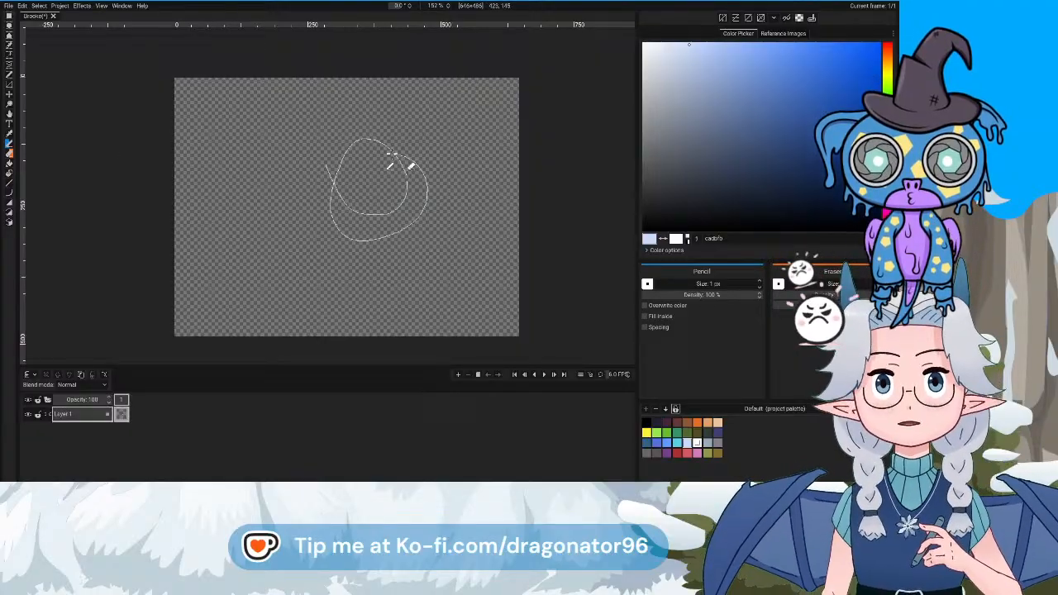
Undo the freehand loop sketch to leave the canvas empty
key("ctrl+z")
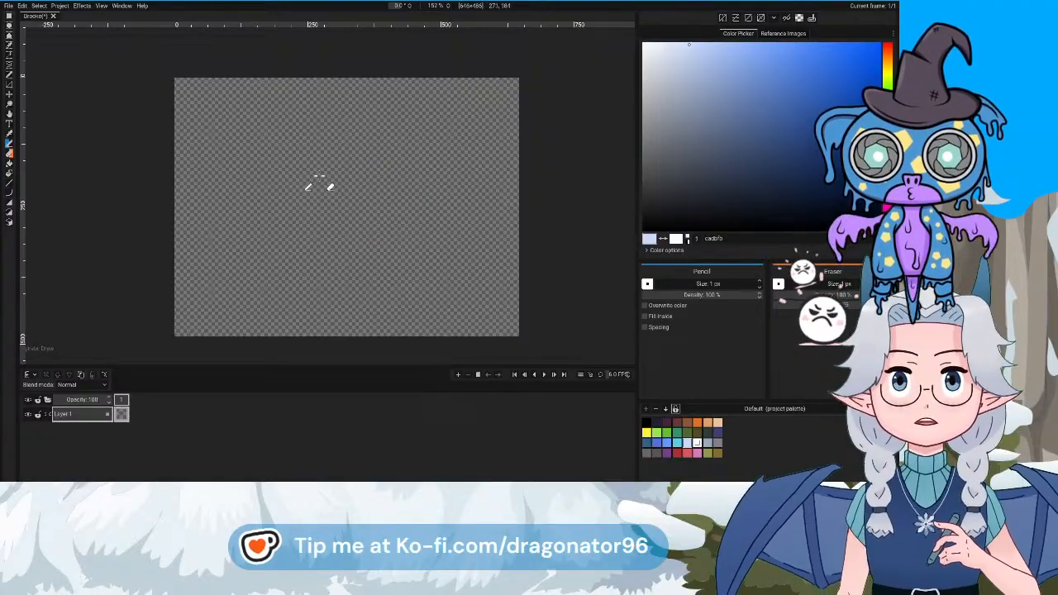
scroll(314, 187, "up", 2)
scroll(314, 188, "up", 2)
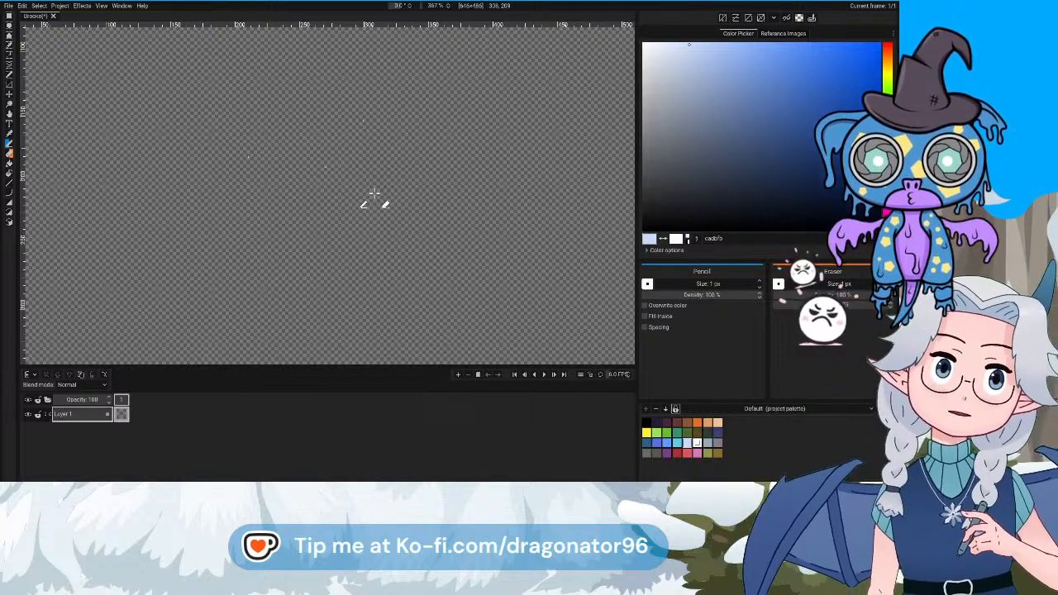
scroll(374, 194, "down", 3)
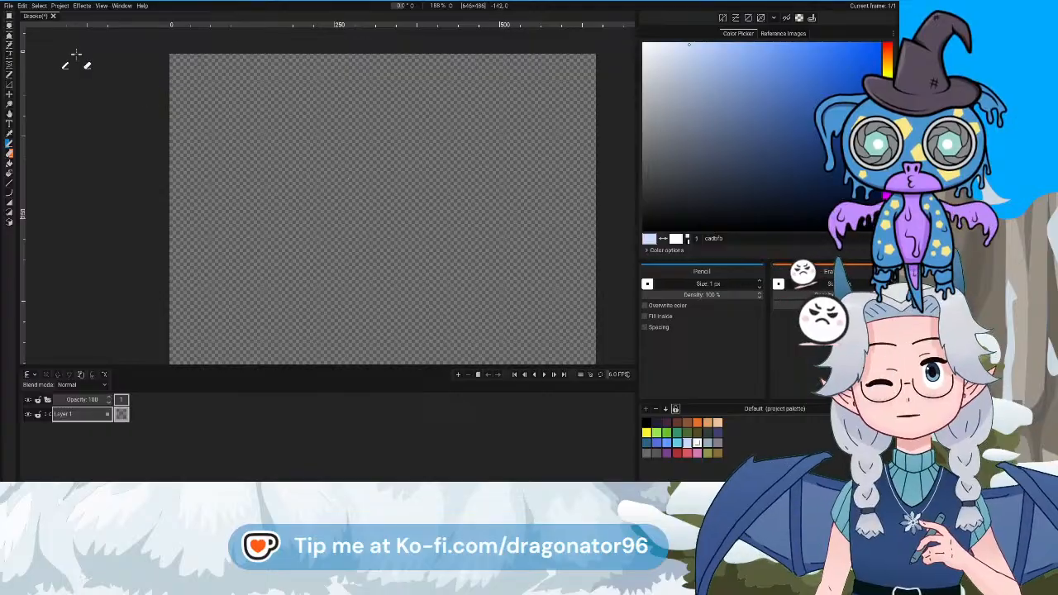
key("ctrl+z")
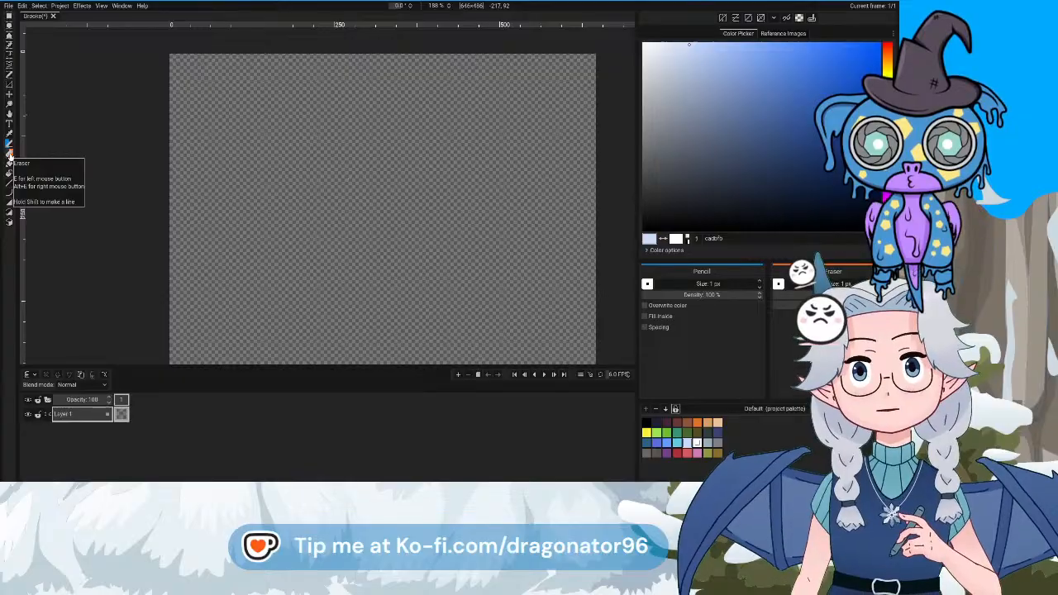
Draw an unfilled circle about 280 px across in the upper-right half of the canvas as the head guide
left_click(10, 154)
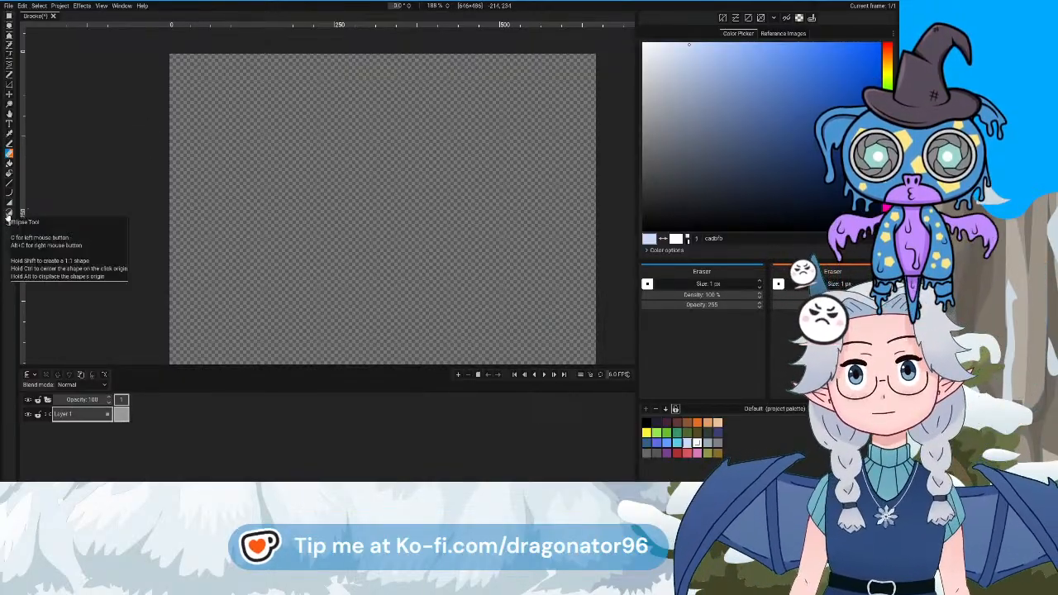
left_click(9, 214)
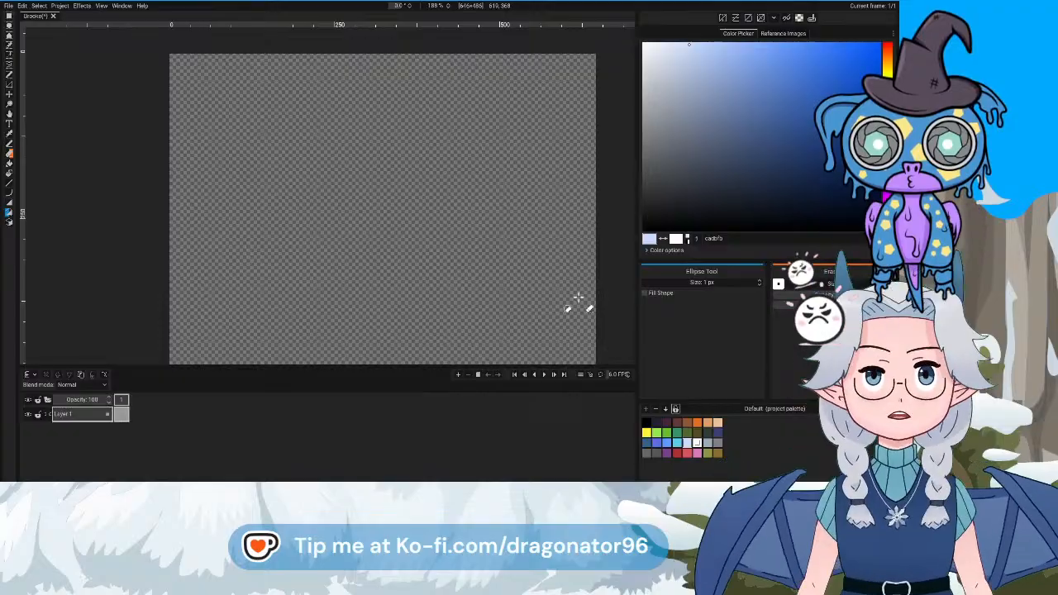
left_click_drag(537, 86, 347, 264)
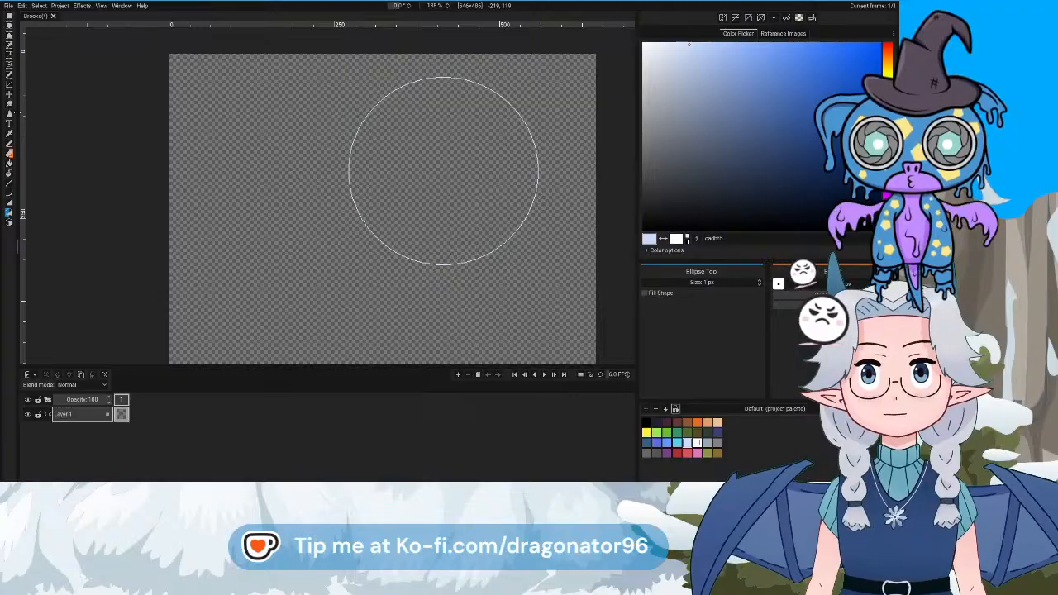
Pencil a curved vertical centre line through the head circle and a rough jaw outline below it
left_click(9, 147)
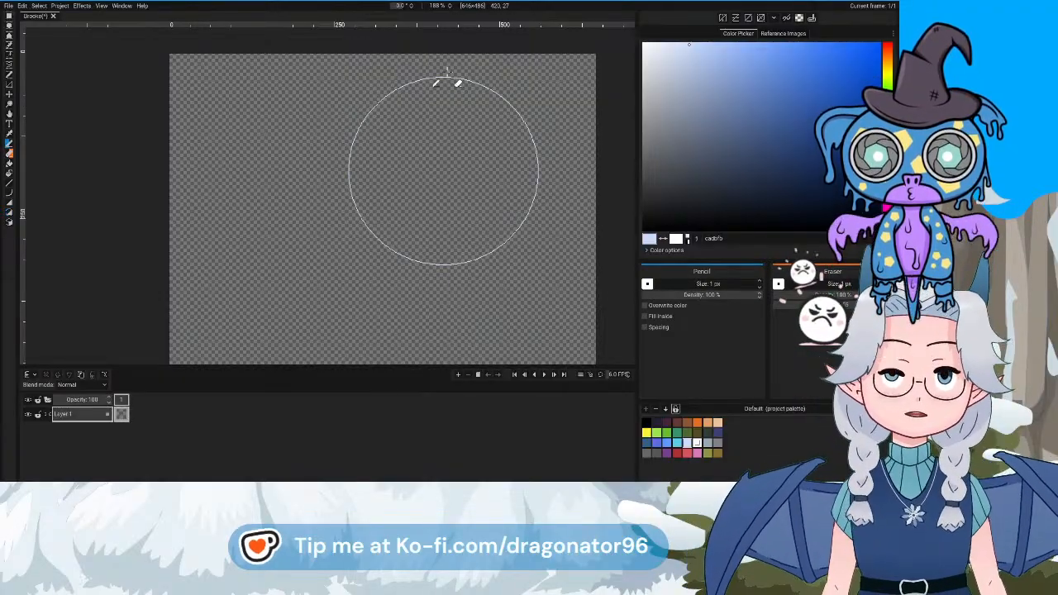
mouse_move(446, 73)
left_mouse_down()
mouse_move(424, 152)
mouse_move(426, 207)
left_mouse_up()
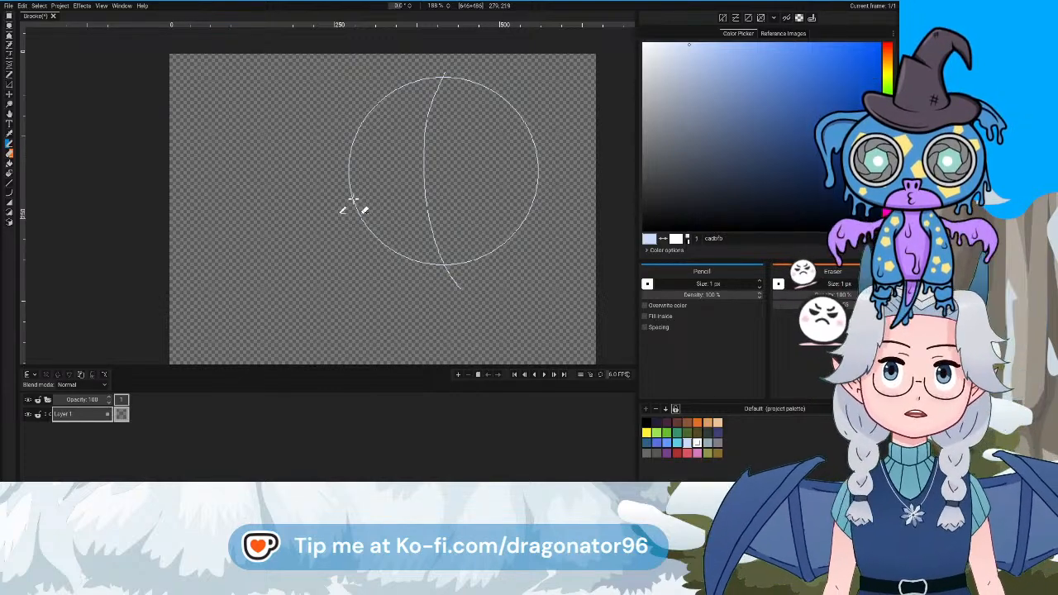
mouse_move(351, 208)
left_mouse_down()
mouse_move(358, 255)
mouse_move(385, 285)
mouse_move(417, 297)
left_mouse_up()
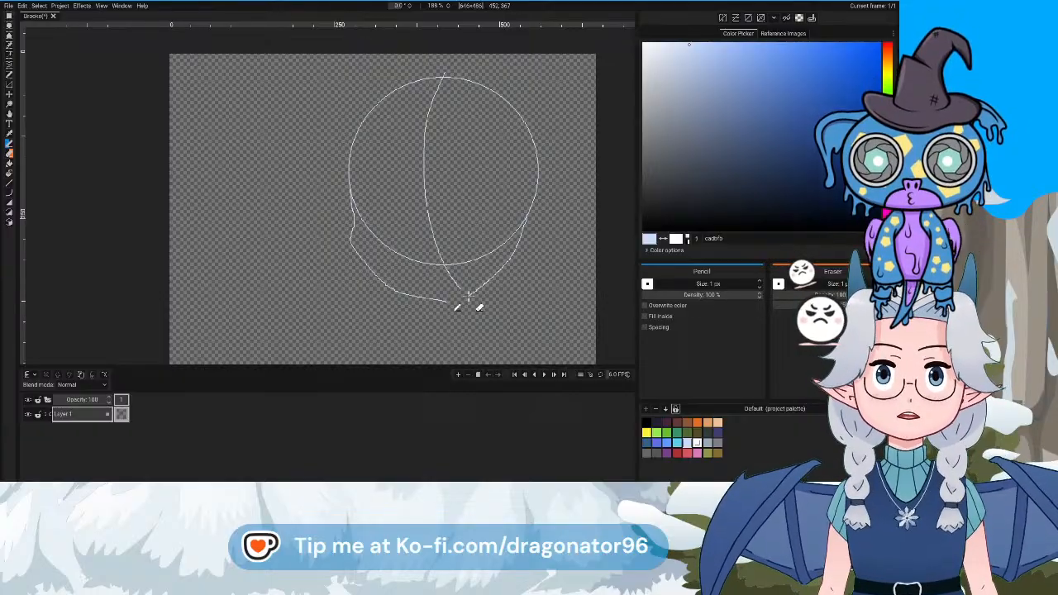
Sketch a tighter jawline inside the rough one, with both sides meeting at a pointed chin
scroll(377, 265, "up", 2)
left_click_drag(391, 263, 364, 239)
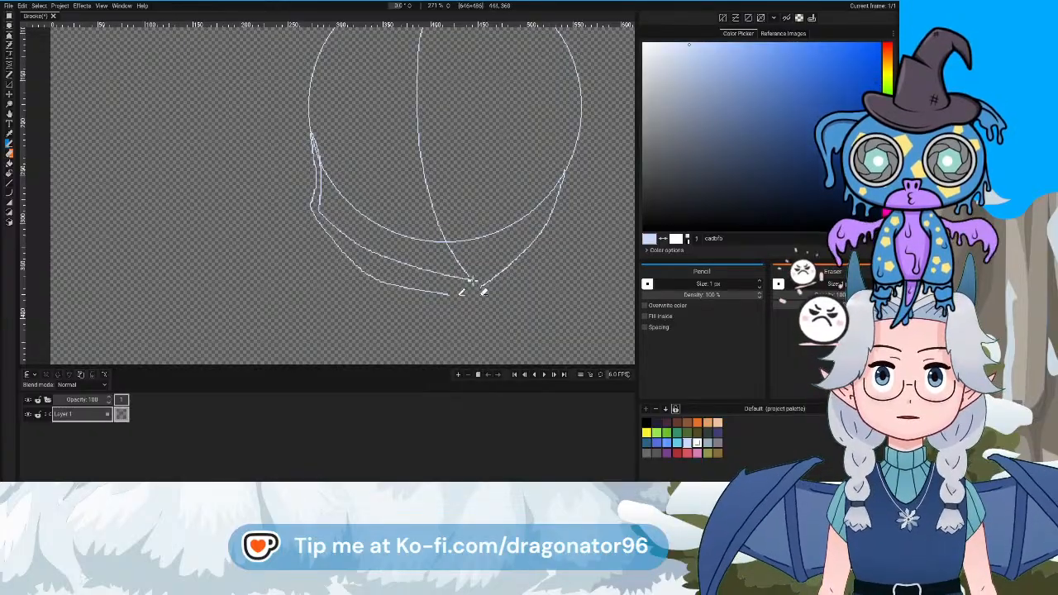
mouse_move(556, 185)
left_mouse_down()
mouse_move(546, 214)
mouse_move(464, 289)
left_mouse_up()
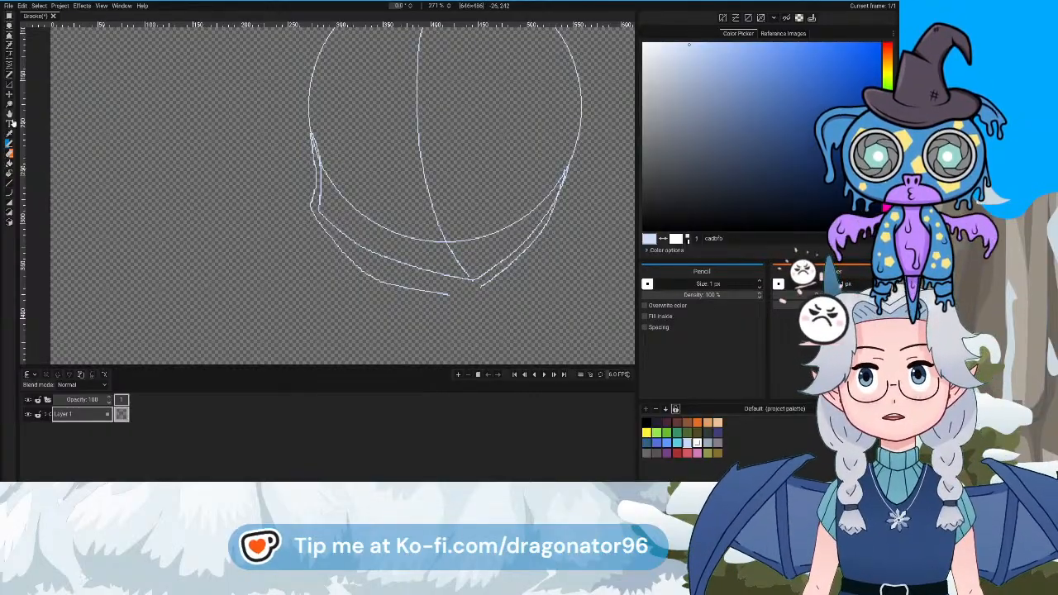
Erase the outer rough jawline on the left side of the face
left_click(10, 153)
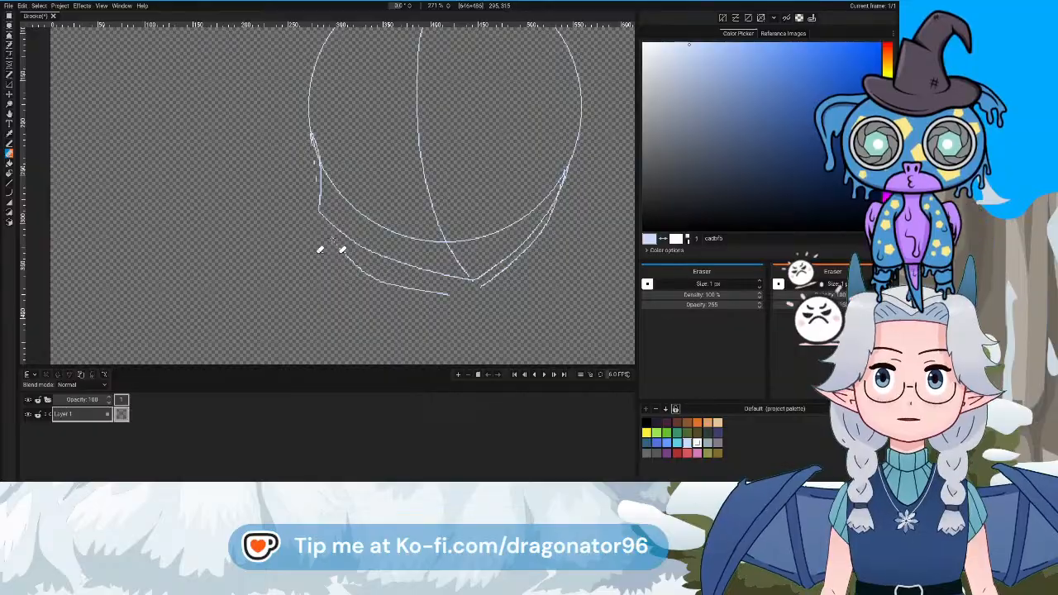
left_click_drag(332, 239, 382, 275)
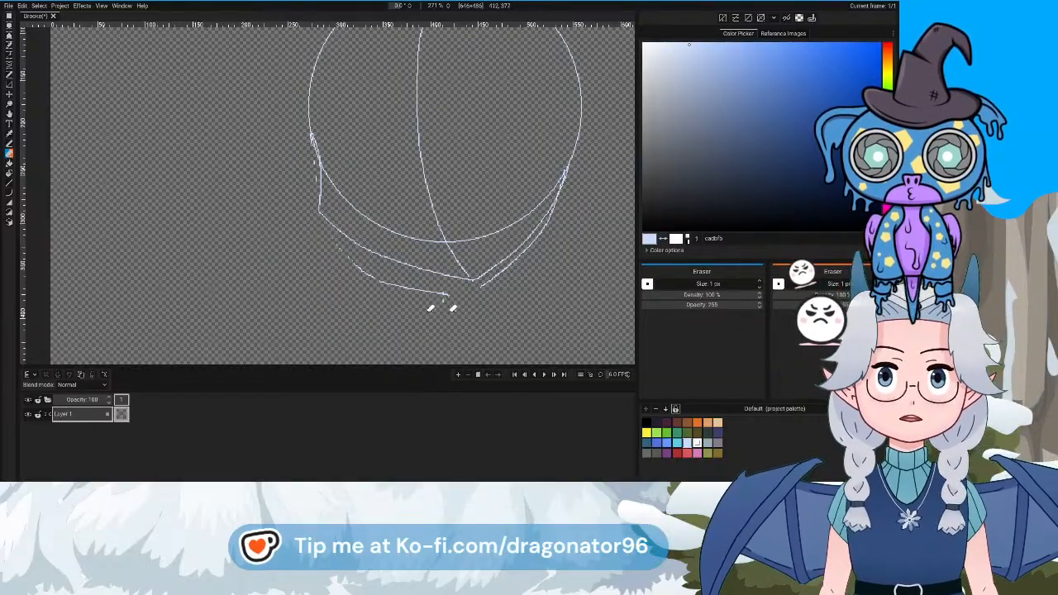
mouse_move(448, 295)
left_mouse_down()
mouse_move(338, 263)
mouse_move(355, 257)
left_mouse_up()
Draw two straight horizontal guide lines across the face, marking the upper and lower limits of the eyes
left_click_drag(401, 217, 384, 257)
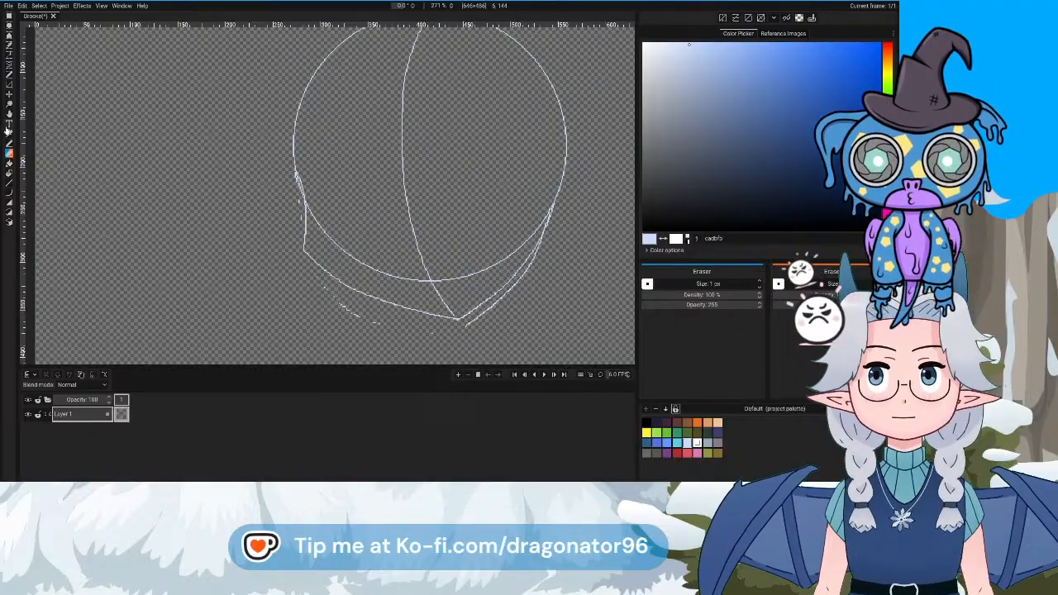
left_click(11, 189)
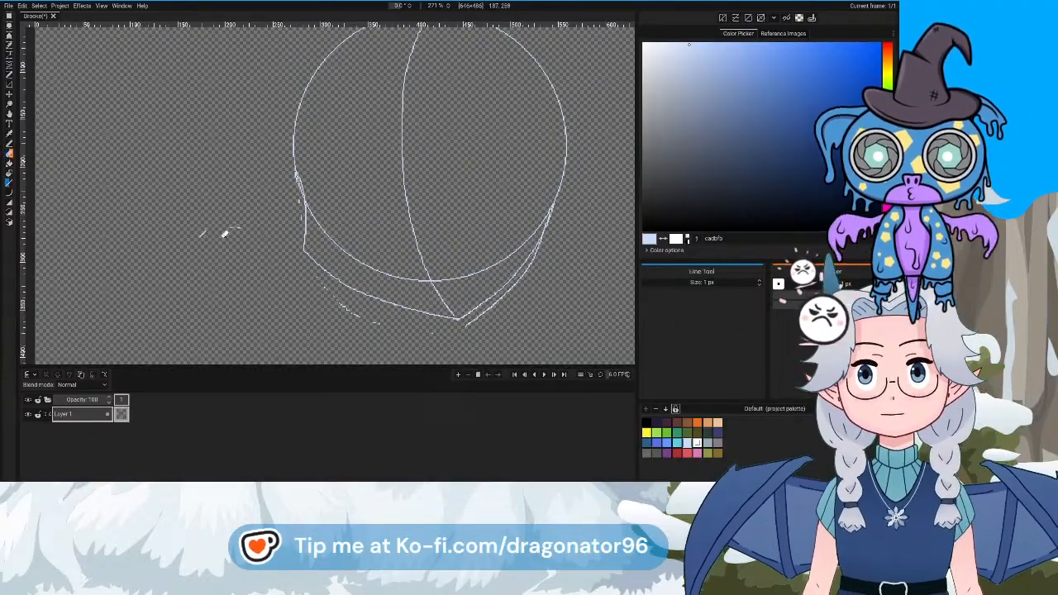
left_click_drag(293, 250, 570, 250)
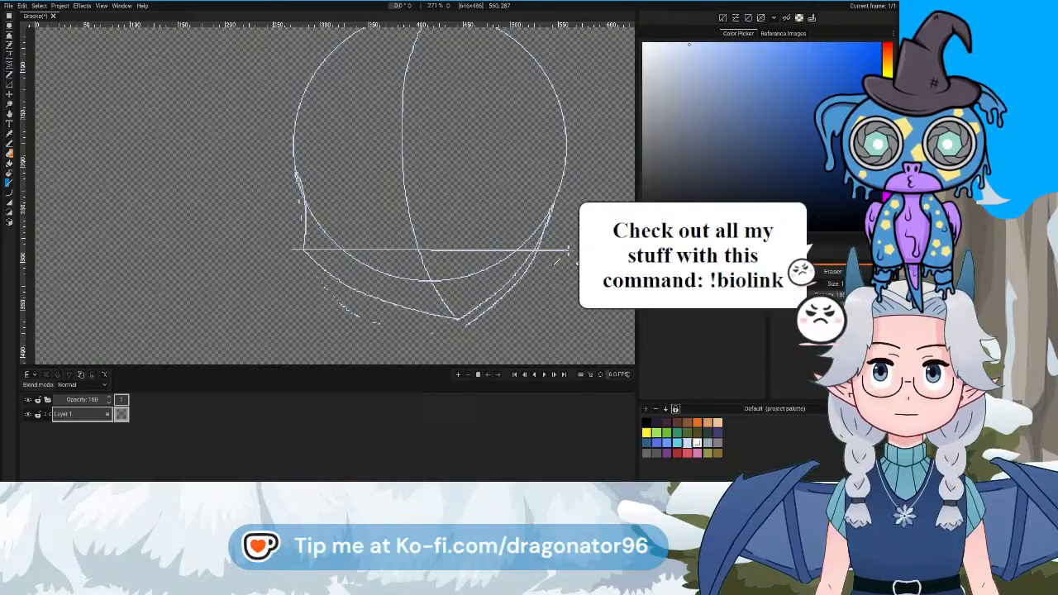
left_click_drag(586, 170, 275, 176)
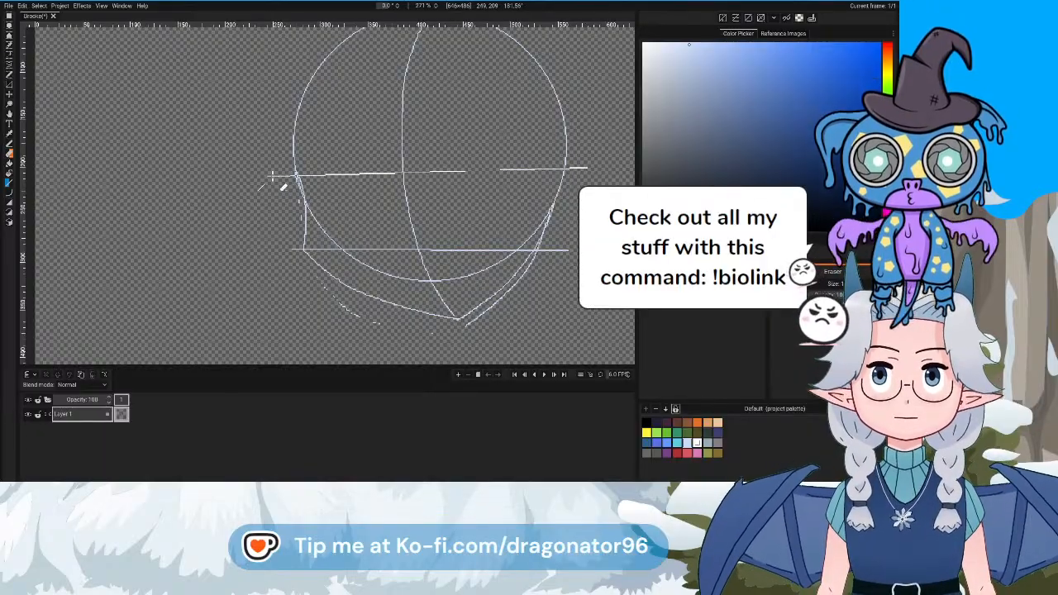
Pencil a thick arched upper lash line for the right eye along the upper guide line
left_click(9, 144)
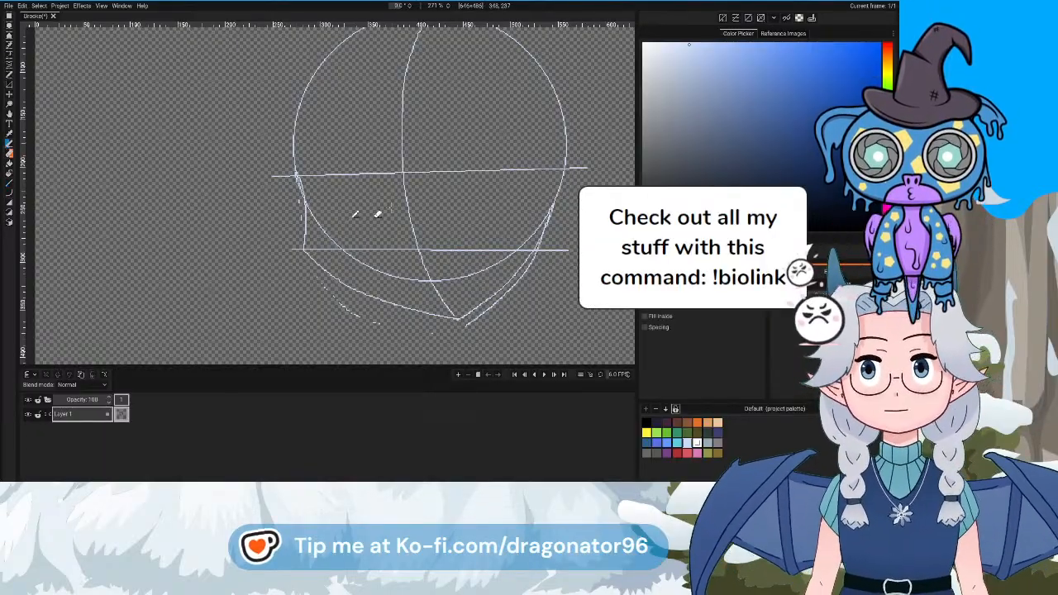
left_click_drag(469, 220, 426, 231)
scroll(425, 229, "up", 3)
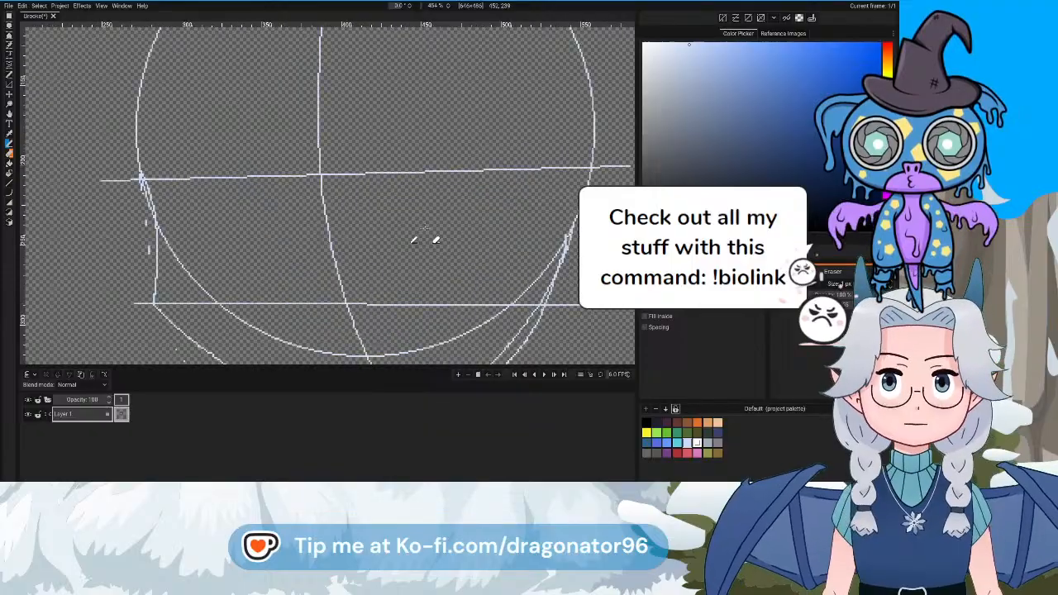
mouse_move(365, 187)
left_mouse_down()
mouse_move(408, 169)
mouse_move(469, 176)
mouse_move(530, 220)
mouse_move(500, 183)
mouse_move(451, 167)
mouse_move(391, 172)
mouse_move(360, 190)
mouse_move(422, 176)
mouse_move(488, 188)
mouse_move(476, 200)
mouse_move(513, 220)
mouse_move(434, 177)
mouse_move(368, 181)
left_mouse_up()
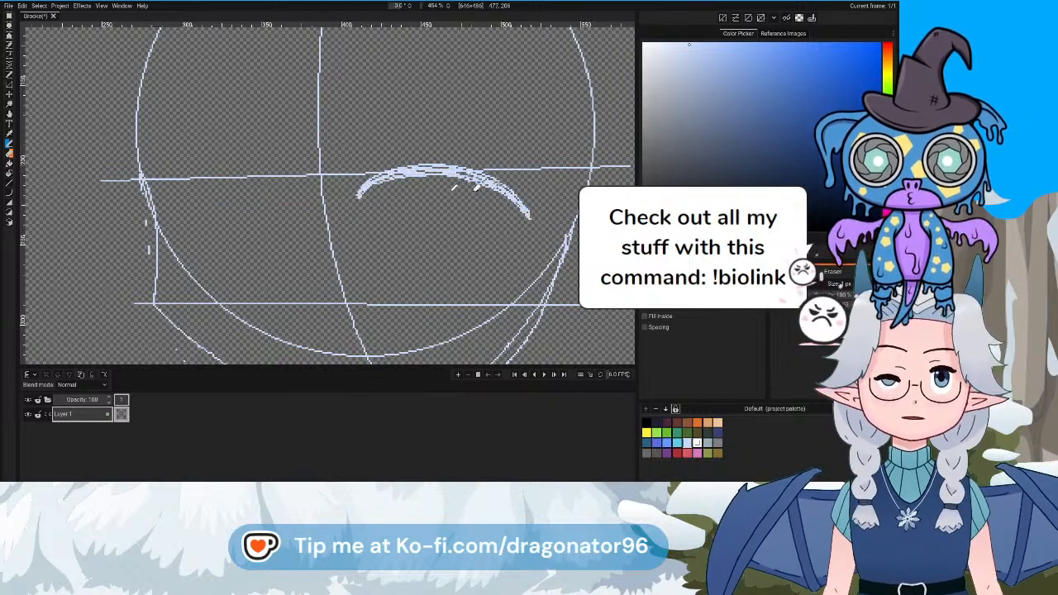
Sketch the left eye's arched upper lash line and the curved lower lash lines of both eyes
left_click_drag(430, 240, 518, 220)
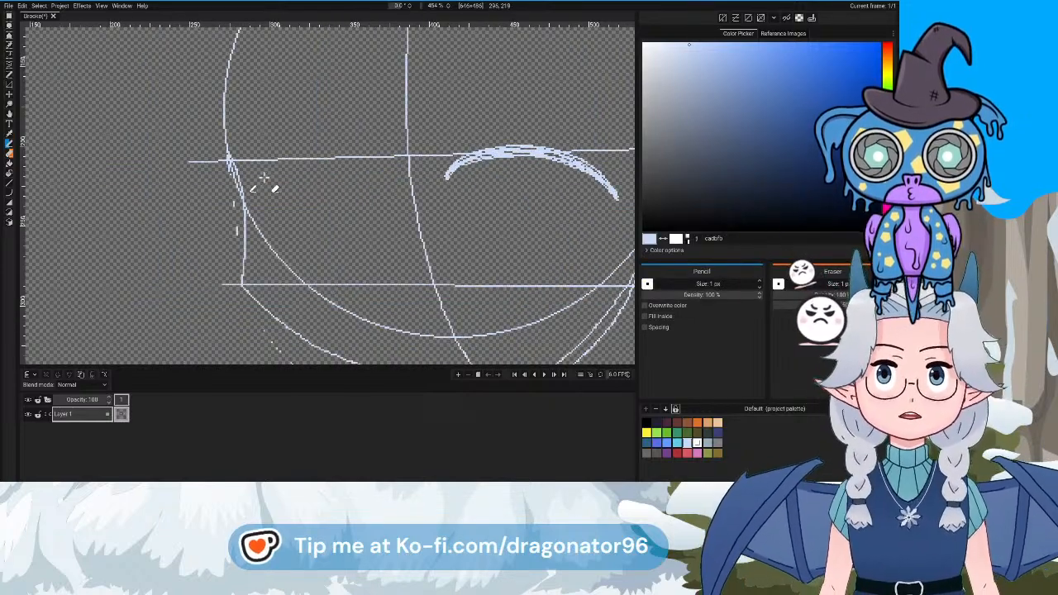
mouse_move(263, 177)
left_mouse_down()
mouse_move(306, 150)
mouse_move(348, 151)
mouse_move(391, 175)
left_mouse_up()
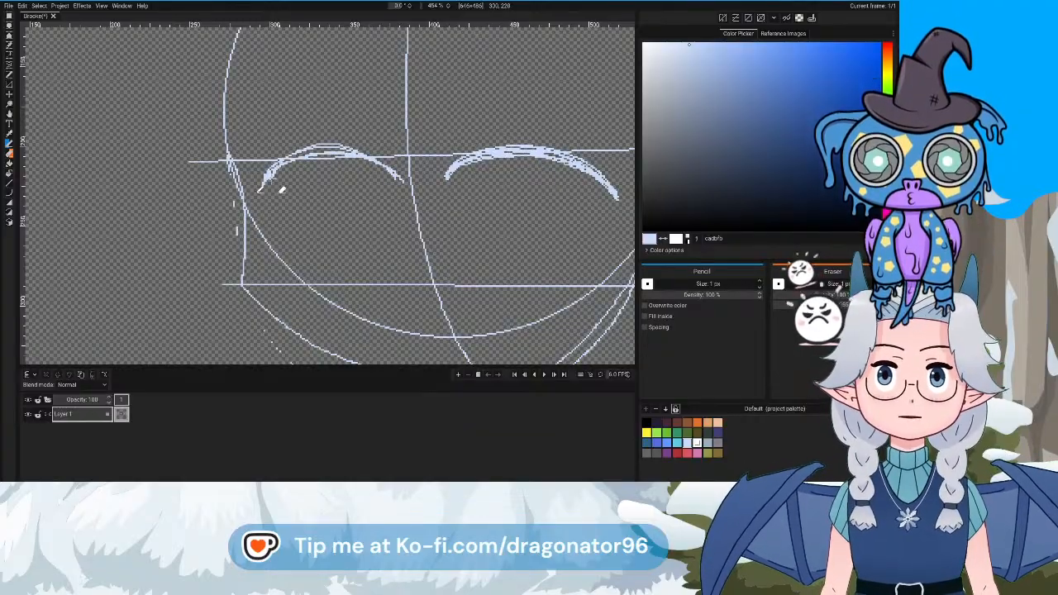
mouse_move(400, 179)
left_mouse_down()
mouse_move(357, 169)
mouse_move(289, 160)
left_mouse_up()
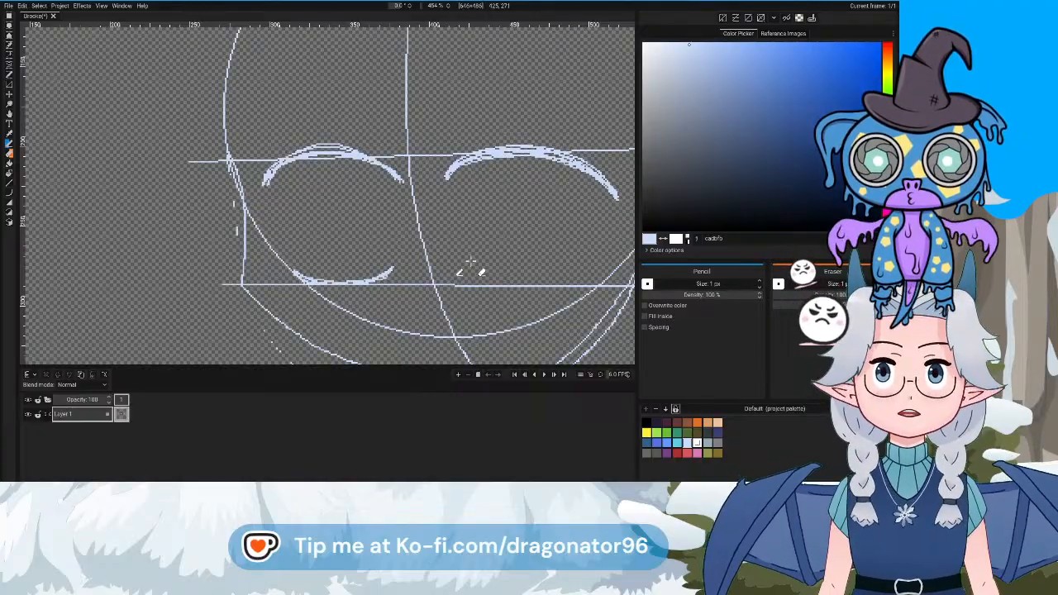
mouse_move(395, 266)
left_mouse_down()
mouse_move(312, 246)
mouse_move(290, 216)
mouse_move(257, 235)
left_mouse_up()
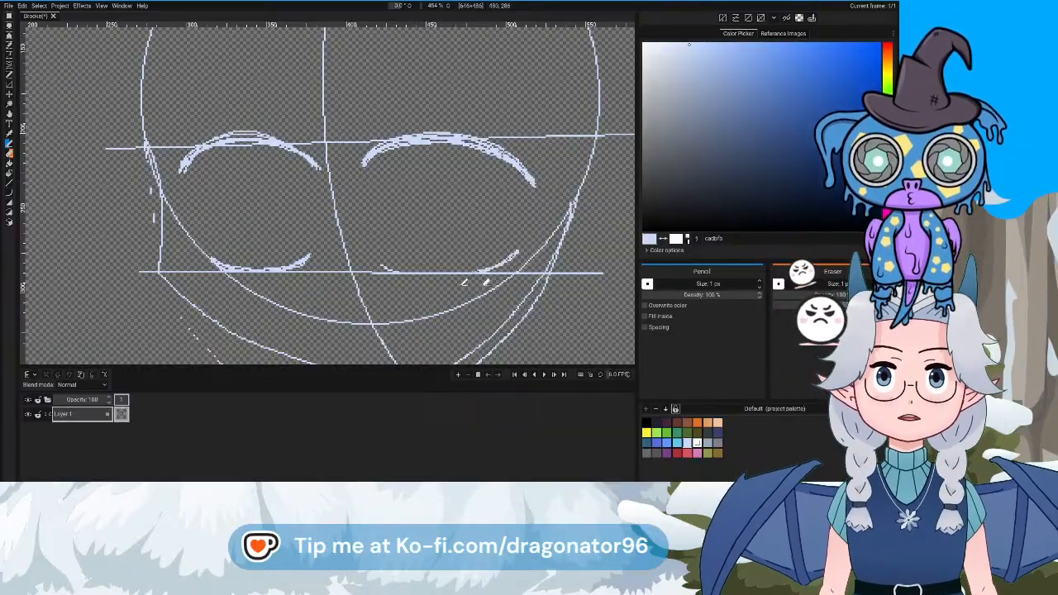
left_click_drag(403, 271, 421, 271)
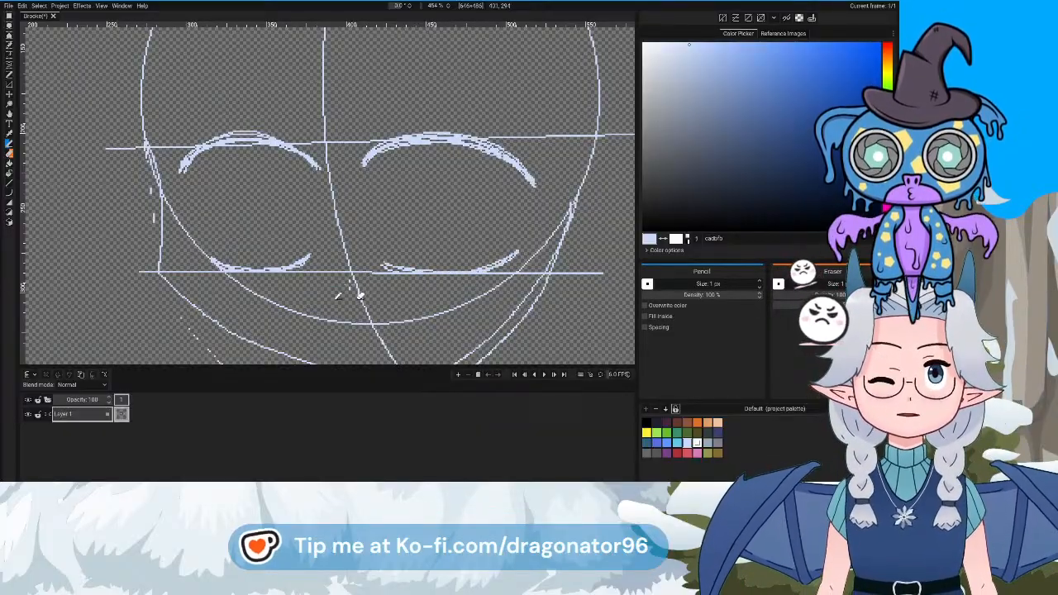
Rework the left cheek and jaw contour with extra strokes, and draw an oval iris in each eye
left_click_drag(350, 283, 471, 247)
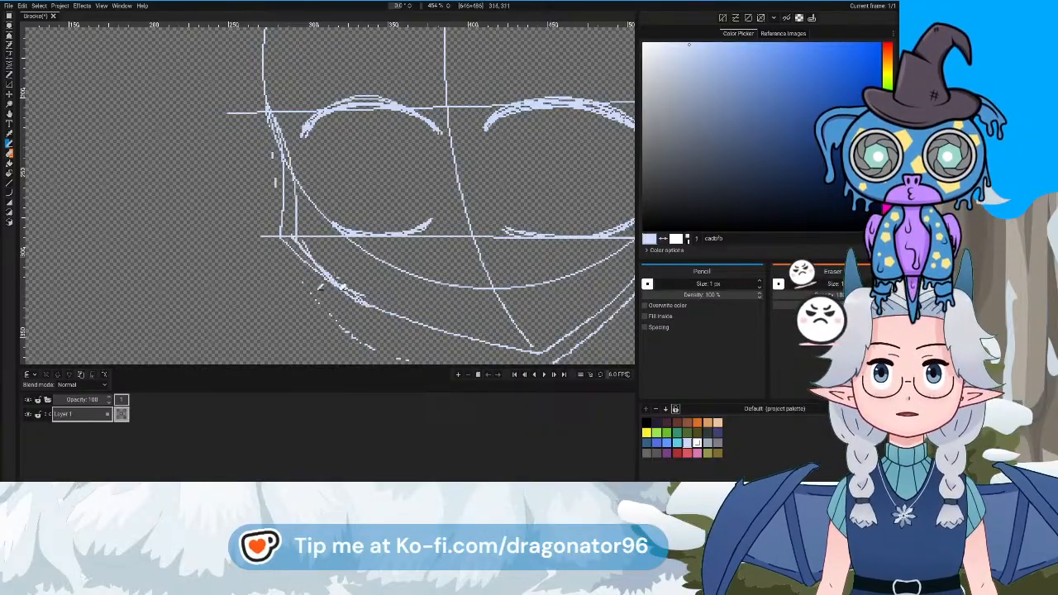
scroll(393, 289, "up", 2)
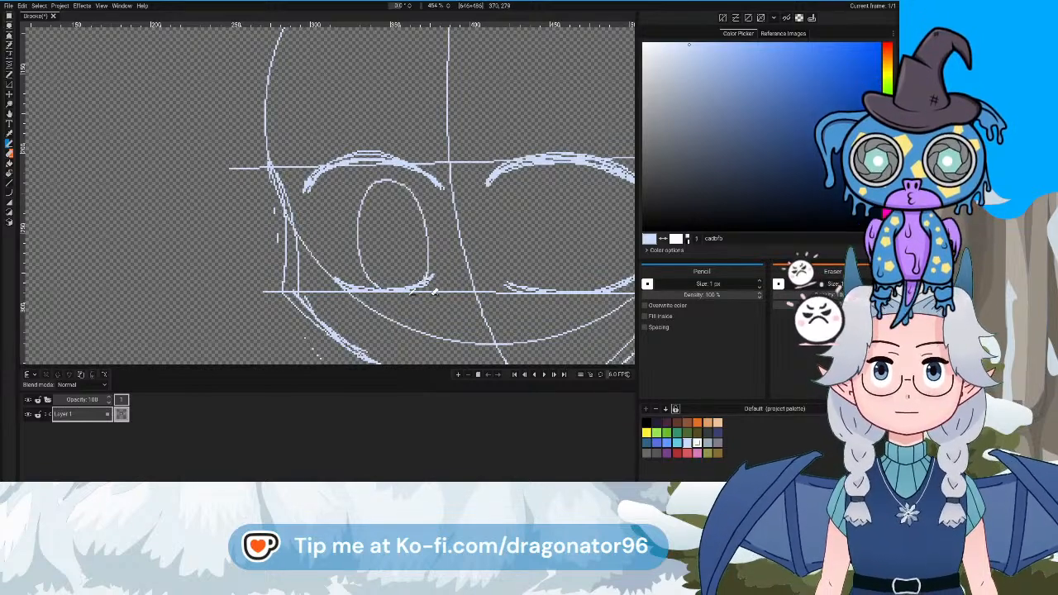
left_click_drag(489, 282, 373, 282)
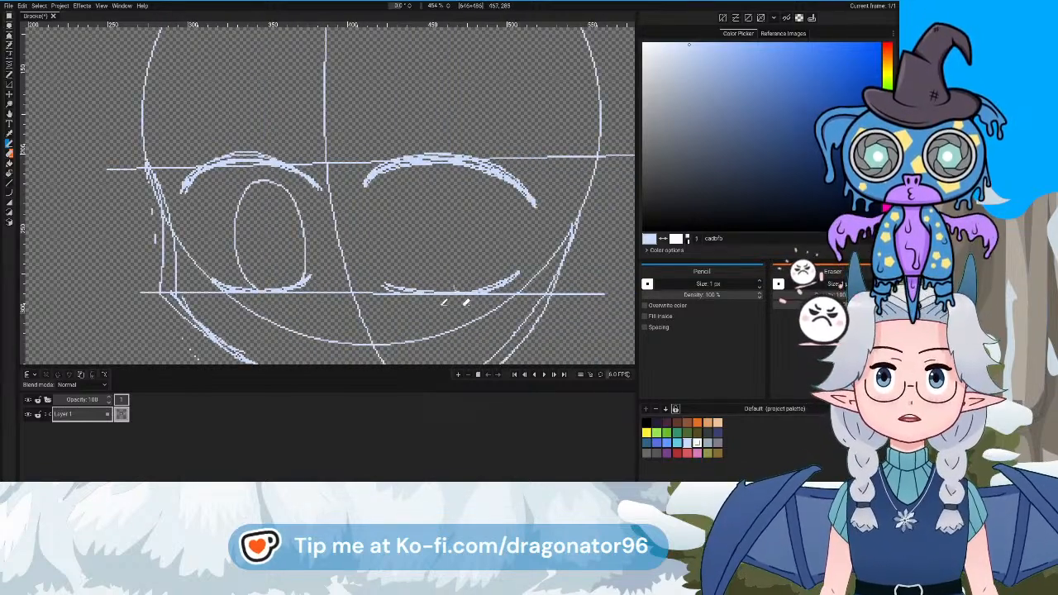
mouse_move(443, 302)
left_mouse_down()
mouse_move(427, 261)
mouse_move(436, 200)
mouse_move(471, 200)
left_mouse_up()
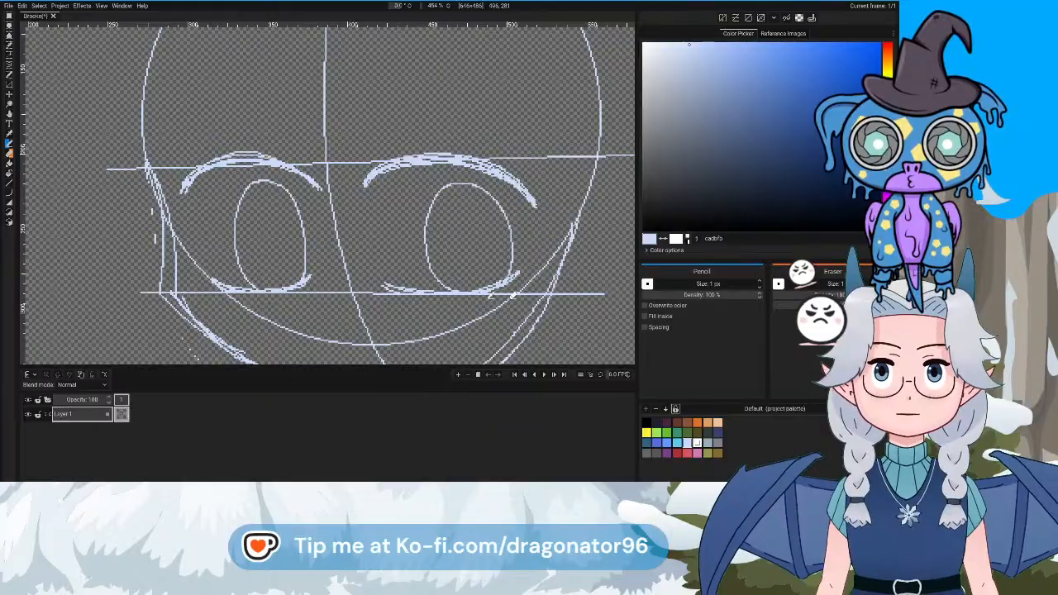
Sketch a small angular nose on the centre line and a short mouth stroke just above the chin
left_click_drag(416, 309, 496, 265)
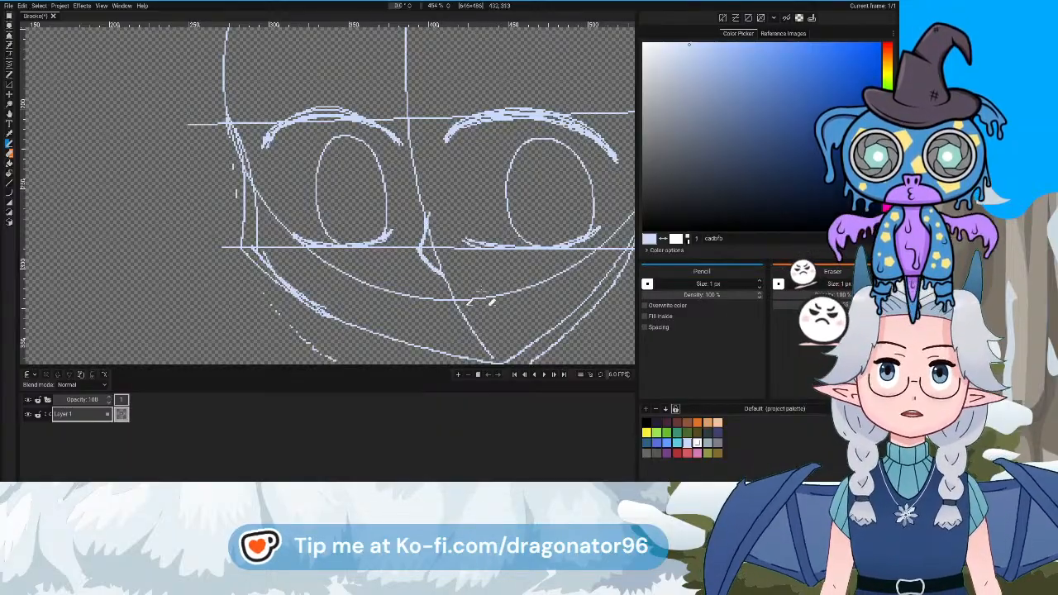
left_click_drag(480, 292, 441, 242)
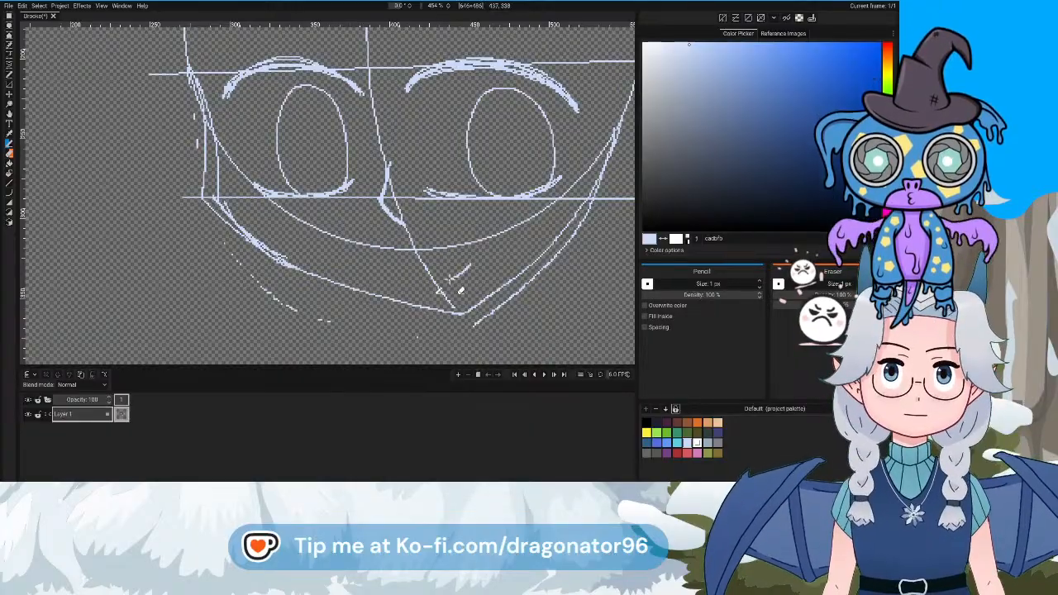
Sketch a fringe of pointed hair locks across the forehead, ending along the upper guide line and flaring beyond the head circle
scroll(431, 282, "down", 2)
left_click_drag(423, 199, 459, 294)
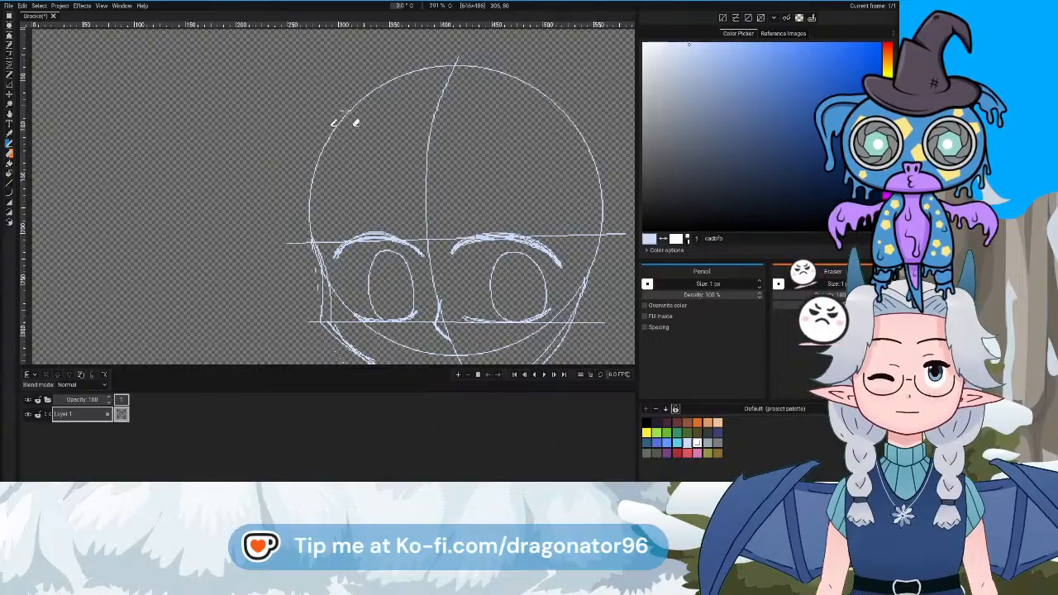
mouse_move(306, 174)
left_mouse_down()
mouse_move(277, 233)
mouse_move(298, 215)
mouse_move(280, 232)
mouse_move(311, 243)
left_mouse_up()
left_click_drag(338, 170, 327, 196)
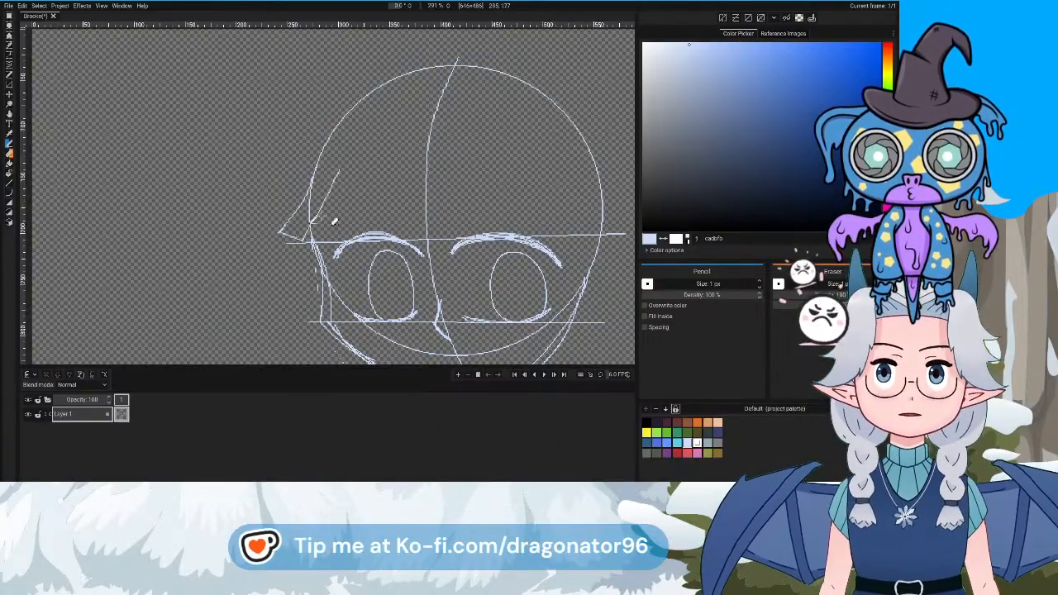
mouse_move(400, 142)
left_mouse_down()
mouse_move(349, 238)
mouse_move(413, 142)
left_mouse_up()
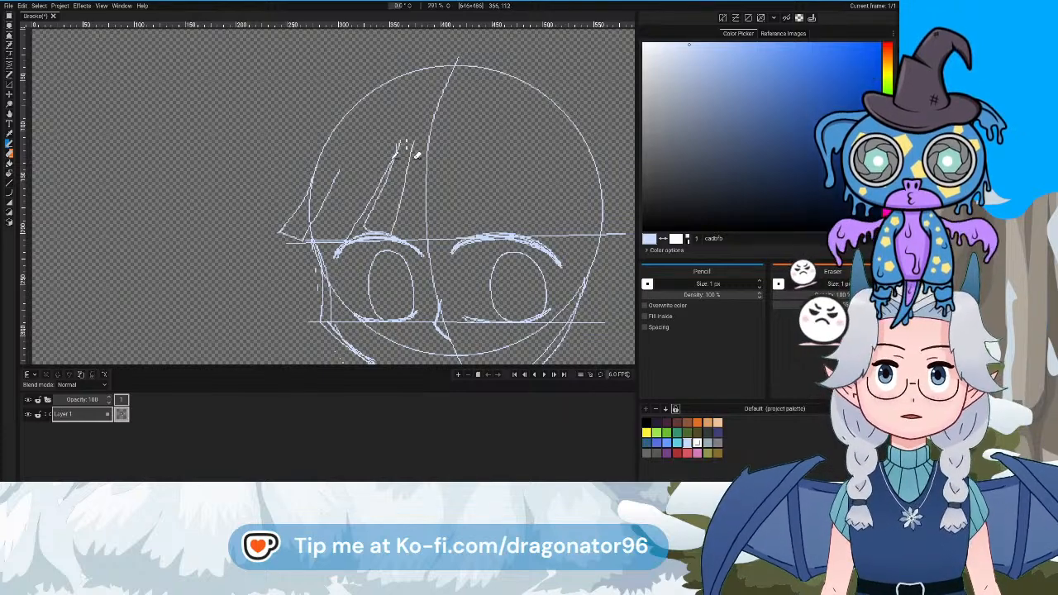
mouse_move(460, 238)
left_mouse_down()
mouse_move(444, 171)
mouse_move(501, 241)
left_mouse_up()
left_click_drag(495, 171, 510, 218)
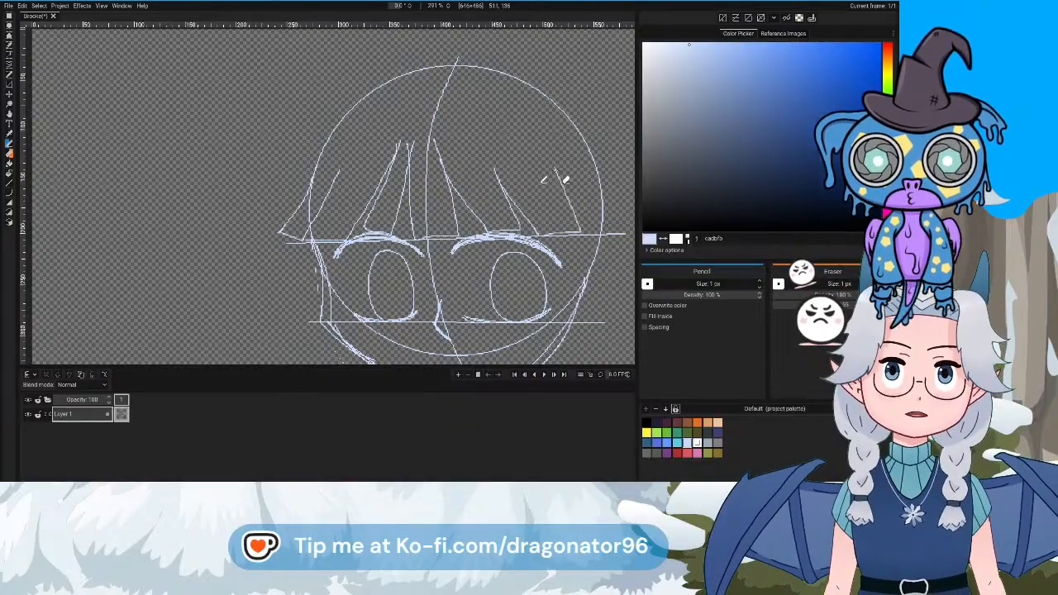
mouse_move(576, 120)
left_mouse_down()
mouse_move(627, 168)
mouse_move(641, 204)
mouse_move(601, 224)
mouse_move(484, 242)
left_mouse_up()
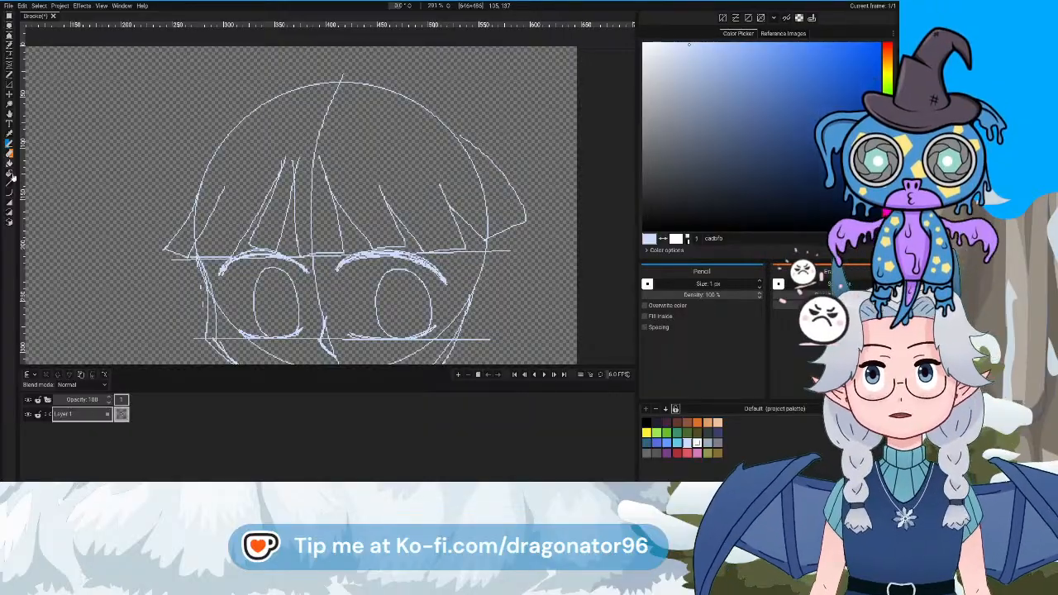
Draw a torso centre line down from the chin and a slightly sloped shoulder line across it
left_click_drag(180, 290, 261, 190)
mouse_move(304, 258)
left_mouse_down()
mouse_move(275, 234)
mouse_move(259, 155)
left_mouse_up()
left_click_drag(378, 175, 405, 326)
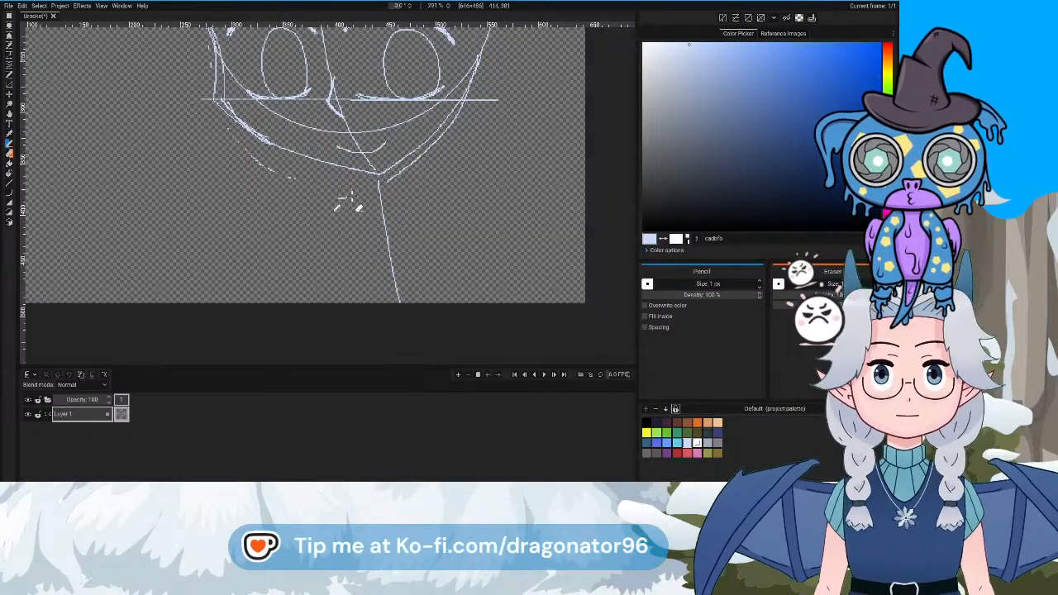
mouse_move(349, 201)
left_mouse_down()
mouse_move(433, 183)
mouse_move(337, 198)
mouse_move(451, 183)
mouse_move(314, 205)
mouse_move(400, 209)
mouse_move(452, 202)
left_mouse_up()
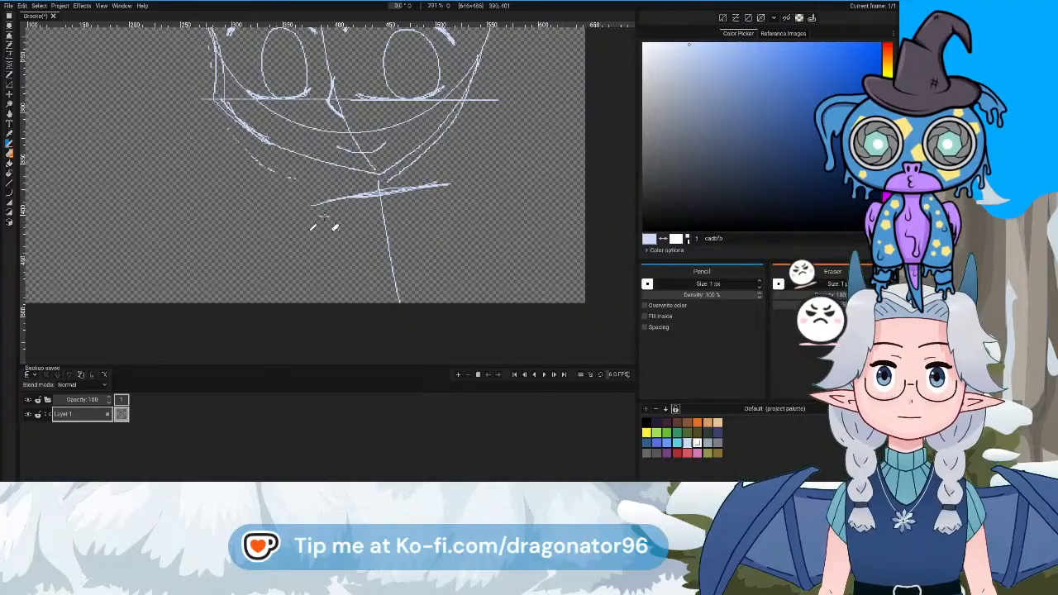
left_click_drag(324, 222, 425, 234)
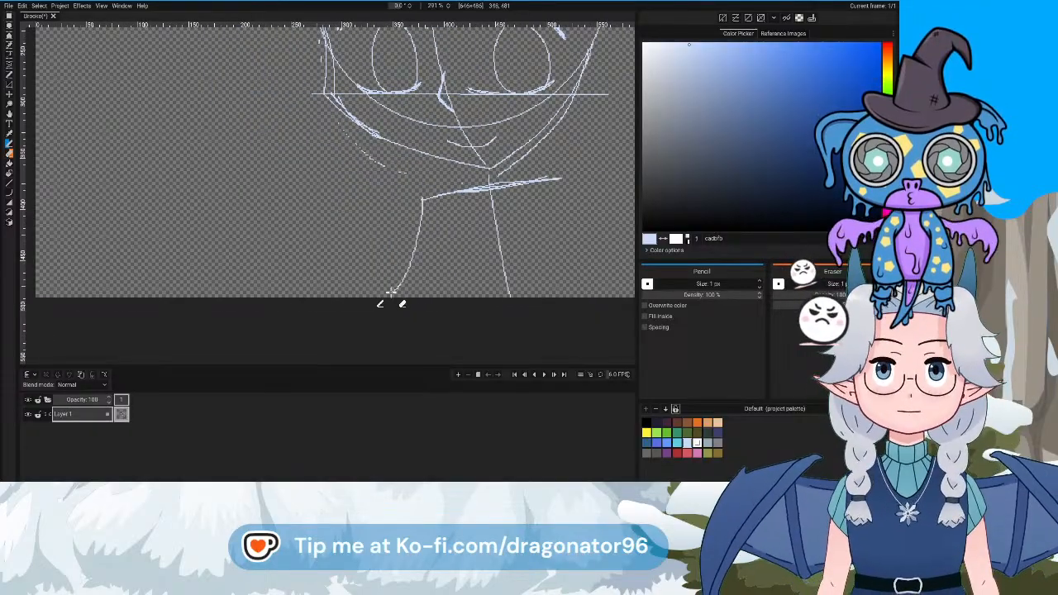
mouse_move(392, 291)
left_mouse_down()
mouse_move(411, 198)
mouse_move(425, 220)
mouse_move(400, 285)
mouse_move(395, 218)
mouse_move(412, 192)
mouse_move(419, 258)
mouse_move(405, 281)
mouse_move(406, 186)
mouse_move(421, 195)
mouse_move(404, 280)
mouse_move(397, 275)
mouse_move(410, 190)
mouse_move(433, 263)
left_mouse_up()
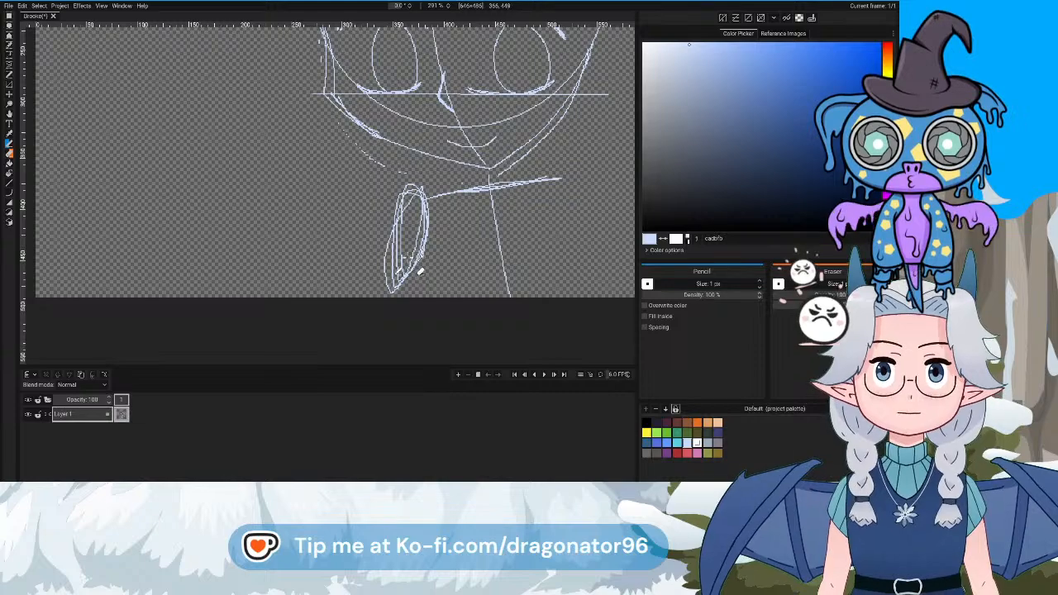
mouse_move(390, 289)
left_mouse_down()
mouse_move(319, 222)
mouse_move(312, 190)
left_mouse_up()
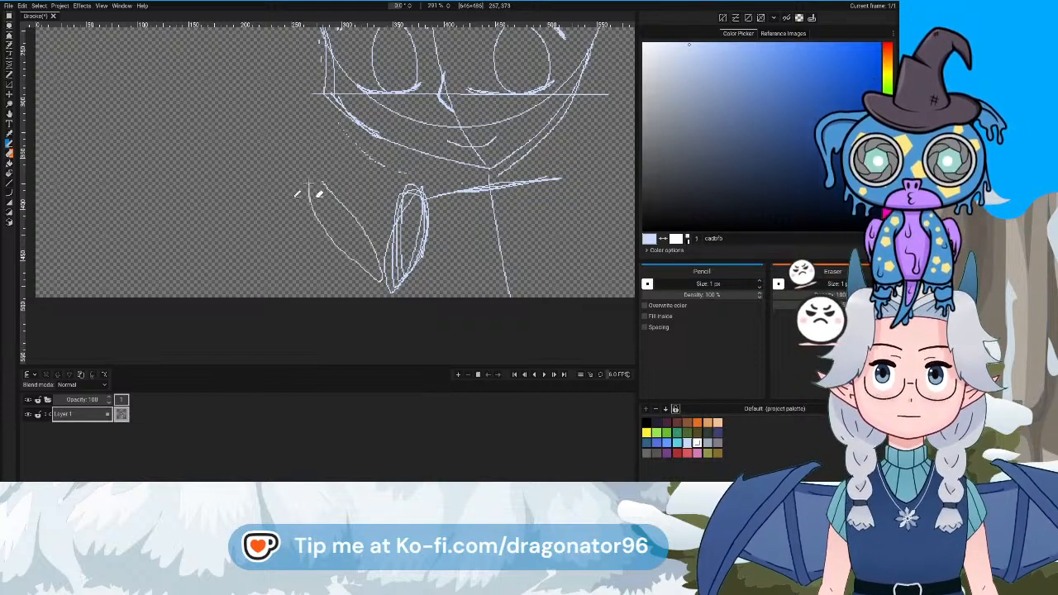
mouse_move(378, 275)
left_mouse_down()
mouse_move(327, 244)
mouse_move(313, 199)
mouse_move(377, 265)
left_mouse_up()
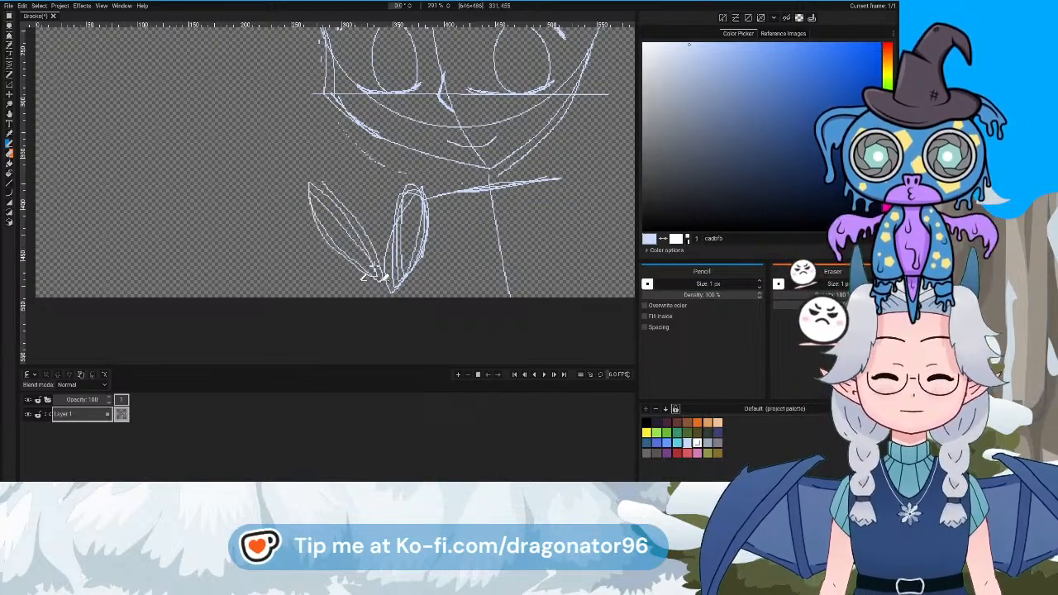
key("ctrl+z")
key("ctrl+z")
key("ctrl+z")
key("ctrl+z")
key("ctrl+z")
key("ctrl+z")
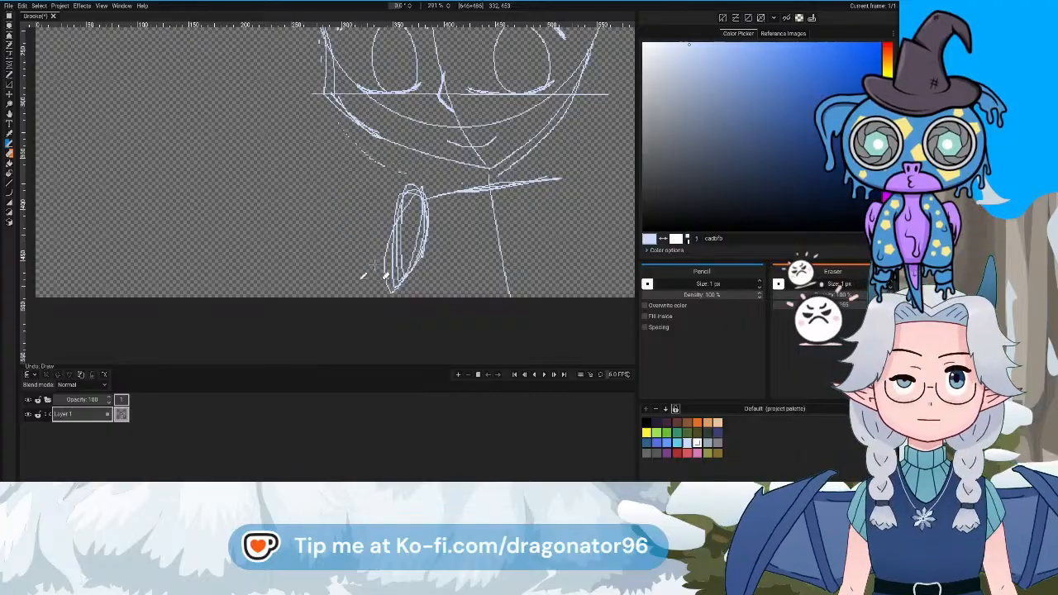
Sketch a long tapered oval for each upper arm, hanging outward from the ends of the shoulder line
left_click_drag(456, 277, 356, 273)
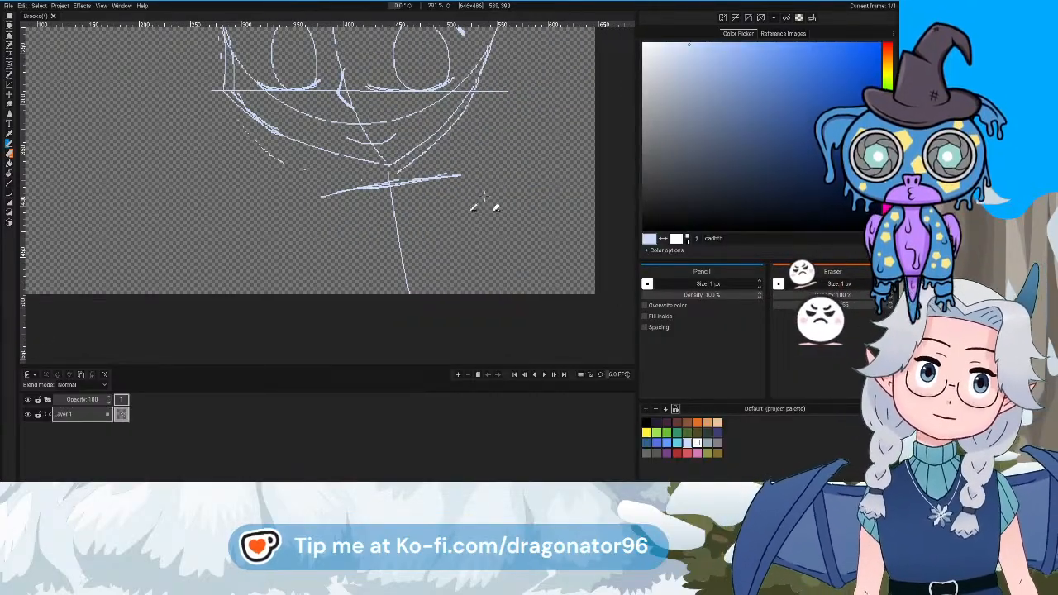
left_click_drag(453, 176, 491, 201)
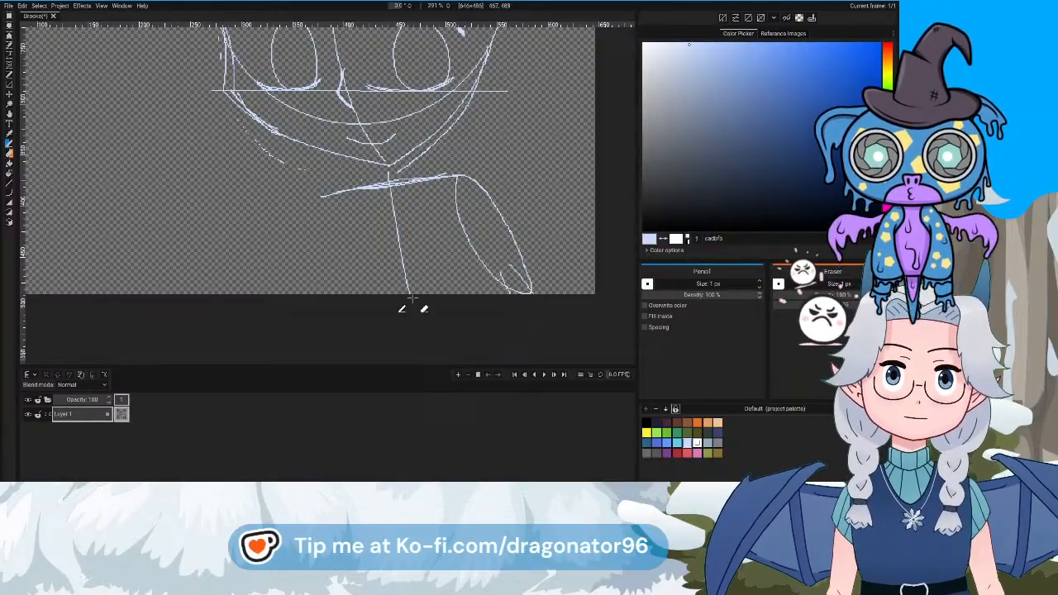
left_click_drag(415, 296, 619, 309)
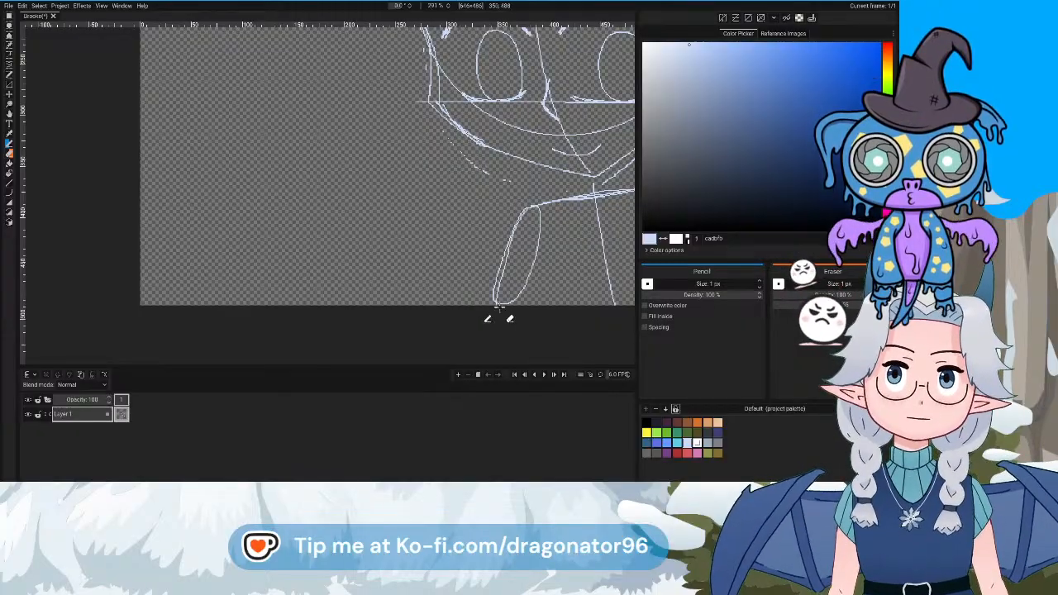
Sketch the left arm's raised forearm as an oval from the elbow, with a tilted rectangular palm at its end
mouse_move(545, 233)
left_mouse_down()
mouse_move(499, 265)
mouse_move(494, 302)
mouse_move(521, 289)
mouse_move(540, 237)
mouse_move(537, 208)
mouse_move(502, 243)
mouse_move(494, 297)
mouse_move(498, 307)
mouse_move(516, 292)
mouse_move(534, 301)
mouse_move(404, 322)
mouse_move(444, 342)
left_mouse_up()
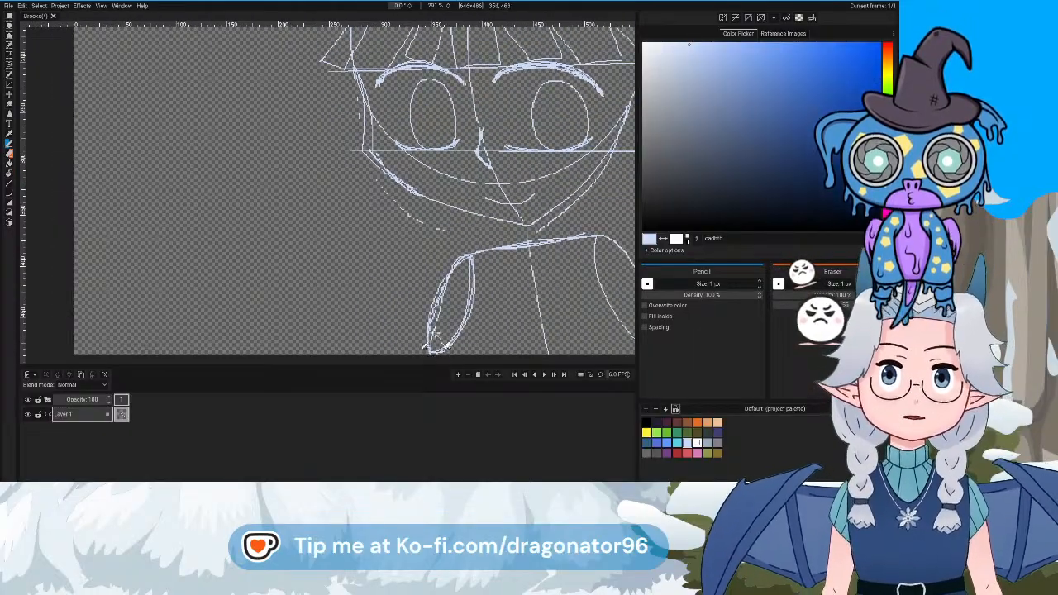
mouse_move(353, 261)
left_mouse_down()
mouse_move(366, 319)
mouse_move(401, 349)
mouse_move(444, 357)
mouse_move(392, 291)
mouse_move(349, 259)
mouse_move(339, 277)
mouse_move(376, 345)
left_mouse_up()
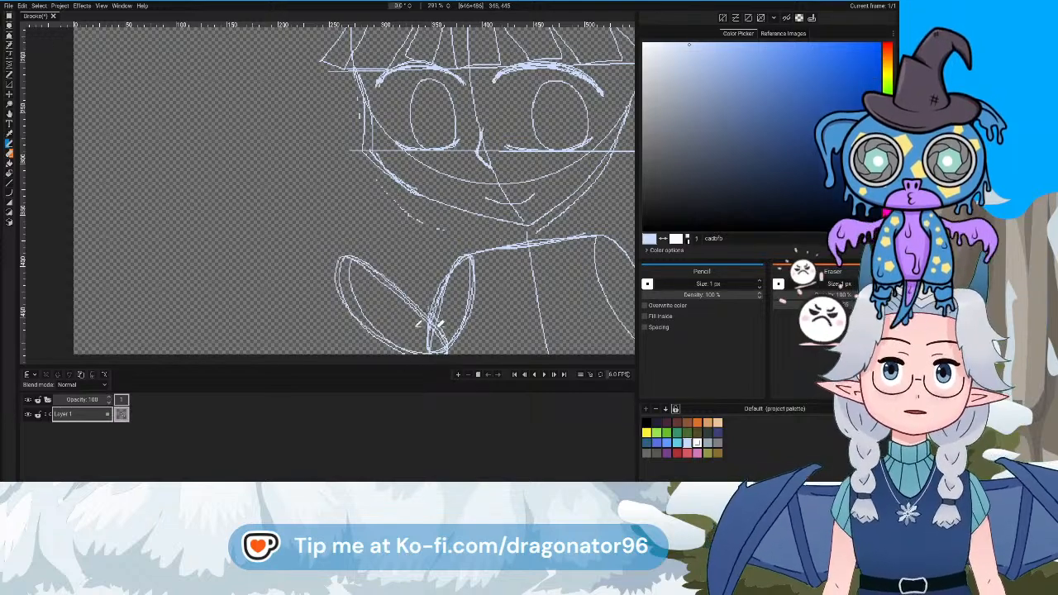
left_click_drag(347, 282, 436, 327)
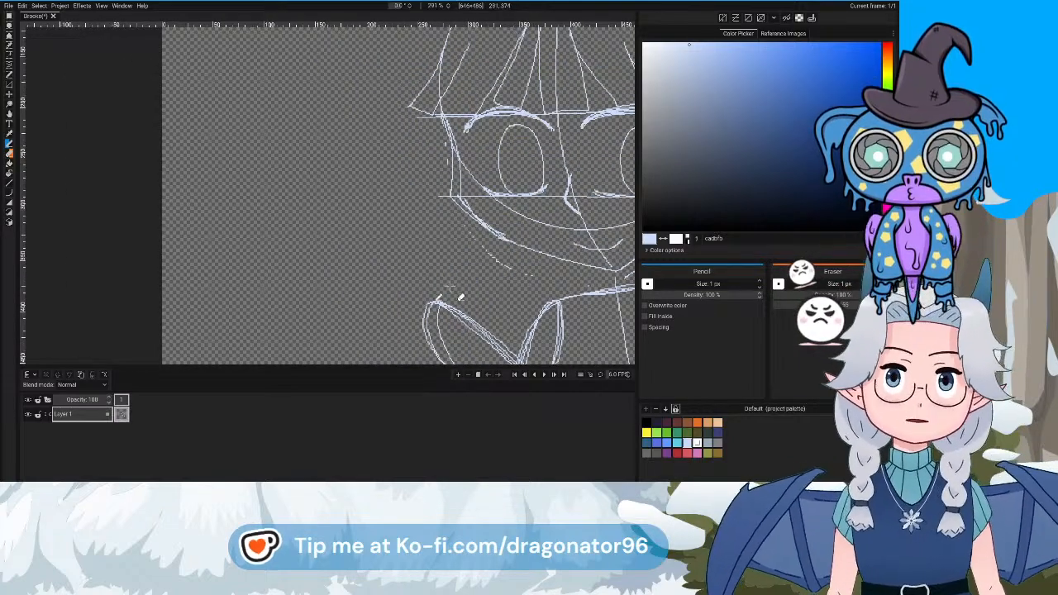
mouse_move(449, 287)
left_mouse_down()
mouse_move(406, 330)
mouse_move(451, 288)
left_mouse_up()
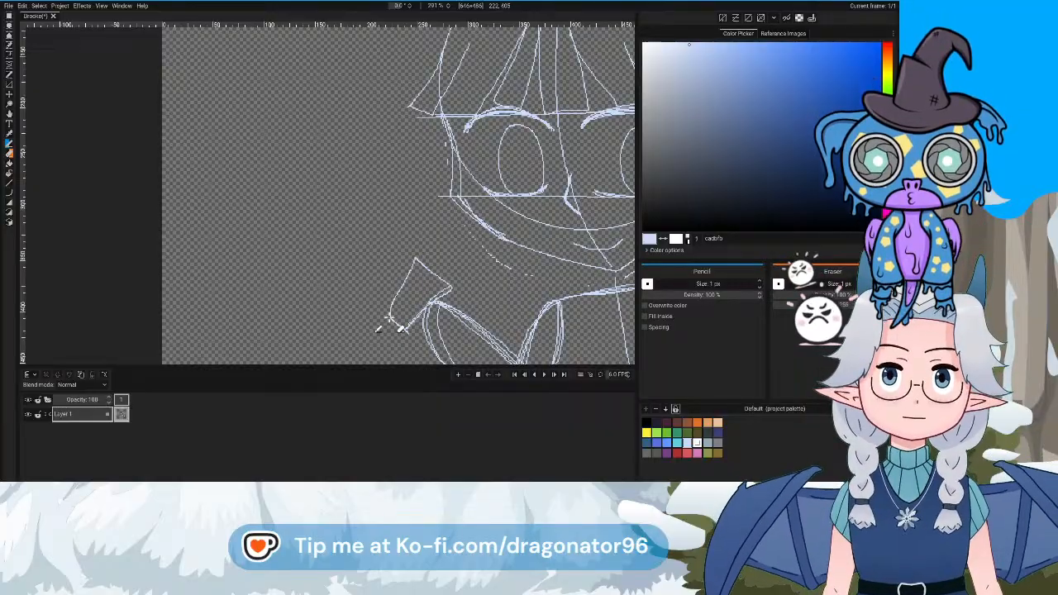
mouse_move(401, 282)
left_mouse_down()
mouse_move(423, 287)
mouse_move(461, 300)
mouse_move(415, 343)
mouse_move(394, 323)
mouse_move(420, 259)
left_mouse_up()
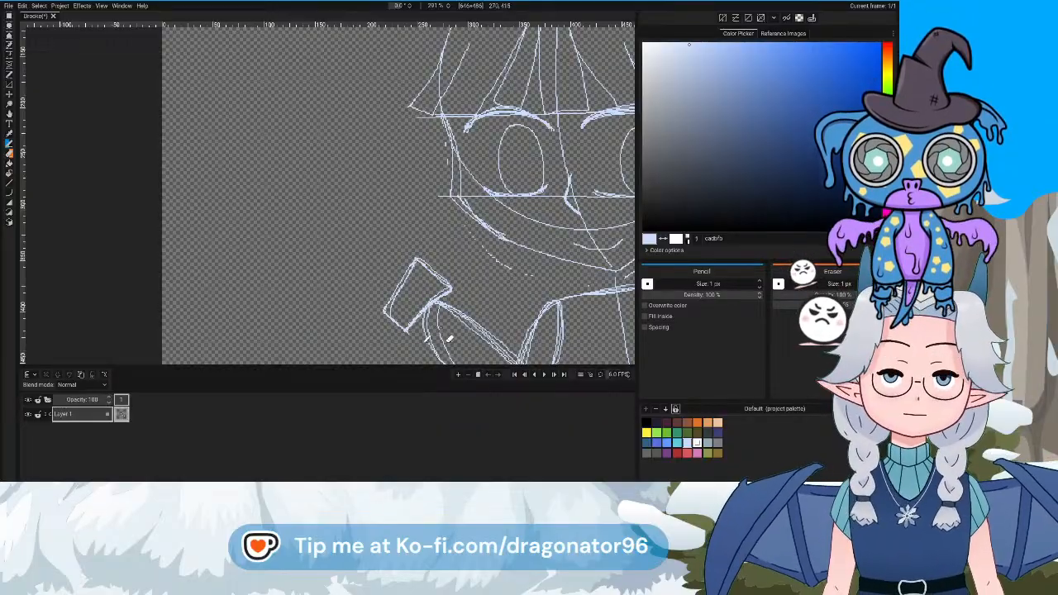
Add a pointed thumb and four long tapering fingers to the raised hand, and join the palm to the forearm
scroll(448, 339, "up", 3)
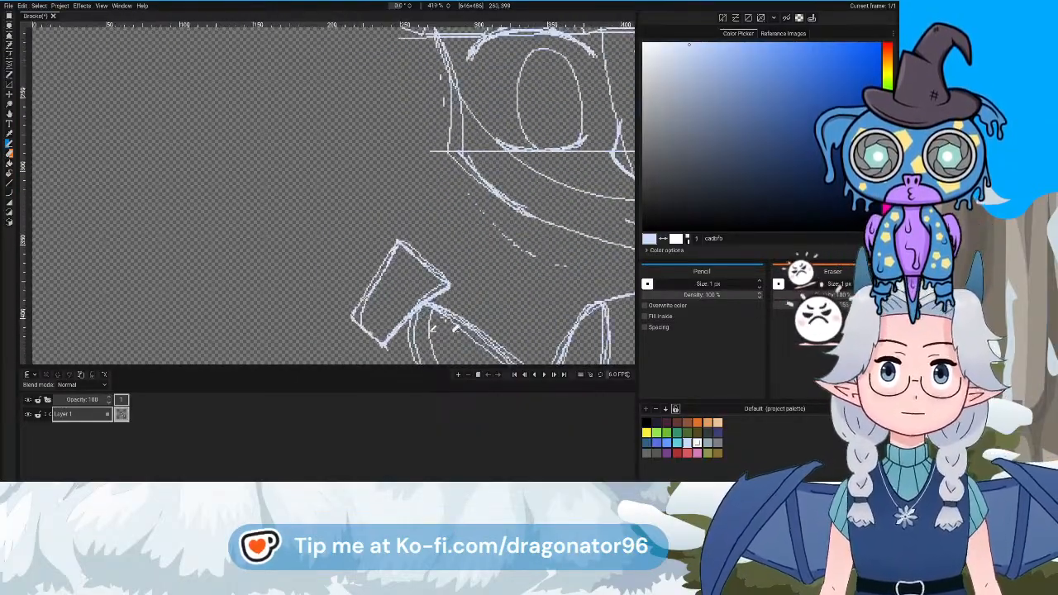
scroll(451, 326, "up", 1)
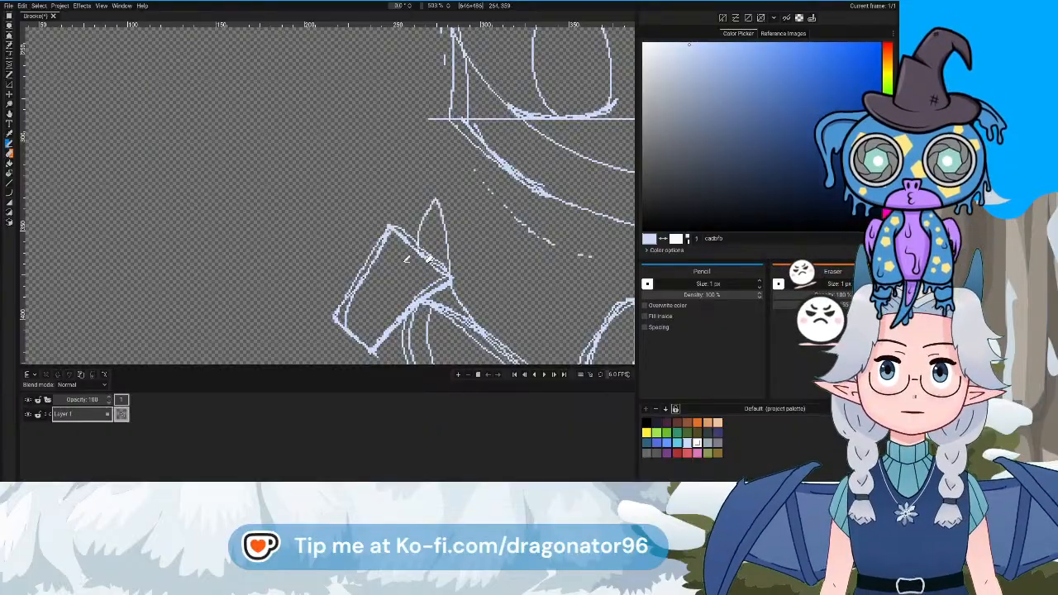
left_click_drag(431, 204, 436, 197)
mouse_move(451, 278)
left_mouse_down()
mouse_move(463, 337)
mouse_move(497, 348)
left_mouse_up()
left_click_drag(442, 302, 571, 360)
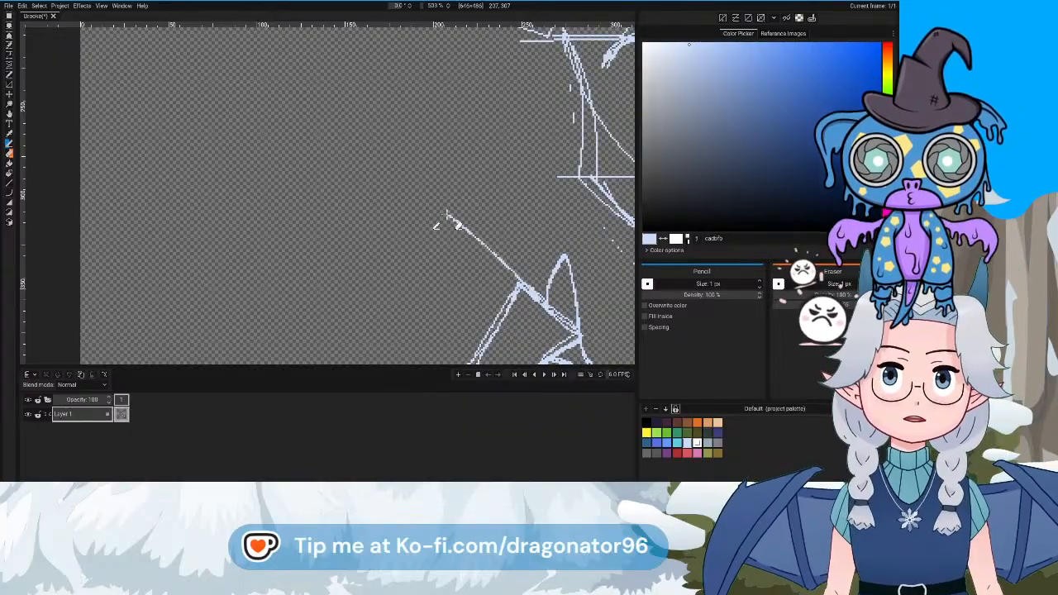
mouse_move(432, 203)
left_mouse_down()
mouse_move(463, 254)
mouse_move(506, 291)
mouse_move(416, 226)
mouse_move(447, 288)
left_mouse_up()
mouse_move(502, 346)
left_mouse_down()
mouse_move(561, 265)
mouse_move(453, 208)
mouse_move(474, 266)
mouse_move(576, 327)
mouse_move(328, 253)
left_mouse_up()
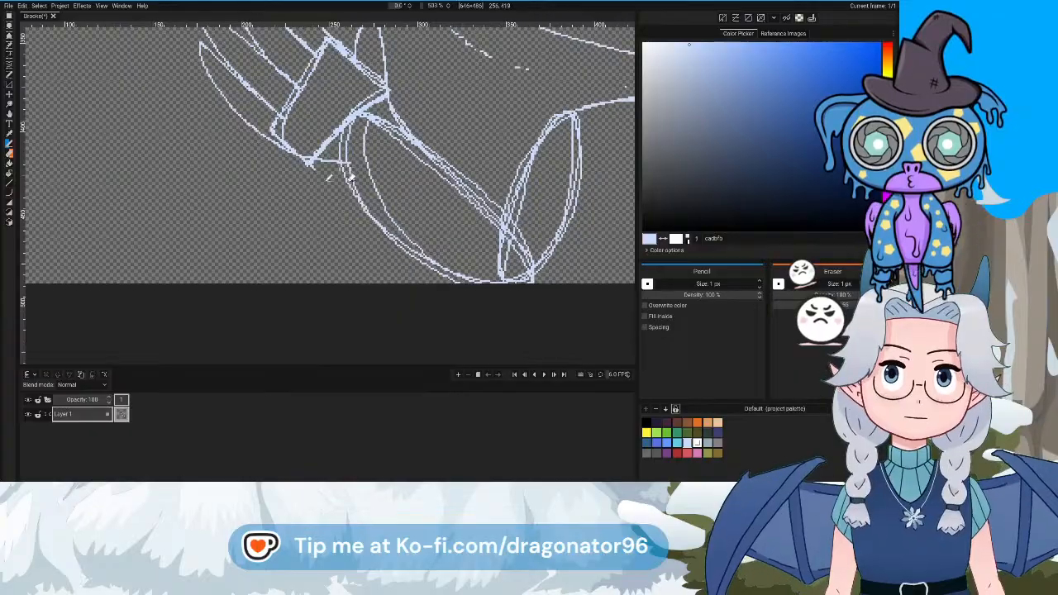
Sketch a short flared sleeve over each shoulder and reinforce the lowered right arm's outline below its sleeve
left_click_drag(487, 288, 385, 316)
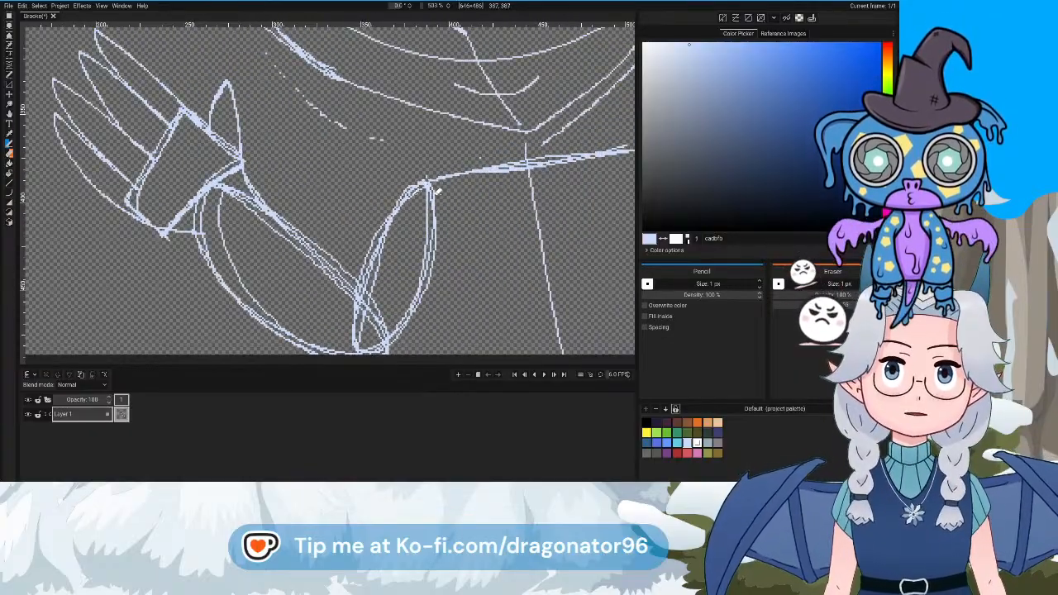
mouse_move(438, 191)
left_mouse_down()
mouse_move(344, 236)
mouse_move(468, 309)
mouse_move(442, 205)
left_mouse_up()
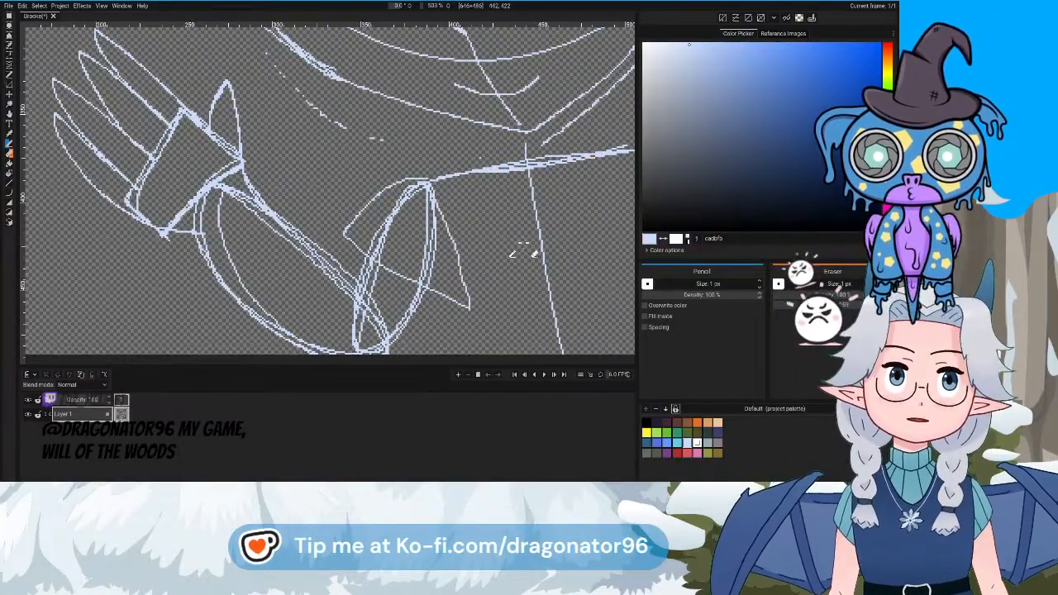
left_click_drag(524, 243, 319, 262)
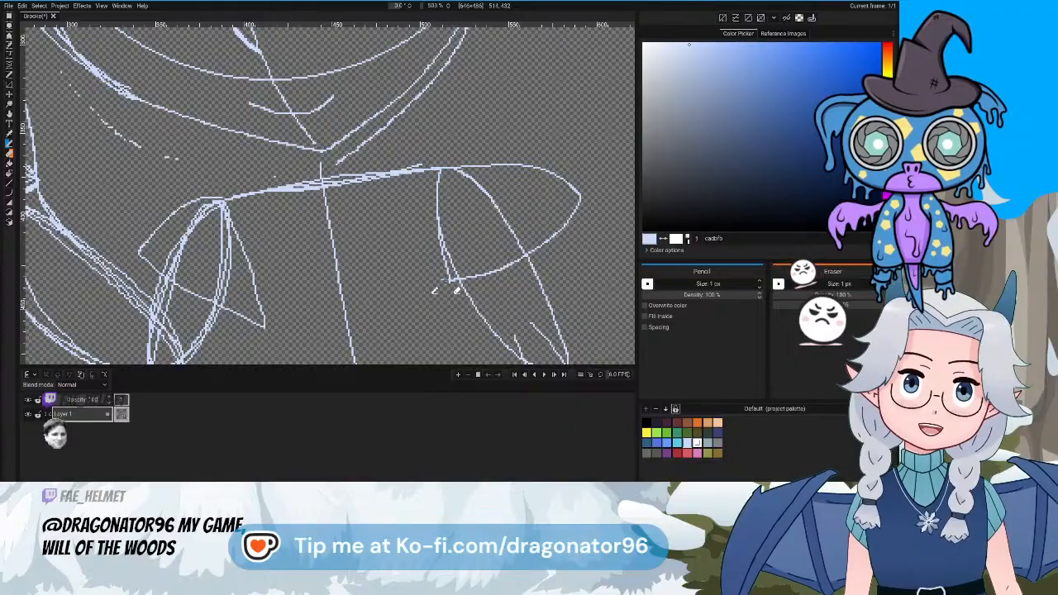
scroll(456, 290, "down", 5)
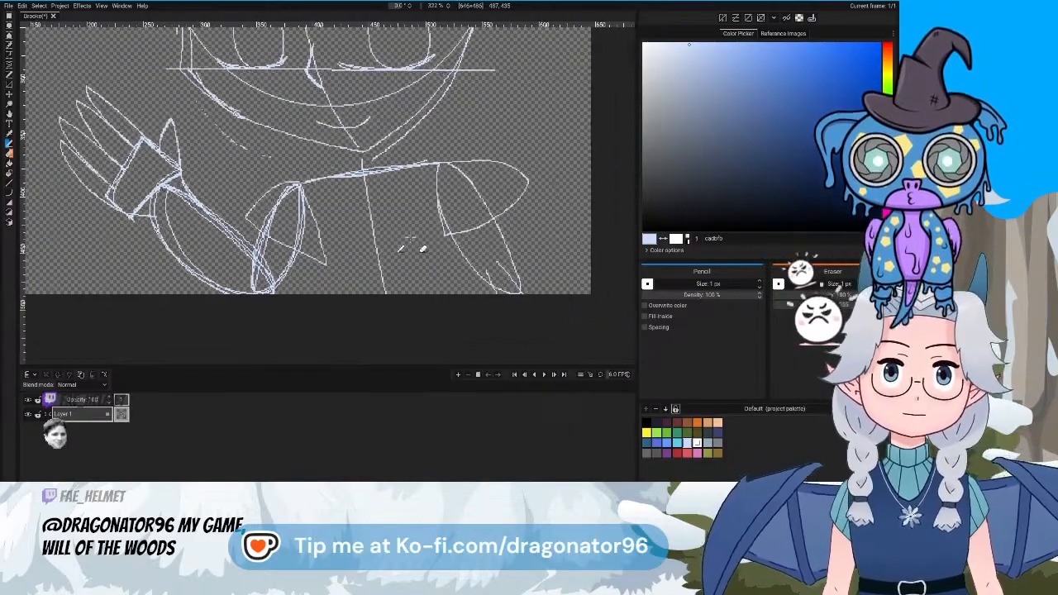
left_click_drag(411, 239, 403, 236)
mouse_move(462, 261)
left_mouse_down()
mouse_move(508, 305)
mouse_move(443, 239)
left_mouse_up()
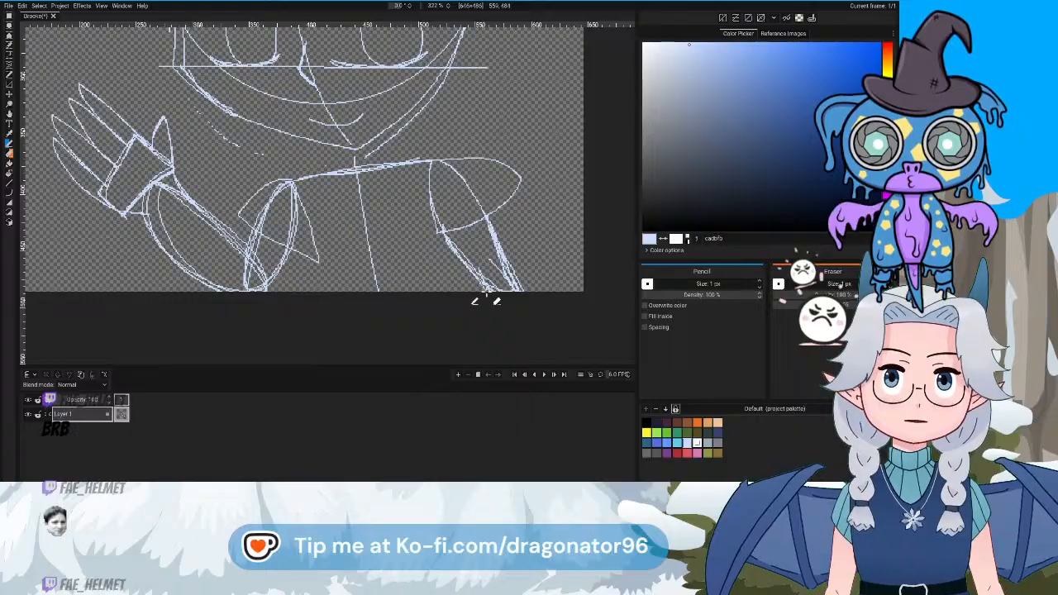
Sketch long hair falling from the fringe on both sides, down past the right shoulder and behind the raised hand
scroll(387, 251, "down", 3)
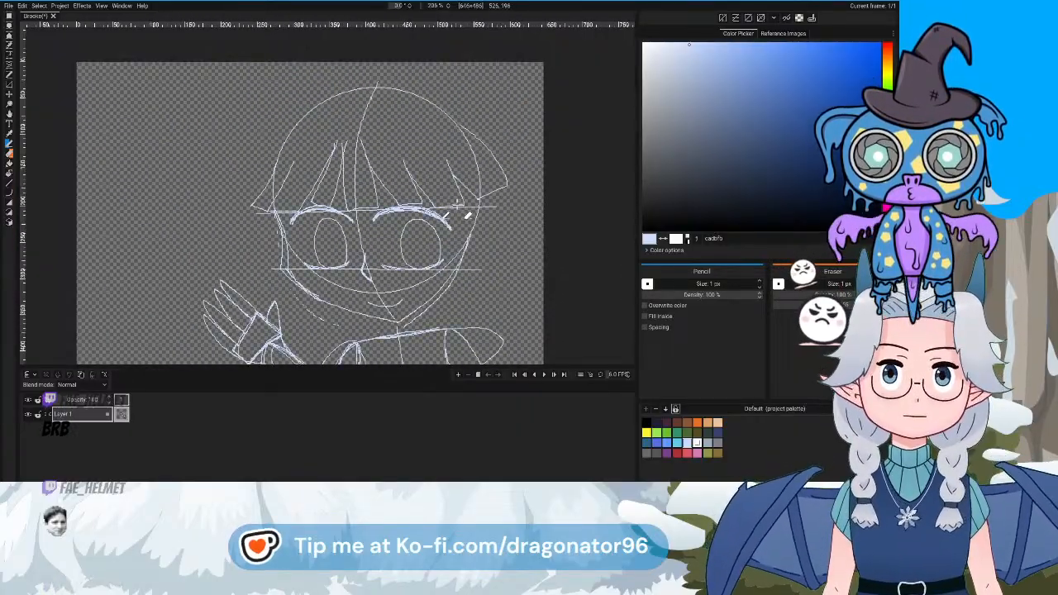
mouse_move(403, 342)
left_mouse_down()
mouse_move(428, 370)
mouse_move(456, 329)
mouse_move(450, 349)
mouse_move(427, 294)
mouse_move(409, 271)
left_mouse_up()
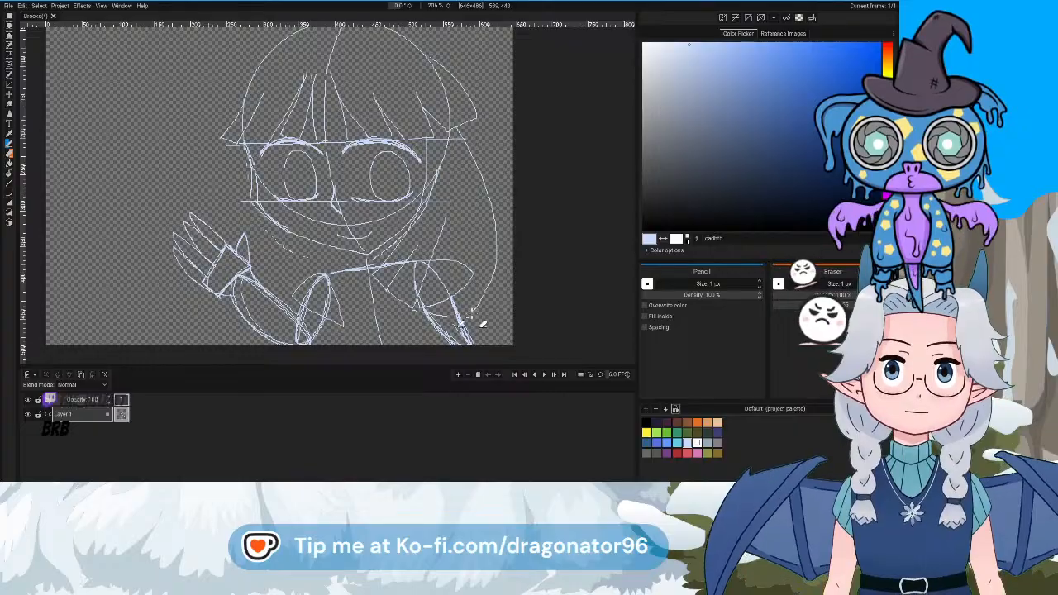
left_click_drag(341, 311, 499, 295)
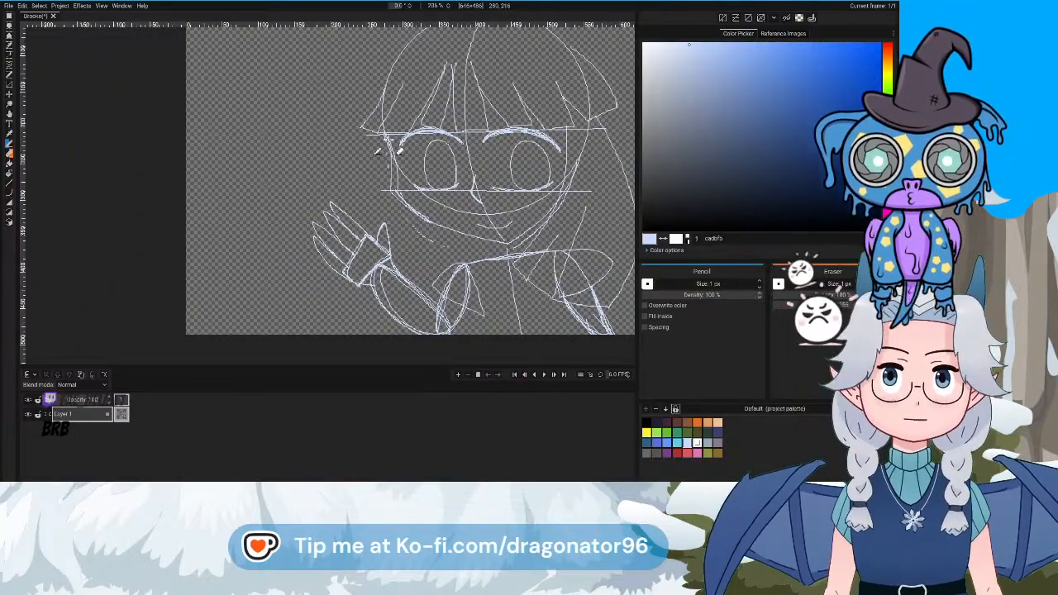
mouse_move(384, 126)
left_mouse_down()
mouse_move(321, 199)
mouse_move(328, 213)
left_mouse_up()
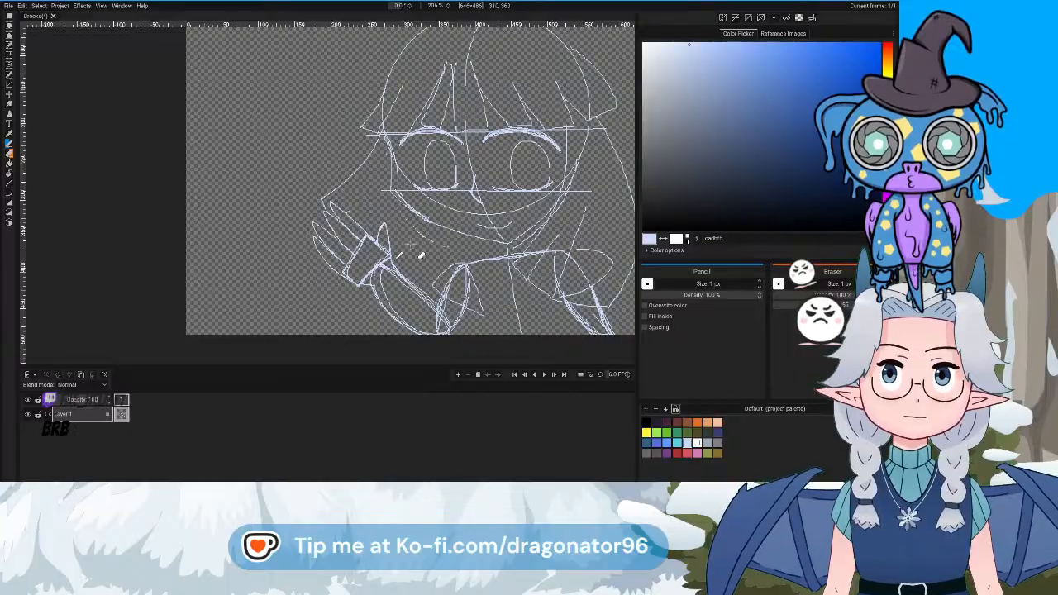
left_click_drag(444, 246, 349, 275)
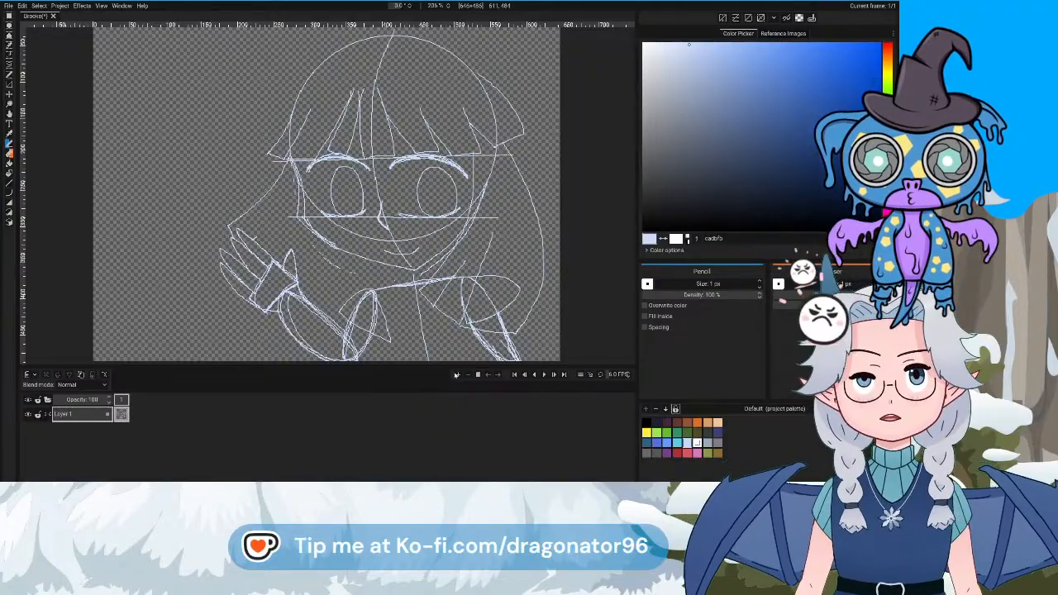
Add a new blank frame after the sketch frame
left_click(457, 375)
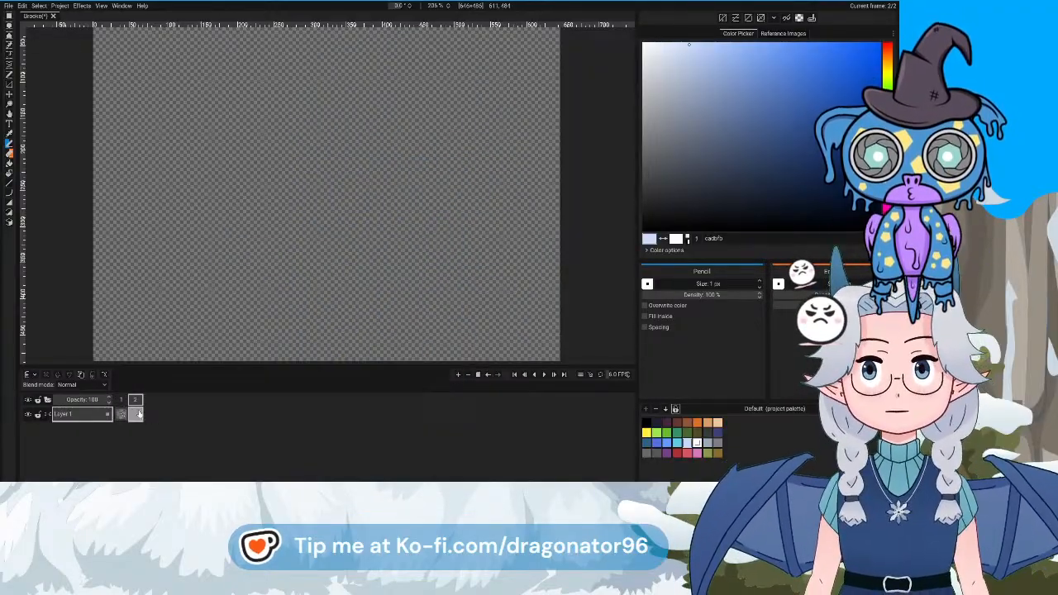
Undo the added frame and set up a new layer above the sketch for black line work with the Curve Tool
key("ctrl+z")
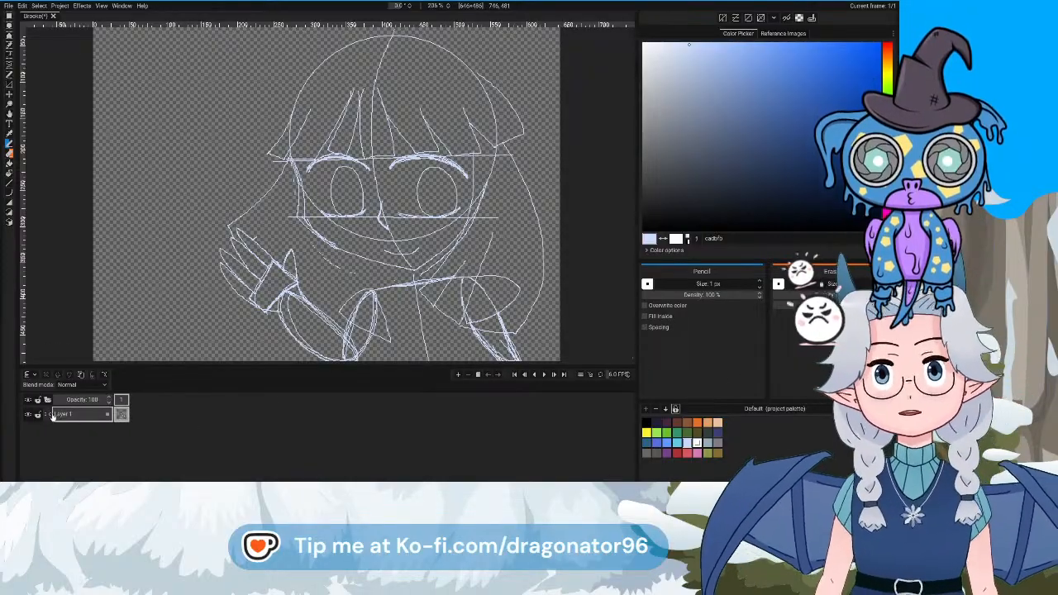
left_click(27, 375)
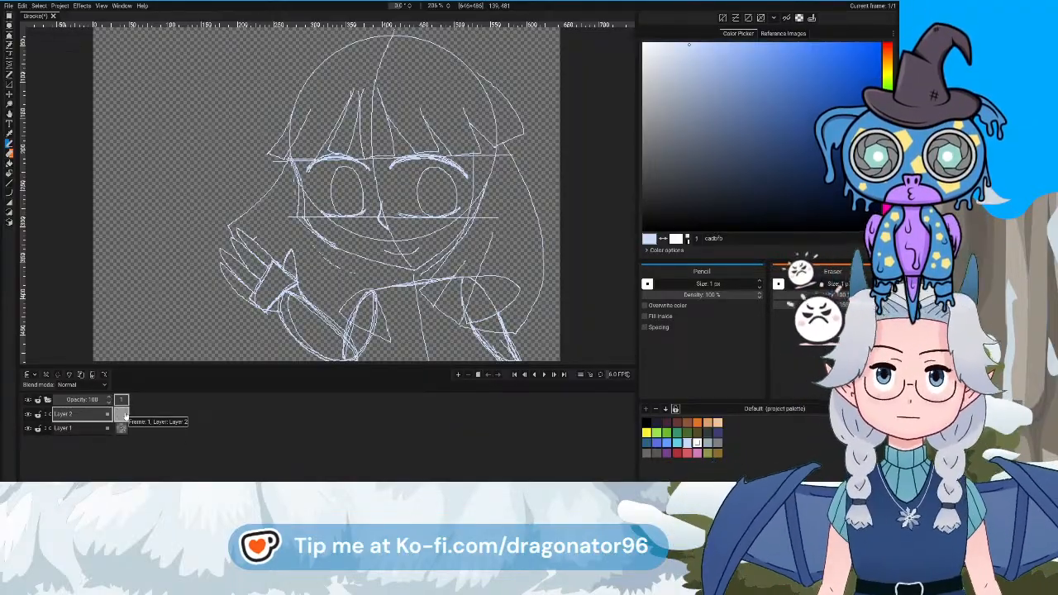
left_click(645, 423)
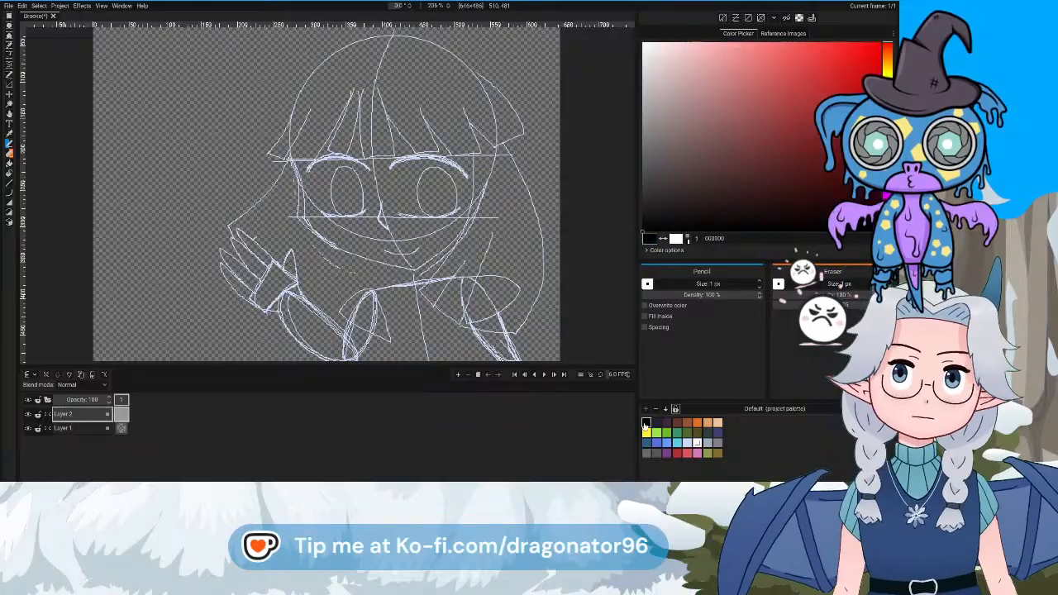
left_click_drag(315, 244, 370, 299)
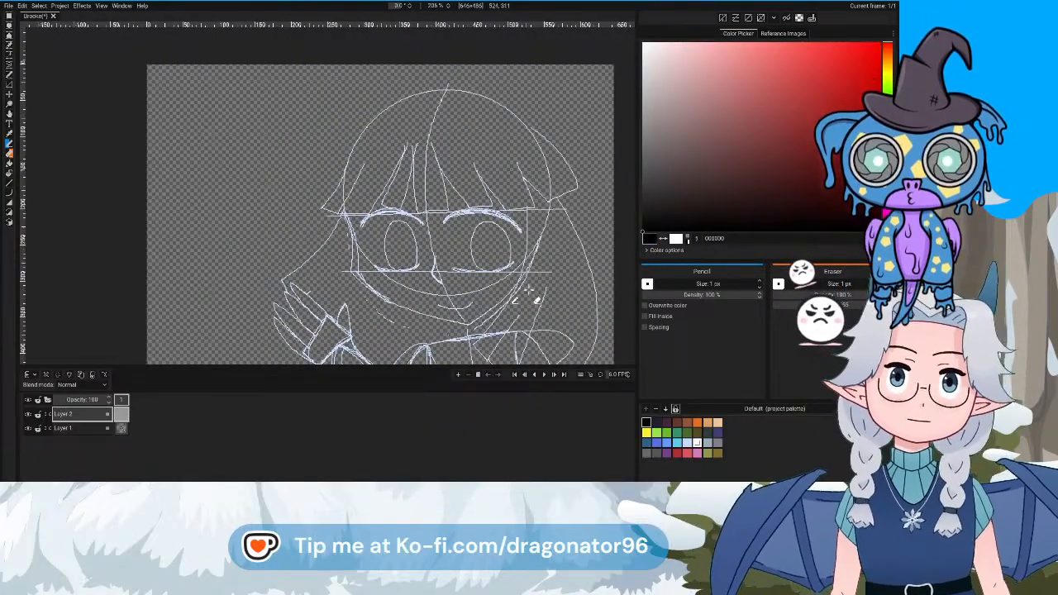
left_click(10, 192)
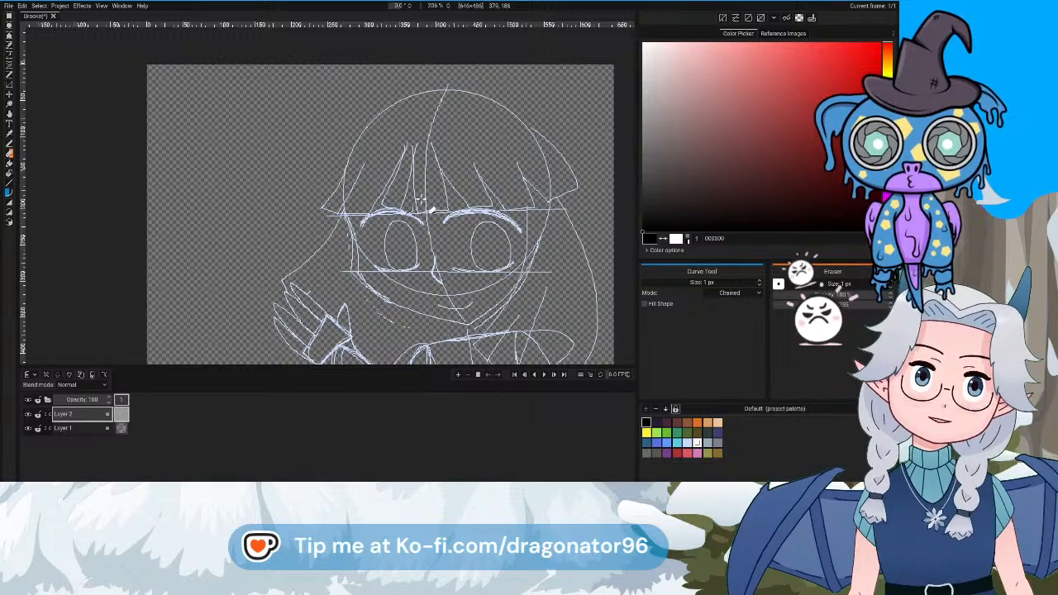
mouse_move(420, 198)
left_mouse_down()
mouse_move(352, 178)
mouse_move(418, 231)
mouse_move(471, 238)
left_mouse_up()
scroll(376, 240, "up", 2)
scroll(375, 240, "up", 3)
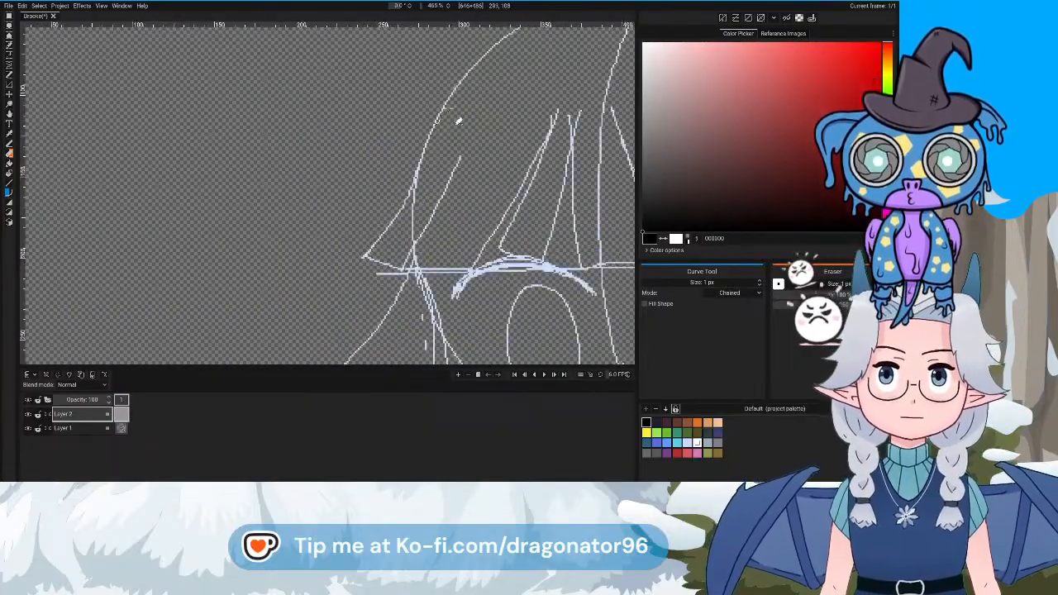
left_click_drag(498, 146, 255, 236)
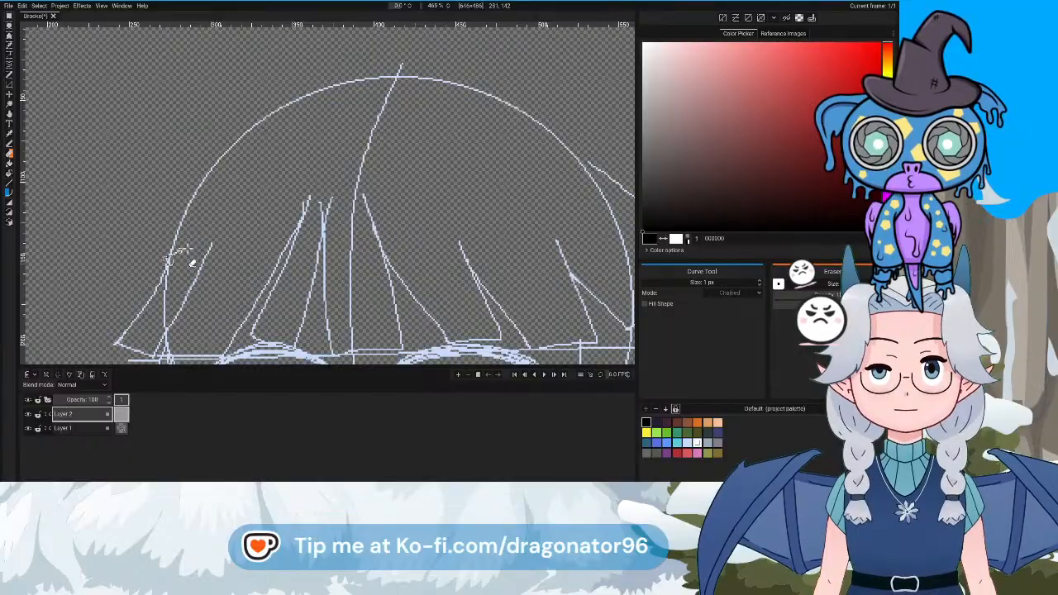
left_click(170, 257)
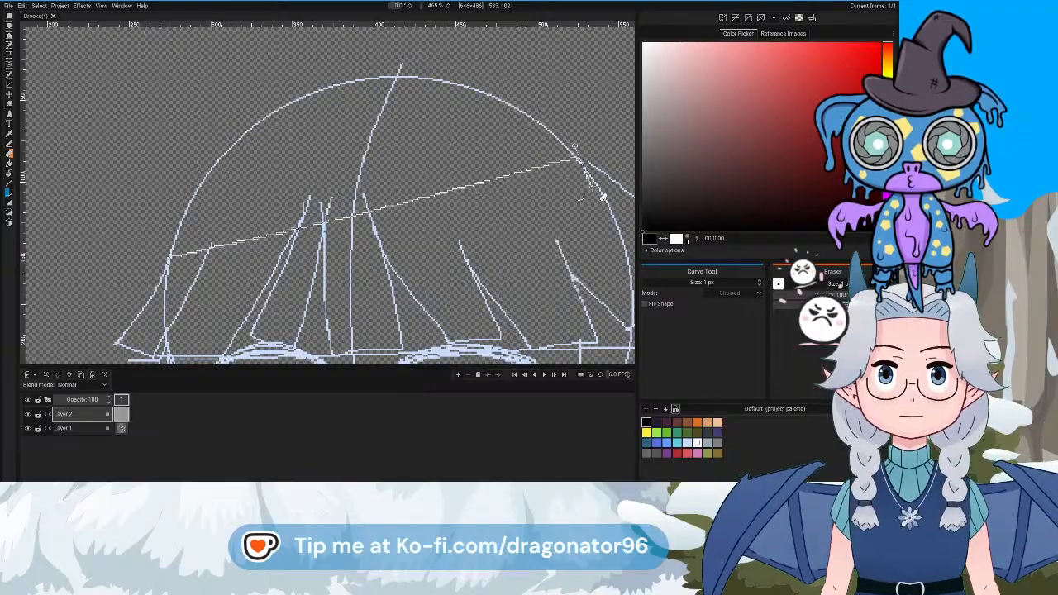
left_click_drag(587, 171, 629, 235)
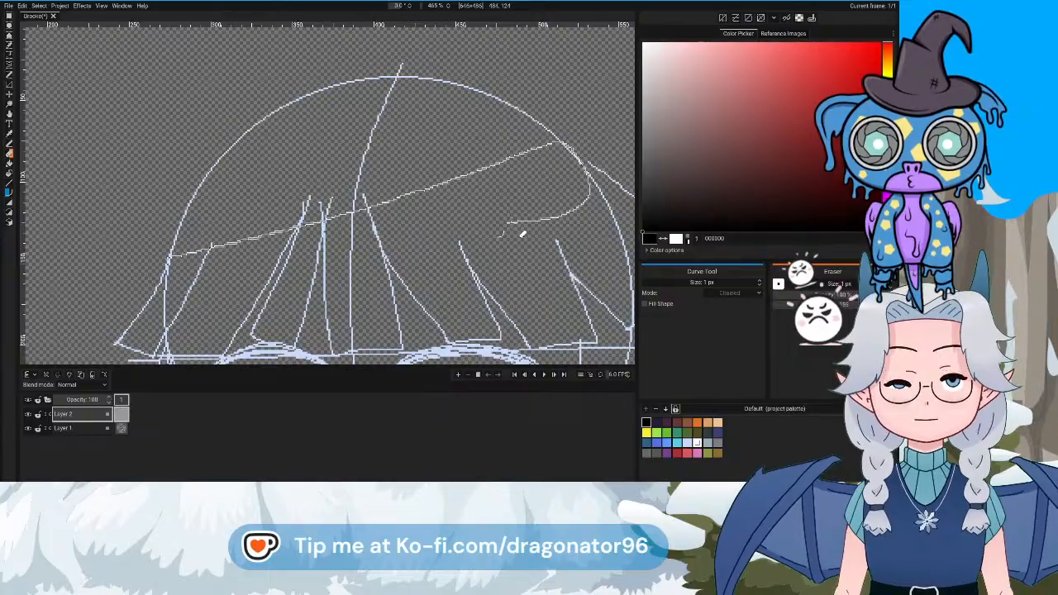
double_click(523, 233)
key("ctrl+z")
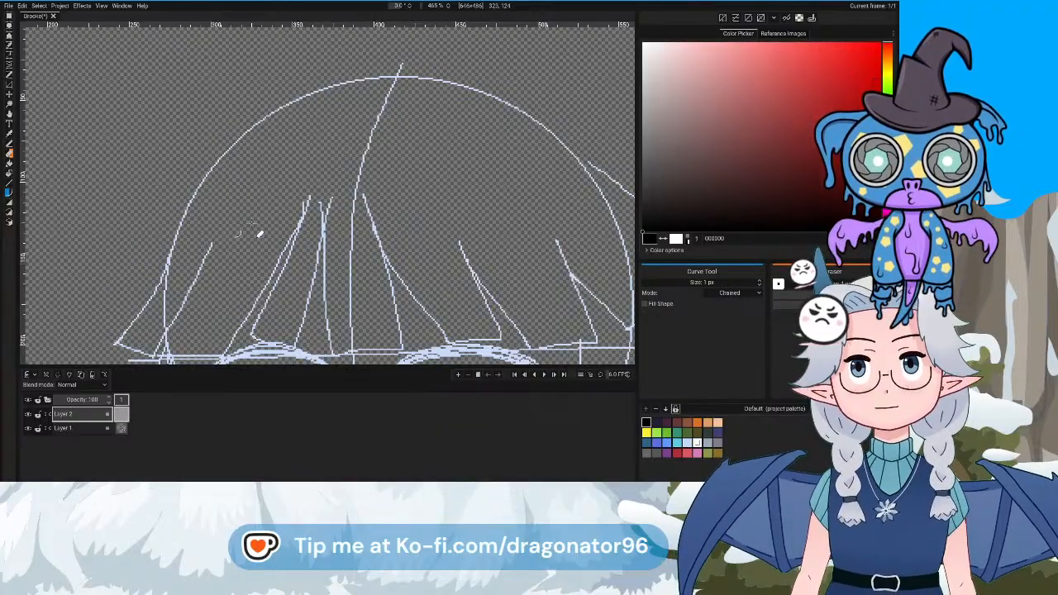
Ink the outer hair outline with chained curves over the crown to the right-hand hair tip, and erase the overshoot below the tip
left_click(168, 259)
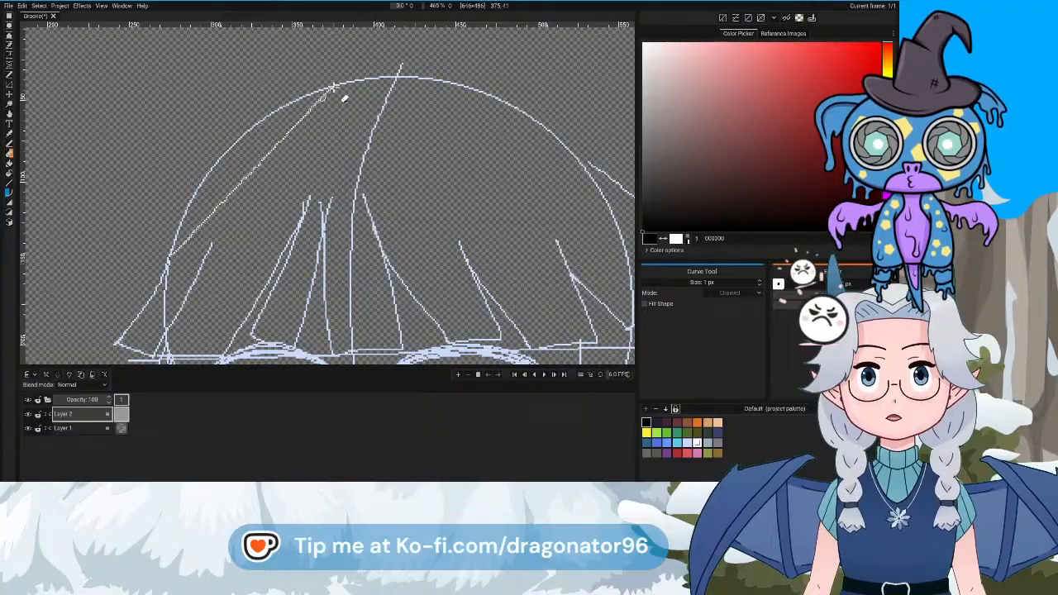
left_click_drag(328, 86, 464, 56)
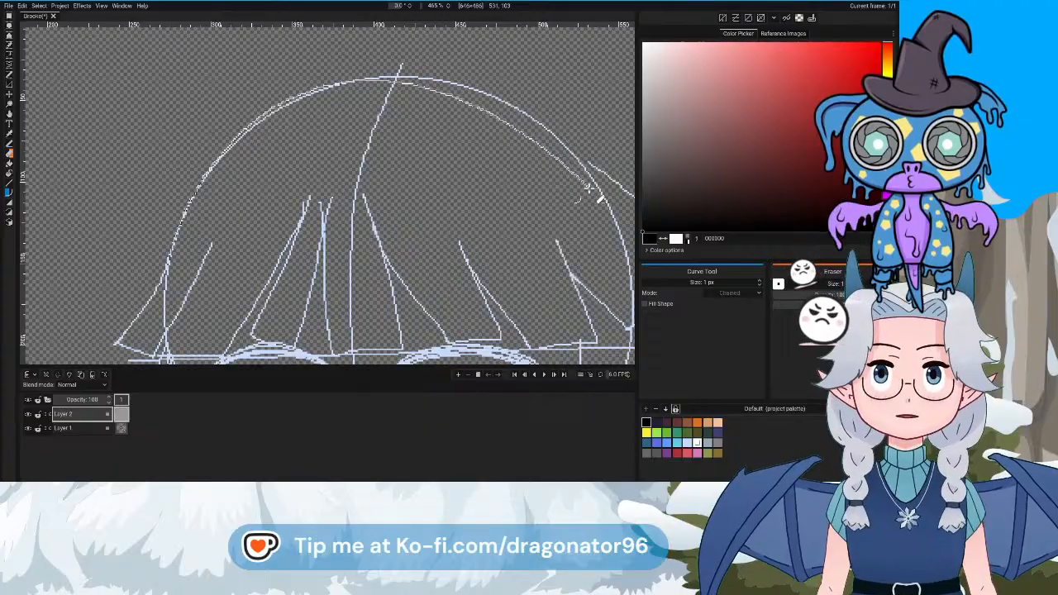
left_click_drag(585, 188, 439, 171)
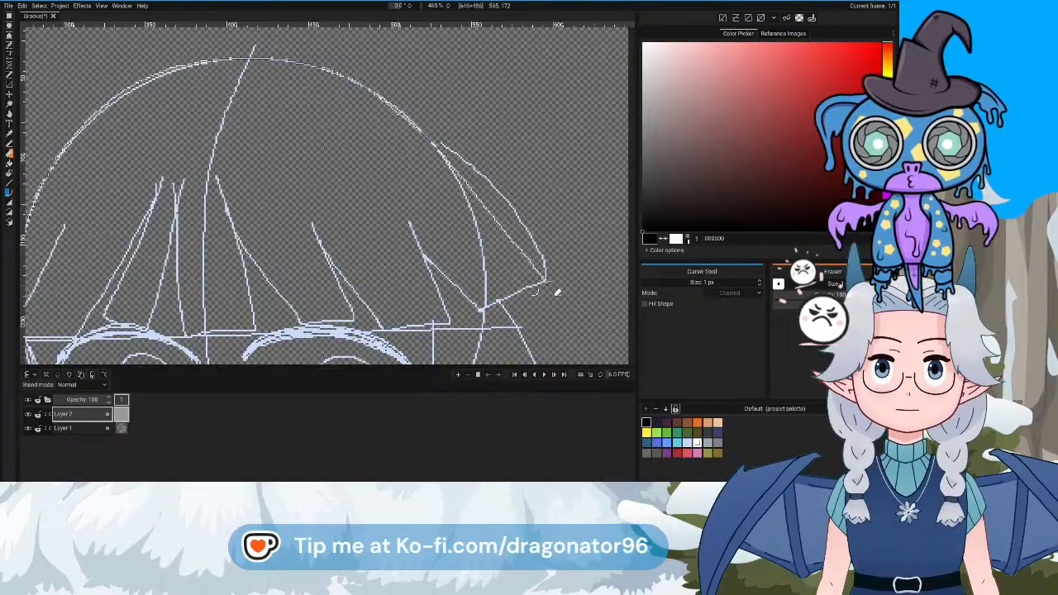
left_click_drag(544, 282, 540, 364)
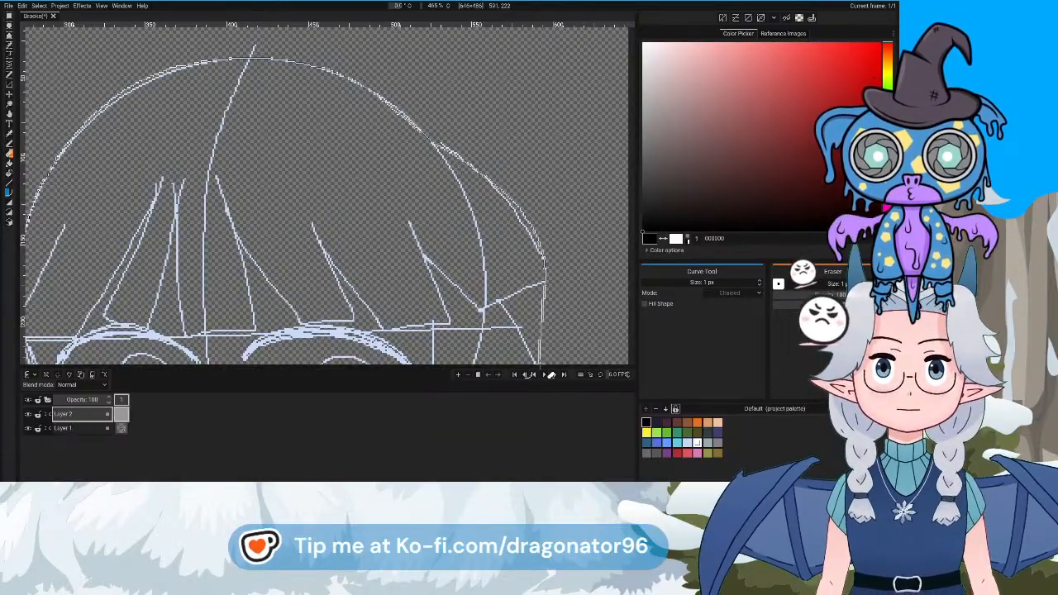
scroll(540, 365, "down", 2)
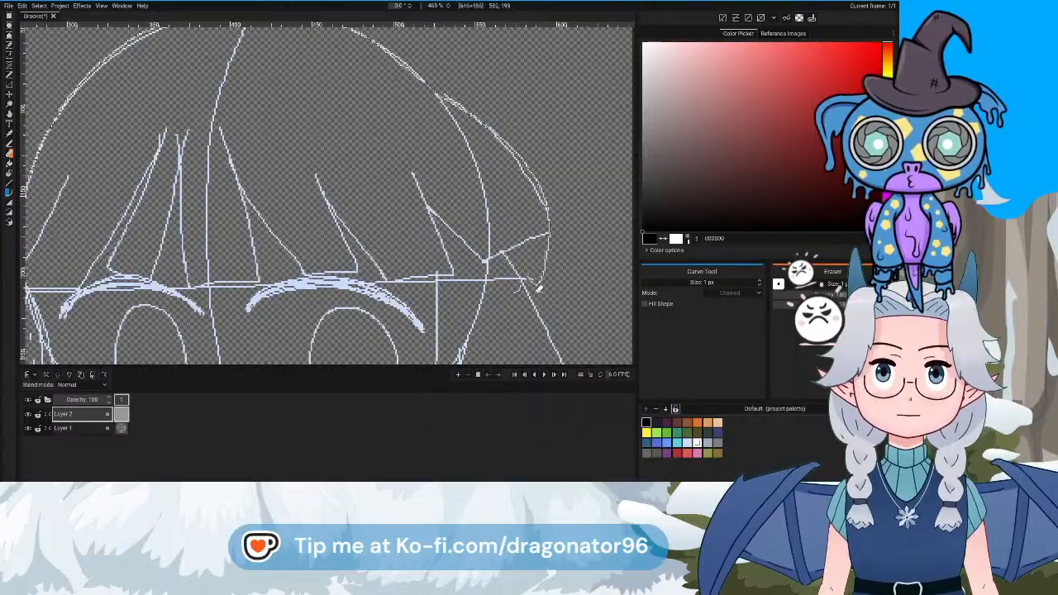
double_click(539, 293)
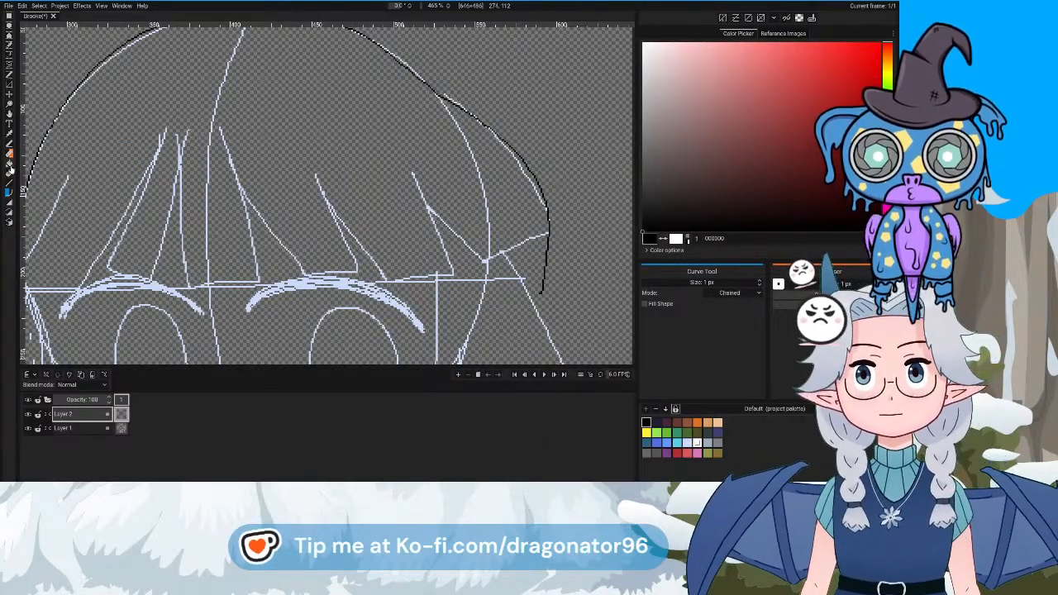
left_click(9, 157)
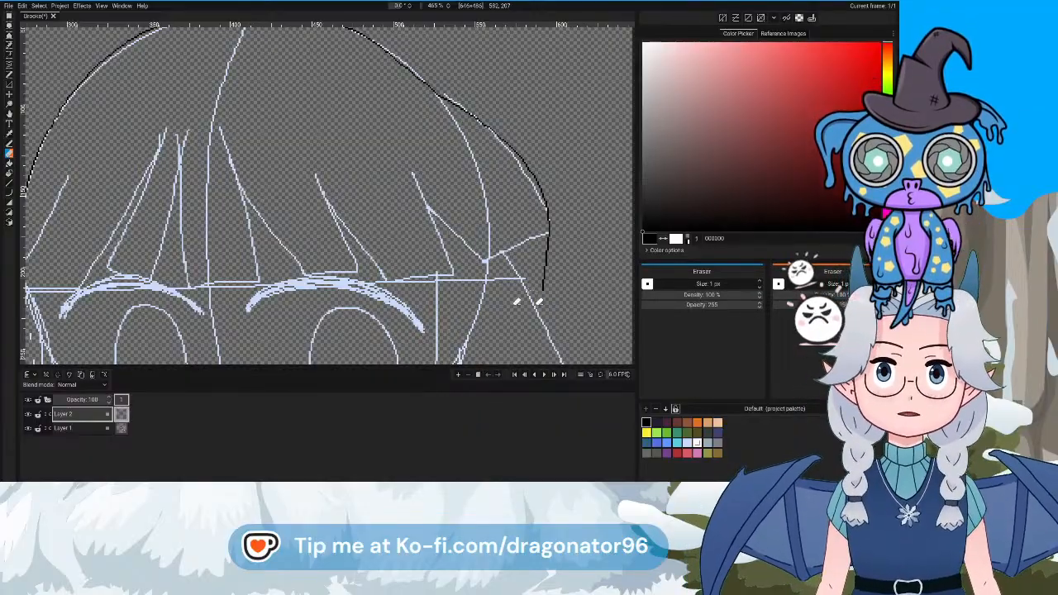
mouse_move(543, 287)
left_mouse_down()
mouse_move(552, 279)
mouse_move(544, 272)
left_mouse_up()
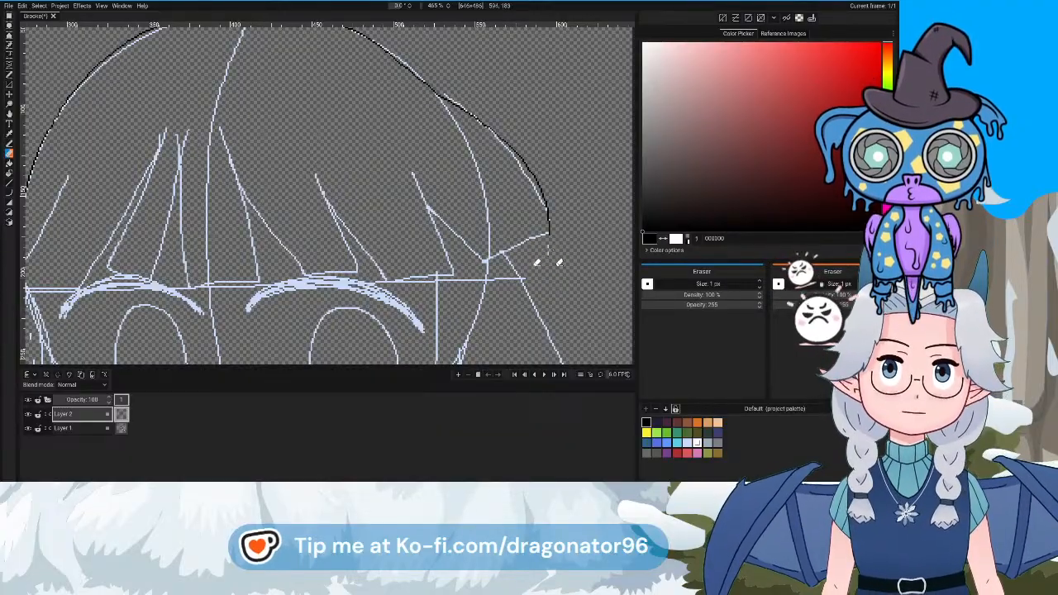
Ink the right hair tip's lower edge inward to the fringe with pencil strokes and a straight line, and return to the Curve Tool
scroll(546, 248, "up", 3)
scroll(545, 240, "up", 1)
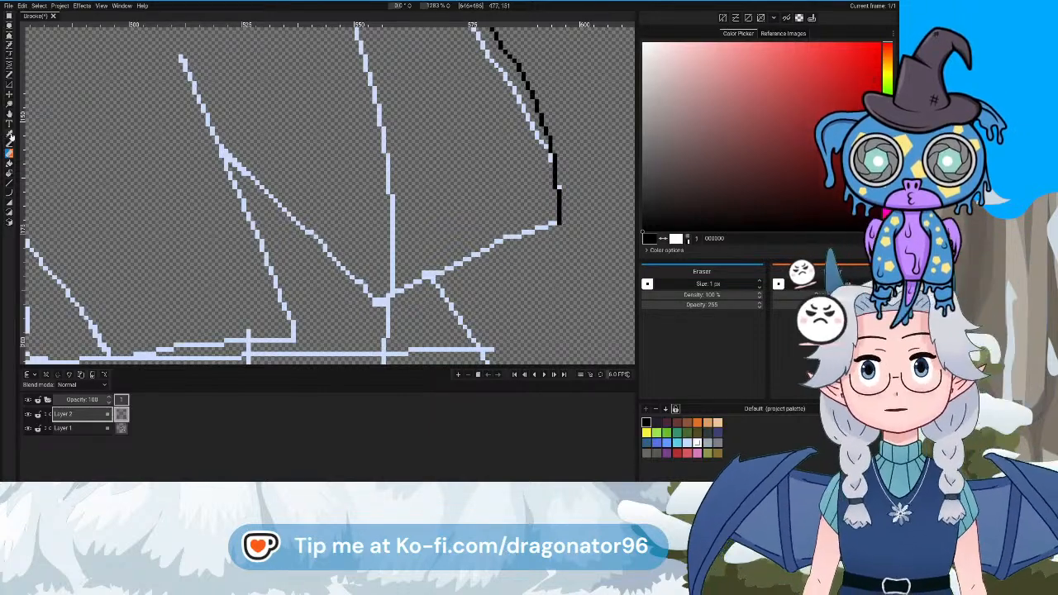
key("b")
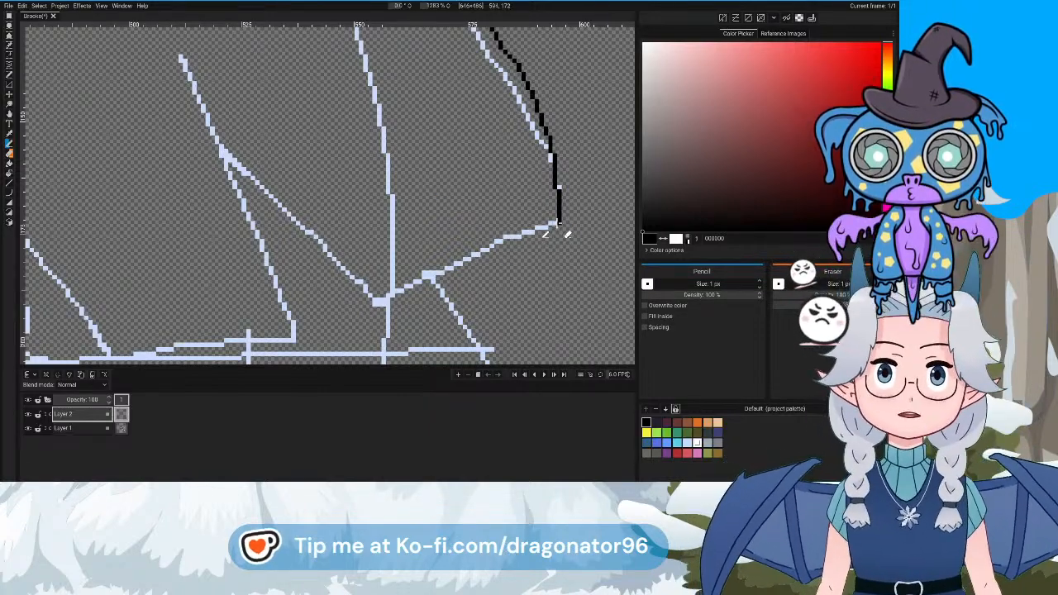
left_click_drag(553, 225, 535, 228)
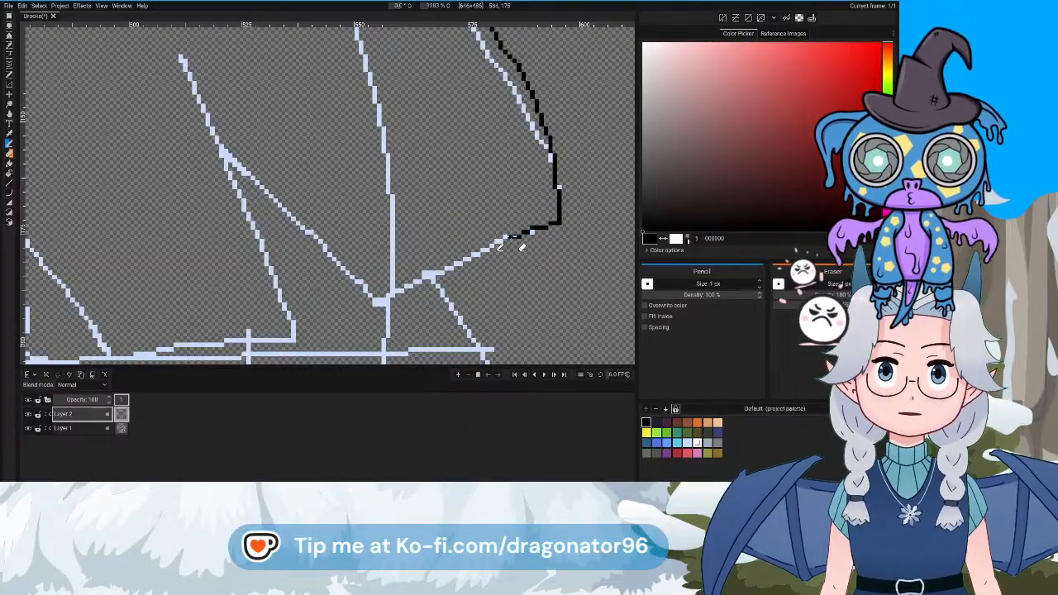
left_click_drag(509, 241, 492, 249)
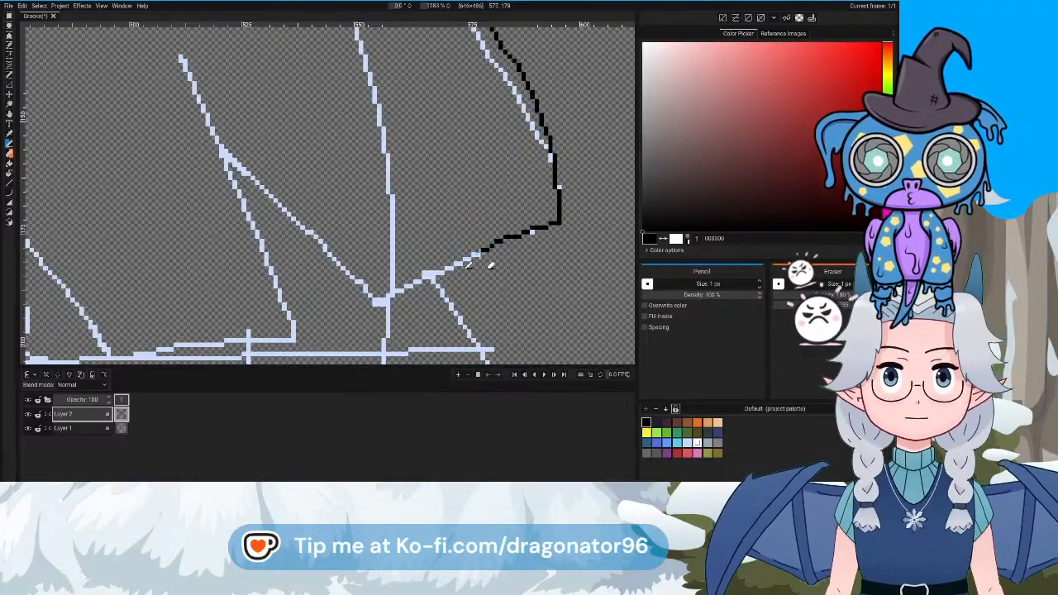
left_click_drag(477, 253, 446, 268)
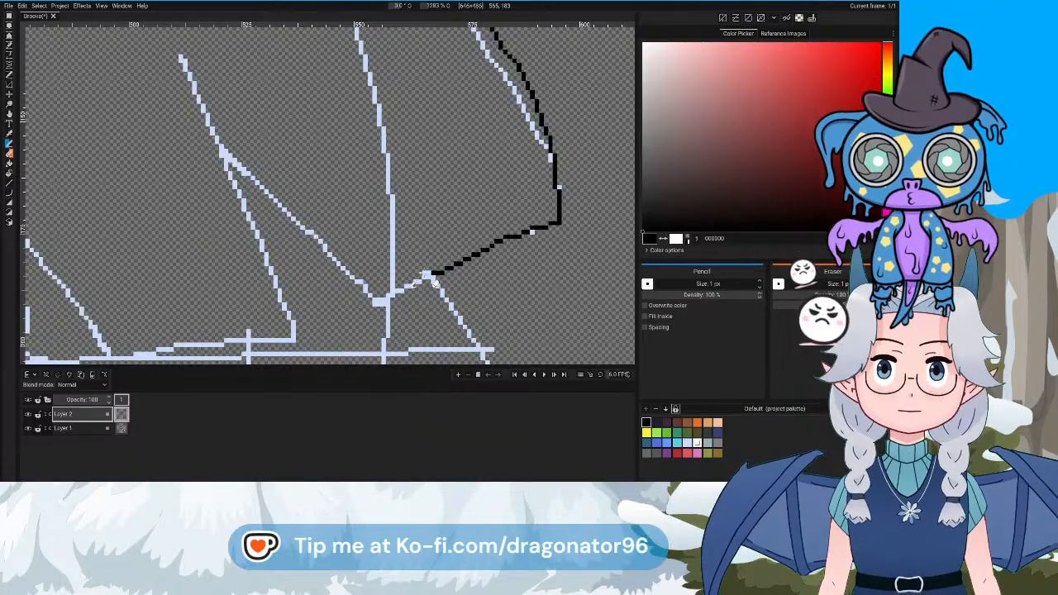
left_click_drag(431, 273, 409, 286)
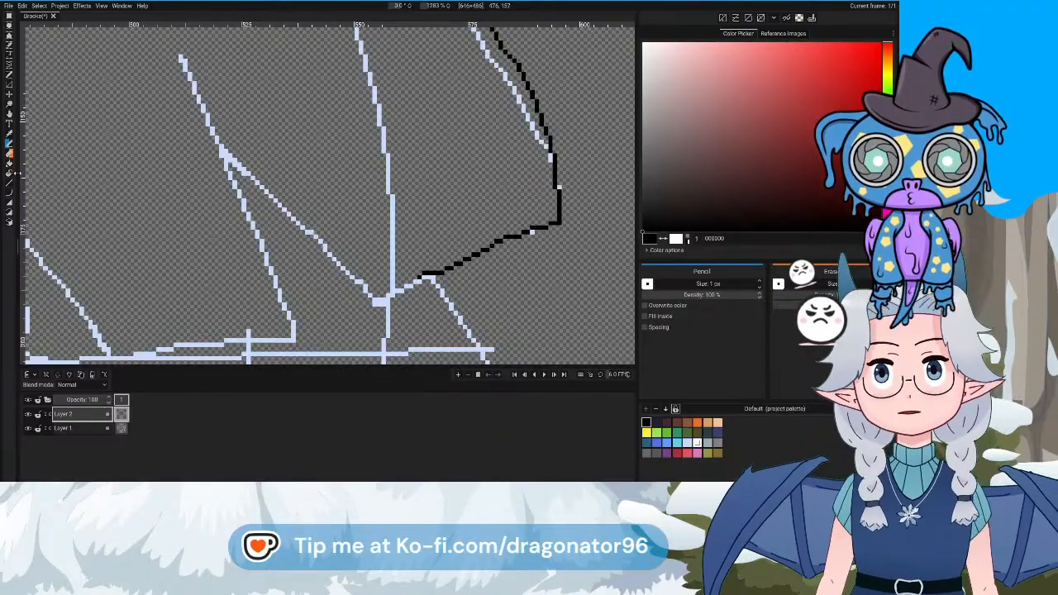
left_click(9, 178)
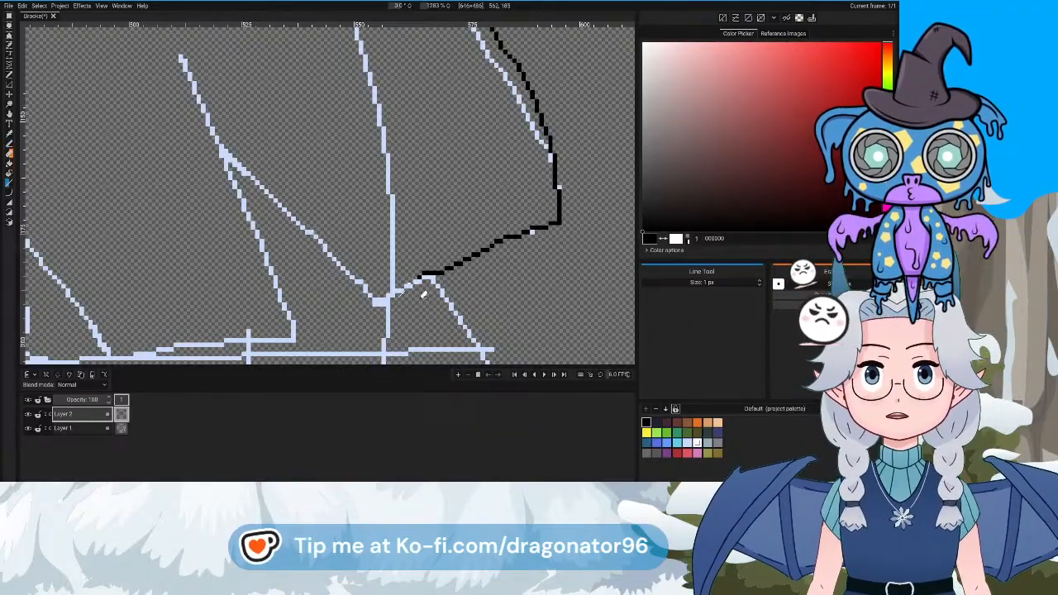
left_click_drag(429, 293, 375, 307)
scroll(355, 248, "left", 4)
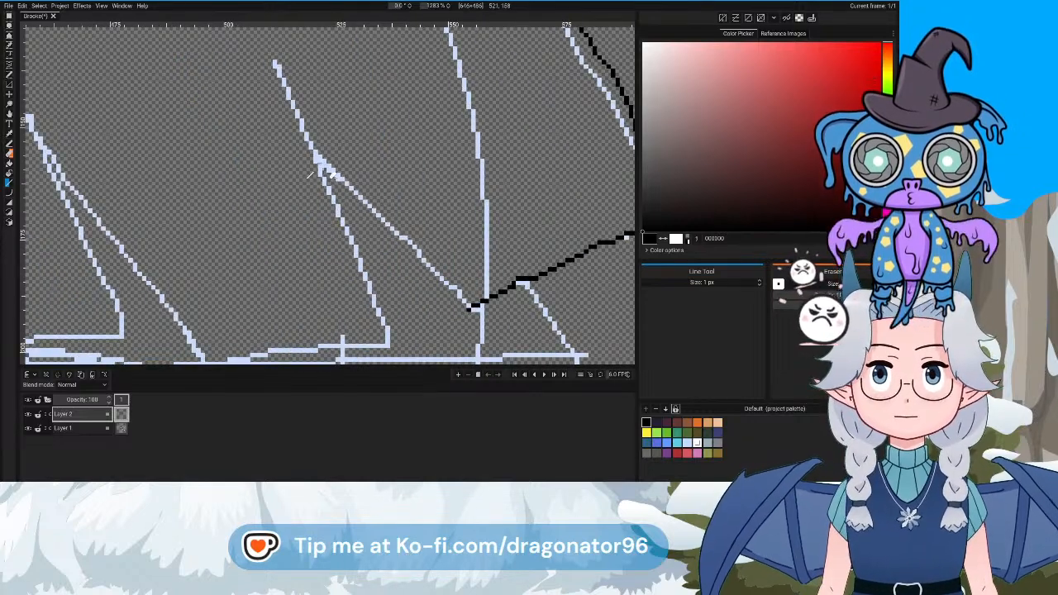
left_click(9, 193)
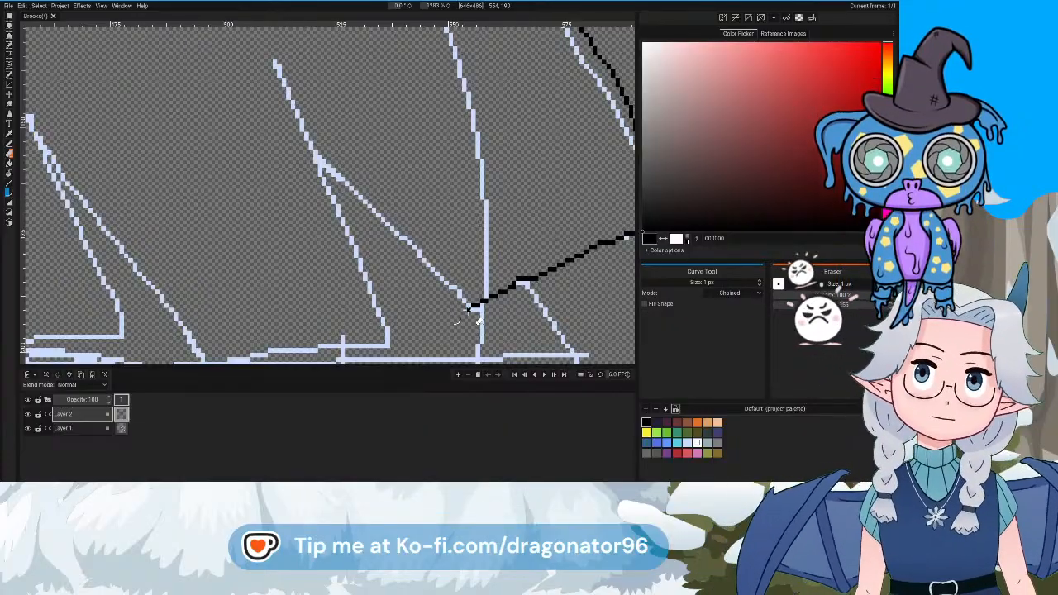
left_click(469, 308)
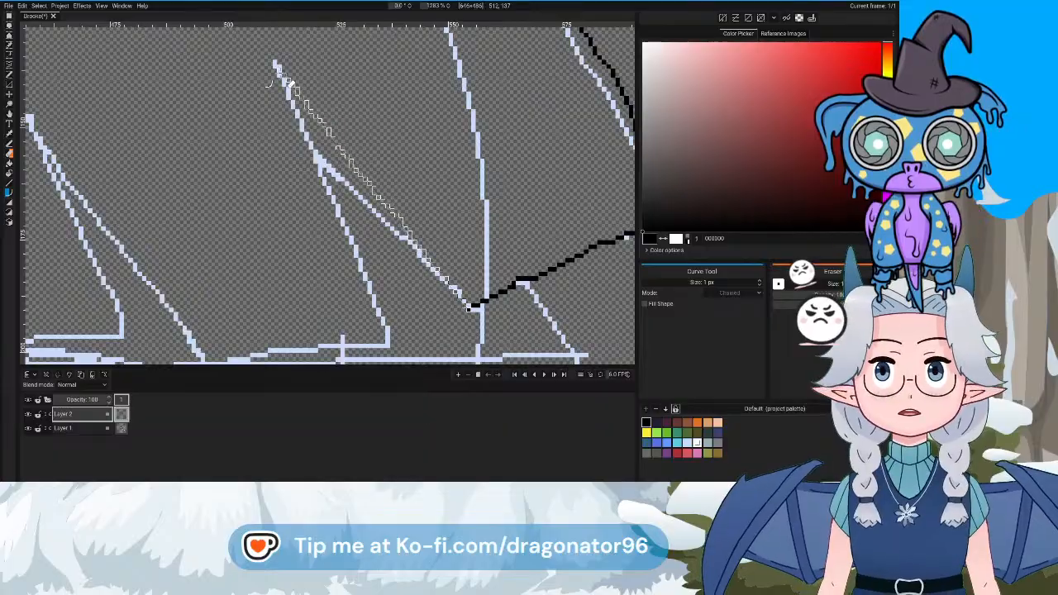
mouse_move(278, 71)
left_mouse_down()
mouse_move(350, 62)
mouse_move(314, 30)
mouse_move(281, 33)
mouse_move(277, 103)
mouse_move(285, 31)
mouse_move(300, 43)
mouse_move(343, 211)
mouse_move(269, 104)
mouse_move(281, 82)
mouse_move(263, 80)
left_mouse_up()
double_click(265, 81)
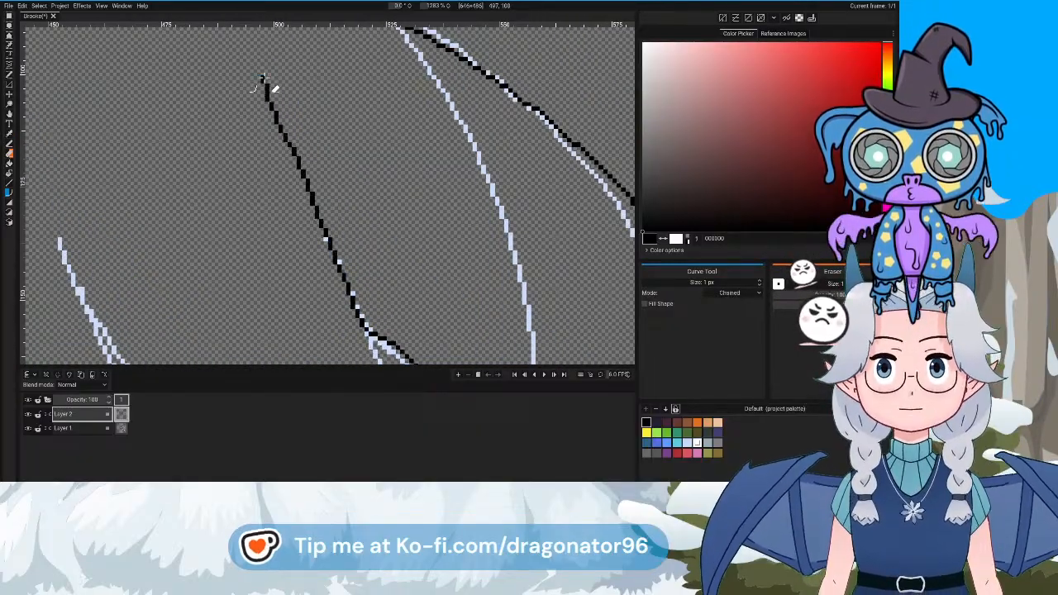
left_click_drag(361, 196, 301, 75)
key("ctrl+z")
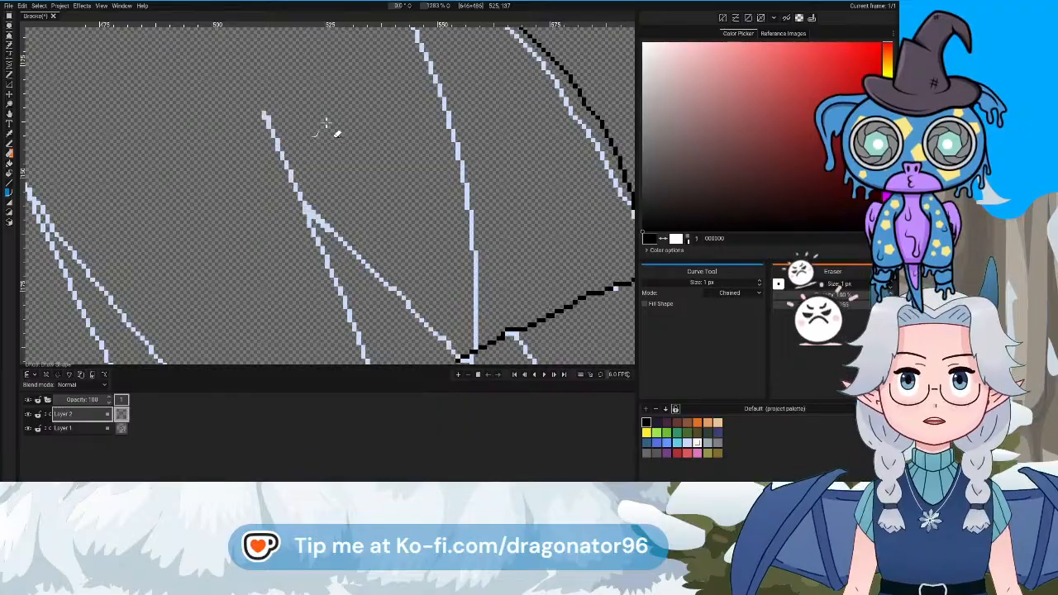
Ink the outermost right fringe strand as a black curve from the lower edge's inner end up to the strand's top
left_click_drag(444, 316, 463, 285)
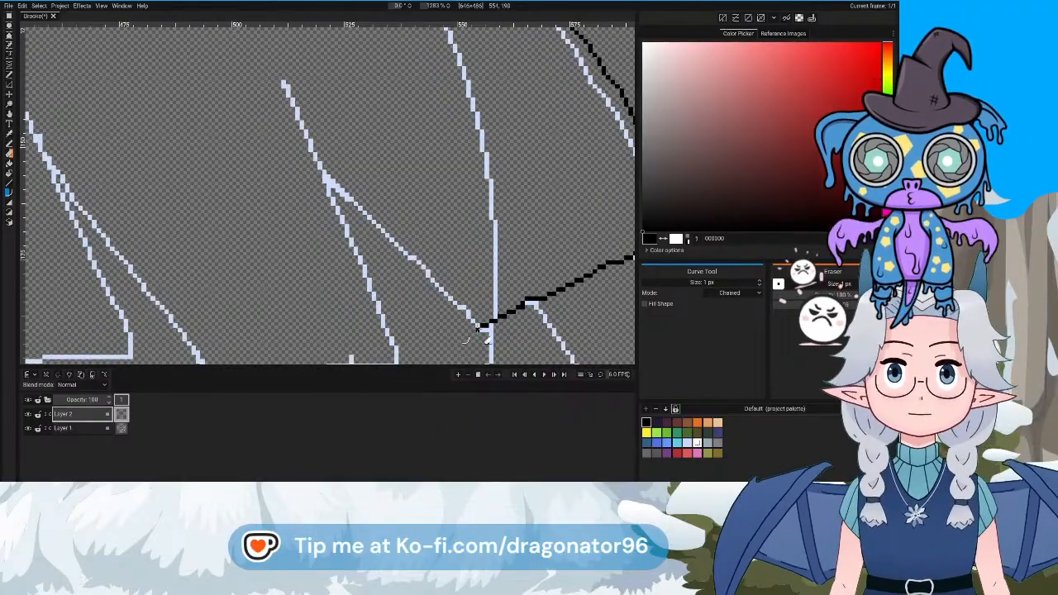
left_click(475, 326)
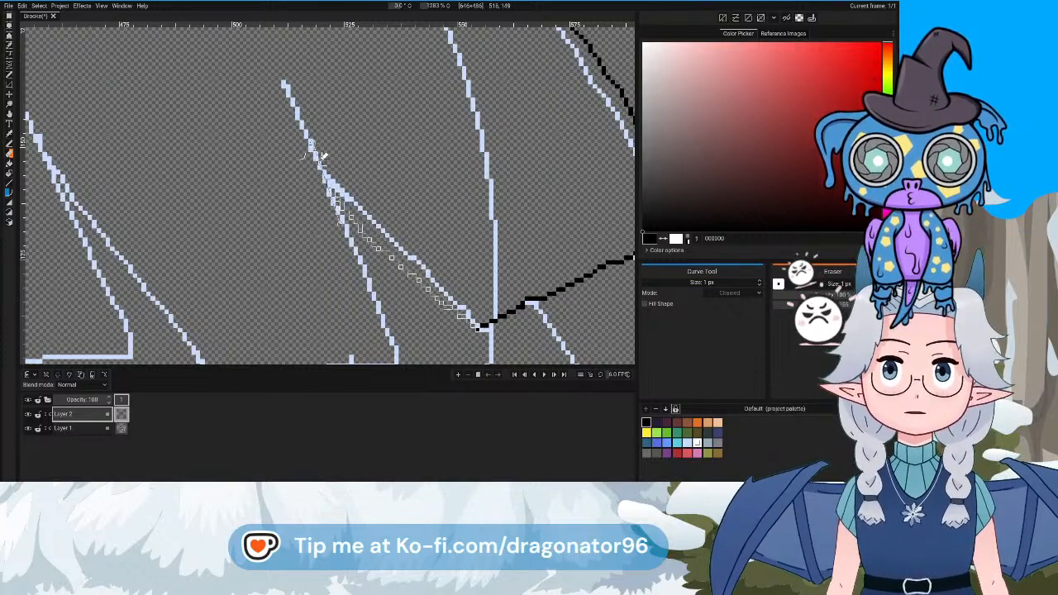
double_click(287, 90)
Ink the second fringe section from the right with chained curves down its side, along its lower edge, and around the neighbouring strand to its lower corner
left_click_drag(382, 243, 413, 136)
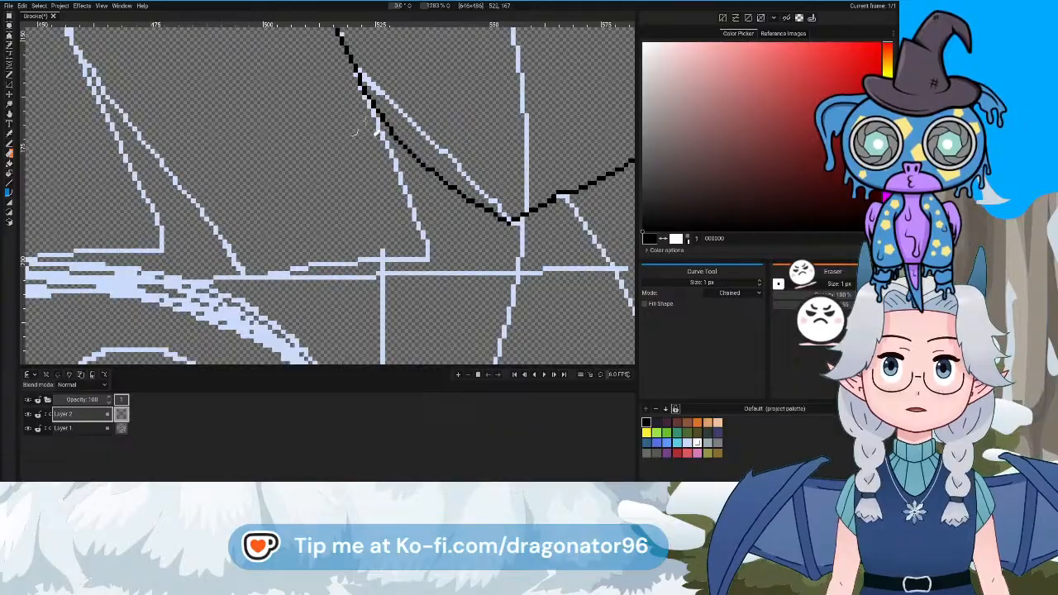
left_click(371, 102)
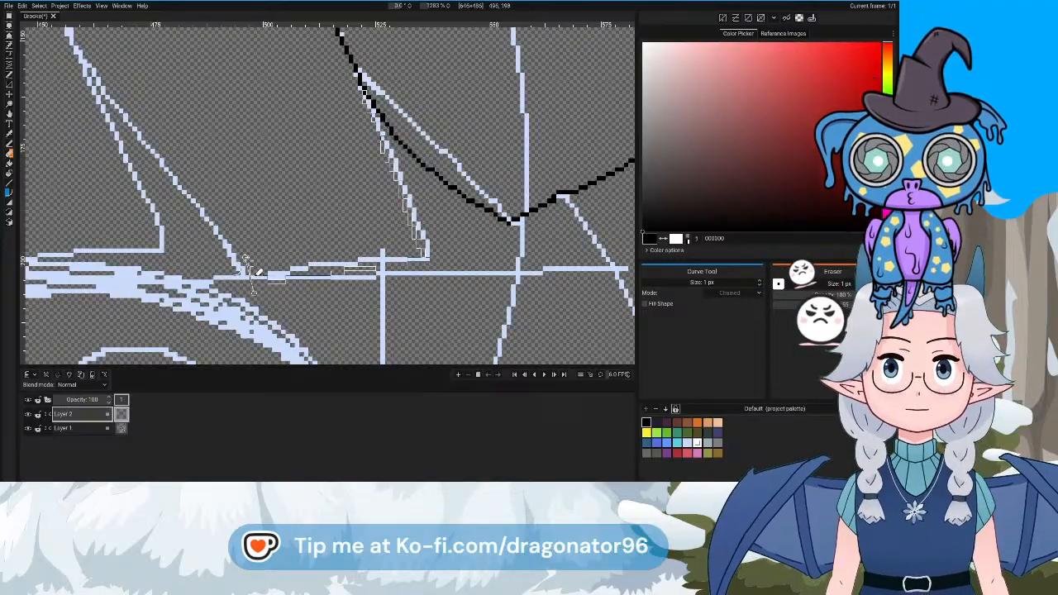
left_click_drag(249, 265, 412, 303)
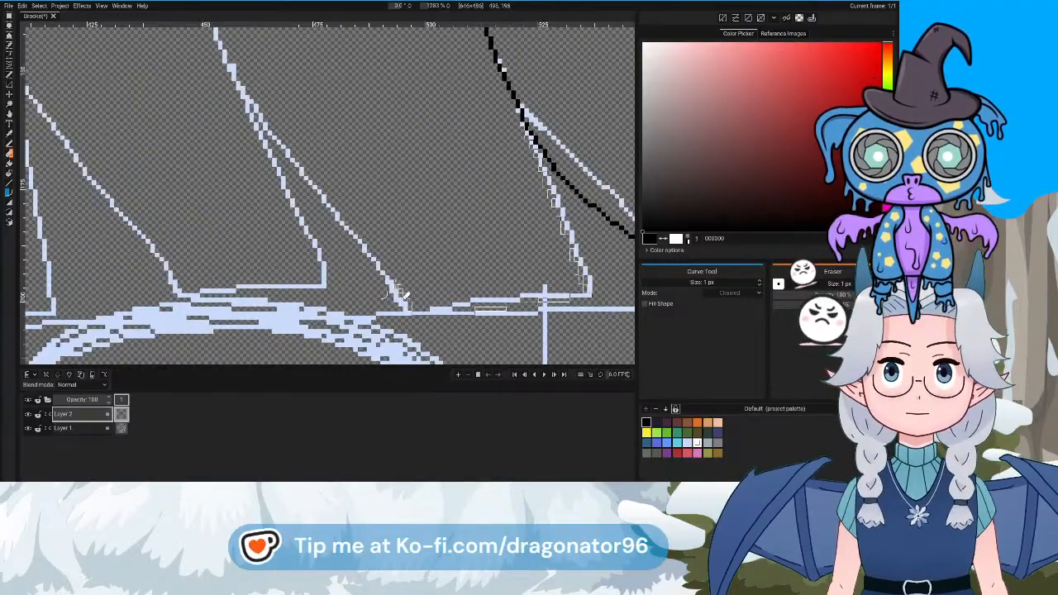
left_click_drag(338, 208, 432, 262)
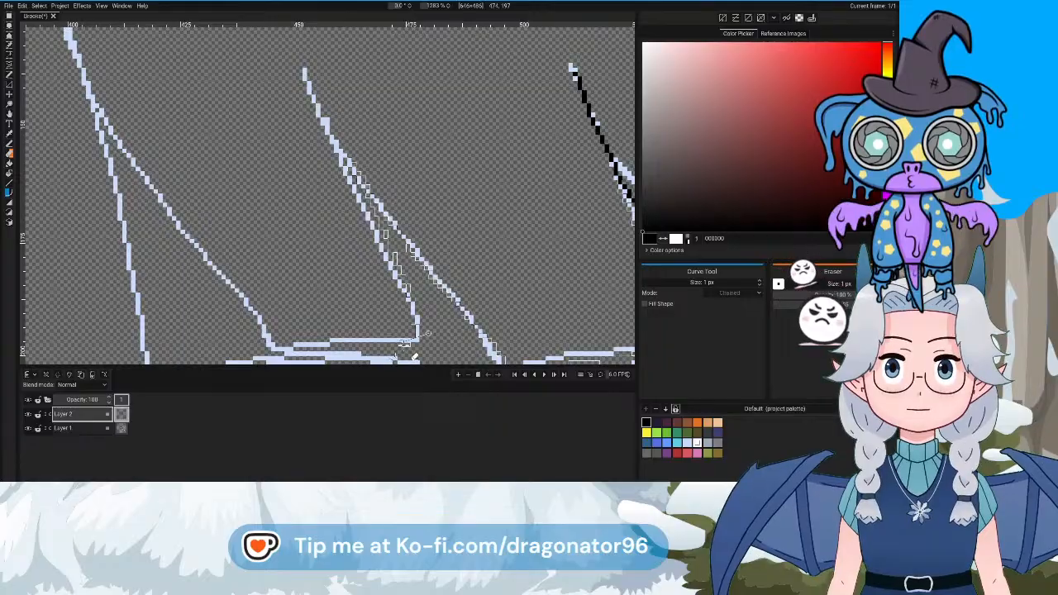
double_click(420, 352)
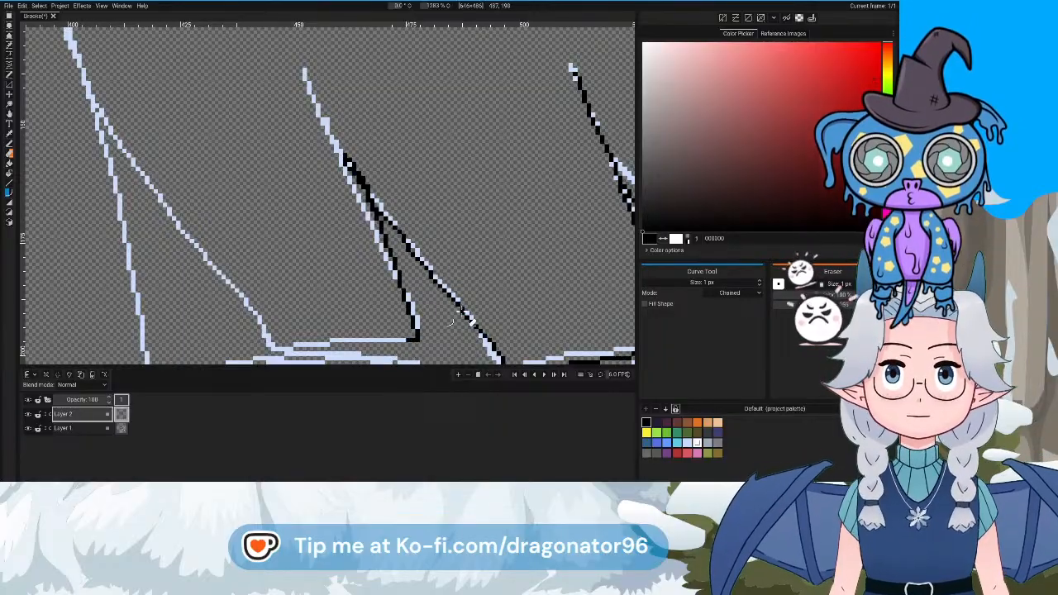
mouse_move(452, 322)
left_mouse_down()
mouse_move(409, 281)
mouse_move(314, 263)
left_mouse_up()
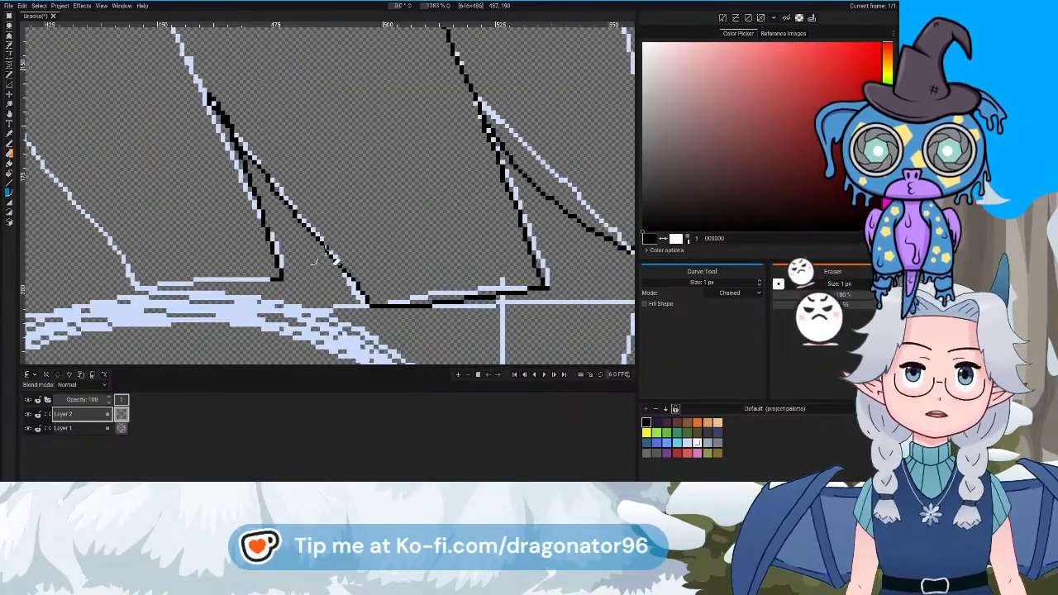
Hide the sketch on Layer 1 and erase the doubled pixels from the inked fringe lines, thinning the strand's thick upper end on Layer 2
left_click(9, 165)
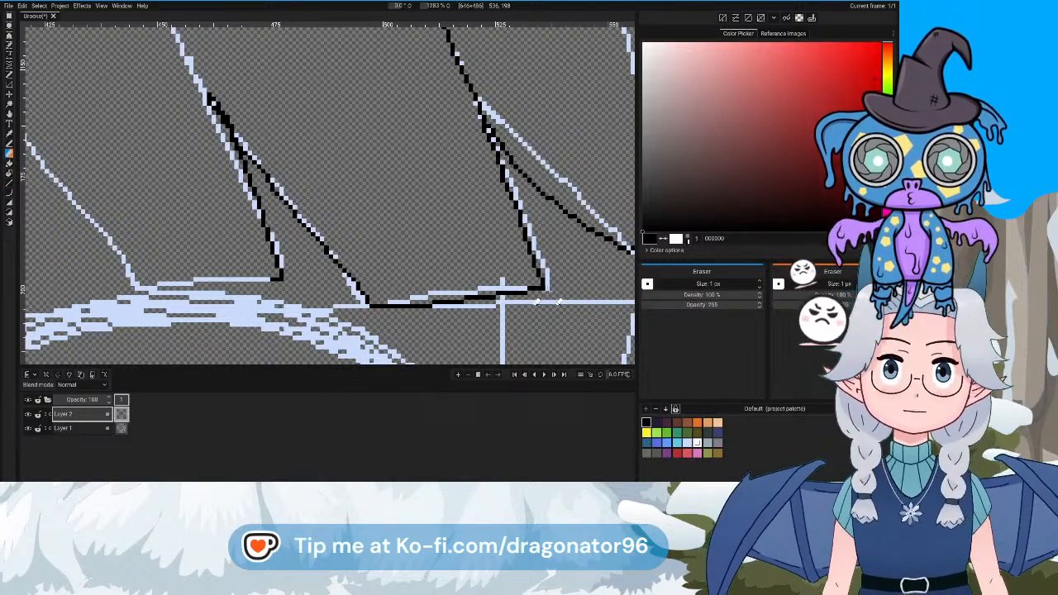
left_click_drag(431, 240, 544, 305)
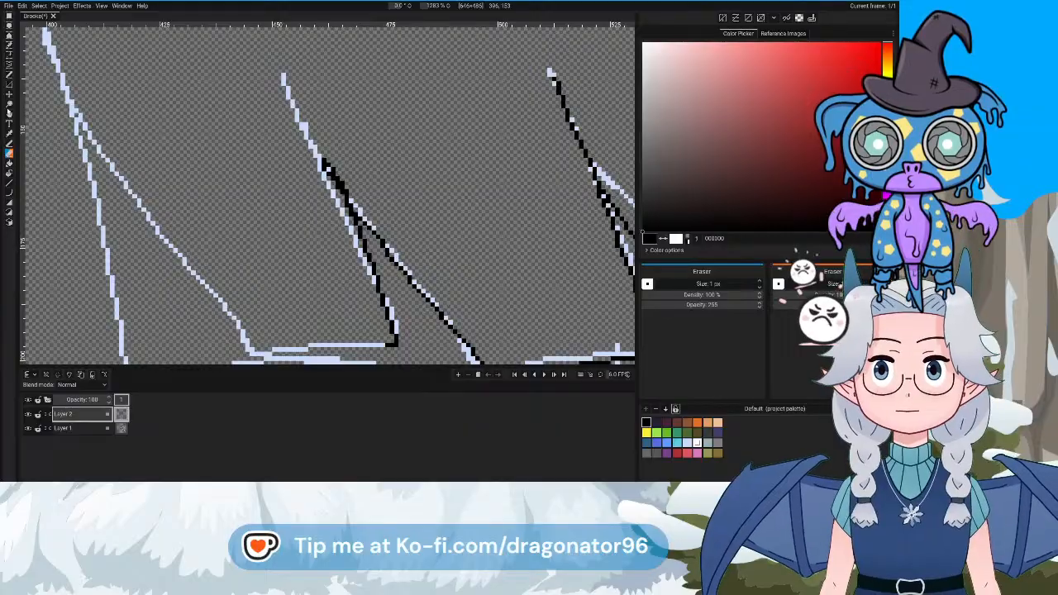
left_click(9, 151)
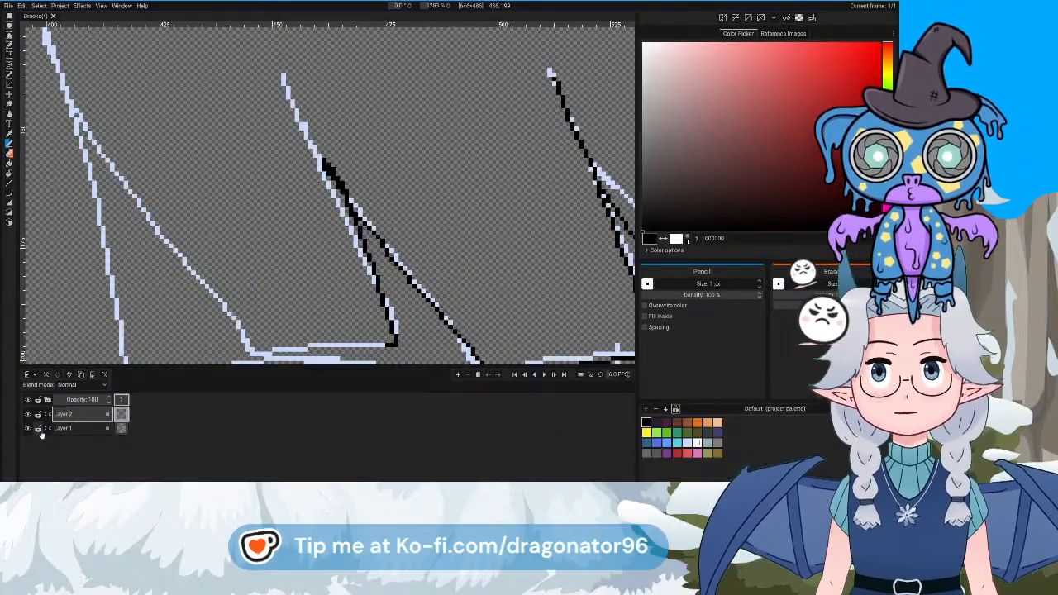
left_click(121, 429)
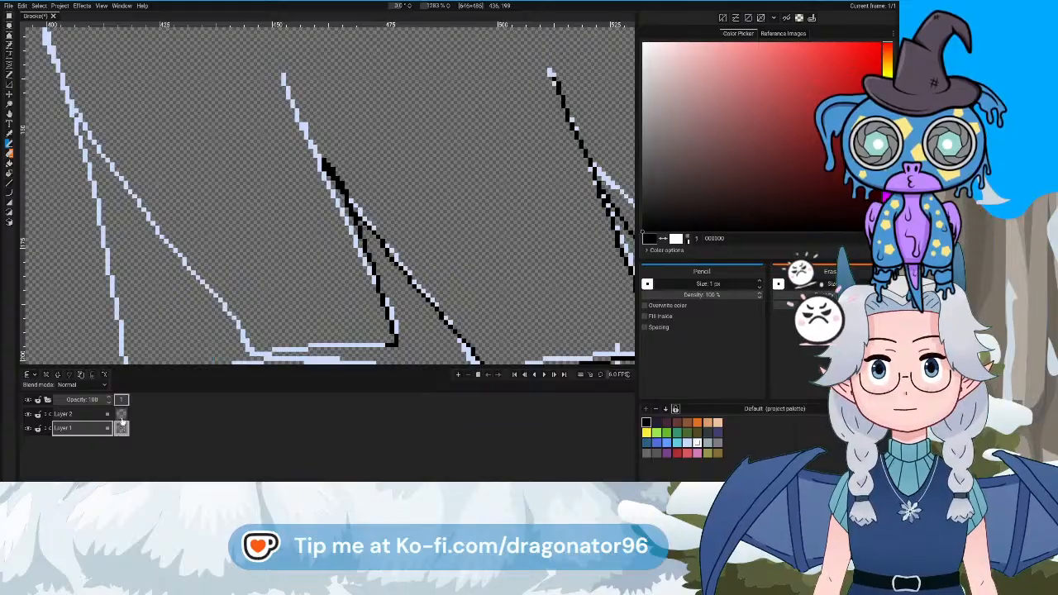
left_click(58, 416)
left_click(28, 428)
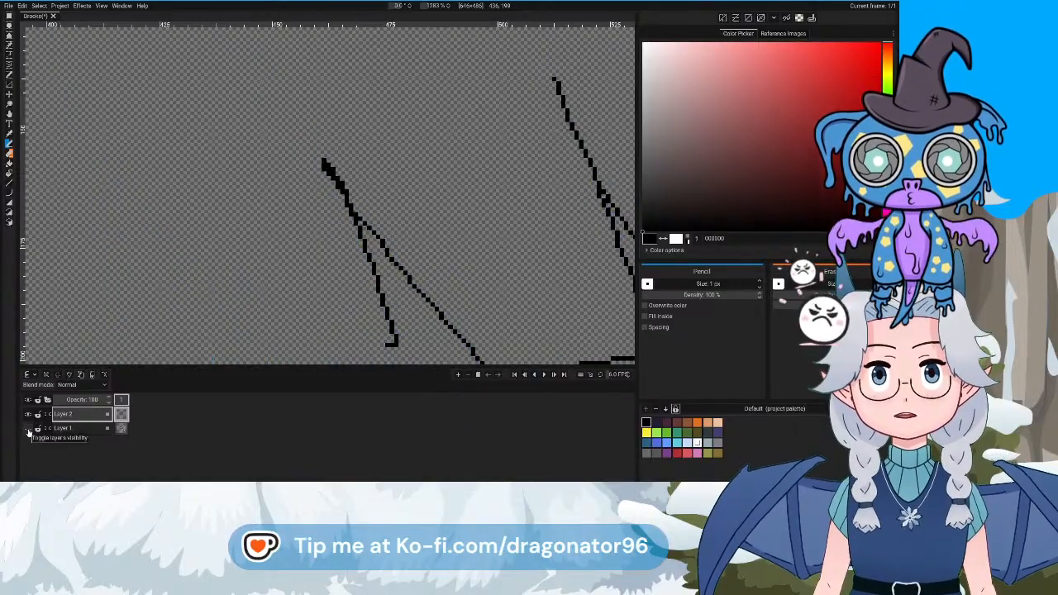
mouse_move(271, 321)
left_mouse_down()
mouse_move(217, 251)
mouse_move(304, 289)
left_mouse_up()
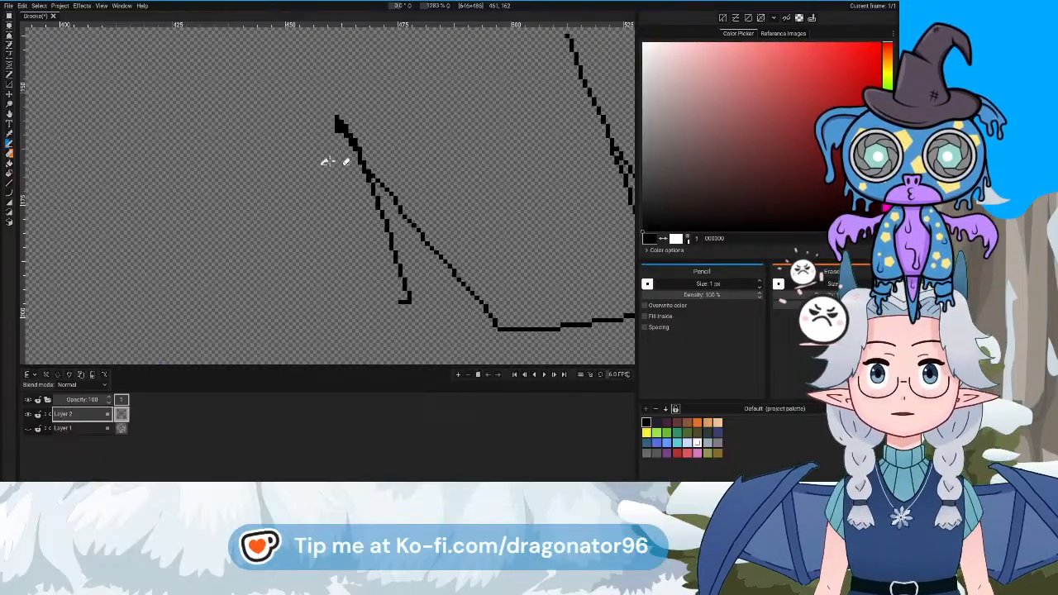
left_click(7, 153)
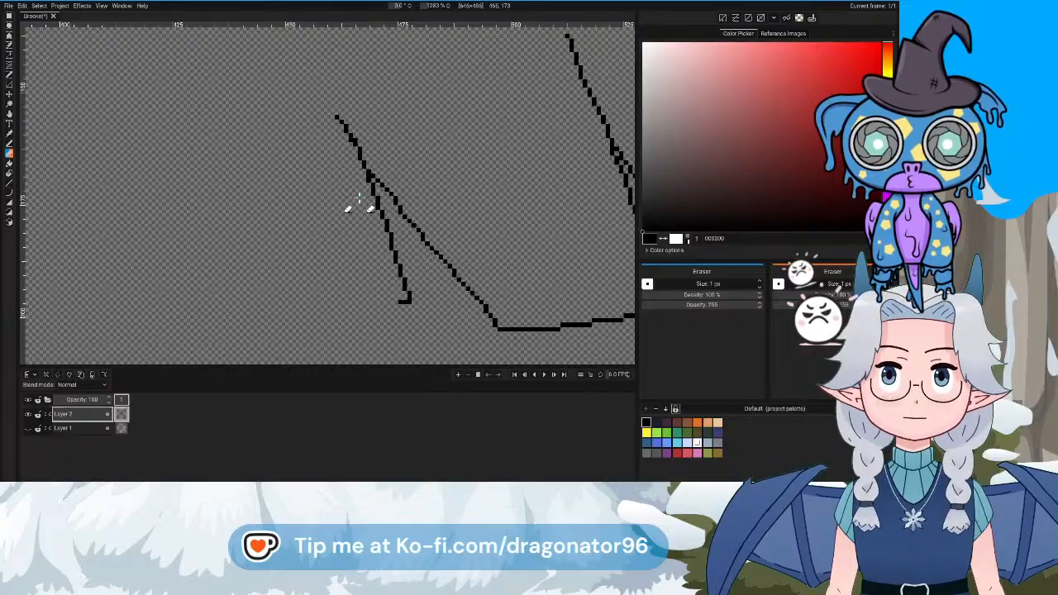
Examine the isolated black line work from the fringe strands around the right hair tip and over the crown to the outline's left end
scroll(307, 300, "left", 3)
scroll(308, 301, "down", 1)
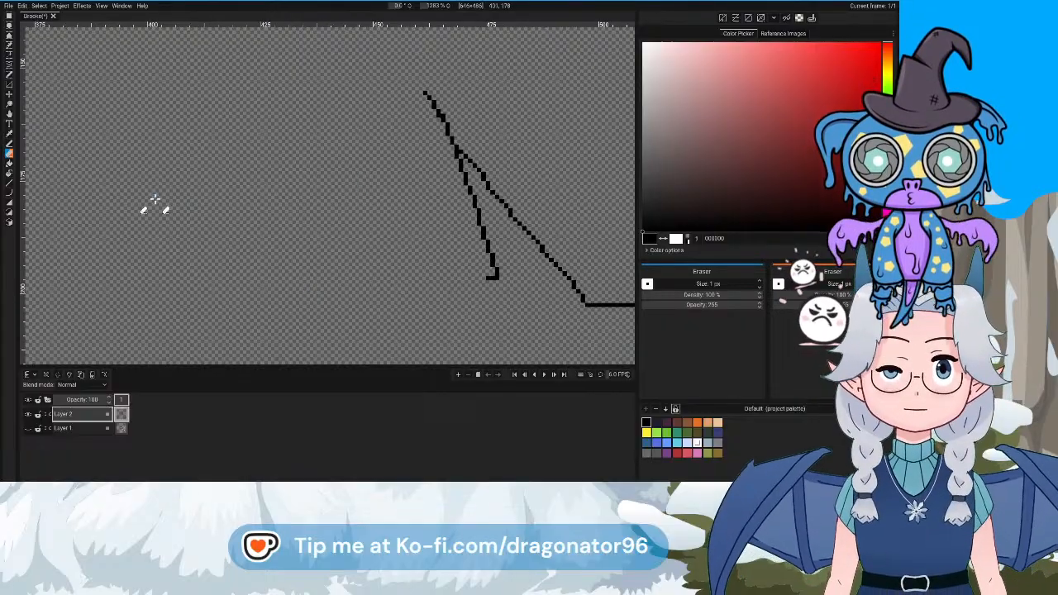
scroll(174, 263, "right", 9)
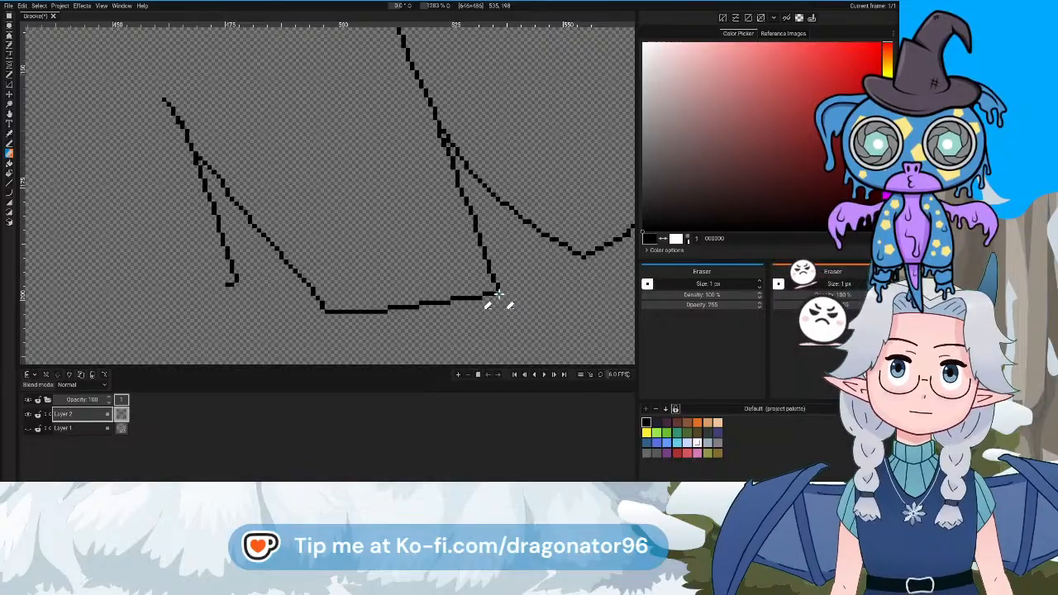
scroll(462, 274, "right", 8)
scroll(480, 277, "up", 2)
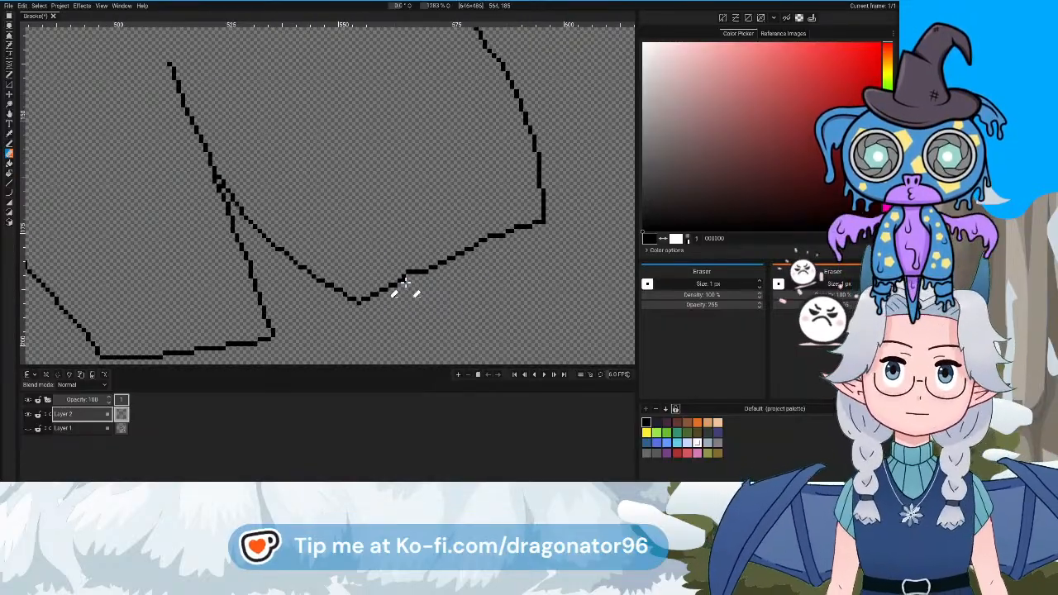
scroll(412, 250, "up", 4)
scroll(430, 276, "left", 2)
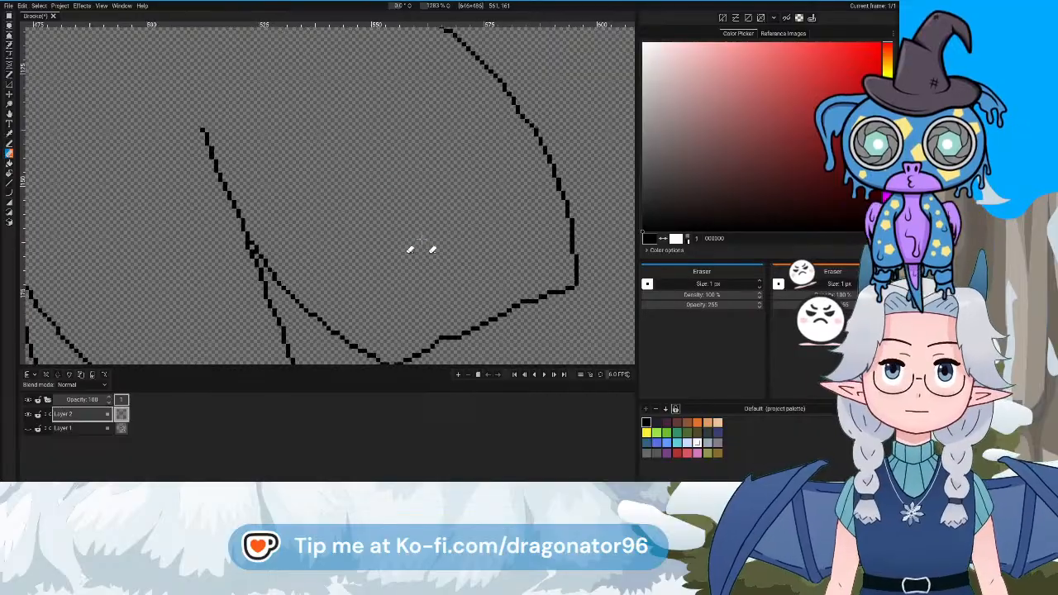
scroll(436, 142, "up", 5)
scroll(484, 236, "left", 3)
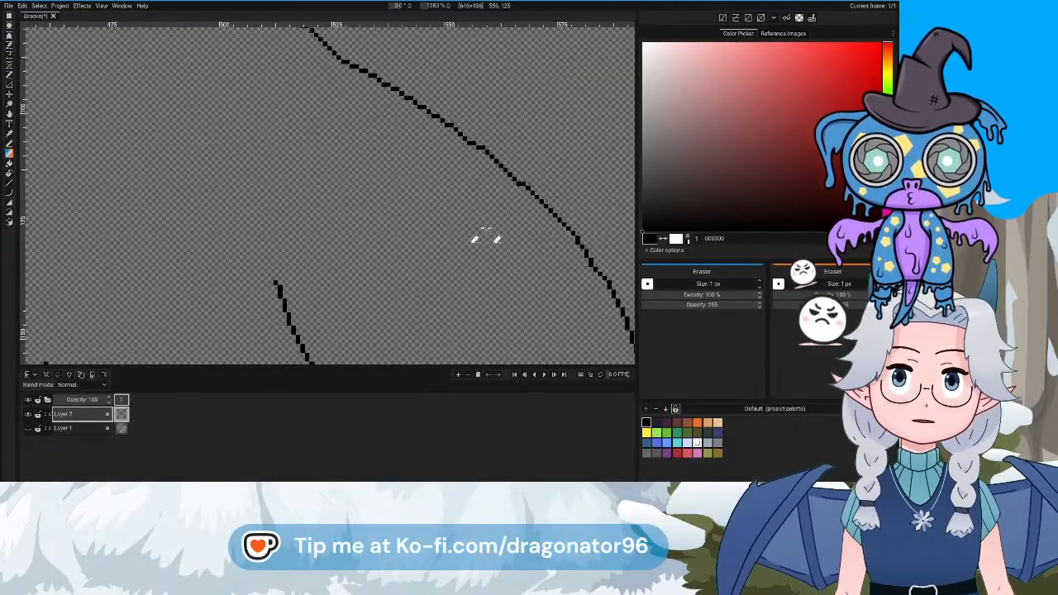
scroll(371, 170, "up", 6)
scroll(425, 208, "left", 6)
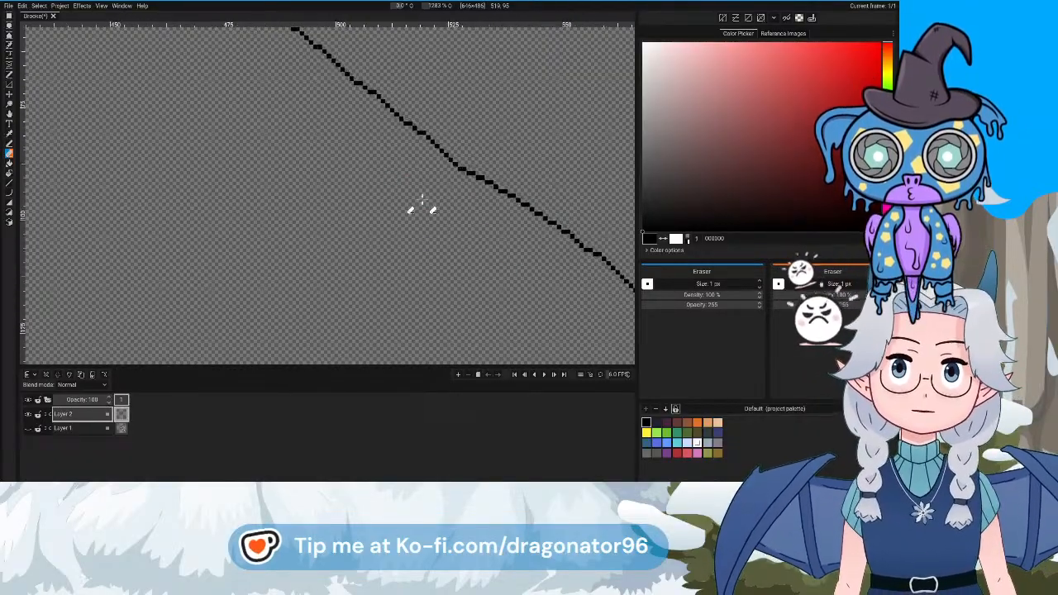
scroll(413, 218, "up", 2)
scroll(463, 227, "left", 5)
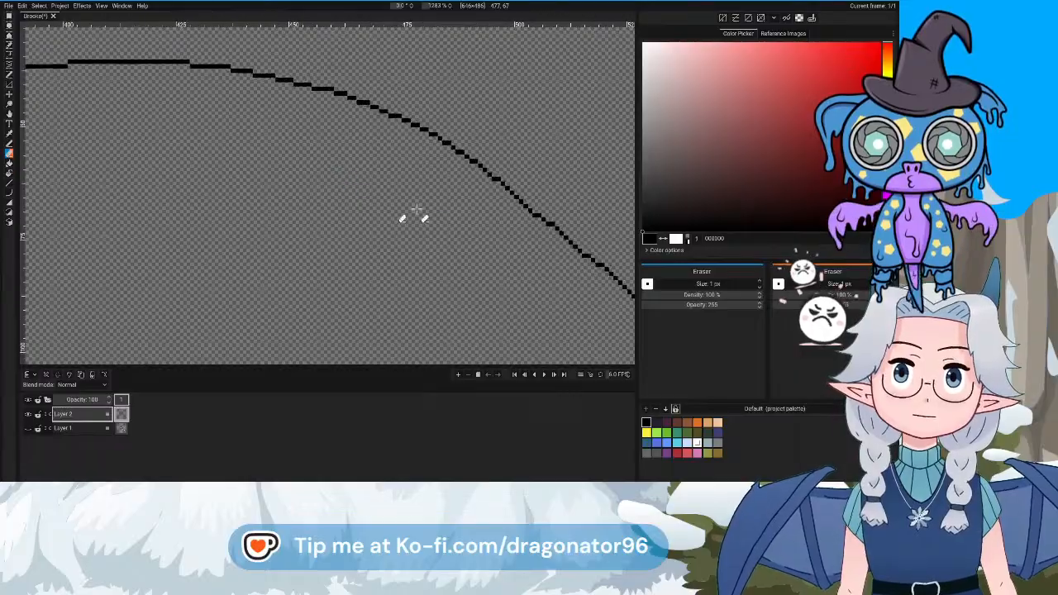
scroll(488, 236, "left", 12)
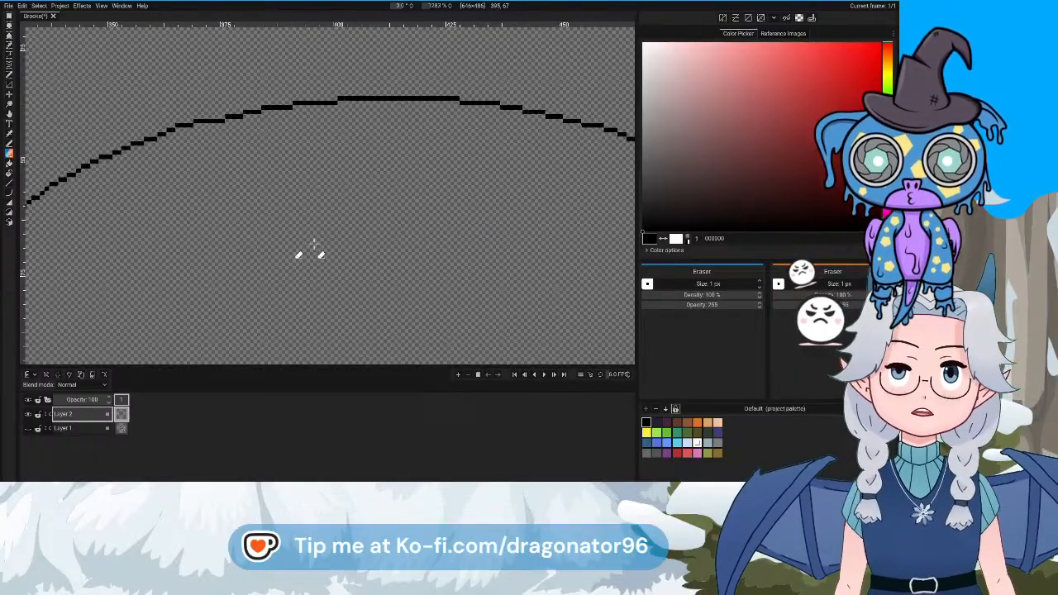
scroll(295, 319, "left", 8)
scroll(302, 320, "down", 5)
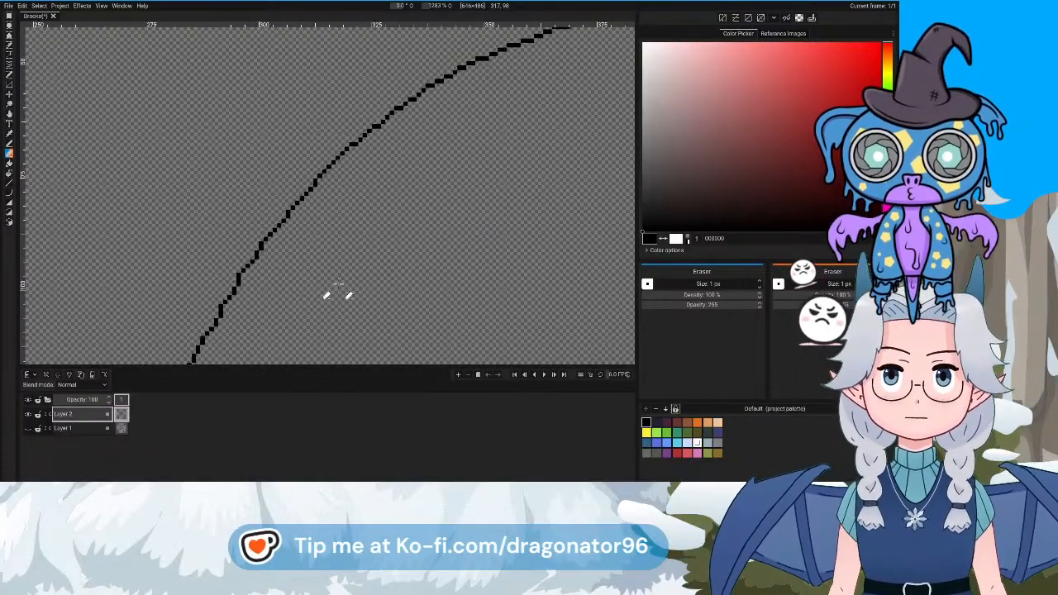
scroll(304, 331, "left", 2)
scroll(385, 193, "down", 3)
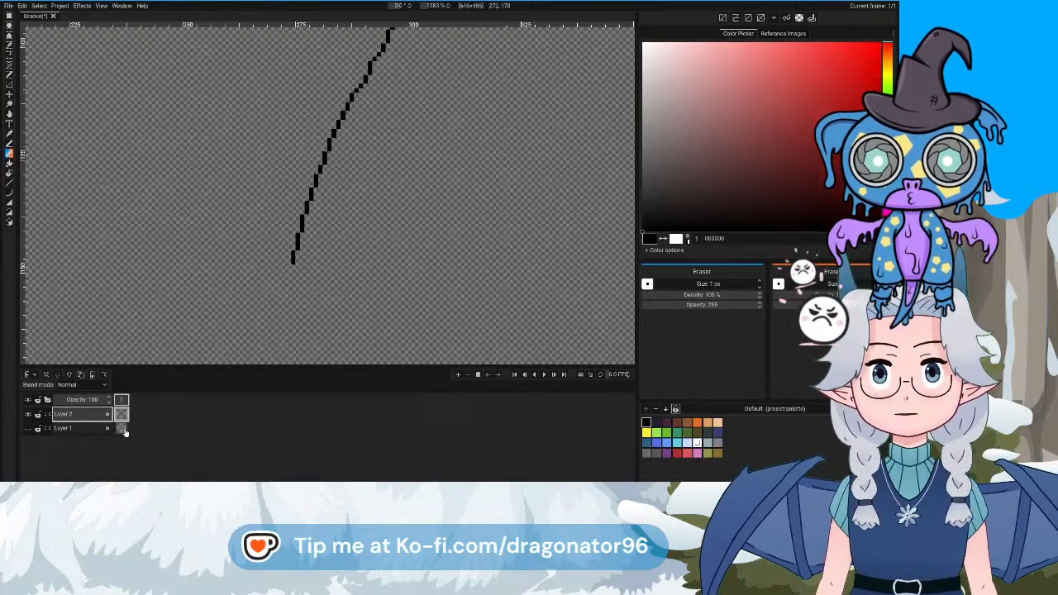
Show the Layer 1 sketch again and ink the next fringe section's lower edge inward from its right corner with the Line Tool
left_click(27, 428)
scroll(494, 213, "right", 10)
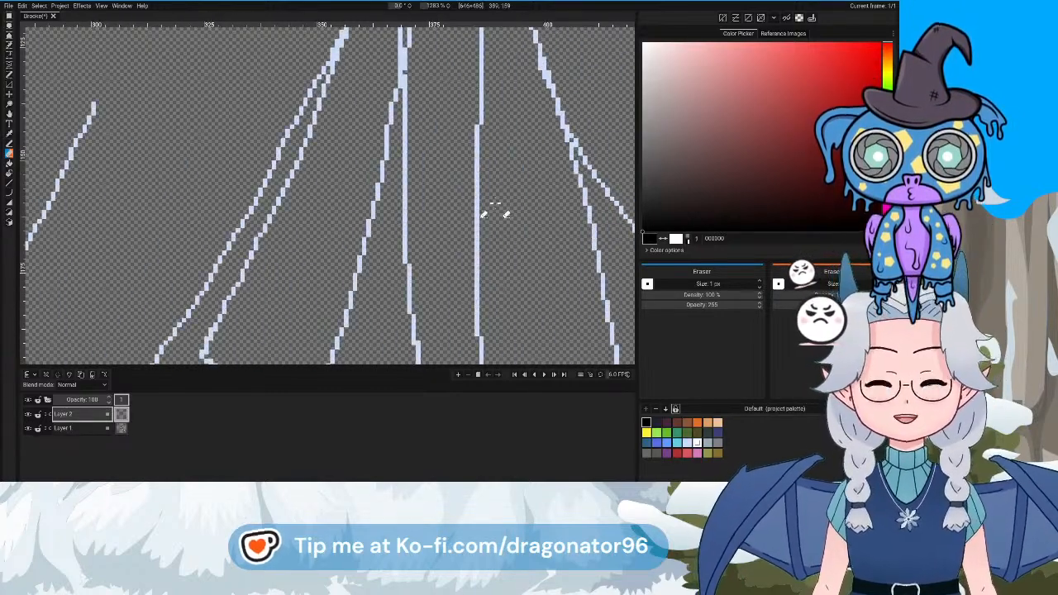
scroll(413, 211, "right", 6)
scroll(396, 211, "down", 2)
scroll(371, 252, "right", 7)
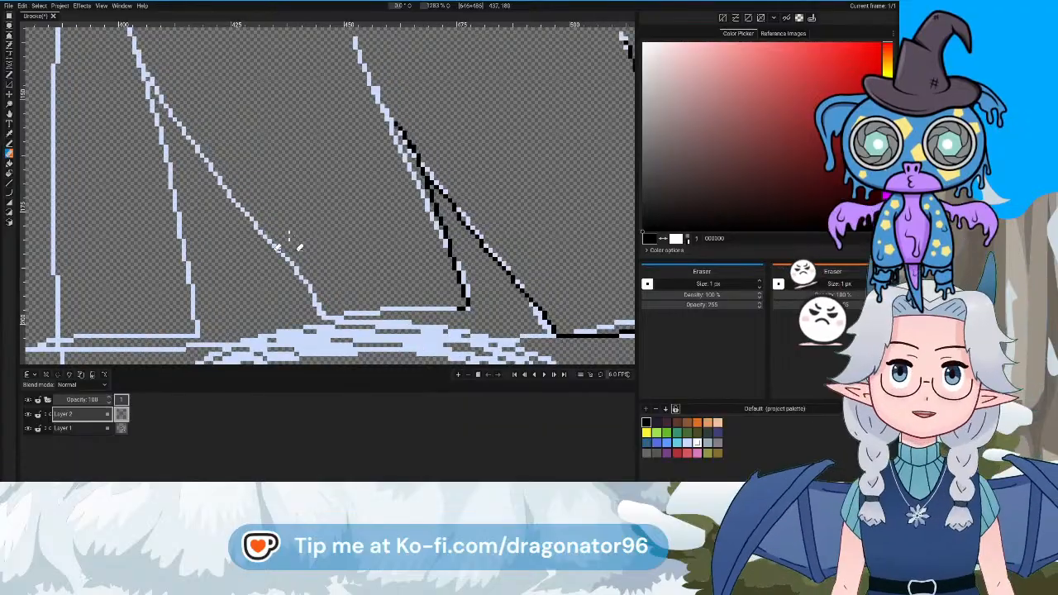
scroll(314, 236, "left", 1)
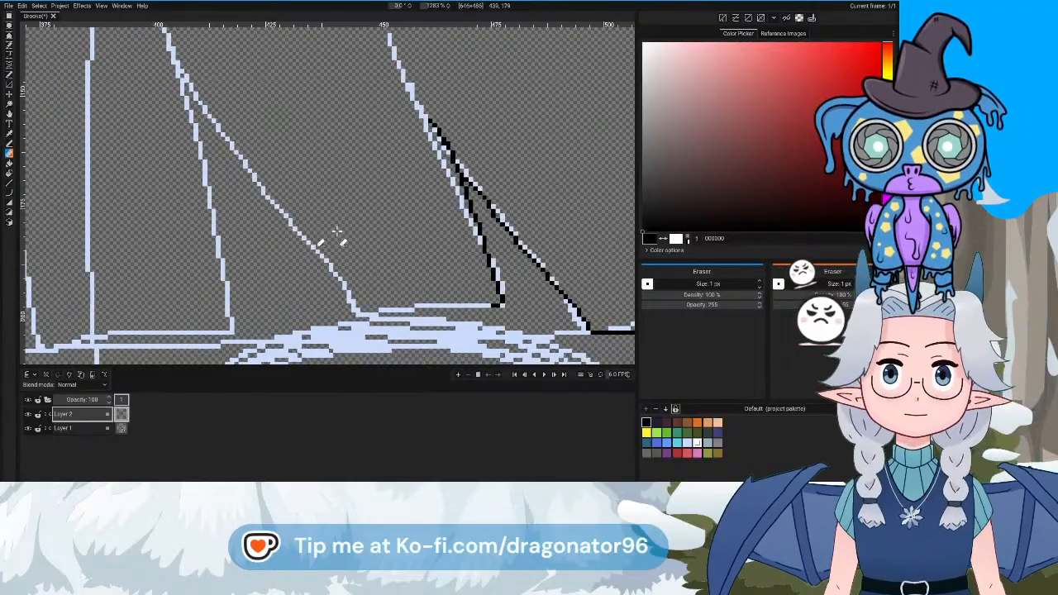
left_click(11, 186)
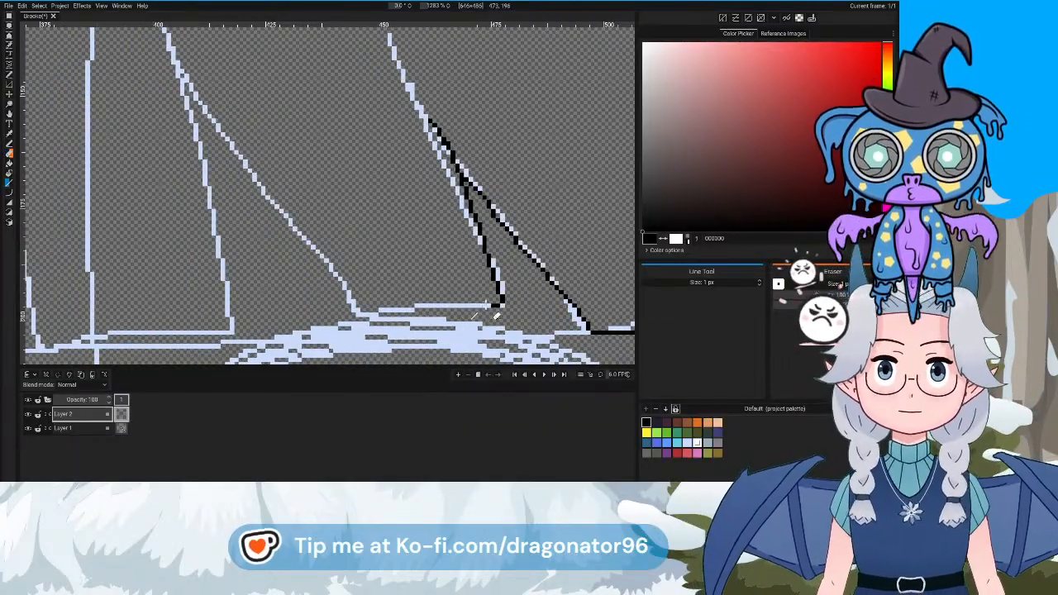
mouse_move(497, 316)
left_mouse_down()
mouse_move(475, 317)
mouse_move(483, 306)
left_mouse_up()
left_click_drag(419, 306, 466, 308)
Ink that fringe section's slanted left side with connected straight lines from the lower edge up to the strand's top
left_click_drag(453, 344, 447, 275)
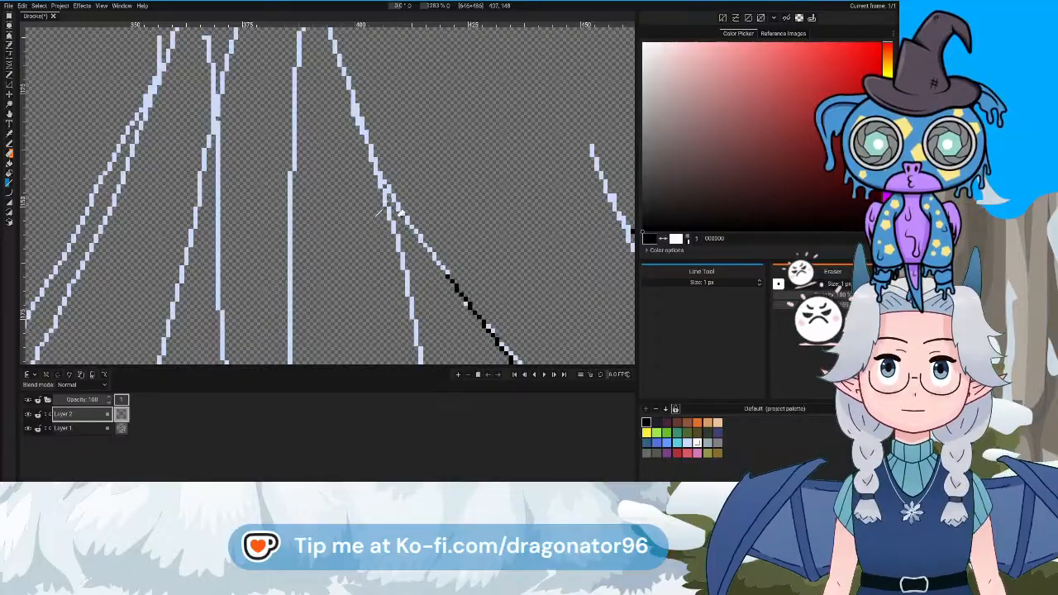
left_click_drag(373, 160, 444, 271)
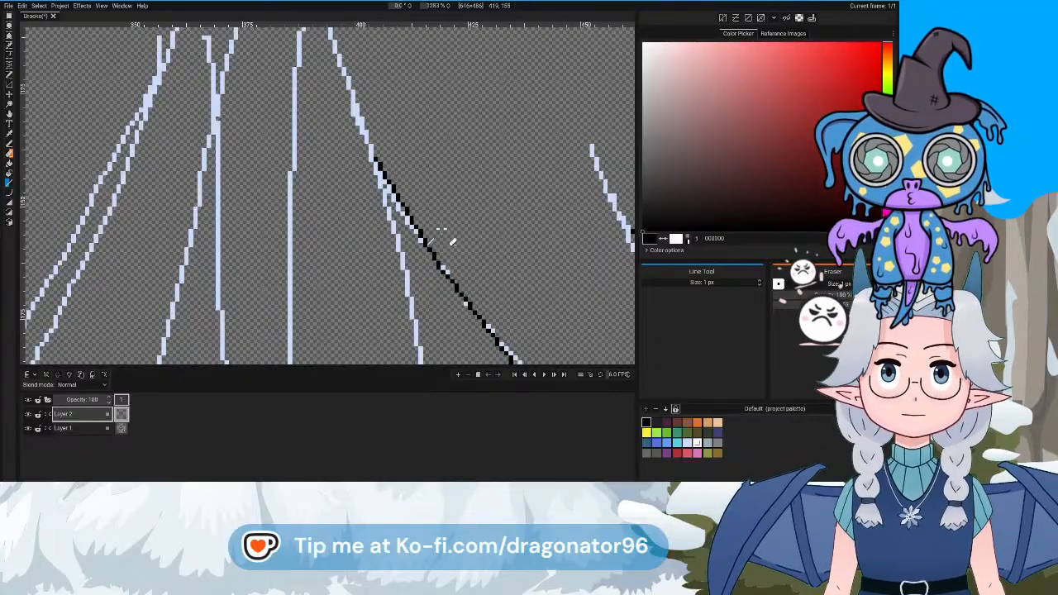
left_click_drag(441, 221, 534, 353)
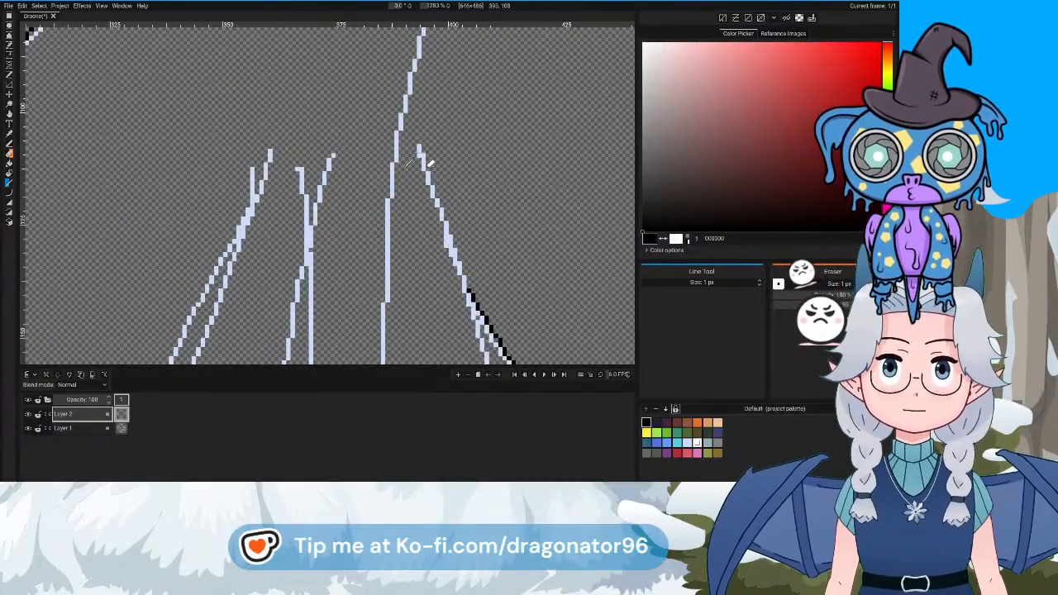
left_click_drag(427, 169, 475, 303)
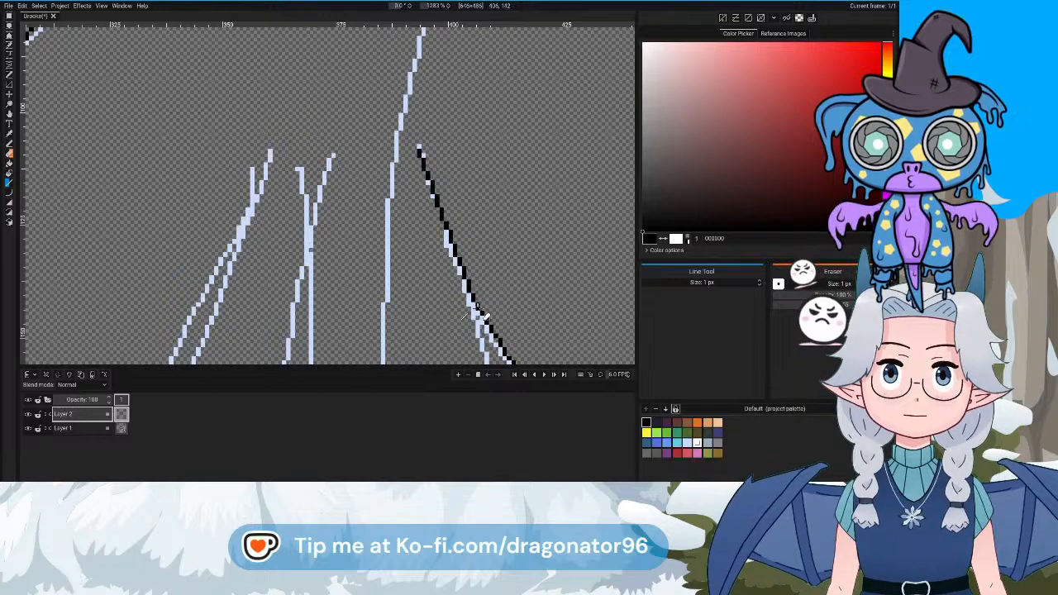
Ink the right side of the next fringe strand with straight lines from its branch point down to its lower right corner
scroll(523, 342, "down", 3)
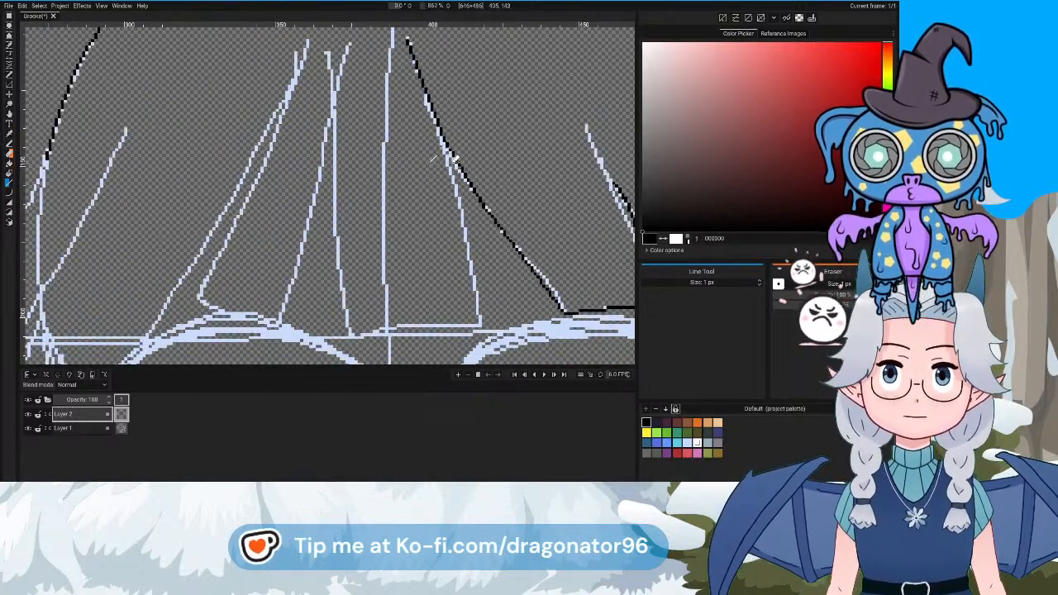
mouse_move(445, 154)
left_mouse_down()
mouse_move(482, 316)
mouse_move(468, 212)
mouse_move(488, 300)
left_mouse_up()
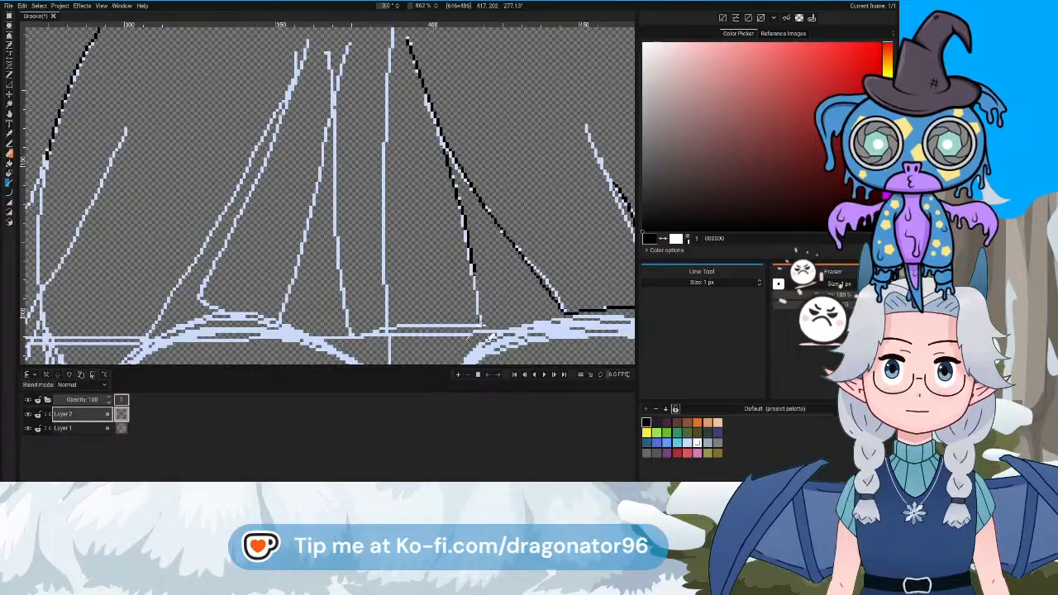
left_click_drag(489, 337, 523, 302)
Ink that strand's lower edge with connected lines from the right corner leftward to its lower left corner
scroll(489, 337, "up", 1)
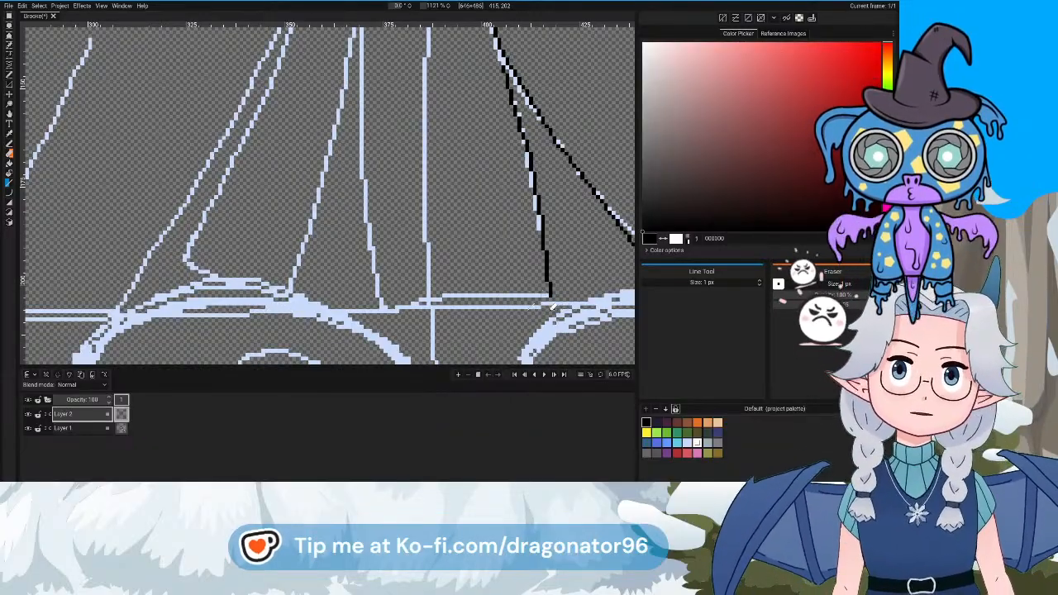
left_click_drag(550, 296, 527, 295)
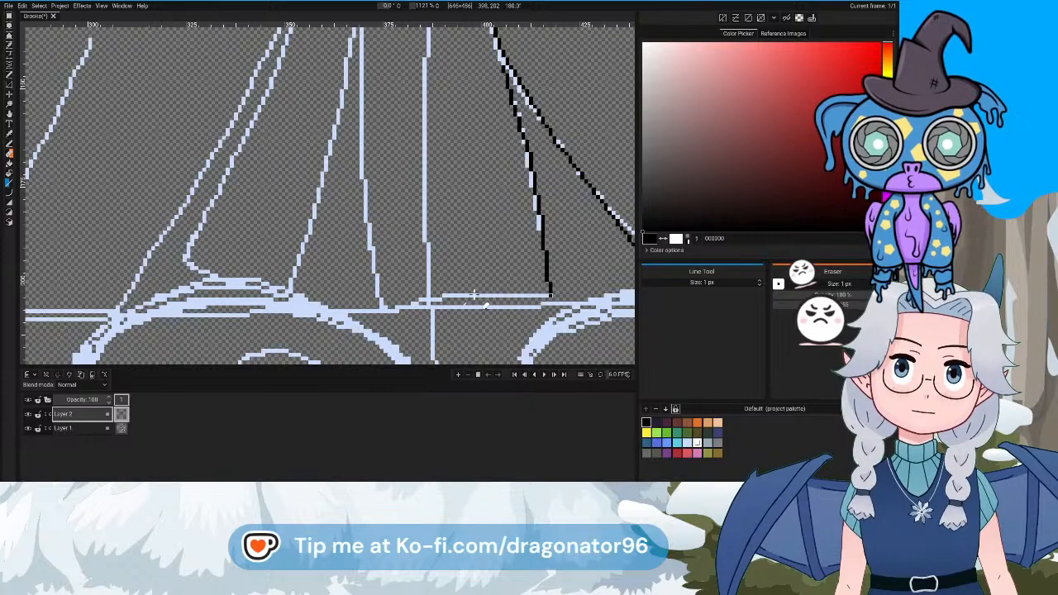
left_click_drag(444, 296, 421, 299)
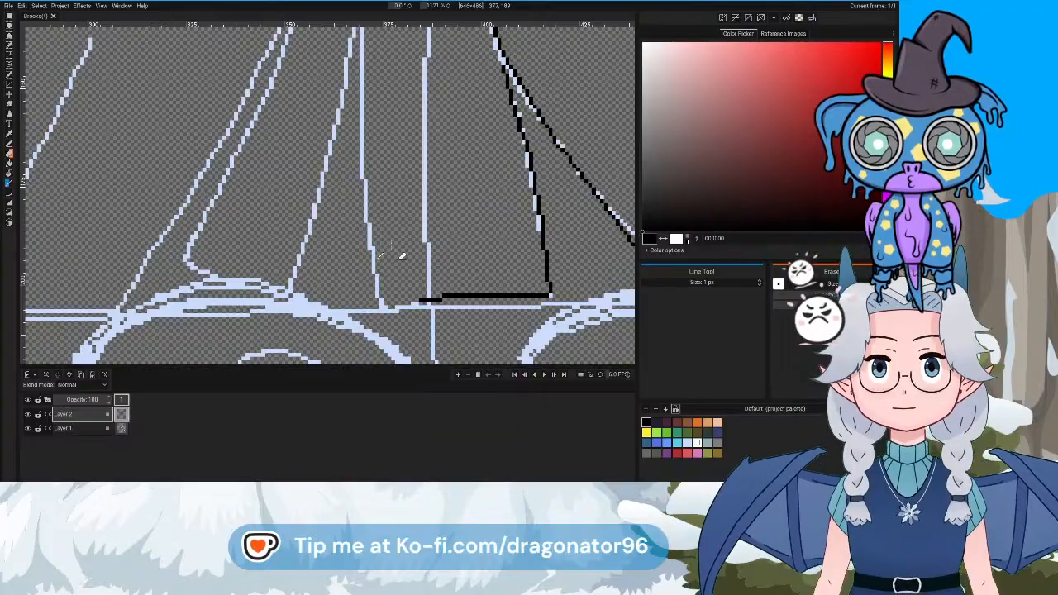
left_click_drag(410, 285, 473, 301)
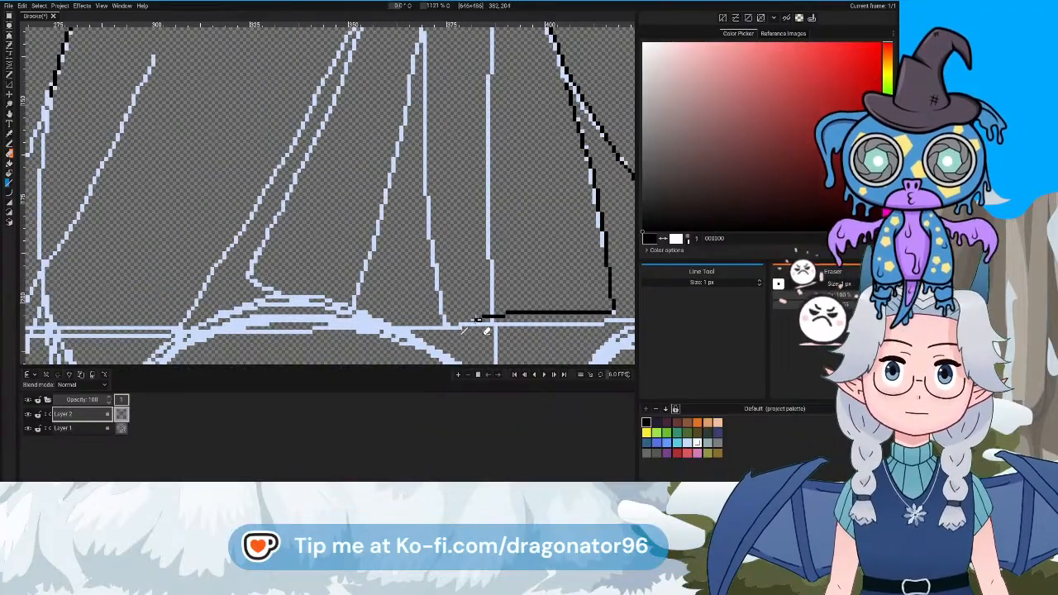
mouse_move(473, 324)
left_mouse_down()
mouse_move(461, 325)
mouse_move(507, 351)
left_mouse_up()
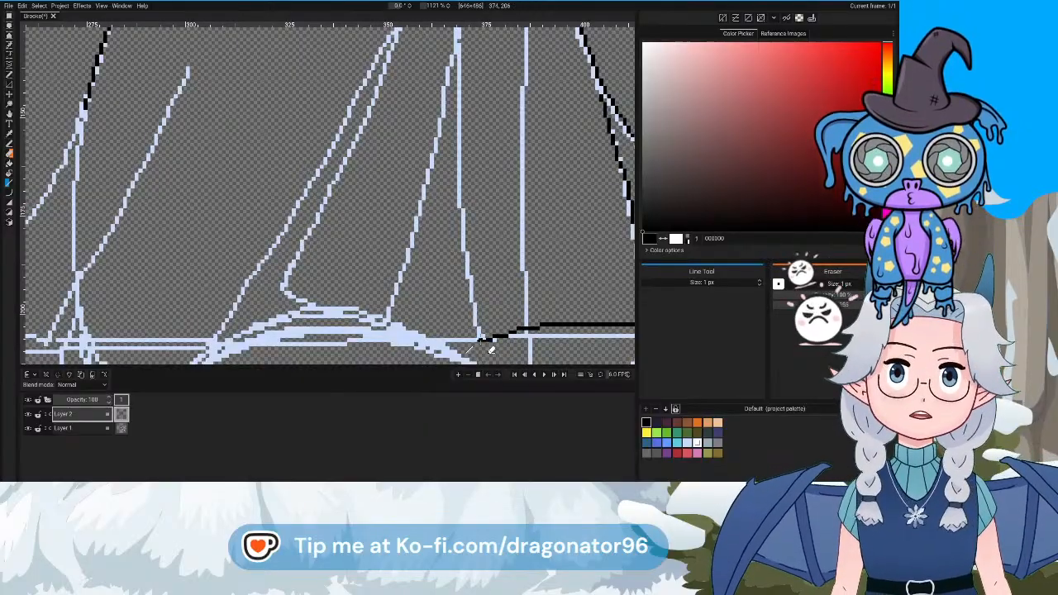
Ink the same strand's left side with connected lines from its upper end down to the lower left corner
scroll(479, 220, "down", 2)
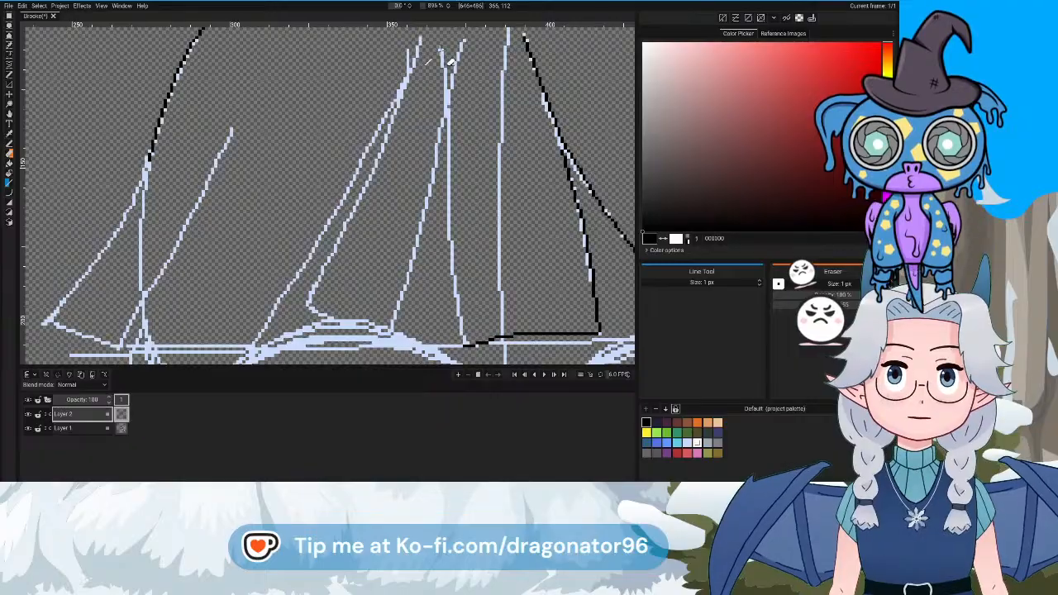
left_click_drag(453, 62, 451, 245)
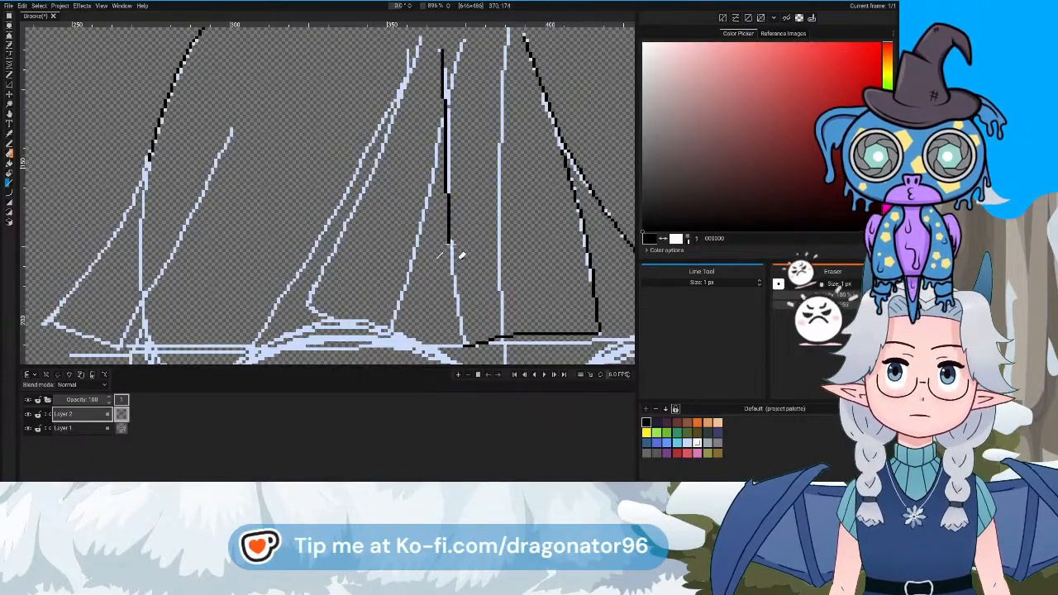
left_click_drag(453, 291, 462, 337)
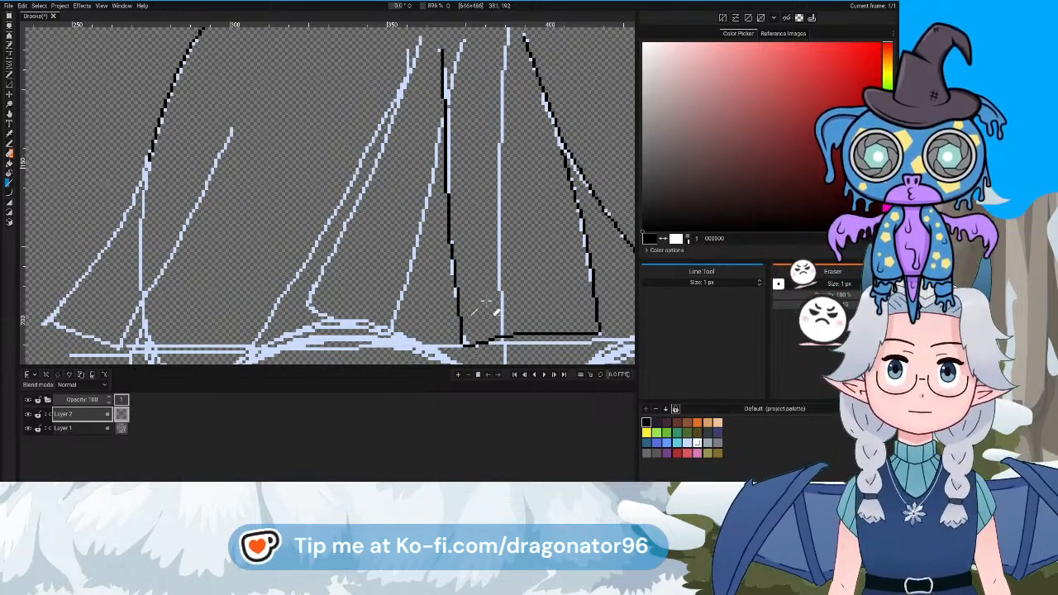
Ink the slanted right side of the neighbouring strand and its short lower edge leftward to the pointed tip above the left brow
left_click_drag(488, 300, 559, 304)
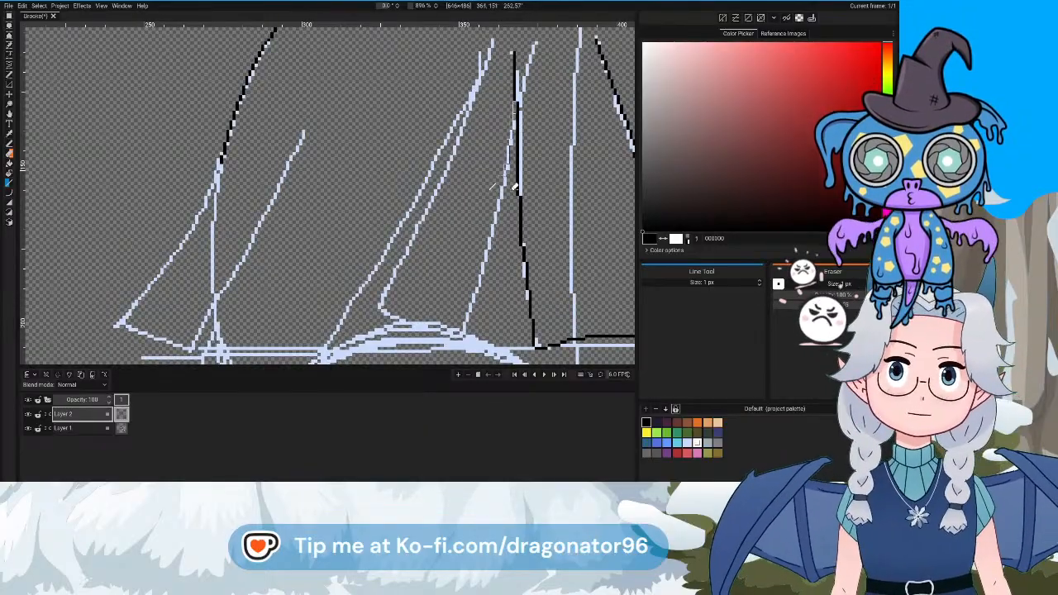
mouse_move(510, 206)
left_mouse_down()
mouse_move(475, 266)
mouse_move(472, 344)
left_mouse_up()
scroll(516, 206, "up", 2)
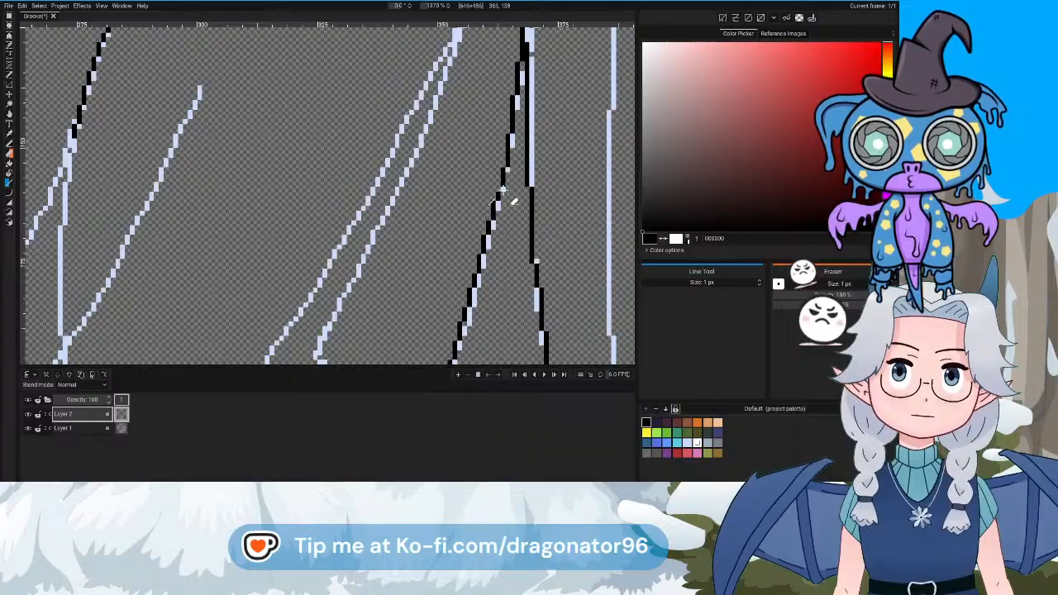
scroll(521, 236, "down", 4)
scroll(487, 264, "up", 3)
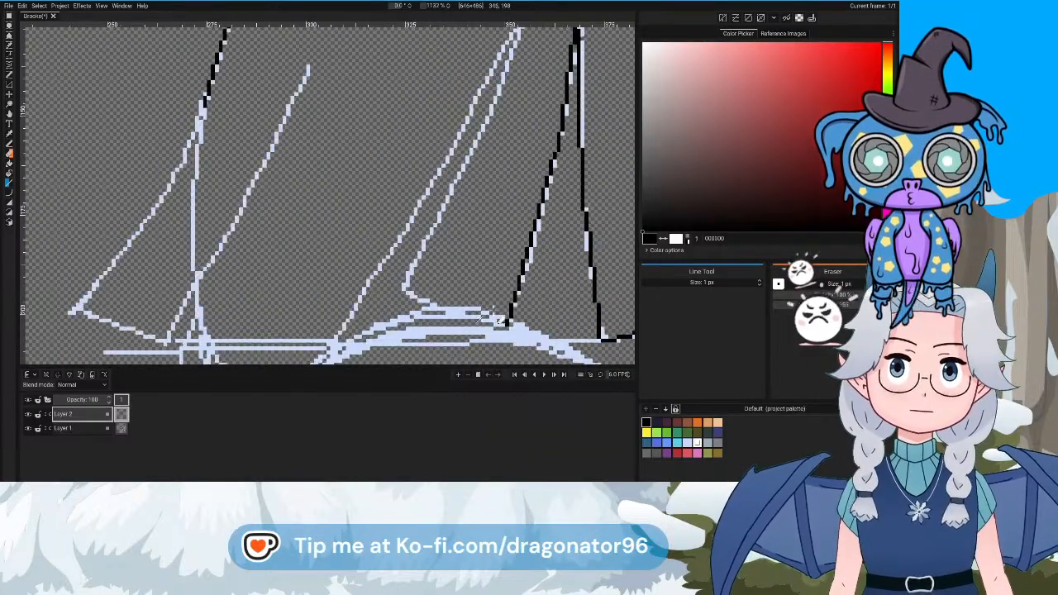
left_click_drag(508, 329, 405, 290)
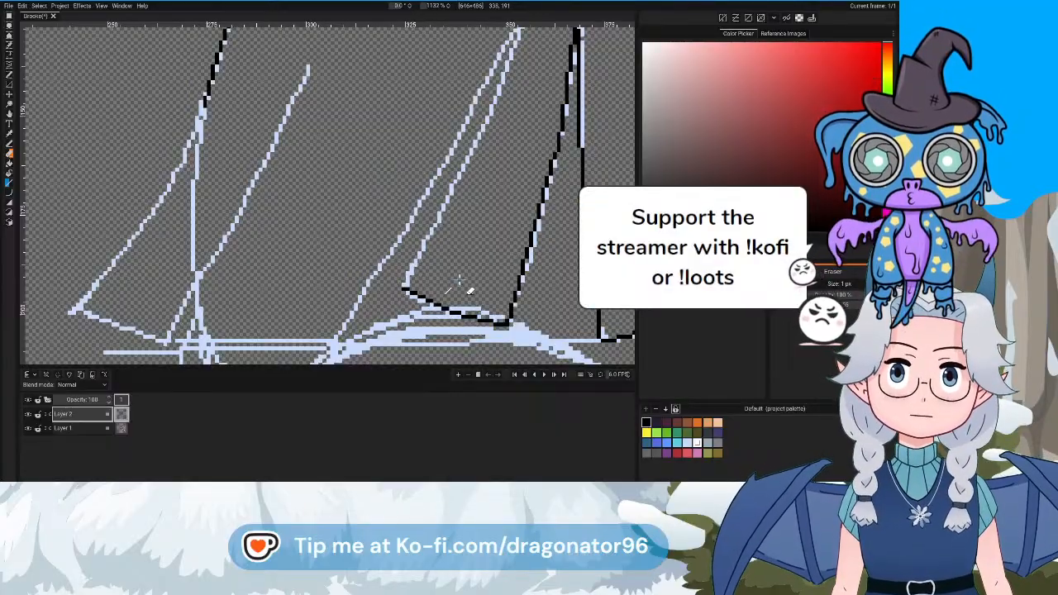
Ink that strand's long left side between its upper end and the pointed tip above the left brow
scroll(463, 290, "down", 2)
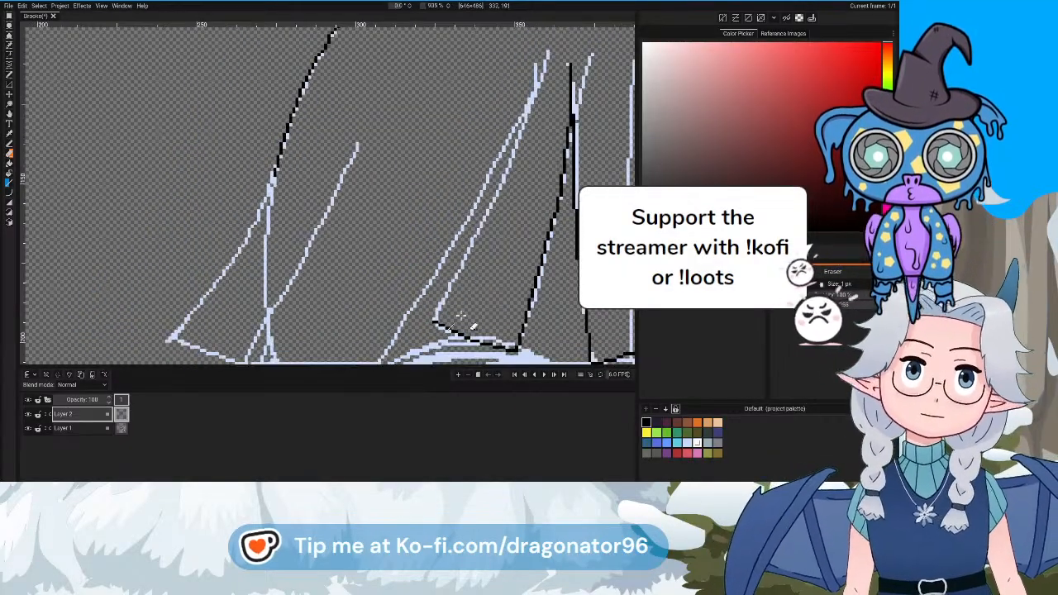
scroll(570, 118, "down", 1)
scroll(585, 87, "up", 1)
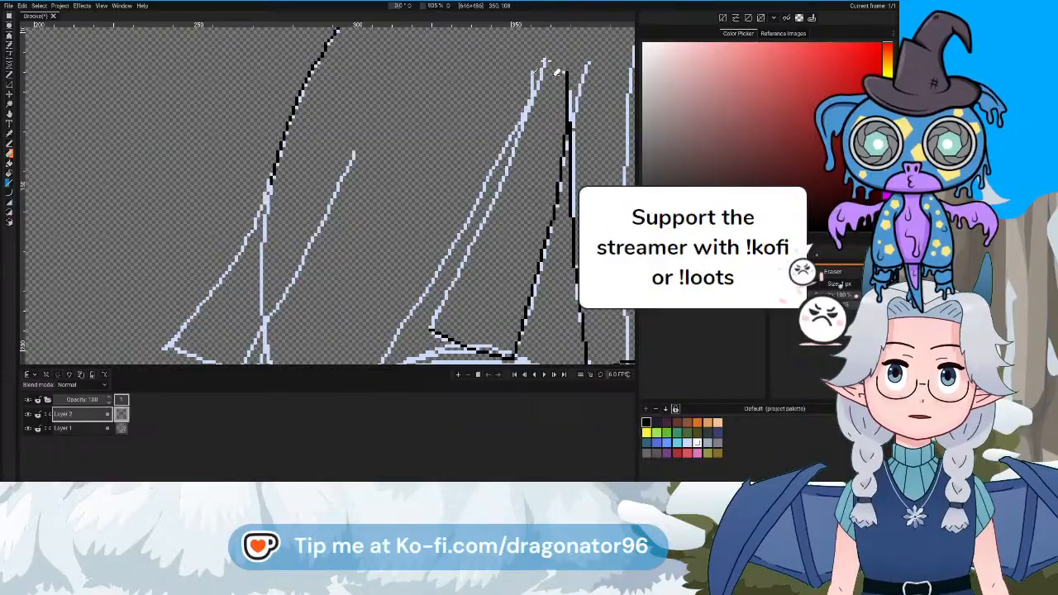
mouse_move(558, 73)
left_mouse_down()
mouse_move(520, 173)
mouse_move(417, 338)
mouse_move(430, 329)
left_mouse_up()
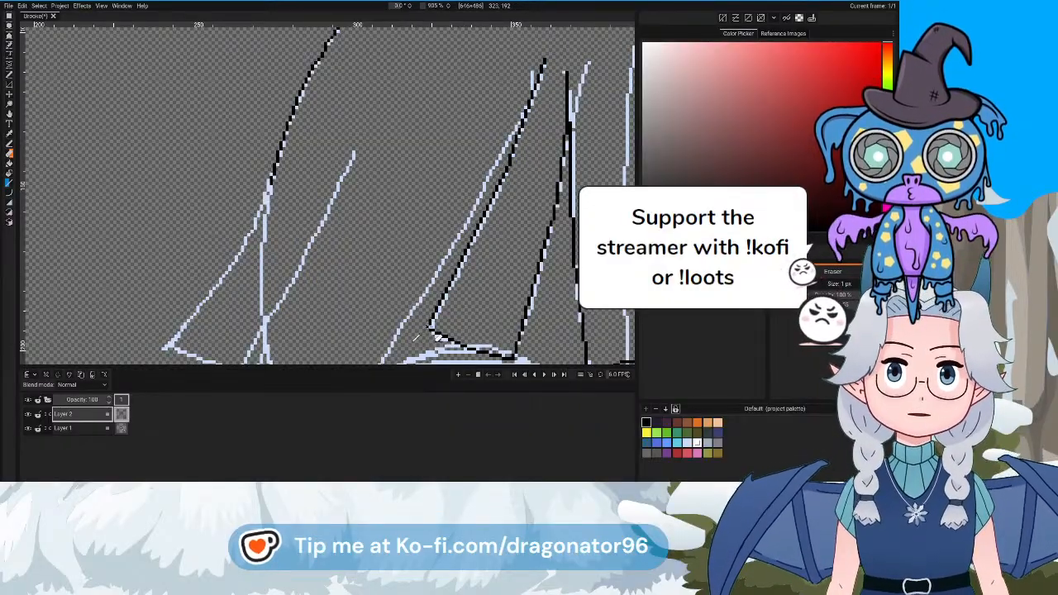
Ink the second slanted line beside that strand in connected segments, down to the outer part of the left brow
left_click_drag(509, 210, 493, 249)
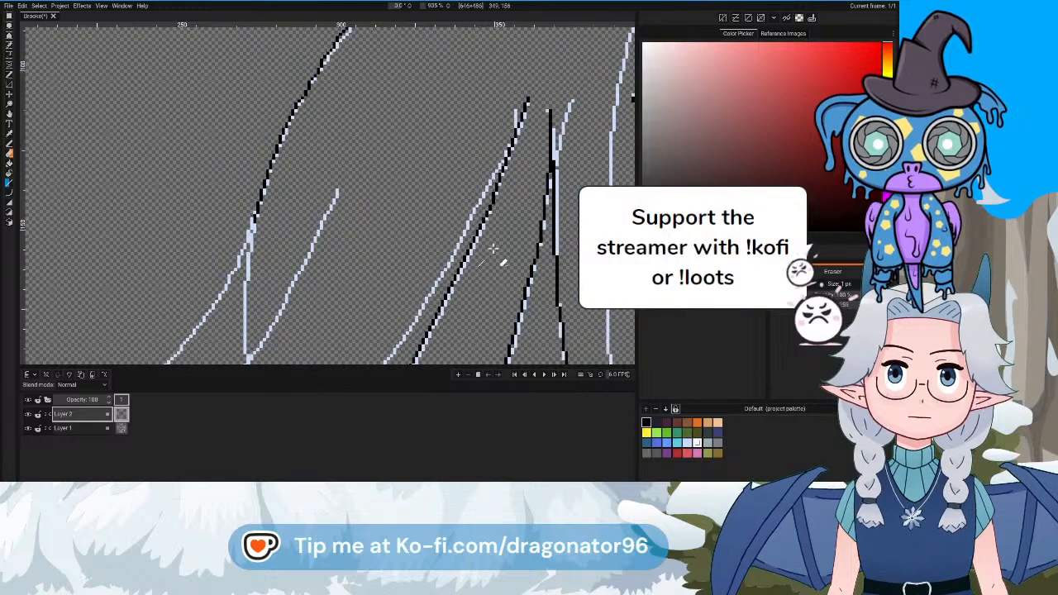
left_click_drag(484, 311, 549, 268)
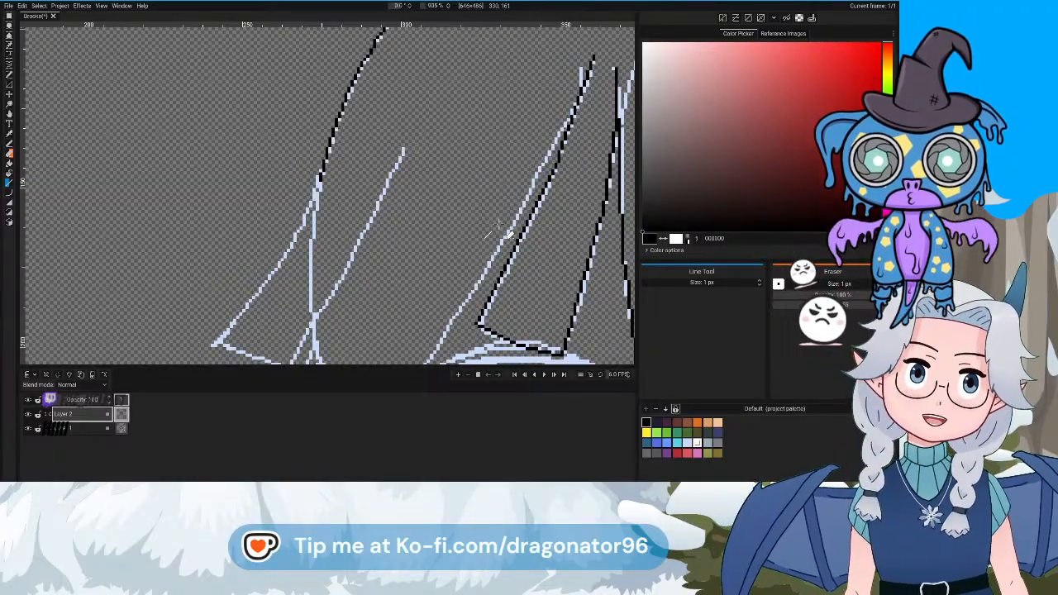
left_click_drag(496, 213, 492, 207)
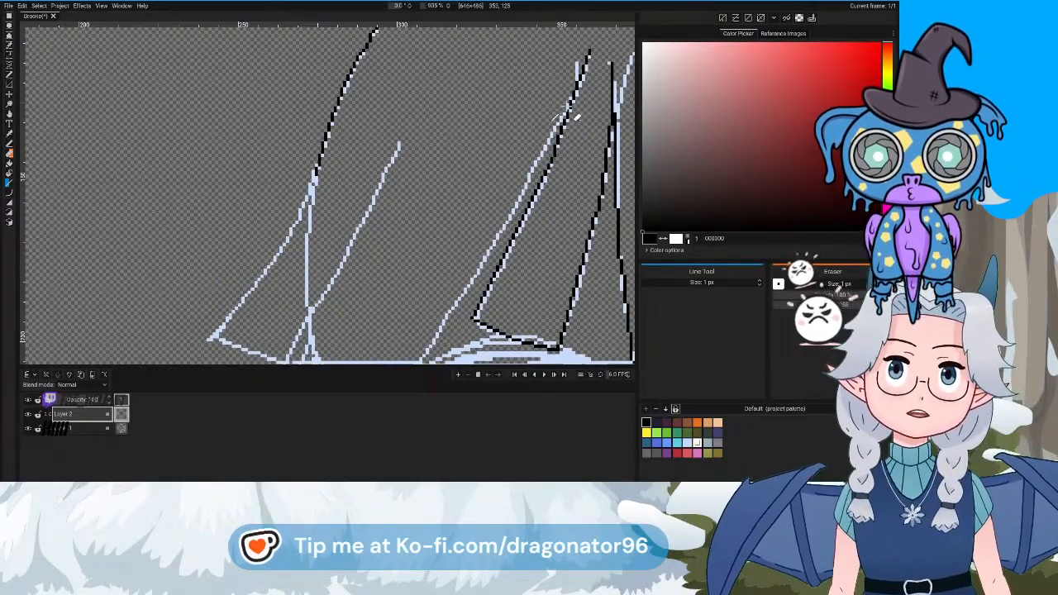
mouse_move(570, 106)
left_mouse_down()
mouse_move(487, 263)
mouse_move(542, 170)
left_mouse_up()
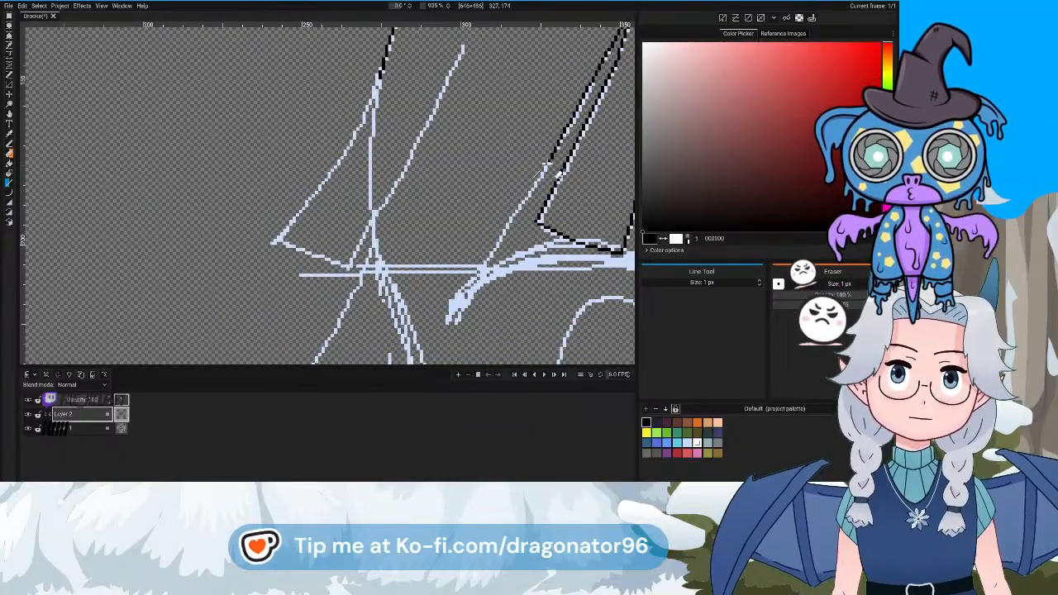
left_click_drag(547, 166, 479, 271)
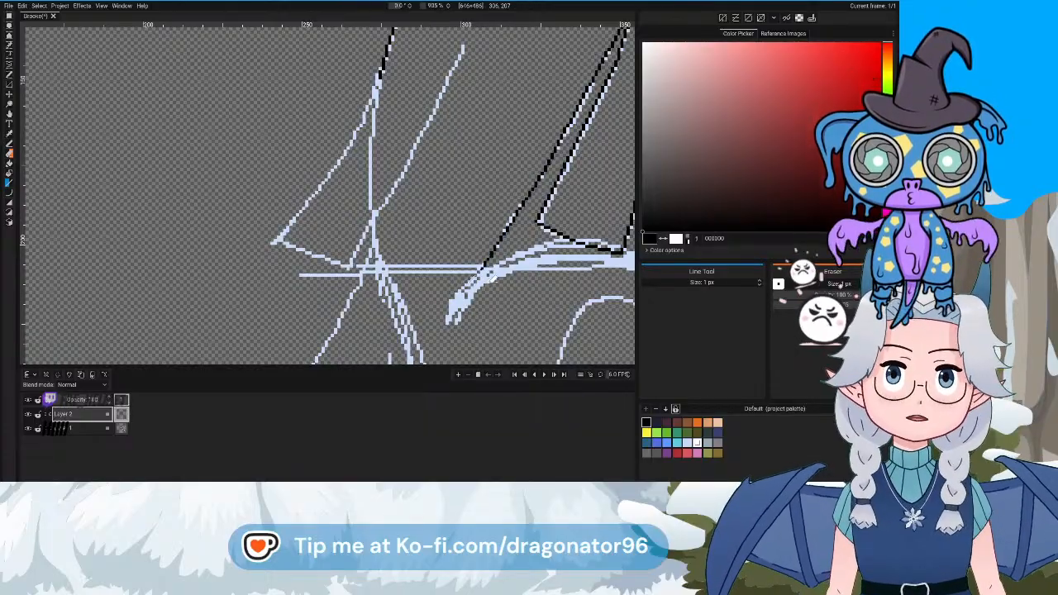
Ink the horizontal lower edge of the left fringe gap and the slanted hair line rising from its left end
left_click_drag(462, 214, 513, 254)
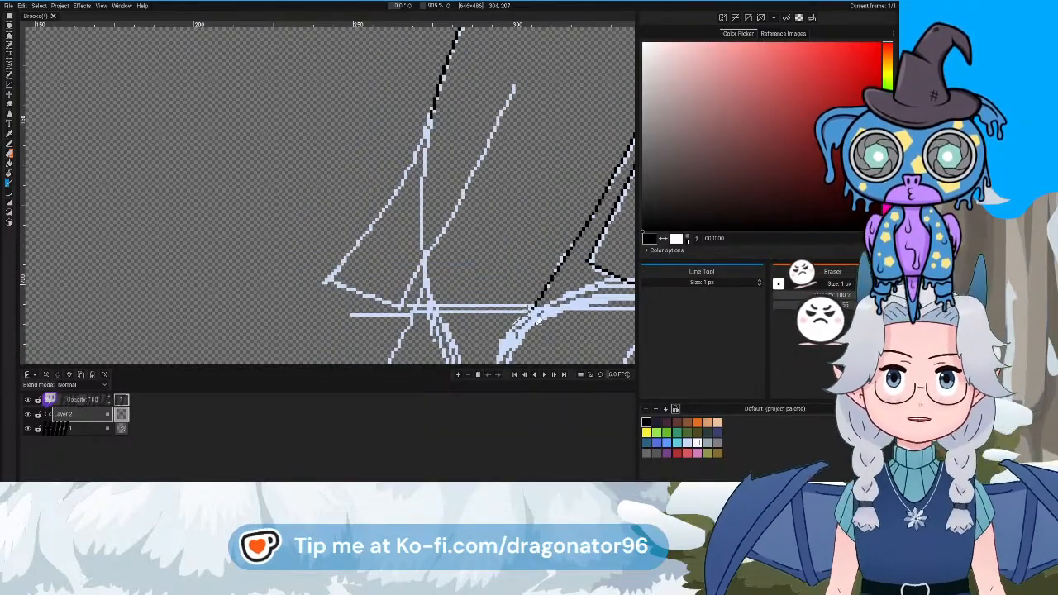
left_click_drag(530, 311, 413, 309)
mouse_move(513, 87)
left_mouse_down()
mouse_move(423, 307)
mouse_move(414, 302)
mouse_move(506, 294)
left_mouse_up()
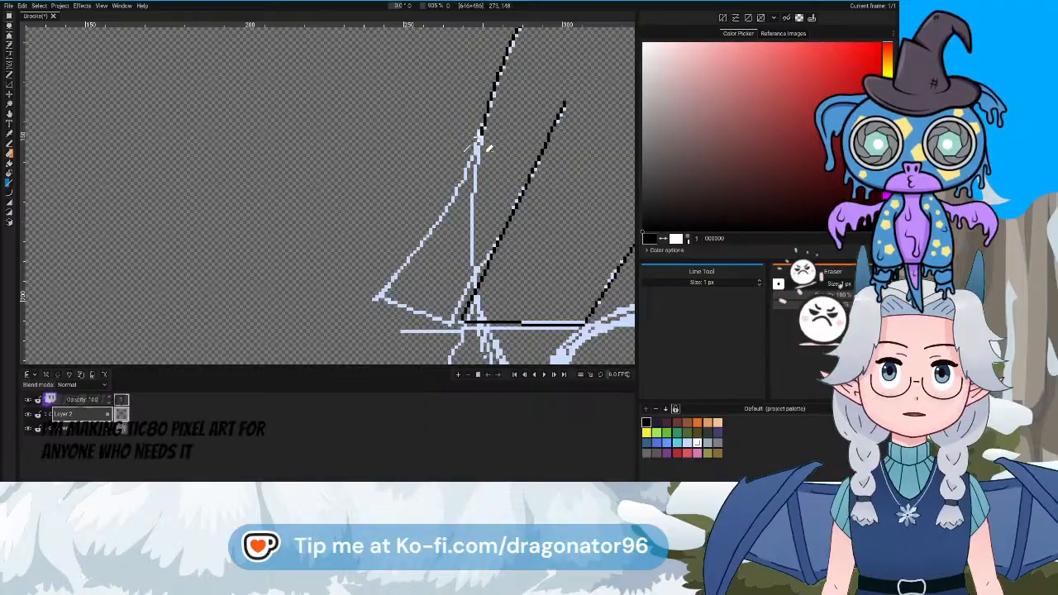
Extend the left outer hair outline with connected lines down to the tip of the leftmost strand
left_click_drag(478, 142, 442, 250)
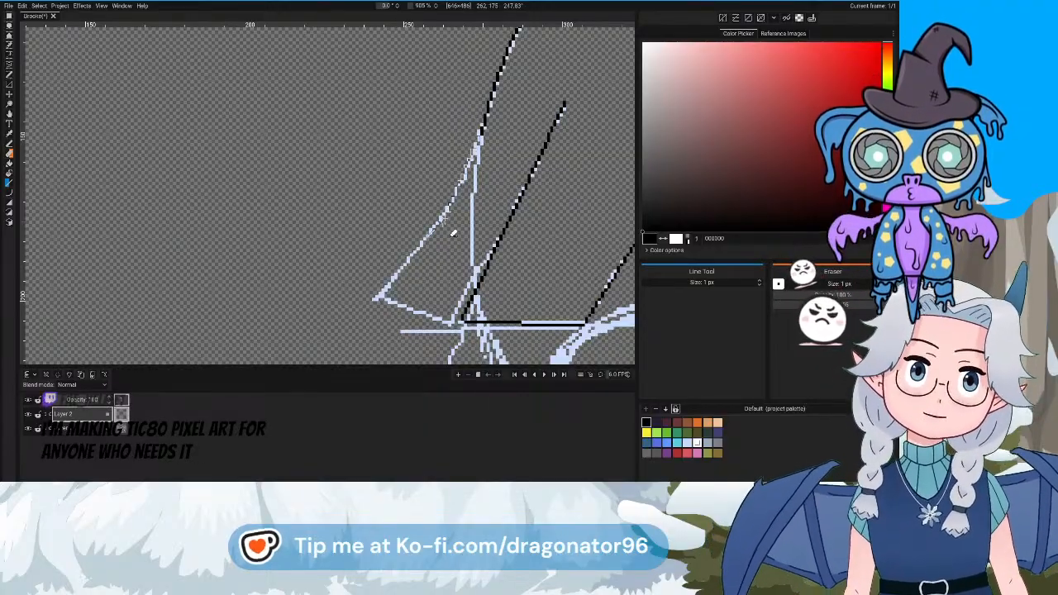
left_click_drag(453, 234, 430, 261)
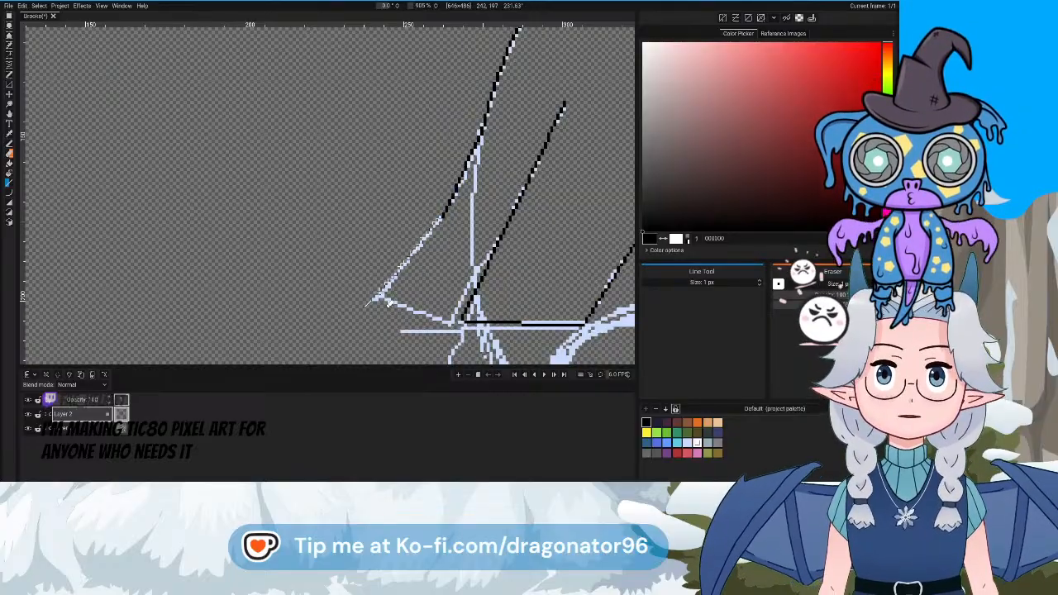
left_click_drag(387, 304, 385, 303)
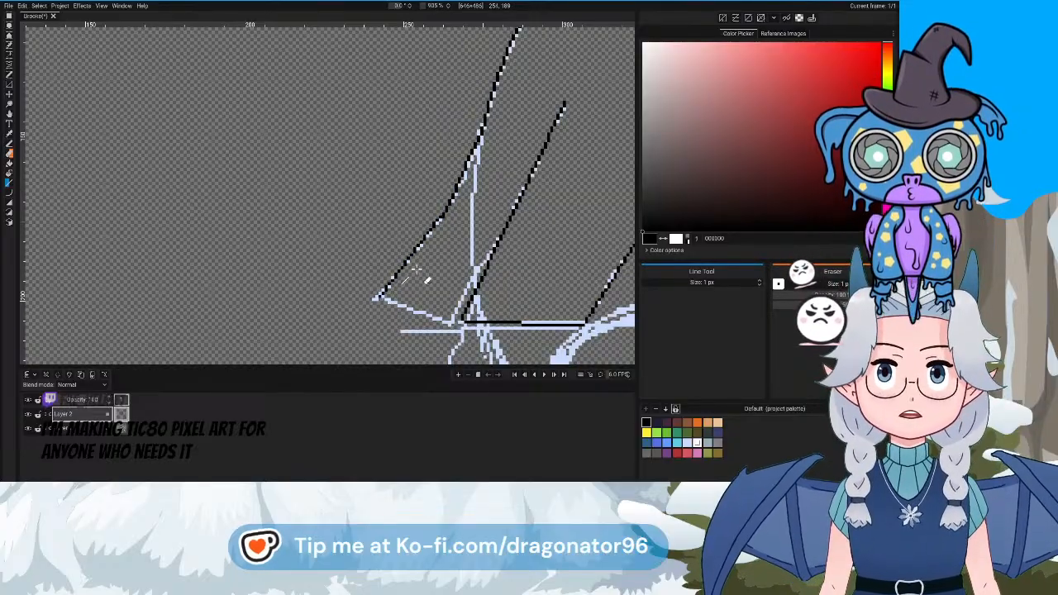
scroll(448, 240, "up", 3)
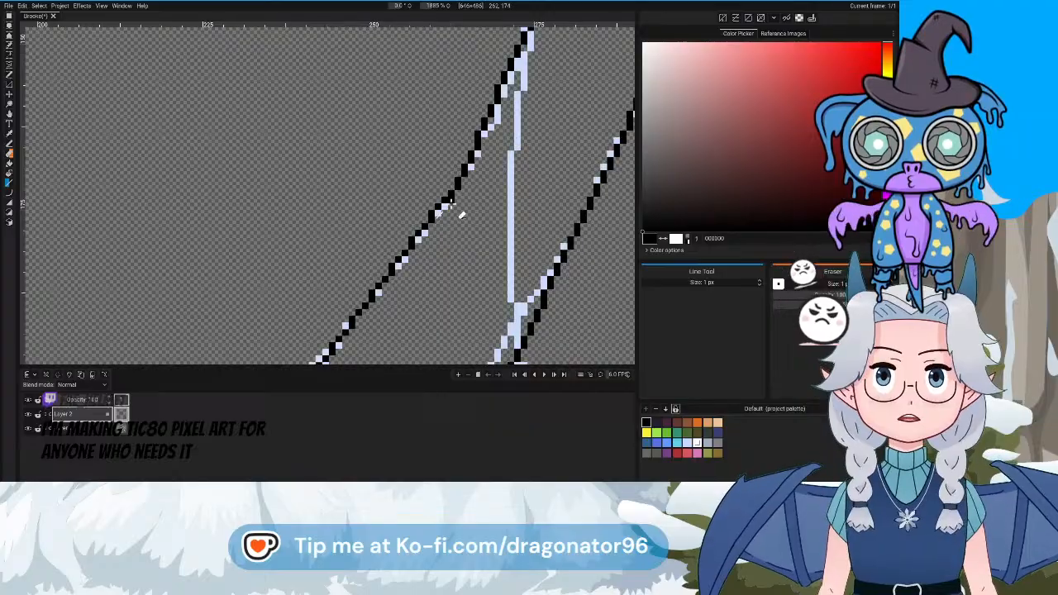
scroll(475, 265, "down", 2)
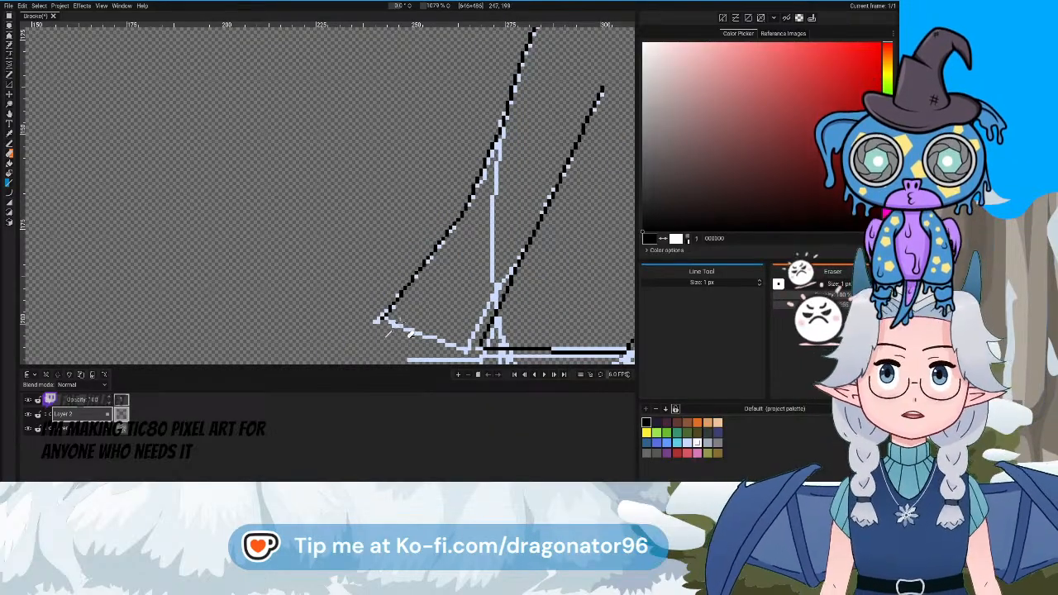
Ink the leftmost strand's short inner side and its lower edge from the outer tip, closing the strand
left_click_drag(400, 322, 375, 281)
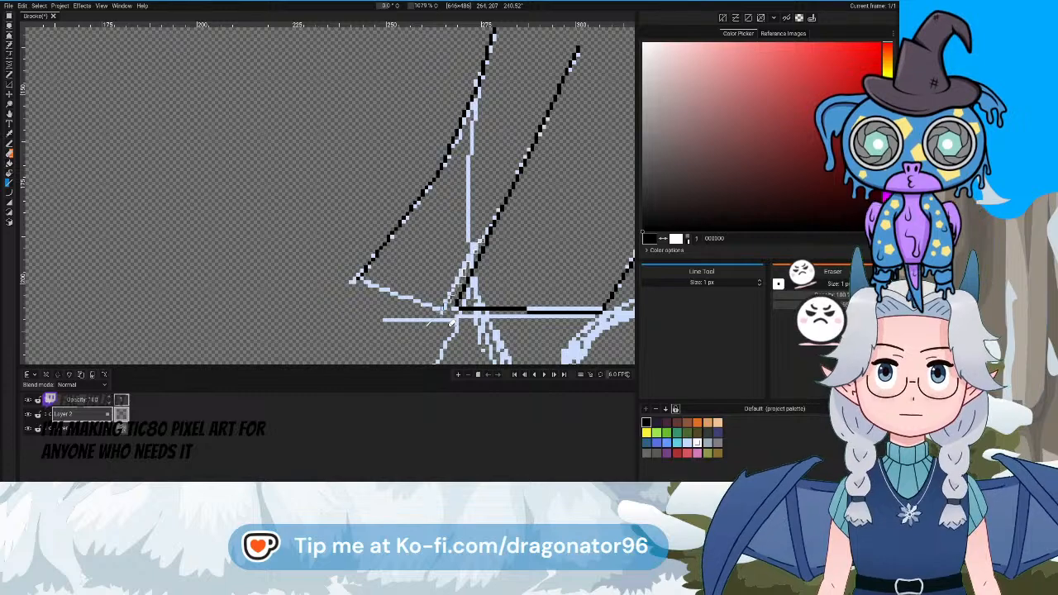
left_click_drag(451, 321, 451, 321)
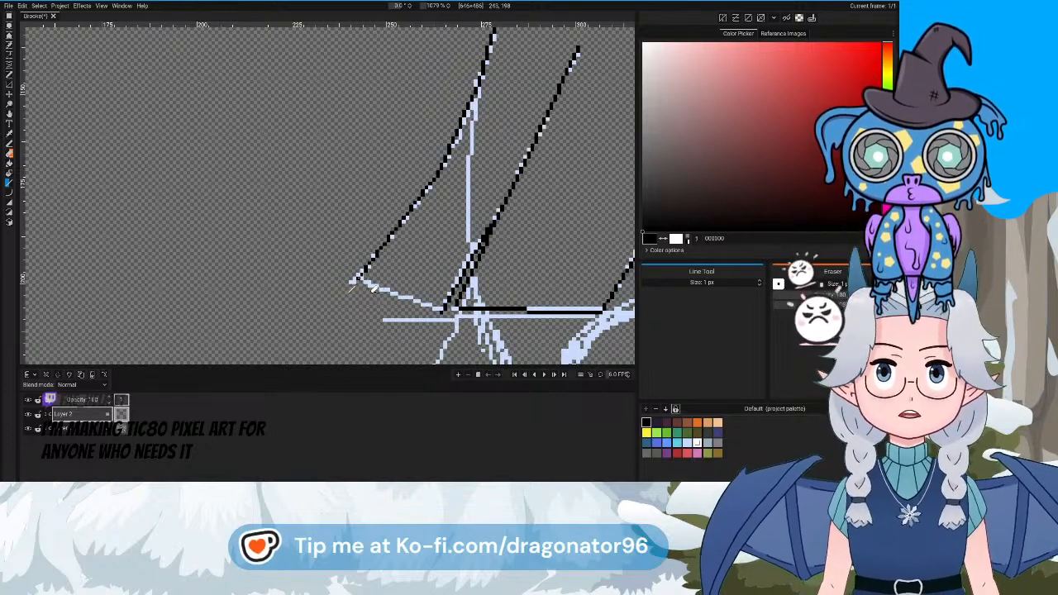
left_click_drag(371, 292, 450, 324)
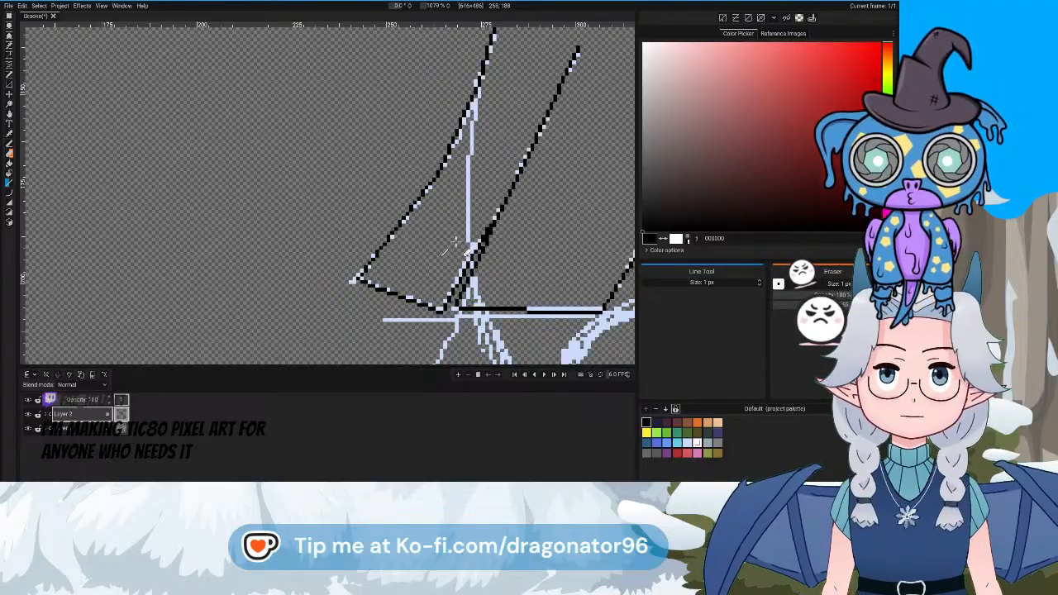
left_click_drag(455, 242, 437, 267)
scroll(477, 264, "up", 3)
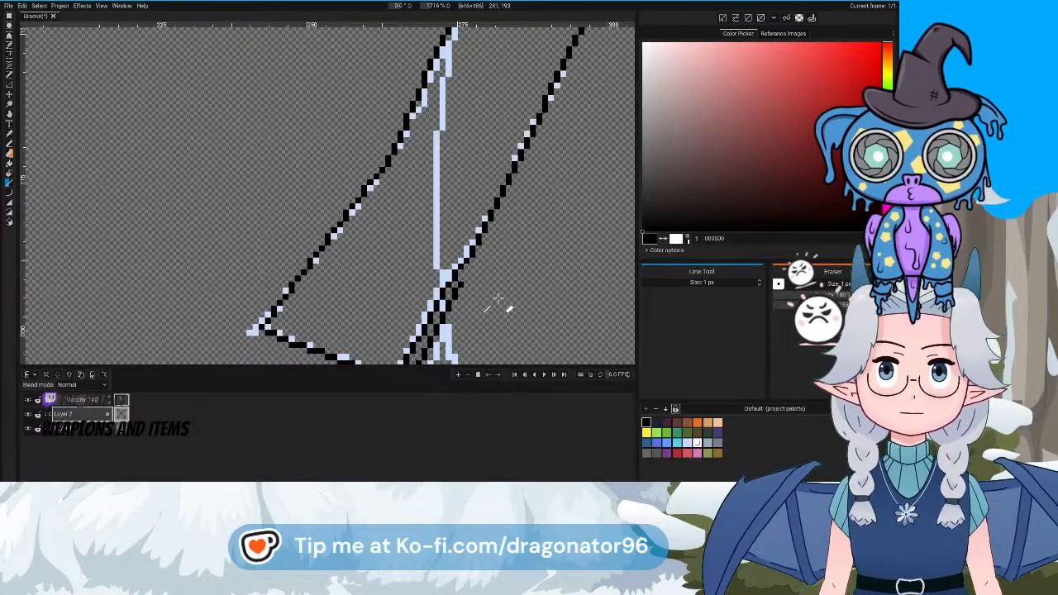
left_click_drag(496, 299, 496, 205)
scroll(500, 215, "down", 6)
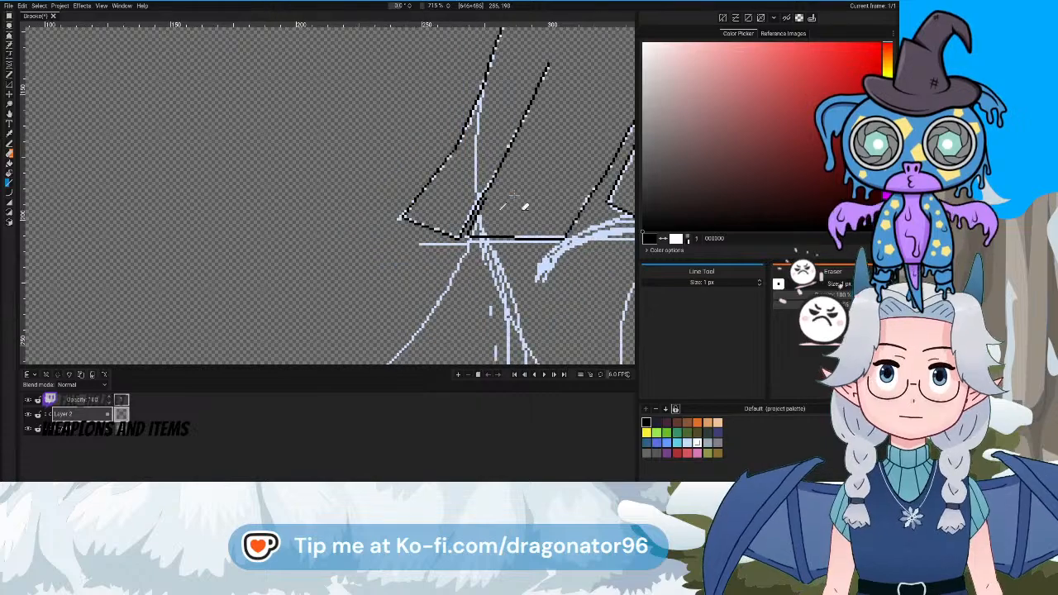
left_click_drag(301, 247, 263, 218)
left_click_drag(470, 268, 339, 225)
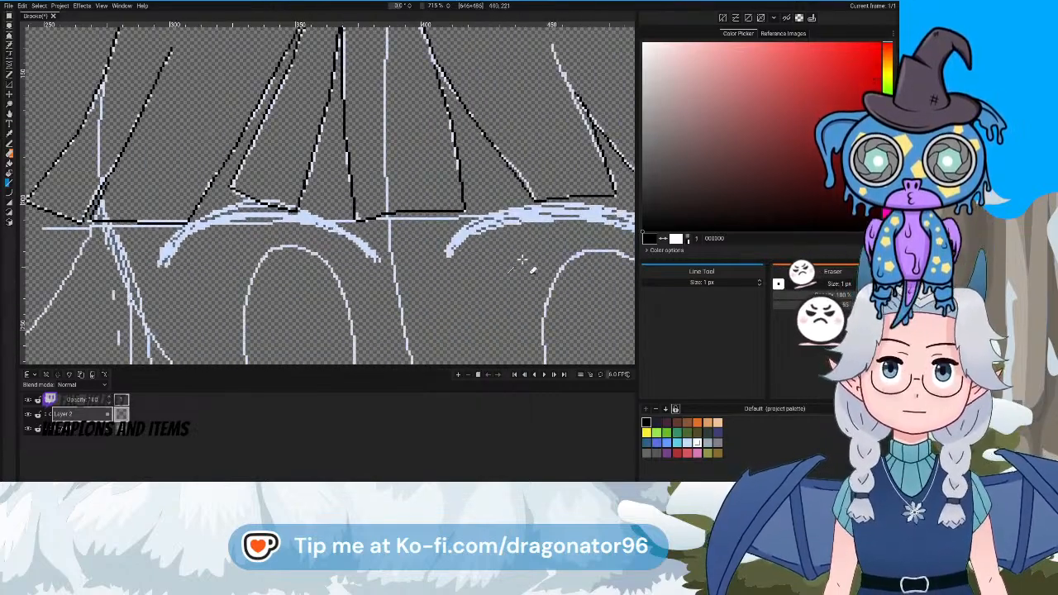
Hide Layer 1 with the rough sketch to view the inked fringe on its own
left_click_drag(522, 257, 364, 235)
scroll(450, 260, "down", 6)
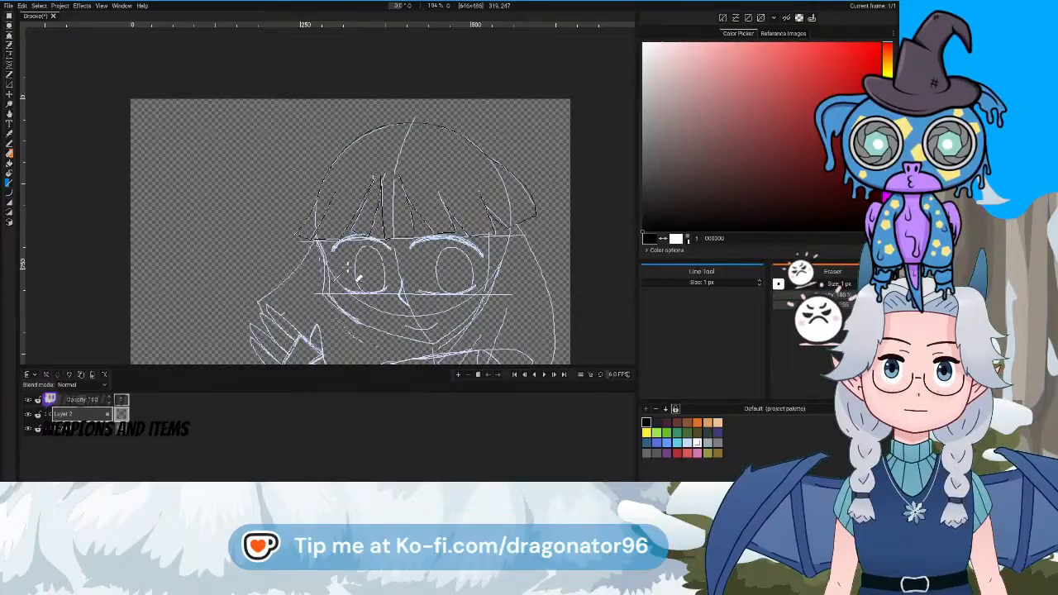
scroll(475, 278, "up", 2)
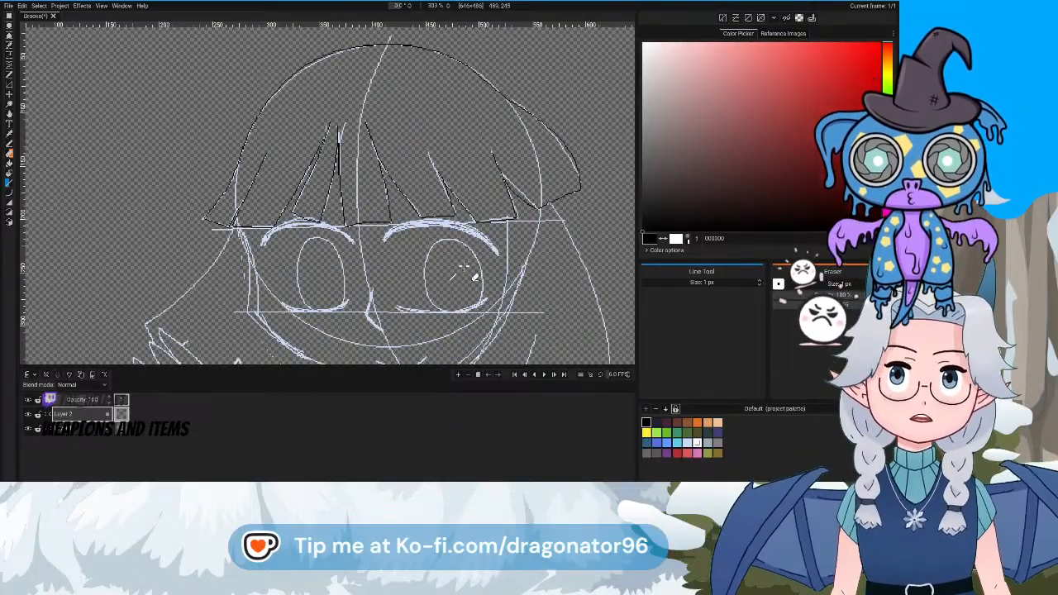
left_click(27, 429)
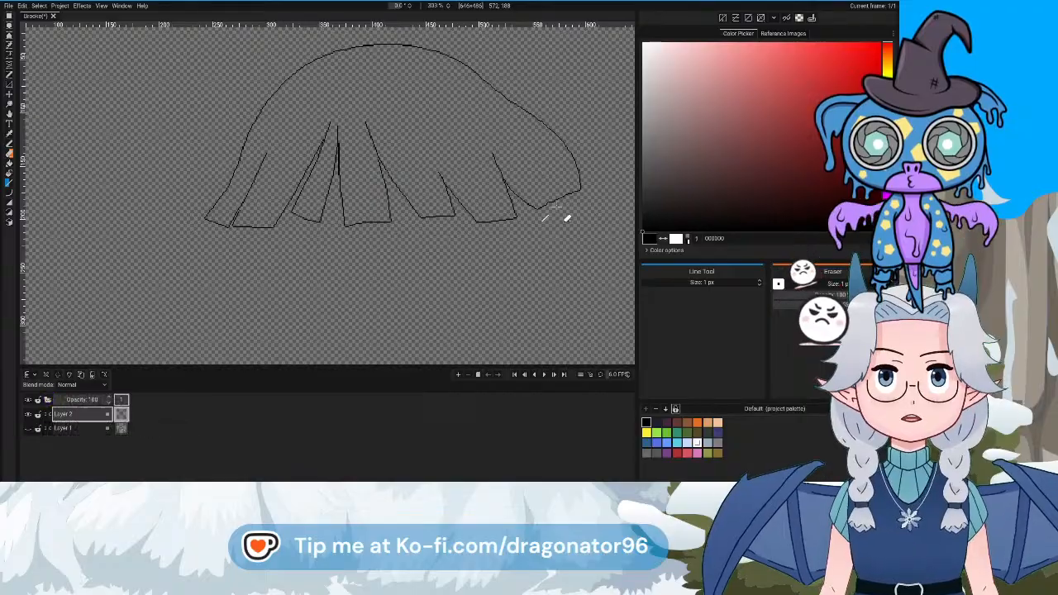
Smooth the kink in the rightmost strand's lower edge by redrawing that segment and erasing the surplus pixels
scroll(567, 216, "up", 8)
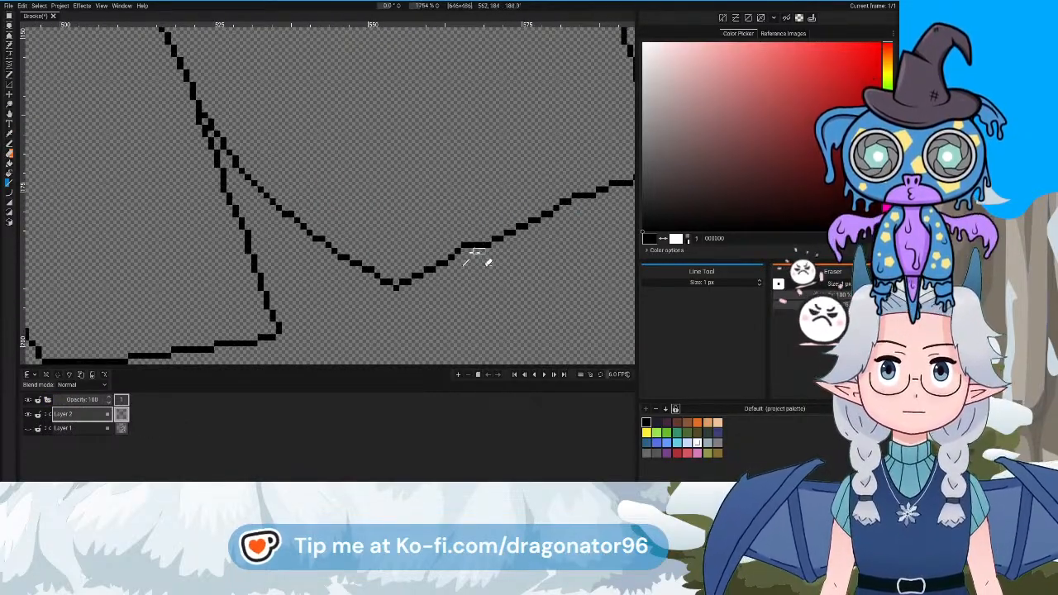
left_click_drag(484, 246, 400, 288)
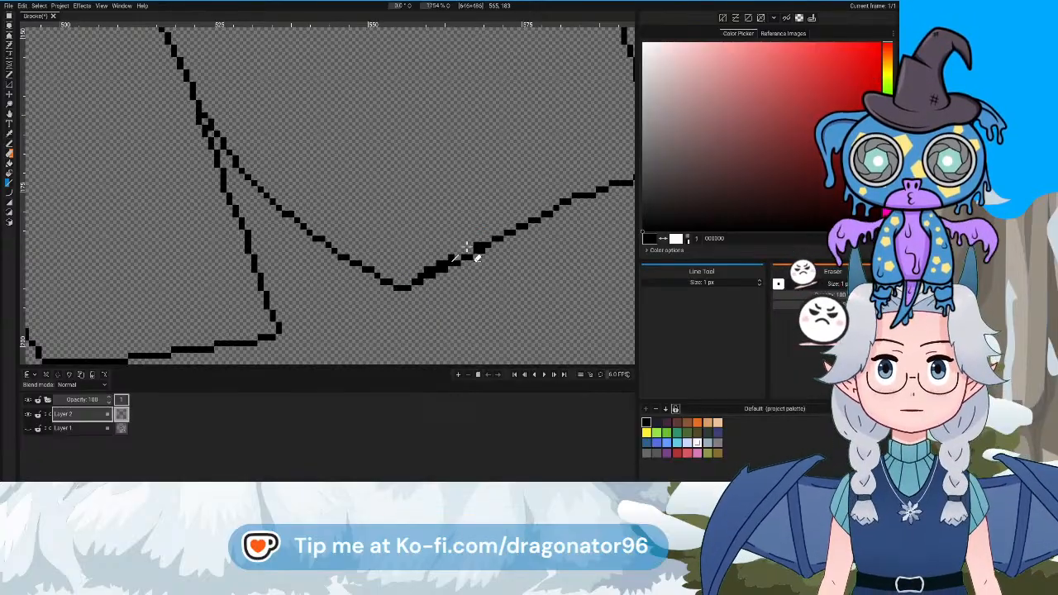
right_click(476, 245)
right_click(452, 257)
right_click(439, 264)
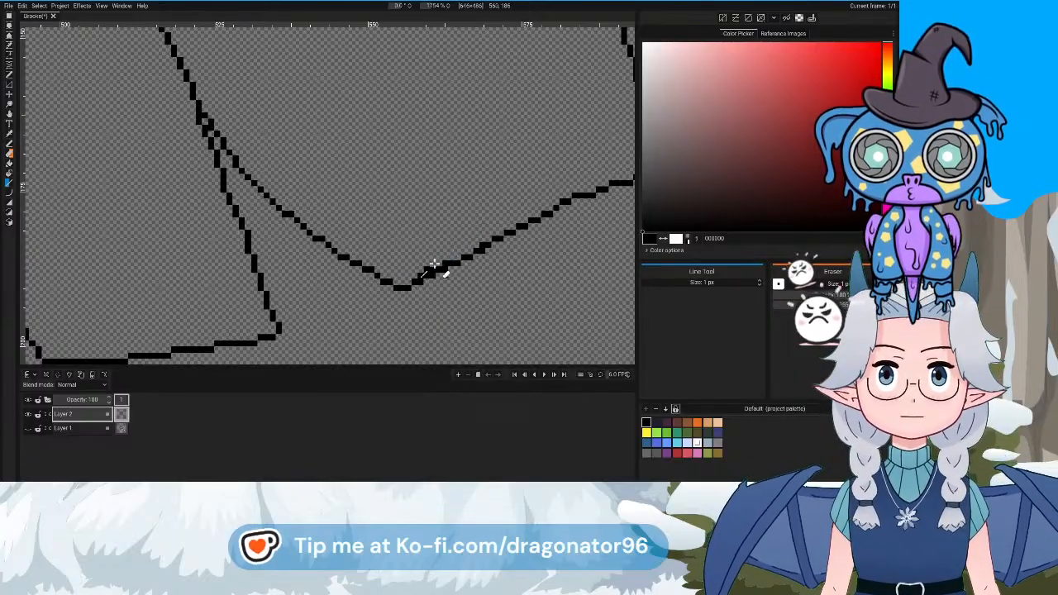
right_click(426, 269)
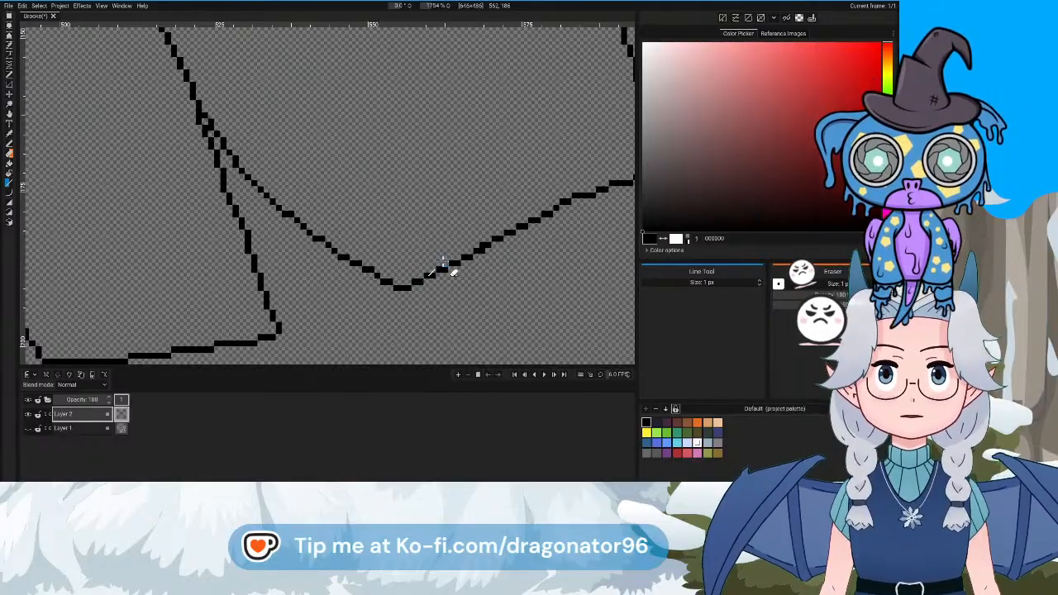
Check the cleaned fringe line art on its own and show the Layer 1 sketch again
scroll(442, 263, "down", 8)
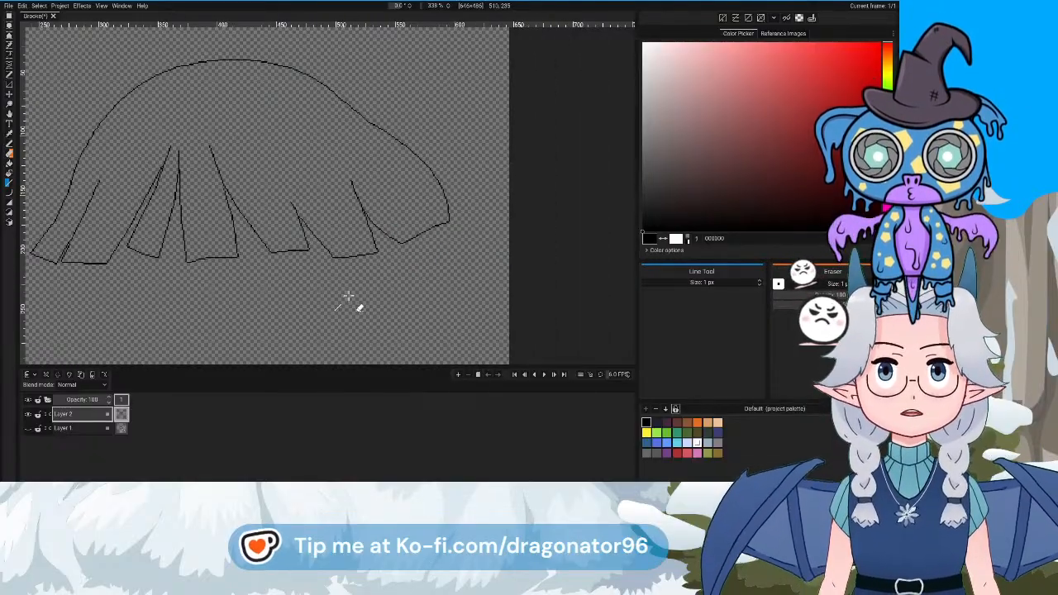
left_click_drag(329, 286, 486, 241)
left_click_drag(373, 290, 465, 225)
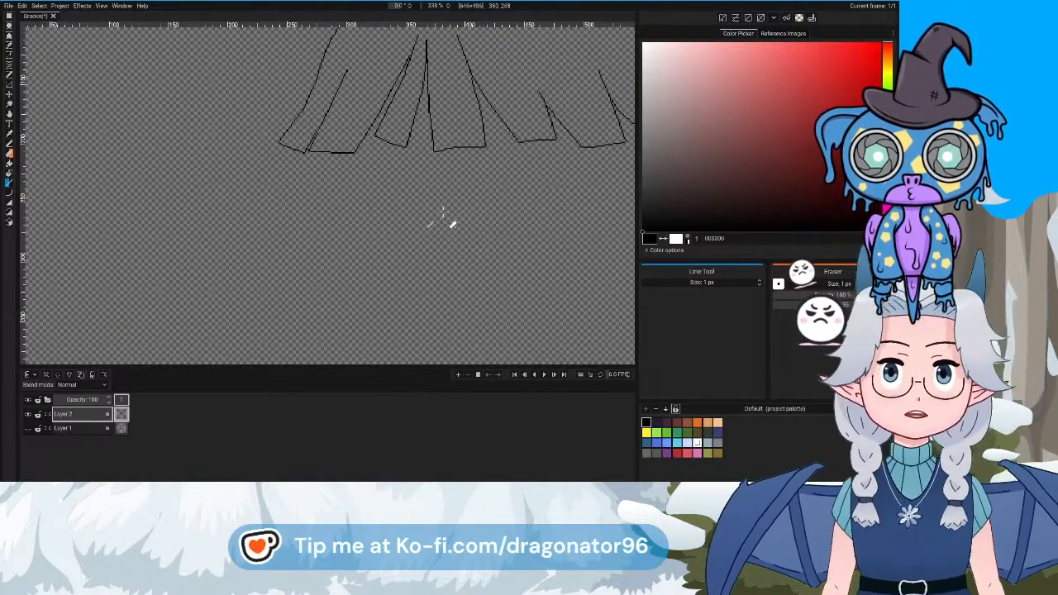
left_click_drag(450, 166, 423, 251)
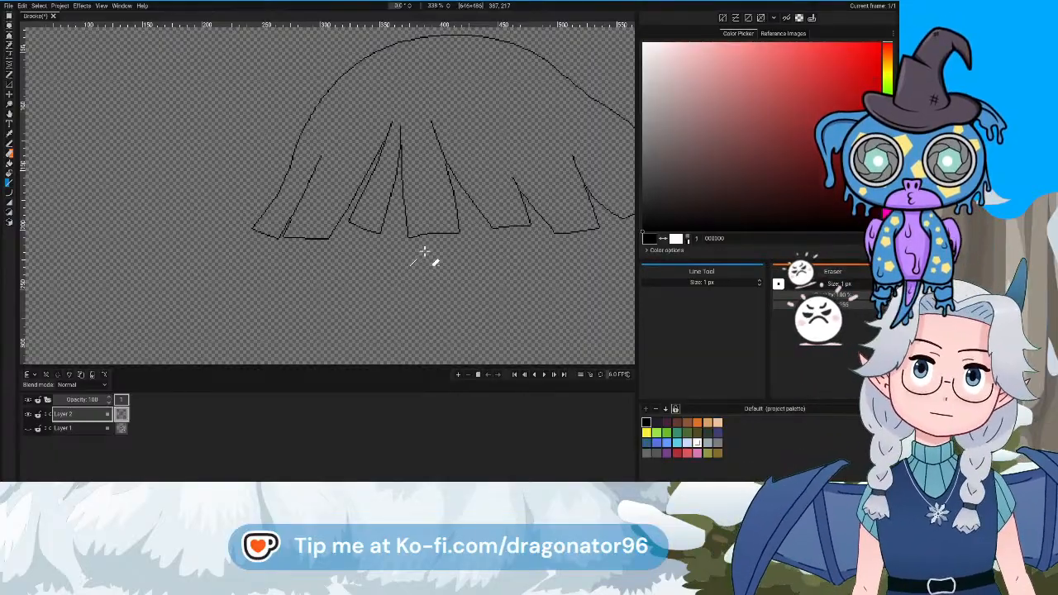
mouse_move(423, 251)
left_mouse_down()
mouse_move(353, 265)
mouse_move(325, 236)
mouse_move(340, 175)
left_mouse_up()
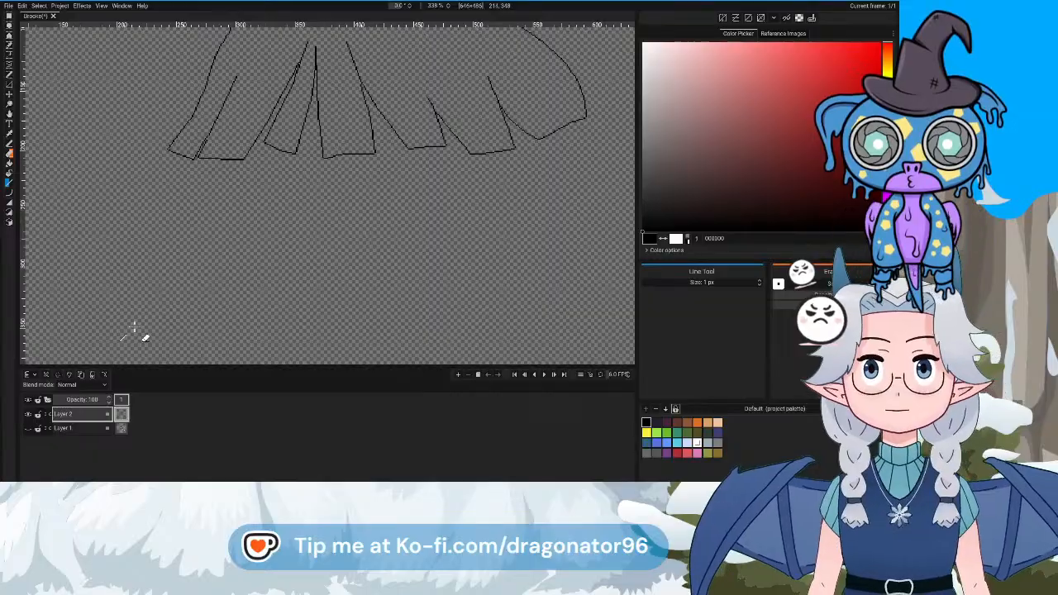
left_click(28, 429)
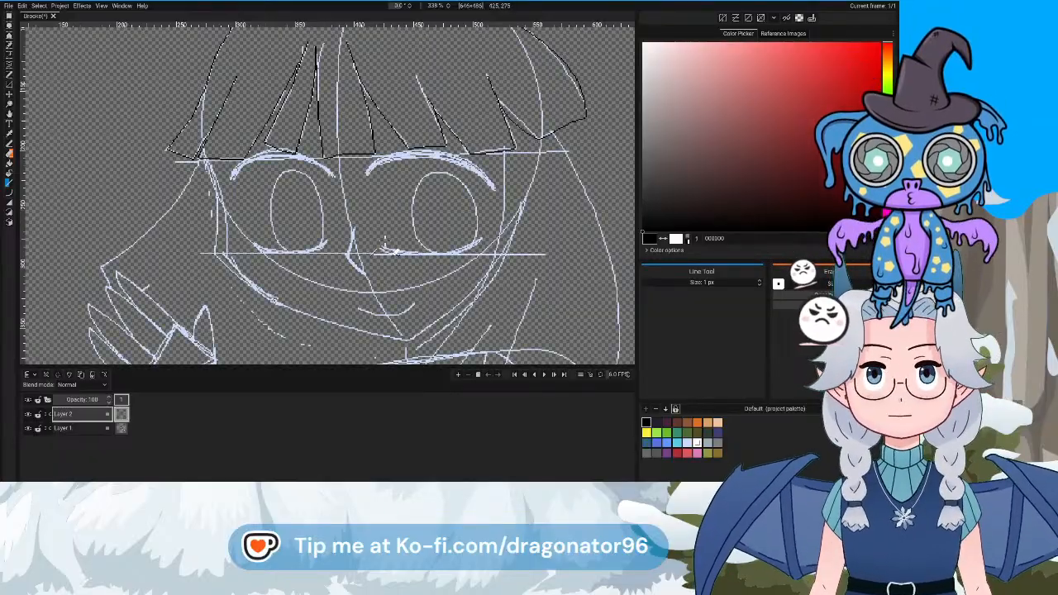
Ink the nose in black with a short bridge line down to the tip and a slanted underside line
scroll(389, 252, "up", 5)
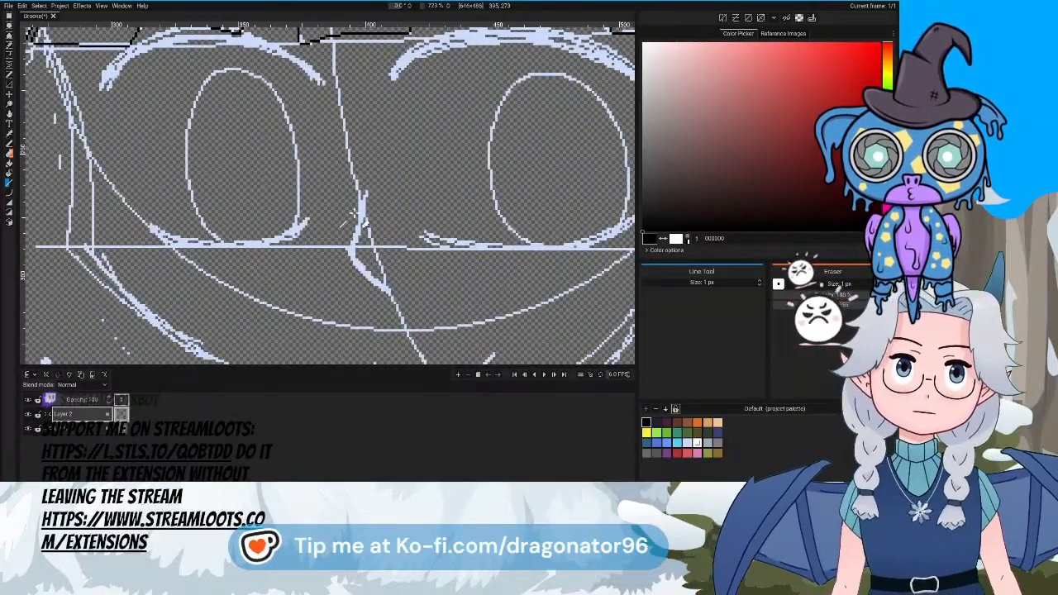
scroll(360, 217, "up", 4)
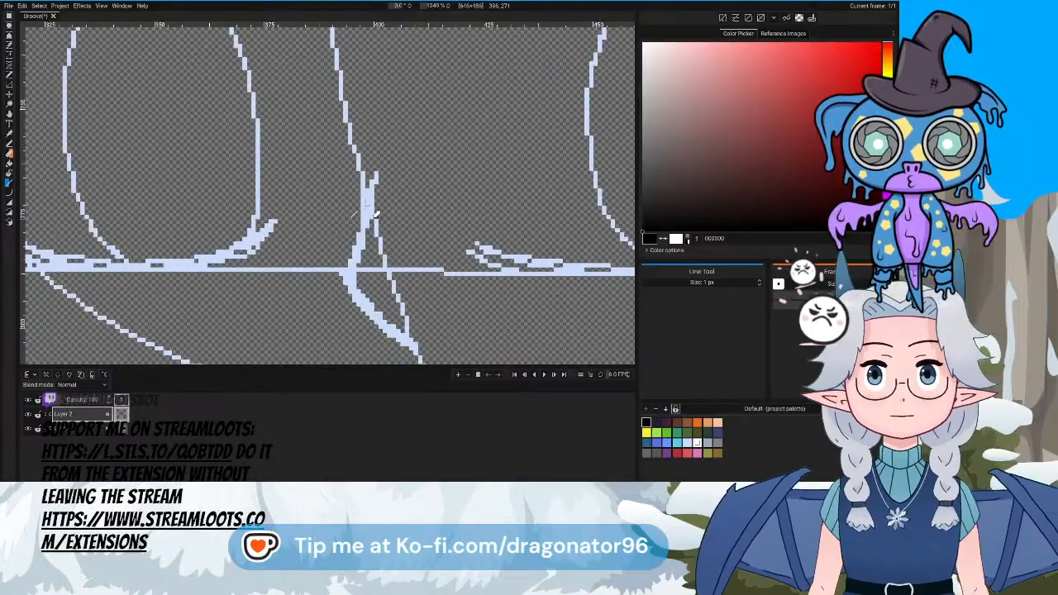
left_click_drag(362, 201, 403, 314)
scroll(452, 266, "down", 3)
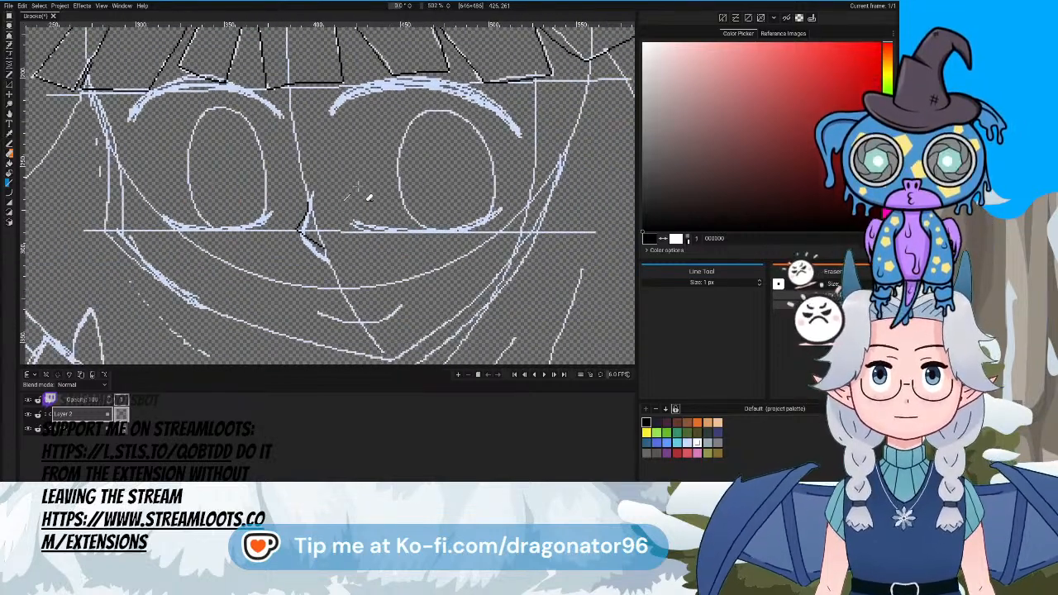
Ink the smiling mouth from its right corner to its left with connected short lines, undoing and redrawing the misplaced bottom segment
scroll(363, 327, "up", 1)
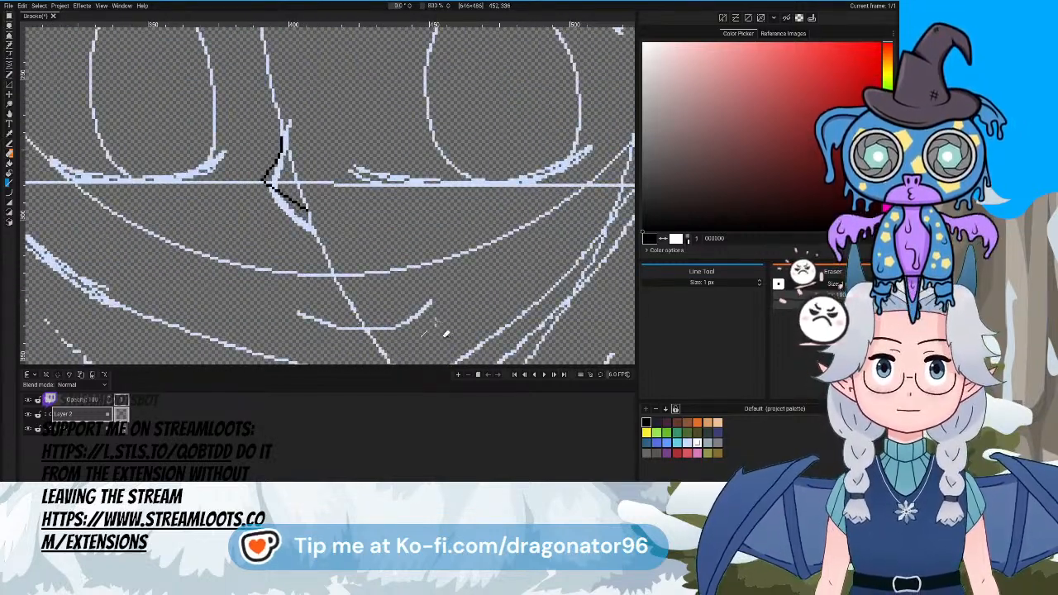
left_click_drag(429, 299, 410, 340)
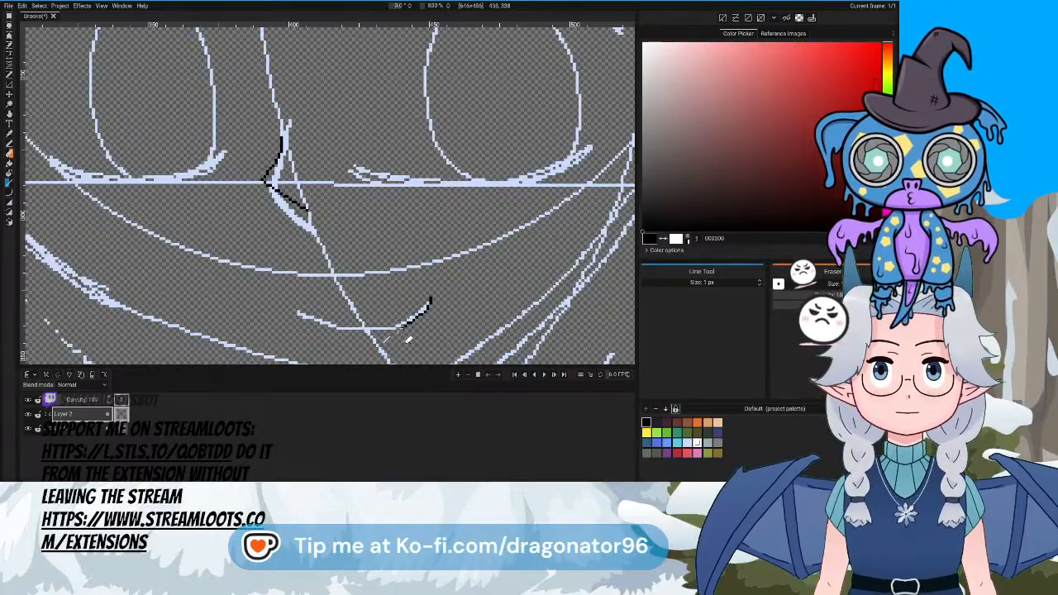
scroll(383, 341, "up", 3)
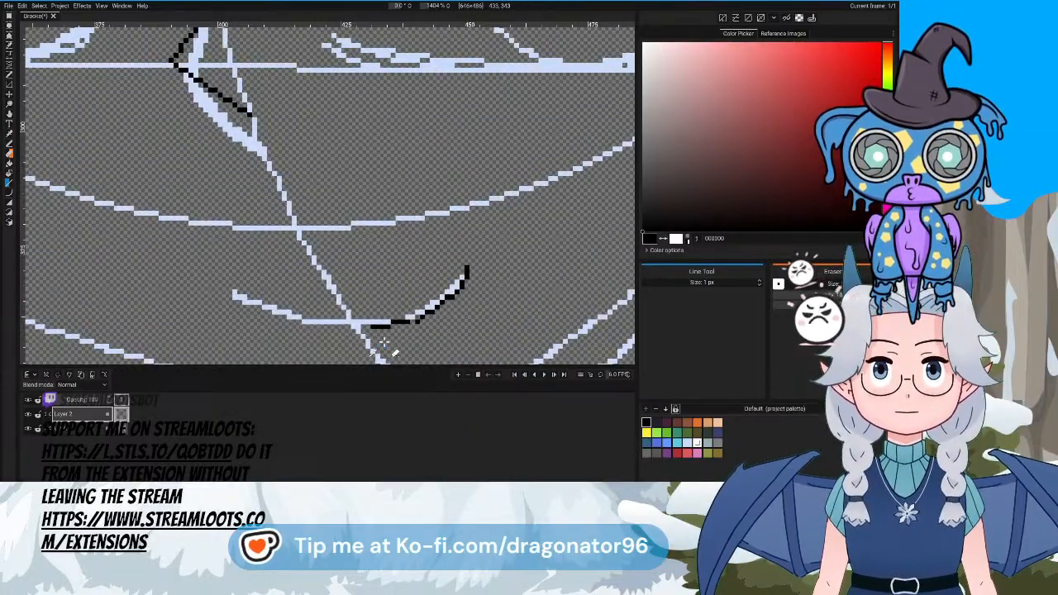
key("ctrl+z")
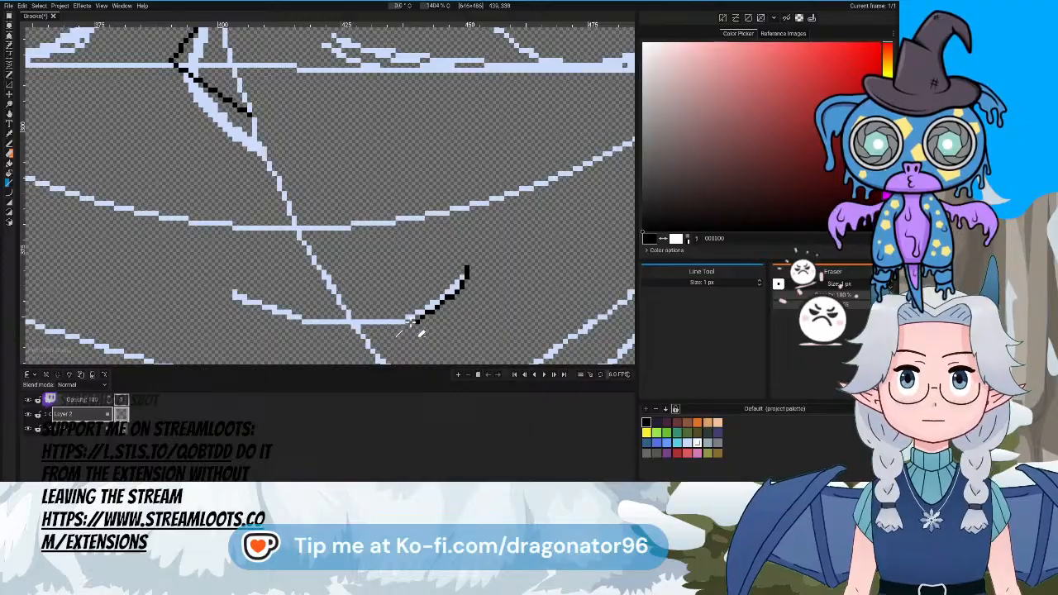
mouse_move(421, 332)
left_mouse_down()
mouse_move(372, 327)
mouse_move(418, 327)
mouse_move(366, 338)
mouse_move(266, 291)
left_mouse_up()
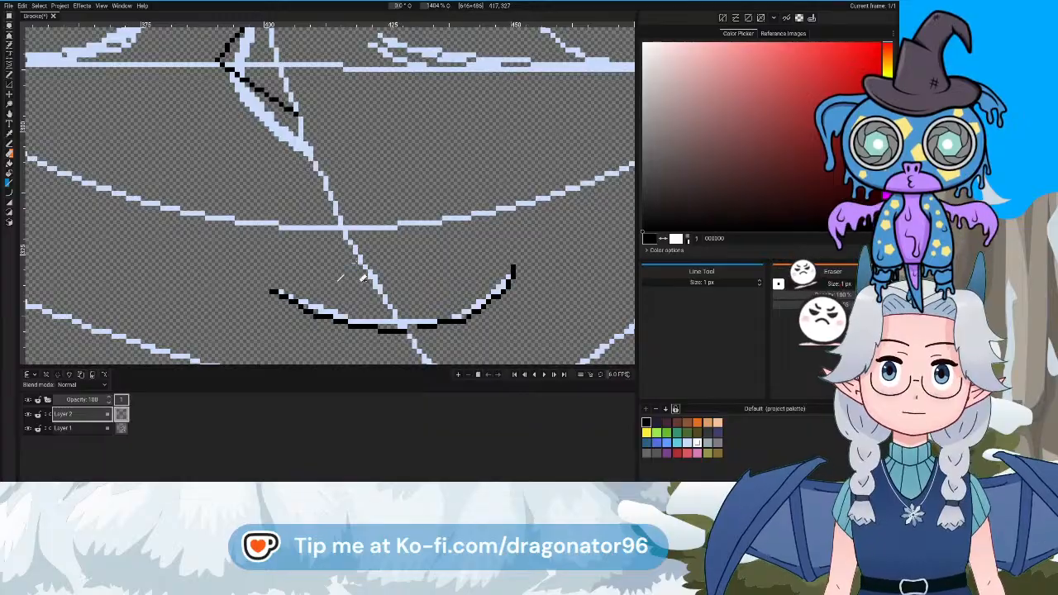
scroll(376, 256, "down", 2)
scroll(376, 256, "down", 4)
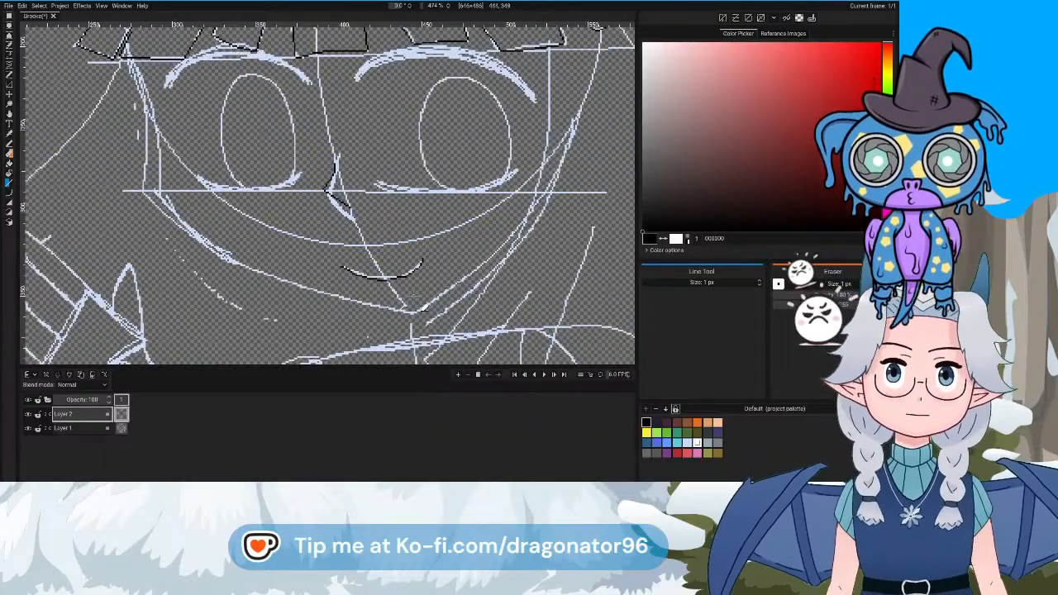
scroll(358, 304, "up", 3)
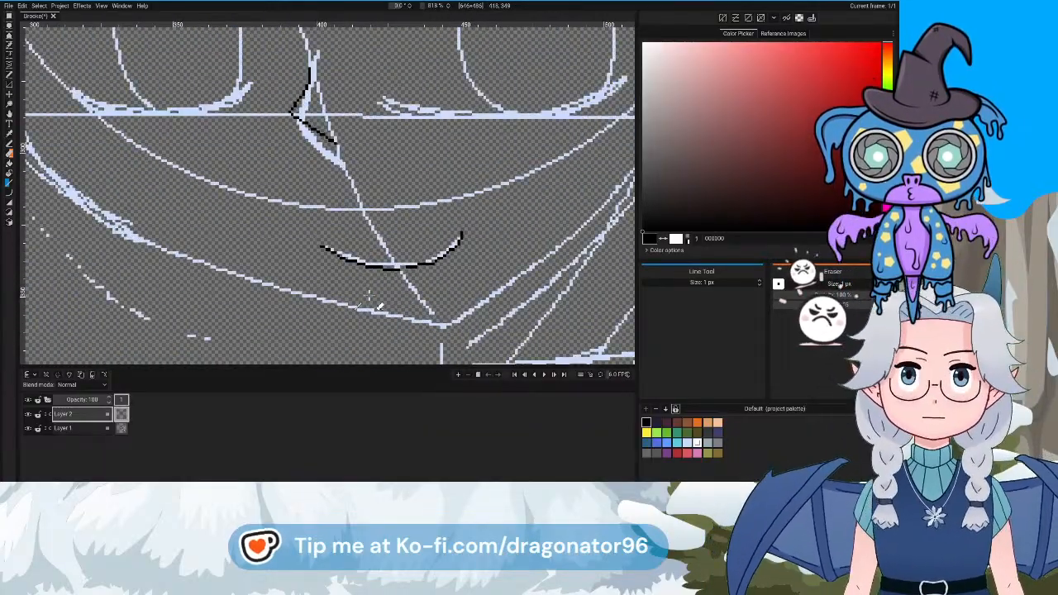
scroll(360, 288, "down", 2)
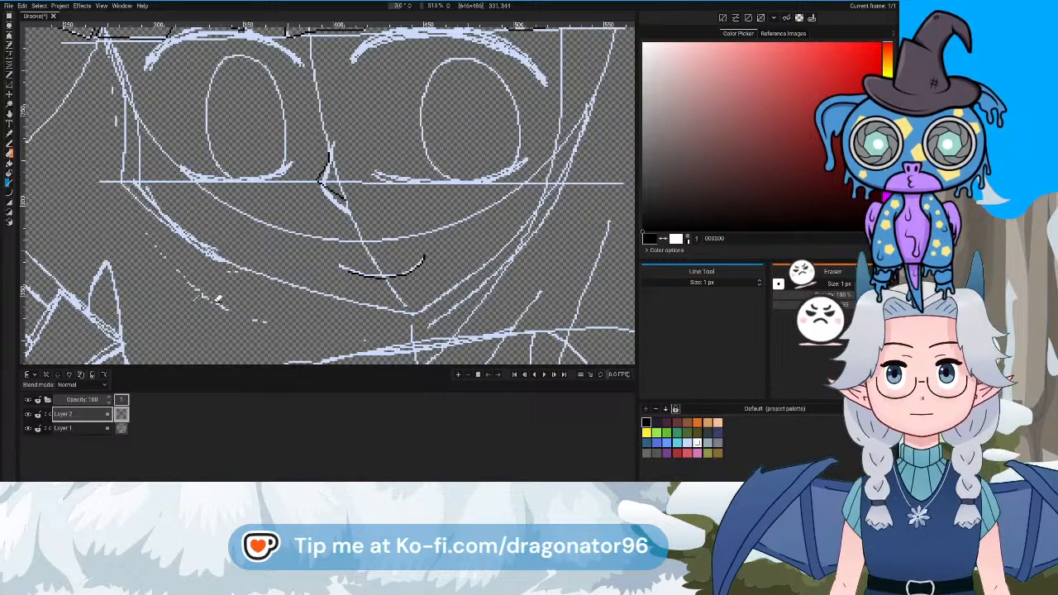
left_click_drag(277, 235, 390, 309)
left_click_drag(293, 215, 392, 250)
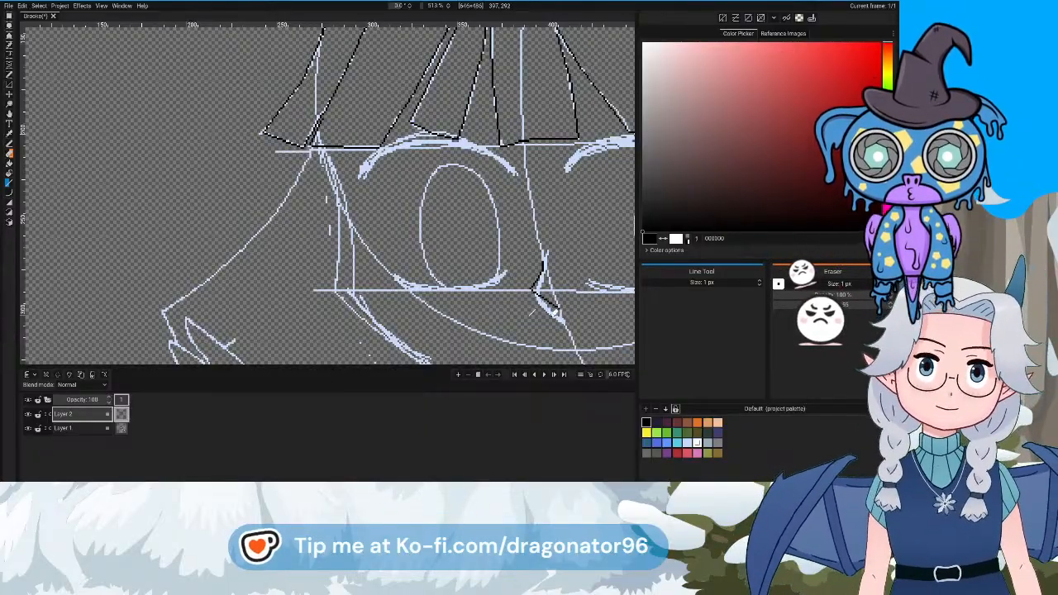
left_click_drag(451, 293, 469, 290)
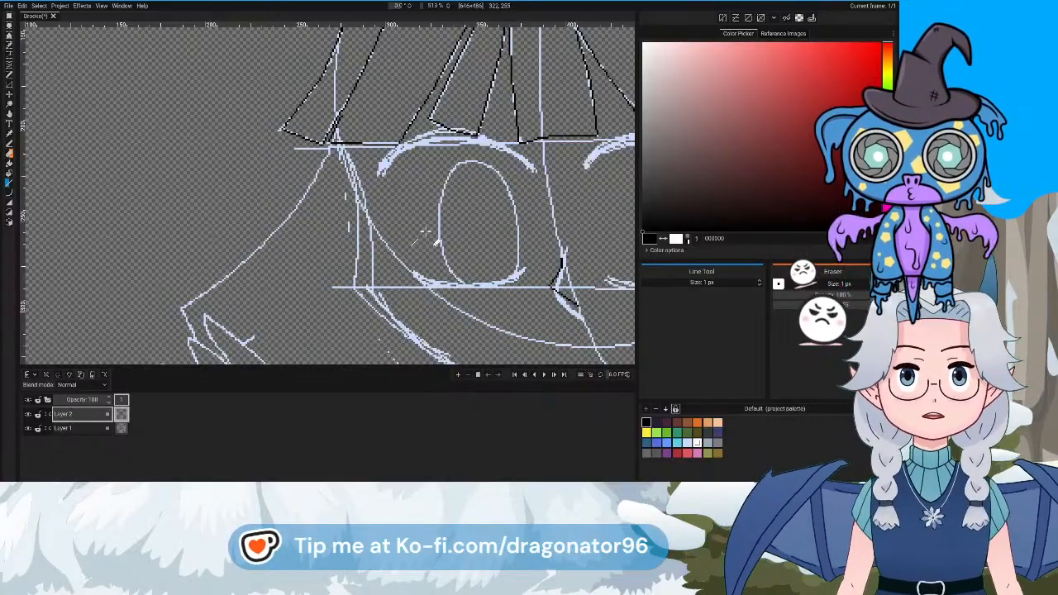
Ink the upper edge of the right brow in connected segments from its outer tip to its inner end
scroll(433, 245, "up", 5)
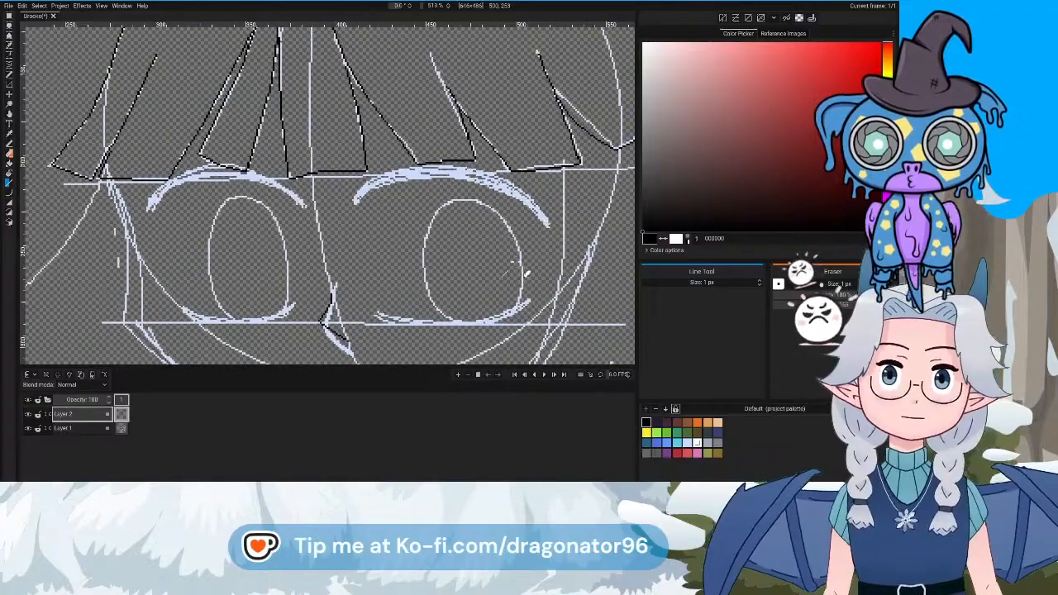
left_click_drag(514, 255, 520, 275)
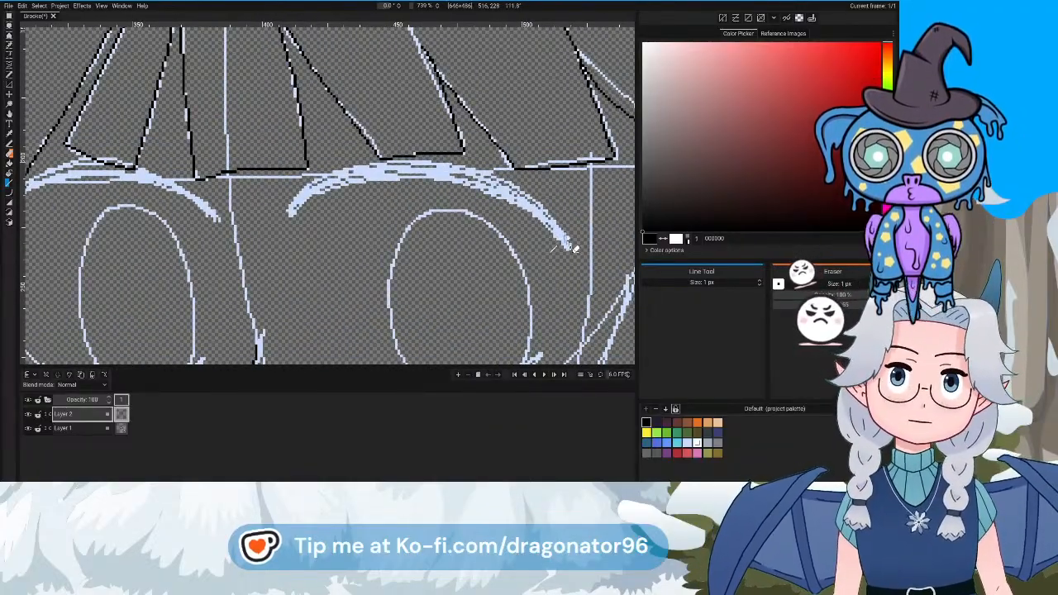
left_click_drag(566, 244, 516, 218)
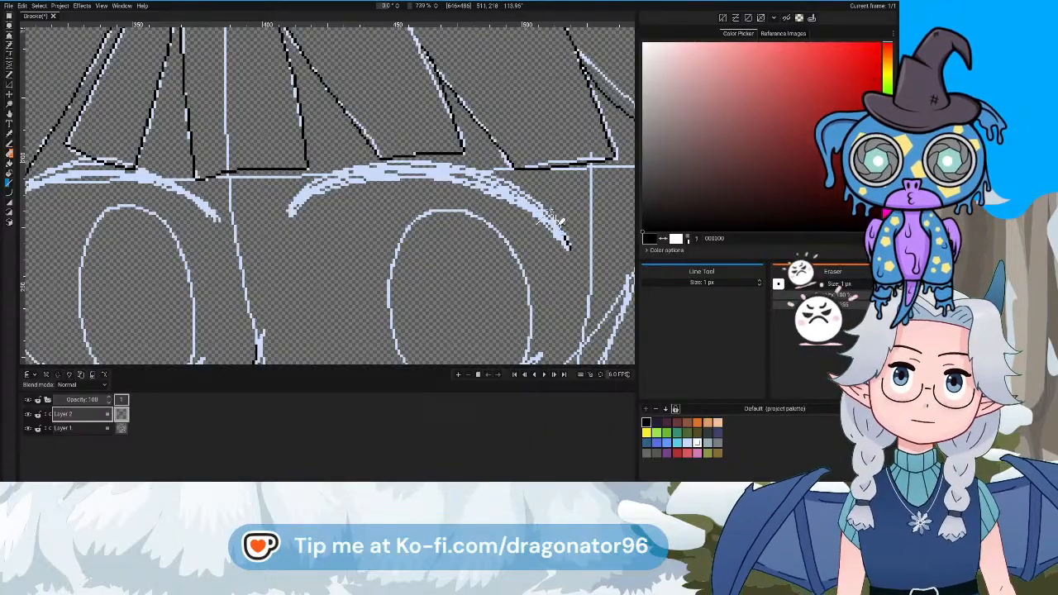
left_click_drag(547, 213, 497, 181)
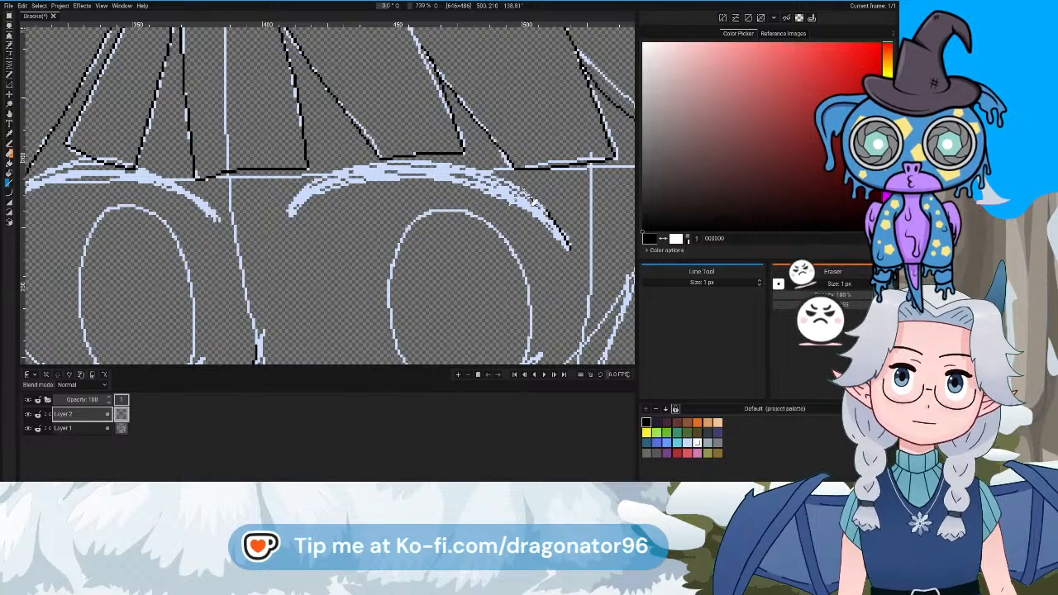
scroll(533, 200, "up", 1)
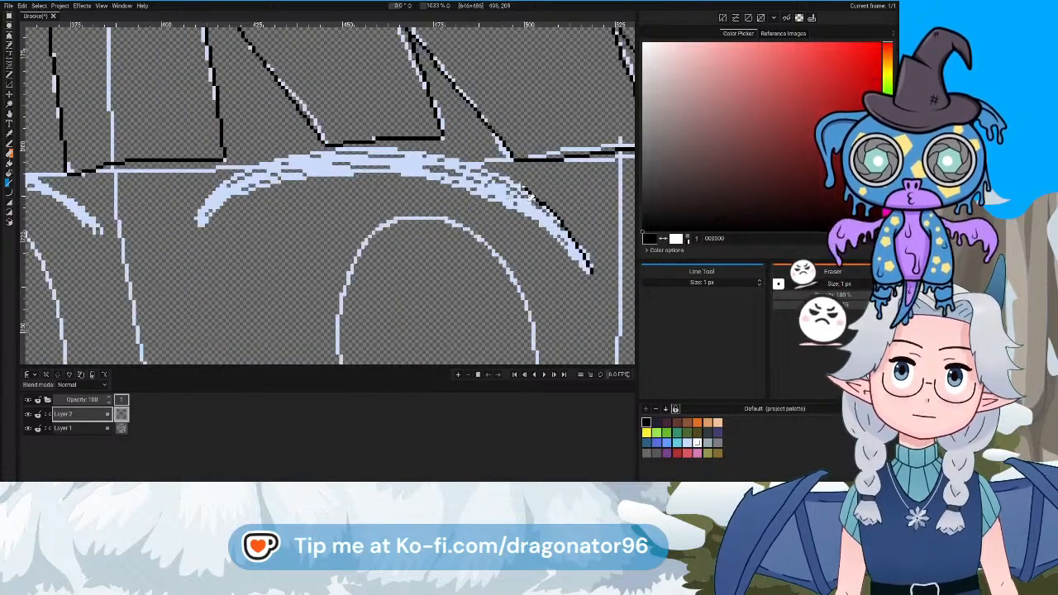
mouse_move(522, 188)
left_mouse_down()
mouse_move(433, 155)
mouse_move(504, 174)
mouse_move(561, 167)
mouse_move(471, 163)
mouse_move(545, 172)
mouse_move(455, 183)
mouse_move(456, 202)
mouse_move(412, 209)
mouse_move(416, 239)
mouse_move(264, 226)
left_mouse_up()
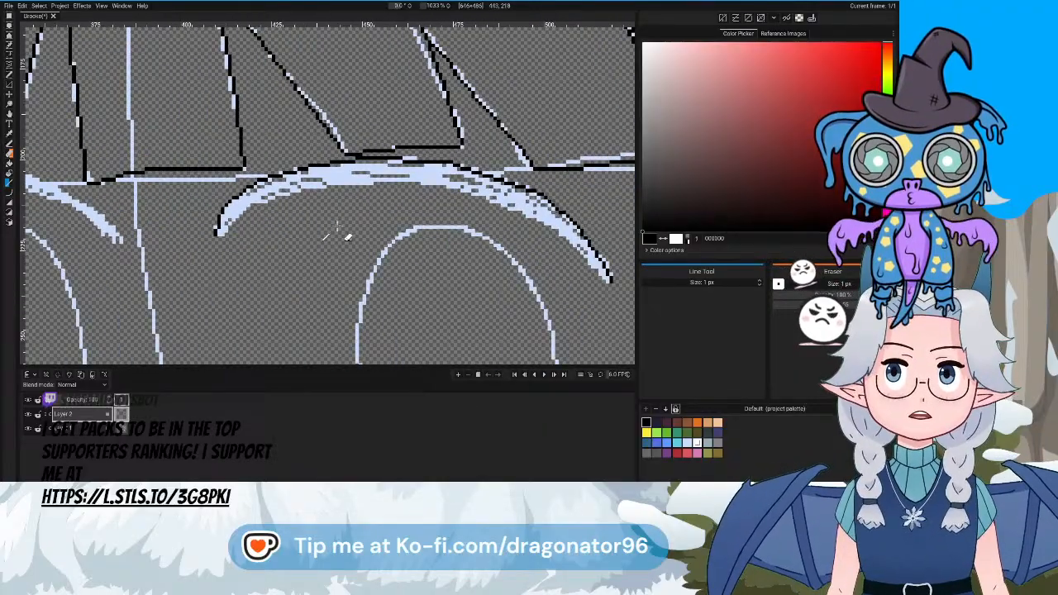
Close the right brow by inking its inner tip and lower edge in connected black segments out to the outer tip
left_click_drag(337, 225, 350, 227)
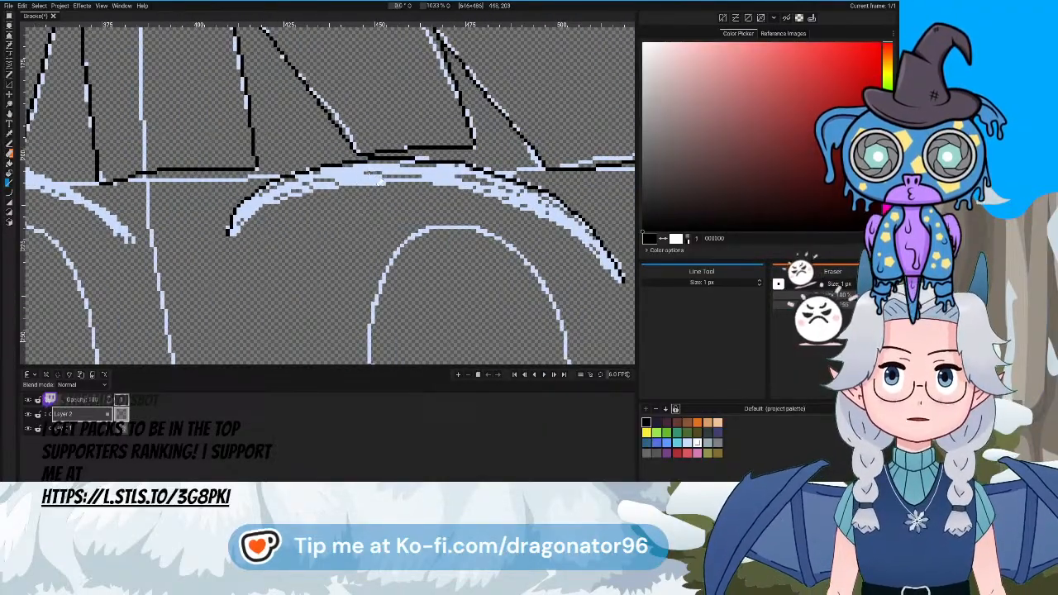
scroll(379, 180, "down", 2)
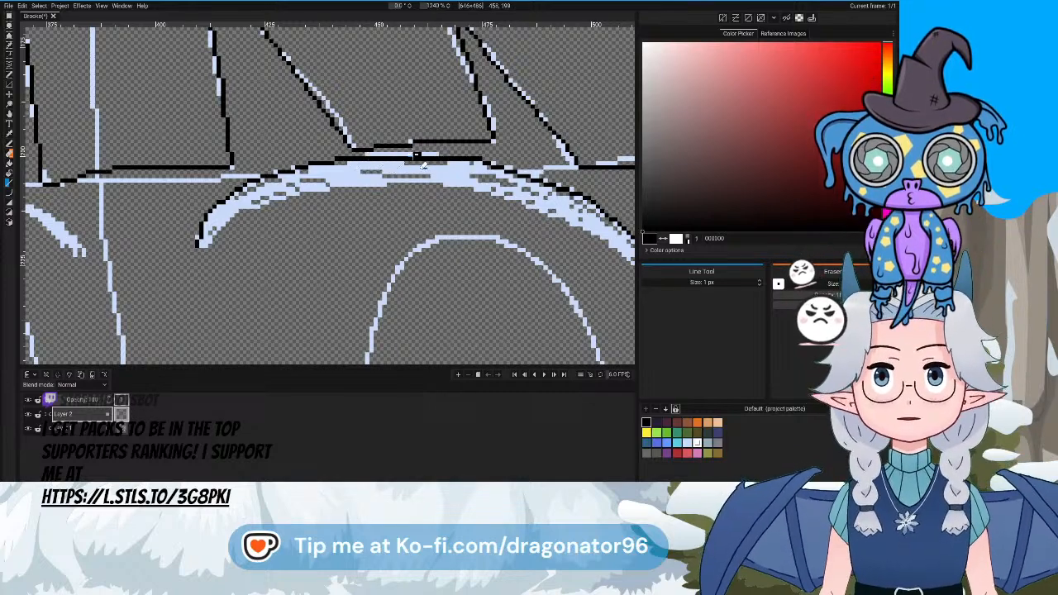
left_click_drag(362, 197, 382, 181)
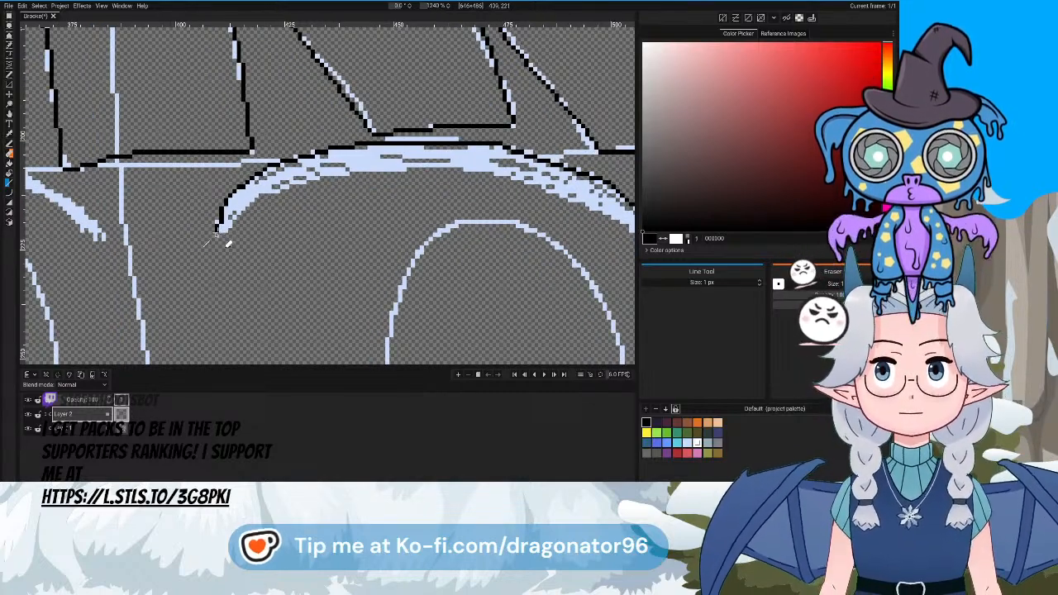
left_click_drag(217, 236, 226, 234)
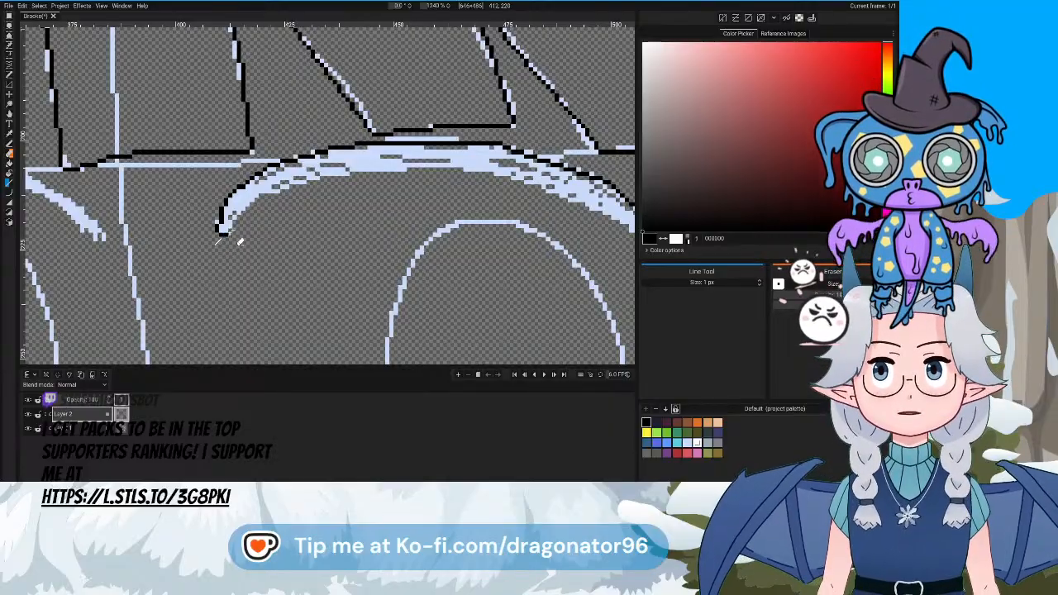
left_click_drag(229, 231, 257, 199)
mouse_move(269, 204)
left_mouse_down()
mouse_move(168, 193)
mouse_move(207, 173)
mouse_move(233, 177)
mouse_move(210, 162)
mouse_move(351, 174)
mouse_move(245, 154)
mouse_move(311, 143)
mouse_move(441, 205)
mouse_move(456, 231)
mouse_move(507, 267)
left_mouse_up()
scroll(198, 178, "up", 1)
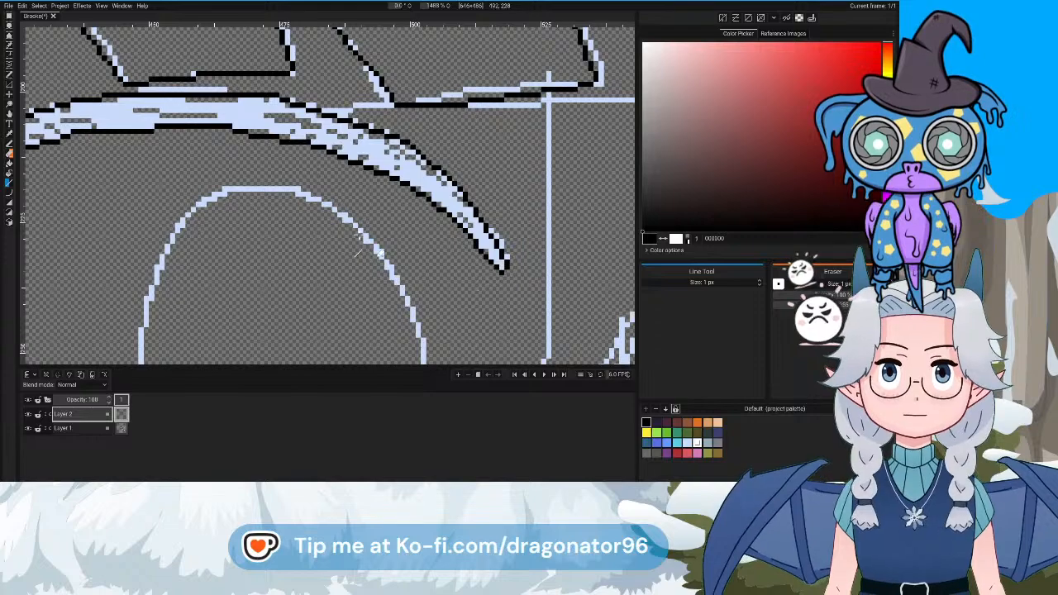
Ink the left brow's outline in connected black segments, with the lower edge first and the upper edge back to the outer tip
left_click_drag(333, 205, 595, 227)
left_click_drag(250, 242, 532, 225)
mouse_move(341, 250)
left_mouse_down()
mouse_move(482, 287)
mouse_move(553, 279)
left_mouse_up()
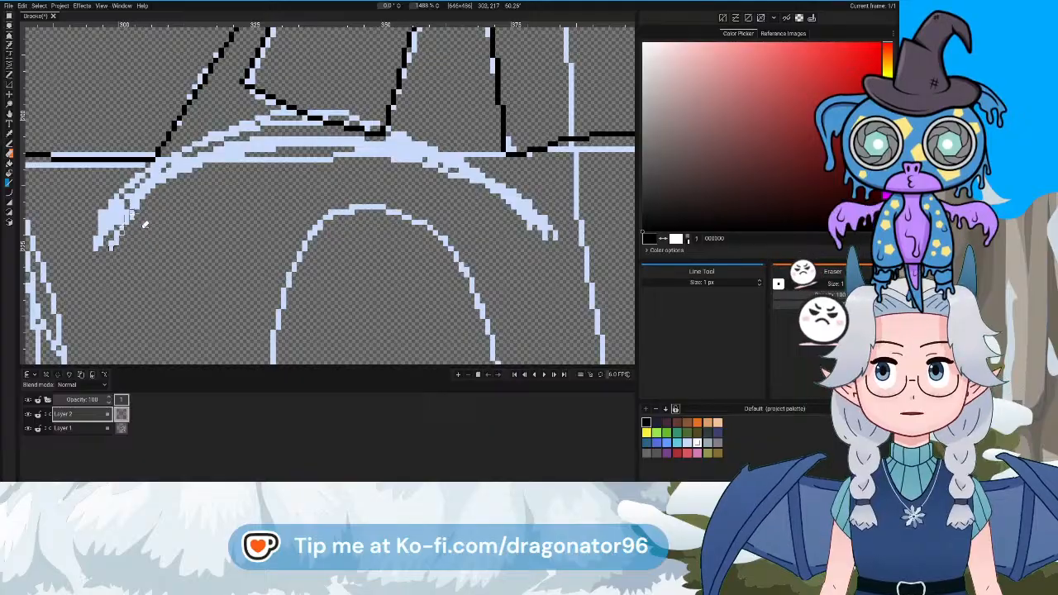
mouse_move(147, 223)
left_mouse_down()
mouse_move(171, 176)
mouse_move(160, 186)
mouse_move(210, 161)
mouse_move(396, 161)
mouse_move(459, 176)
mouse_move(500, 202)
mouse_move(529, 245)
mouse_move(555, 244)
left_mouse_up()
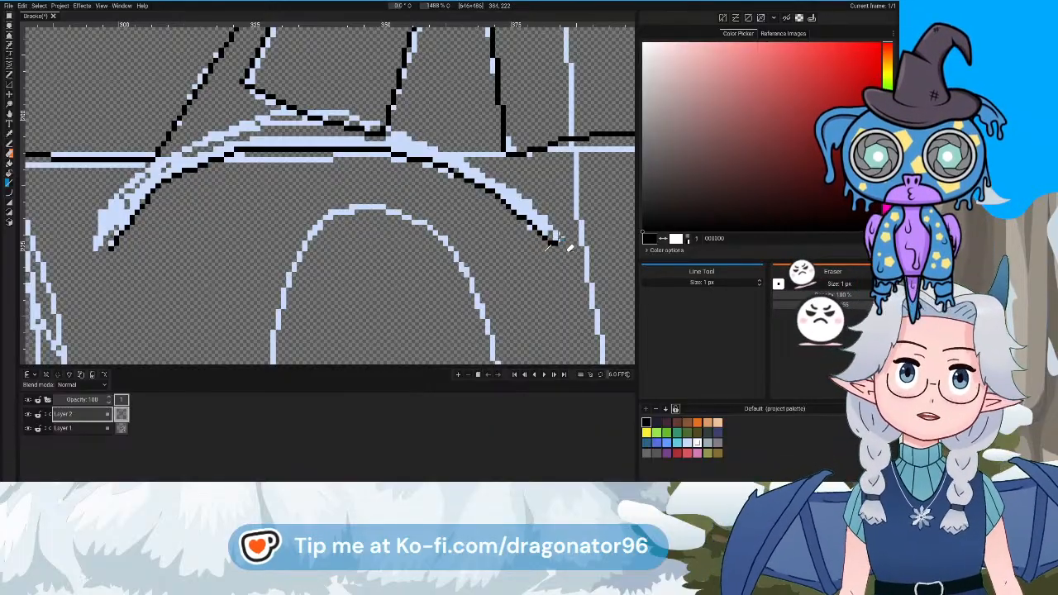
mouse_move(556, 240)
left_mouse_down()
mouse_move(495, 178)
mouse_move(394, 142)
mouse_move(256, 150)
mouse_move(246, 165)
mouse_move(438, 183)
left_mouse_up()
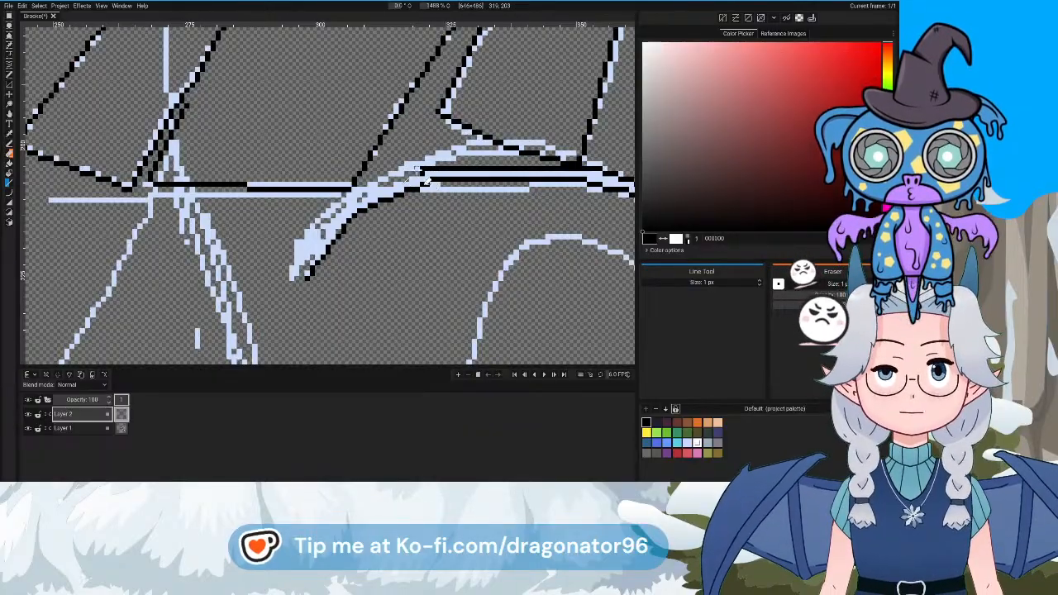
mouse_move(417, 169)
left_mouse_down()
mouse_move(393, 184)
mouse_move(397, 199)
mouse_move(346, 214)
mouse_move(298, 266)
mouse_move(297, 282)
left_mouse_up()
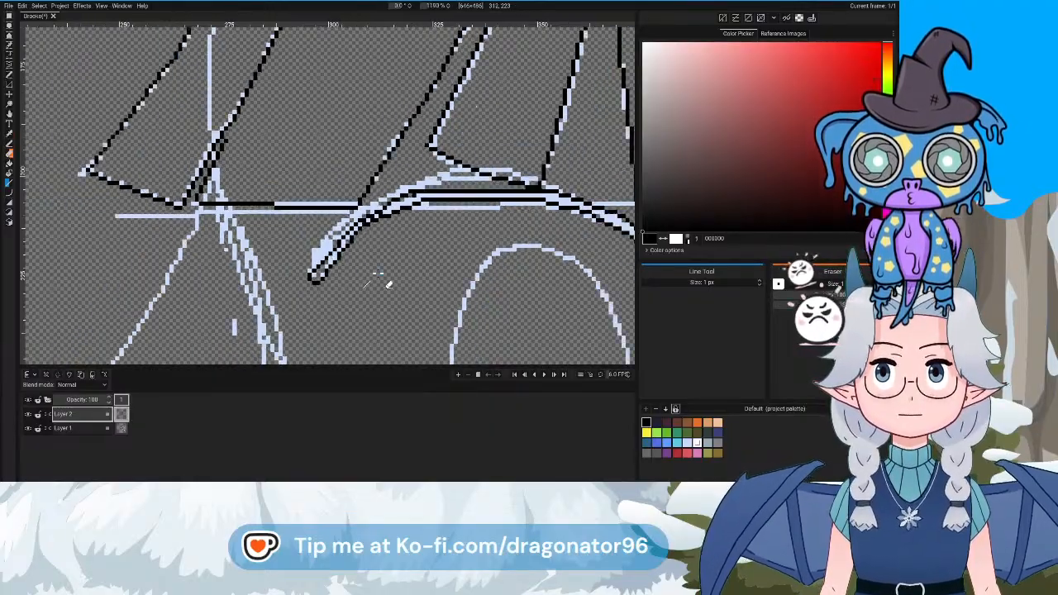
Draw a tall unfilled 1 px black ellipse over the sketched iris of each eye with the Ellipse tool
scroll(382, 281, "down", 5)
scroll(388, 285, "up", 3)
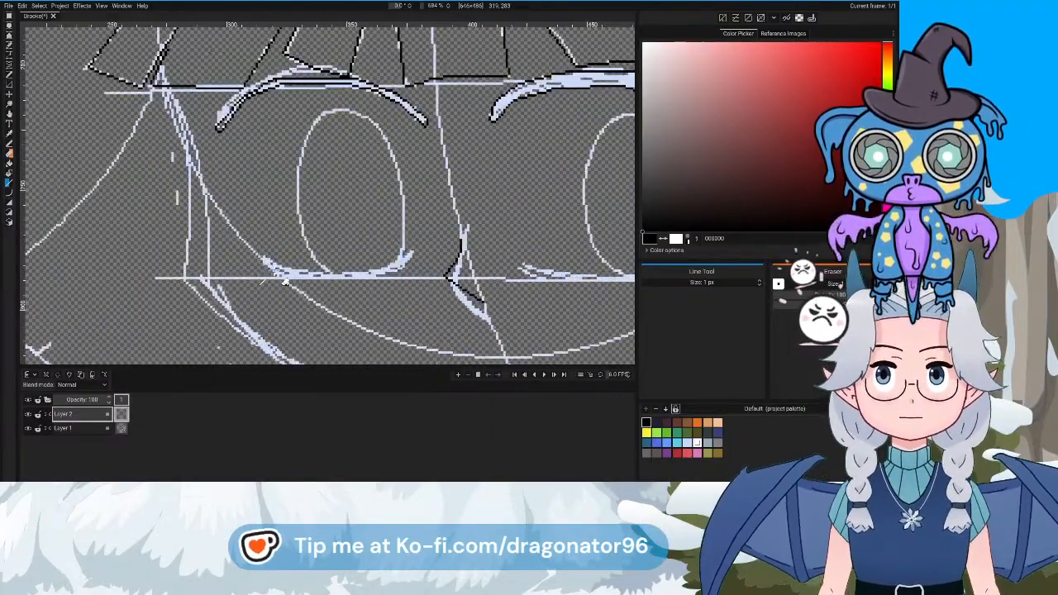
scroll(404, 205, "down", 2)
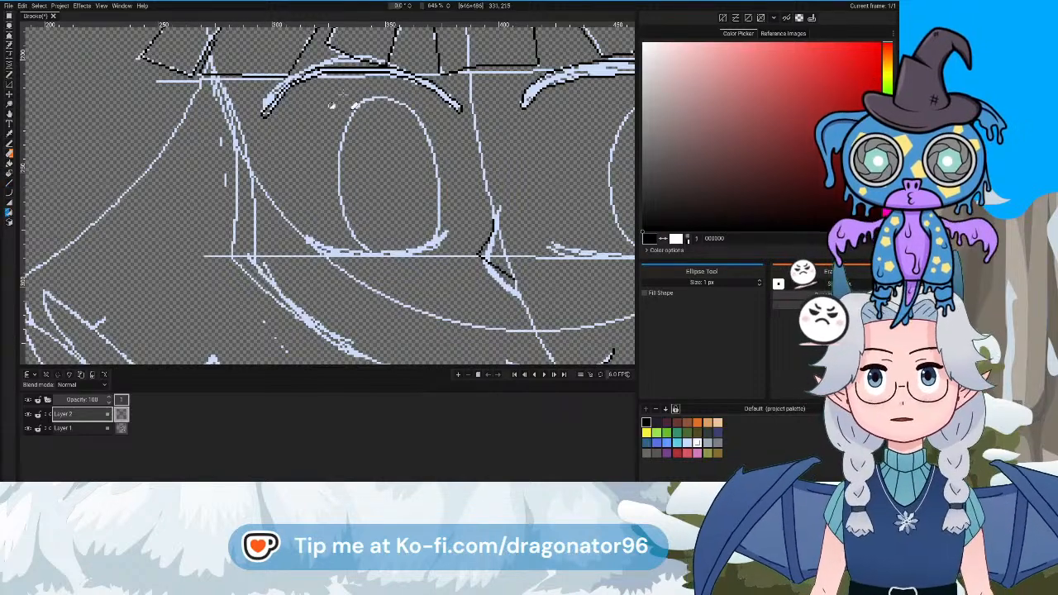
left_click_drag(341, 95, 449, 250)
left_click_drag(628, 138, 389, 150)
left_click_drag(376, 102, 502, 265)
left_click_drag(252, 179, 435, 216)
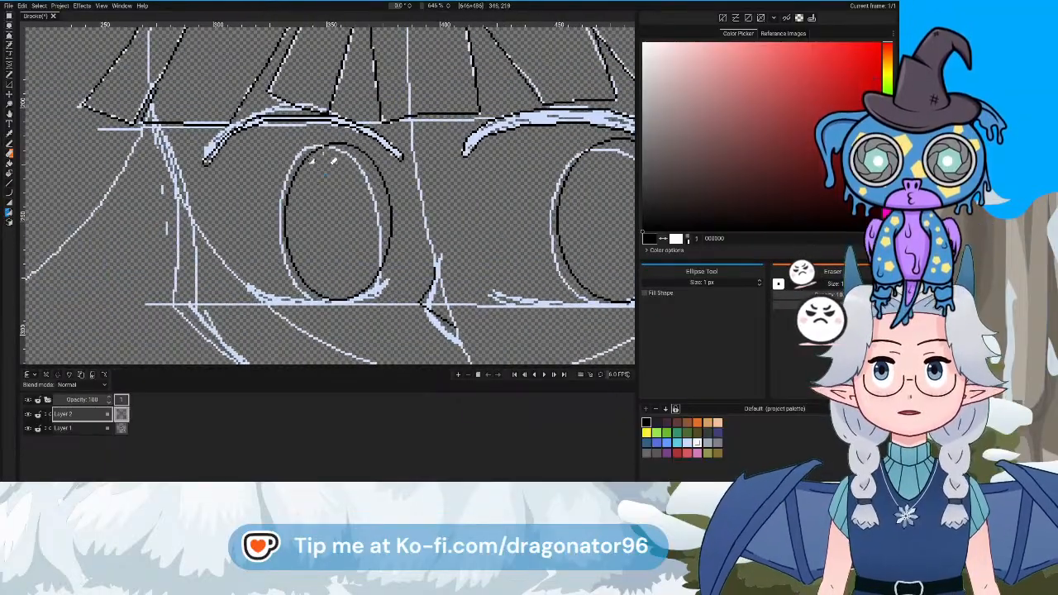
Add a smaller upright highlight ellipse inside the upper right part of each iris
left_click_drag(332, 146, 390, 252)
left_click_drag(453, 224, 295, 205)
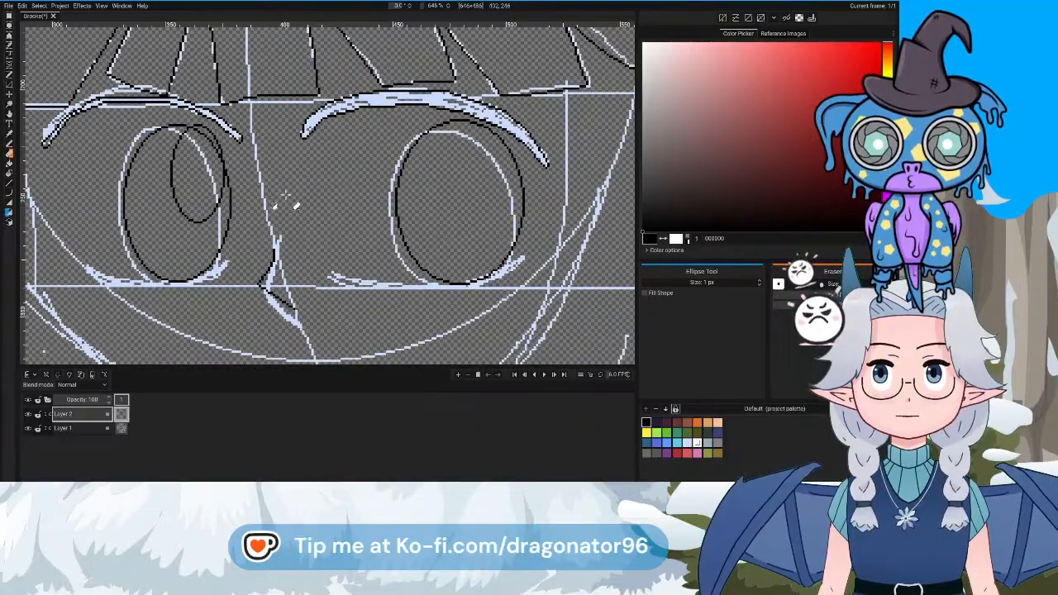
left_click_drag(449, 123, 533, 242)
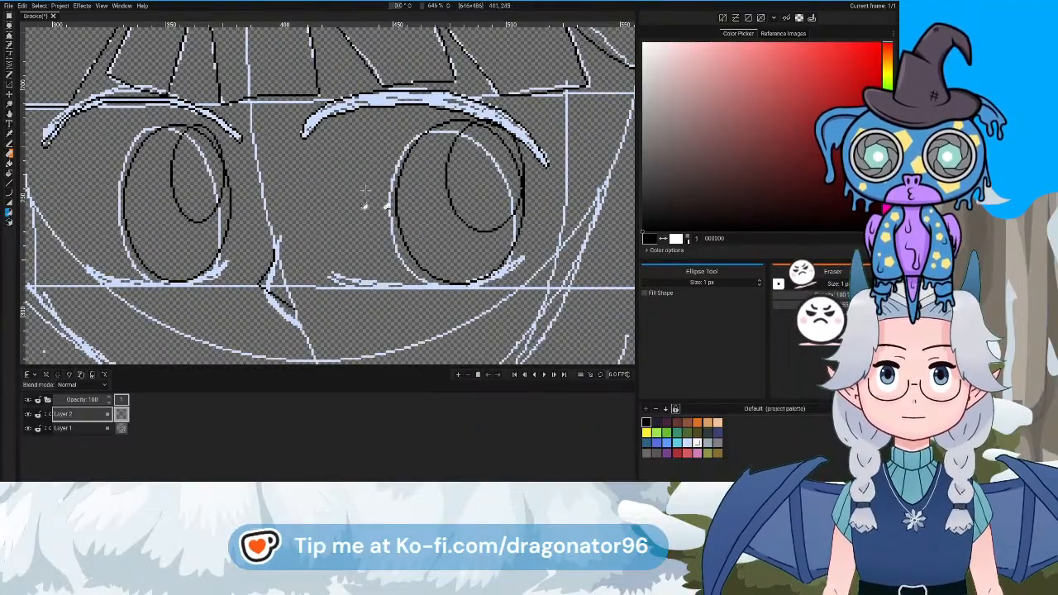
Erase the upper right stretch of each iris outline outside the highlight ellipse, so the highlight forms the iris edge
scroll(488, 221, "up", 4)
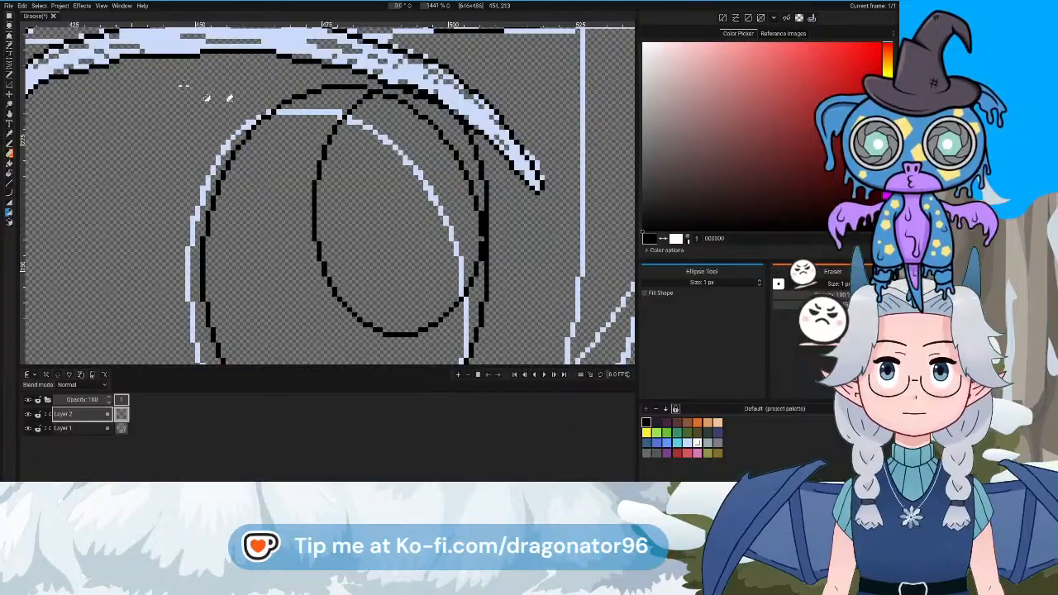
left_click(9, 146)
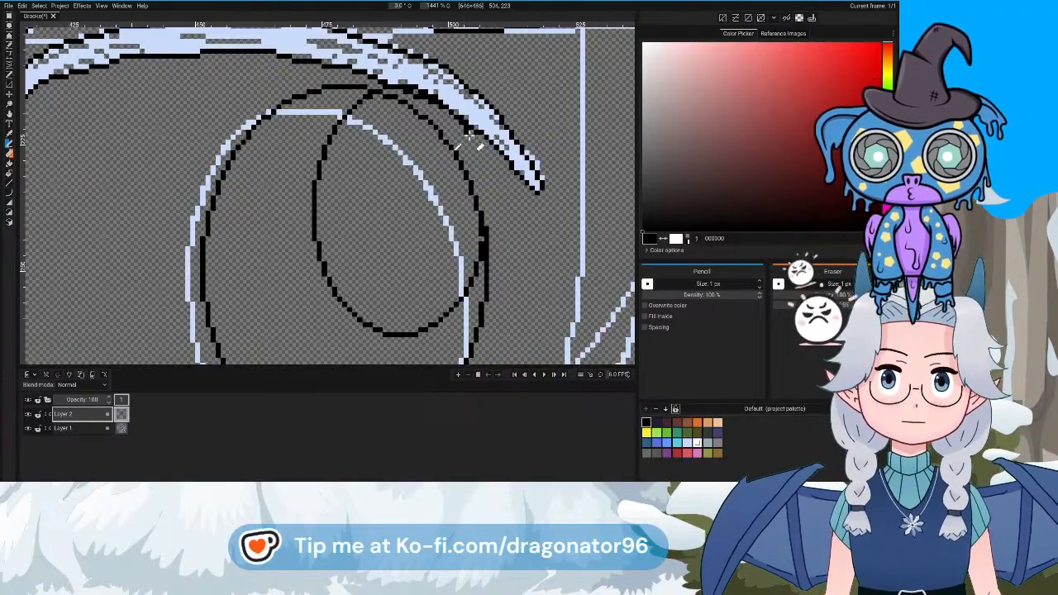
scroll(471, 172, "up", 3)
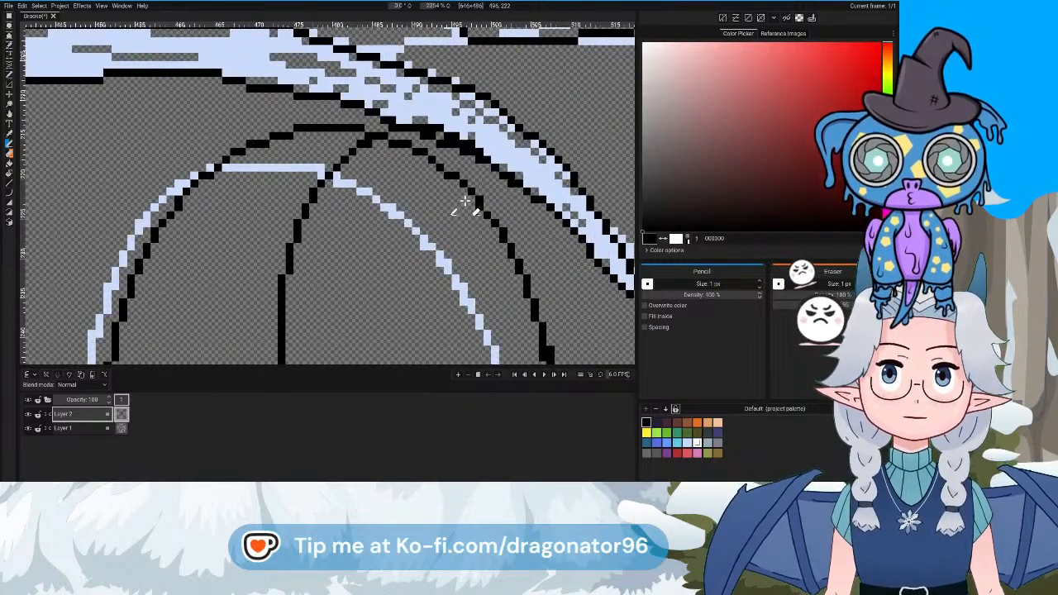
scroll(465, 201, "down", 3)
scroll(450, 199, "up", 3)
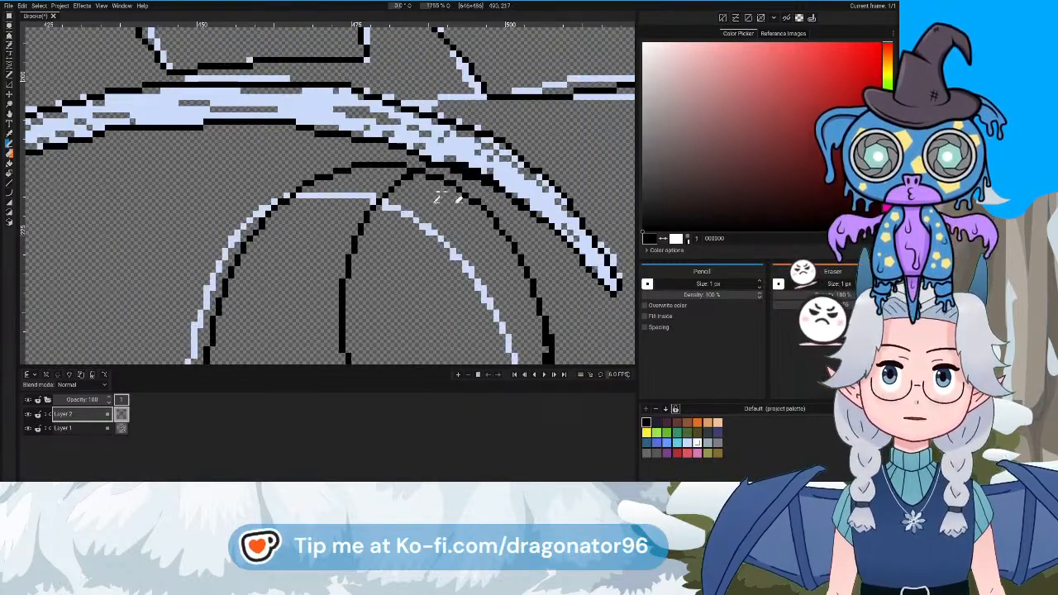
scroll(438, 198, "down", 5)
scroll(337, 244, "up", 2)
scroll(419, 176, "up", 5)
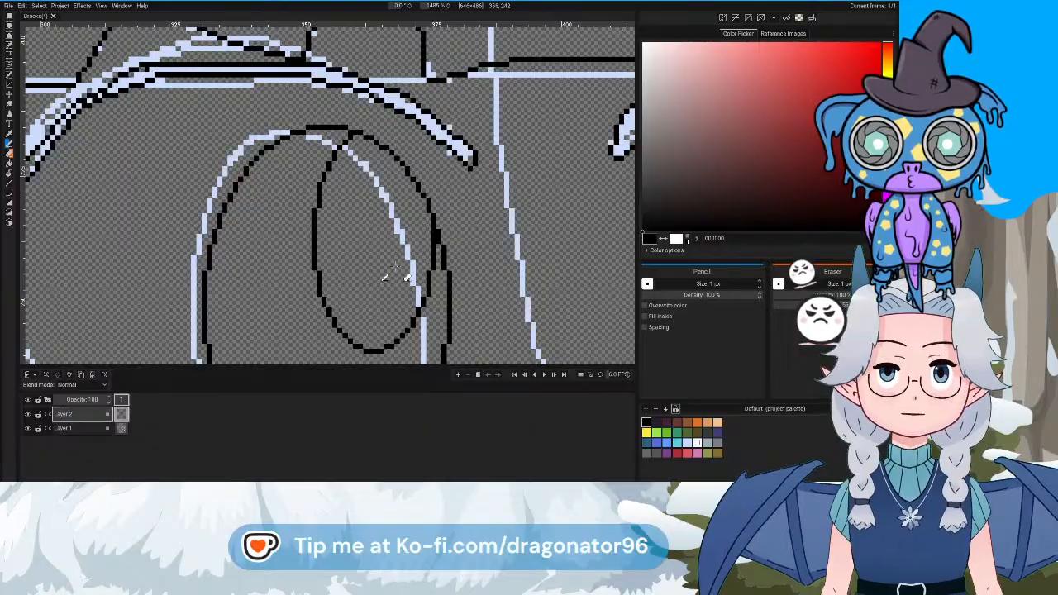
scroll(385, 278, "down", 4)
scroll(357, 230, "up", 3)
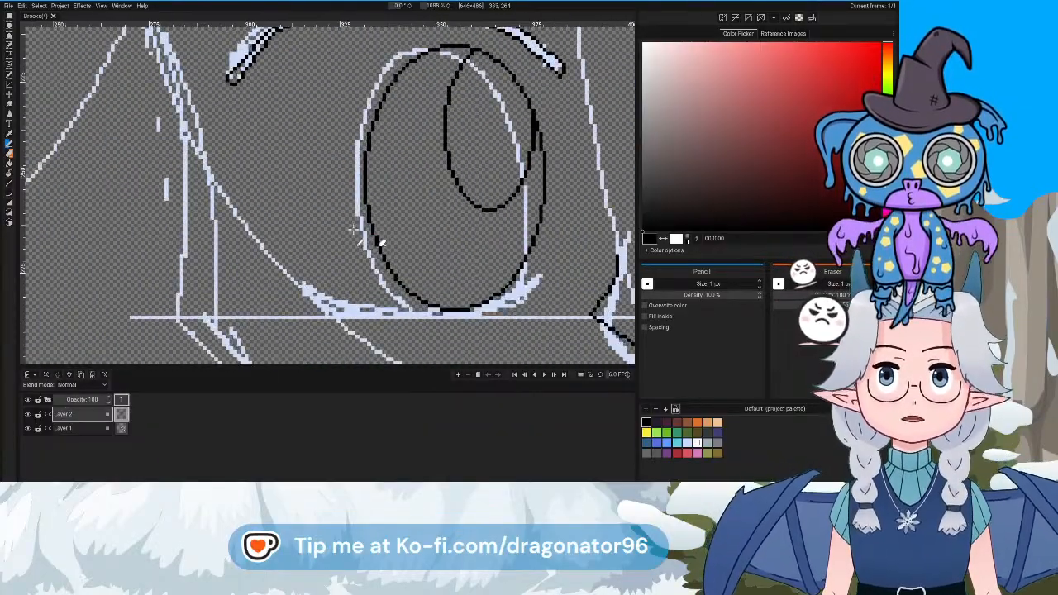
Draw a black pupil ellipse in the lower half of each iris, overlapping the highlight
left_click(9, 211)
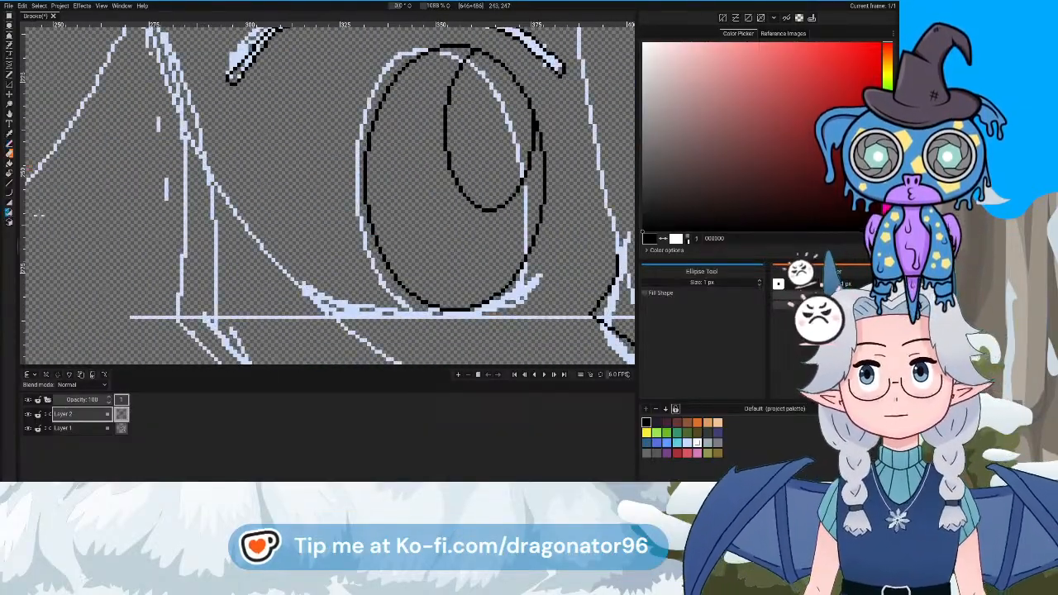
left_click_drag(405, 145, 208, 243)
scroll(506, 278, "down", 5)
left_click_drag(435, 151, 509, 246)
left_click_drag(167, 216, 338, 227)
Erase the parts of both pupil outlines that fall inside the highlight ellipses
scroll(338, 227, "up", 4)
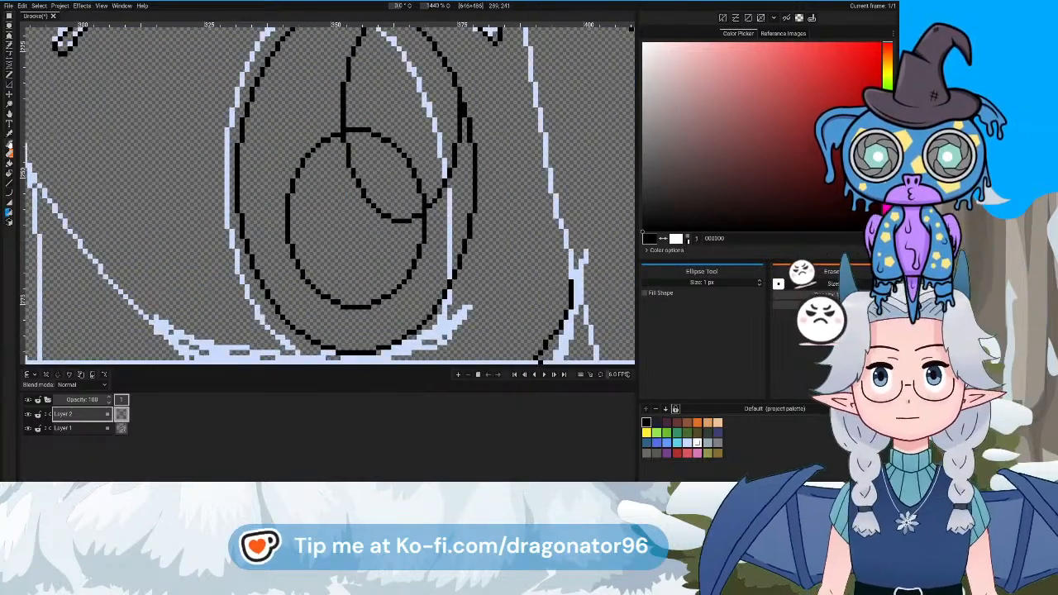
left_click(7, 135)
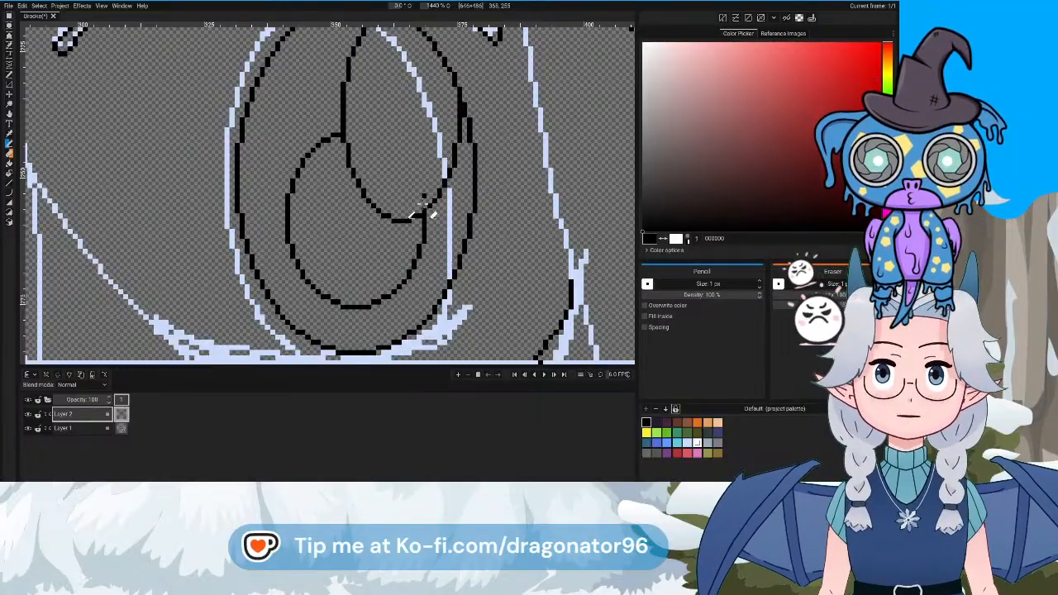
scroll(426, 198, "down", 3)
scroll(417, 188, "up", 2)
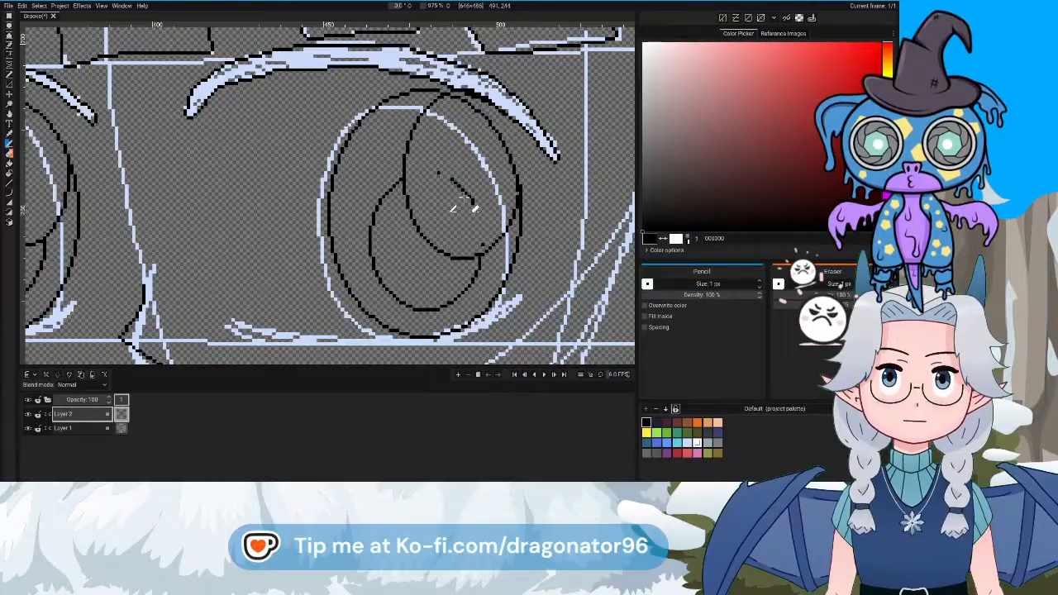
Ink the left side of the face with 1 px Line tool segments from the fringe down the cheek and along the jaw
scroll(433, 174, "down", 5)
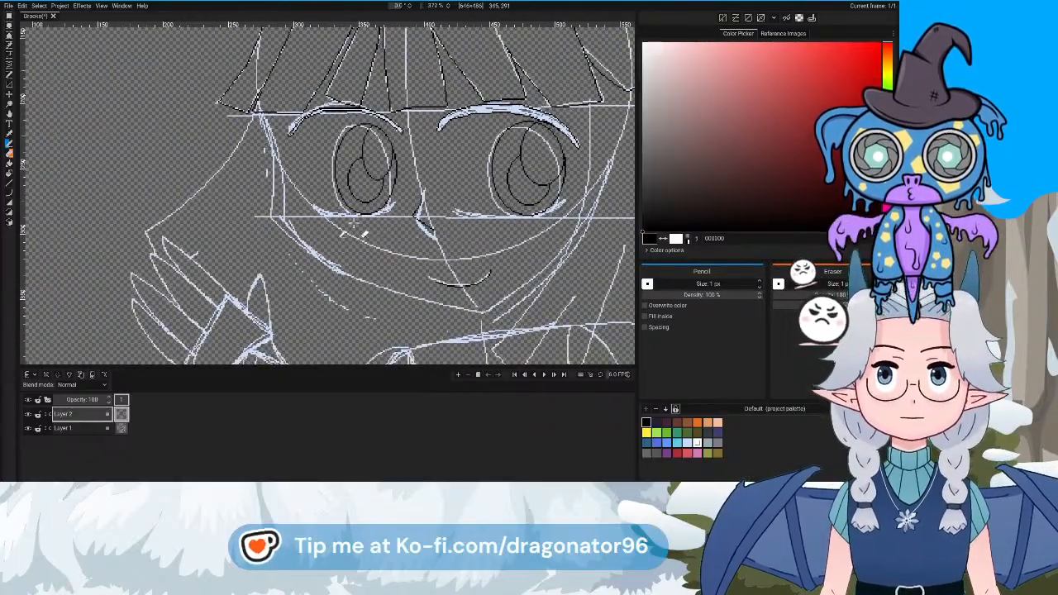
scroll(201, 183, "up", 3)
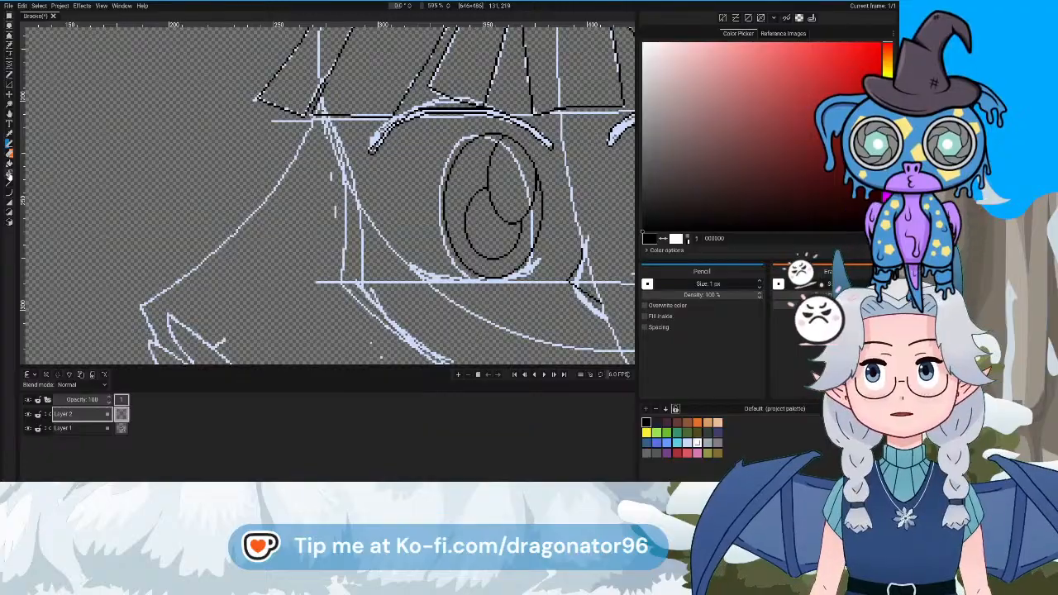
left_click(10, 184)
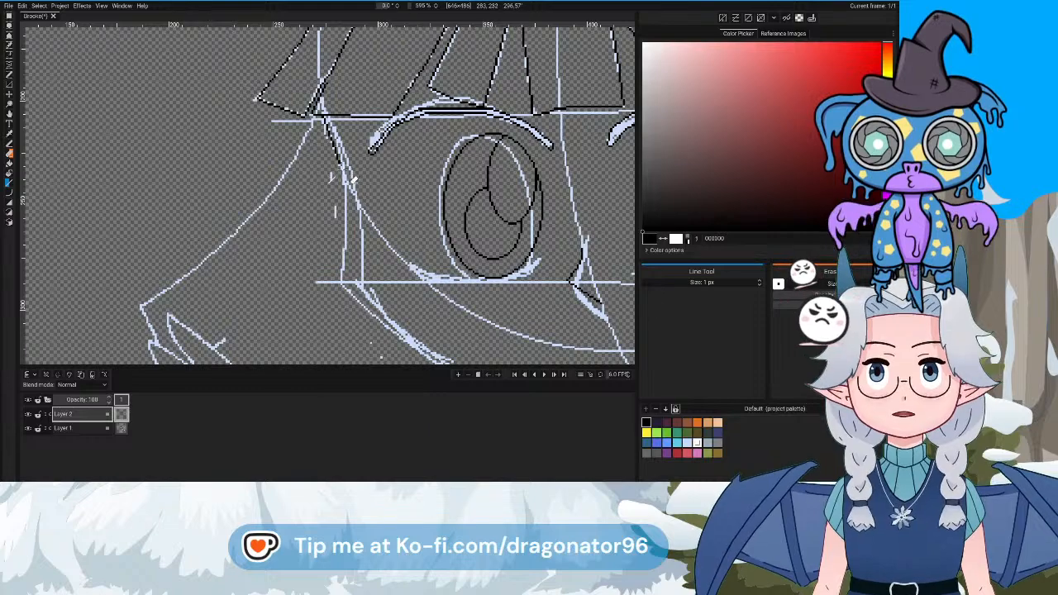
scroll(358, 228, "up", 2)
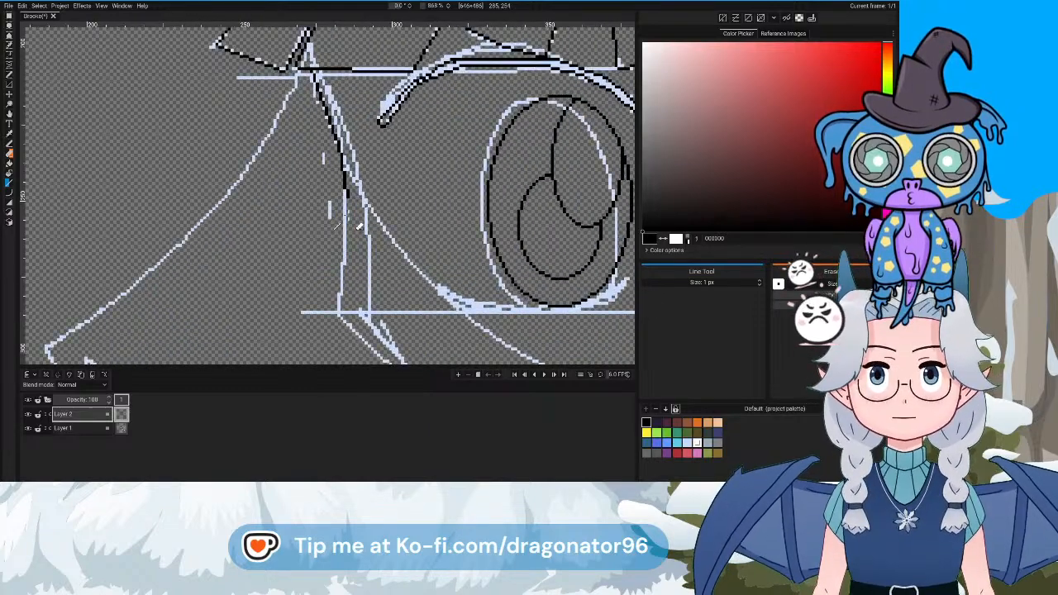
mouse_move(347, 157)
left_mouse_down()
mouse_move(347, 278)
mouse_move(342, 253)
left_mouse_up()
scroll(403, 238, "down", 2)
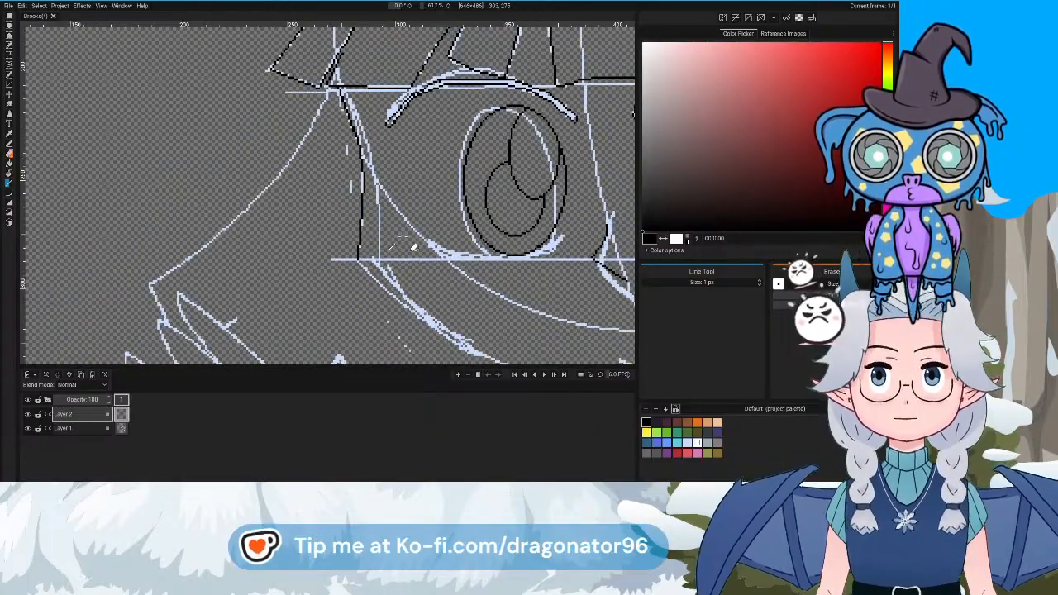
mouse_move(403, 238)
left_mouse_down()
mouse_move(207, 136)
mouse_move(193, 147)
mouse_move(224, 184)
mouse_move(317, 237)
mouse_move(201, 188)
mouse_move(395, 248)
left_mouse_up()
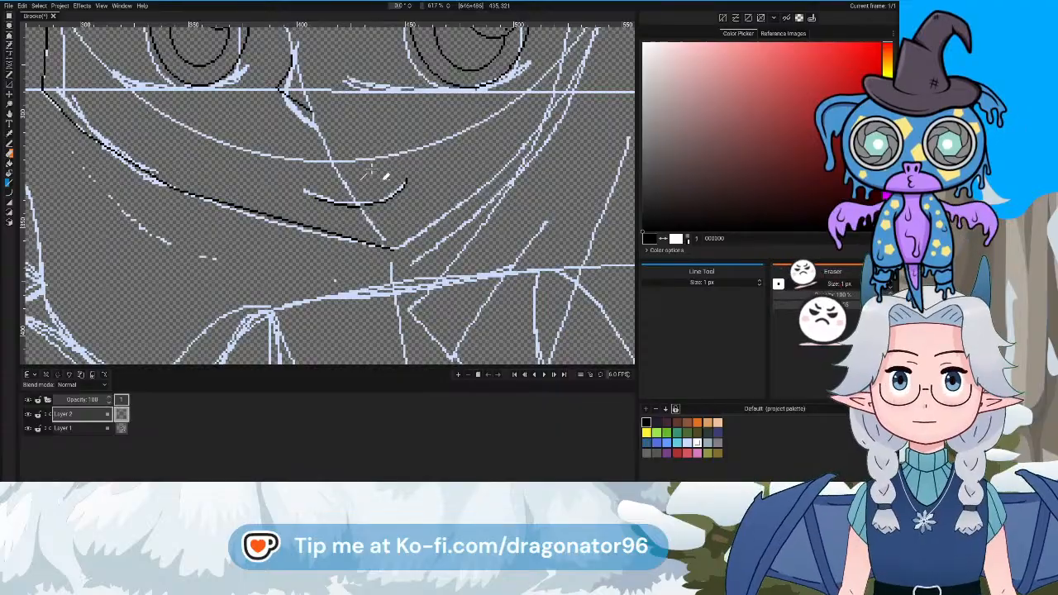
Undo the straight jaw-to-chin line and redraw it as a chained Curve tool line rounding the chin and rising to the right cheek
key("ctrl+z")
left_click(8, 191)
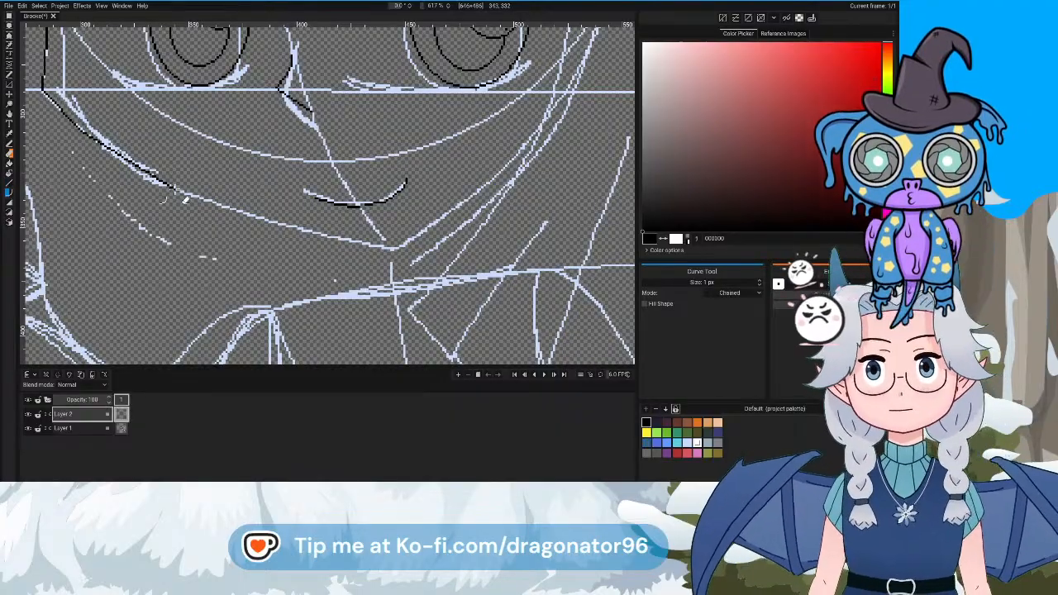
left_click(178, 192)
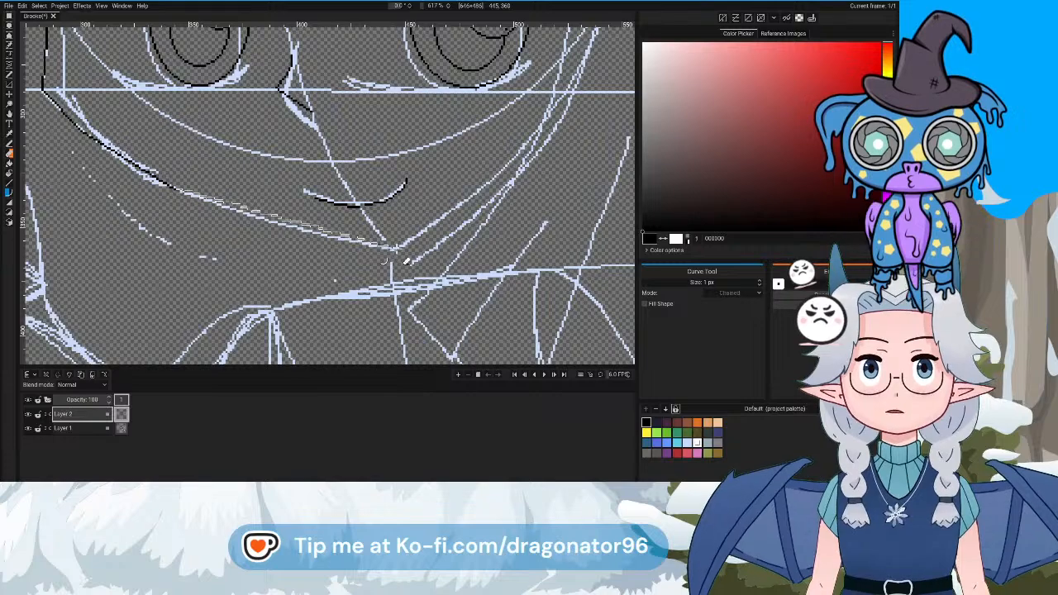
left_click_drag(395, 250, 509, 263)
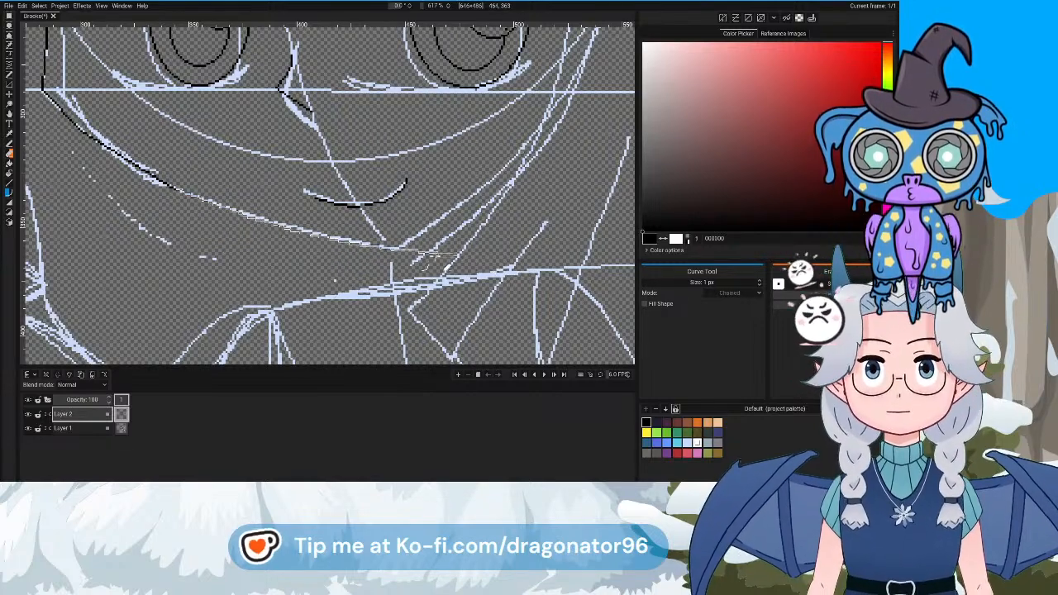
double_click(540, 128)
left_click_drag(387, 209, 329, 242)
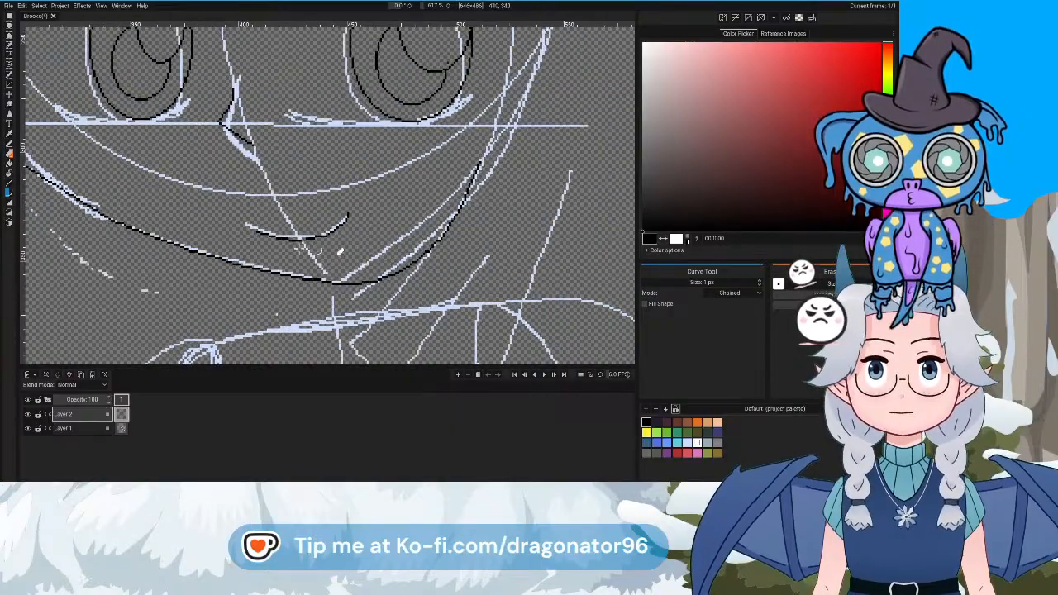
scroll(387, 185, "up", 1)
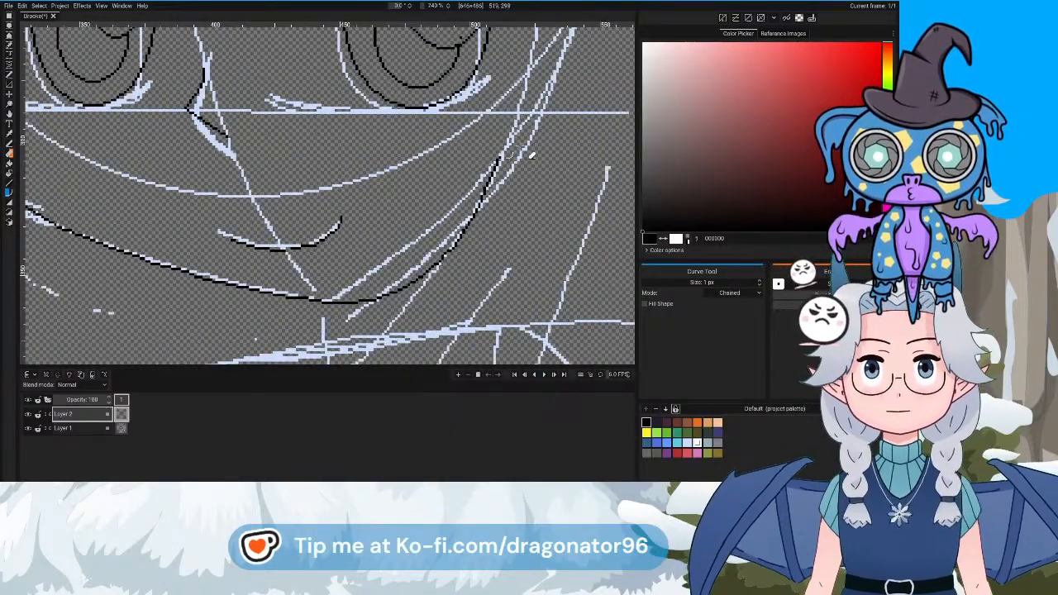
left_click(499, 156)
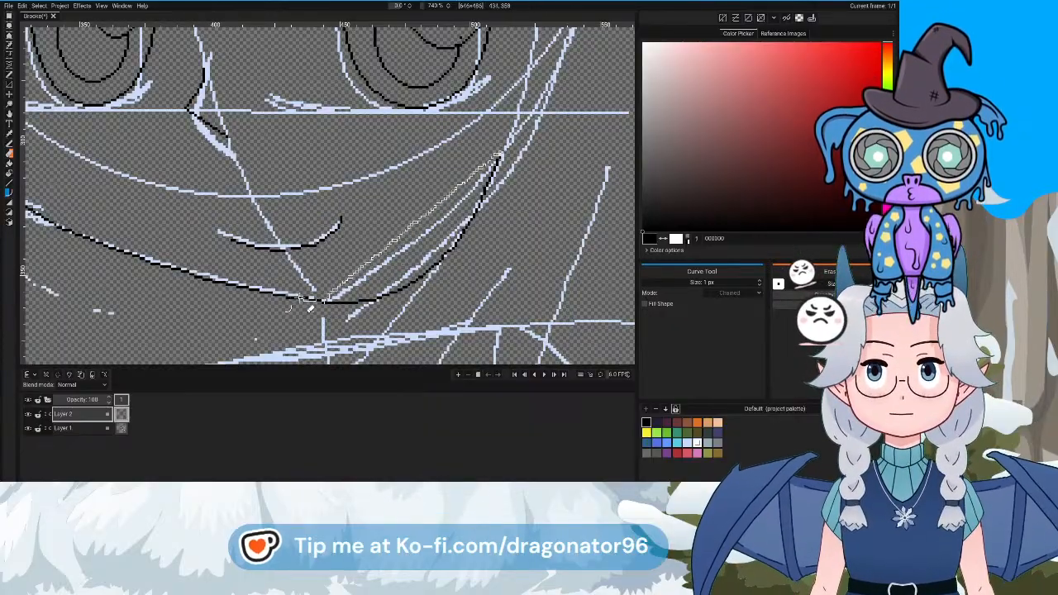
double_click(323, 303)
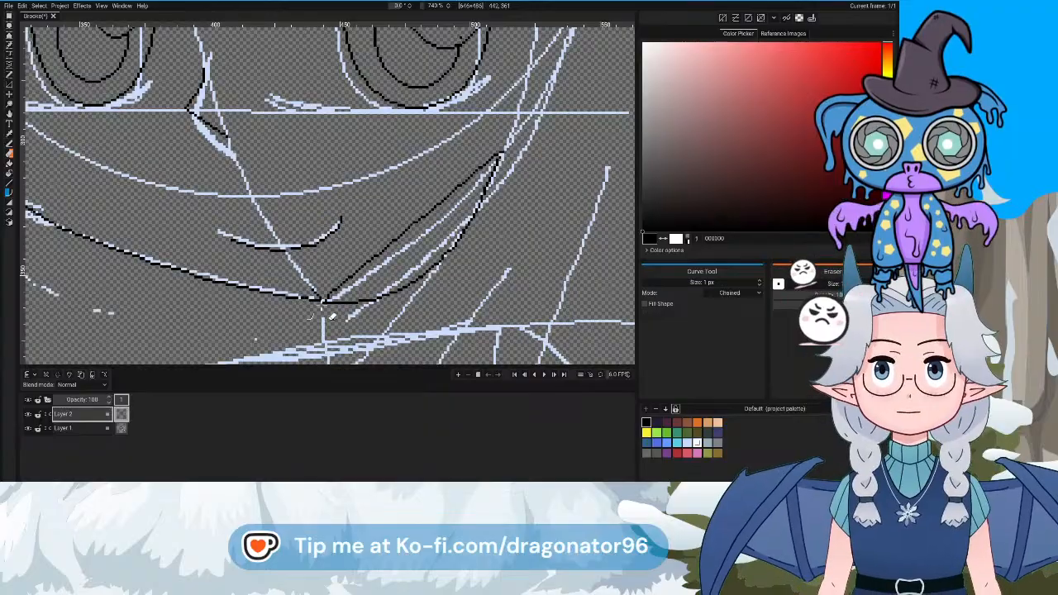
key("ctrl+z")
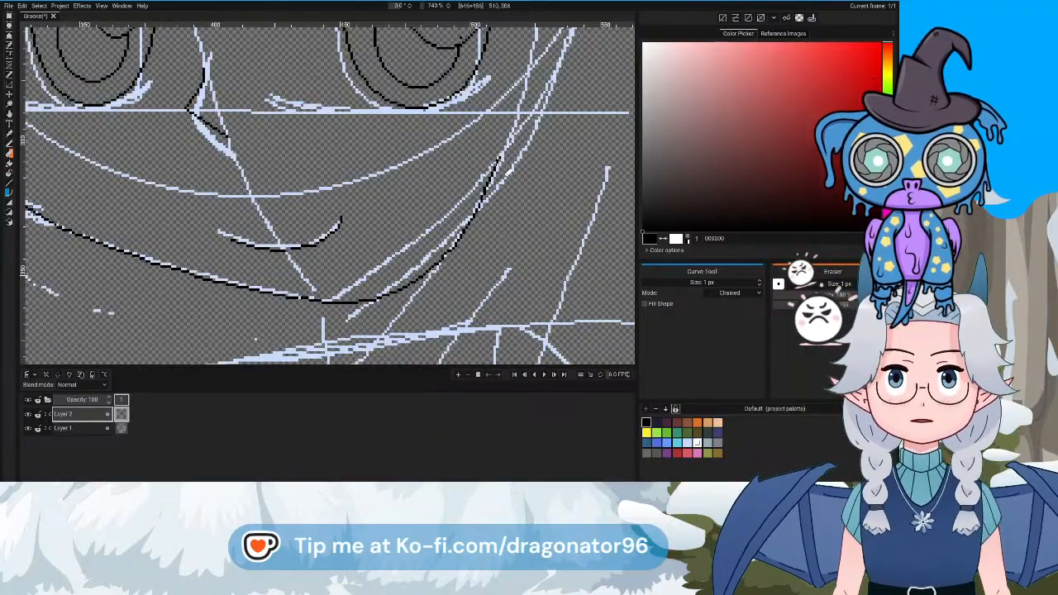
left_click(499, 157)
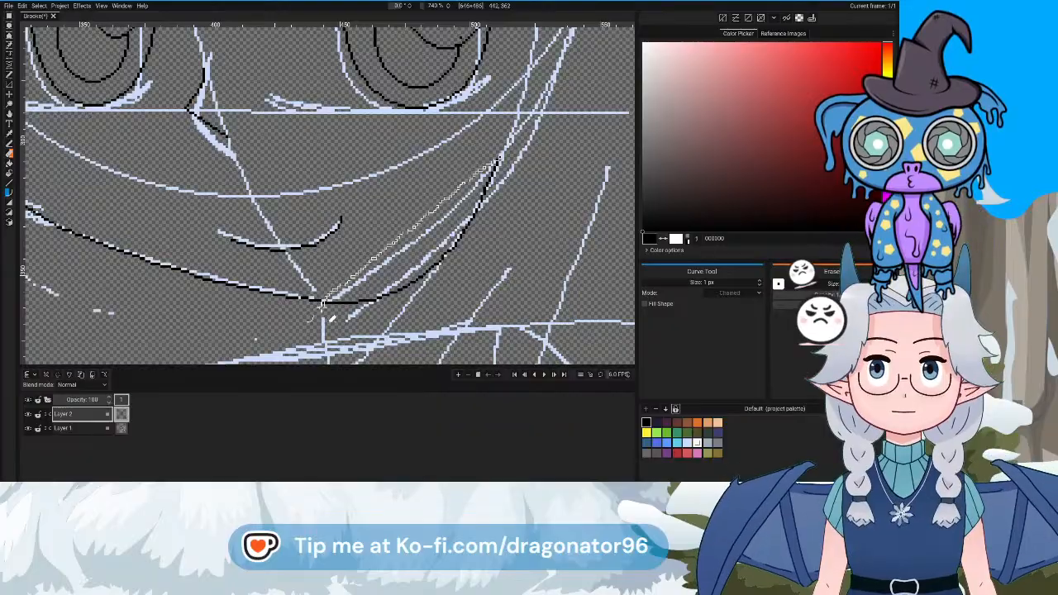
double_click(323, 304)
key("ctrl+z")
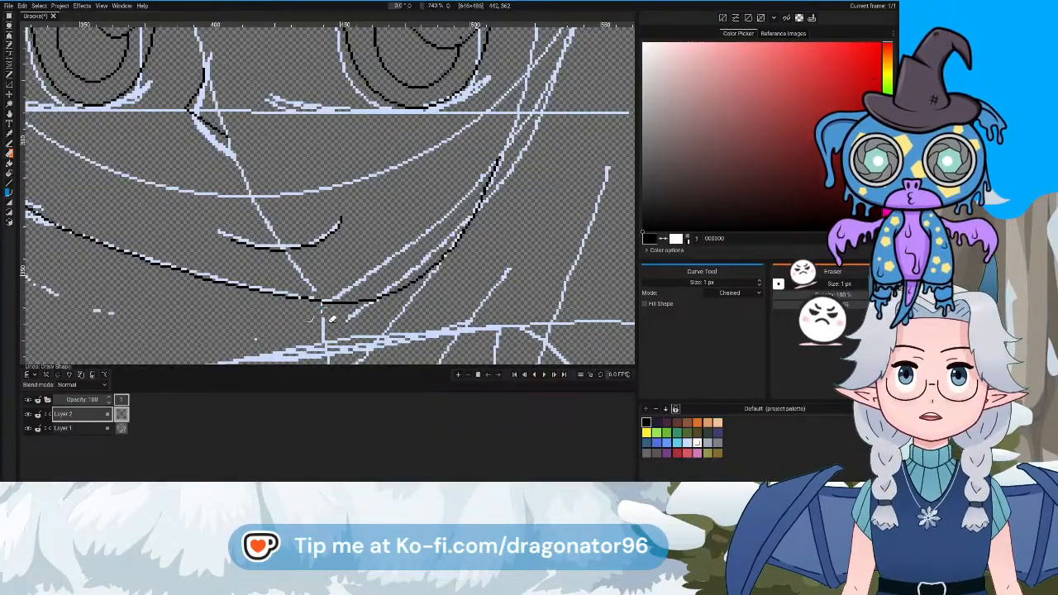
left_click(499, 157)
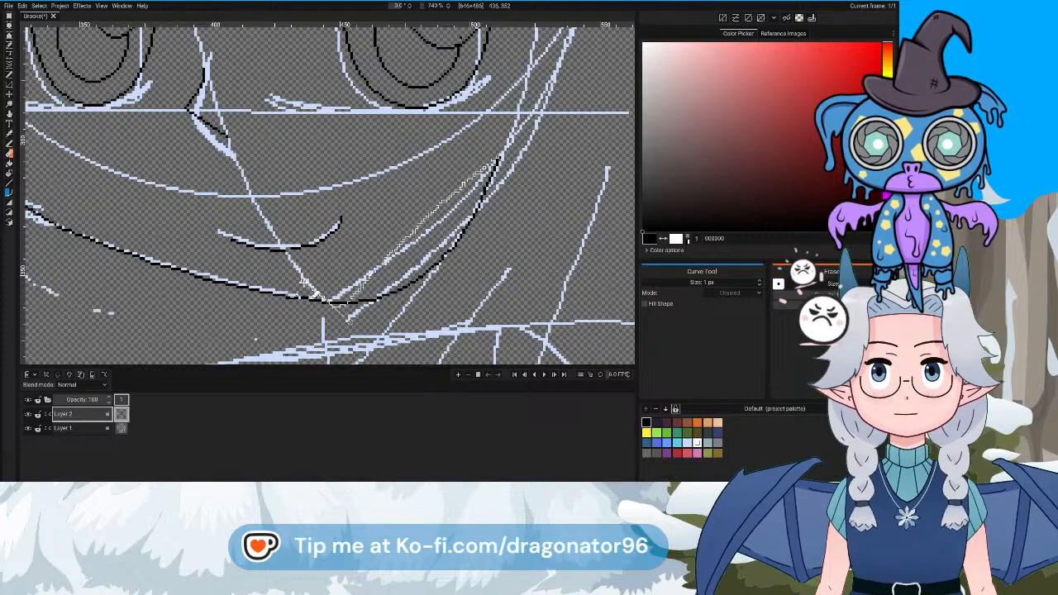
left_click_drag(225, 324, 135, 409)
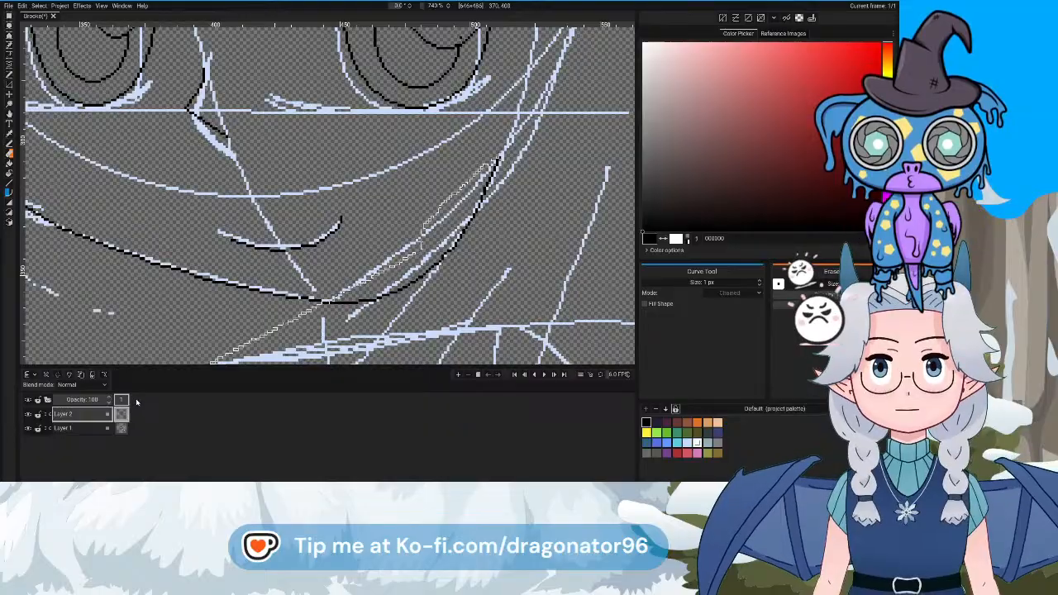
double_click(325, 266)
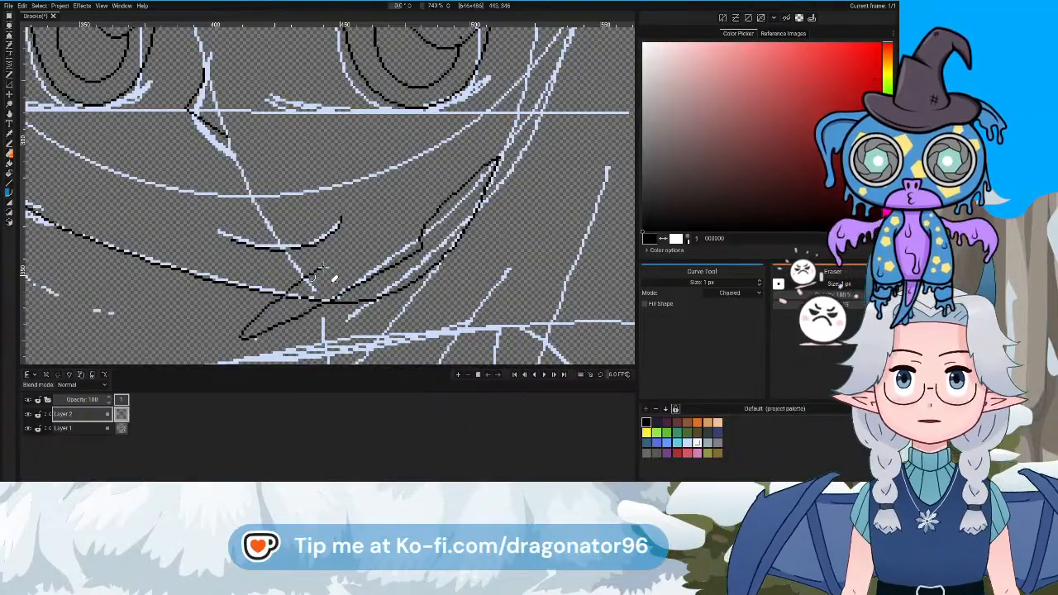
key("ctrl+z")
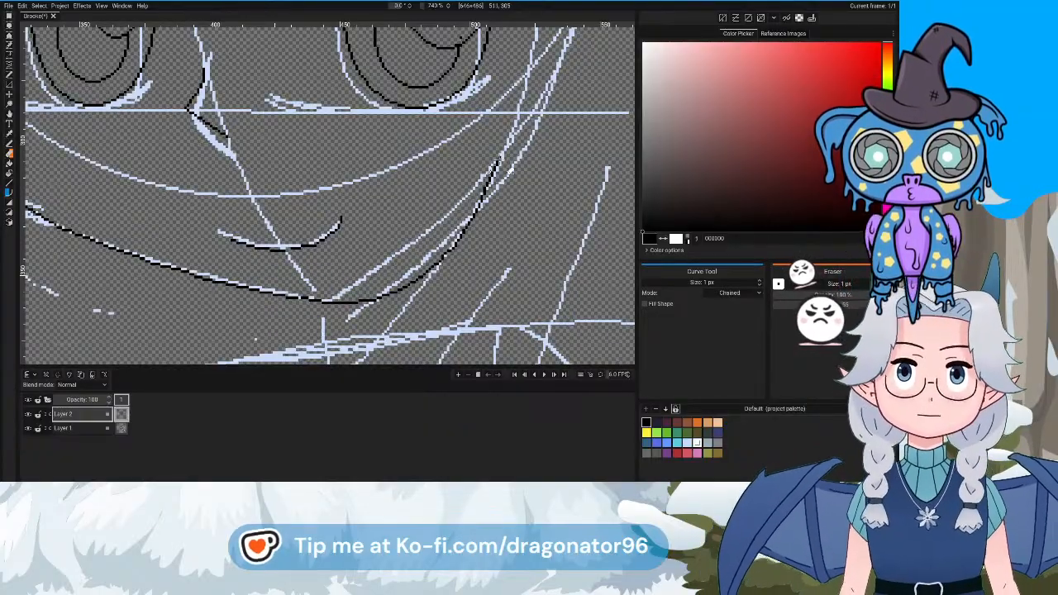
left_click(499, 158)
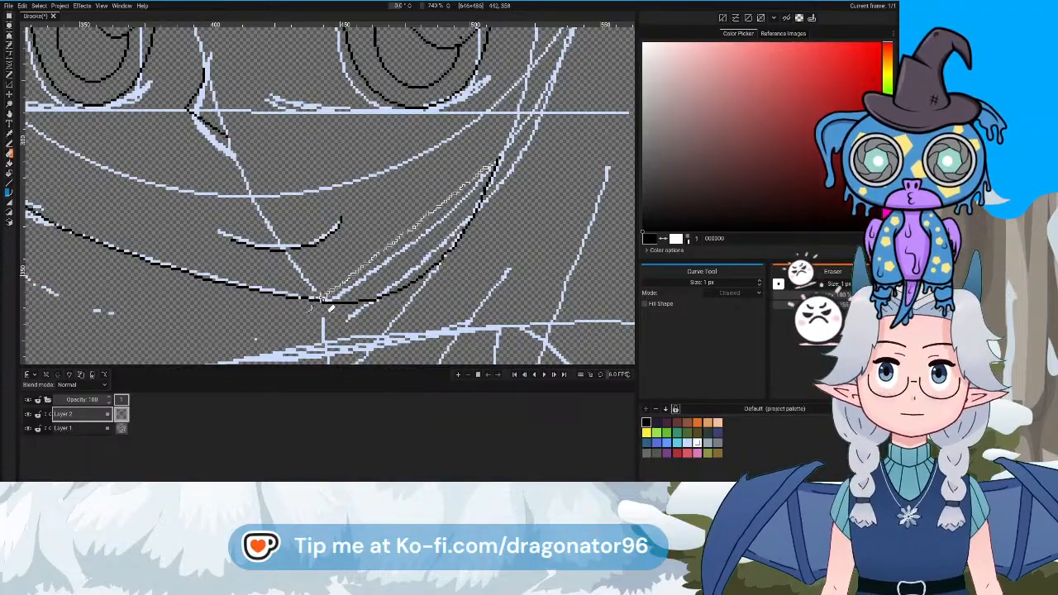
left_click(327, 298)
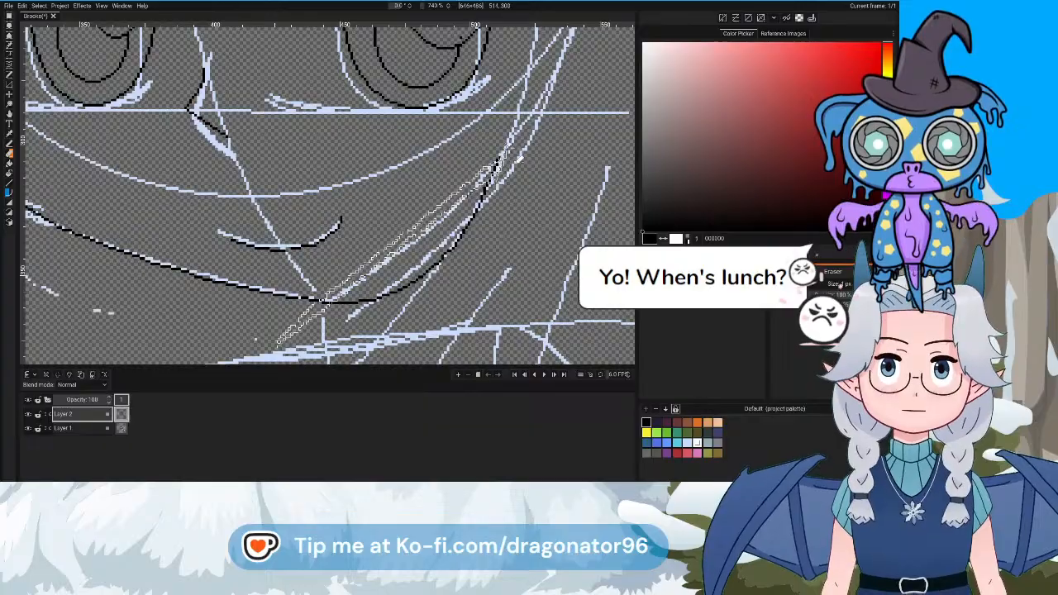
double_click(559, 114)
key("ctrl+z")
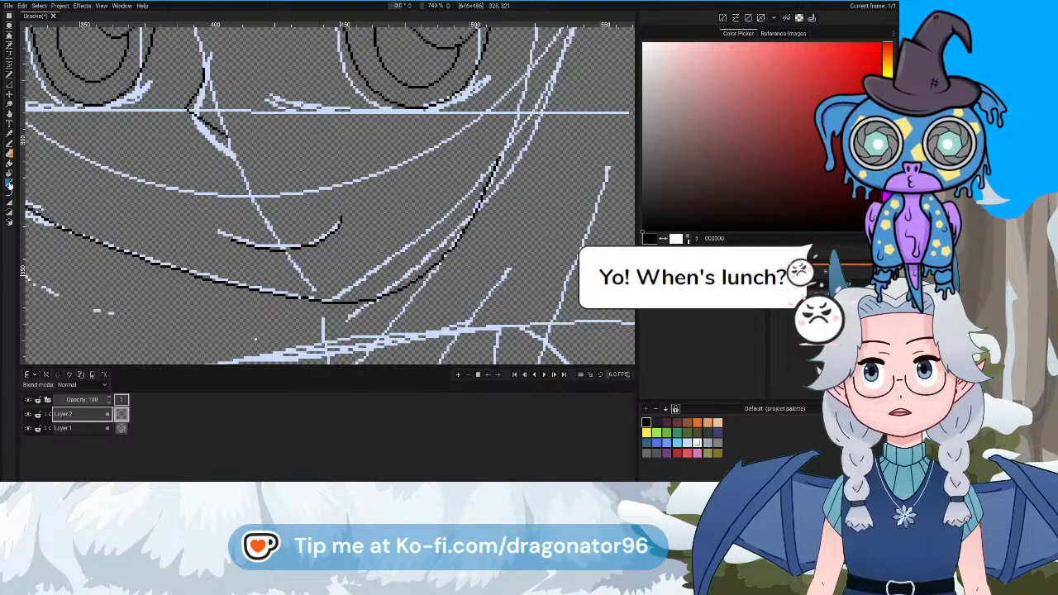
Draw a straight 1 px Line tool segment from the right cheek to the chin and erase the old rounded jaw curve outside it
scroll(462, 221, "up", 2)
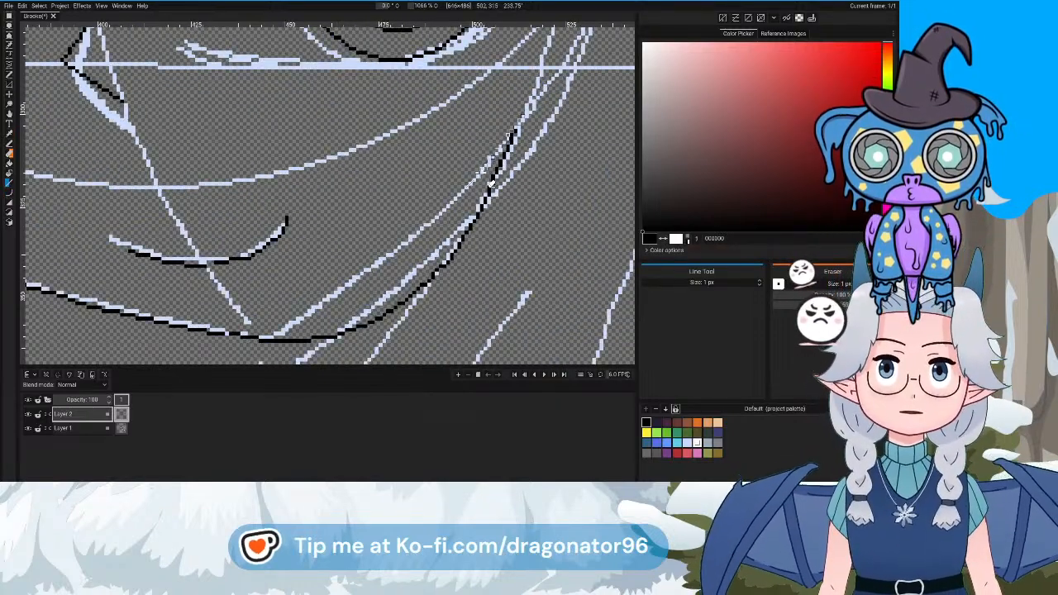
mouse_move(493, 168)
left_mouse_down()
mouse_move(490, 183)
mouse_move(363, 277)
mouse_move(374, 285)
mouse_move(321, 297)
mouse_move(279, 334)
left_mouse_up()
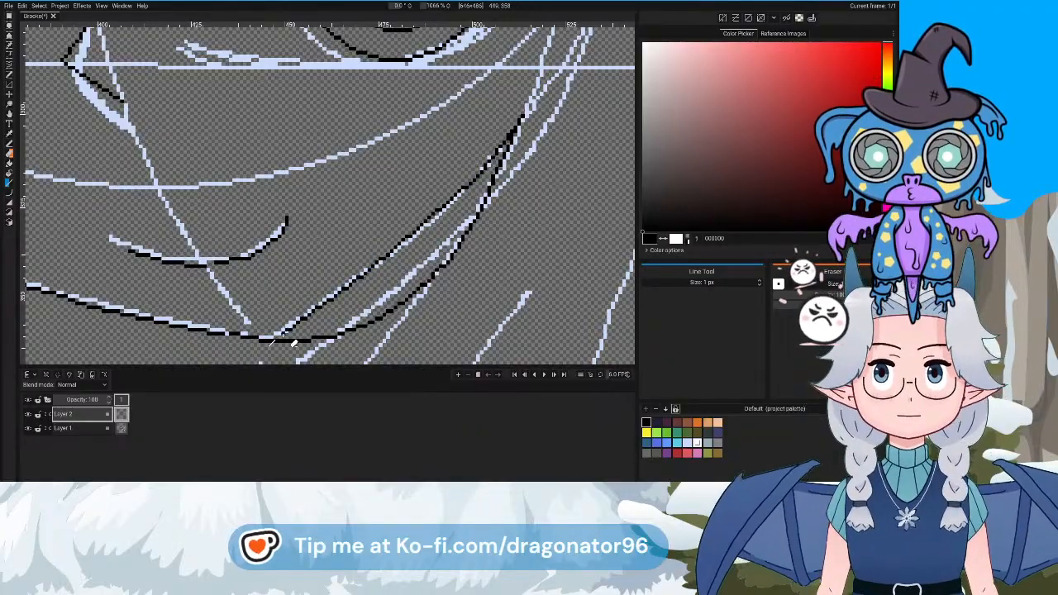
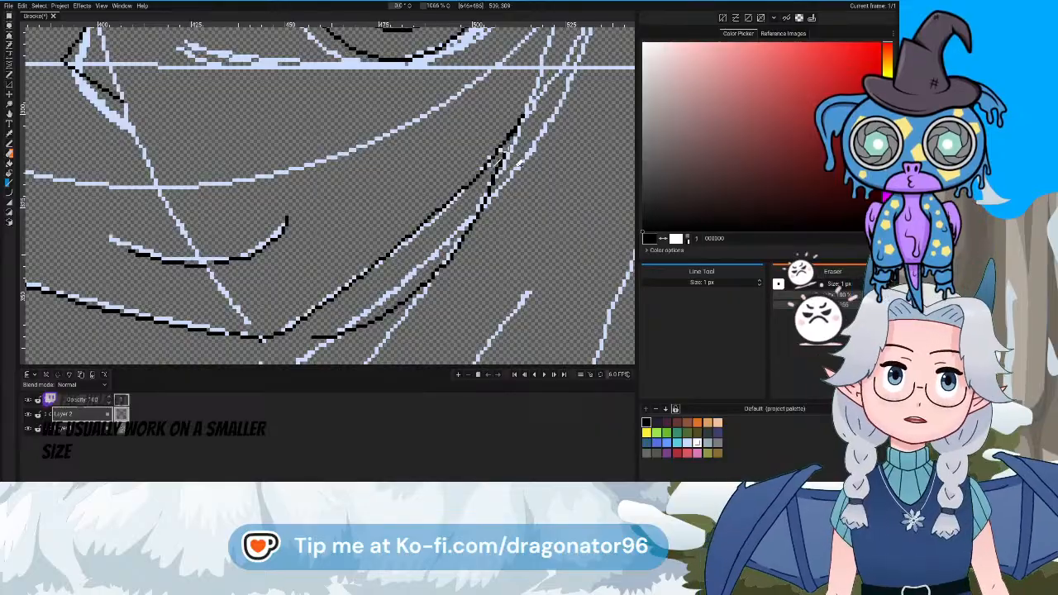
left_click_drag(524, 179, 481, 224)
scroll(470, 219, "up", 4)
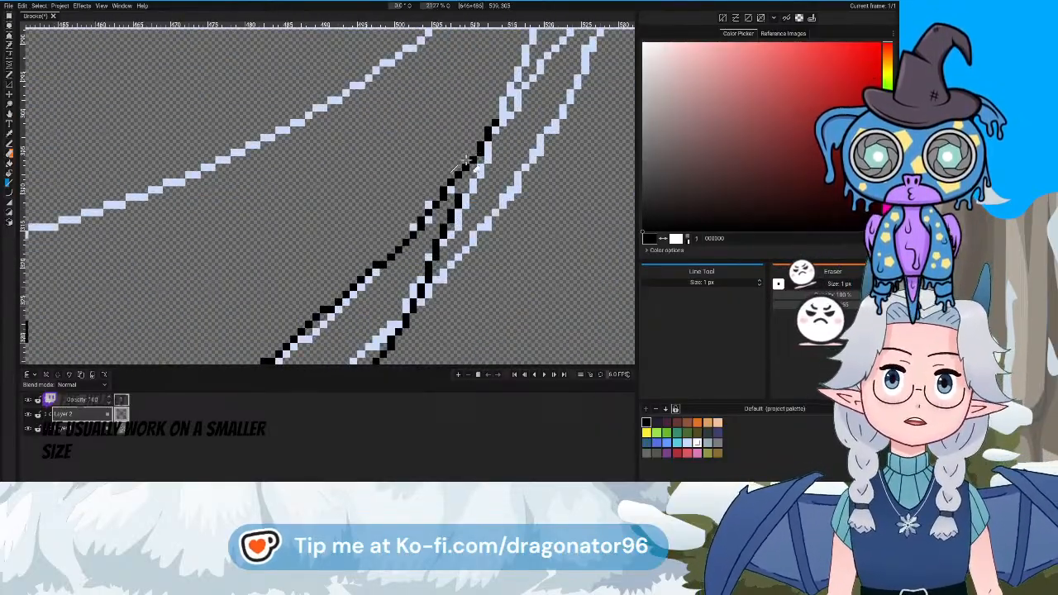
scroll(468, 165, "down", 5)
scroll(468, 177, "down", 4)
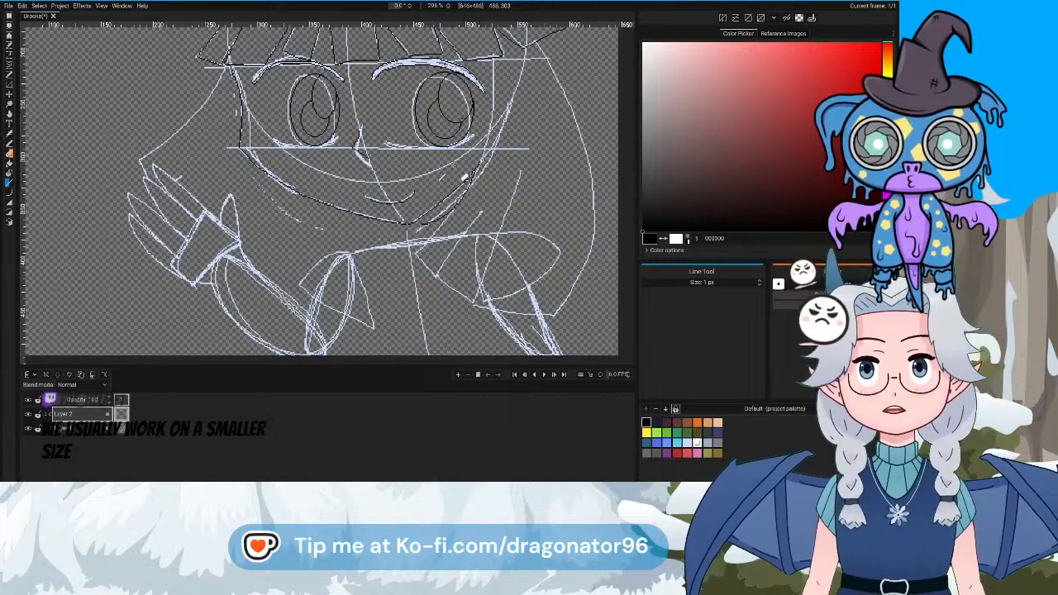
scroll(478, 236, "down", 2)
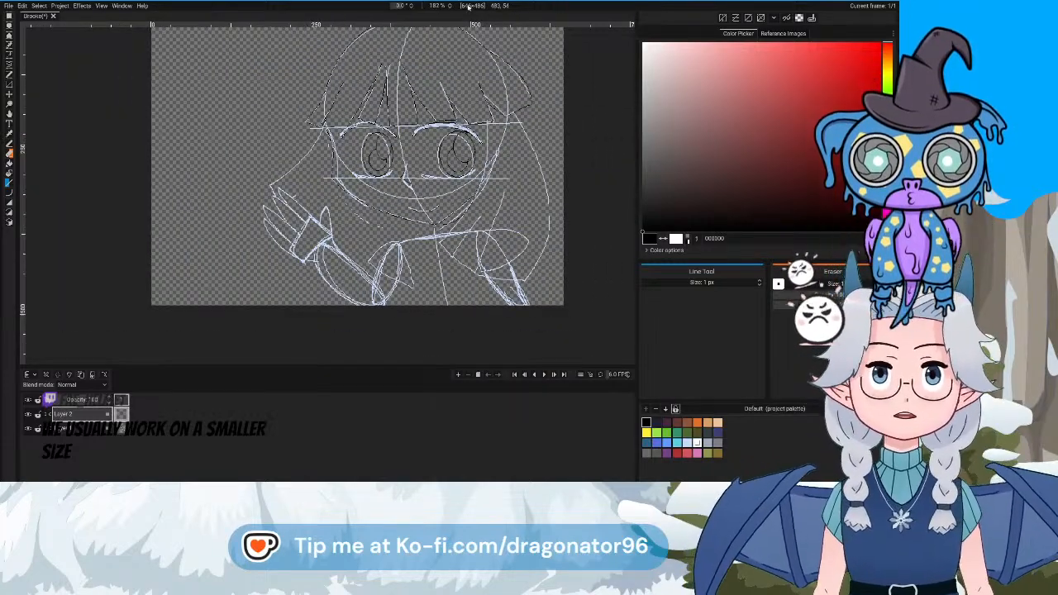
scroll(450, 247, "up", 5)
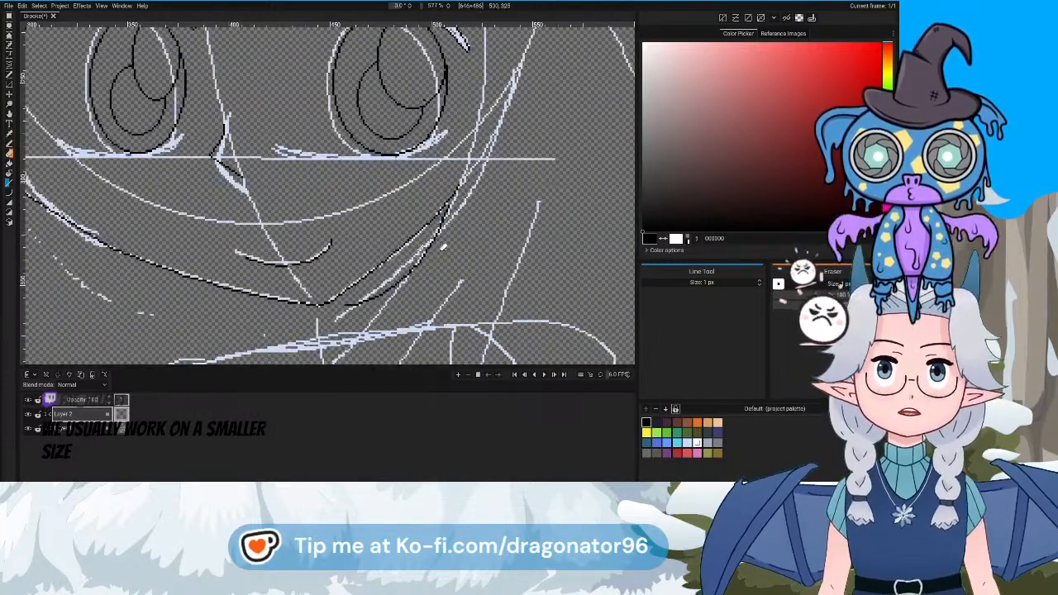
scroll(450, 247, "up", 3)
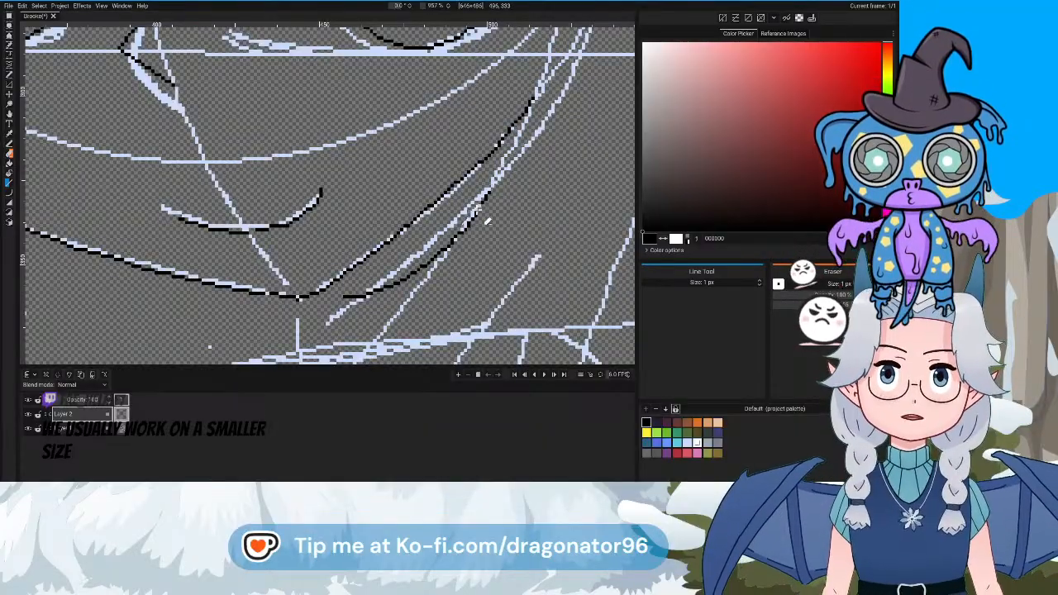
mouse_move(475, 216)
left_mouse_down()
mouse_move(435, 258)
mouse_move(431, 283)
left_mouse_up()
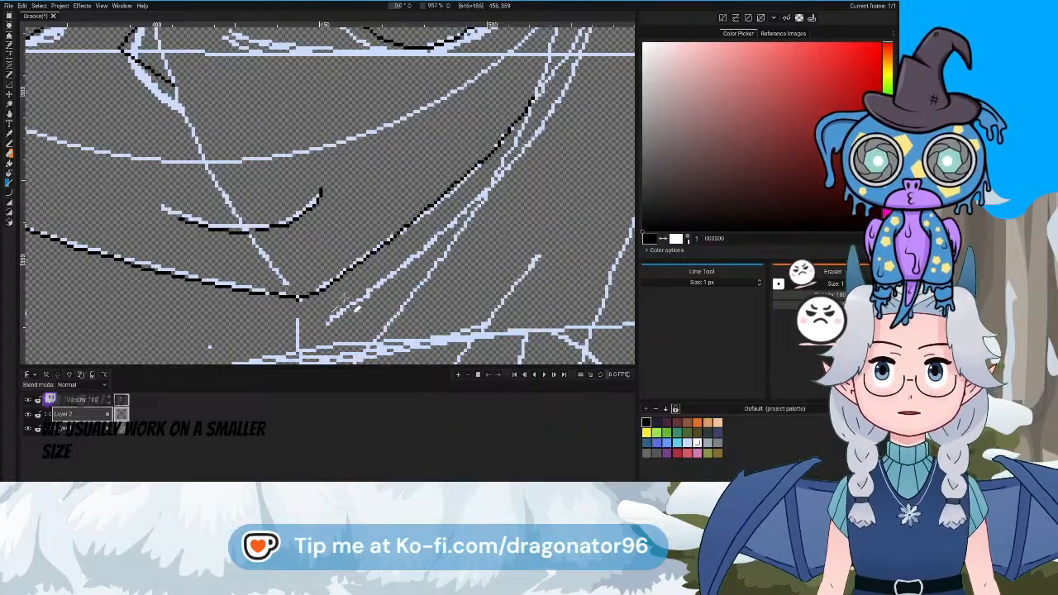
Ink the lower eyelid of the left eye with 1 px line segments following the sketched lid under the iris
scroll(329, 306, "down", 5)
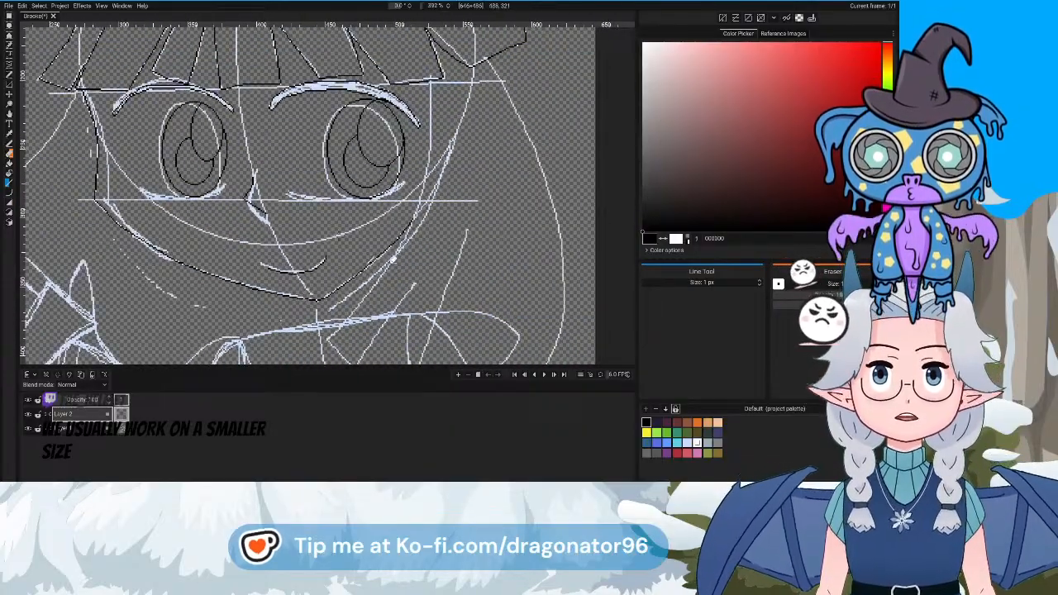
scroll(272, 236, "up", 5)
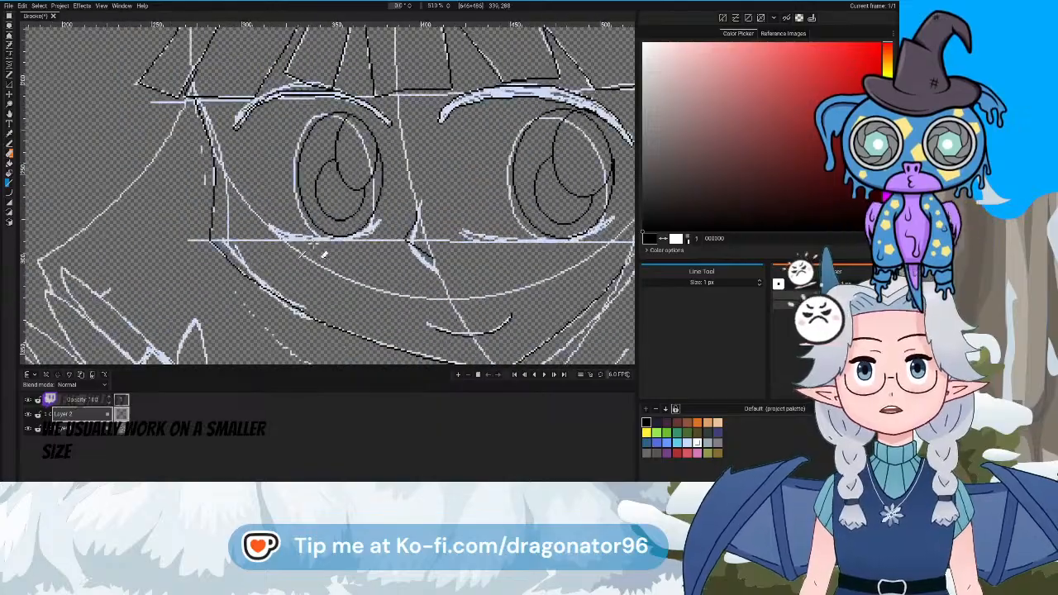
scroll(319, 252, "up", 1)
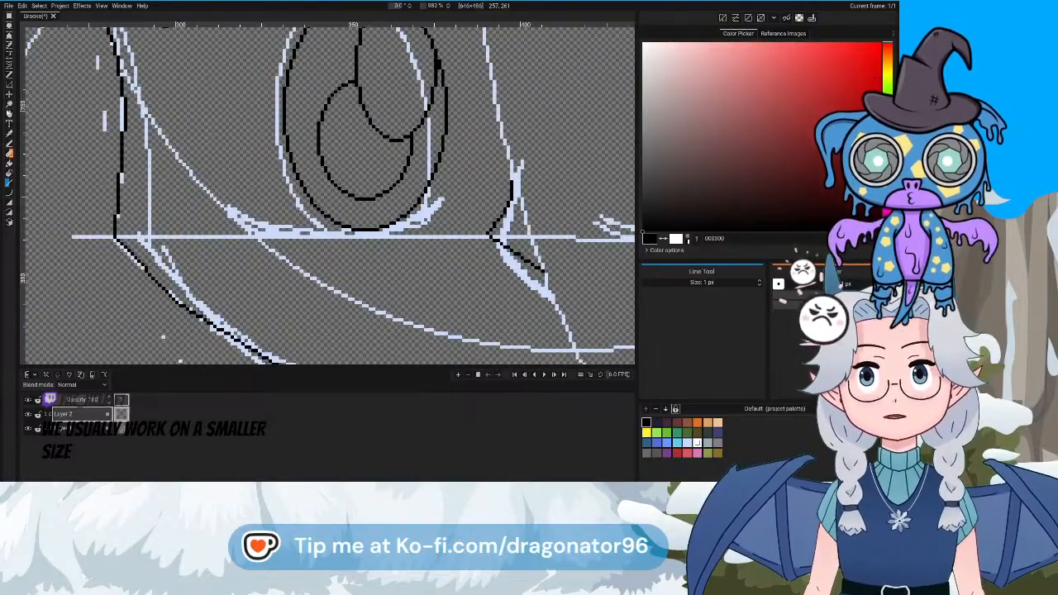
left_click_drag(345, 242, 369, 276)
scroll(372, 277, "up", 2)
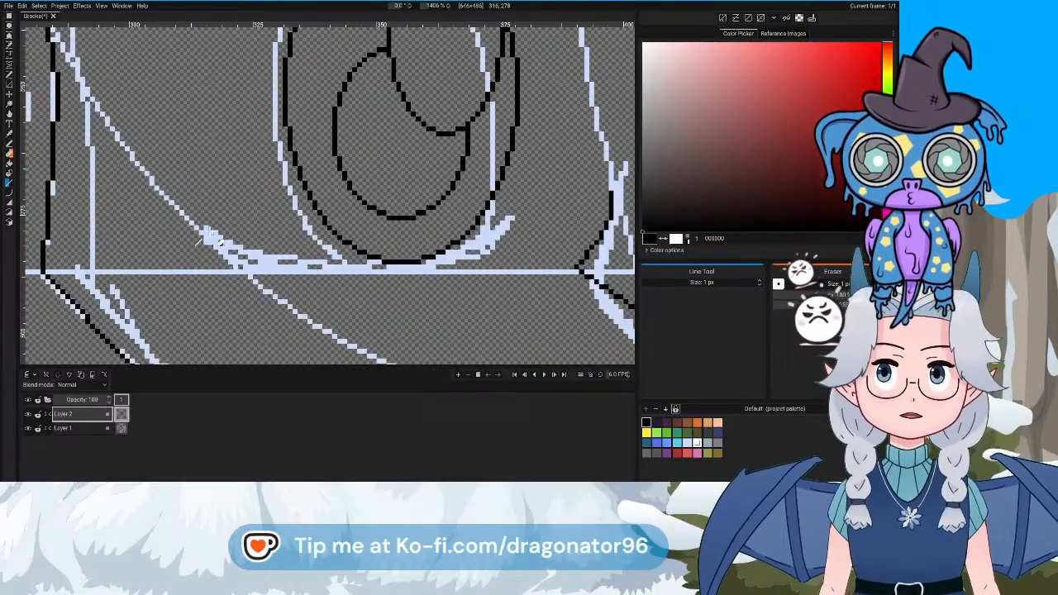
mouse_move(208, 238)
left_mouse_down()
mouse_move(258, 263)
mouse_move(350, 278)
mouse_move(460, 273)
mouse_move(444, 278)
mouse_move(514, 248)
mouse_move(500, 252)
mouse_move(518, 233)
left_mouse_up()
Ink the lower eyelid of the right eye with 1 px line segments from the outer corner under the iris to the inner corner
scroll(518, 233, "down", 3)
scroll(511, 239, "right", 5)
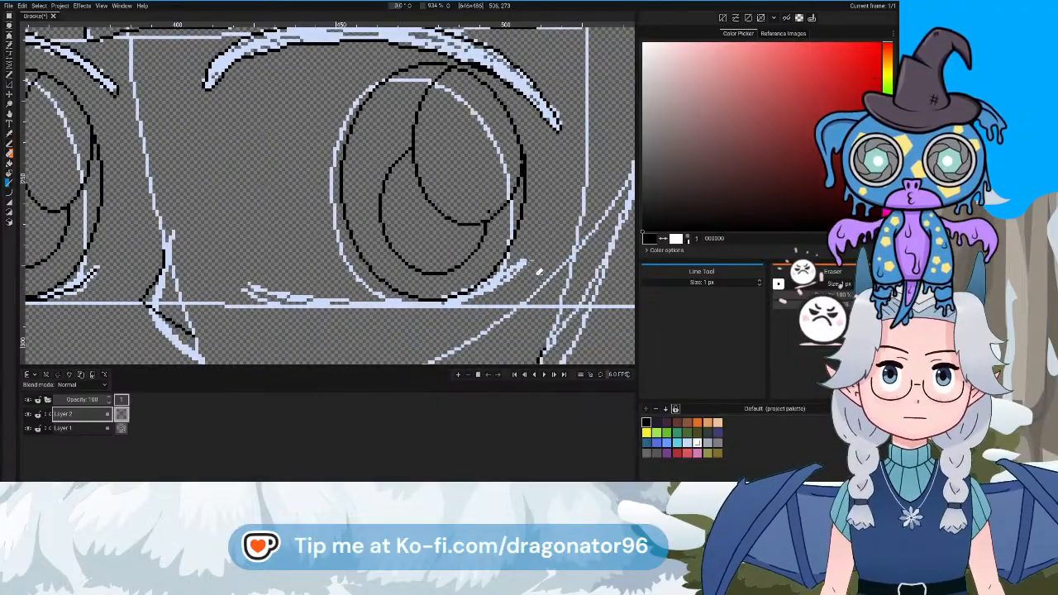
left_click_drag(518, 285, 430, 314)
scroll(431, 316, "up", 2)
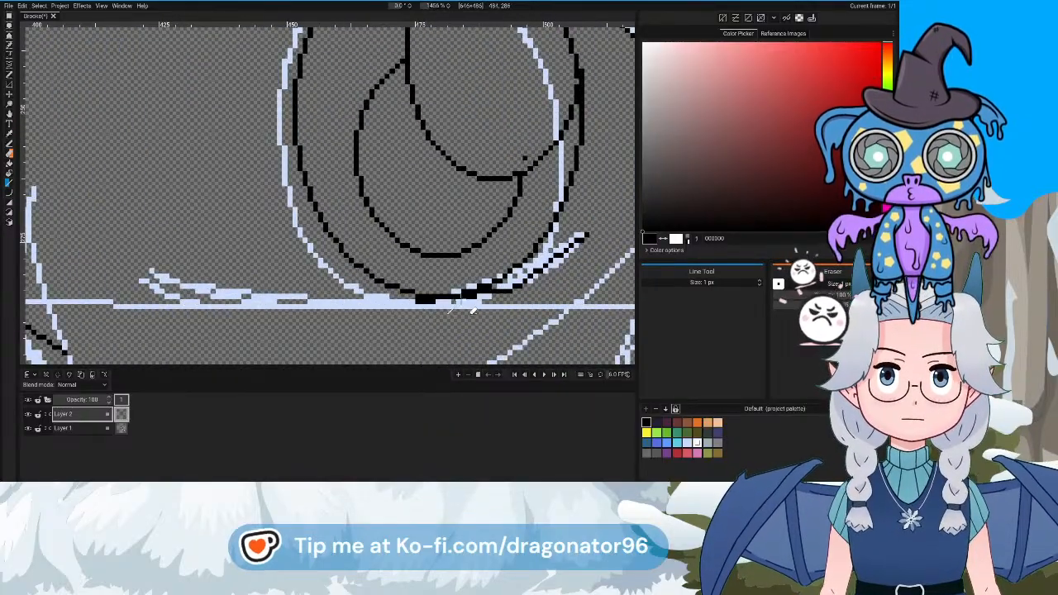
mouse_move(426, 305)
left_mouse_down()
mouse_move(505, 294)
mouse_move(576, 250)
mouse_move(590, 253)
left_mouse_up()
mouse_move(438, 317)
left_mouse_down()
mouse_move(491, 331)
mouse_move(339, 325)
mouse_move(216, 303)
left_mouse_up()
scroll(149, 248, "right", 5)
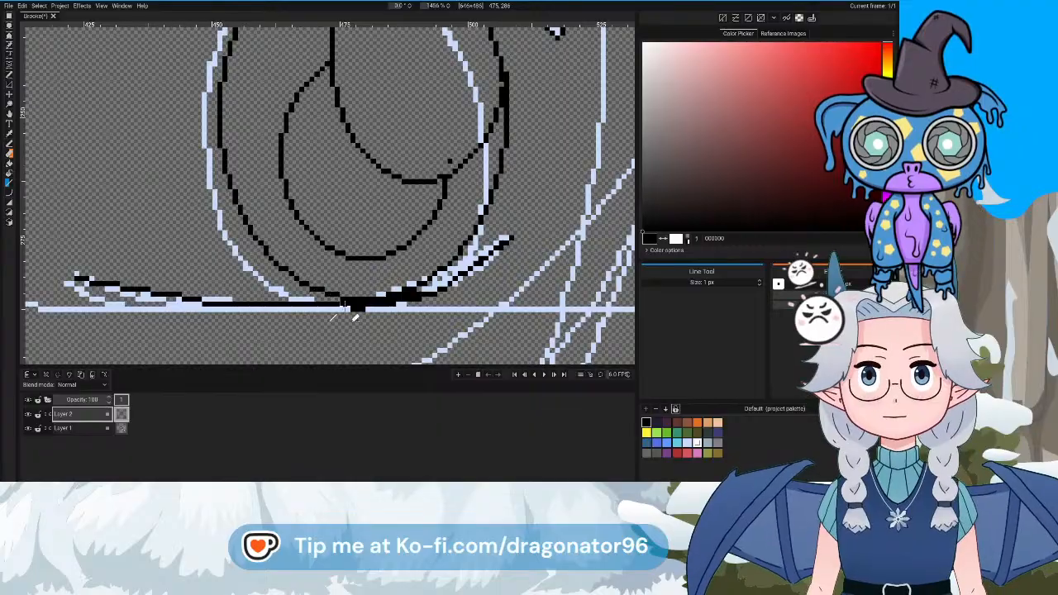
Ink the right side of the face with a straight 1 px line from the fringe down to the cheek
scroll(383, 316, "down", 10)
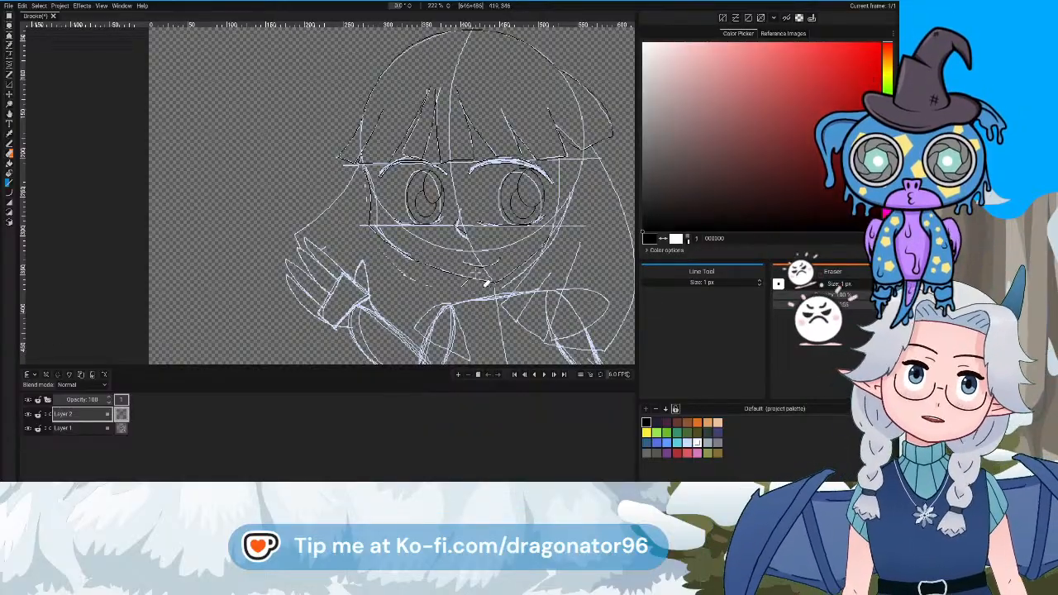
scroll(487, 295, "up", 4)
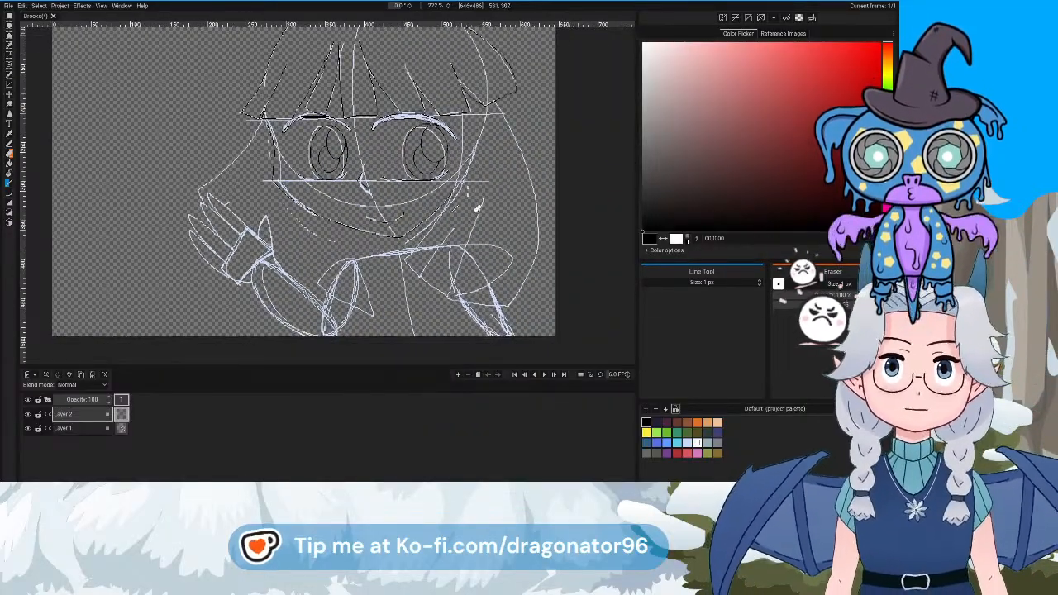
scroll(471, 222, "up", 3)
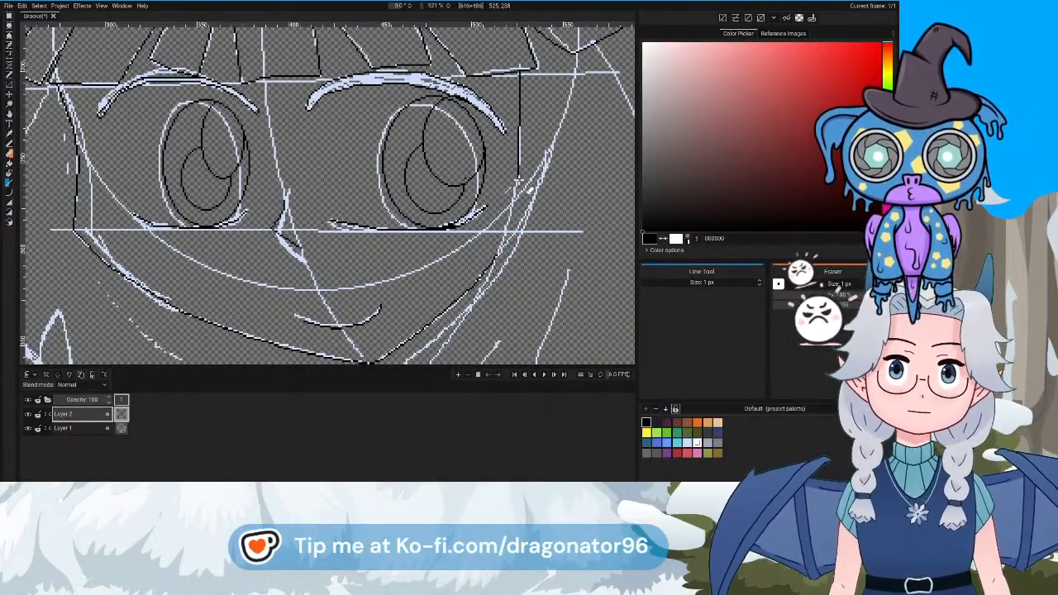
scroll(525, 207, "up", 2)
Ink the slanted line from the right jaw down across the shoulder line below the chin, bending it slightly partway down
mouse_move(516, 200)
left_mouse_down()
mouse_move(512, 107)
mouse_move(489, 205)
mouse_move(549, 96)
mouse_move(475, 241)
mouse_move(378, 324)
left_mouse_up()
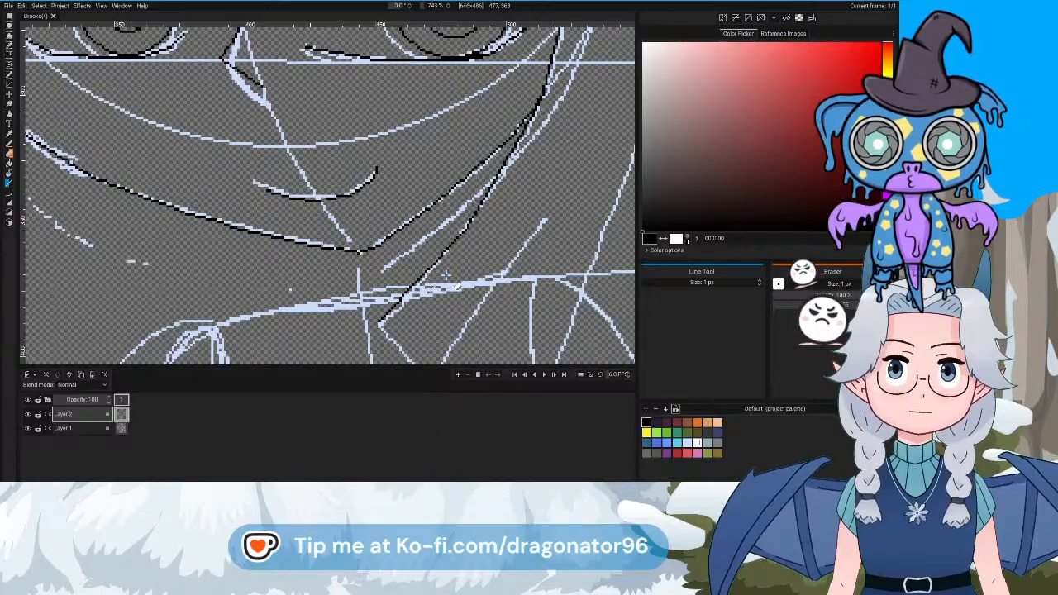
scroll(446, 274, "up", 2)
left_click_drag(505, 194, 411, 302)
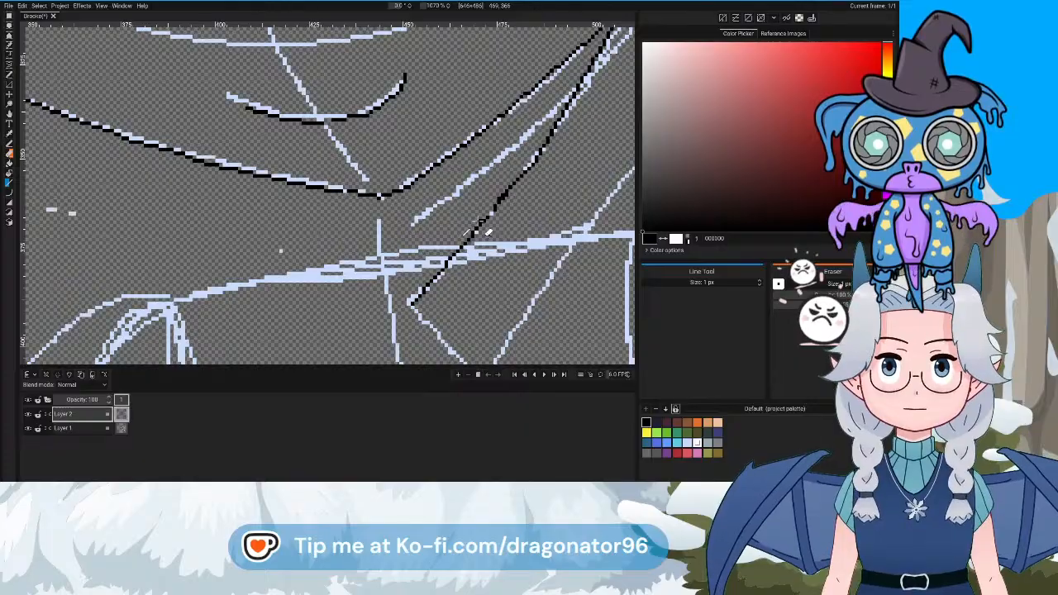
scroll(504, 225, "up", 2)
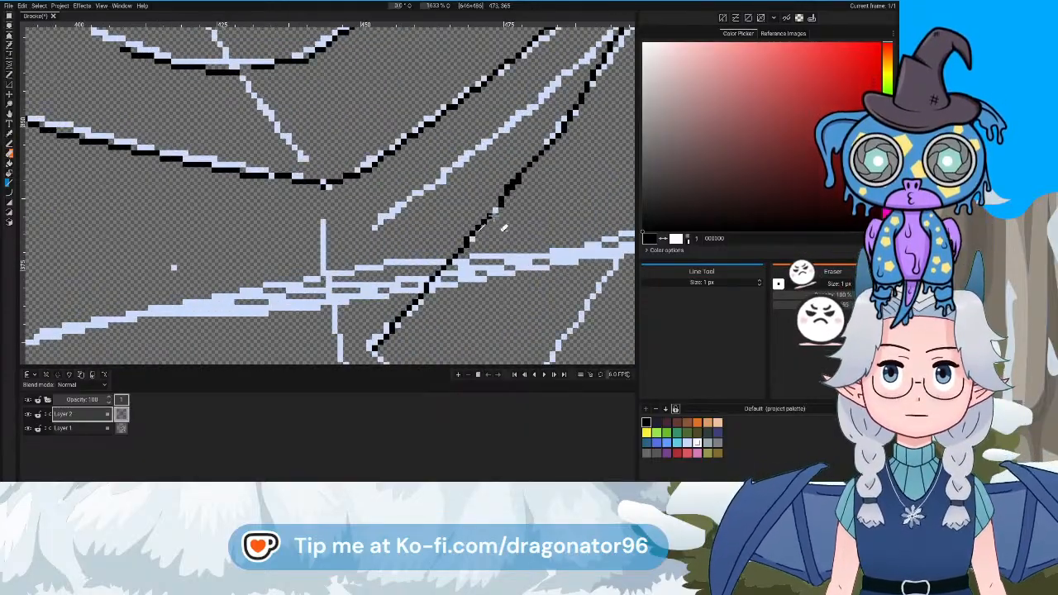
scroll(508, 256, "down", 2)
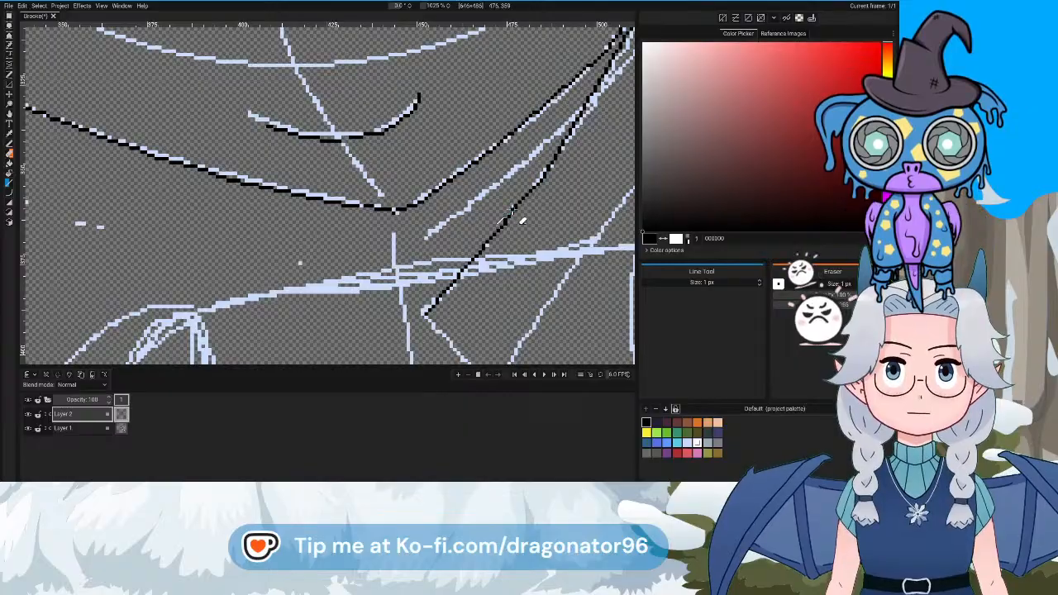
Ink the lower edge of the hair tip below the right jaw and the strand line rising from its corner with 1 px black segments
left_click_drag(538, 279, 415, 212)
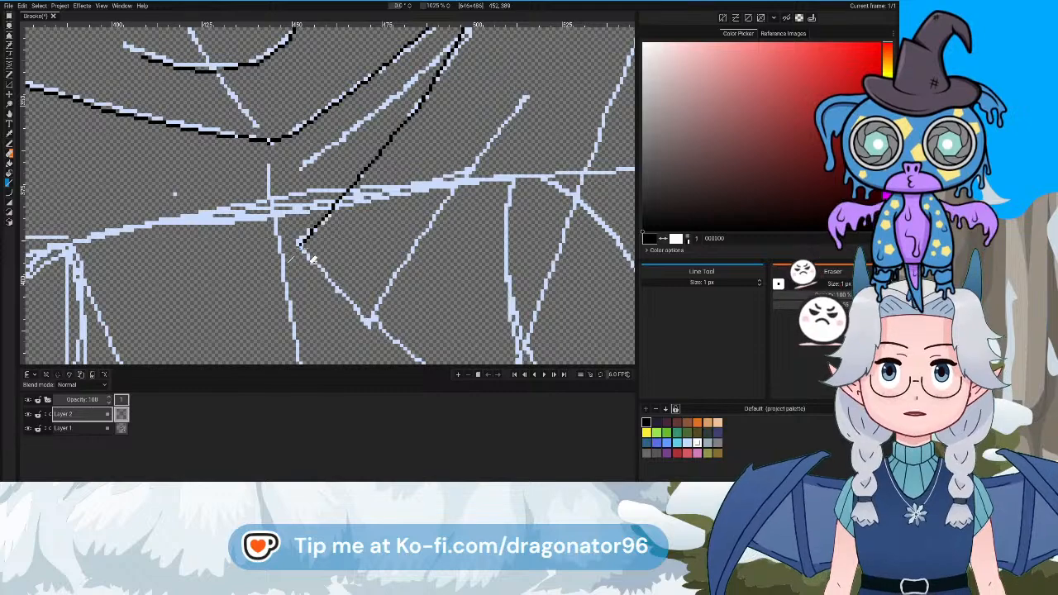
left_click_drag(303, 248, 449, 242)
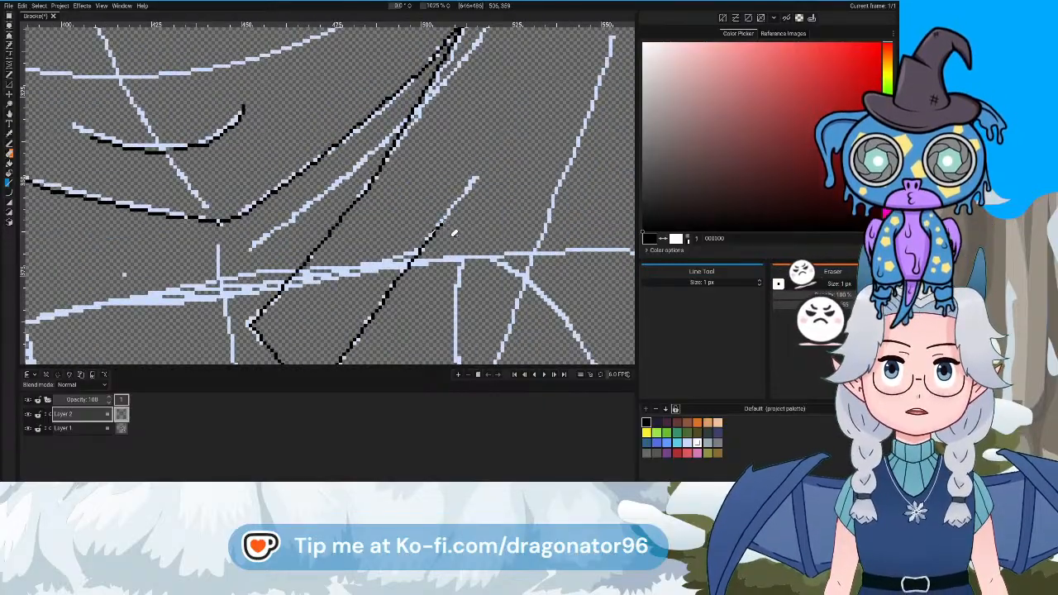
left_click_drag(441, 223, 477, 177)
left_click_drag(450, 322, 370, 139)
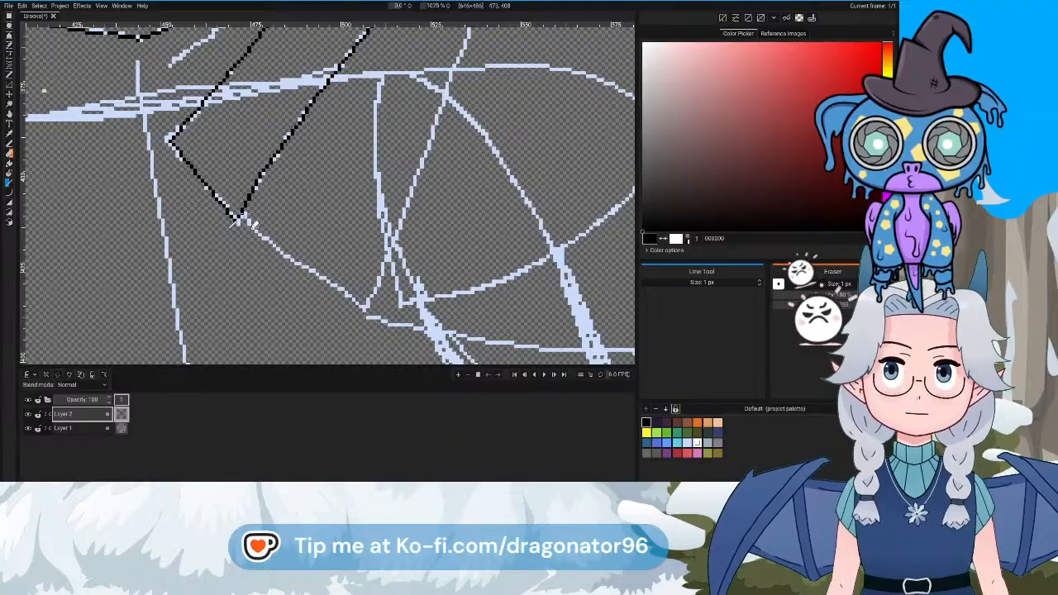
Continue the black lower hair edge to the next sketched corner and ink the longer strand line rising from it
left_click_drag(244, 219, 252, 233)
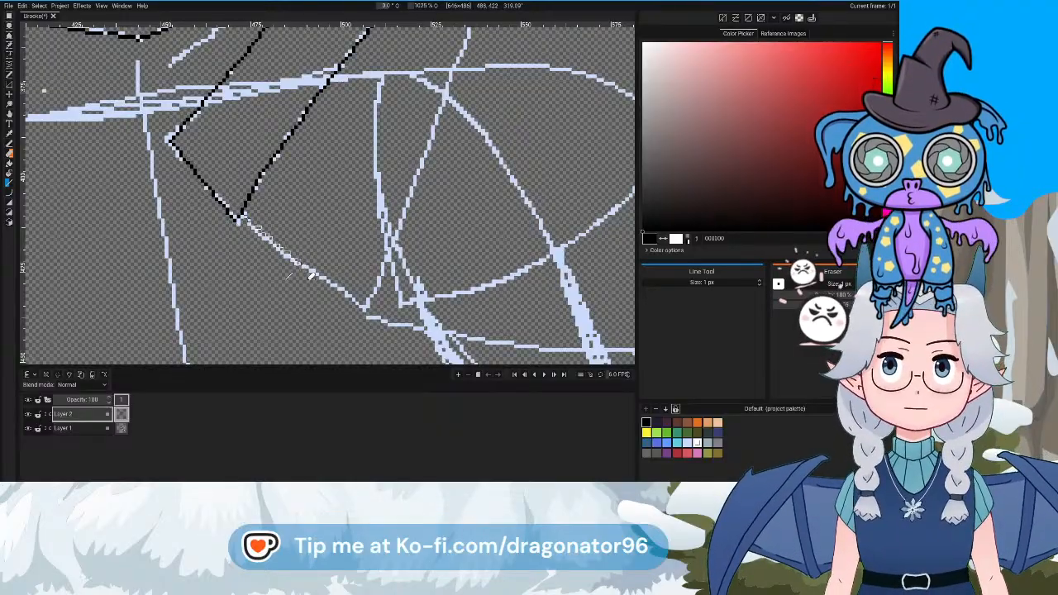
left_click_drag(311, 275, 370, 316)
scroll(389, 313, "down", 2)
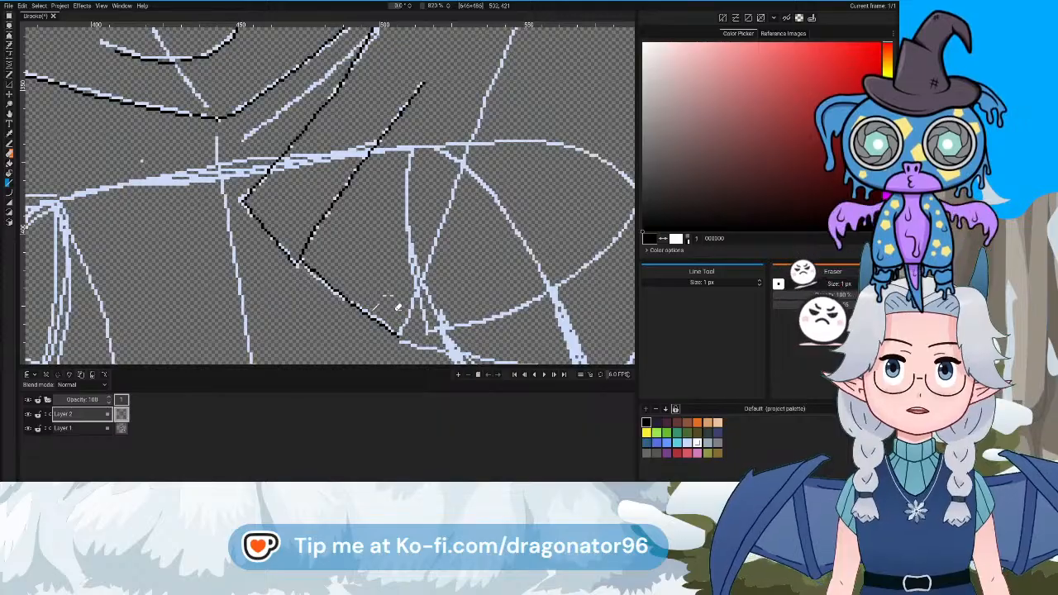
scroll(454, 121, "down", 1)
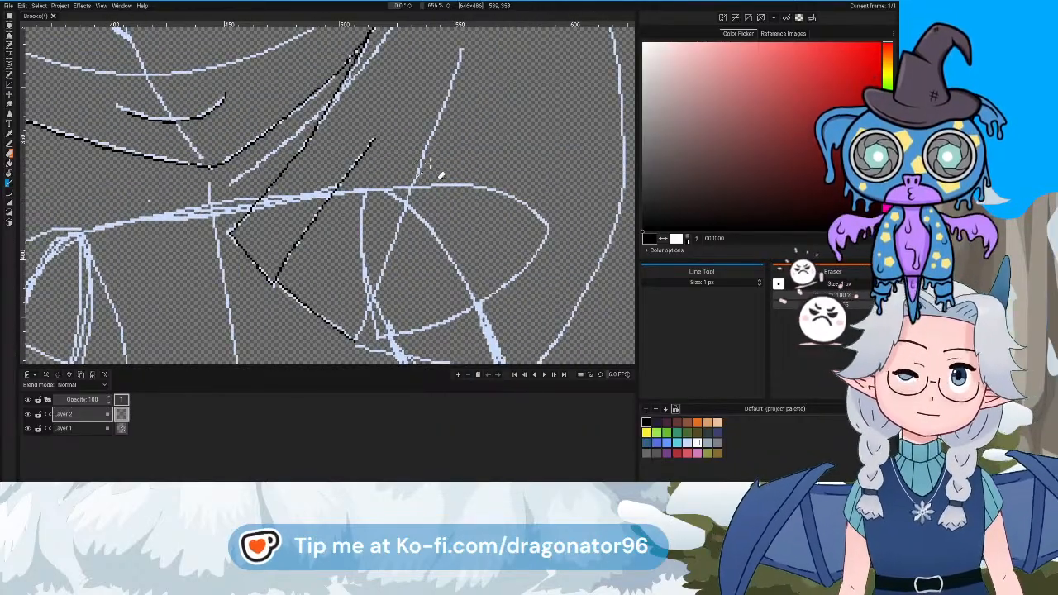
left_click_drag(445, 143, 403, 262)
mouse_move(370, 335)
left_mouse_down()
mouse_move(368, 345)
mouse_move(357, 340)
mouse_move(363, 350)
mouse_move(356, 340)
left_mouse_up()
left_click_drag(335, 299, 323, 225)
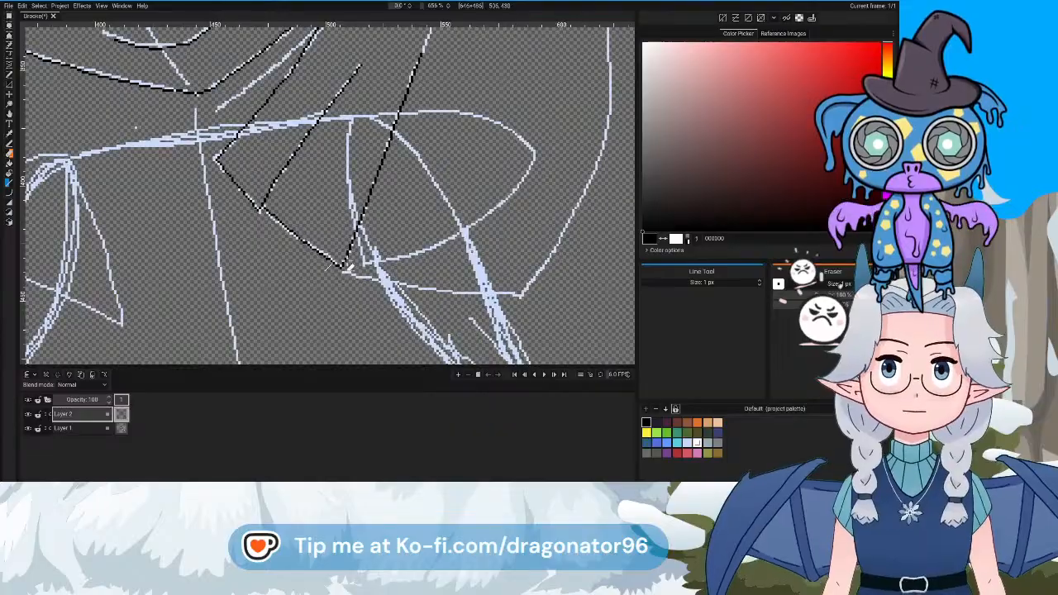
Ink the outer edge of the hair on the right from the fringe down past shoulder height, following the sketched curve
scroll(463, 202, "down", 4)
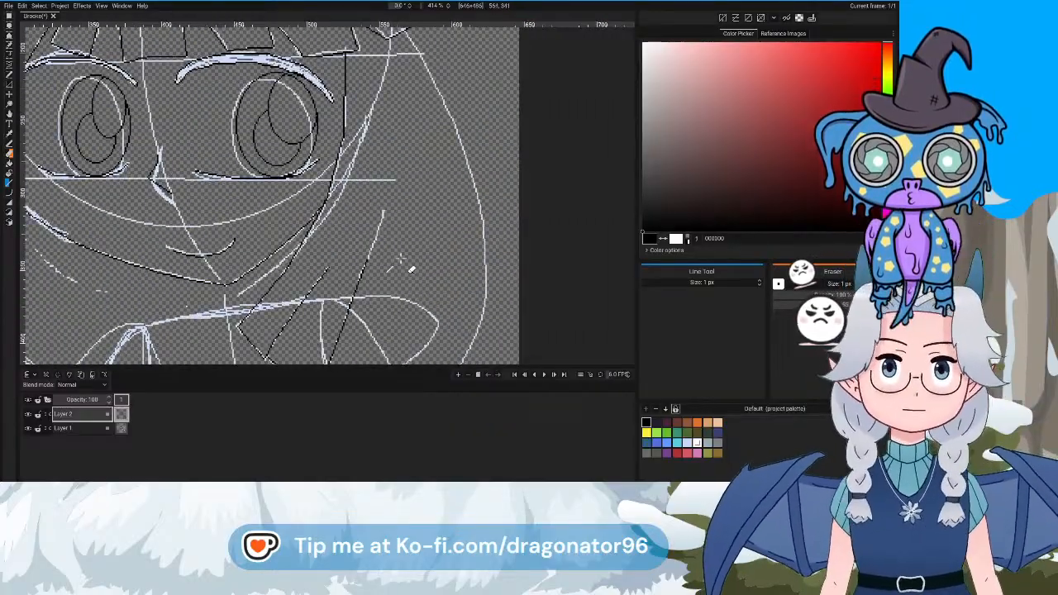
left_click_drag(405, 198, 422, 244)
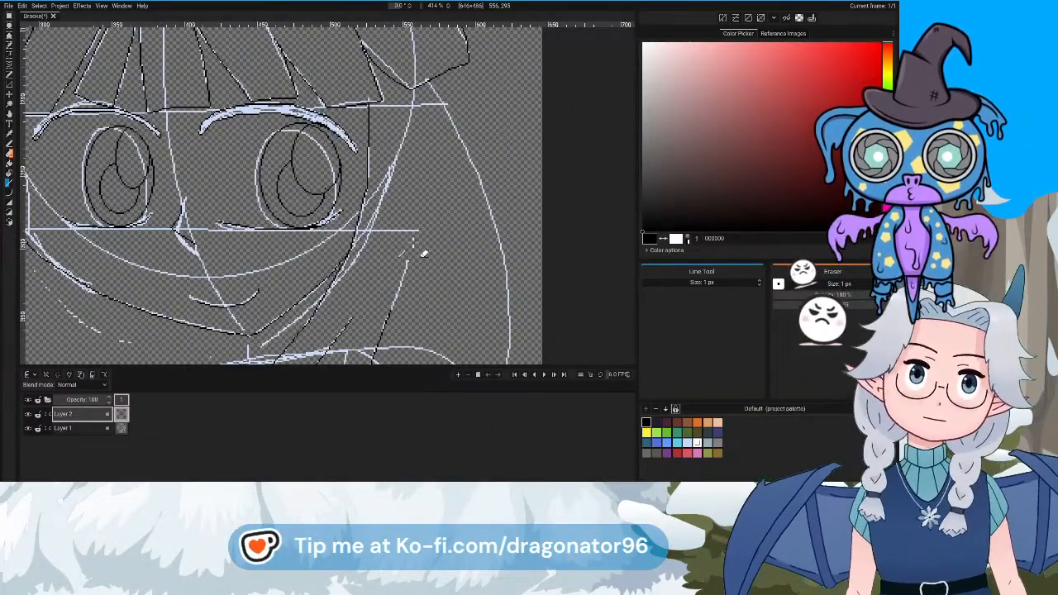
scroll(427, 232, "up", 3)
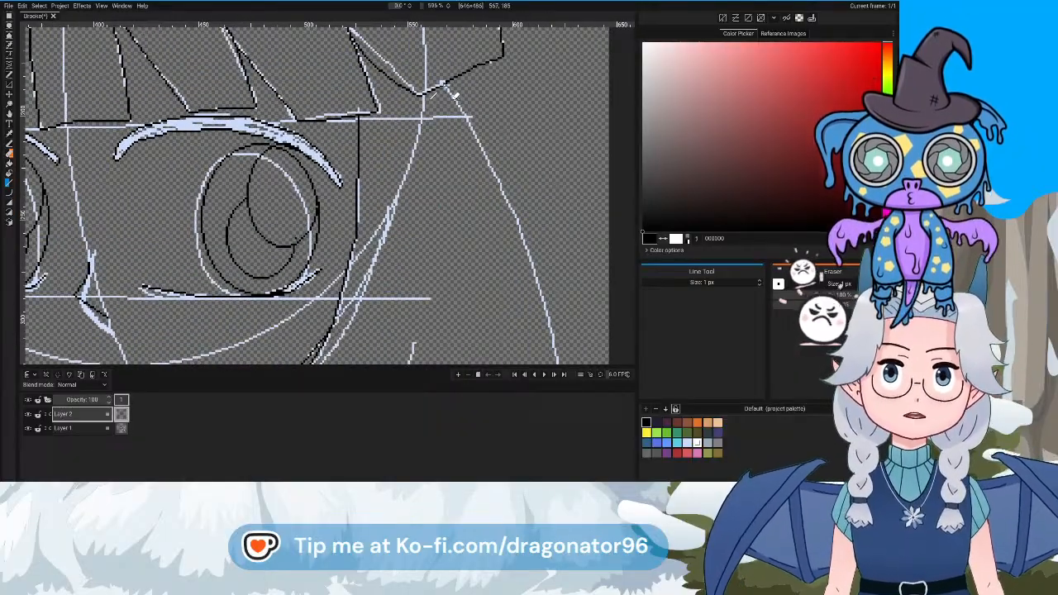
left_click_drag(443, 83, 497, 177)
left_click_drag(517, 229, 517, 154)
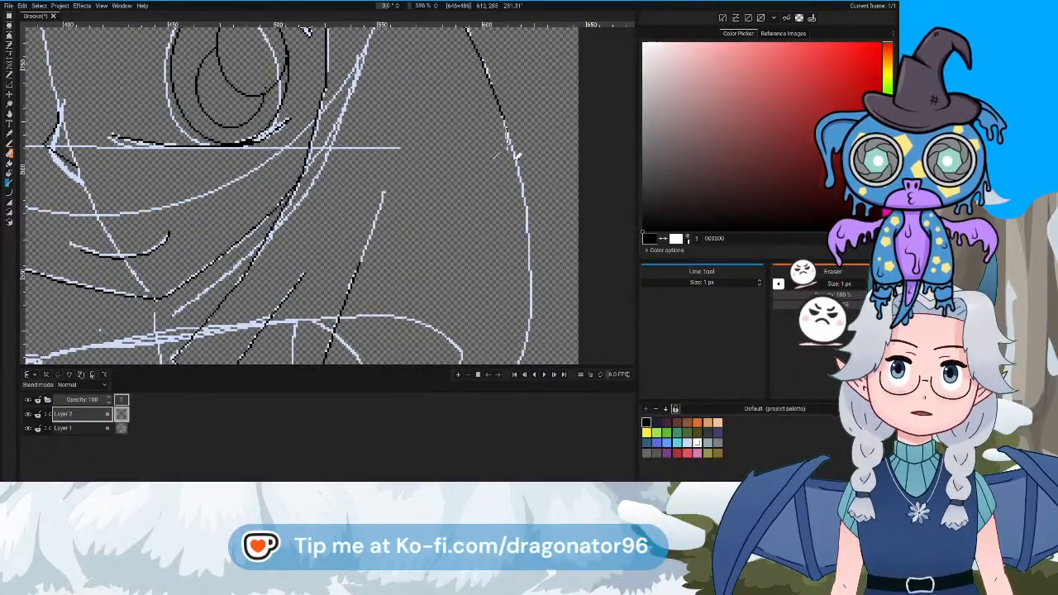
left_click_drag(526, 199, 527, 232)
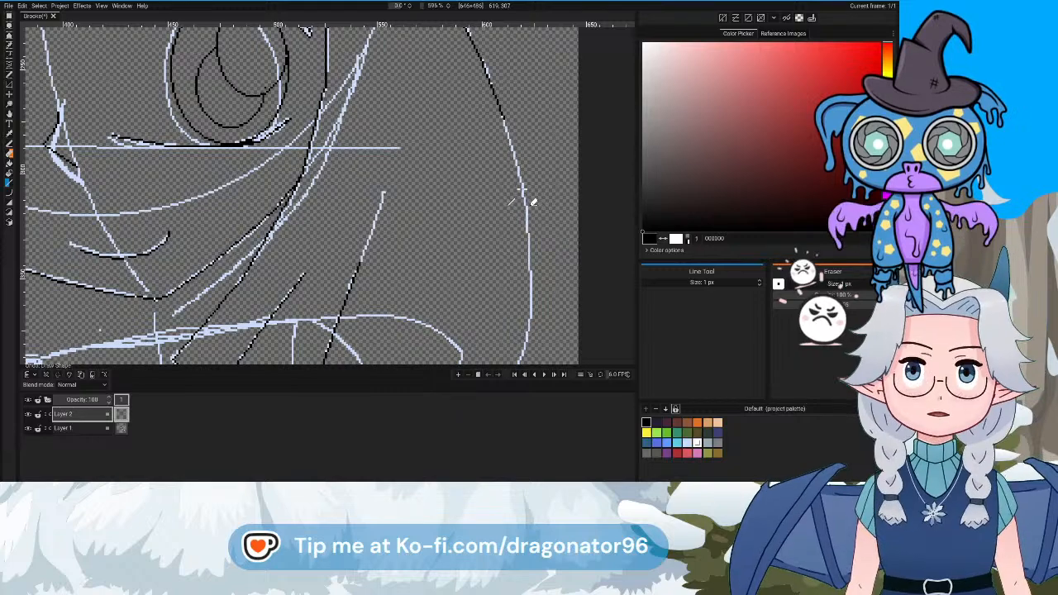
scroll(529, 206, "up", 2)
mouse_move(502, 100)
left_mouse_down()
mouse_move(536, 221)
mouse_move(535, 100)
mouse_move(552, 257)
mouse_move(543, 94)
mouse_move(551, 53)
mouse_move(569, 113)
left_mouse_up()
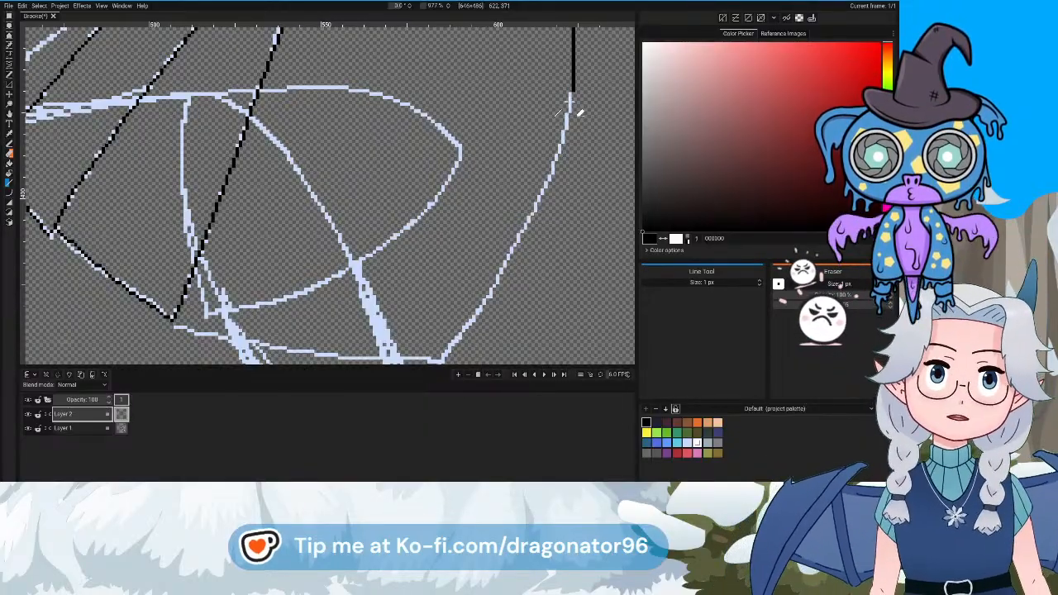
Extend the right outer hair edge down to its lower corner and ink the bottom edge back to the inner strand
left_click_drag(578, 106, 543, 264)
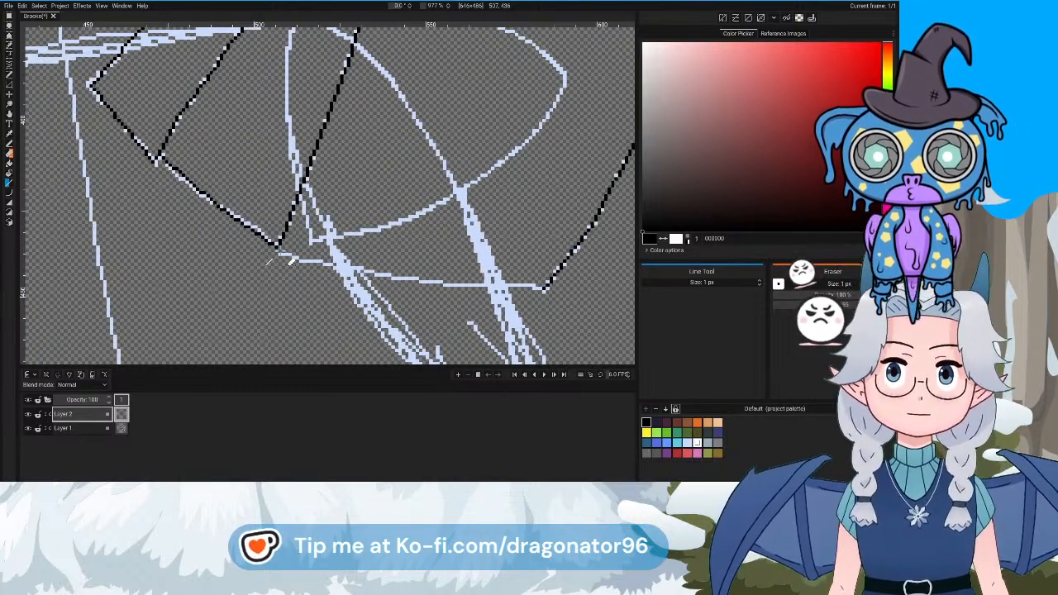
left_click_drag(288, 262, 548, 295)
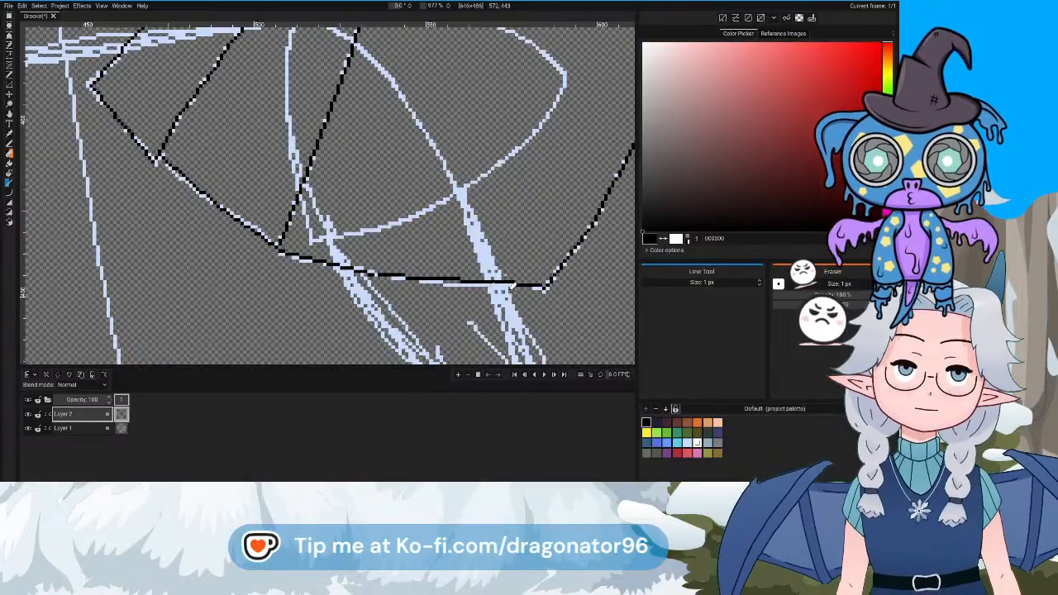
scroll(513, 285, "down", 8)
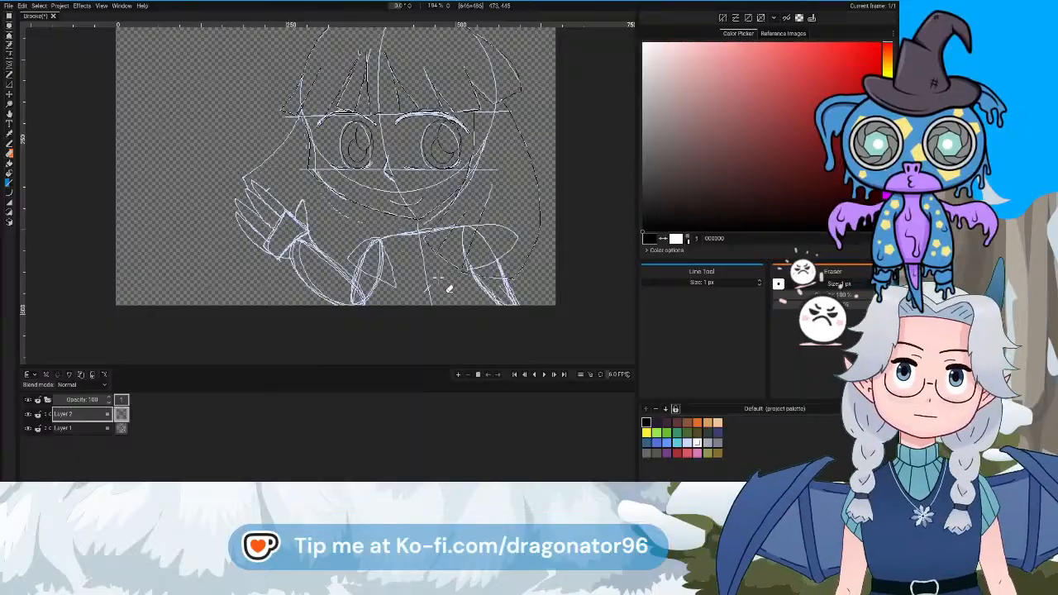
left_click_drag(449, 288, 516, 305)
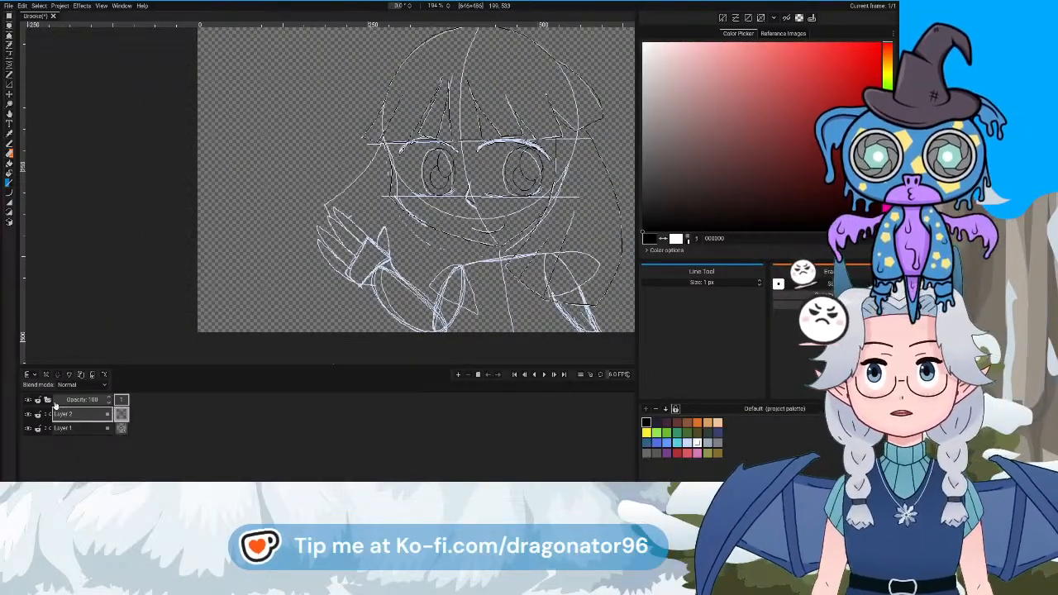
Ink the outer hair line on the left from beside the face down to its corner and in to the raised hand's fingertip
scroll(413, 275, "up", 2)
scroll(413, 275, "up", 3)
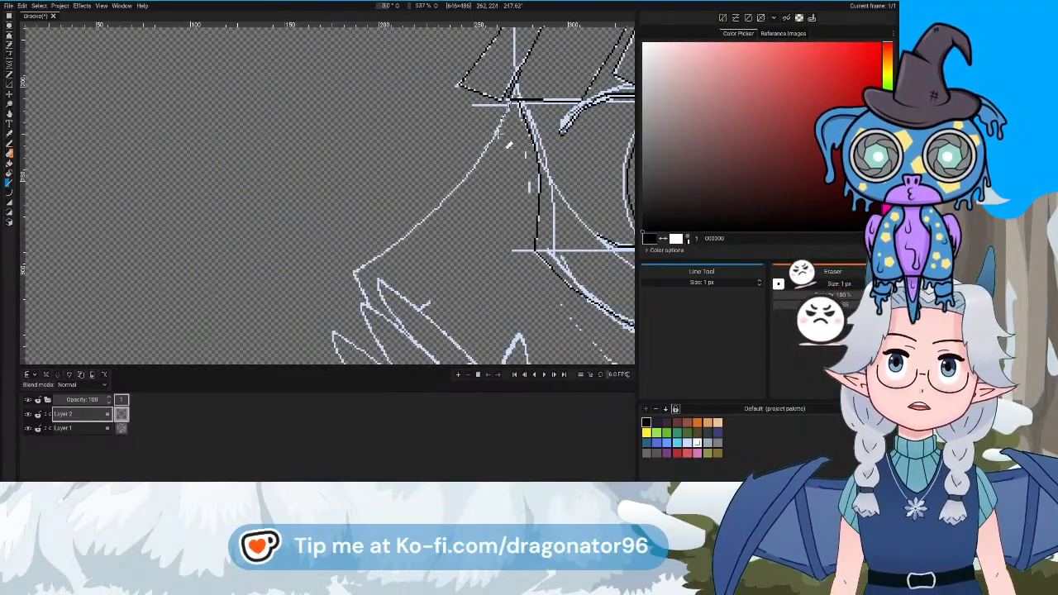
scroll(505, 147, "up", 2)
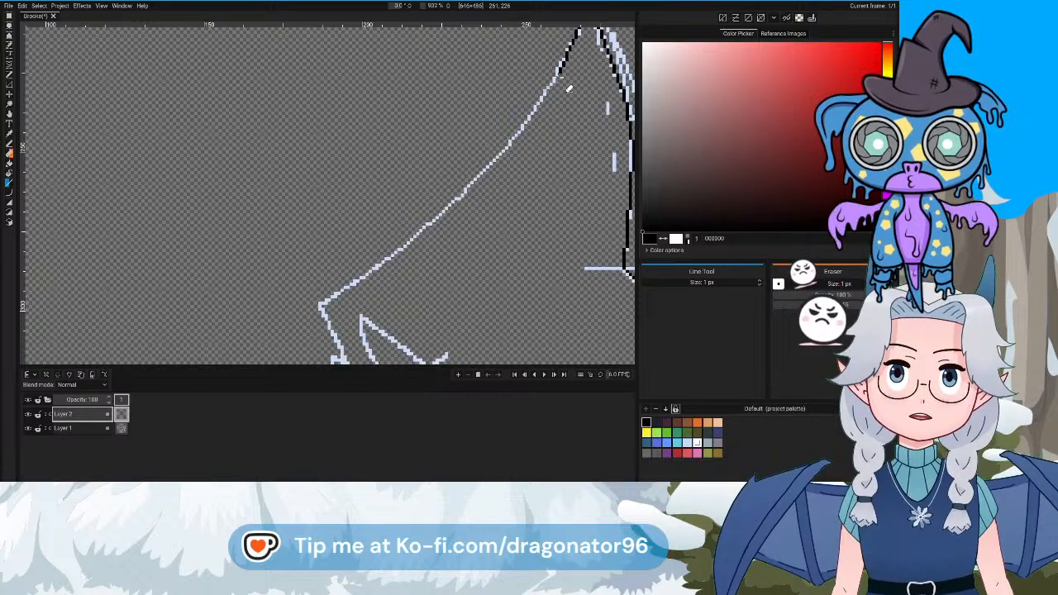
mouse_move(555, 83)
left_mouse_down()
mouse_move(517, 150)
mouse_move(394, 265)
mouse_move(400, 273)
left_mouse_up()
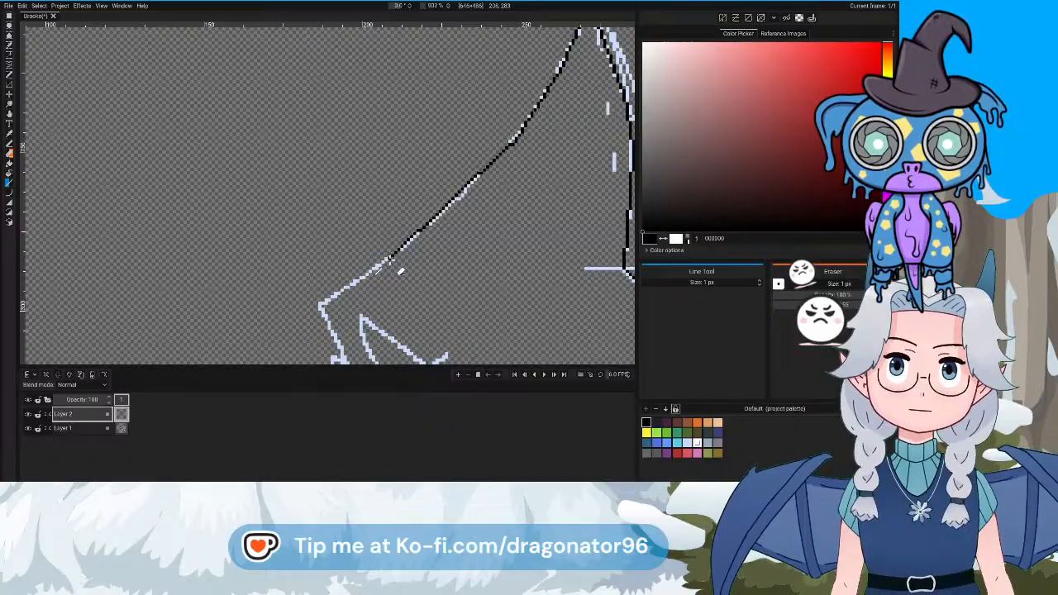
key("ctrl+z")
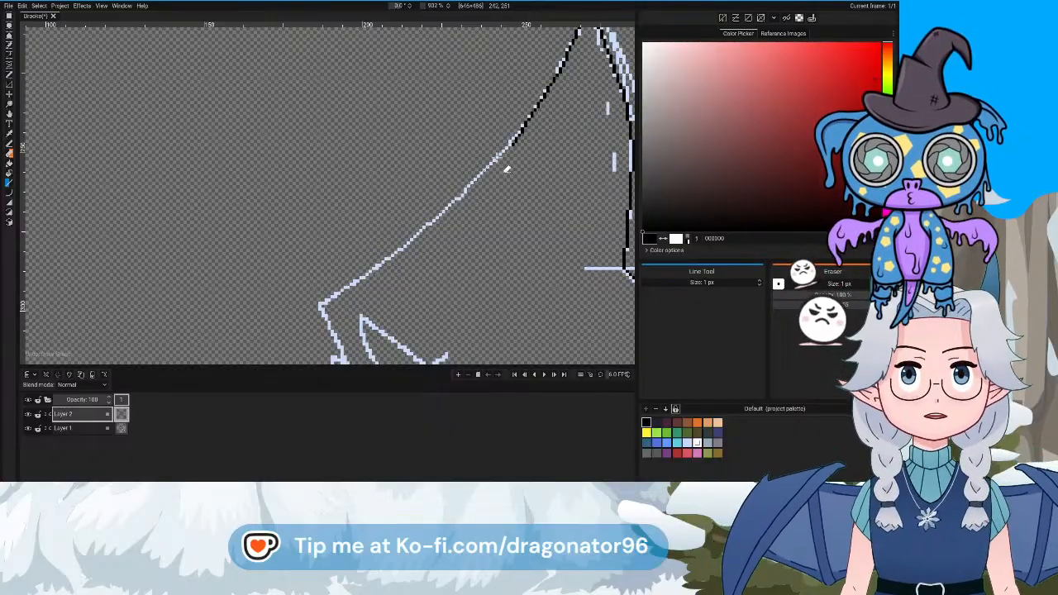
mouse_move(510, 152)
left_mouse_down()
mouse_move(454, 228)
mouse_move(419, 257)
mouse_move(408, 246)
mouse_move(457, 228)
left_mouse_up()
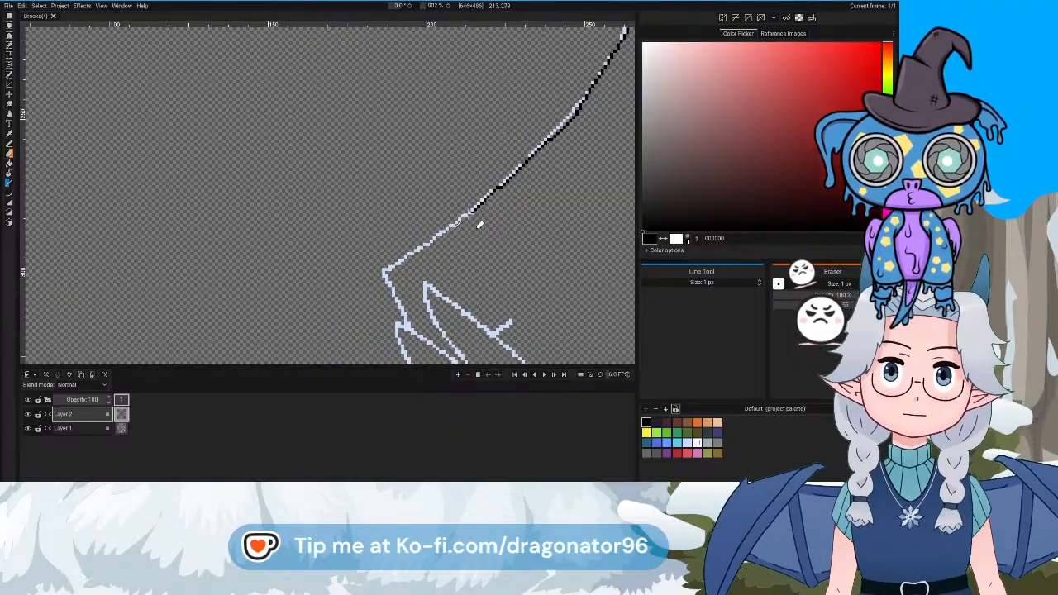
mouse_move(468, 215)
left_mouse_down()
mouse_move(385, 270)
mouse_move(372, 217)
mouse_move(385, 246)
mouse_move(289, 138)
left_mouse_up()
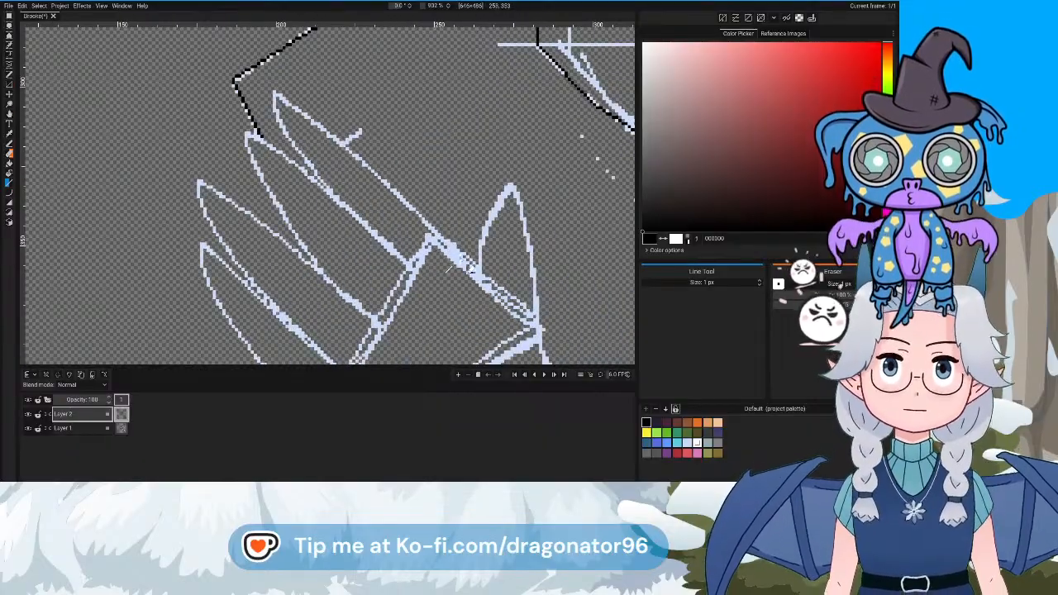
Ink both sides of the neck with short 1 px lines from the jaw, down to the shoulder line and to the right hair strand
scroll(460, 259, "down", 4)
left_click_drag(525, 276, 182, 147)
scroll(423, 191, "up", 2)
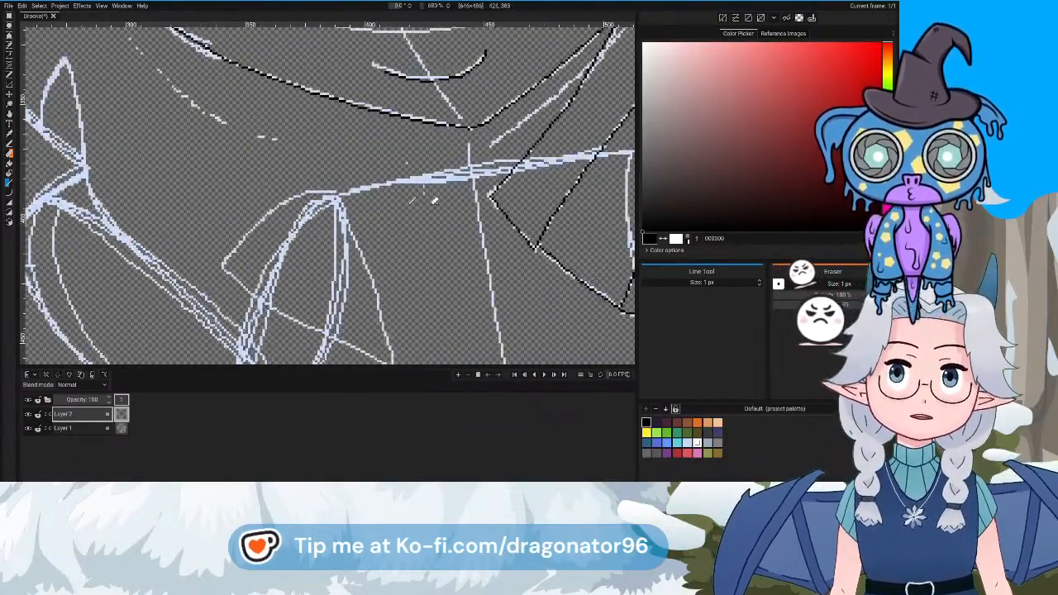
scroll(433, 176, "up", 4)
left_click_drag(435, 102, 411, 174)
left_click_drag(505, 109, 408, 134)
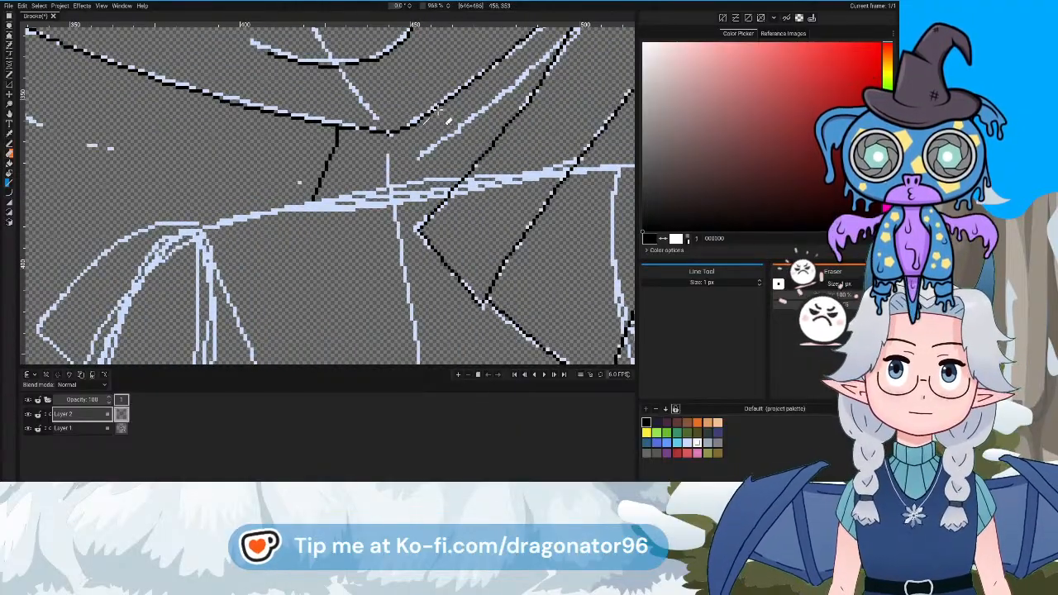
left_click_drag(470, 91, 496, 150)
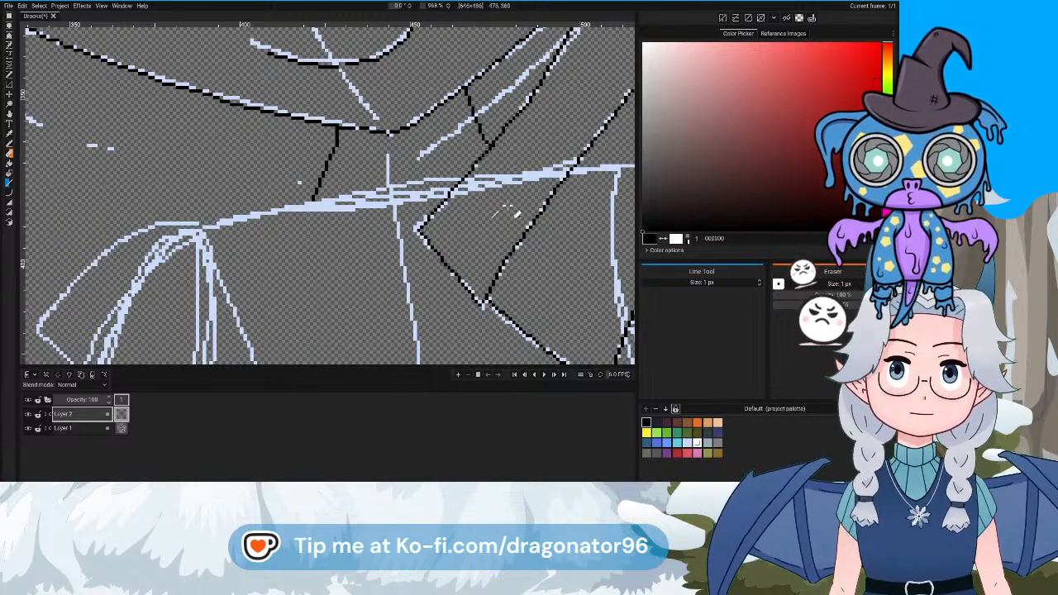
scroll(525, 229, "up", 2)
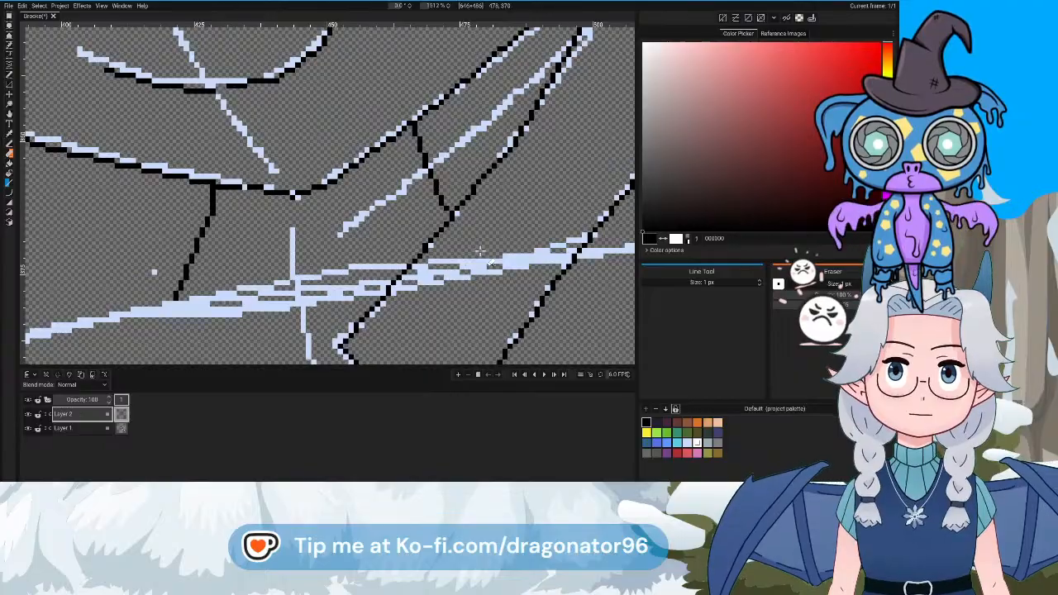
Ink both edges of the right arm from the bottom of the canvas up to the hair's bottom edge
scroll(479, 250, "down", 4)
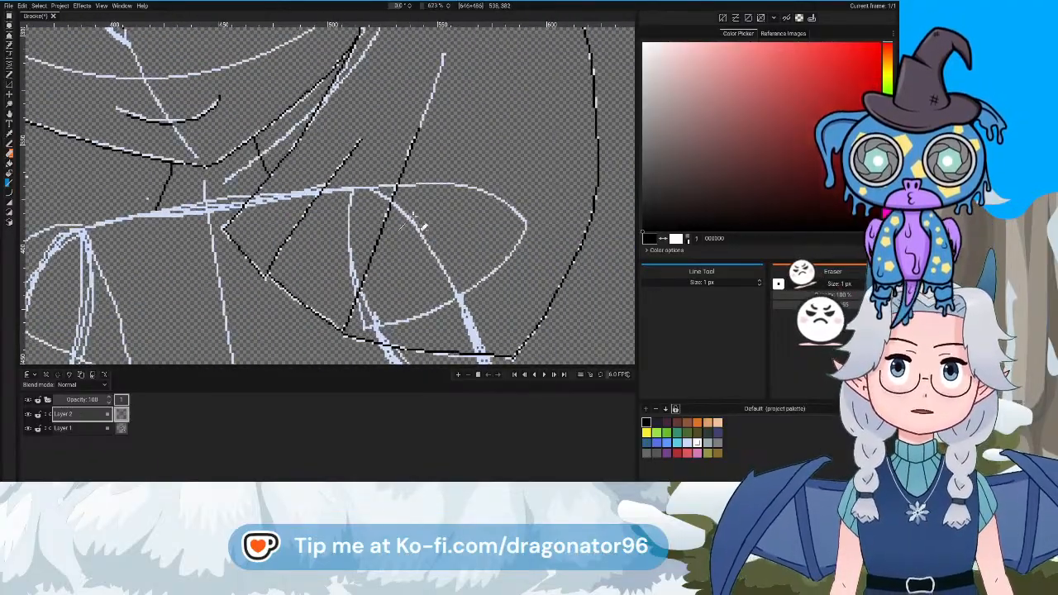
left_click_drag(358, 232, 451, 26)
mouse_move(603, 167)
left_mouse_down()
mouse_move(520, 161)
mouse_move(423, 128)
left_mouse_up()
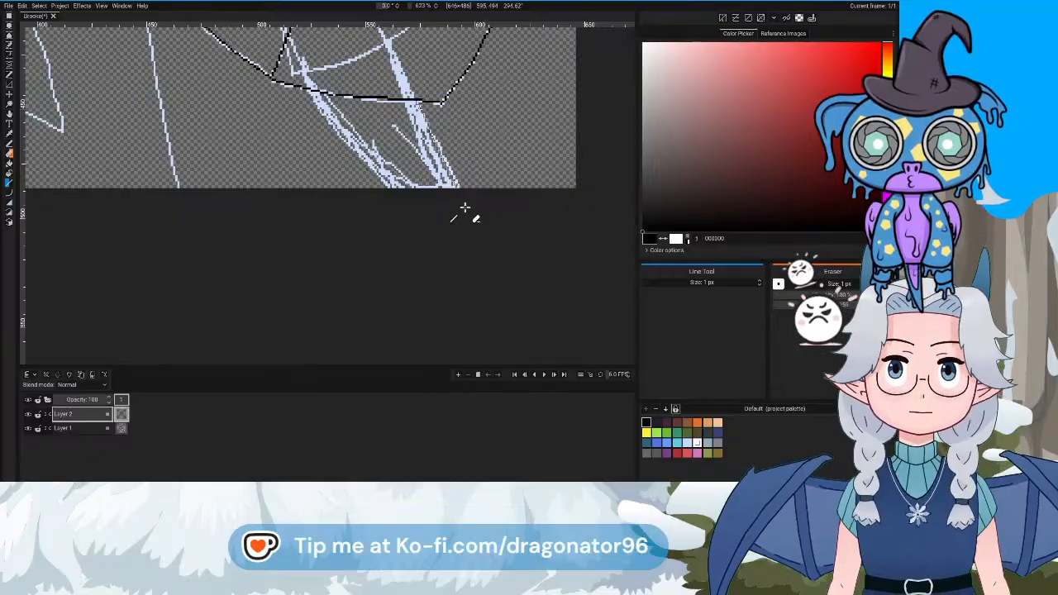
left_click_drag(469, 206, 419, 101)
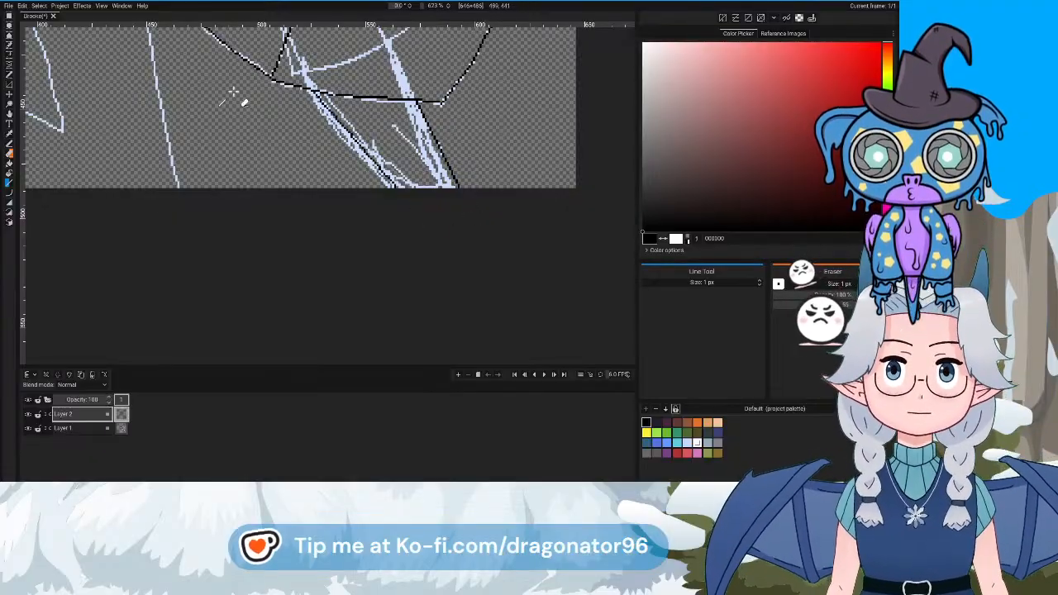
Ink the left shoulder line from the base of the neck outward to the top of the sleeve
left_click_drag(236, 99, 522, 238)
left_click_drag(359, 193, 492, 262)
left_click_drag(459, 191, 399, 206)
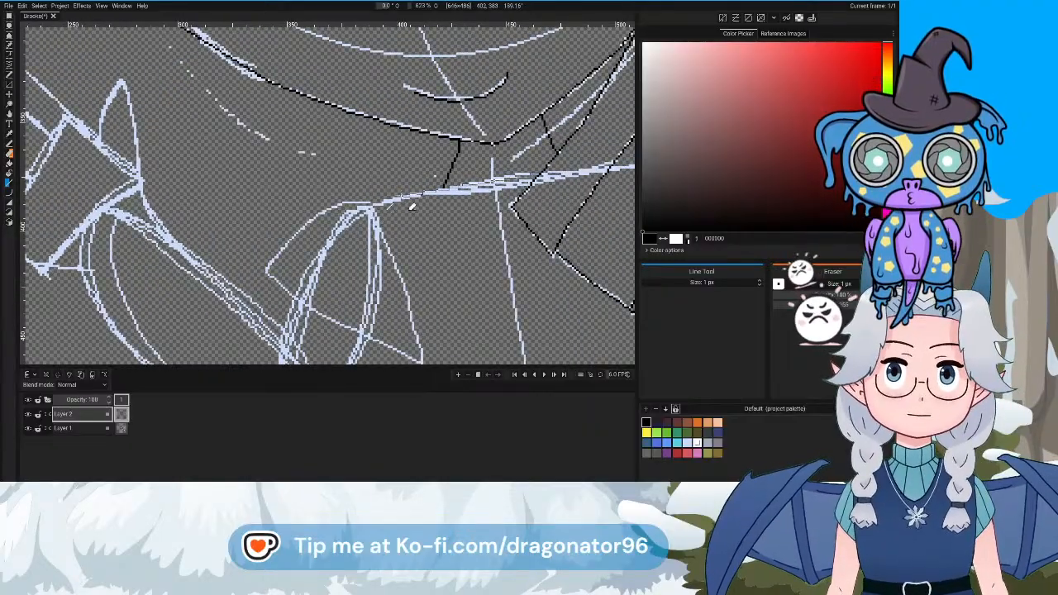
mouse_move(410, 207)
left_mouse_down()
mouse_move(512, 182)
mouse_move(436, 180)
left_mouse_up()
mouse_move(436, 180)
left_mouse_down()
mouse_move(466, 149)
mouse_move(431, 174)
left_mouse_up()
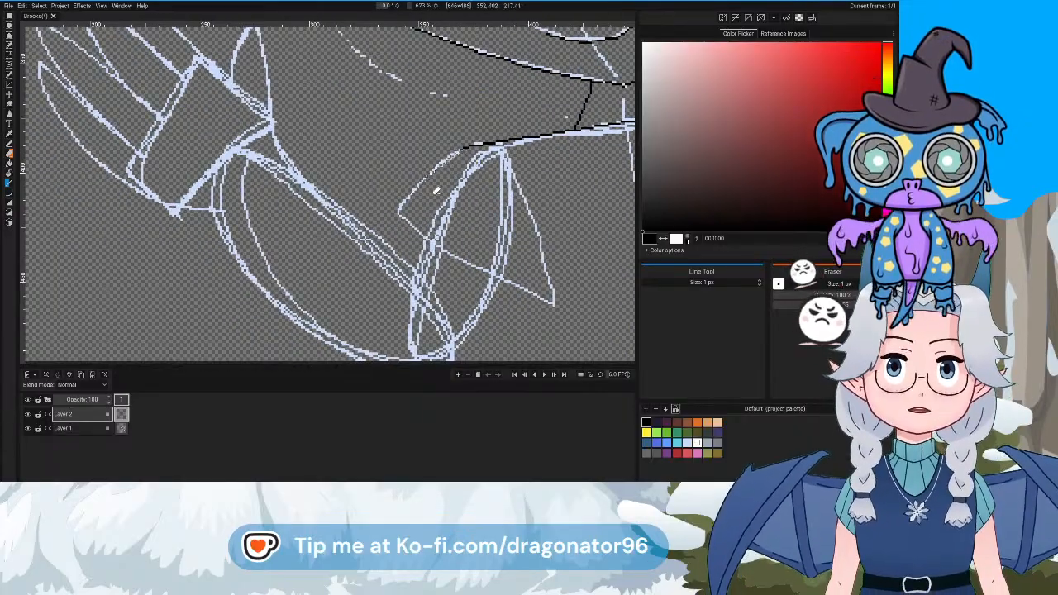
Ink the left sleeve's outer curve down to its corner and a straight bottom edge across the upper arm
left_click_drag(416, 209, 413, 211)
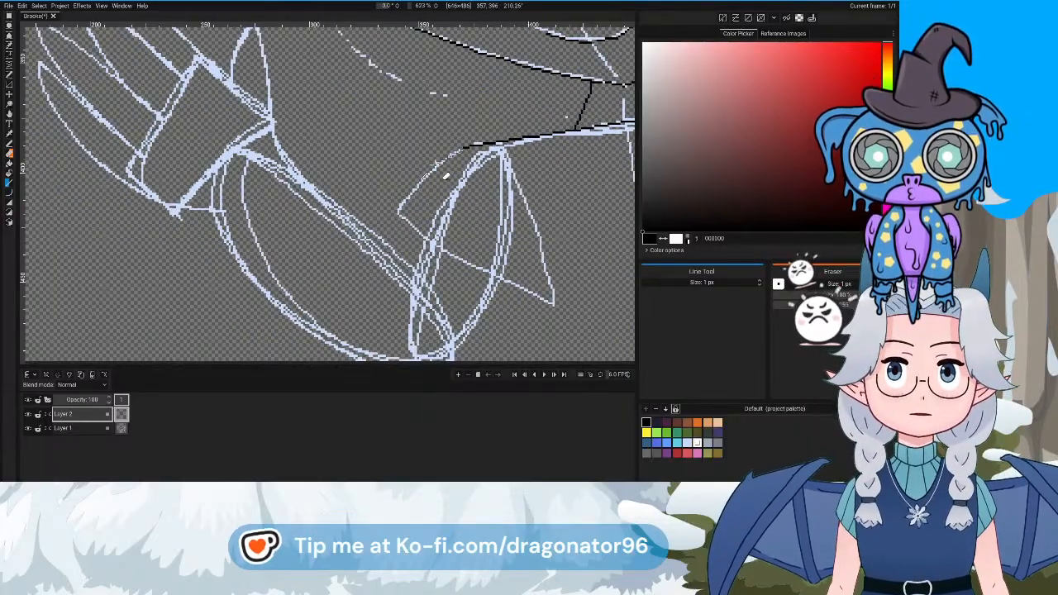
mouse_move(435, 168)
left_mouse_down()
mouse_move(401, 209)
mouse_move(419, 207)
mouse_move(297, 156)
left_mouse_up()
scroll(403, 204, "up", 3)
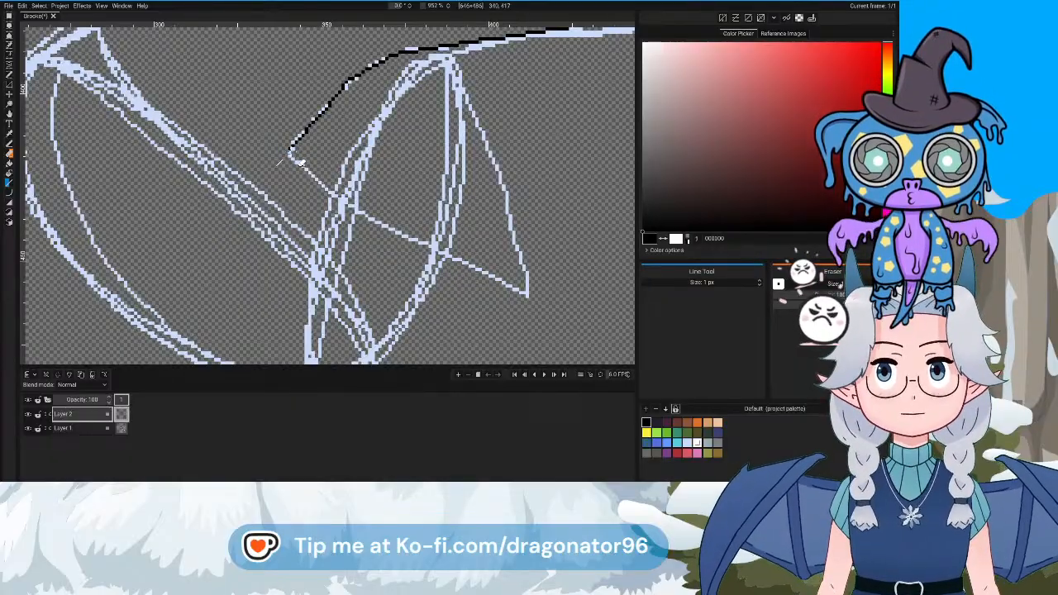
left_click_drag(292, 156, 529, 295)
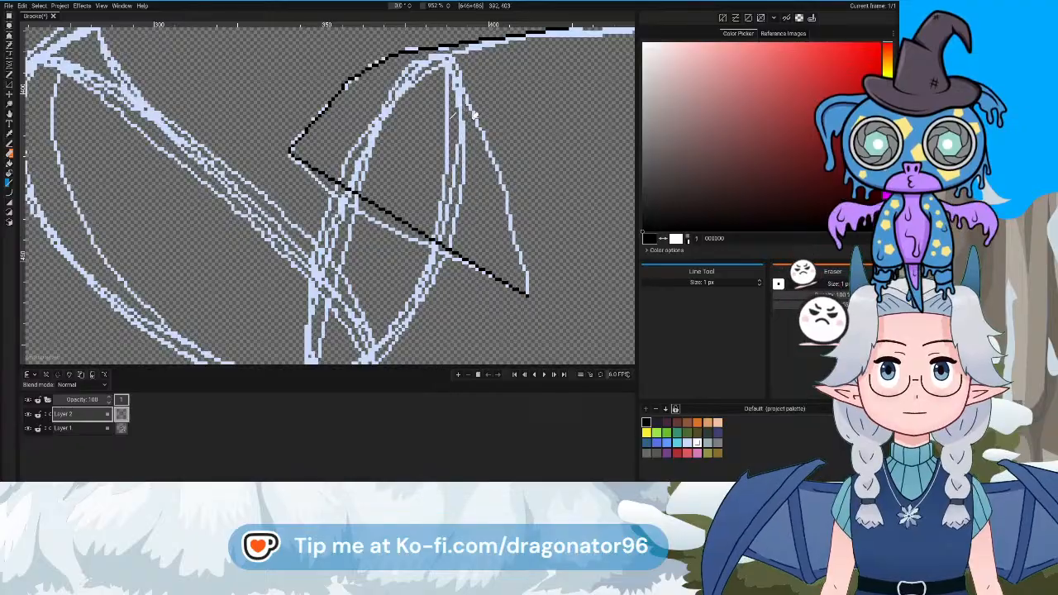
Ink the left sleeve's inner edge from the shoulder to its lower corner, and both sides of the upper arm below the sleeve
left_click_drag(473, 104, 530, 295)
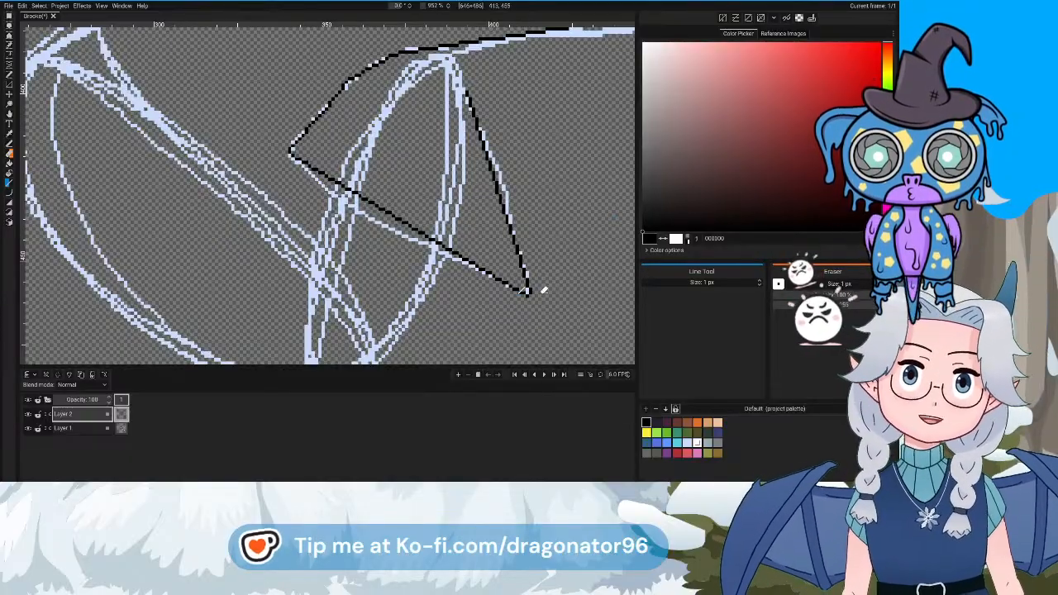
scroll(541, 289, "down", 3)
scroll(541, 288, "down", 2)
scroll(520, 283, "up", 3)
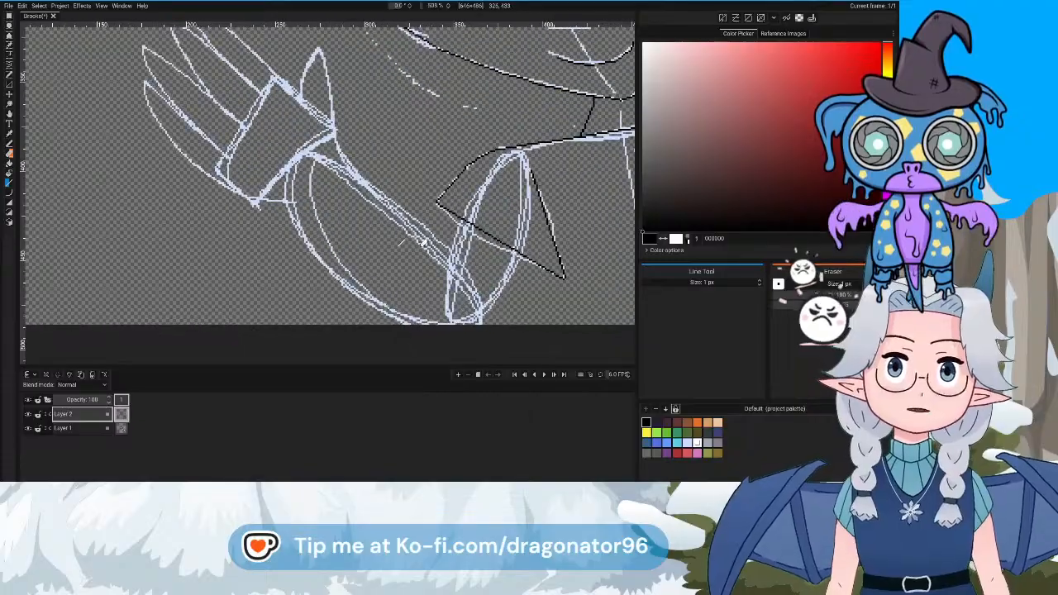
scroll(521, 299, "up", 2)
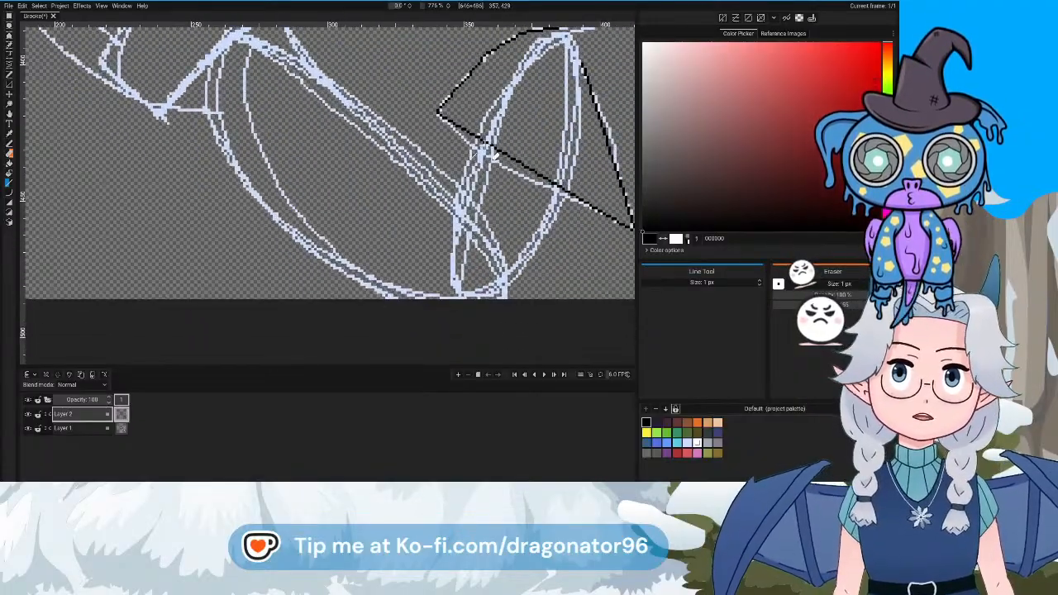
mouse_move(485, 145)
left_mouse_down()
mouse_move(465, 179)
mouse_move(477, 220)
mouse_move(467, 216)
mouse_move(487, 197)
left_mouse_up()
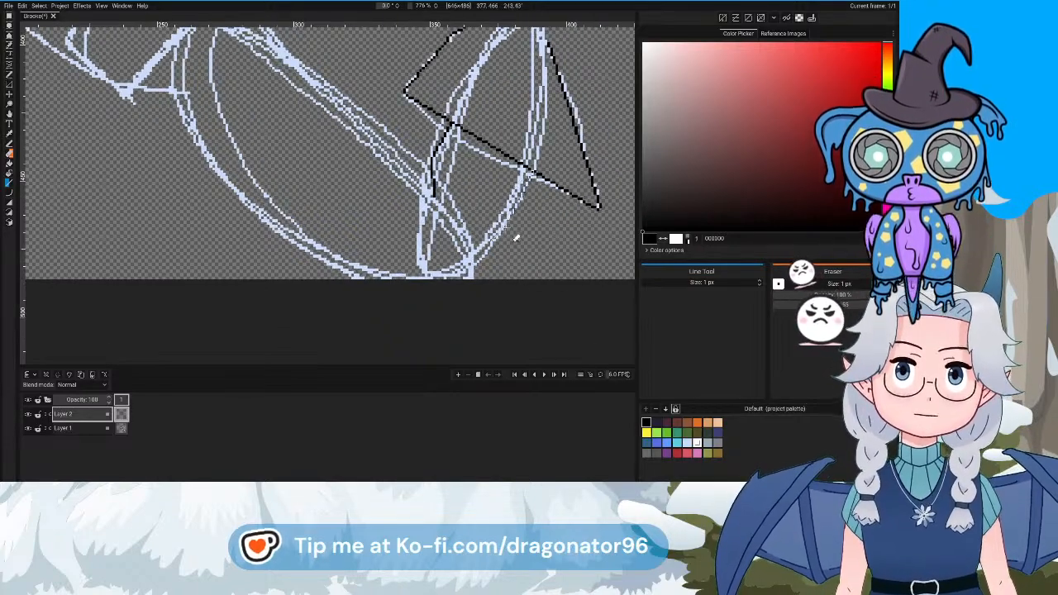
mouse_move(489, 248)
left_mouse_down()
mouse_move(436, 279)
mouse_move(472, 283)
mouse_move(398, 283)
left_mouse_up()
scroll(448, 258, "up", 4)
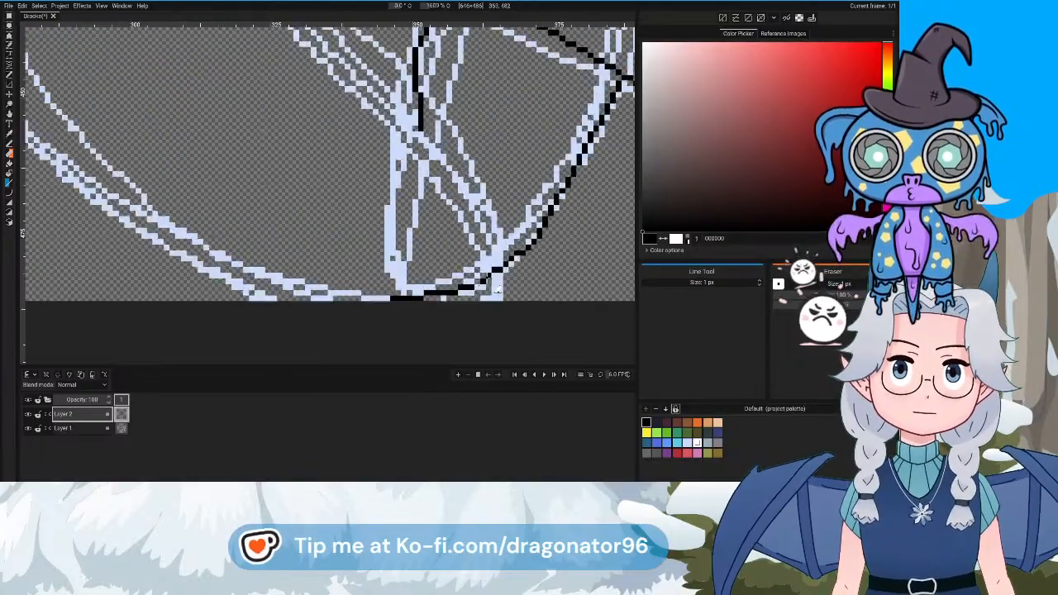
scroll(483, 293, "down", 3)
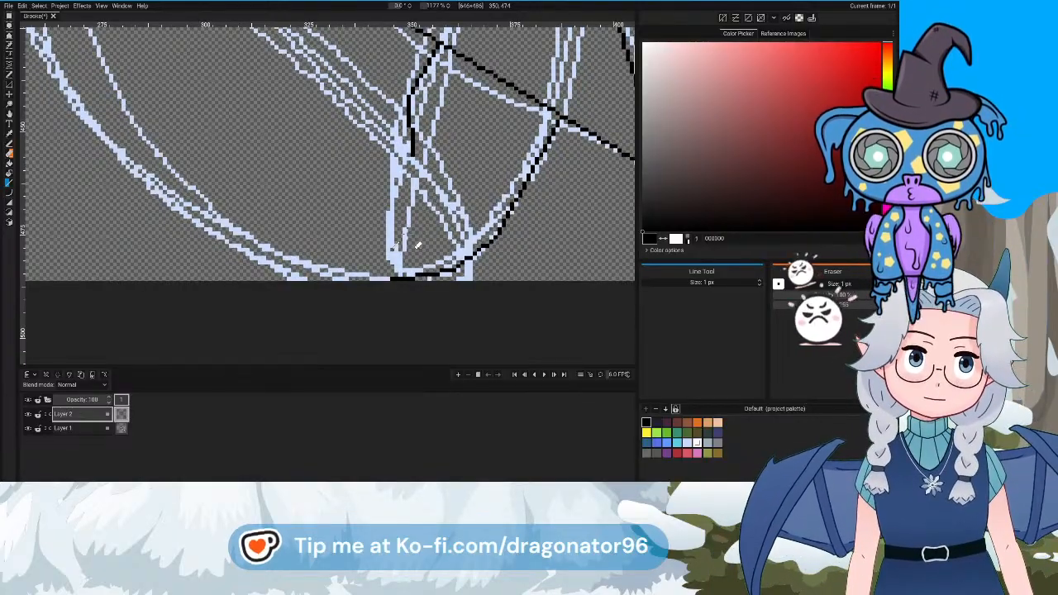
Ink the underside of the raised hand's wrist and the forearm's lower curve toward the bottom of the canvas
scroll(462, 235, "down", 3)
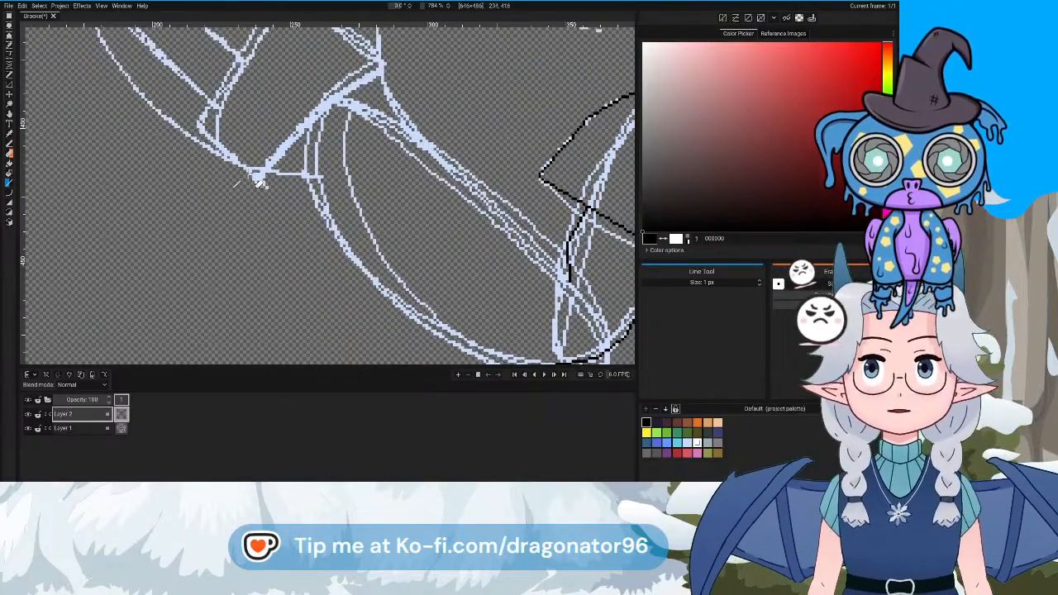
left_click_drag(246, 176, 328, 205)
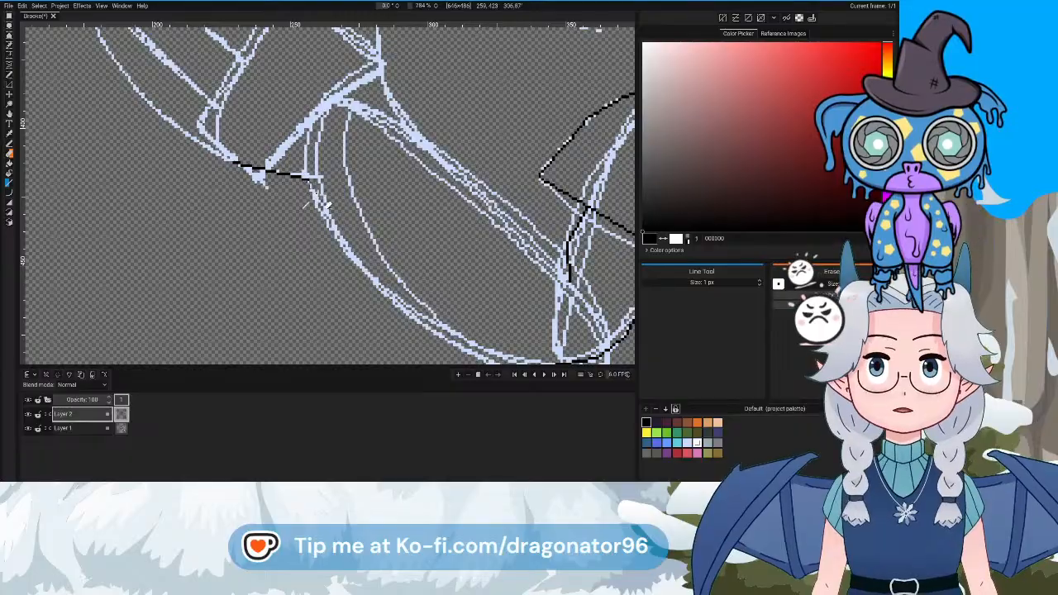
left_click_drag(330, 261, 279, 201)
scroll(245, 215, "up", 2)
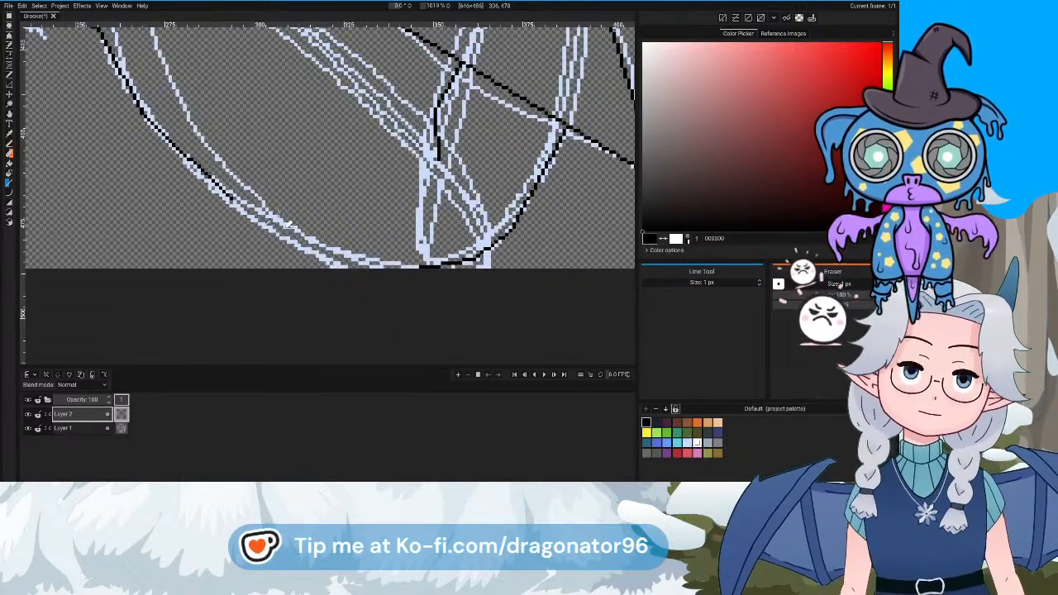
left_click_drag(306, 219, 346, 230)
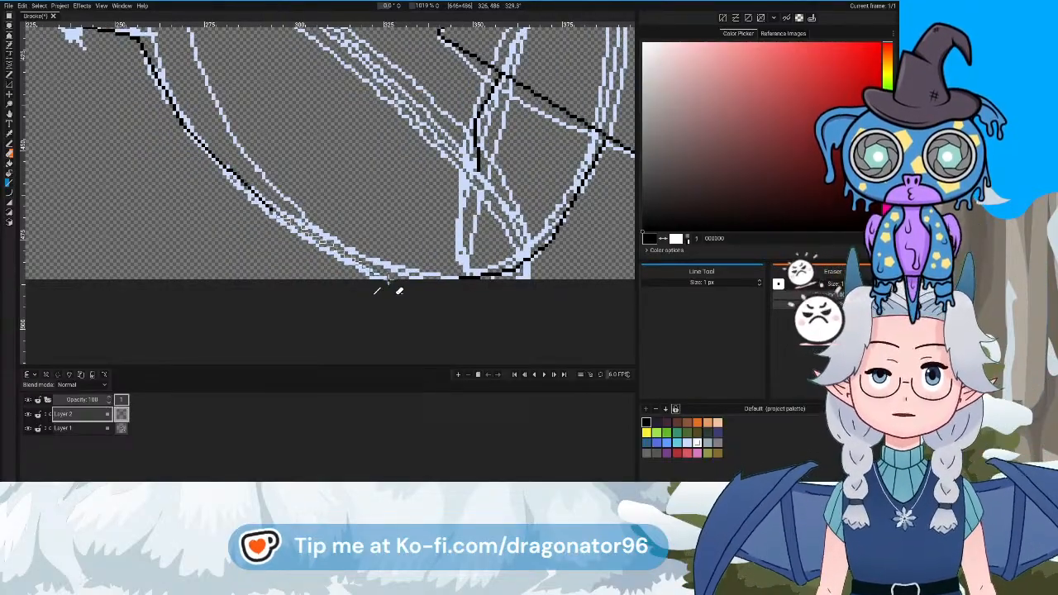
Ink the forearm's upper edge from the elbow crease up toward the wrist below the thumb
left_click_drag(378, 171, 388, 269)
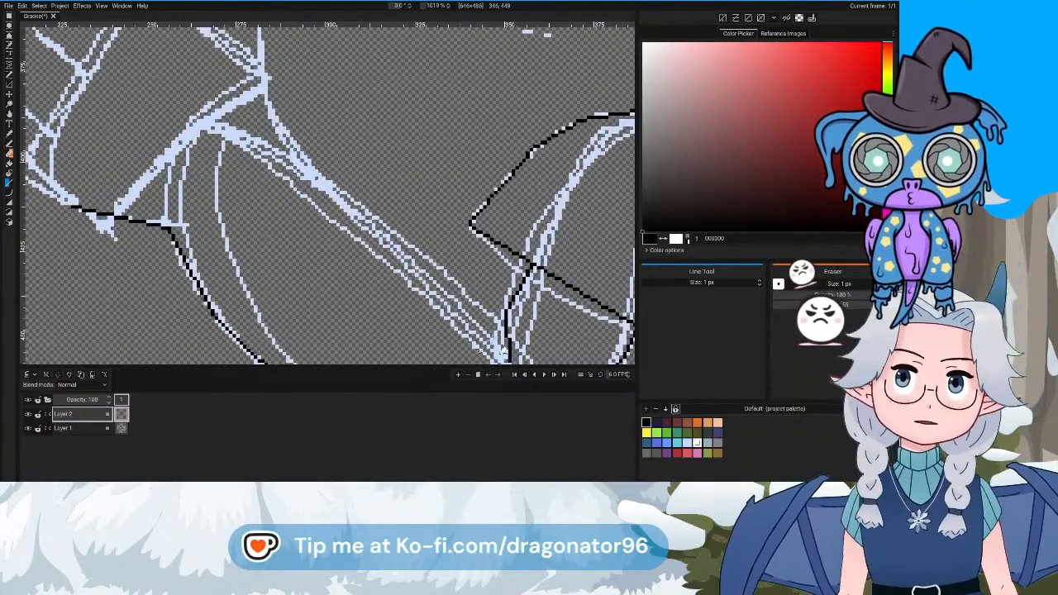
left_click_drag(502, 352, 545, 341)
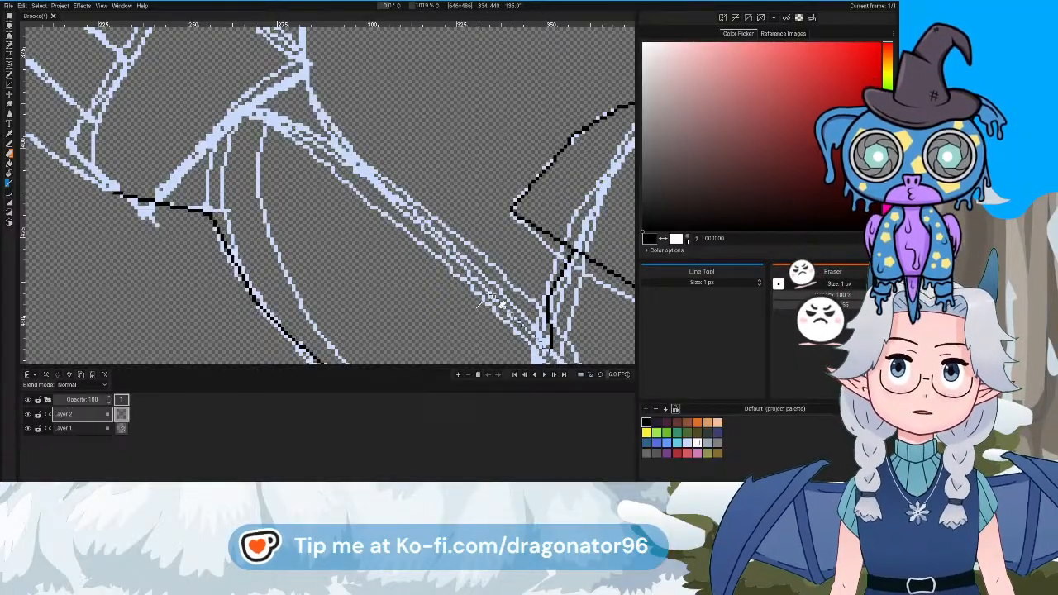
left_click_drag(494, 299, 346, 156)
left_click_drag(345, 156, 495, 307)
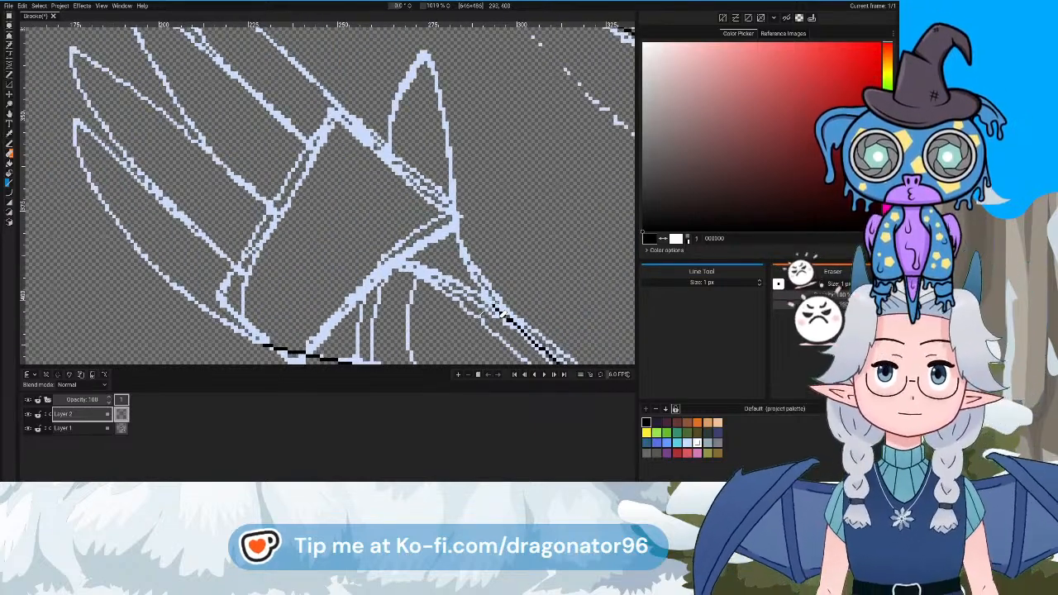
left_click_drag(499, 312, 476, 272)
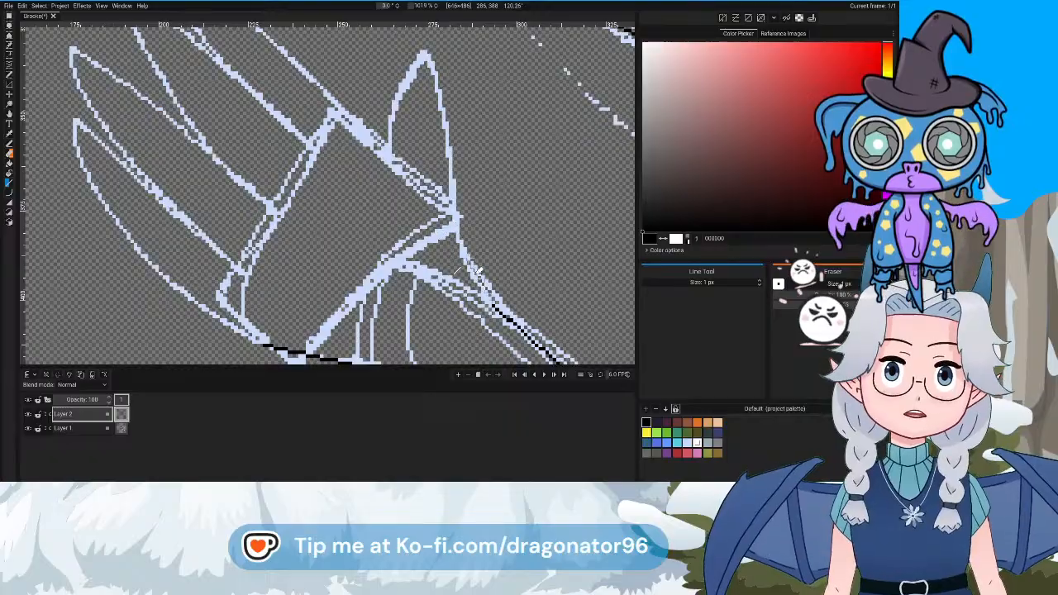
Ink the thumb's outline from the wrist over its tip to the palm, and undo the last stroke at its inner base
left_click_drag(458, 229, 458, 227)
mouse_move(466, 226)
left_mouse_down()
mouse_move(563, 328)
mouse_move(539, 196)
mouse_move(516, 155)
mouse_move(522, 169)
mouse_move(483, 250)
left_mouse_up()
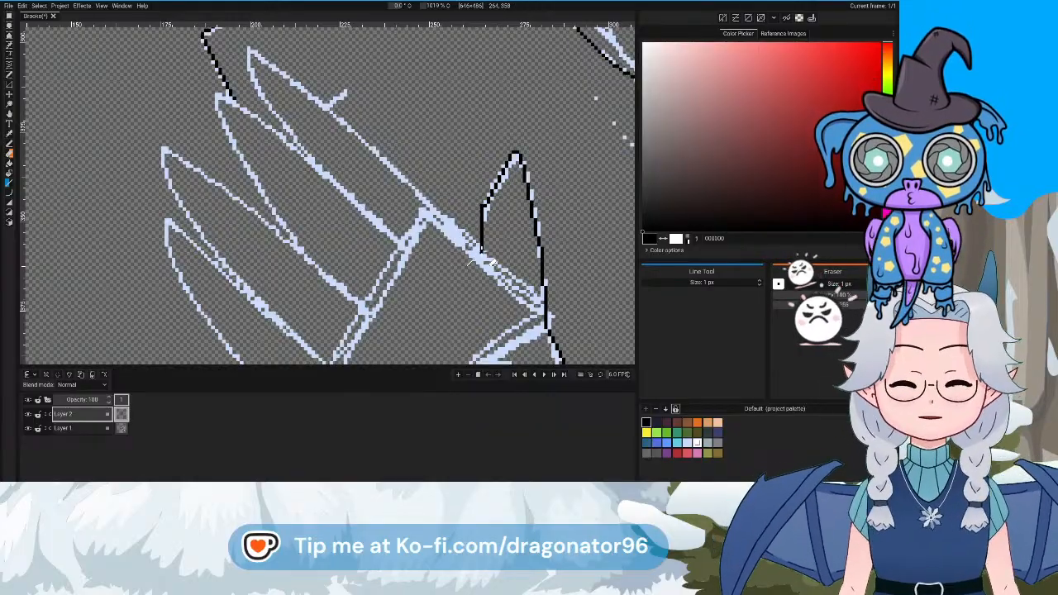
key("ctrl+z")
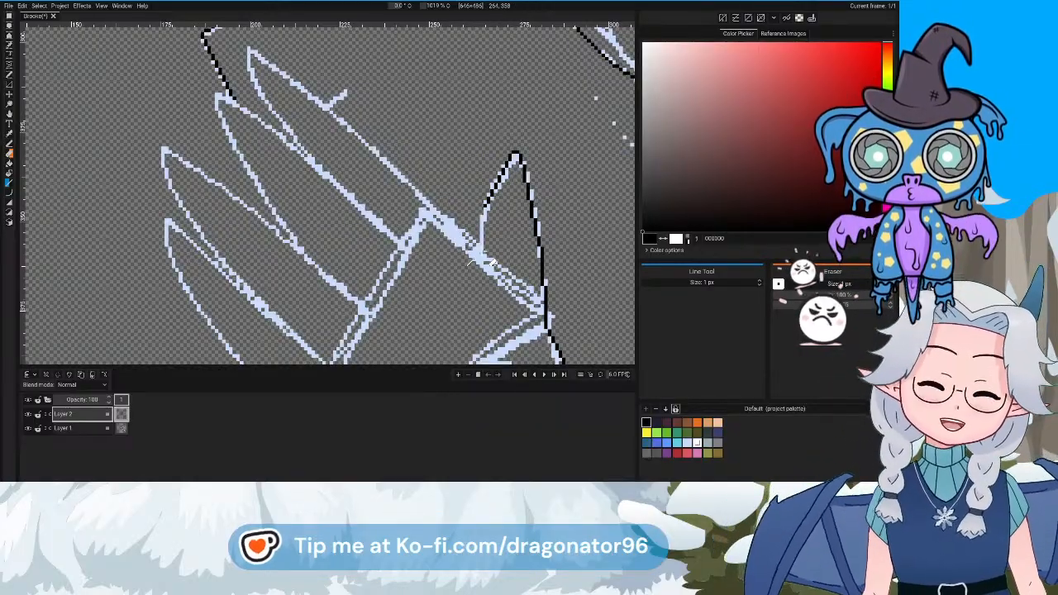
Ink the thumb's inner edge in black on Layer 2, running it straight down and slightly past the palm's upper edge
scroll(505, 269, "up", 2)
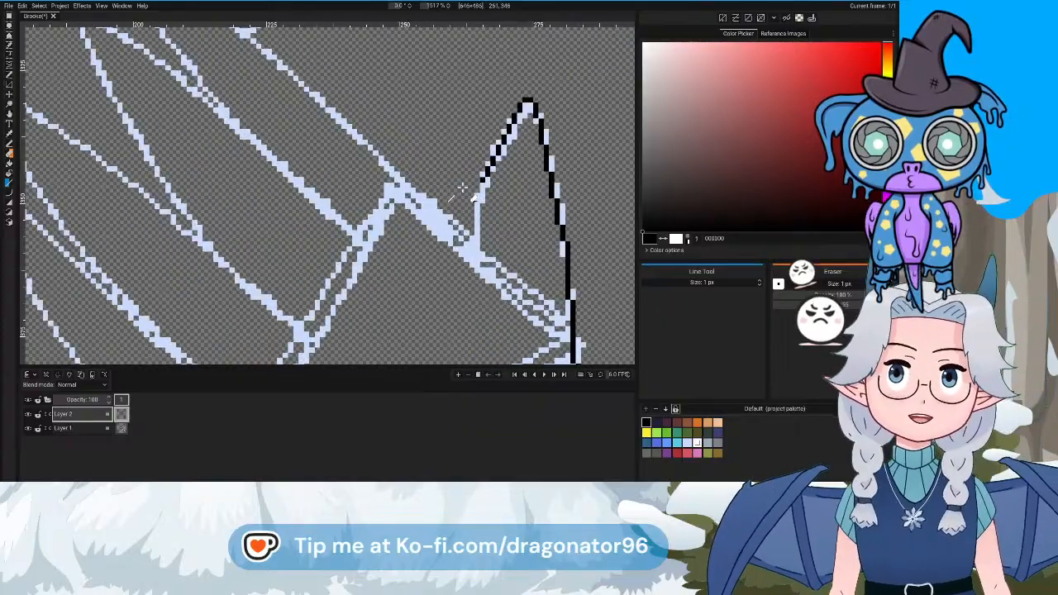
left_click_drag(477, 188, 476, 253)
left_click_drag(408, 196, 500, 228)
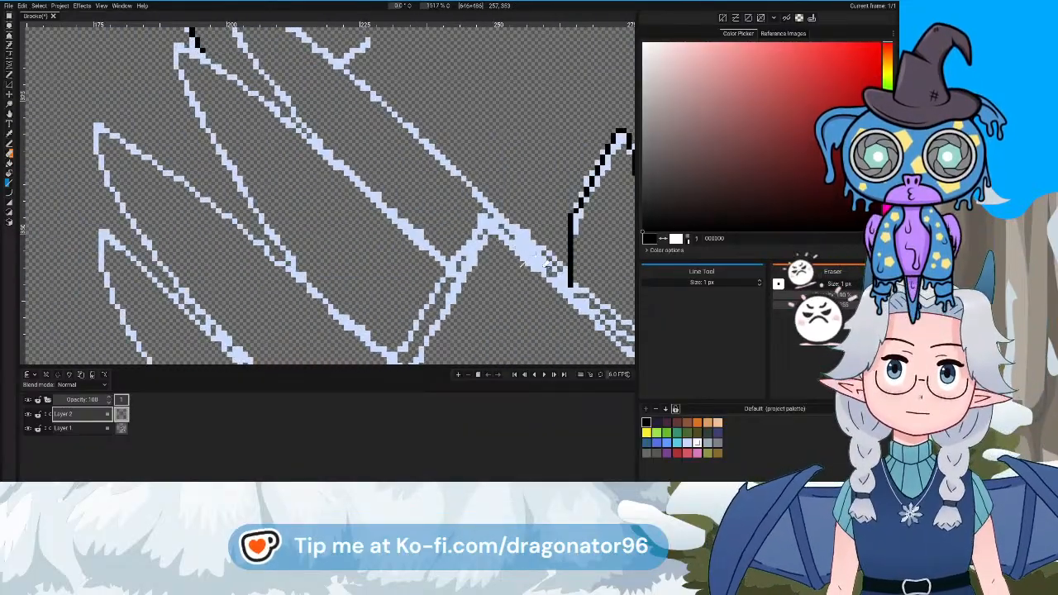
mouse_move(573, 297)
left_mouse_down()
mouse_move(490, 235)
mouse_move(508, 280)
left_mouse_up()
left_click_drag(403, 202, 522, 283)
scroll(524, 285, "down", 1)
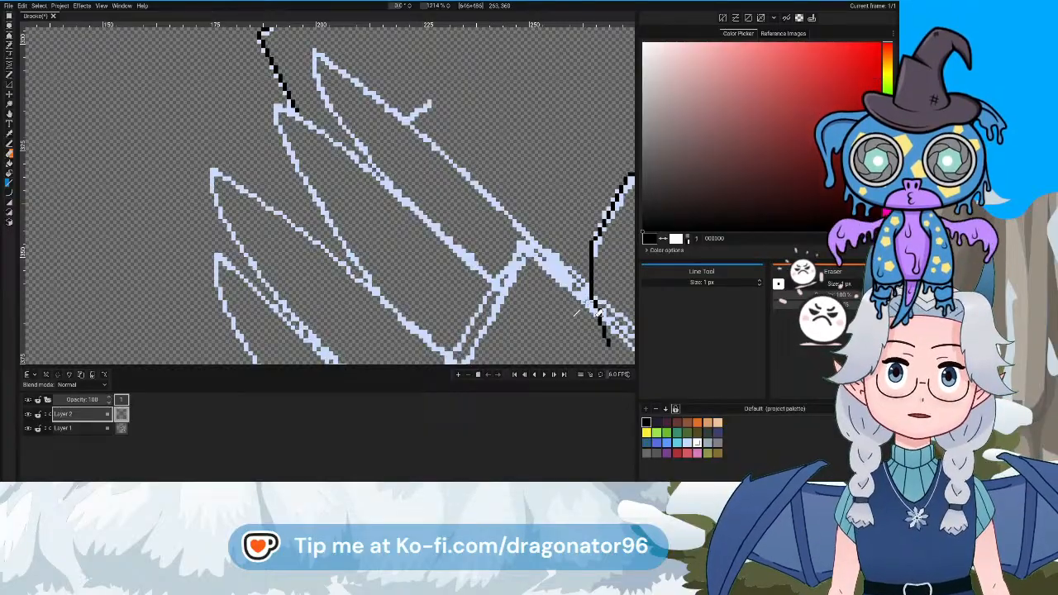
Trace the finger nearest the thumb in black, from the palm along its upper edge, around the tip and back to the palm
left_click_drag(581, 308, 478, 208)
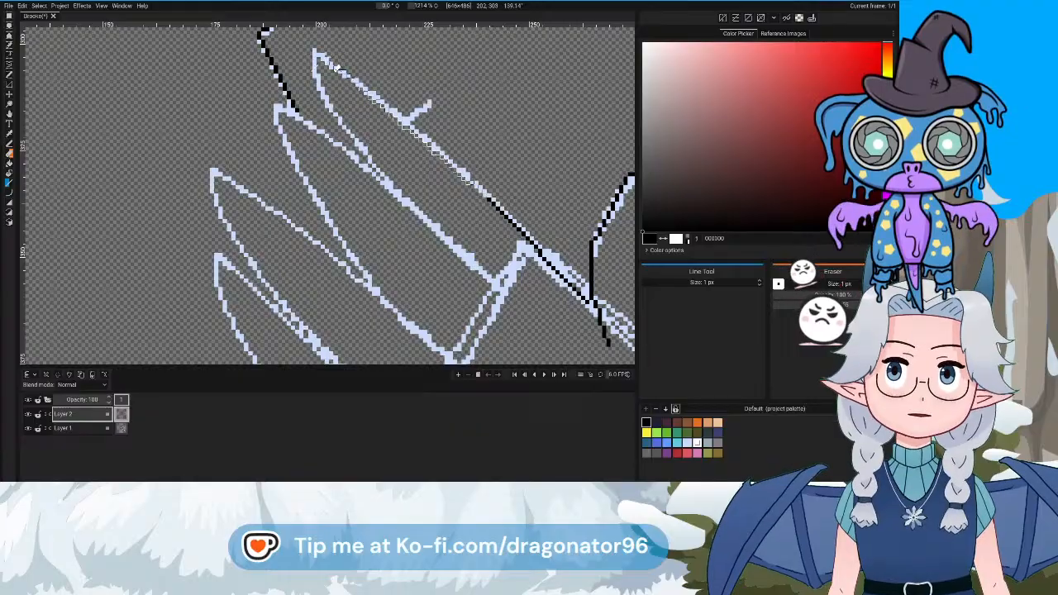
left_click_drag(317, 63, 317, 58)
left_click_drag(336, 130, 379, 142)
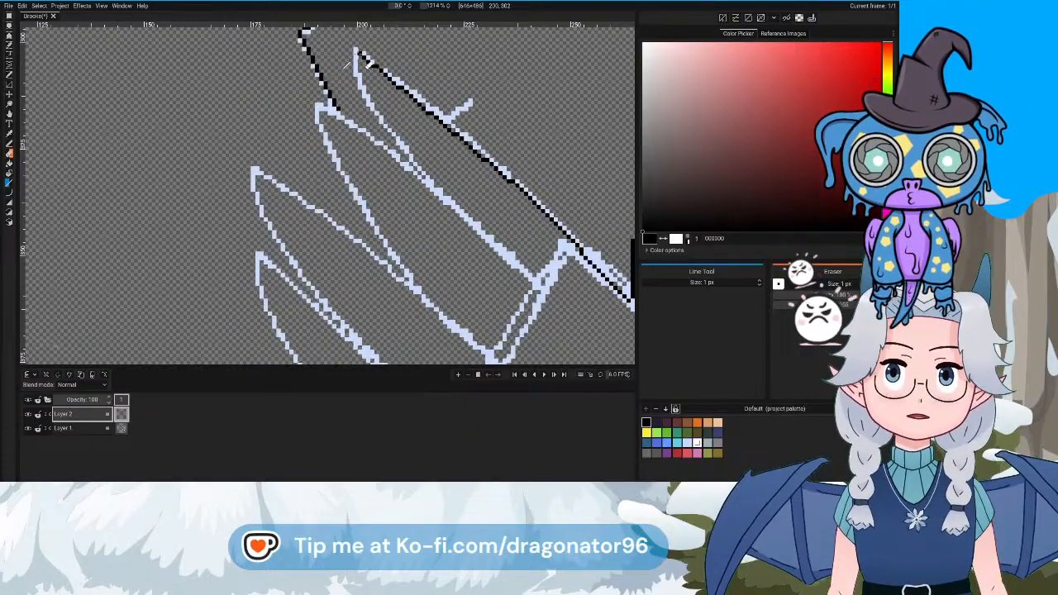
left_click_drag(361, 59, 357, 85)
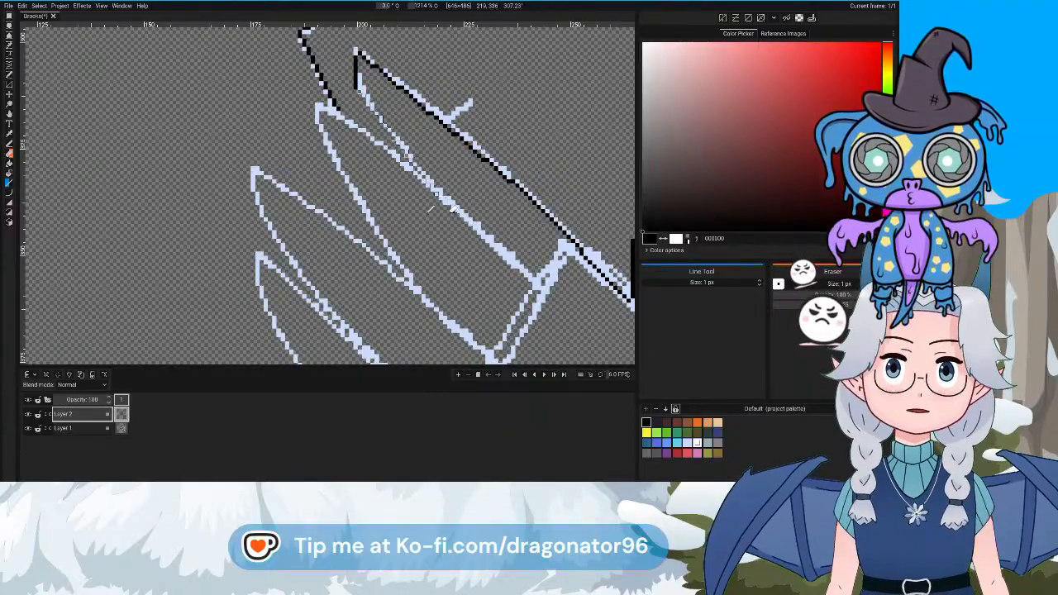
left_click(446, 207, "shift")
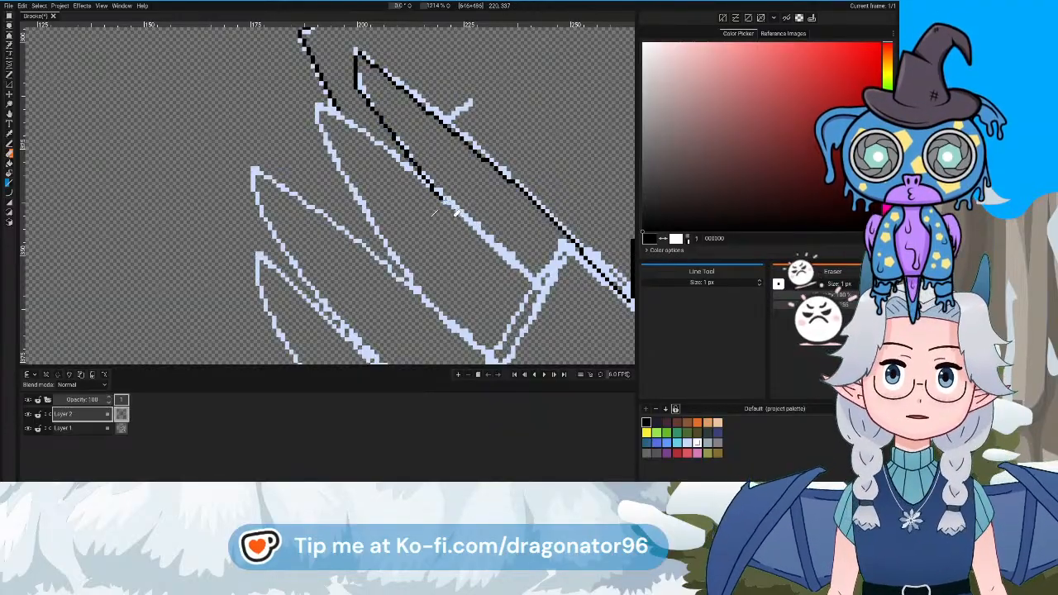
left_click_drag(452, 211, 542, 282)
Ink the second finger from the thumb over the sketch, tracing its tip, its upper edge and its lower edge to the palm
scroll(495, 248, "left", 2)
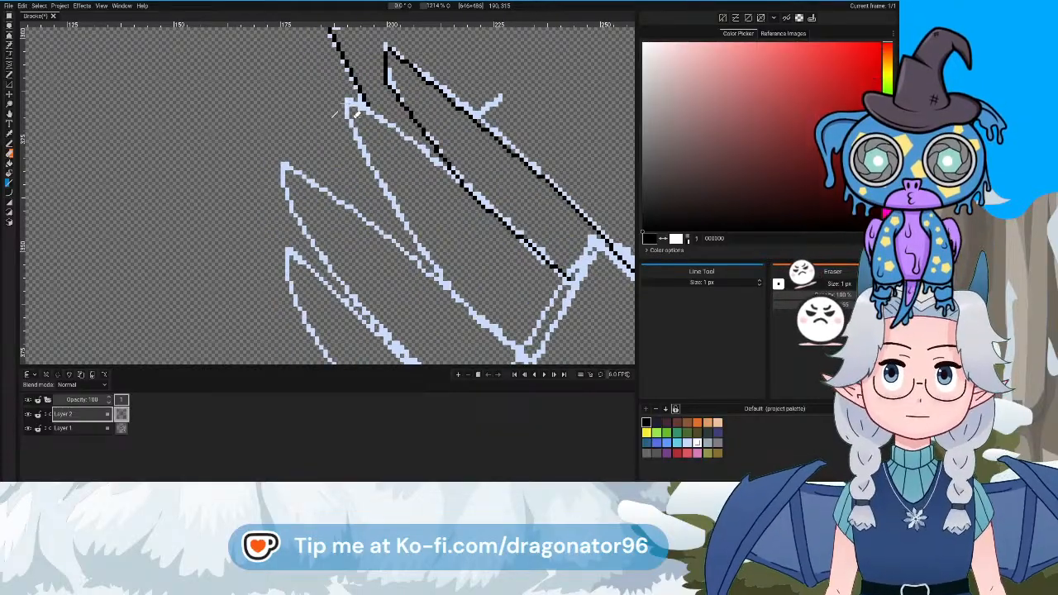
left_click_drag(377, 119, 496, 187)
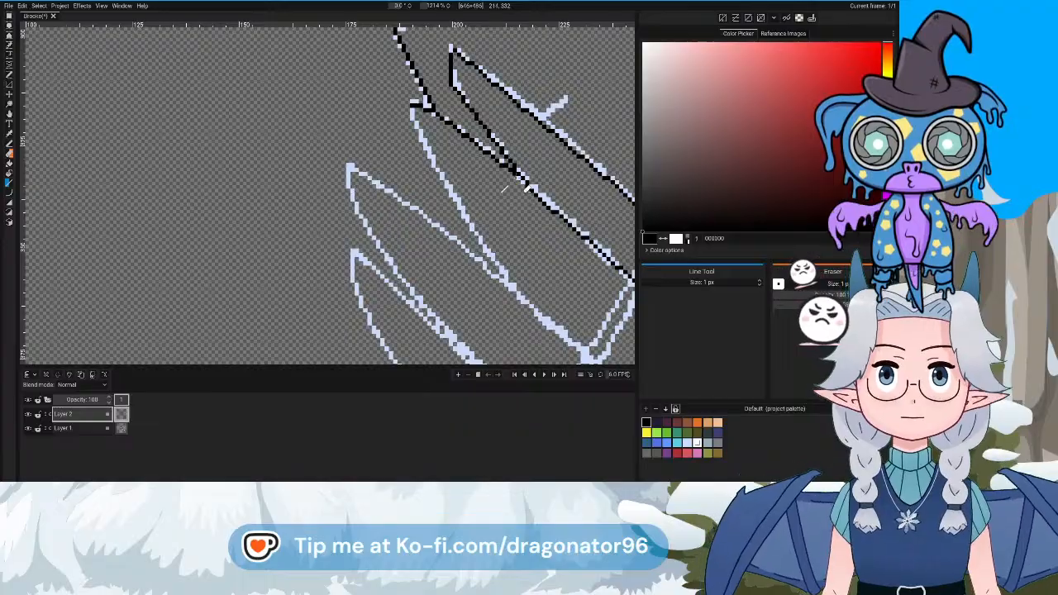
left_click_drag(477, 199, 458, 194)
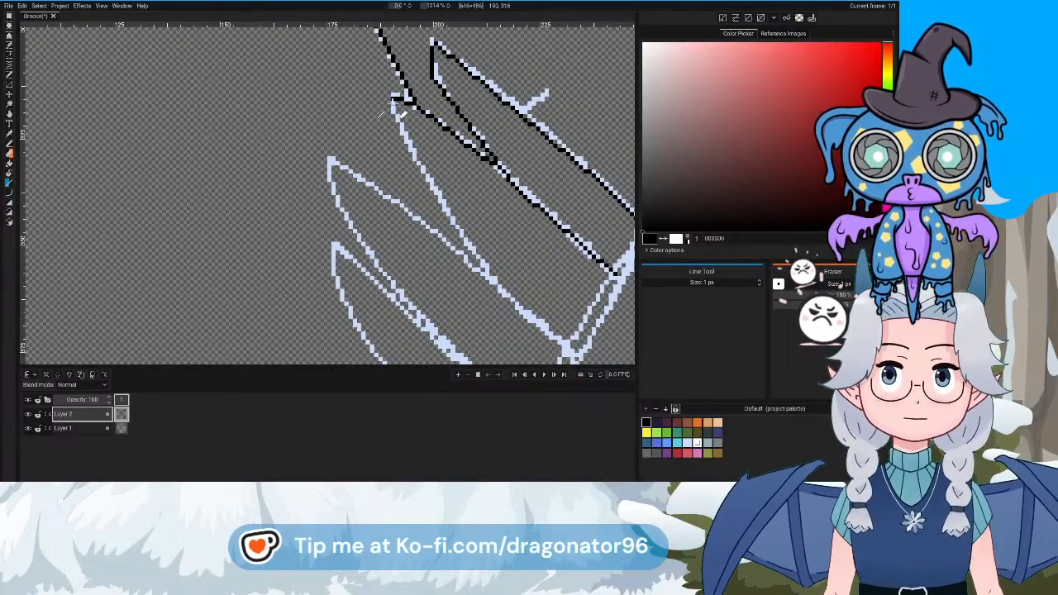
mouse_move(391, 109)
left_mouse_down()
mouse_move(457, 232)
mouse_move(576, 355)
left_mouse_up()
Outline the third finger from the thumb in black, covering its upper edge, tip and lower edge to the palm
left_click_drag(557, 296, 538, 218)
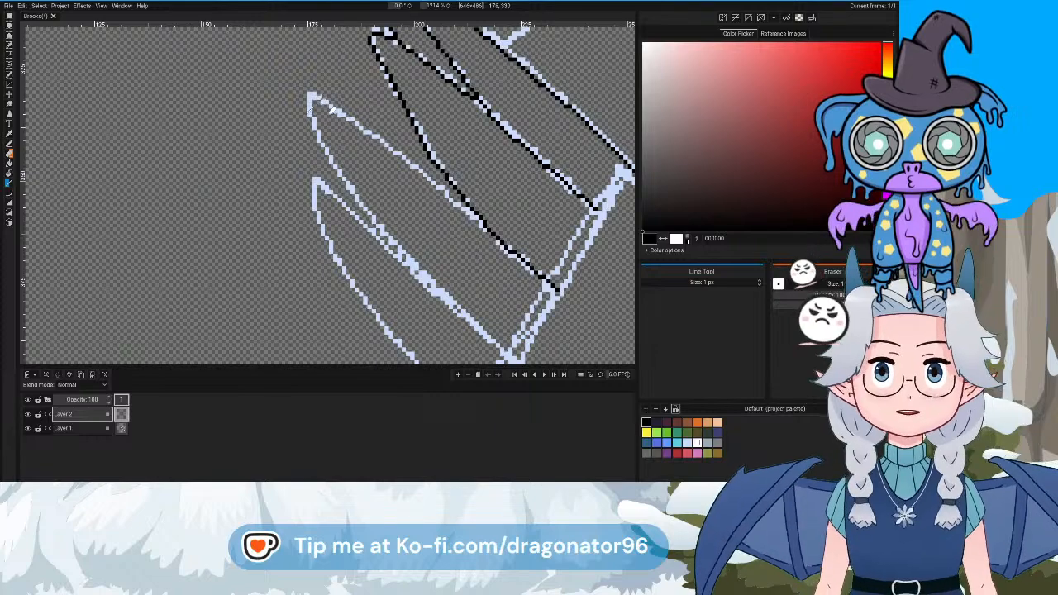
left_click_drag(400, 157, 401, 158)
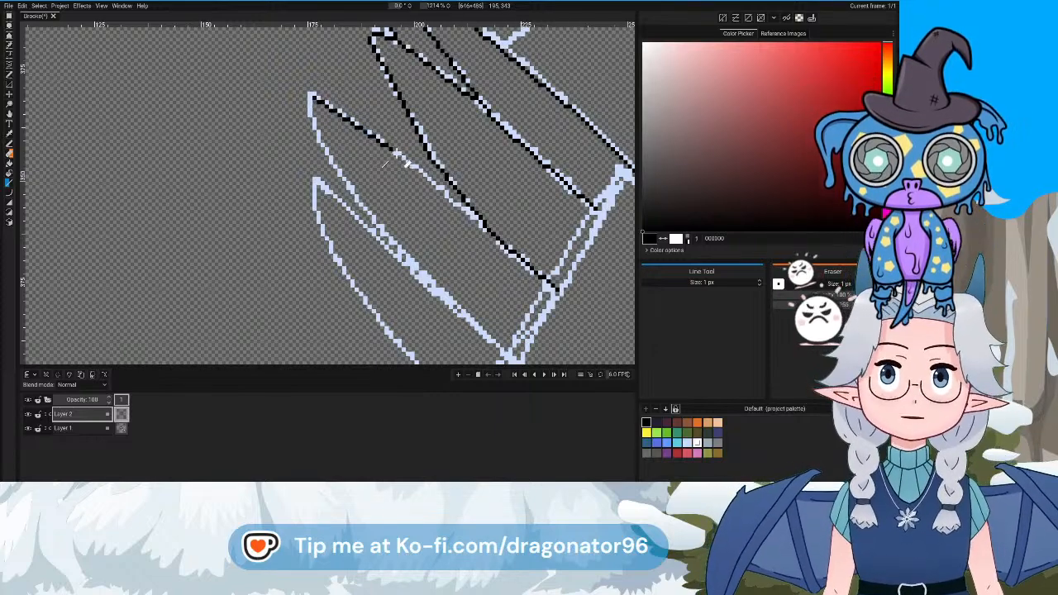
left_click_drag(461, 213, 501, 211)
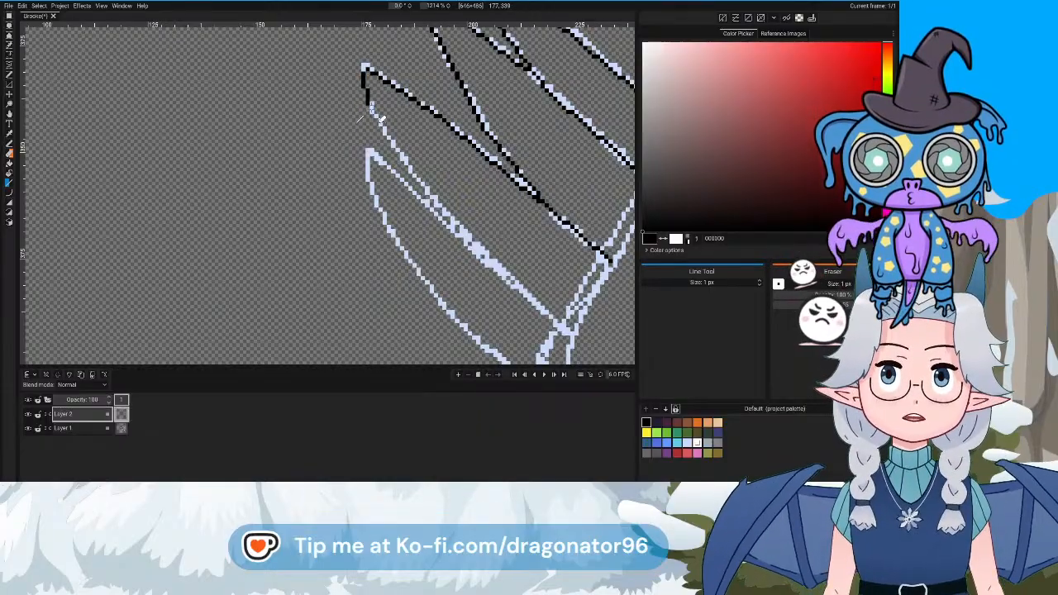
left_click_drag(403, 162, 582, 349)
Hide the Layer 1 sketch to check the inked line art on its own, and show the sketch again
scroll(582, 350, "down", 8)
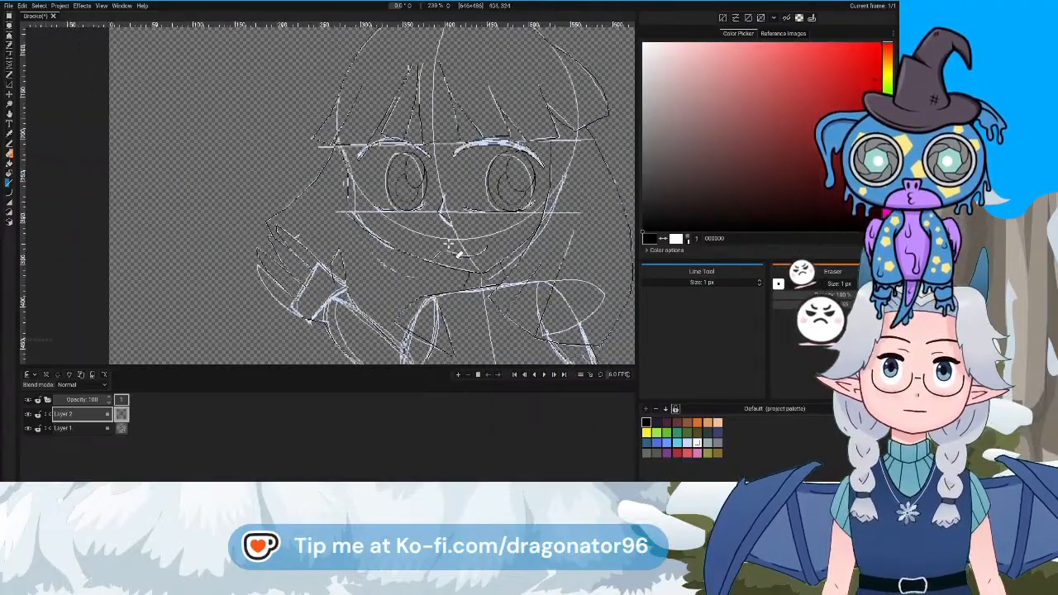
scroll(459, 253, "down", 2)
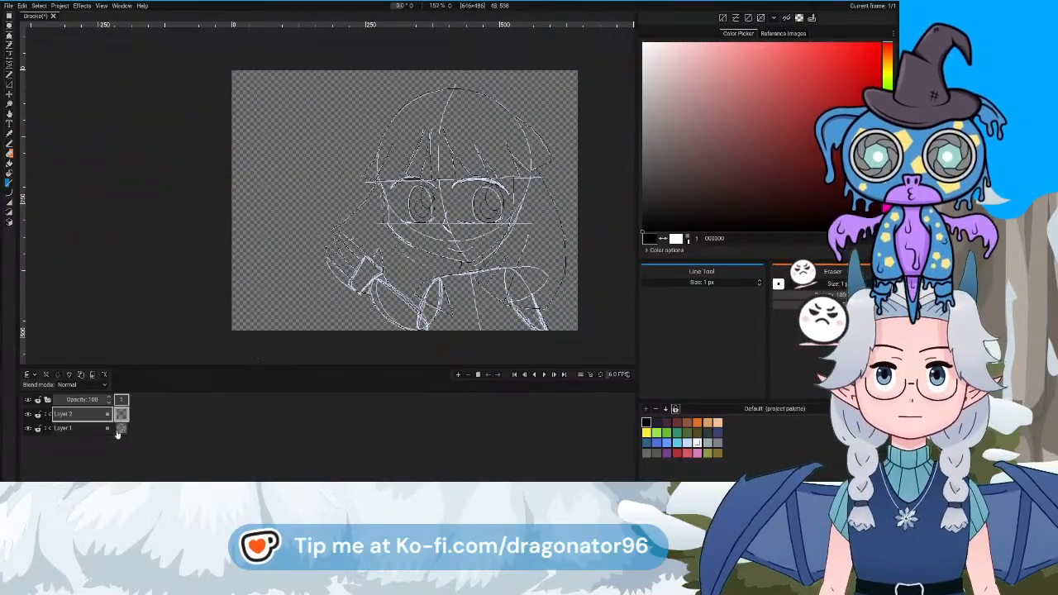
left_click(28, 430)
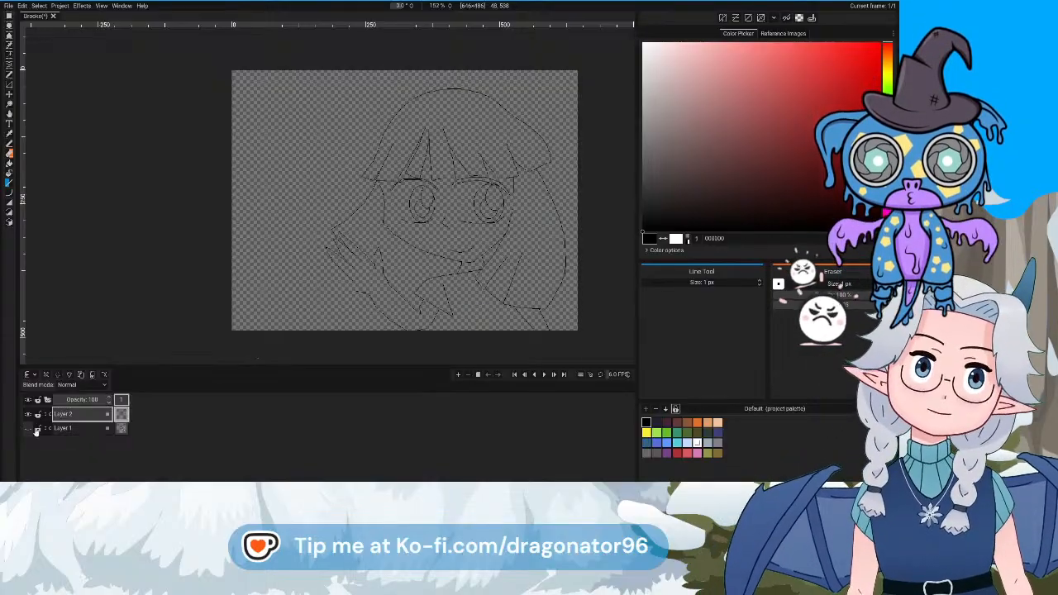
scroll(262, 353, "up", 3)
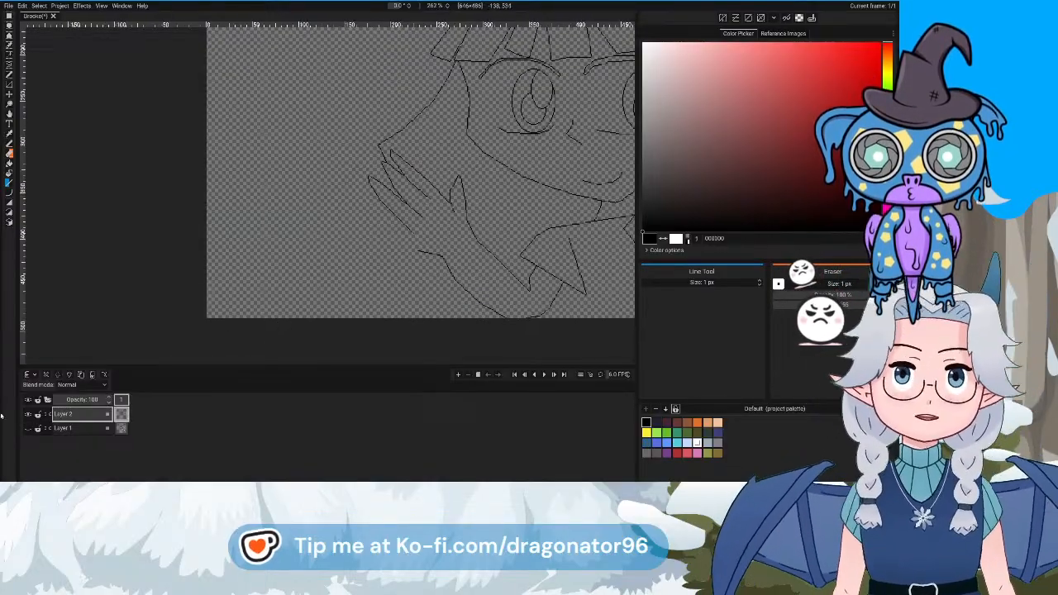
left_click(29, 429)
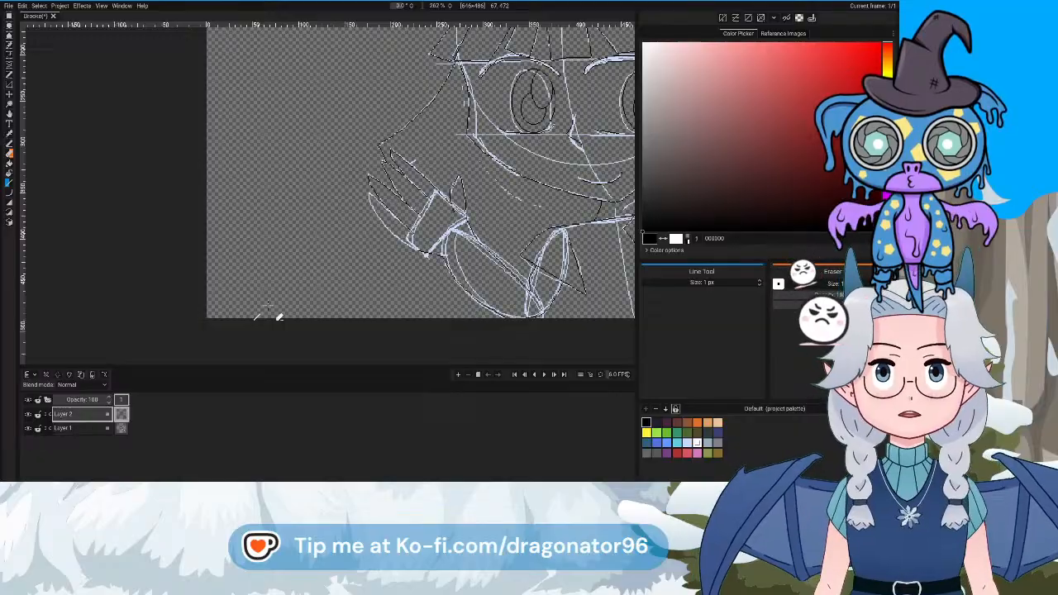
Ink the outermost finger's upper edge along the sketch and clean up the doubled pixels where it runs to the palm
scroll(389, 238, "up", 4)
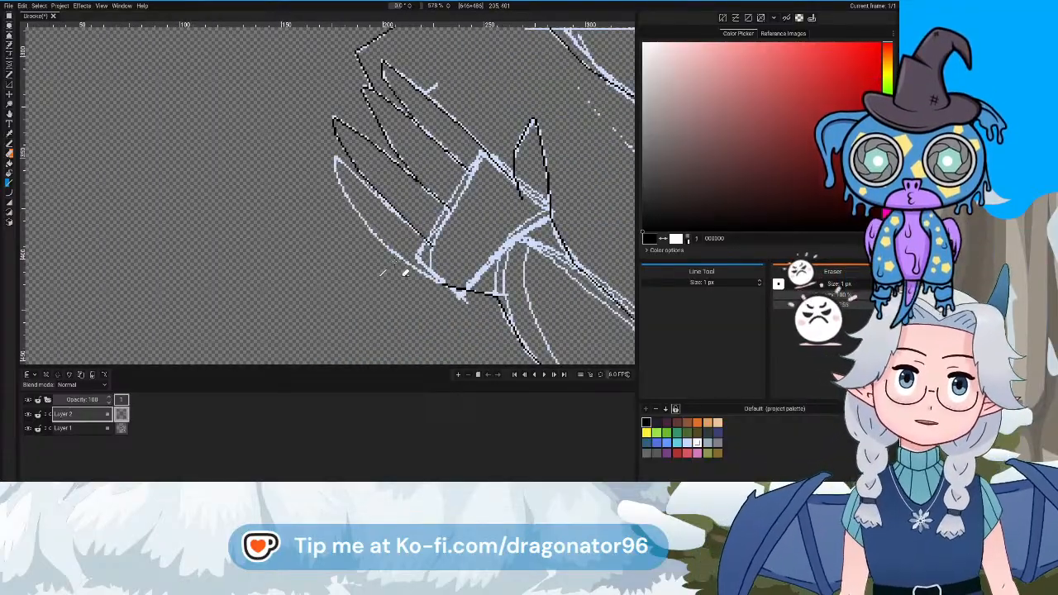
scroll(421, 263, "up", 3)
scroll(449, 241, "up", 2)
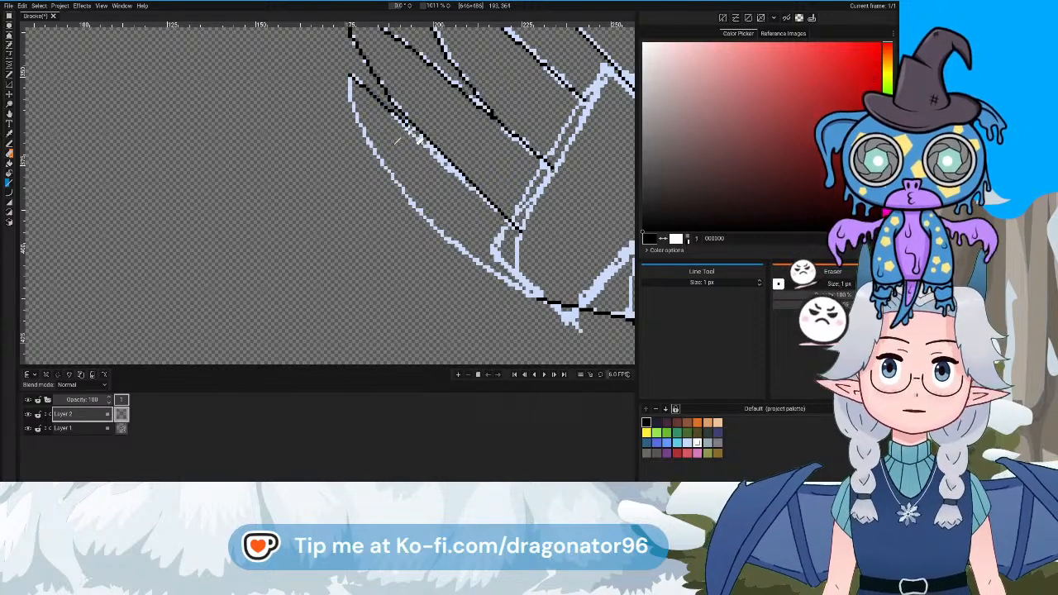
left_click_drag(417, 139, 496, 210)
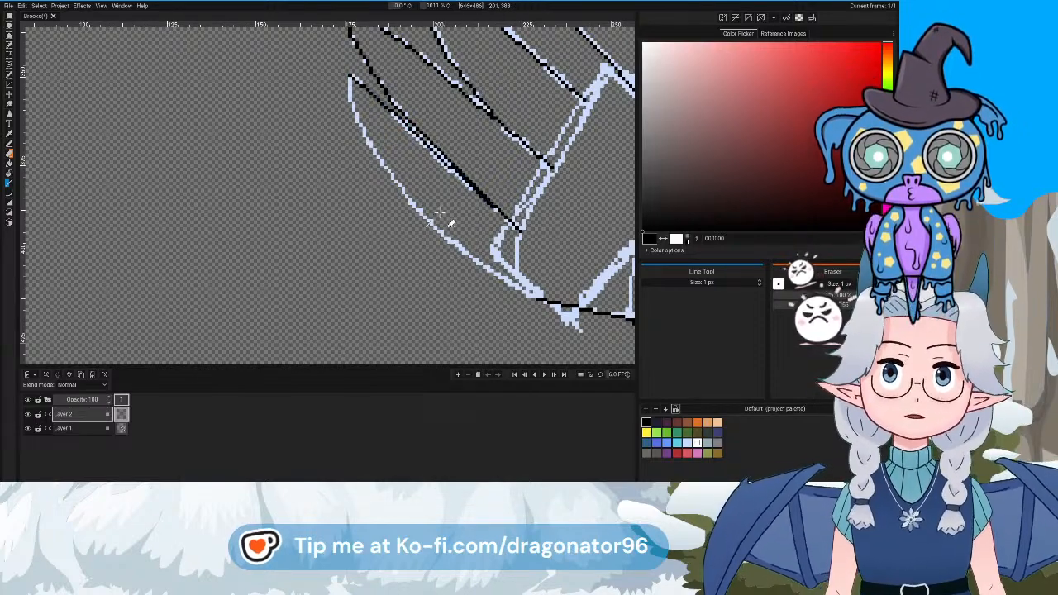
scroll(454, 222, "up", 2)
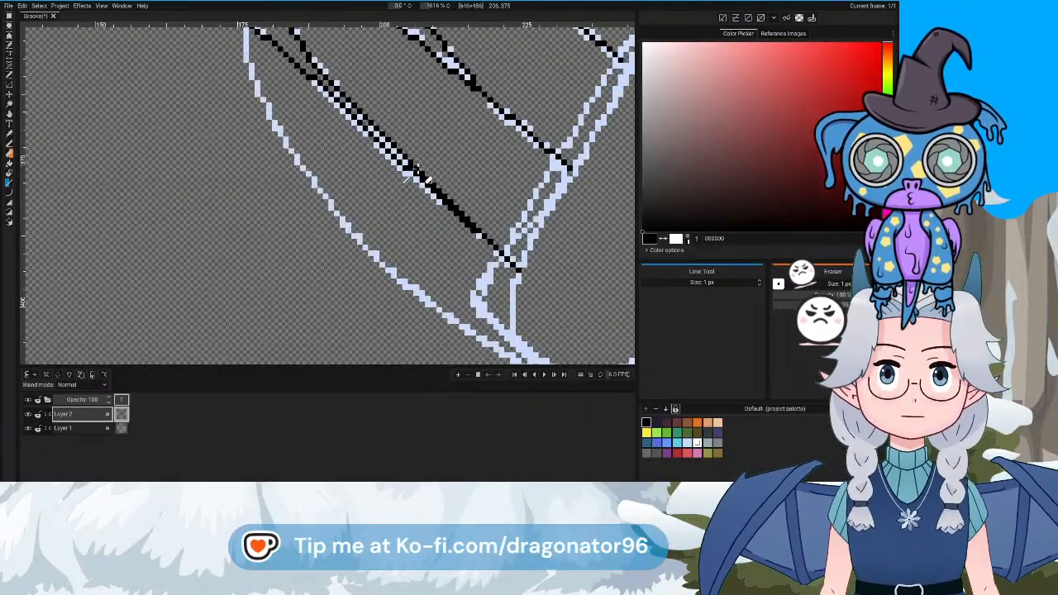
left_click_drag(423, 176, 479, 234)
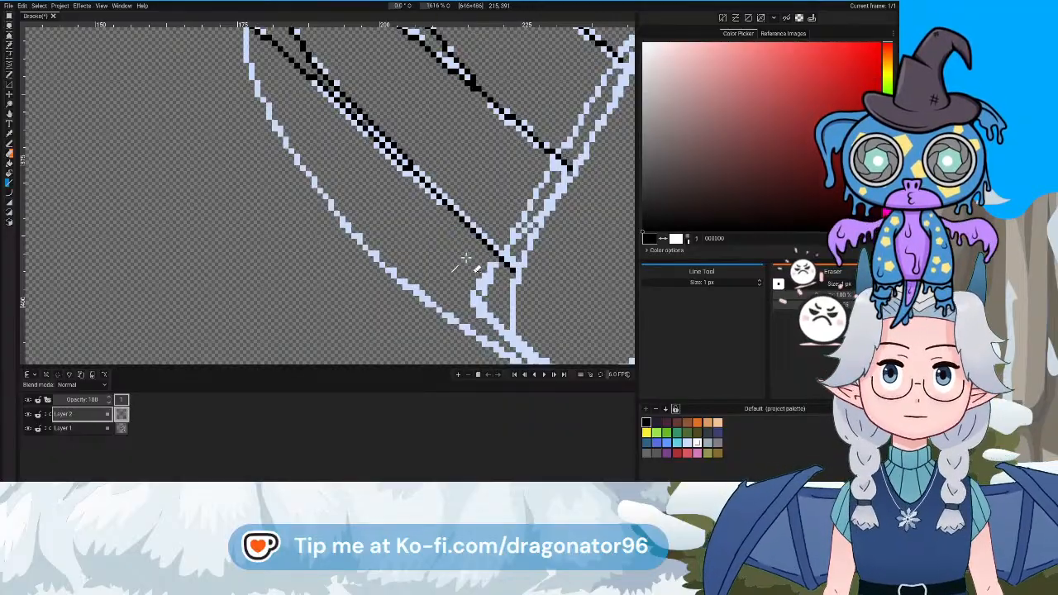
Trace the outermost finger's curved outer edge in black from its tip down to the inked base of the palm
left_click_drag(466, 257, 417, 249)
scroll(416, 247, "down", 2)
left_click_drag(370, 219, 390, 218)
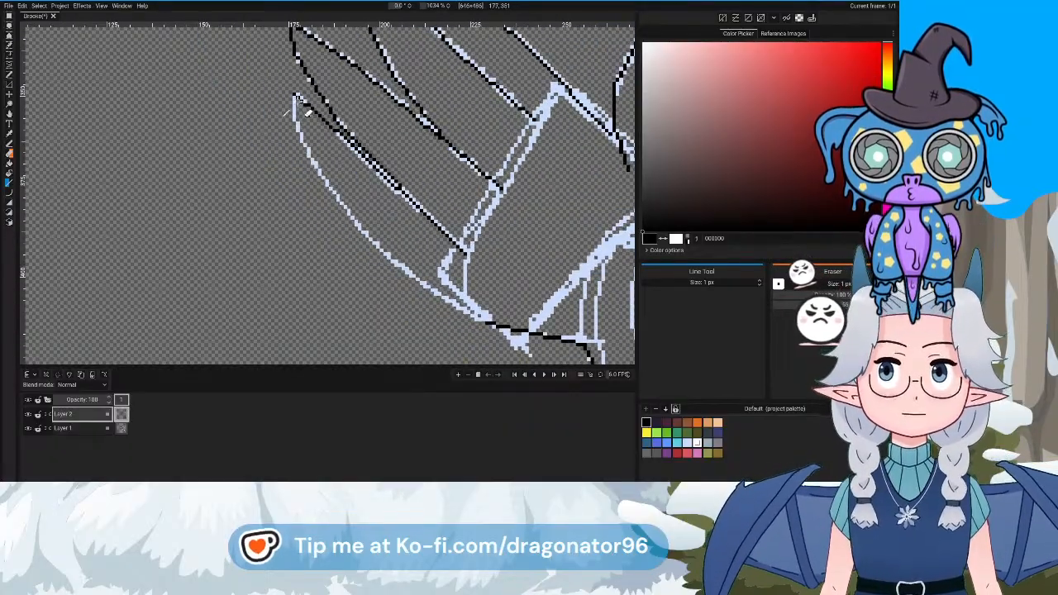
mouse_move(298, 97)
left_mouse_down()
mouse_move(293, 112)
mouse_move(357, 230)
mouse_move(446, 307)
left_mouse_up()
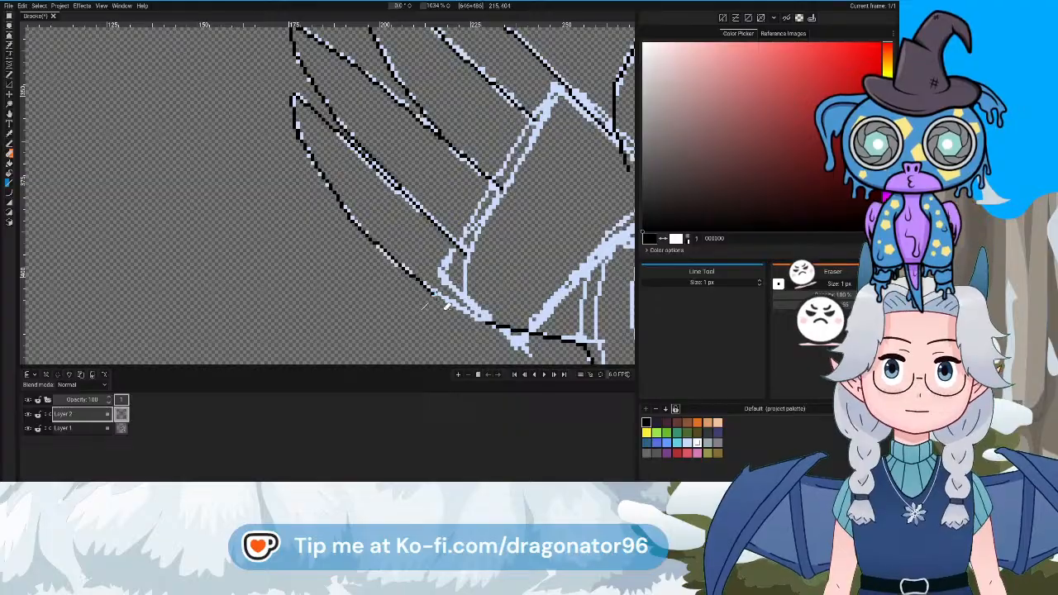
left_click_drag(436, 296, 496, 332)
Add a new layer and place it between Layer 2 and Layer 1
scroll(347, 238, "down", 5)
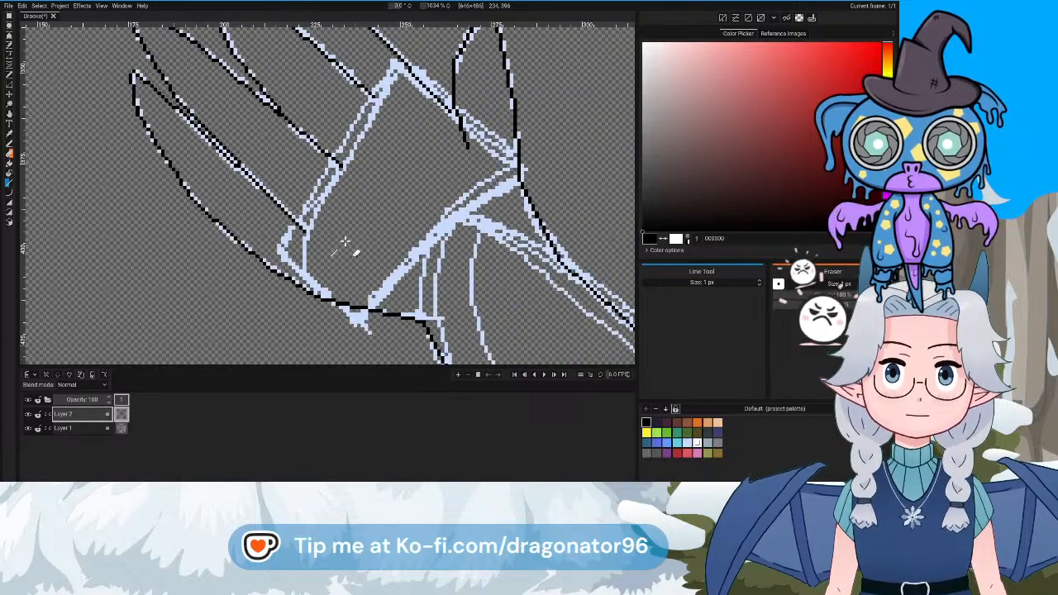
scroll(347, 238, "down", 5)
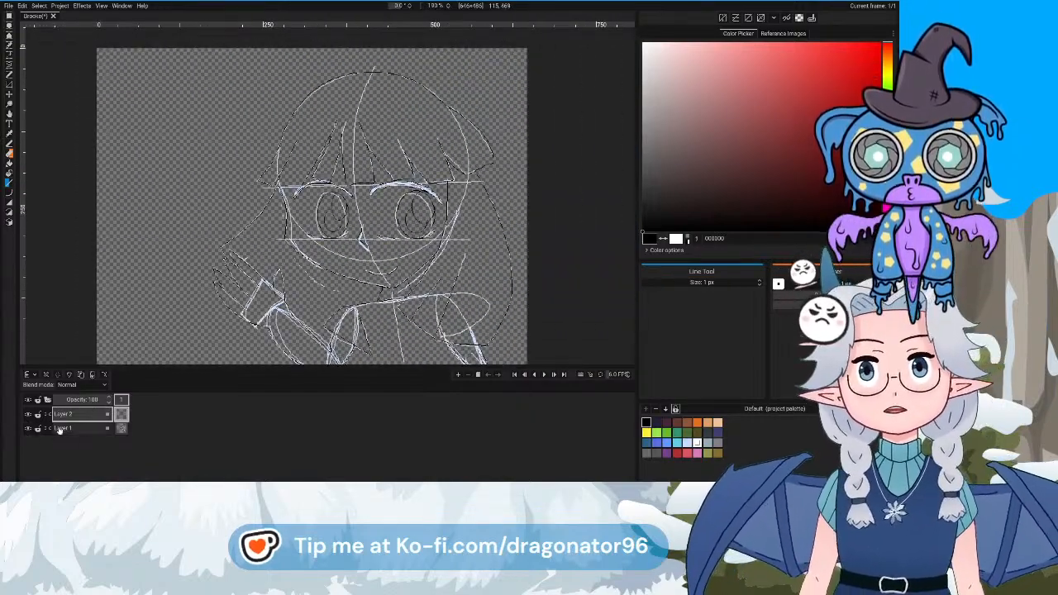
left_click(28, 375)
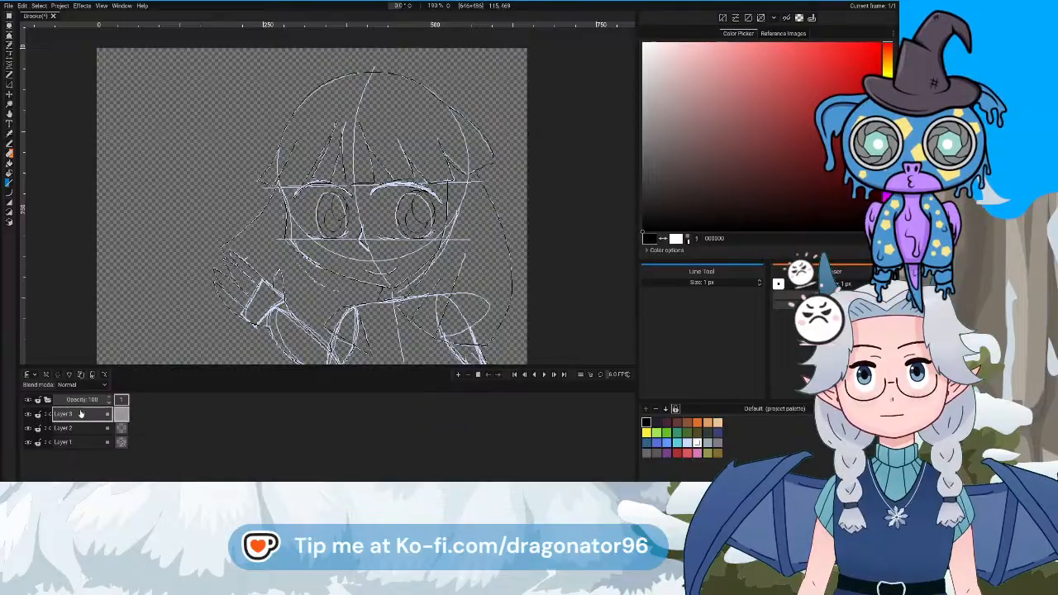
left_click_drag(89, 417, 84, 435)
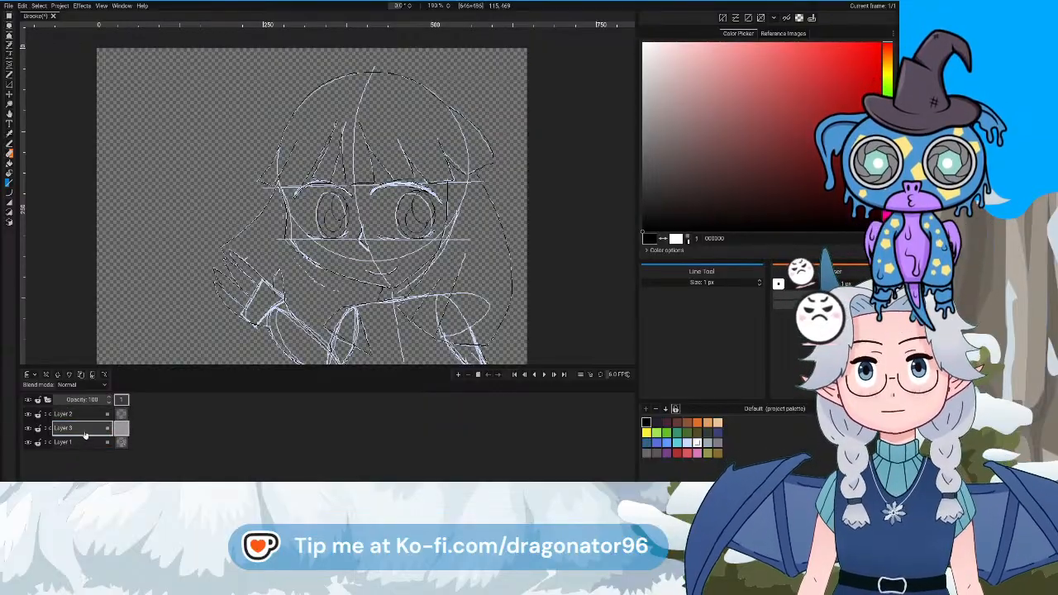
Hide Layer 1 and Layer 2, and fill the whole new layer with white using the Bucket tool
left_click(29, 442)
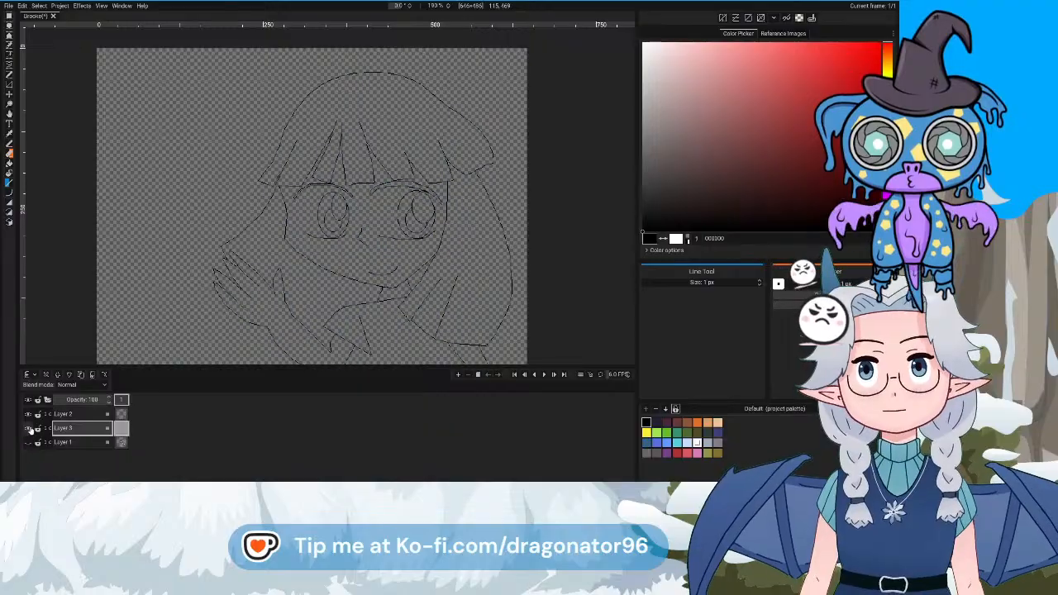
left_click(29, 415)
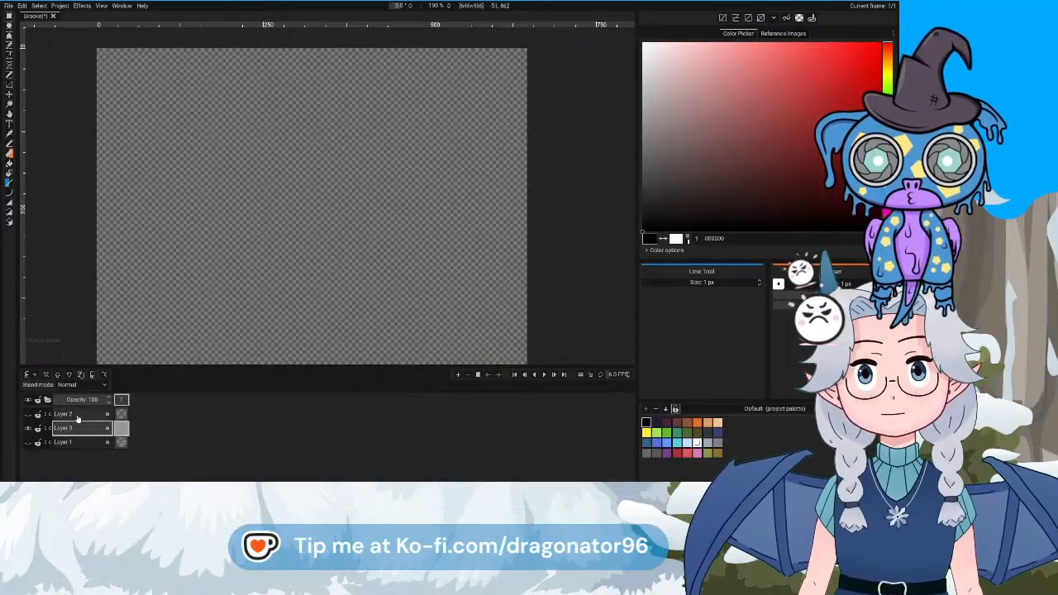
left_click(643, 42)
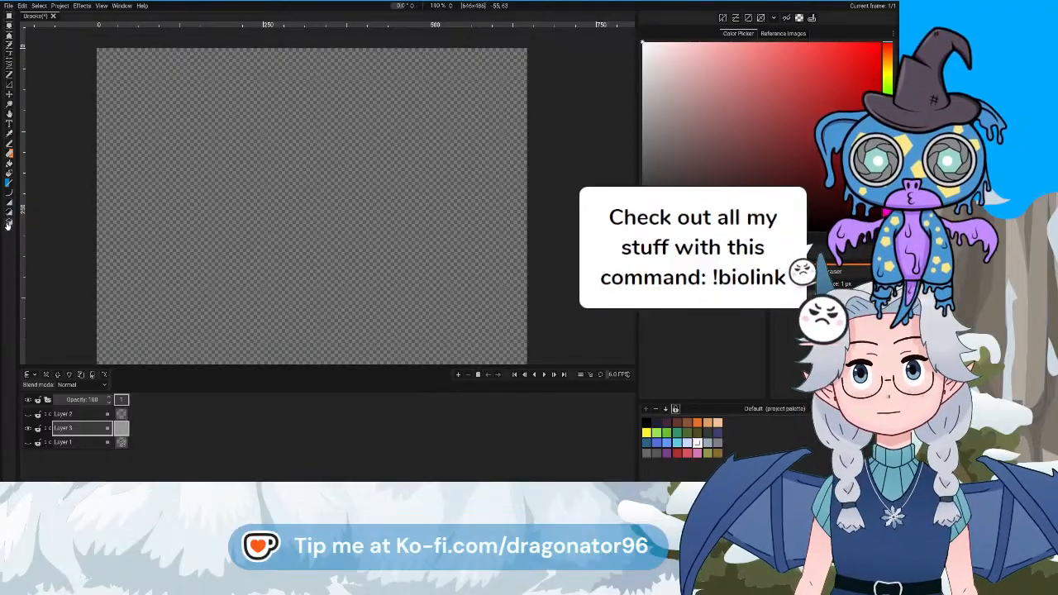
left_click(11, 167)
left_click(306, 212)
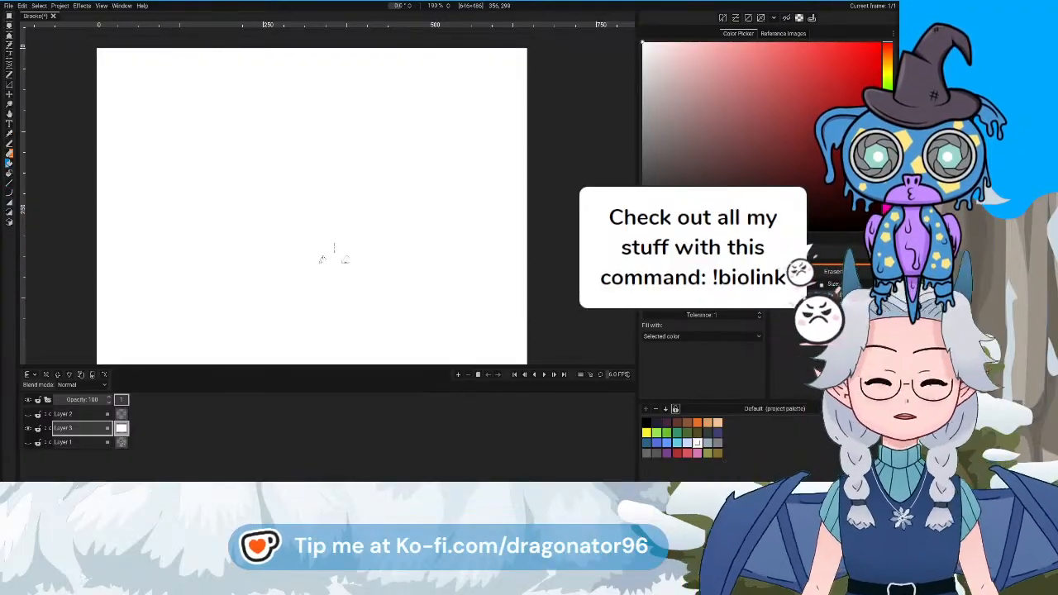
Show the Layer 2 line art again over the white background, leaving the sketch layer hidden
left_click_drag(330, 247, 436, 222)
scroll(436, 221, "down", 1)
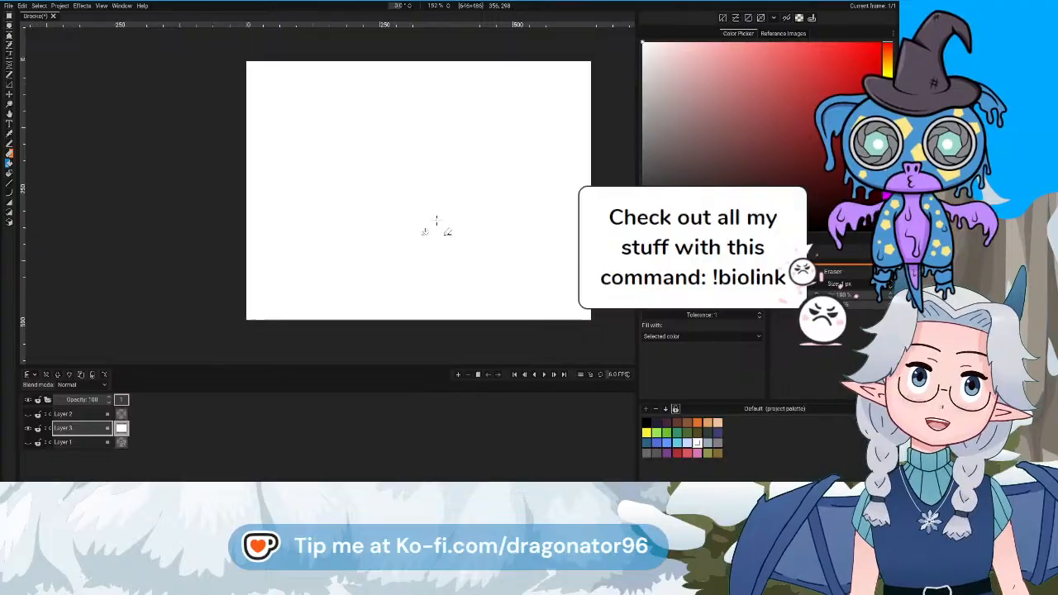
left_click(29, 414)
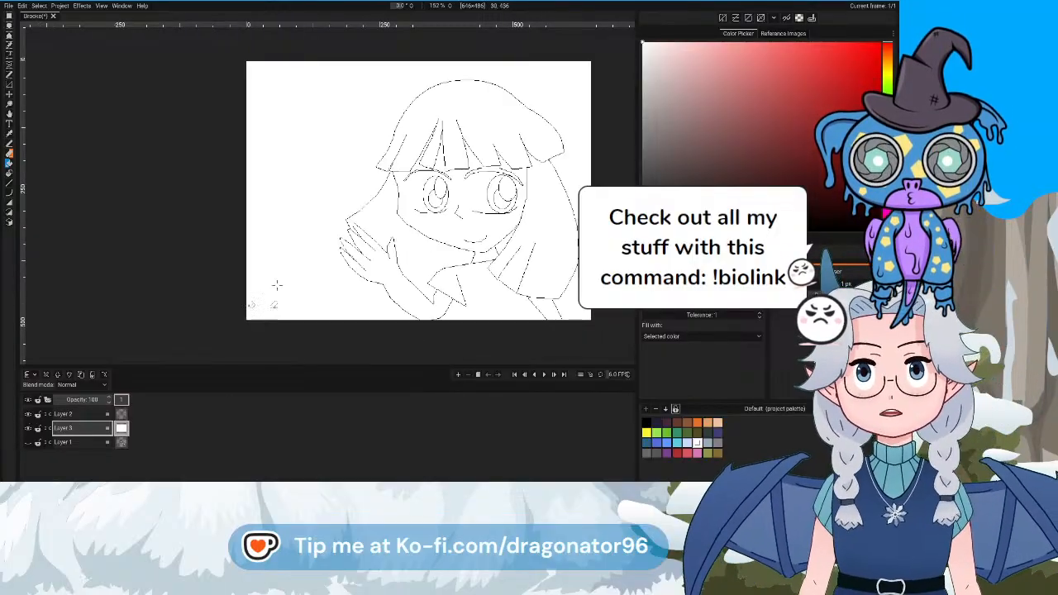
Move the Layer 1 sketch between Layer 2 and the white Layer 3, and make it visible
scroll(456, 186, "up", 2)
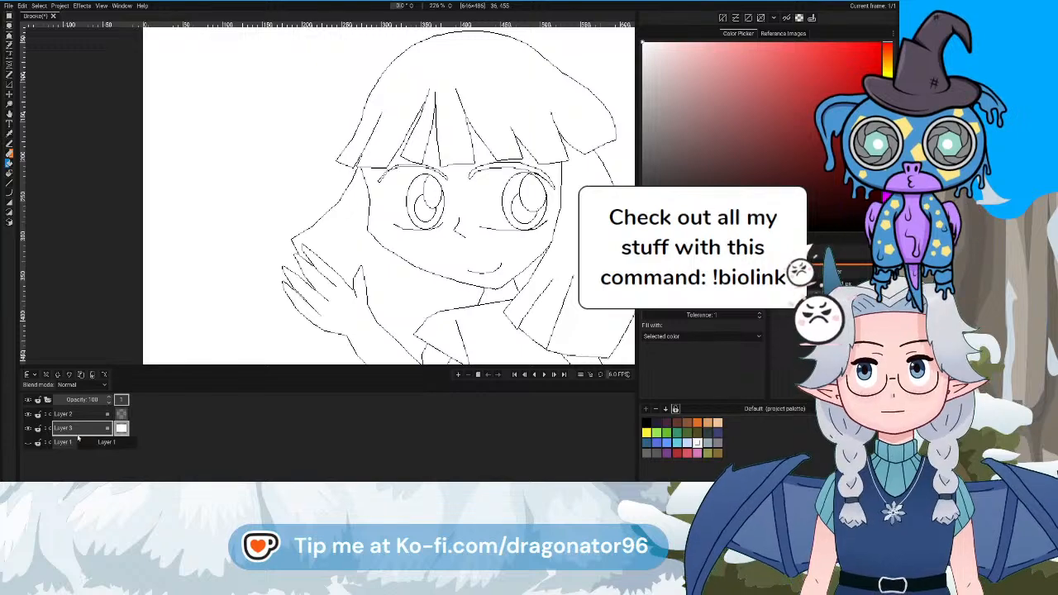
left_click_drag(79, 427, 79, 427)
left_click(28, 428)
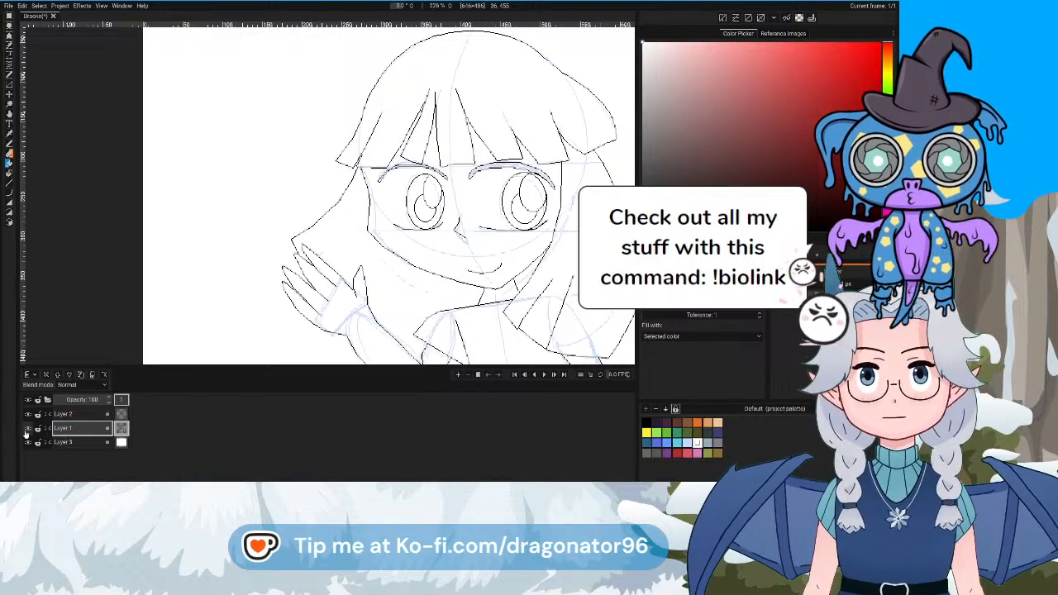
On Layer 2, draw a black 1 px pencil line from the collar's pointed tip down to the canvas's lower edge
scroll(330, 297, "up", 7)
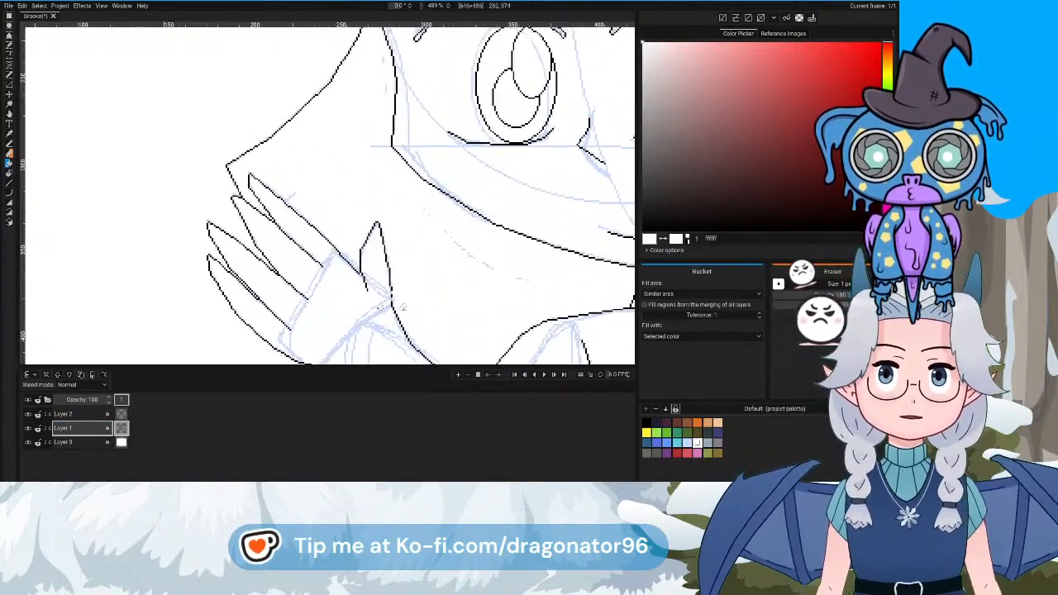
scroll(396, 301, "down", 8)
left_click_drag(399, 296, 257, 246)
scroll(338, 319, "up", 6)
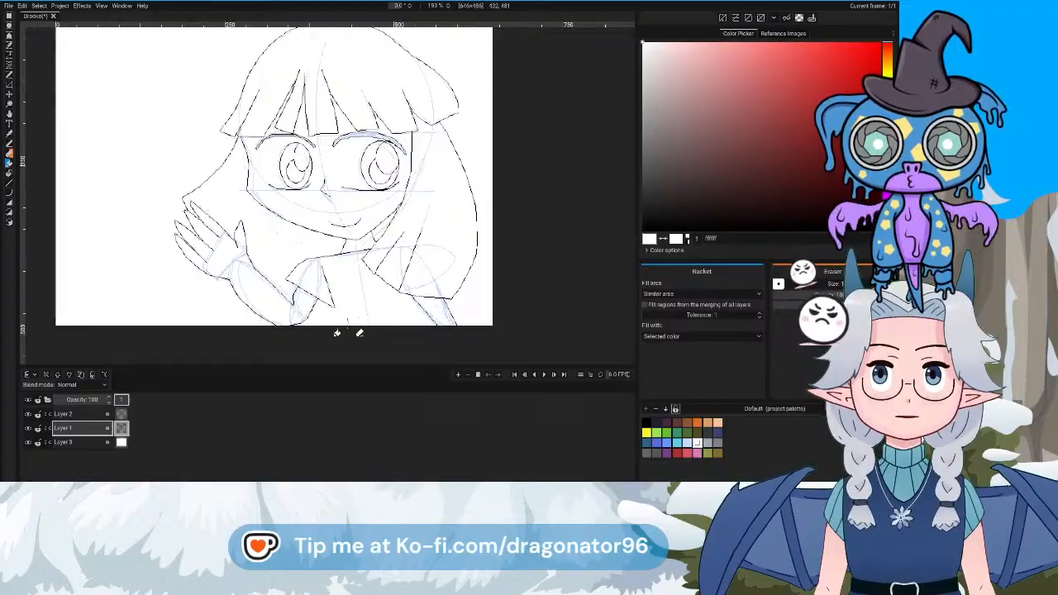
left_click_drag(335, 317, 395, 257)
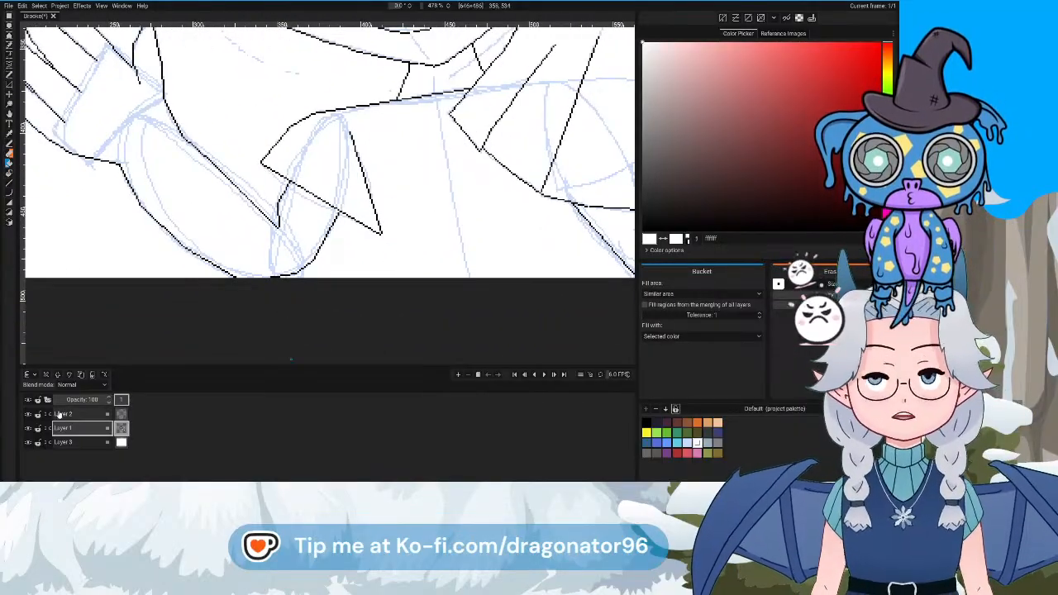
left_click(70, 414)
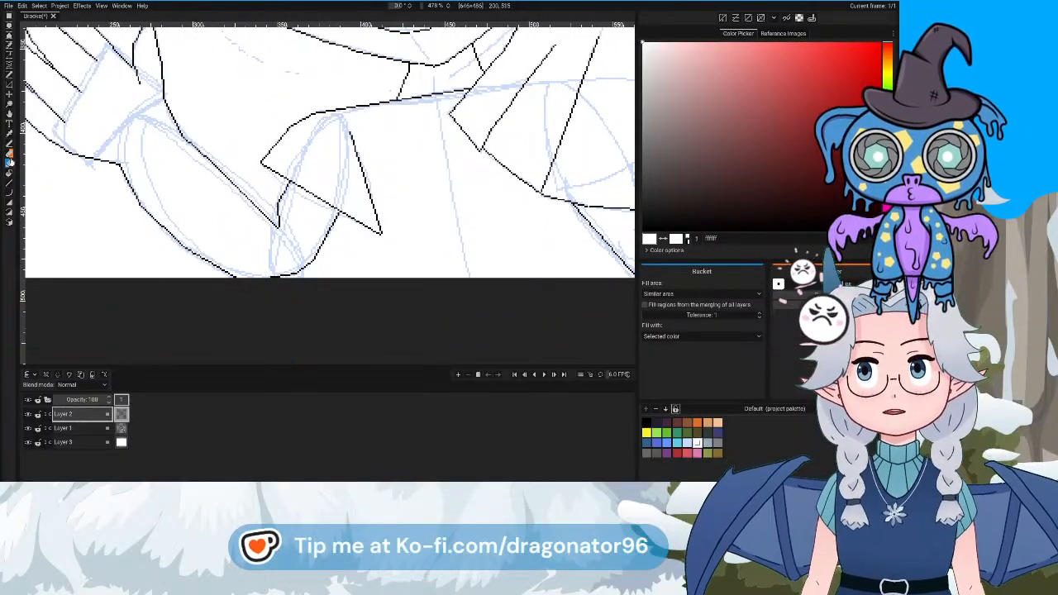
left_click(9, 154)
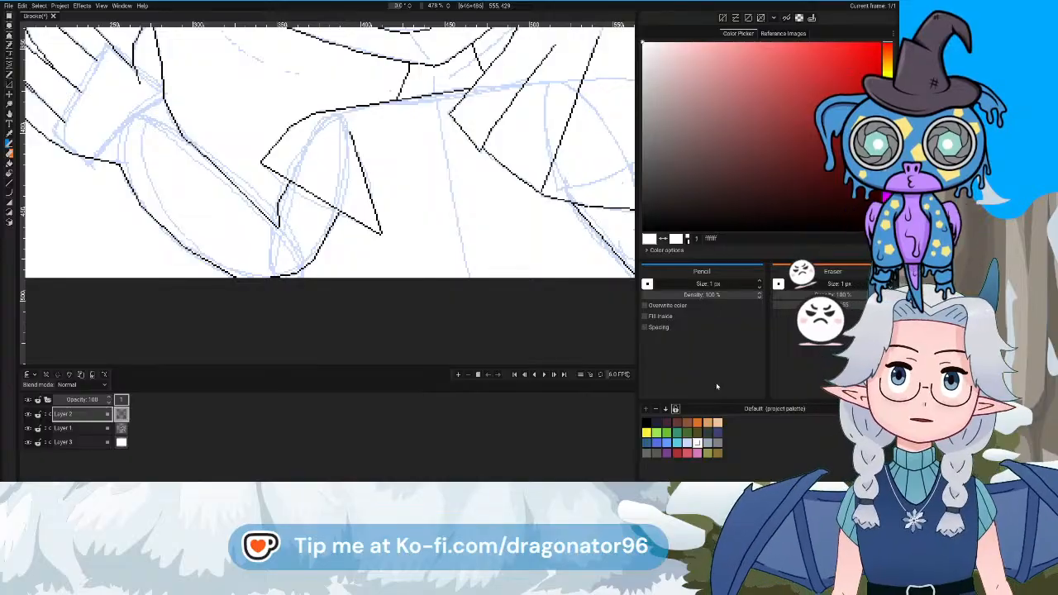
left_click(646, 422)
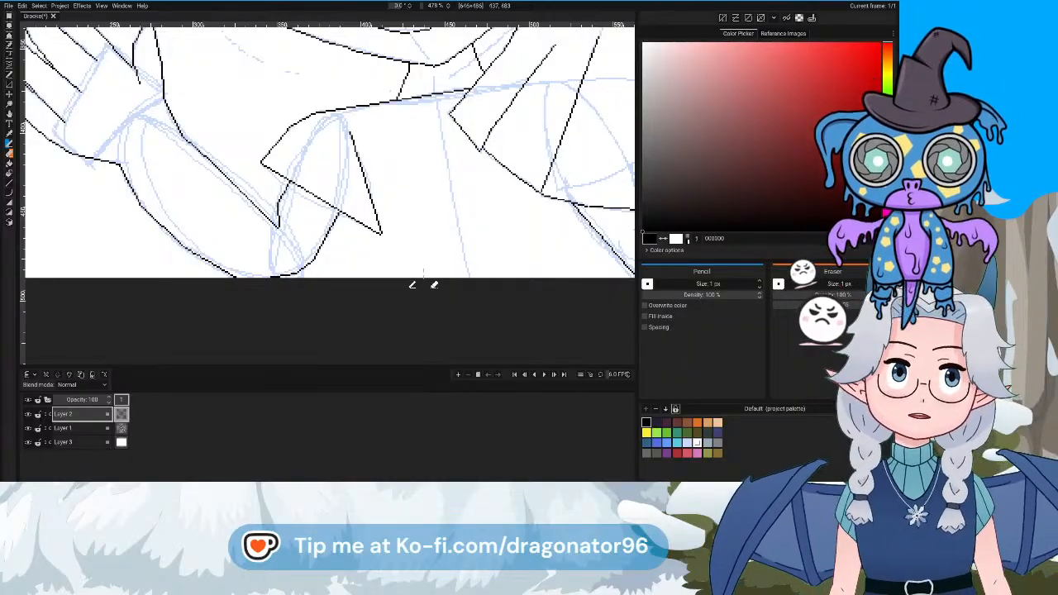
left_click_drag(424, 271, 460, 285)
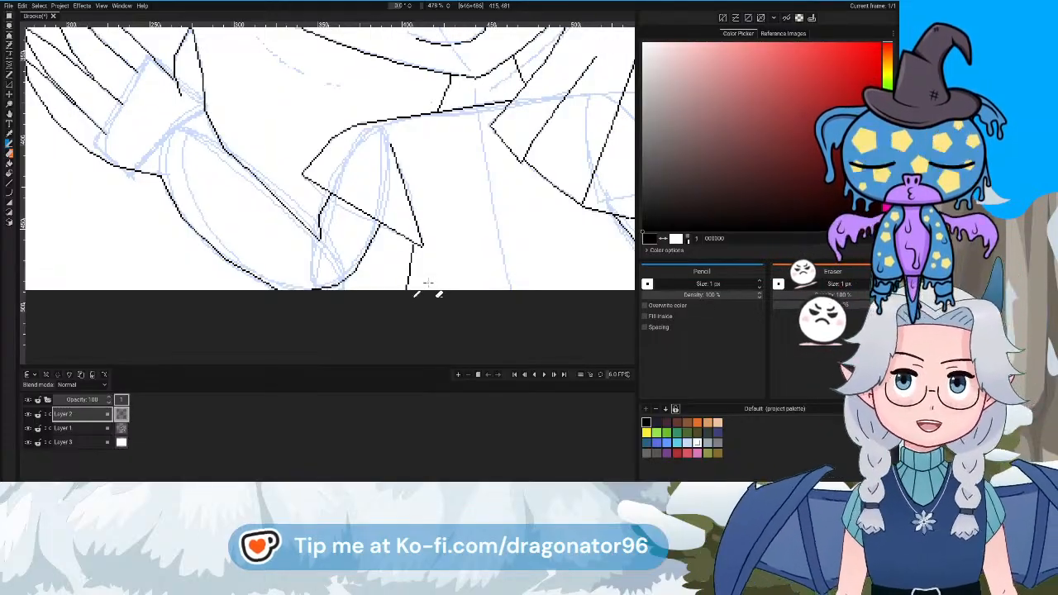
scroll(427, 283, "up", 3)
scroll(427, 284, "down", 4)
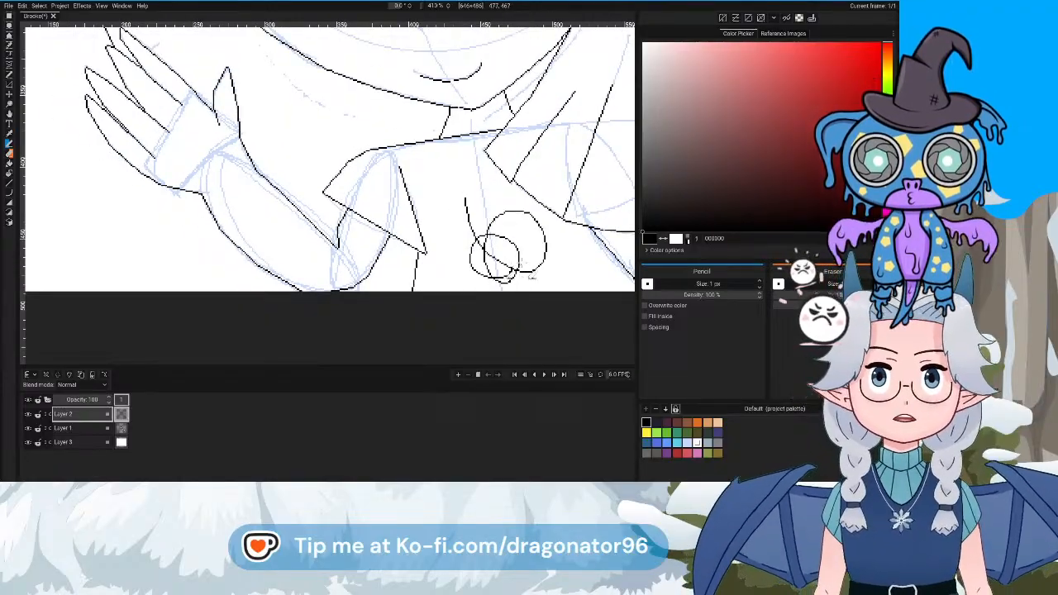
scroll(529, 276, "up", 5)
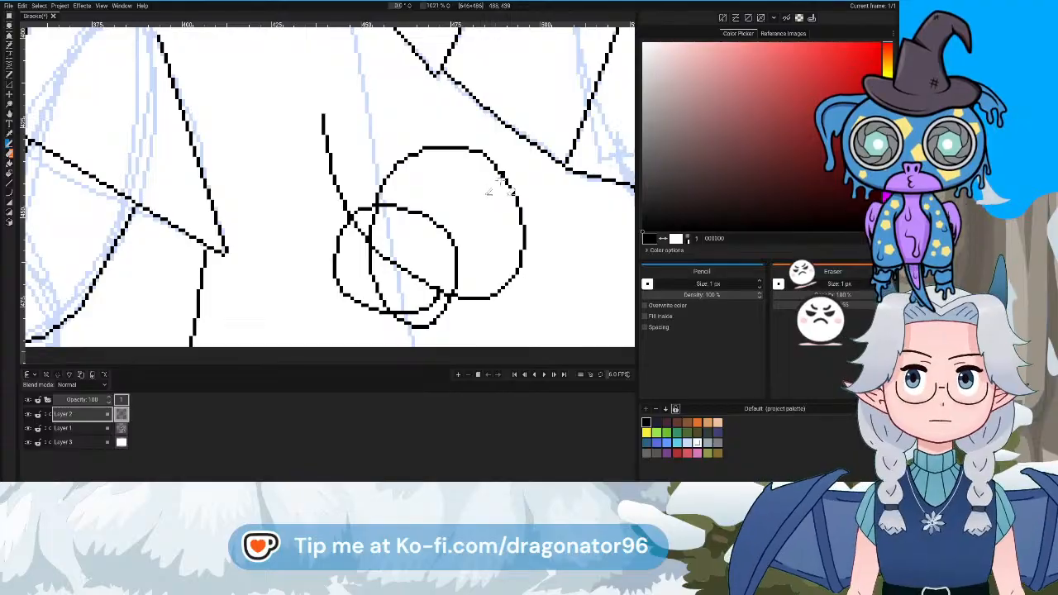
scroll(460, 268, "down", 6)
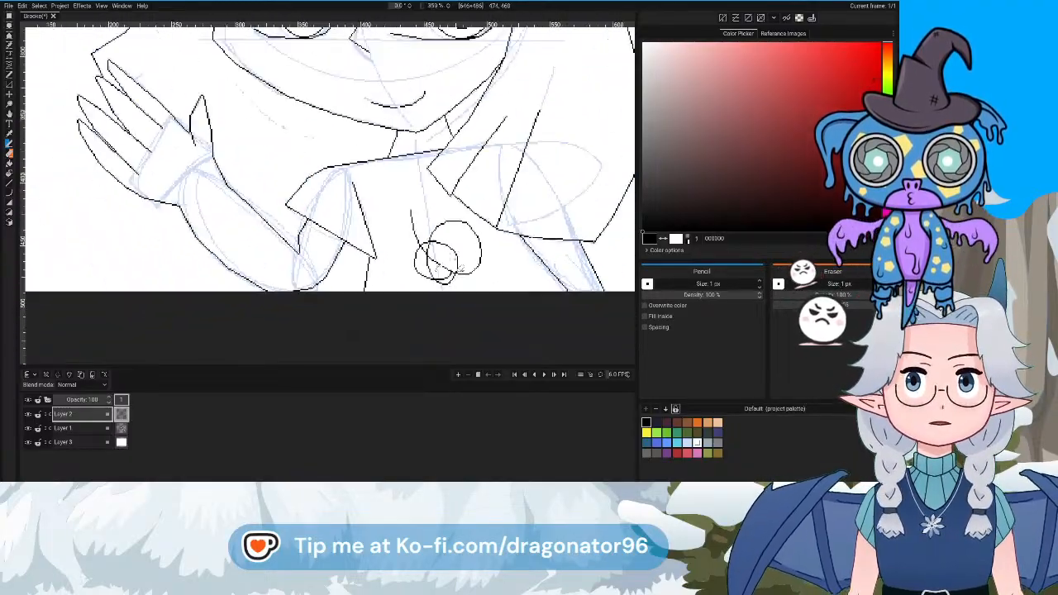
scroll(457, 258, "down", 5)
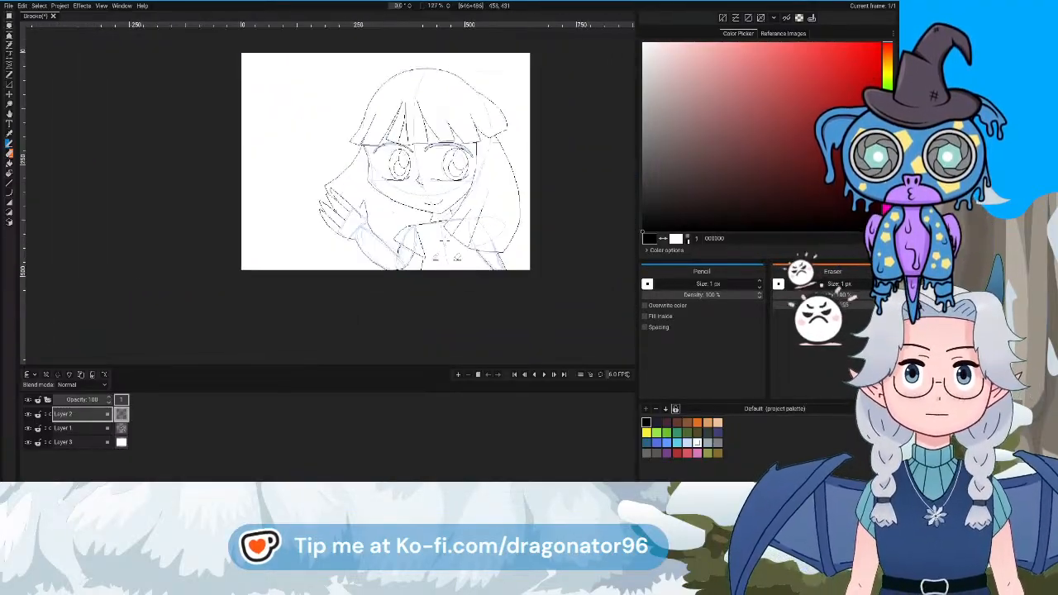
Hide the Layer 1 sketch and draw an unfilled 1 px black circle about 75 px wide on the chest, overlapping the hair tips, with the Ellipse tool
scroll(475, 252, "up", 5)
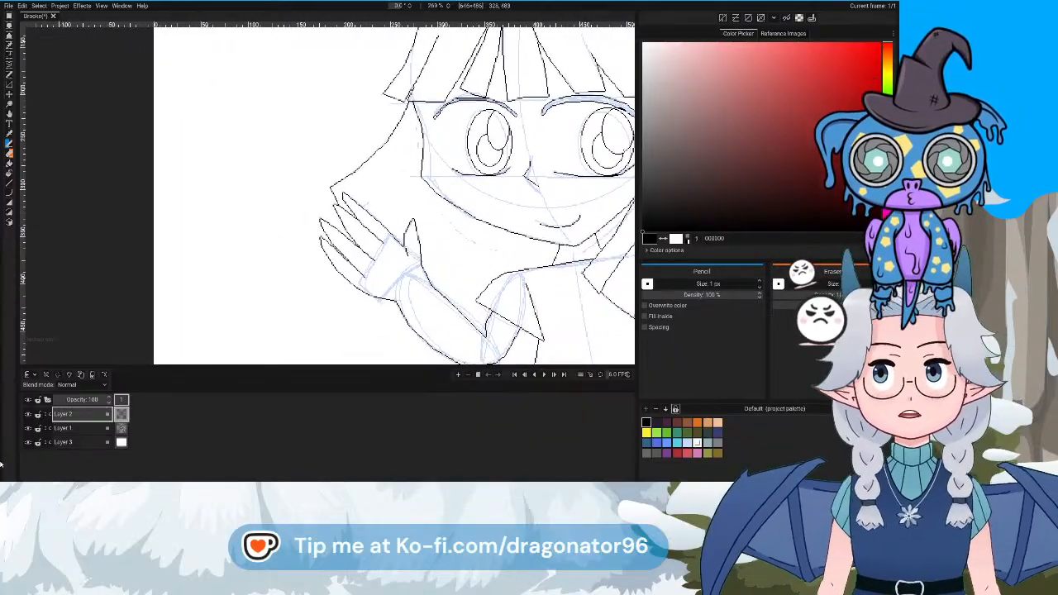
left_click(27, 428)
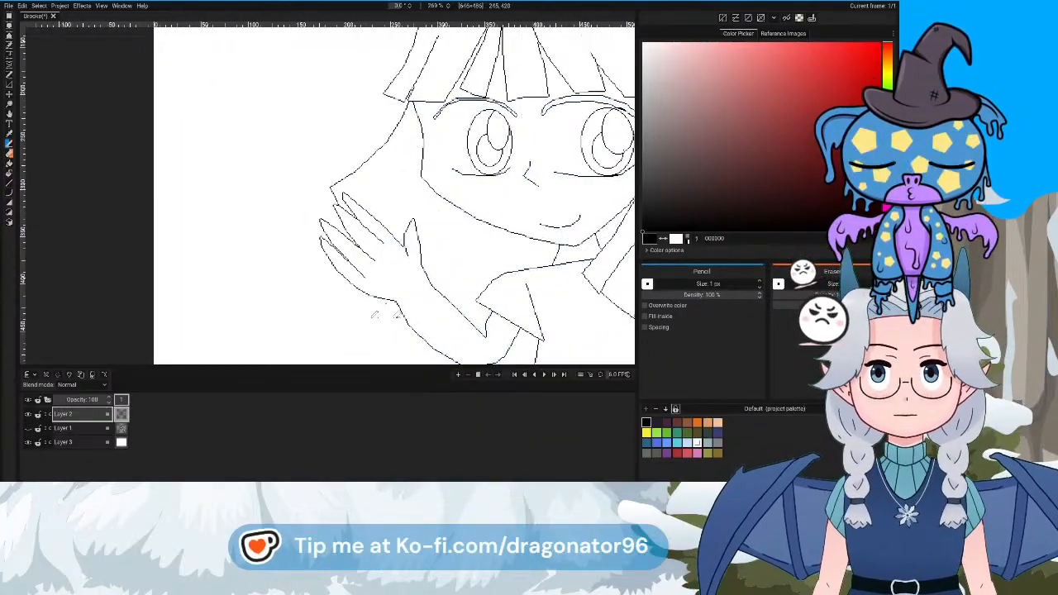
mouse_move(387, 303)
left_mouse_down()
mouse_move(230, 241)
mouse_move(223, 320)
mouse_move(344, 235)
left_mouse_up()
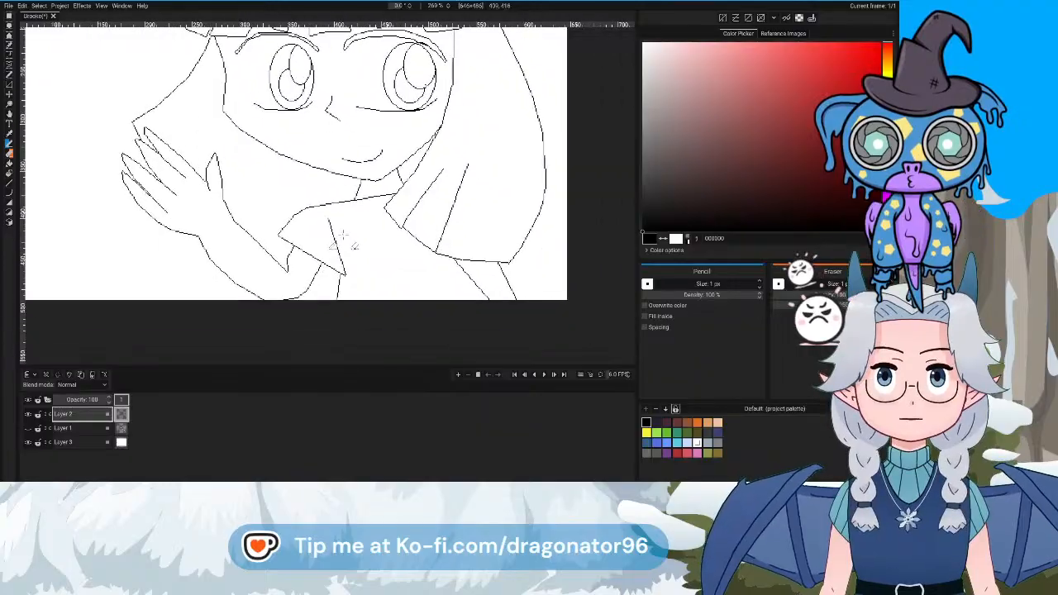
scroll(343, 237, "up", 4)
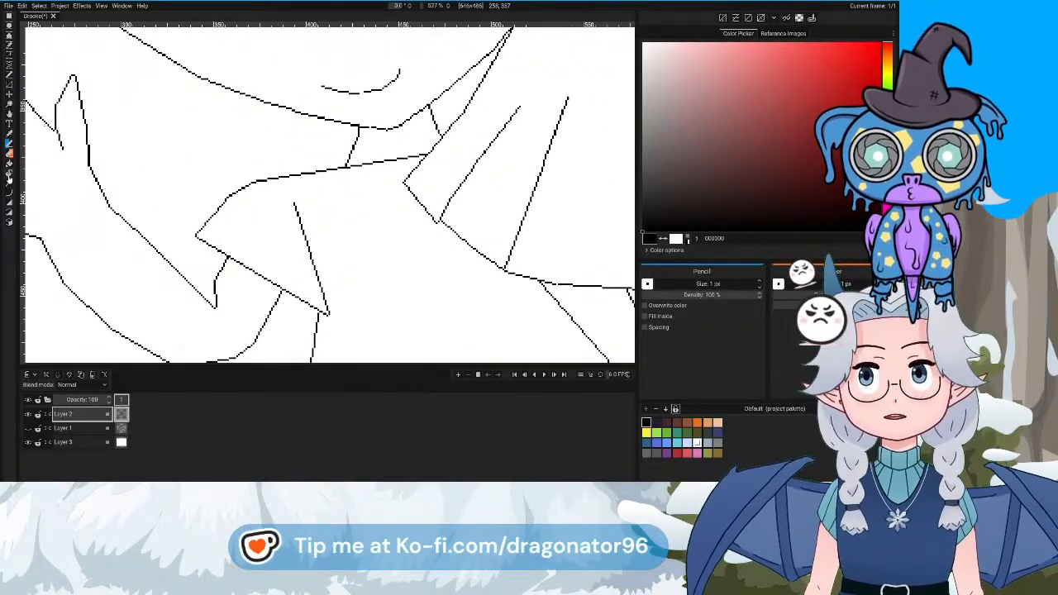
left_click(10, 214)
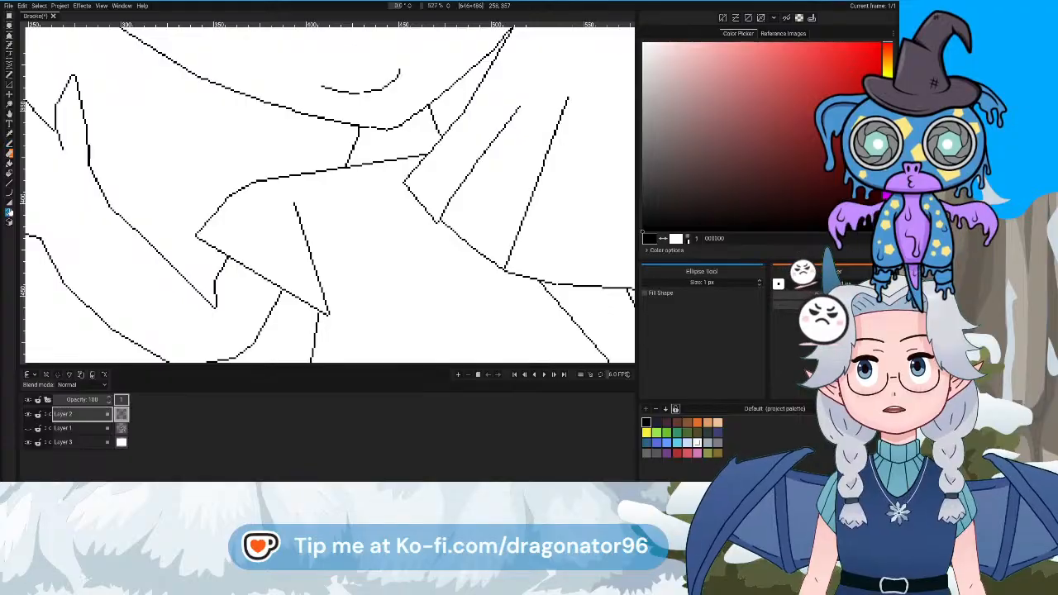
left_click_drag(488, 328, 500, 350)
scroll(435, 286, "right", 1)
scroll(423, 298, "up", 3)
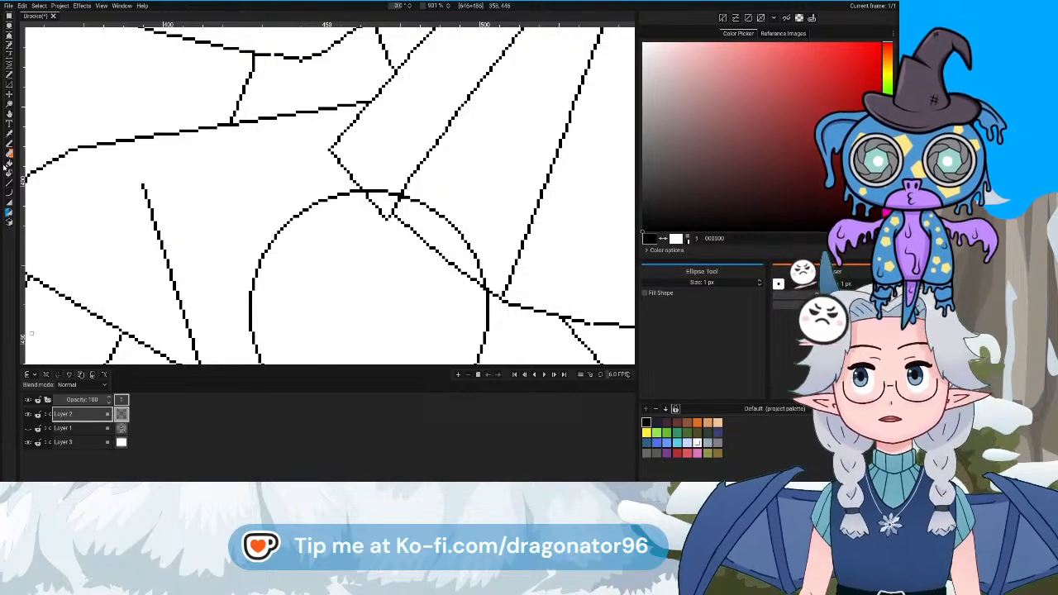
Erase the part of the chest circle overlapping the hair, and pencil a clean curved line inside it parallel to the hair edge
left_click(10, 154)
left_click(10, 144)
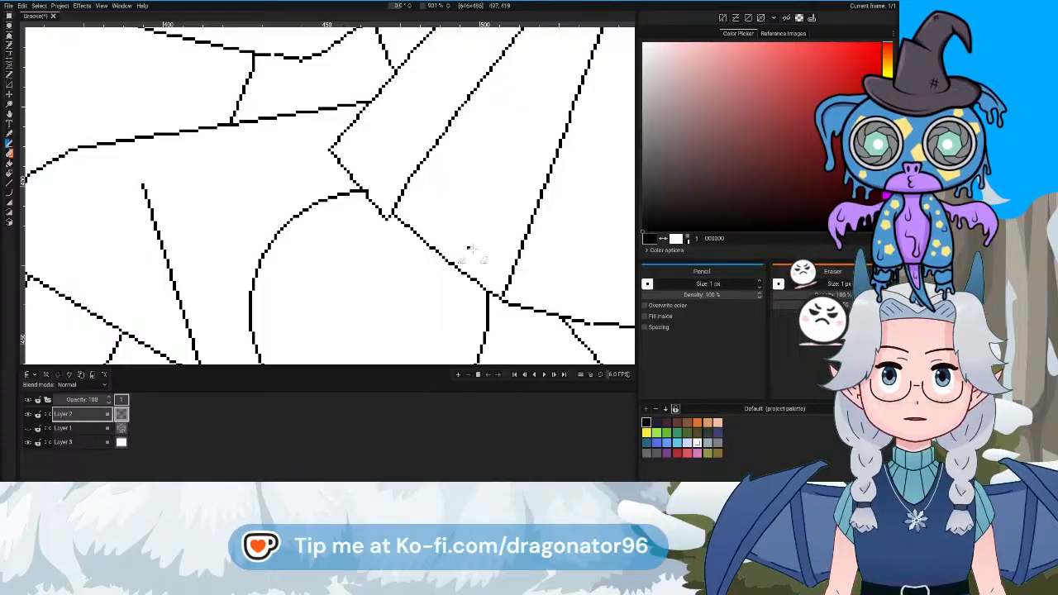
scroll(430, 248, "down", 3)
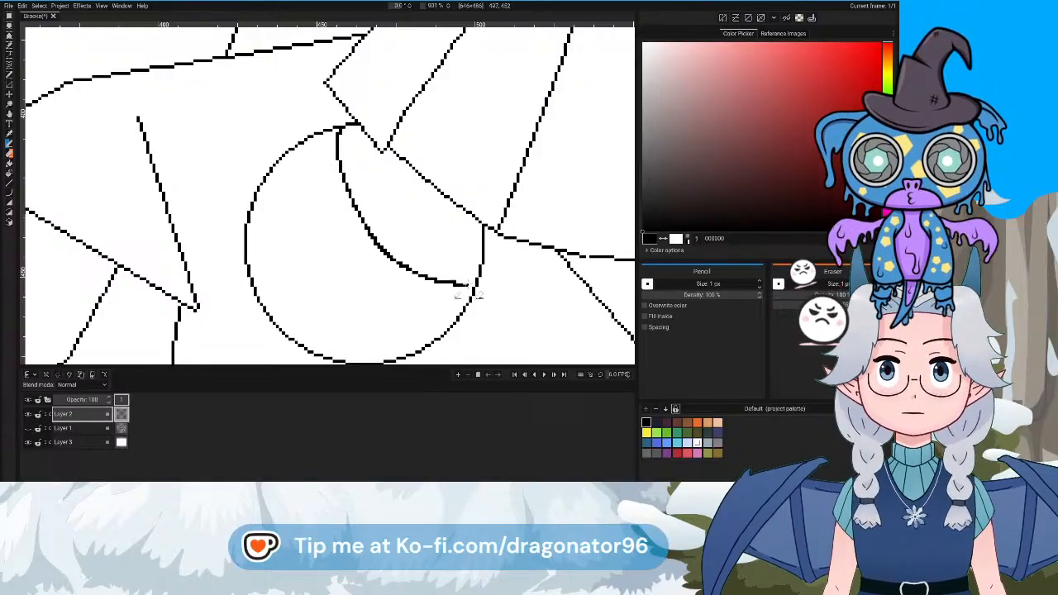
scroll(463, 294, "up", 2)
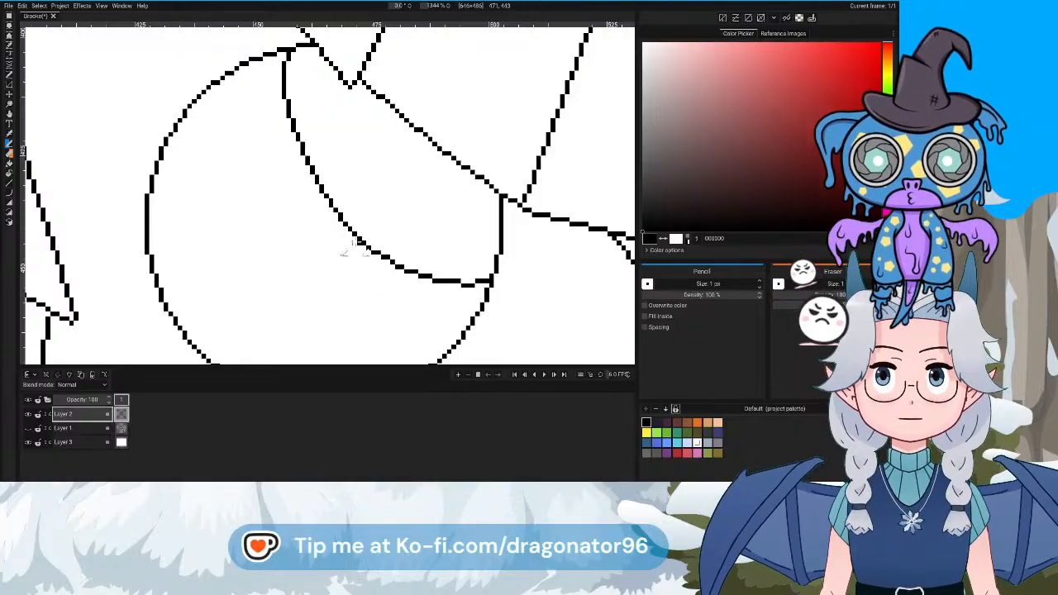
scroll(366, 295, "down", 10)
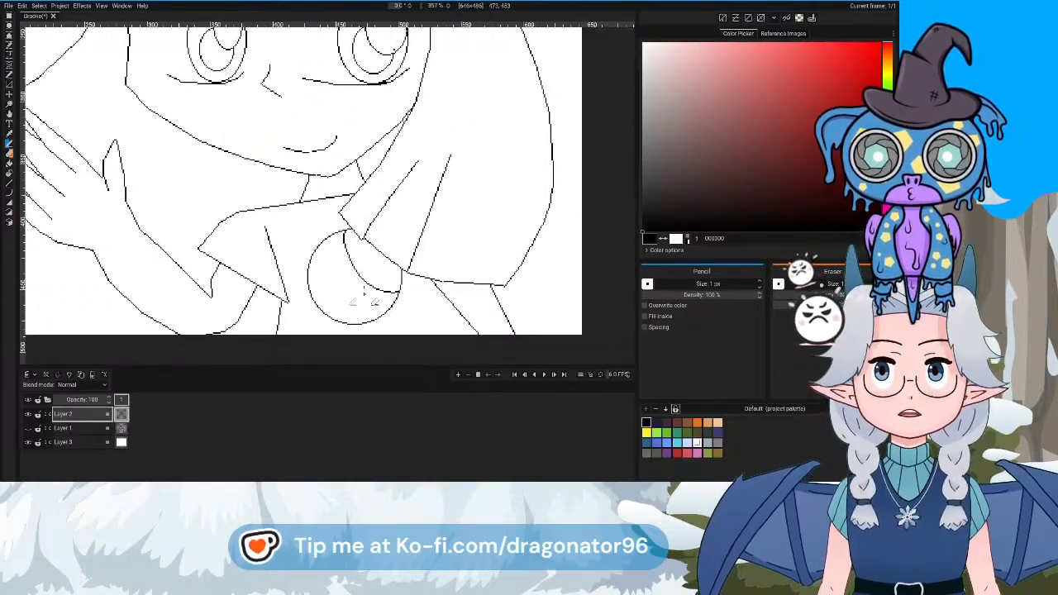
Pencil a smaller rounded outline inside the chest circle, starting and ending on the inner curved line
scroll(361, 291, "up", 6)
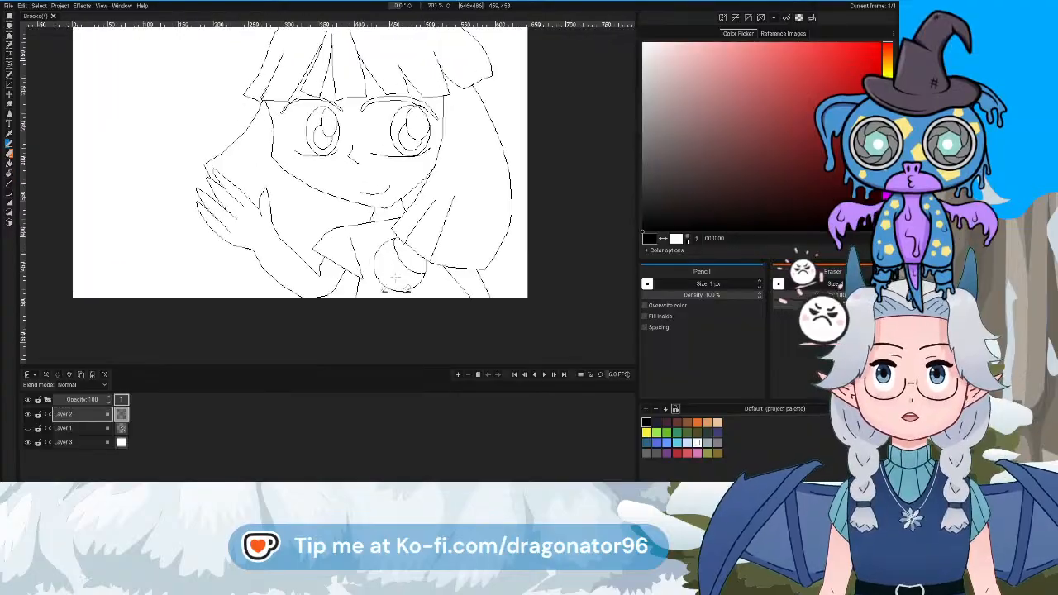
scroll(397, 279, "up", 3)
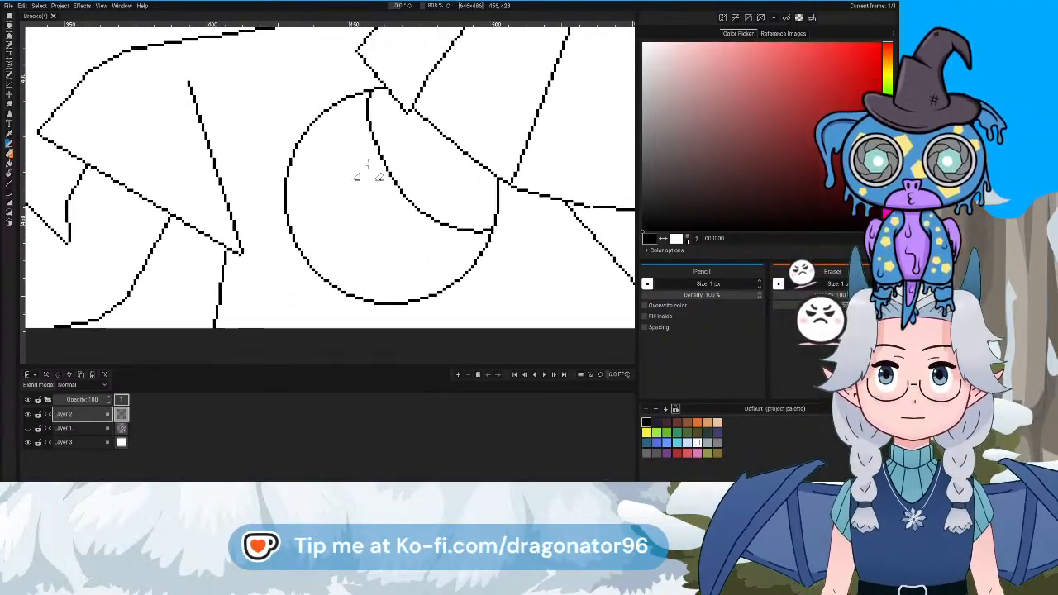
mouse_move(369, 132)
left_mouse_down()
mouse_move(347, 157)
mouse_move(338, 211)
mouse_move(354, 248)
mouse_move(415, 266)
mouse_move(452, 228)
left_mouse_up()
scroll(453, 243, "up", 2)
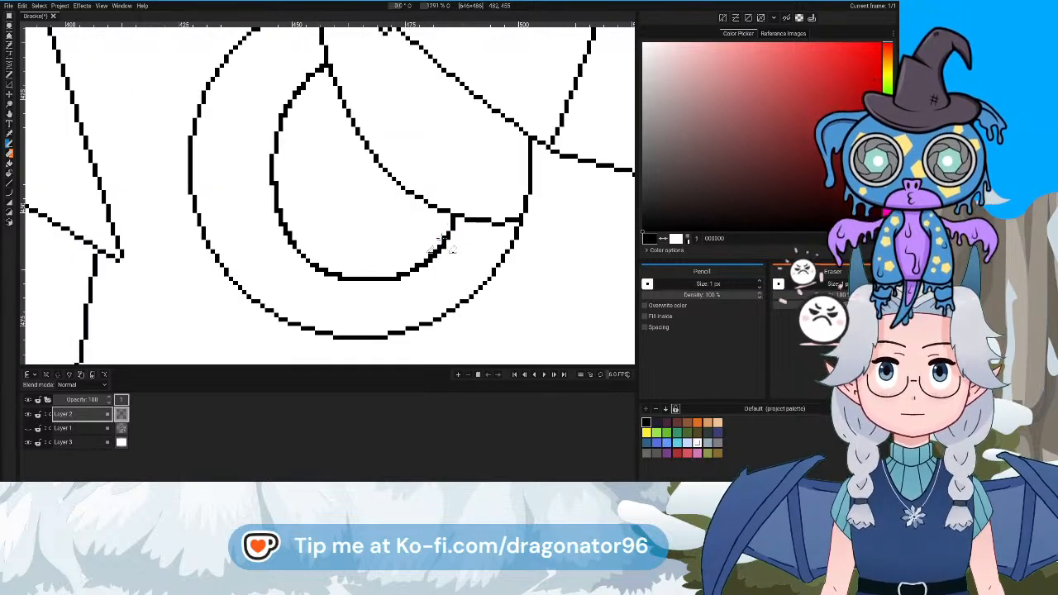
Erase the doubled pixels along the chest circle's smaller inner outline to thin it to a clean 1 px line
right_click(444, 239)
right_click(436, 253)
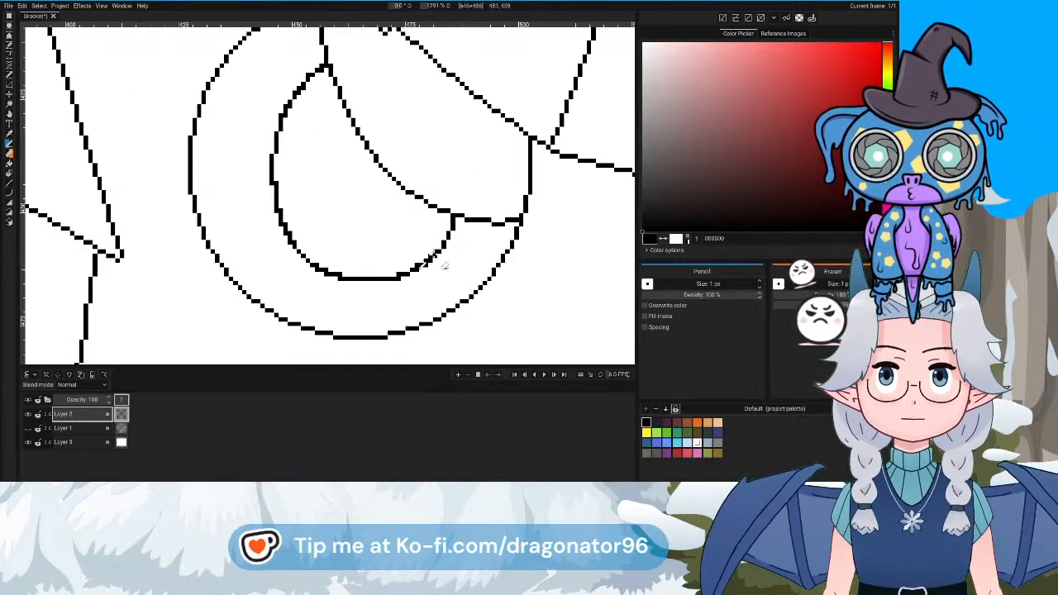
right_click(431, 258)
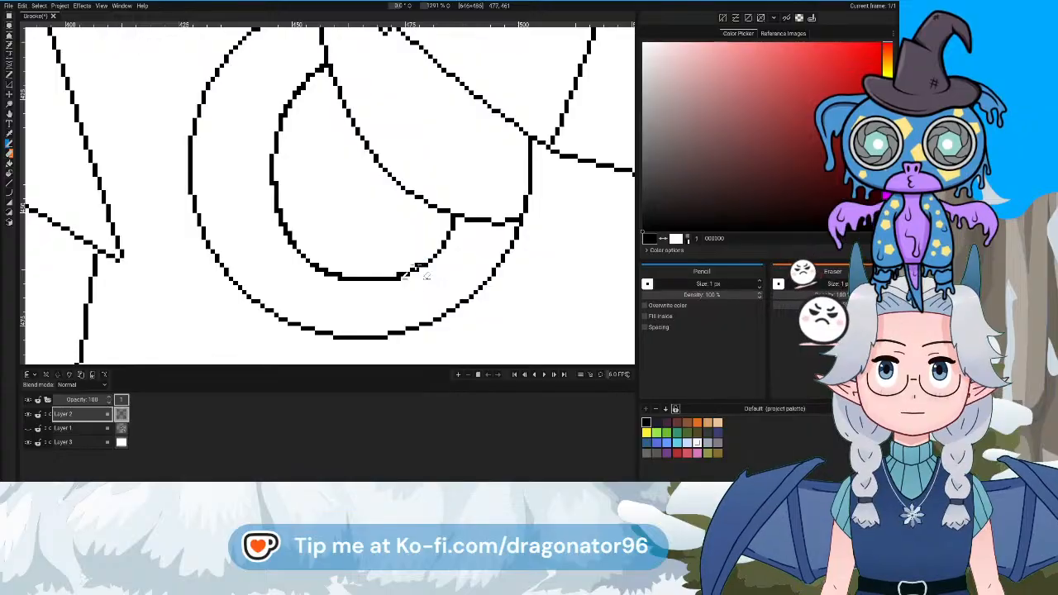
left_click_drag(362, 254, 463, 288)
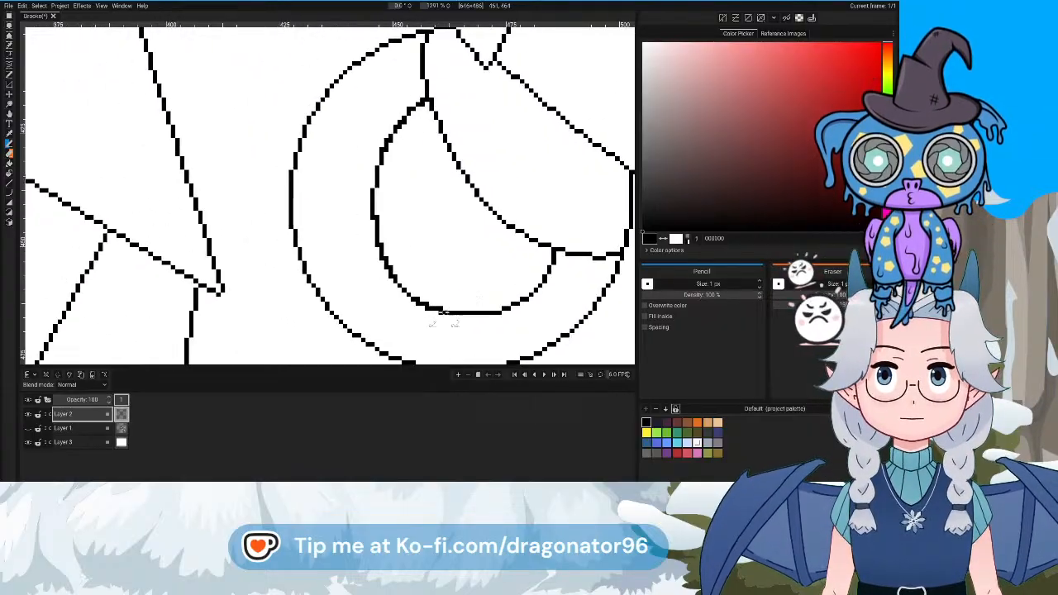
right_click(440, 308)
right_click(426, 304)
right_click(417, 299)
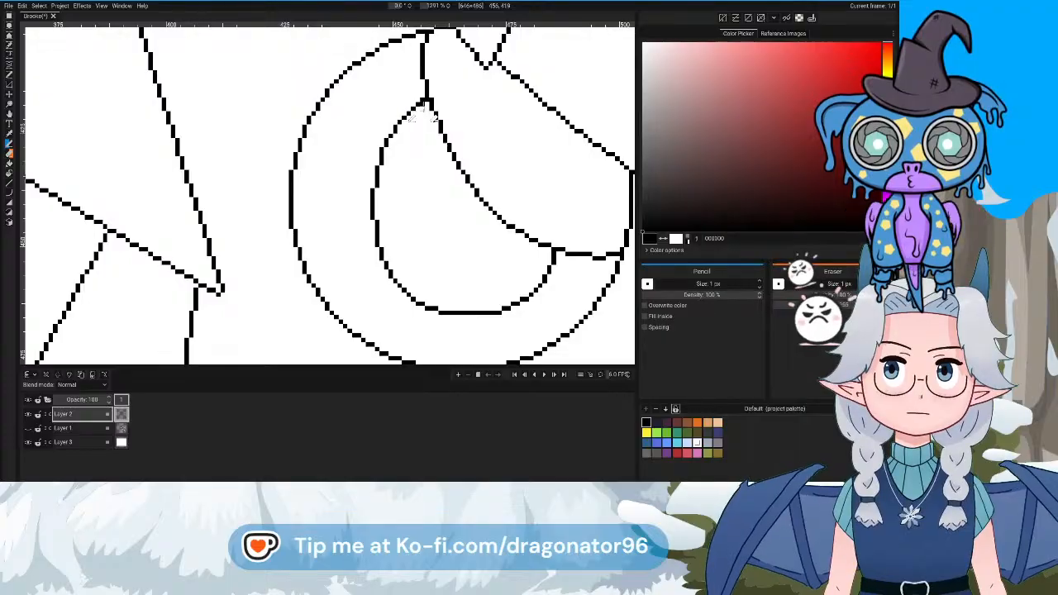
Fill the chest circle's smaller inner shape and the pupils of both eyes with black using the Bucket tool
scroll(430, 196, "down", 4)
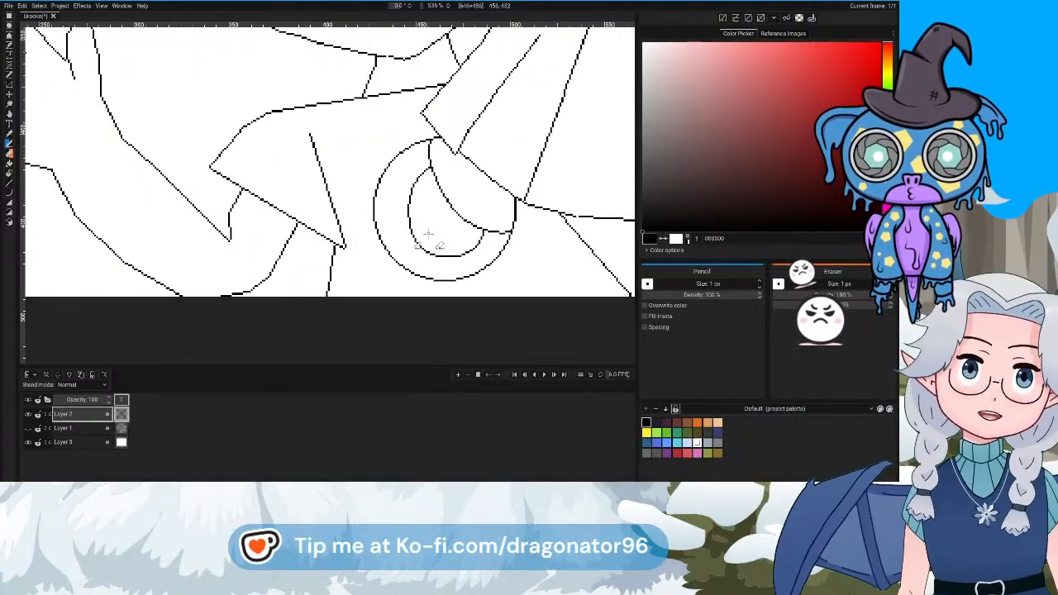
left_click_drag(432, 206, 335, 275)
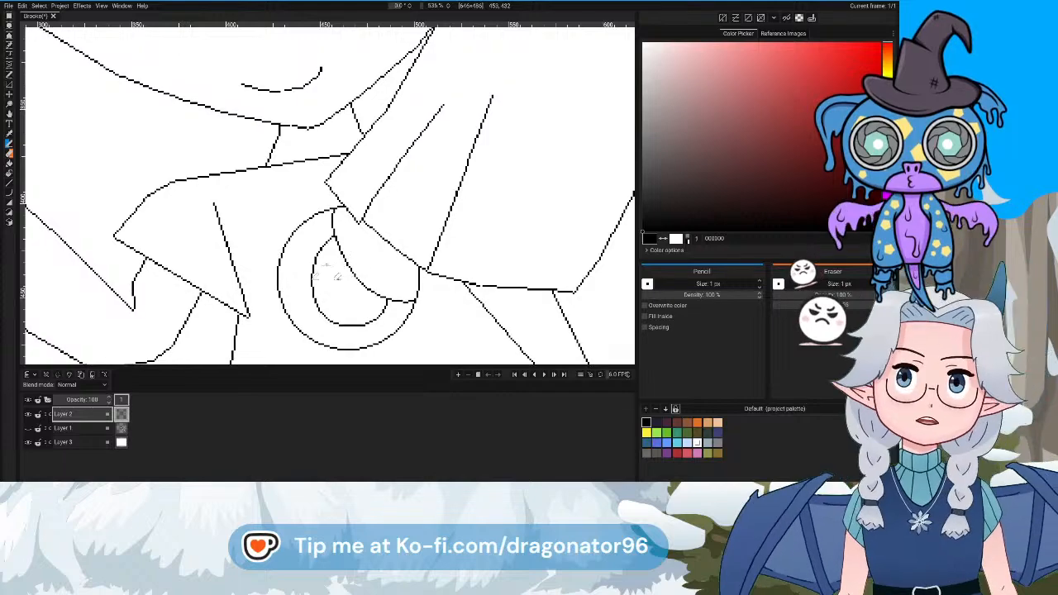
key("b")
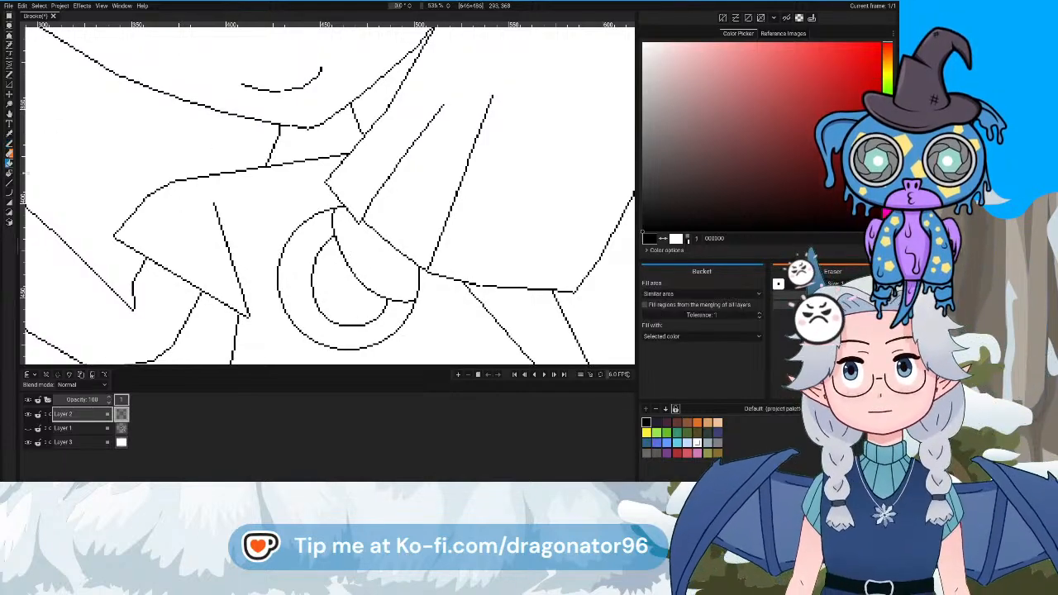
left_click(355, 304)
scroll(355, 304, "down", 4)
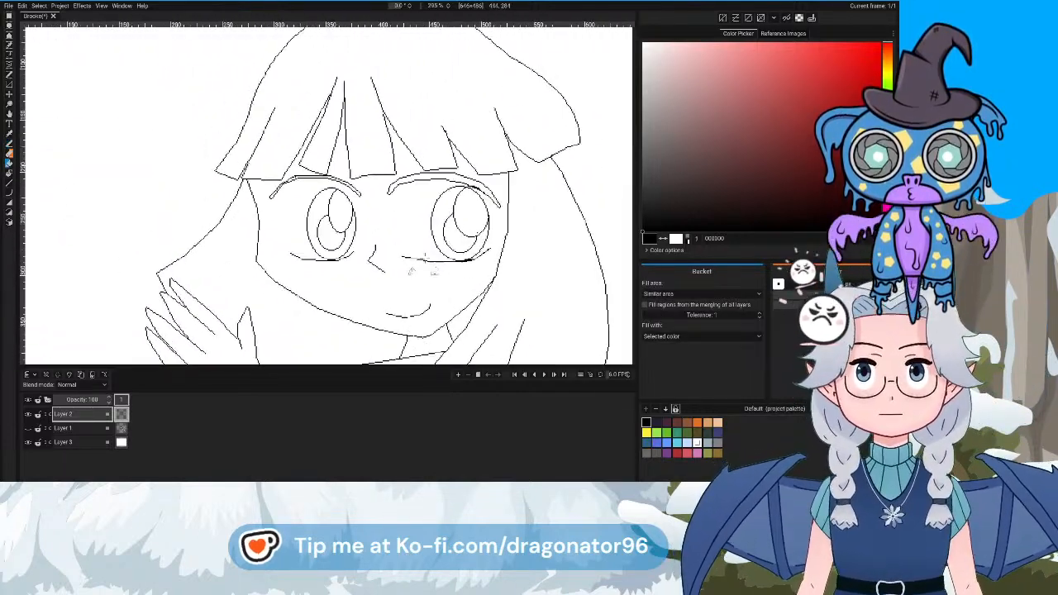
left_click(454, 235)
left_click(330, 231)
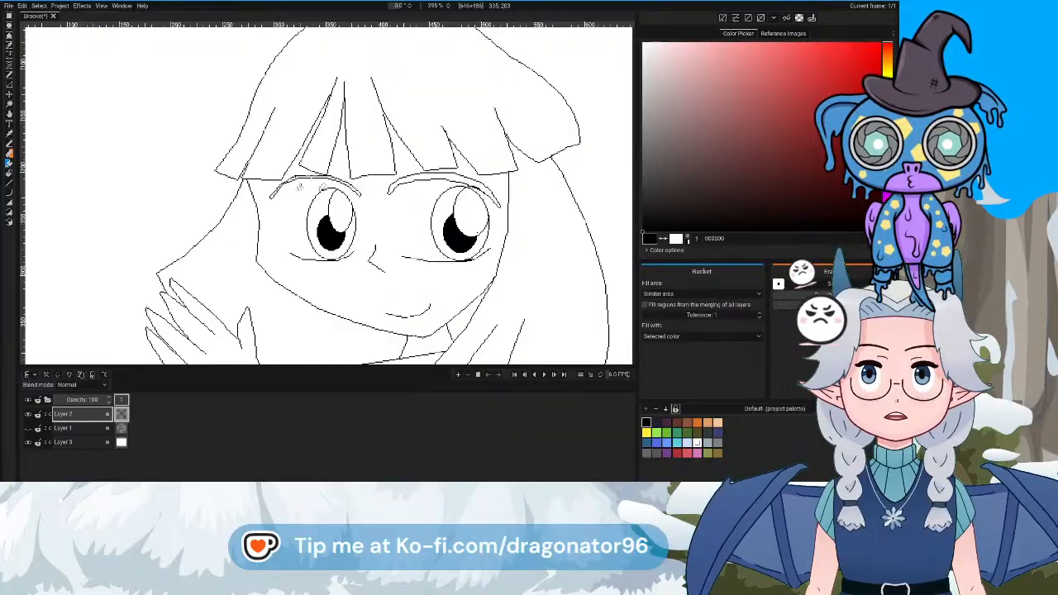
Fill the narrow outlined lash lines above both eyes with black using the Bucket tool, including their thin, separate ends
left_click(326, 178)
left_click(302, 177)
left_click(424, 176)
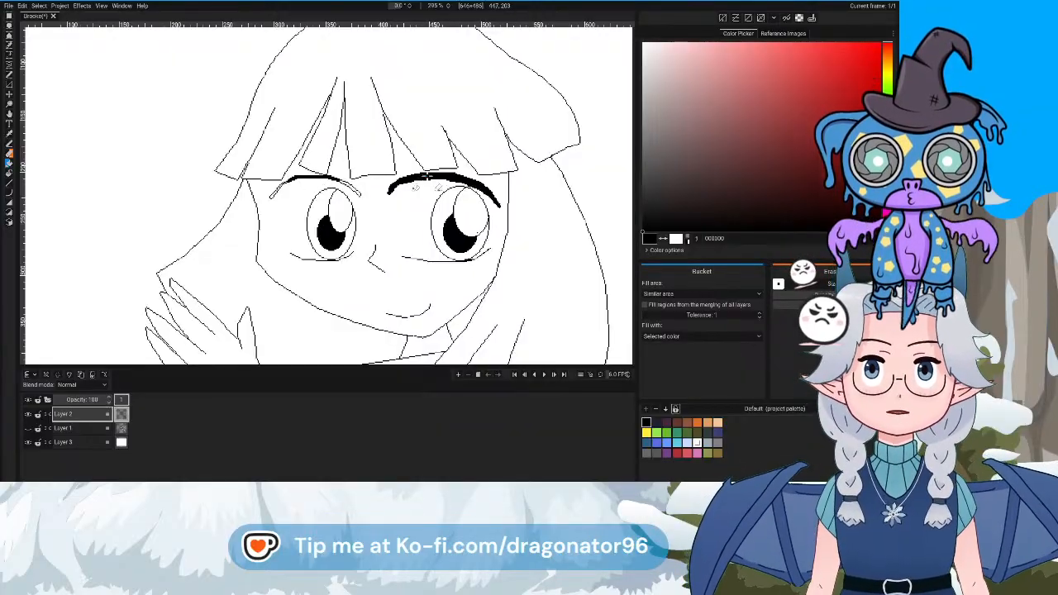
left_click_drag(374, 219, 469, 251)
scroll(468, 256, "up", 4)
left_click(424, 242)
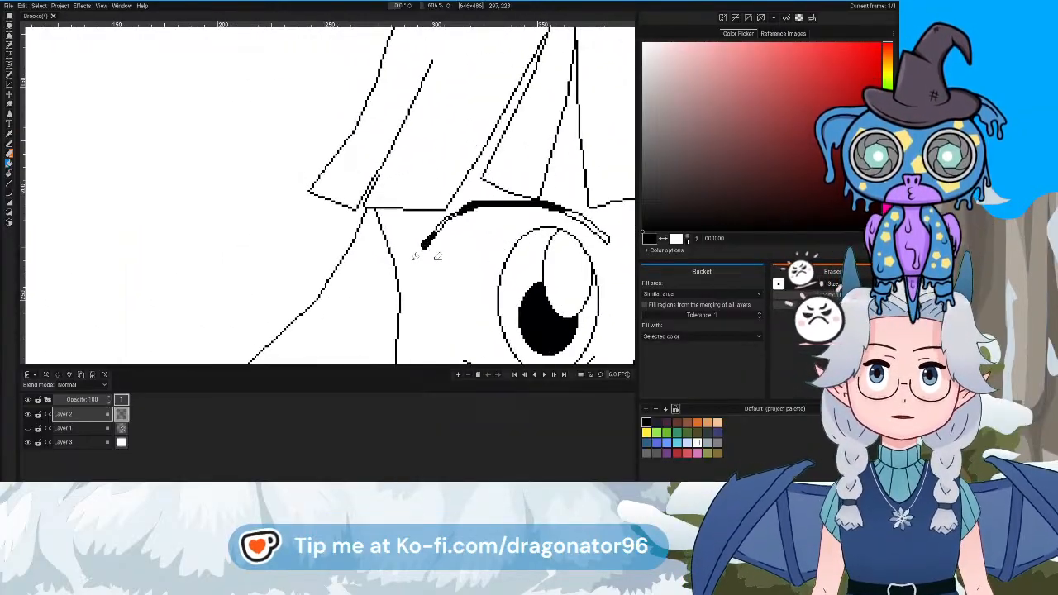
scroll(467, 216, "up", 2)
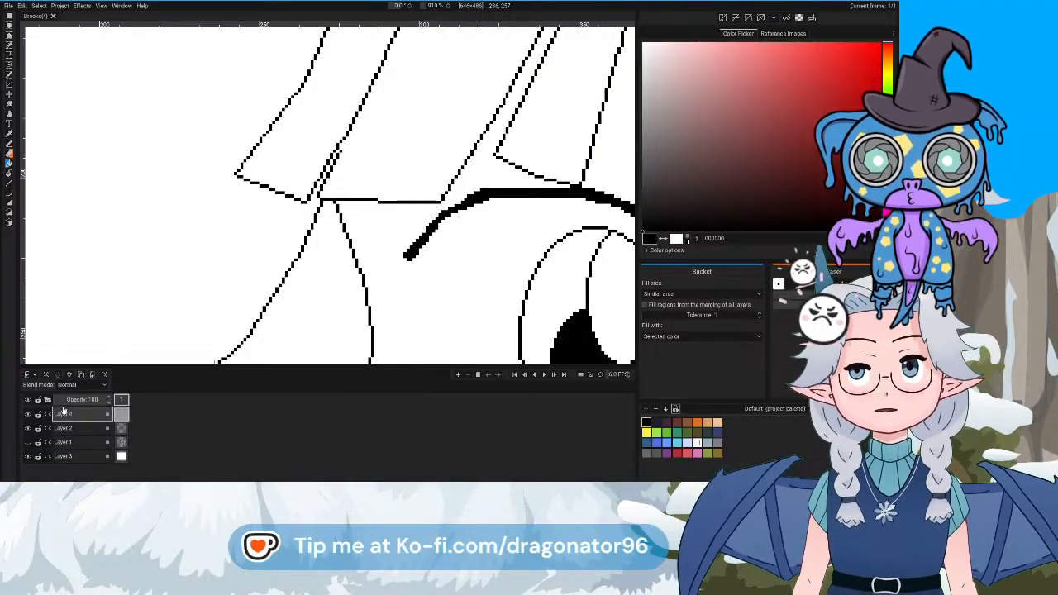
Add a new layer, move it directly beneath the Layer 2 line art, and choose blue as the drawing color
left_click(27, 374)
left_click_drag(73, 428, 75, 431)
scroll(233, 239, "down", 5)
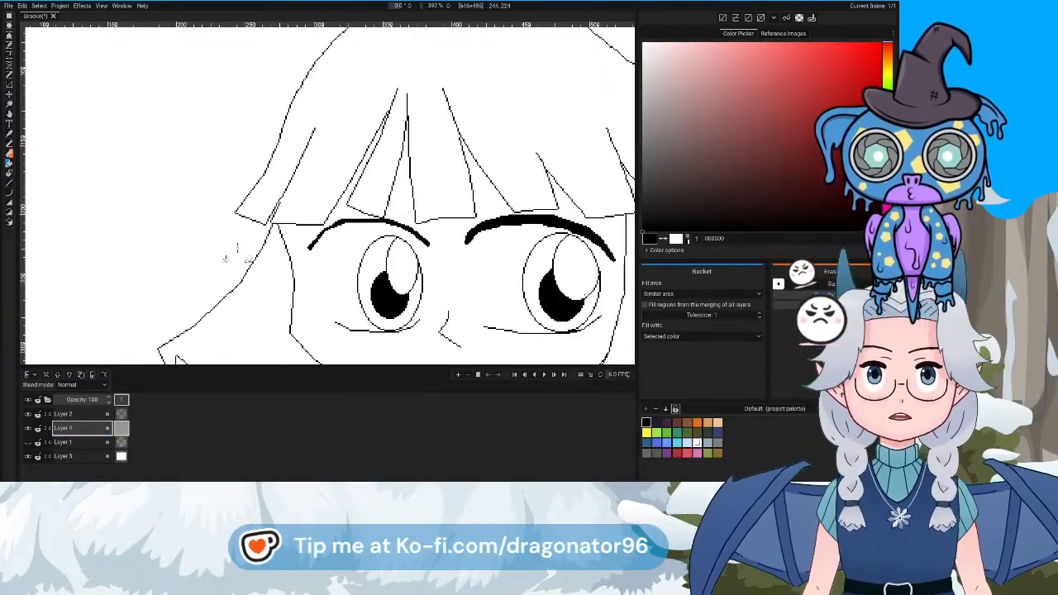
left_click_drag(497, 342, 460, 379)
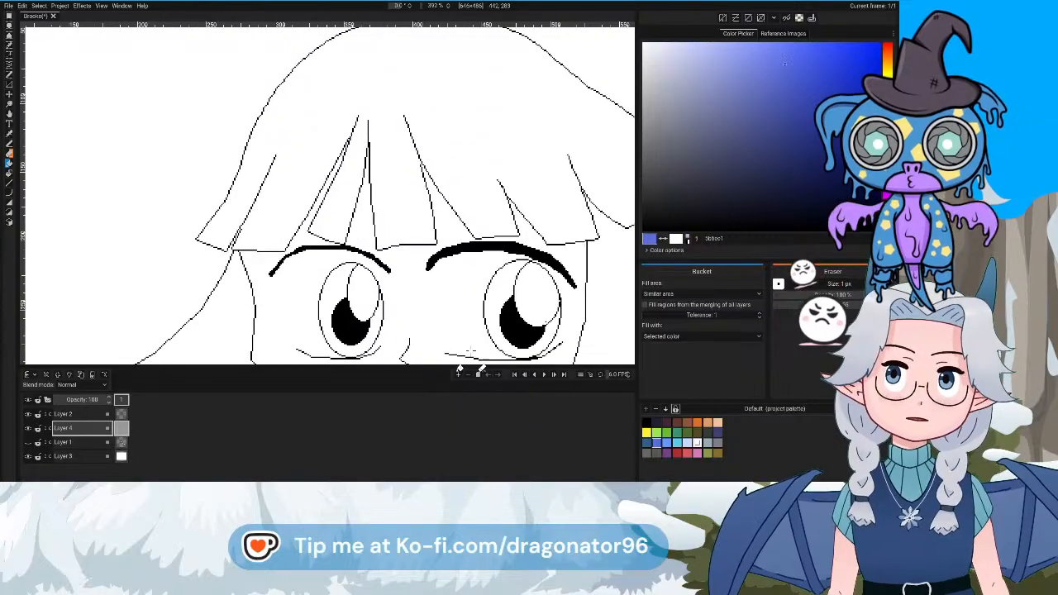
Try to fill the hair with blue on the new layer using the Bucket tool, and undo the fill
left_click(480, 156)
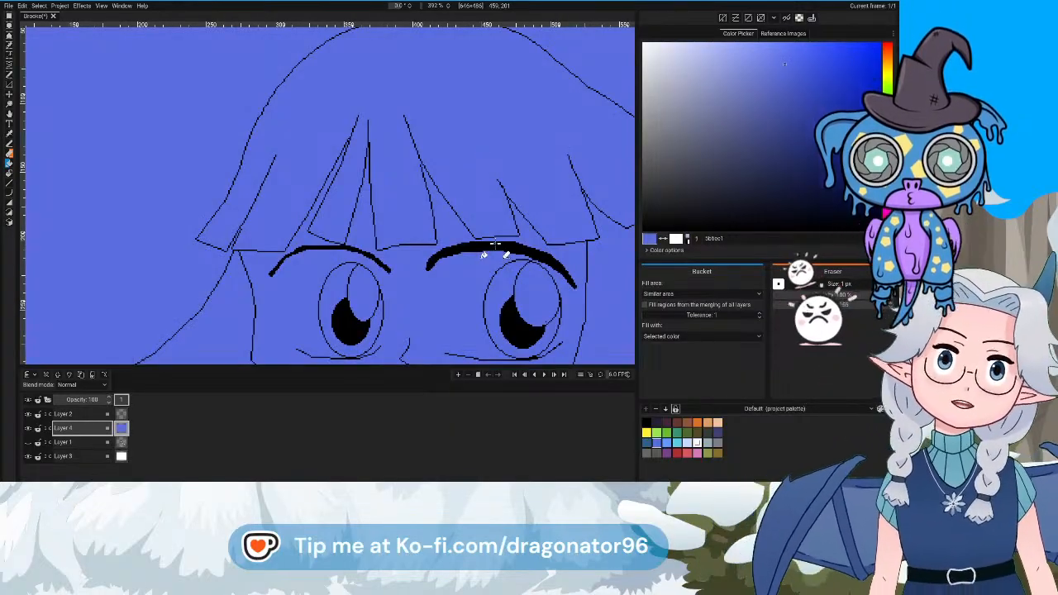
key("ctrl+z")
scroll(479, 256, "down", 5)
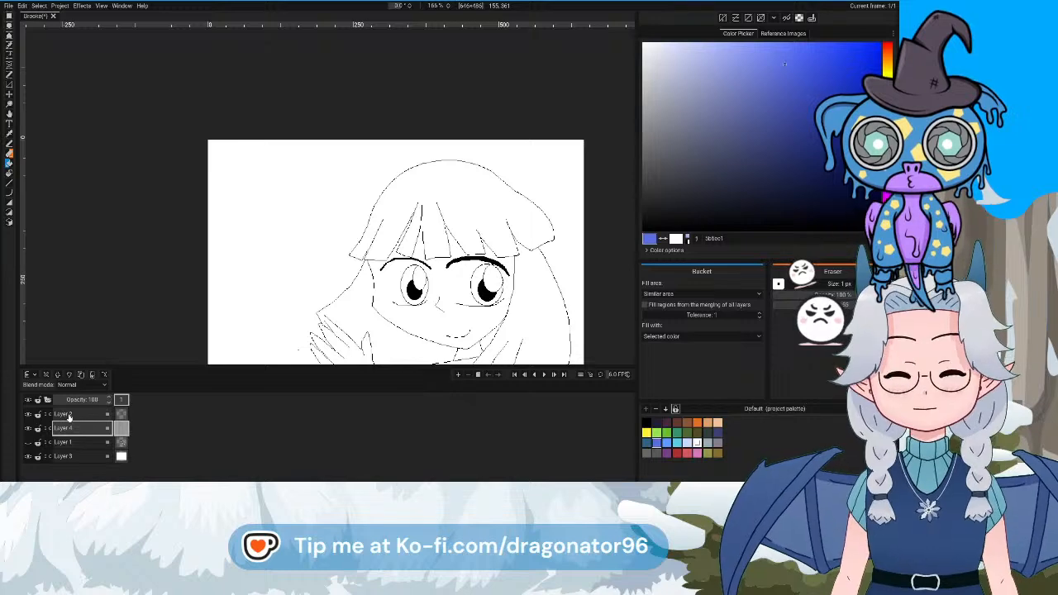
Enable filling regions from the merging of all layers for the Bucket, and fill the top hair and bangs with blue
left_click(662, 294)
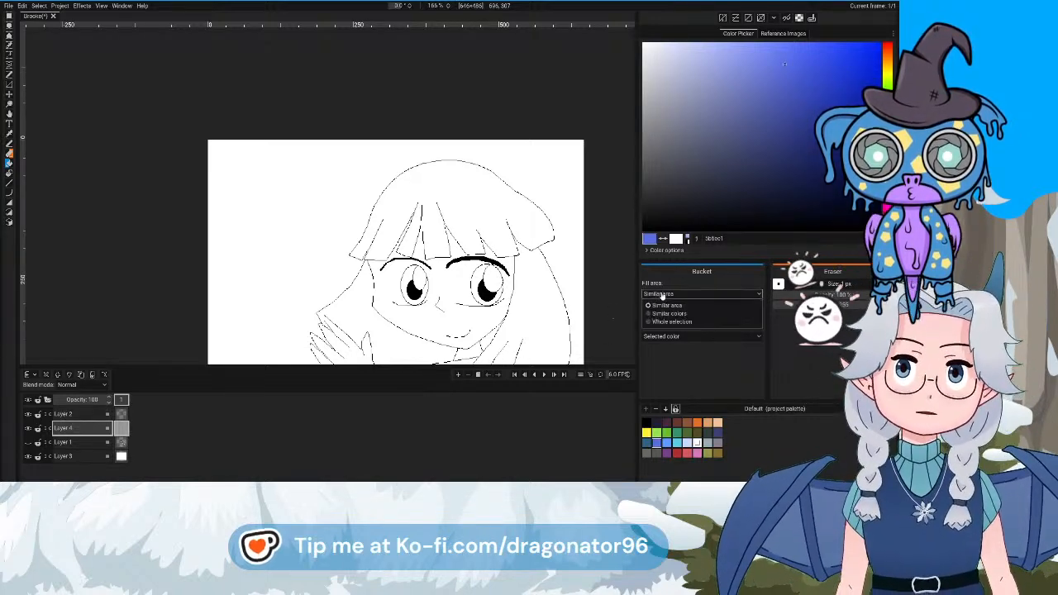
left_click(676, 284)
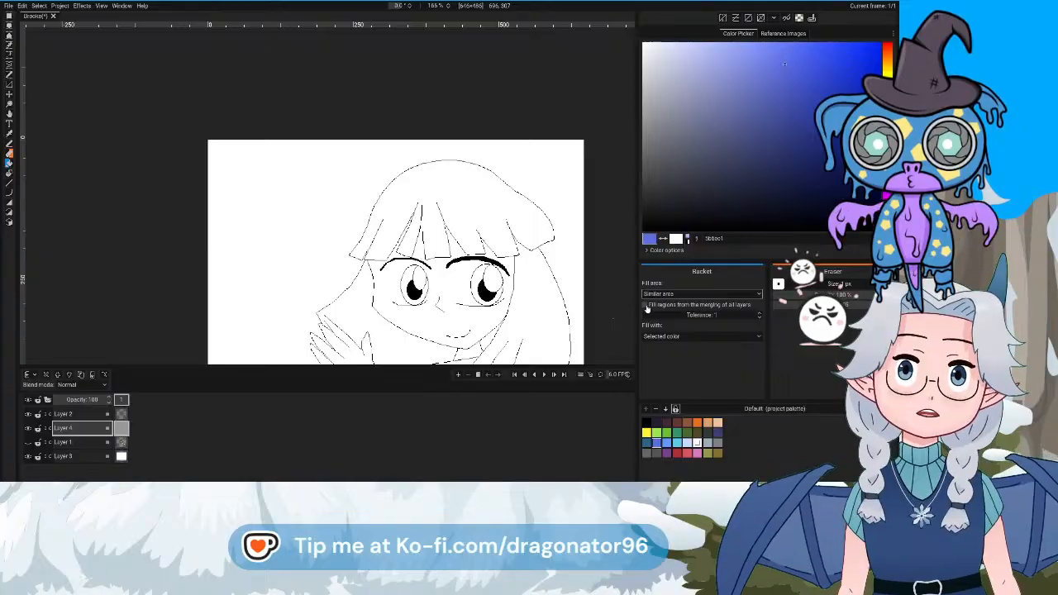
left_click(496, 219)
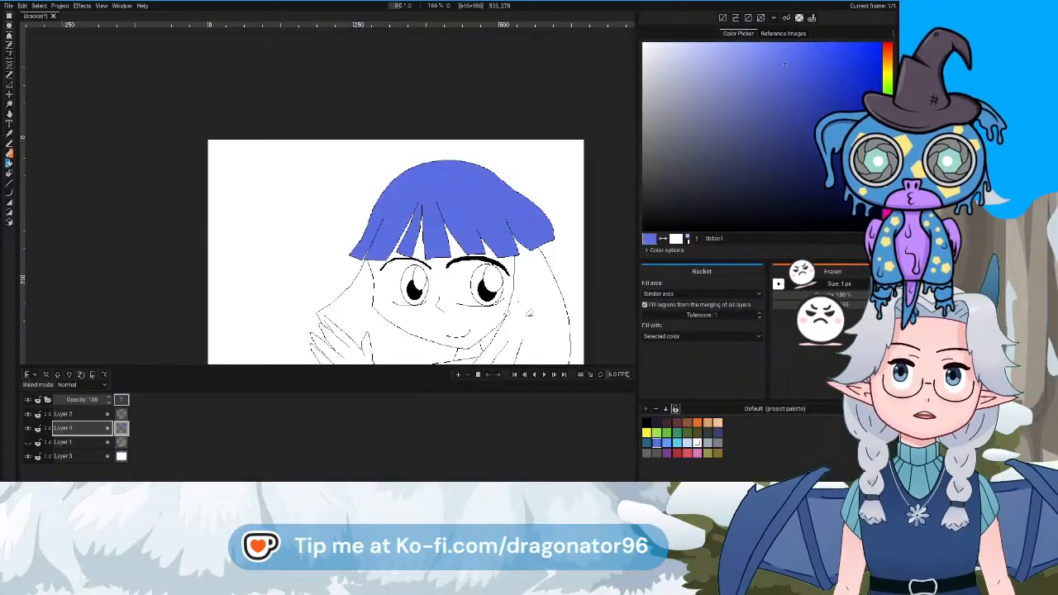
scroll(514, 256, "up", 4)
scroll(516, 256, "down", 2)
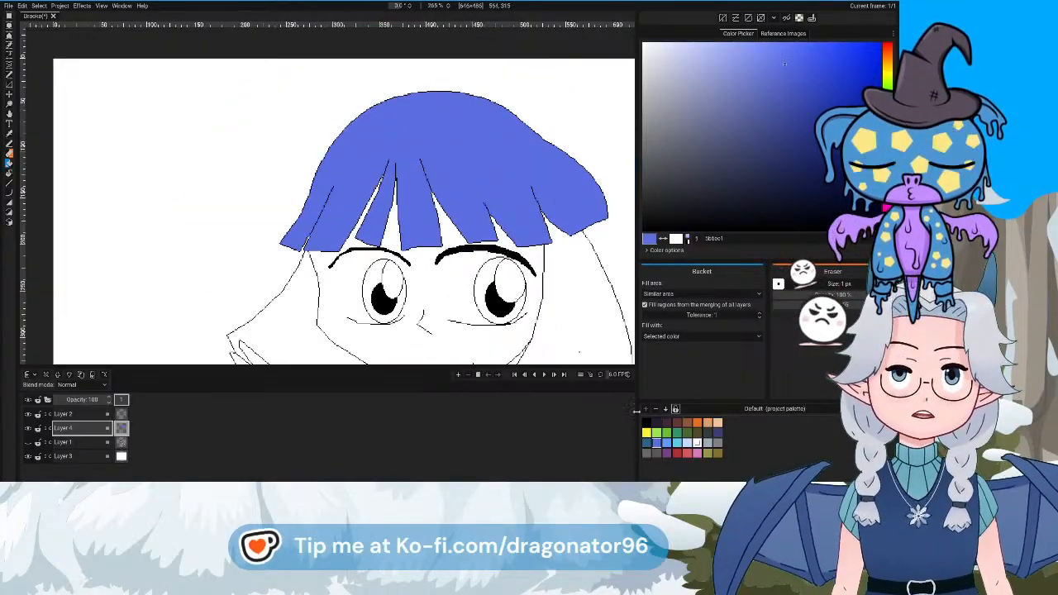
Look at the Pixelorama palette's colors and set the active palette to Default
left_click(744, 409)
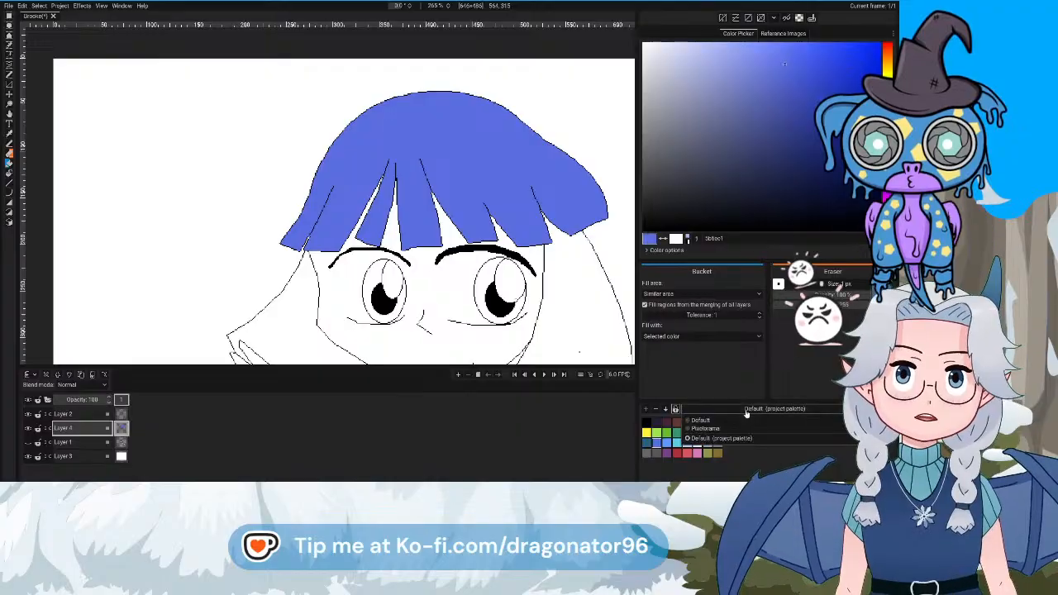
left_click(707, 429)
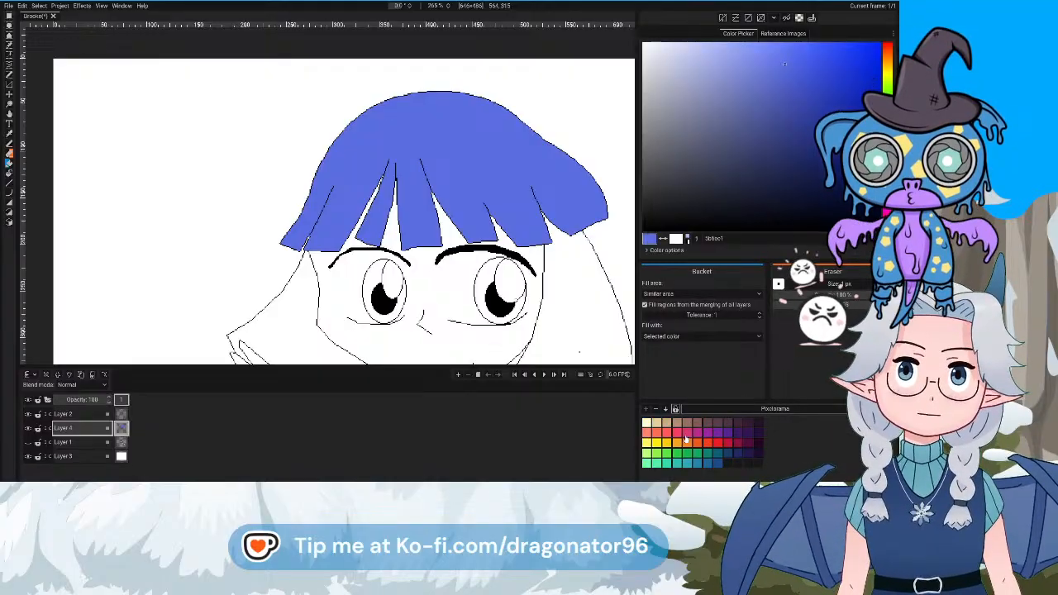
left_click(708, 410)
left_click(703, 421)
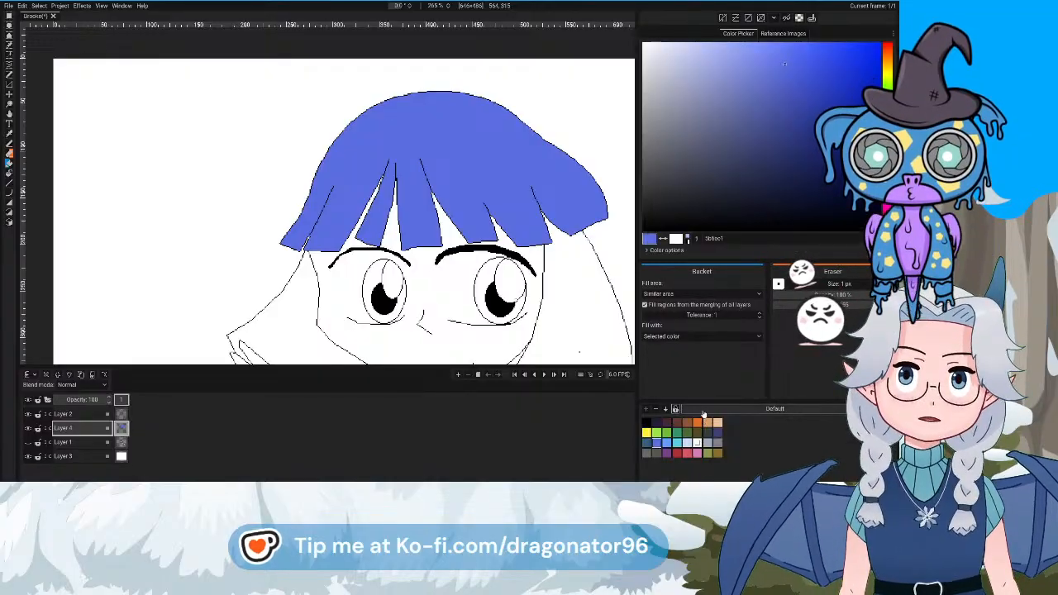
Fill the long hair on both sides of the face, including the small gaps along the jaw, with blue using the Bucket tool
left_click(561, 325)
scroll(514, 228, "up", 3)
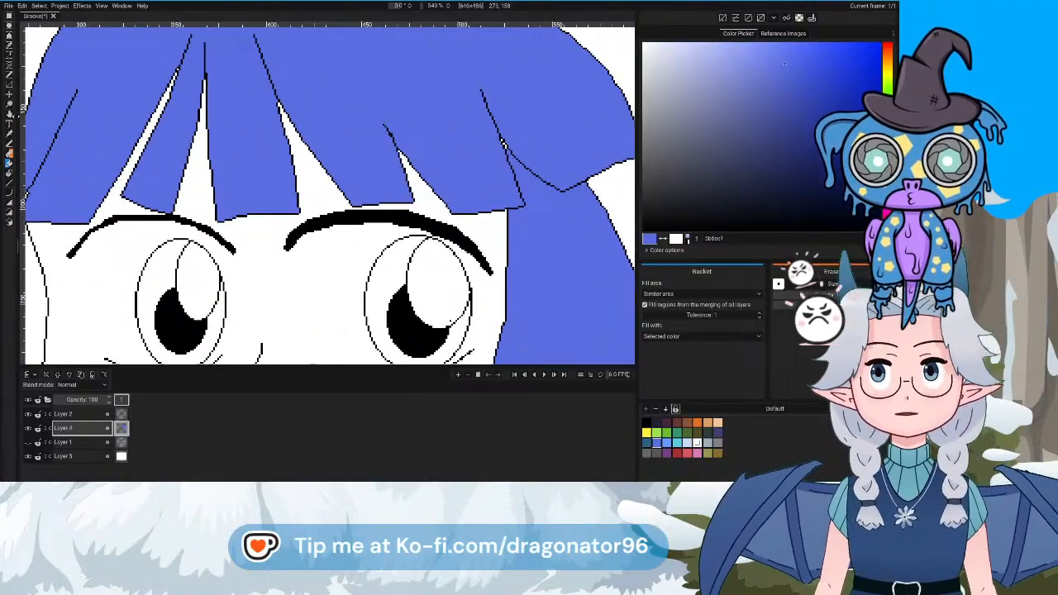
left_click(9, 153)
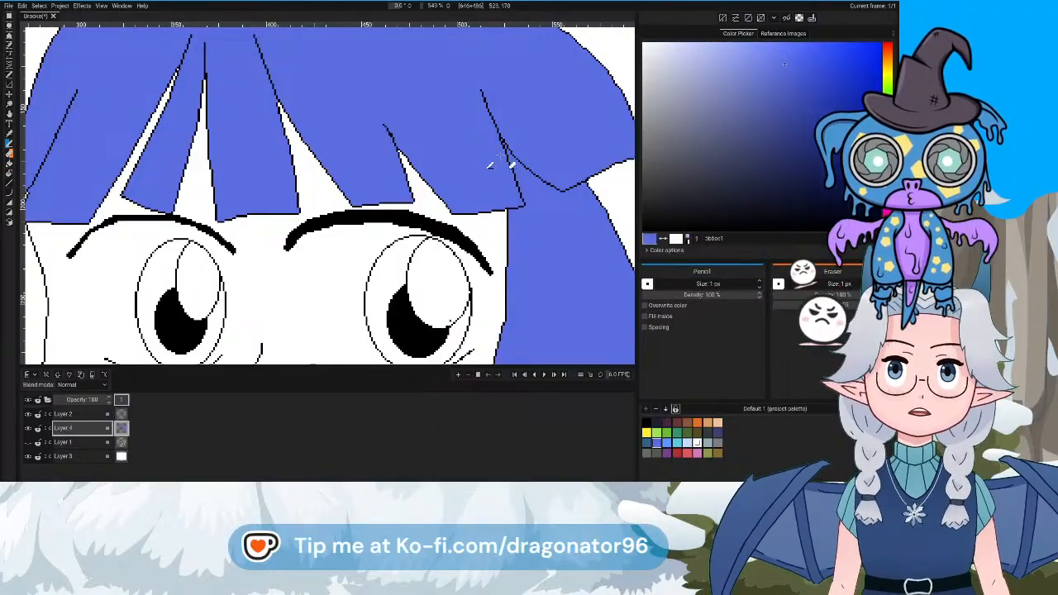
scroll(489, 166, "down", 5)
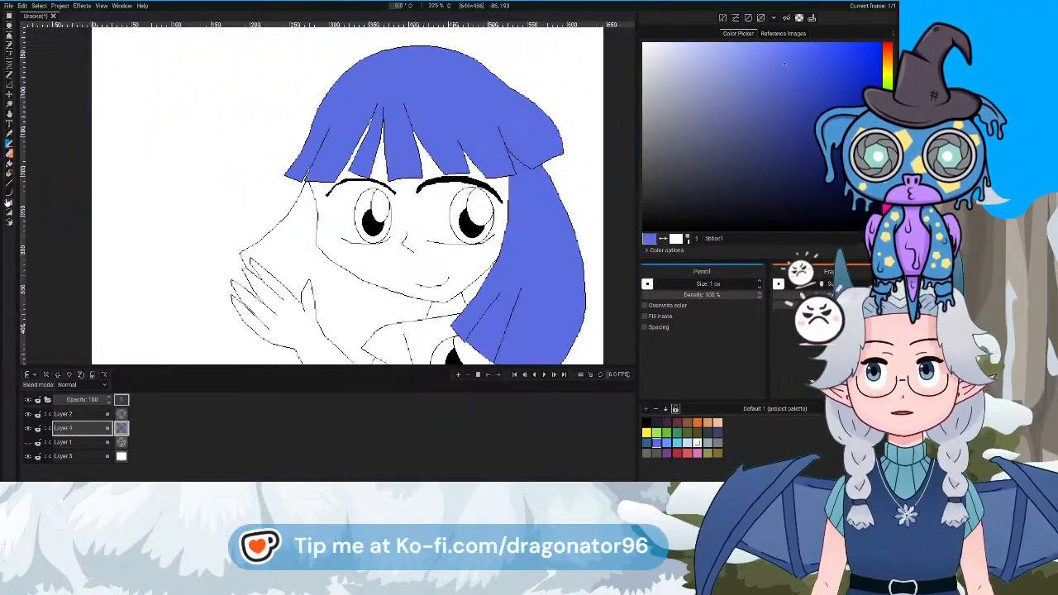
left_click(9, 165)
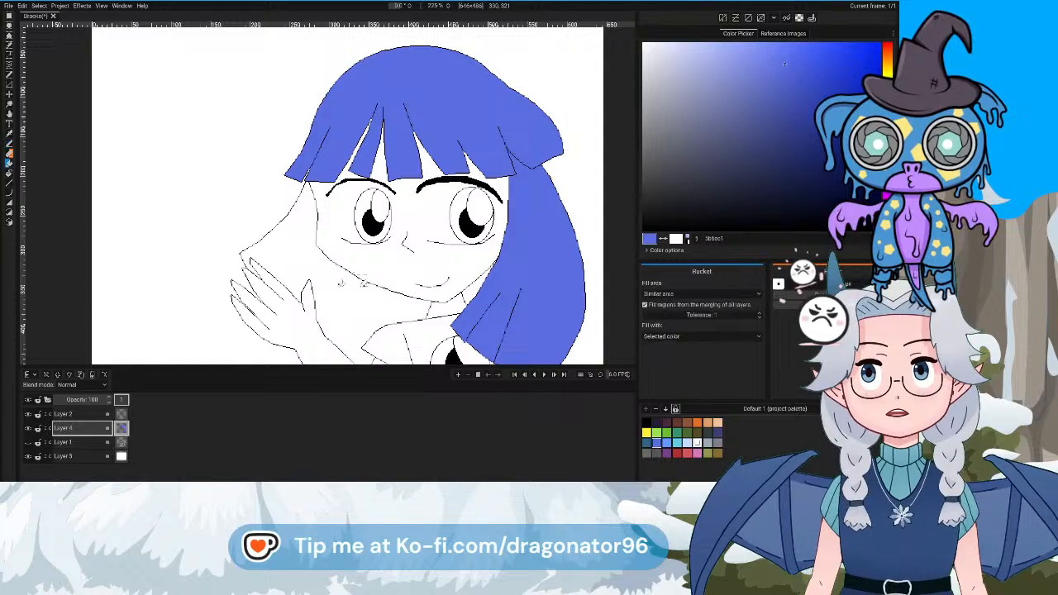
left_click(364, 306)
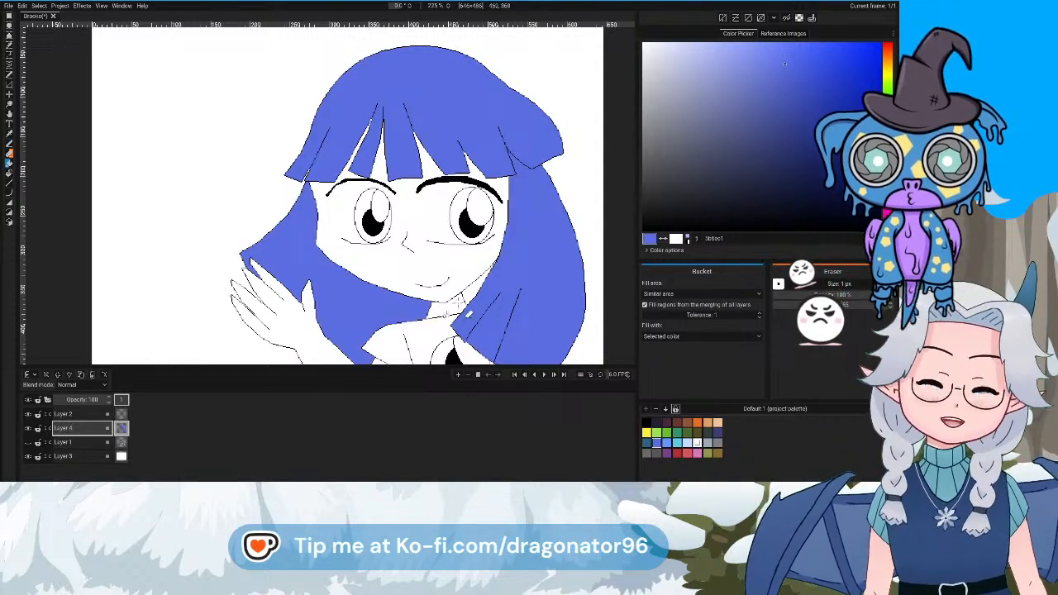
scroll(483, 303, "up", 6)
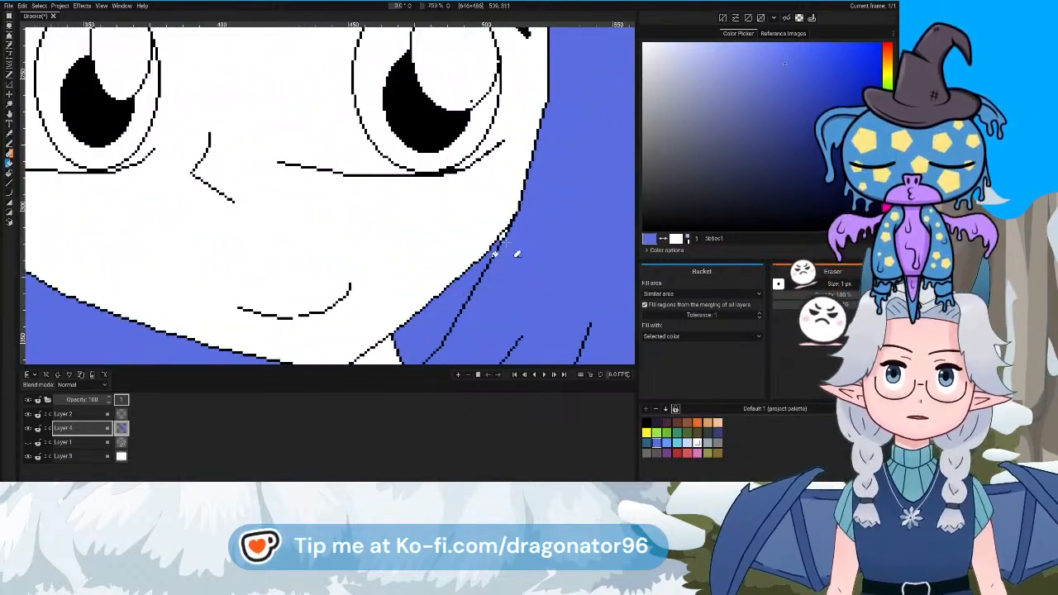
scroll(516, 242, "down", 8)
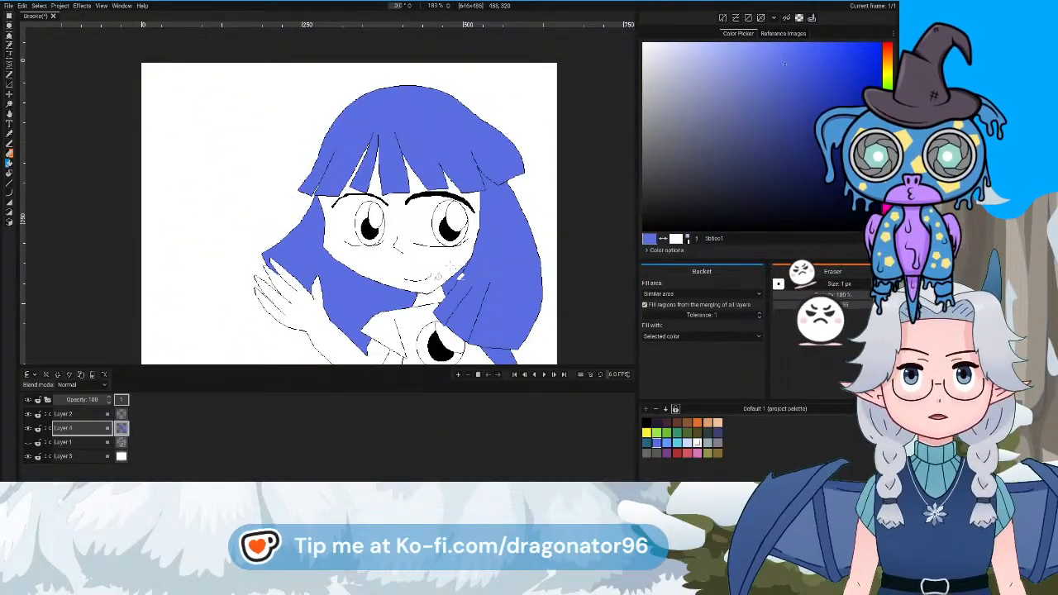
scroll(451, 265, "up", 4)
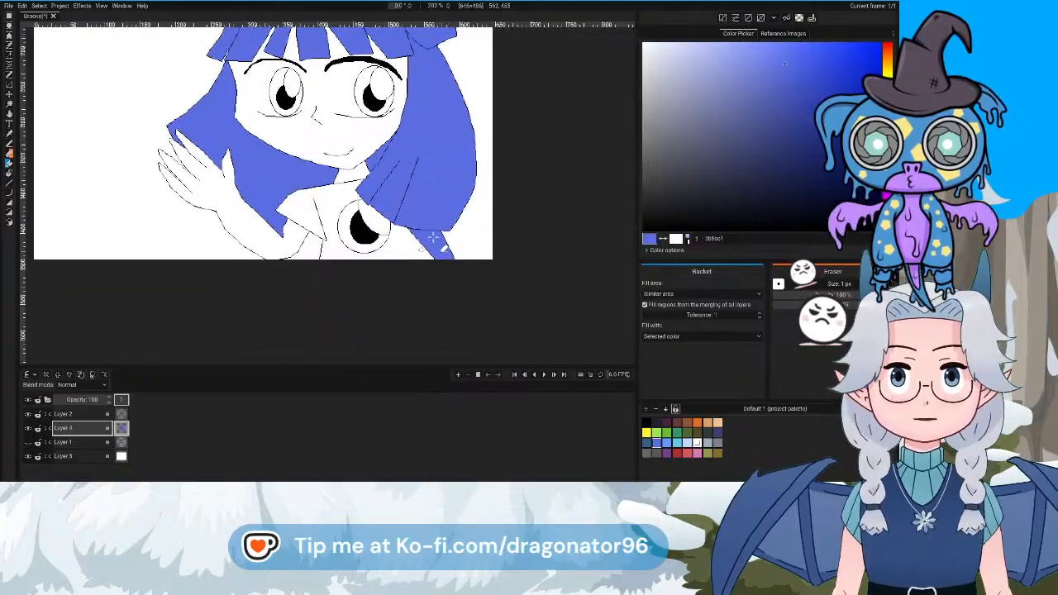
Erase the upper part of the blue fill in the strip below the long hair's lower edge, beside the chest circle
scroll(426, 243, "up", 4)
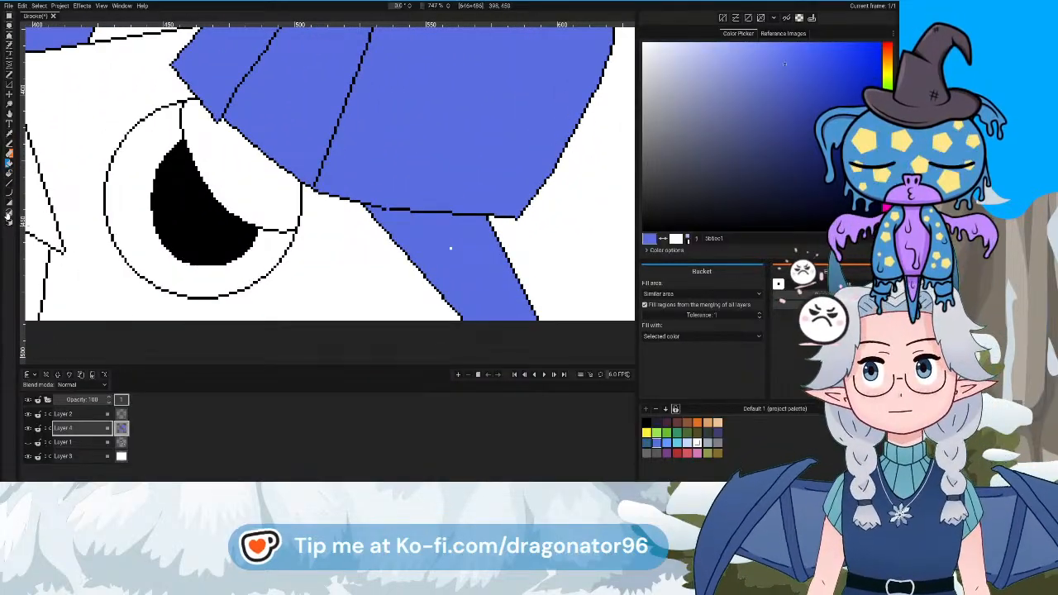
key("shift+e")
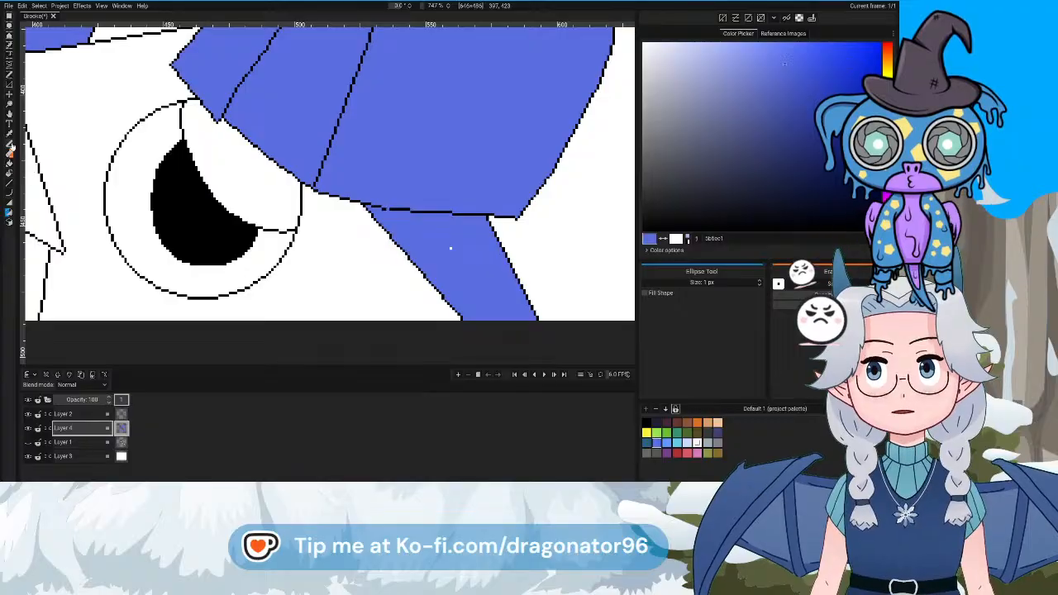
key("p")
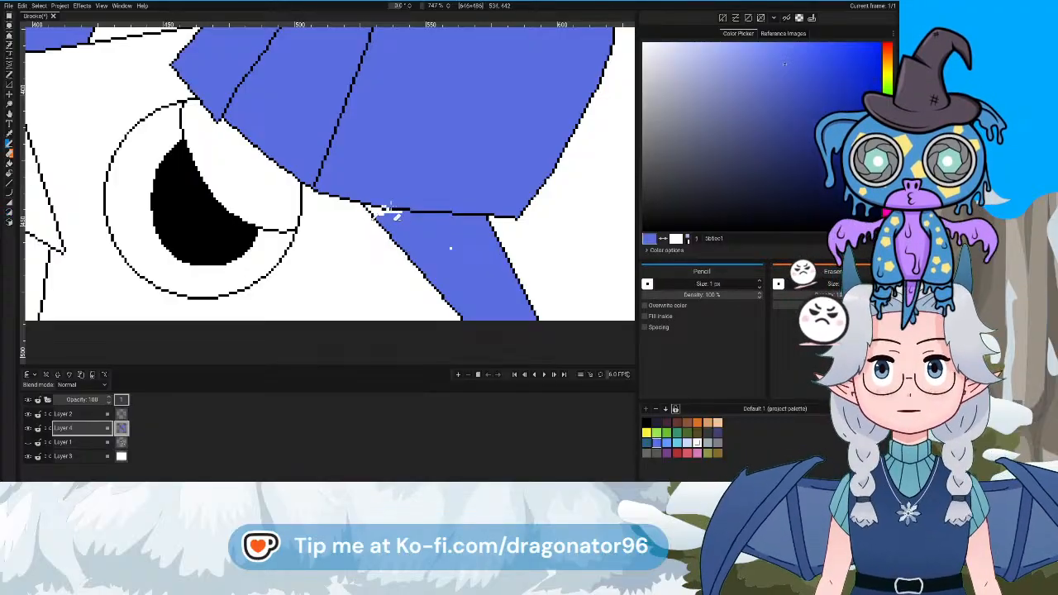
mouse_move(443, 220)
left_mouse_down()
mouse_move(367, 209)
mouse_move(509, 232)
mouse_move(364, 223)
mouse_move(469, 234)
mouse_move(480, 248)
mouse_move(425, 242)
mouse_move(523, 245)
mouse_move(429, 234)
mouse_move(461, 244)
mouse_move(452, 249)
mouse_move(377, 232)
mouse_move(463, 251)
mouse_move(430, 259)
left_mouse_up()
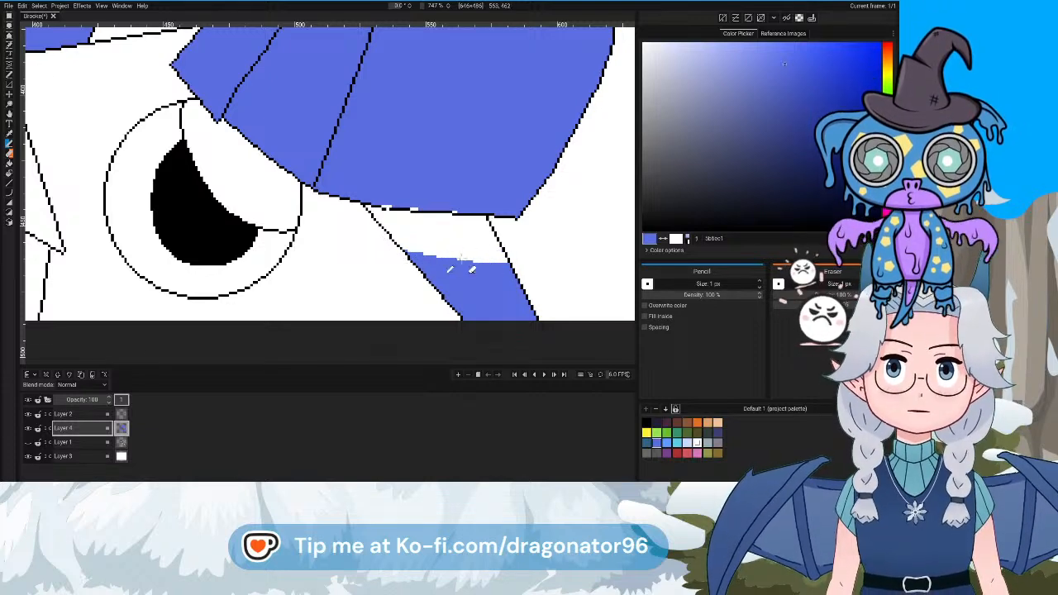
Erase the rest of the blue in the strip below the hair with a 10 px Eraser, and undo the stray stroke across the hair
left_click(9, 167)
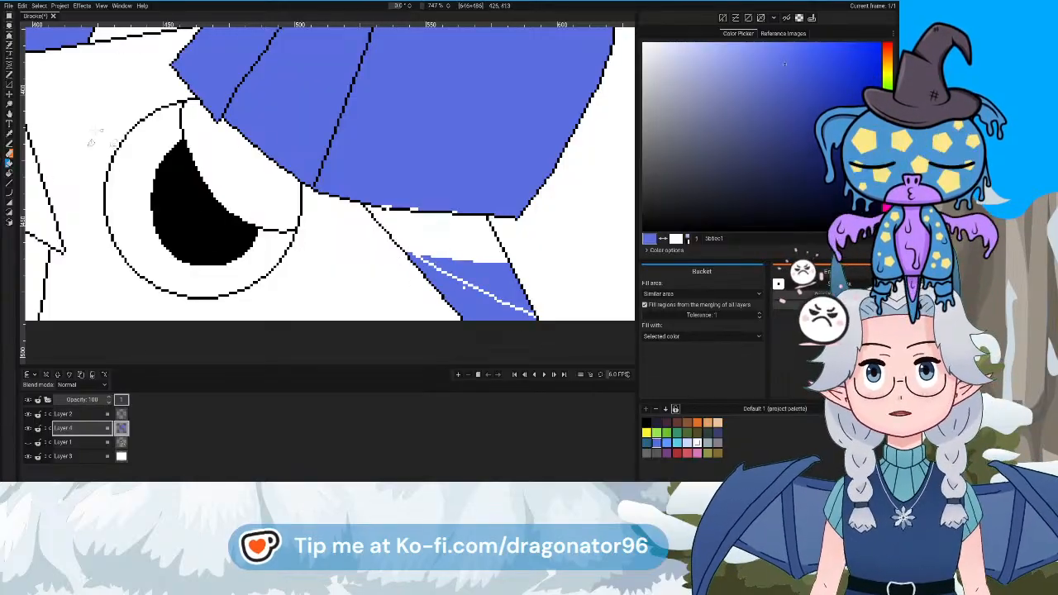
left_click(8, 146)
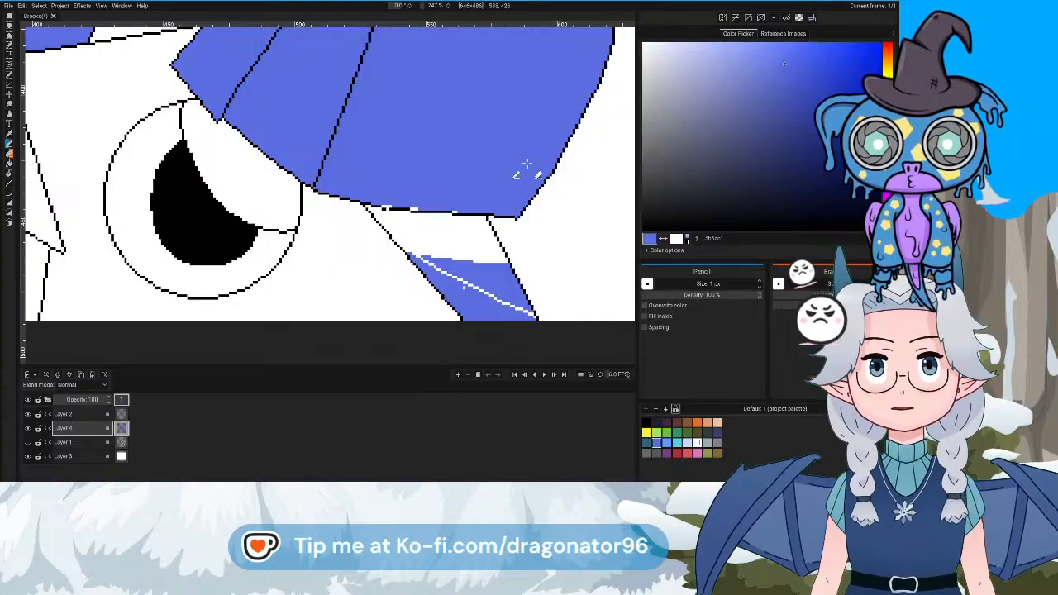
left_click(759, 282)
mouse_move(417, 281)
left_mouse_down()
mouse_move(523, 285)
mouse_move(498, 295)
left_mouse_up()
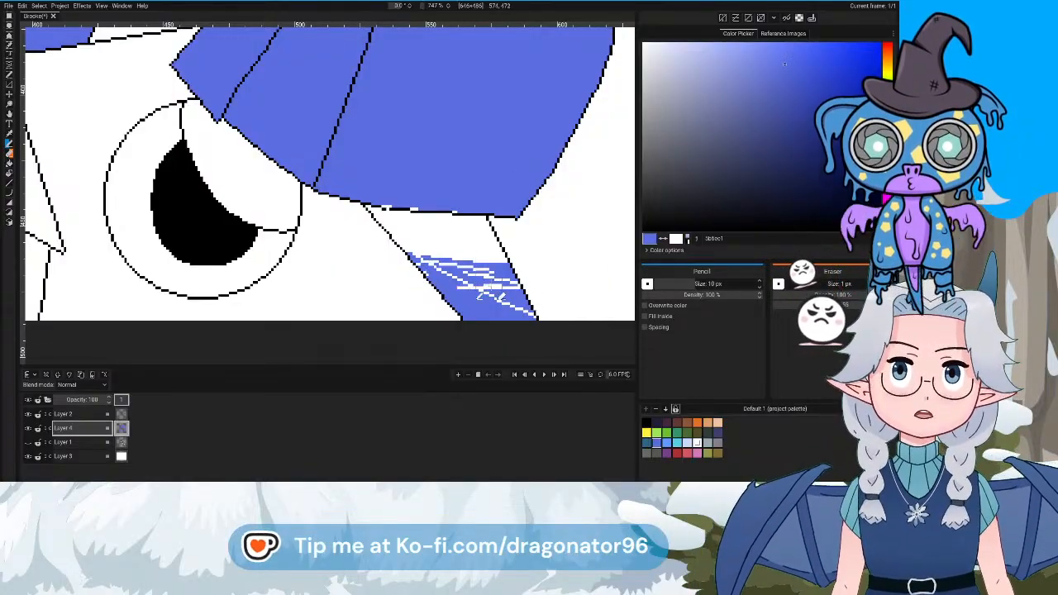
left_click(10, 156)
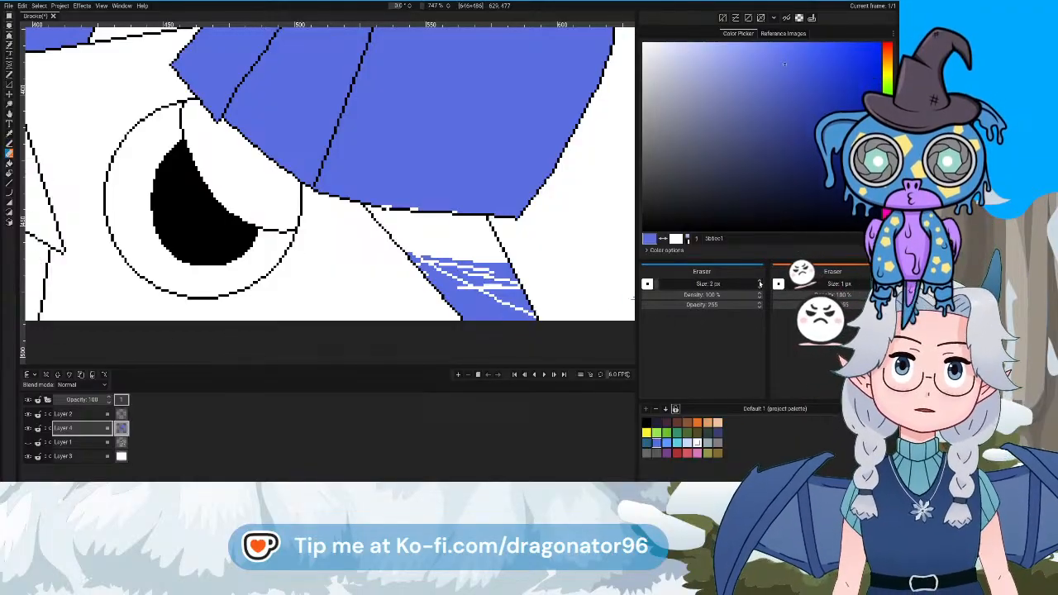
mouse_move(528, 302)
left_mouse_down()
mouse_move(418, 268)
mouse_move(558, 301)
mouse_move(506, 314)
mouse_move(468, 314)
left_mouse_up()
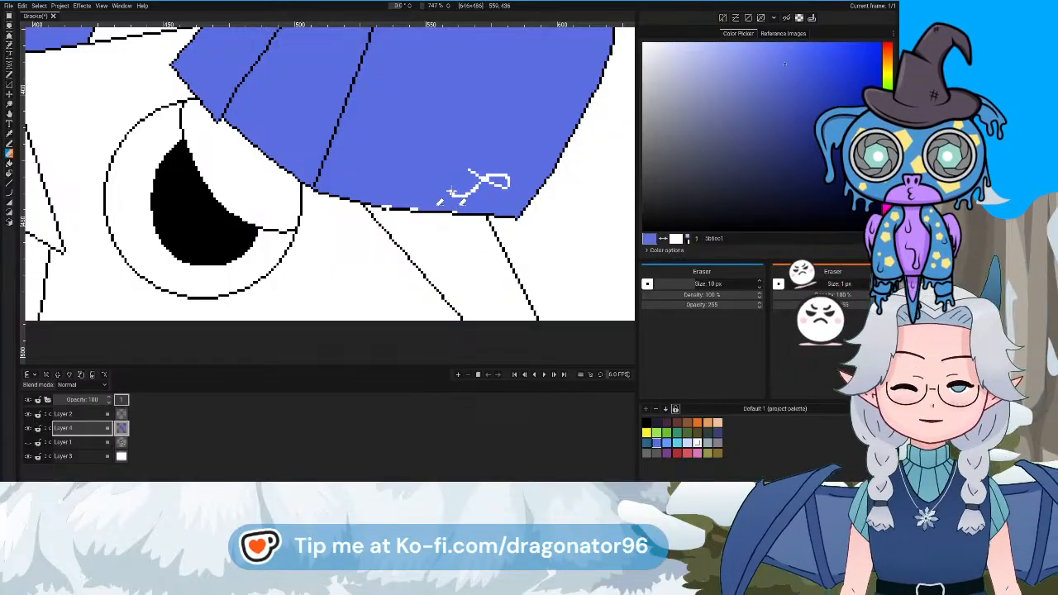
key("ctrl+z")
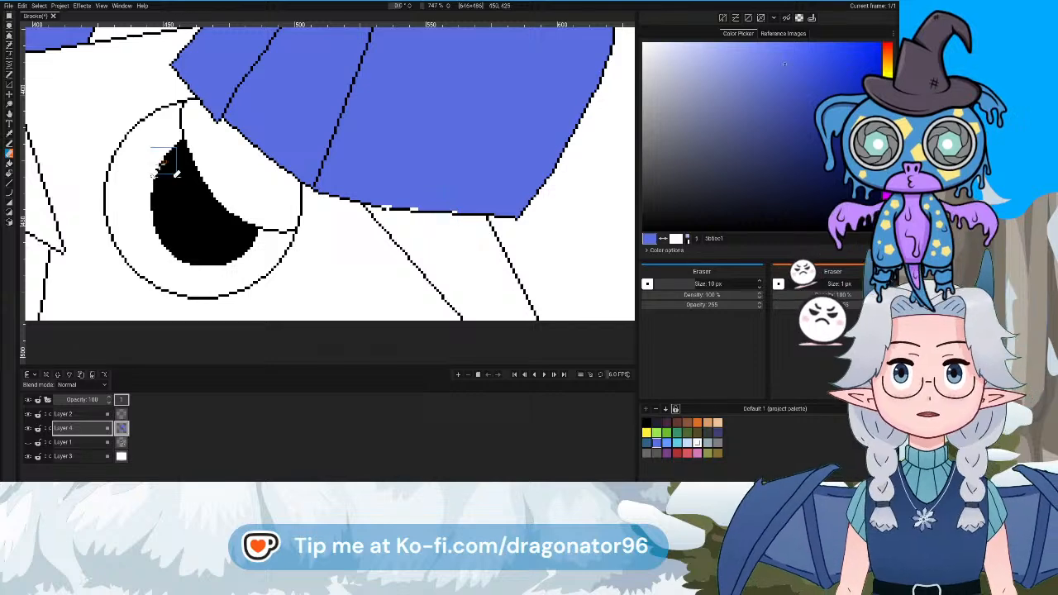
Repair the white gaps along the long hair's lower edge with the blue Pencil, and switch back to the Bucket tool
left_click(9, 143)
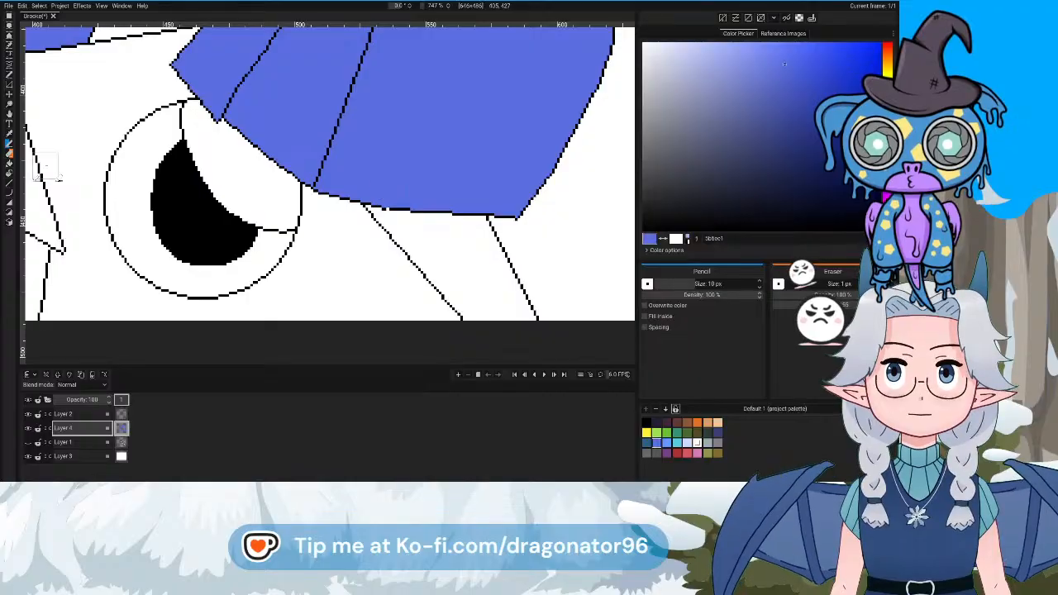
scroll(396, 314, "down", 8)
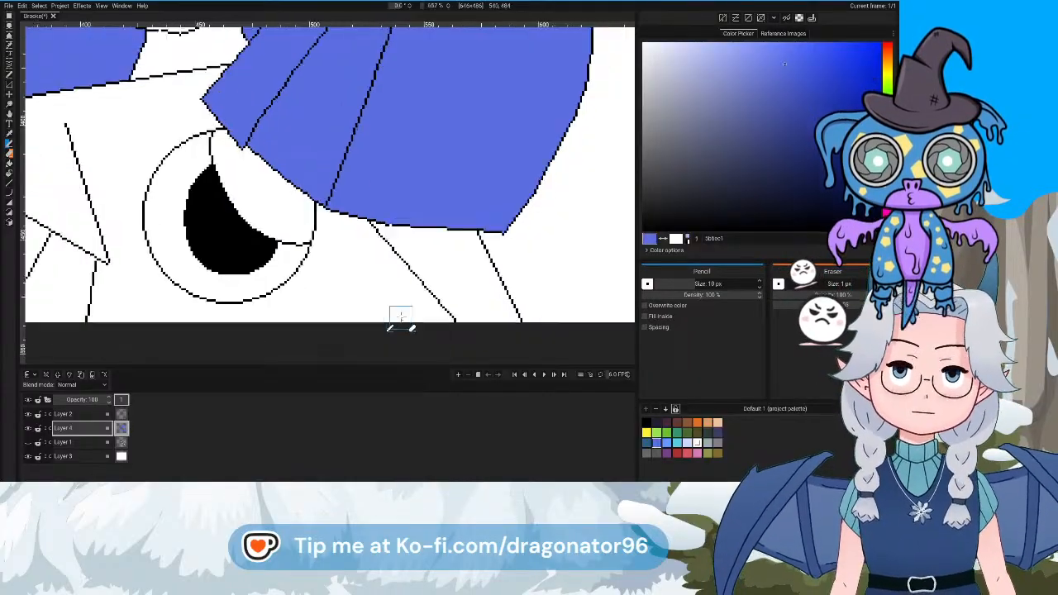
left_click(9, 162)
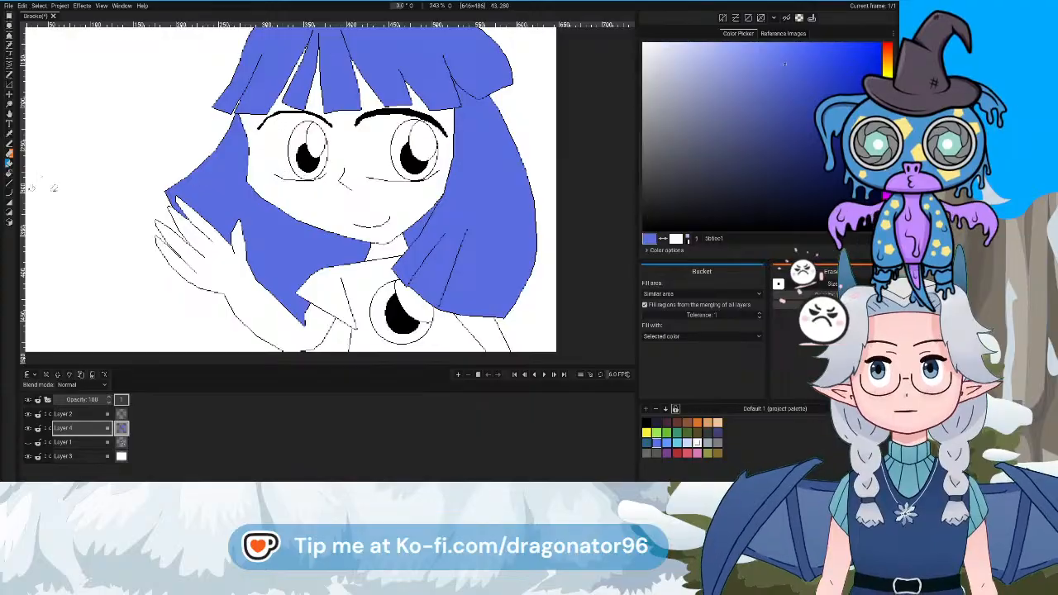
Fill the irises of both eyes with the hair's blue using the Bucket tool
left_click(306, 157)
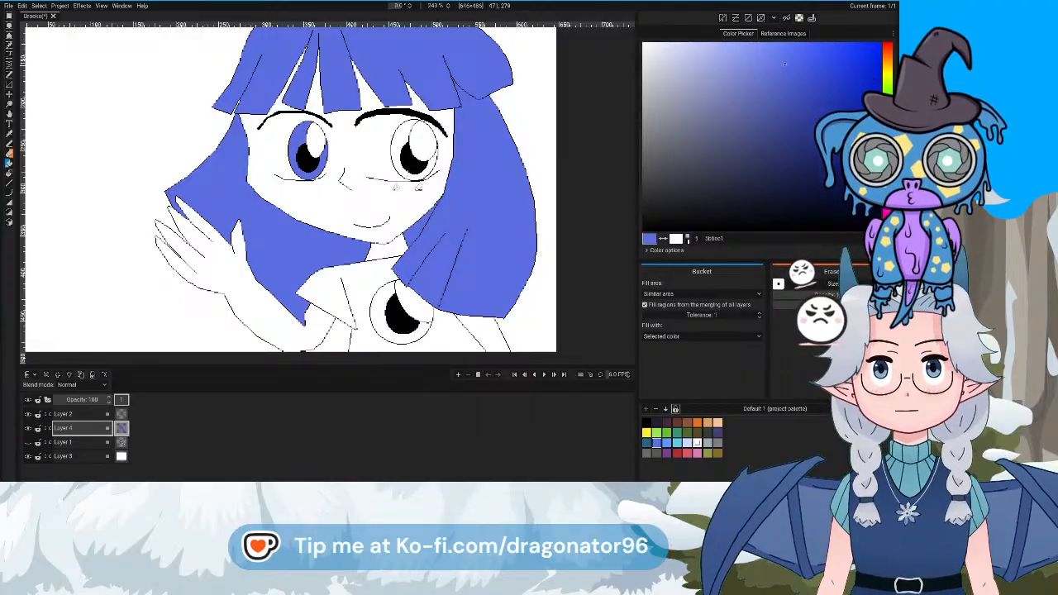
left_click(398, 161)
scroll(429, 170, "up", 5)
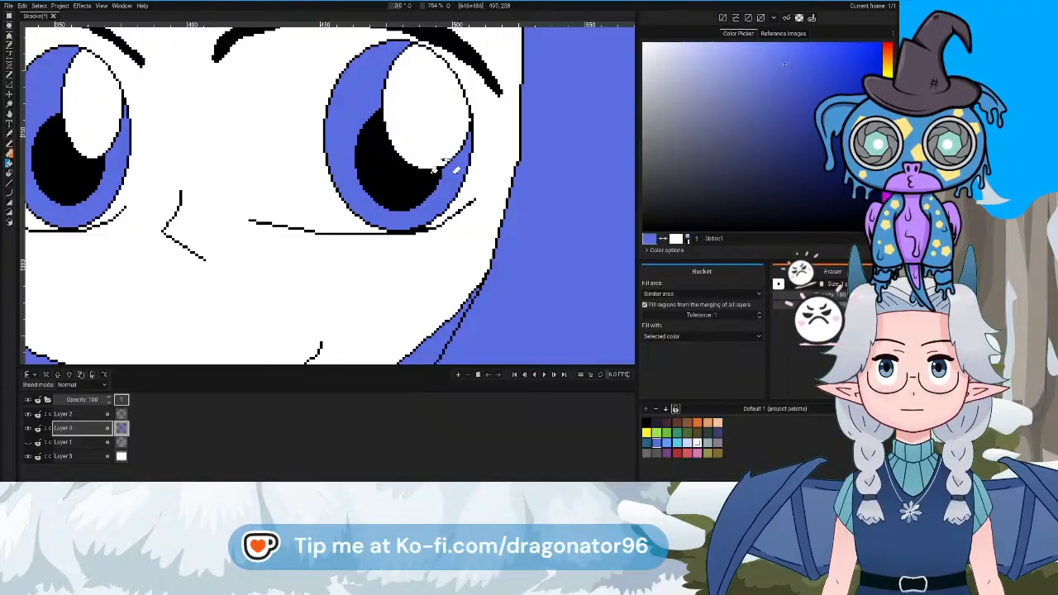
left_click(71, 415)
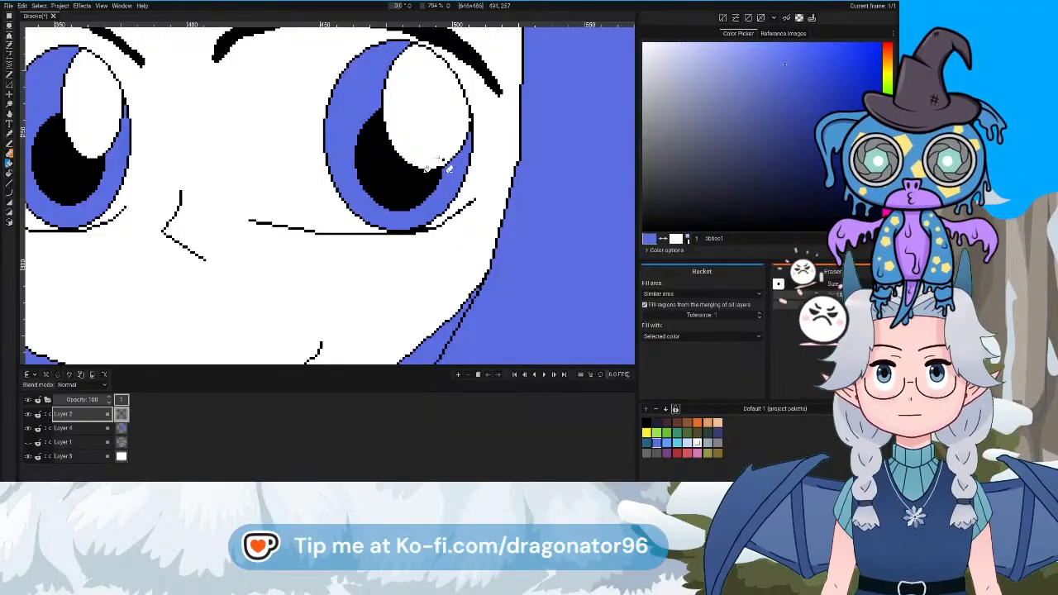
scroll(250, 311, "down", 6)
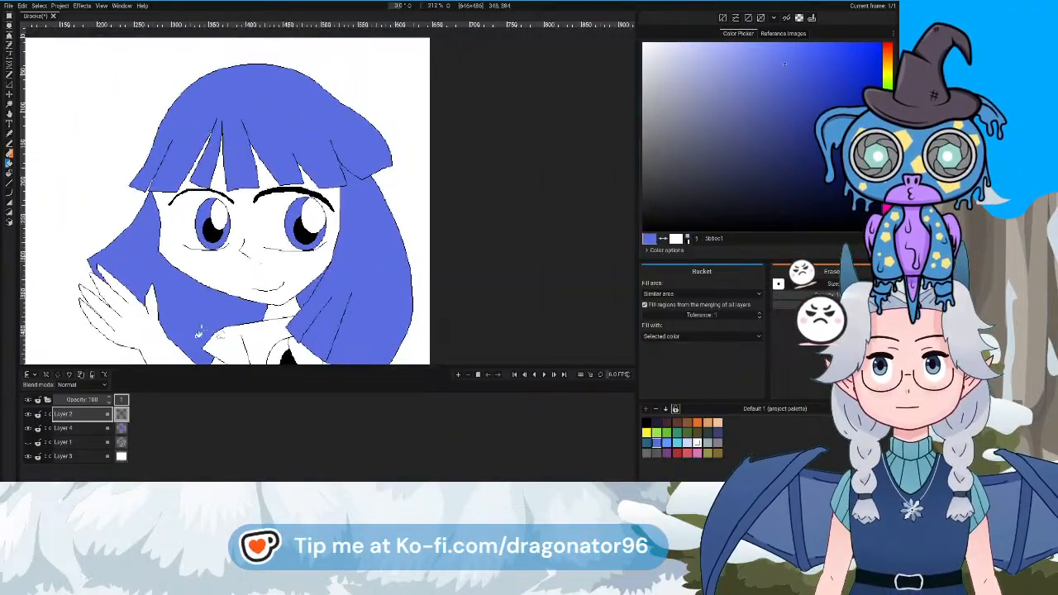
Make Layer 4 active and ready the Pencil with the tan skin color from the palette
left_click(71, 429)
left_click_drag(187, 265, 321, 239)
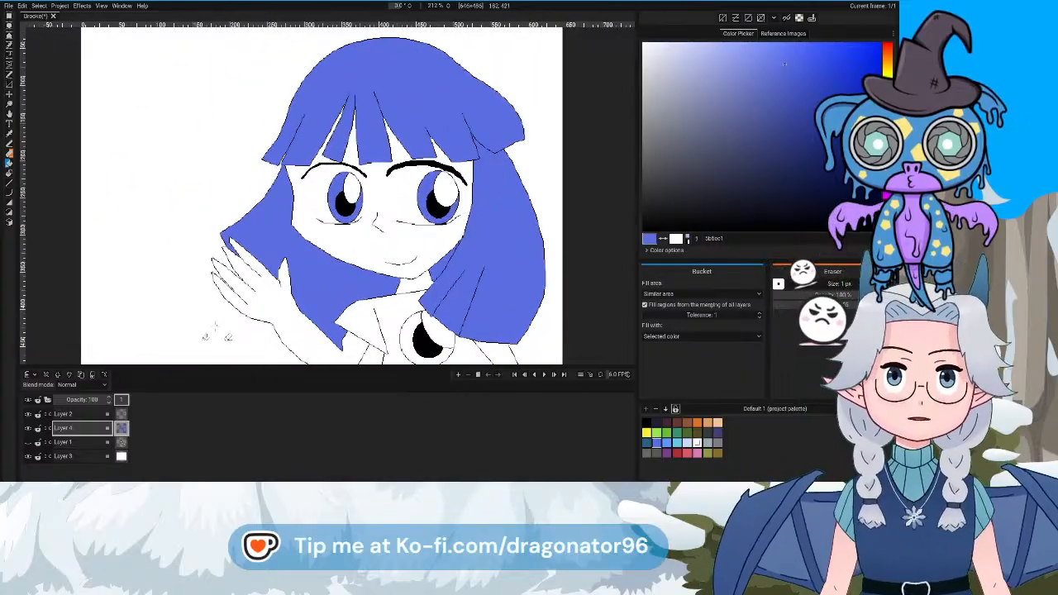
left_click(704, 424)
scroll(342, 231, "up", 3)
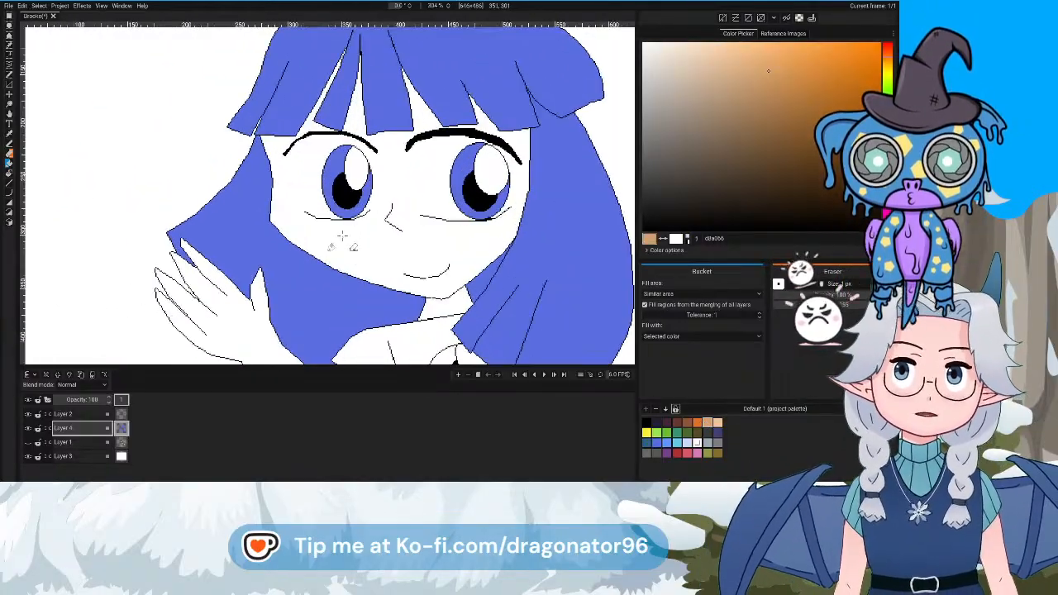
key("b")
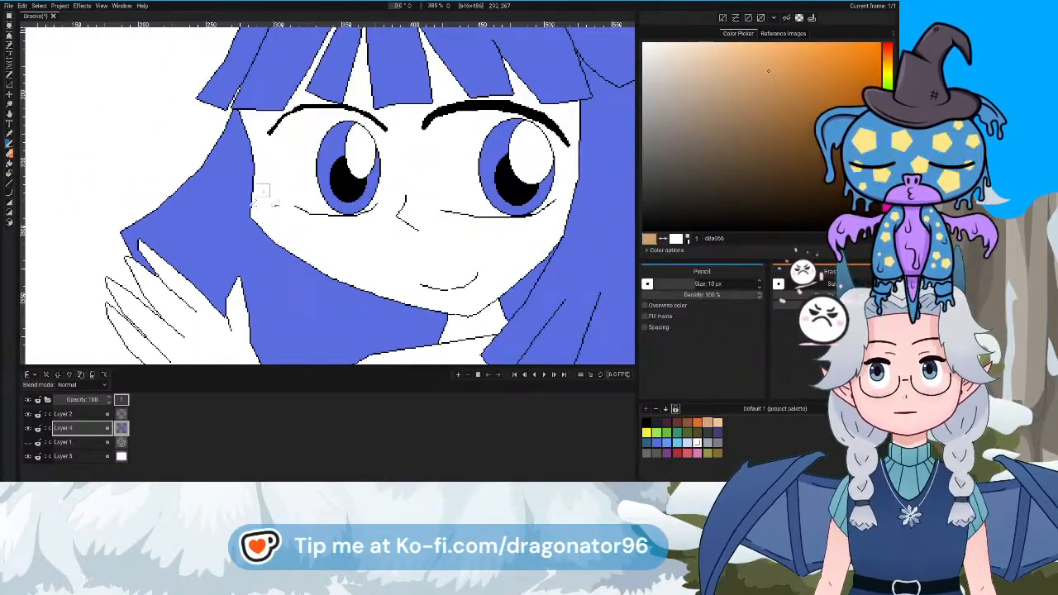
scroll(396, 141, "up", 2)
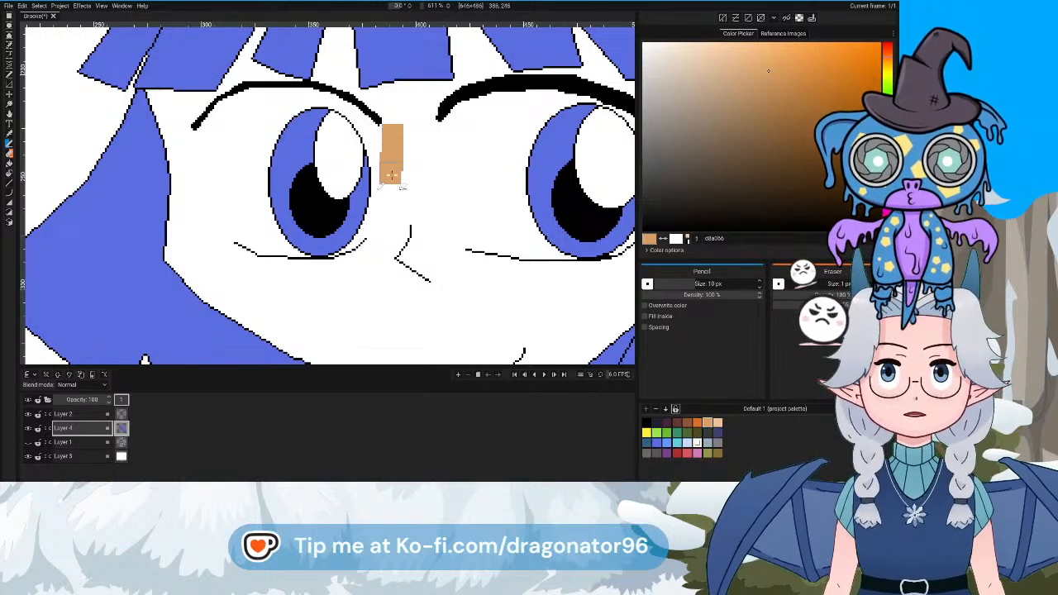
mouse_move(388, 200)
left_mouse_down()
mouse_move(374, 240)
mouse_move(376, 230)
left_mouse_up()
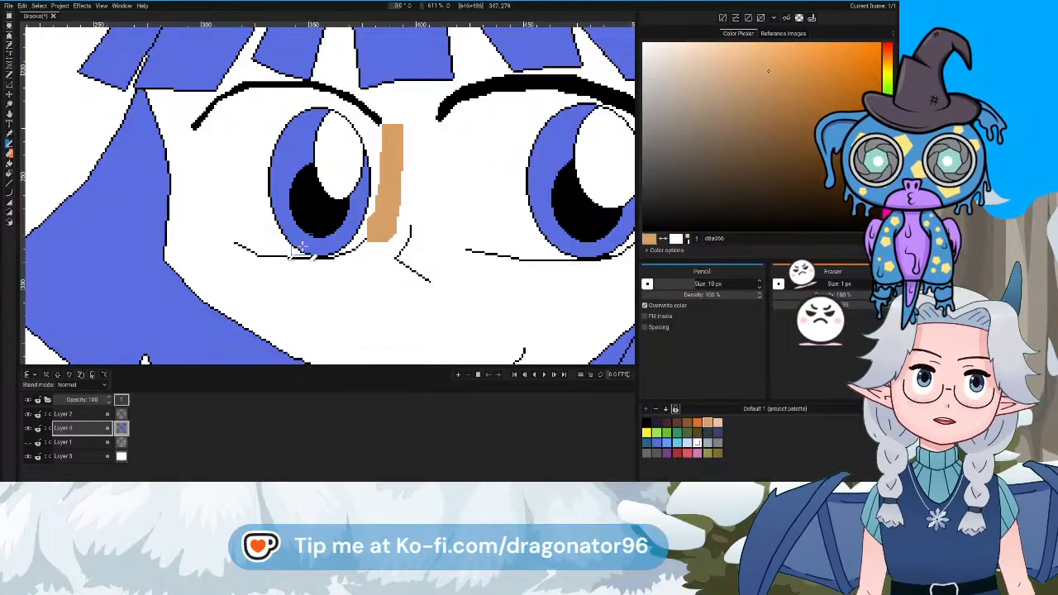
key("ctrl+z")
key("ctrl+z")
key("ctrl+z")
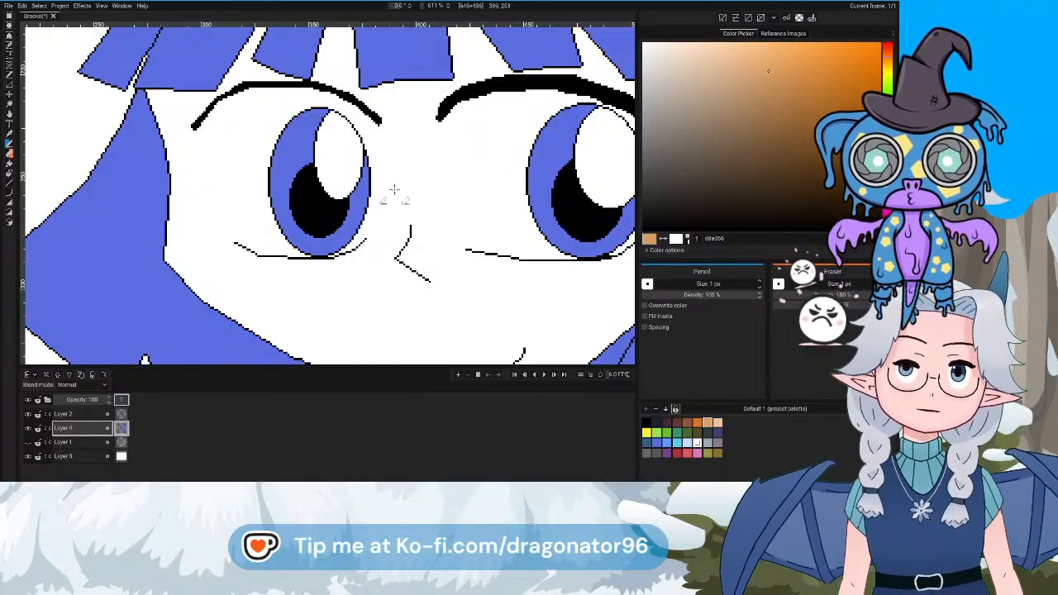
Outline the sides of both eye whites in tan with a 1 px Pencil, joining the upper lash lines to the lower lid lines
scroll(479, 195, "up", 2)
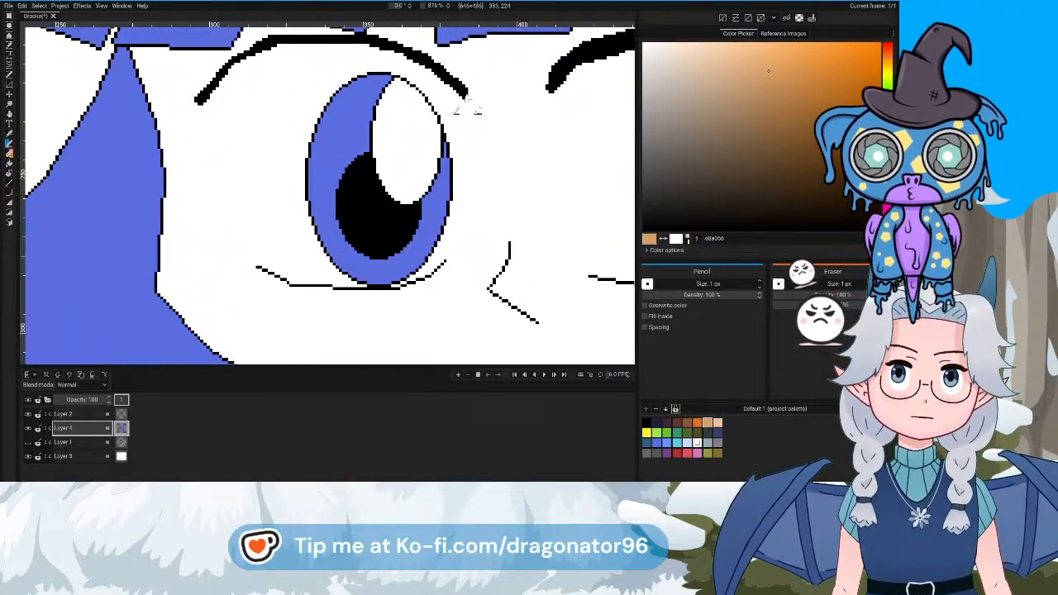
left_click_drag(467, 99, 472, 200)
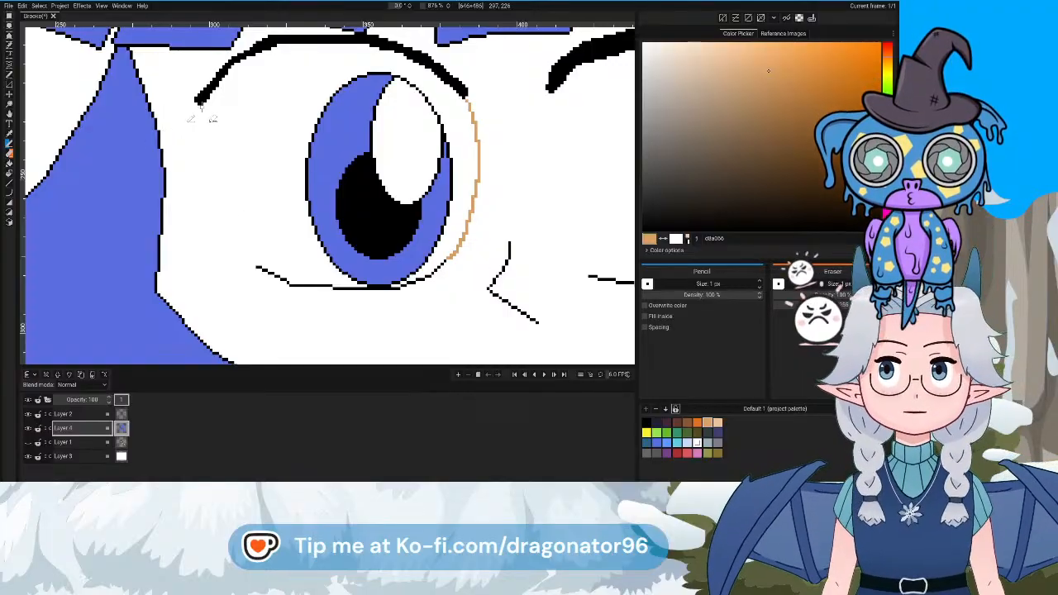
mouse_move(199, 103)
left_mouse_down()
mouse_move(205, 183)
mouse_move(255, 269)
left_mouse_up()
left_click_drag(428, 219, 227, 242)
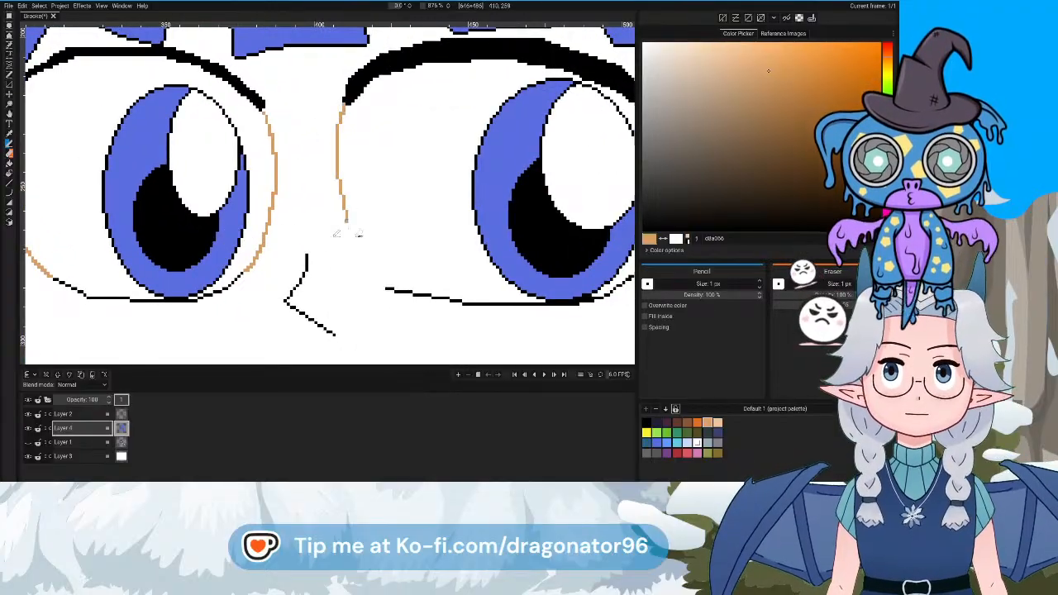
left_click_drag(374, 280, 384, 286)
left_click_drag(447, 247, 160, 218)
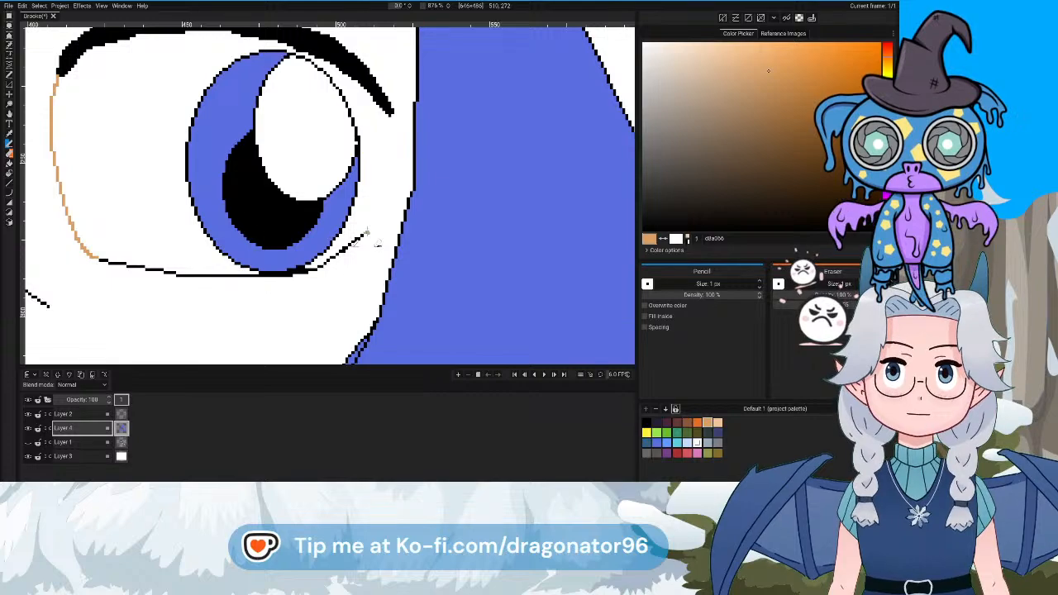
scroll(388, 189, "down", 6)
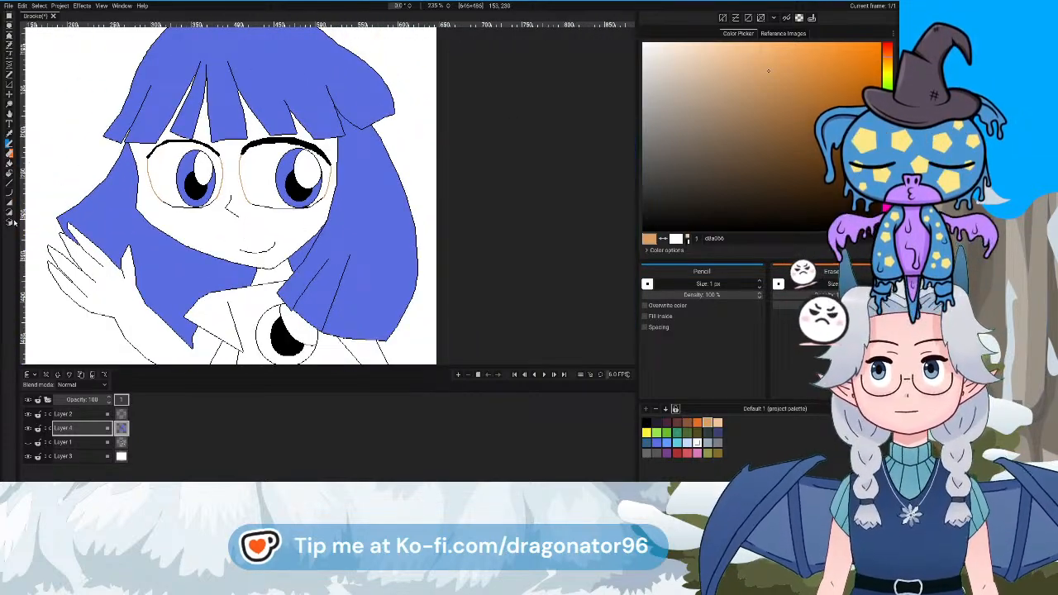
Fill the face, neck, raised hand and both arms with the tan skin color using the Bucket tool
left_click(8, 167)
left_click(232, 238)
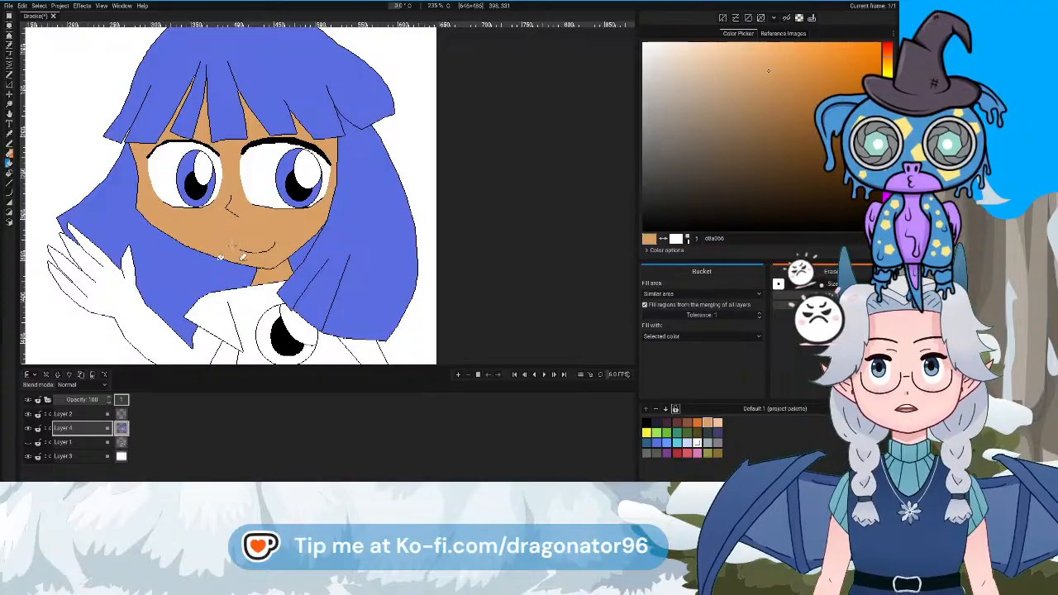
left_click_drag(220, 256, 362, 245)
left_click(301, 342)
left_click(487, 335)
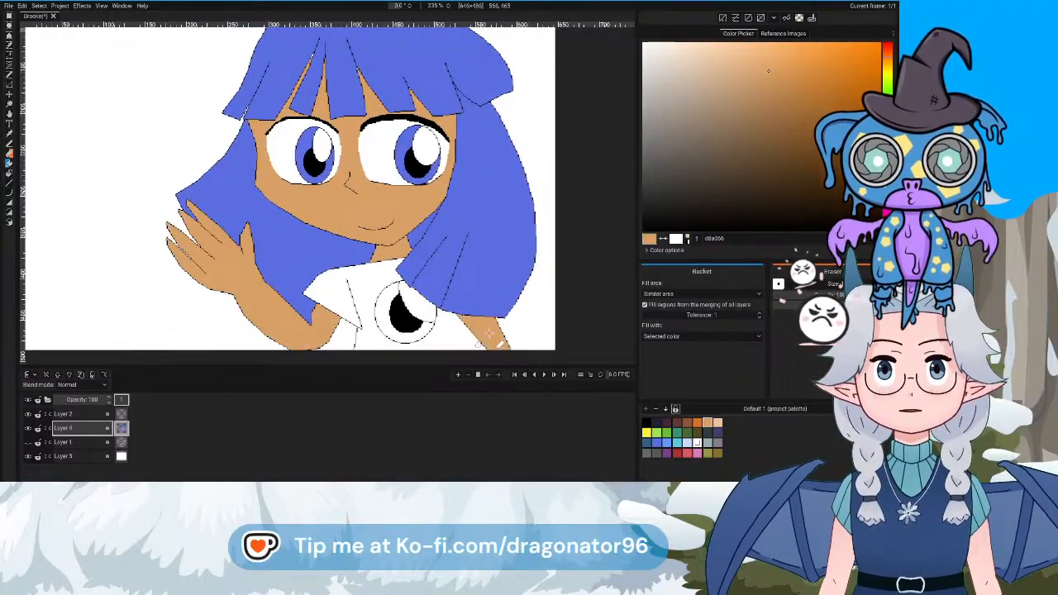
Sample the hair's blue and touch up the hair gap between the raised fingers with the 1 px Pencil
scroll(197, 221, "up", 5)
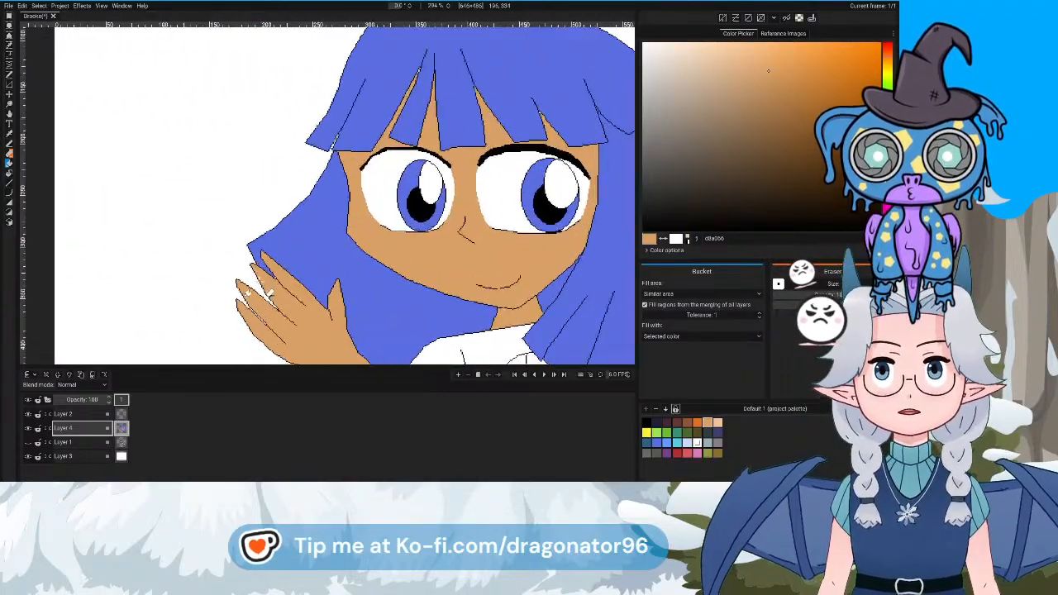
left_click(9, 135)
left_click(311, 195)
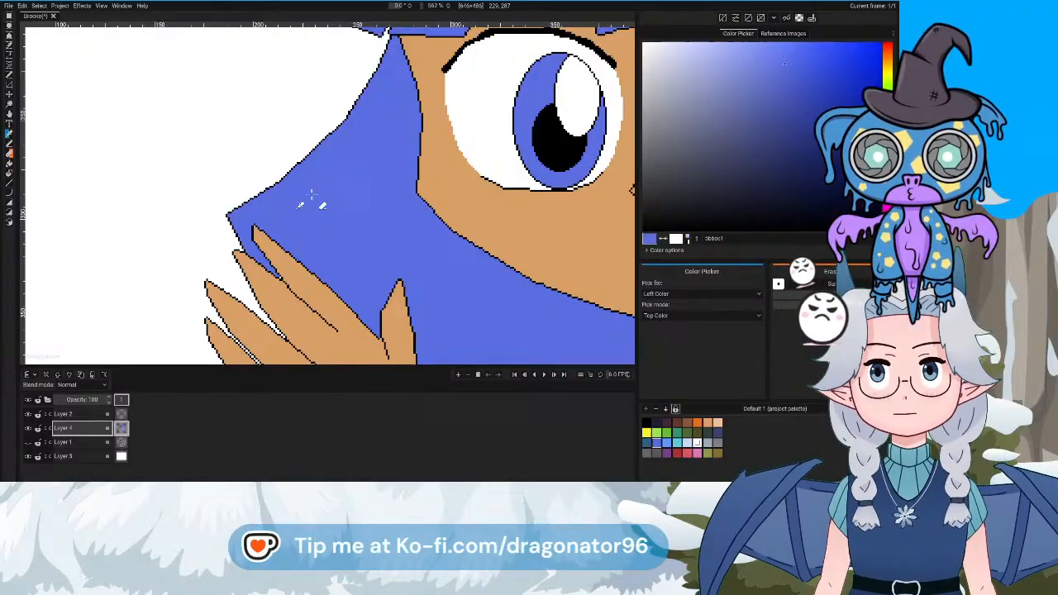
left_click(9, 146)
scroll(285, 285, "up", 3)
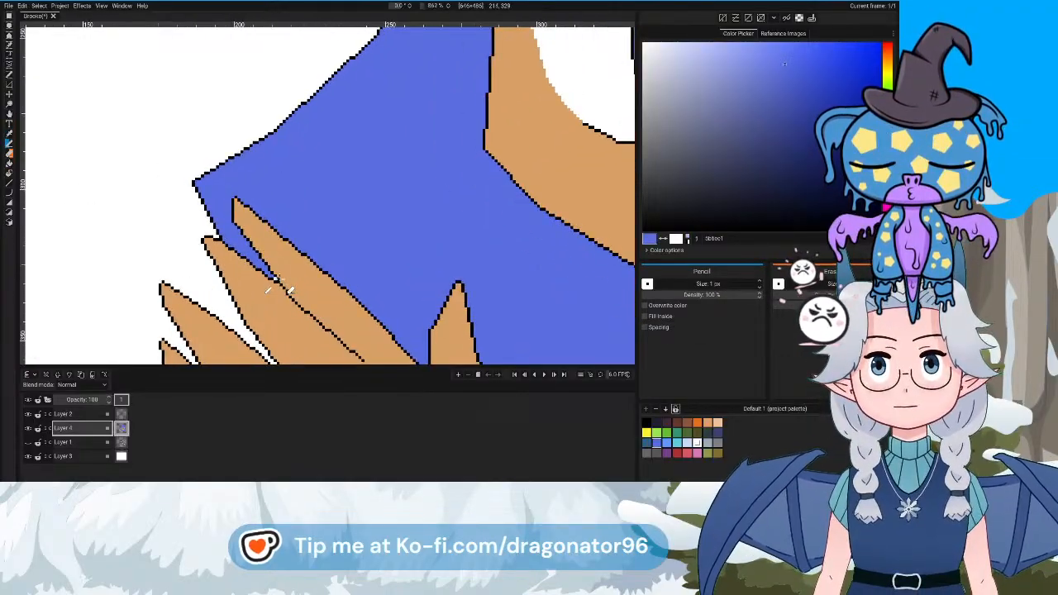
scroll(275, 281, "down", 10)
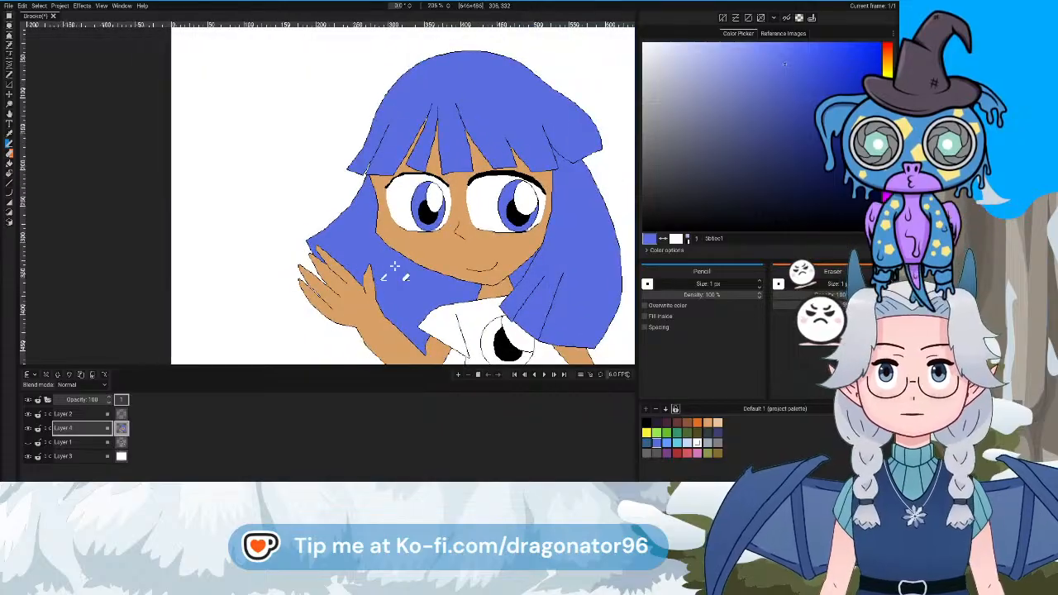
Sample the skin tan and fill the white slivers at the tips of the gaps between the bangs with the 1 px Pencil
scroll(453, 190, "up", 3)
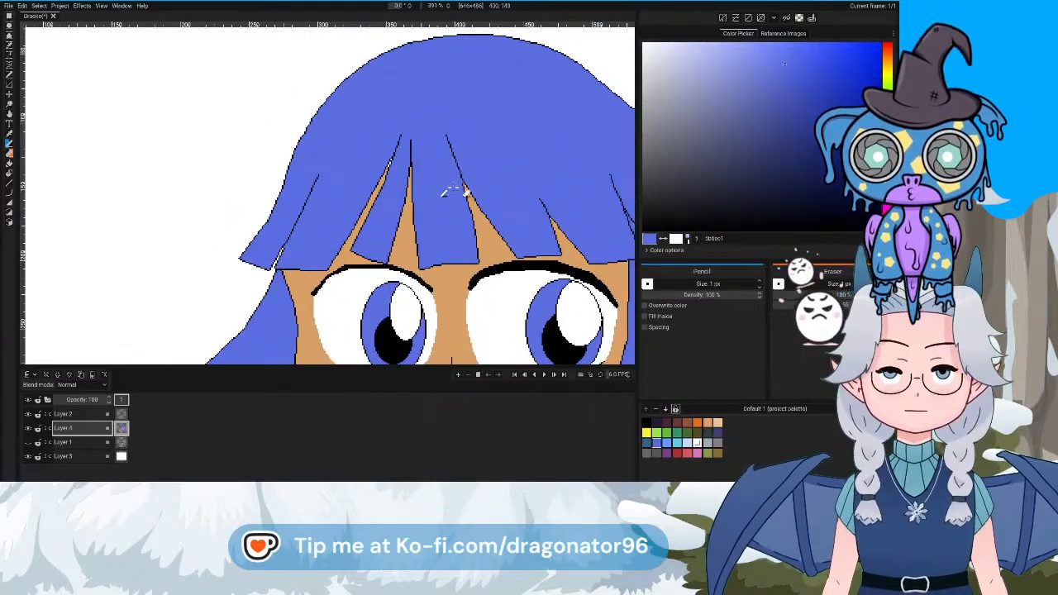
left_click(9, 135)
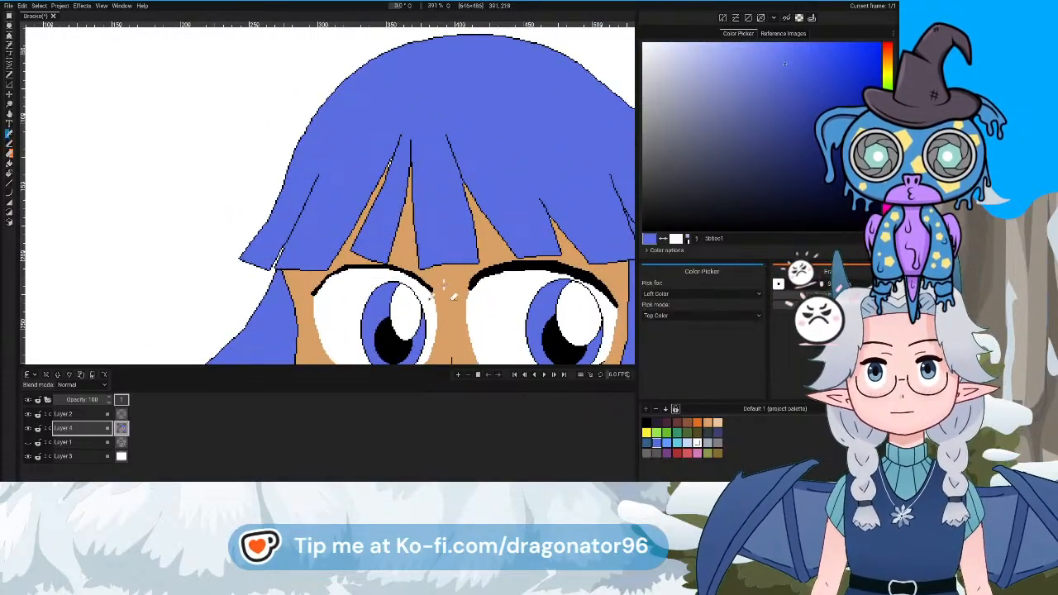
left_click(452, 296)
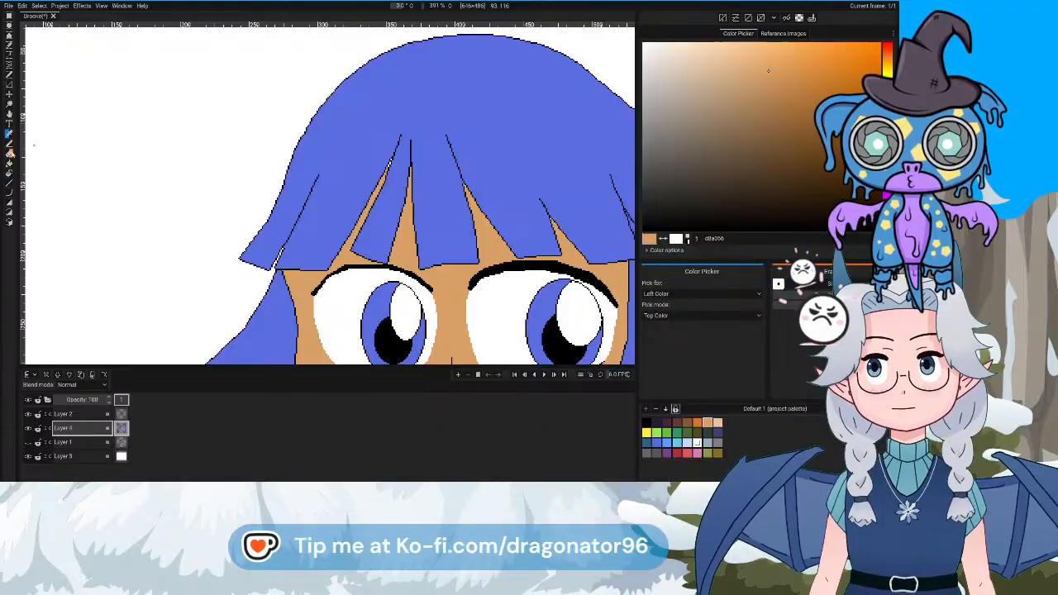
left_click(9, 153)
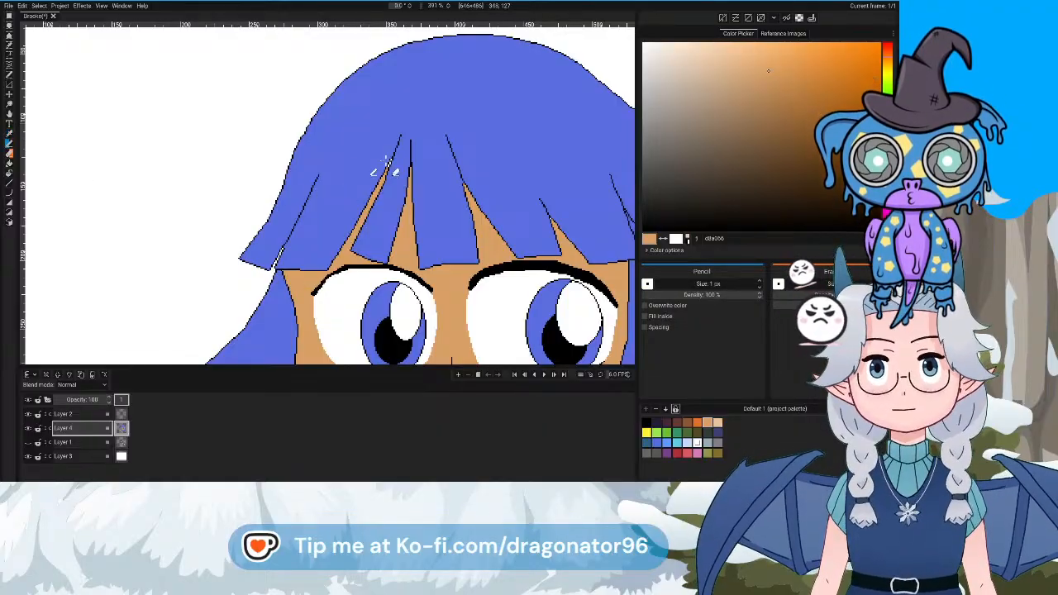
scroll(385, 169, "up", 5)
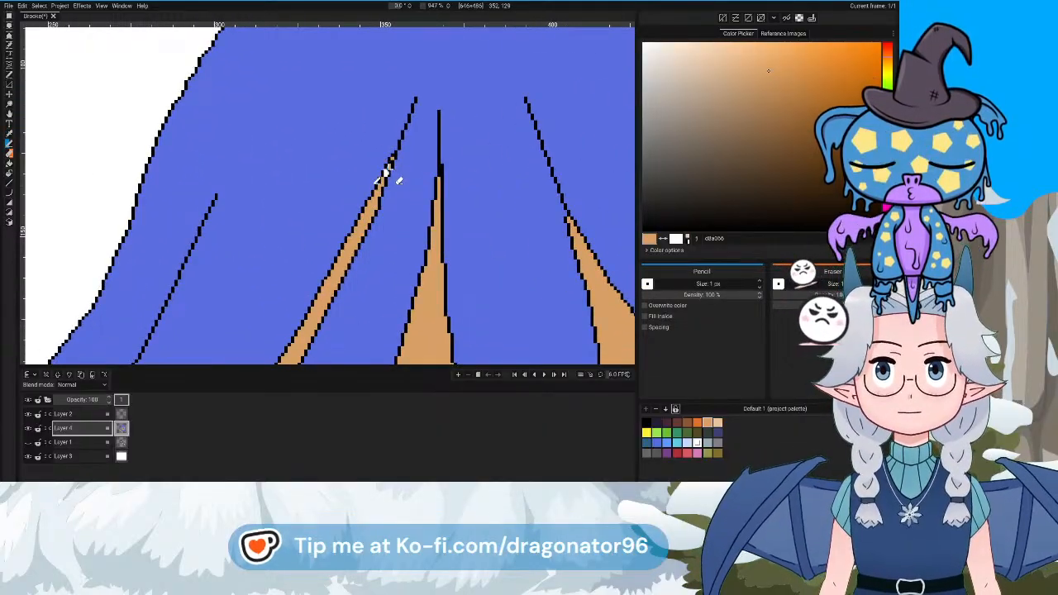
scroll(453, 213, "right", 5)
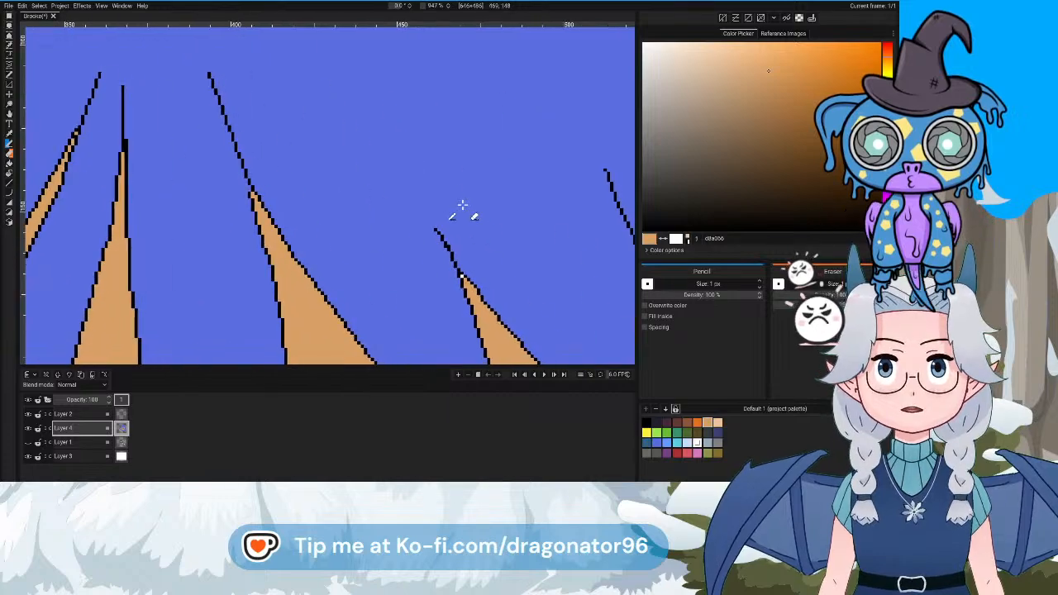
scroll(462, 205, "right", 2)
scroll(462, 205, "down", 1)
scroll(351, 183, "down", 10)
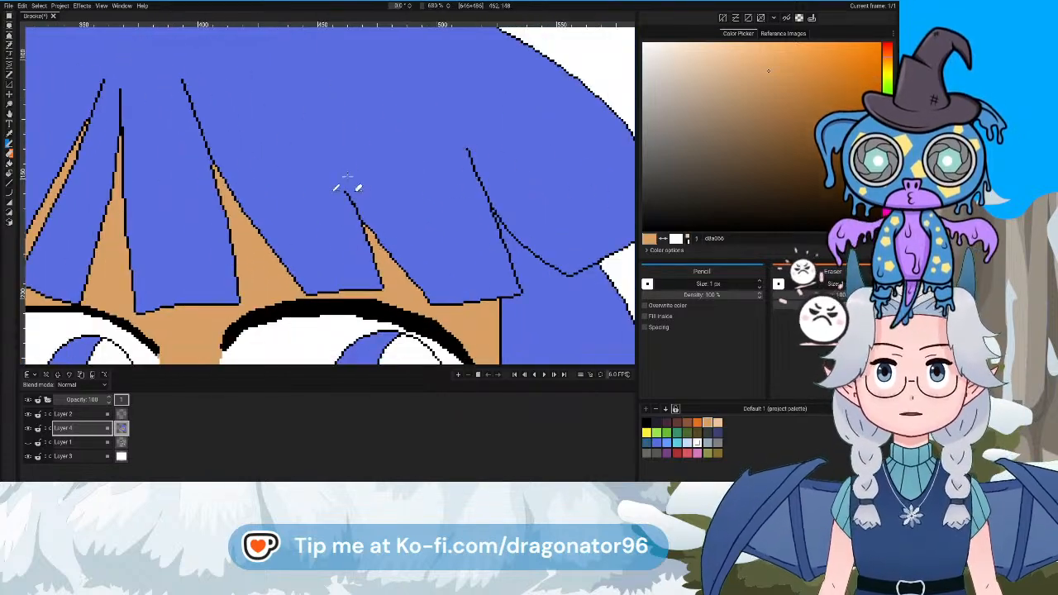
left_click_drag(410, 163, 454, 103)
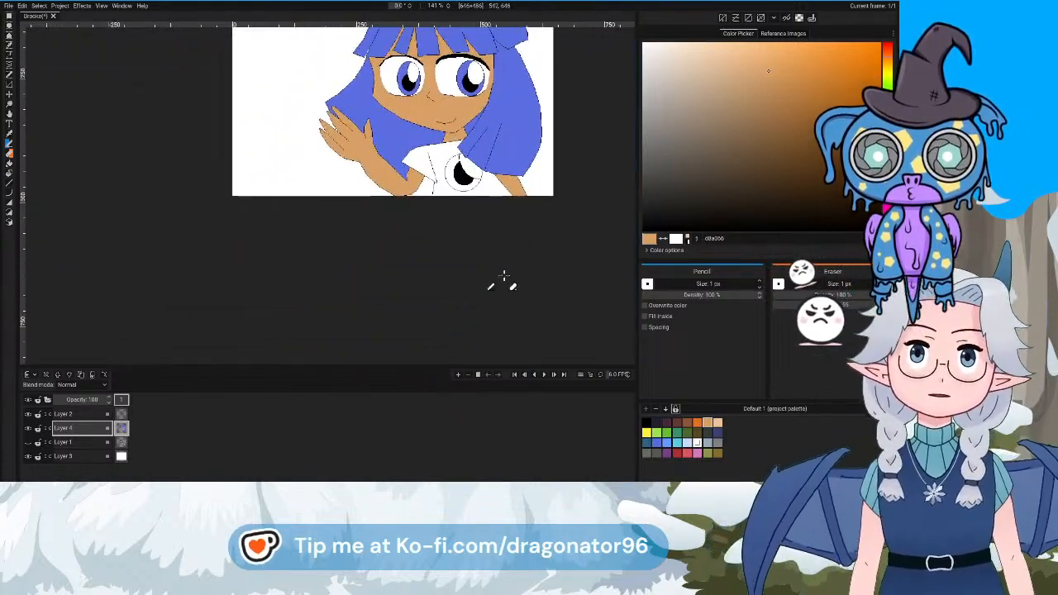
Try filling the shirt and collar with the hair's blue using the Bucket tool, and undo the fill
left_click(666, 442)
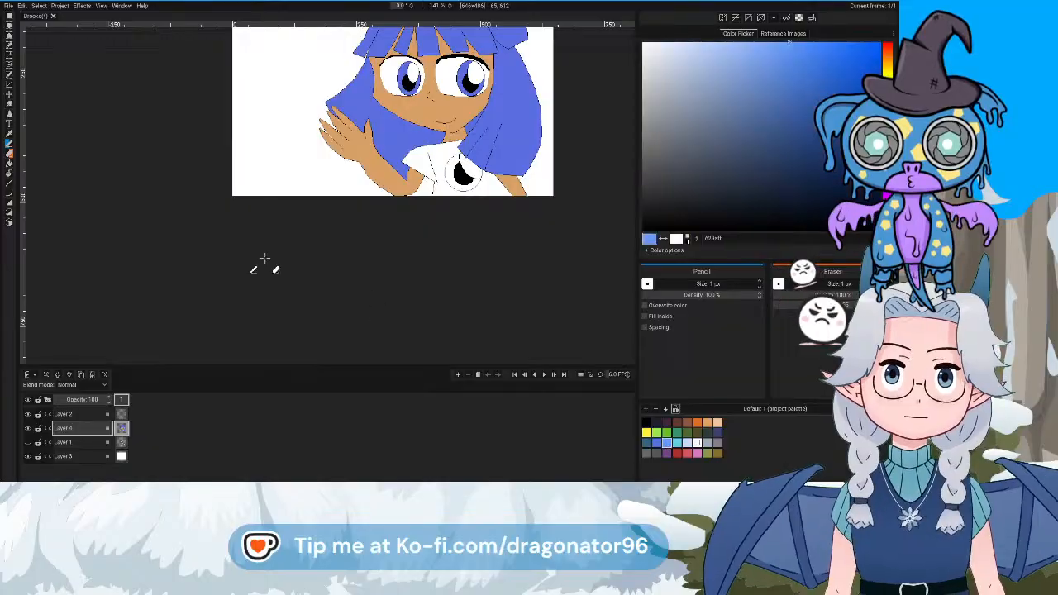
left_click(656, 443)
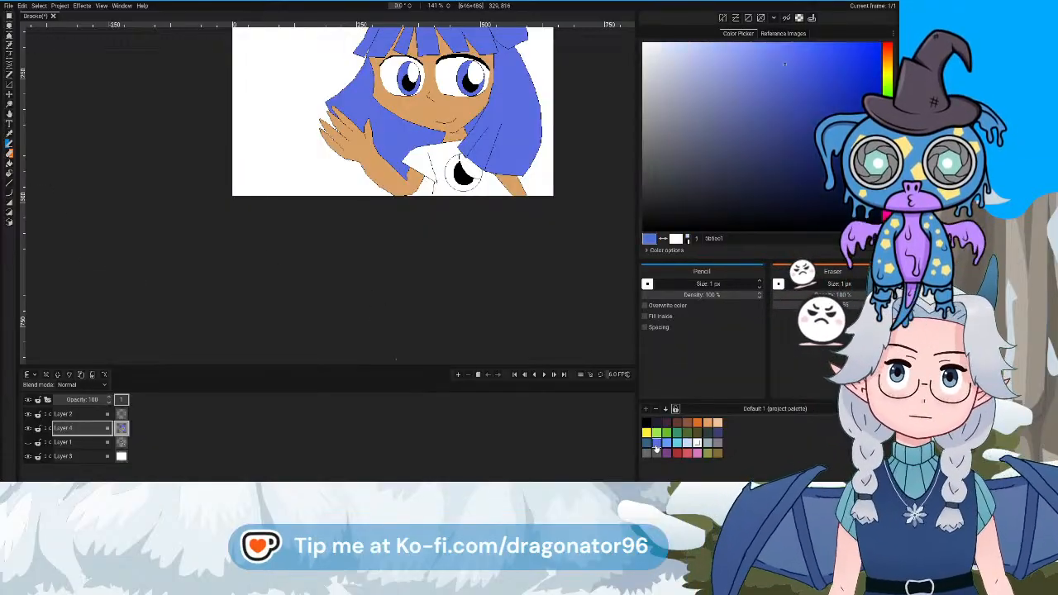
left_click(9, 163)
left_click(423, 192)
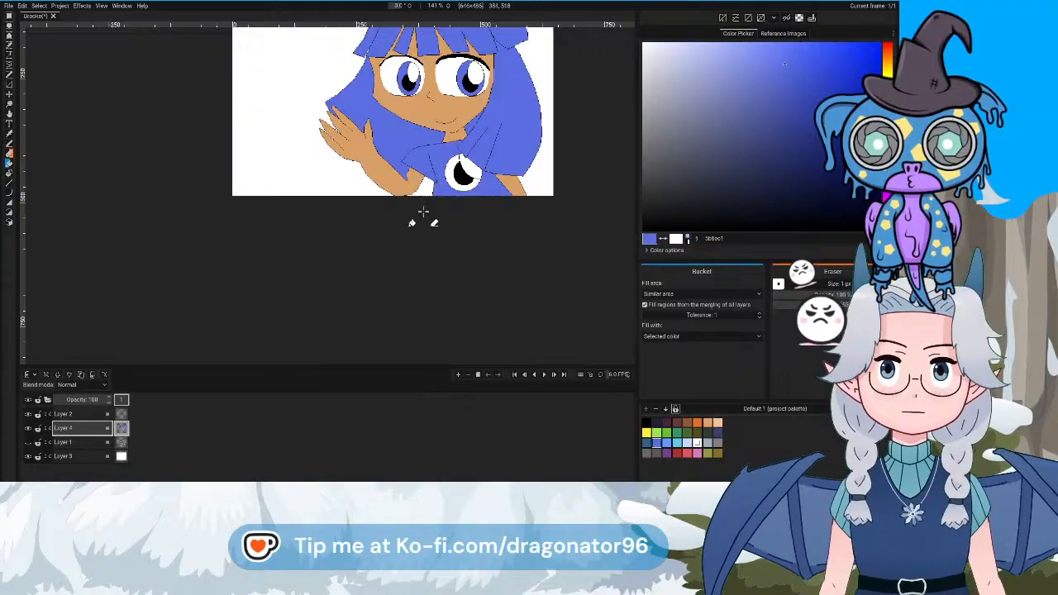
scroll(471, 194, "up", 4)
key("ctrl+z")
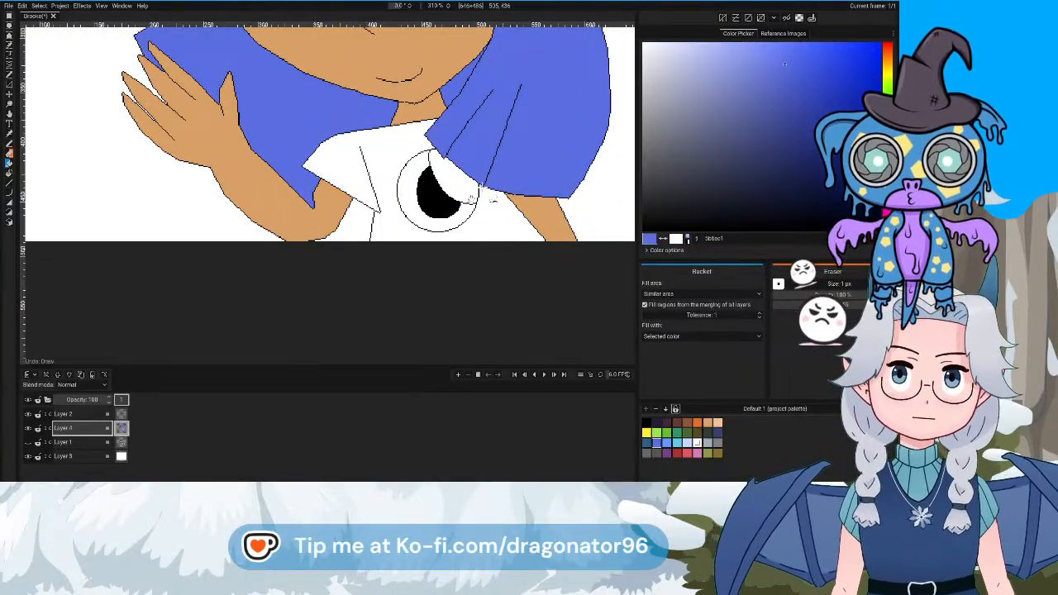
Fill the shirt and collar with the lighter blue palette color using the Bucket tool
left_click(666, 444)
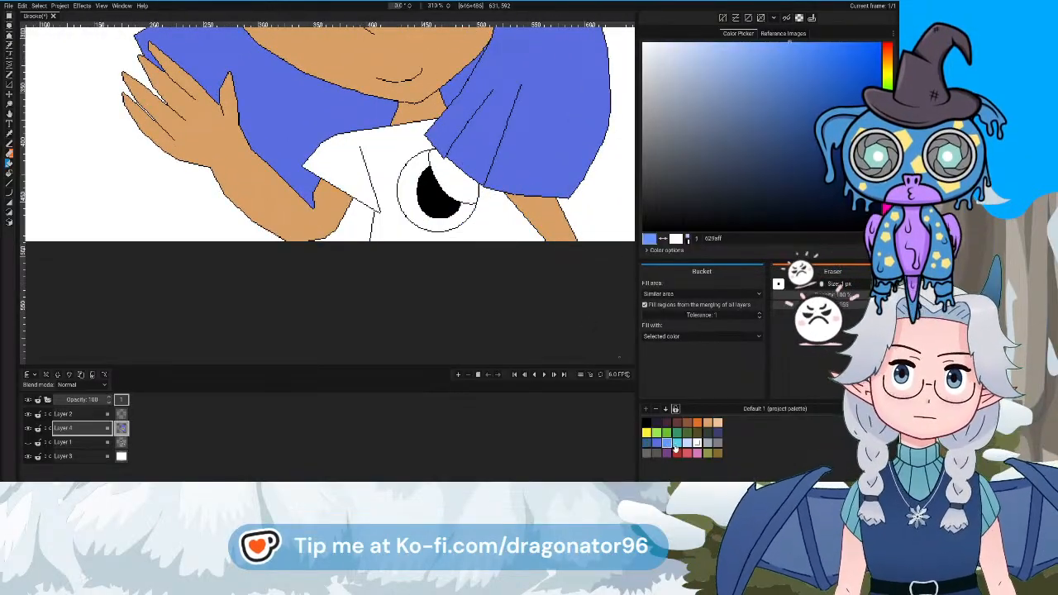
left_click(676, 444)
left_click(666, 444)
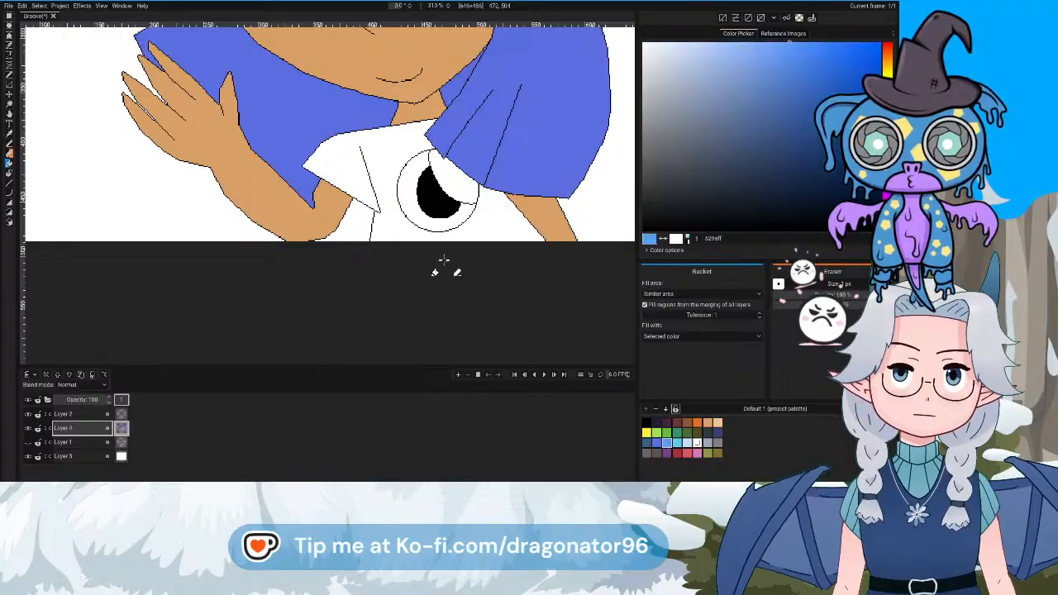
left_click(402, 232)
Select the blue hair area covering the crown, bangs and the long side opposite the raised hand with the Magic Wand
scroll(466, 256, "up", 5)
scroll(467, 256, "up", 5)
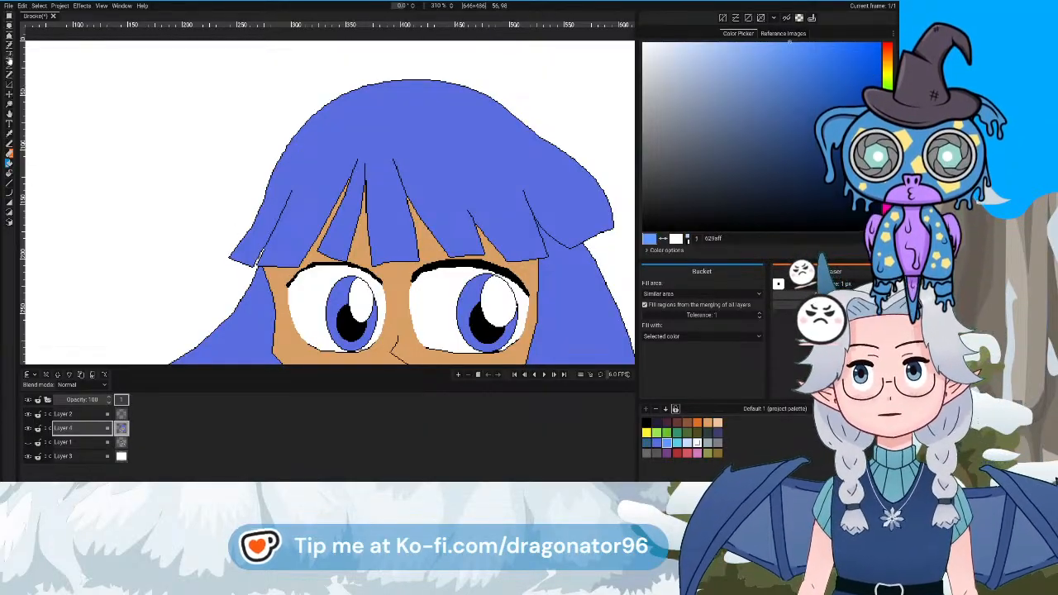
left_click(8, 58)
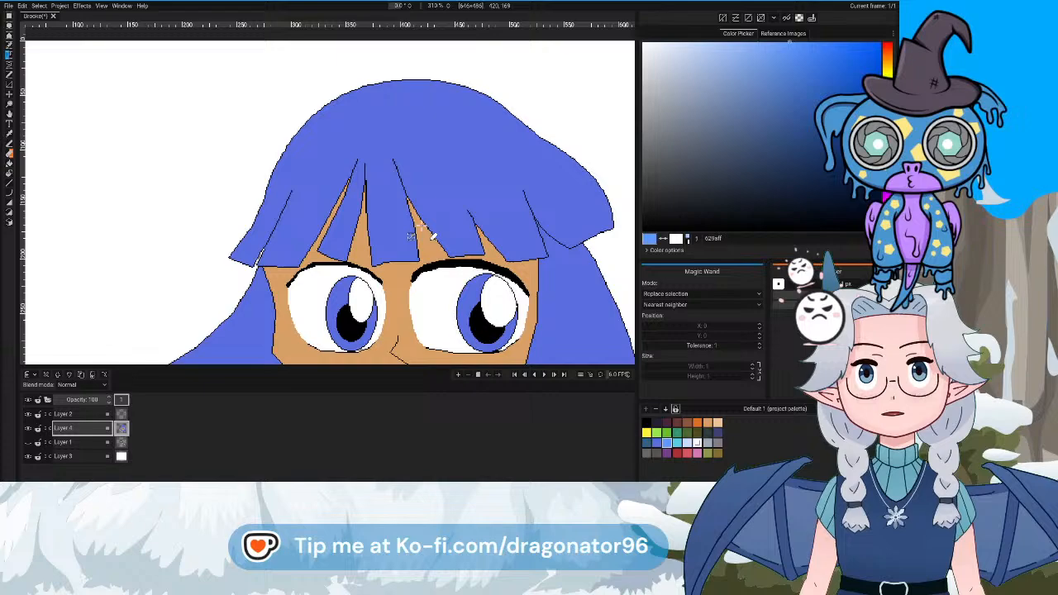
left_click(442, 171)
scroll(442, 171, "down", 2)
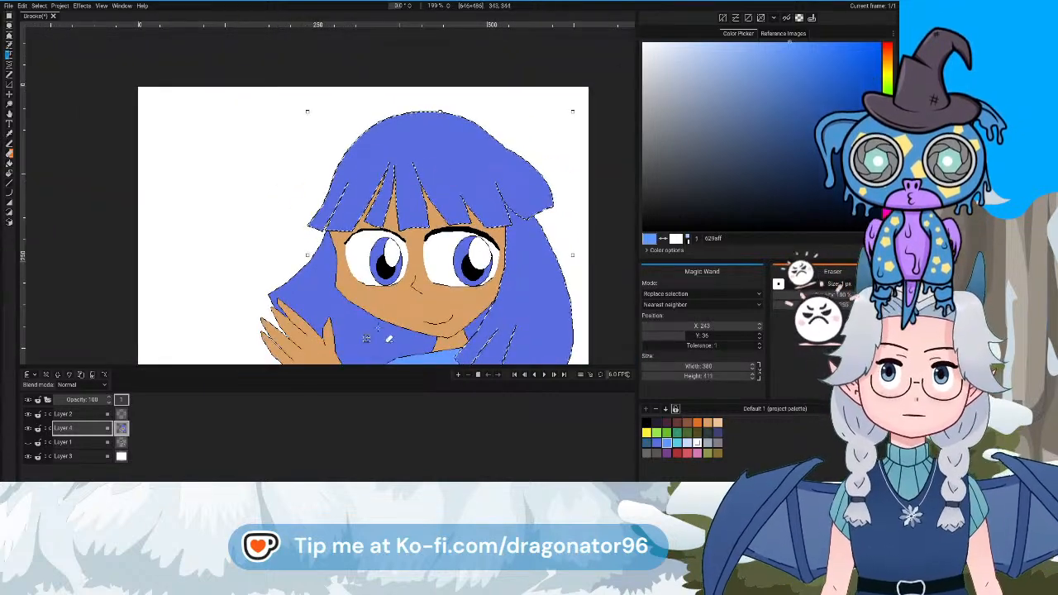
left_click(374, 328)
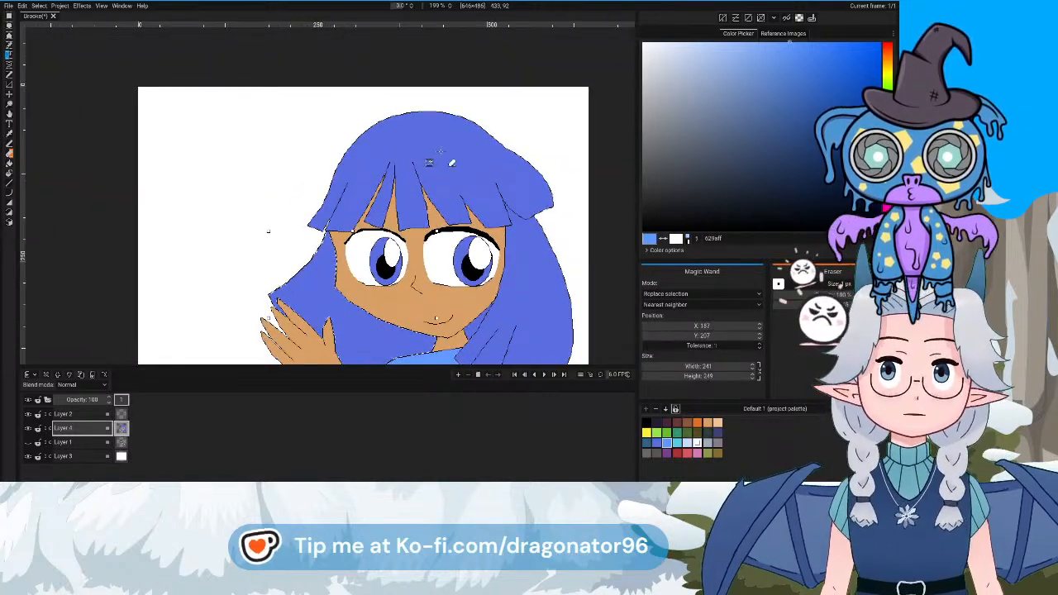
left_click(443, 167)
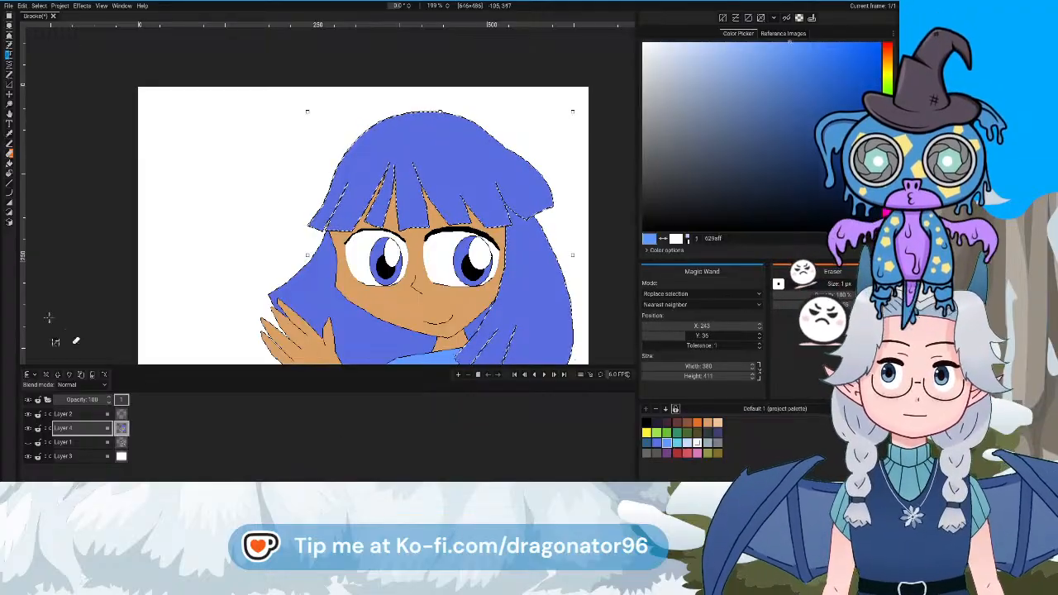
On a new layer above the colors, outline a curved lighter blue highlight band across the hair with the 1 px Pencil and fill it
left_click(26, 375)
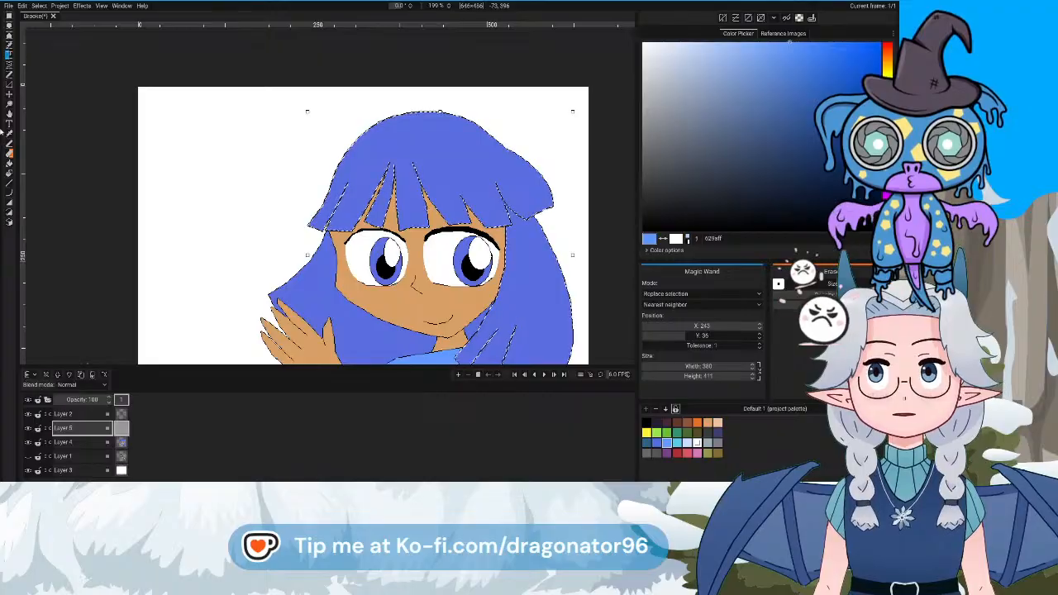
key("b")
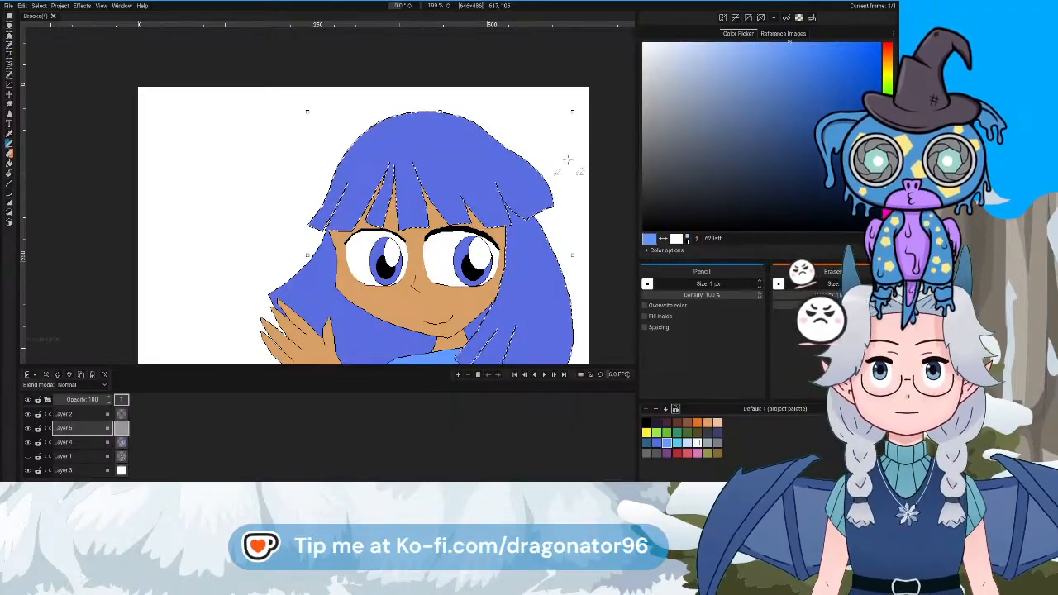
mouse_move(510, 155)
left_mouse_down()
mouse_move(447, 170)
mouse_move(310, 170)
left_mouse_up()
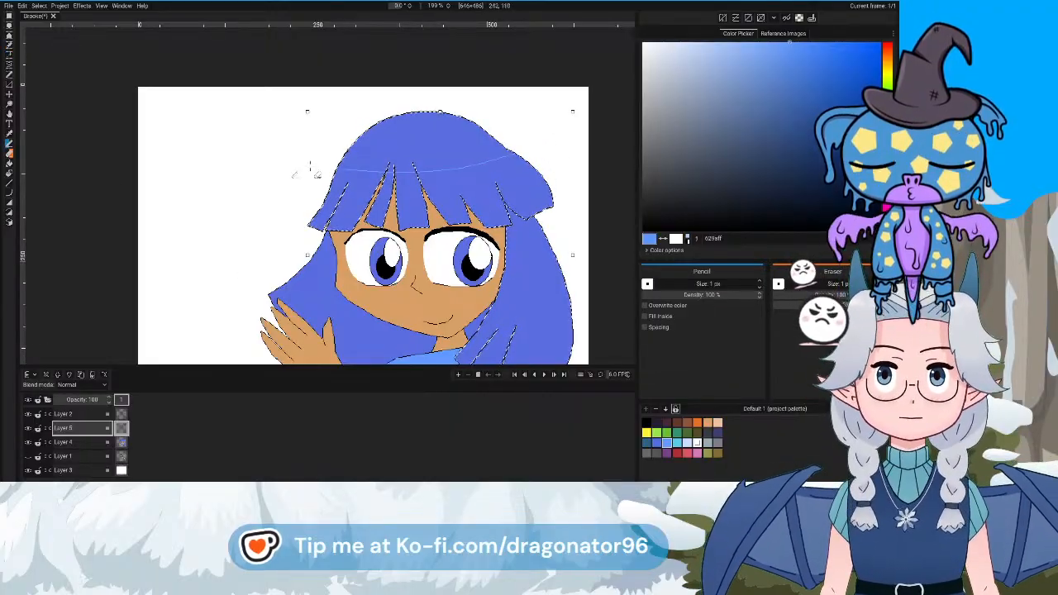
left_click_drag(540, 165, 481, 185)
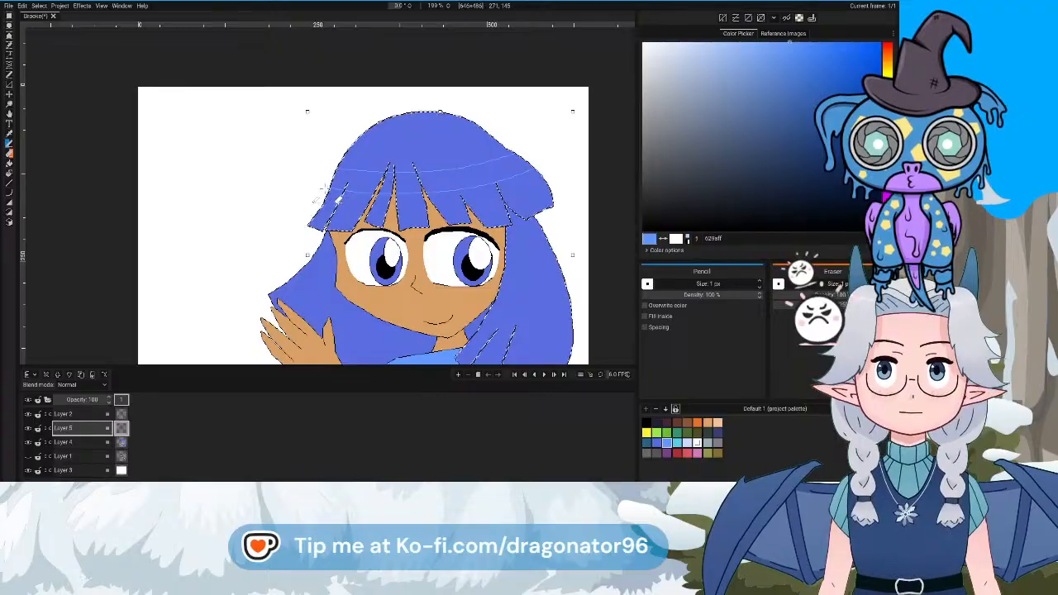
key("f")
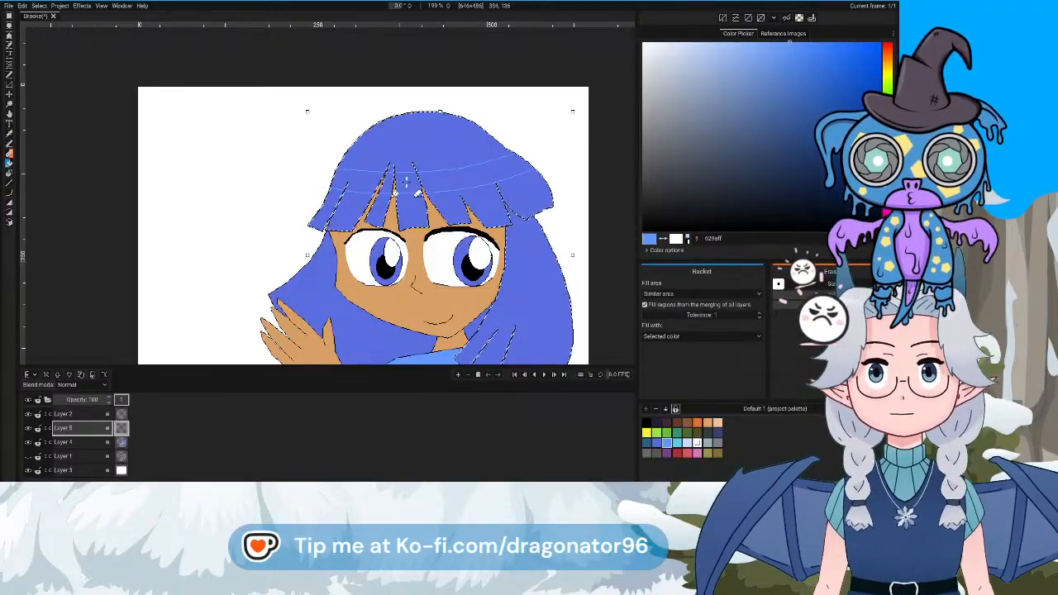
left_click(366, 181)
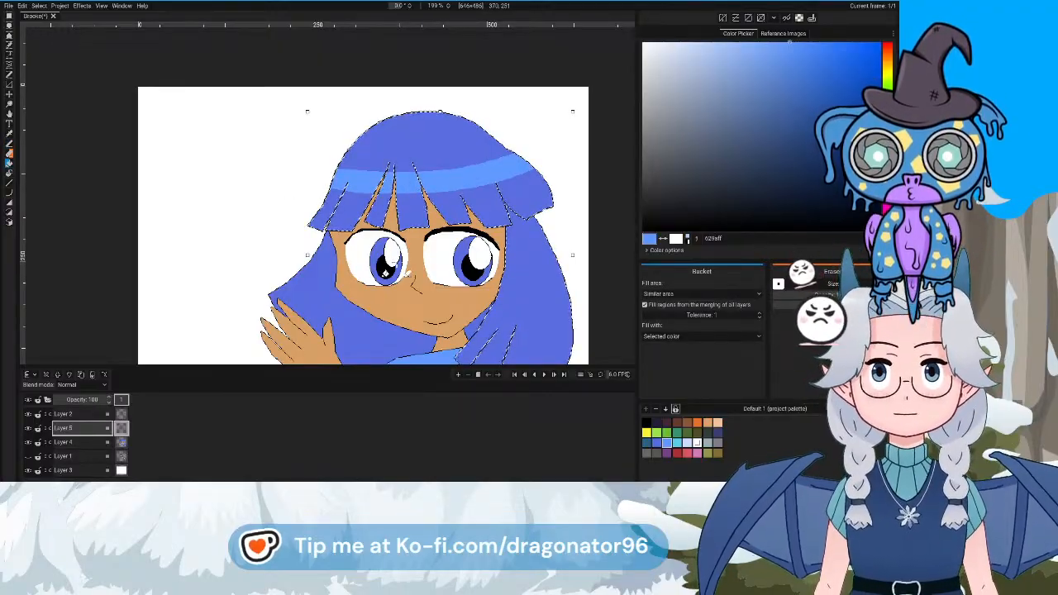
left_click_drag(396, 262, 344, 160)
left_click(645, 443)
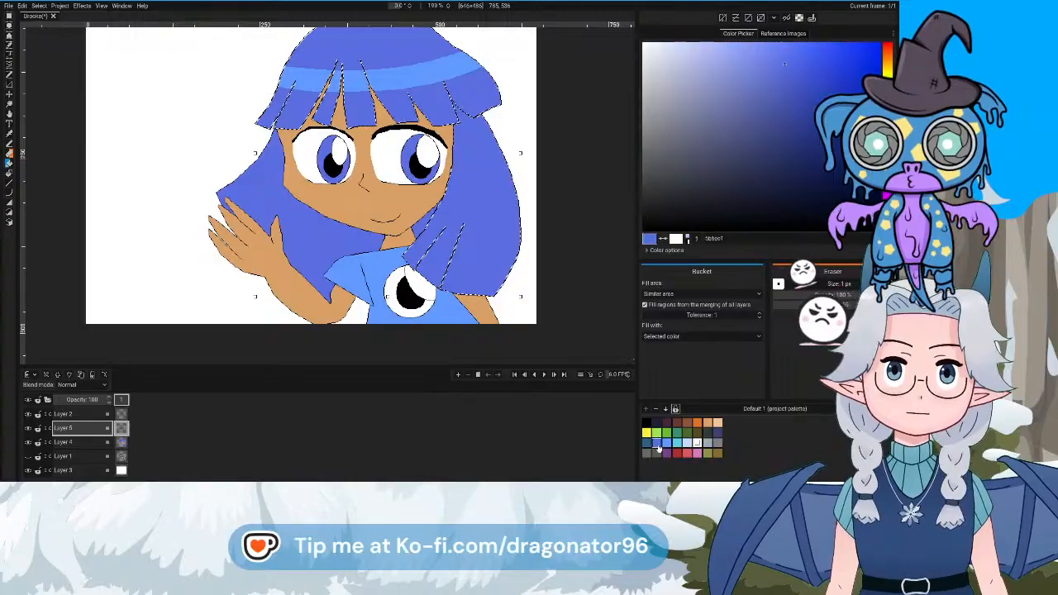
left_click(666, 442)
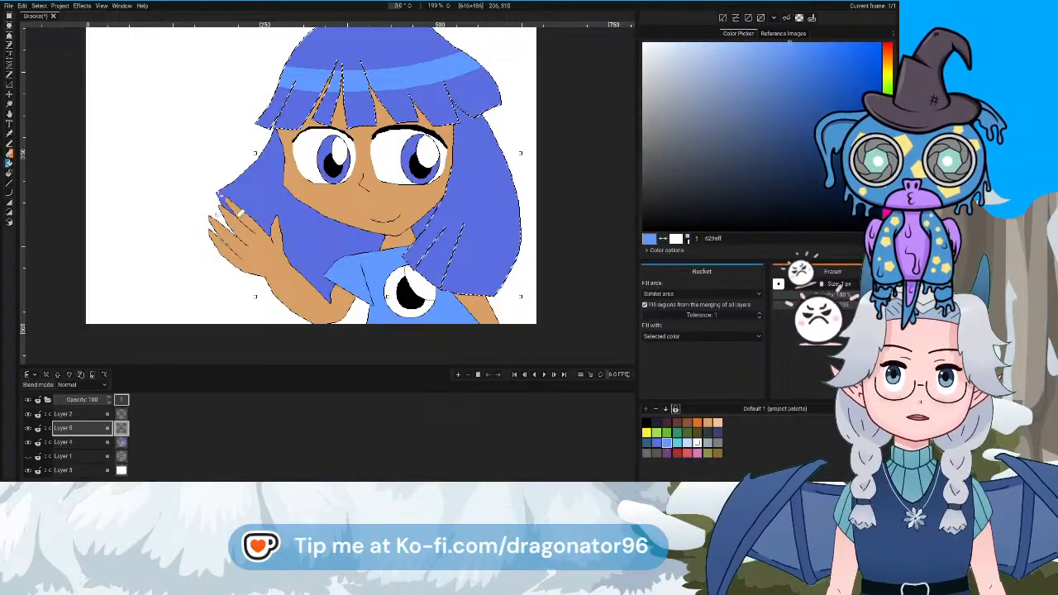
scroll(444, 230, "up", 2)
scroll(418, 216, "down", 2)
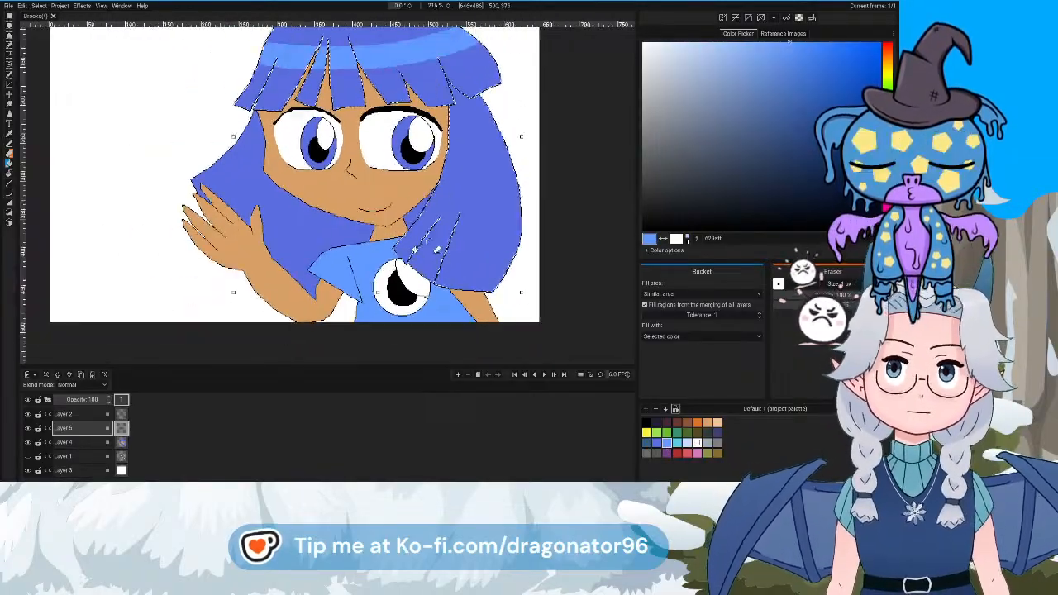
left_click_drag(381, 196, 366, 169)
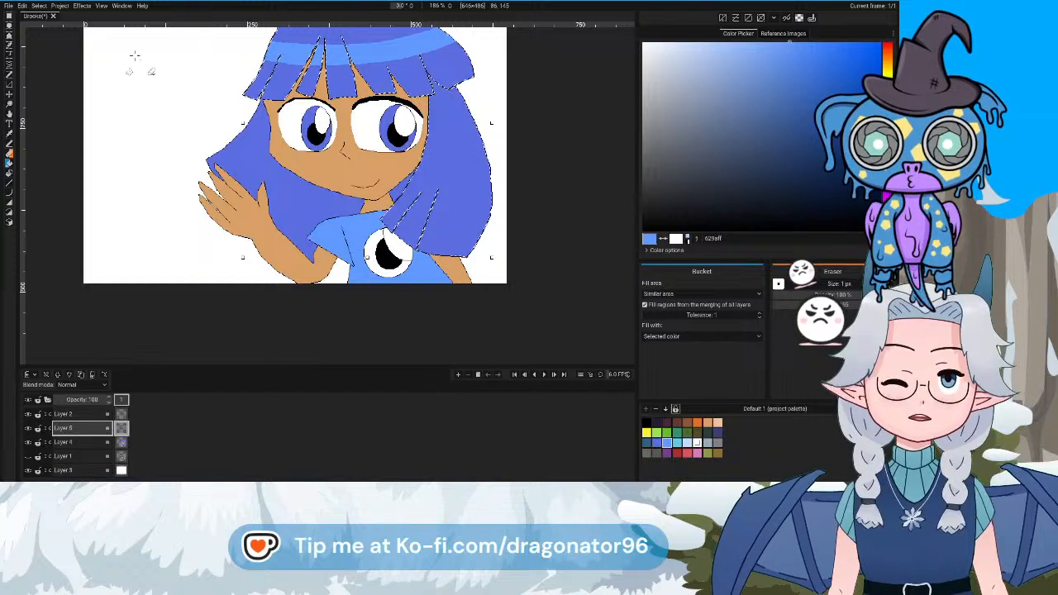
Make Layer 4 active, clear the hair selection and pick yellow for the Bucket tool
left_click(121, 443)
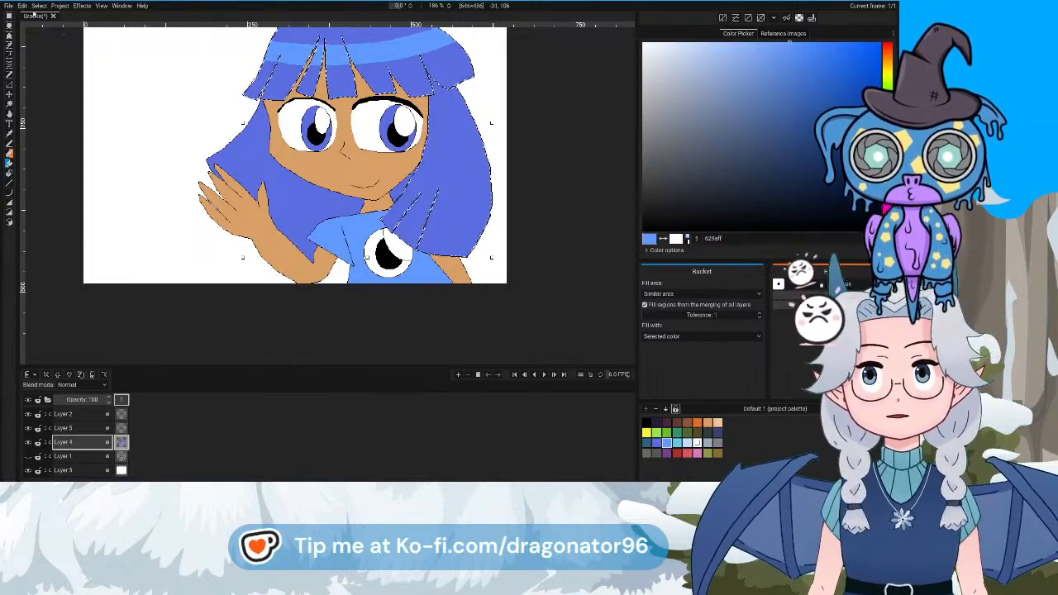
left_click(38, 5)
left_click(47, 25)
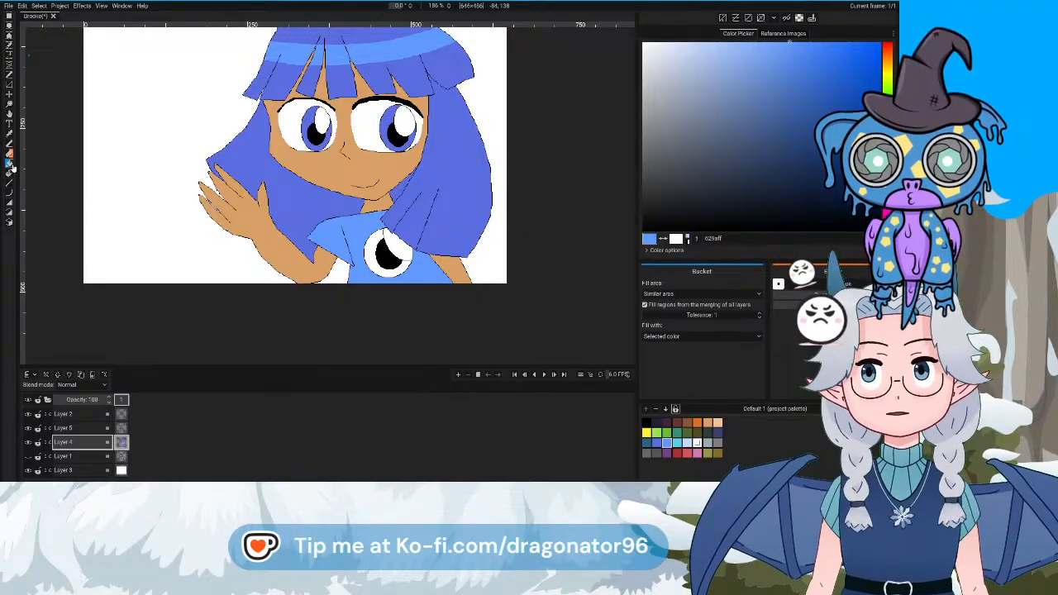
left_click(646, 432)
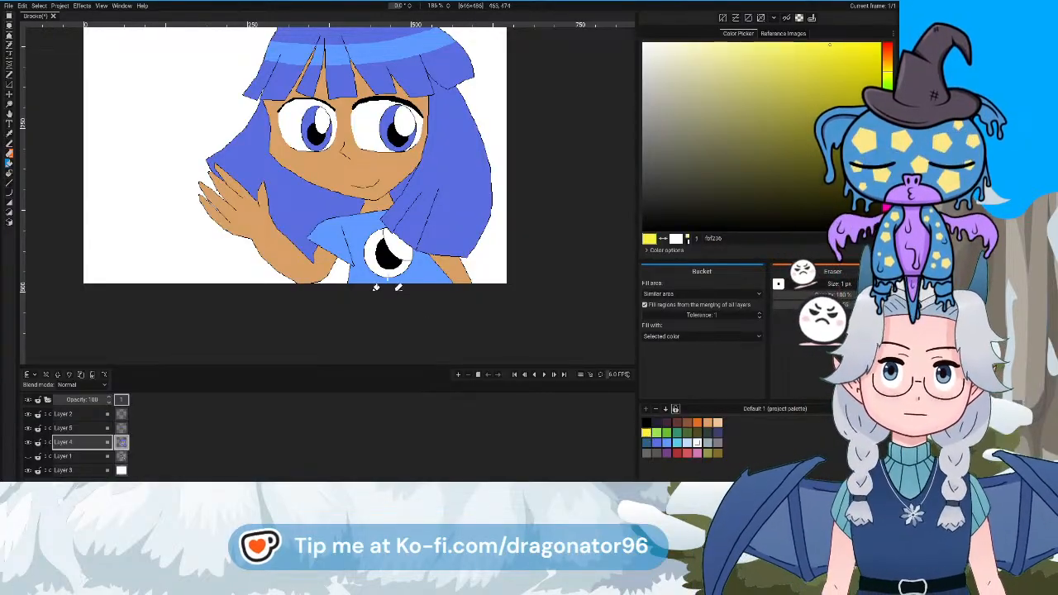
left_click(383, 255)
Draw lighter blue curved highlights along the lower part of both irises with the 1 px Pencil
left_click_drag(350, 202, 405, 280)
scroll(404, 226, "up", 6)
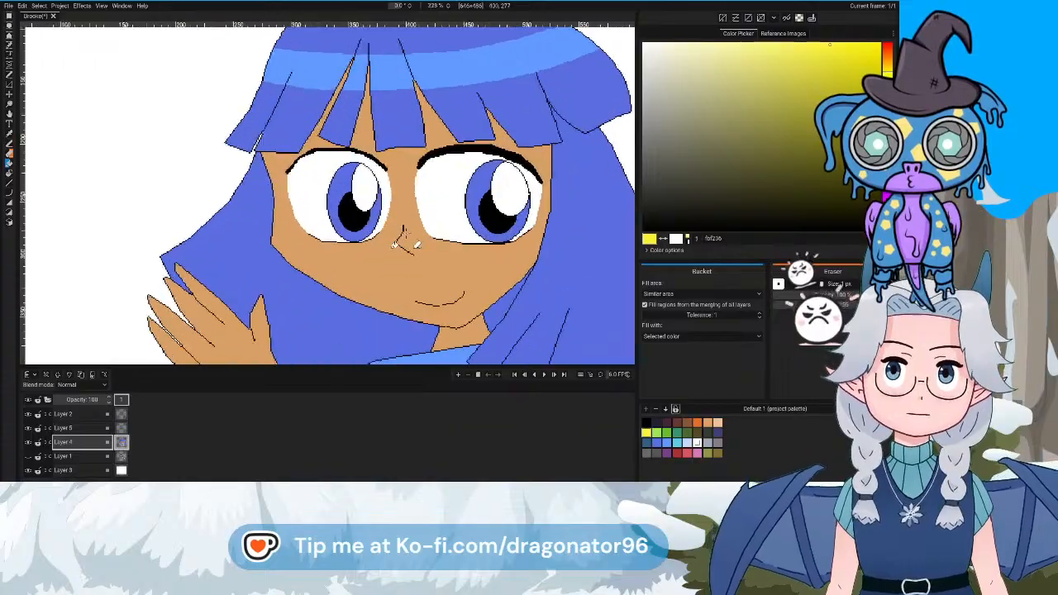
left_click(668, 443)
scroll(422, 271, "up", 3)
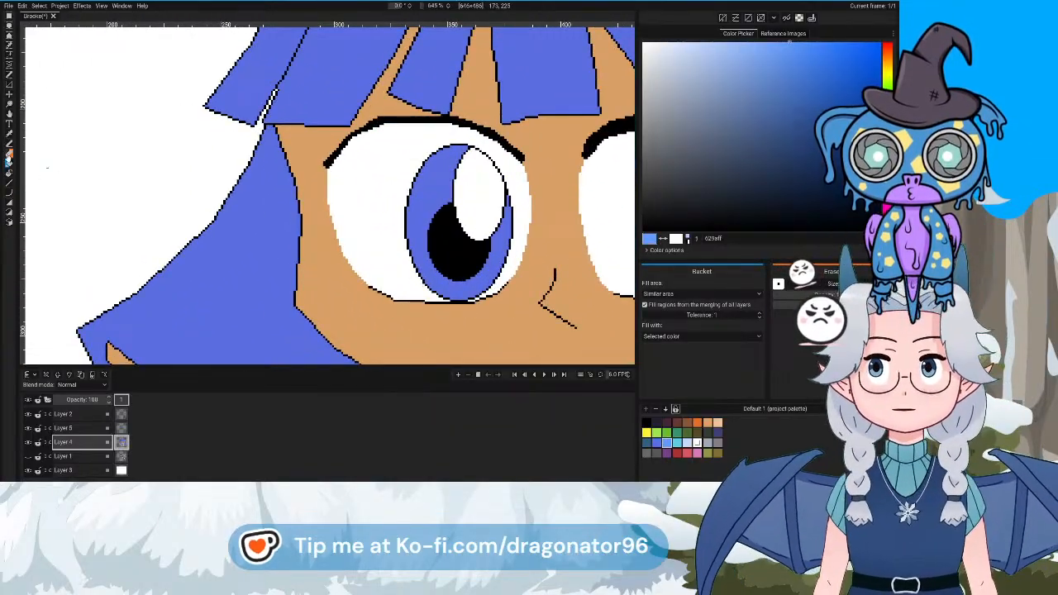
left_click(9, 143)
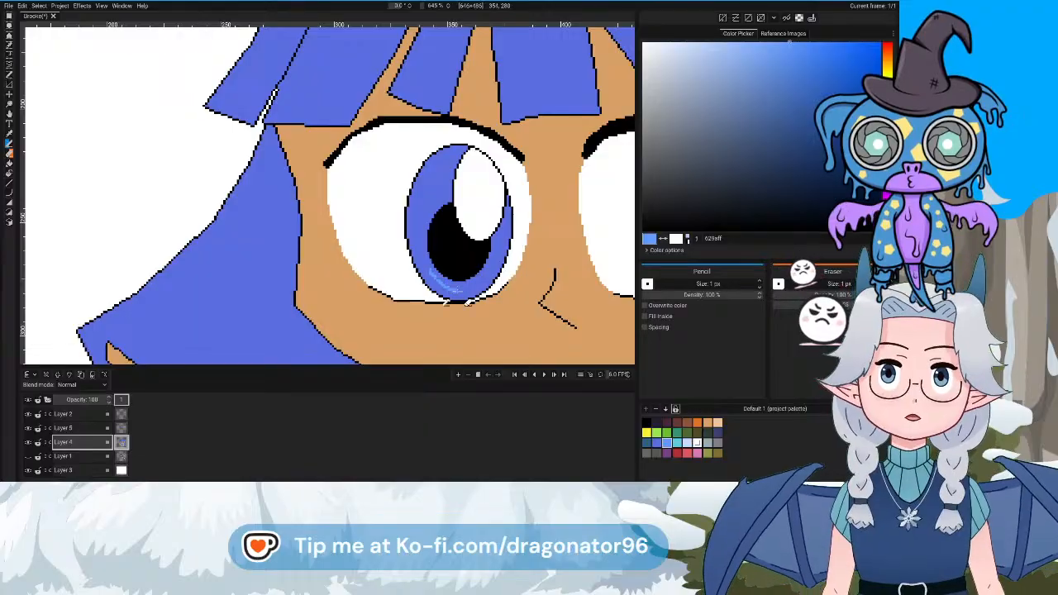
left_click_drag(566, 302, 316, 277)
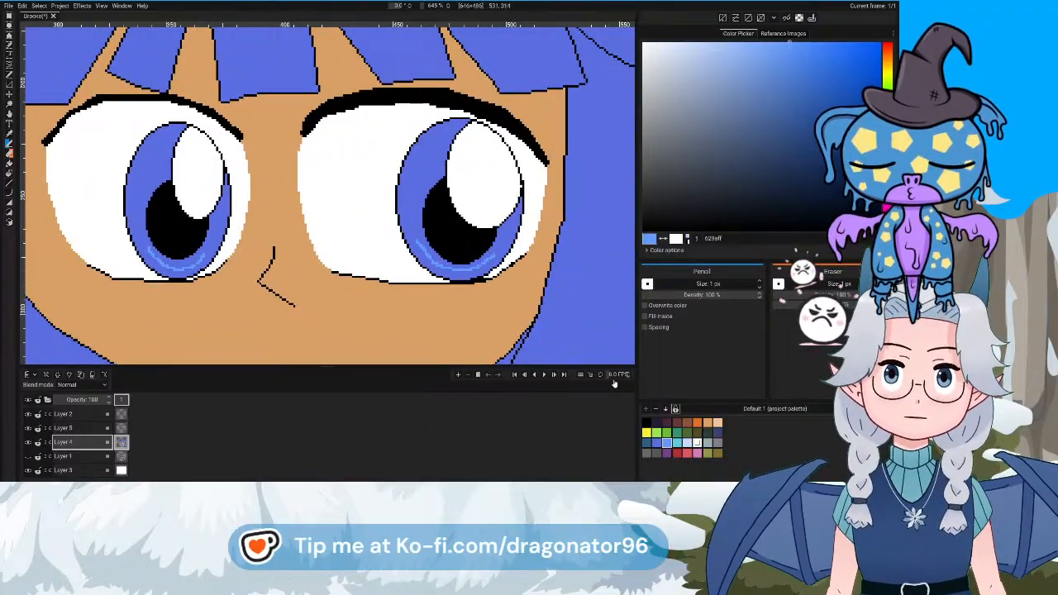
Draw short dark blue dividing lines on either side of the pupils across both irises, 1 px wide
left_click(646, 442)
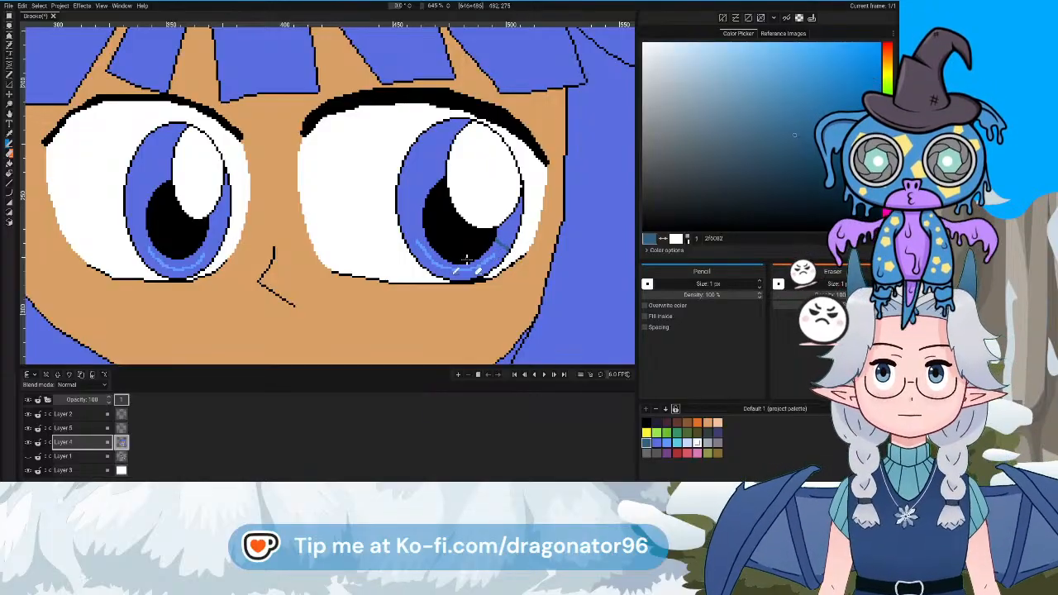
left_click_drag(425, 222, 409, 234)
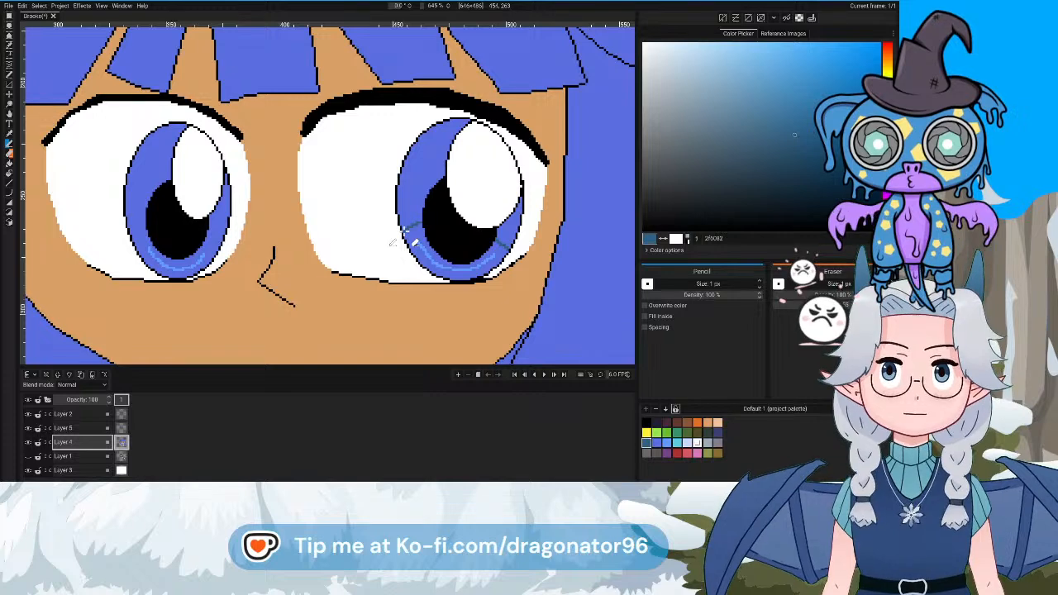
left_click_drag(327, 259, 522, 287)
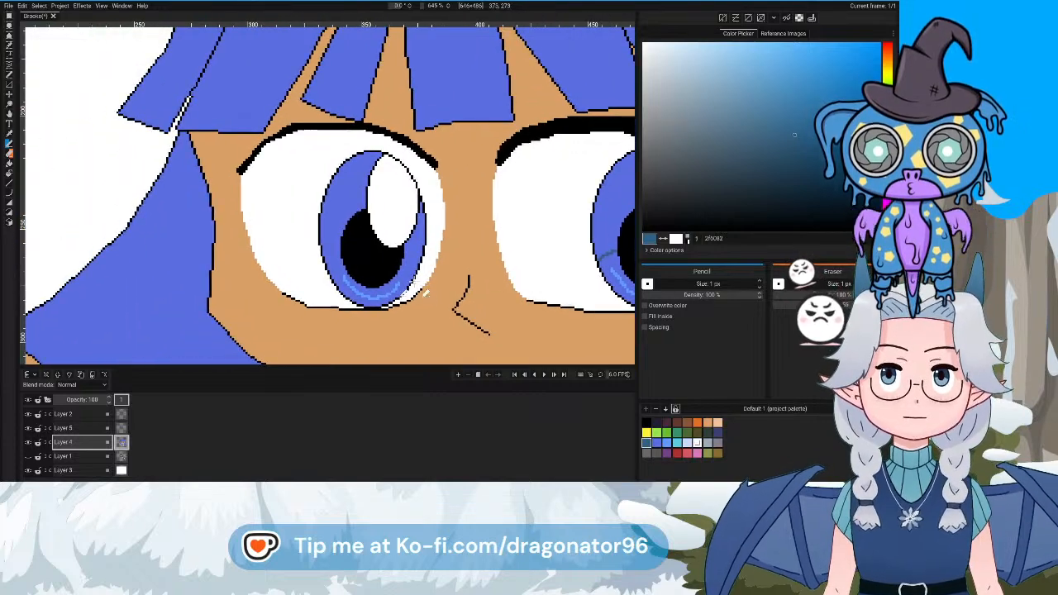
left_click(9, 186)
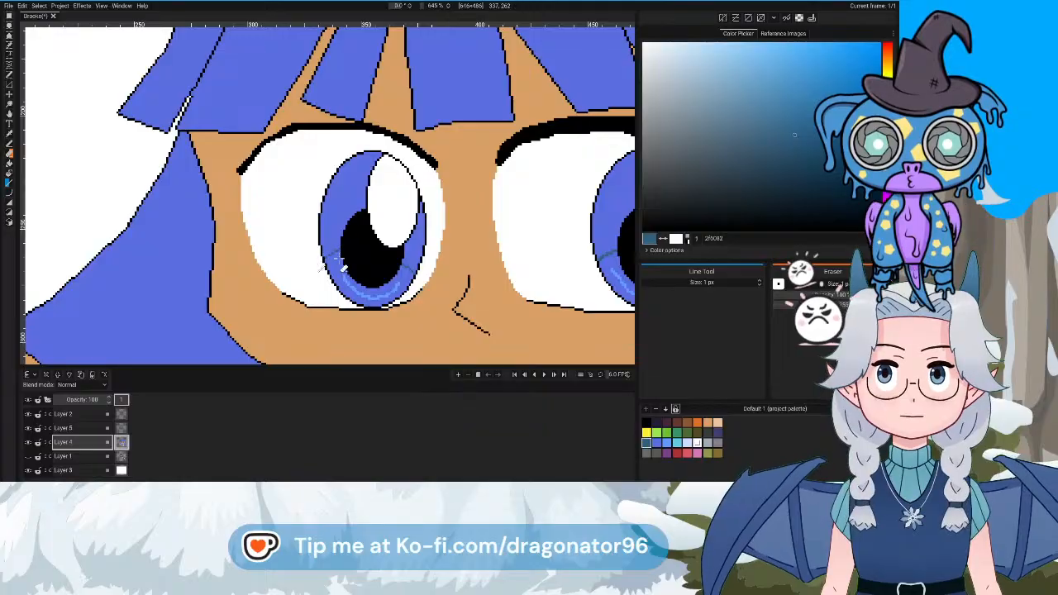
Fill the upper iris areas above the dividing lines in both eyes with the dark blue using the Bucket tool
left_click(10, 162)
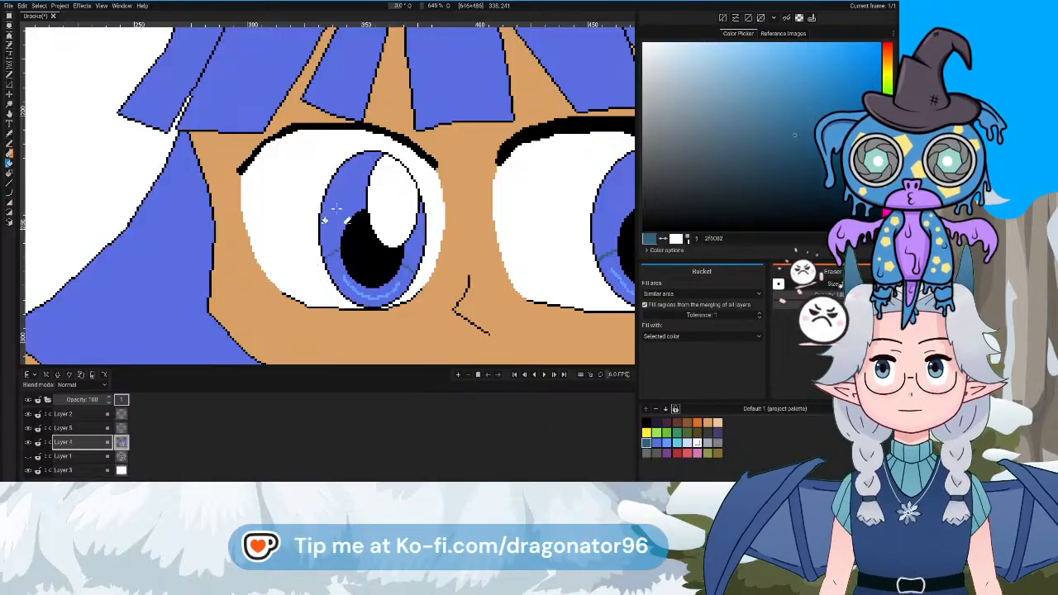
left_click(347, 207)
left_click(413, 240)
scroll(343, 219, "right", 5)
left_click(341, 219)
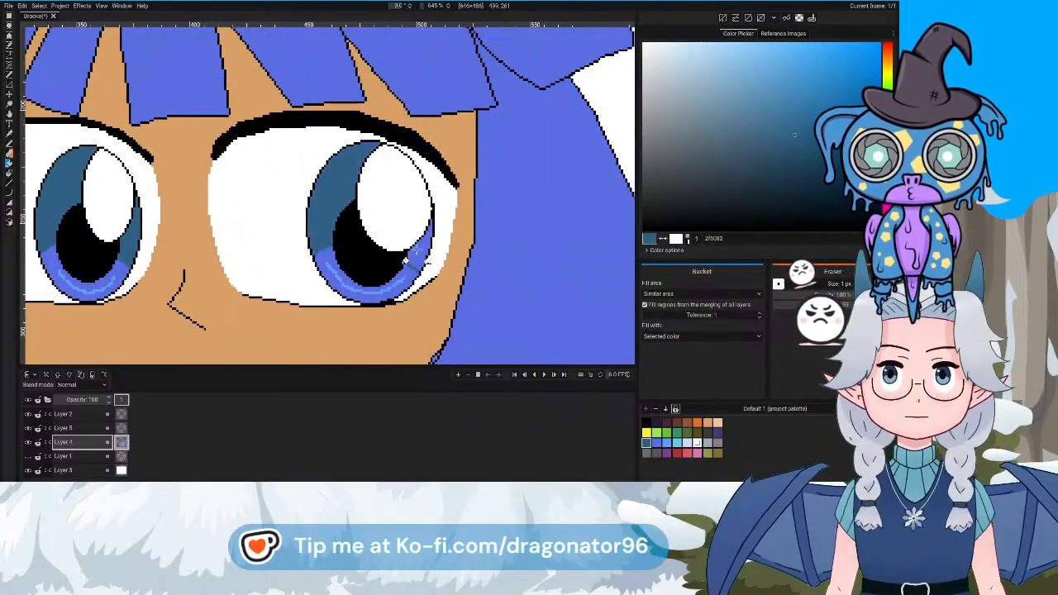
left_click(417, 248)
On the hair highlight layer, draw a dark blue shading line from the highlight band down the outer side lock with the 1 px Line Tool
scroll(413, 248, "down", 6)
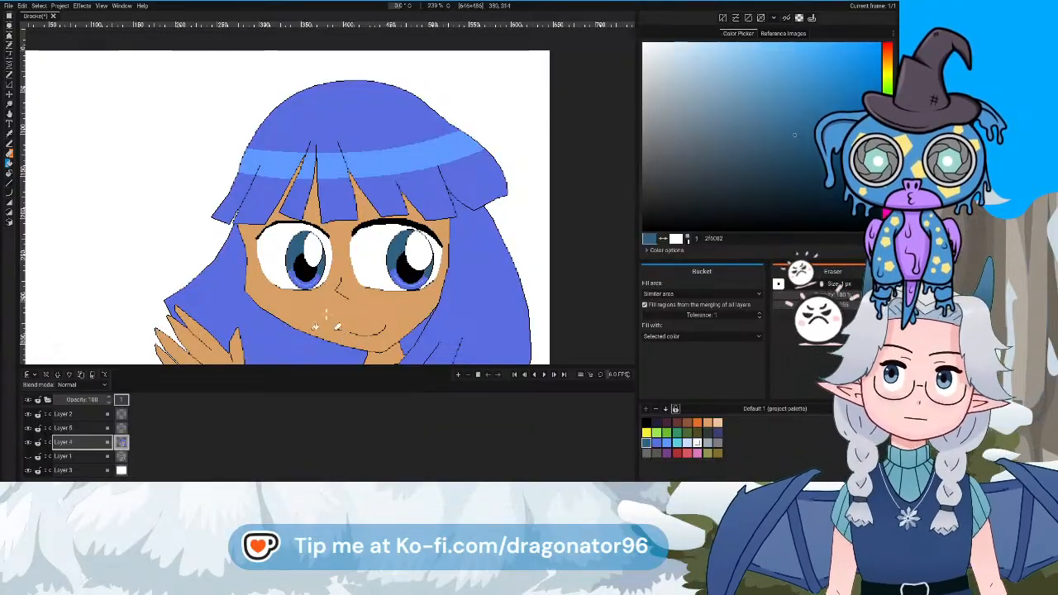
left_click_drag(314, 317, 333, 355)
scroll(335, 352, "up", 5)
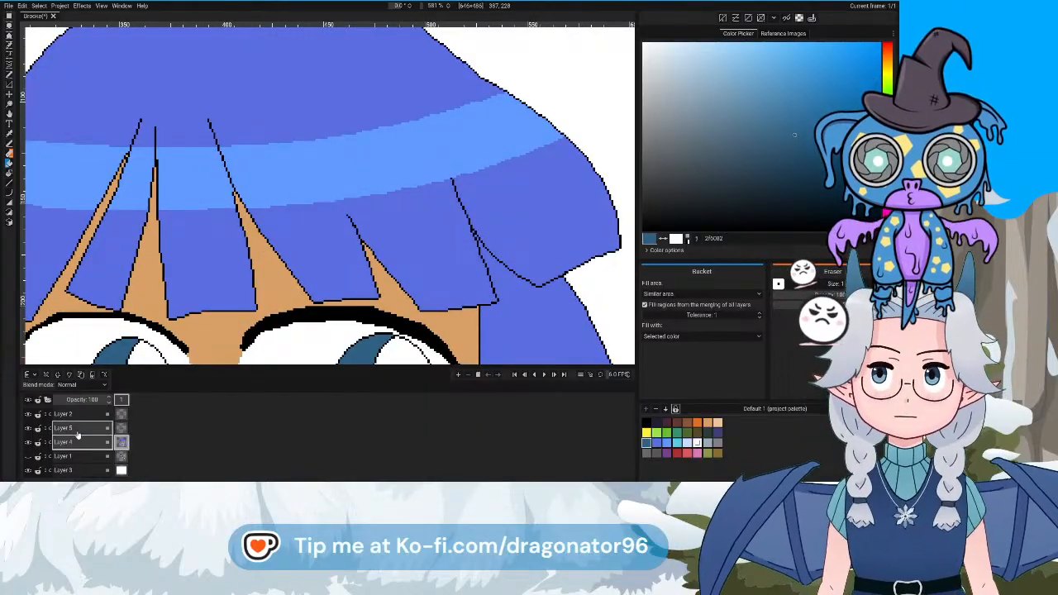
left_click(70, 427)
left_click_drag(340, 289, 276, 306)
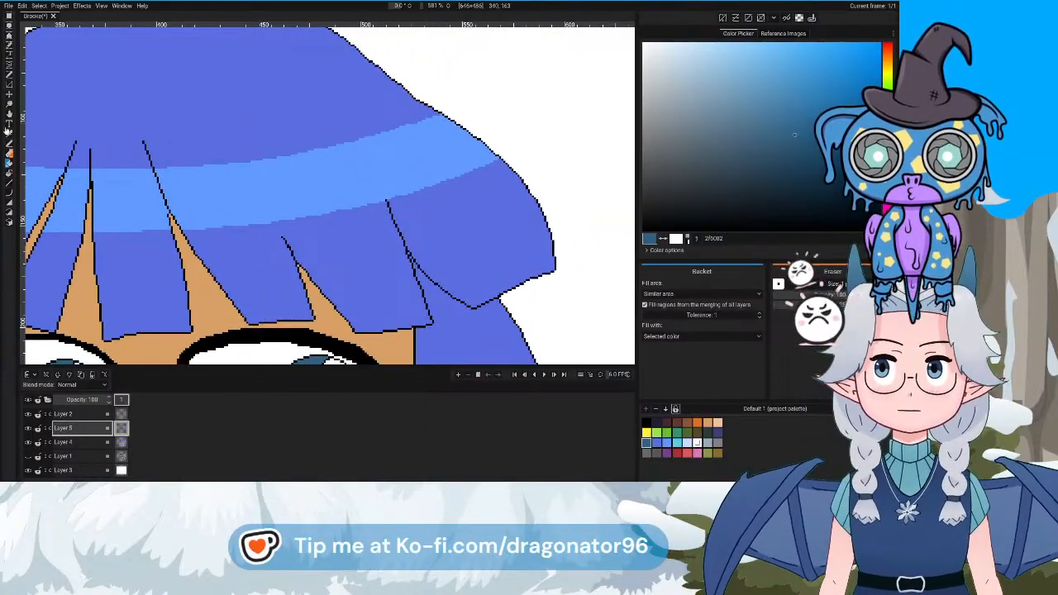
left_click(11, 188)
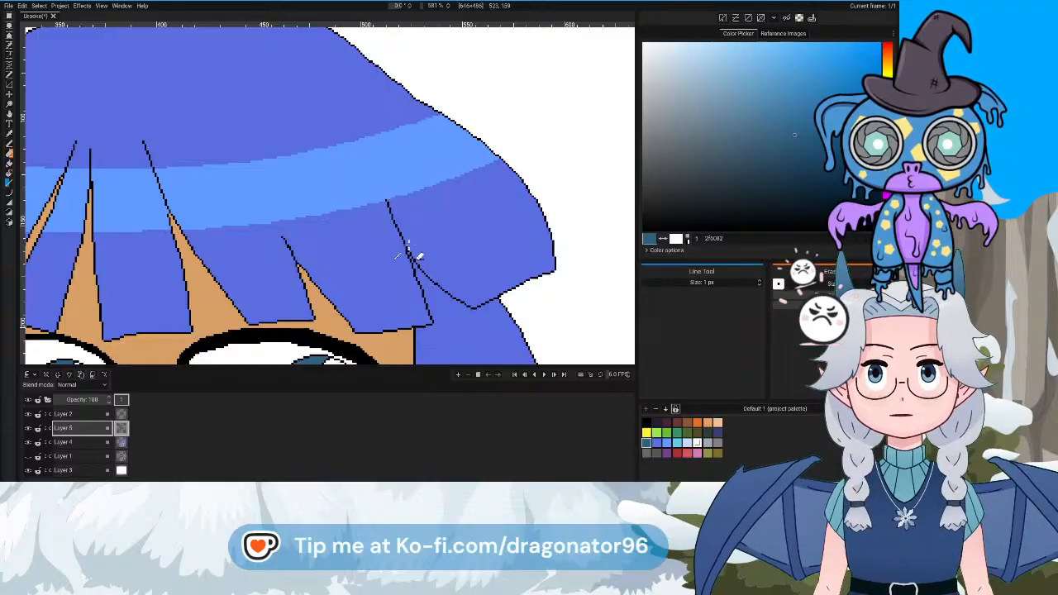
left_click_drag(356, 131, 489, 314)
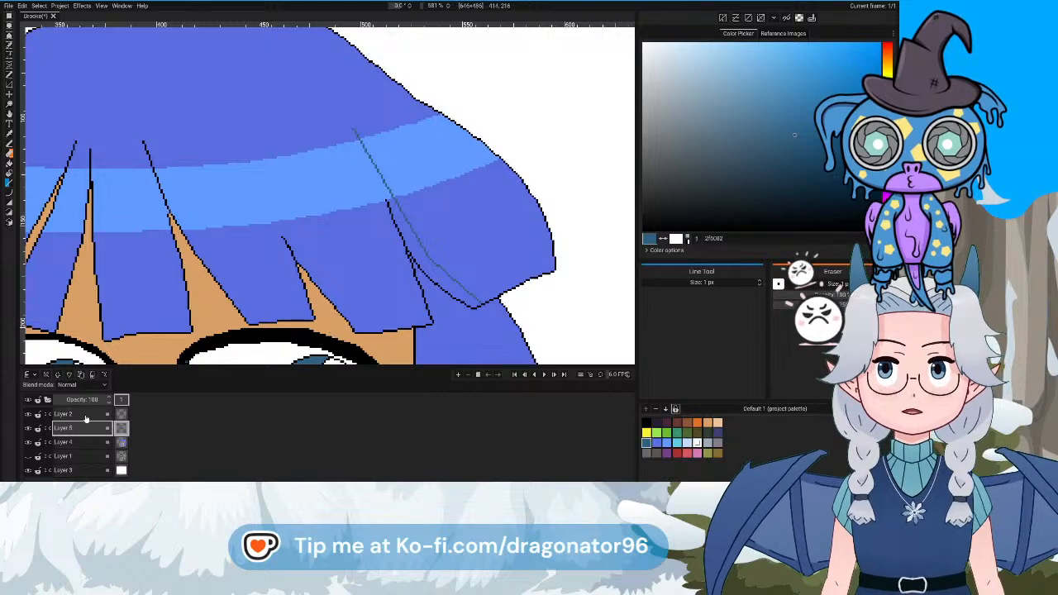
Hide Layer 4 and draw 1 px dark blue shading lines along the outer side lock's lower edge and the adjoining bang strand
left_click(27, 442)
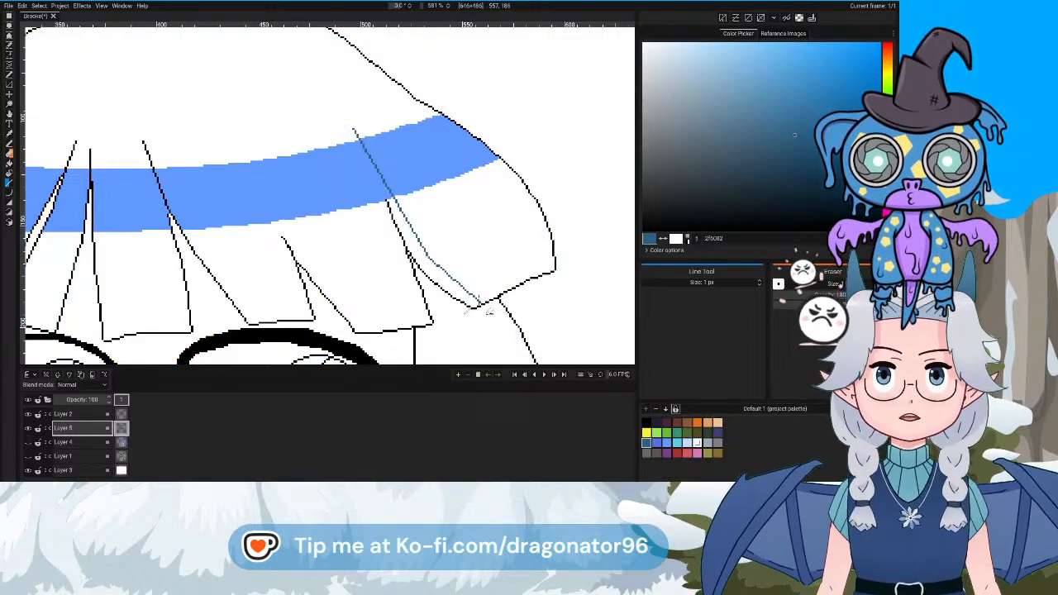
left_click_drag(478, 300, 555, 256)
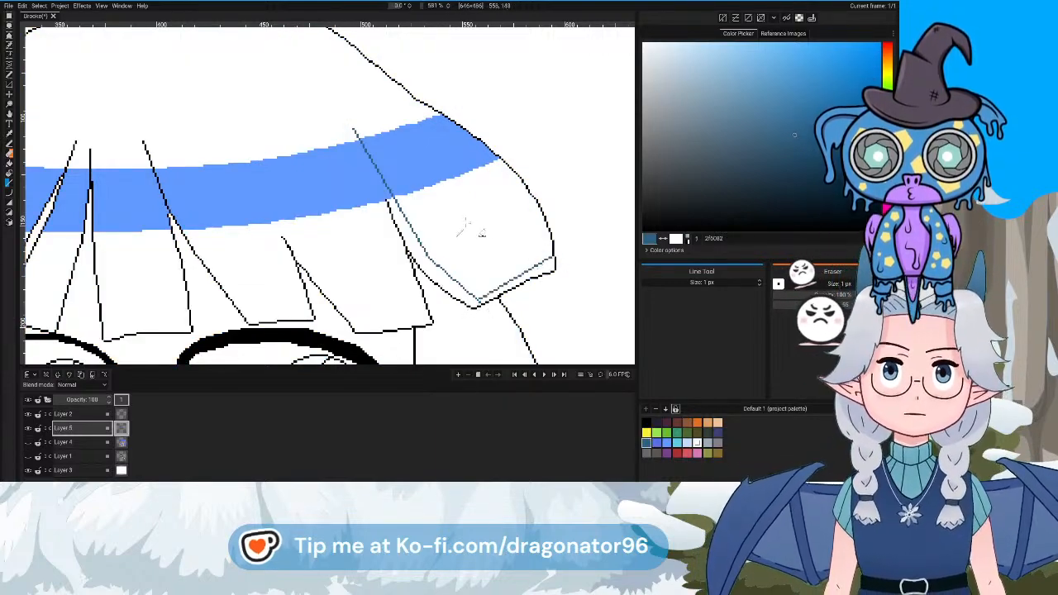
left_click_drag(408, 246, 506, 204)
mouse_move(450, 87)
left_mouse_down()
mouse_move(490, 233)
mouse_move(533, 291)
mouse_move(452, 289)
left_mouse_up()
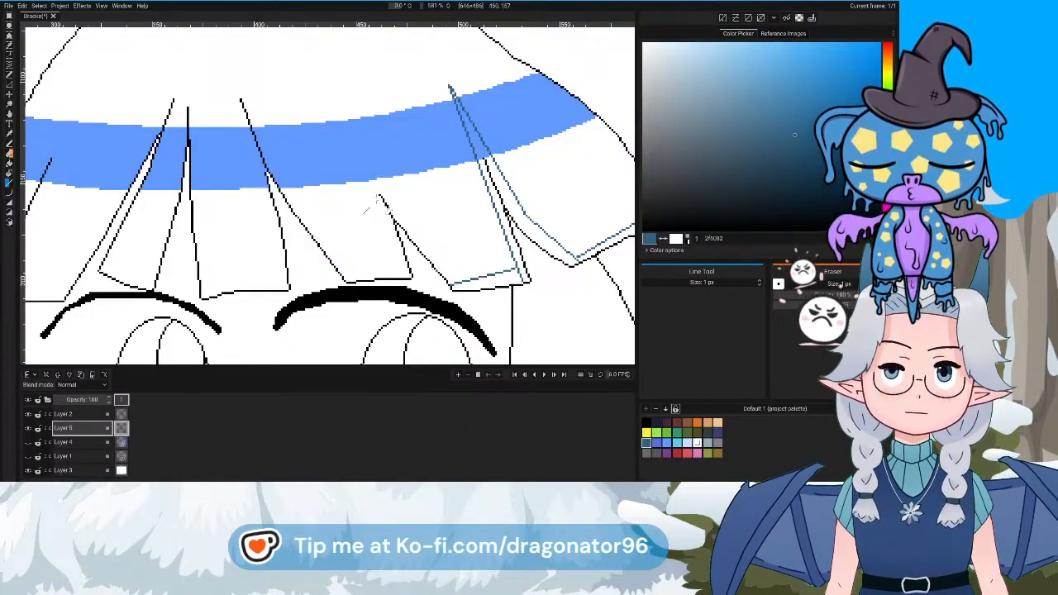
Draw dark blue shading lines down both sides of the short gap above the larger eye and around the strand beside it
left_click_drag(366, 154, 452, 283)
left_click_drag(366, 154, 404, 282)
scroll(363, 198, "up", 2)
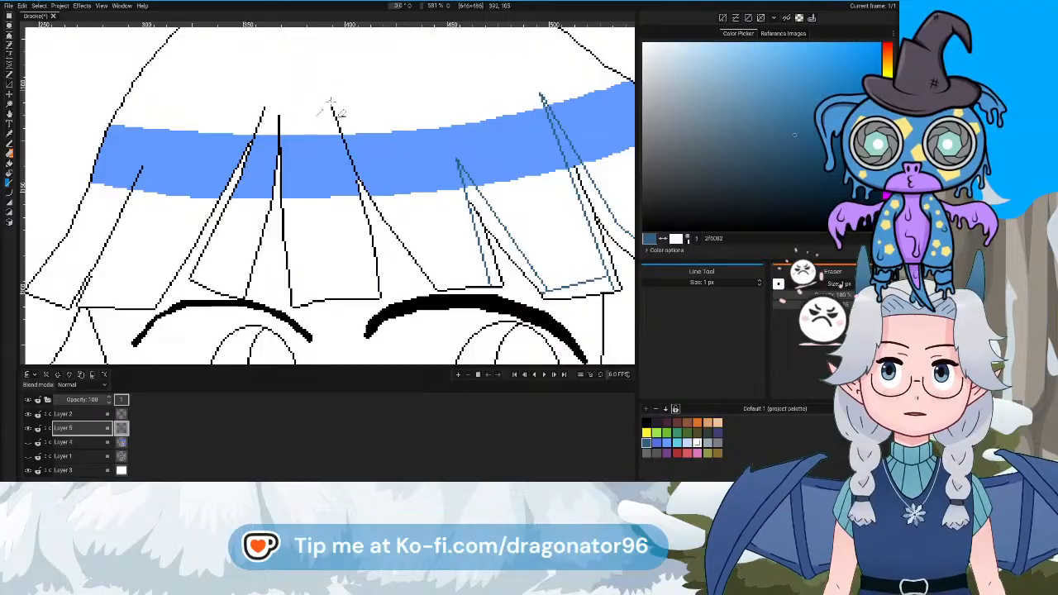
left_click_drag(330, 102, 360, 139)
left_click_drag(396, 209, 459, 299)
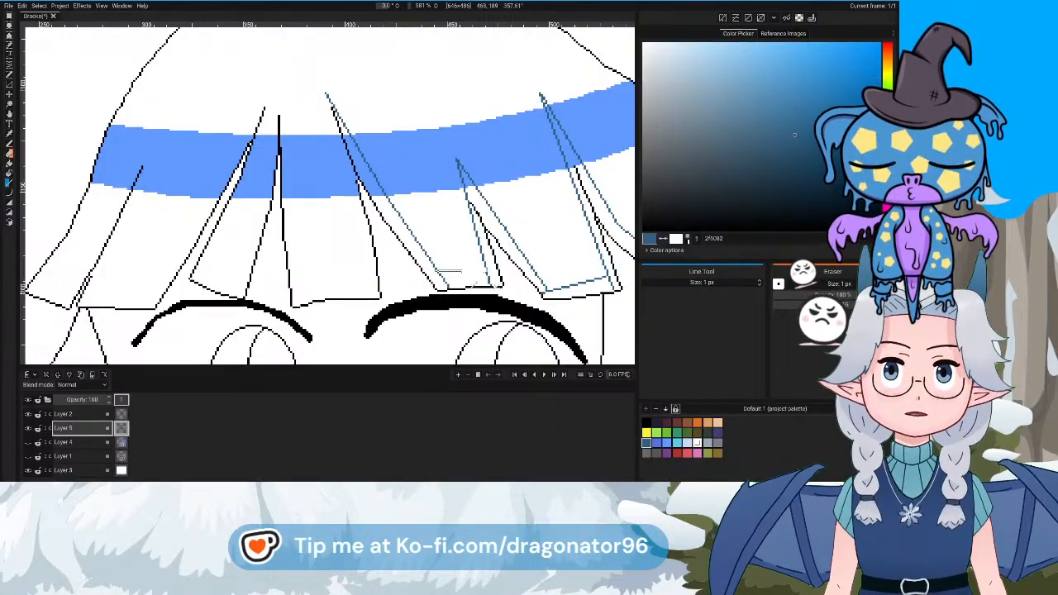
scroll(405, 132, "up", 2)
scroll(404, 132, "up", 2)
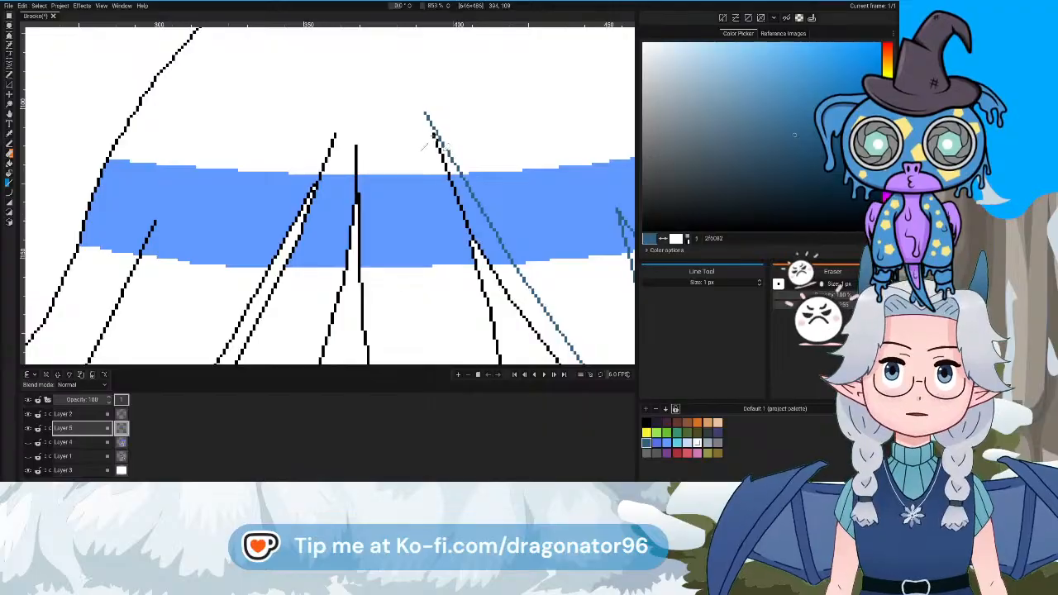
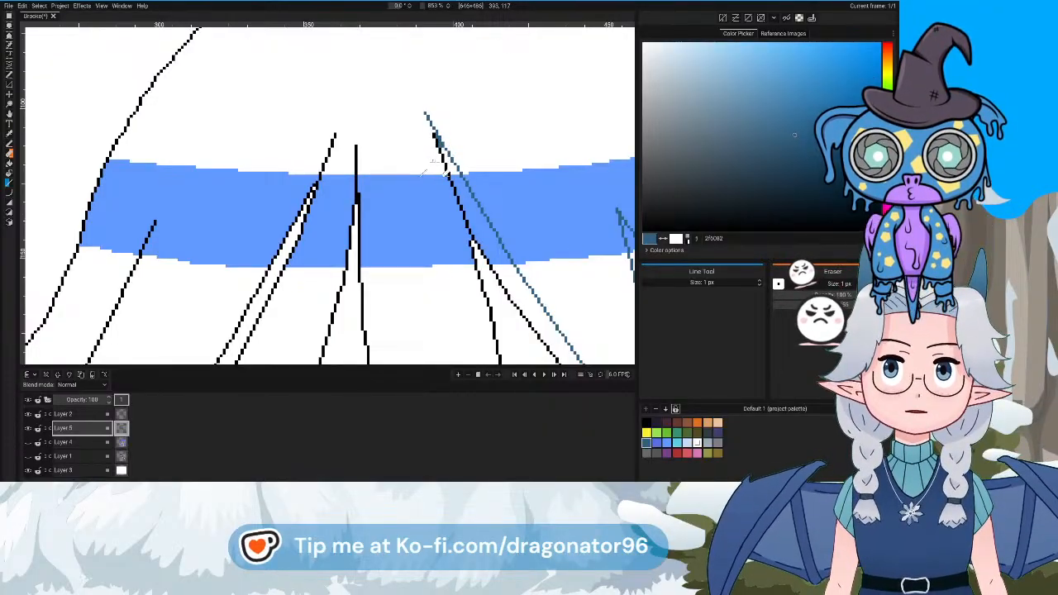
scroll(423, 170, "down", 2)
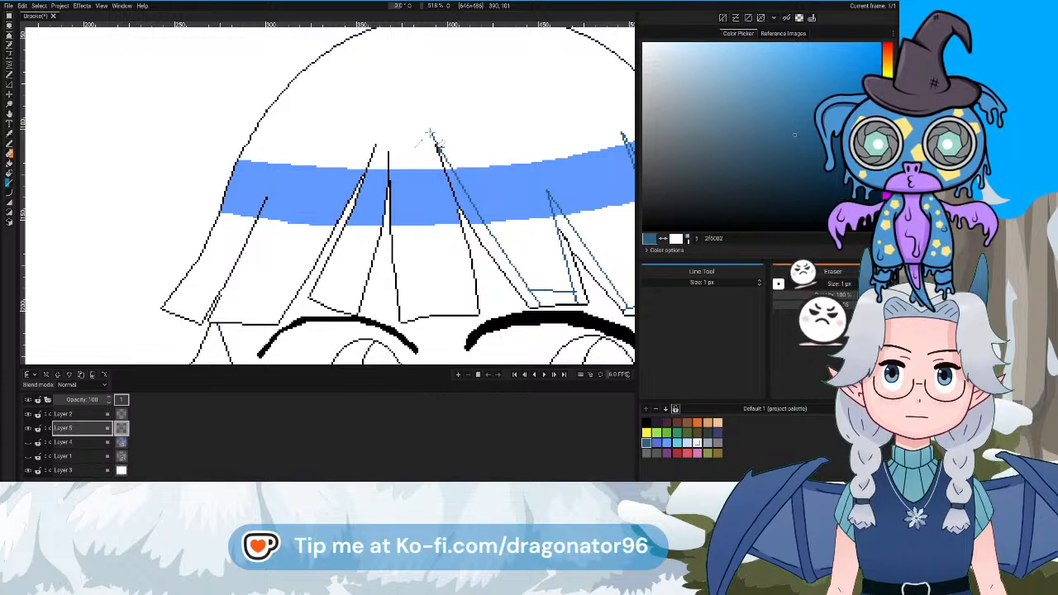
Outline the shading on the central bang strand with dark blue lines along its two sides and bottom edge
left_click_drag(430, 132, 399, 311)
left_click_drag(397, 154, 405, 177)
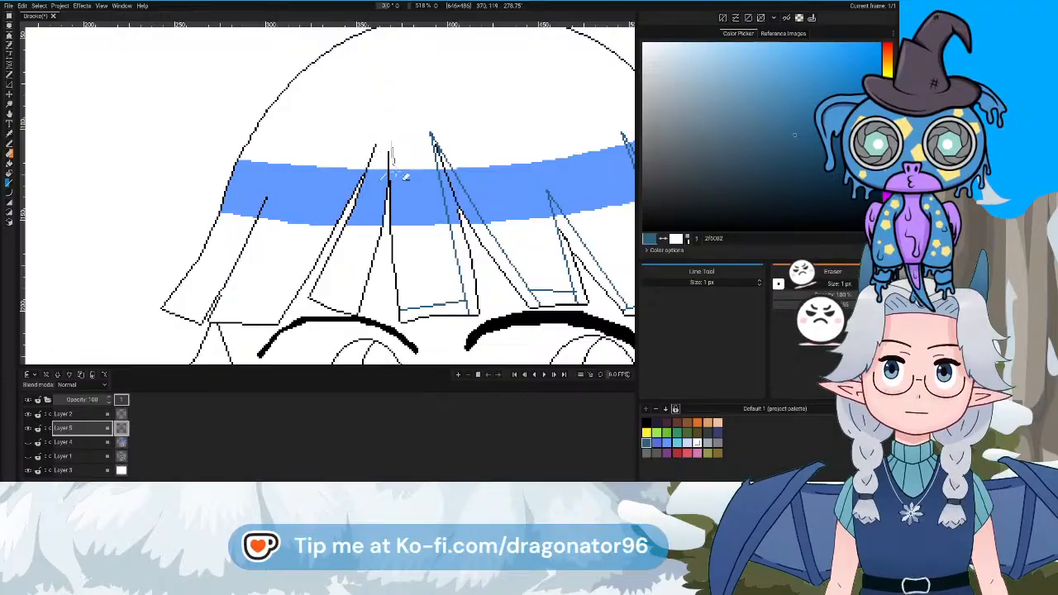
left_click_drag(411, 303, 412, 304)
left_click_drag(442, 262, 480, 265)
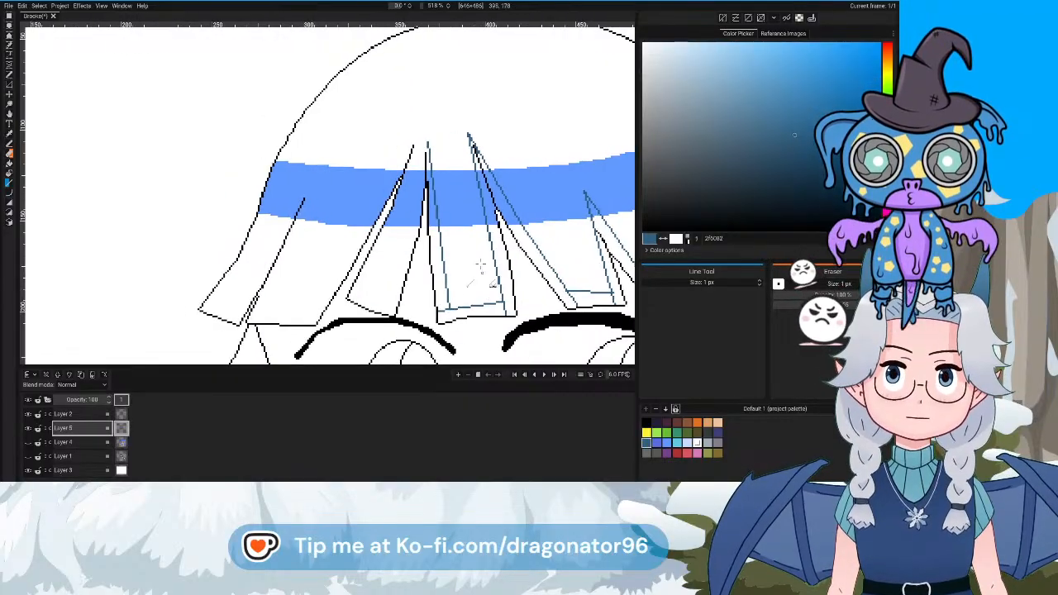
Draw dark blue shading lines inside the narrow bang strand and along the inner side and bottom of the wide strand next to it
left_click_drag(430, 146, 388, 313)
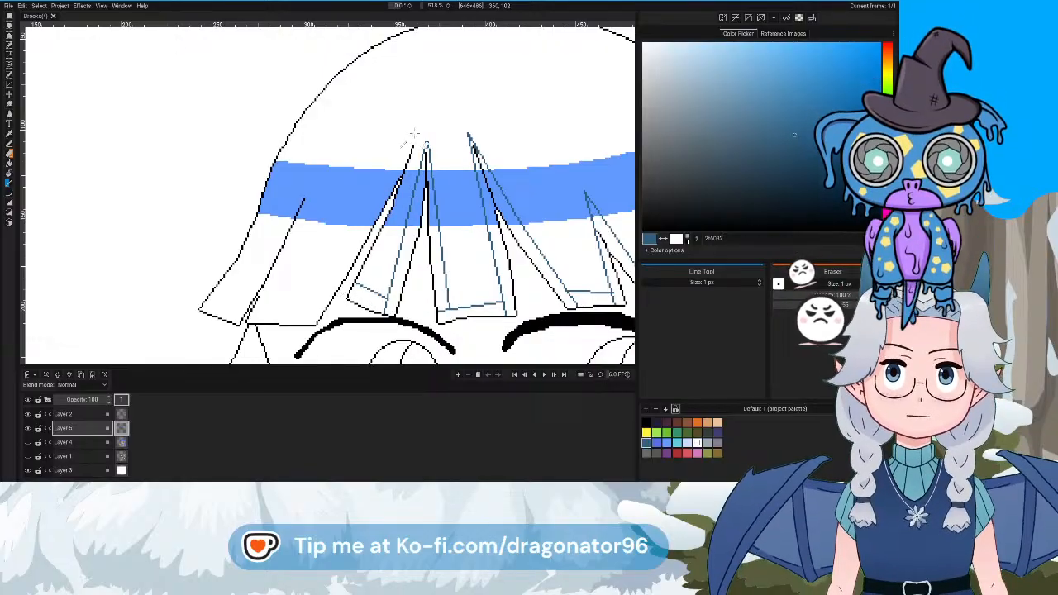
left_click_drag(421, 129, 377, 291)
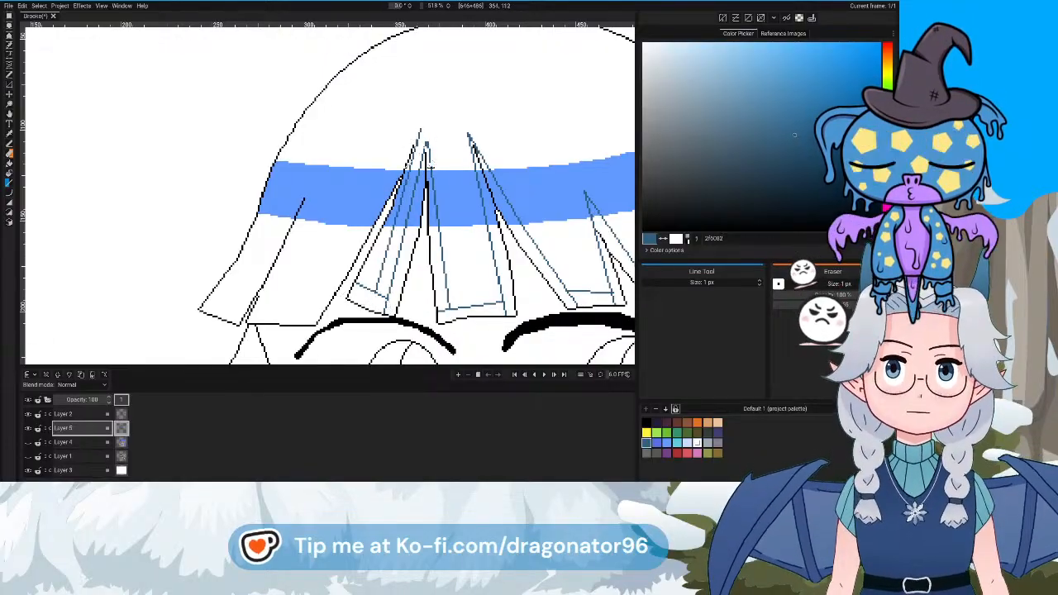
mouse_move(421, 130)
left_mouse_down()
mouse_move(356, 240)
mouse_move(364, 220)
mouse_move(342, 279)
left_mouse_up()
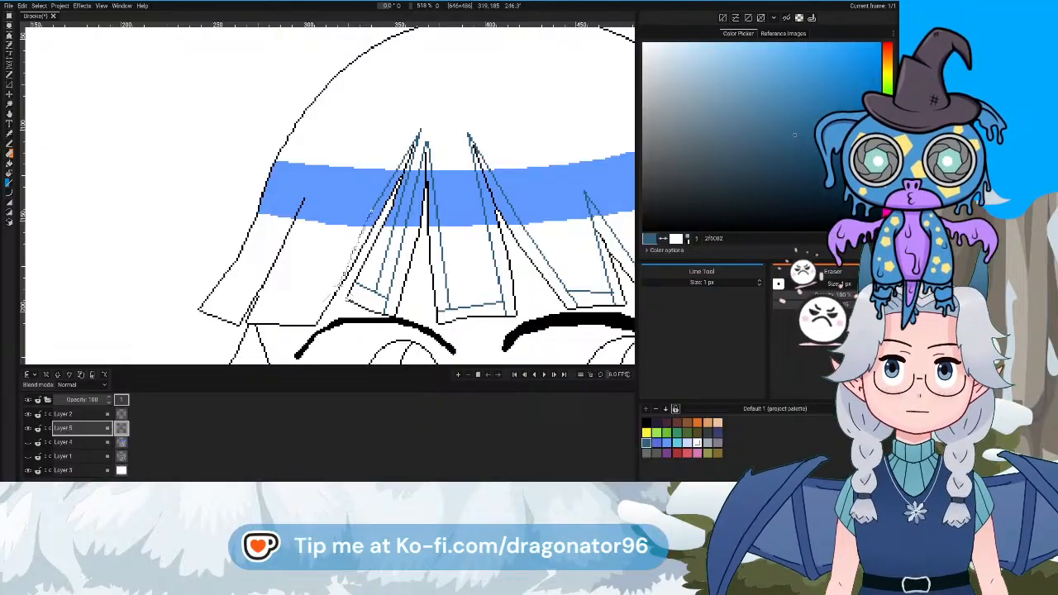
left_click_drag(326, 316, 257, 313)
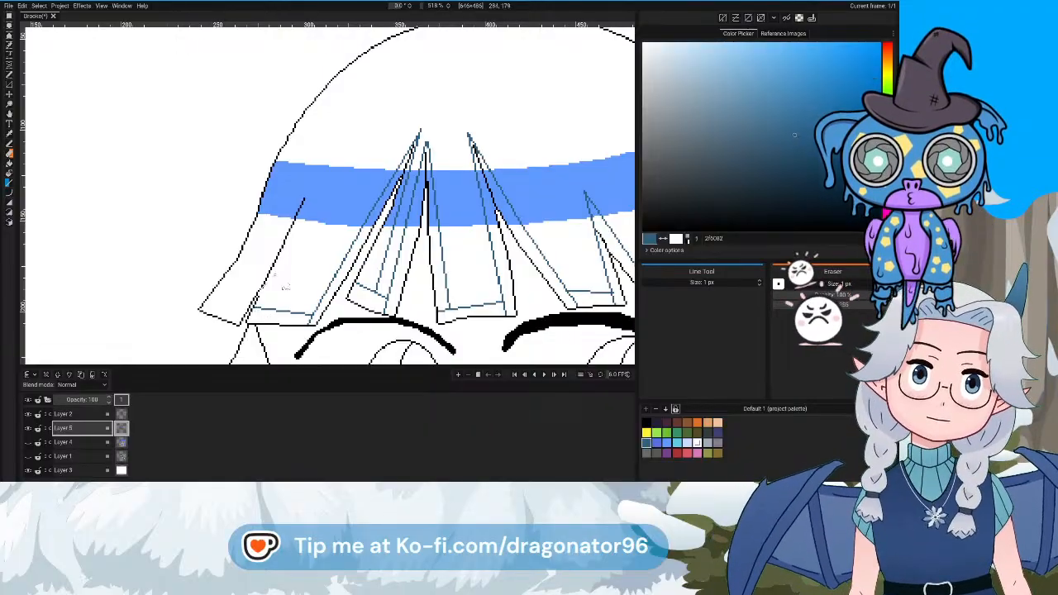
Draw dark blue shading lines on both sides of the far-left bang parting and along the outermost left strand's outer and bottom edges
left_click_drag(321, 171, 280, 321)
left_click_drag(333, 180, 221, 328)
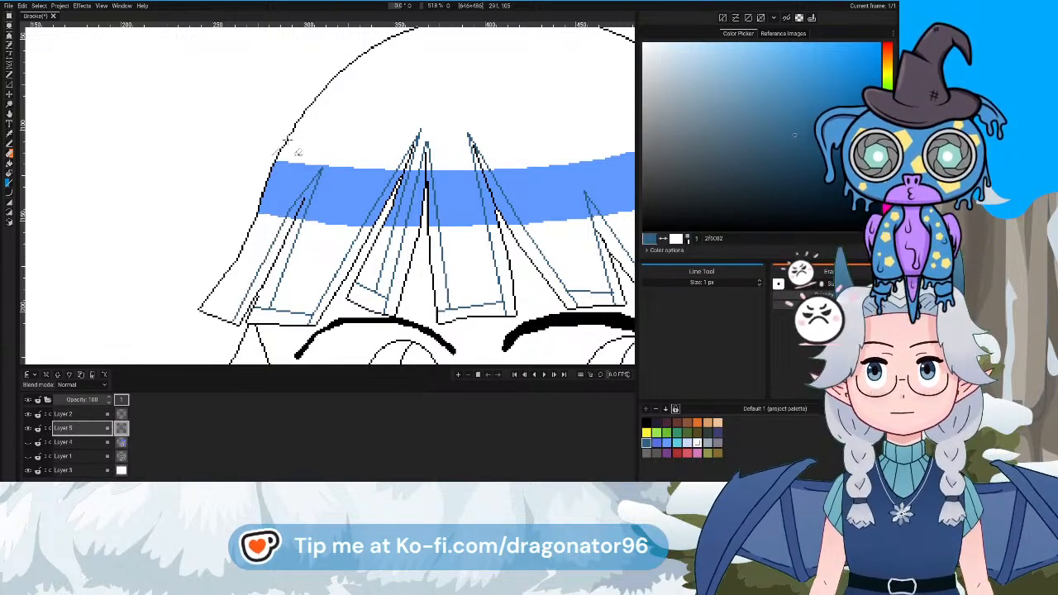
mouse_move(291, 134)
left_mouse_down()
mouse_move(252, 290)
mouse_move(216, 304)
mouse_move(248, 285)
mouse_move(241, 268)
mouse_move(251, 285)
mouse_move(211, 299)
mouse_move(197, 320)
left_mouse_up()
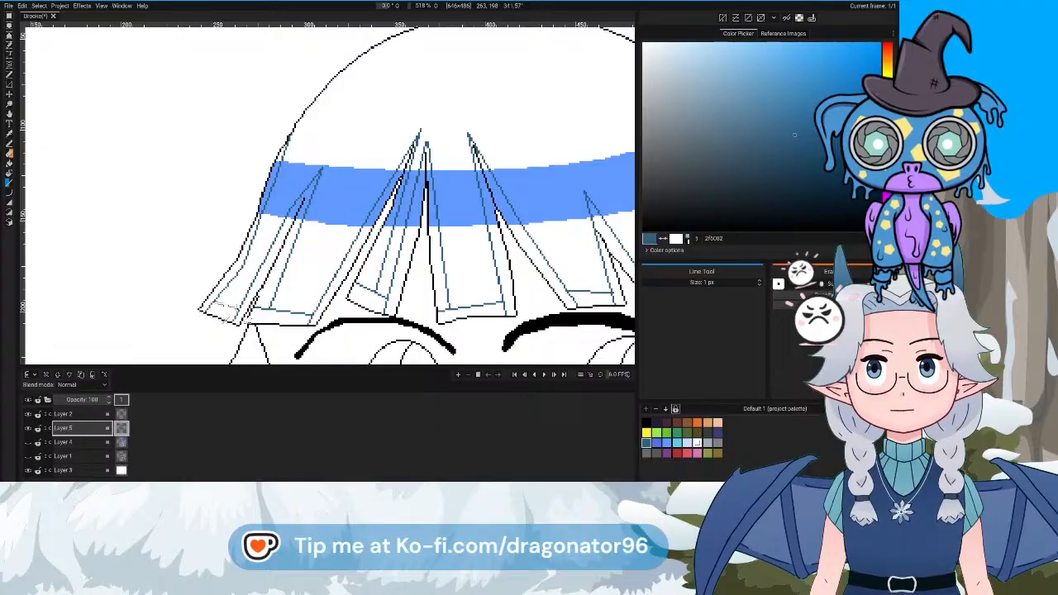
Fill the outlined shading on the two leftmost bang strands below the highlight band with dark blue using the Bucket tool
left_click(11, 165)
left_click(302, 202)
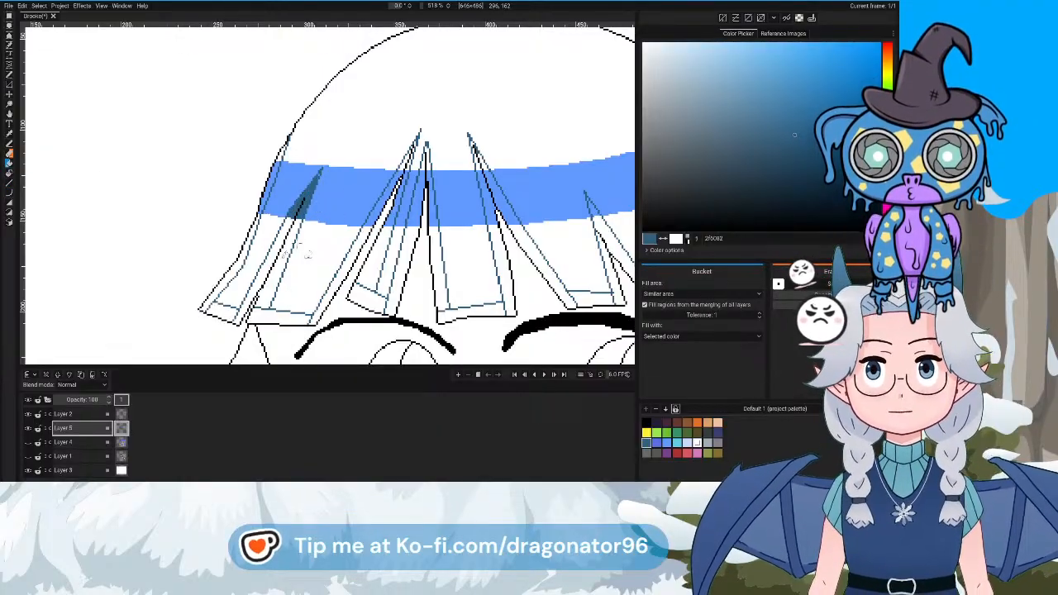
left_click(282, 253)
left_click(259, 271)
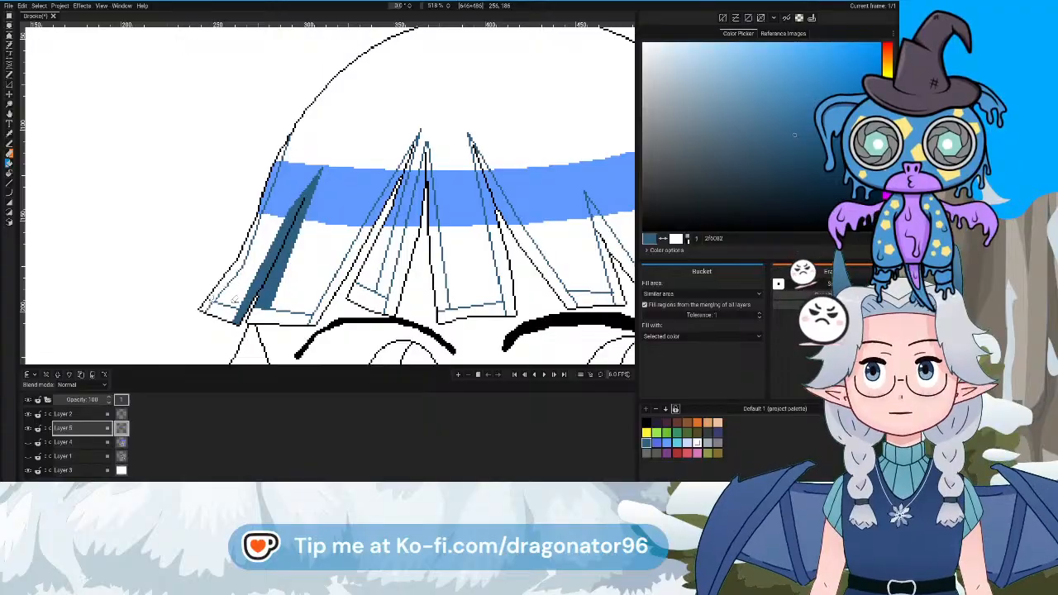
left_click(225, 298)
left_click(286, 322)
left_click(331, 318)
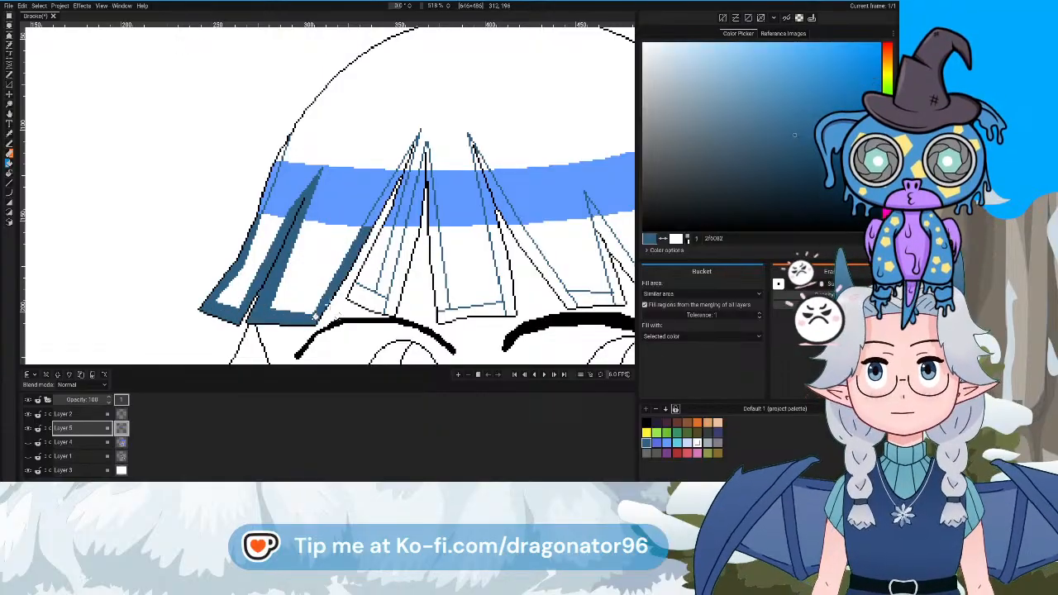
Fill the narrow strand's shading borders with dark blue, including the parts of the neighbouring edges that cross the highlight band
left_click(364, 306)
left_click(388, 310)
left_click(376, 277)
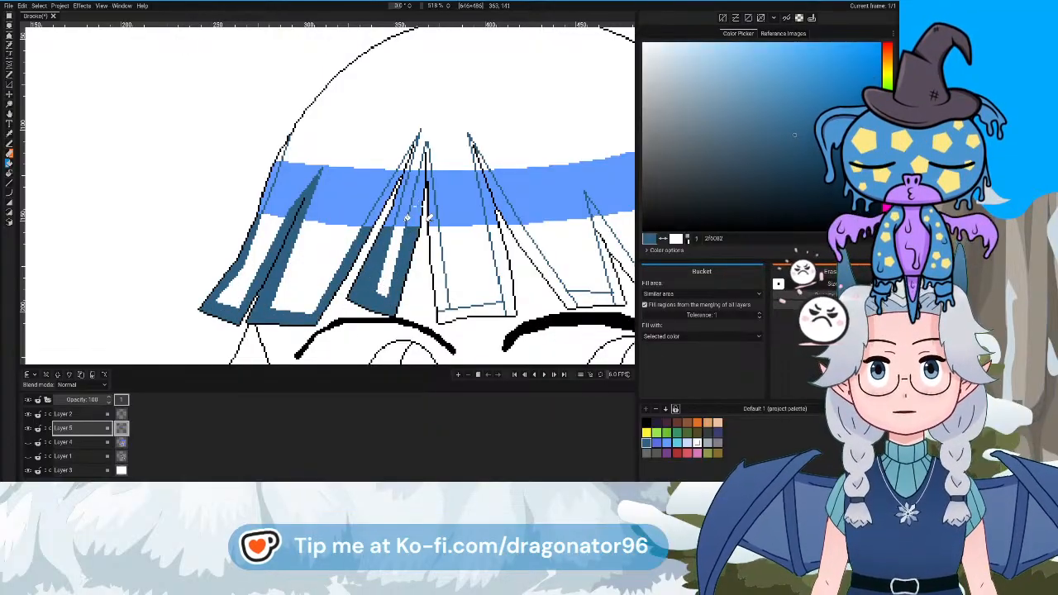
left_click(409, 228)
left_click(401, 224)
left_click(374, 211)
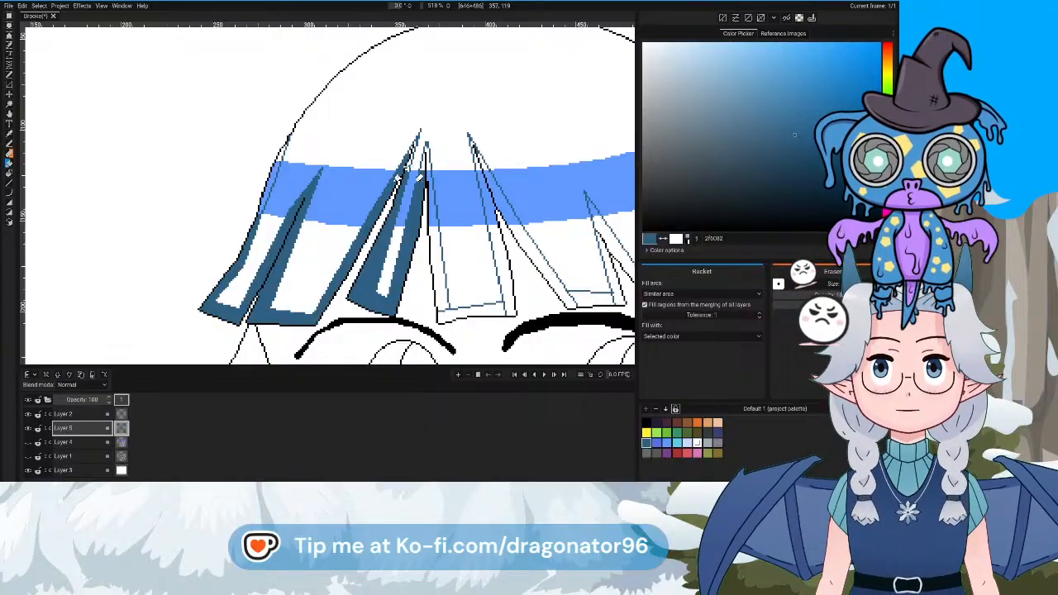
Fill the shading borders of the central bang strand and the adjacent edge across the parting with dark blue
left_click(431, 183)
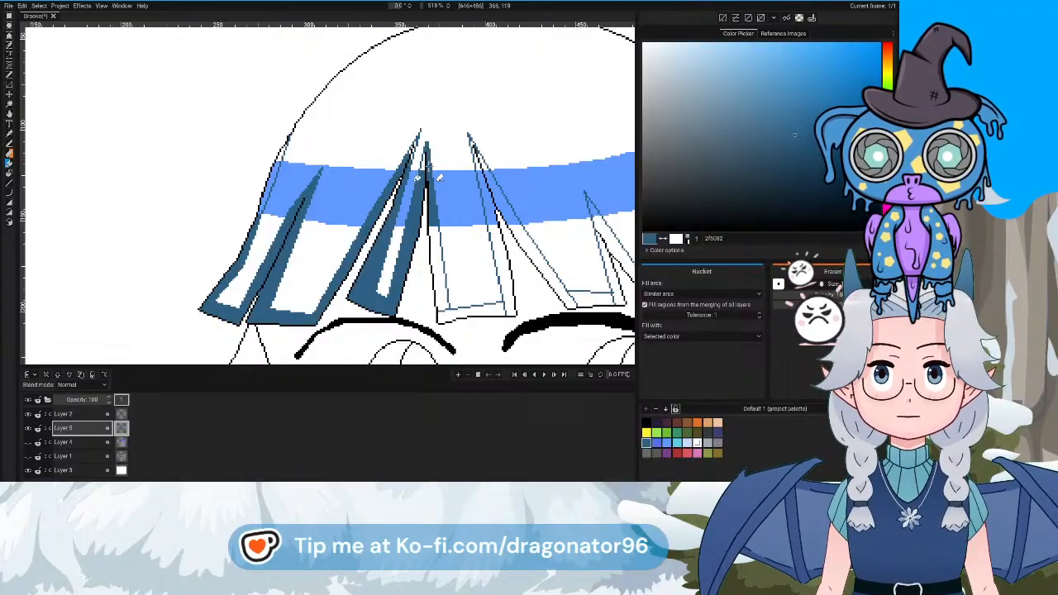
left_click(428, 298)
left_click(484, 320)
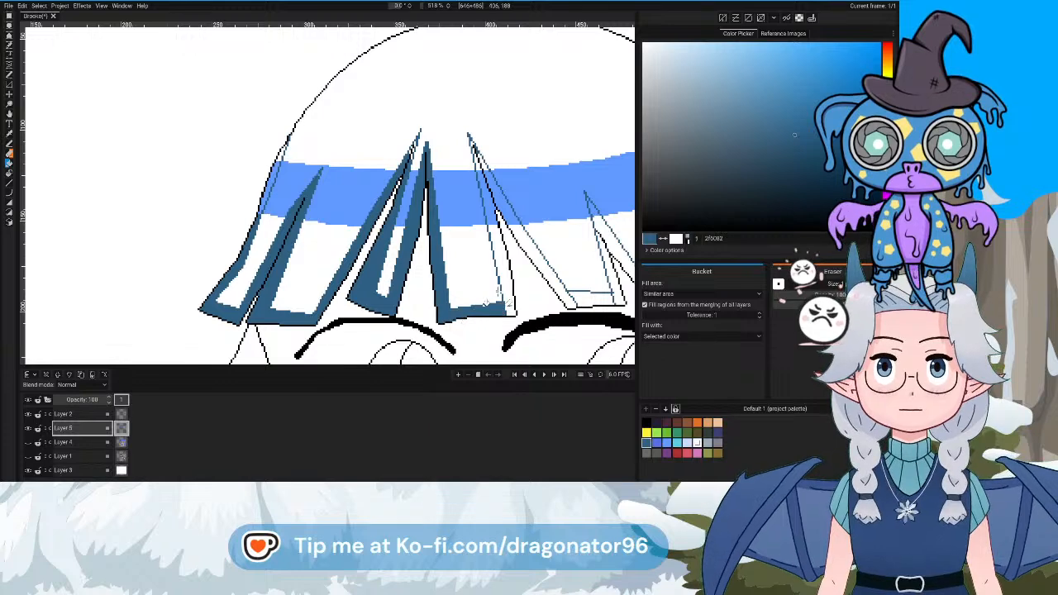
left_click(500, 291)
left_click(519, 264)
left_click(495, 211)
left_click(476, 199)
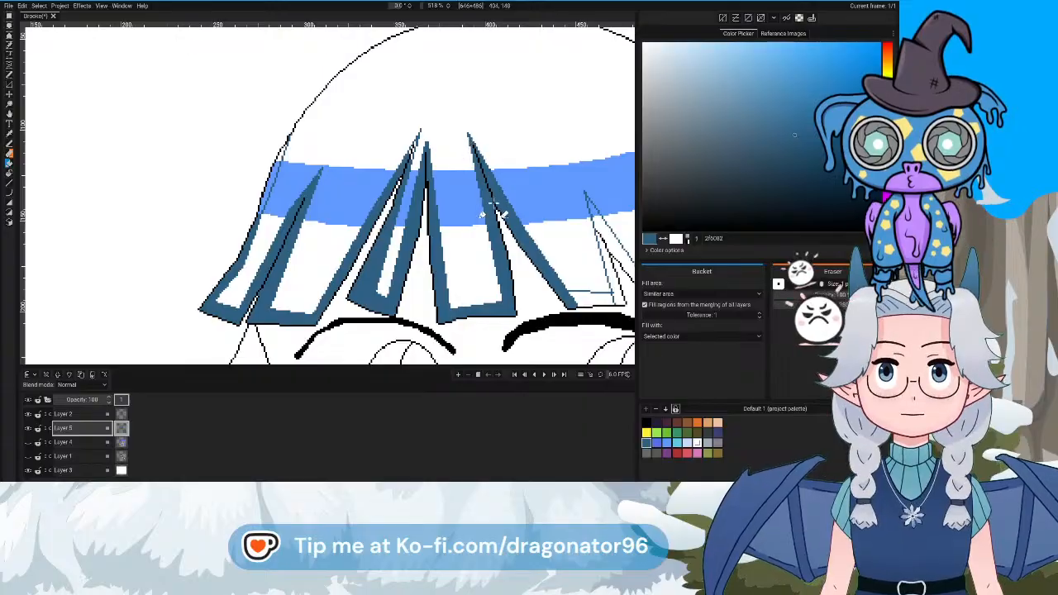
Fill the remaining shading borders with dark blue on the two bang strands above the larger eye and the outer side lock
left_click_drag(493, 204, 260, 170)
left_click(357, 263)
left_click(383, 262)
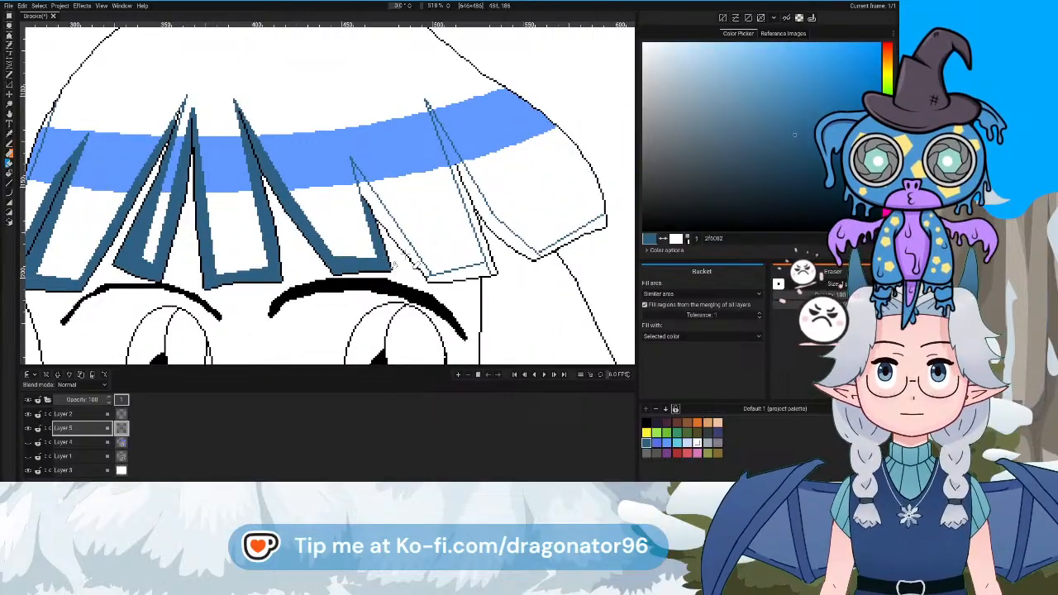
left_click(395, 263)
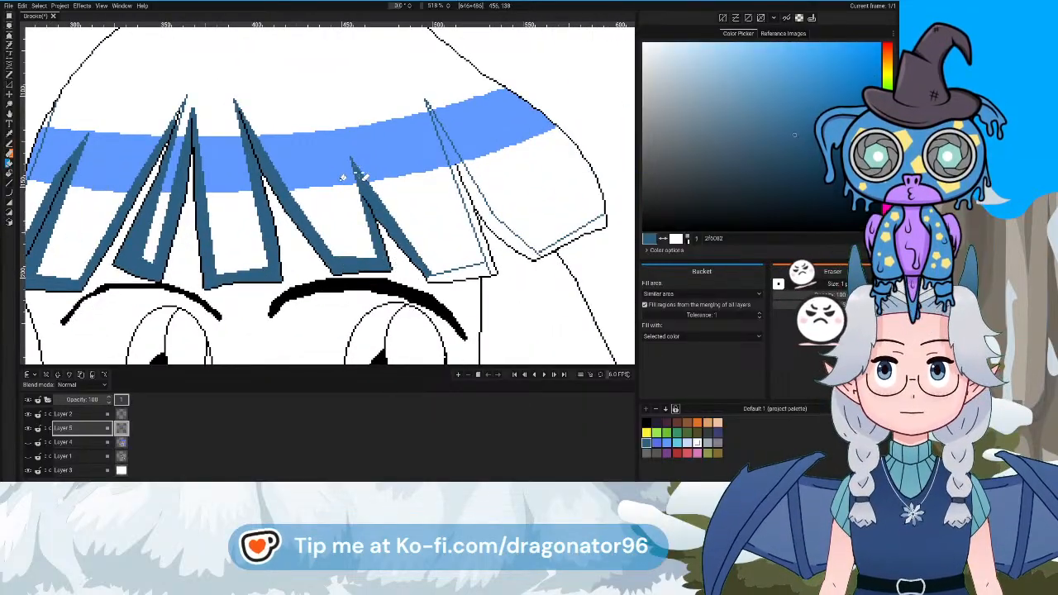
left_click(459, 276)
left_click(494, 264)
left_click(464, 198)
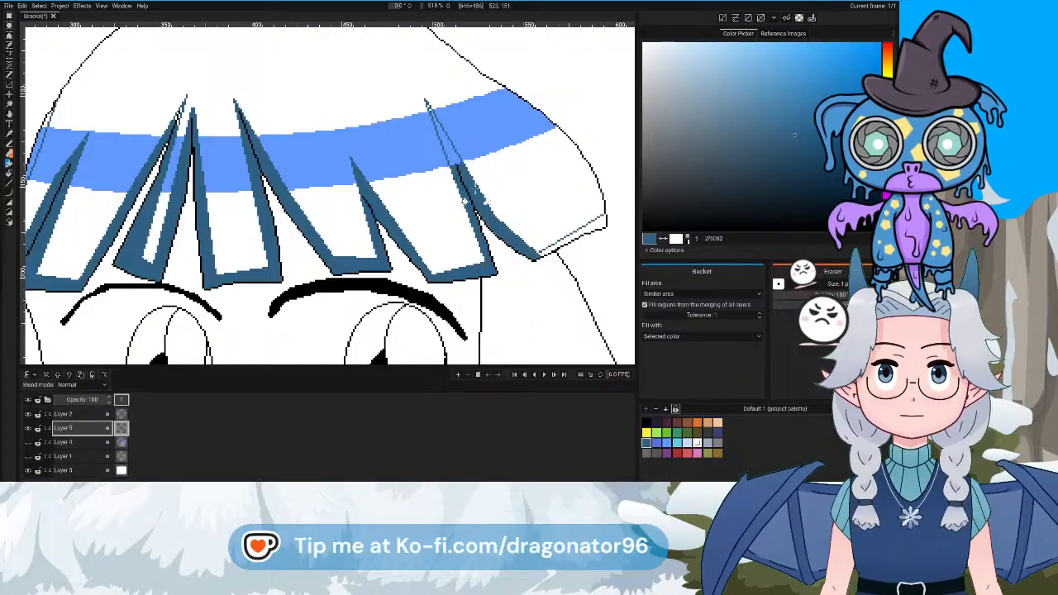
left_click(452, 159)
left_click(549, 249)
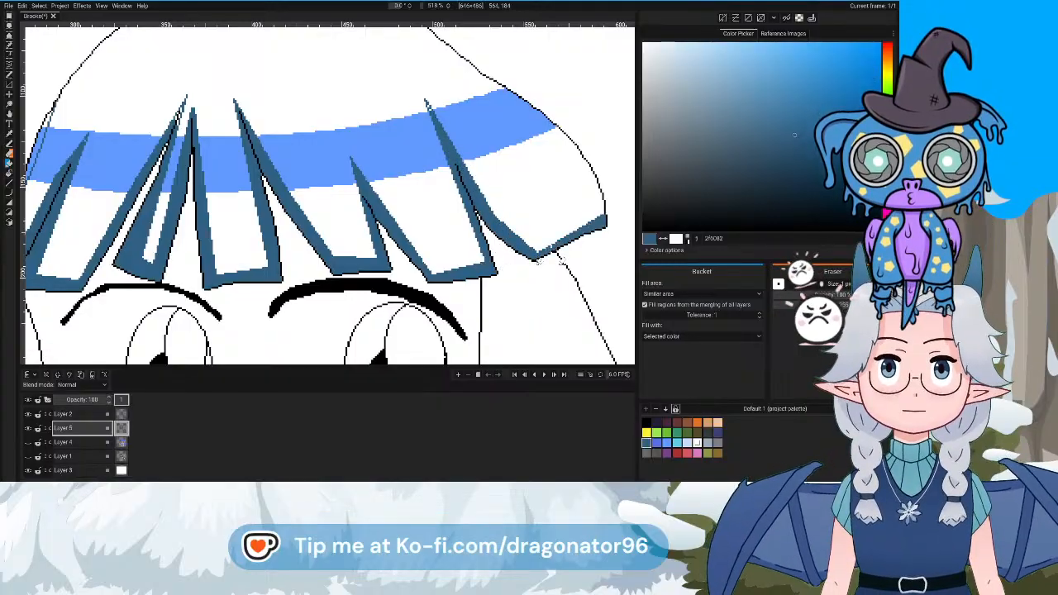
Outline a shading area along the outer edge of the outermost bang lock and fill its part below the highlight band with dark blue
left_click_drag(530, 240, 515, 315)
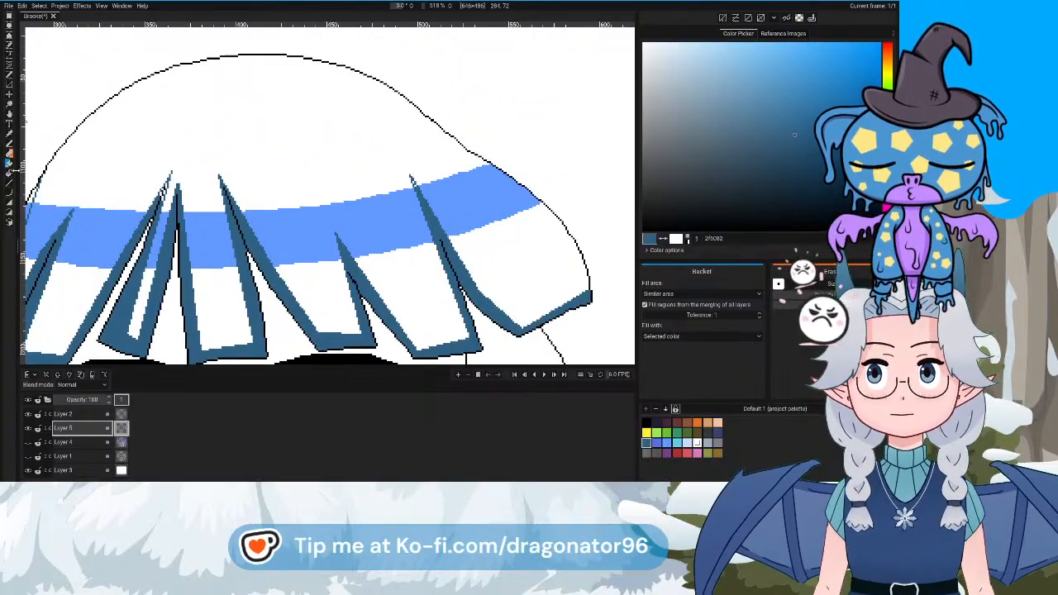
key("l")
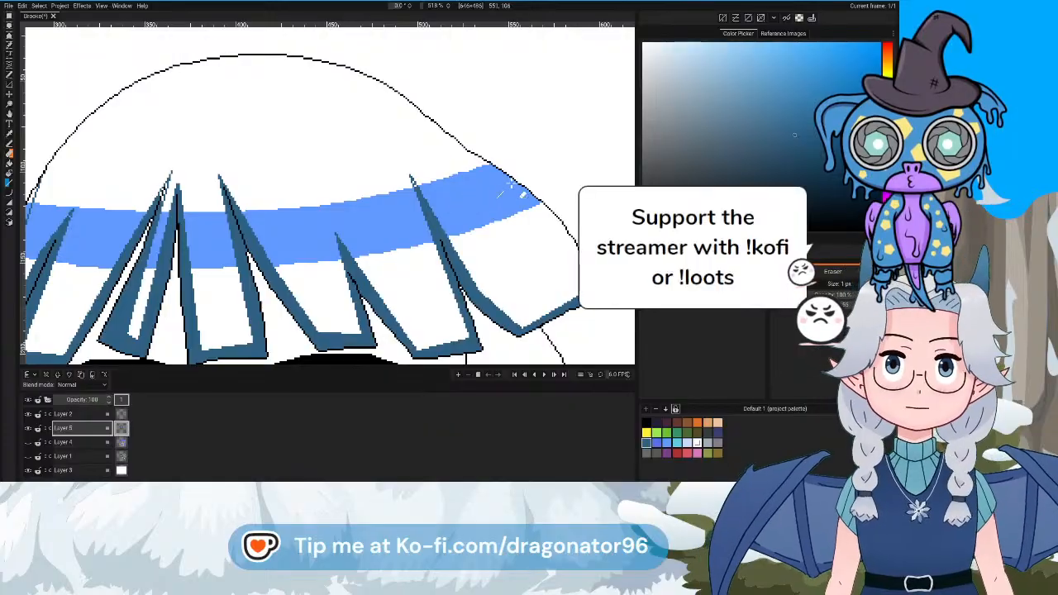
left_click_drag(521, 189, 577, 302)
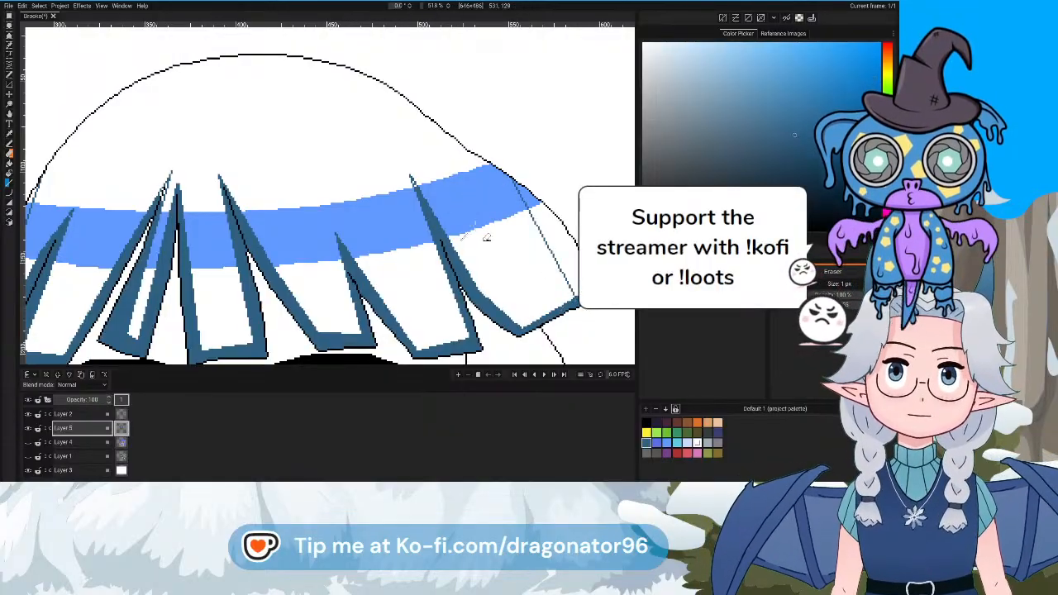
scroll(400, 200, "up", 3)
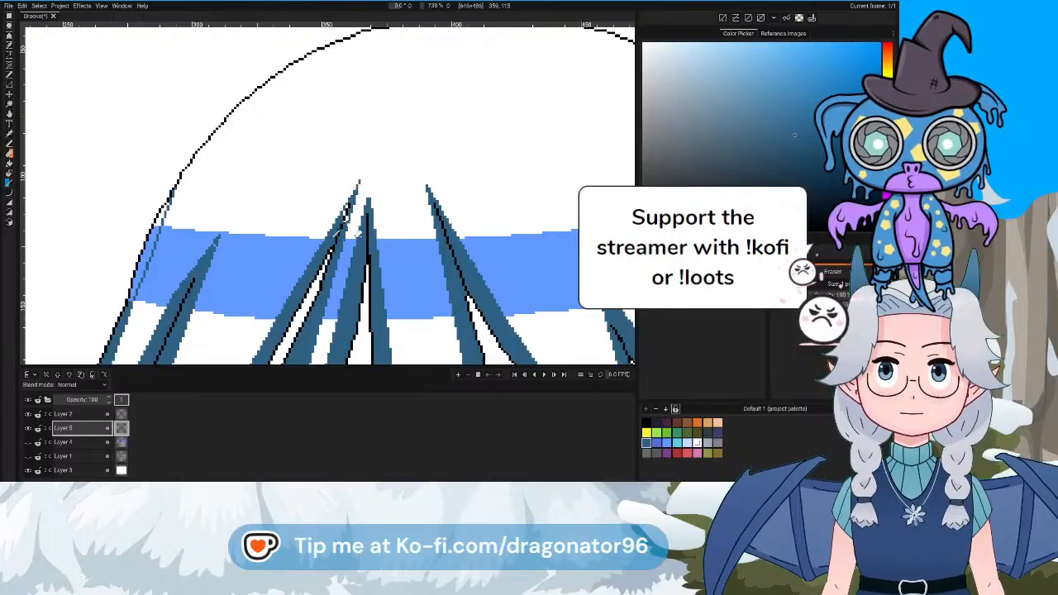
mouse_move(346, 222)
left_mouse_down()
mouse_move(346, 211)
mouse_move(345, 220)
mouse_move(152, 184)
left_mouse_up()
left_click_drag(482, 230, 440, 246)
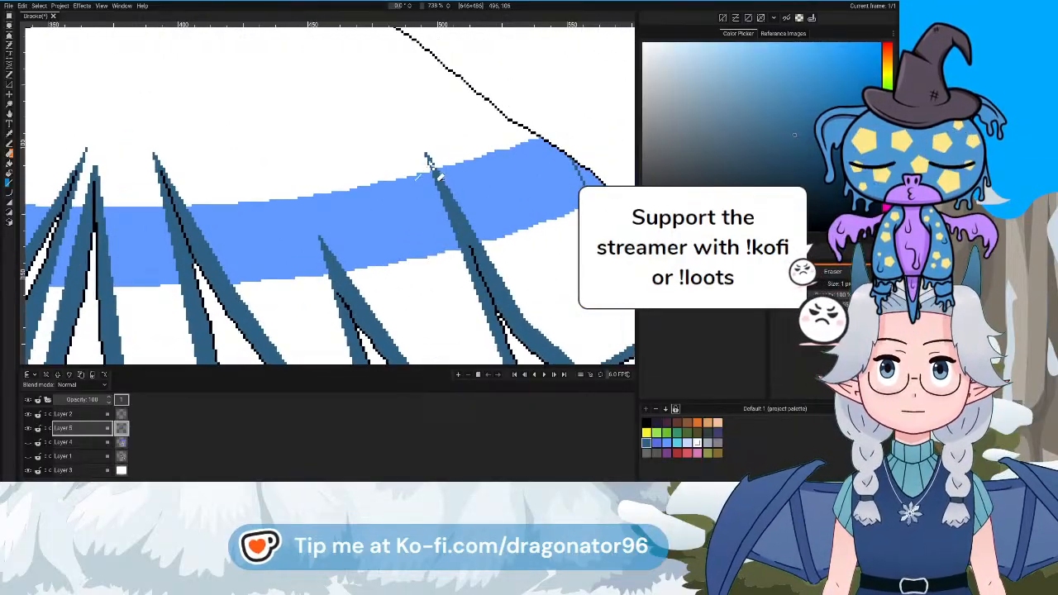
left_click_drag(430, 163, 431, 168)
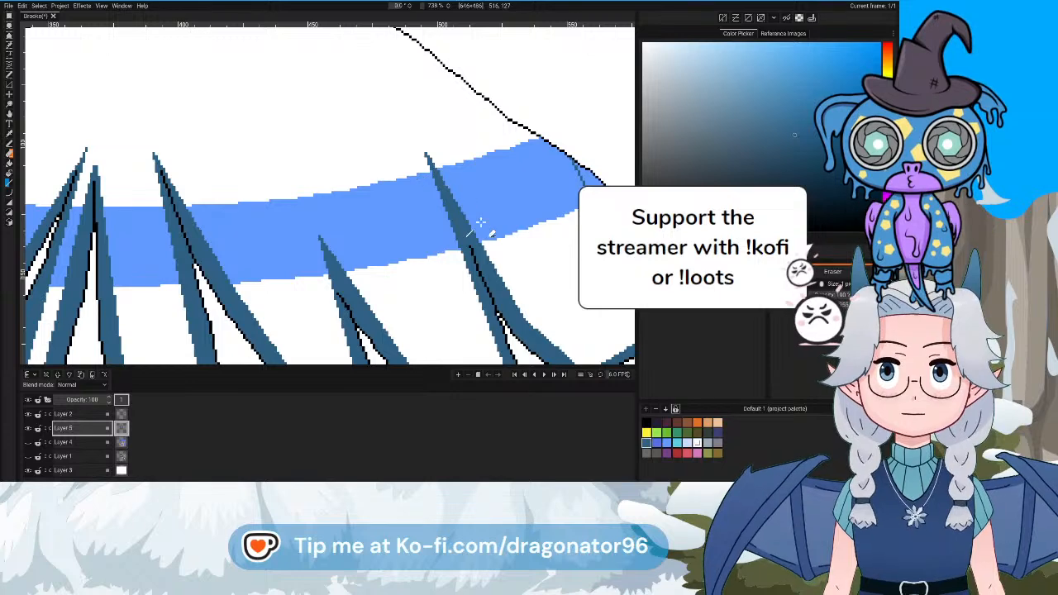
left_click_drag(480, 221, 257, 188)
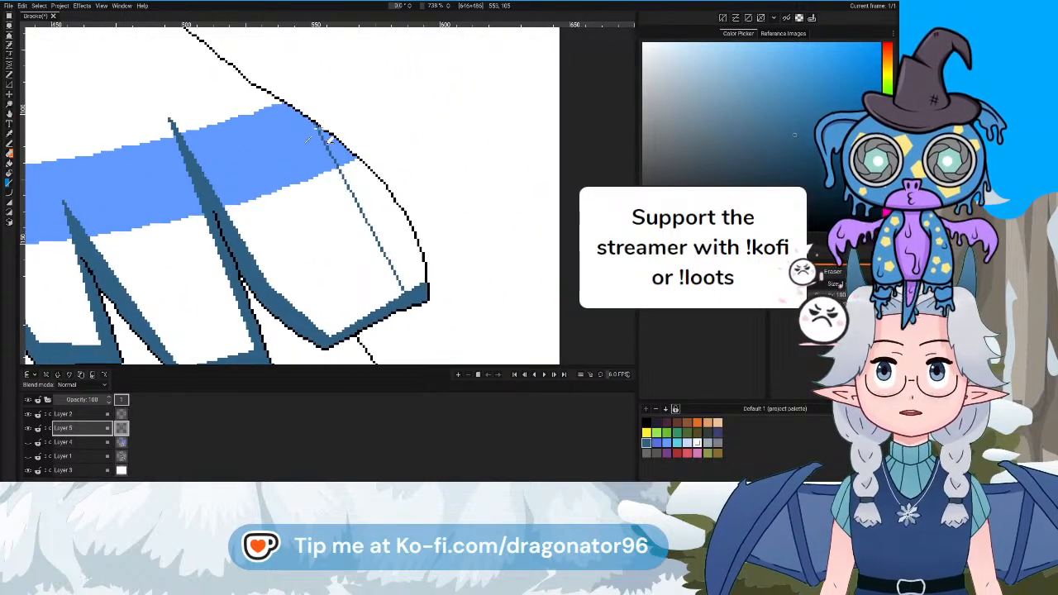
left_click(11, 165)
left_click(375, 217)
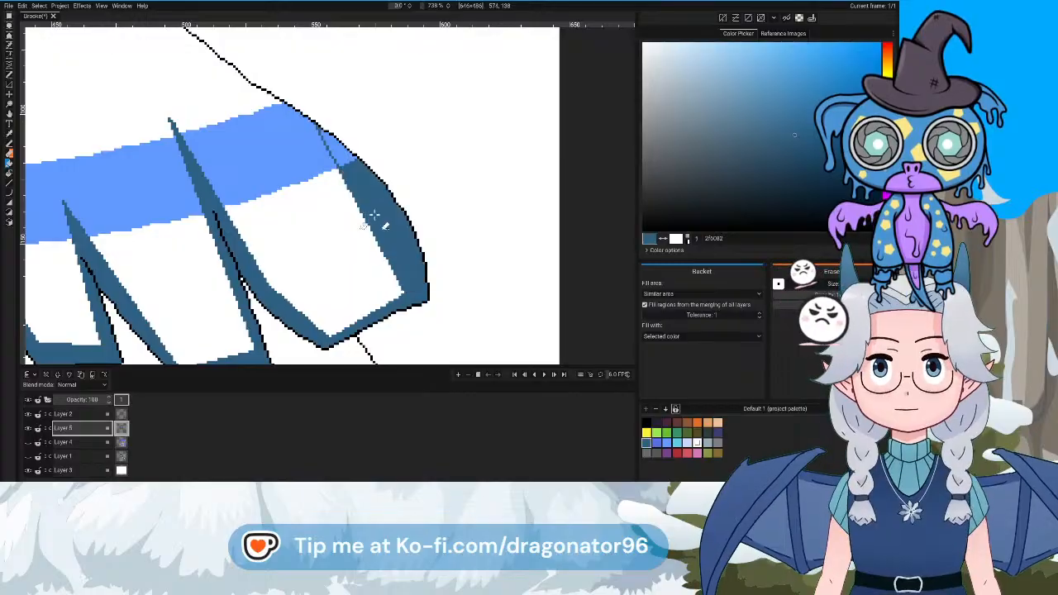
Draw two straight dark blue lines bounding a hair shadow around the raised hand's thumb, from the fingers up to a point and down to the wrist
scroll(324, 162, "down", 8)
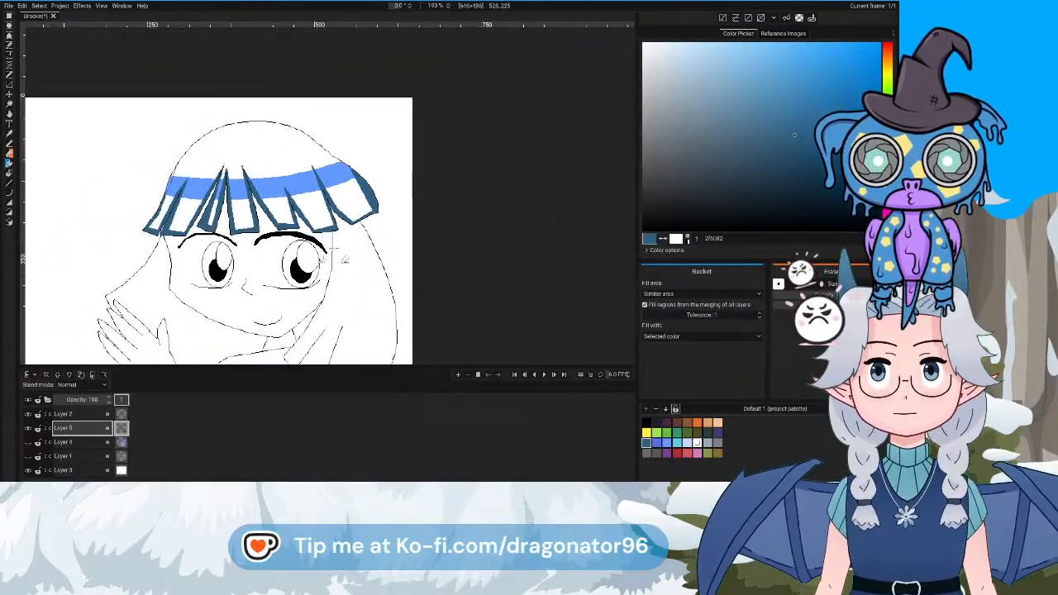
scroll(388, 223, "up", 4)
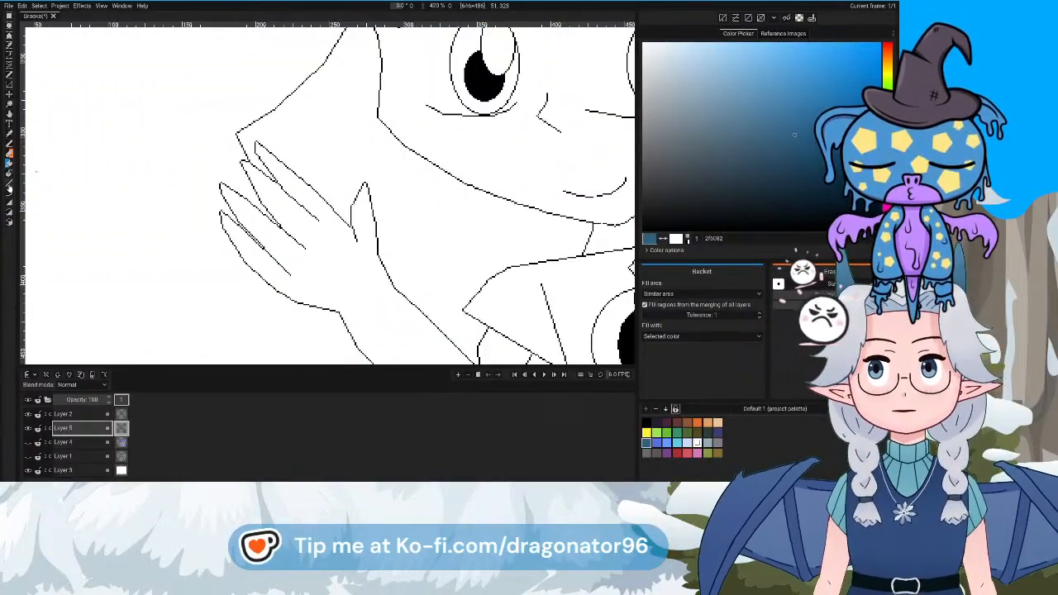
key("l")
left_click_drag(390, 154, 329, 203)
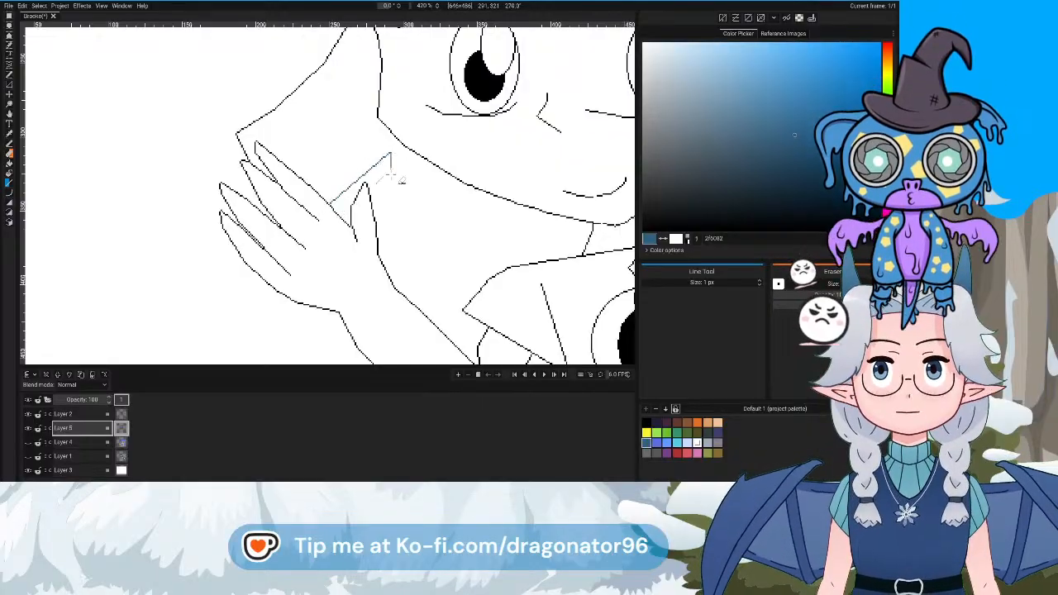
left_click_drag(390, 156, 390, 276)
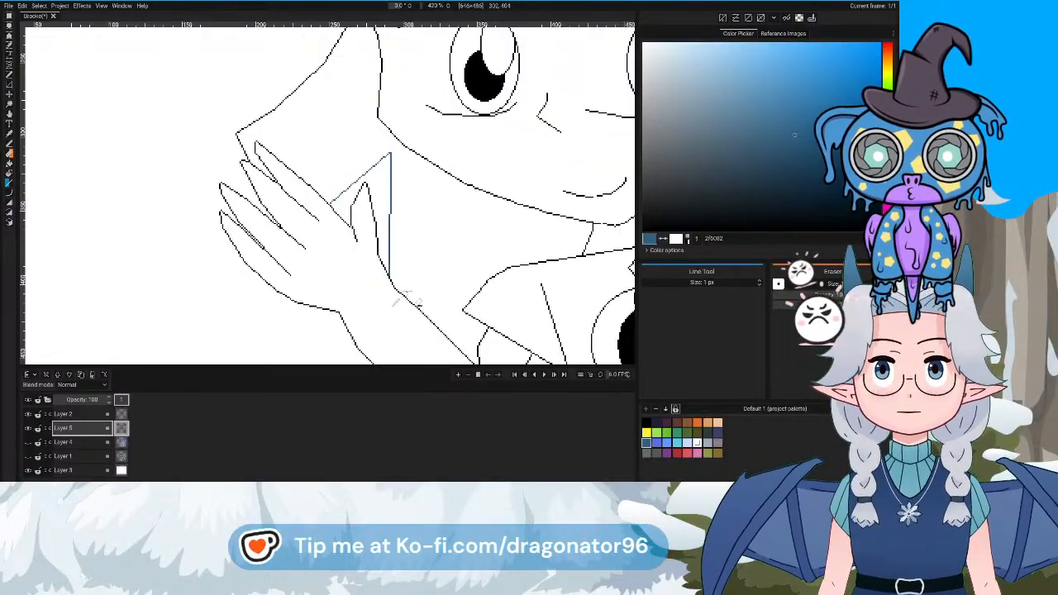
Outline a shading strip inside the outer edge of the side hair above the raised hand, closing it at the uppermost fingertip
left_click_drag(323, 158, 409, 240)
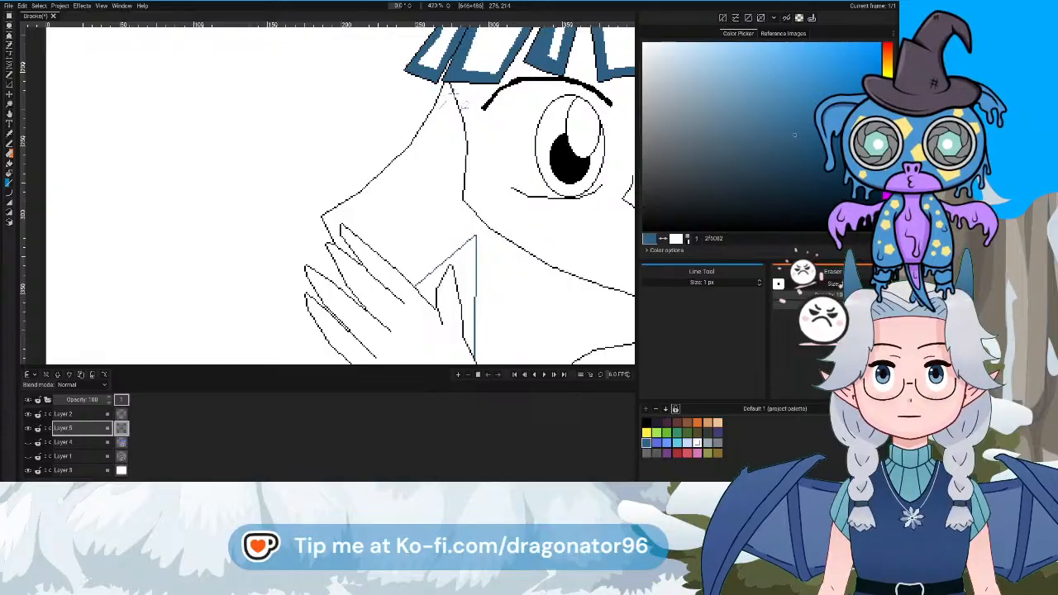
left_click_drag(439, 98, 423, 164)
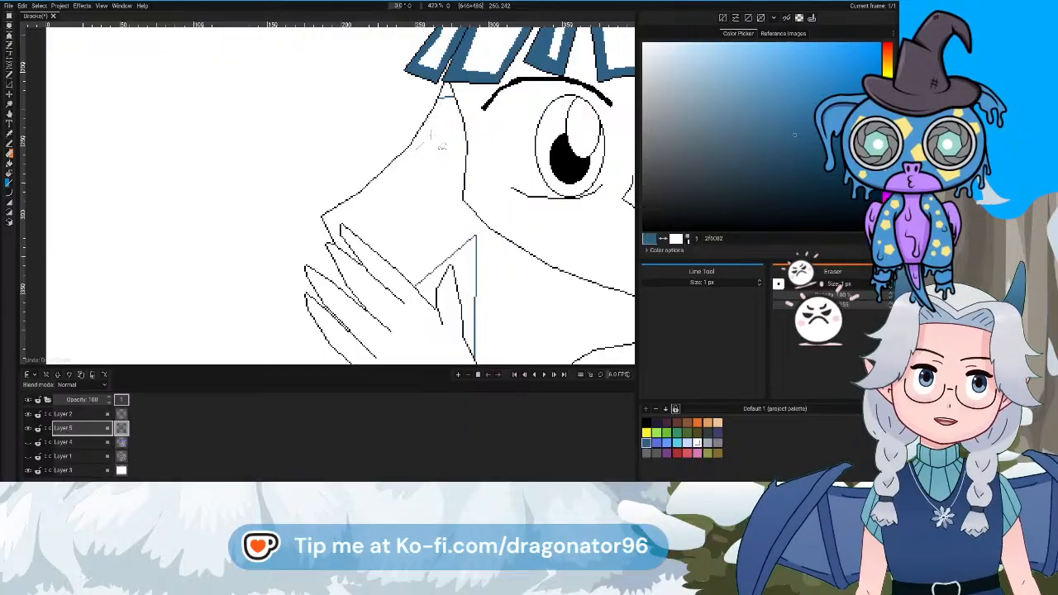
mouse_move(442, 93)
left_mouse_down()
mouse_move(519, 122)
mouse_move(460, 206)
mouse_move(407, 226)
left_mouse_up()
scroll(491, 189, "up", 4)
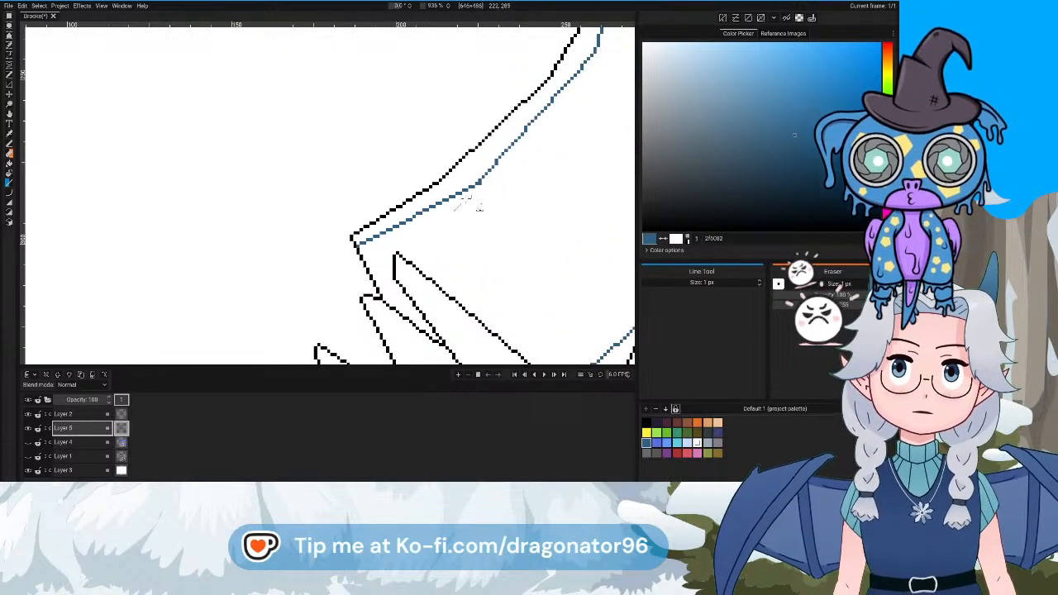
left_click_drag(393, 233, 410, 261)
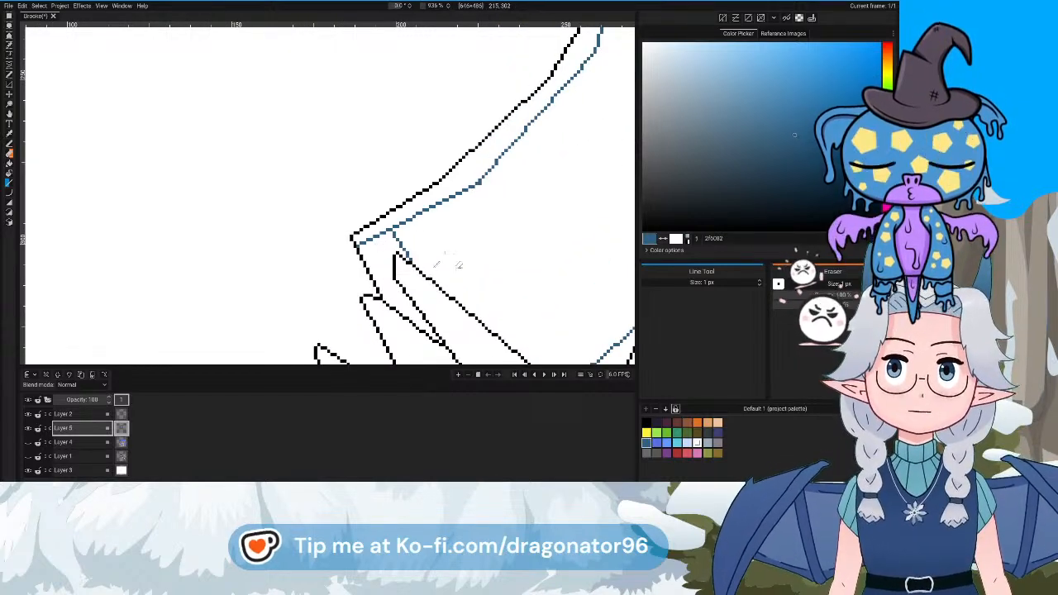
Fill the side hair's edge strip, the gap beside the uppermost finger and the shadow around the thumb with dark blue
left_click(9, 162)
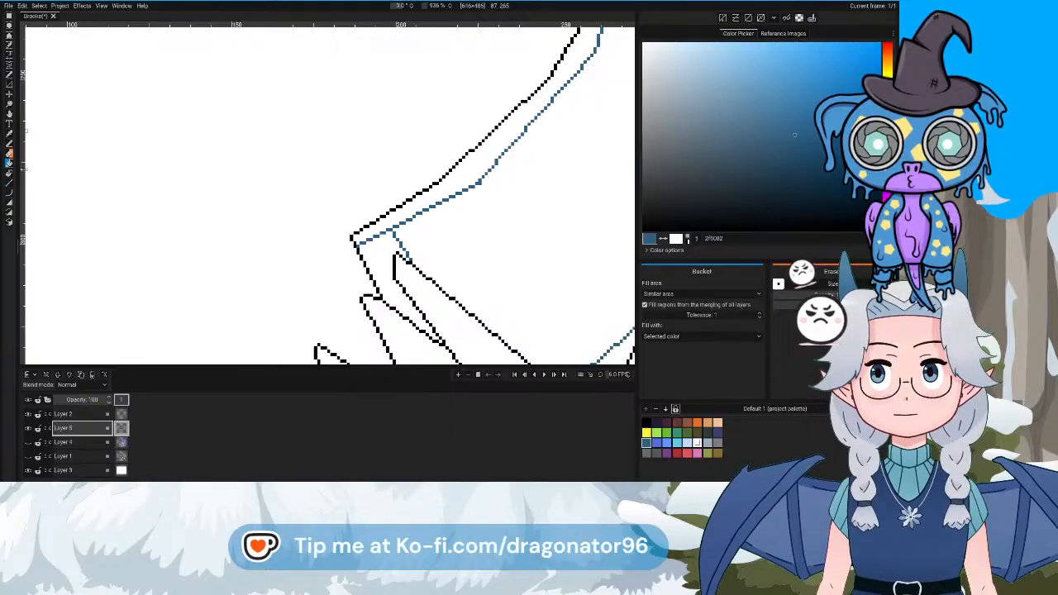
left_click(380, 268)
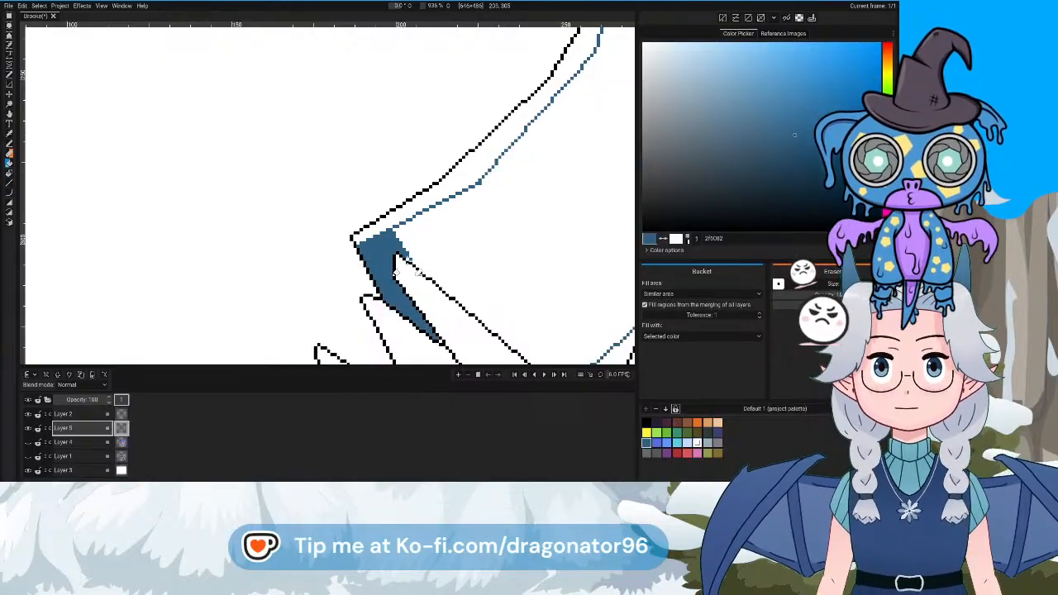
left_click(388, 223)
scroll(390, 223, "down", 5)
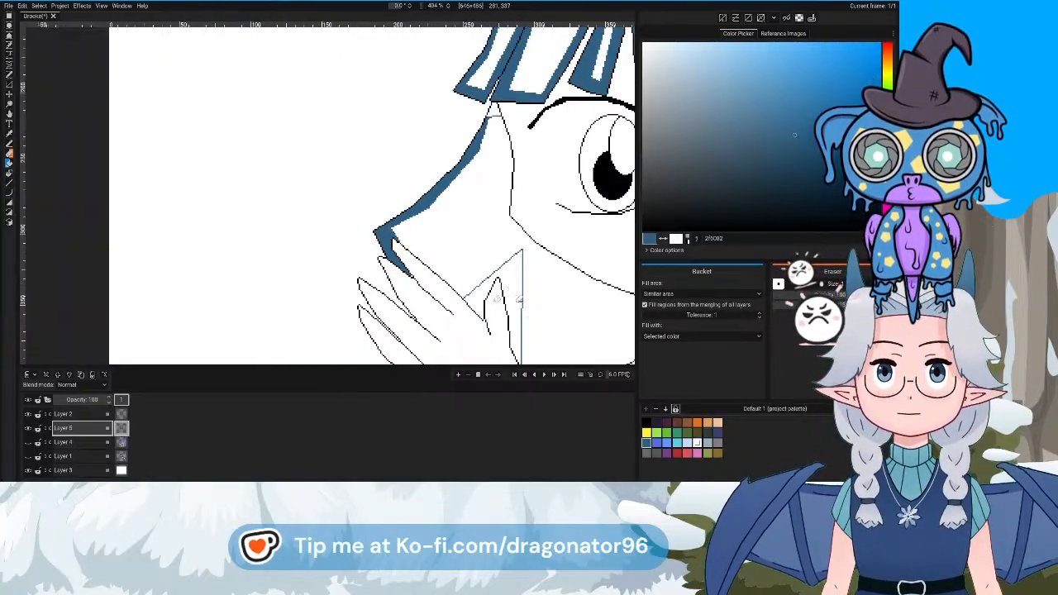
left_click(510, 276)
Draw shading lines on the long side hair opposite the raised hand, along its outer edge, its lower edge and both sides of the longer crease
mouse_move(534, 314)
left_mouse_down()
mouse_move(222, 247)
mouse_move(273, 227)
mouse_move(139, 204)
left_mouse_up()
left_click_drag(400, 177, 303, 225)
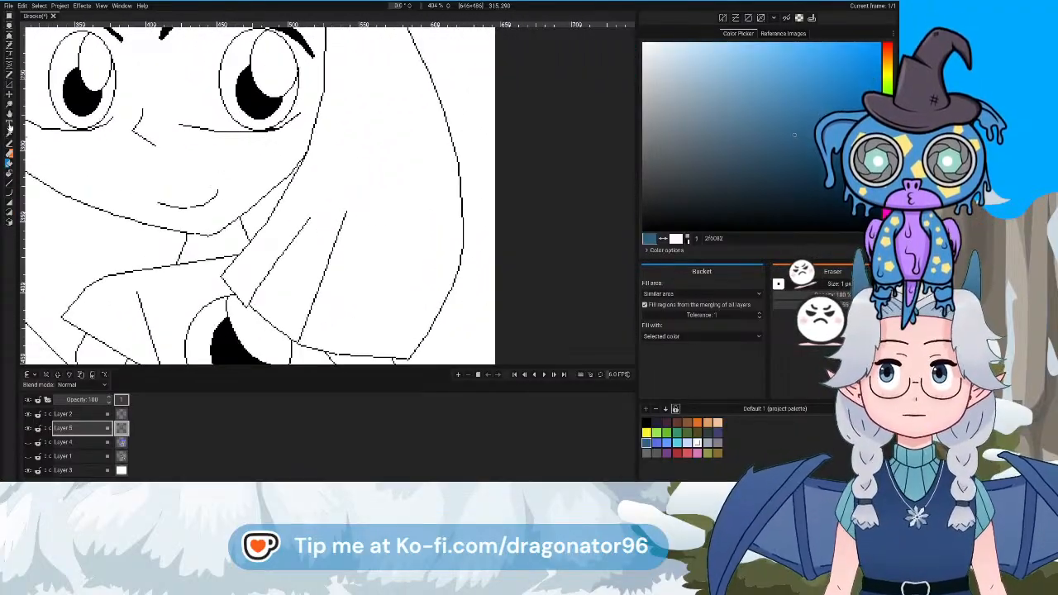
key("l")
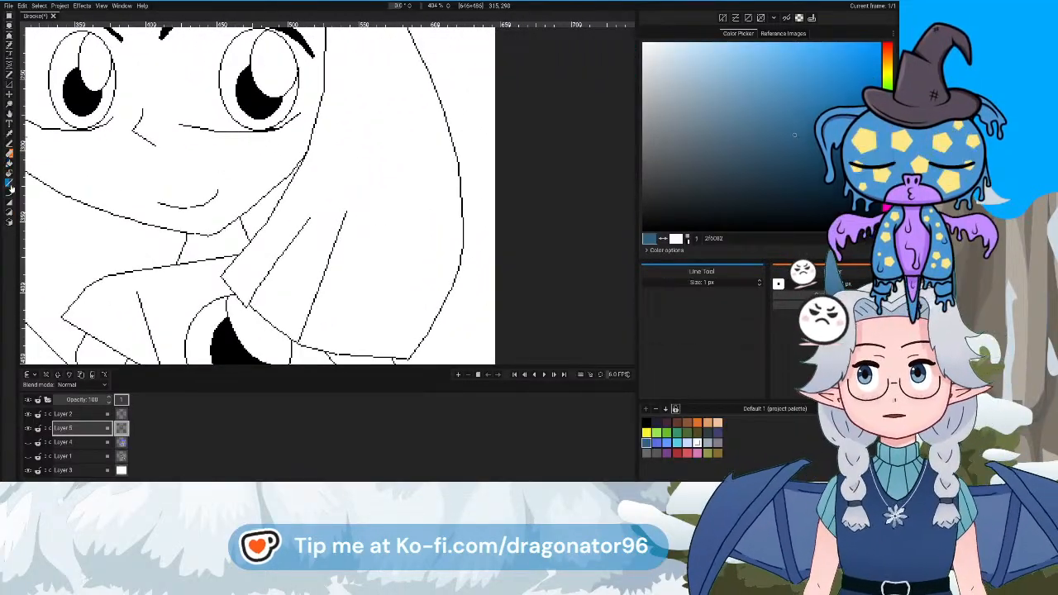
left_click_drag(461, 147, 458, 165)
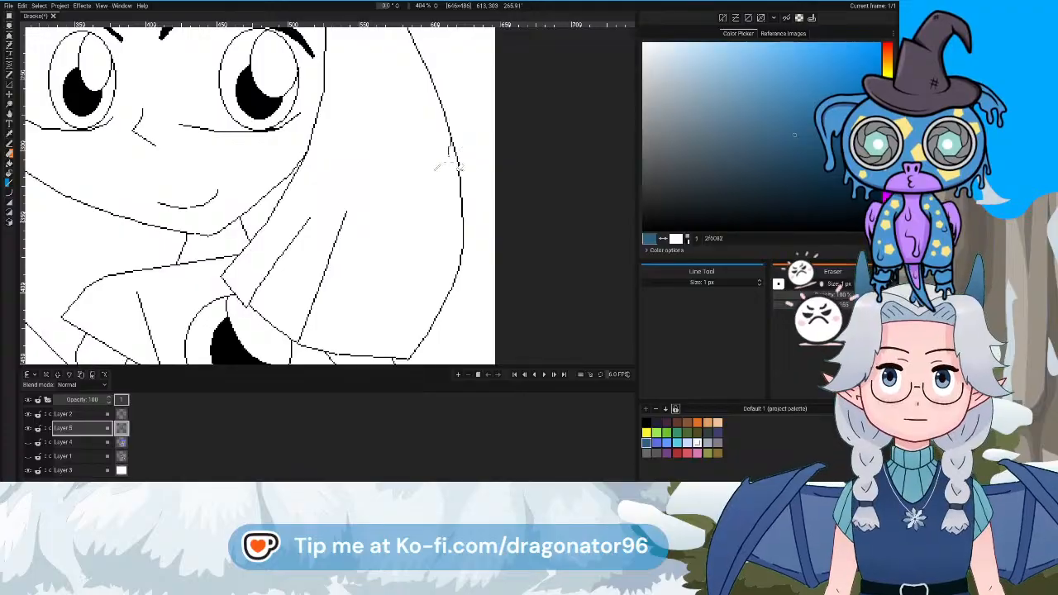
left_click_drag(454, 240, 469, 267)
scroll(470, 264, "up", 1)
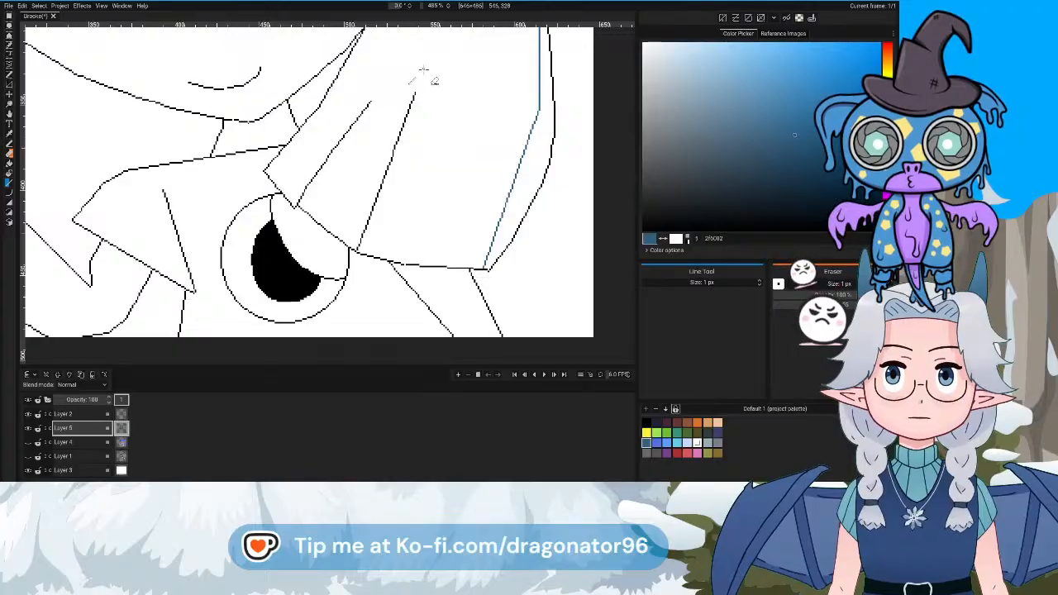
left_click_drag(422, 72, 397, 241)
mouse_move(395, 266)
left_mouse_down()
mouse_move(397, 248)
mouse_move(497, 254)
left_mouse_up()
mouse_move(423, 105)
left_mouse_down()
mouse_move(561, 164)
mouse_move(555, 151)
mouse_move(486, 304)
mouse_move(492, 312)
left_mouse_up()
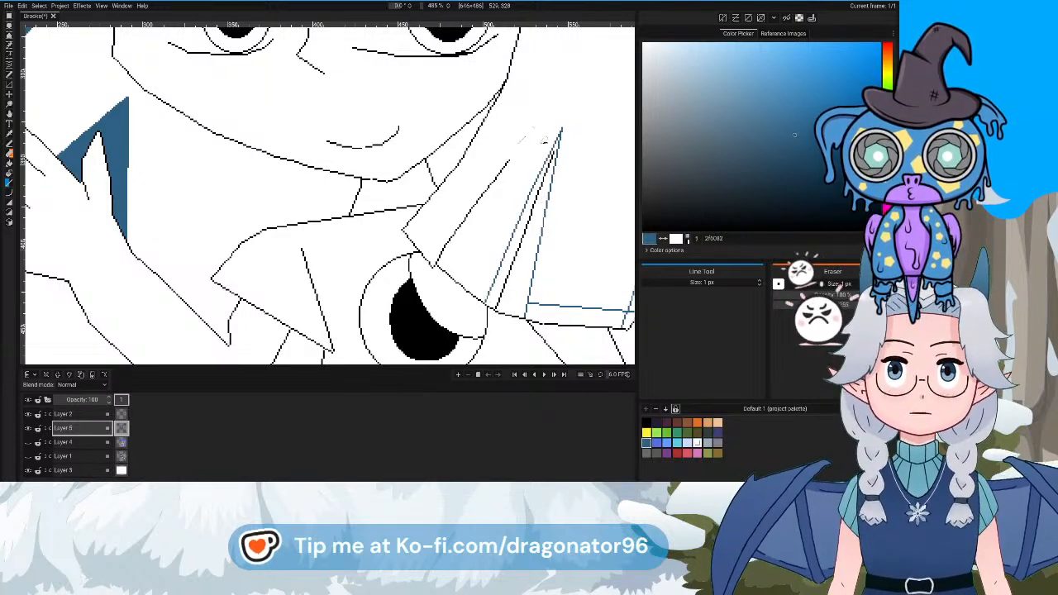
Outline the shading on both sides of the shorter hair crease and along the lower ends of the two adjoining strands
mouse_move(533, 129)
left_mouse_down()
mouse_move(488, 231)
mouse_move(464, 238)
left_mouse_up()
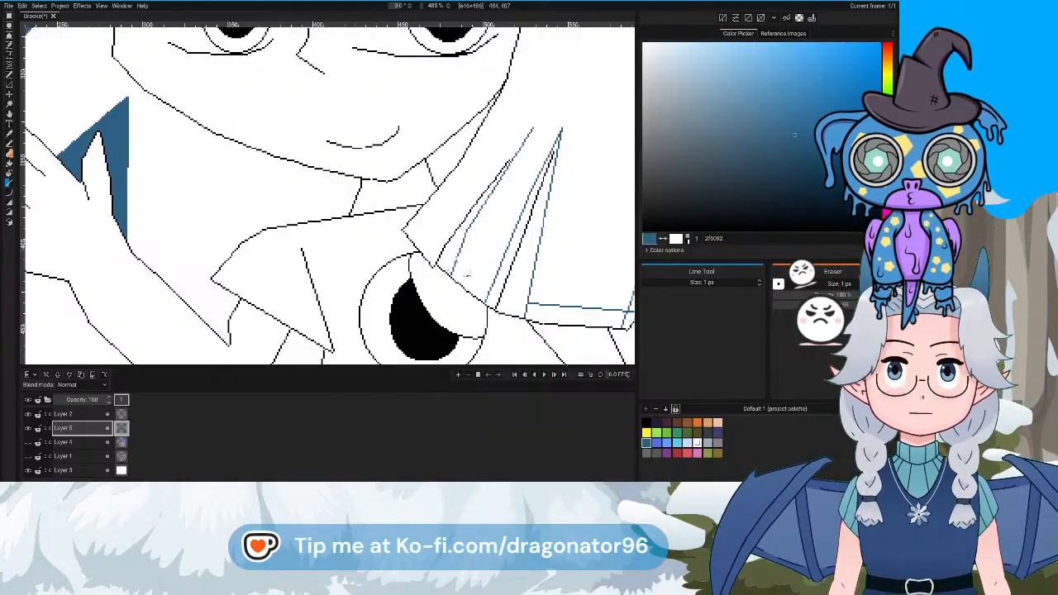
left_click_drag(455, 263, 492, 286)
mouse_move(532, 128)
left_mouse_down()
mouse_move(485, 177)
mouse_move(494, 189)
mouse_move(430, 262)
mouse_move(438, 250)
left_mouse_up()
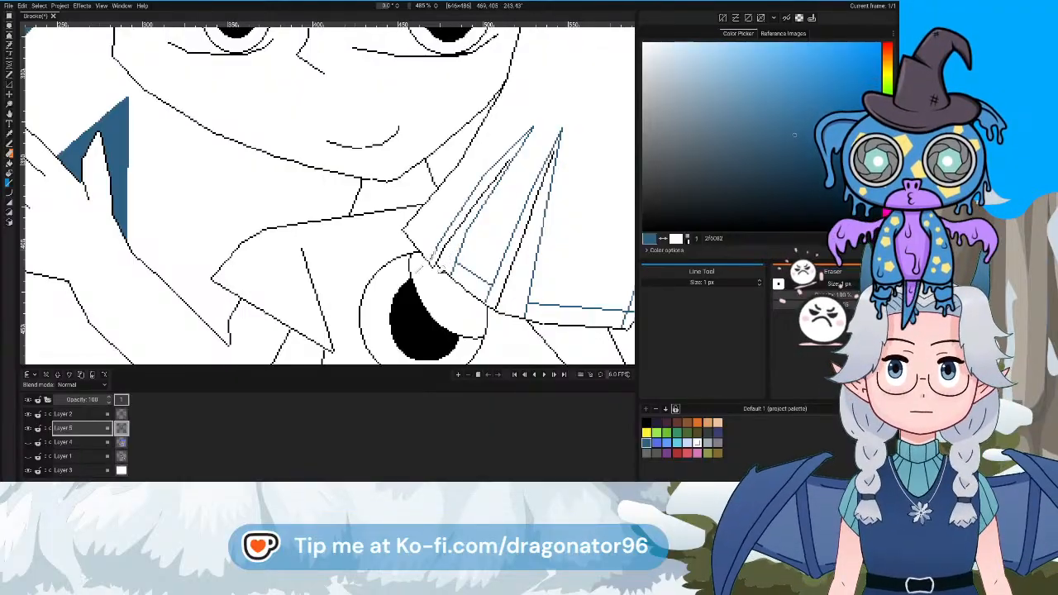
left_click_drag(410, 221, 433, 254)
Draw the shading border along the innermost strand's inner edge, from its lower tip up to the jaw
left_click_drag(461, 186, 477, 261)
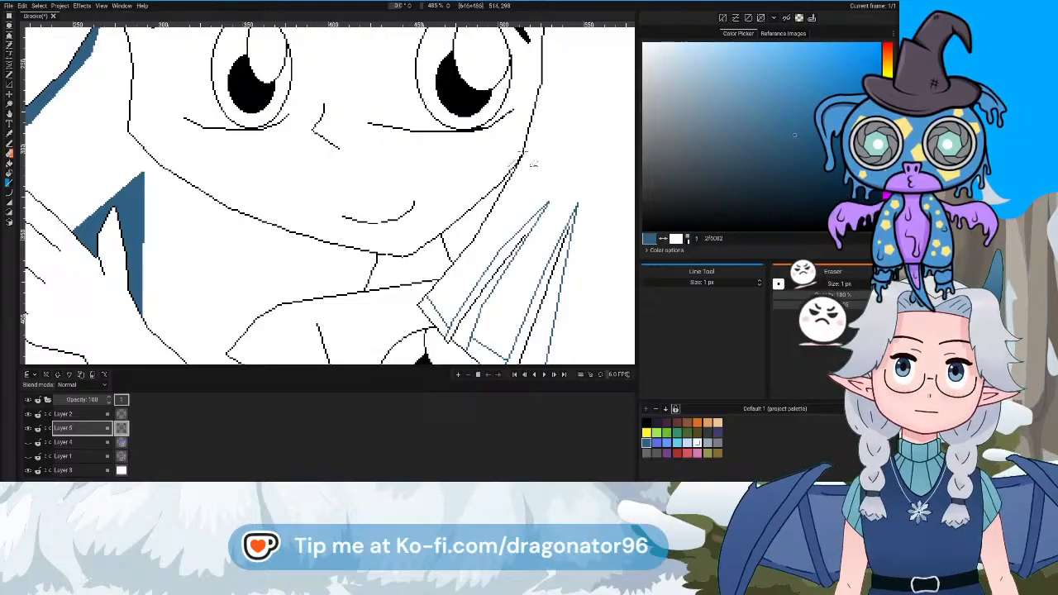
left_click_drag(539, 142, 517, 213)
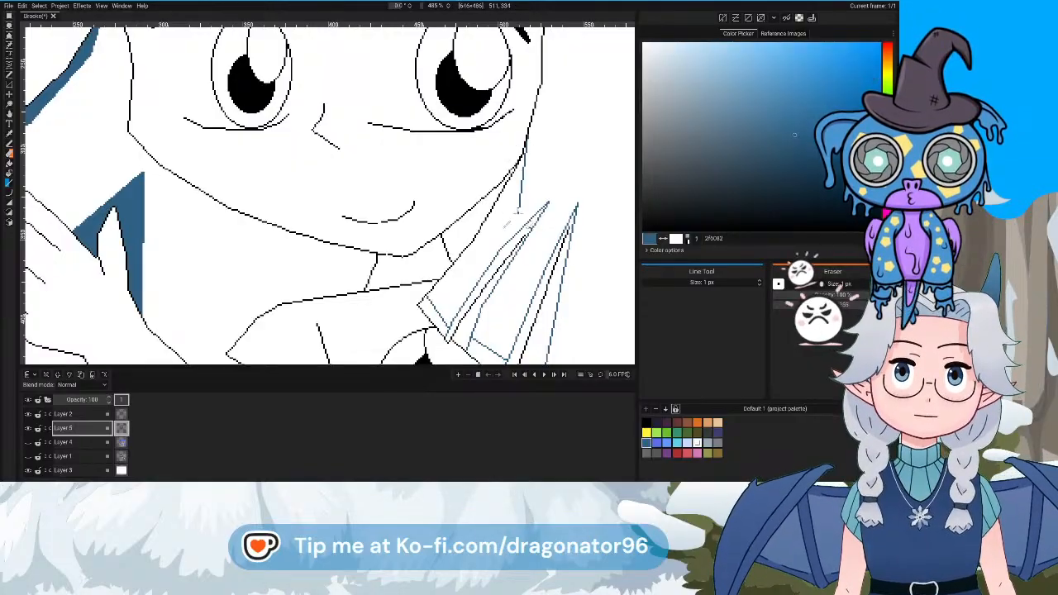
key("ctrl+z")
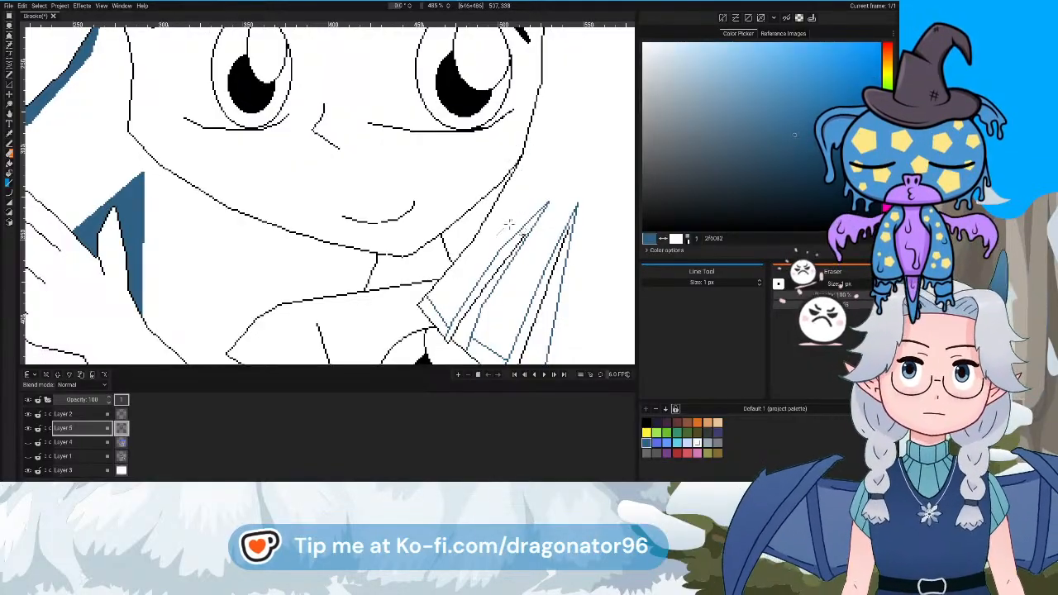
mouse_move(427, 298)
left_mouse_down()
mouse_move(484, 246)
mouse_move(503, 203)
left_mouse_up()
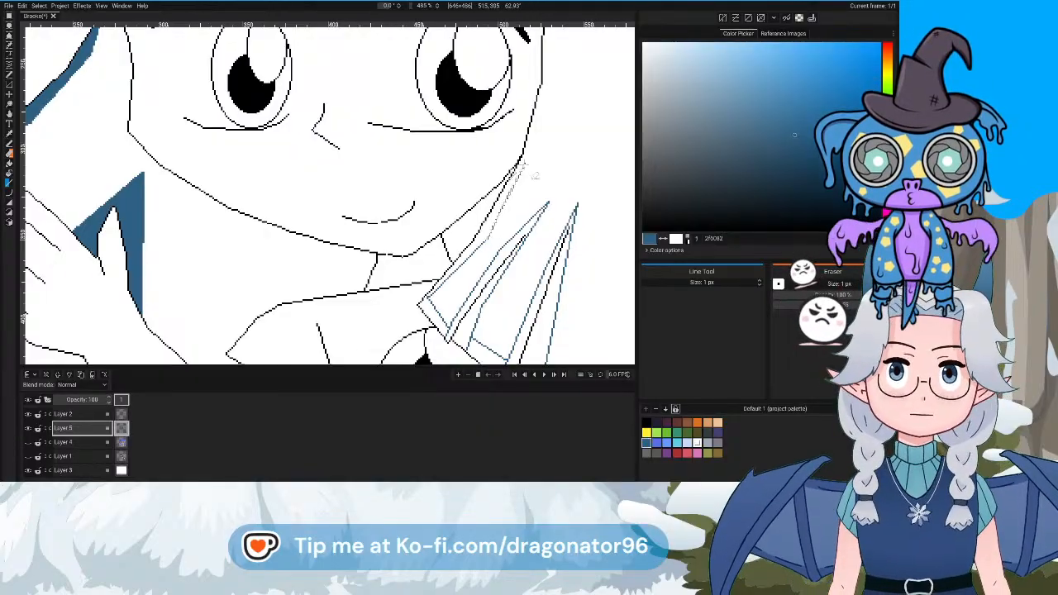
left_click_drag(521, 164, 522, 162)
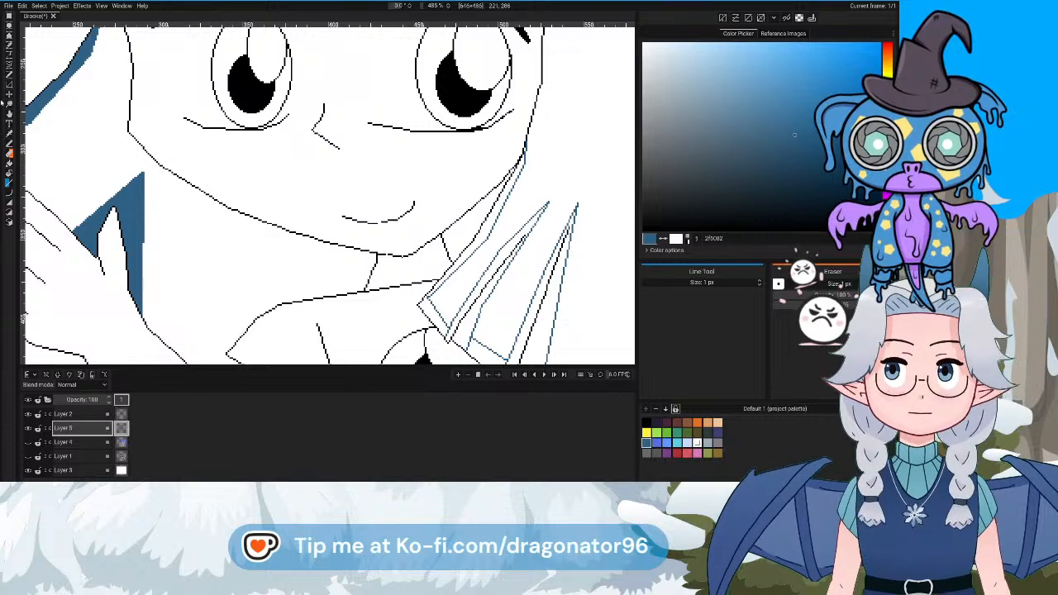
Fill the shading borders of the two inner strands, the lower hair edge and the area just beneath it with dark blue
left_click(8, 166)
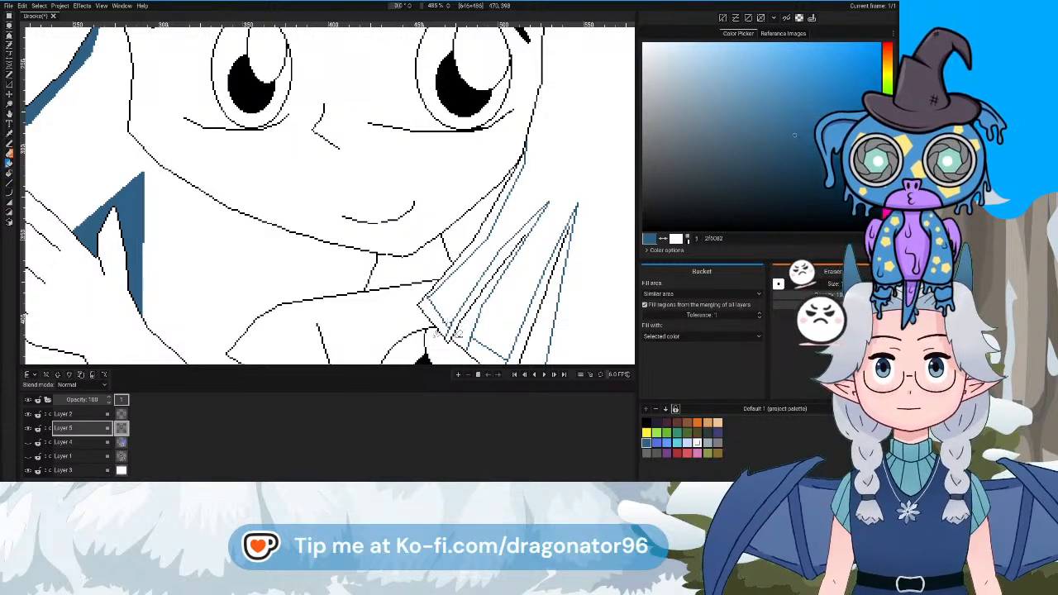
left_click(450, 332)
left_click(467, 327)
left_click(487, 324)
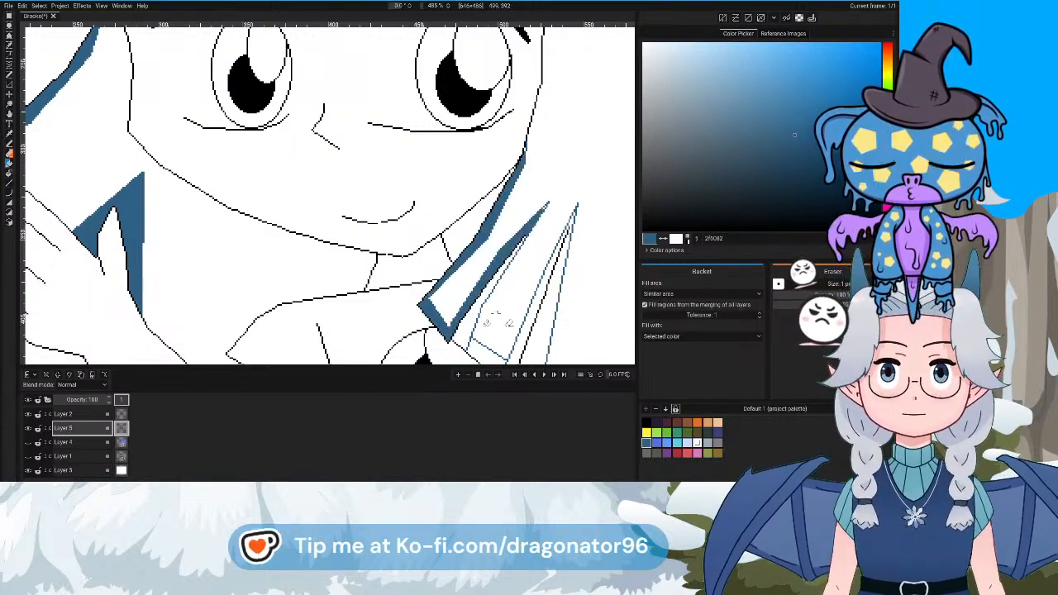
left_click(489, 322)
left_click(475, 347)
left_click(537, 332)
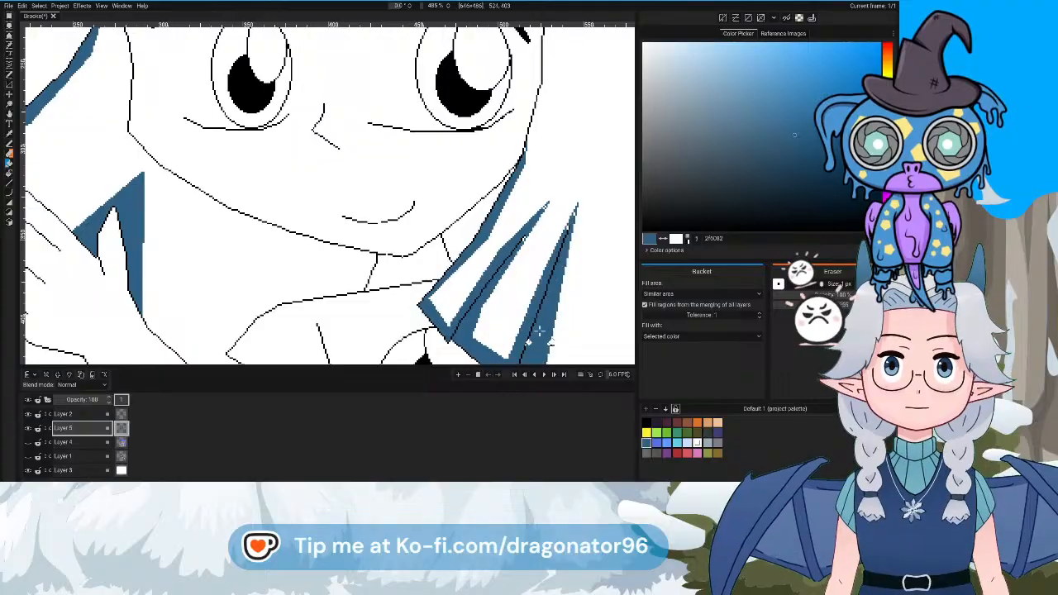
left_click_drag(539, 330, 353, 215)
left_click(403, 277)
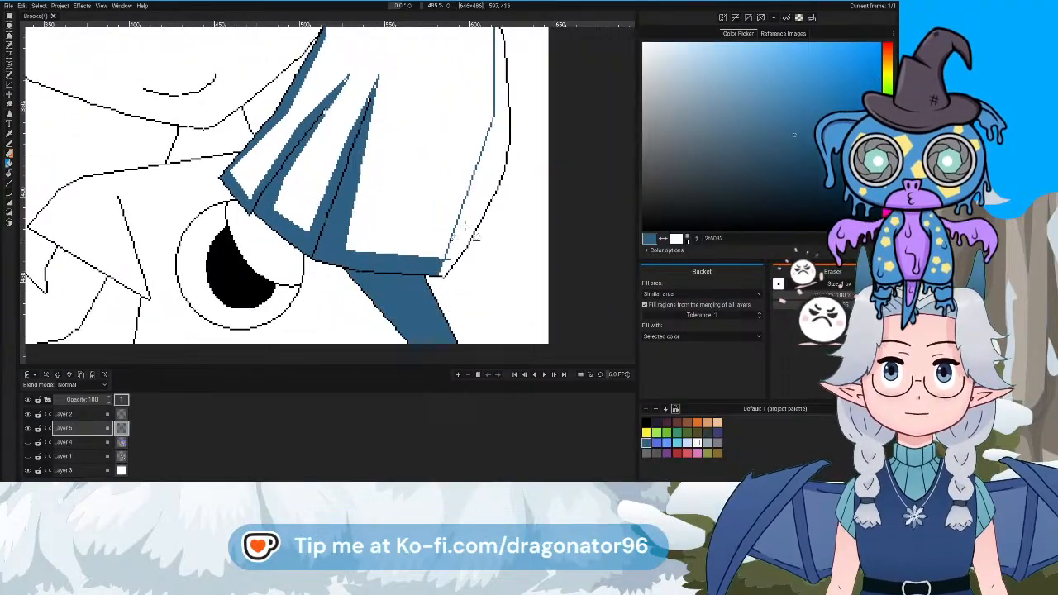
Undo the last fill and fill the side hair's outer edge, lower edge and crease tip shading with dark blue
key("ctrl+z")
left_click(463, 227)
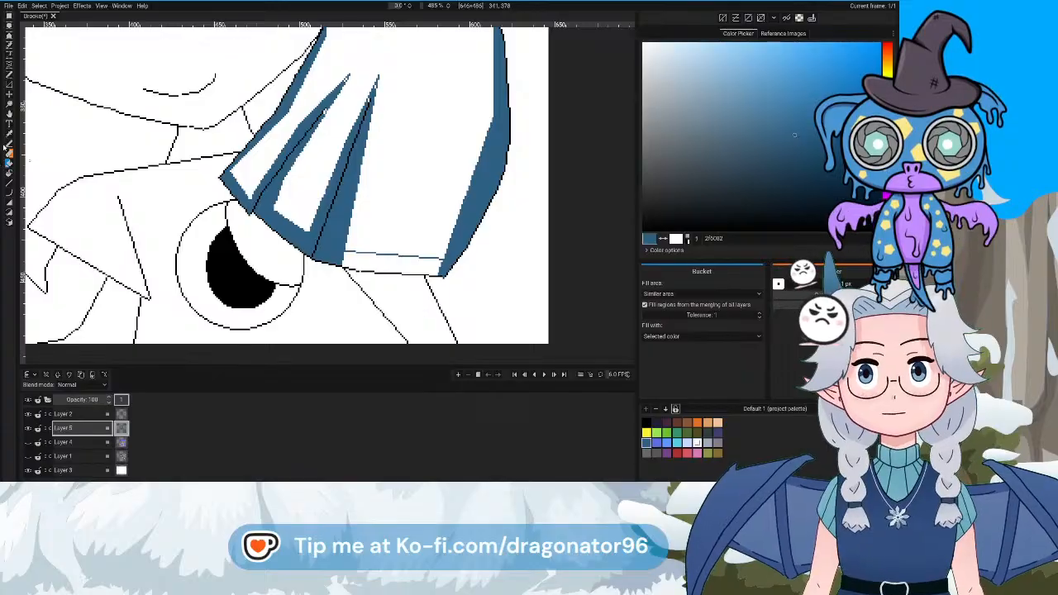
left_click(10, 146)
scroll(356, 266, "up", 5)
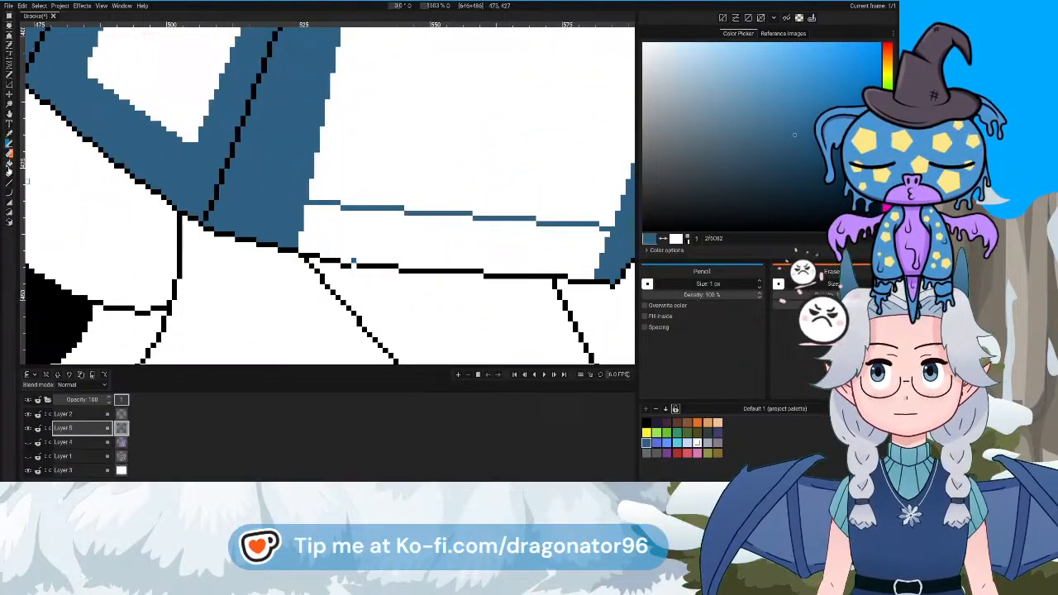
left_click(10, 161)
left_click(321, 229)
scroll(321, 229, "down", 5)
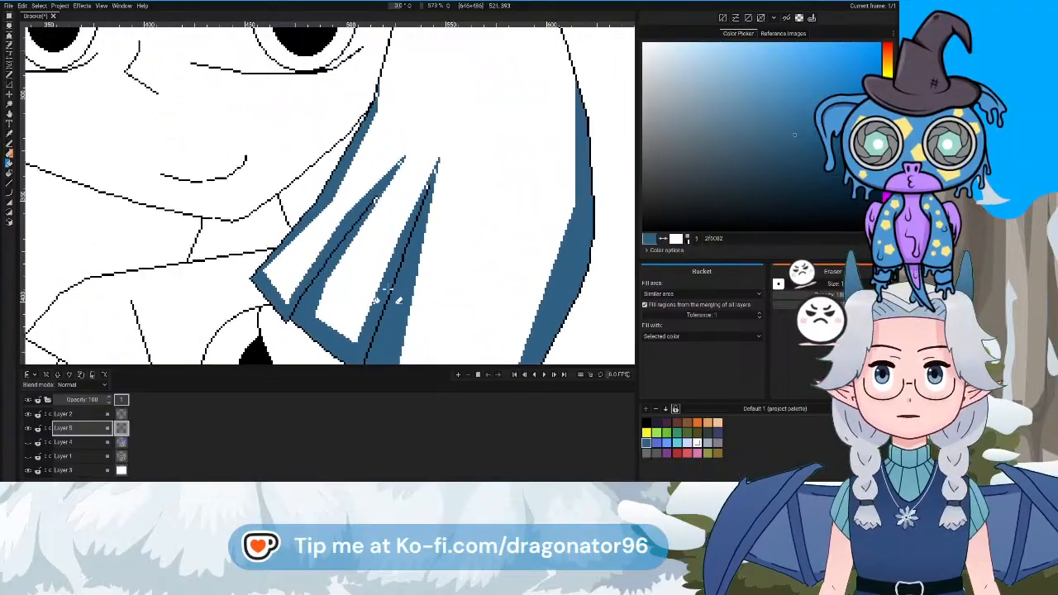
scroll(456, 198, "up", 2)
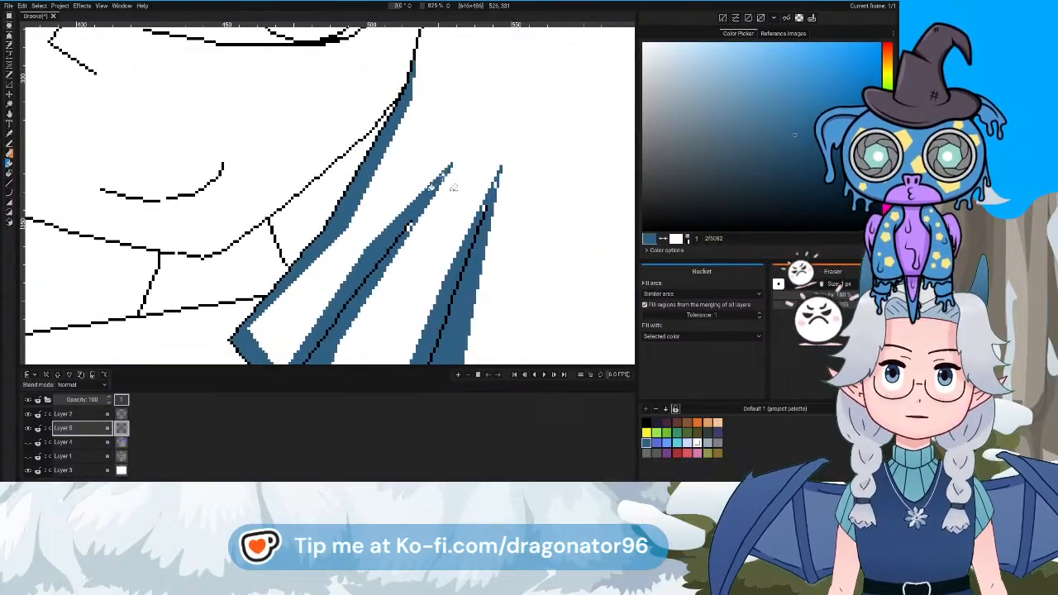
left_click(431, 187)
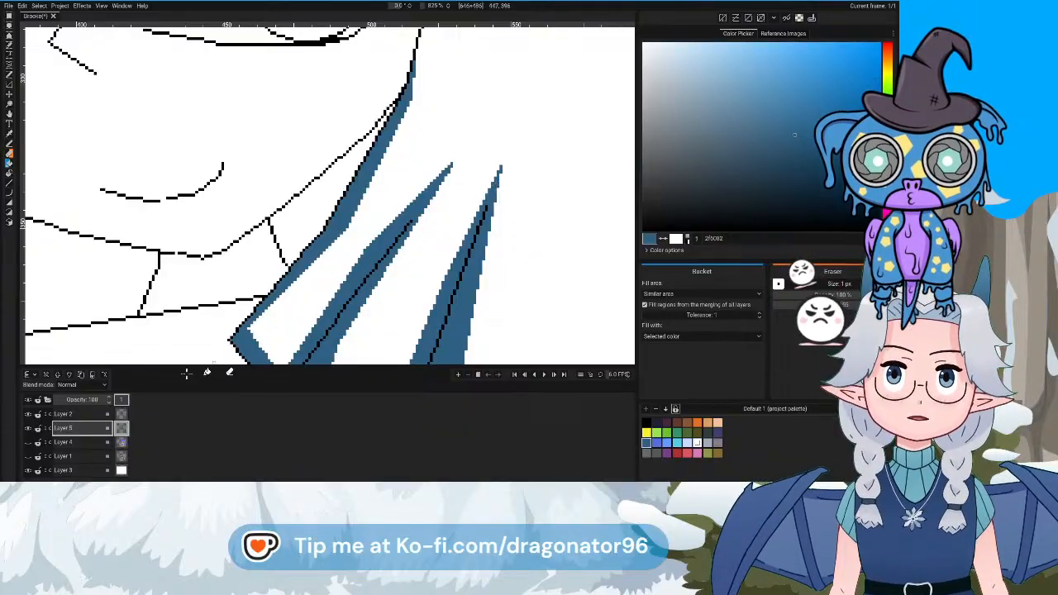
Ready a black pencil on Layer 2 and examine the line art around the hair ends, face, collar and shirt emblem
left_click(63, 413)
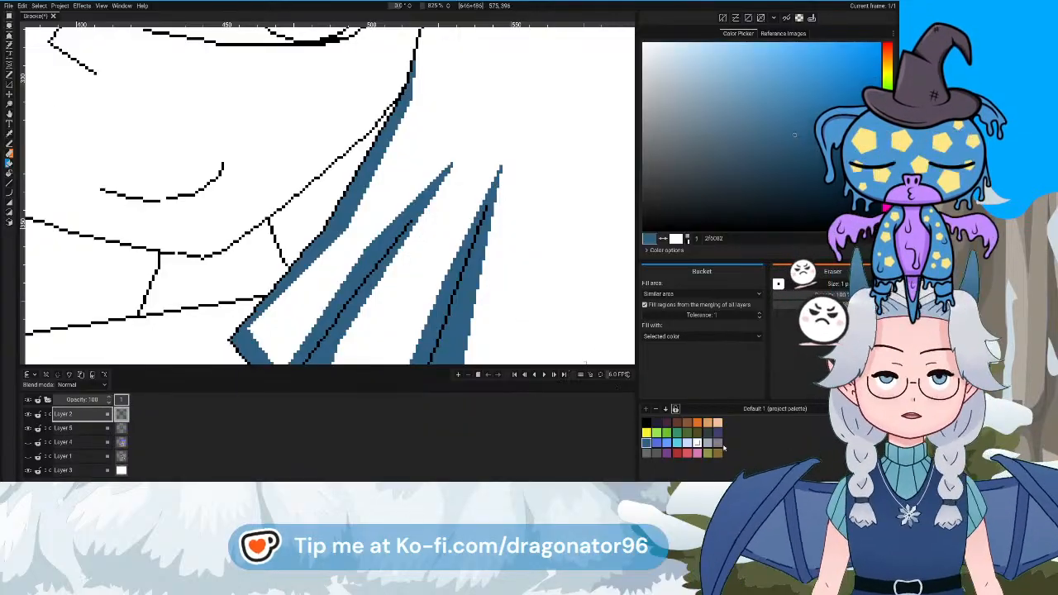
left_click(646, 422)
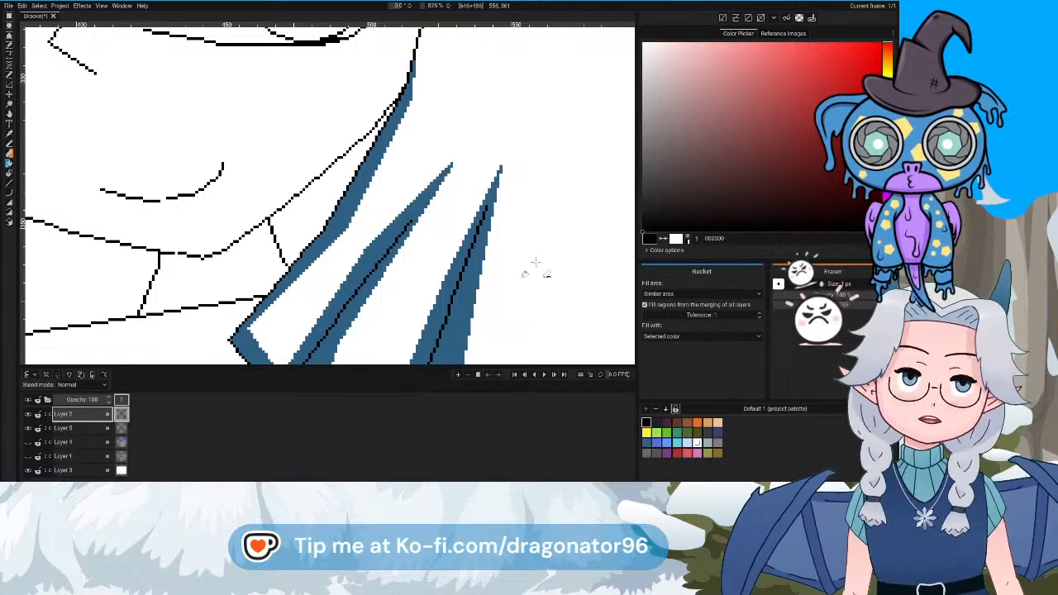
left_click_drag(536, 262, 499, 107)
left_click_drag(527, 210, 501, 113)
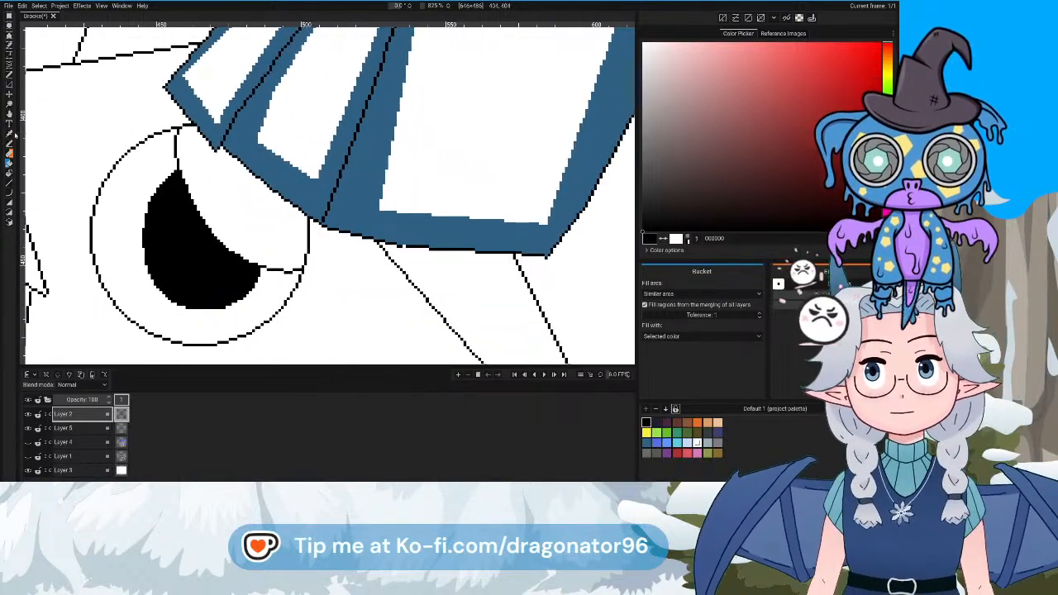
left_click(8, 143)
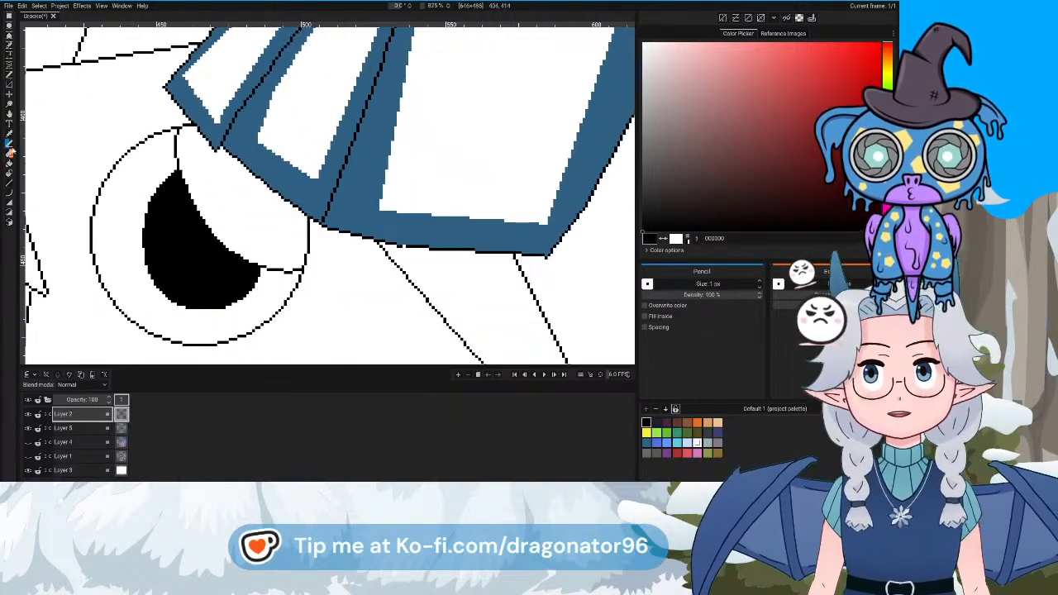
scroll(403, 250, "down", 5)
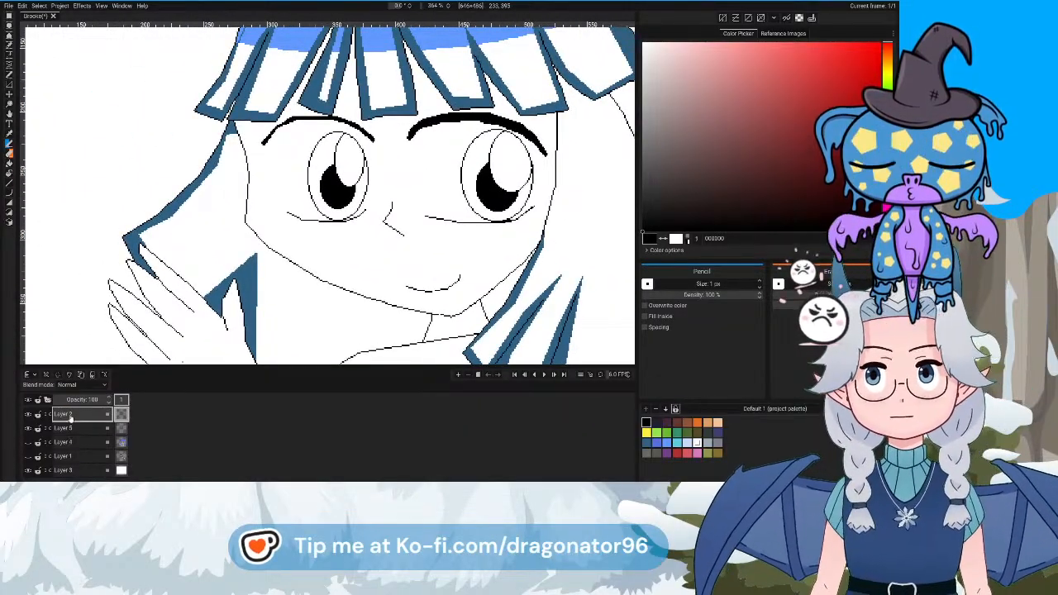
scroll(394, 298, "down", 2)
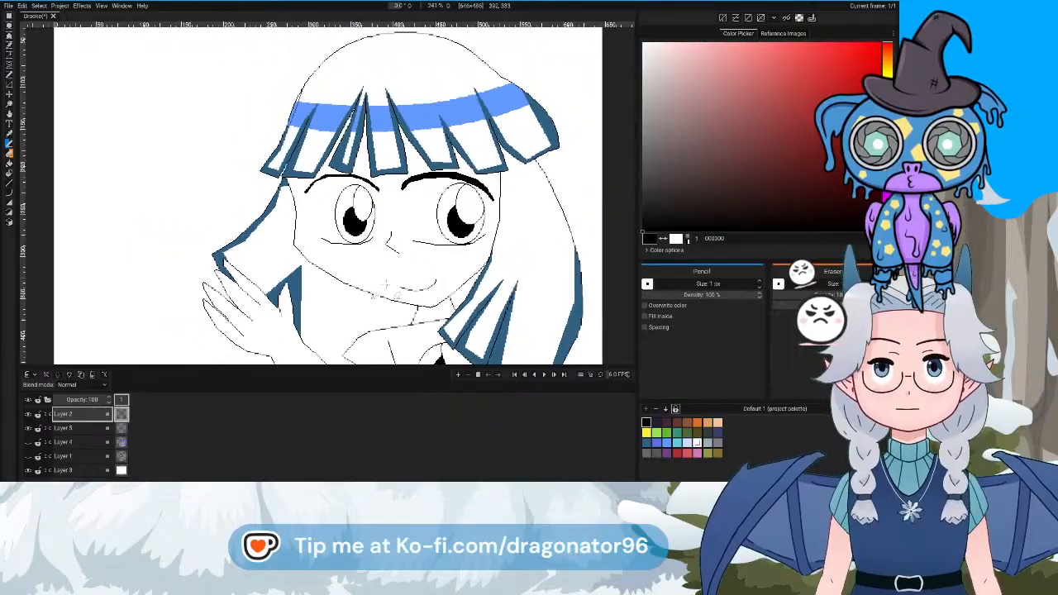
left_click_drag(387, 289, 350, 149)
scroll(397, 245, "up", 4)
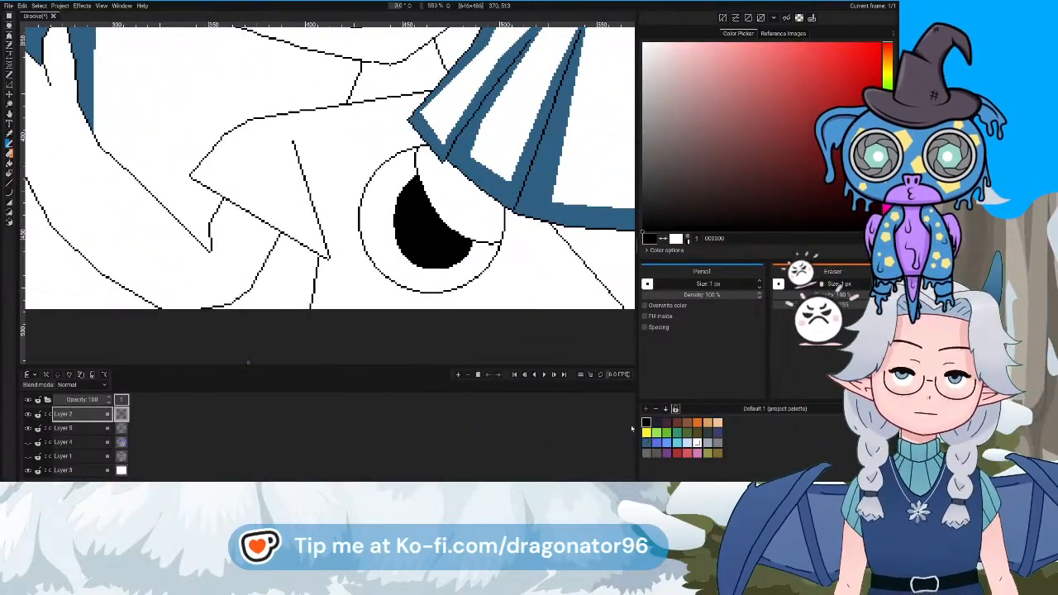
scroll(480, 281, "down", 2)
scroll(483, 282, "down", 2)
left_click_drag(482, 274, 476, 313)
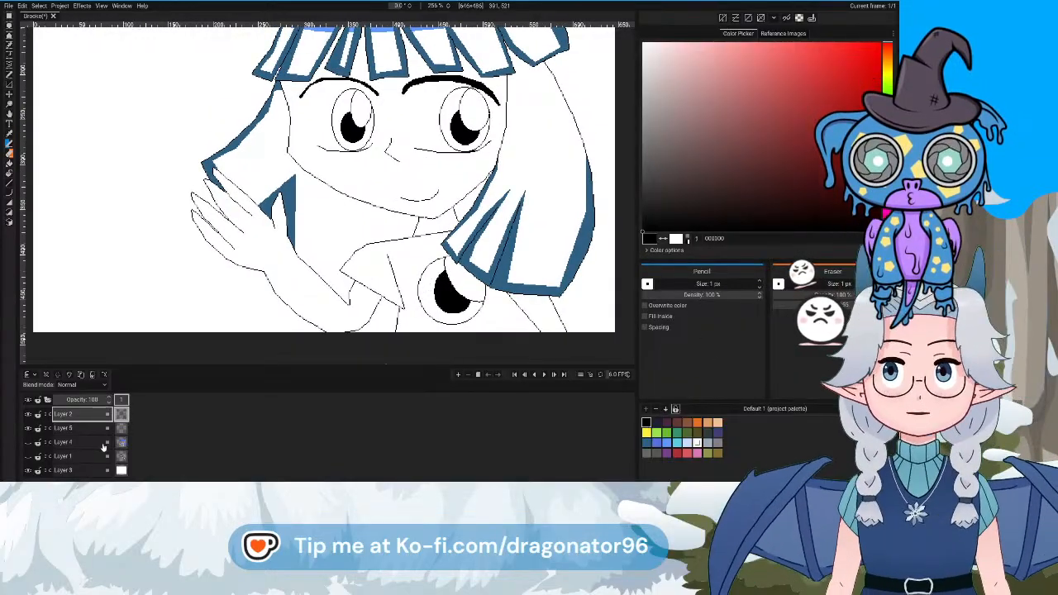
Show the colors on Layer 4 beneath the hair shading, review the whole drawing and save the project
left_click(28, 441)
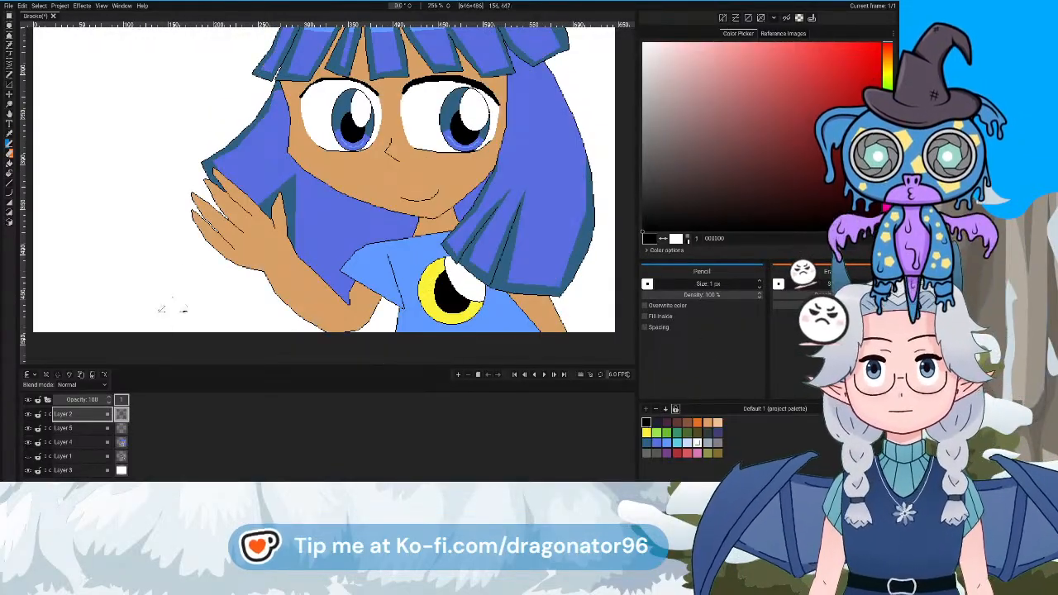
scroll(193, 258, "down", 1)
scroll(192, 258, "down", 4)
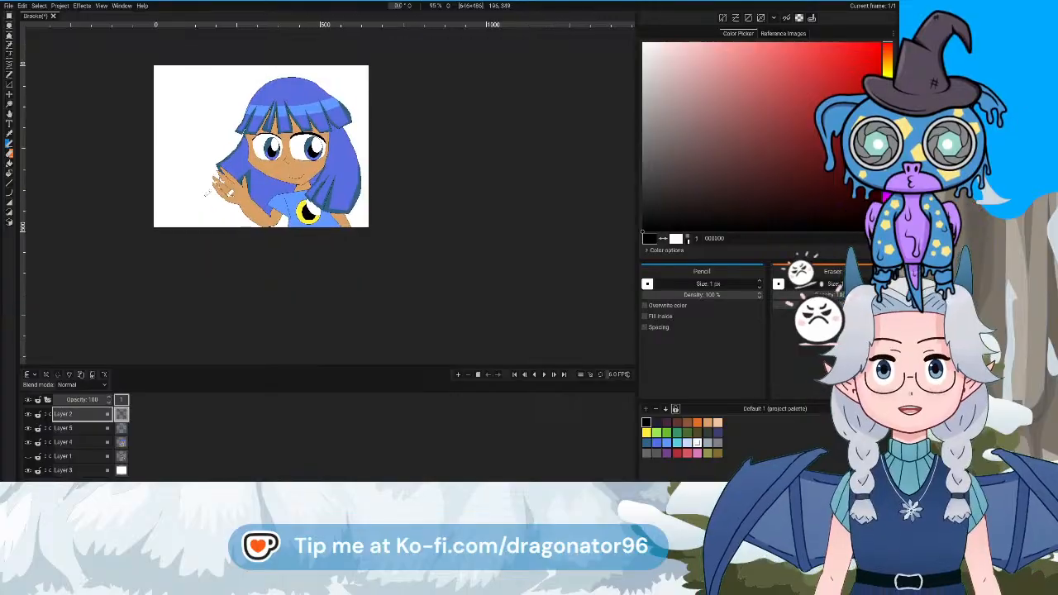
scroll(212, 179, "up", 4)
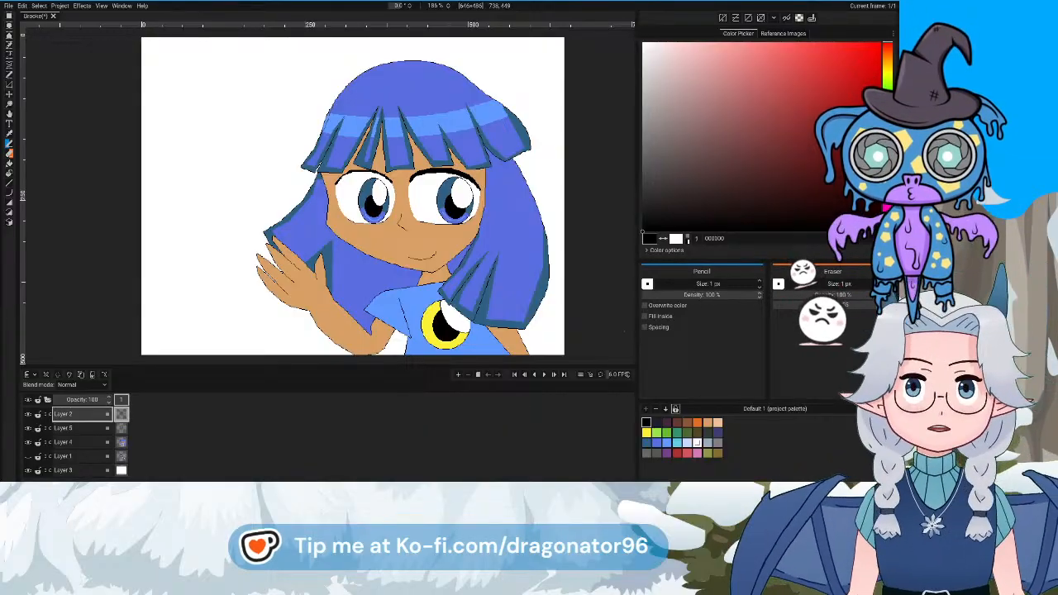
key("ctrl+s")
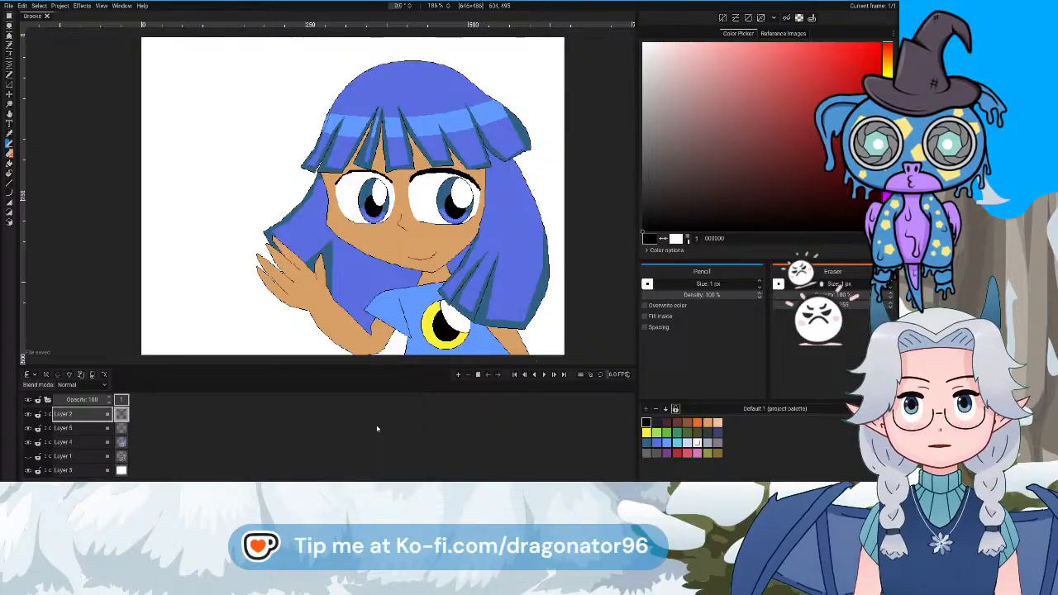
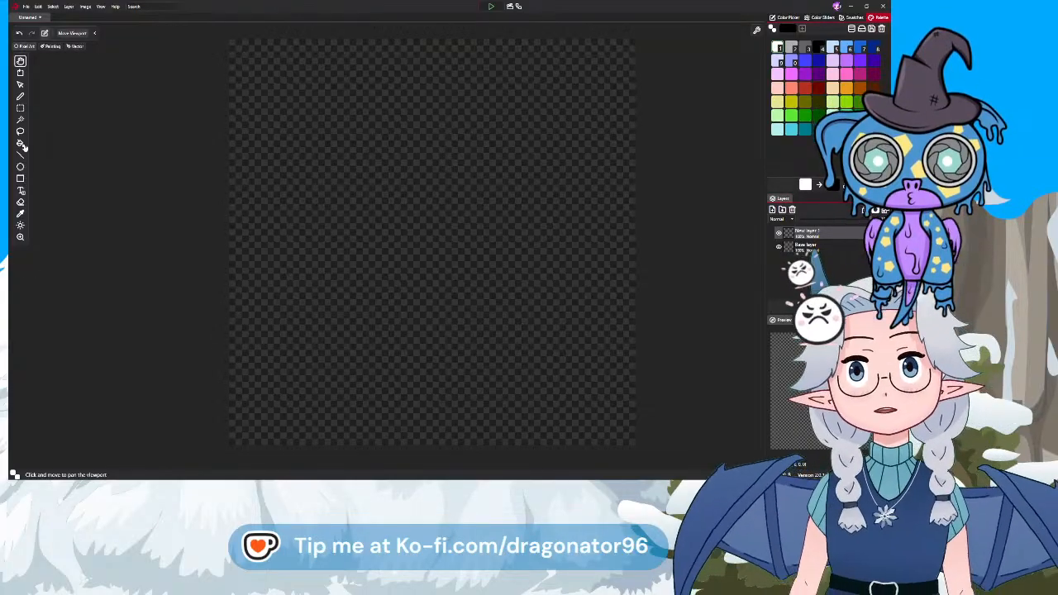
In PixiEditor's blank document, fill New layer 1 with white and add another layer above it
left_click(21, 143)
left_click(414, 259)
scroll(223, 337, "down", 2)
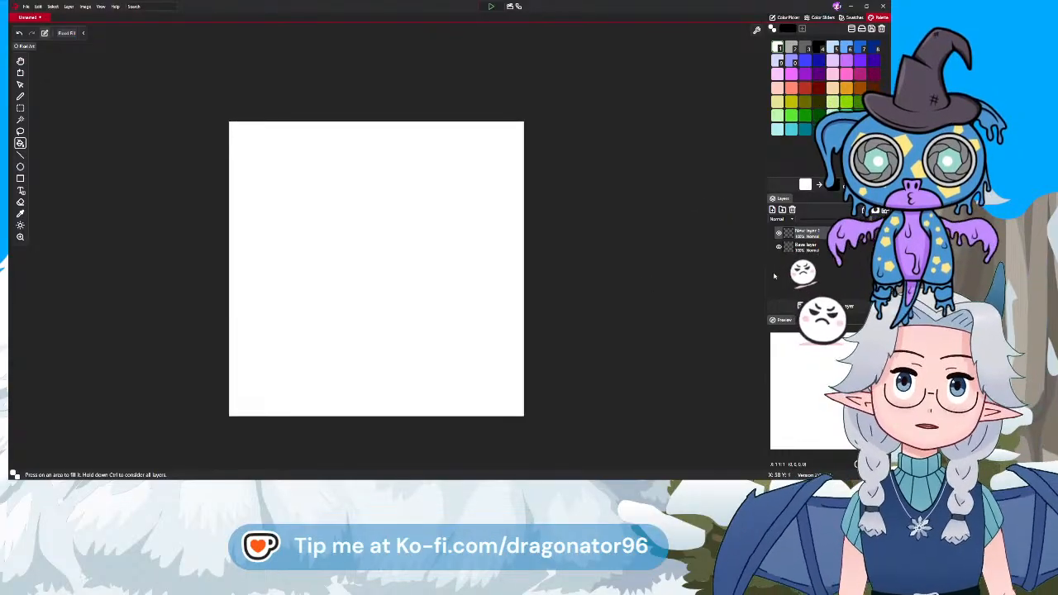
left_click(772, 211)
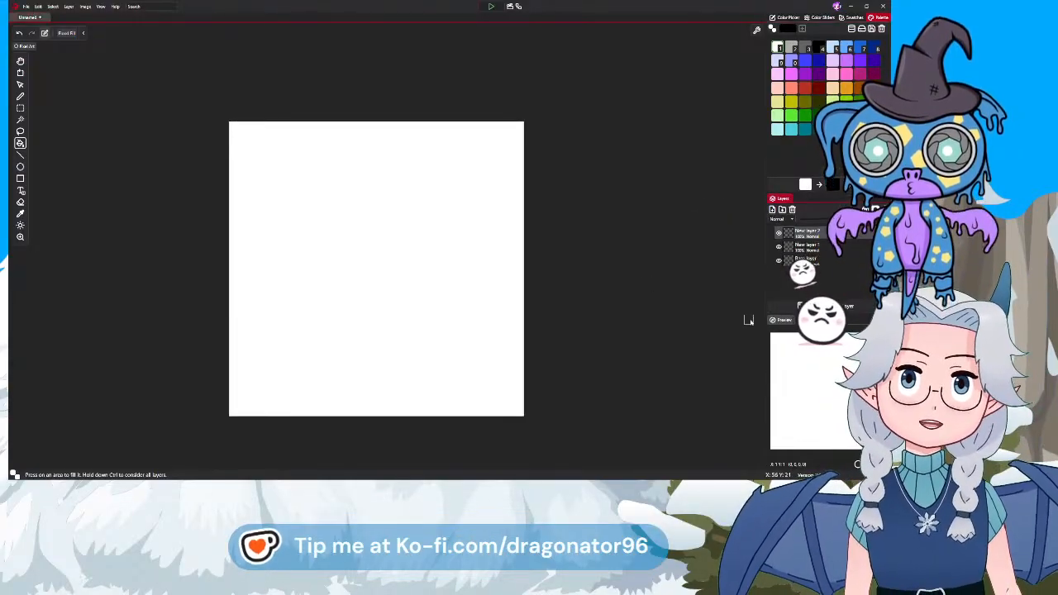
Sketch a large light gray circle for the head in the upper half of the canvas with a 1 px pen
left_click(792, 47)
left_click(21, 96)
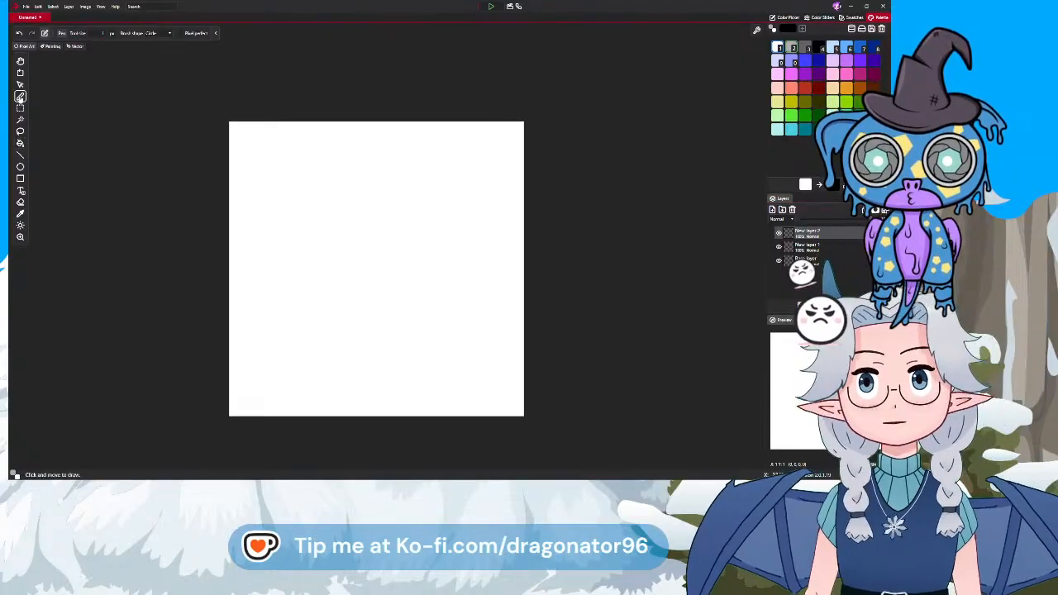
left_click_drag(356, 232, 392, 205)
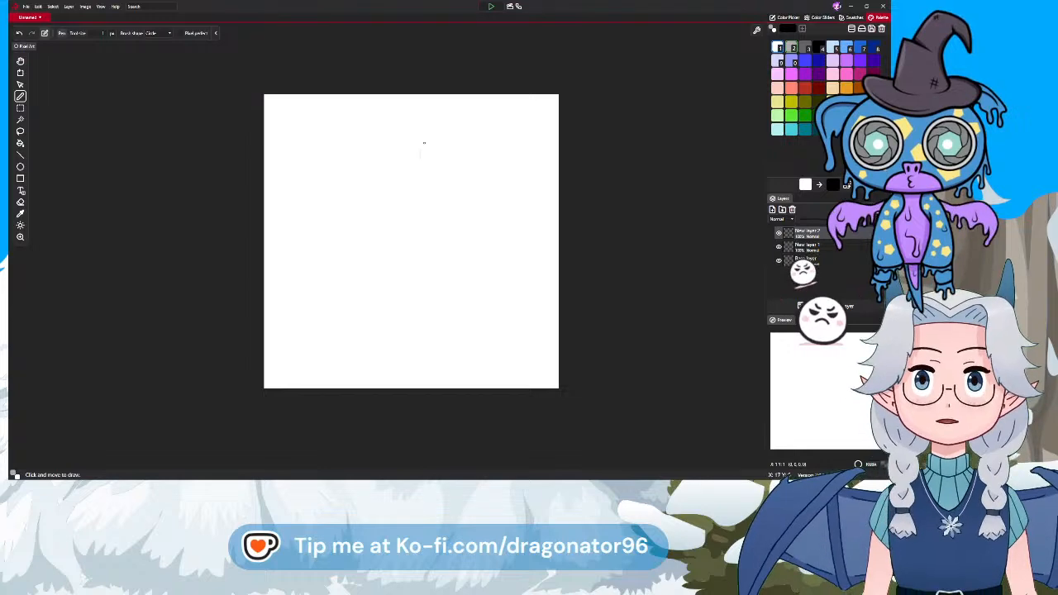
mouse_move(395, 142)
left_mouse_down()
mouse_move(447, 114)
mouse_move(464, 238)
mouse_move(357, 170)
mouse_move(395, 125)
left_mouse_up()
mouse_move(499, 177)
left_mouse_down()
mouse_move(473, 236)
mouse_move(403, 240)
mouse_move(354, 185)
mouse_move(428, 125)
mouse_move(500, 170)
mouse_move(452, 248)
mouse_move(353, 197)
mouse_move(441, 129)
mouse_move(434, 222)
left_mouse_up()
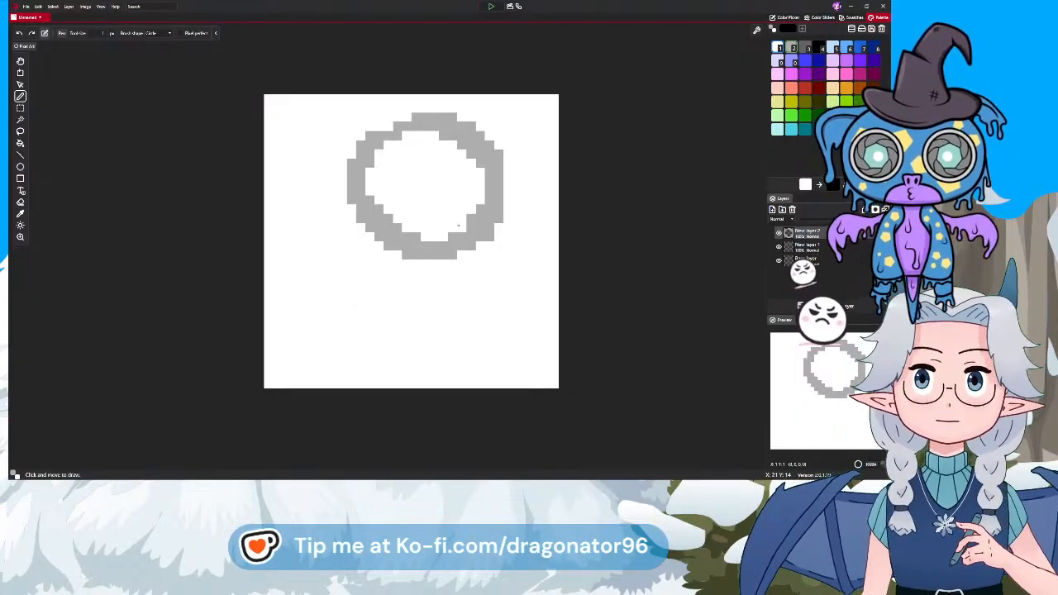
Sketch a gray spine line down from the head, a horizontal shoulder line and a solid shape for the raised hand
left_click_drag(430, 264, 461, 403)
mouse_move(397, 311)
left_mouse_down()
mouse_move(423, 299)
mouse_move(501, 300)
left_mouse_up()
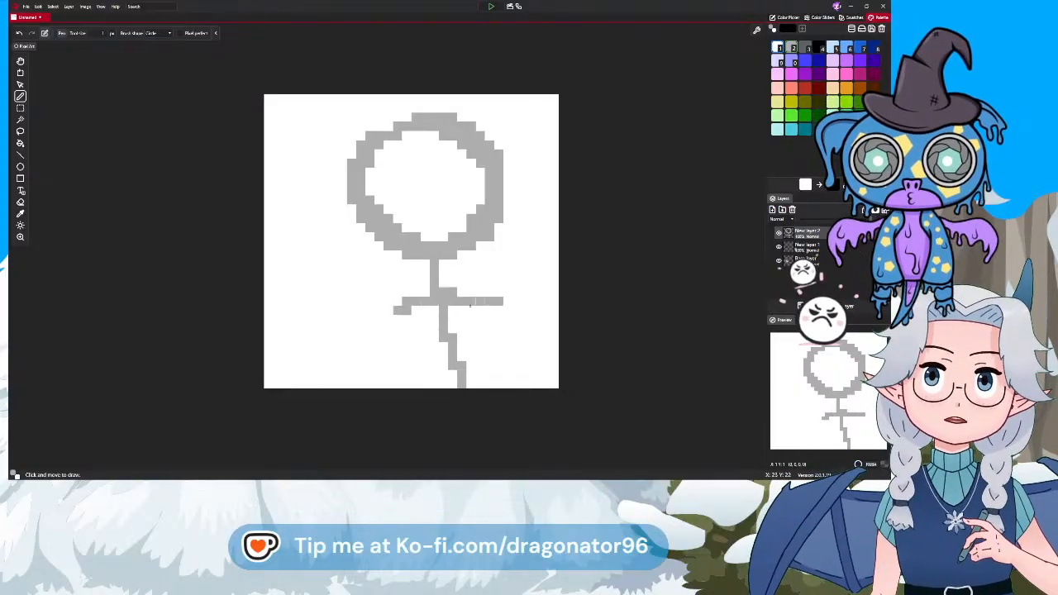
left_click_drag(384, 308, 517, 308)
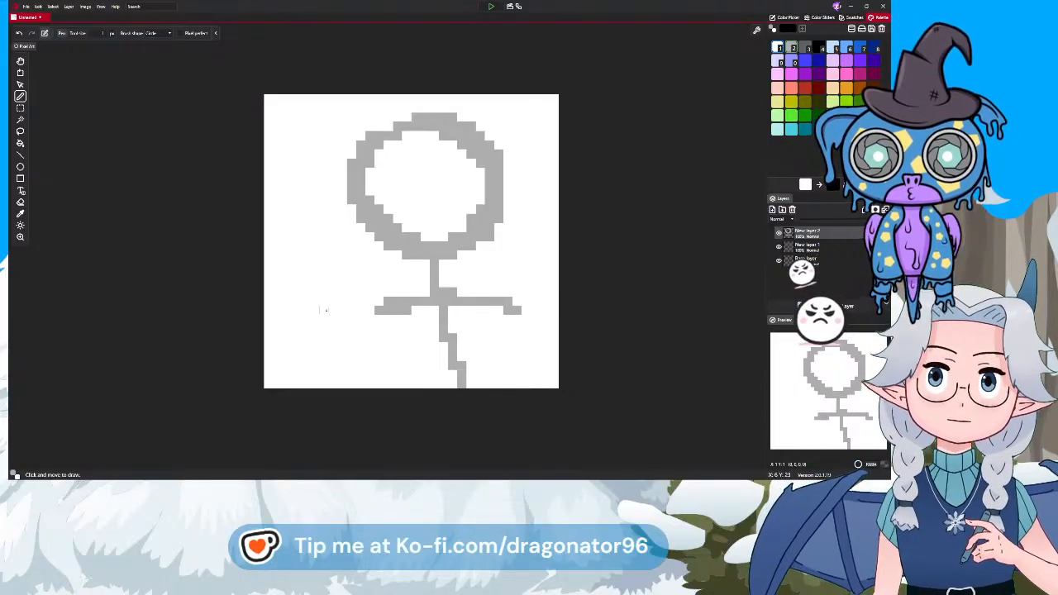
mouse_move(366, 311)
left_mouse_down()
mouse_move(323, 262)
mouse_move(323, 282)
mouse_move(311, 270)
mouse_move(367, 335)
mouse_move(323, 280)
mouse_move(383, 335)
left_mouse_up()
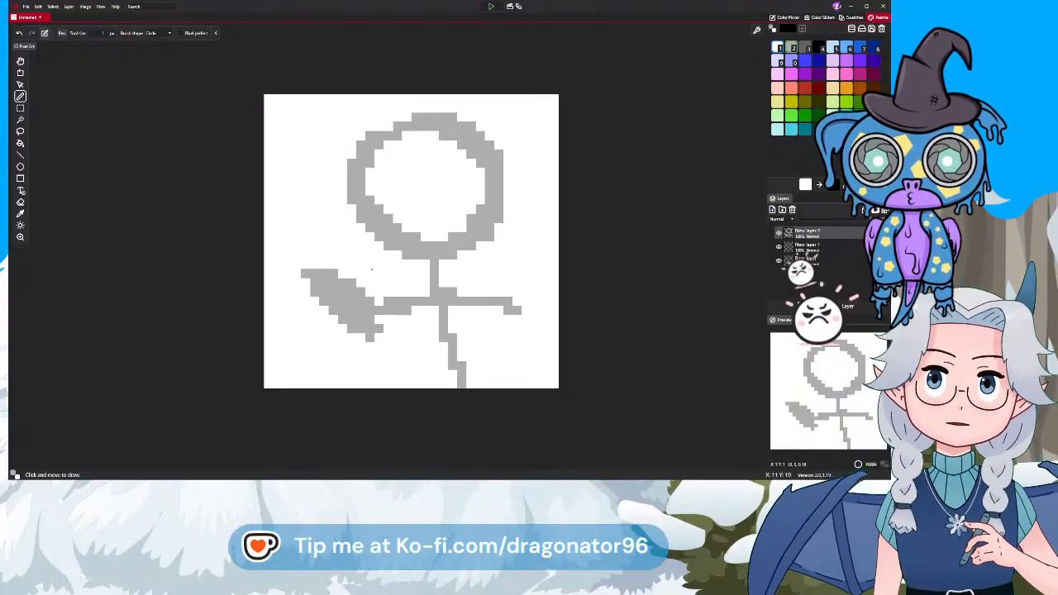
Sketch the vertical center line of the face and two jaw lines converging to a chin below the head circle
left_click_drag(416, 179, 418, 277)
mouse_move(370, 237)
left_mouse_down()
mouse_move(388, 269)
mouse_move(425, 291)
left_mouse_up()
left_click_drag(489, 245, 443, 273)
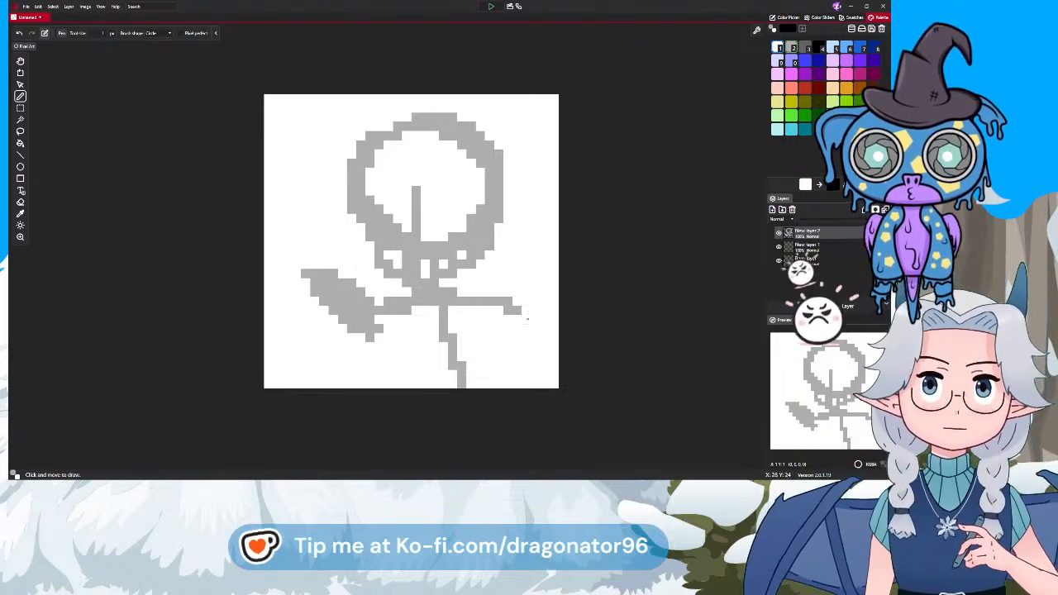
Sketch the lowered arm, extend the raised arm toward its elbow and draw both sides of the torso in gray
left_click_drag(522, 314, 545, 336)
mouse_move(478, 317)
left_mouse_down()
mouse_move(508, 369)
mouse_move(514, 362)
mouse_move(554, 393)
mouse_move(555, 367)
left_mouse_up()
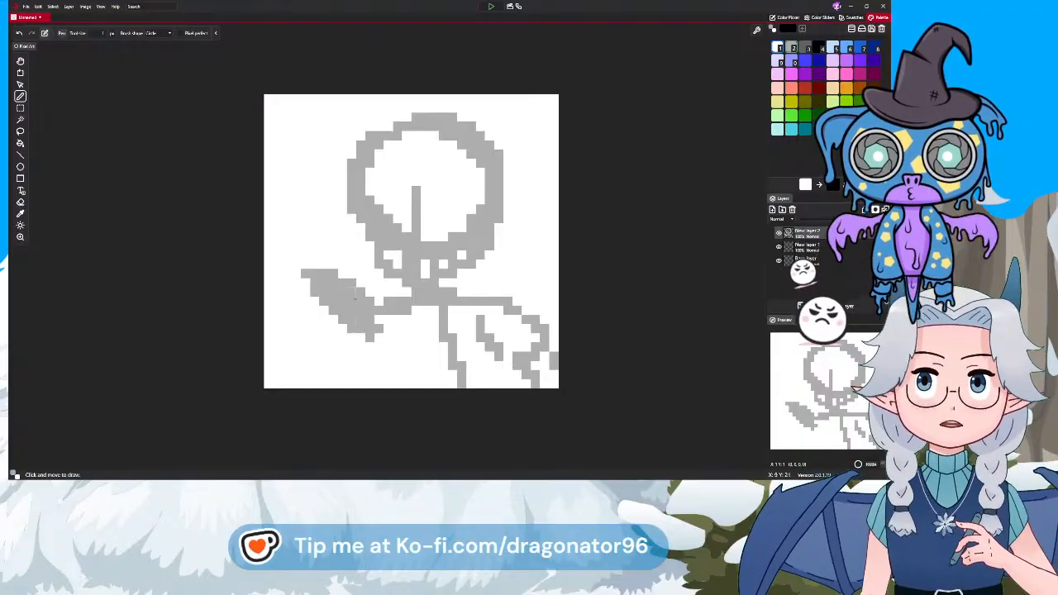
mouse_move(401, 317)
left_mouse_down()
mouse_move(376, 339)
mouse_move(391, 349)
left_mouse_up()
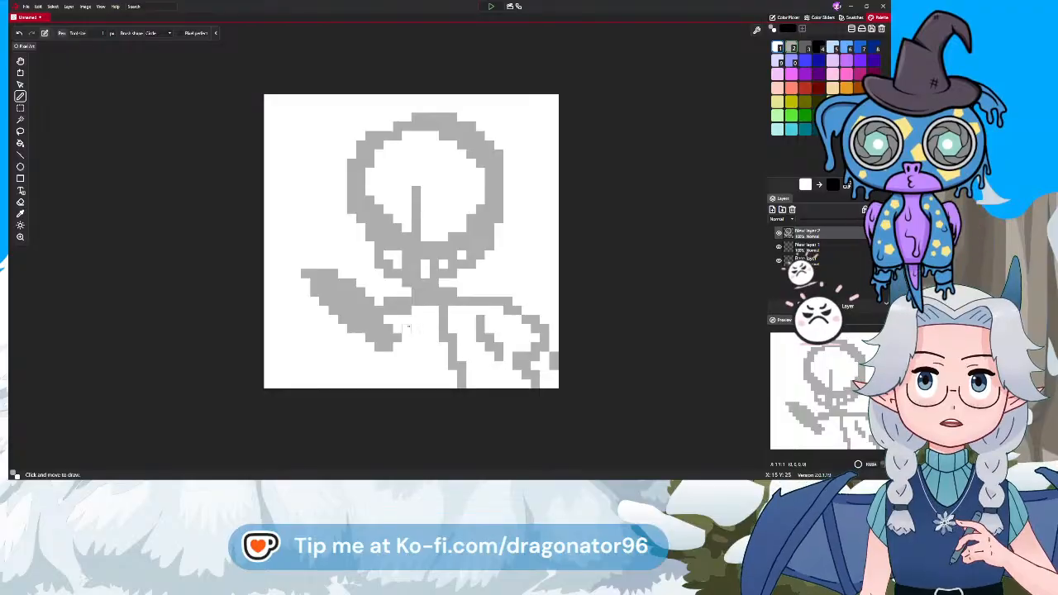
left_click_drag(407, 309, 400, 385)
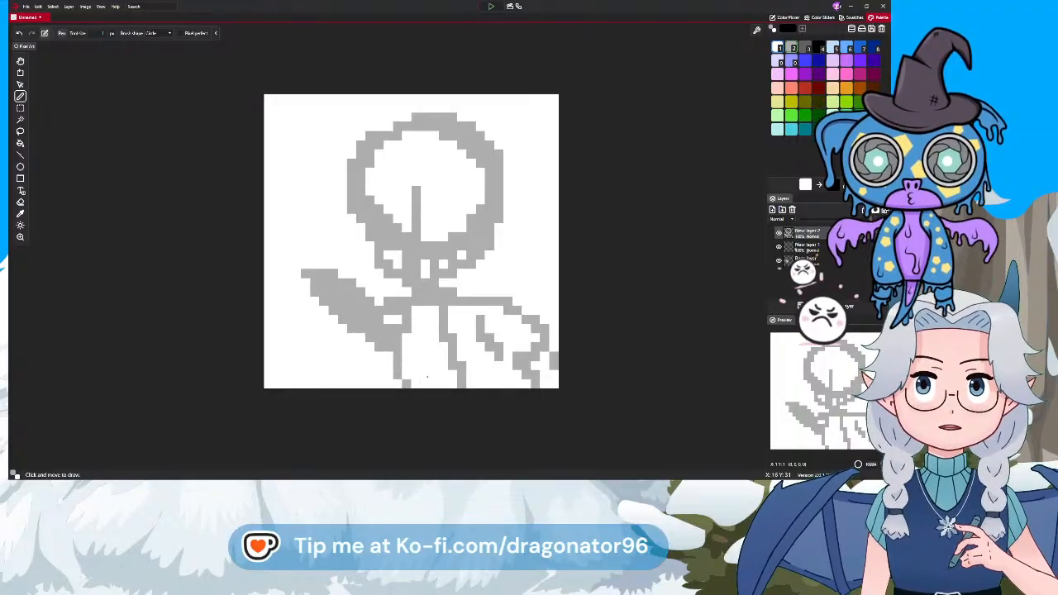
left_click_drag(485, 350, 501, 389)
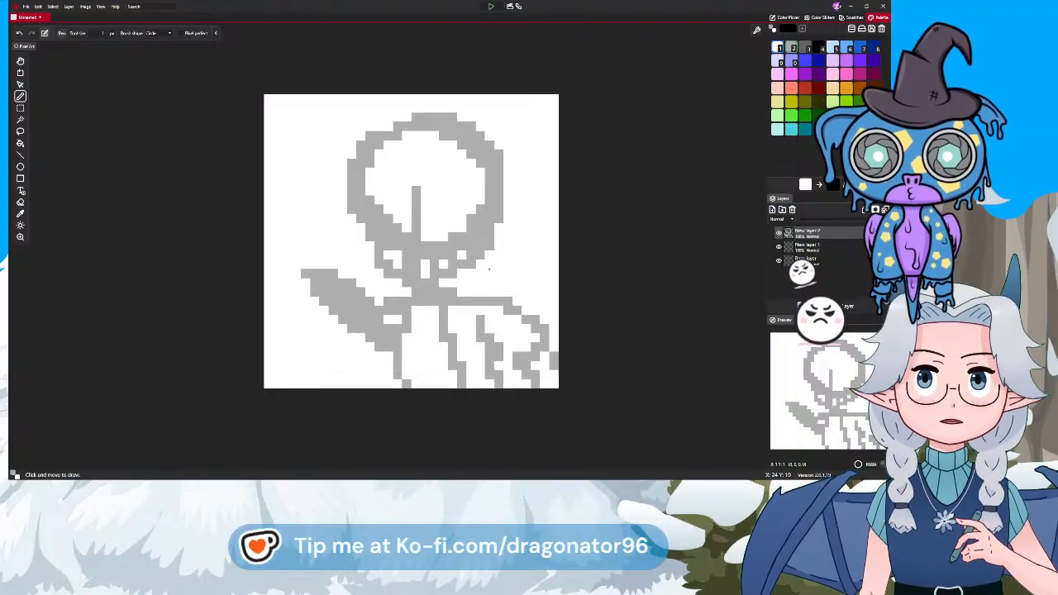
Add a new layer above the sketch and draw black arched upper lash lines for both eyes
left_click(819, 47)
left_click(772, 212)
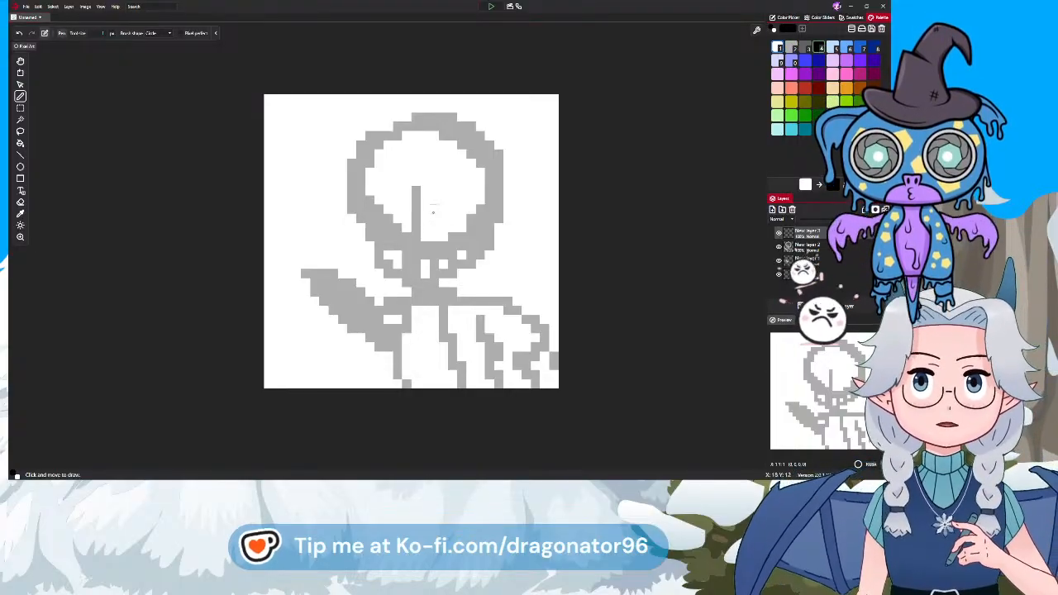
left_click(434, 208)
left_click(443, 200)
left_click(452, 200)
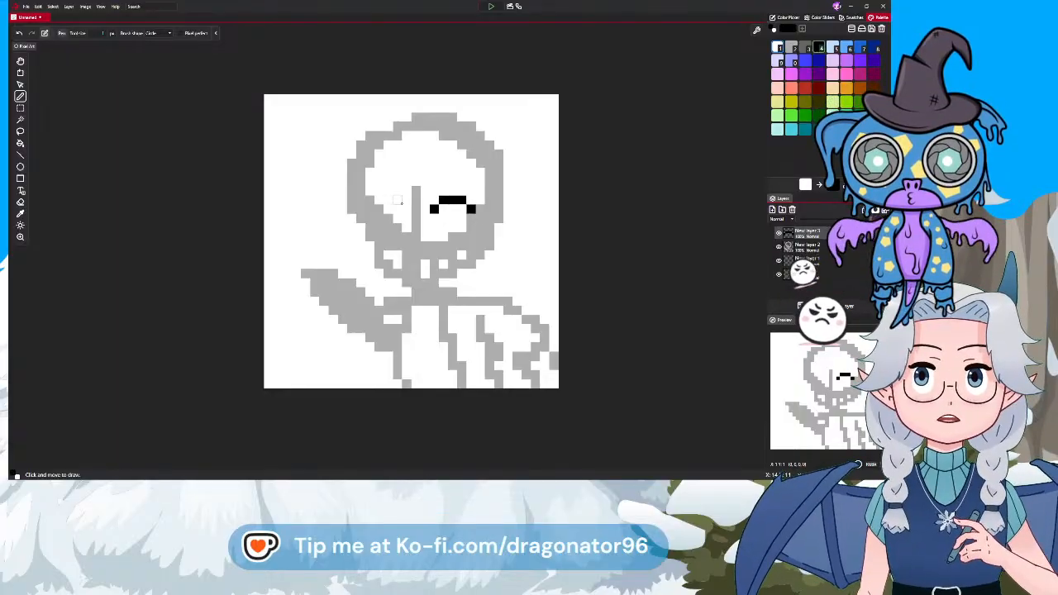
left_click(407, 209)
left_click(398, 200)
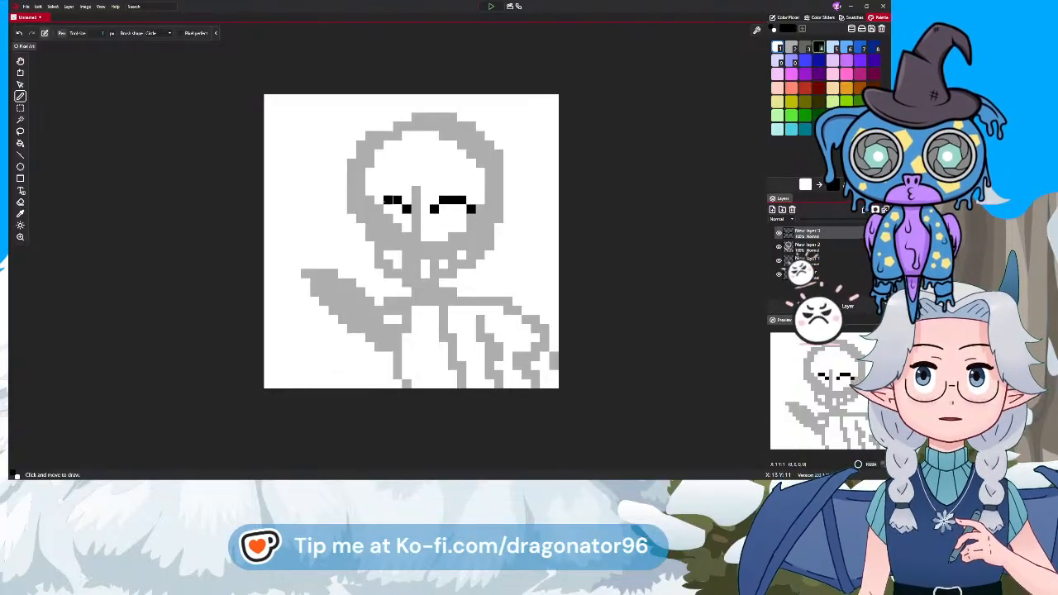
left_click(389, 200)
left_click(379, 209)
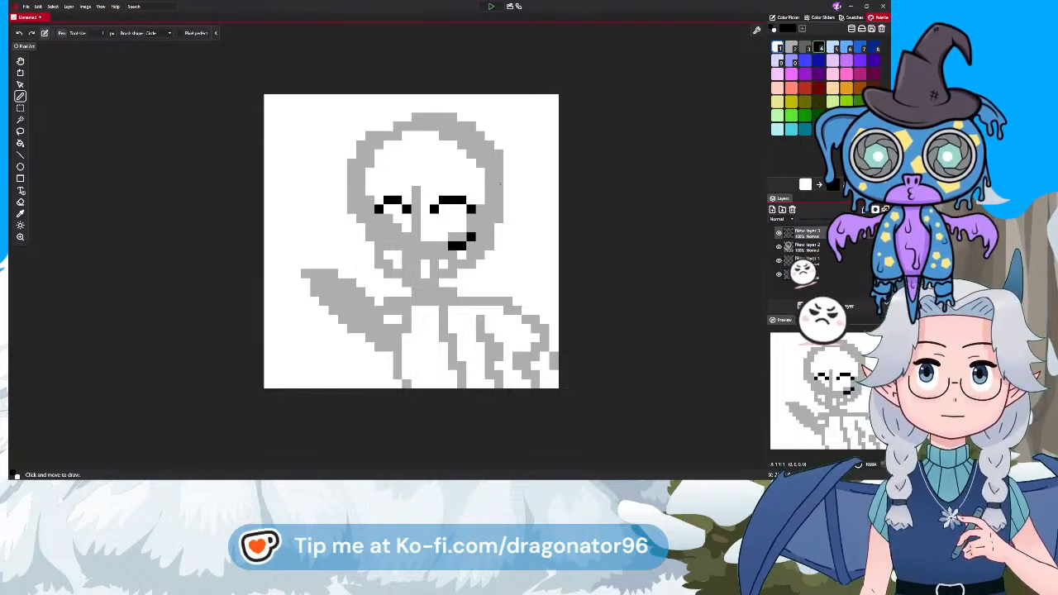
Draw the black lower edges of both eyes, curving up at the corners beneath the lash lines
left_click(442, 245)
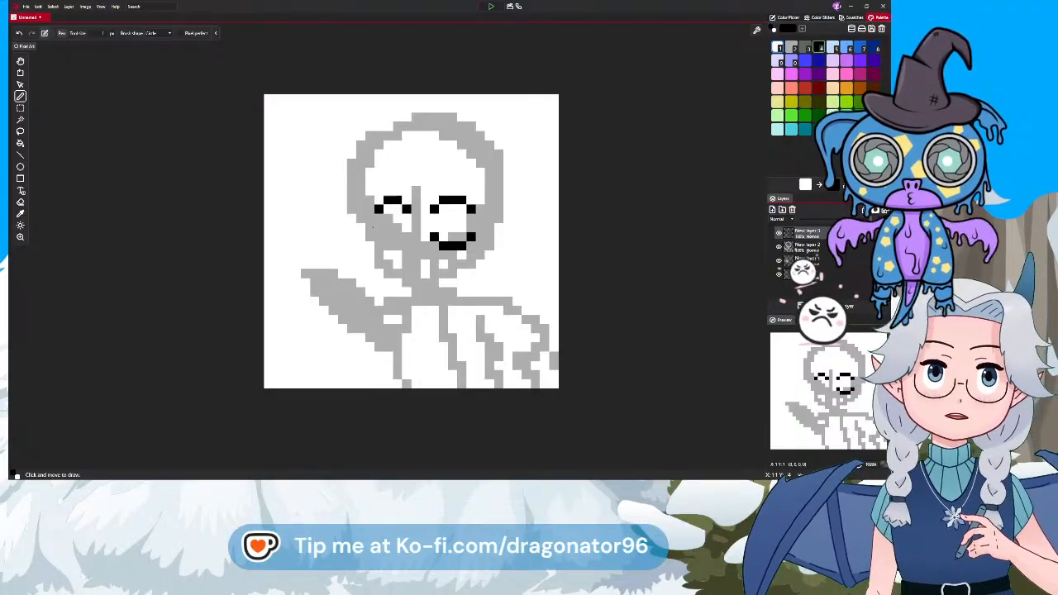
left_click(404, 238)
left_click(397, 246)
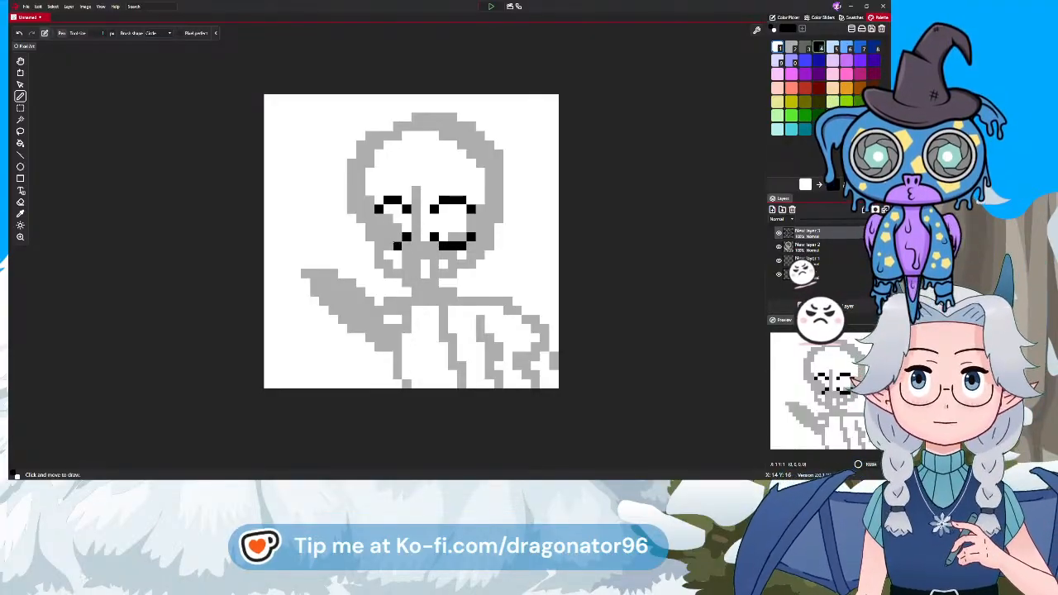
left_click(391, 246)
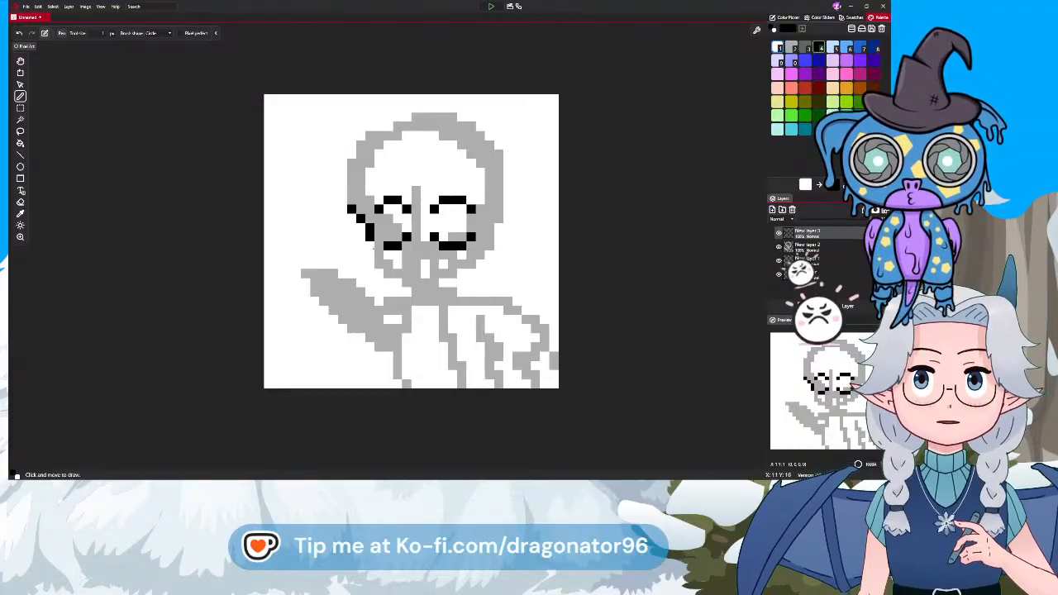
Continue the black outline of the left cheek down along the jaw to a short flat chin
left_click(370, 246)
left_click(379, 255)
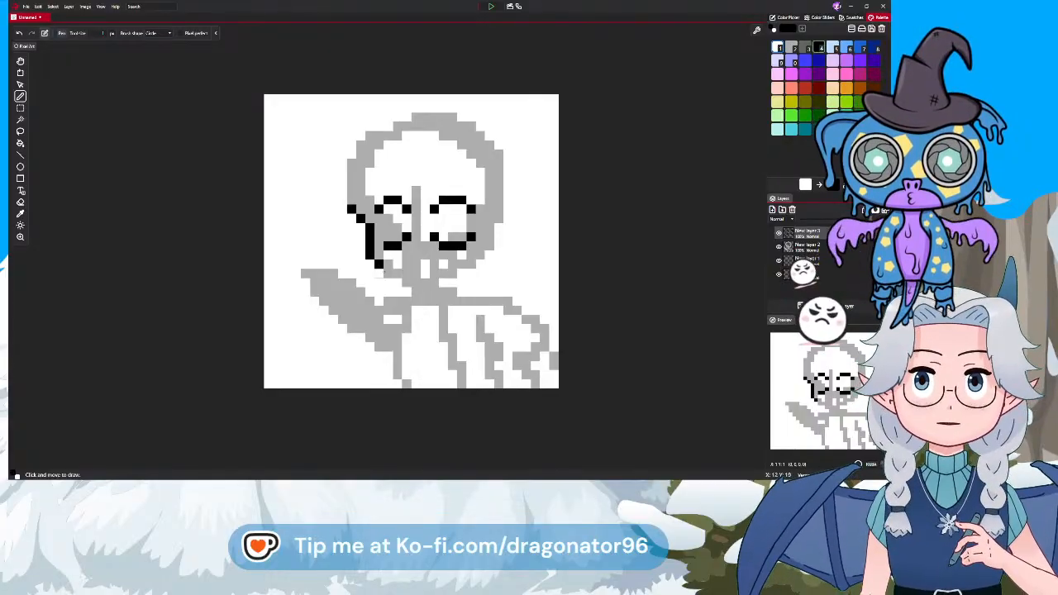
left_click(388, 273)
left_click(397, 283)
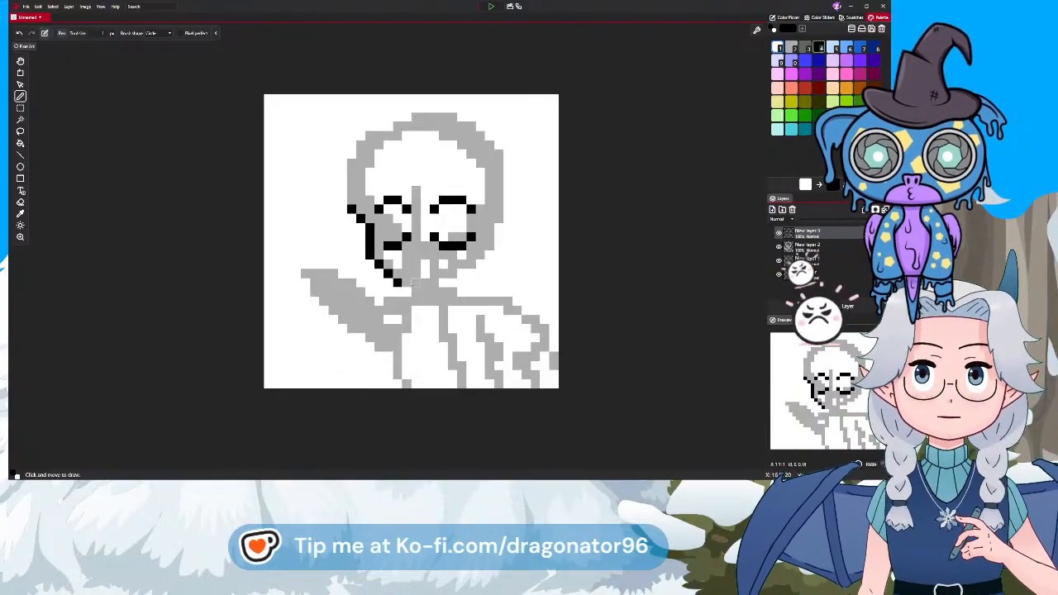
left_click(416, 282)
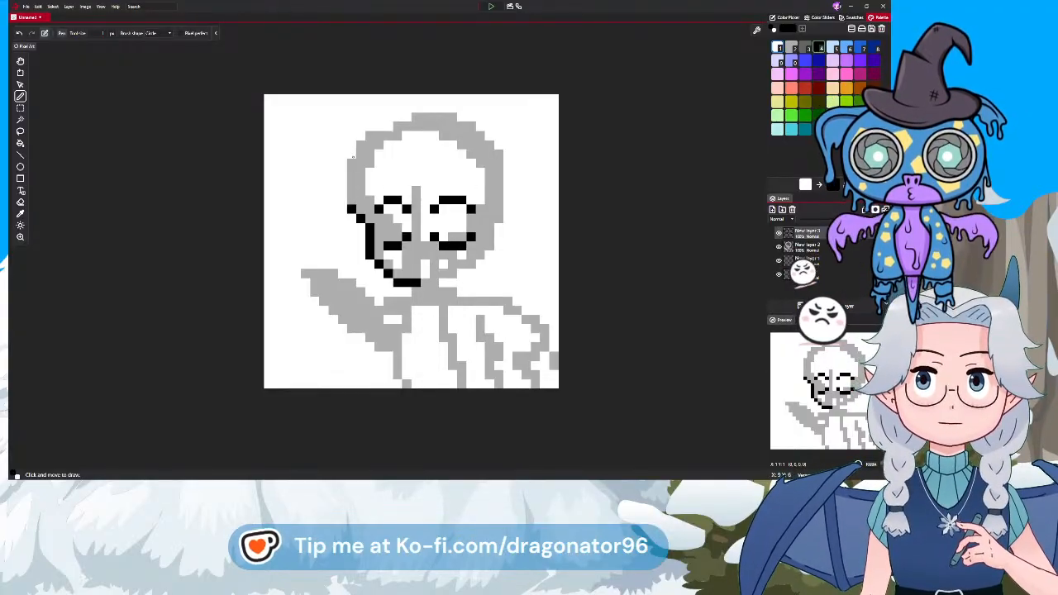
Outline the pointed hair tuft on the left side of the head and draw jagged bangs across the forehead in black
left_click(352, 154)
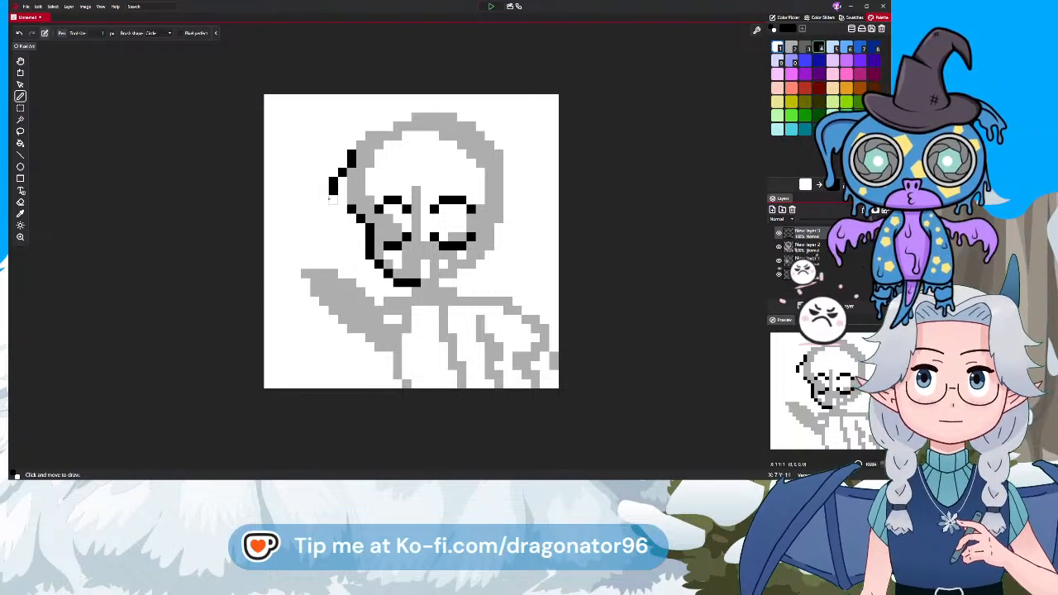
mouse_move(324, 199)
left_mouse_down()
mouse_move(333, 210)
mouse_move(360, 200)
left_mouse_up()
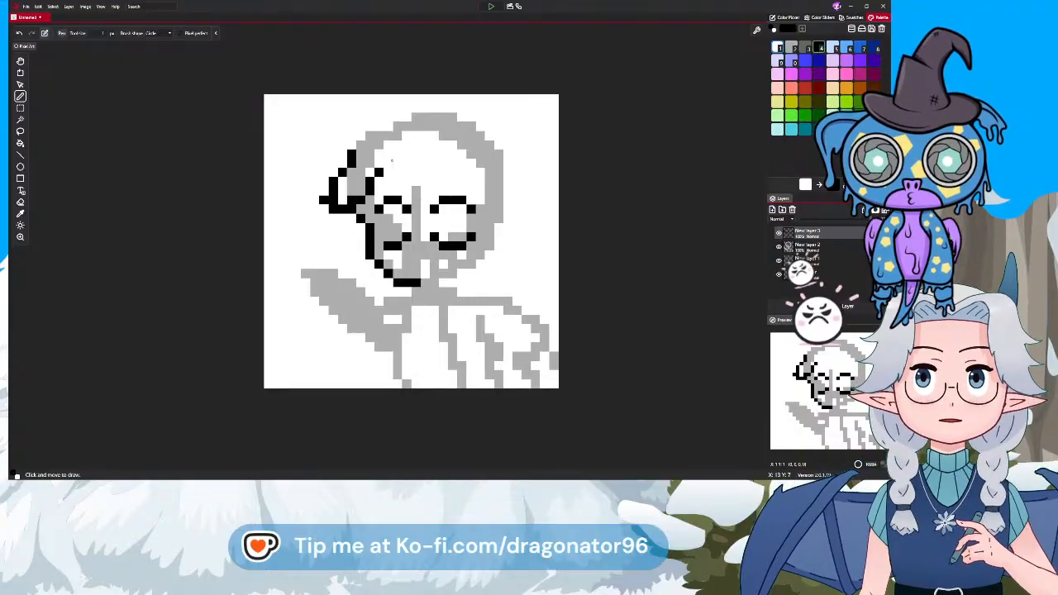
mouse_move(388, 163)
left_mouse_down()
mouse_move(408, 186)
mouse_move(436, 190)
left_mouse_up()
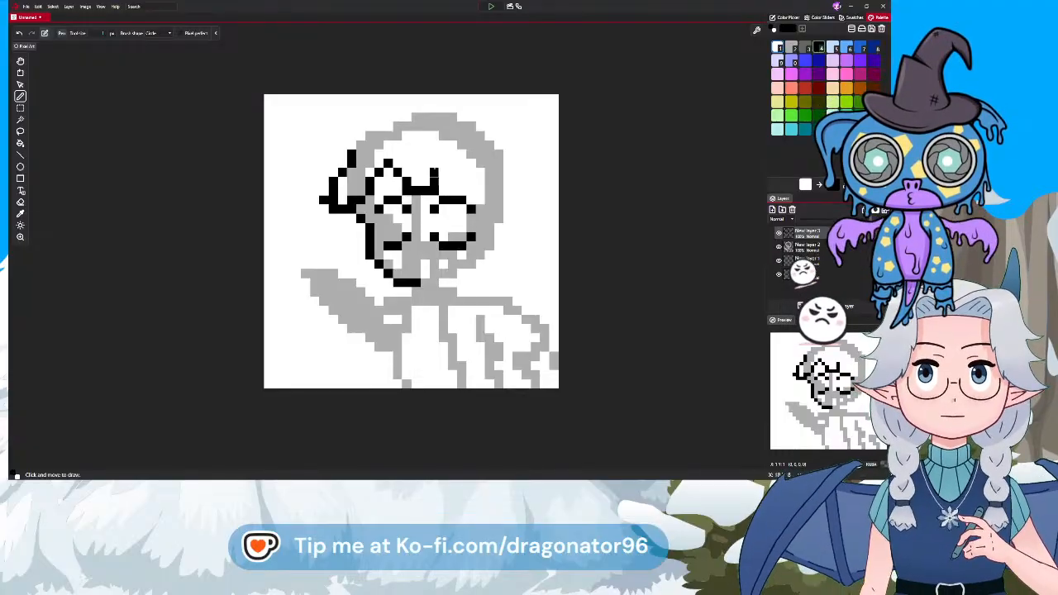
left_click(433, 163)
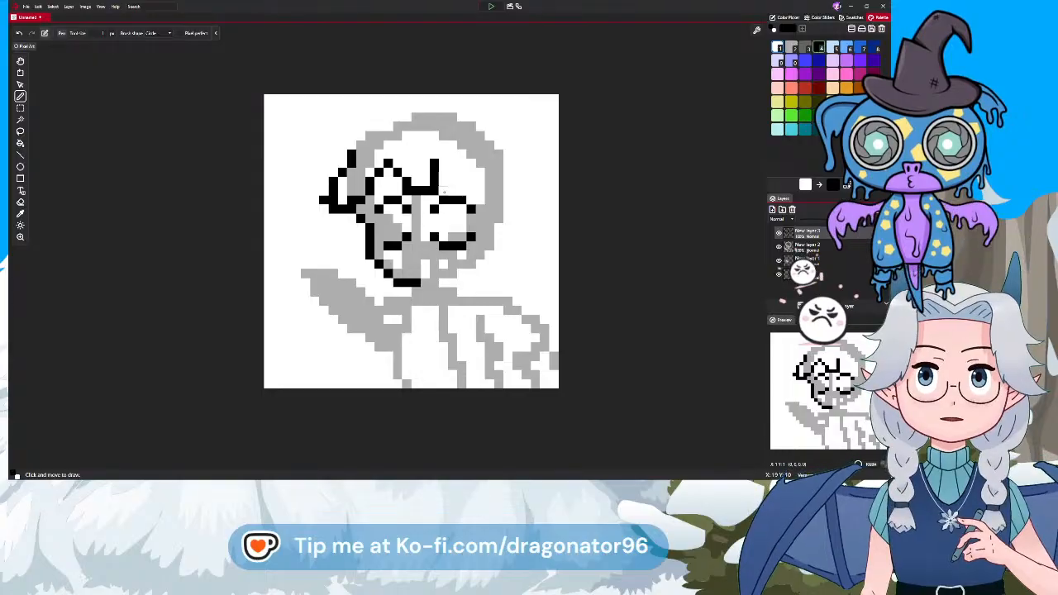
left_click_drag(453, 193, 462, 190)
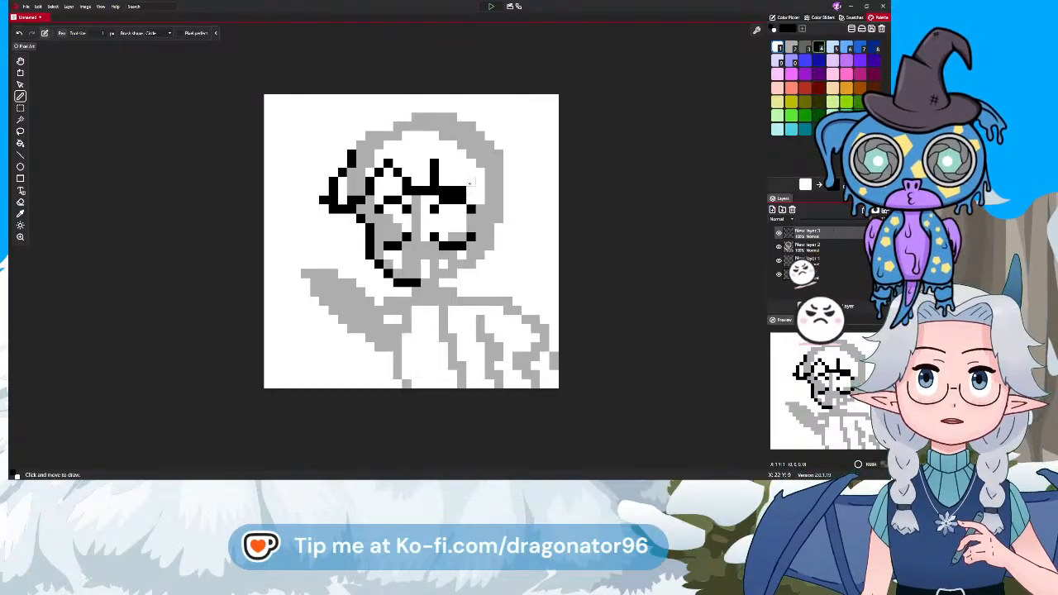
left_click(471, 172)
left_click(459, 163)
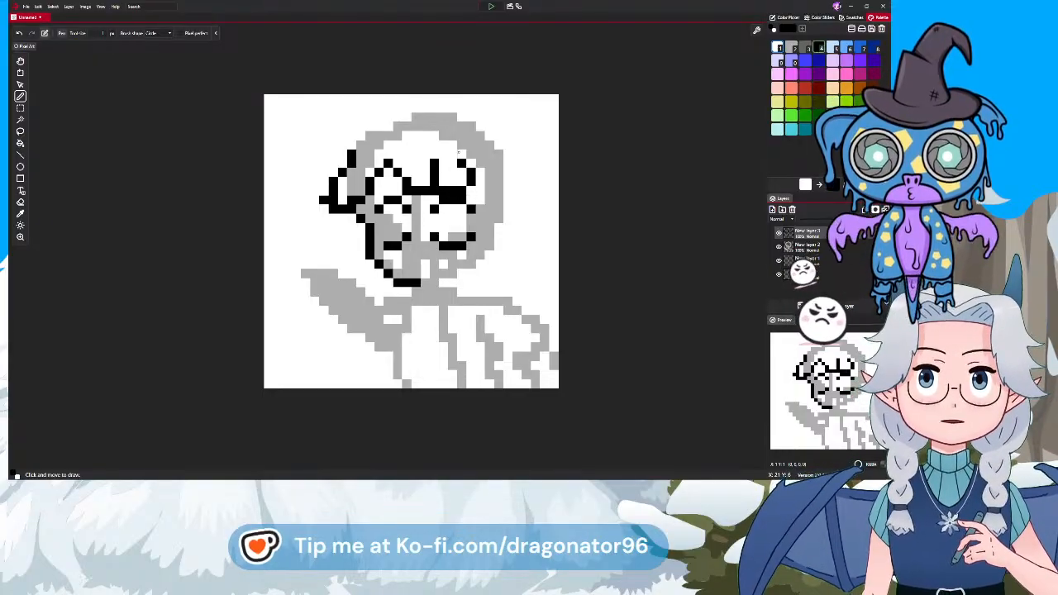
Outline the hair tuft on the right side and close the black hair contour over the top of the head
left_click_drag(481, 183, 481, 170)
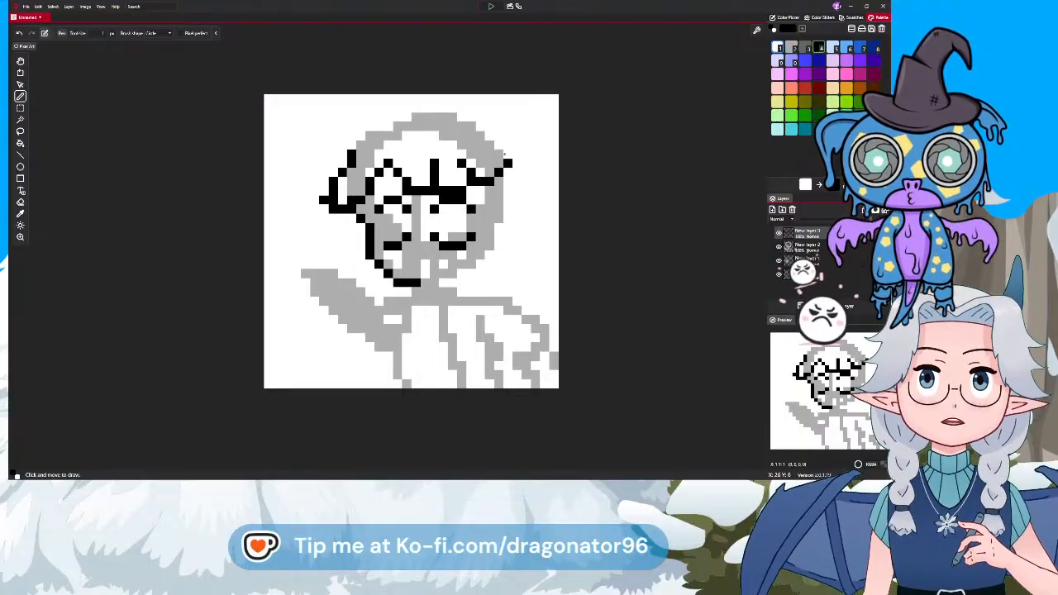
left_click(499, 144)
left_click(489, 135)
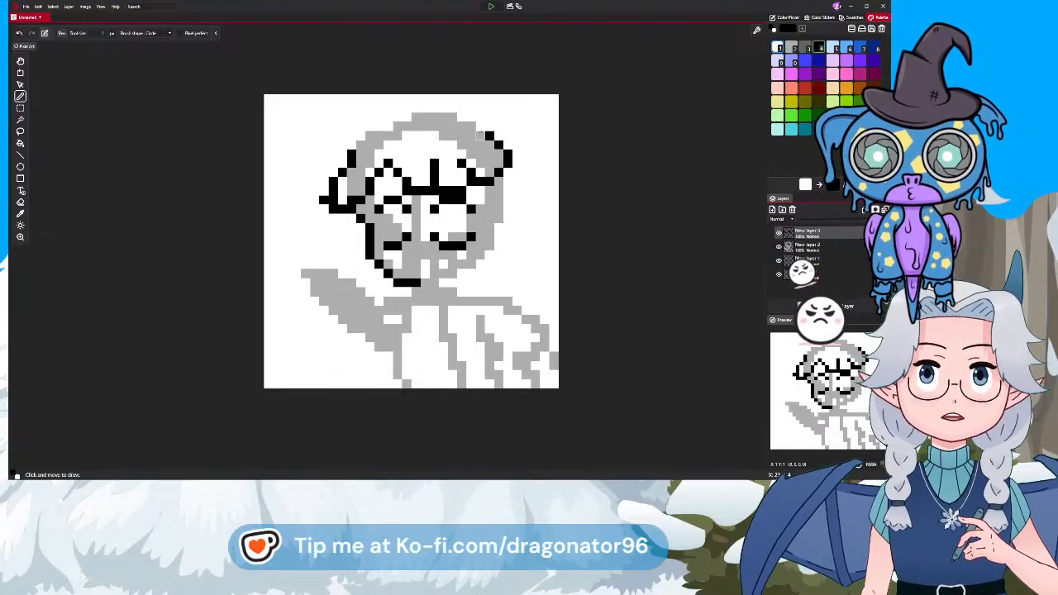
left_click(480, 135)
left_click(471, 126)
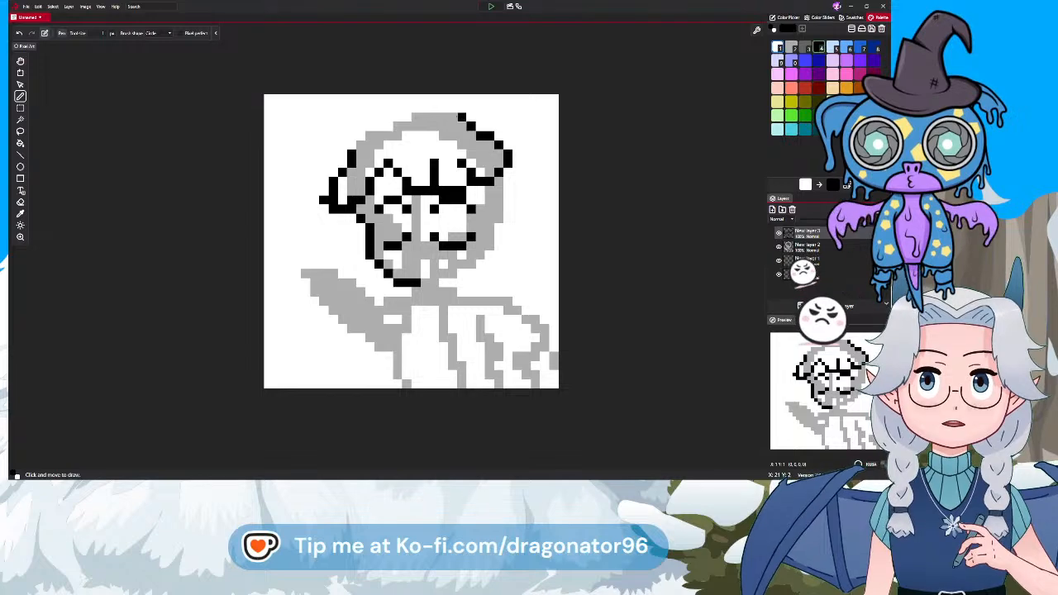
mouse_move(444, 109)
left_mouse_down()
mouse_move(409, 109)
mouse_move(374, 128)
left_mouse_up()
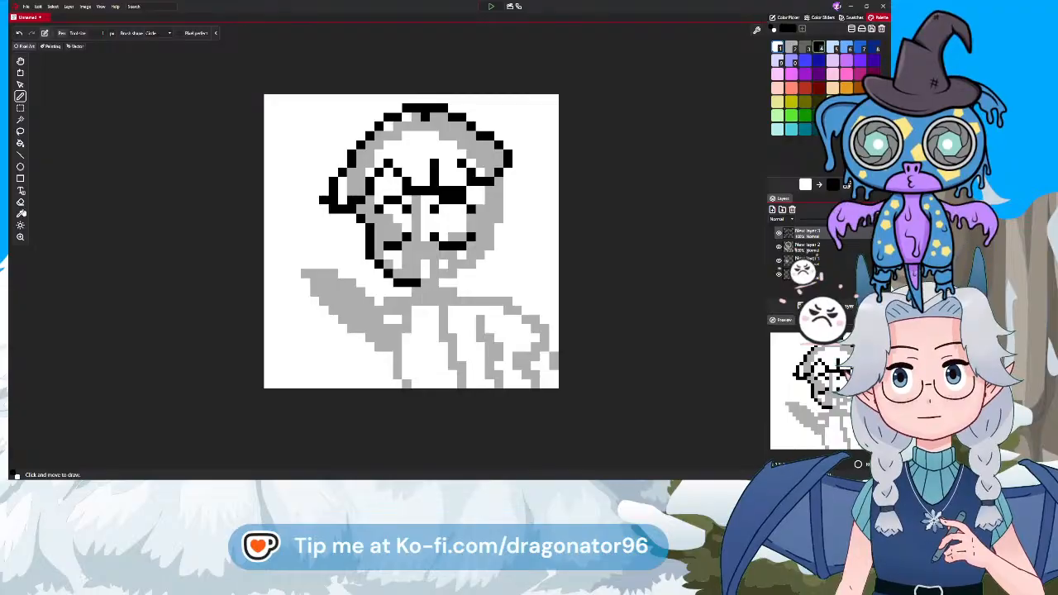
Erase the surplus black pixels where the bangs merge with the right eye's lash line and thin the fringe's lower edge
left_click(21, 201)
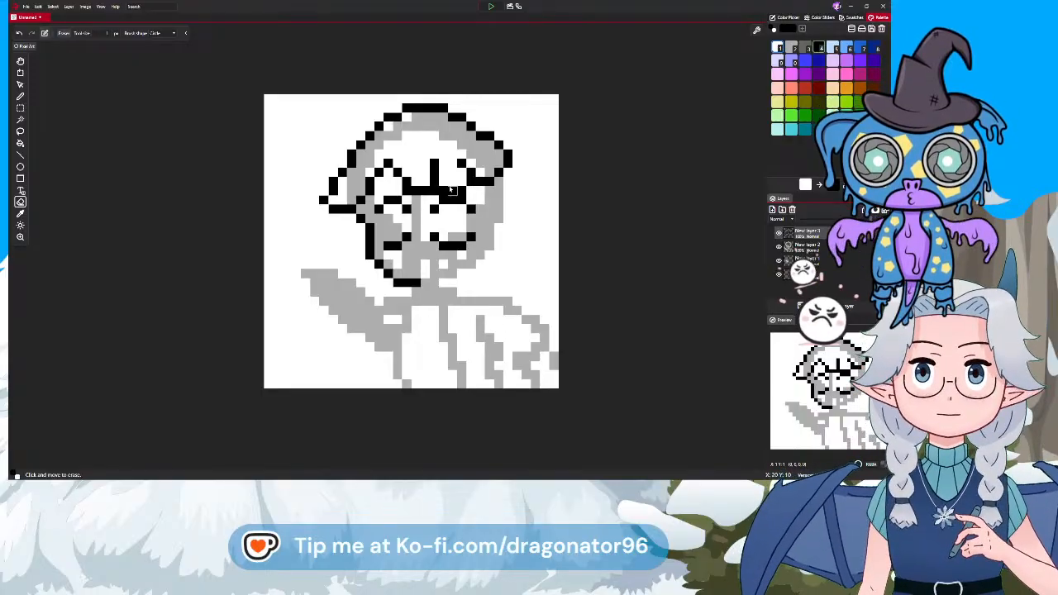
left_click(442, 190)
left_click(452, 190)
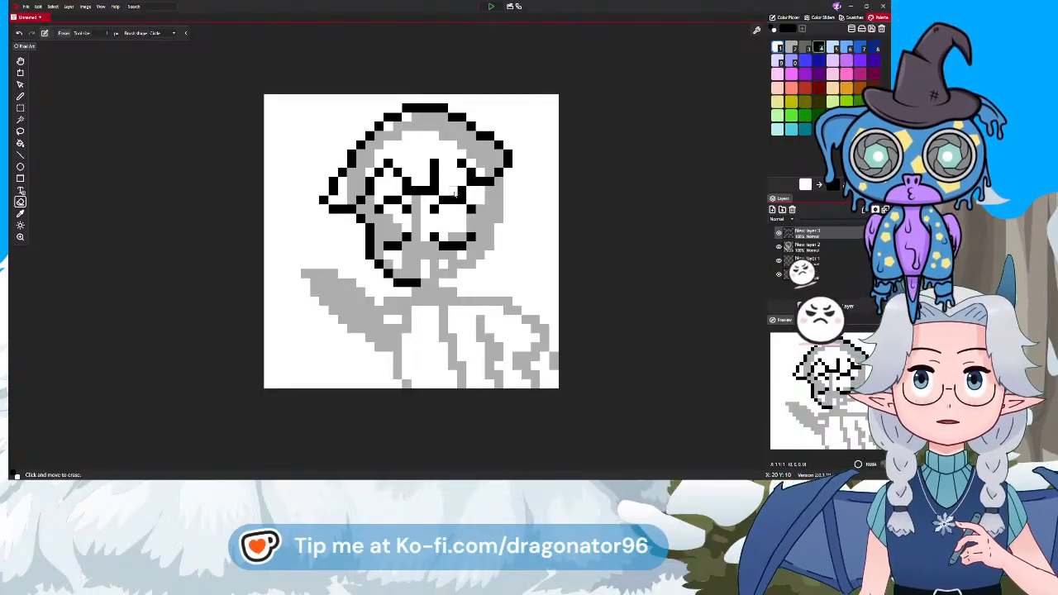
left_click(461, 191)
left_click_drag(426, 191, 415, 191)
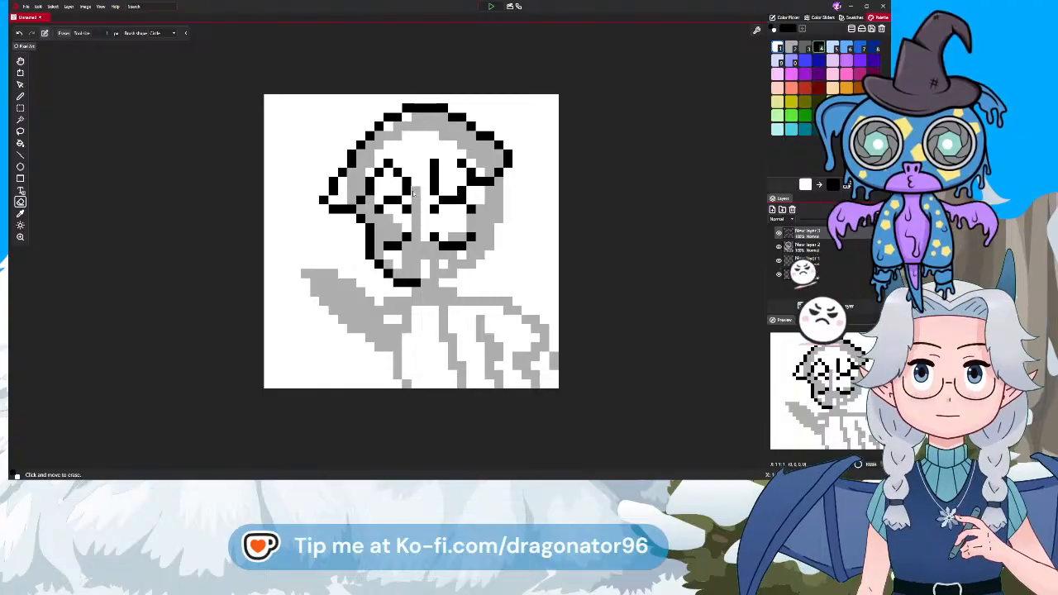
key("ctrl+z")
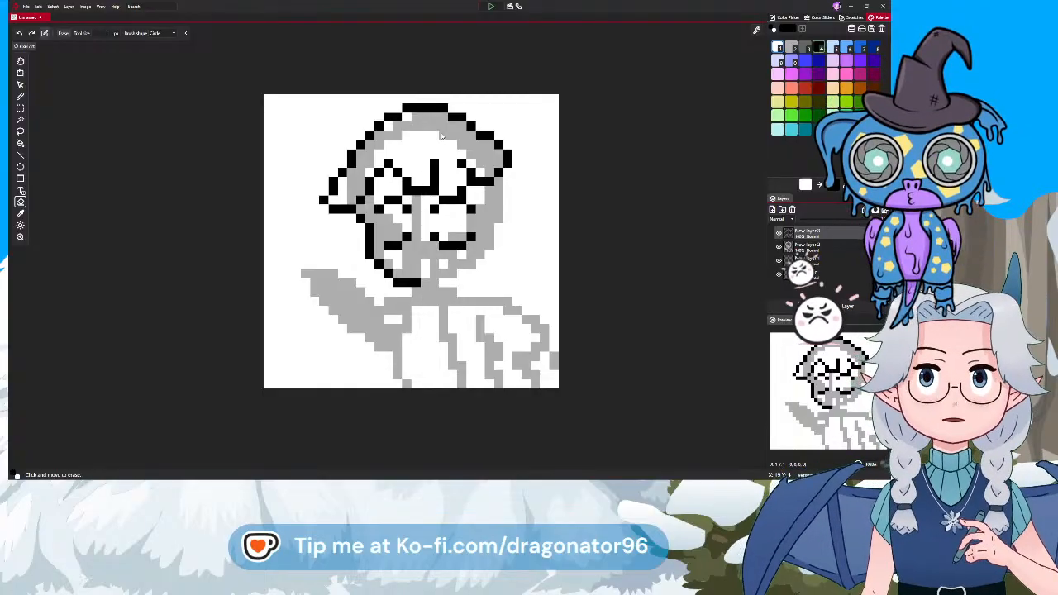
left_click(407, 191)
left_click(433, 190)
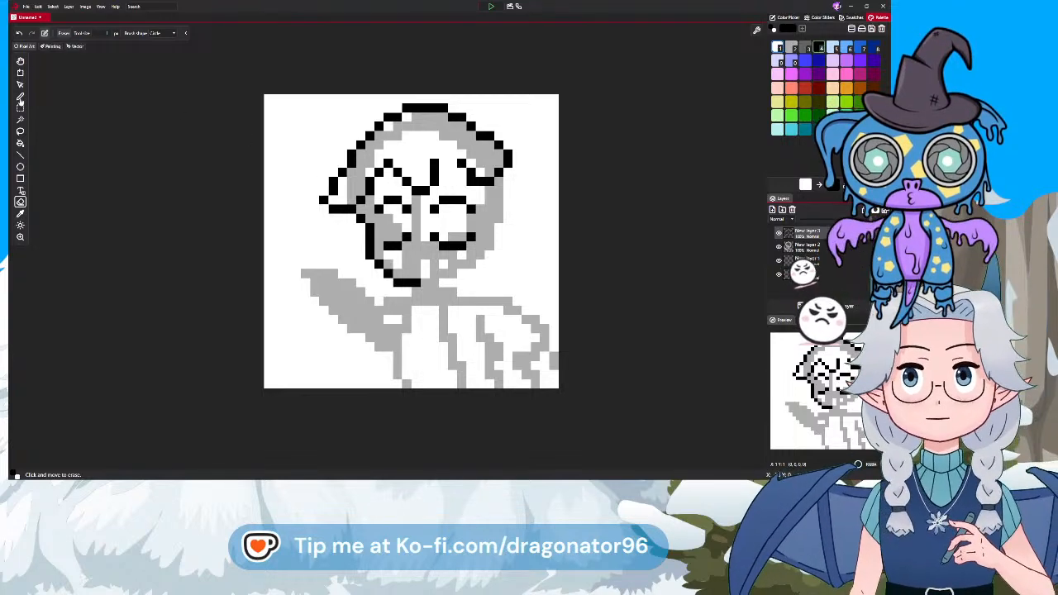
Redraw the bang strand above the right eye as a diagonal black line and erase its extra pixels
key("b")
left_click(453, 173)
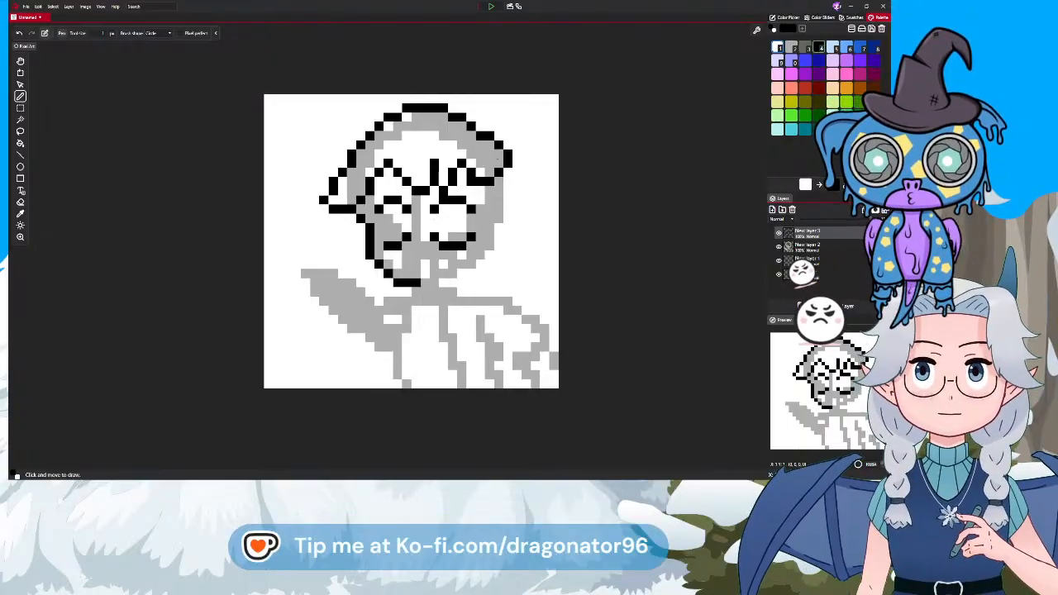
left_click_drag(443, 181, 443, 191)
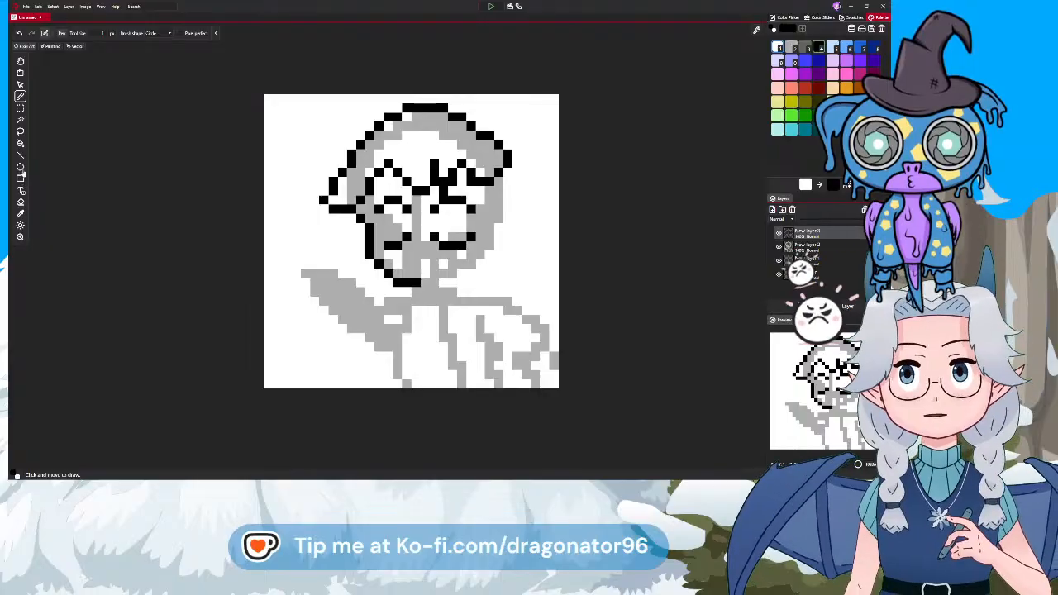
left_click(20, 201)
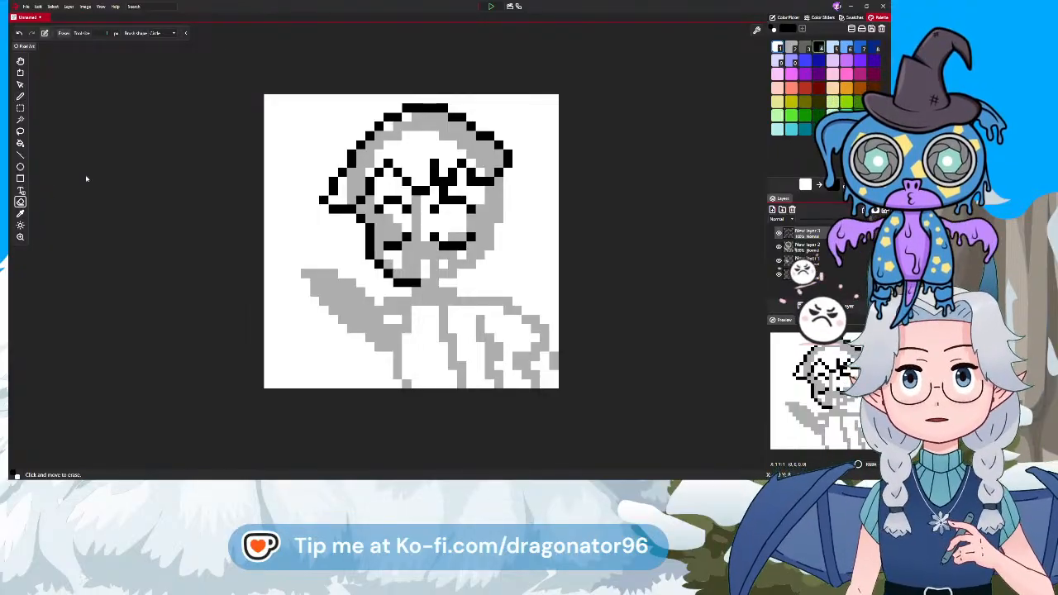
left_click(444, 191)
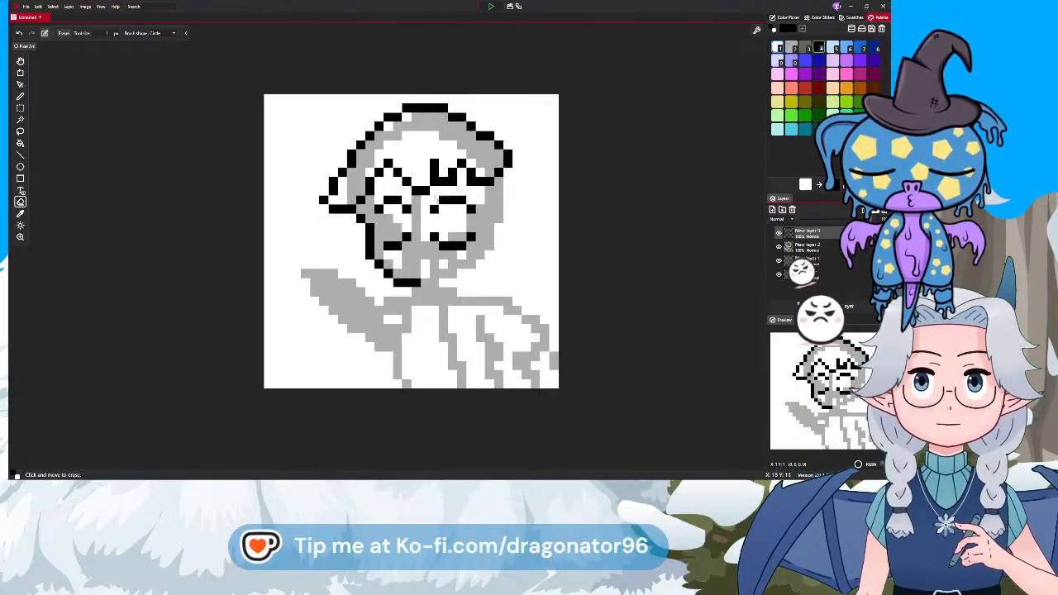
left_click(452, 182)
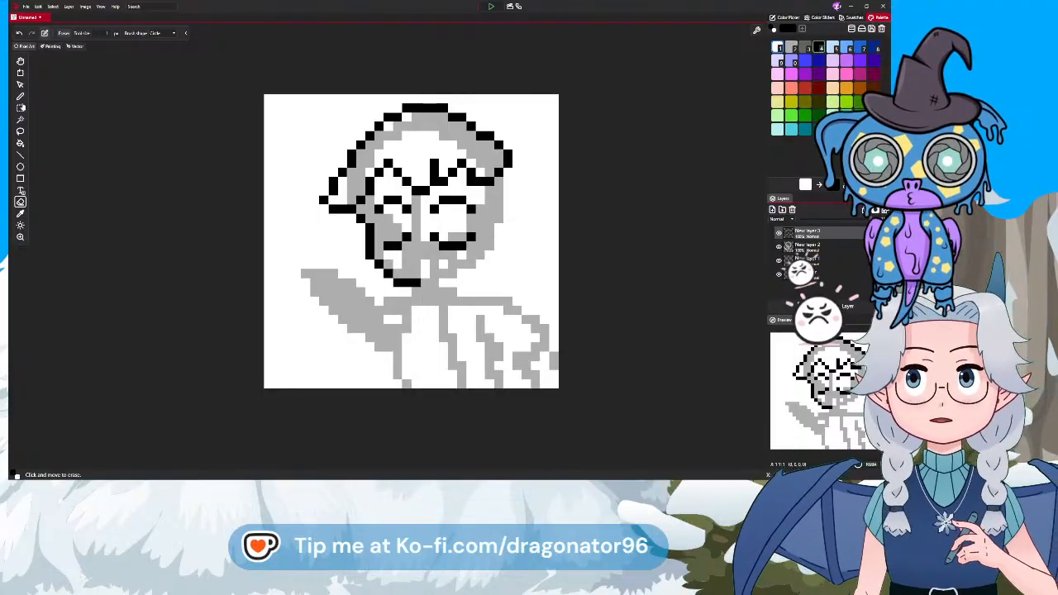
Draw the right side of the face in black from the hair tuft down to the jaw
left_click(21, 96)
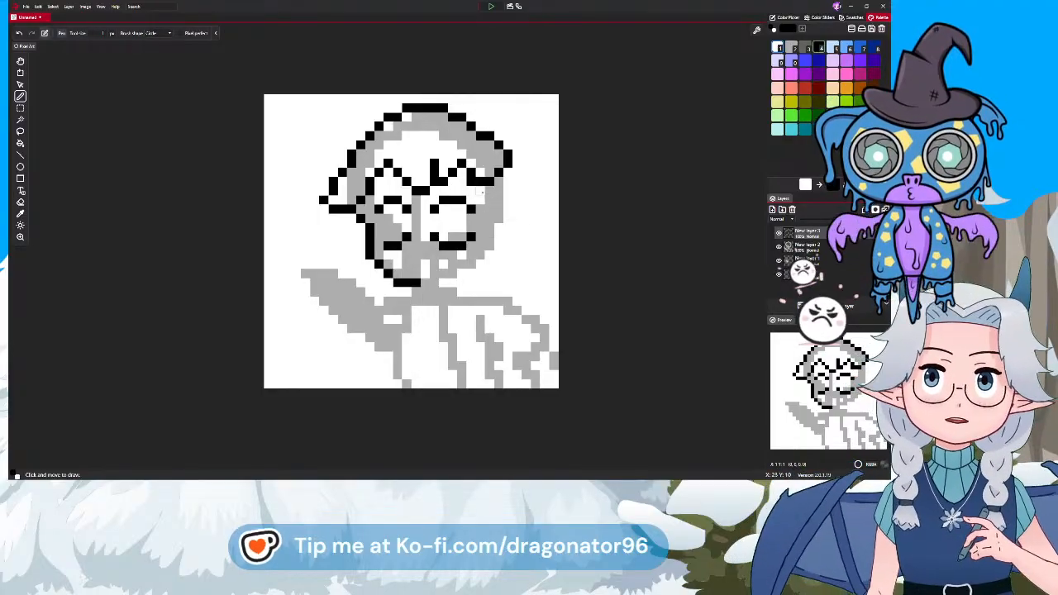
left_click_drag(489, 190, 490, 200)
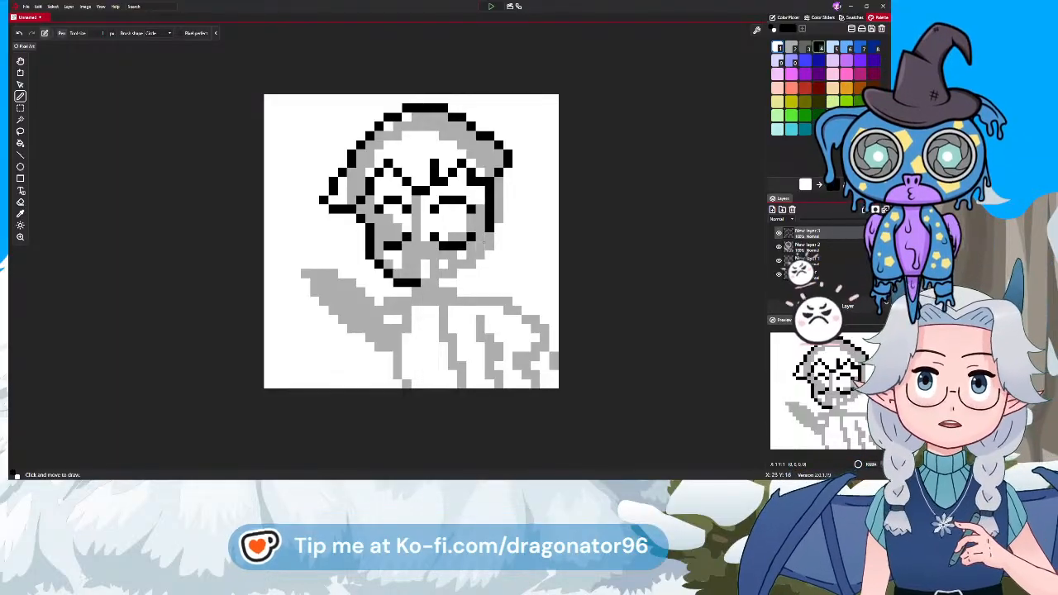
left_click(489, 236)
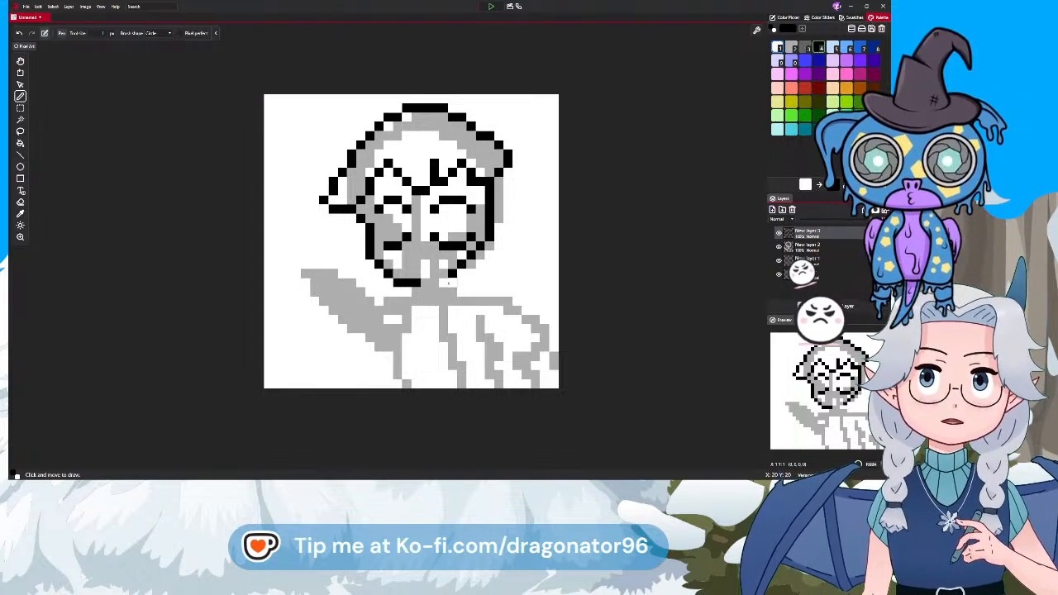
Draw the black neck line below the jaw and a pointed shape rising beside it, then sloping down to the shoulder
left_click(461, 291)
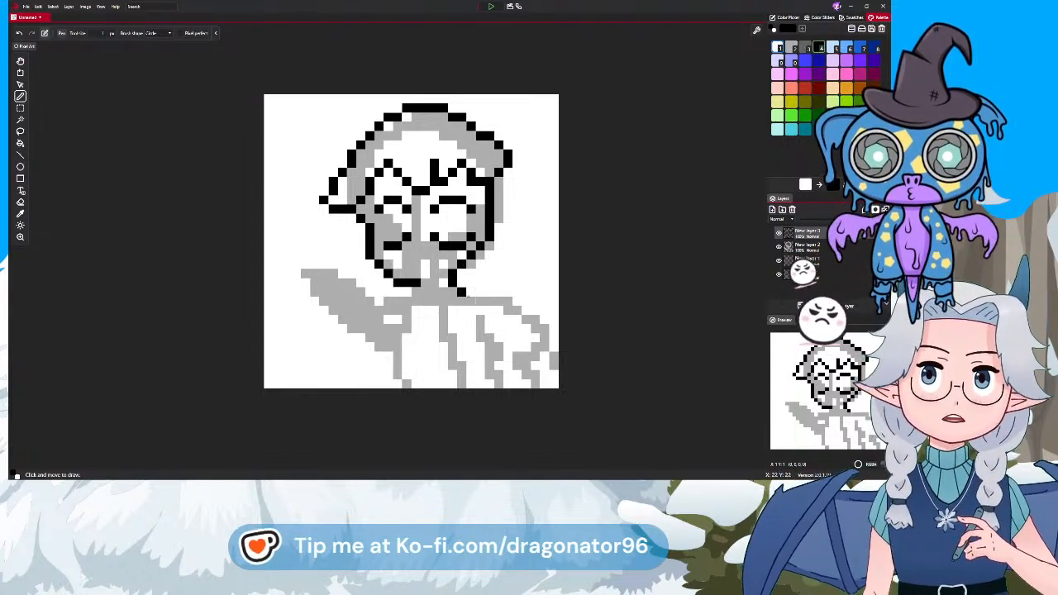
left_click(471, 290)
left_click(480, 282)
left_click(489, 273)
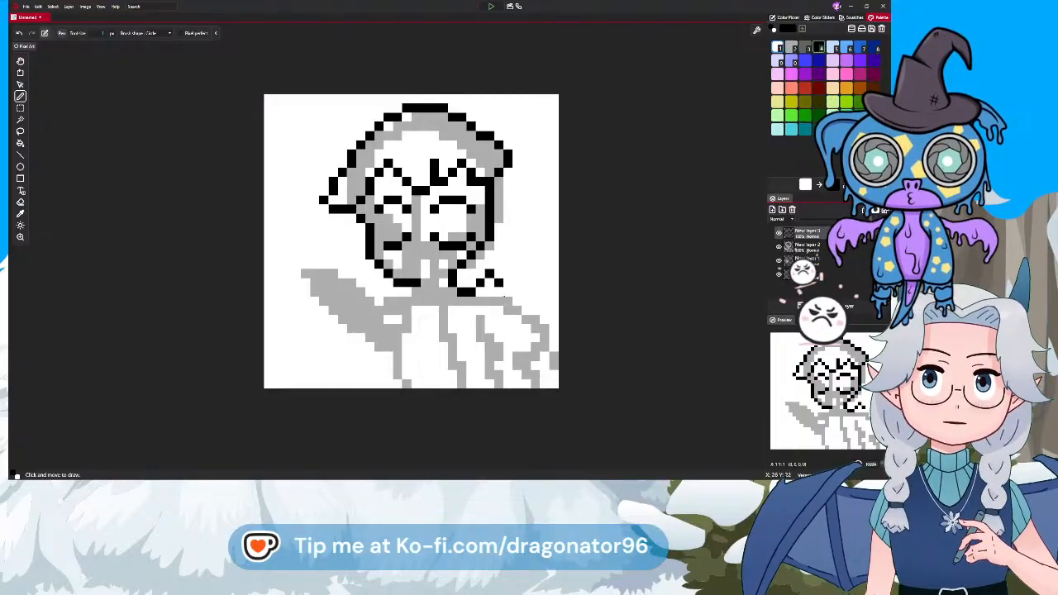
left_click(499, 293)
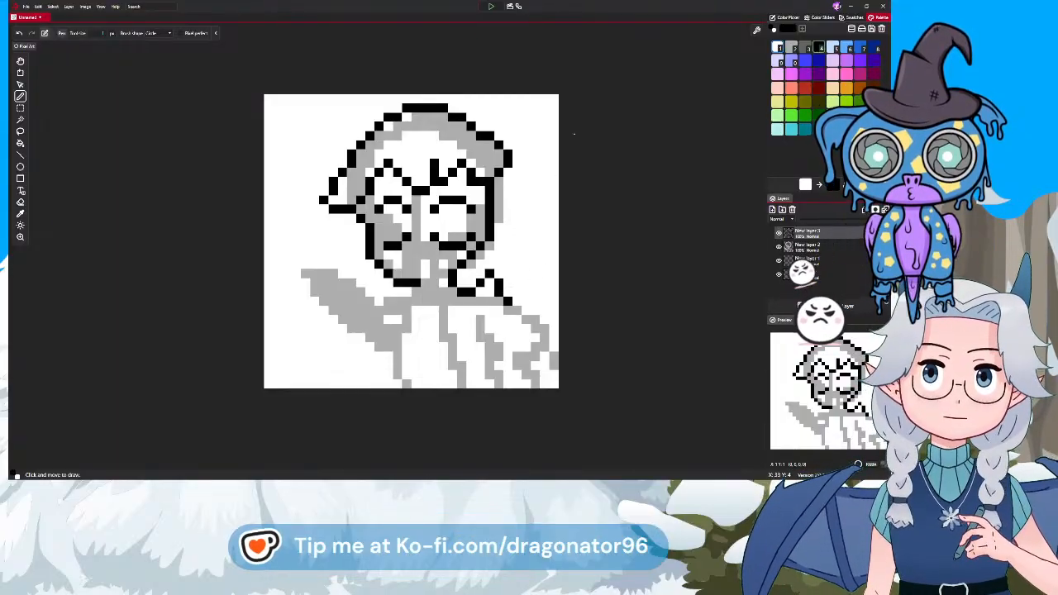
Draw the large hair lock in black from the tuft on the right, curving down the outer side to meet the shoulder point
left_click(516, 174)
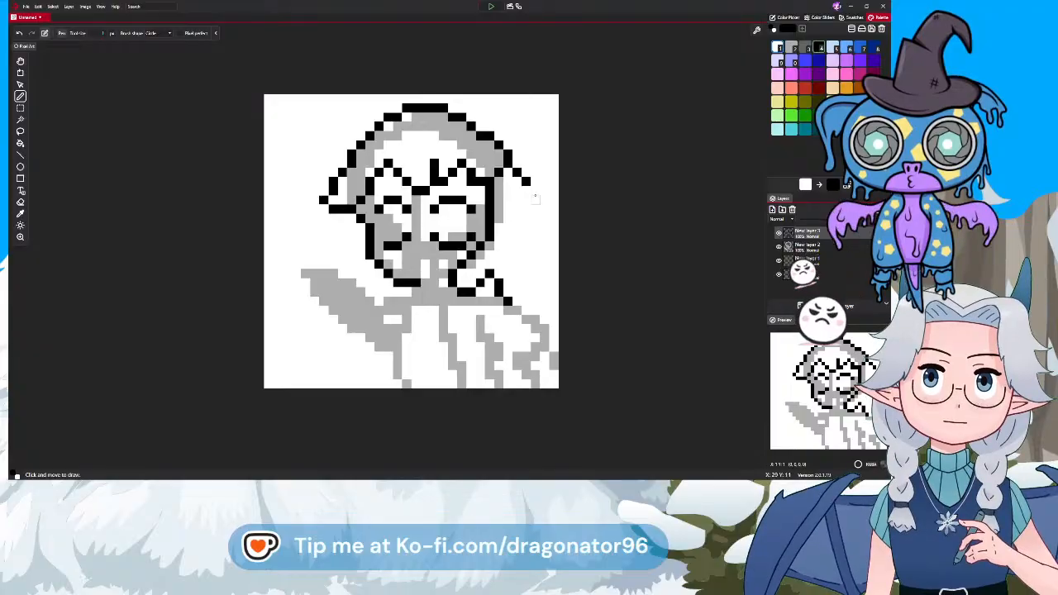
left_click(543, 200)
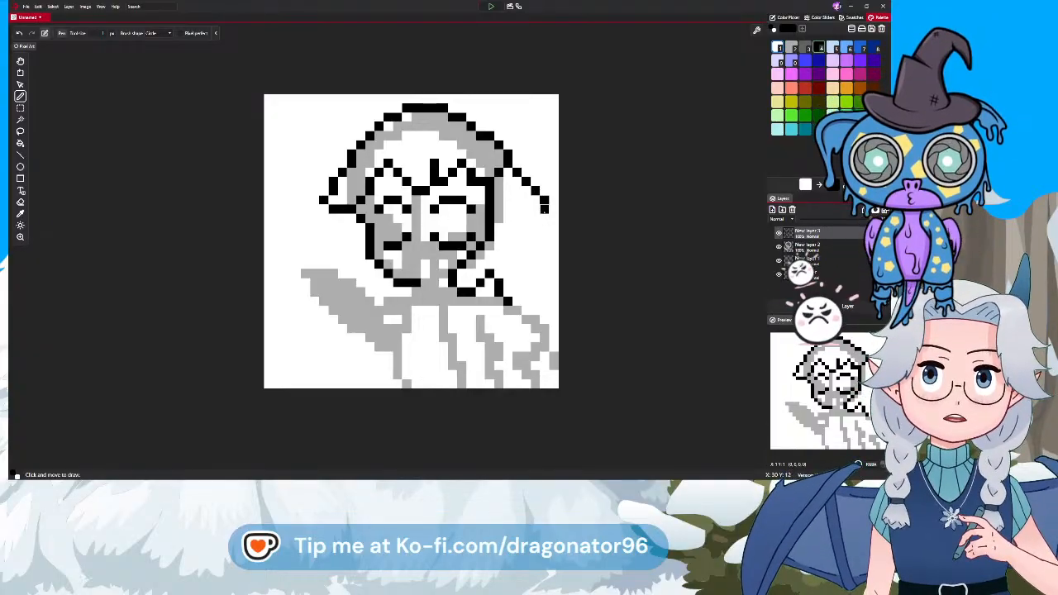
left_click_drag(543, 218, 543, 256)
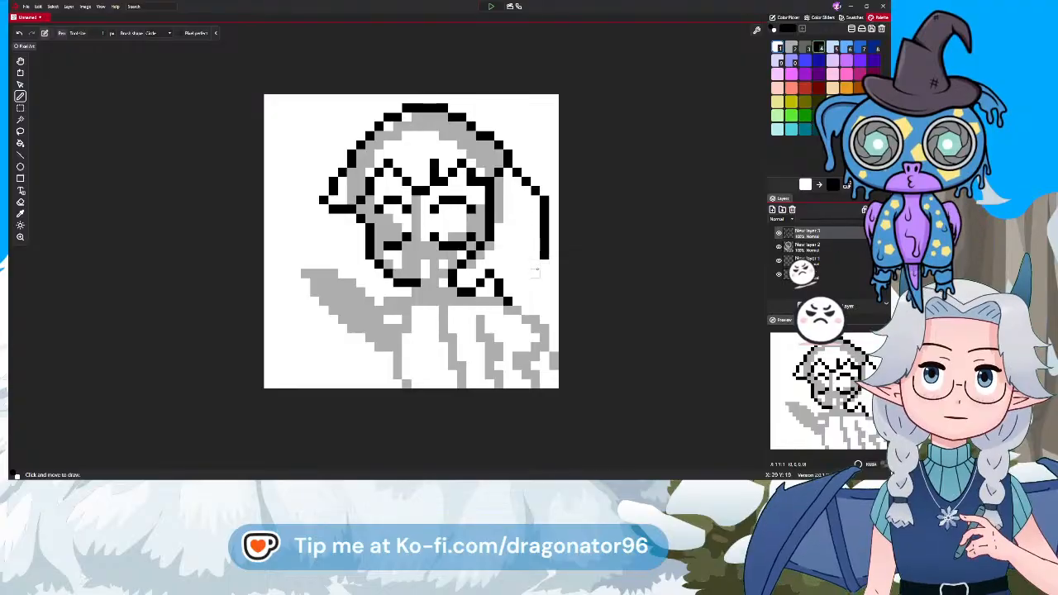
left_click(534, 262)
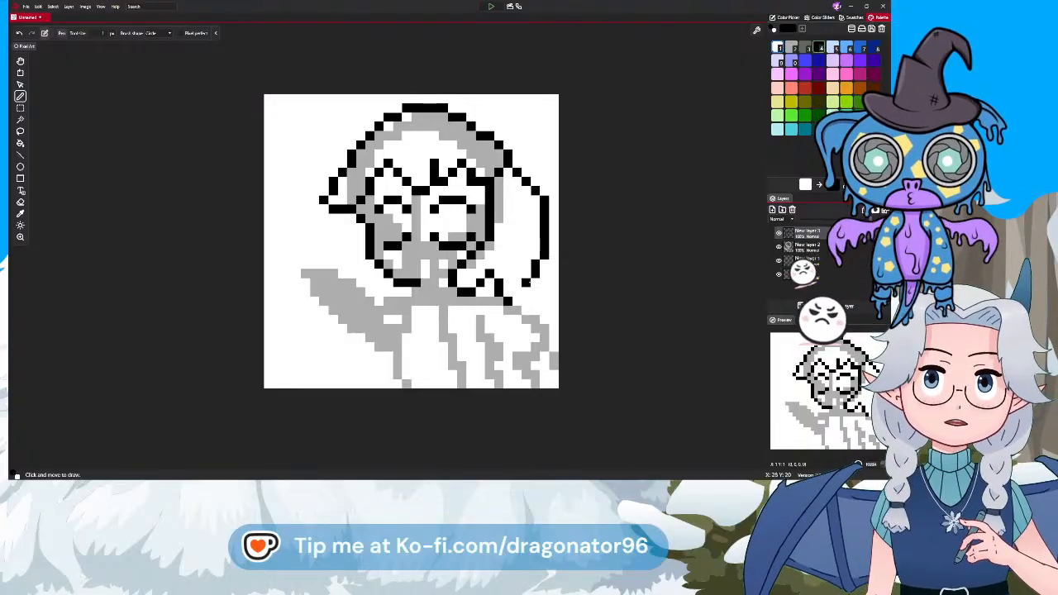
left_click(516, 301)
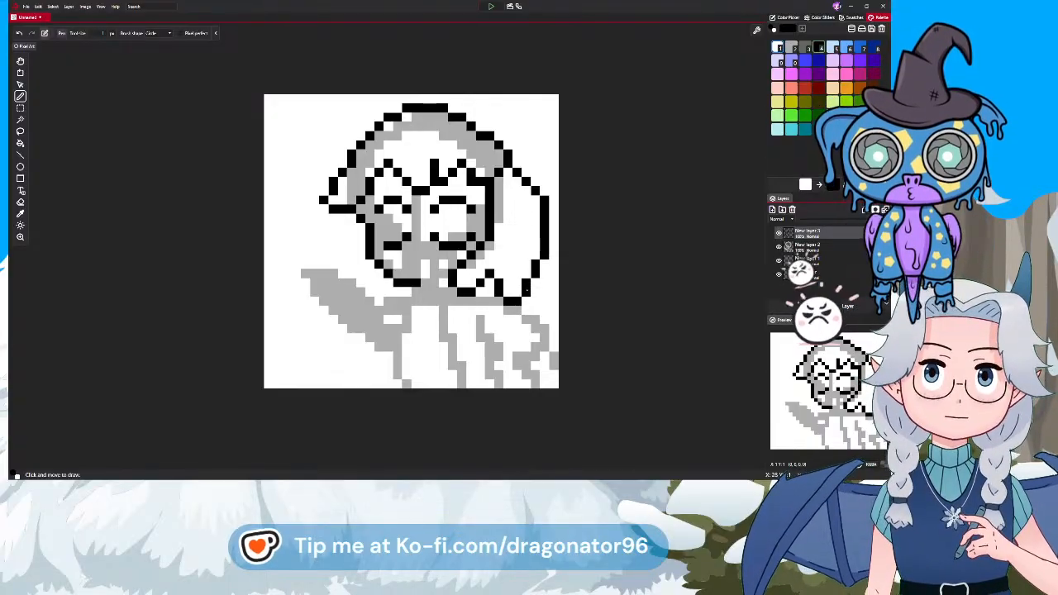
Draw a diagonal black strand descending outward from the hair beside the left side of the face
left_click(360, 199)
left_click_drag(342, 228, 350, 219)
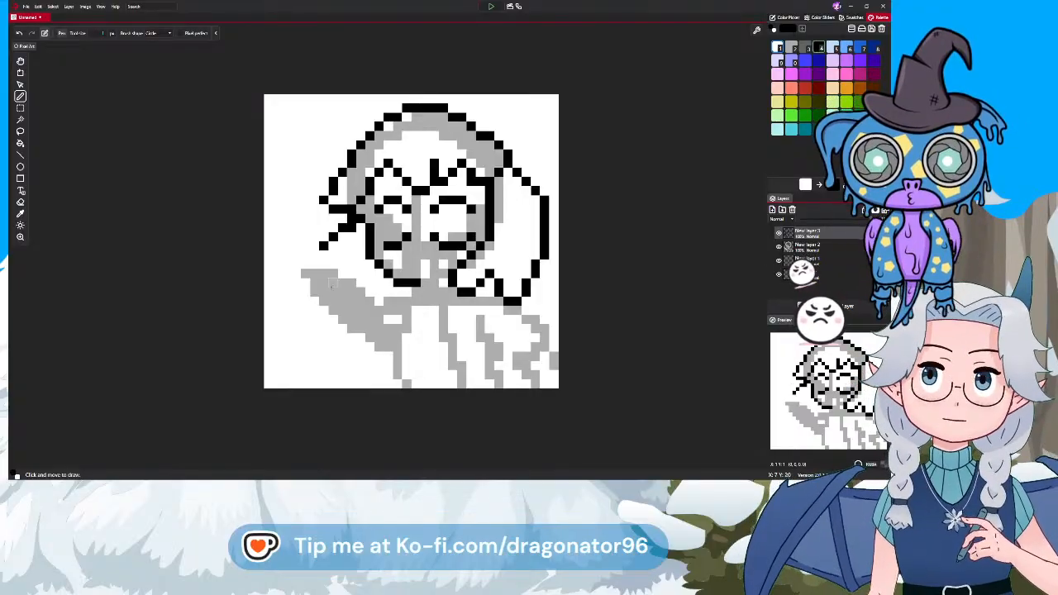
left_click(351, 282)
left_click(341, 274)
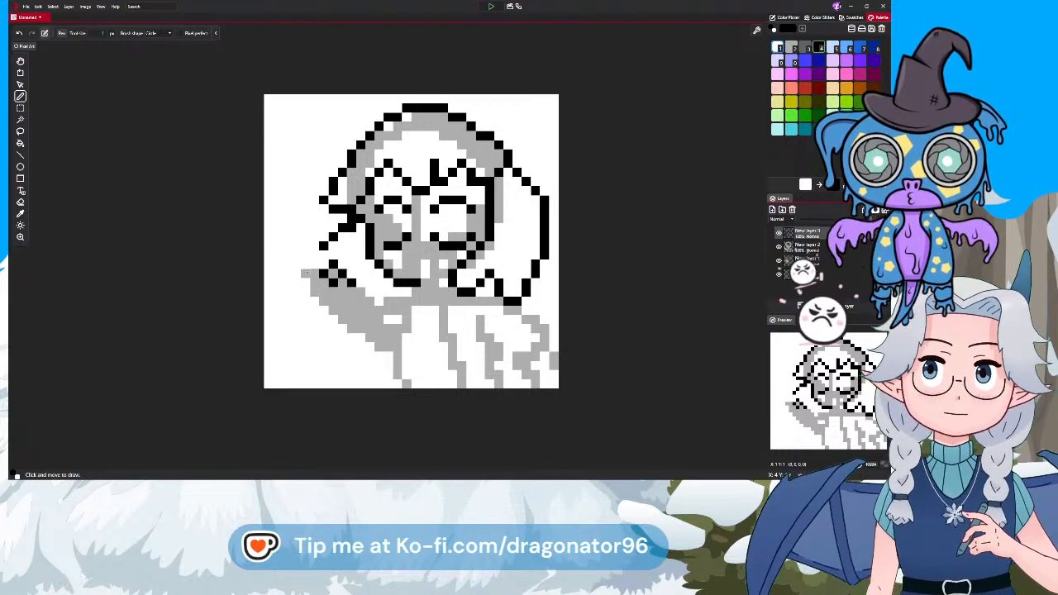
key("ctrl+z")
key("ctrl+z")
key("ctrl+z")
key("ctrl+z")
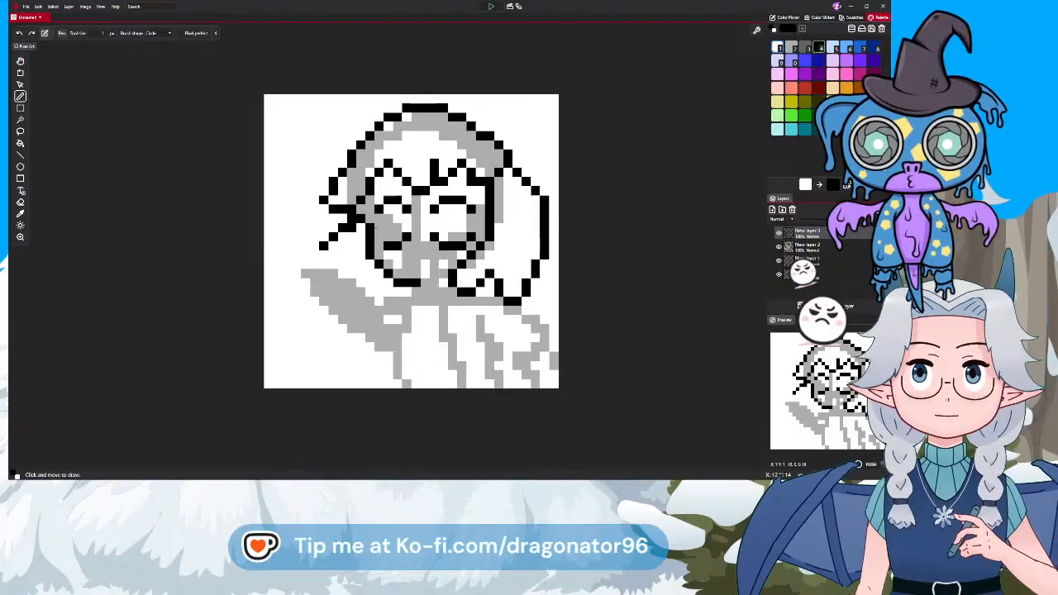
Outline the gray diagonal arm at the lower left in black and connect its outline to the hair strand above
mouse_move(349, 289)
left_mouse_down()
mouse_move(317, 256)
mouse_move(293, 273)
mouse_move(328, 312)
mouse_move(362, 338)
mouse_move(370, 330)
mouse_move(370, 355)
mouse_move(391, 353)
left_mouse_up()
left_click_drag(377, 301, 402, 301)
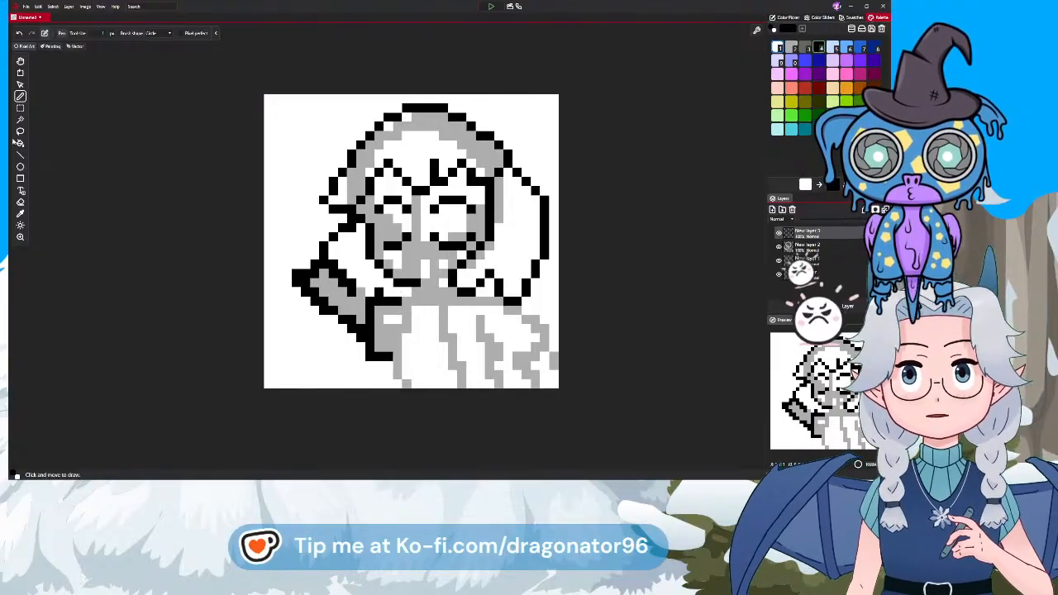
left_click(20, 143)
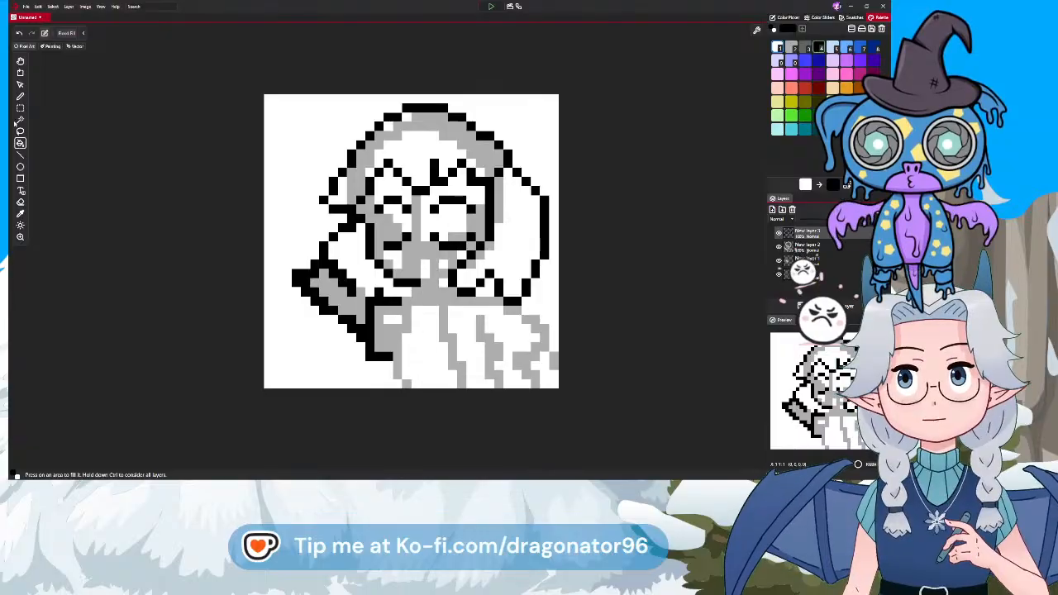
left_click(21, 98)
Reshape the arm's outer end and upper edge by erasing surplus black pixels and redrawing the edge slightly higher
left_click(20, 202)
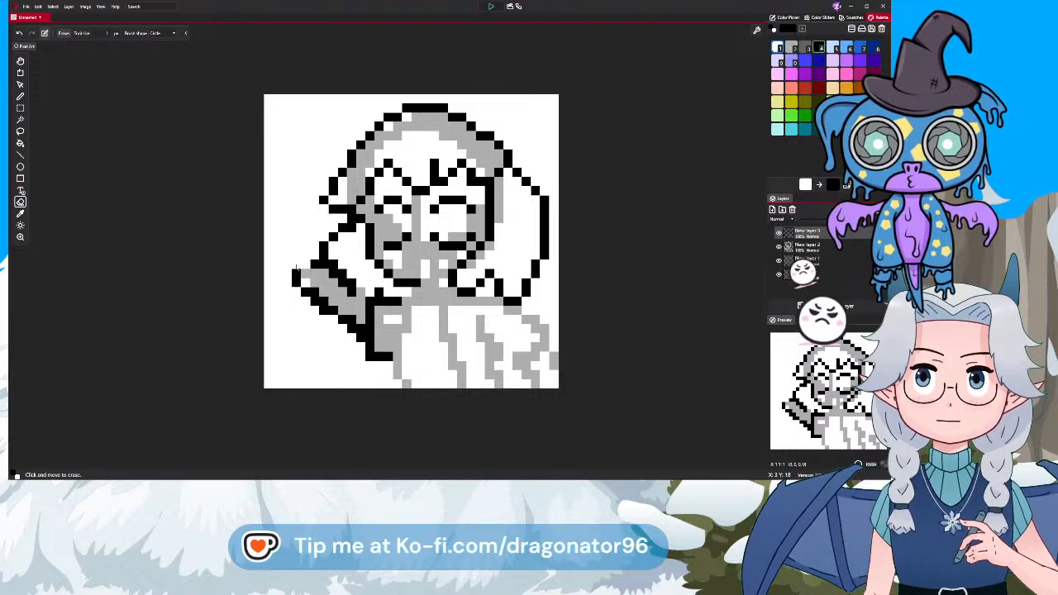
left_click(20, 96)
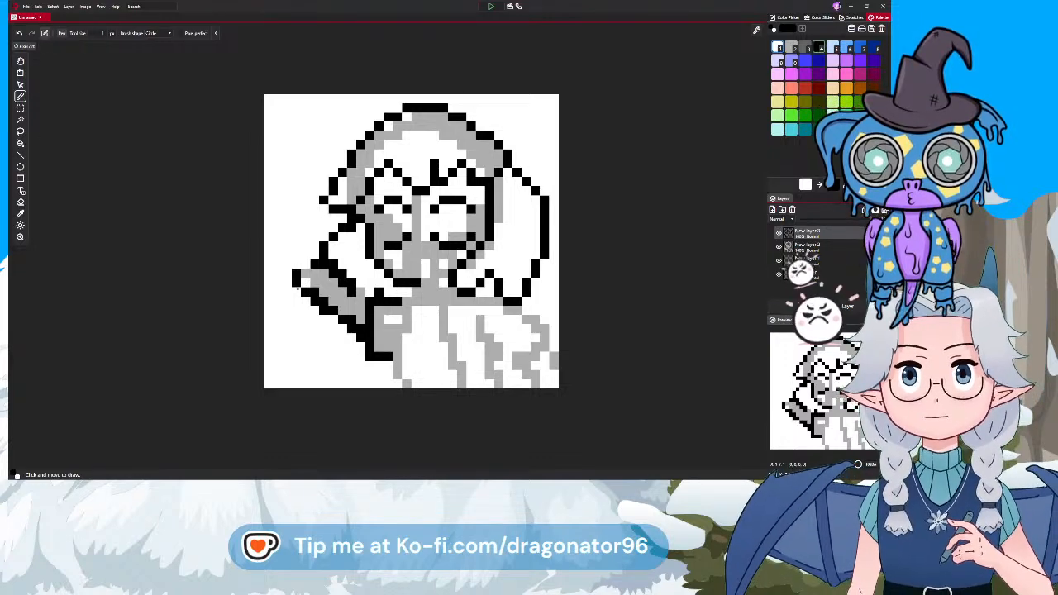
left_click(305, 264)
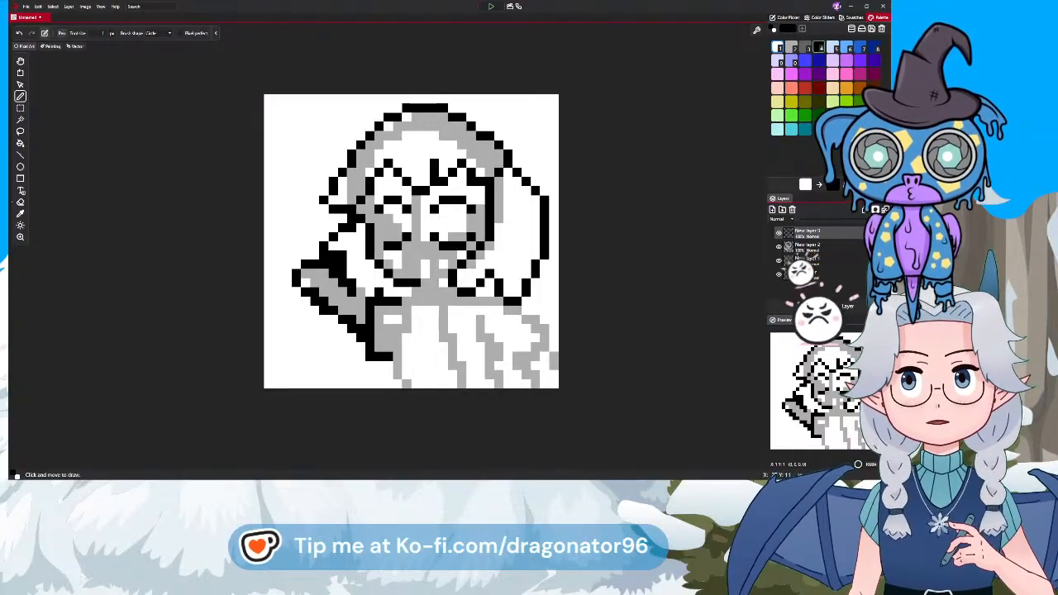
left_click(21, 203)
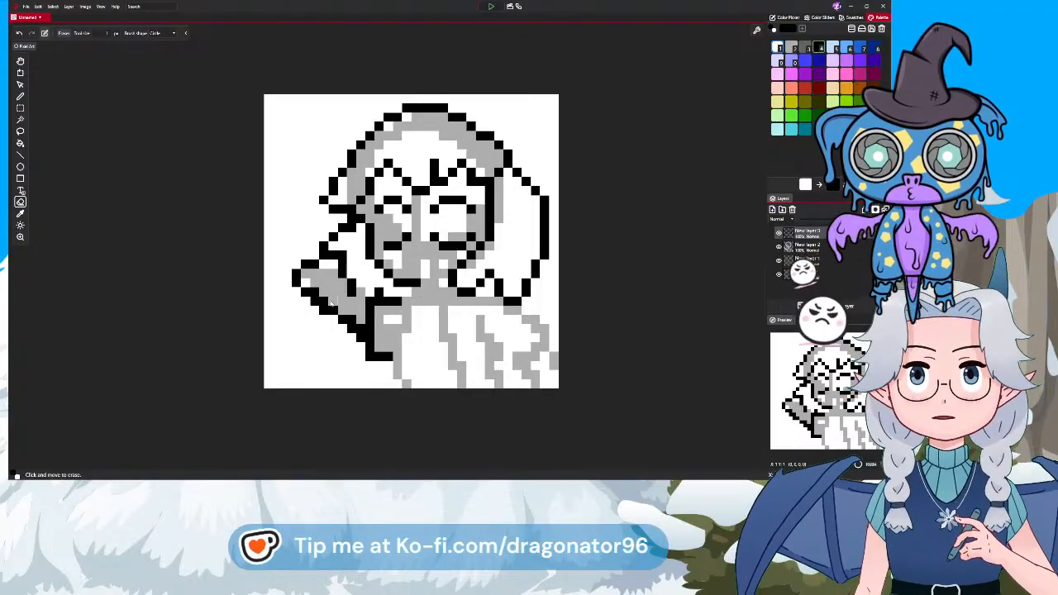
Erase the surplus black pixels on the inner side of the raised arm's lower outline
left_click(315, 291)
left_click(324, 300)
left_click(348, 319)
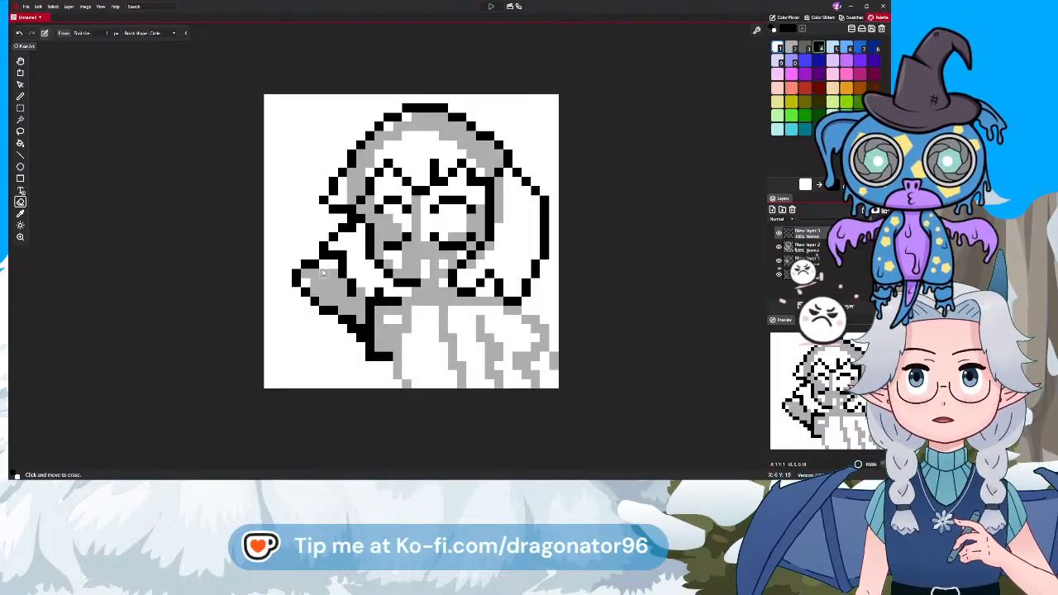
Draw the iris of the eye on the right side of the face with black pen pixels
key("p")
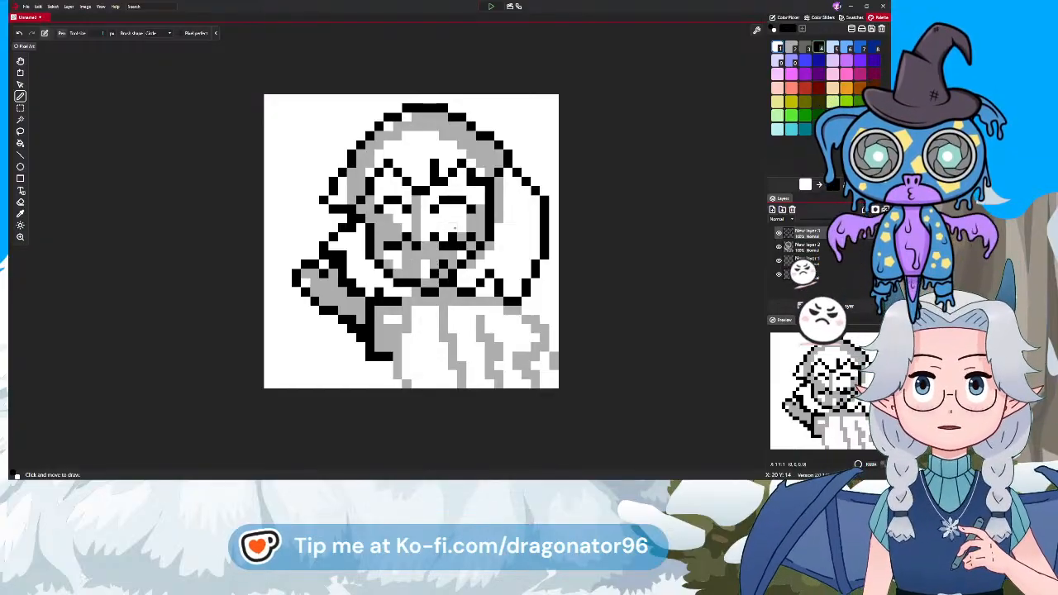
left_click(452, 228)
left_click(452, 219)
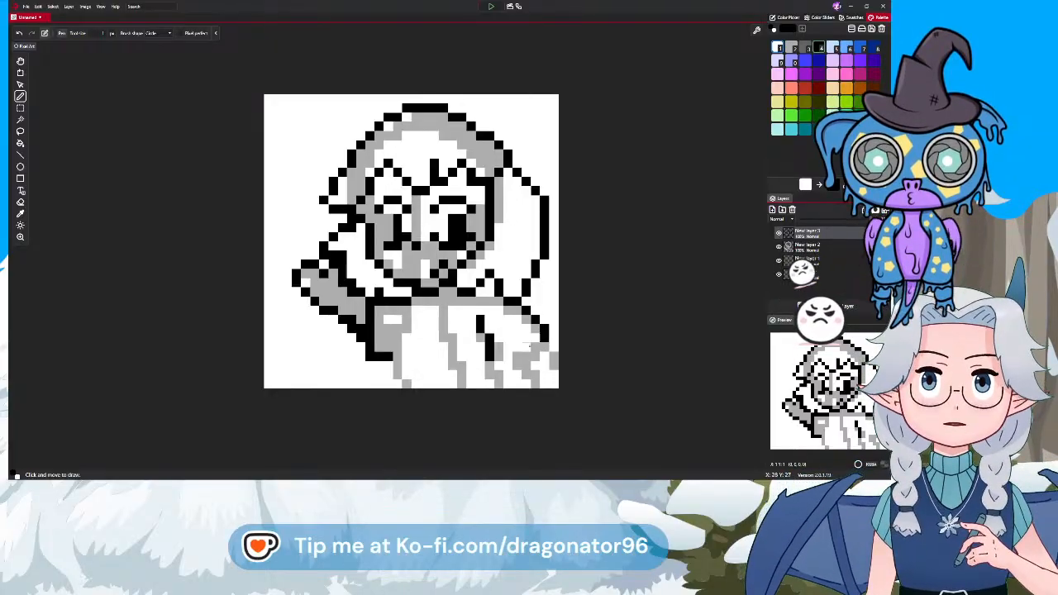
Outline the lower edge and pointed tip of the right-hand sleeve with black pixels
left_click(516, 356)
left_click(489, 365)
left_click(508, 365)
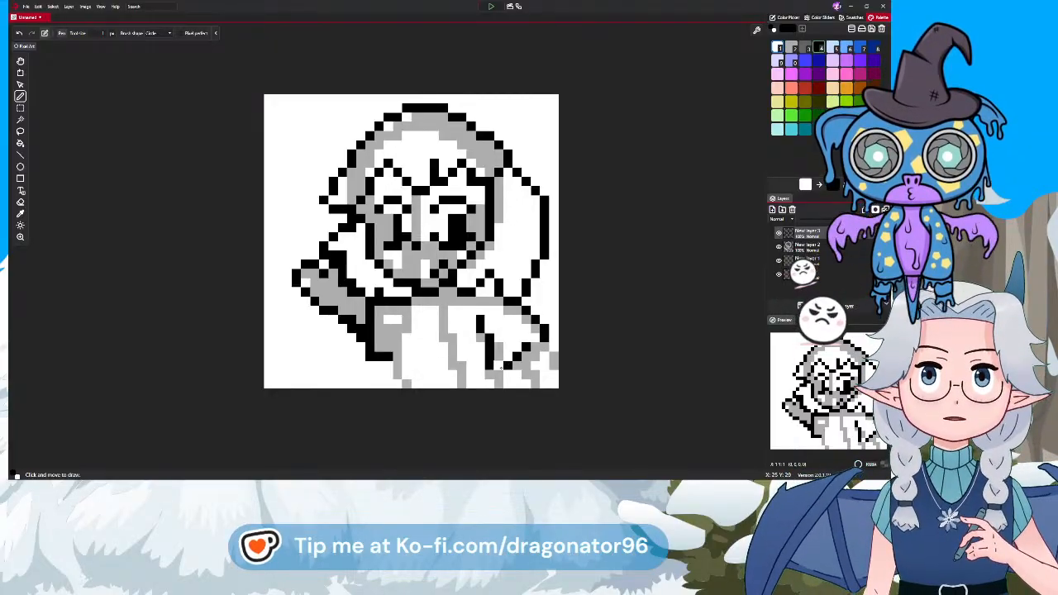
left_click(498, 374)
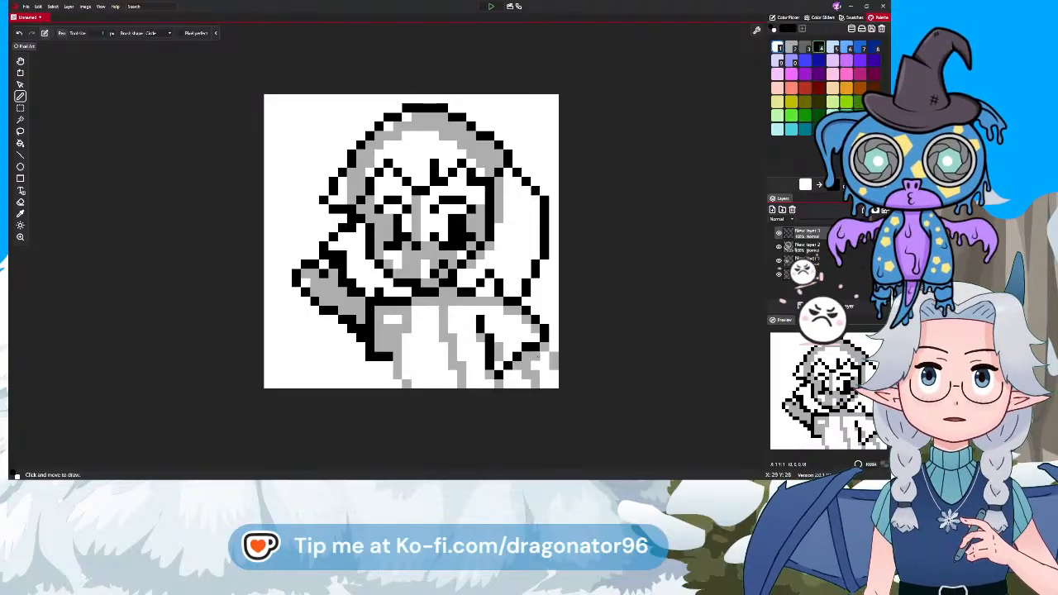
Draw the black outline of the arm emerging from the right-hand sleeve at the canvas's lower-right corner
left_click(544, 356)
left_click(554, 365)
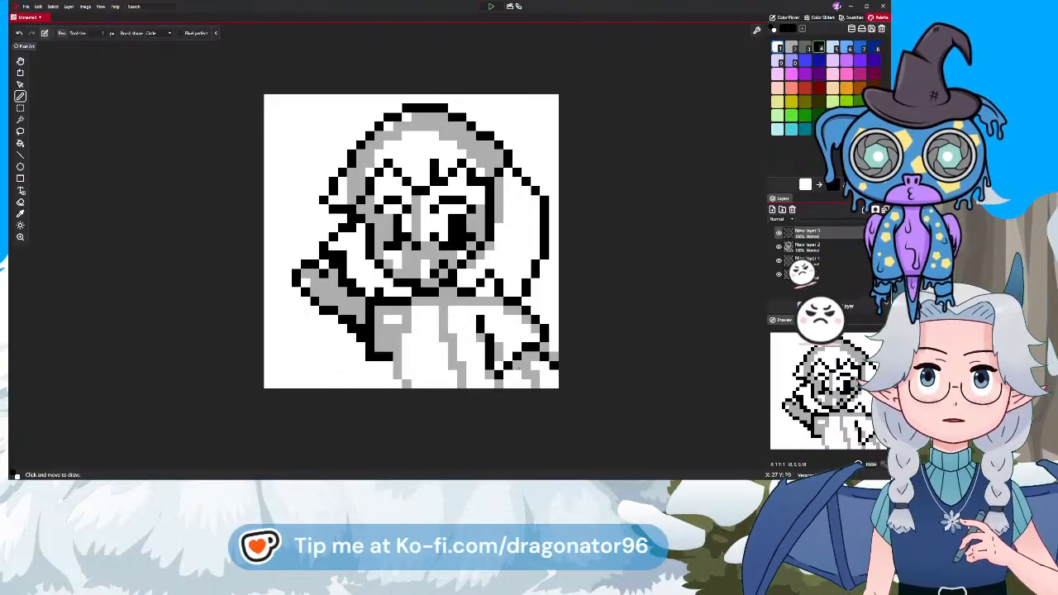
left_click(516, 365)
left_click(526, 374)
left_click(535, 382)
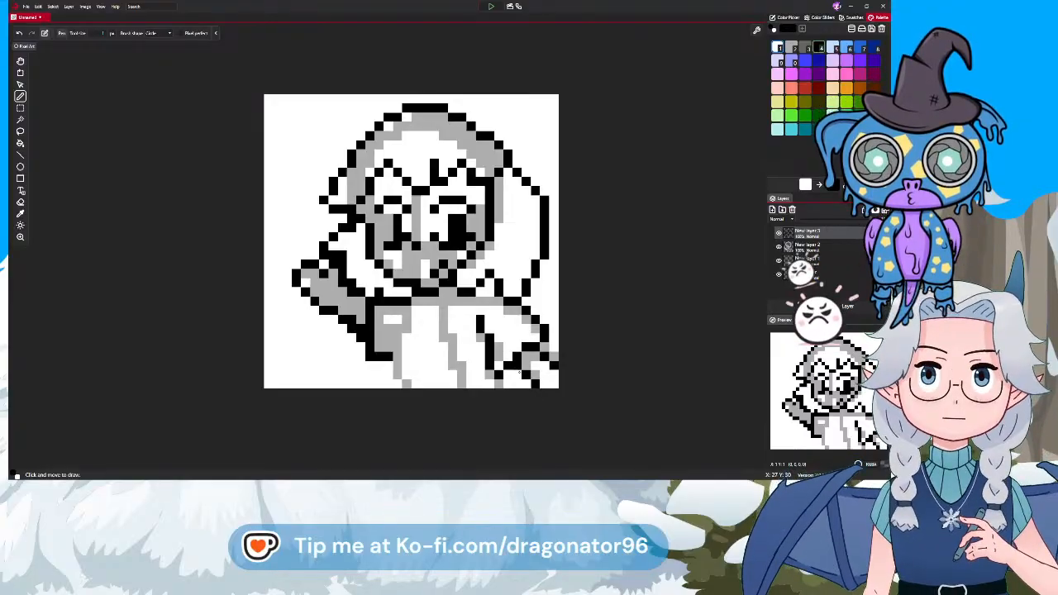
left_click(517, 375)
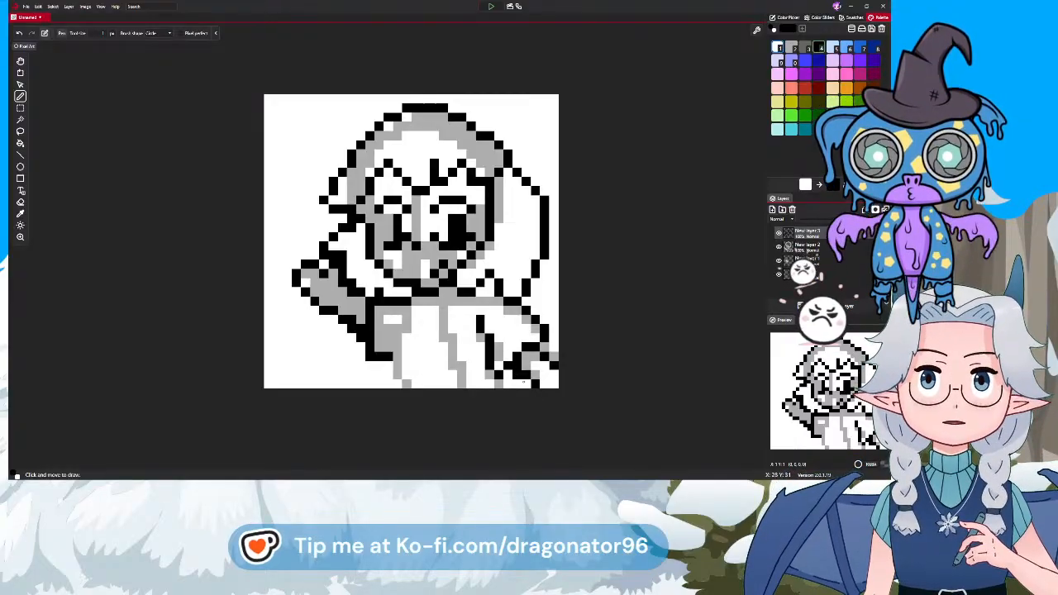
left_click(526, 383)
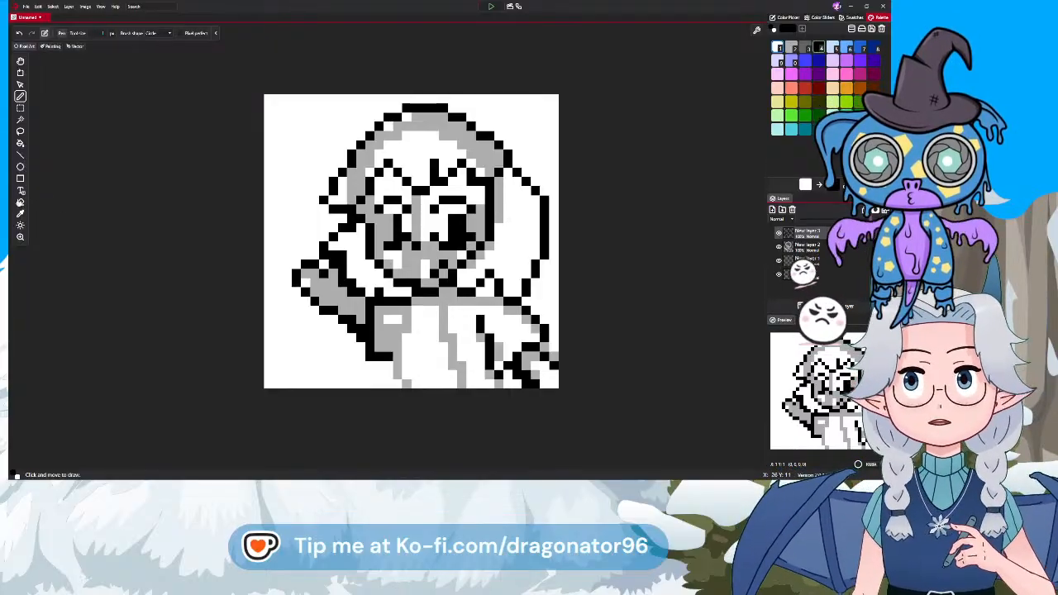
Erase the black iris of the left-hand eye and paint the irises of both eyes bright blue
left_click(21, 201)
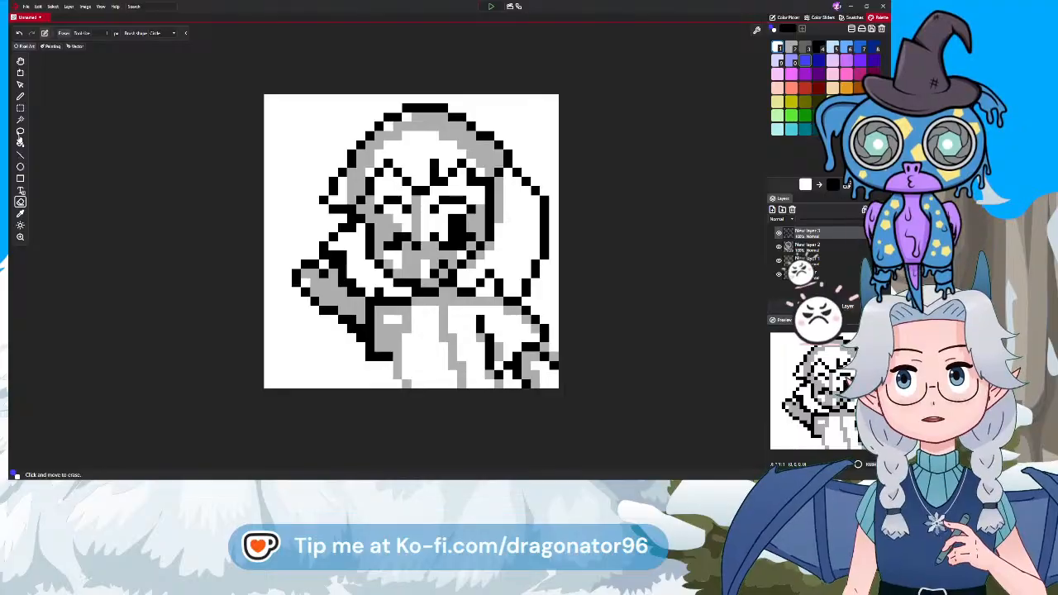
left_click(21, 96)
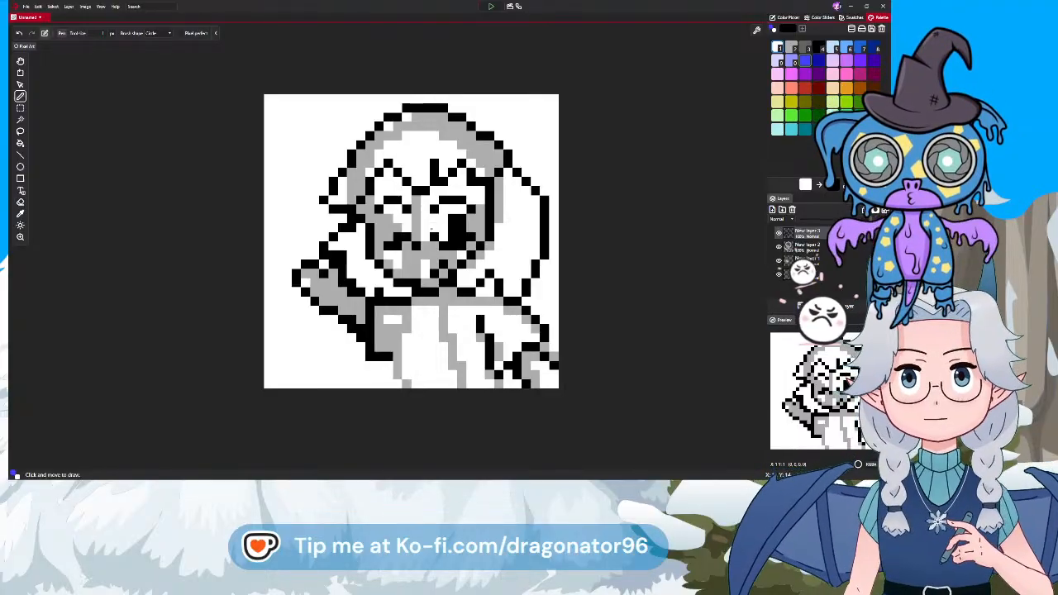
left_click_drag(396, 238, 396, 217)
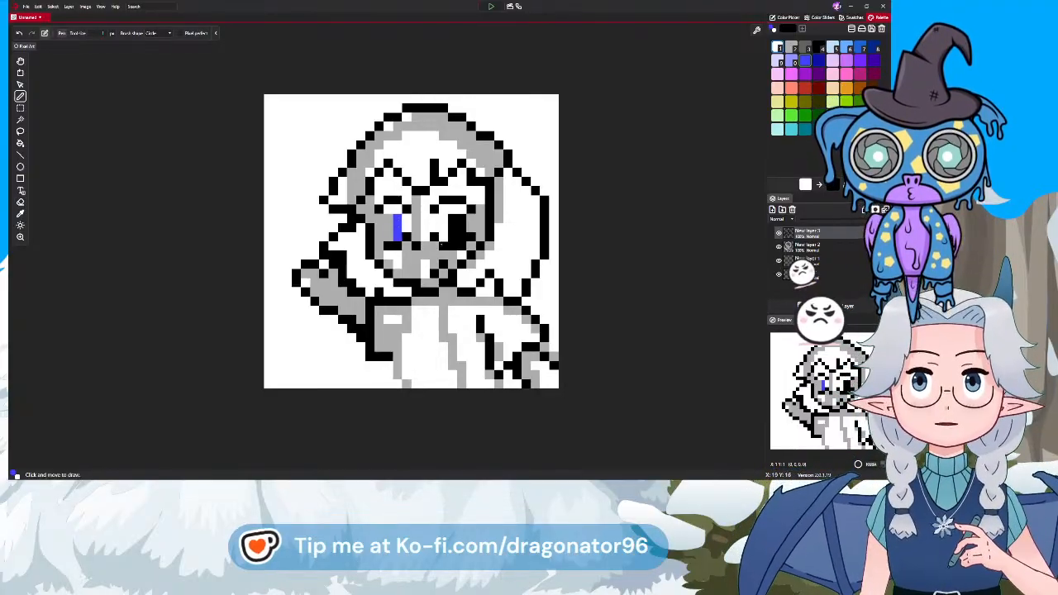
left_click_drag(453, 239, 453, 223)
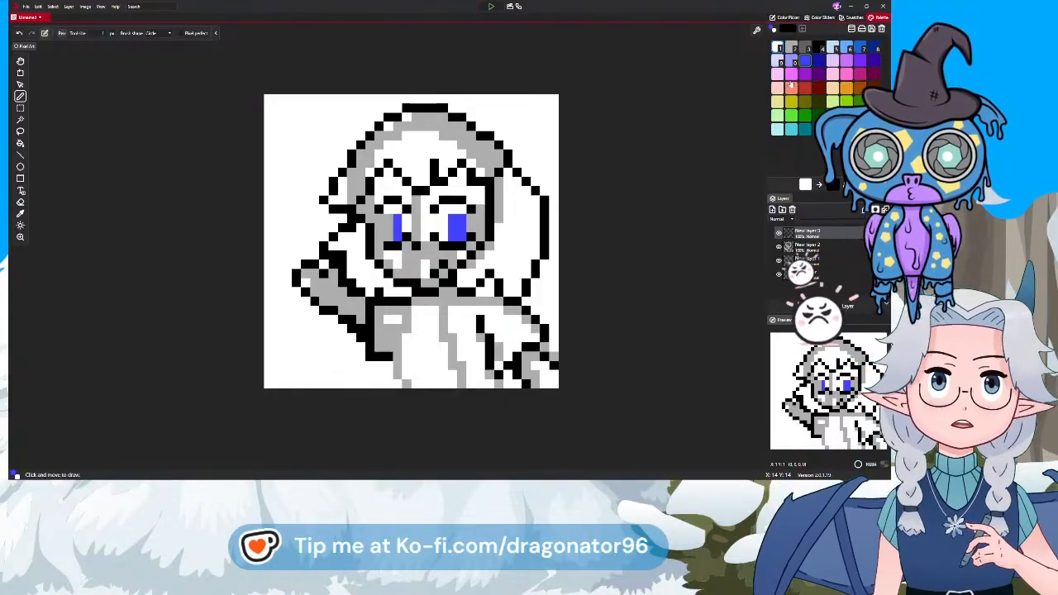
Lock the line layer's transparency and recolour the outline of the hair's crown, fringe and right-hand locks dark blue
left_click(817, 61)
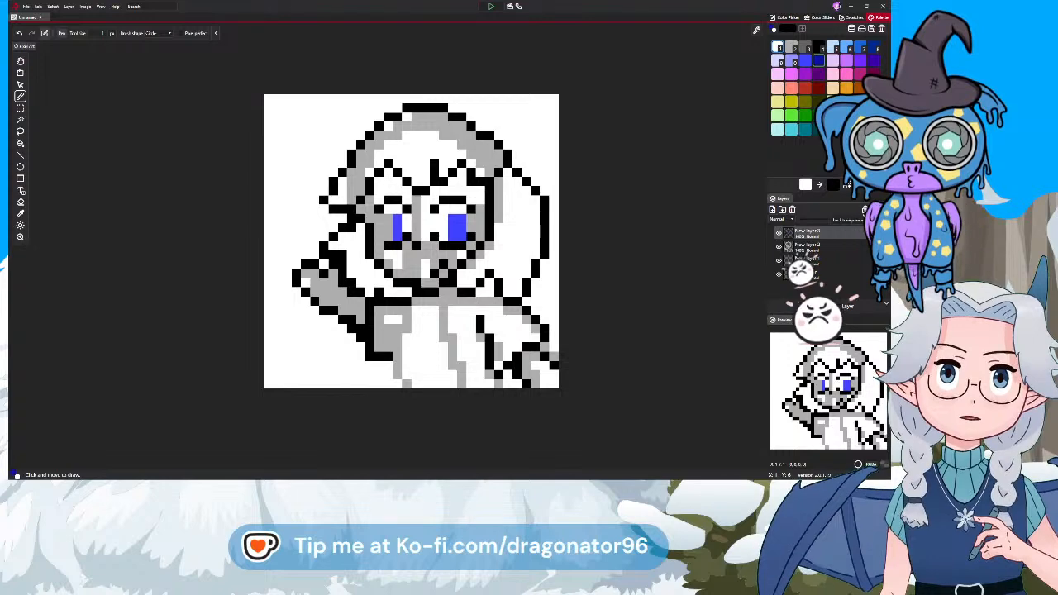
left_click(865, 210)
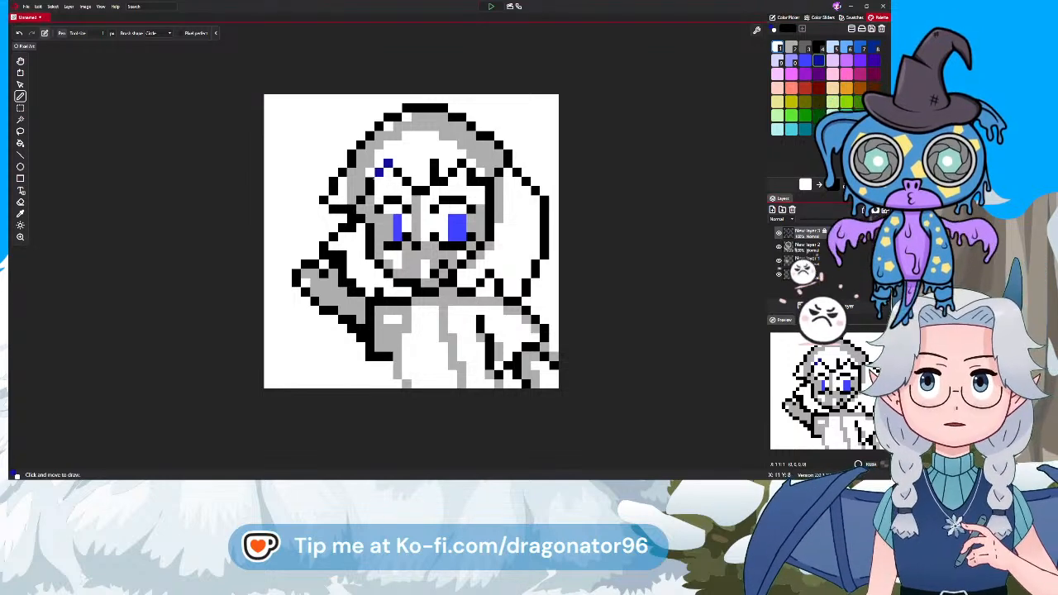
mouse_move(385, 163)
left_mouse_down()
mouse_move(350, 208)
mouse_move(322, 200)
mouse_move(365, 130)
mouse_move(390, 116)
mouse_move(444, 107)
mouse_move(508, 162)
left_mouse_up()
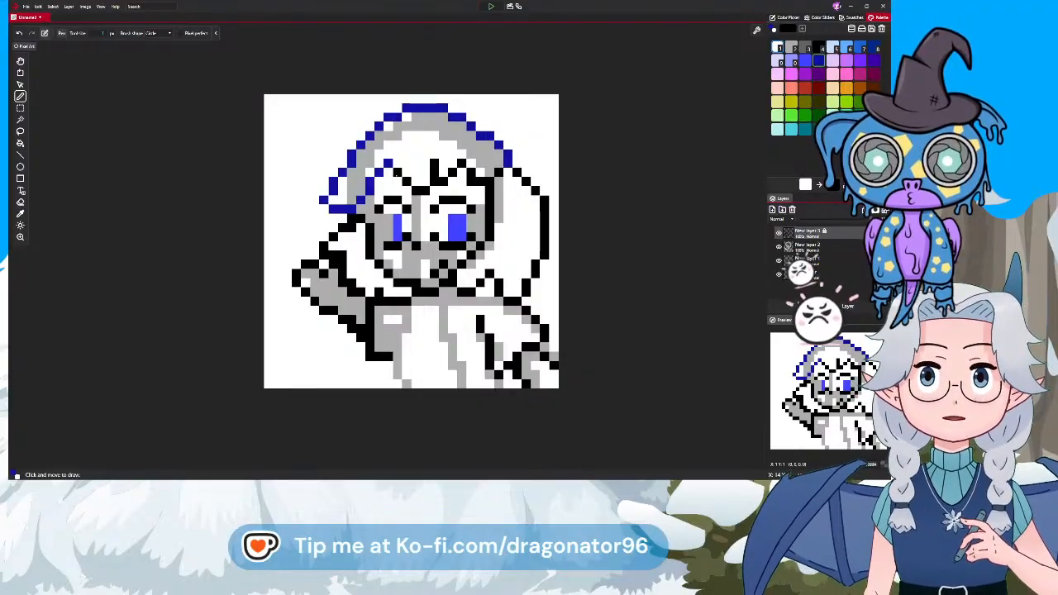
mouse_move(396, 173)
left_mouse_down()
mouse_move(426, 190)
mouse_move(461, 162)
mouse_move(420, 171)
mouse_move(533, 190)
mouse_move(552, 219)
mouse_move(544, 254)
mouse_move(545, 211)
mouse_move(544, 255)
mouse_move(526, 291)
mouse_move(501, 291)
mouse_move(513, 302)
mouse_move(469, 290)
left_mouse_up()
left_click(498, 172)
left_click(498, 291)
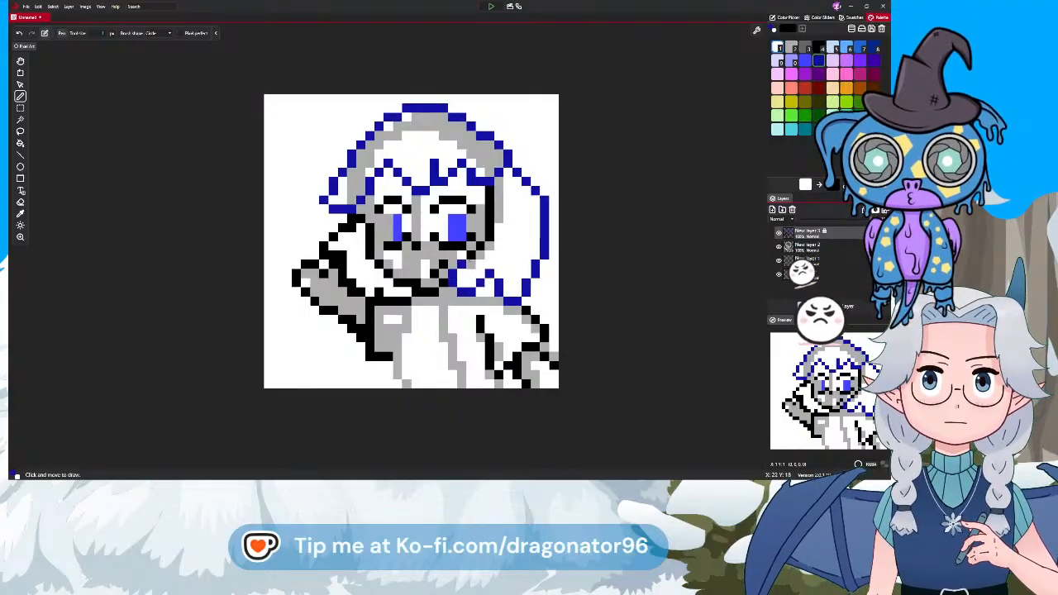
Recolour the hair strand along the face's right side and the outline of the left-hand locks dark blue
left_click_drag(487, 246, 489, 192)
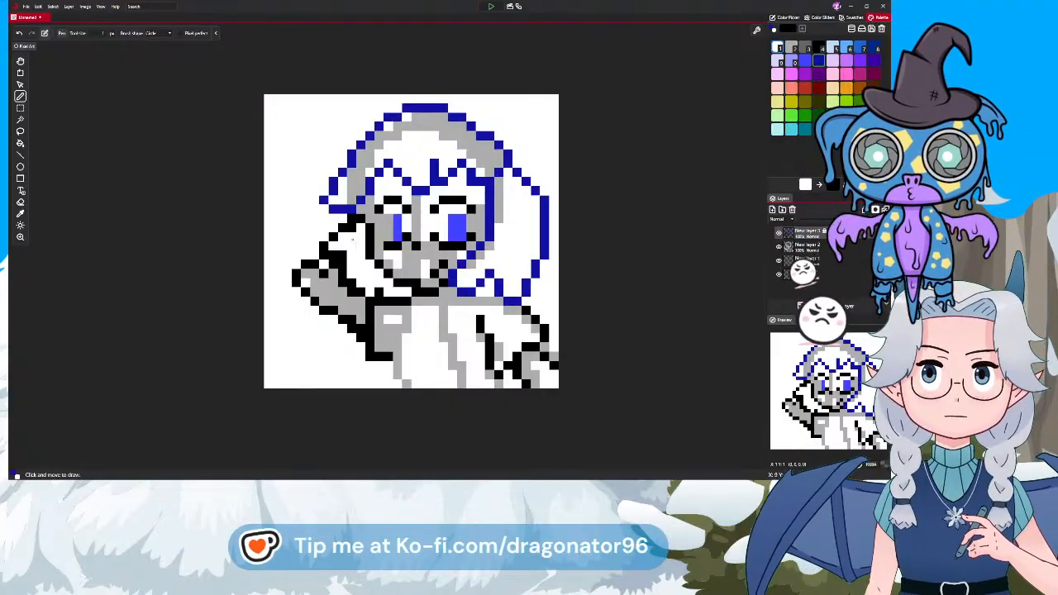
mouse_move(351, 217)
left_mouse_down()
mouse_move(324, 248)
mouse_move(339, 255)
mouse_move(324, 253)
left_mouse_up()
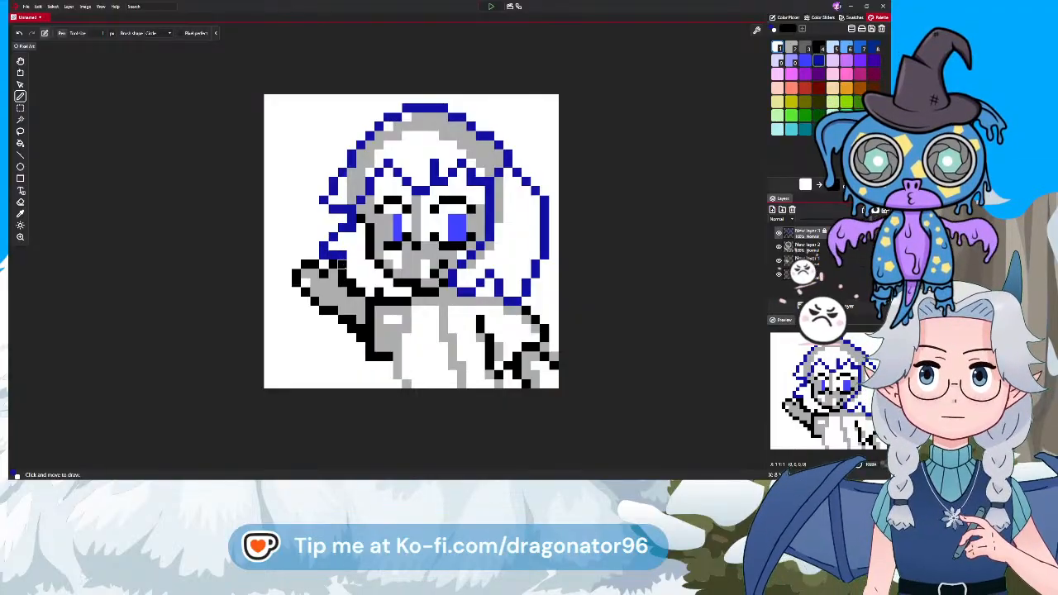
left_click(352, 282)
left_click(360, 291)
left_click(378, 291)
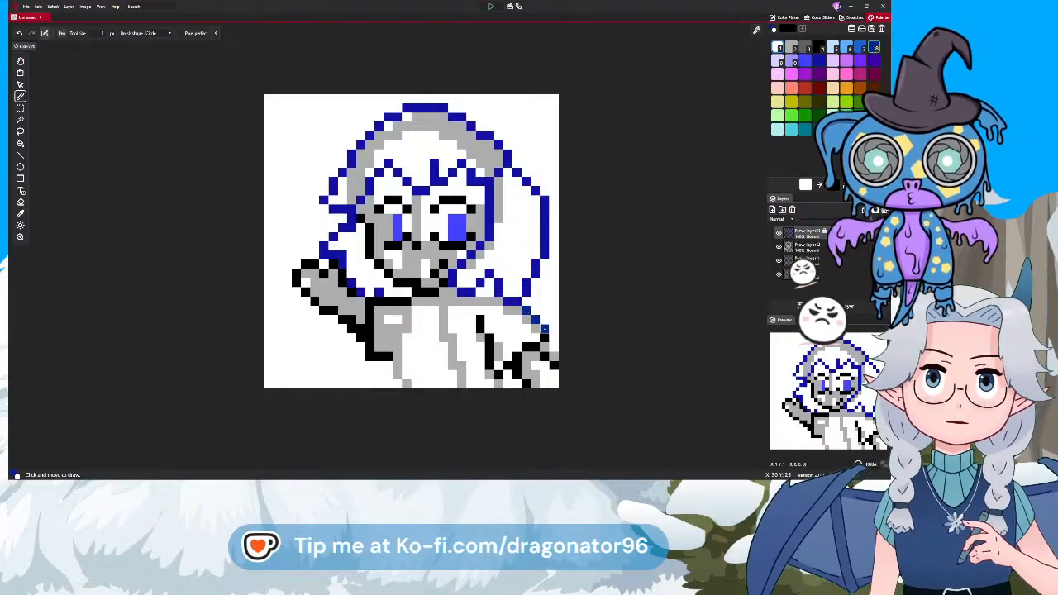
Recolour the black outlines of both sleeves with the navy blue swatch
mouse_move(545, 337)
left_mouse_down()
mouse_move(498, 375)
mouse_move(478, 317)
left_mouse_up()
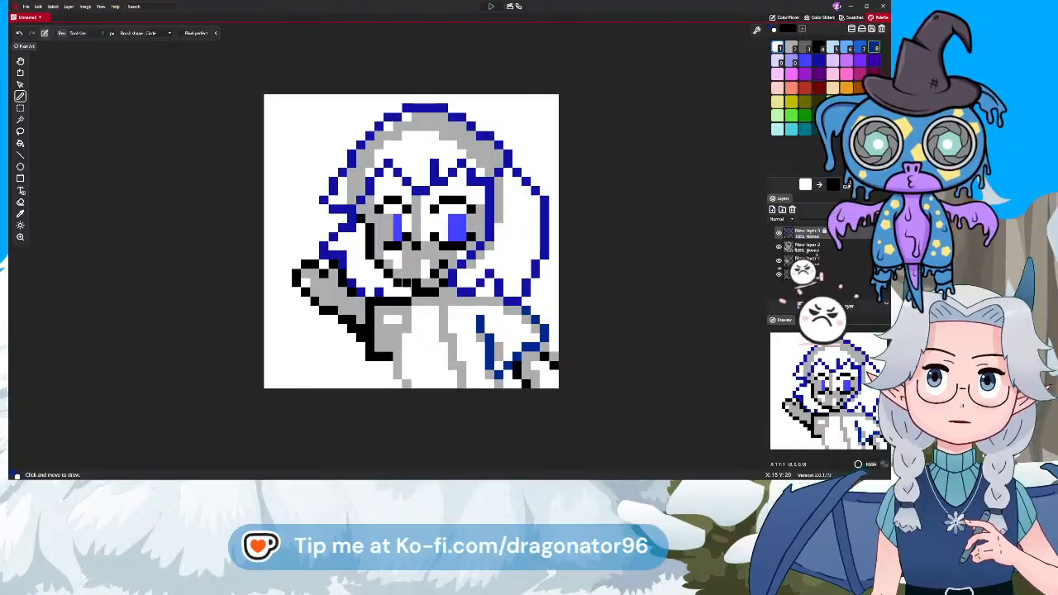
mouse_move(411, 301)
left_mouse_down()
mouse_move(376, 302)
mouse_move(370, 358)
mouse_move(393, 356)
left_mouse_up()
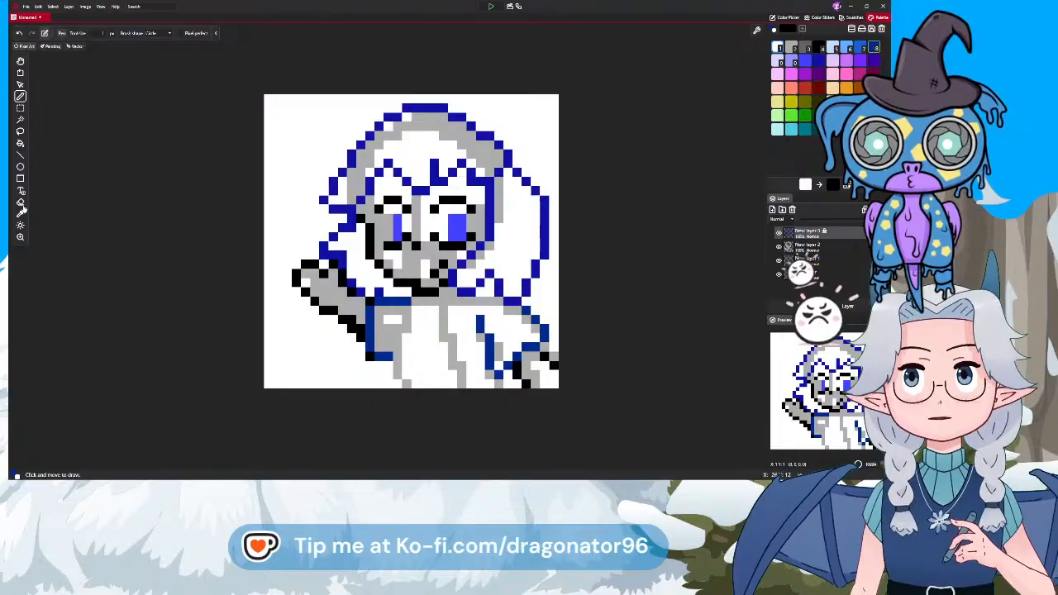
left_click(21, 202)
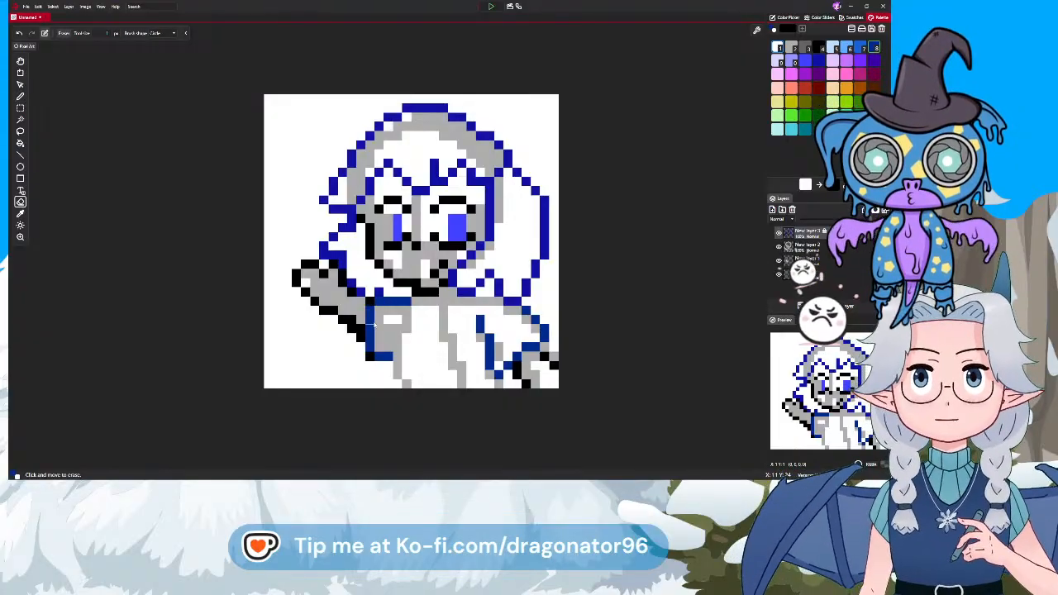
left_click(370, 303)
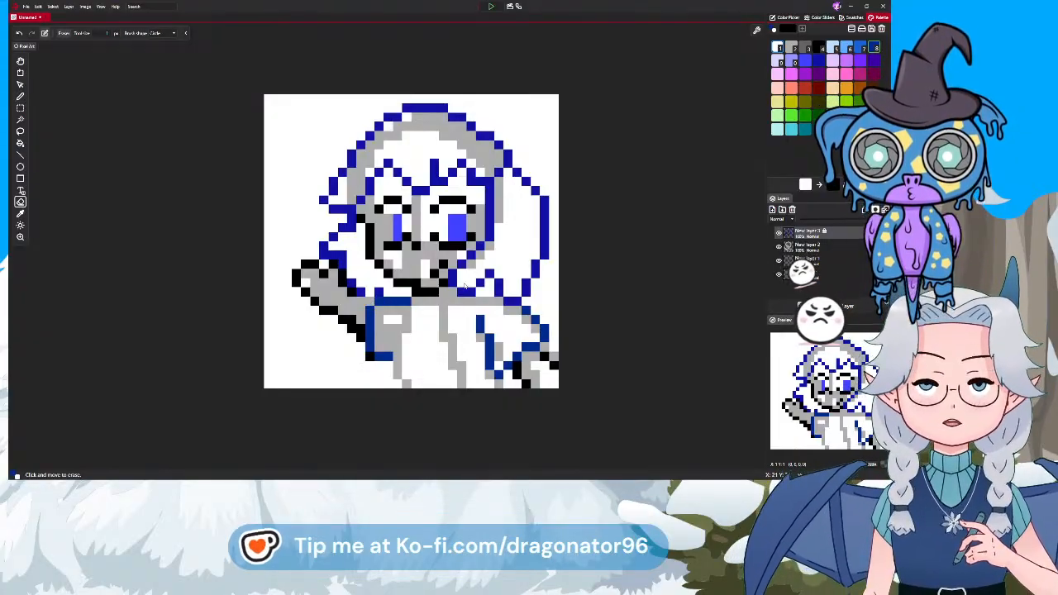
key("ctrl+z")
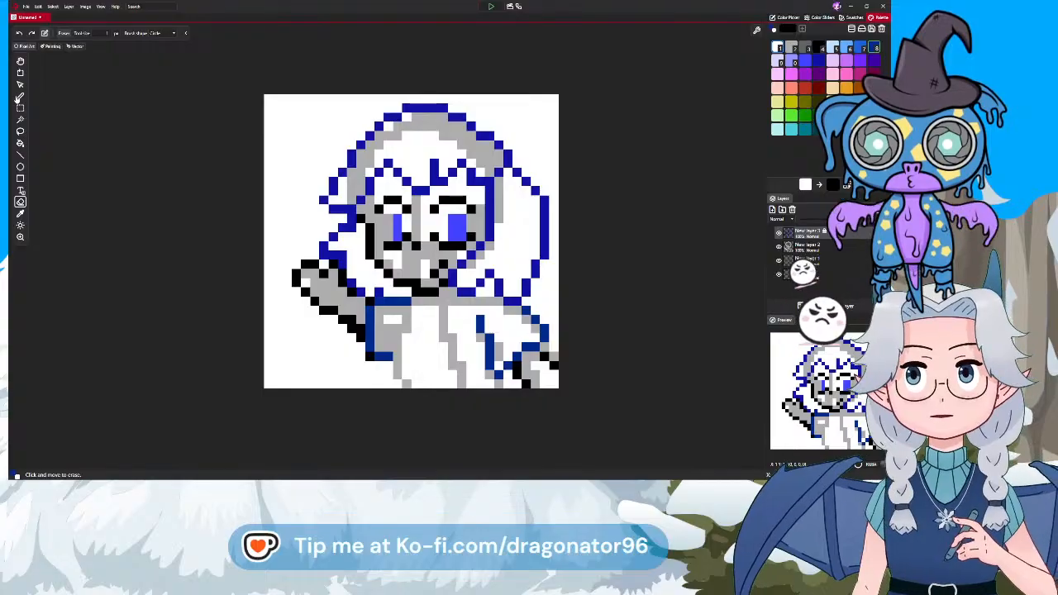
Choose the dark blue swatch and erase the leftover black pixel at the left-hand sleeve's bottom corner
left_click(19, 97)
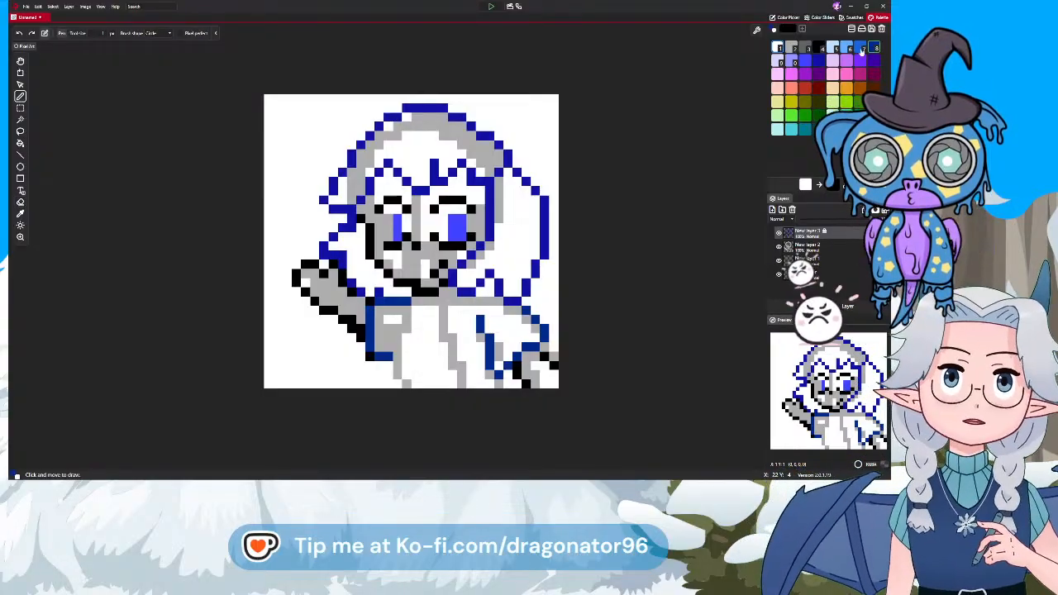
left_click(818, 61)
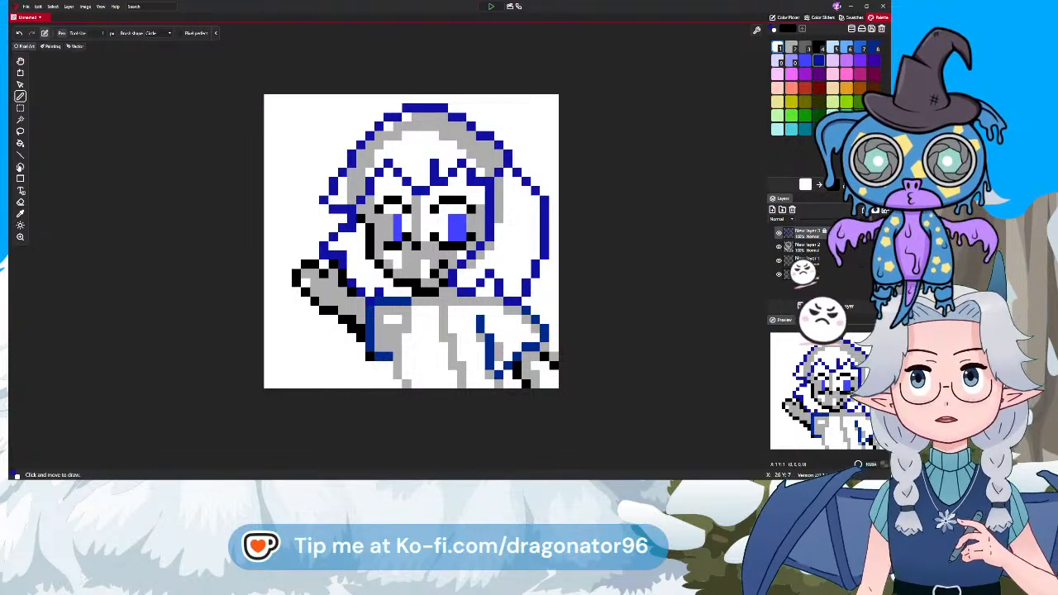
left_click(21, 202)
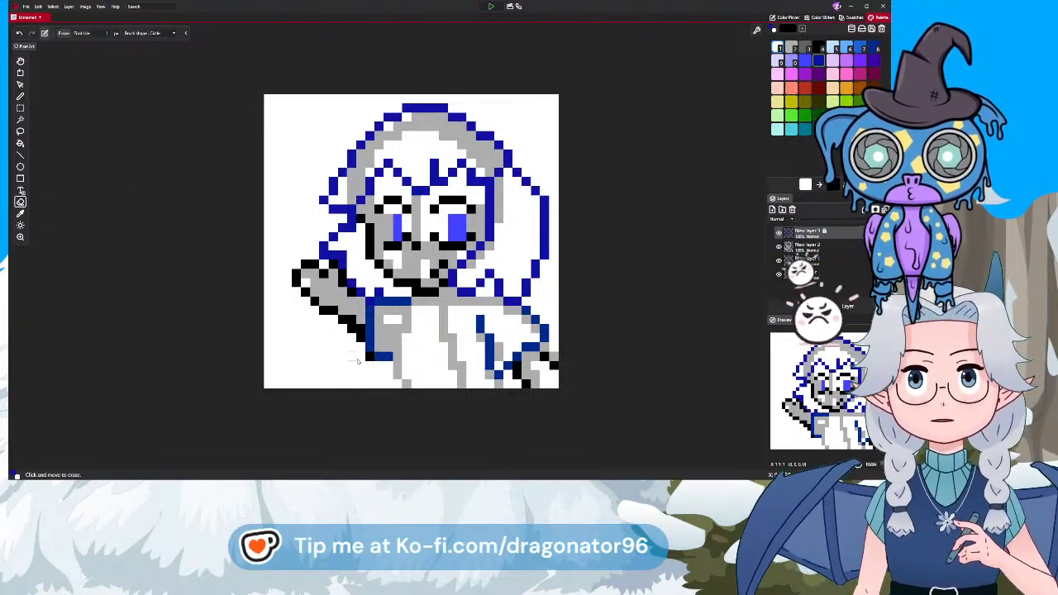
left_click(21, 96)
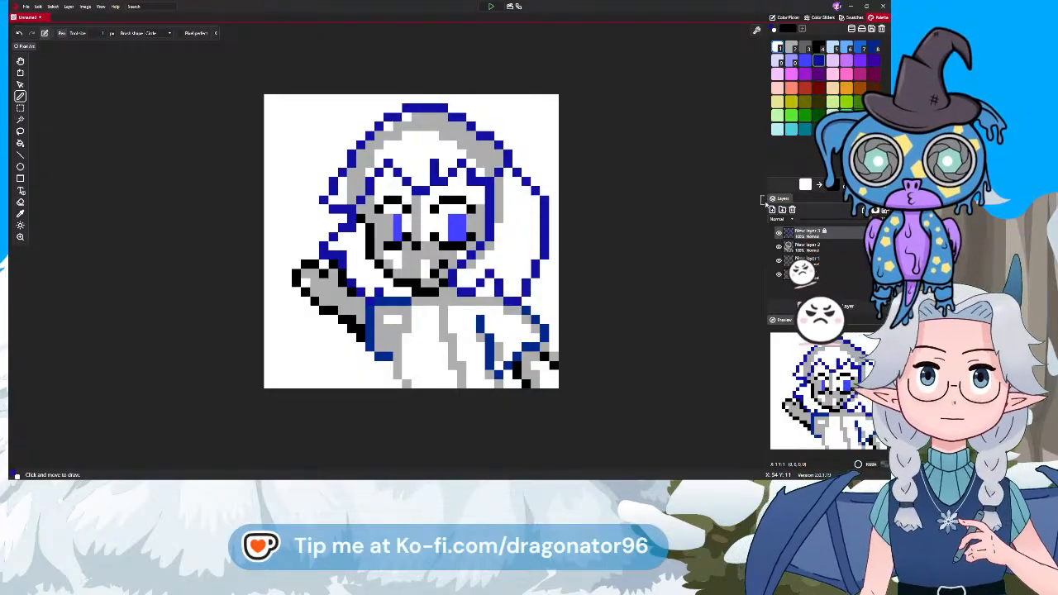
Unlock the layer's transparency and draw the left side of the torso in dark blue down to the canvas edge
left_click(864, 211)
left_click_drag(425, 352, 407, 364)
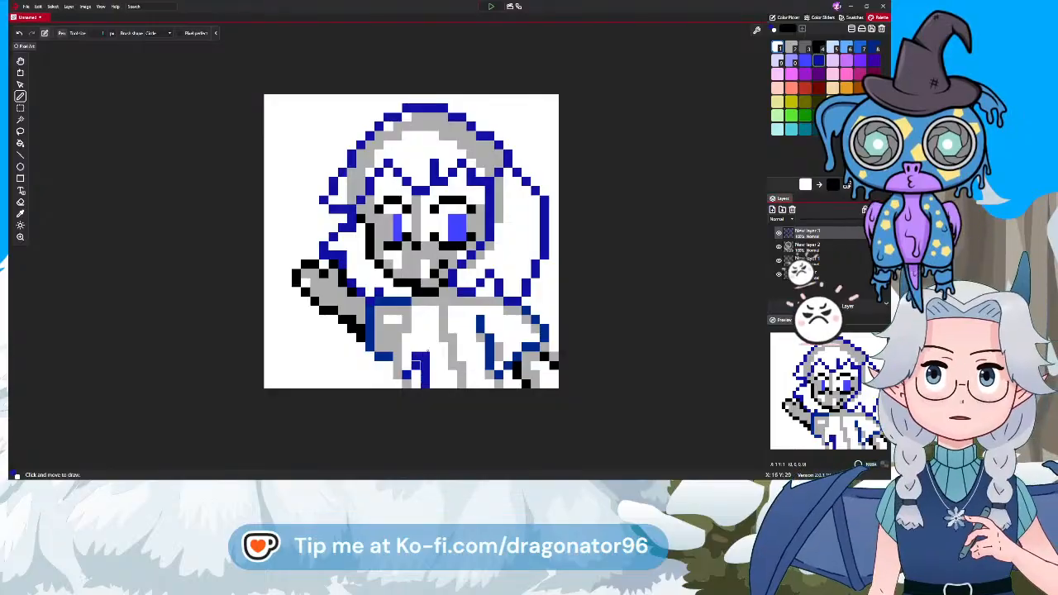
key("ctrl+z")
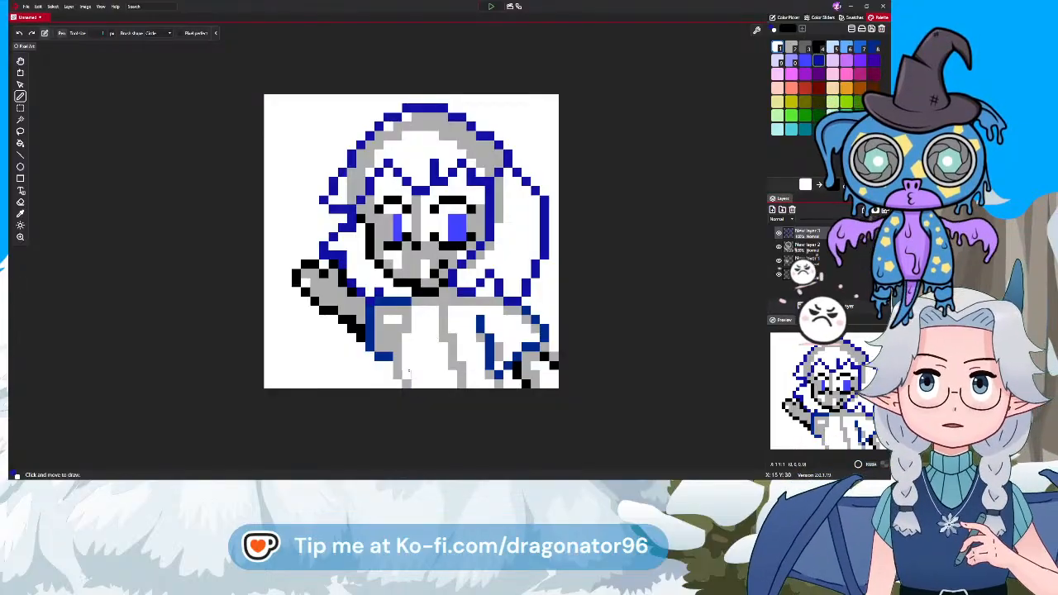
left_click(398, 374)
left_click(398, 365)
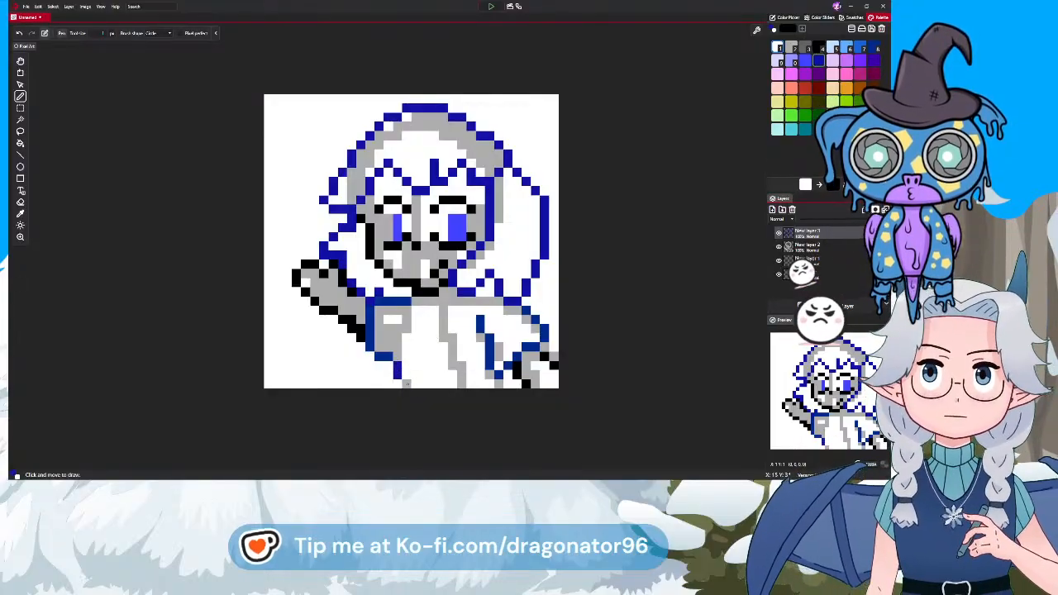
left_click(406, 384)
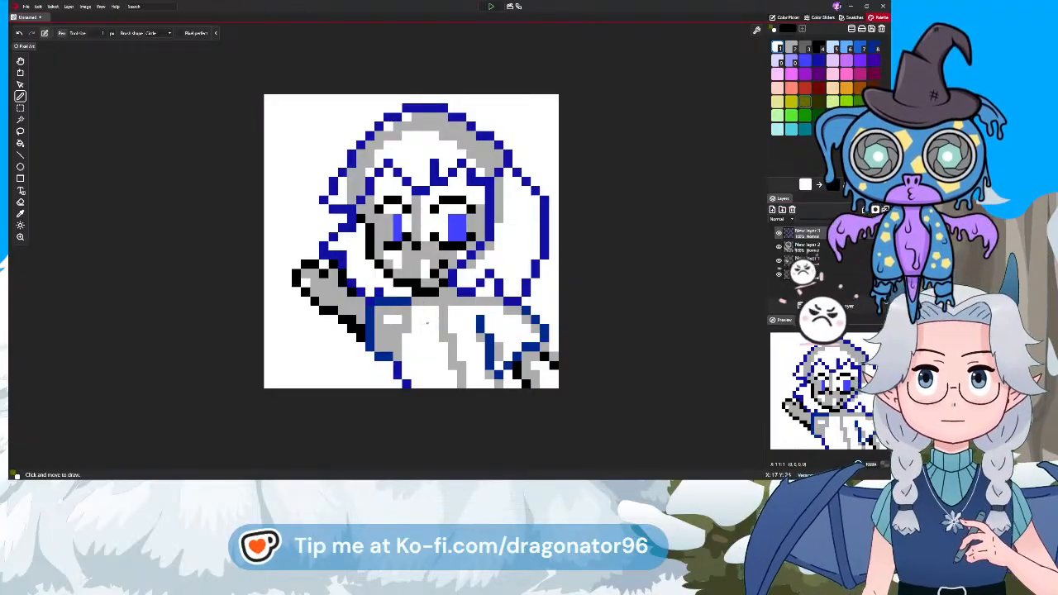
Draw an oval gem at the centre of the chest with an olive outline, yellow fill and pale yellow highlight
left_click(424, 319)
left_click(425, 328)
left_click(435, 310)
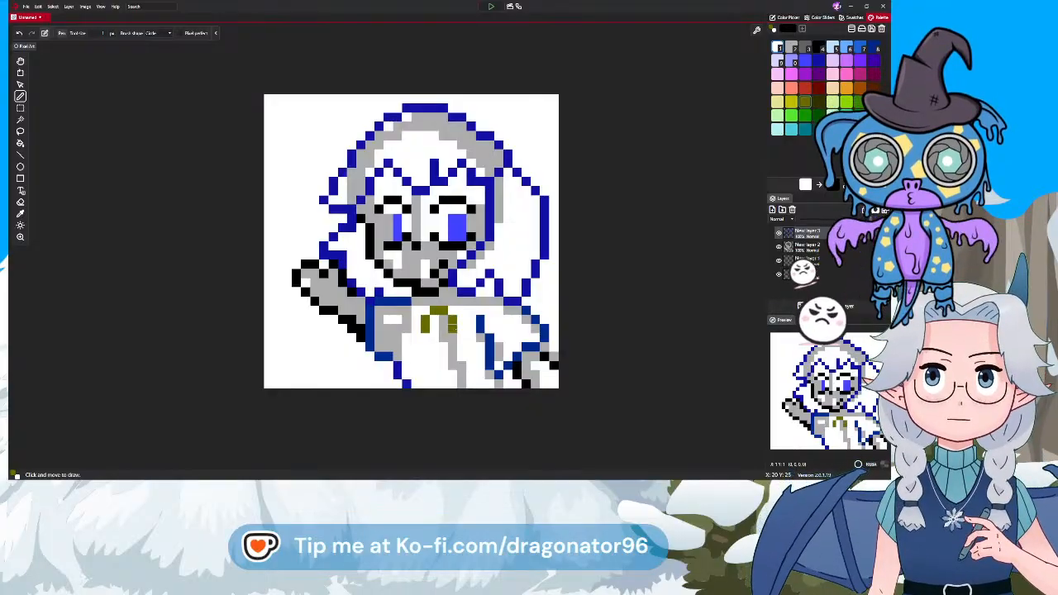
left_click(452, 337)
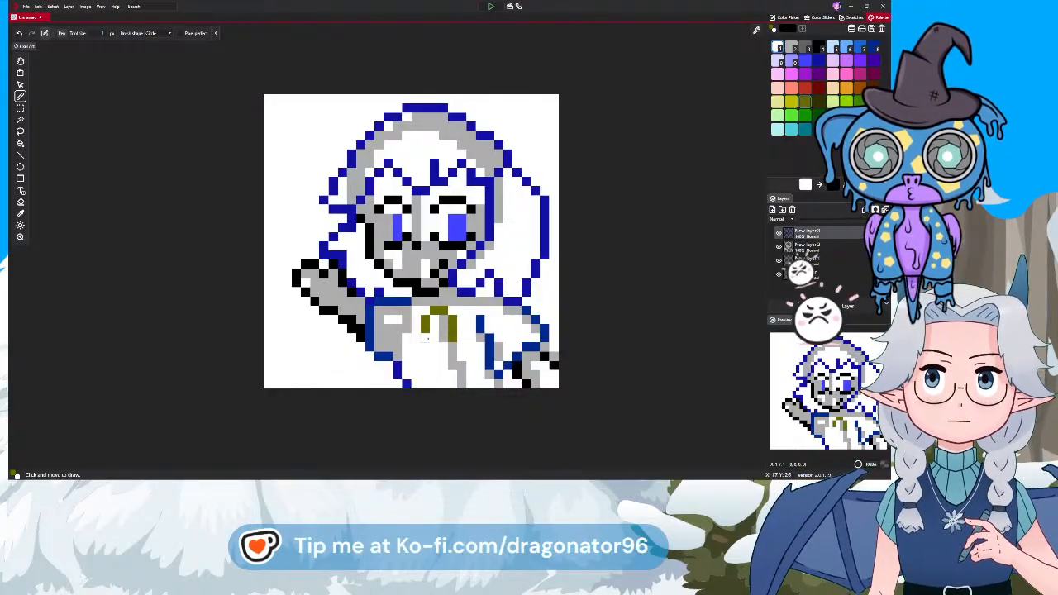
left_click(425, 337)
left_click(434, 347)
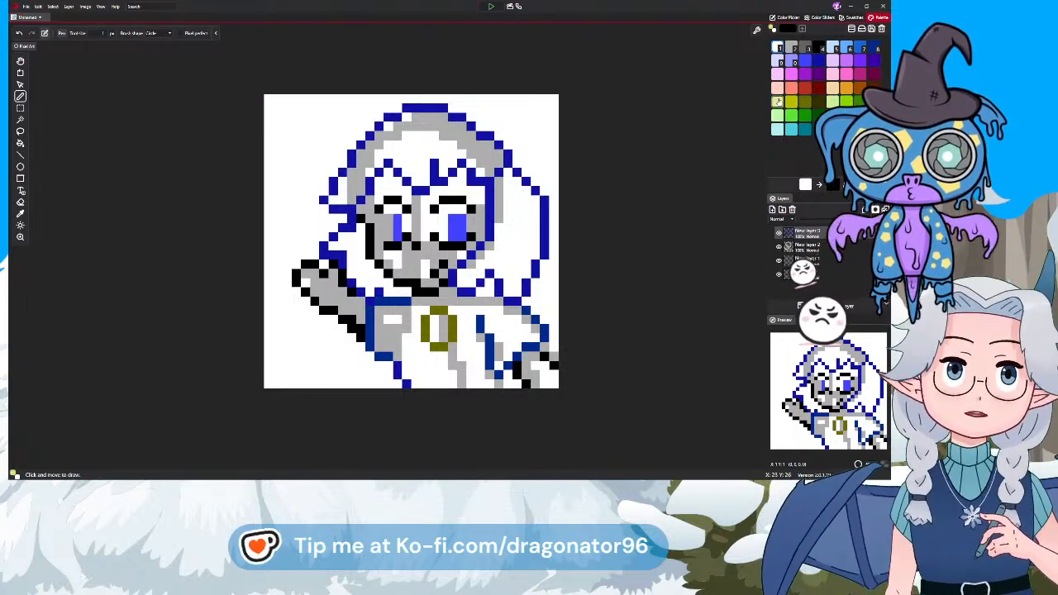
left_click(442, 319)
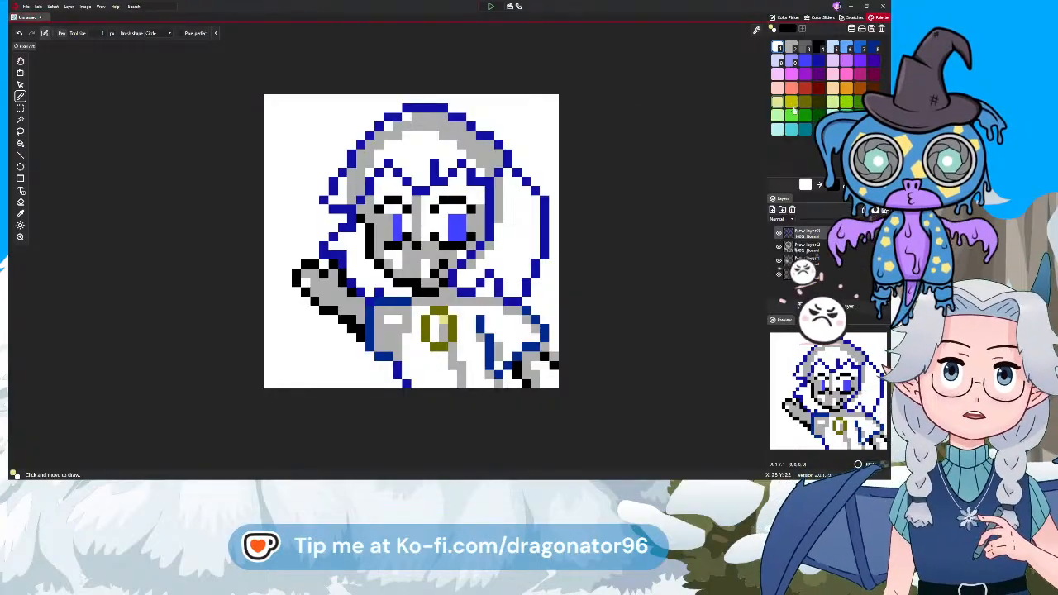
mouse_move(444, 328)
left_mouse_down()
mouse_move(434, 338)
mouse_move(436, 320)
left_mouse_up()
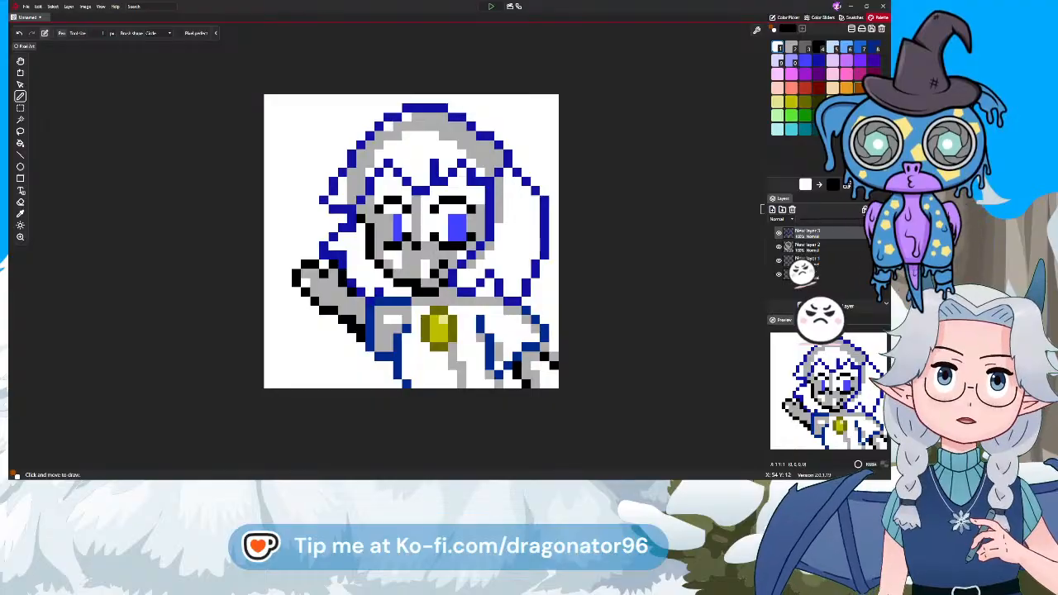
Lock the layer's transparency and recolour the black outlines of both hands, the face, nose and mouth brown
left_click(864, 210)
left_click(545, 358)
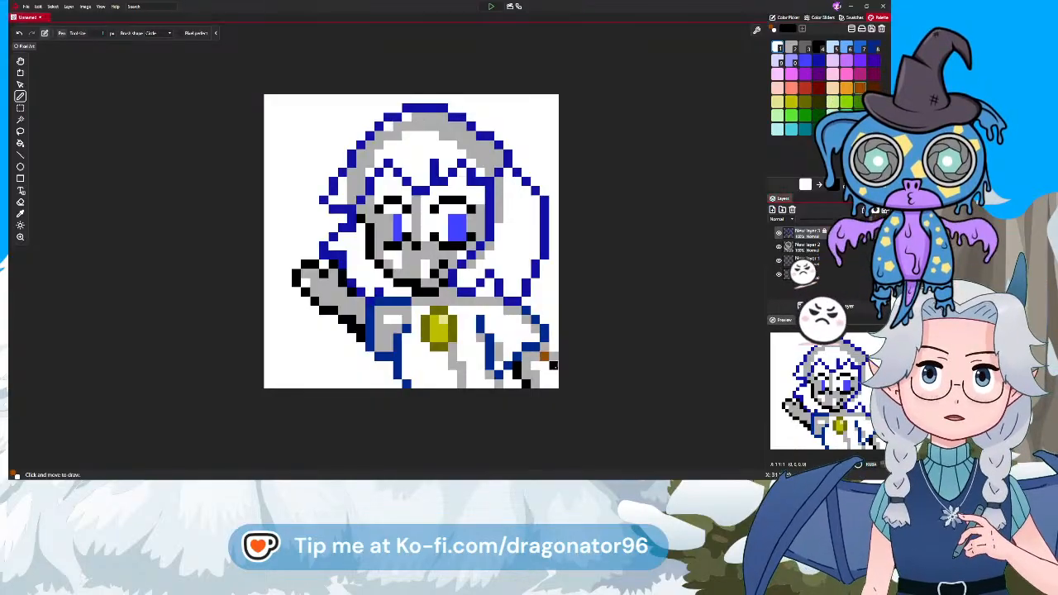
left_click_drag(518, 368, 518, 375)
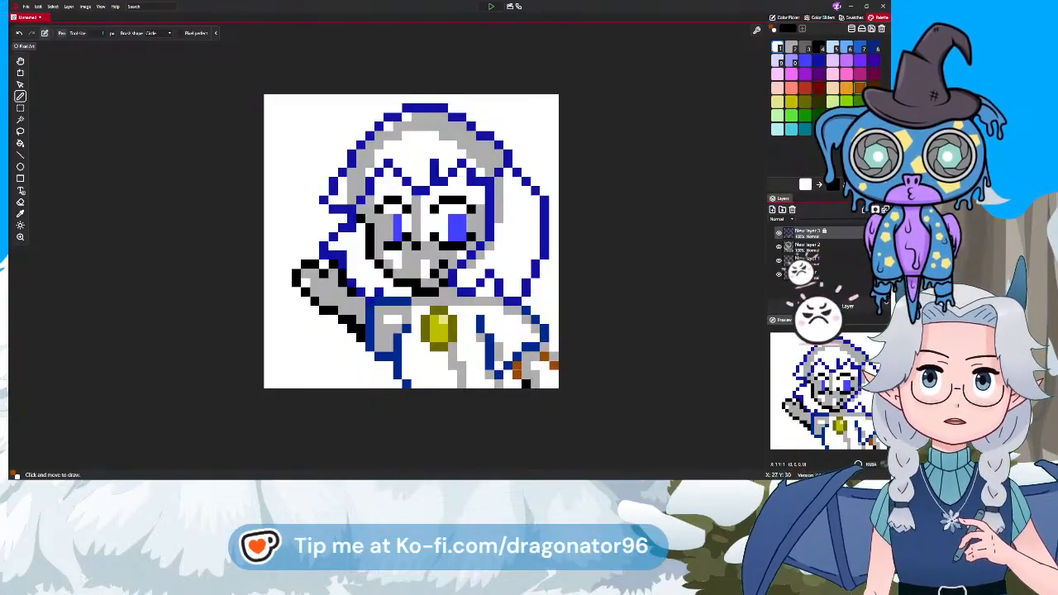
left_click(525, 382)
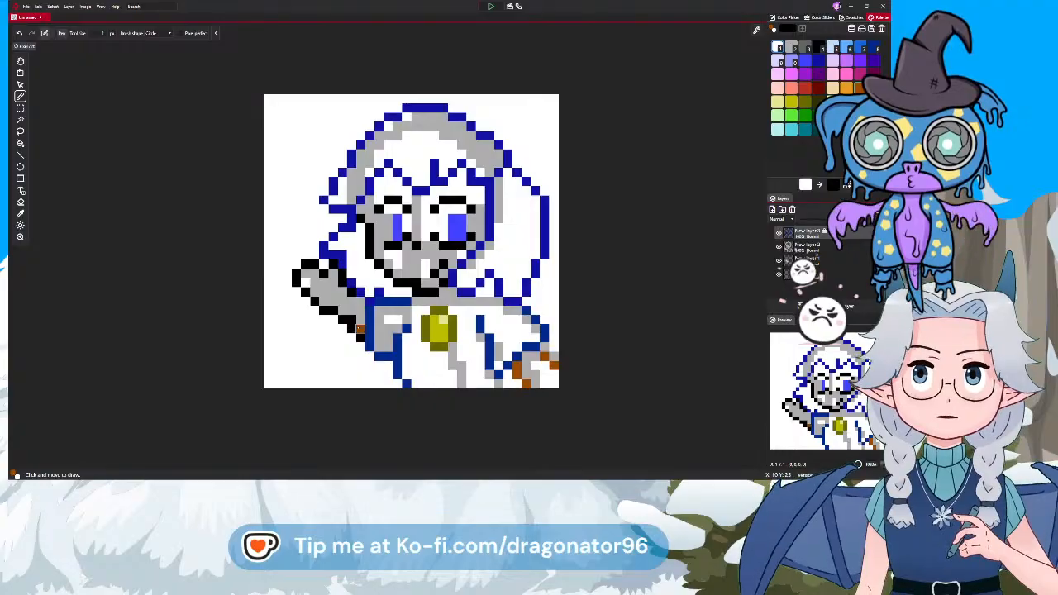
mouse_move(360, 330)
left_mouse_down()
mouse_move(315, 307)
mouse_move(349, 289)
mouse_move(327, 274)
mouse_move(341, 275)
mouse_move(333, 267)
mouse_move(297, 273)
left_mouse_up()
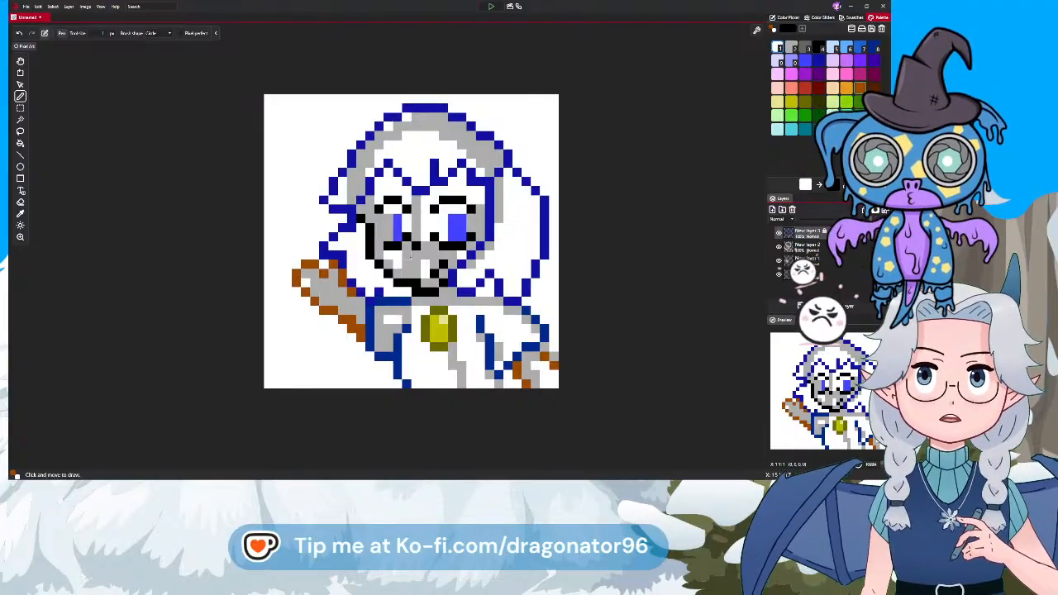
mouse_move(443, 264)
left_mouse_down()
mouse_move(415, 291)
mouse_move(378, 264)
mouse_move(360, 224)
left_mouse_up()
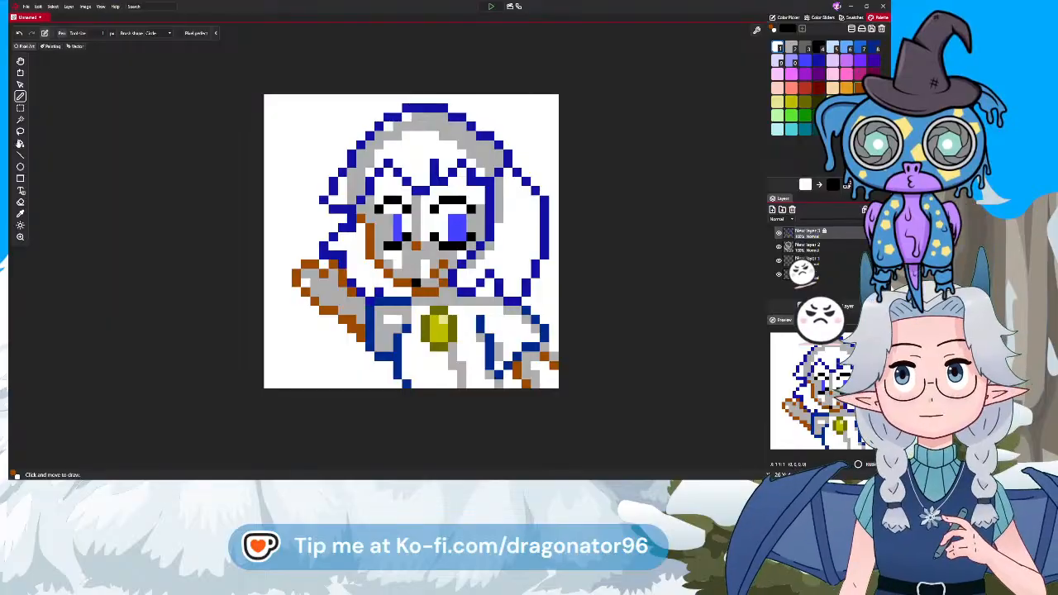
Erase the stray pixels at the mouth and forearm, then unlock transparency and add a dark blue pixel to the right-hand hair strand
left_click(21, 201)
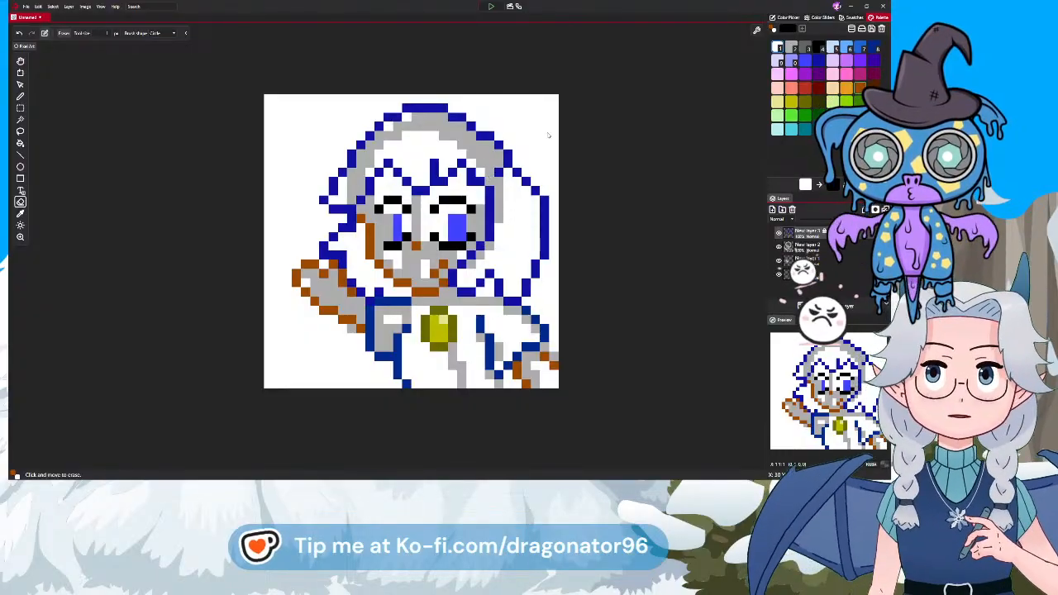
left_click(21, 97)
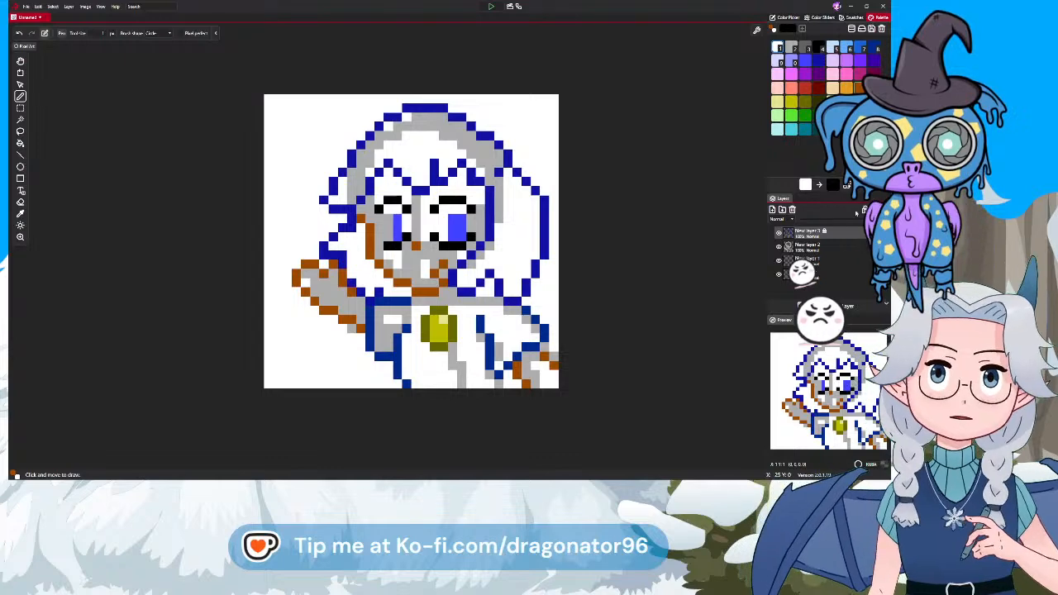
left_click(863, 210)
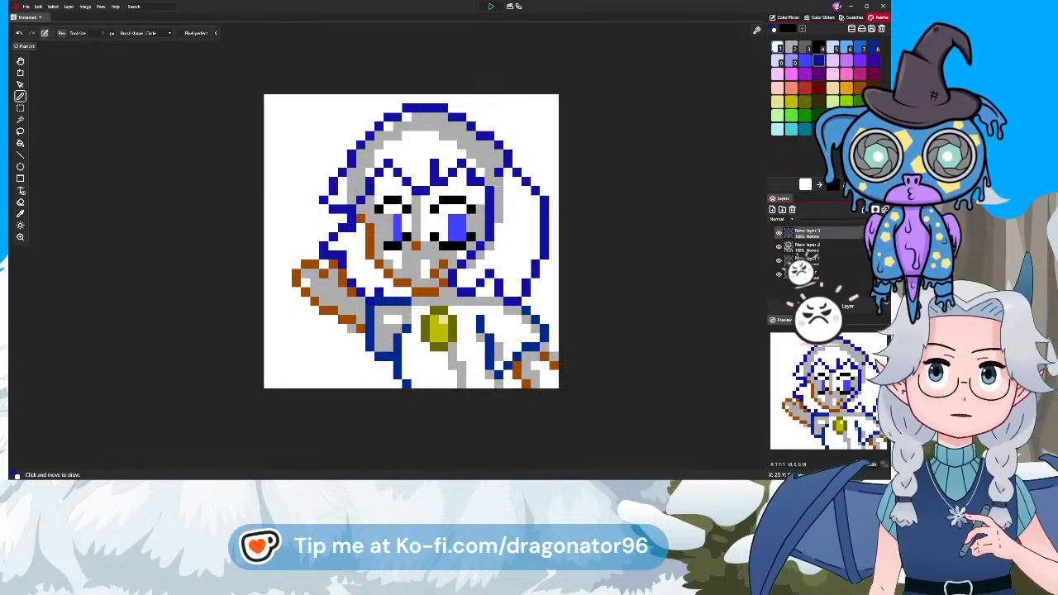
left_click(489, 174)
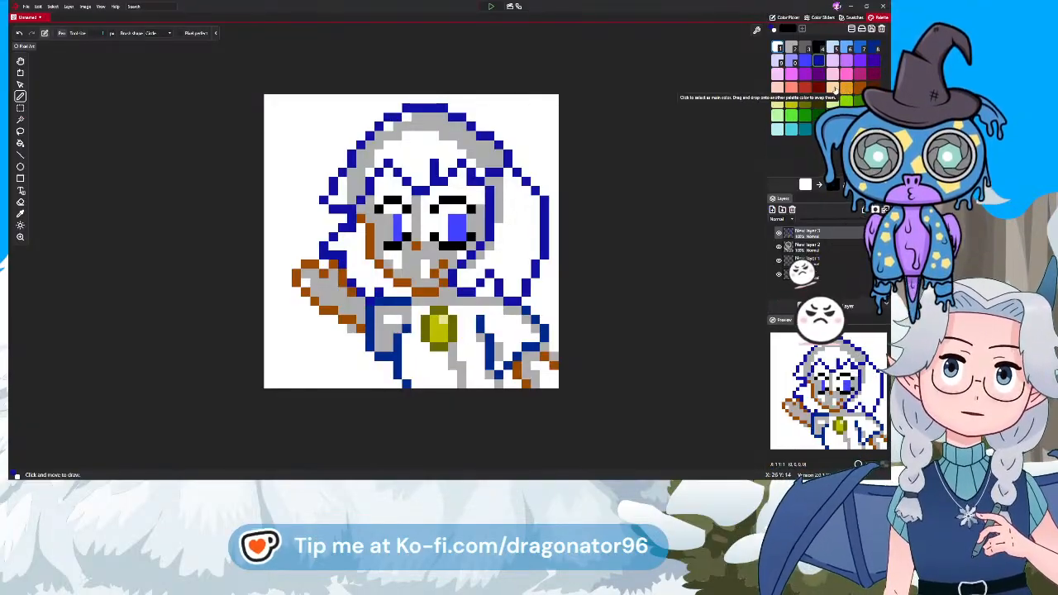
Choose the light peach skin swatch and hide the grey sketch layer
left_click(836, 89)
left_click(807, 246)
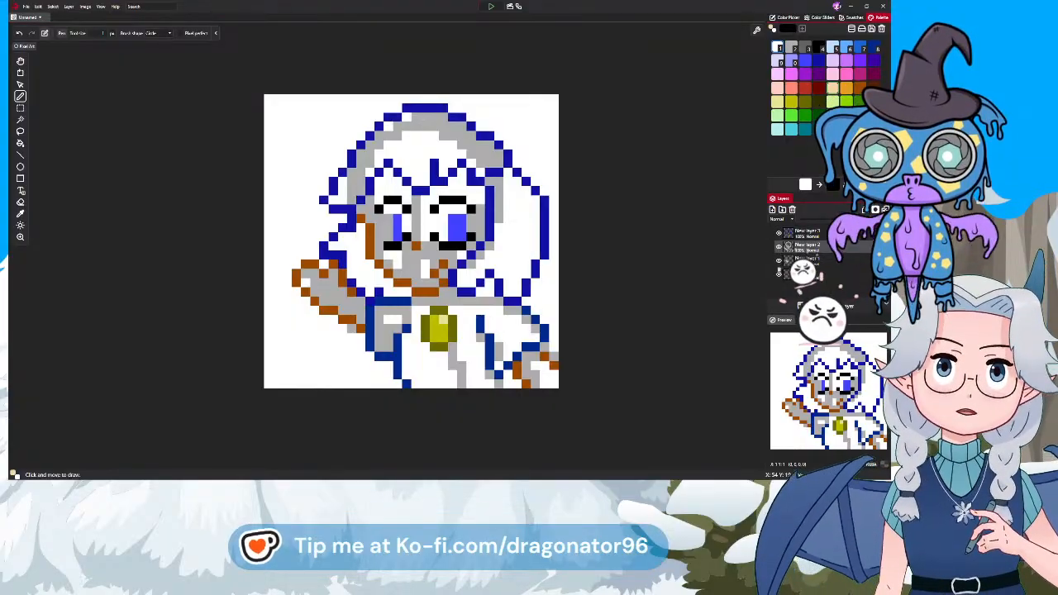
left_click(778, 247)
left_click(778, 247)
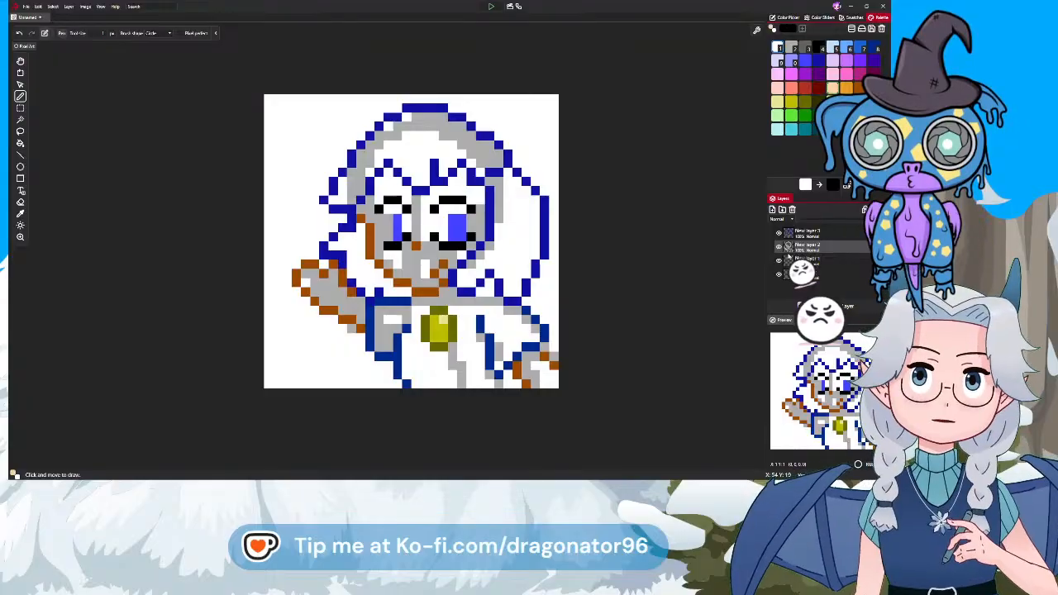
left_click(779, 246)
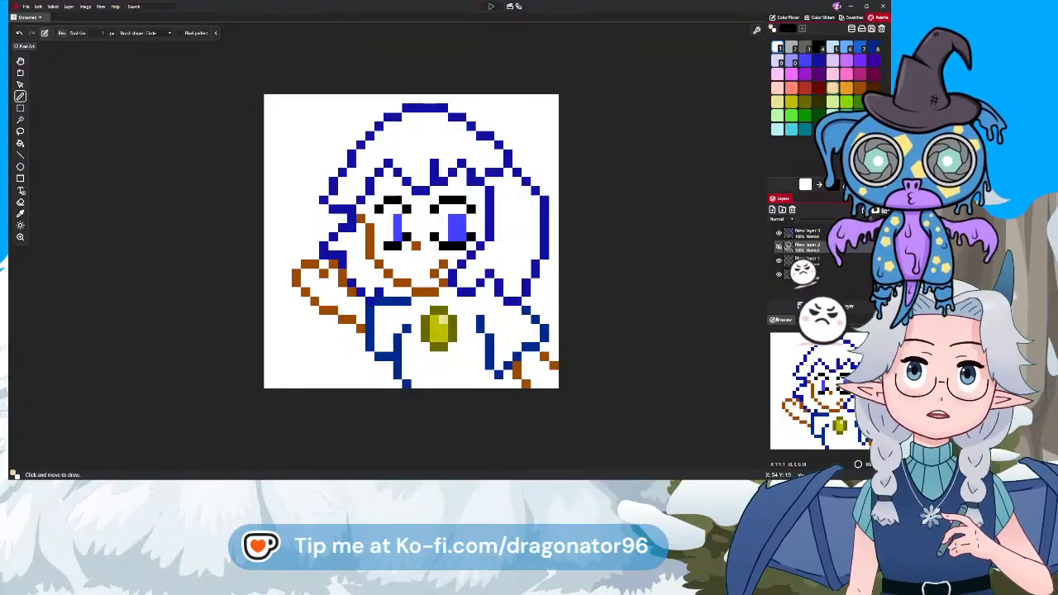
Add a new layer beneath the line art and paint peach skin between and beside the eyes
left_click(772, 210)
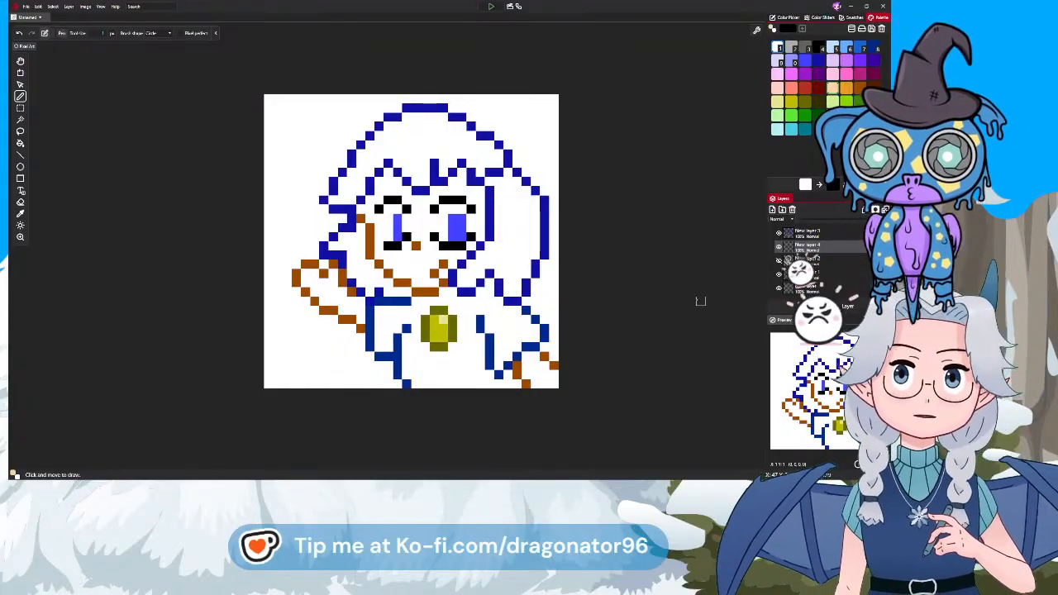
left_click(480, 228)
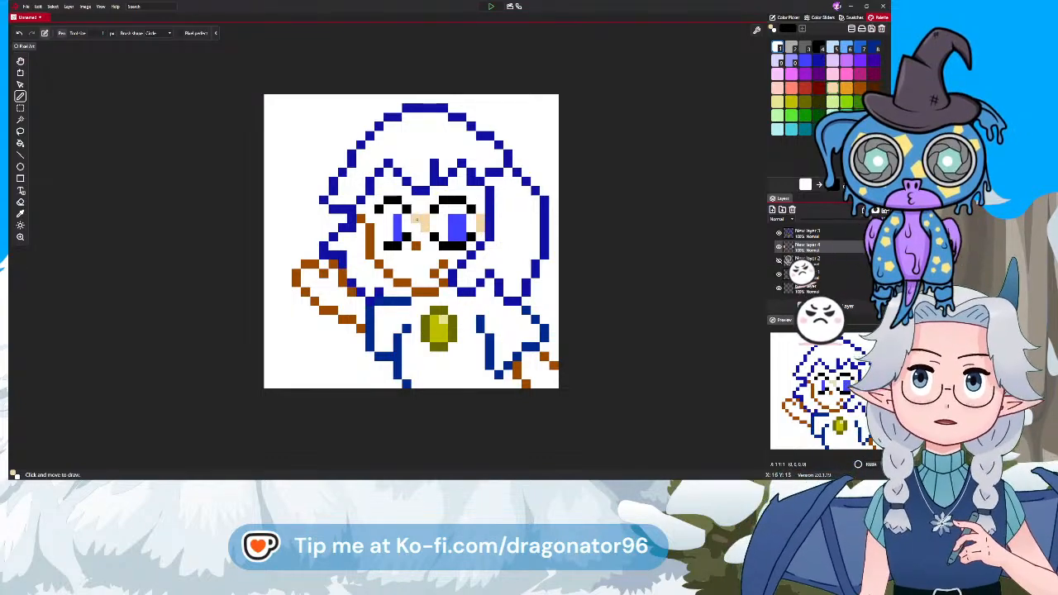
left_click_drag(416, 220, 416, 229)
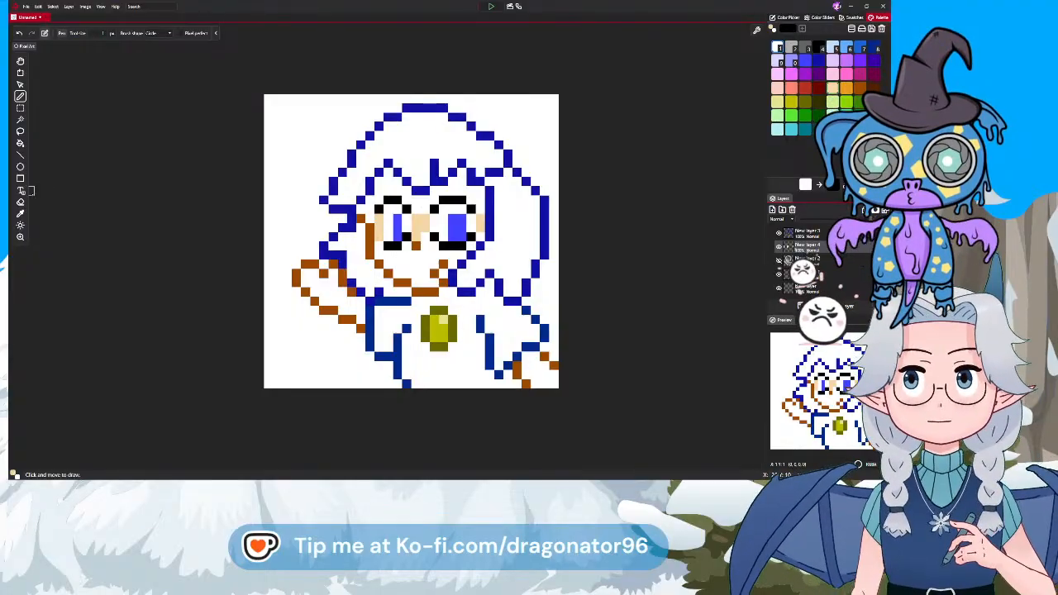
left_click(20, 143)
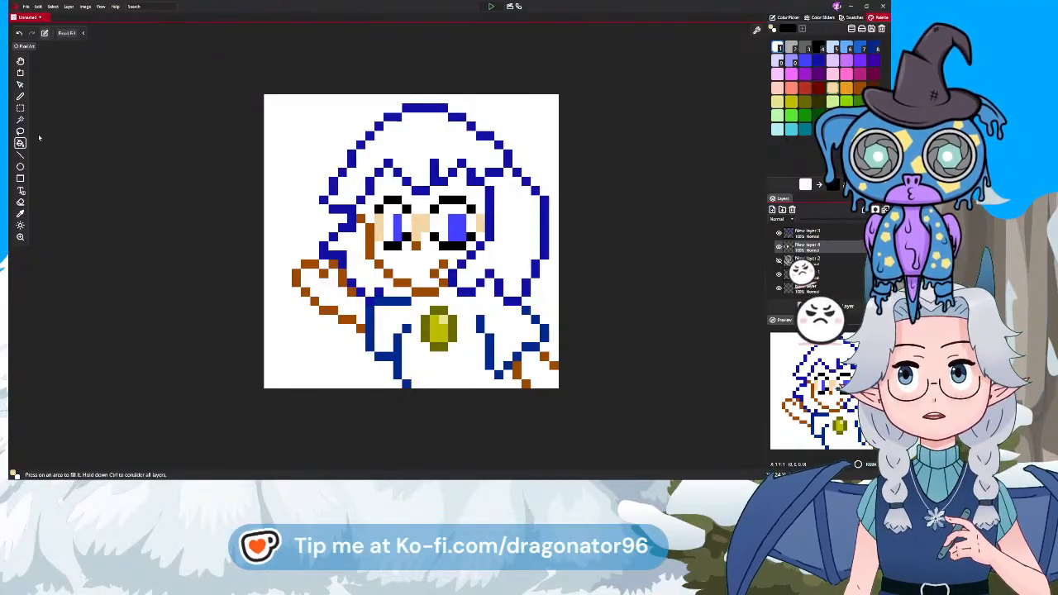
left_click(394, 197)
key("ctrl+z")
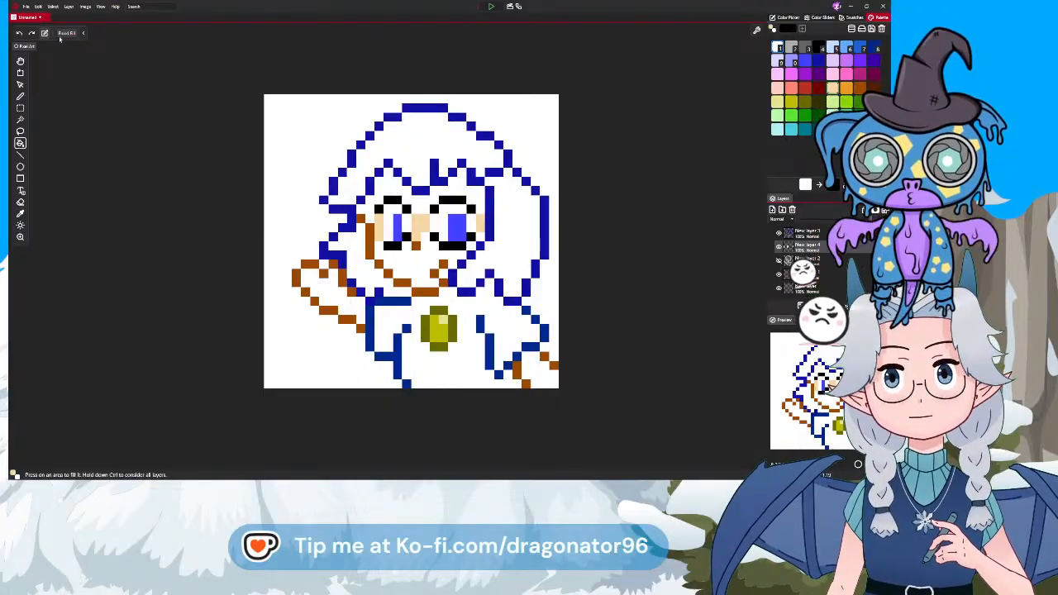
Paint the rest of the face in the peach skin tone with the pen, from the forehead down to the chin
left_click(20, 97)
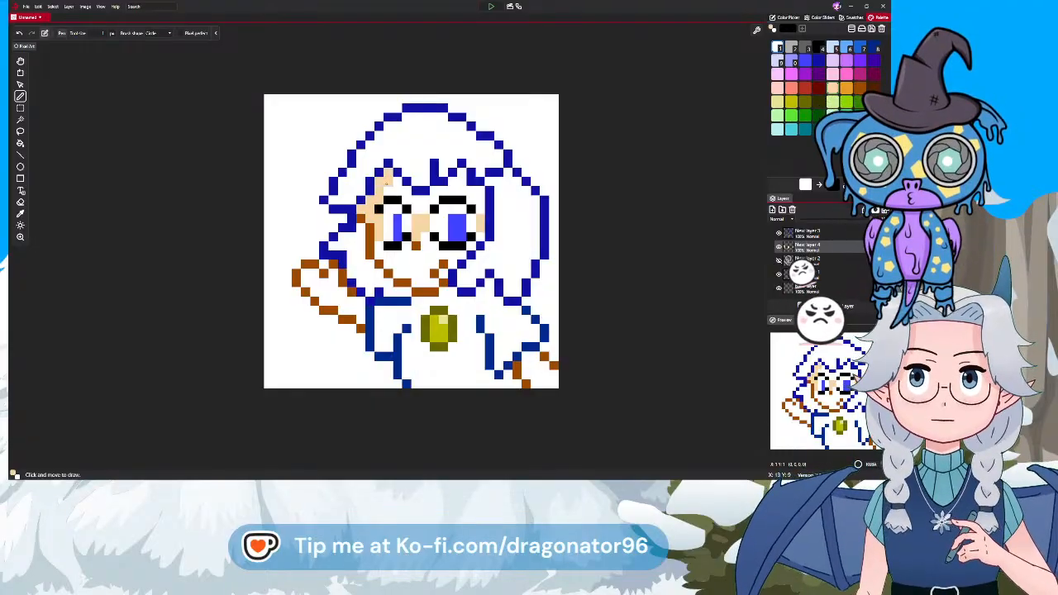
mouse_move(385, 182)
left_mouse_down()
mouse_move(423, 209)
mouse_move(431, 191)
mouse_move(480, 189)
mouse_move(464, 188)
mouse_move(462, 172)
mouse_move(453, 178)
mouse_move(478, 200)
mouse_move(471, 253)
left_mouse_up()
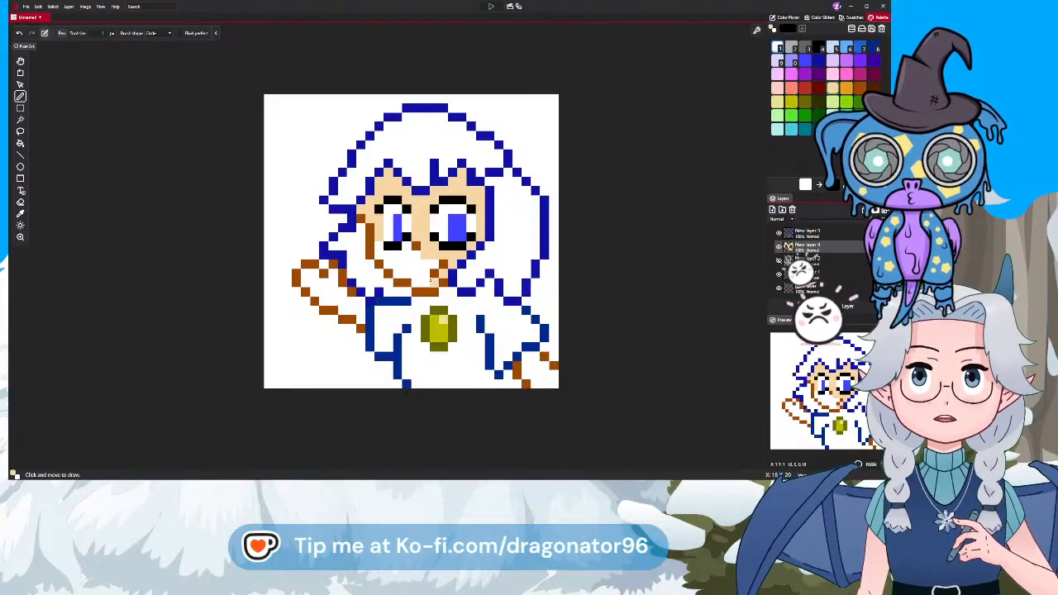
left_click_drag(422, 282, 415, 283)
left_click(425, 274)
left_click(406, 273)
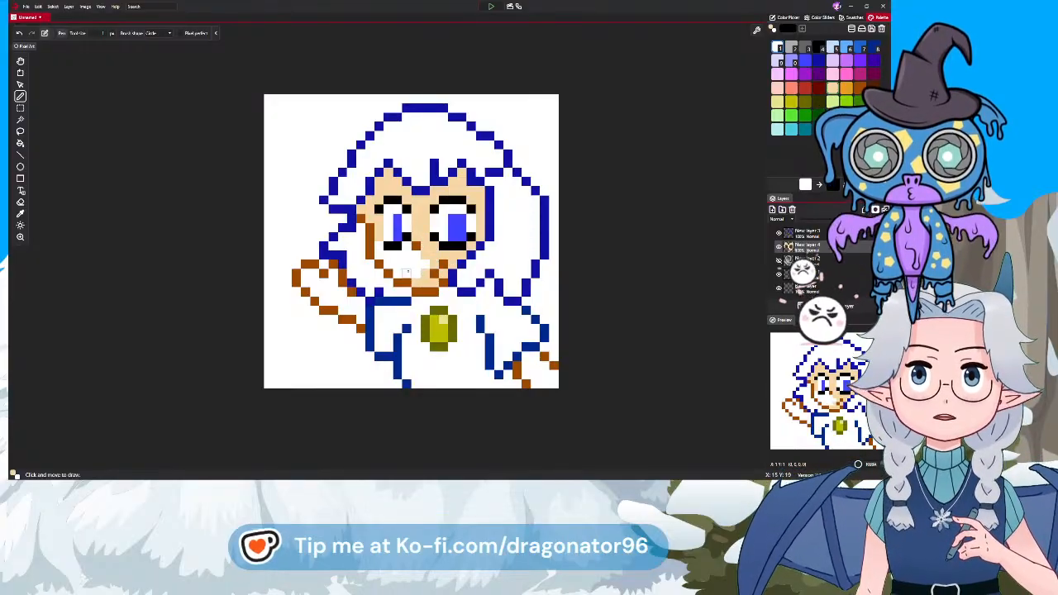
left_click(424, 265)
left_click(416, 273)
left_click(397, 264)
left_click(378, 255)
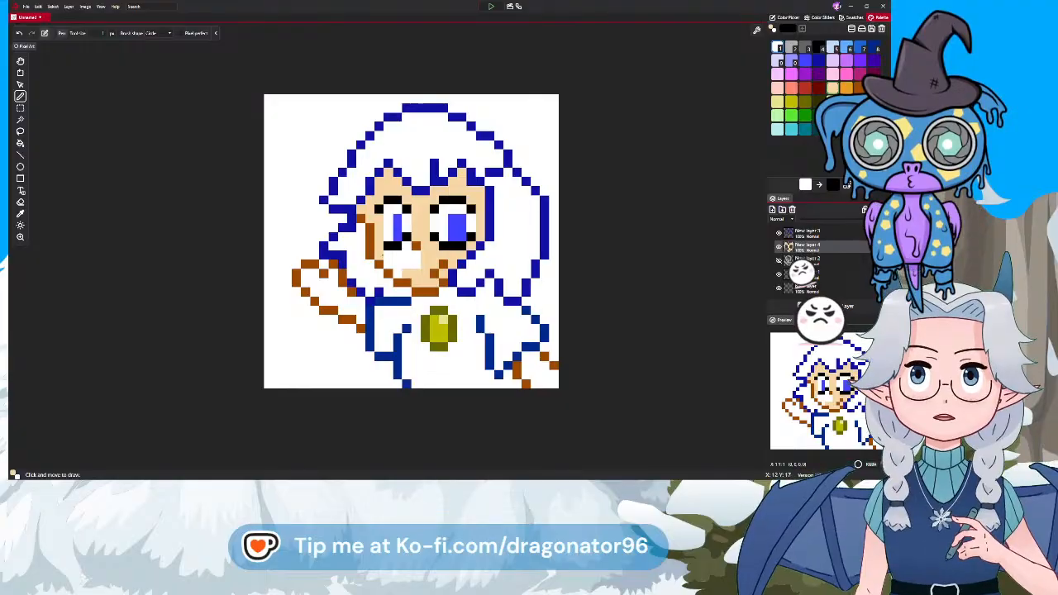
left_click(397, 255)
left_click_drag(407, 256, 416, 258)
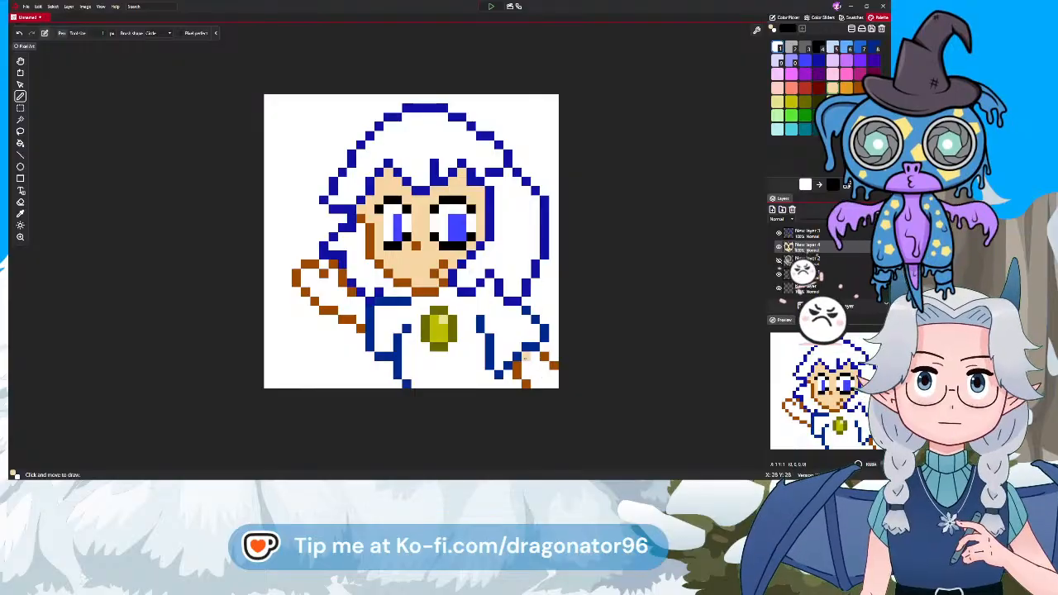
Fill the lower right hand and the raised waving hand with the peach skin tone
mouse_move(525, 357)
left_mouse_down()
mouse_move(539, 363)
mouse_move(544, 392)
left_mouse_up()
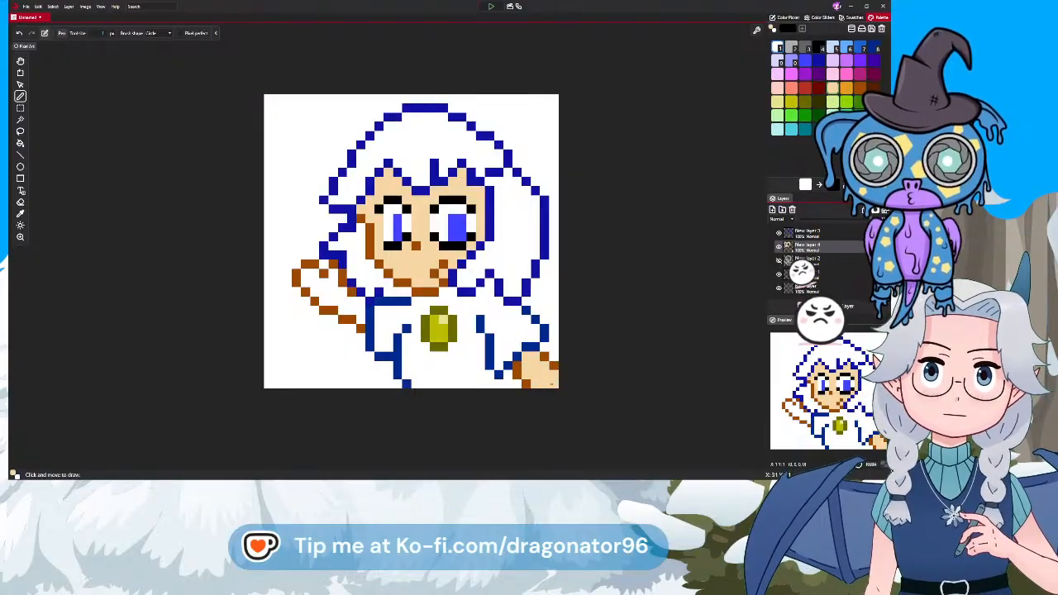
mouse_move(361, 300)
left_mouse_down()
mouse_move(315, 292)
mouse_move(323, 300)
mouse_move(320, 274)
mouse_move(306, 272)
mouse_move(315, 286)
left_mouse_up()
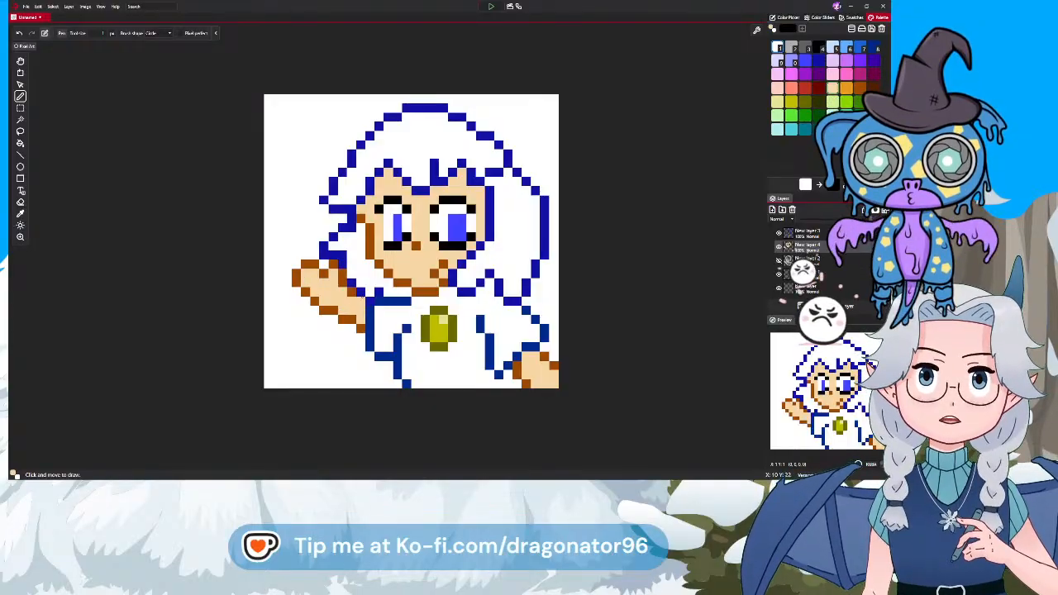
Select the line art layer and redraw the mouth in black, with trial black pixels at the nose
left_click(824, 234)
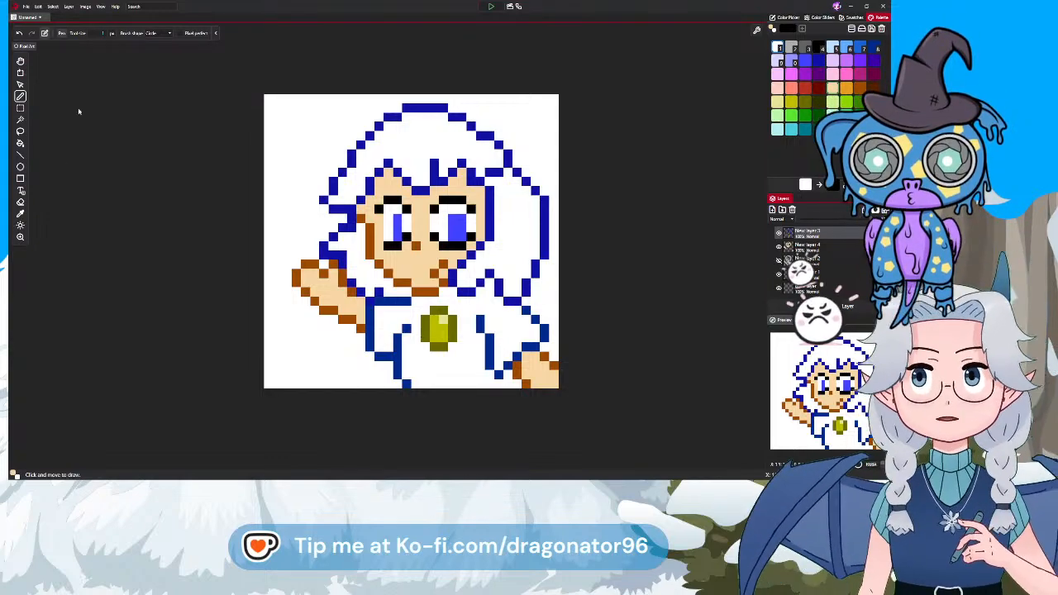
left_click(821, 48)
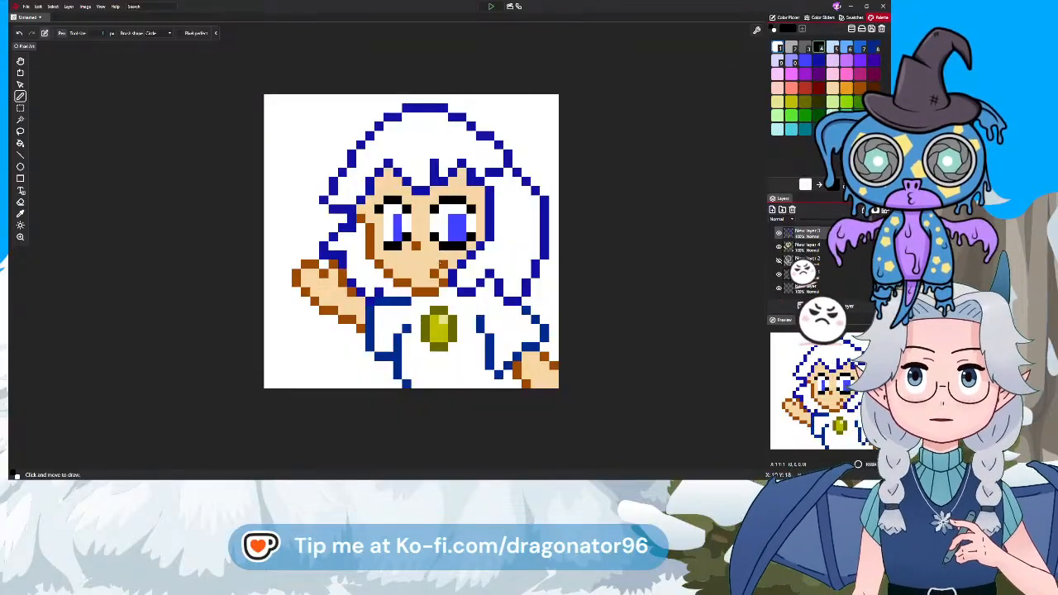
left_click(443, 264)
left_click(434, 273)
left_click(424, 274)
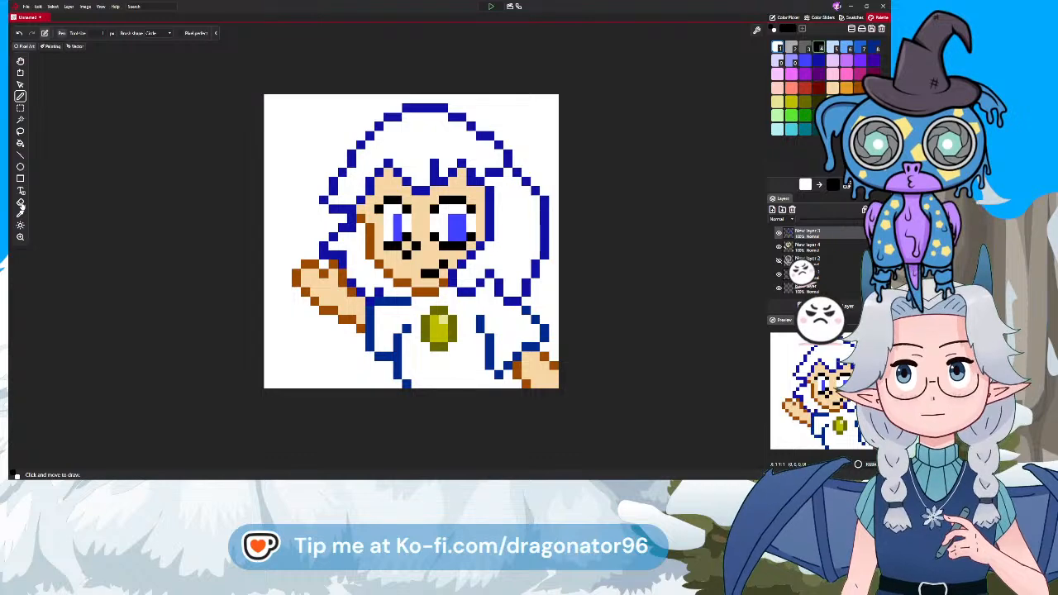
Erase the nose pixels from the line art and patch the gap with peach on the skin layer
left_click(21, 202)
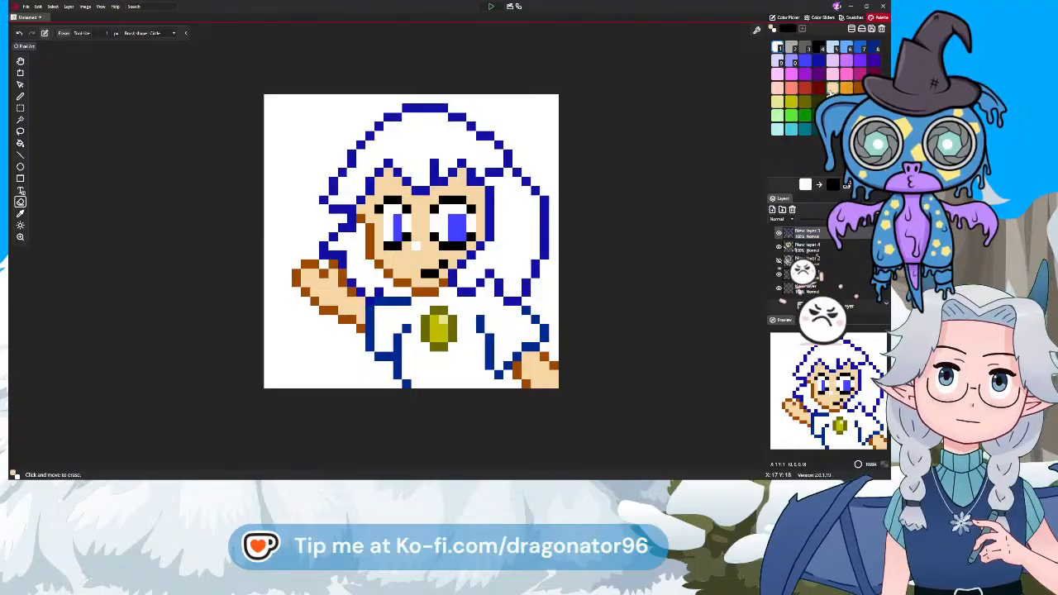
left_click(803, 244)
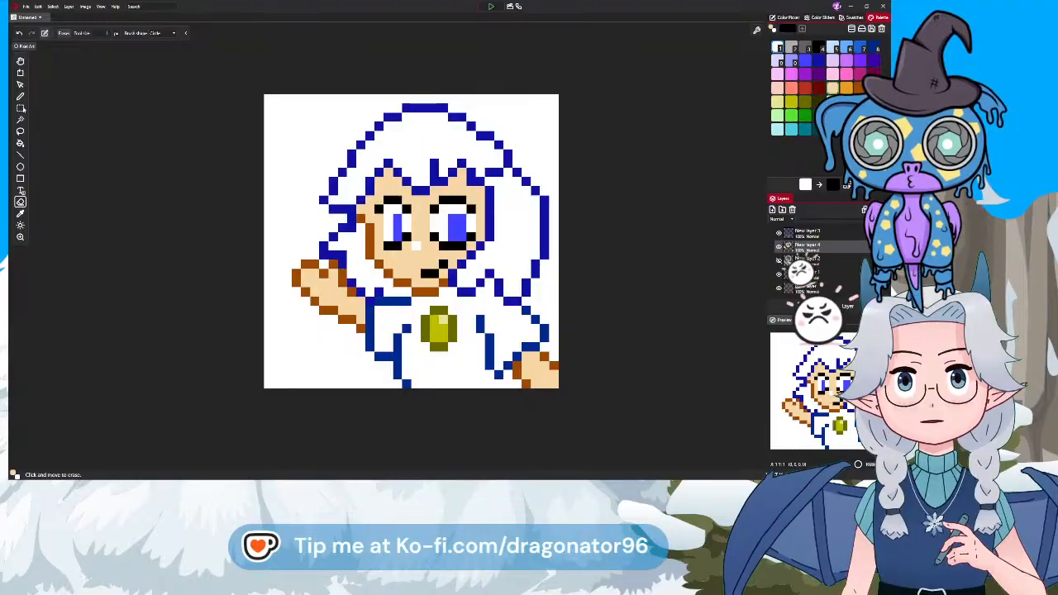
left_click(26, 101)
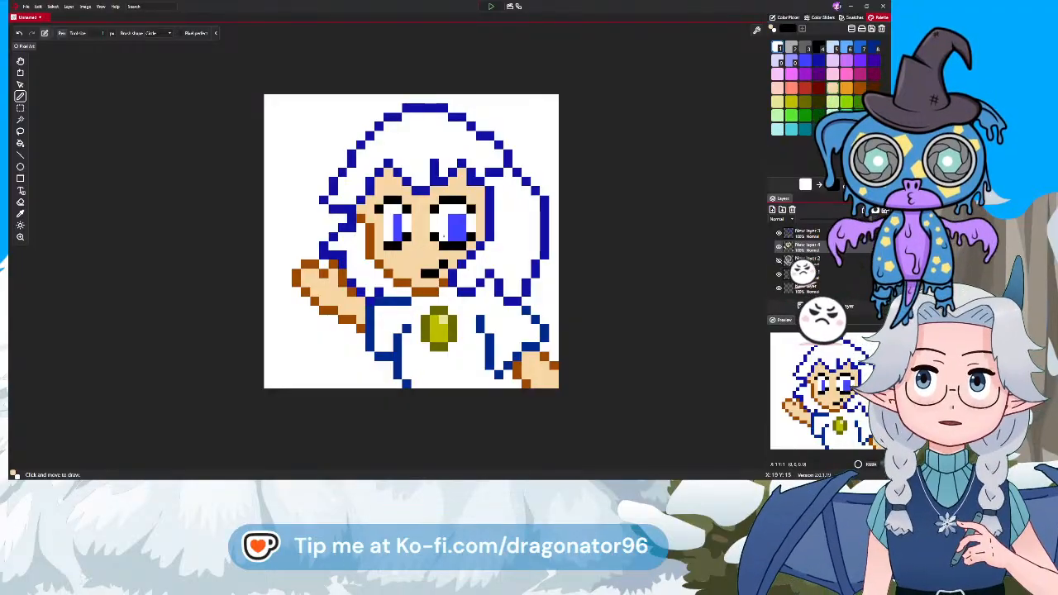
Fill the hair lock on the left of the face with bright blue on the layer beneath the line art
left_click(805, 61)
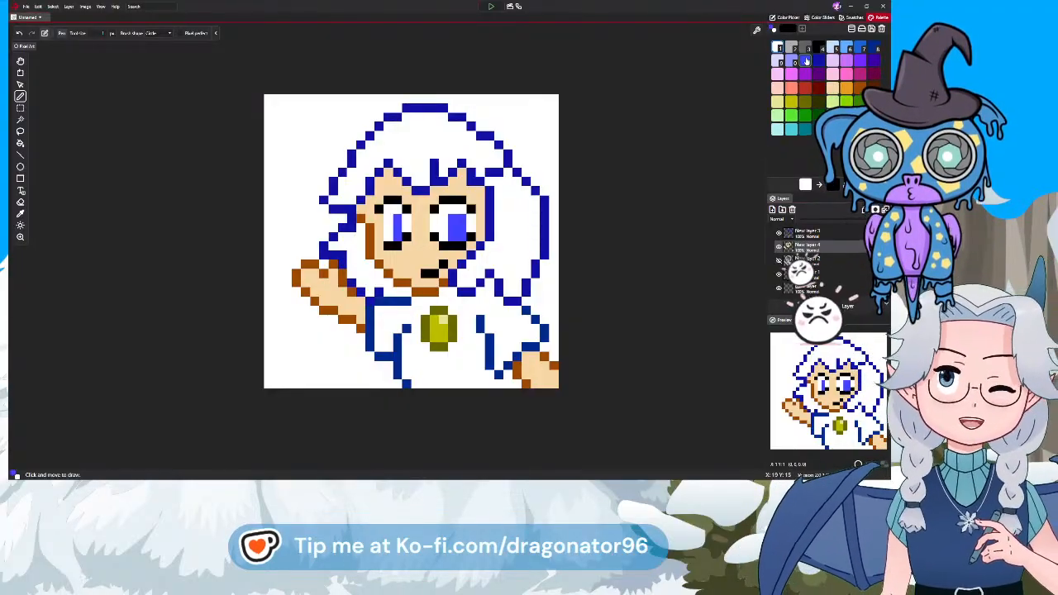
left_click(406, 292)
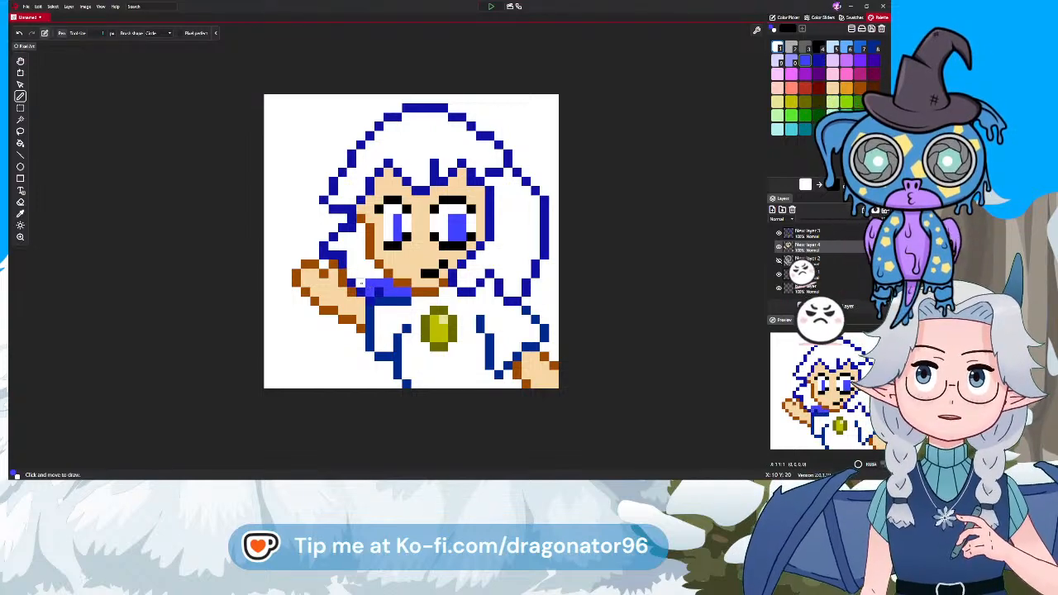
mouse_move(351, 273)
left_mouse_down()
mouse_move(378, 273)
mouse_move(351, 265)
left_mouse_up()
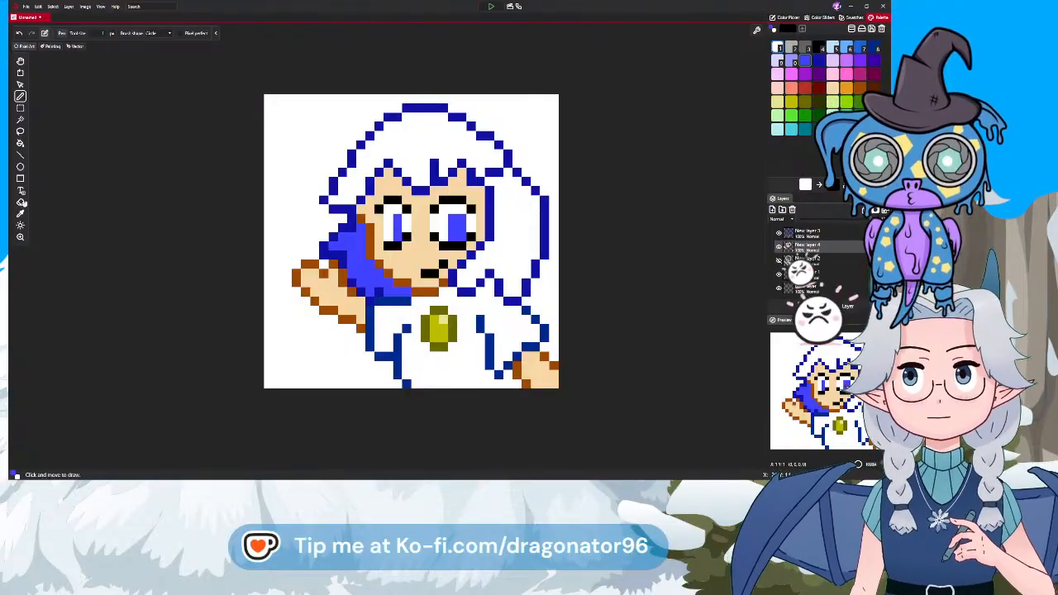
Erase the extra outline pixel at the fringe tip from the line art and patch the gap with peach on the skin layer
left_click(21, 202)
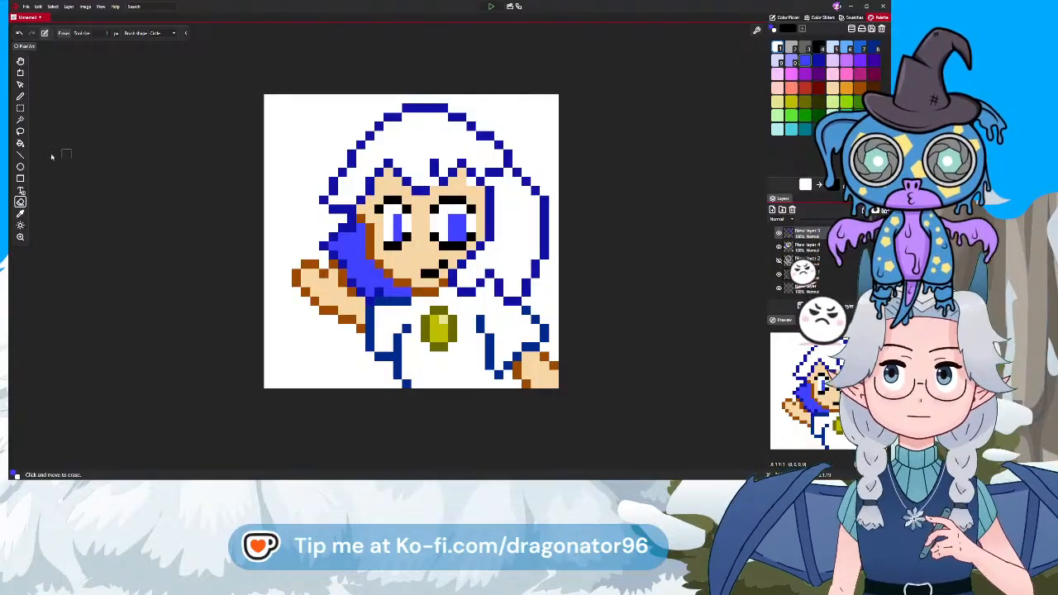
left_click(20, 96)
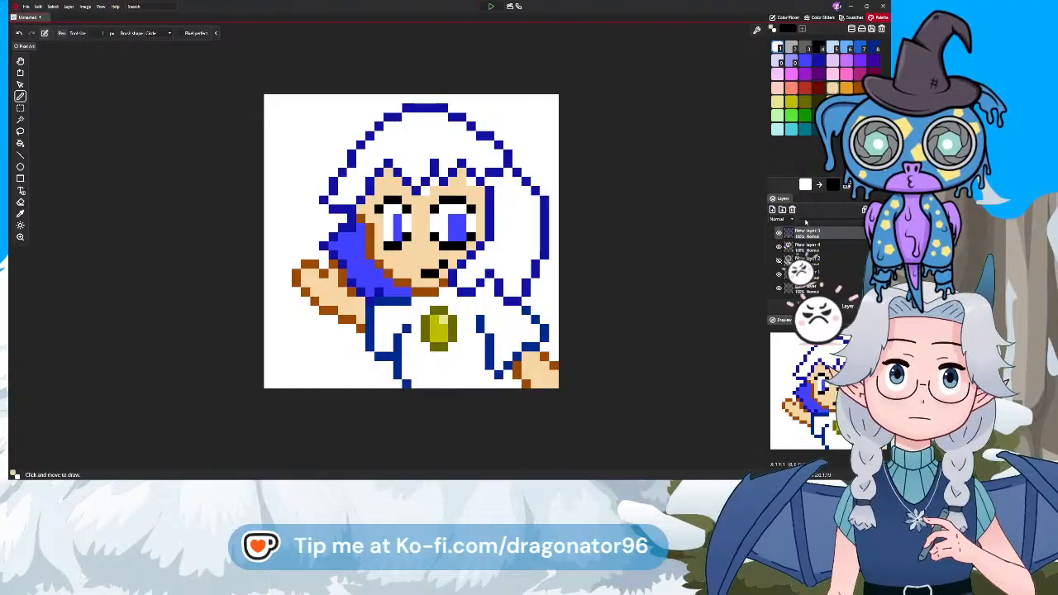
left_click(805, 246)
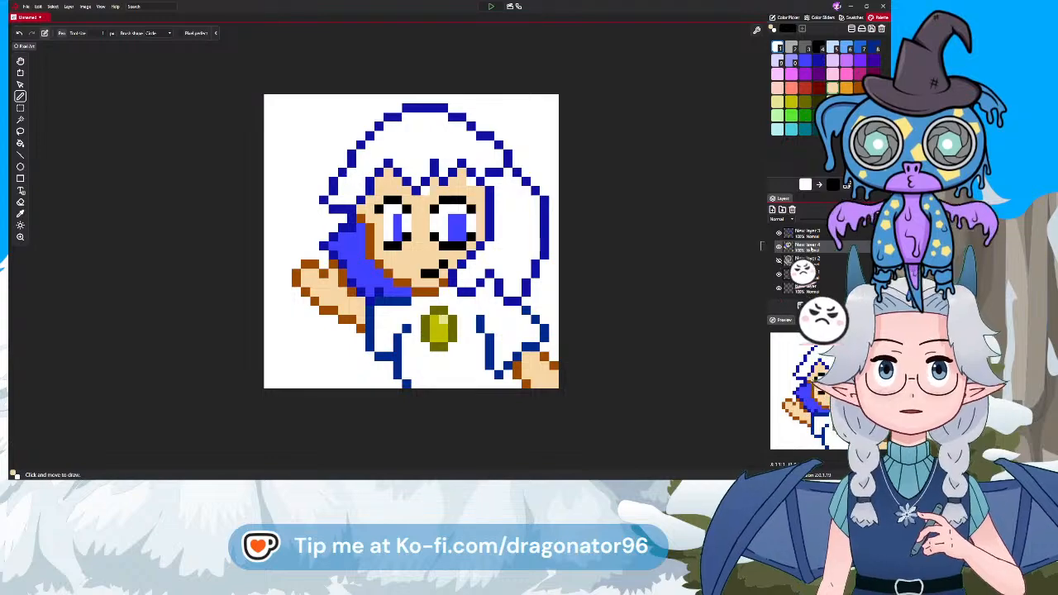
left_click(821, 236)
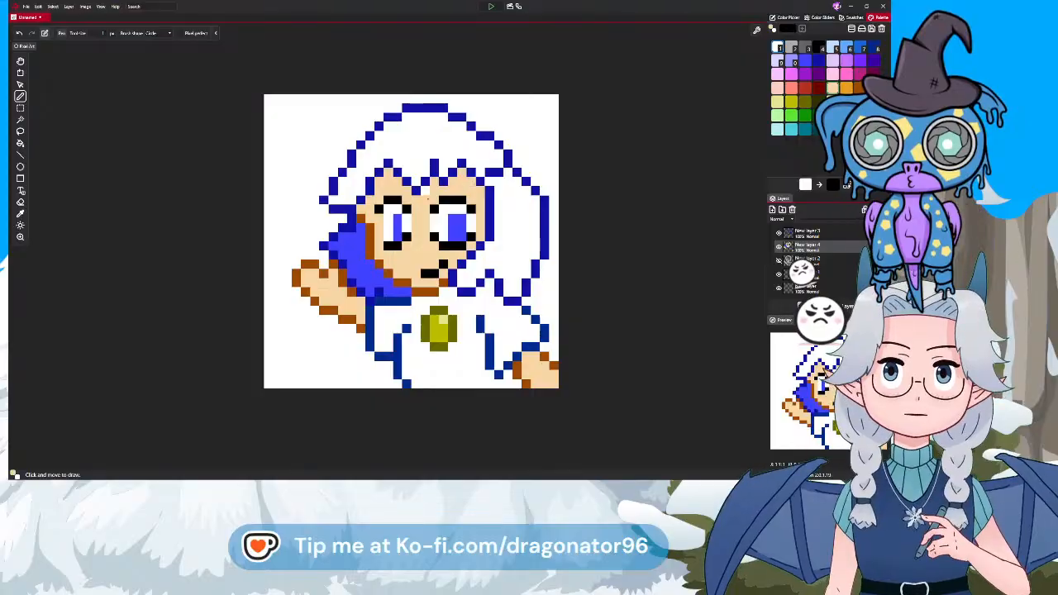
left_click(819, 237)
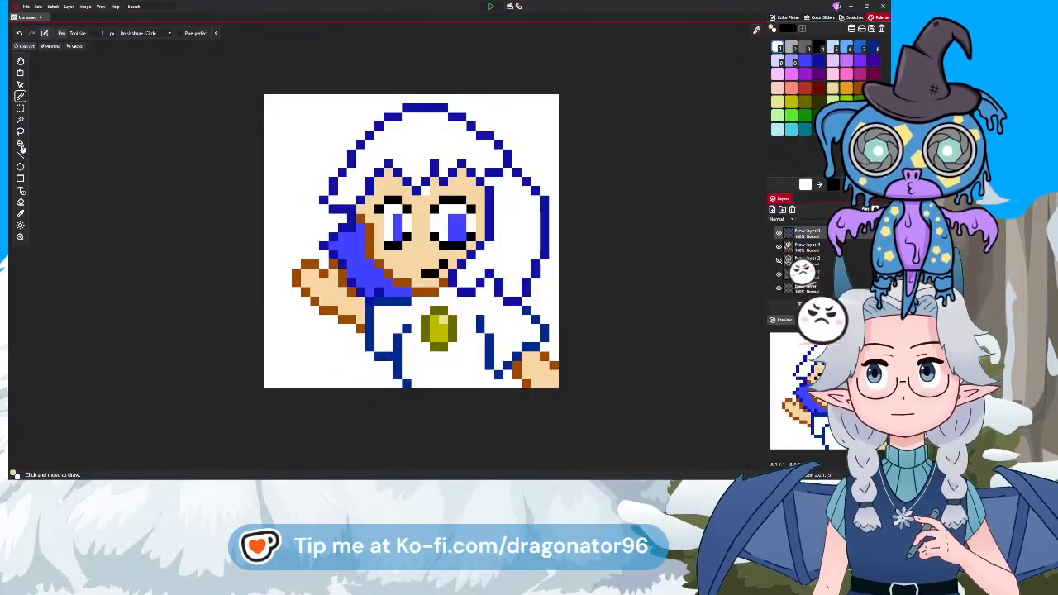
left_click(20, 144)
left_click(21, 201)
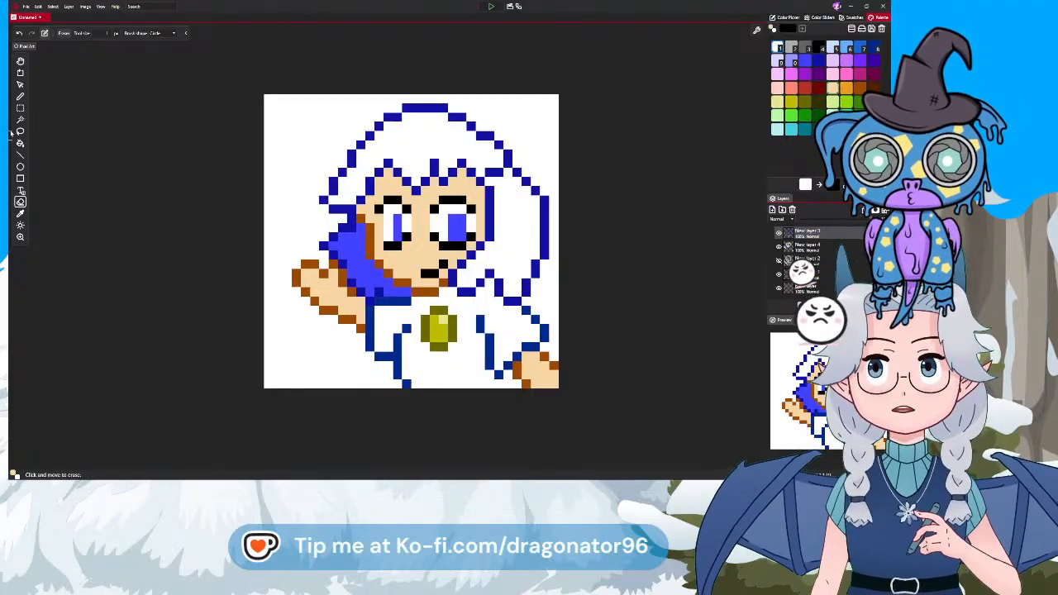
left_click(21, 96)
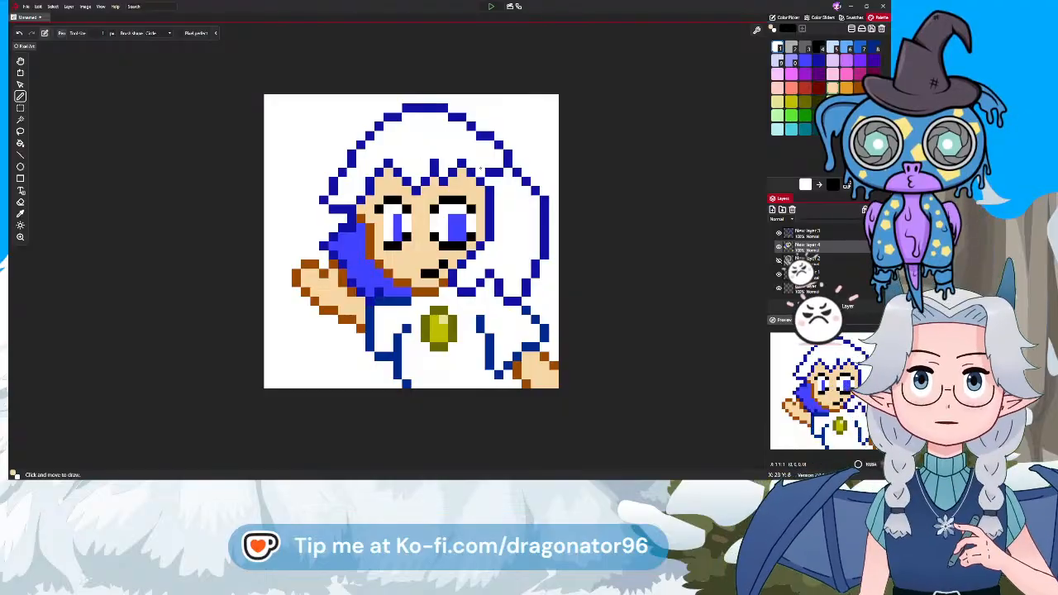
Fill the crown of the hair and the long hair to the right of the face with bright blue, beneath the outlines
left_click_drag(480, 169, 479, 153)
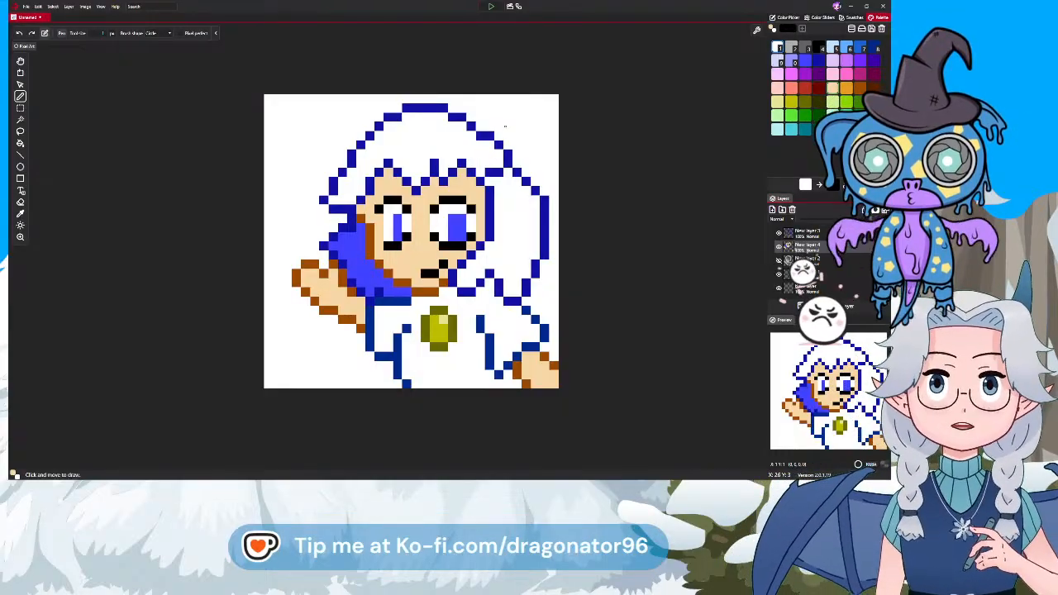
left_click(805, 61)
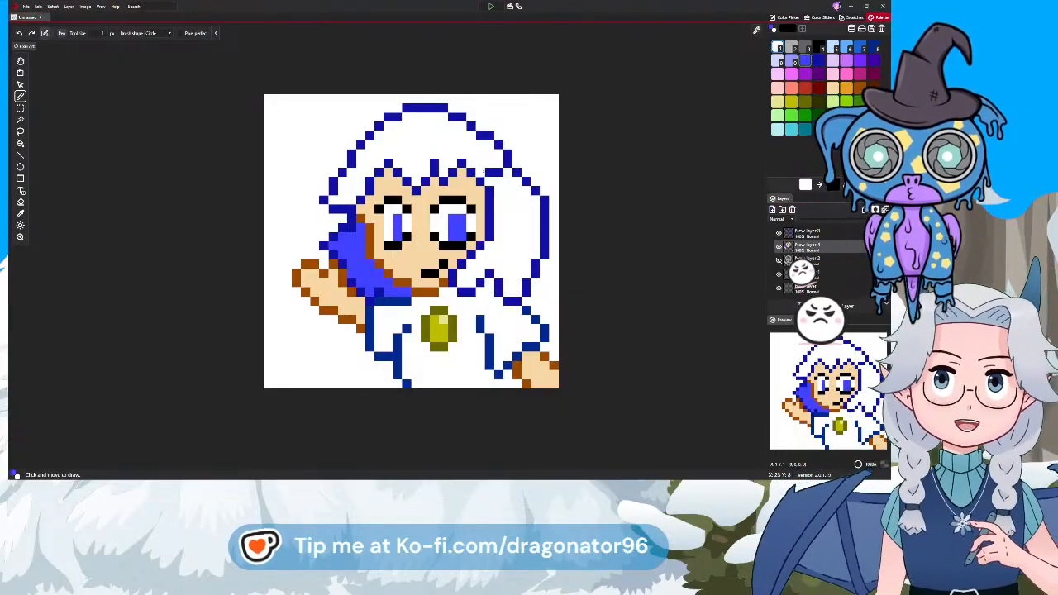
mouse_move(480, 172)
left_mouse_down()
mouse_move(449, 147)
mouse_move(473, 153)
mouse_move(456, 153)
mouse_move(444, 175)
mouse_move(432, 154)
mouse_move(414, 162)
mouse_move(415, 180)
mouse_move(378, 163)
left_mouse_up()
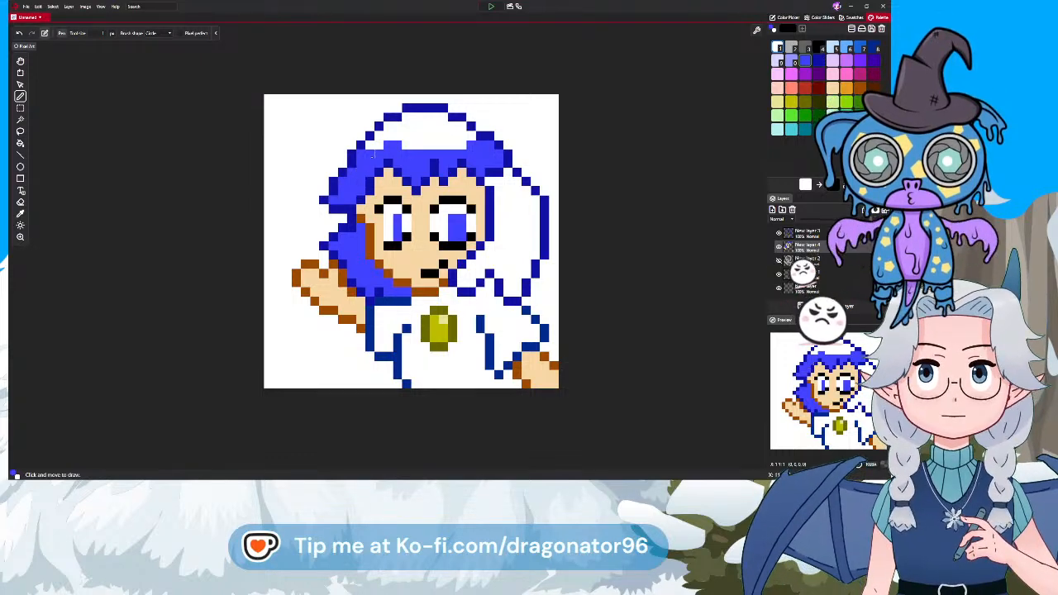
mouse_move(406, 135)
left_mouse_down()
mouse_move(442, 117)
mouse_move(471, 135)
mouse_move(433, 125)
mouse_move(407, 135)
mouse_move(443, 145)
mouse_move(461, 144)
mouse_move(415, 134)
left_mouse_up()
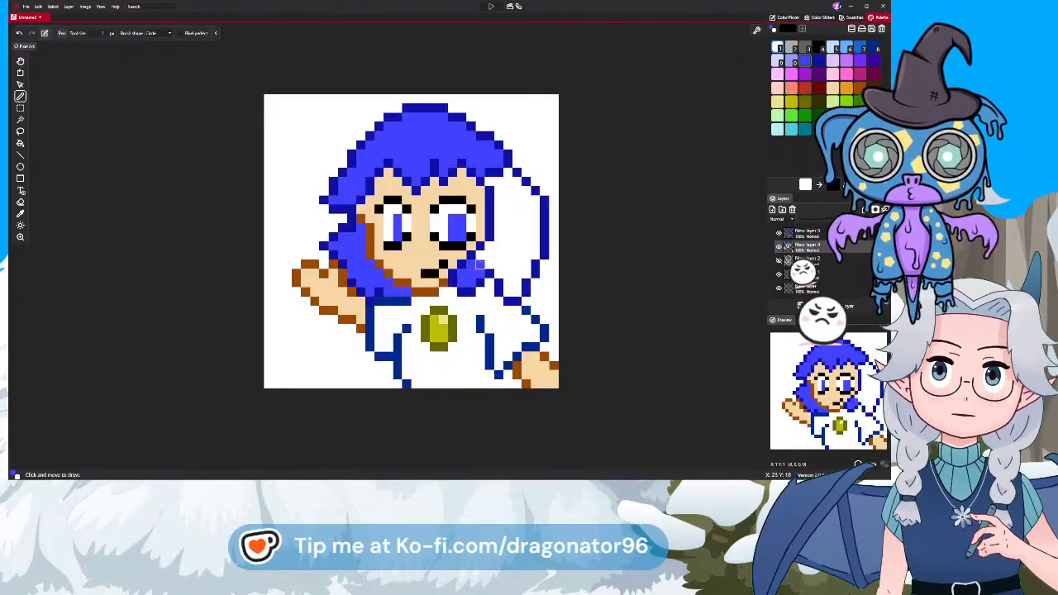
left_click_drag(488, 264, 489, 246)
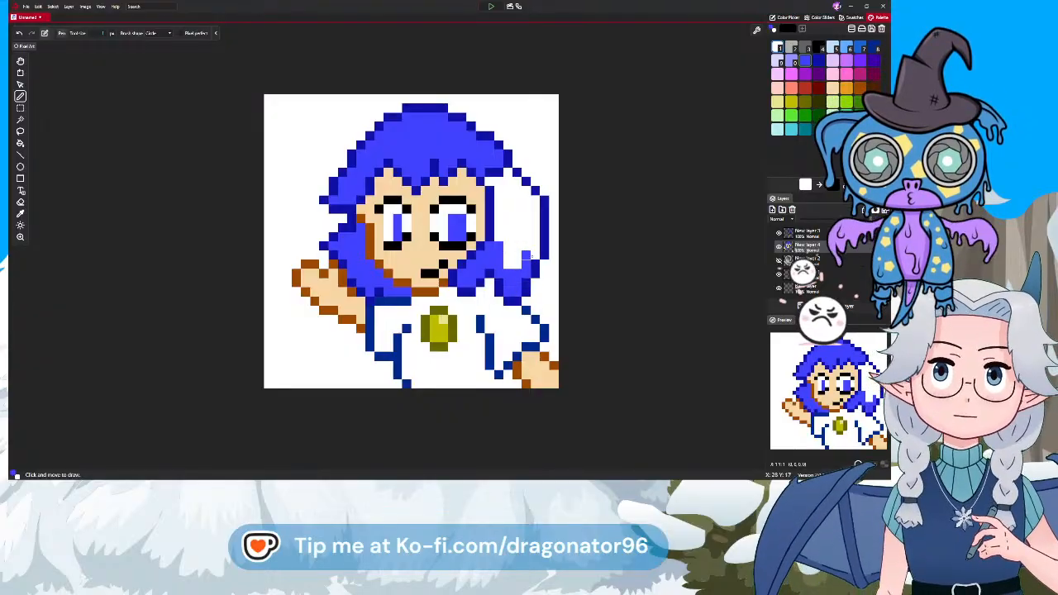
mouse_move(535, 217)
left_mouse_down()
mouse_move(508, 174)
mouse_move(489, 182)
mouse_move(496, 245)
mouse_move(507, 199)
mouse_move(517, 264)
mouse_move(526, 219)
mouse_move(507, 241)
mouse_move(507, 273)
left_mouse_up()
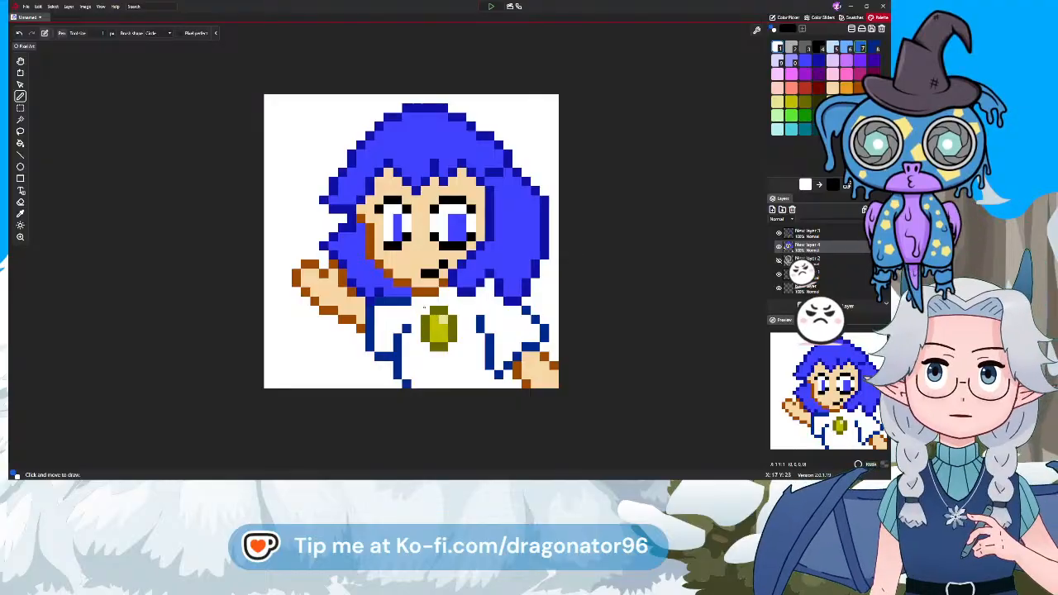
Fill the shirt's body and both sleeves around the pendant with medium blue
left_click(425, 310)
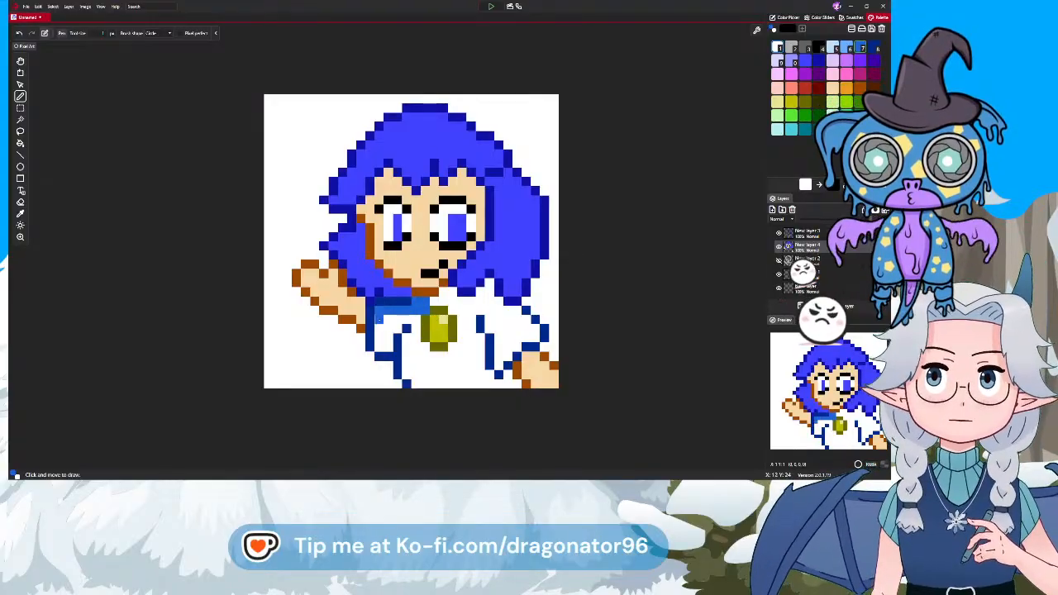
mouse_move(379, 346)
left_mouse_down()
mouse_move(397, 322)
mouse_move(414, 320)
mouse_move(406, 373)
mouse_move(415, 346)
mouse_move(424, 375)
left_mouse_up()
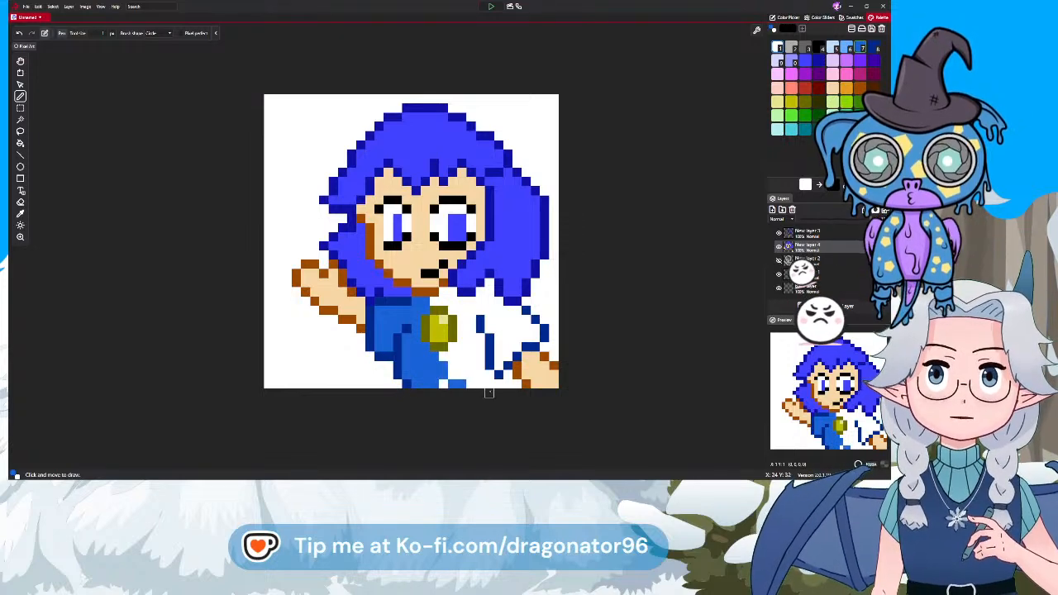
mouse_move(517, 385)
left_mouse_down()
mouse_move(452, 382)
mouse_move(440, 365)
mouse_move(476, 374)
left_mouse_up()
left_click(508, 375)
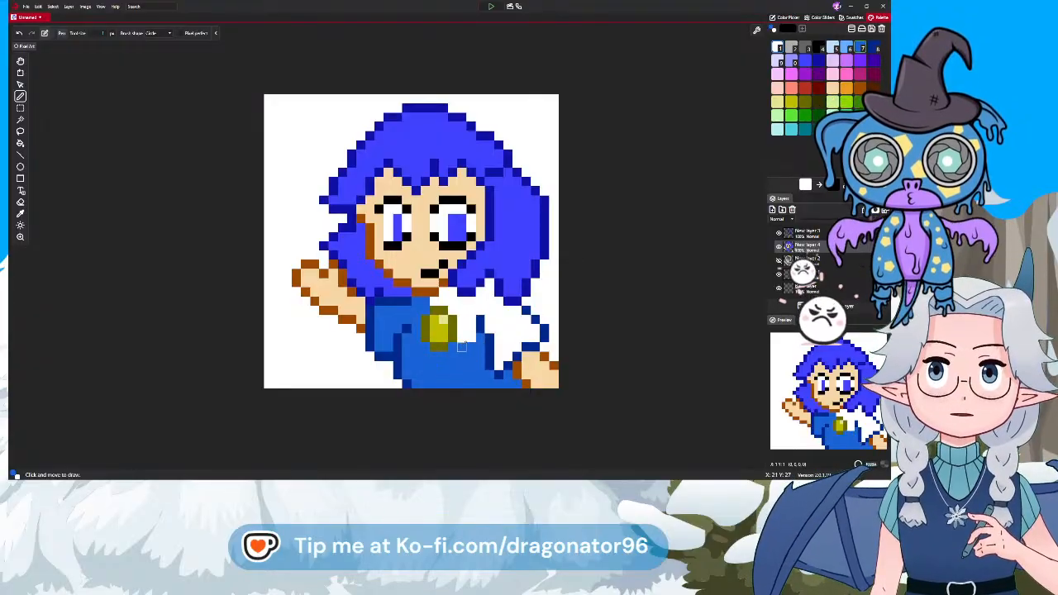
mouse_move(461, 346)
left_mouse_down()
mouse_move(450, 292)
mouse_move(436, 300)
mouse_move(477, 322)
mouse_move(470, 305)
mouse_move(471, 338)
left_mouse_up()
left_click(443, 292)
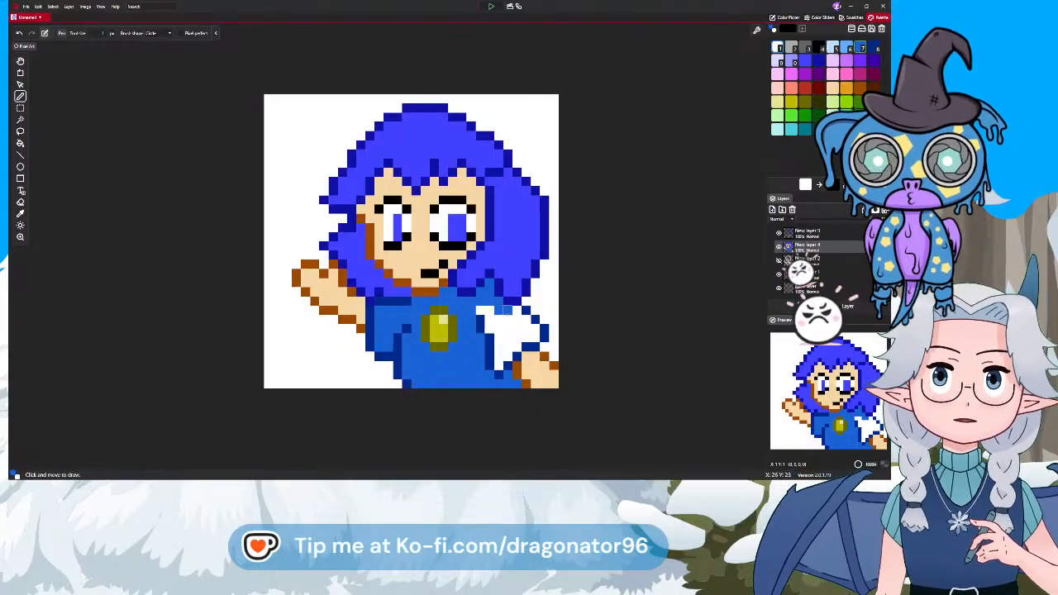
mouse_move(521, 307)
left_mouse_down()
mouse_move(534, 337)
mouse_move(509, 345)
mouse_move(498, 365)
mouse_move(497, 336)
mouse_move(478, 309)
mouse_move(506, 320)
left_mouse_up()
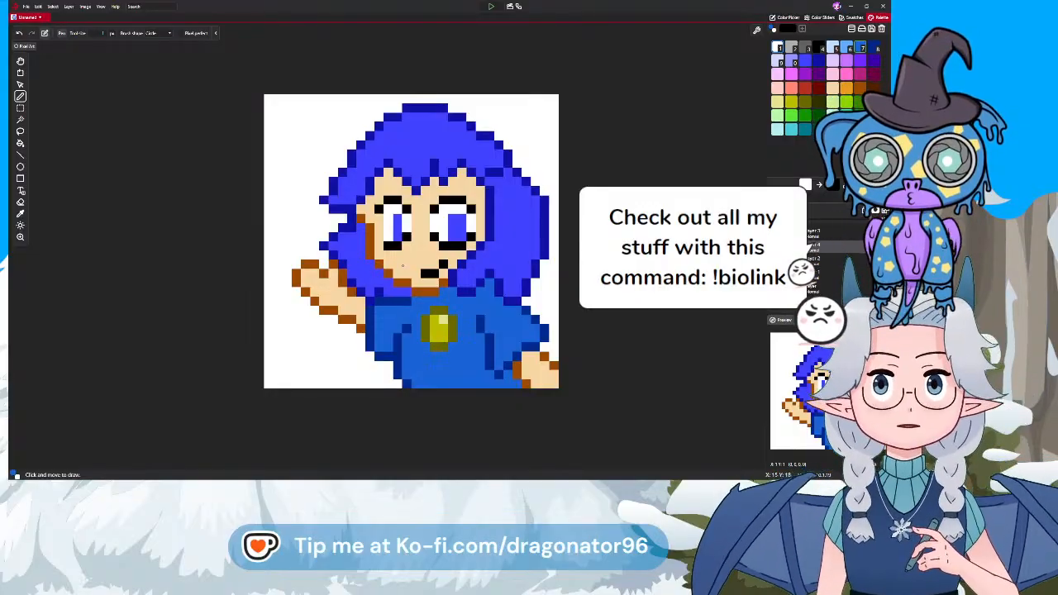
scroll(278, 361, "up", 3)
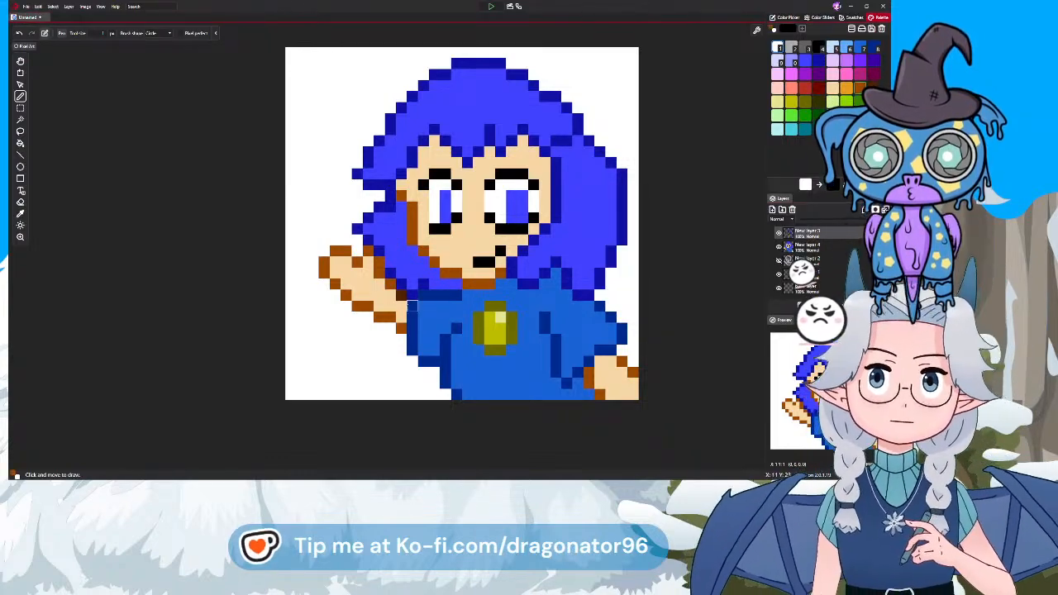
scroll(525, 350, "down", 3)
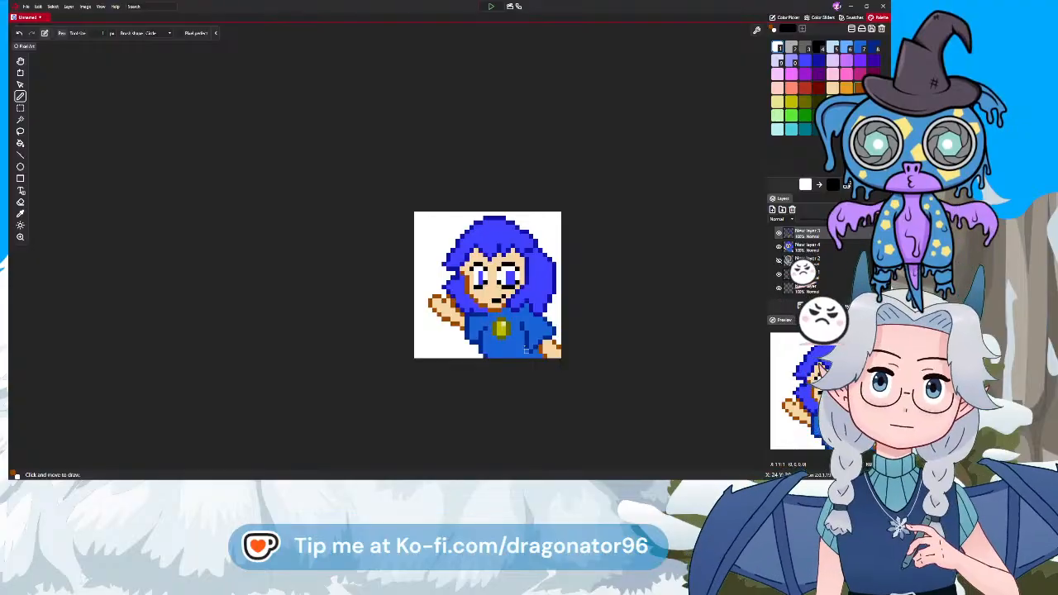
scroll(526, 349, "up", 3)
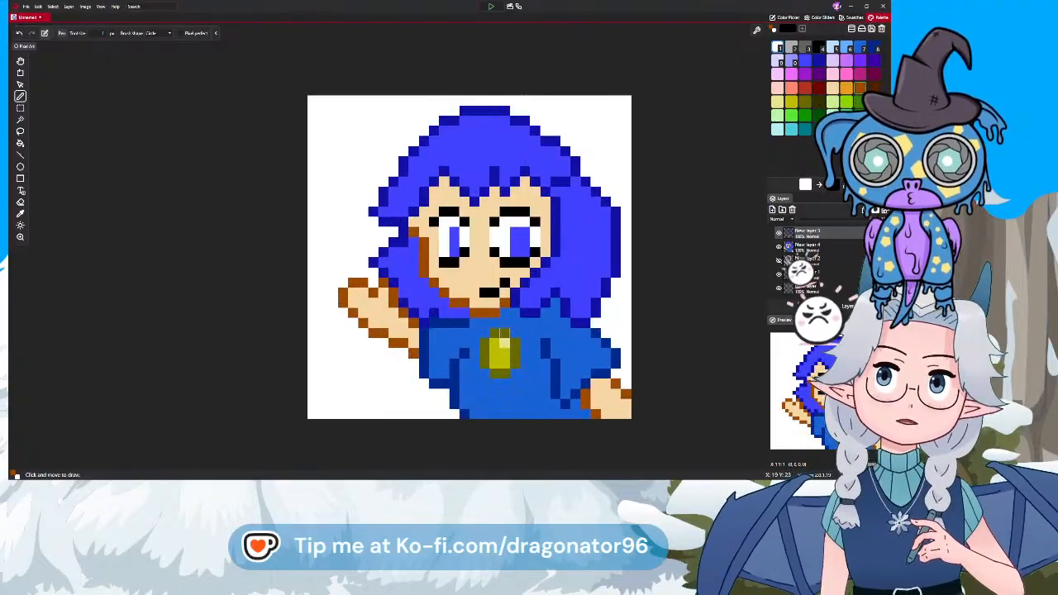
scroll(509, 330, "down", 2)
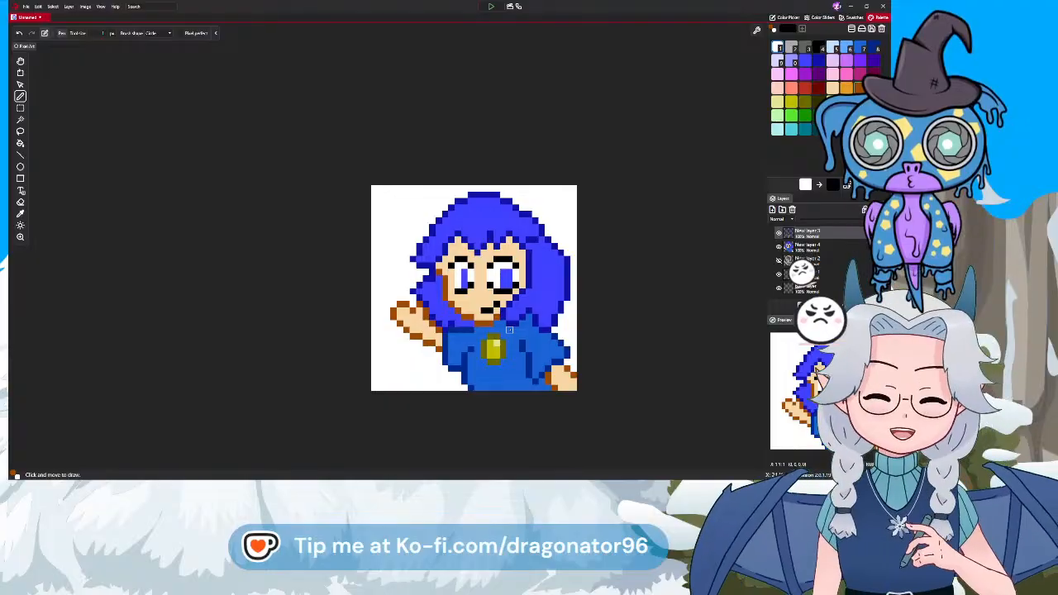
left_click_drag(561, 349, 511, 312)
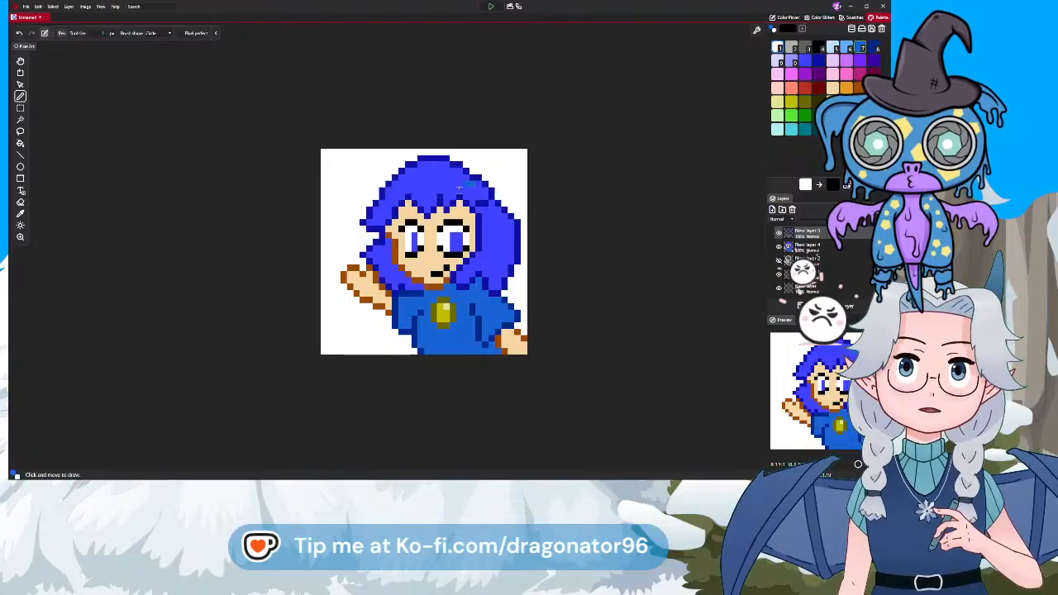
Paint a light blue highlight band across the crown of the hair on the colour fill layer
scroll(458, 188, "up", 1)
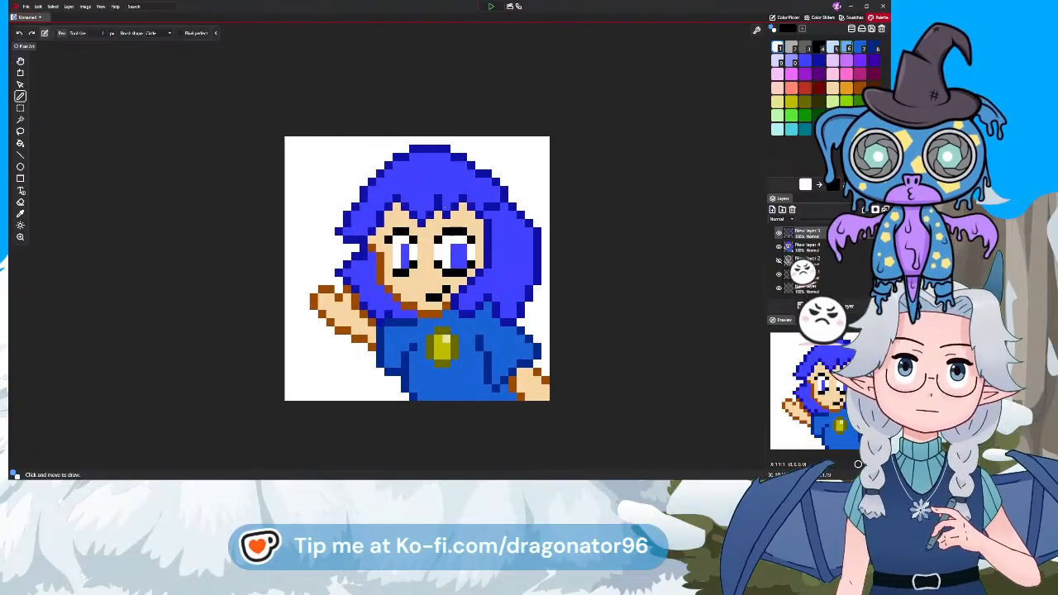
left_click(808, 246)
mouse_move(471, 174)
left_mouse_down()
mouse_move(448, 189)
mouse_move(380, 182)
left_mouse_up()
scroll(396, 253, "up", 1)
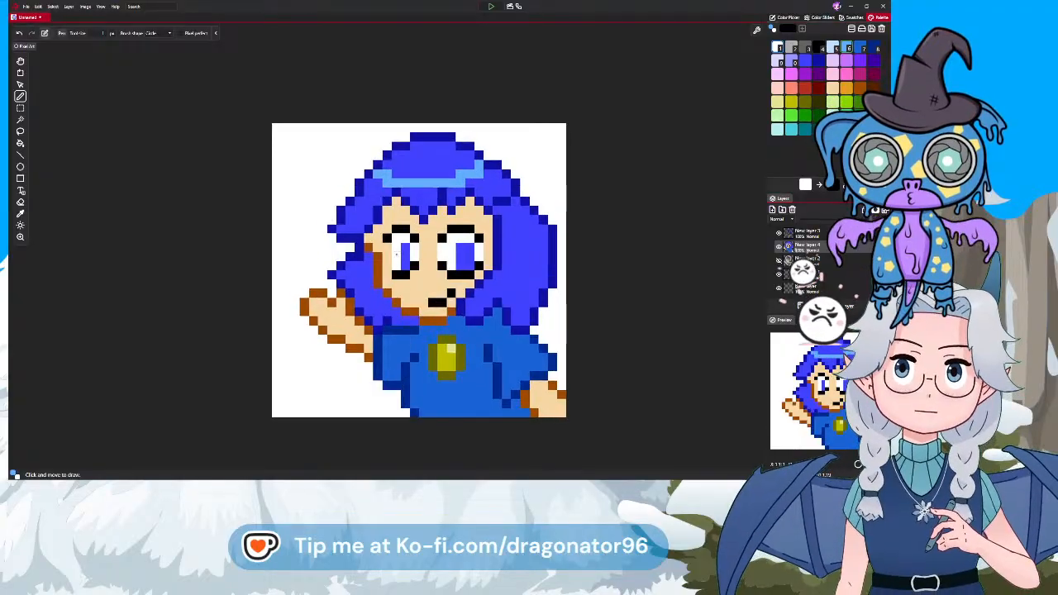
Test a medium blue on the light blue hair highlight and paint the whole band over with the hair's bright blue
left_click(20, 201)
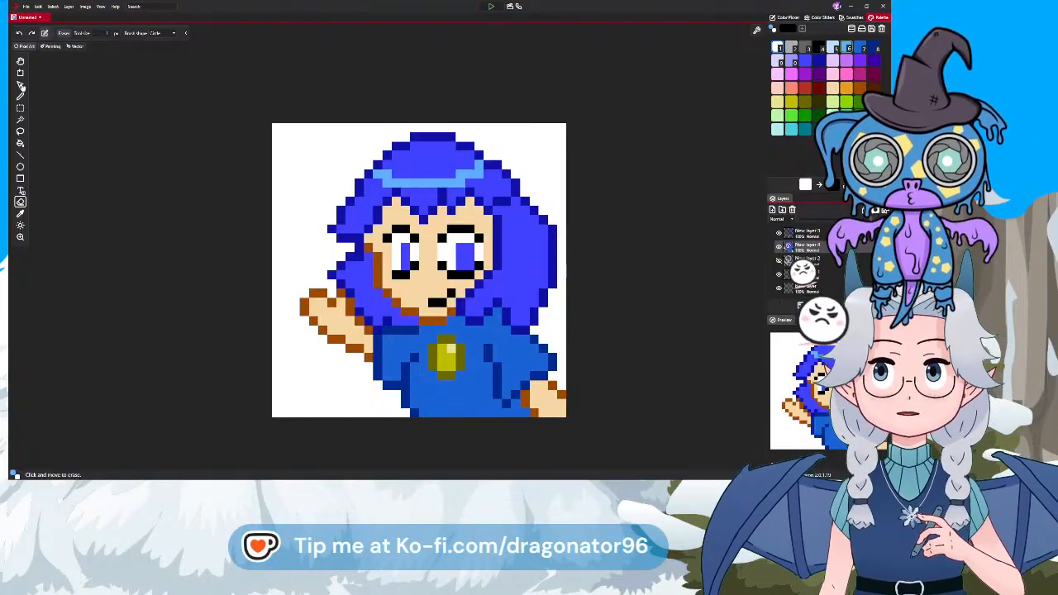
left_click(21, 96)
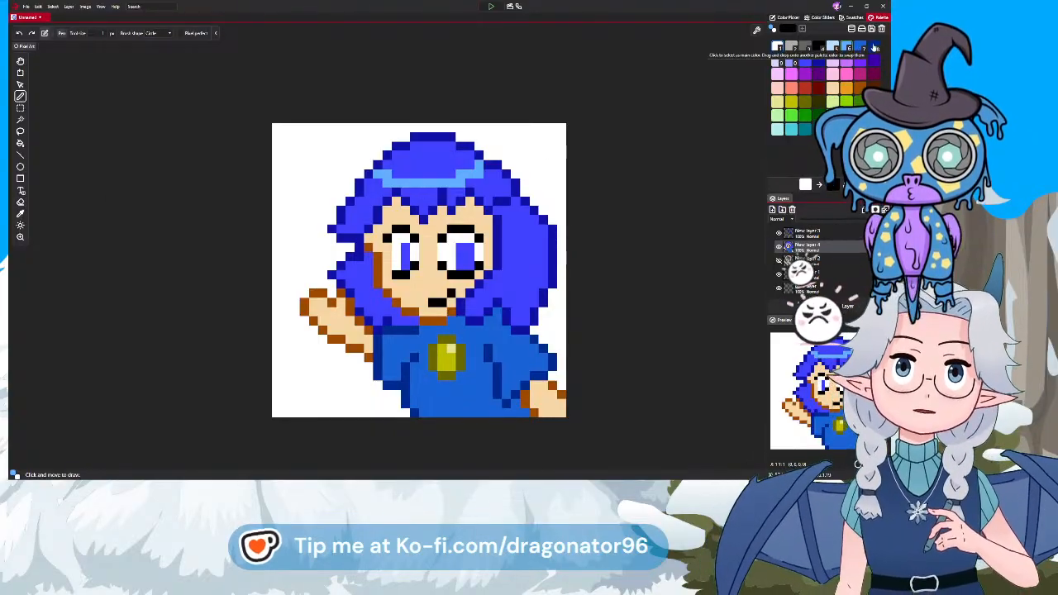
left_click(860, 47)
left_click(478, 173)
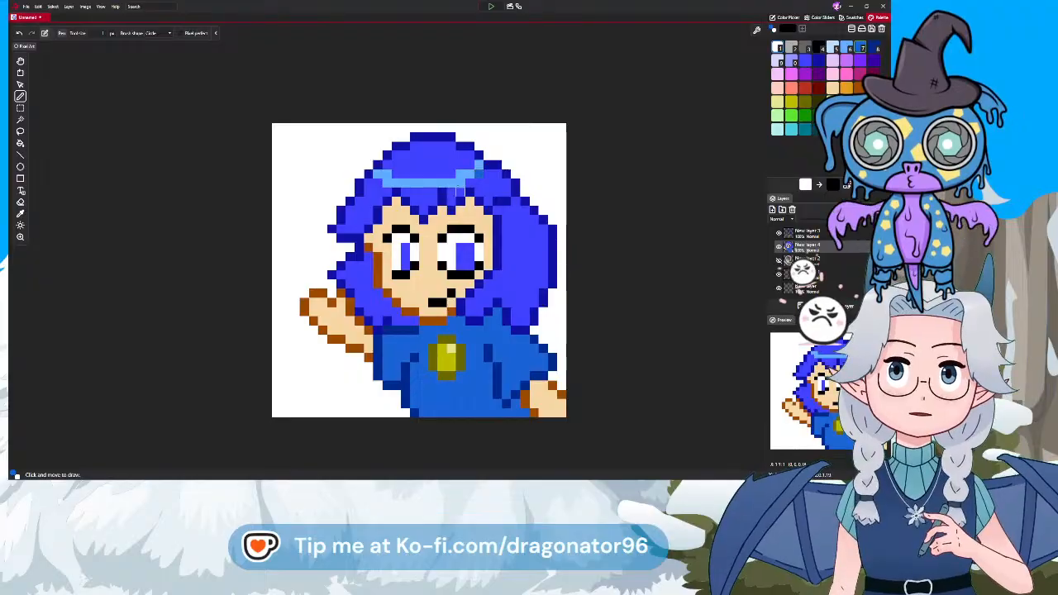
left_click(804, 61)
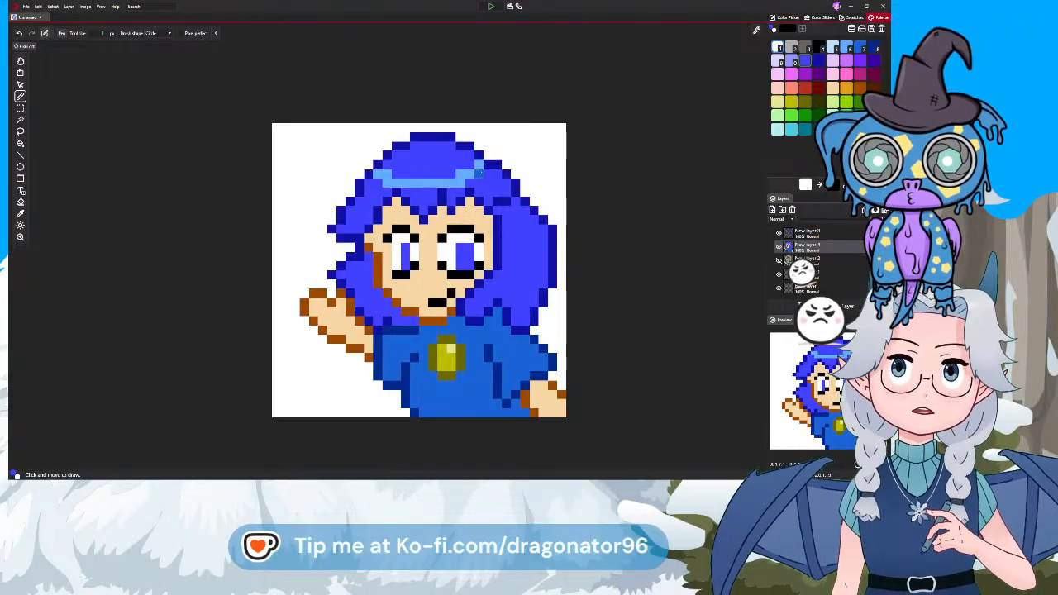
left_click_drag(479, 171, 453, 180)
left_click_drag(429, 181, 373, 172)
Add a new layer above the colour fill and paint a lavender highlight band across the crown of the hair
left_click(771, 210)
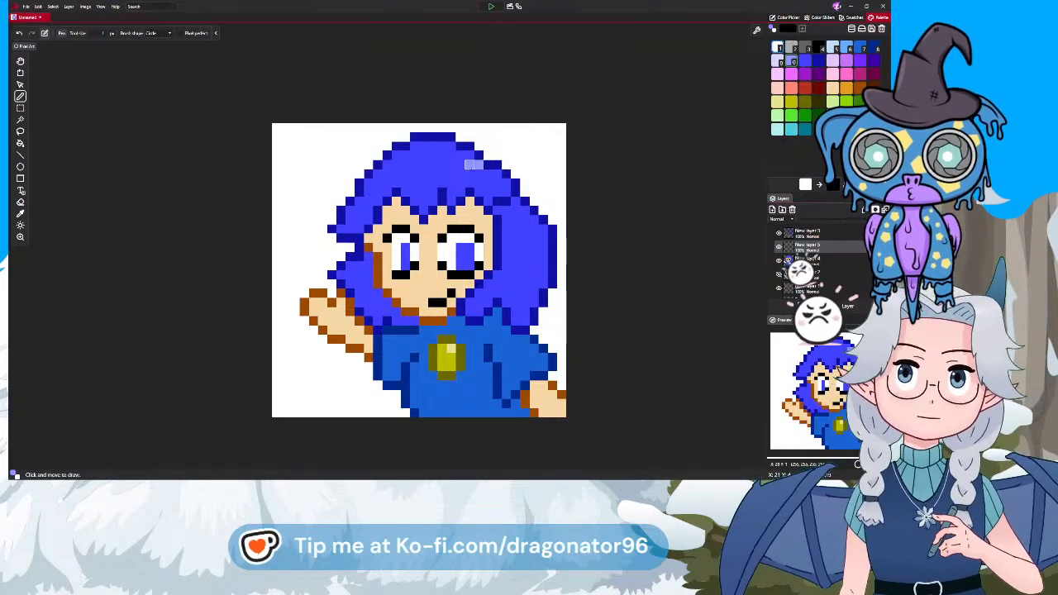
mouse_move(475, 163)
left_mouse_down()
mouse_move(430, 182)
mouse_move(372, 174)
mouse_move(402, 221)
left_mouse_up()
key("space")
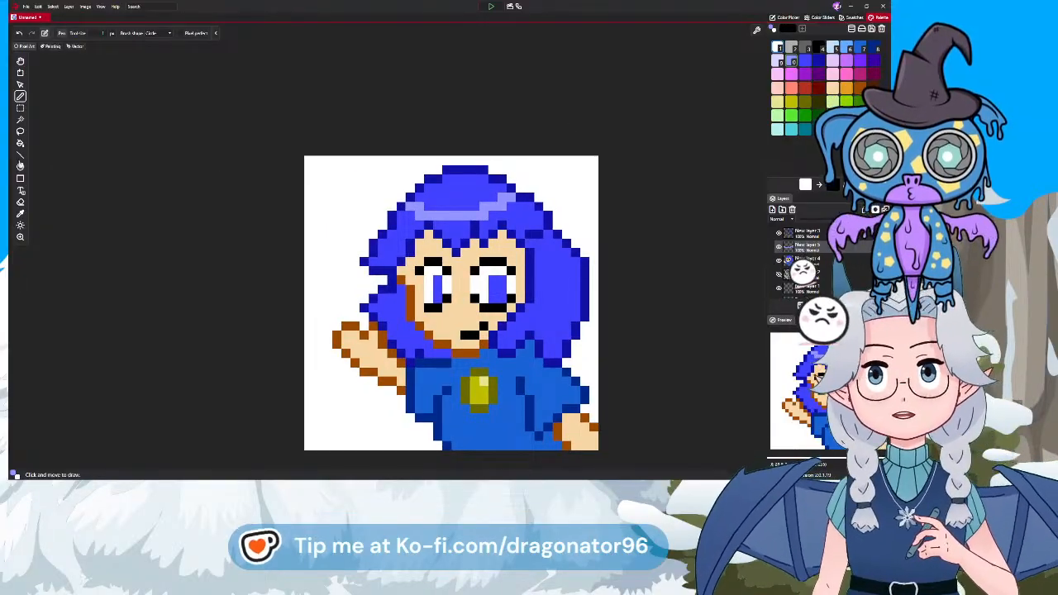
left_click(21, 201)
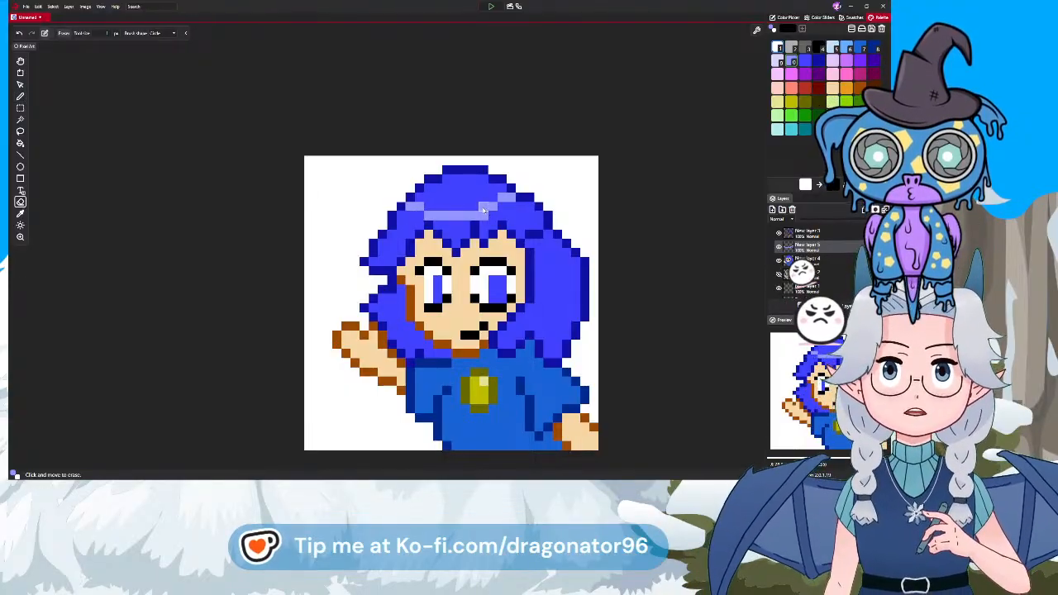
scroll(446, 186, "down", 3)
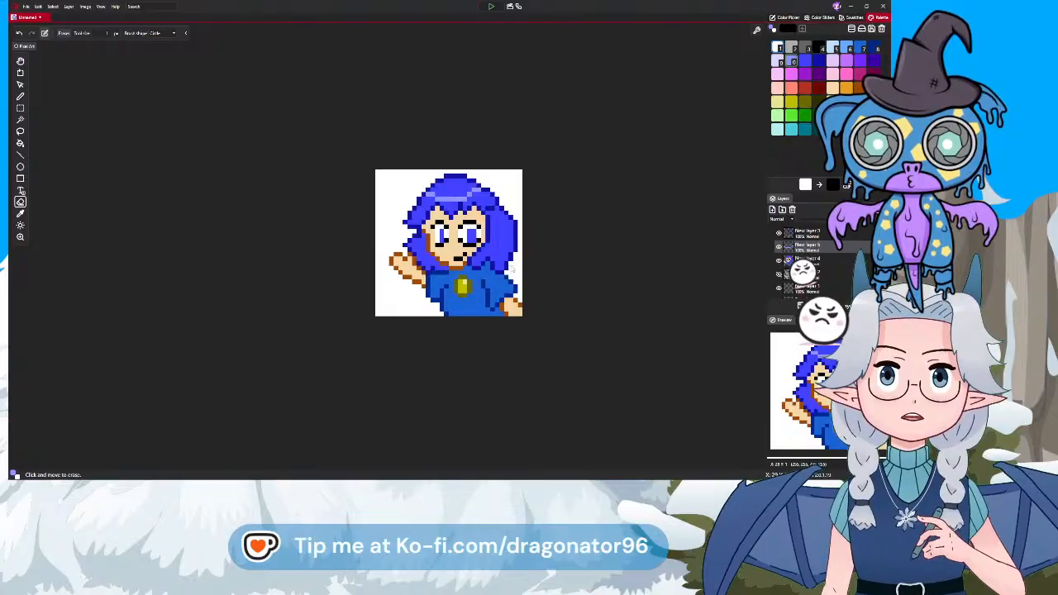
scroll(497, 256, "up", 1)
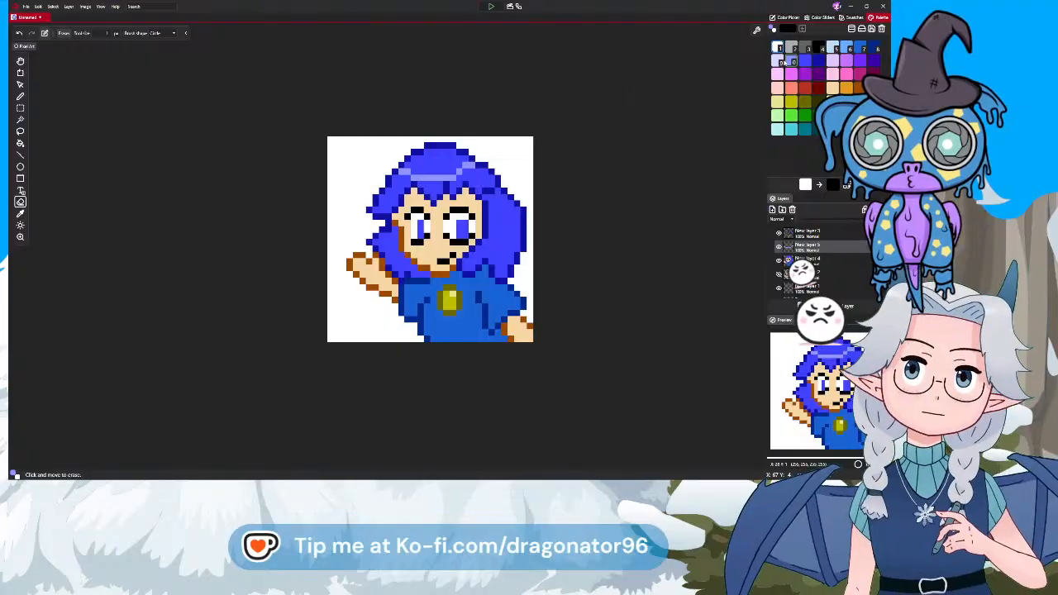
scroll(417, 235, "up", 1)
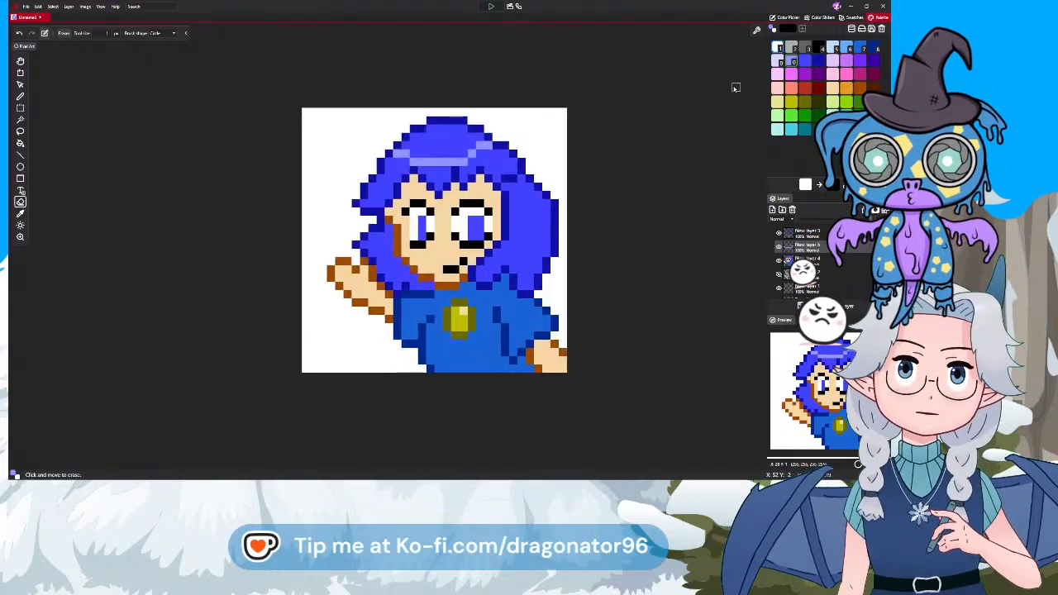
Choose dark blue for the pen and hide and reshow the hair highlight layer to compare the hair
left_click(817, 62)
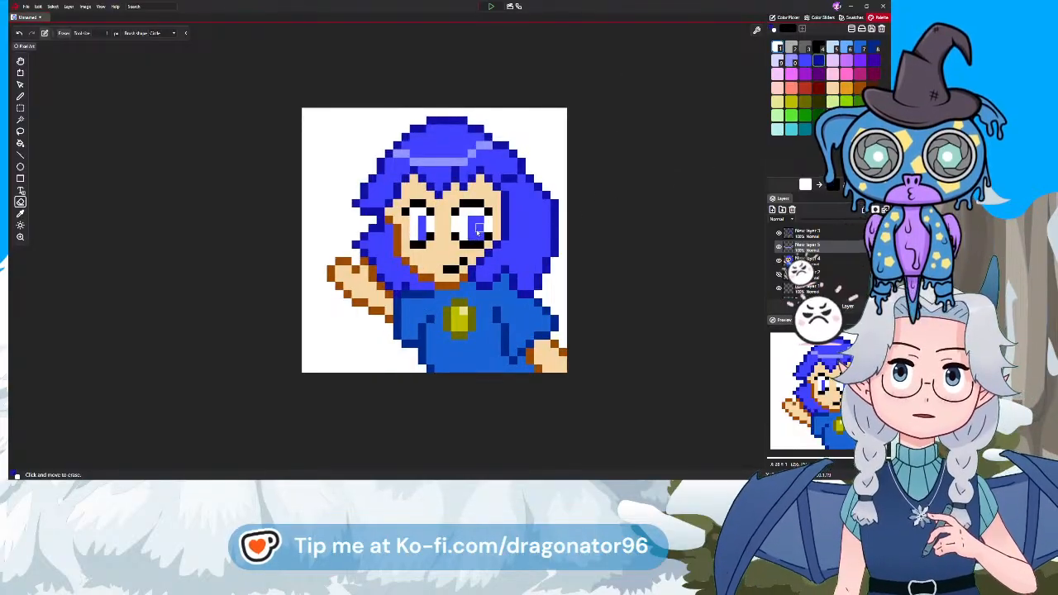
left_click(475, 229)
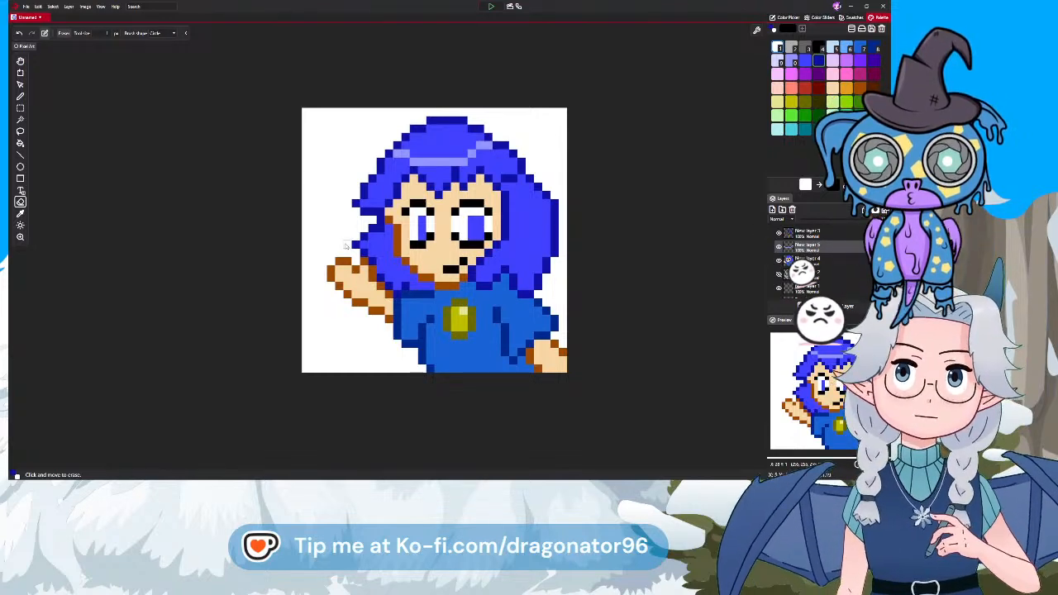
left_click(21, 96)
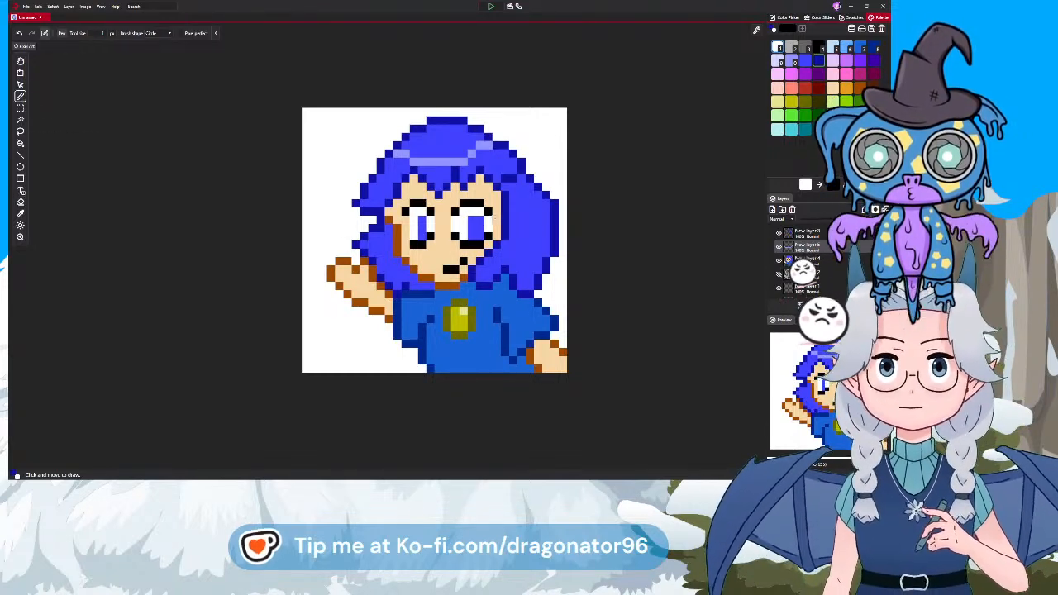
scroll(486, 227, "up", 2)
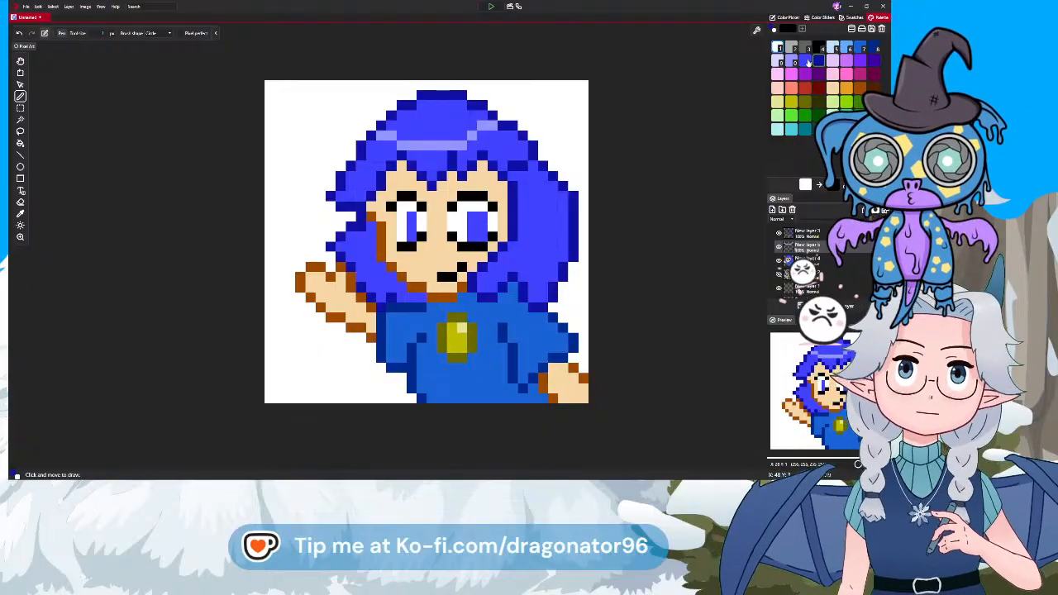
left_click(778, 247)
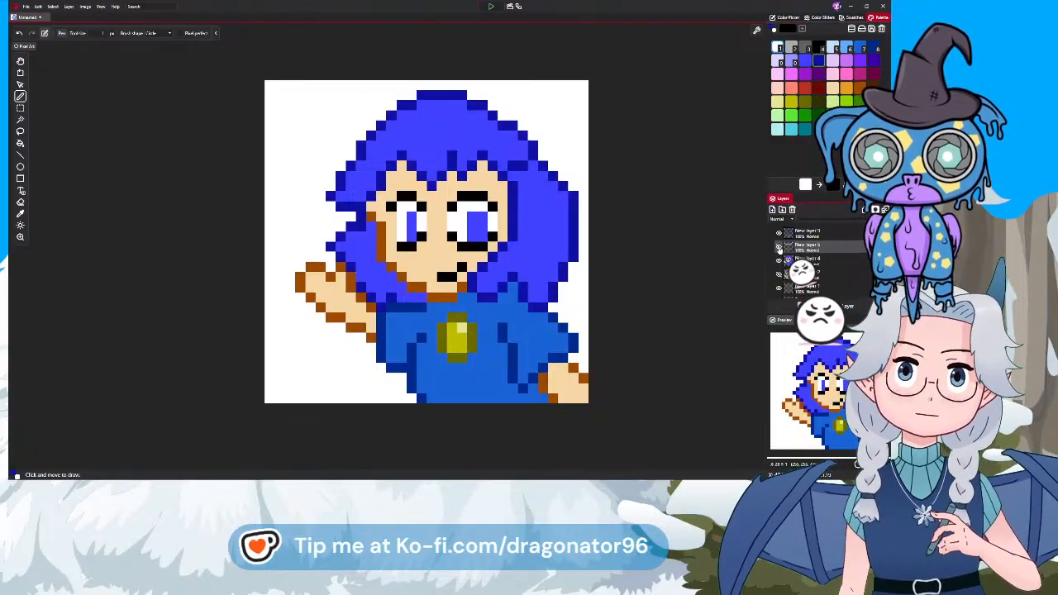
left_click(778, 247)
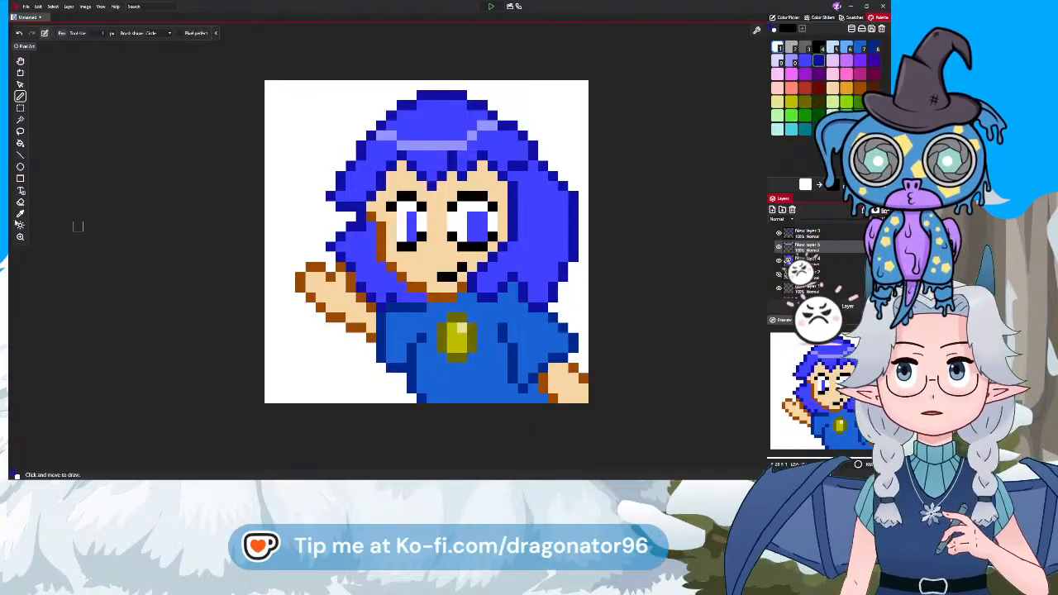
Erase pixels from the upper right of the iris in the right-hand eye on the topmost layer
left_click(21, 201)
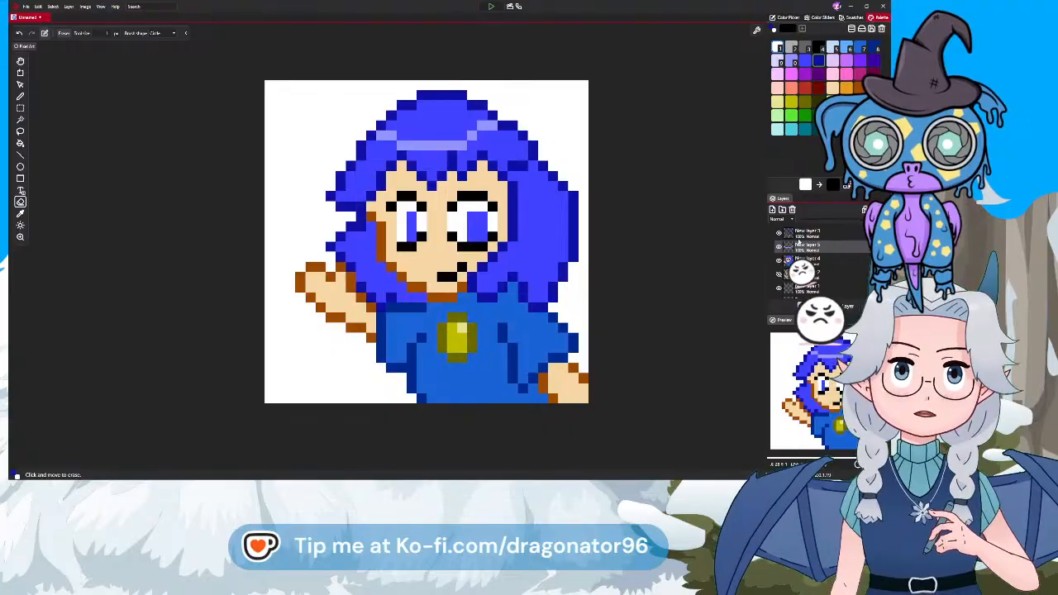
left_click(824, 235)
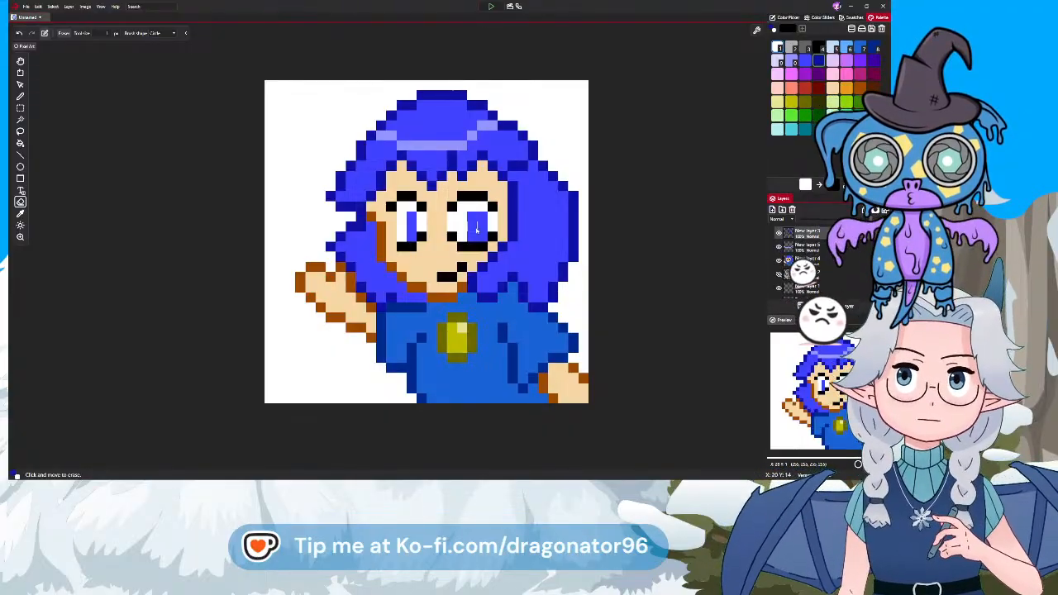
left_click_drag(479, 229, 487, 209)
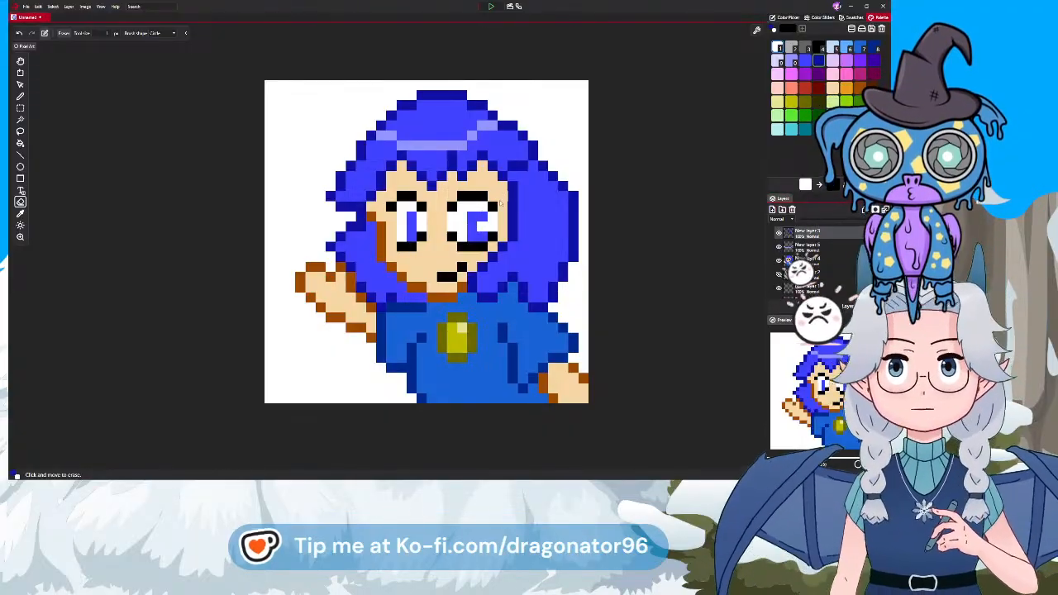
left_click(483, 226)
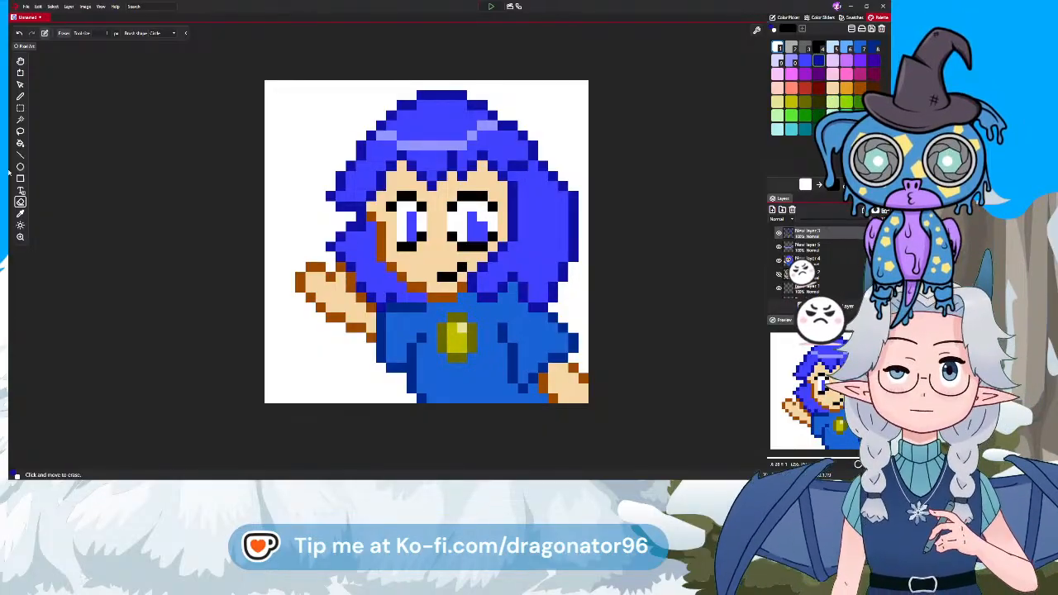
Paint the iris of the right-hand eye dark blue and undo any stray stroke
left_click(21, 98)
left_click(472, 217)
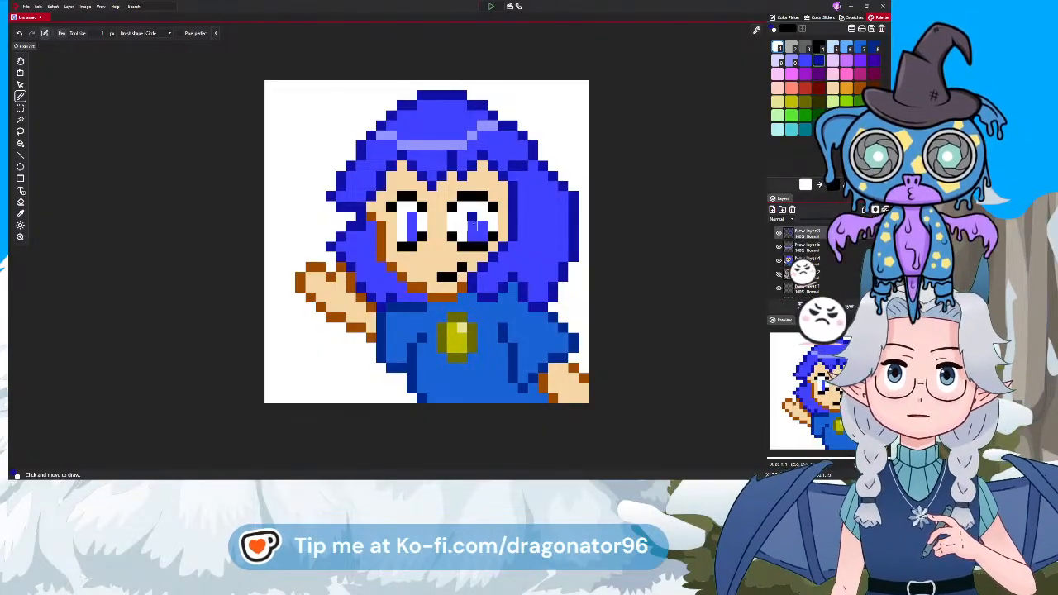
left_click(472, 227)
left_click_drag(482, 226, 482, 236)
key("ctrl+z")
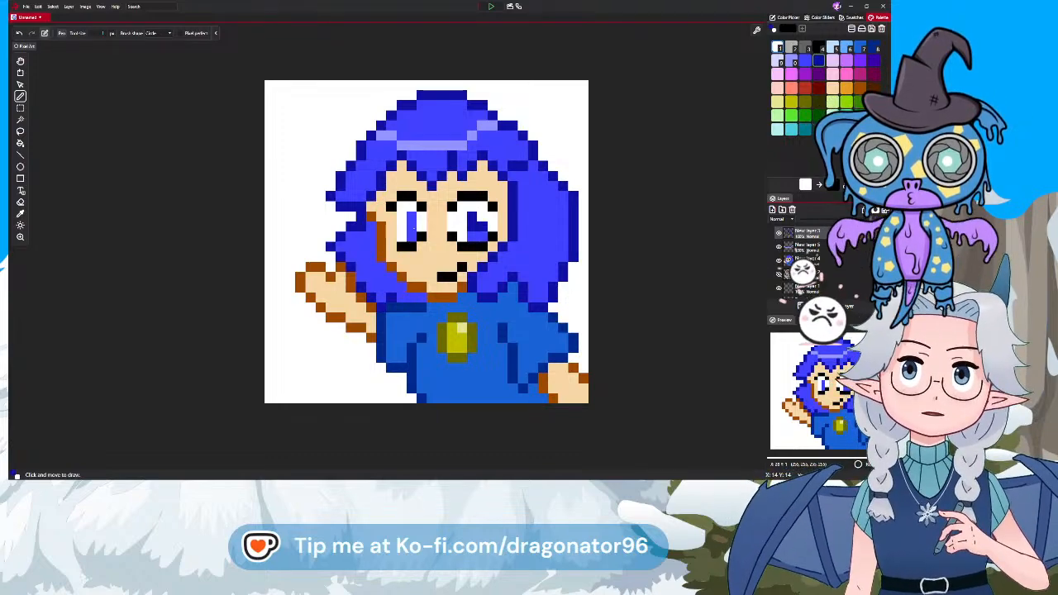
scroll(521, 235, "down", 5)
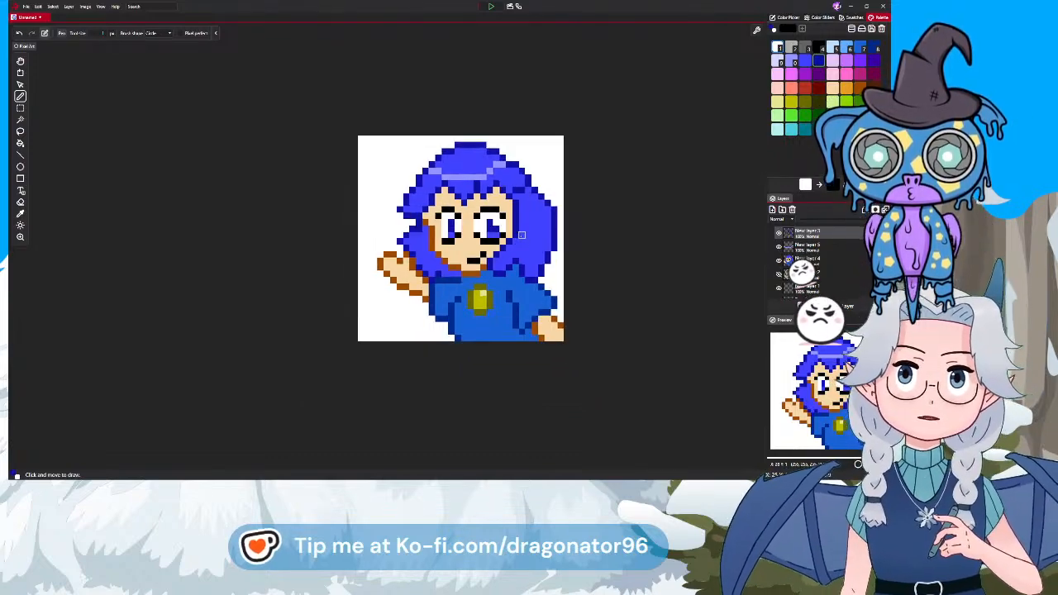
scroll(520, 234, "up", 5)
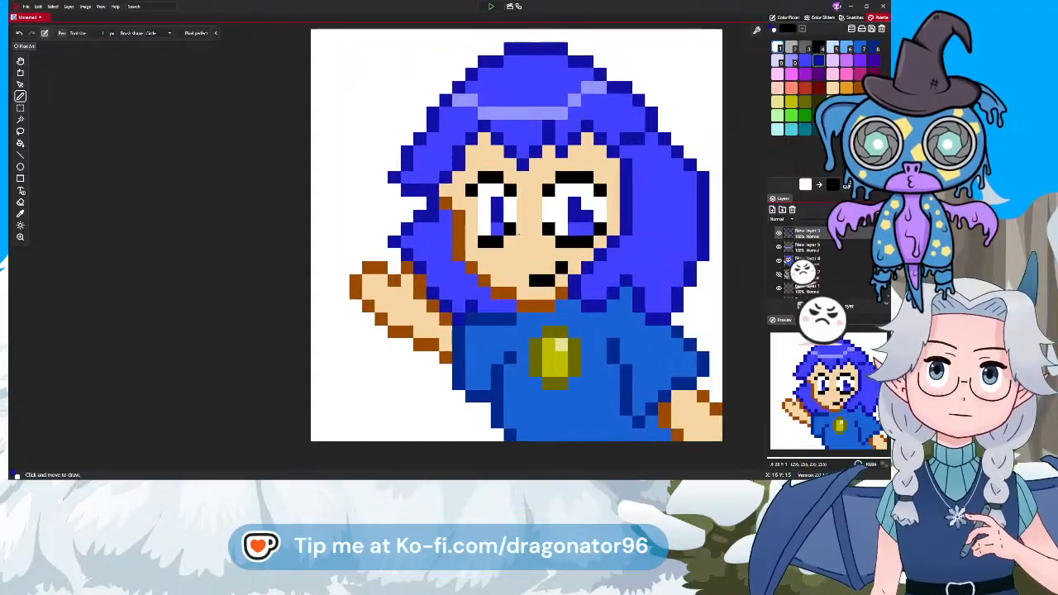
scroll(502, 267, "down", 3)
scroll(502, 267, "up", 1)
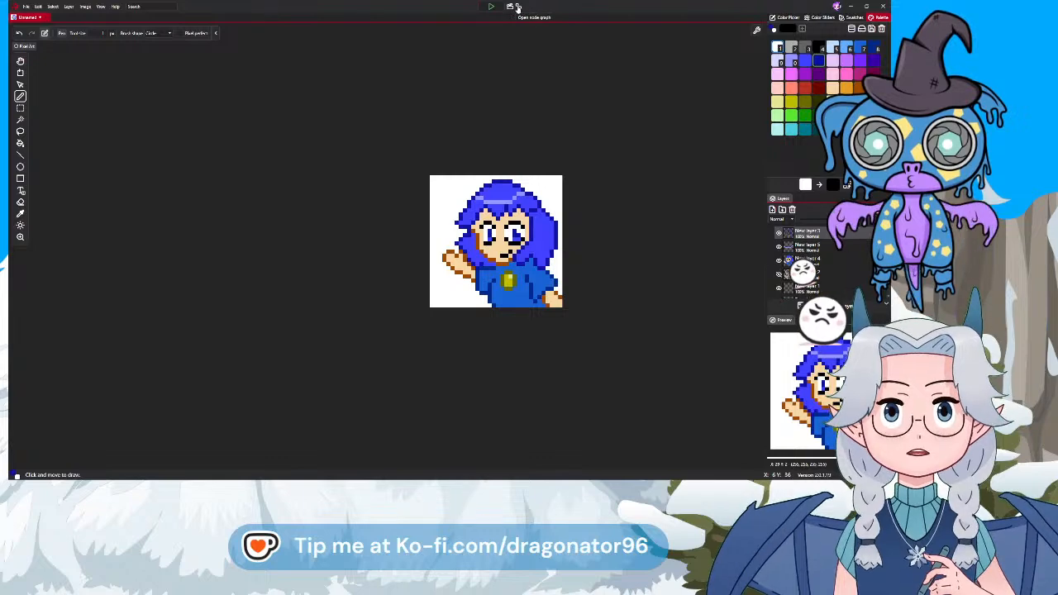
Save the finished portrait as a project file under its own name
left_click(27, 7)
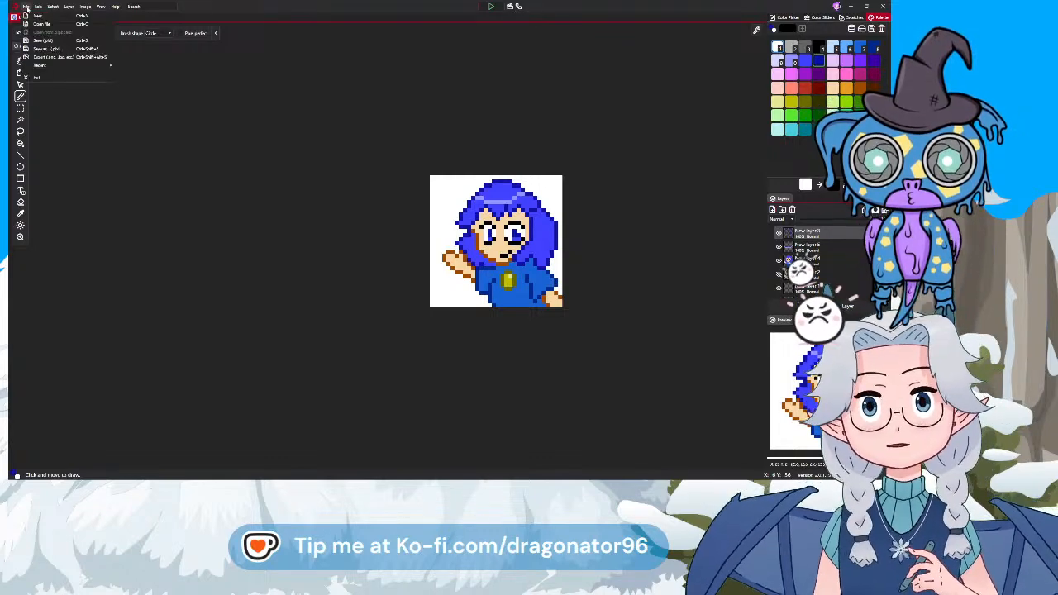
left_click(42, 50)
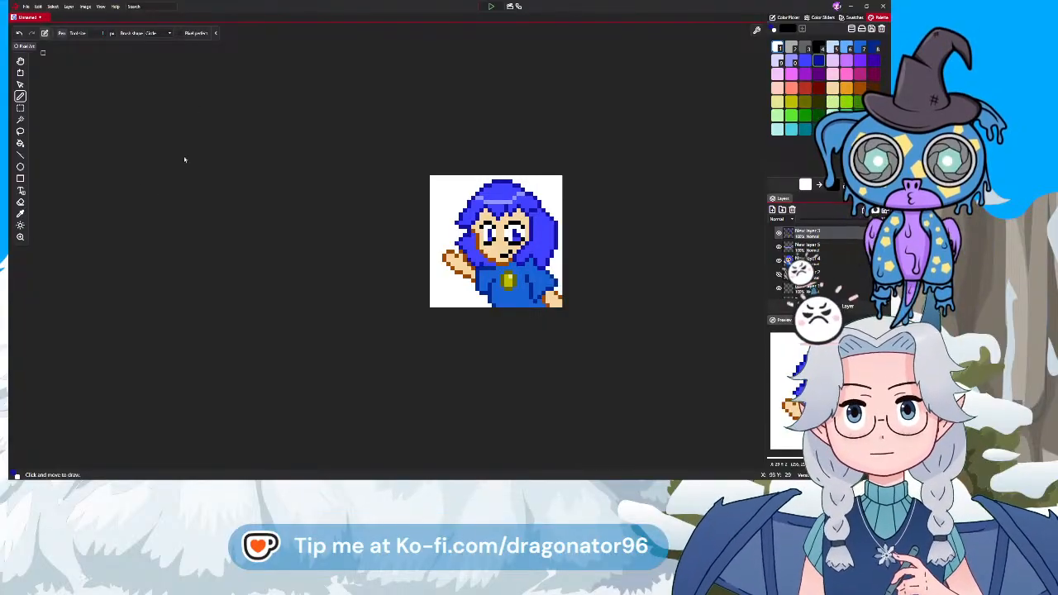
left_click(366, 240)
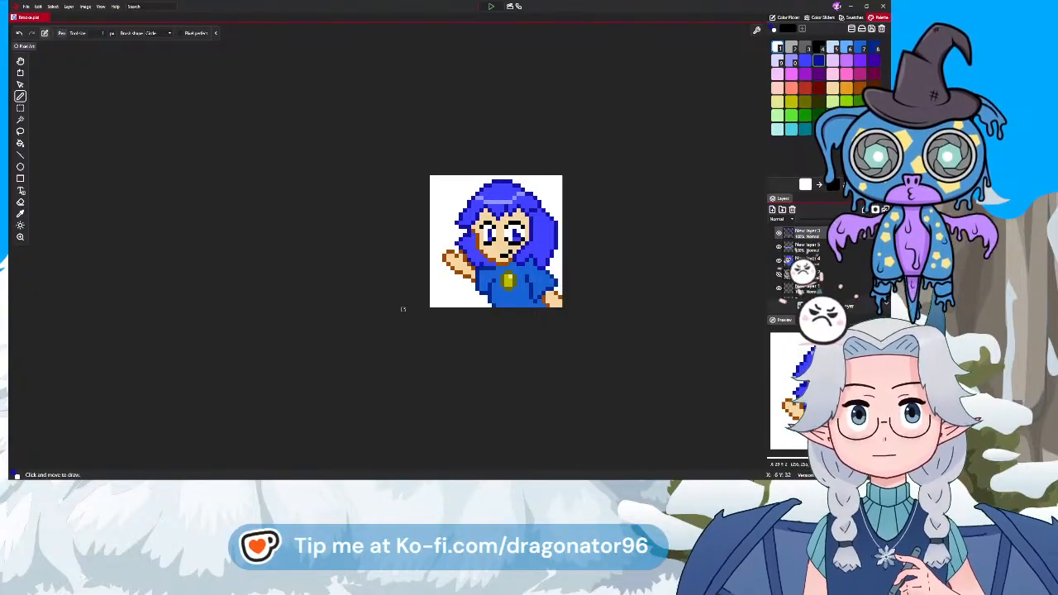
Create a new blank document, then return to the saved portrait and export it as an image
left_click(26, 7)
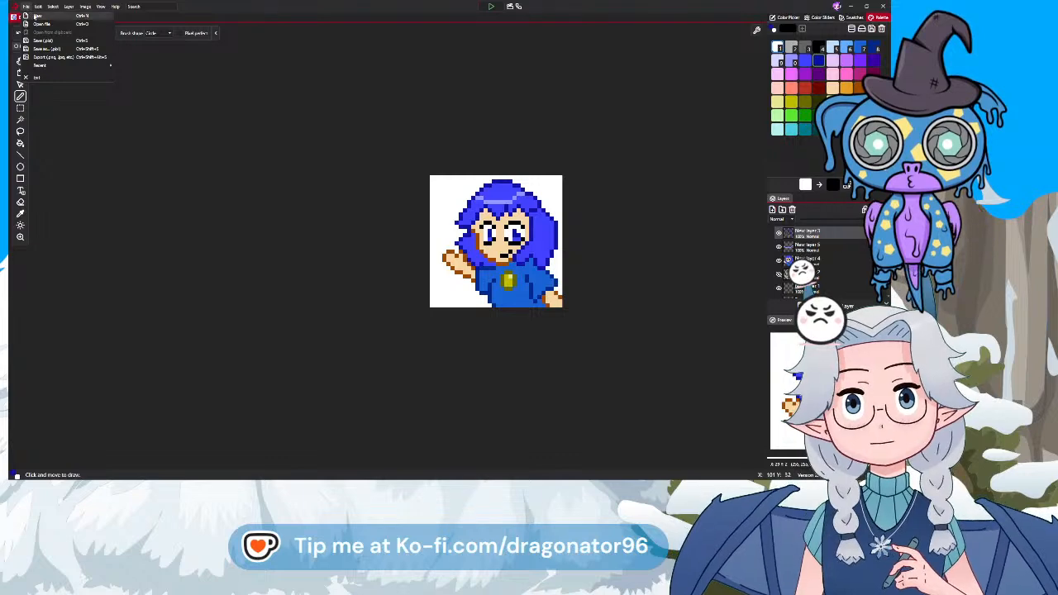
left_click(33, 15)
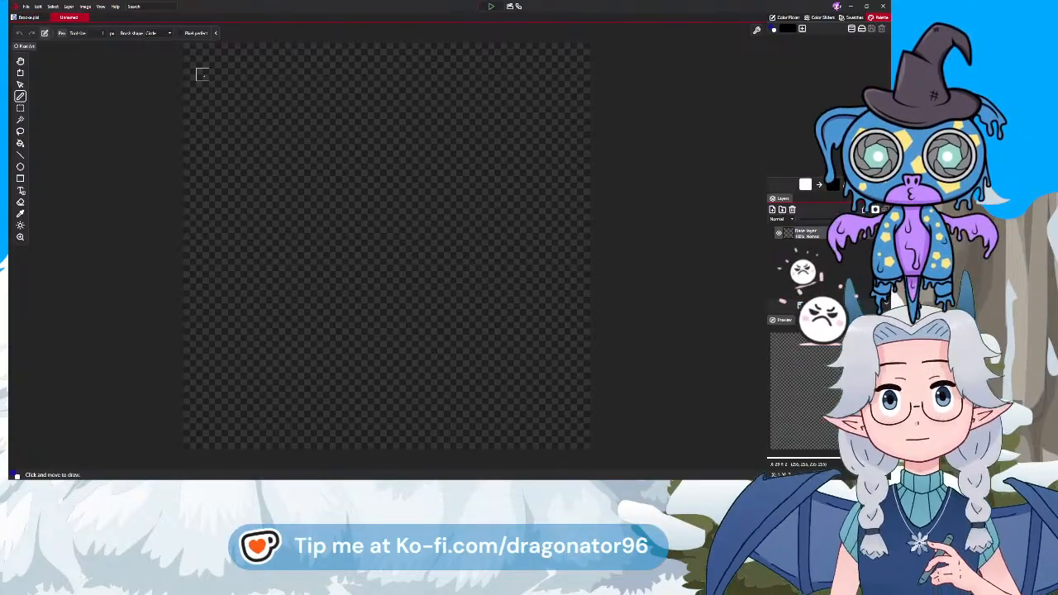
left_click(37, 18)
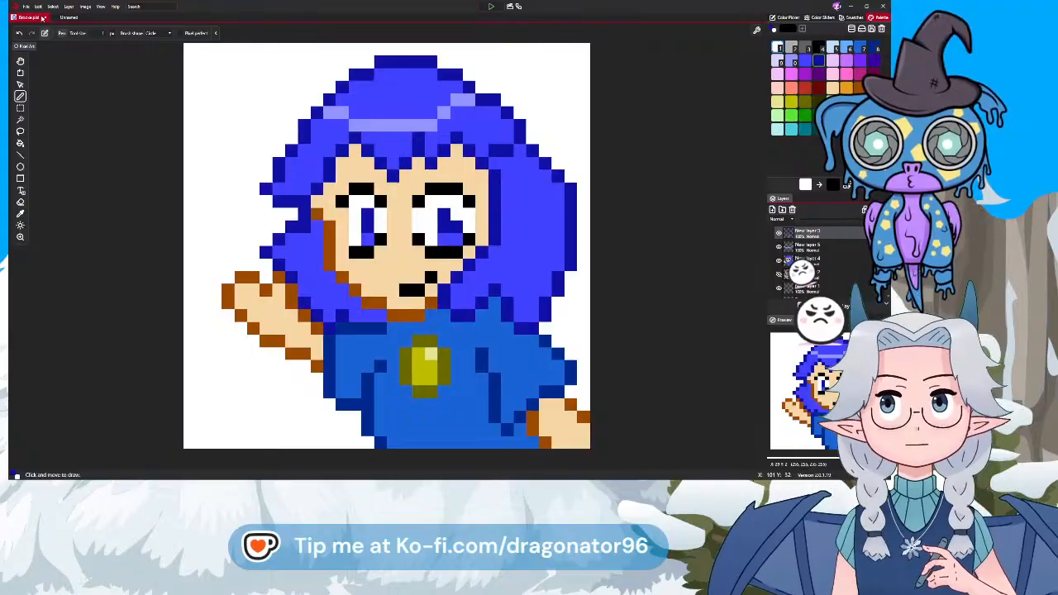
left_click(27, 7)
left_click(55, 59)
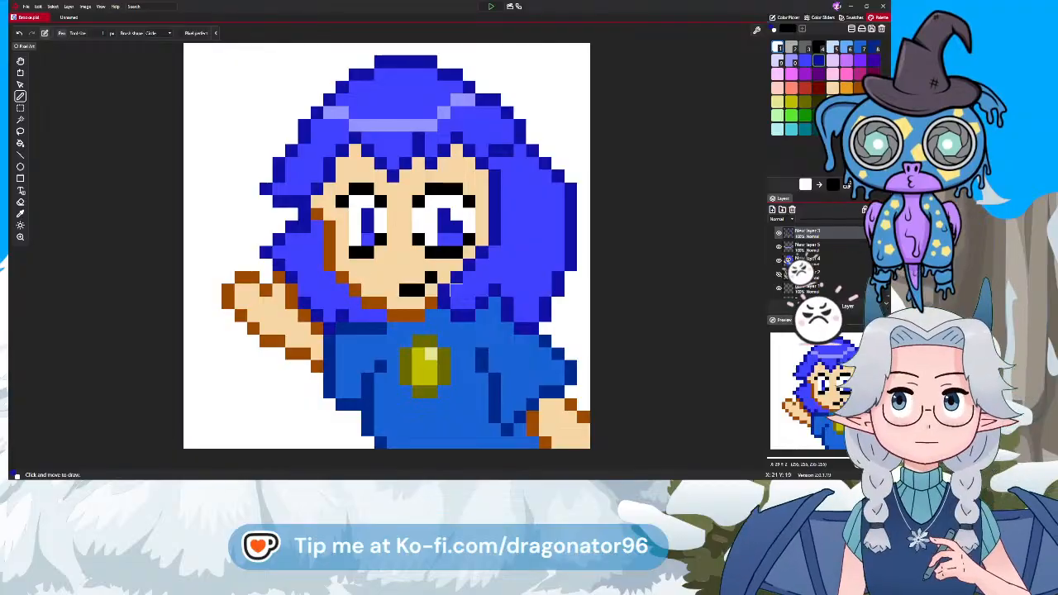
In the new blank document, add a layer above the base layer and load a five-colour green palette
left_click(68, 17)
scroll(417, 138, "down", 3)
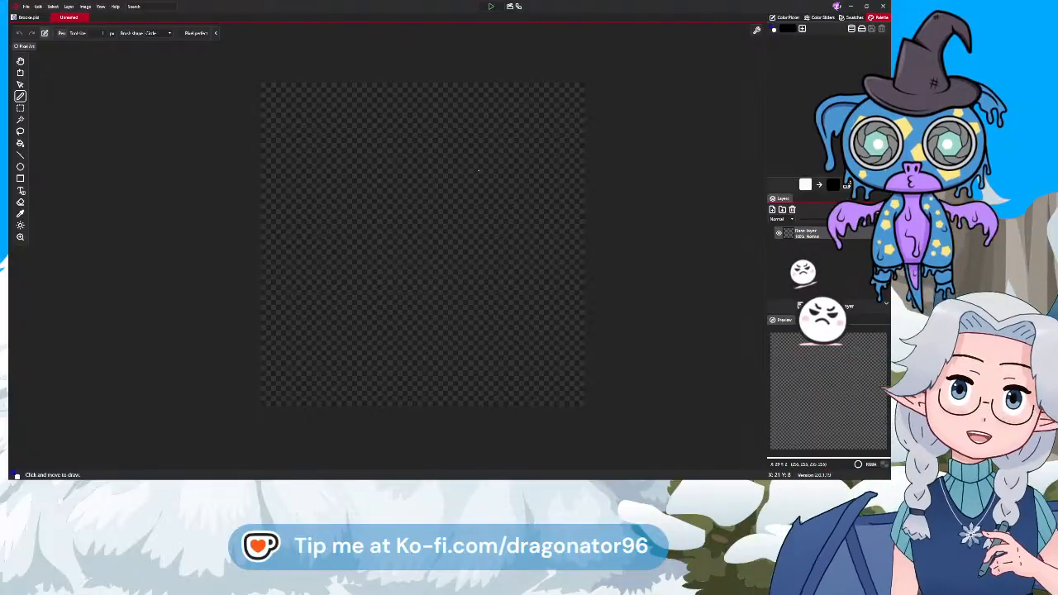
left_click(772, 210)
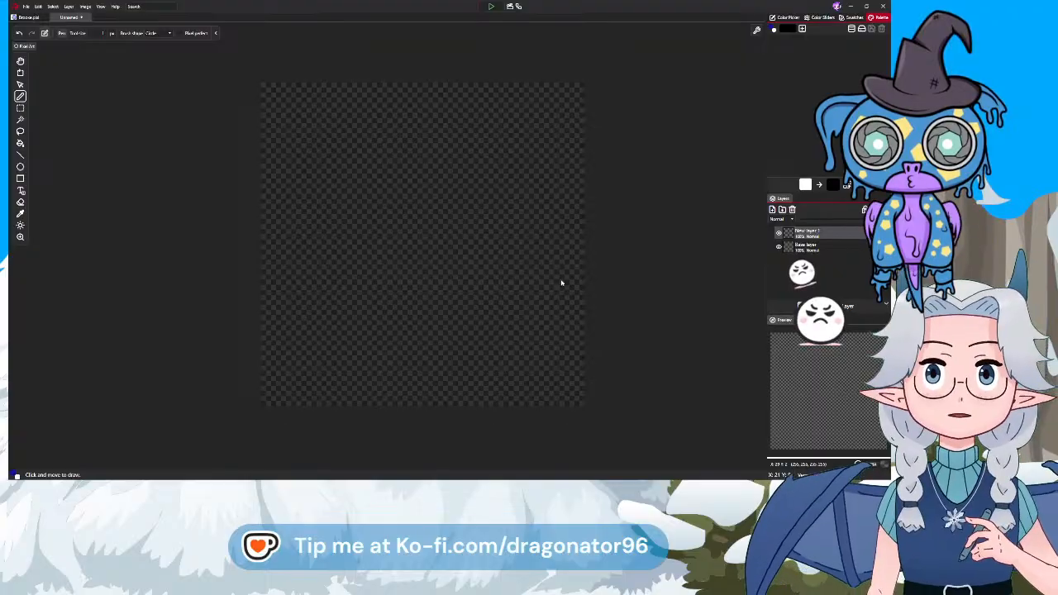
left_click(566, 192)
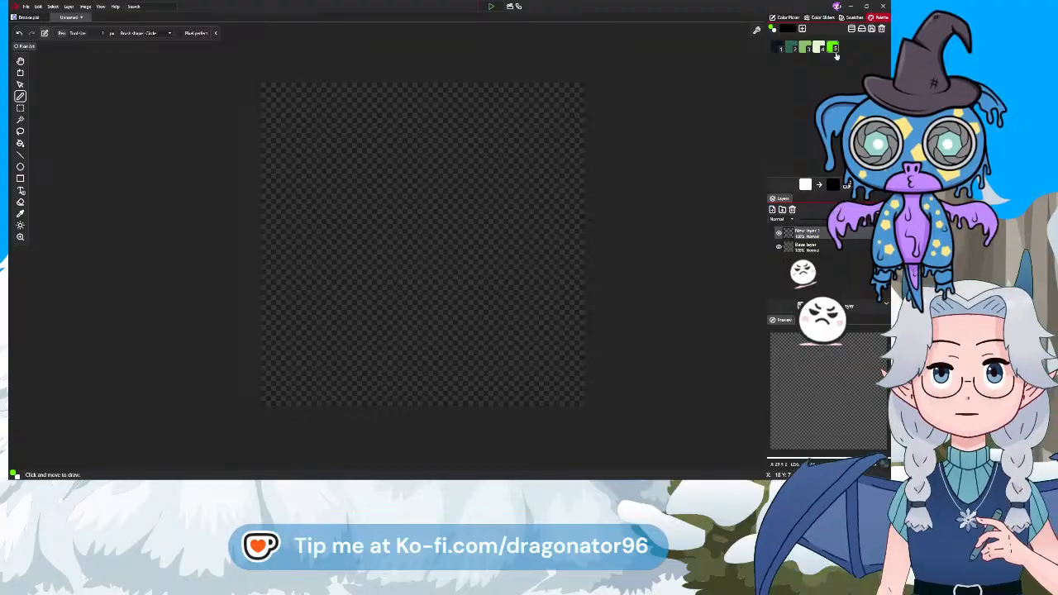
Fill the new layer entirely with the palette's bright green as a background
left_click(19, 143)
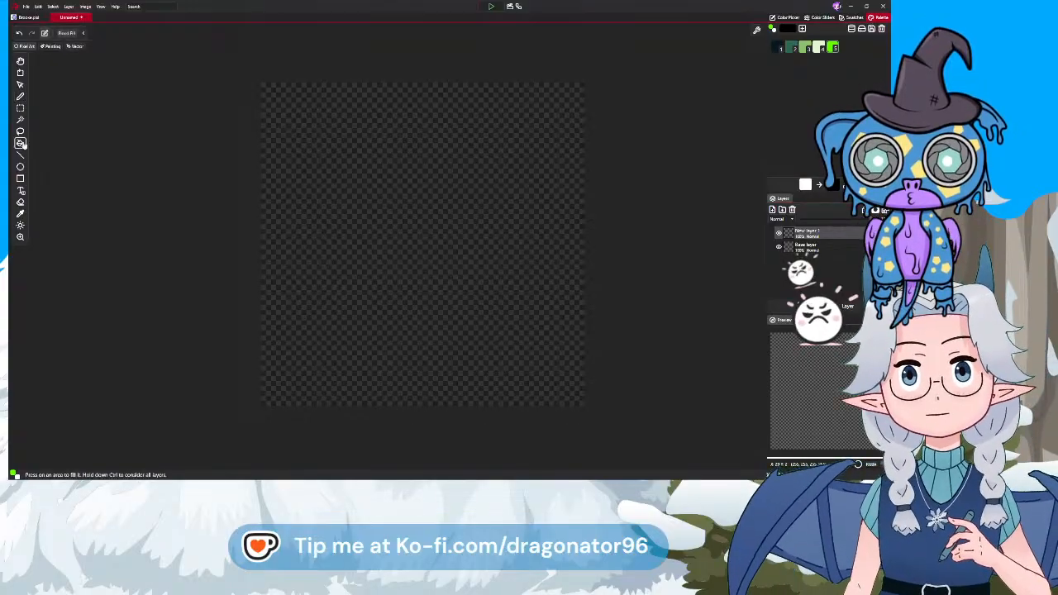
left_click(381, 251)
key("b")
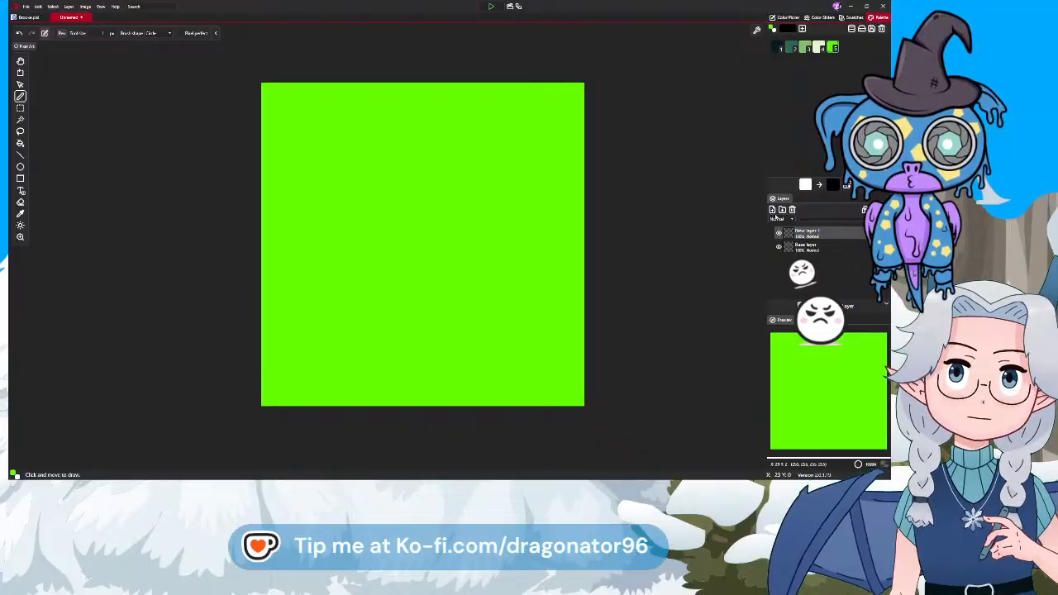
Add another layer above the green background and paint a solid rounded shape in pale green in the upper part of the canvas
left_click(772, 211)
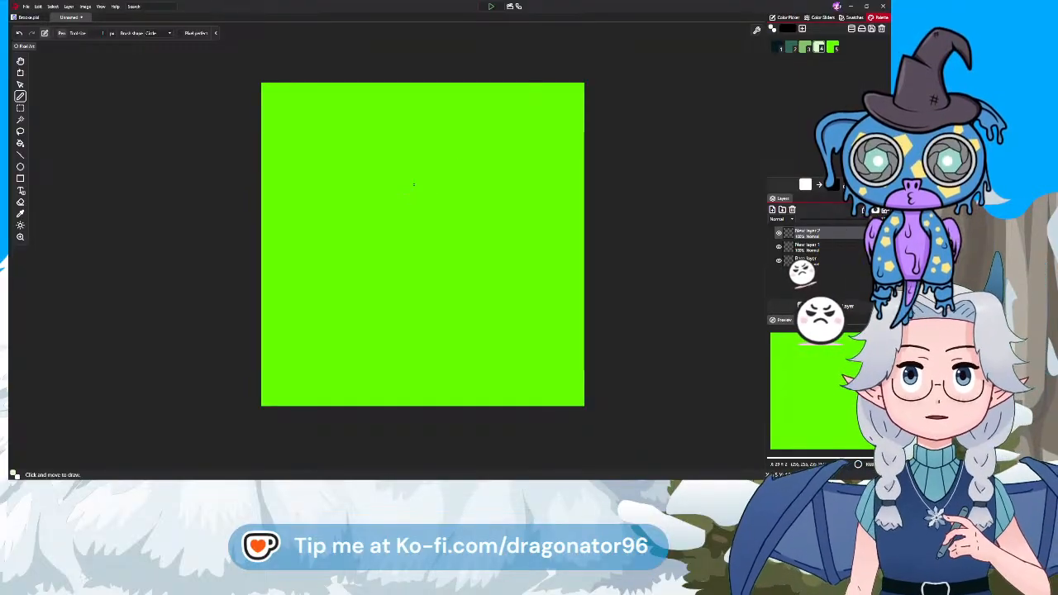
mouse_move(392, 129)
left_mouse_down()
mouse_move(443, 128)
mouse_move(483, 166)
mouse_move(466, 142)
mouse_move(498, 163)
mouse_move(463, 134)
mouse_move(494, 138)
mouse_move(507, 191)
mouse_move(477, 135)
mouse_move(506, 192)
mouse_move(502, 162)
mouse_move(491, 226)
mouse_move(501, 231)
mouse_move(412, 235)
mouse_move(427, 246)
mouse_move(377, 208)
mouse_move(372, 166)
mouse_move(367, 174)
mouse_move(400, 124)
mouse_move(370, 172)
mouse_move(379, 142)
mouse_move(377, 206)
mouse_move(370, 197)
mouse_move(408, 247)
mouse_move(451, 242)
mouse_move(407, 236)
mouse_move(488, 231)
mouse_move(507, 187)
mouse_move(479, 207)
mouse_move(477, 232)
mouse_move(447, 138)
mouse_move(424, 221)
mouse_move(402, 146)
mouse_move(380, 188)
mouse_move(411, 142)
mouse_move(385, 153)
mouse_move(406, 160)
mouse_move(391, 229)
mouse_move(404, 177)
mouse_move(433, 182)
left_mouse_up()
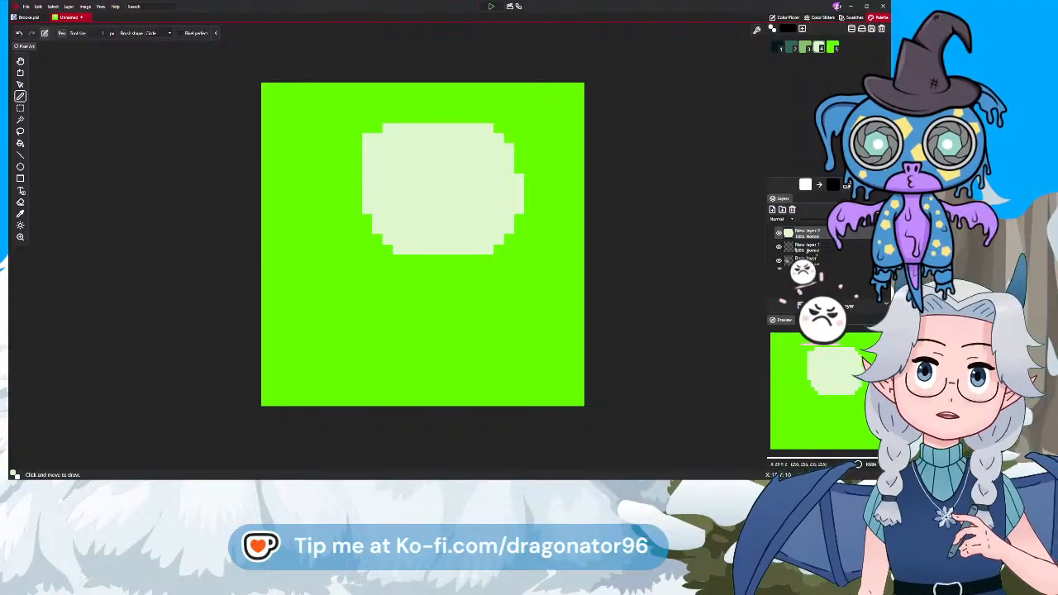
Enlarge the pale green head into a fuller oval by extending its upper, side and lower edges
mouse_move(396, 114)
left_mouse_down()
mouse_move(485, 128)
mouse_move(431, 105)
mouse_move(514, 141)
mouse_move(497, 128)
mouse_move(507, 162)
mouse_move(454, 110)
mouse_move(479, 117)
mouse_move(530, 168)
mouse_move(525, 202)
mouse_move(519, 163)
mouse_move(514, 228)
mouse_move(514, 216)
mouse_move(489, 244)
left_mouse_up()
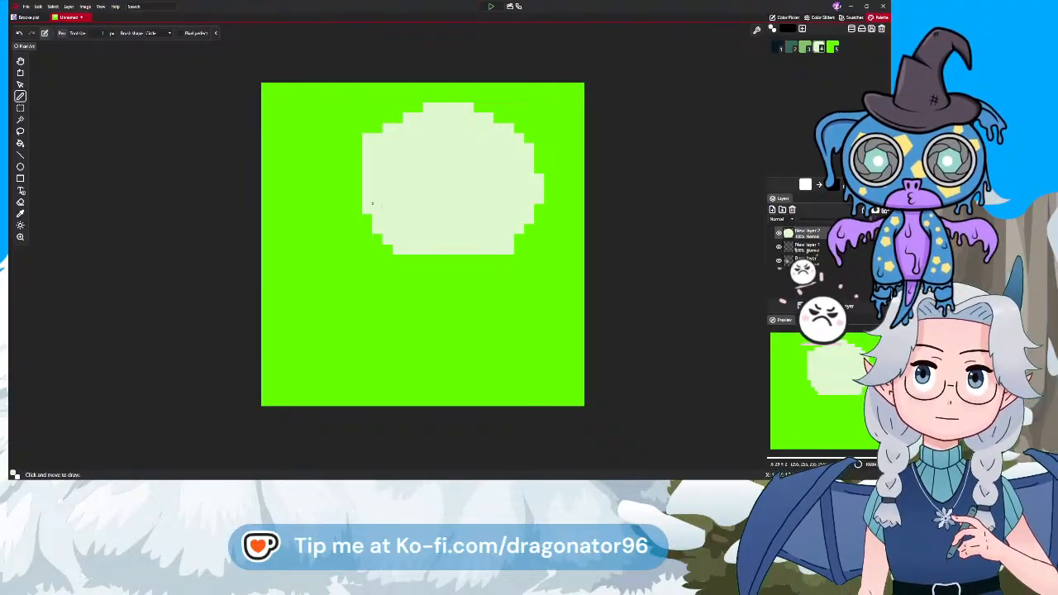
left_click_drag(357, 167, 367, 217)
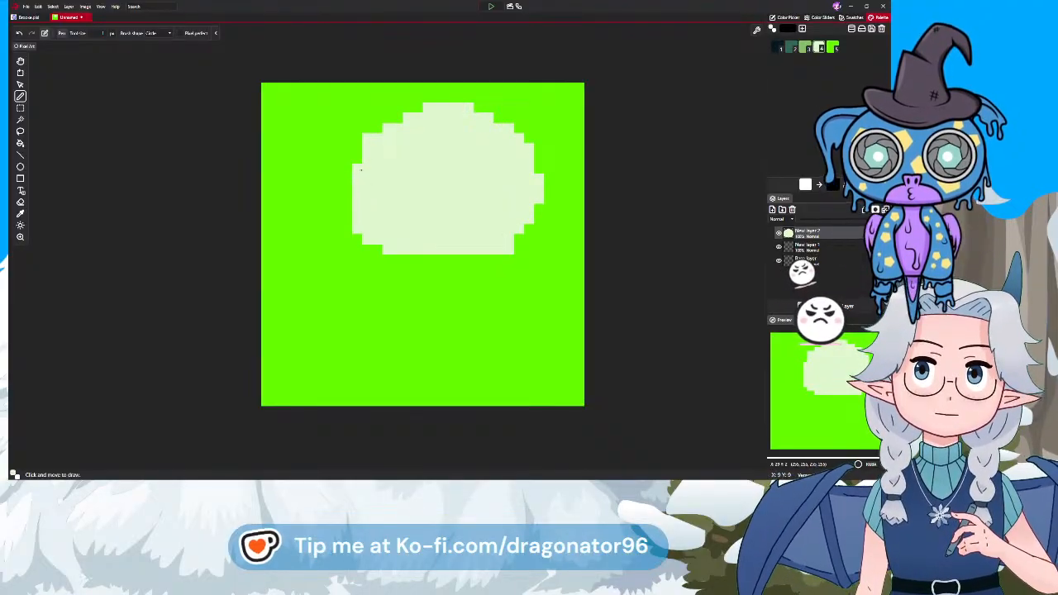
mouse_move(367, 150)
left_mouse_down()
mouse_move(395, 136)
mouse_move(397, 118)
mouse_move(378, 128)
mouse_move(393, 119)
mouse_move(390, 133)
mouse_move(396, 123)
mouse_move(401, 131)
mouse_move(420, 106)
left_mouse_up()
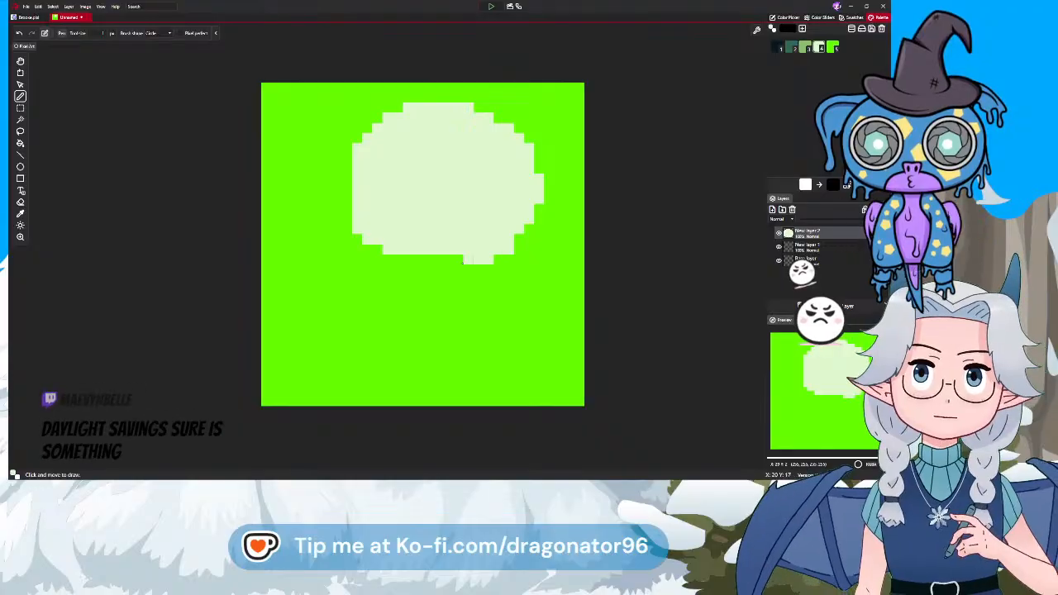
left_click_drag(463, 259, 411, 258)
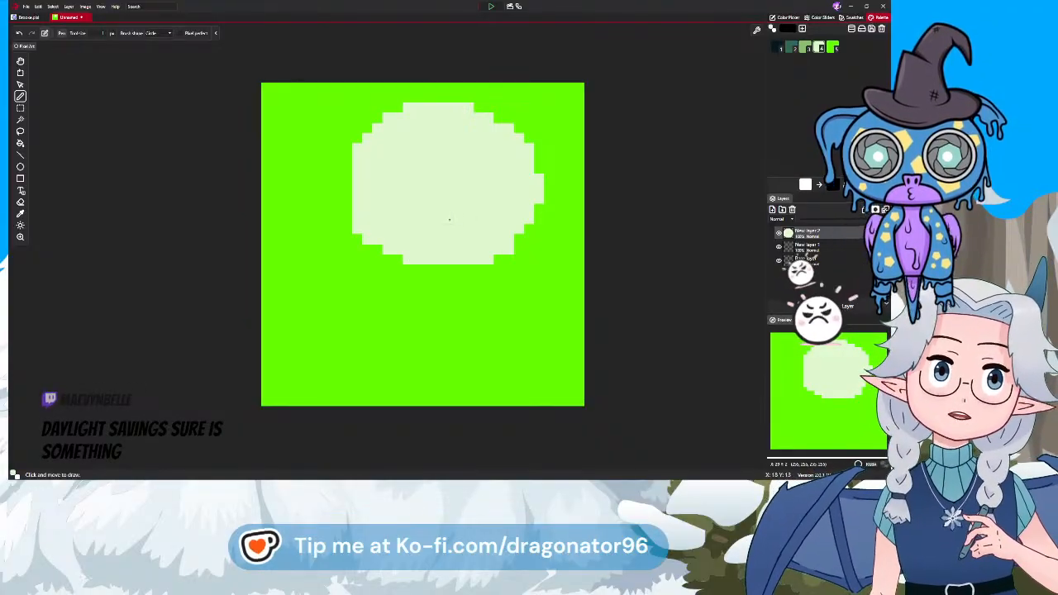
left_click_drag(469, 267, 427, 270)
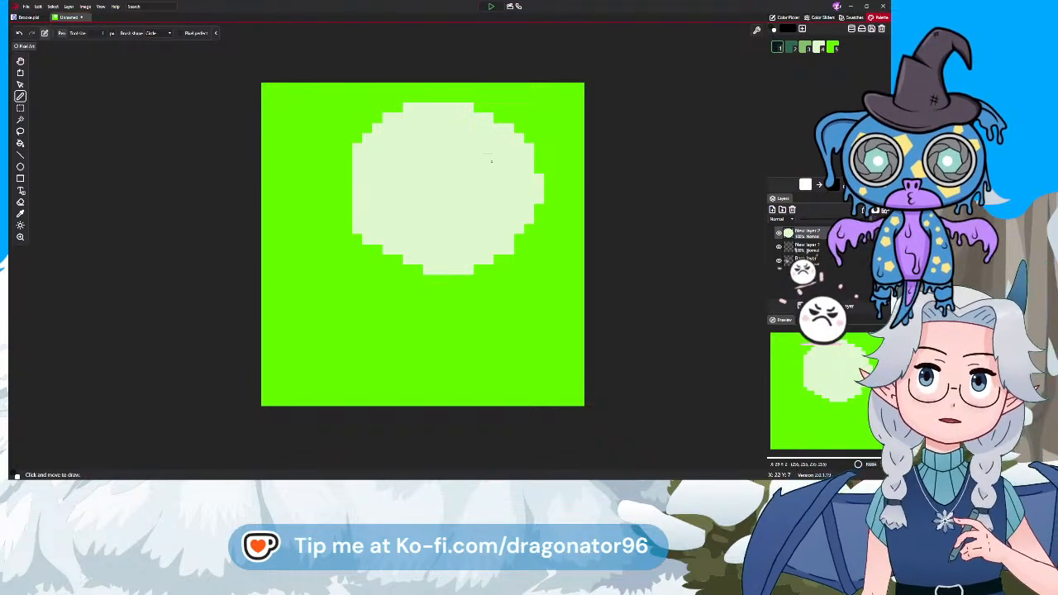
left_click_drag(475, 169, 498, 169)
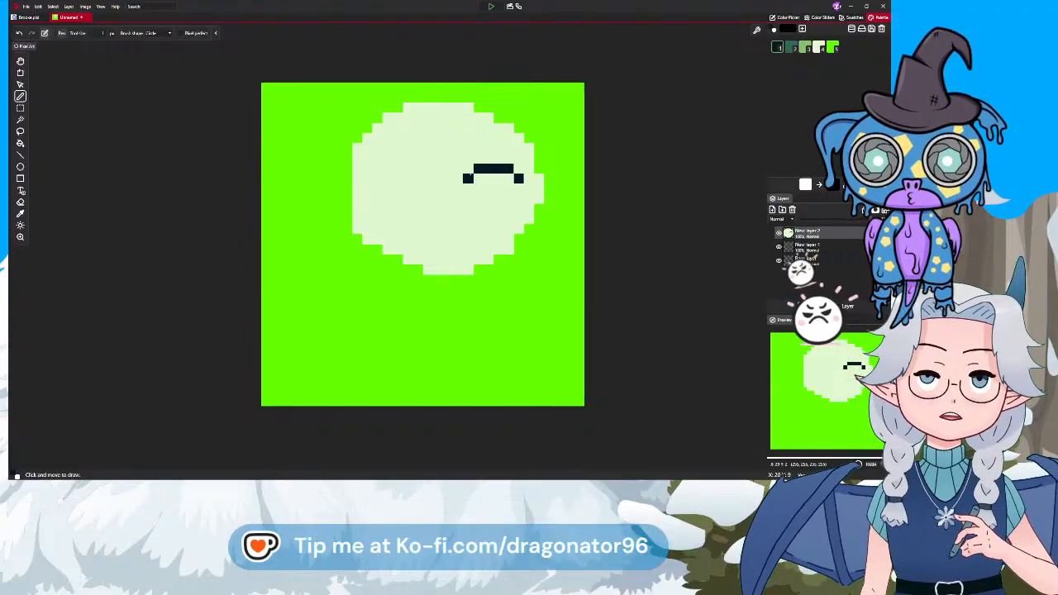
key("ctrl+z")
key("ctrl+z")
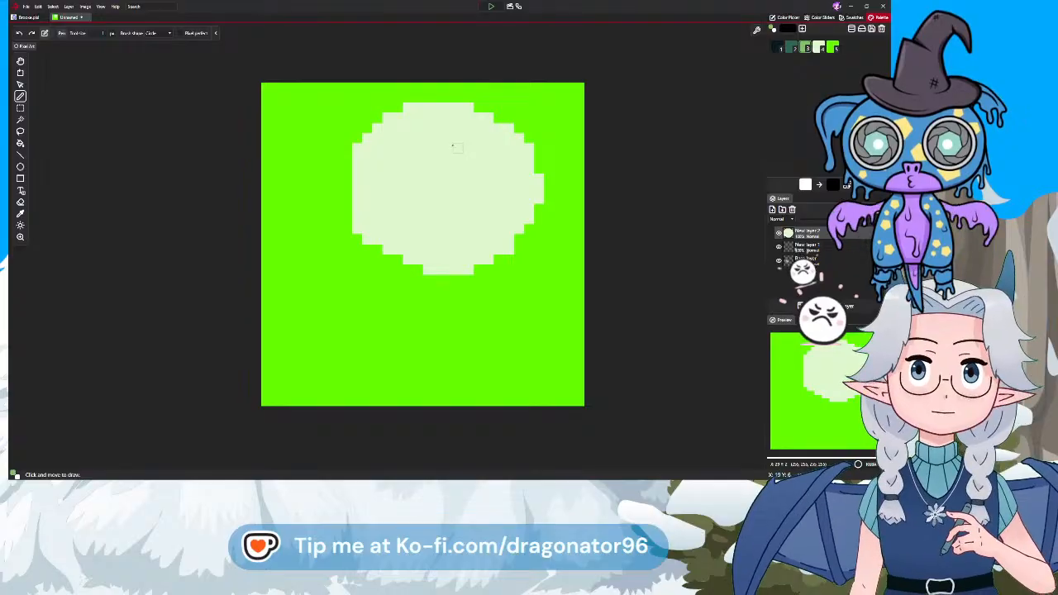
Paint the hair in the palette's medium green as a wide, jagged cap over the upper head, parted above the forehead
mouse_move(454, 147)
left_mouse_down()
mouse_move(539, 186)
mouse_move(553, 179)
mouse_move(537, 166)
mouse_move(551, 171)
mouse_move(519, 149)
mouse_move(513, 163)
mouse_move(527, 170)
mouse_move(538, 145)
mouse_move(504, 129)
mouse_move(495, 155)
mouse_move(491, 128)
mouse_move(496, 151)
mouse_move(538, 156)
mouse_move(496, 129)
mouse_move(557, 147)
mouse_move(529, 139)
mouse_move(562, 138)
mouse_move(500, 129)
mouse_move(508, 125)
mouse_move(443, 104)
mouse_move(347, 133)
left_mouse_up()
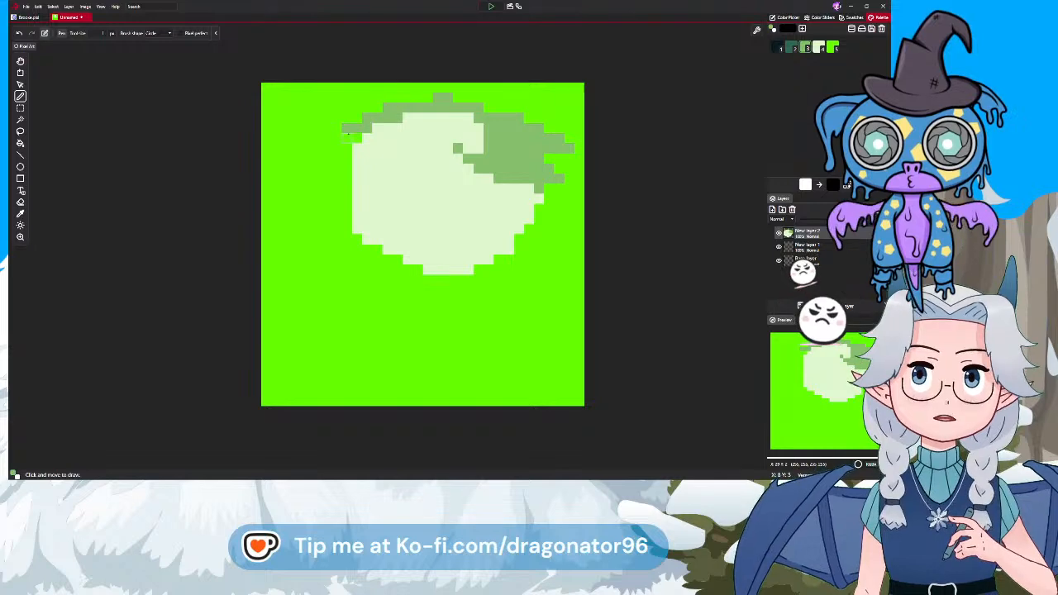
mouse_move(446, 145)
left_mouse_down()
mouse_move(357, 175)
mouse_move(455, 148)
left_mouse_up()
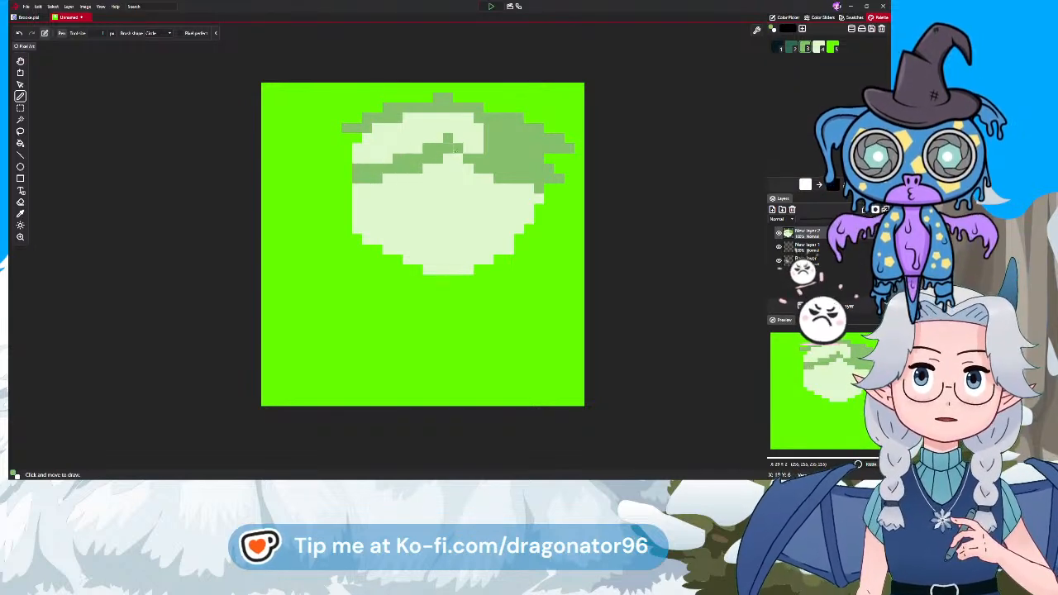
left_click(468, 149)
left_click_drag(351, 178, 329, 178)
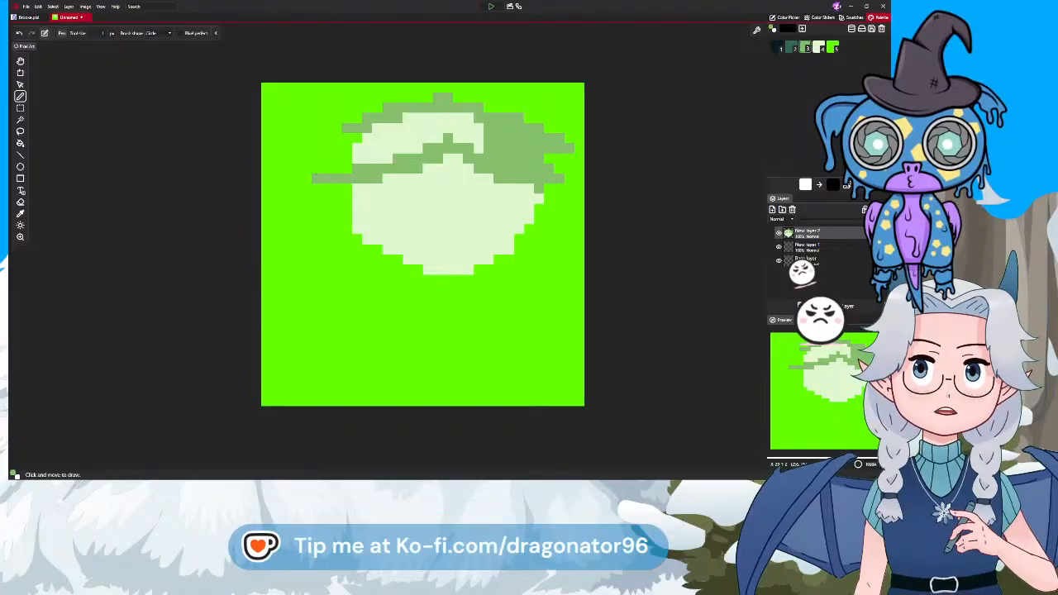
mouse_move(347, 136)
left_mouse_down()
mouse_move(305, 168)
mouse_move(328, 172)
mouse_move(350, 130)
mouse_move(317, 157)
mouse_move(361, 159)
mouse_move(349, 167)
mouse_move(336, 139)
mouse_move(367, 157)
mouse_move(366, 138)
mouse_move(406, 134)
mouse_move(381, 154)
mouse_move(435, 128)
mouse_move(396, 134)
mouse_move(466, 118)
mouse_move(404, 122)
mouse_move(482, 143)
left_mouse_up()
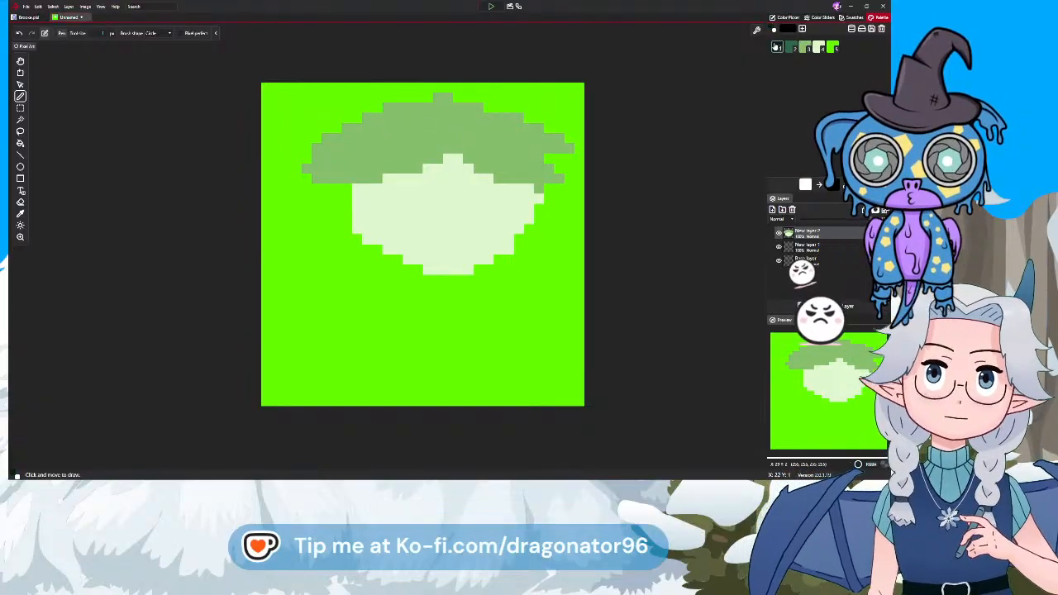
Paint two horns in the palette's darkest colour on top of the hair, reaching the canvas's upper edge
mouse_move(486, 103)
left_mouse_down()
mouse_move(498, 85)
mouse_move(498, 106)
left_mouse_up()
mouse_move(405, 104)
left_mouse_down()
mouse_move(382, 89)
mouse_move(385, 108)
left_mouse_up()
mouse_move(507, 116)
left_mouse_down()
mouse_move(499, 88)
mouse_move(508, 117)
mouse_move(508, 87)
mouse_move(528, 107)
left_mouse_up()
left_click(508, 87)
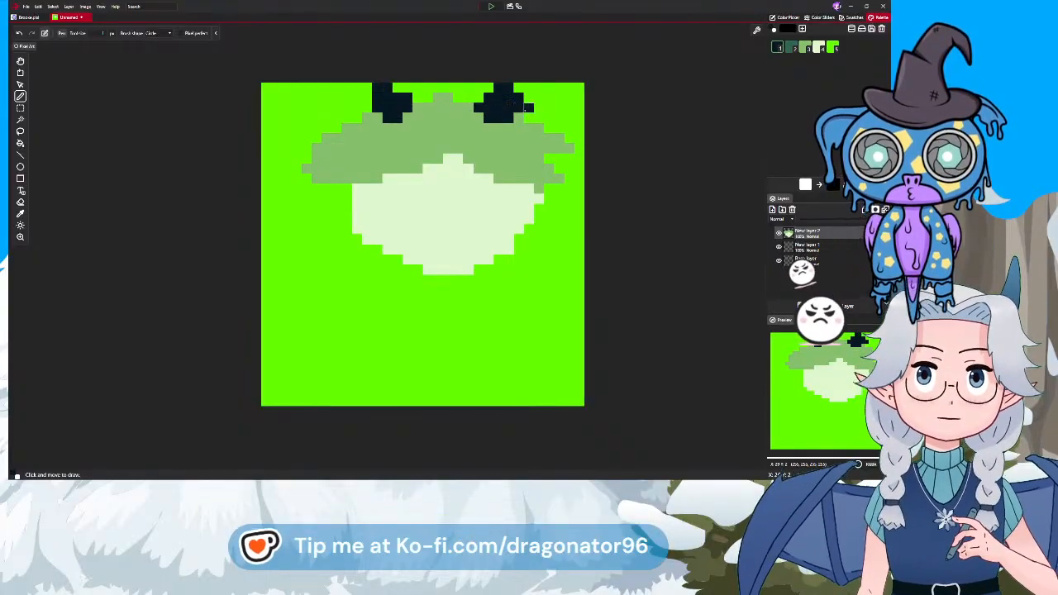
left_click(508, 127)
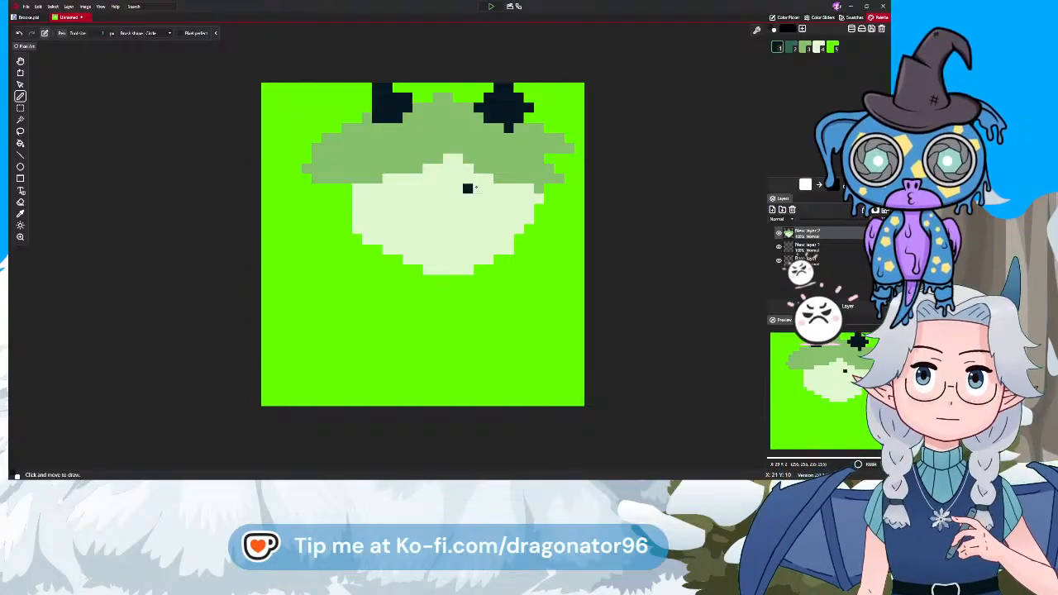
Draw the eyes with darkest-green upper lash lines and a small medium green iris under each
left_click(498, 198)
left_click_drag(488, 188, 468, 189)
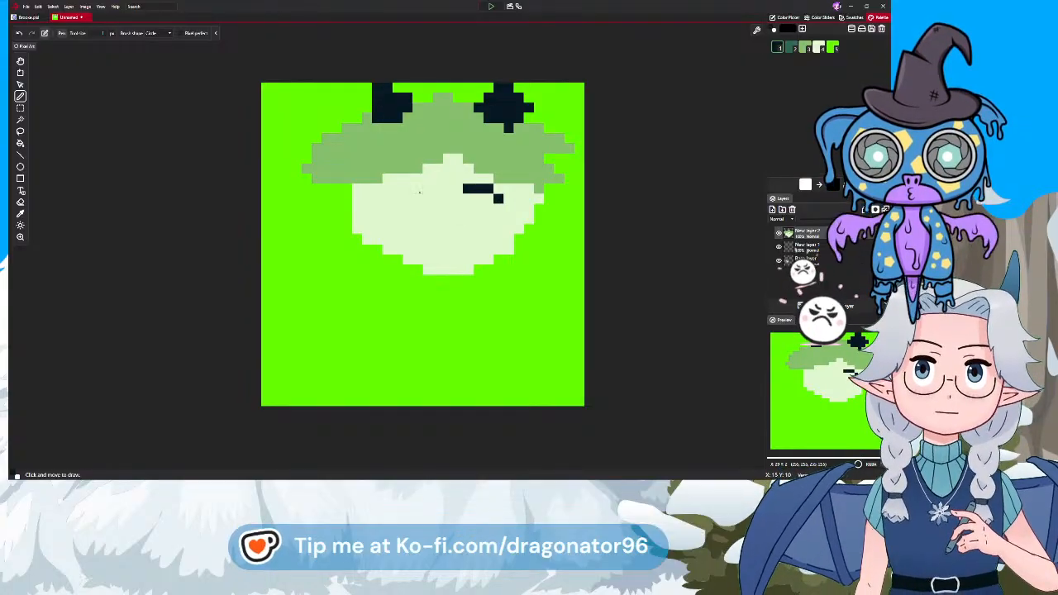
left_click(427, 188)
left_click(417, 188)
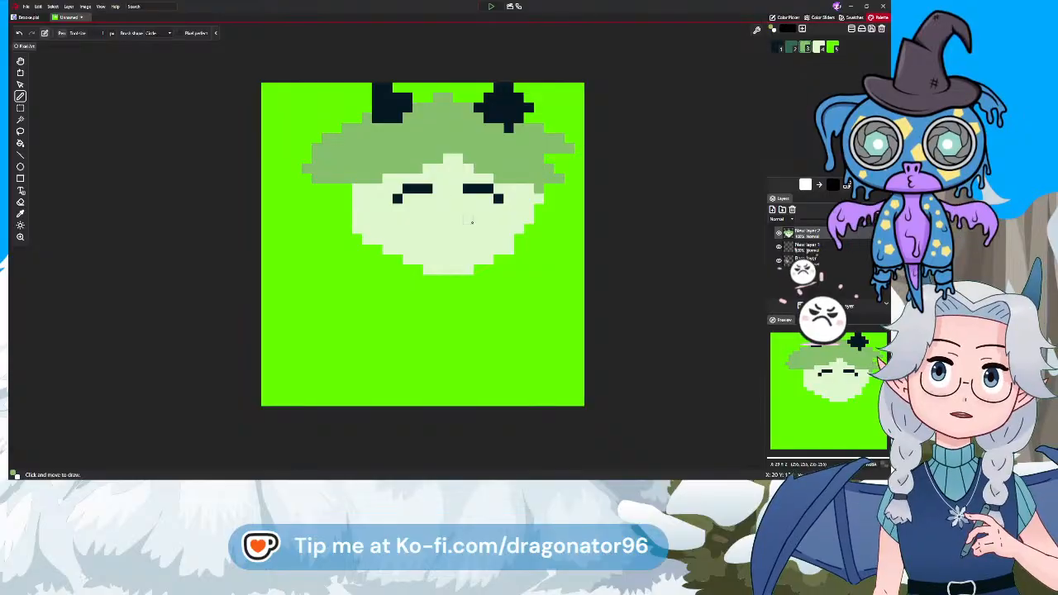
left_click_drag(473, 200, 476, 208)
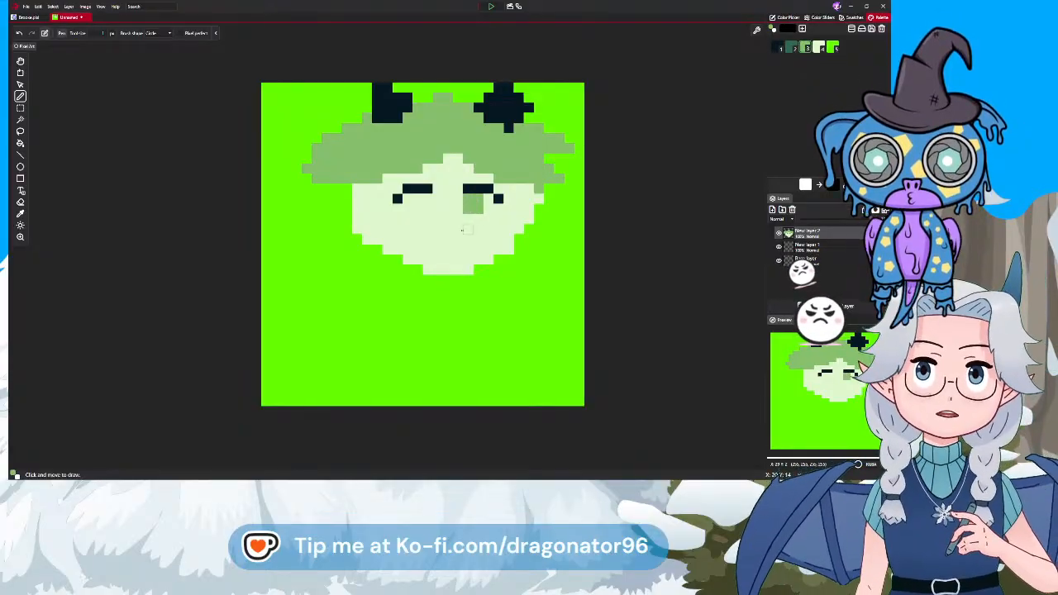
left_click_drag(418, 200, 424, 205)
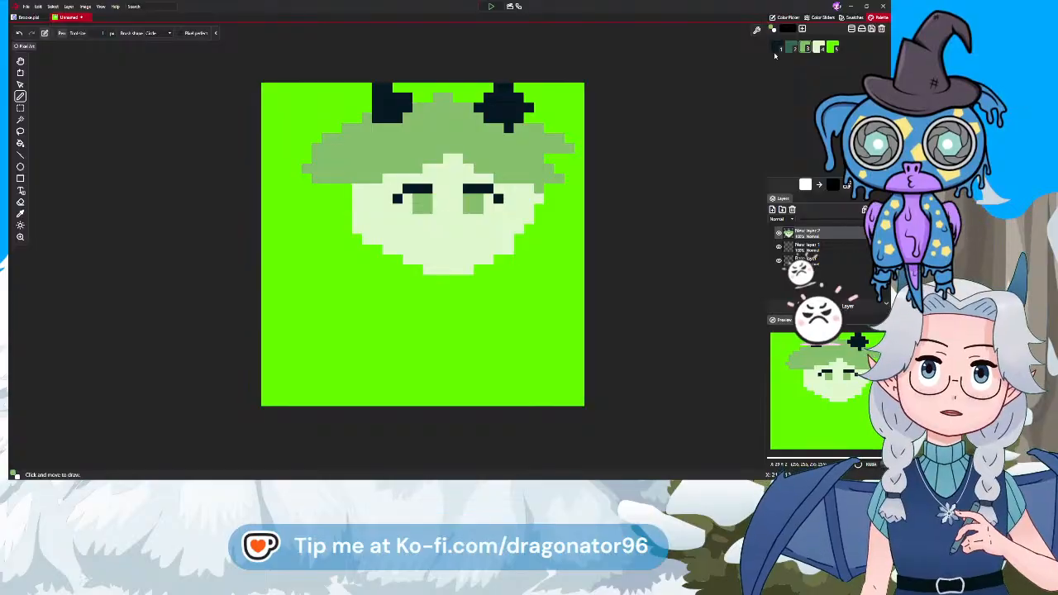
Draw a small smiling mouth in the darkest colour, centred below the eyes
left_click(458, 240)
left_click(447, 249)
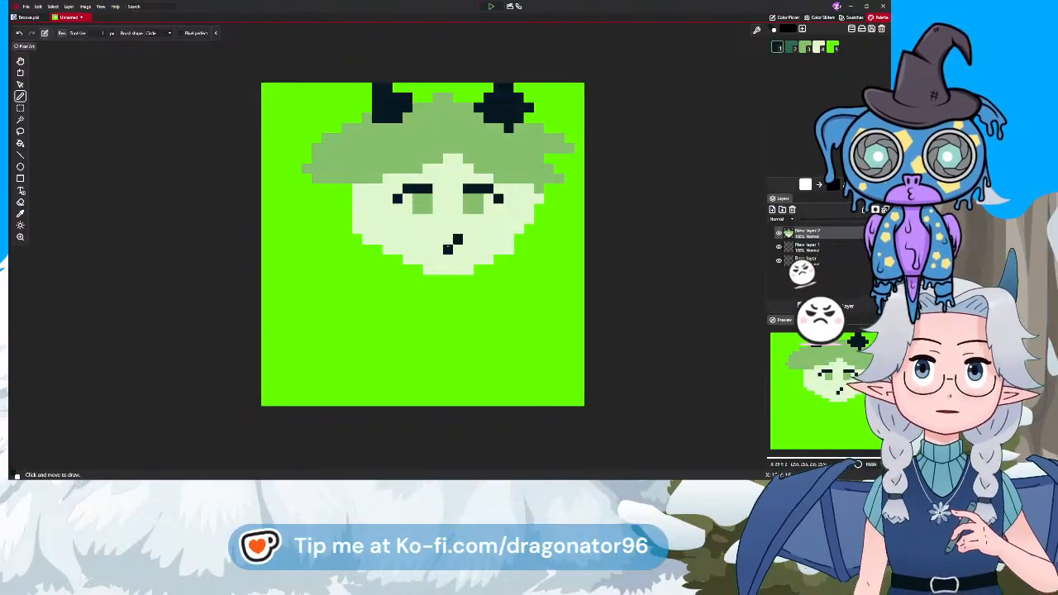
left_click(437, 248)
left_click(427, 240)
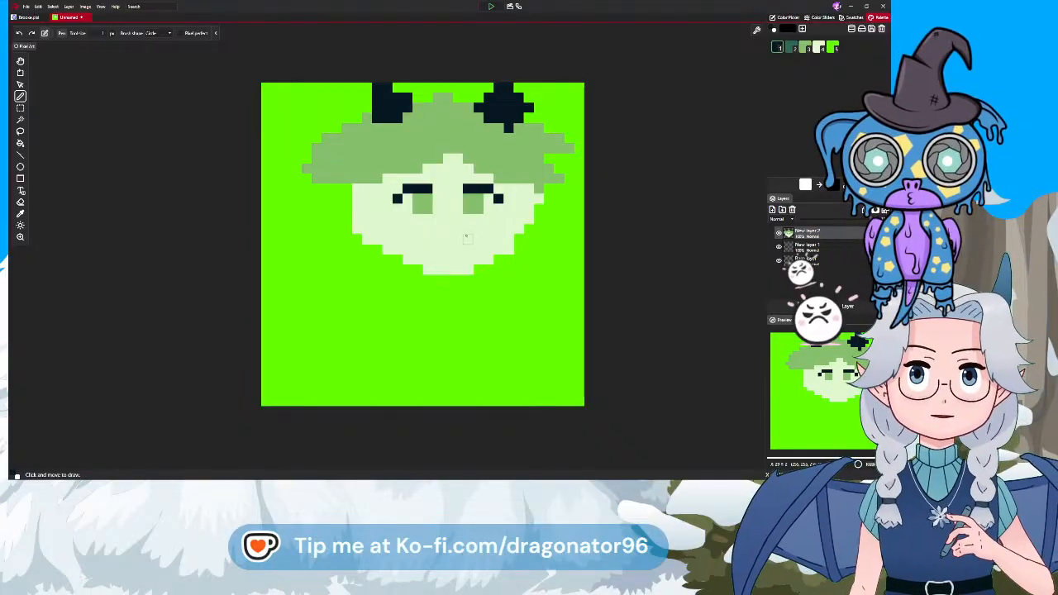
left_click(437, 239)
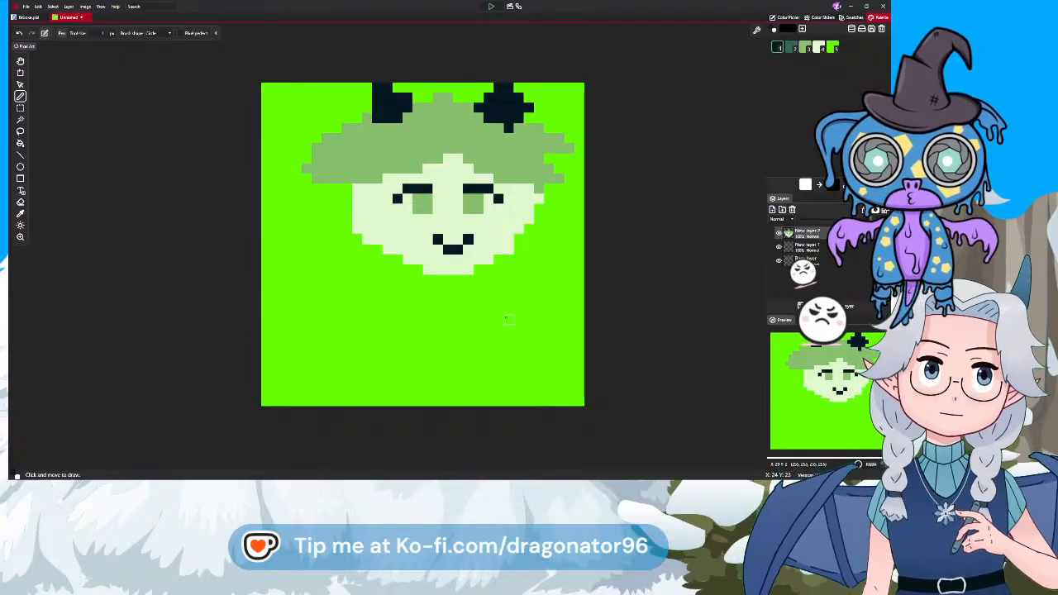
left_click(795, 48)
mouse_move(506, 224)
left_mouse_down()
mouse_move(538, 209)
mouse_move(548, 218)
mouse_move(533, 250)
left_mouse_up()
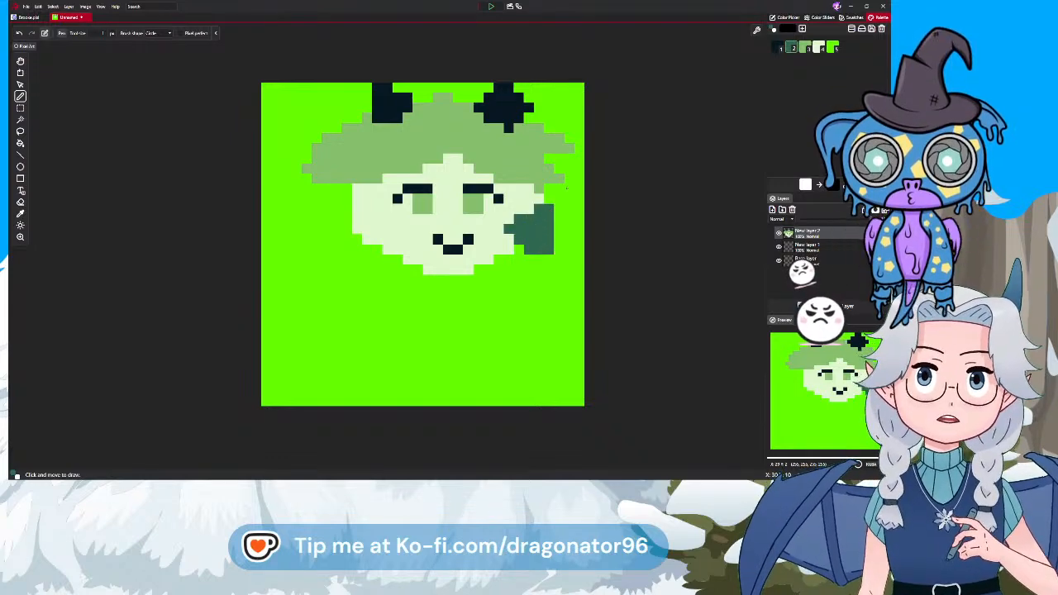
key("ctrl+z")
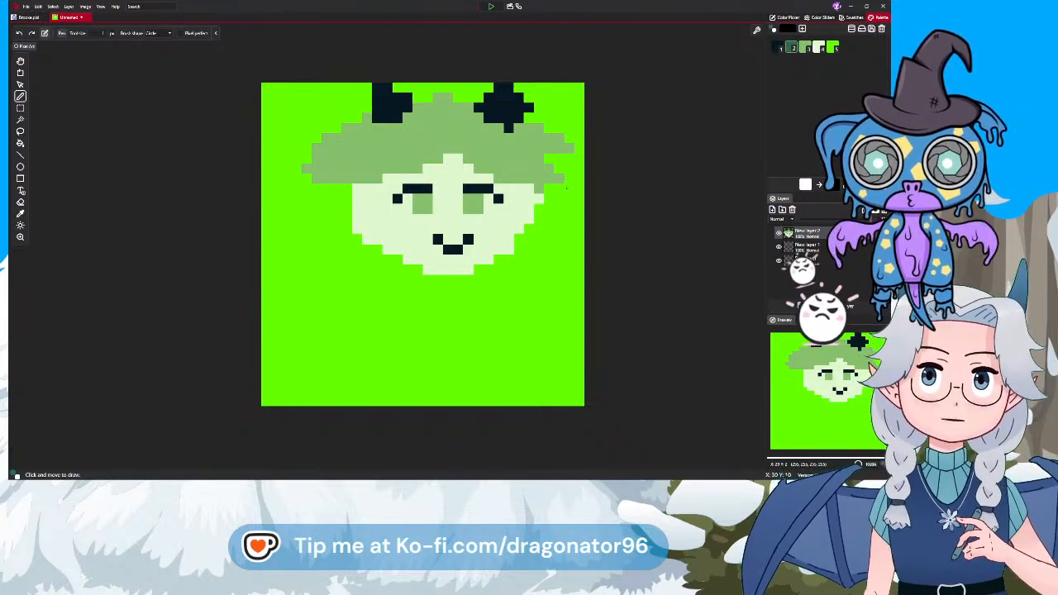
Paint a medium green block on each side of the lower face, overlapping the cheeks
left_click(804, 50)
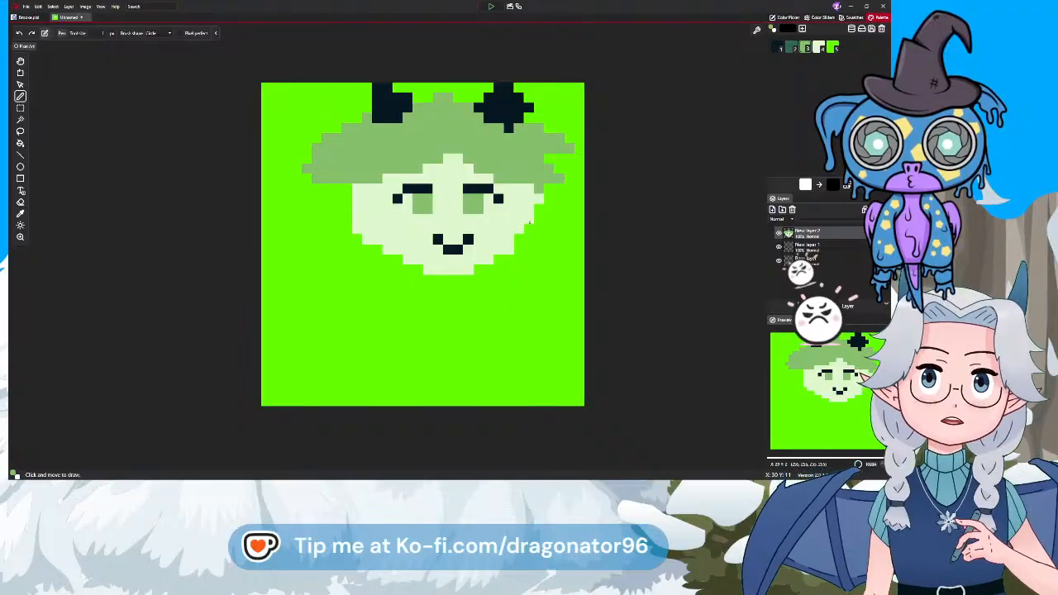
mouse_move(519, 219)
left_mouse_down()
mouse_move(553, 222)
mouse_move(530, 239)
left_mouse_up()
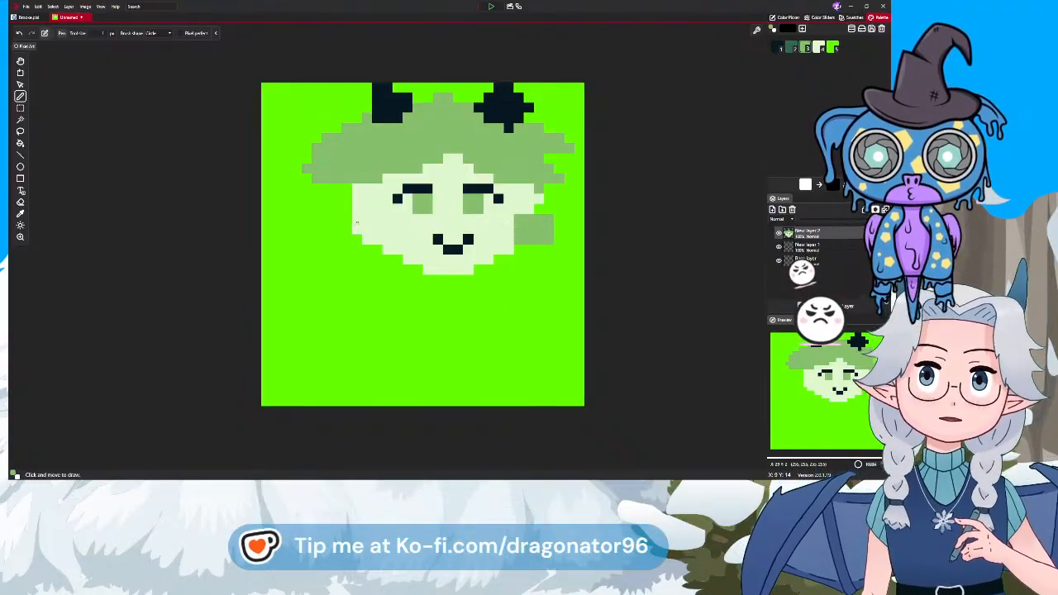
left_click(377, 228)
mouse_move(376, 221)
left_mouse_down()
mouse_move(347, 209)
mouse_move(338, 229)
mouse_move(364, 238)
mouse_move(366, 229)
mouse_move(347, 229)
mouse_move(373, 219)
left_mouse_up()
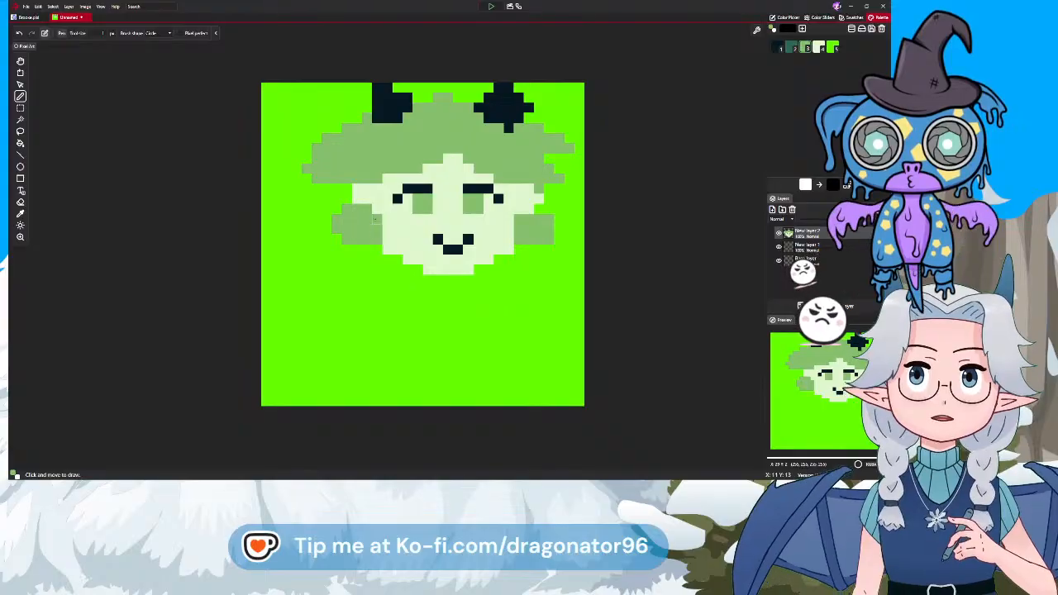
Erase the outer edges of the face between the hair and the side blocks to narrow it
left_click(20, 202)
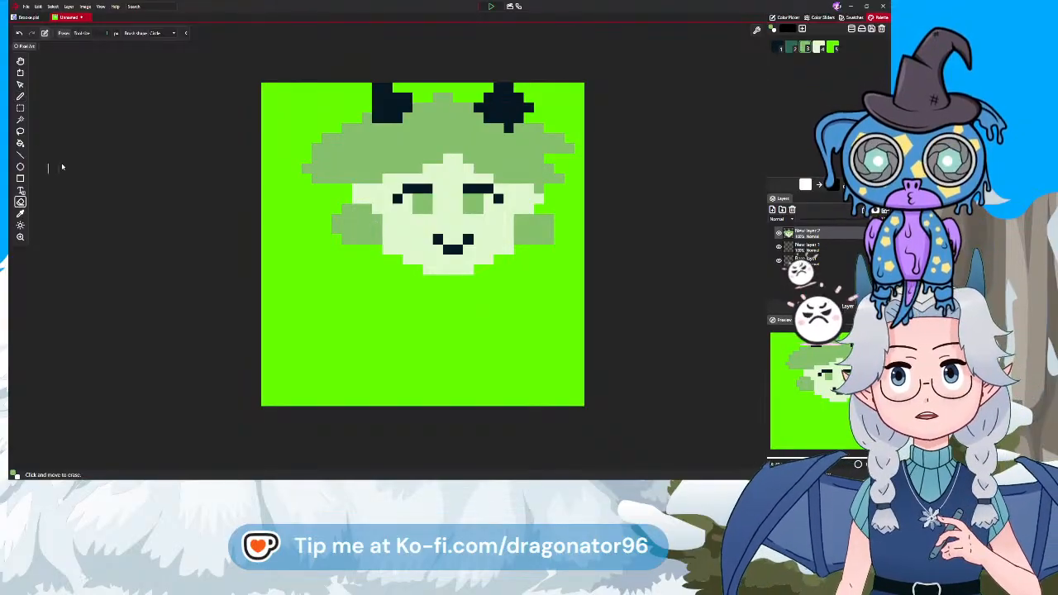
mouse_move(348, 207)
left_mouse_down()
mouse_move(369, 187)
mouse_move(355, 202)
left_mouse_up()
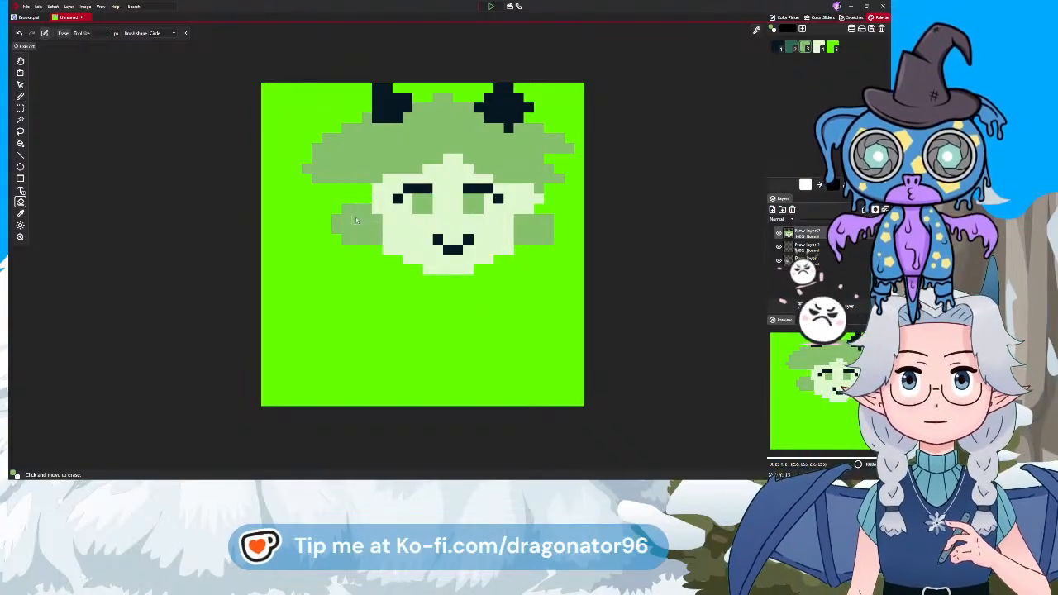
mouse_move(530, 197)
left_mouse_down()
mouse_move(517, 206)
mouse_move(527, 212)
left_mouse_up()
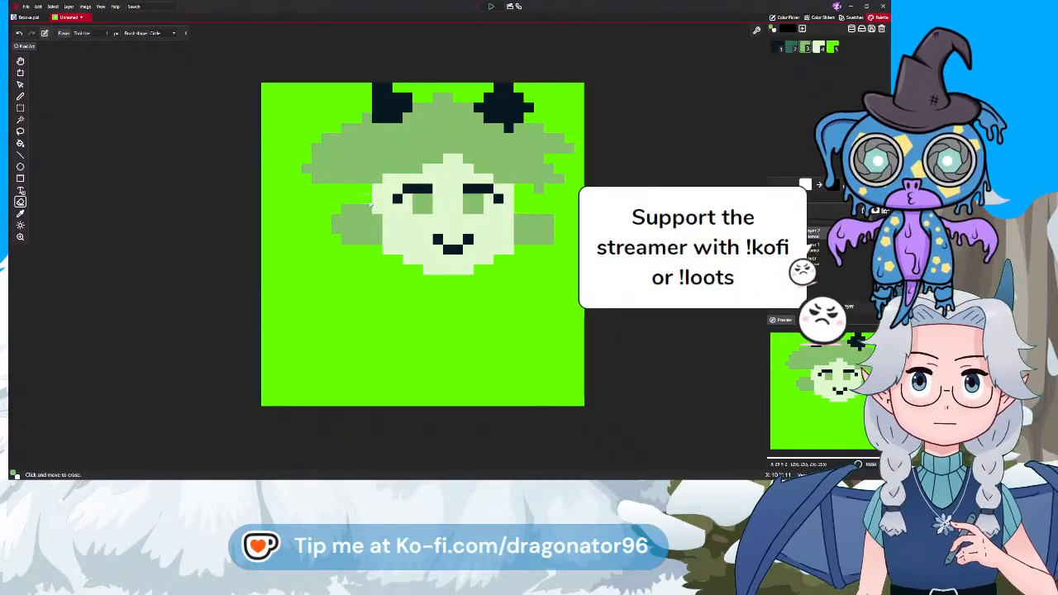
Paint a pale green neck below the chin and a filled medium green short-sleeved shirt reaching the canvas's lower edge
left_click(21, 97)
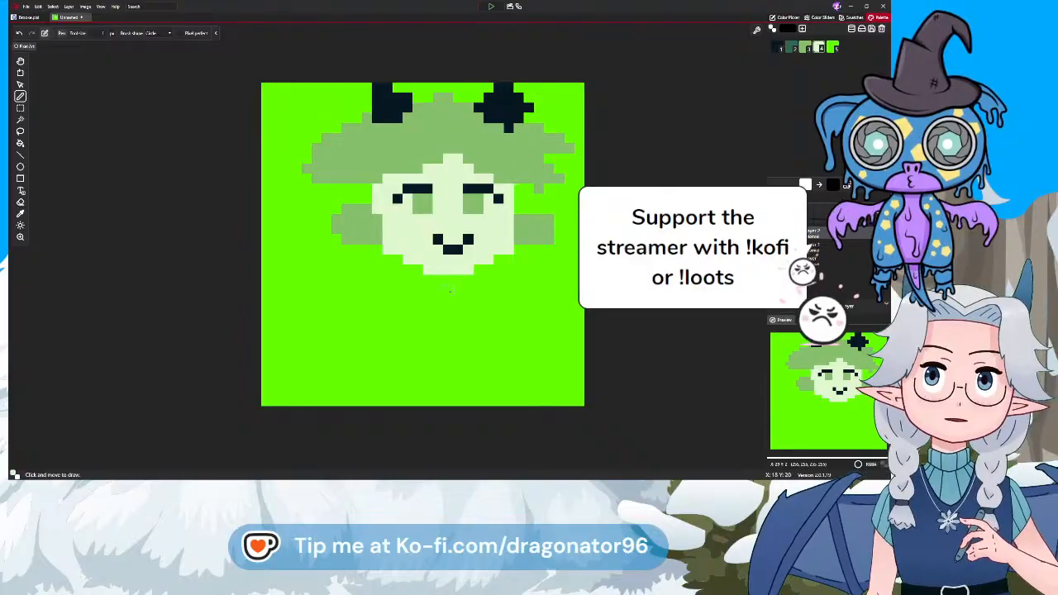
mouse_move(438, 277)
left_mouse_down()
mouse_move(470, 280)
mouse_move(468, 309)
mouse_move(484, 303)
mouse_move(438, 302)
mouse_move(448, 279)
left_mouse_up()
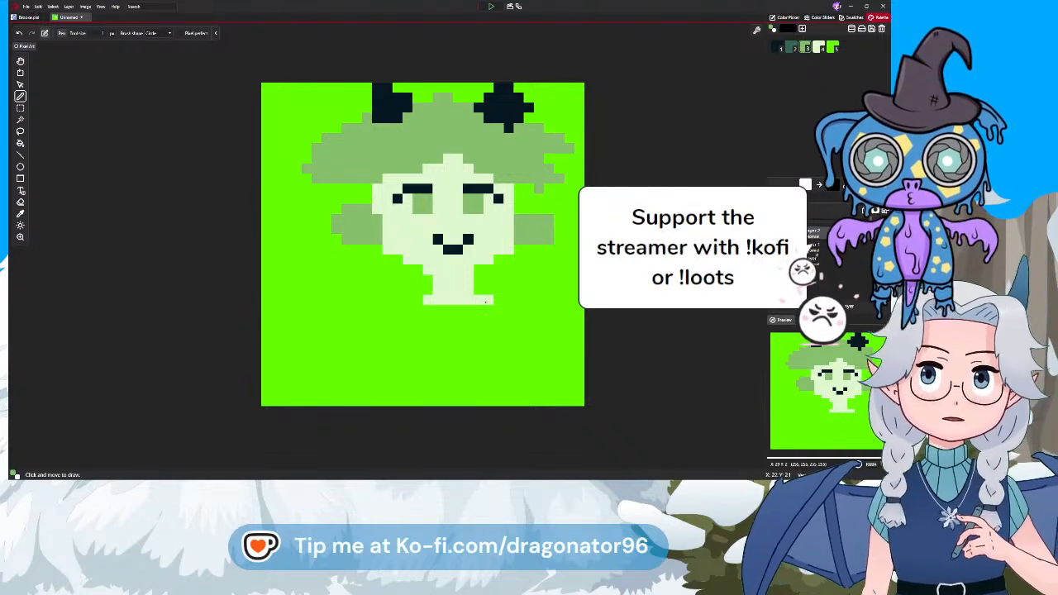
mouse_move(487, 302)
left_mouse_down()
mouse_move(519, 310)
mouse_move(529, 330)
mouse_move(530, 311)
mouse_move(488, 331)
mouse_move(514, 332)
mouse_move(495, 319)
left_mouse_up()
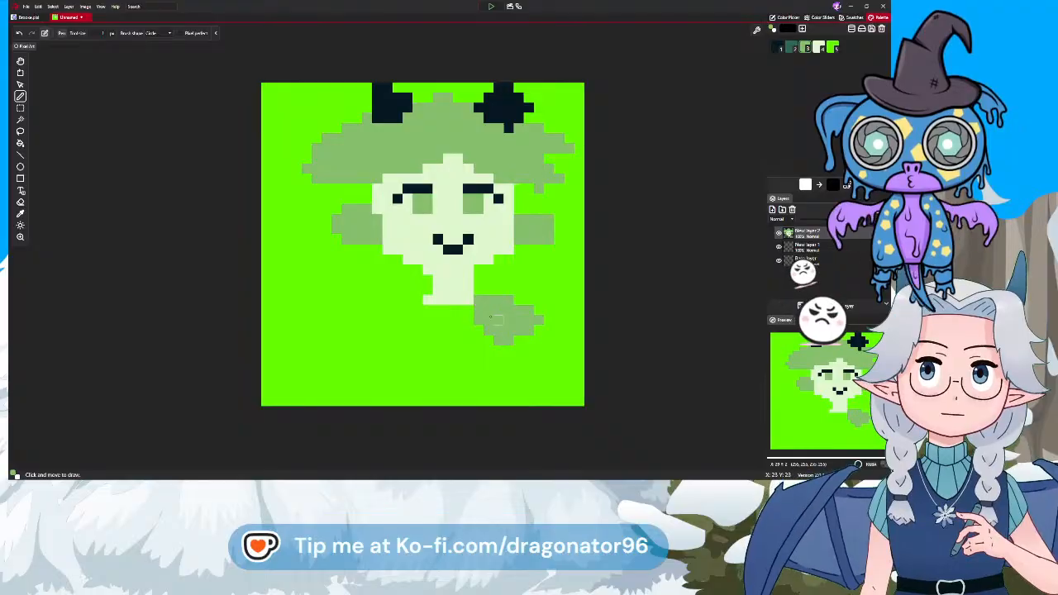
mouse_move(424, 299)
left_mouse_down()
mouse_move(368, 321)
mouse_move(403, 328)
mouse_move(385, 324)
mouse_move(421, 319)
mouse_move(395, 311)
mouse_move(424, 309)
mouse_move(441, 293)
mouse_move(433, 302)
mouse_move(489, 302)
mouse_move(455, 324)
mouse_move(490, 301)
mouse_move(471, 321)
mouse_move(487, 314)
mouse_move(508, 391)
left_mouse_up()
left_click_drag(427, 320, 418, 357)
left_click_drag(410, 403, 451, 402)
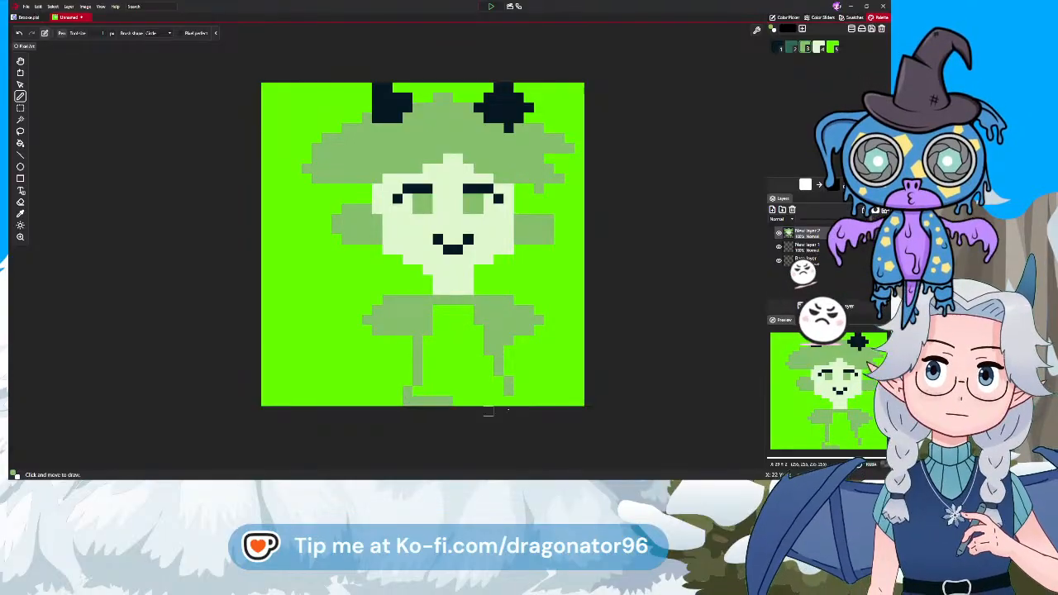
mouse_move(518, 401)
left_mouse_down()
mouse_move(457, 402)
mouse_move(479, 341)
mouse_move(458, 356)
mouse_move(438, 331)
mouse_move(413, 392)
left_mouse_up()
left_click(478, 391)
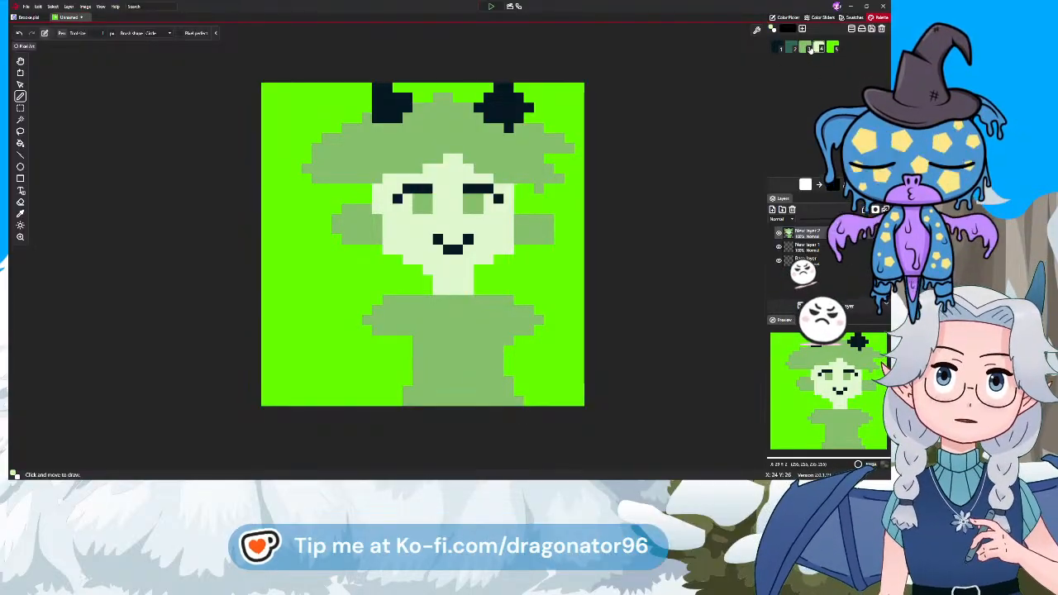
Paint two pale green arms slanting outward from the shirt sleeves towards the lower corners of the canvas
left_click_drag(534, 346, 582, 394)
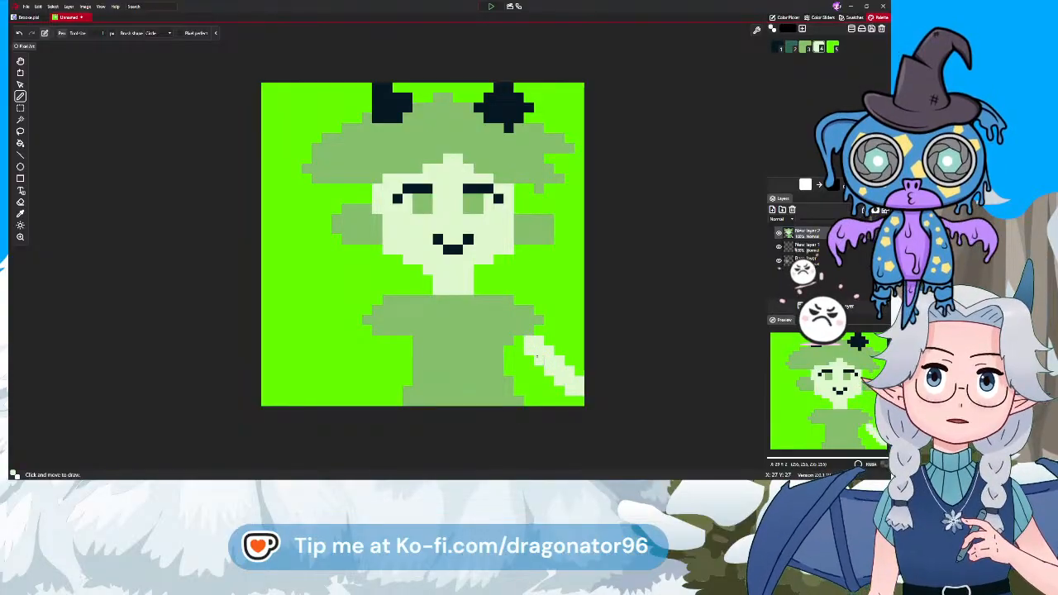
left_click_drag(536, 356, 574, 400)
mouse_move(368, 327)
left_mouse_down()
mouse_move(322, 397)
mouse_move(363, 324)
mouse_move(324, 381)
left_mouse_up()
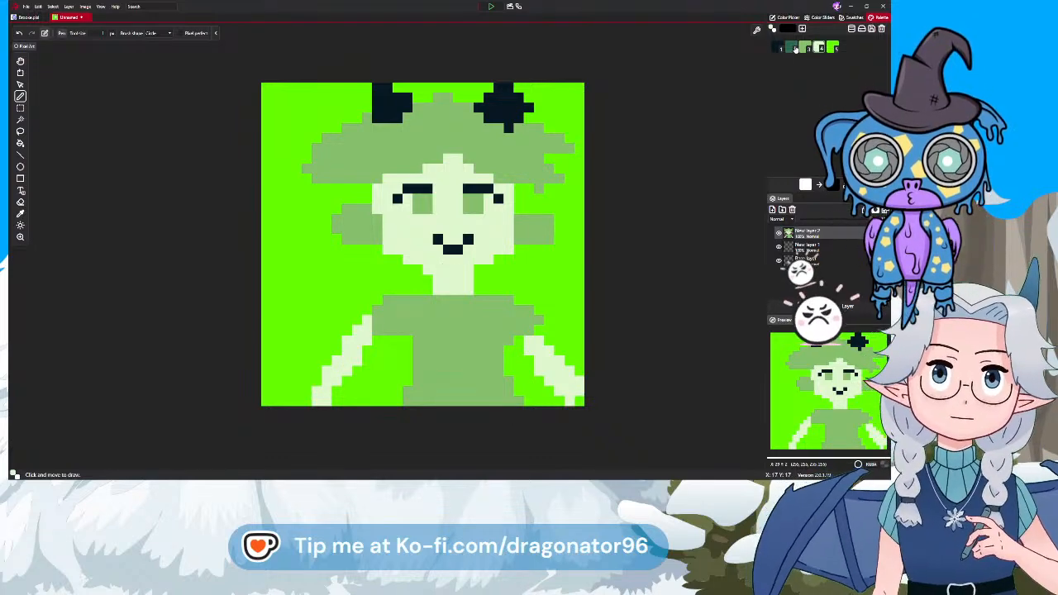
Extend both short sleeves outward with medium green pixels, covering the tops of the pale green arms
left_click(805, 47)
left_click(518, 300)
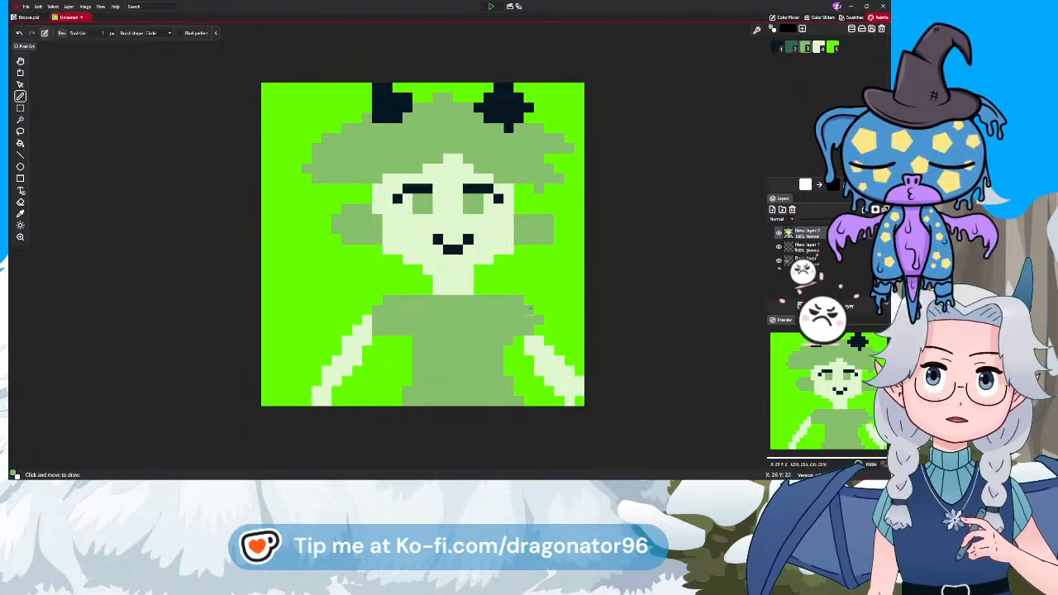
mouse_move(530, 309)
left_mouse_down()
mouse_move(549, 332)
mouse_move(513, 340)
left_mouse_up()
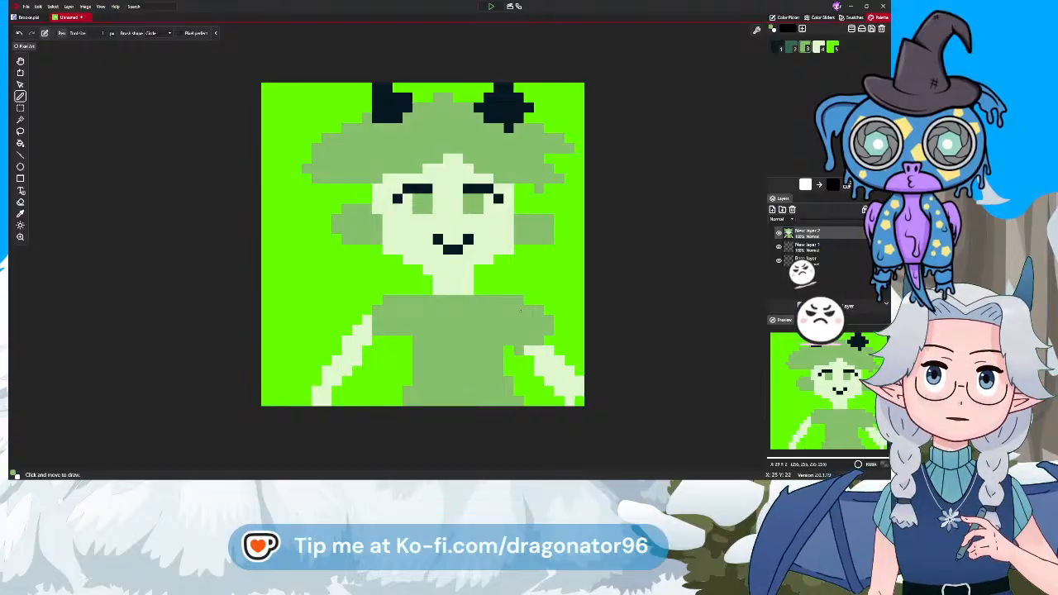
mouse_move(382, 299)
left_mouse_down()
mouse_move(345, 324)
mouse_move(379, 349)
mouse_move(368, 326)
left_mouse_up()
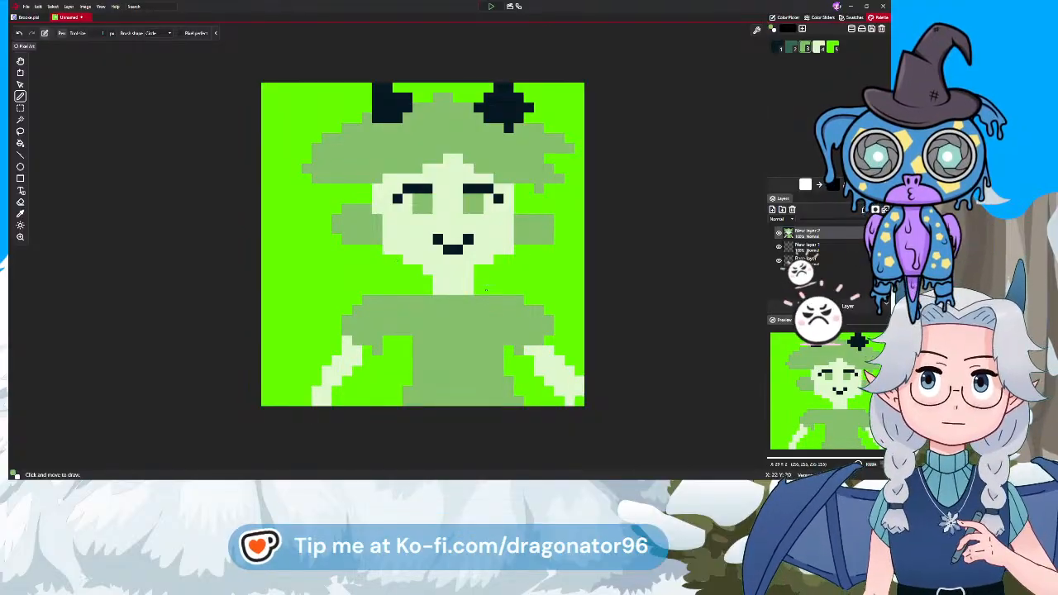
Widen the base of the neck by one pale green pixel on each side, just above the shirt
left_click(816, 48)
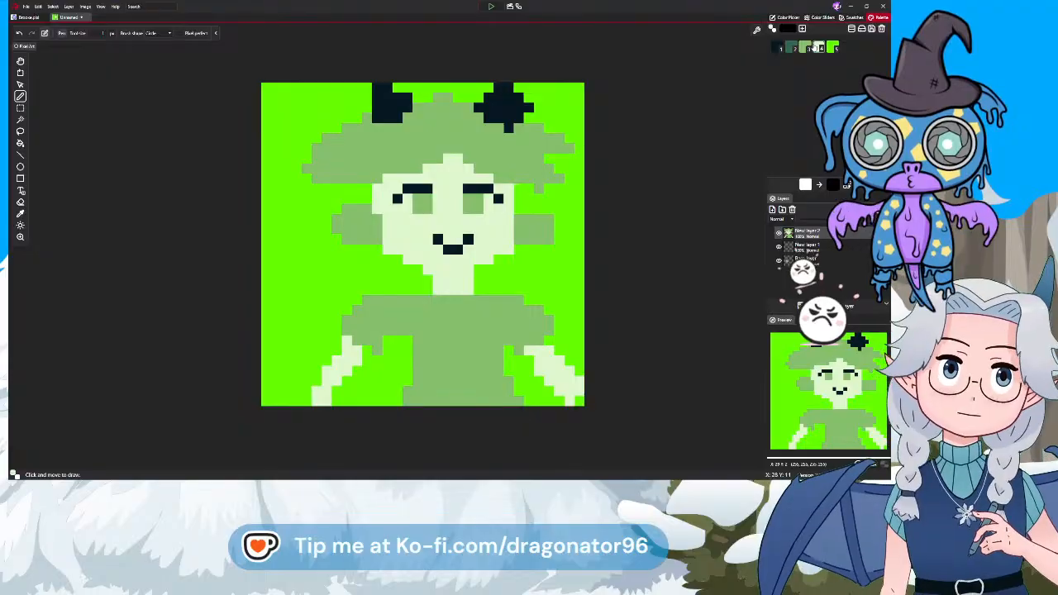
left_click(477, 289)
left_click(428, 289)
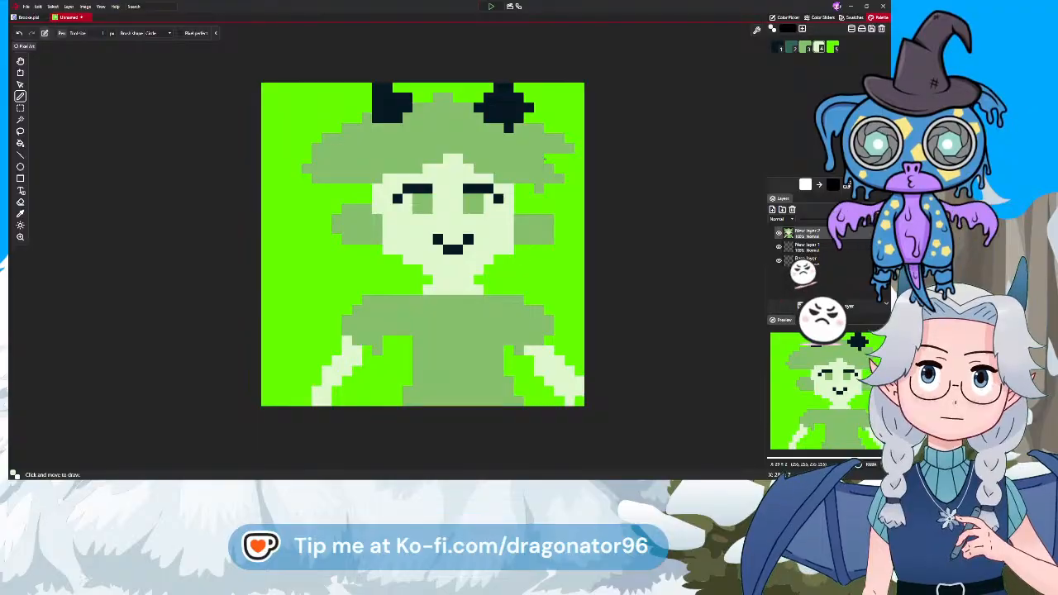
Erase the medium green blocks on both sides of the face and trim the jaw's outer corners
left_click(792, 47)
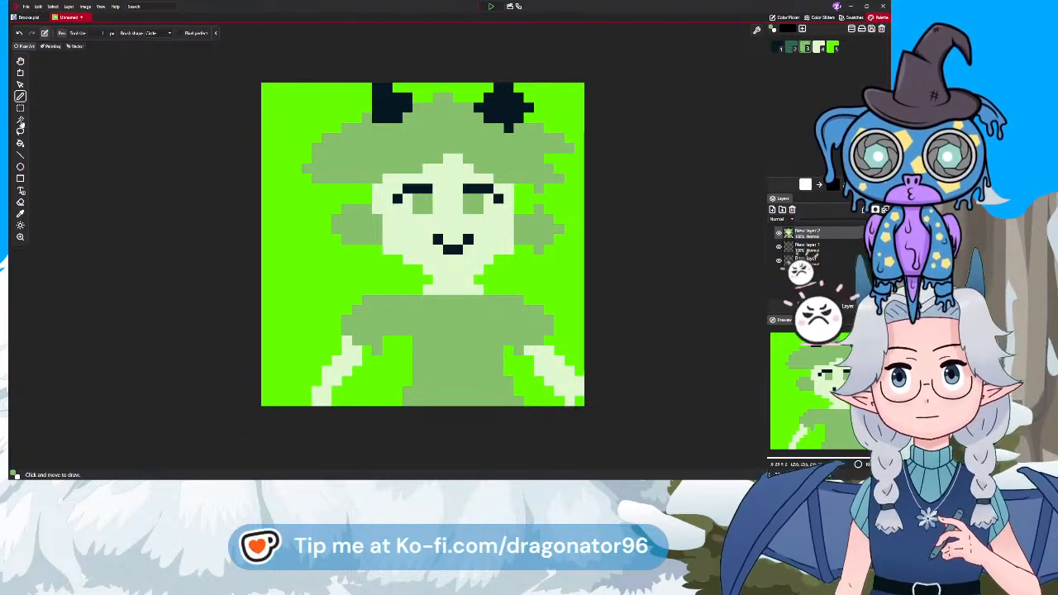
left_click(21, 202)
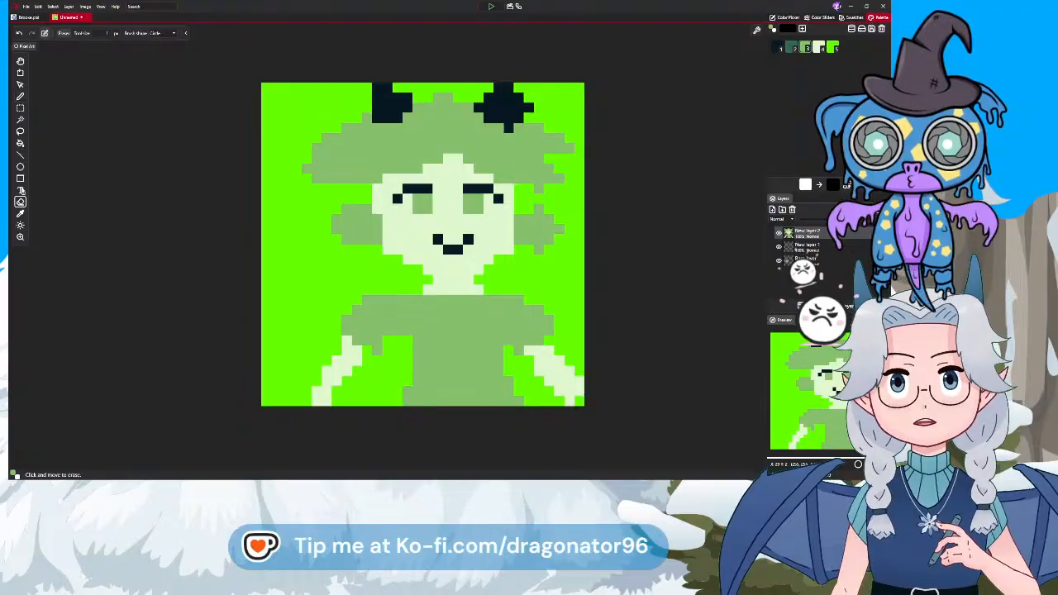
scroll(519, 251, "up", 3)
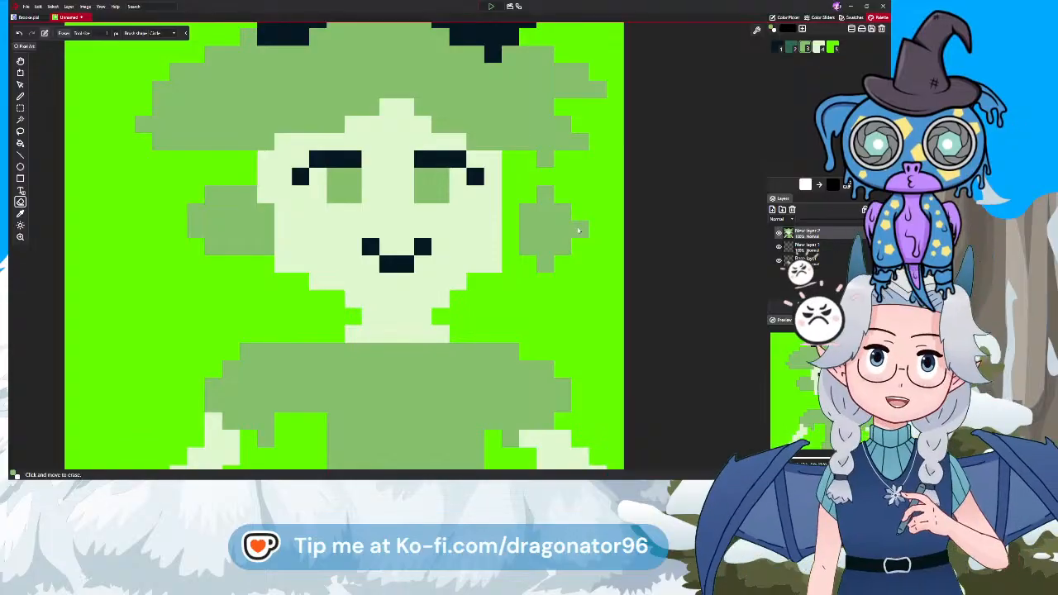
mouse_move(545, 201)
left_mouse_down()
mouse_move(532, 286)
mouse_move(526, 206)
mouse_move(541, 284)
mouse_move(568, 220)
left_mouse_up()
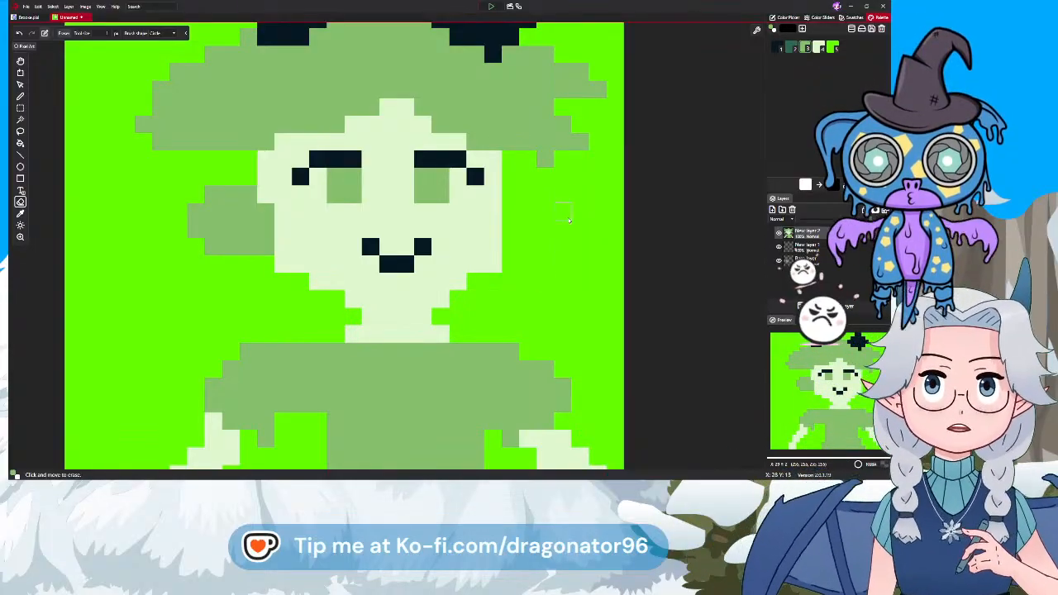
mouse_move(266, 153)
left_mouse_down()
mouse_move(269, 229)
mouse_move(261, 194)
mouse_move(266, 234)
mouse_move(255, 214)
mouse_move(248, 257)
mouse_move(220, 177)
mouse_move(202, 248)
left_mouse_up()
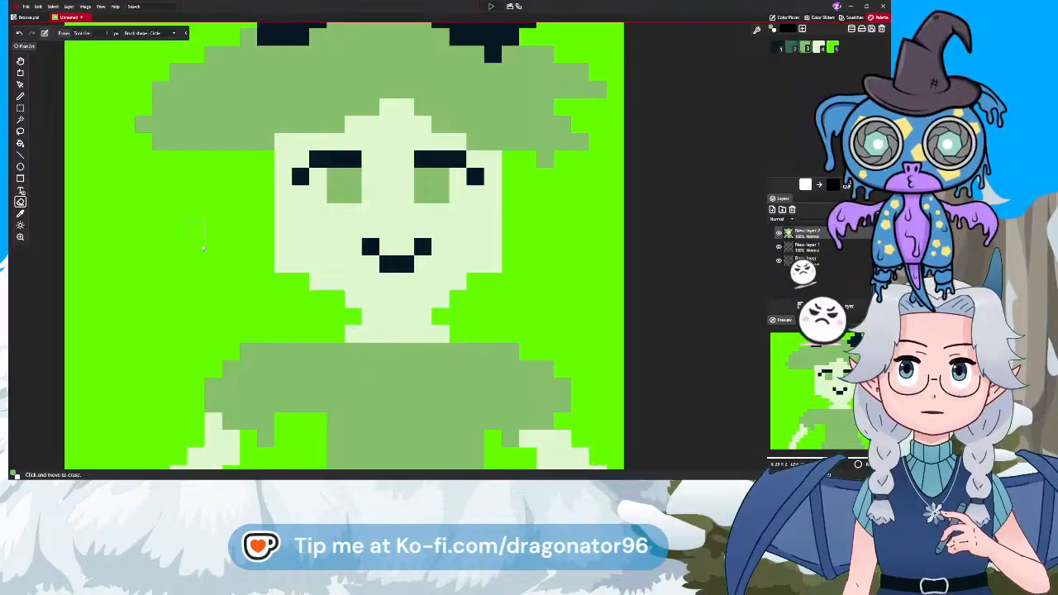
left_click(496, 260)
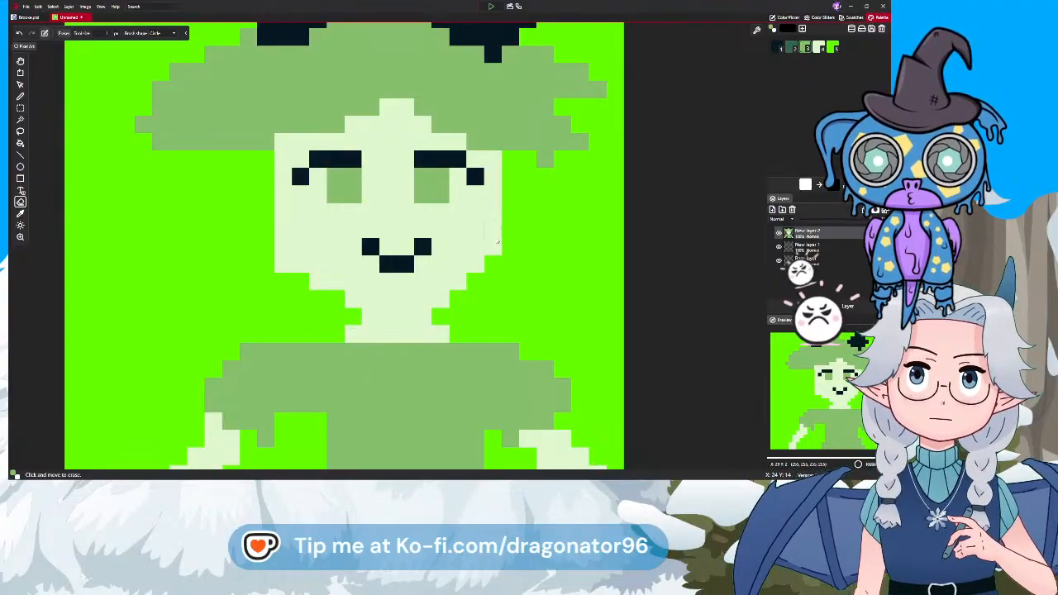
left_click(283, 264)
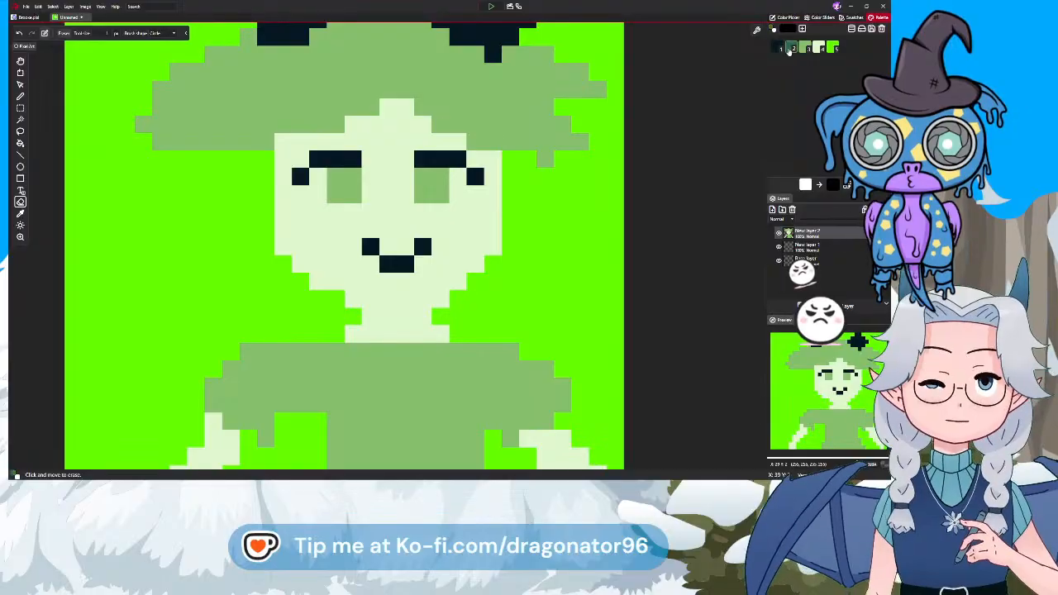
Paint one medium green pixel against each cheek at mouth height as the start of the earrings
left_click(19, 96)
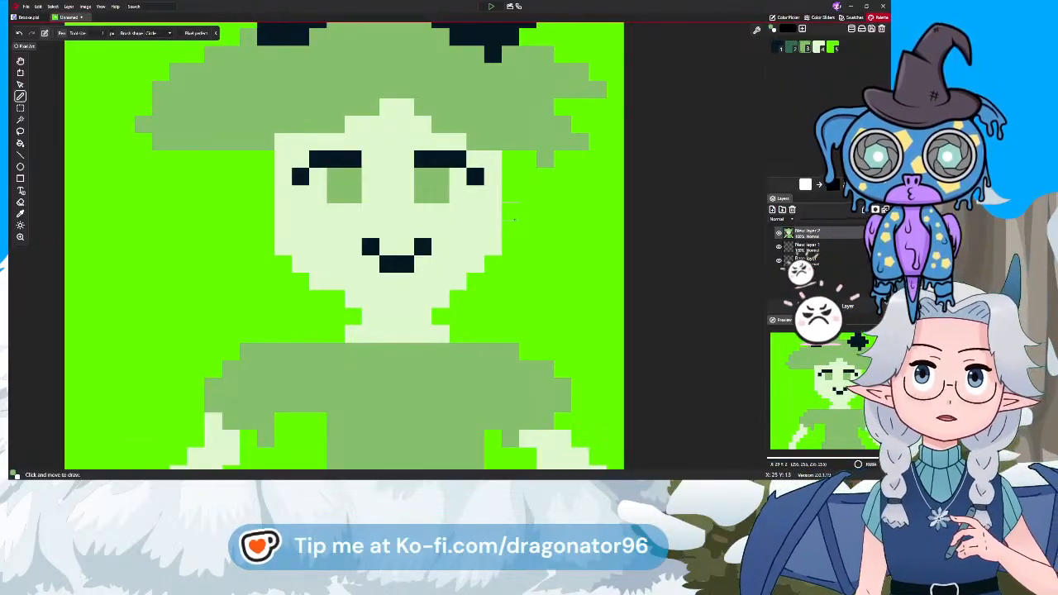
left_click(515, 225)
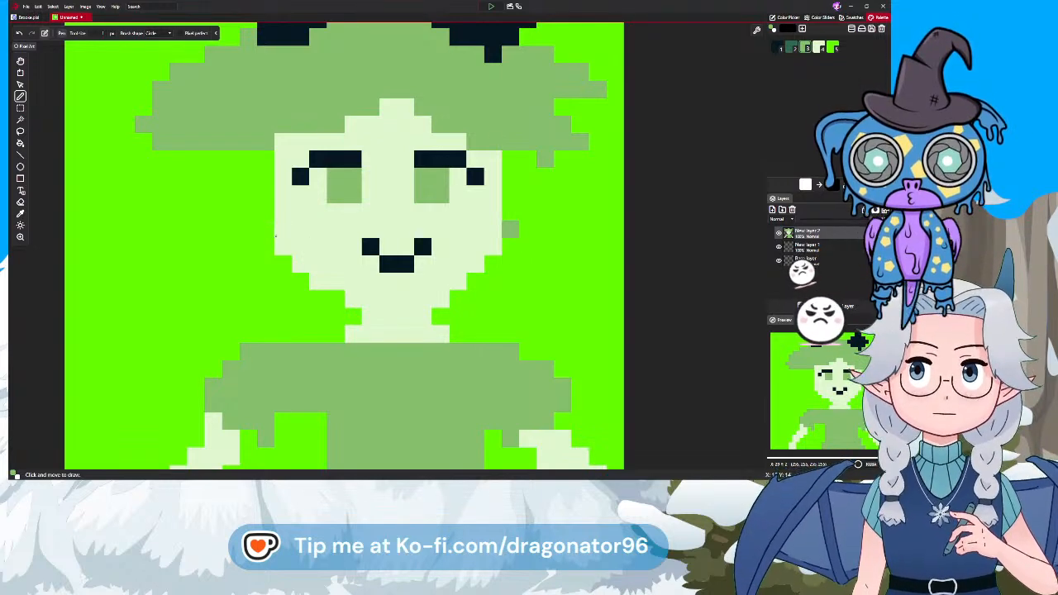
left_click(266, 229)
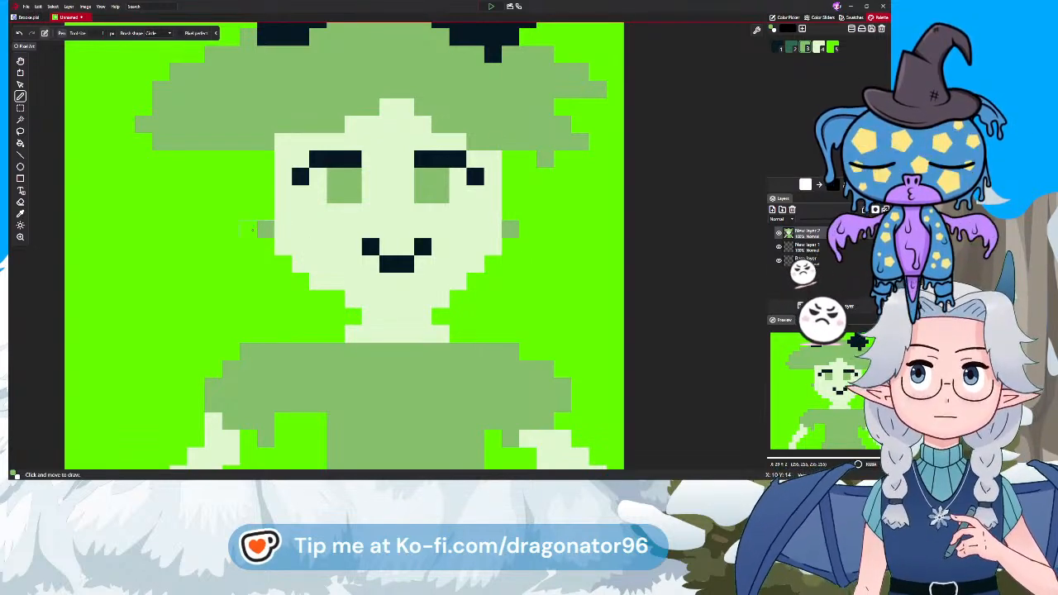
left_click(249, 229)
left_click(249, 211)
left_click(248, 247)
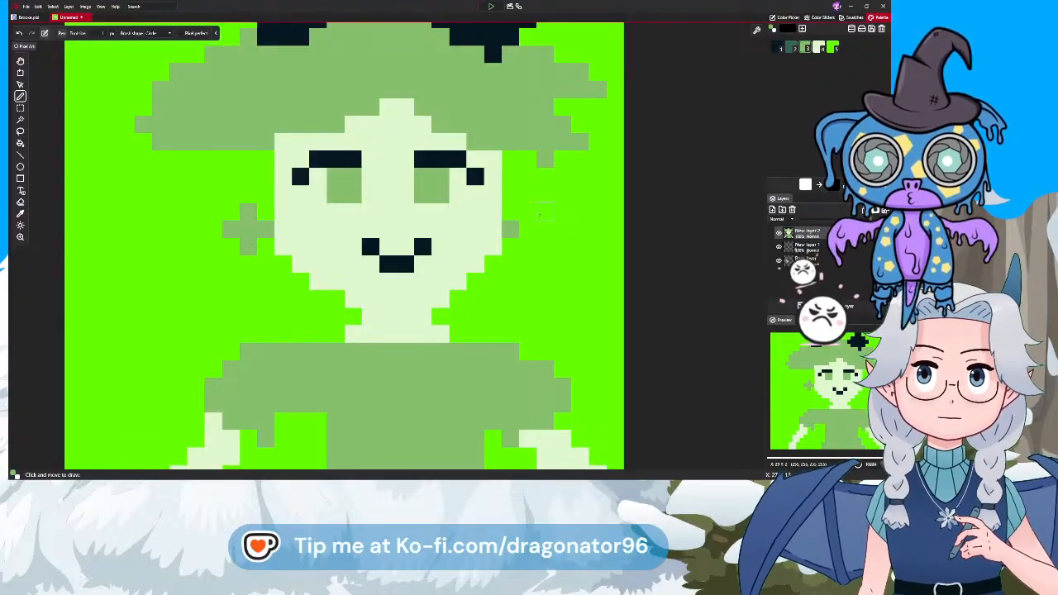
key("ctrl+z")
key("ctrl+z")
key("ctrl+z")
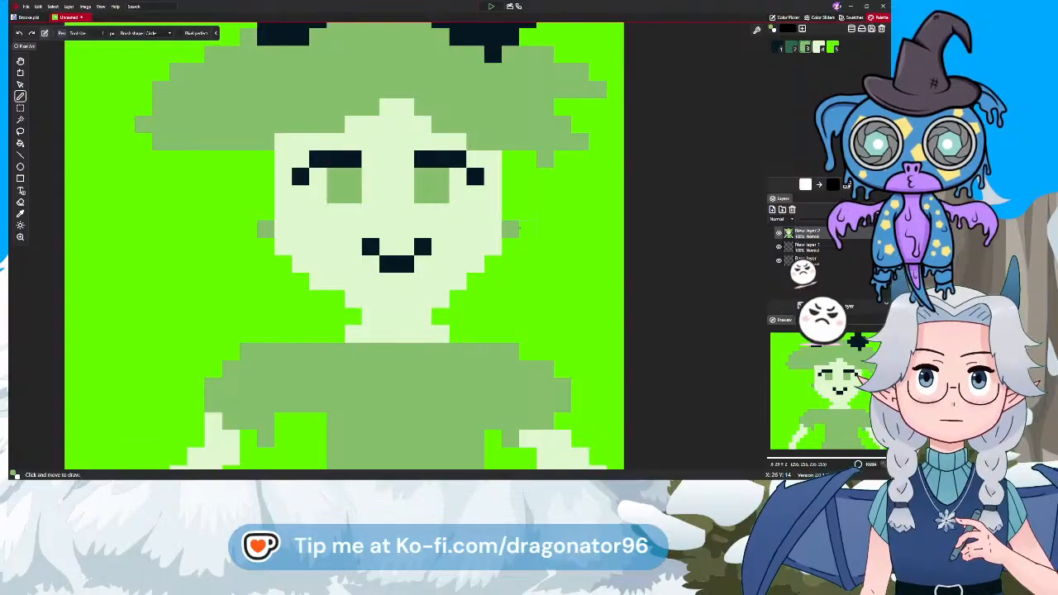
Add two medium green pixels diagonally outward from each cheek pixel, one above and one below
left_click(523, 213)
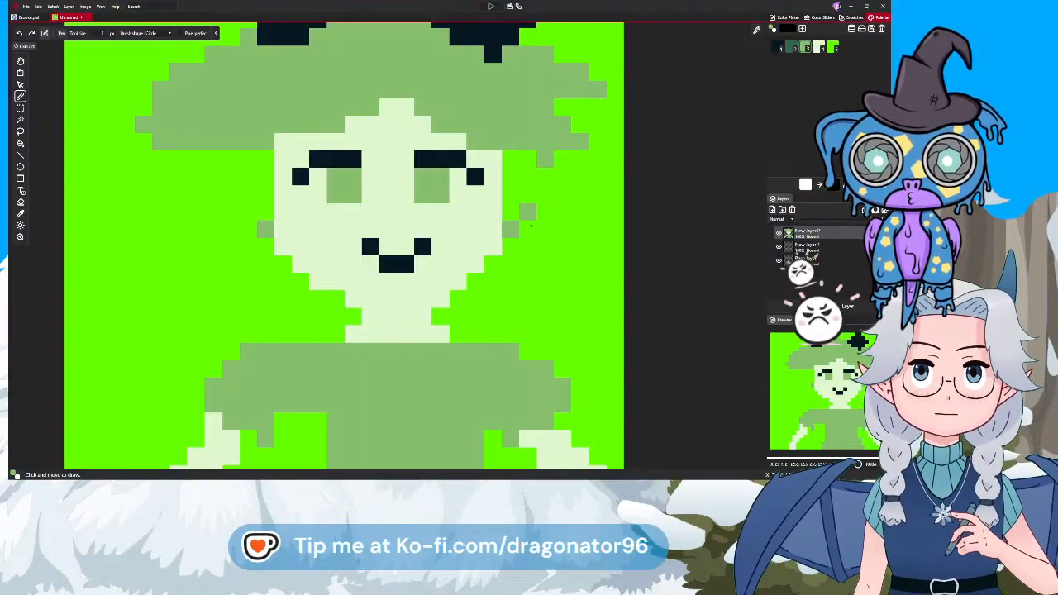
left_click(529, 246)
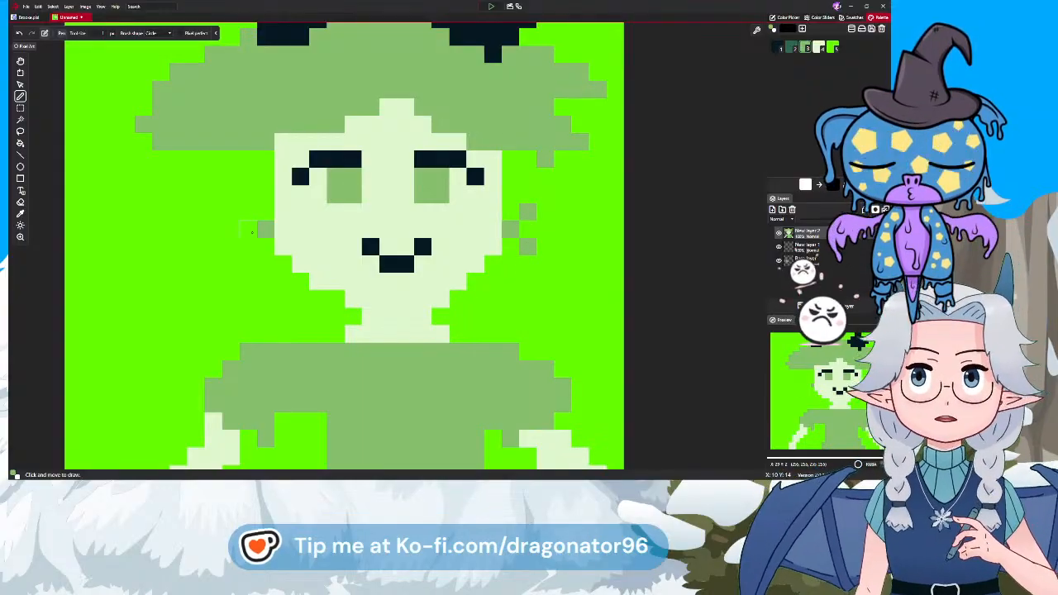
left_click(248, 211)
left_click(247, 246)
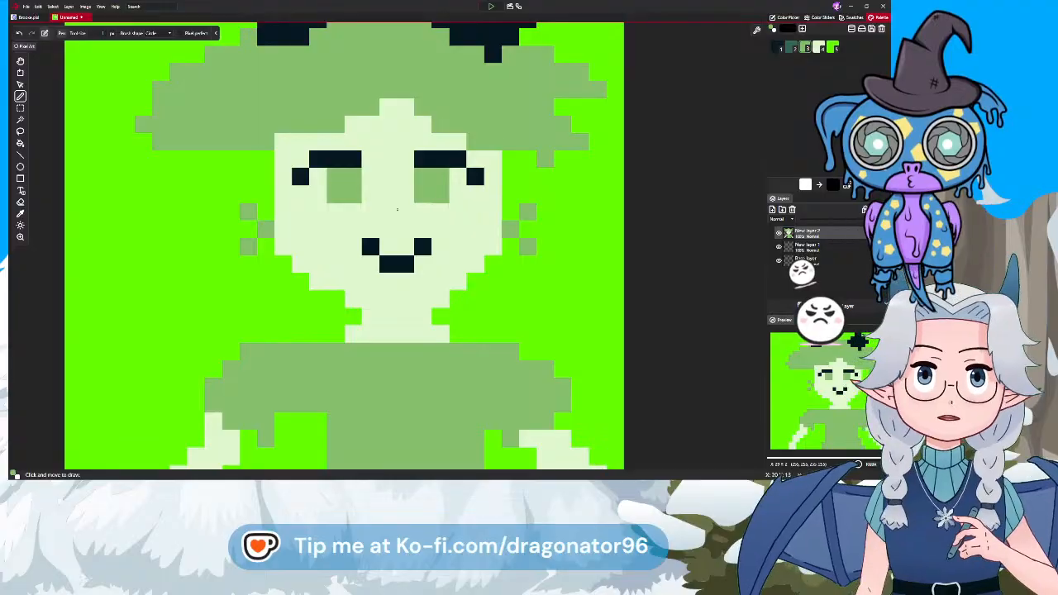
Paint near-black shapes around the left arm: an outer contour, a bar below the armpit and a filled block beside the waist
scroll(390, 183, "down", 2)
left_click_drag(387, 345, 480, 233)
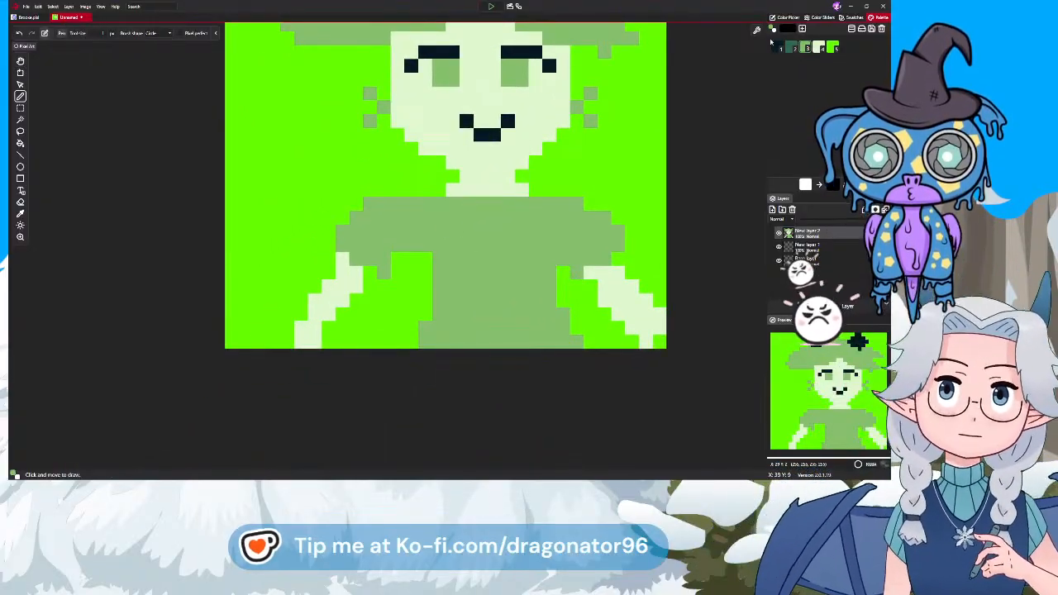
left_click(780, 47)
left_click(423, 286)
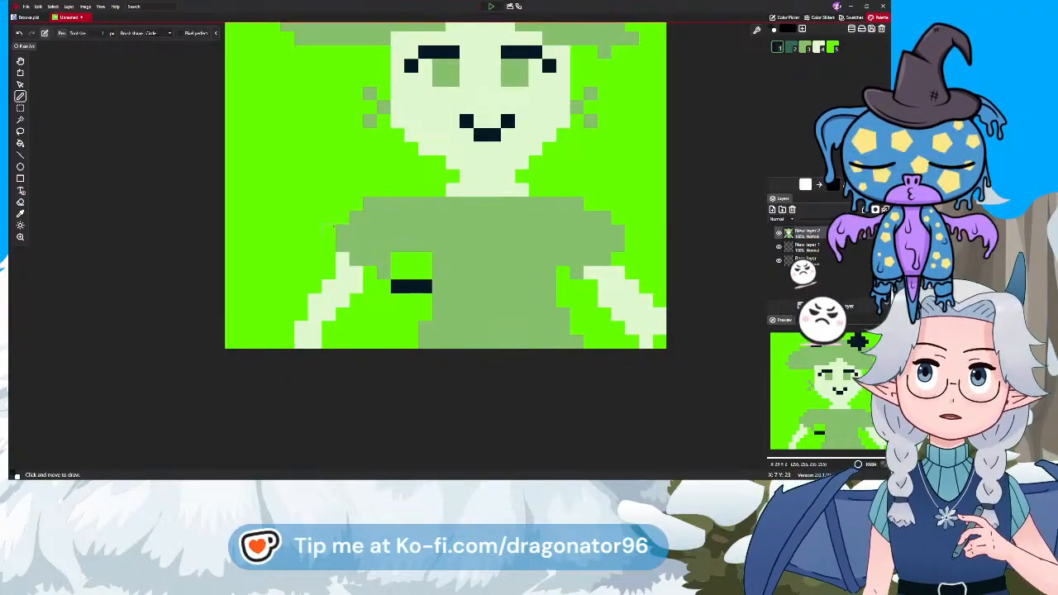
left_click(328, 218)
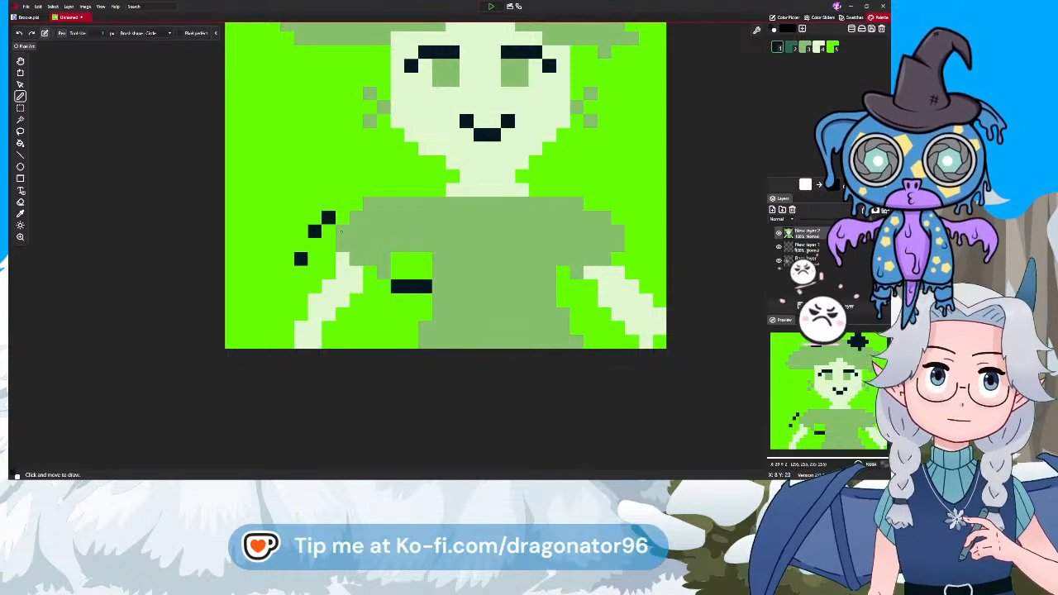
left_click_drag(322, 217, 285, 304)
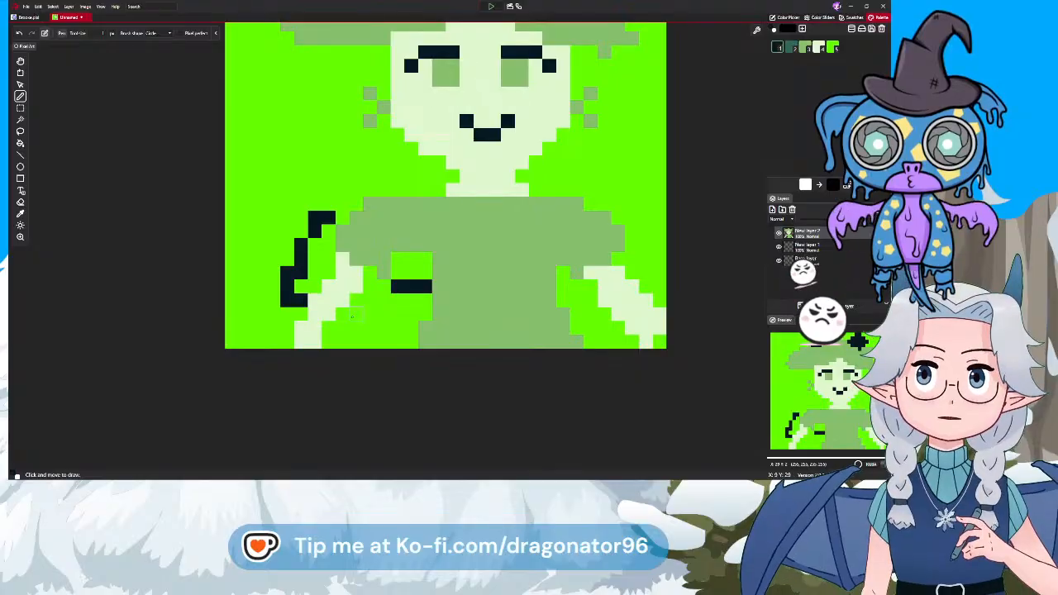
left_click_drag(345, 322, 408, 329)
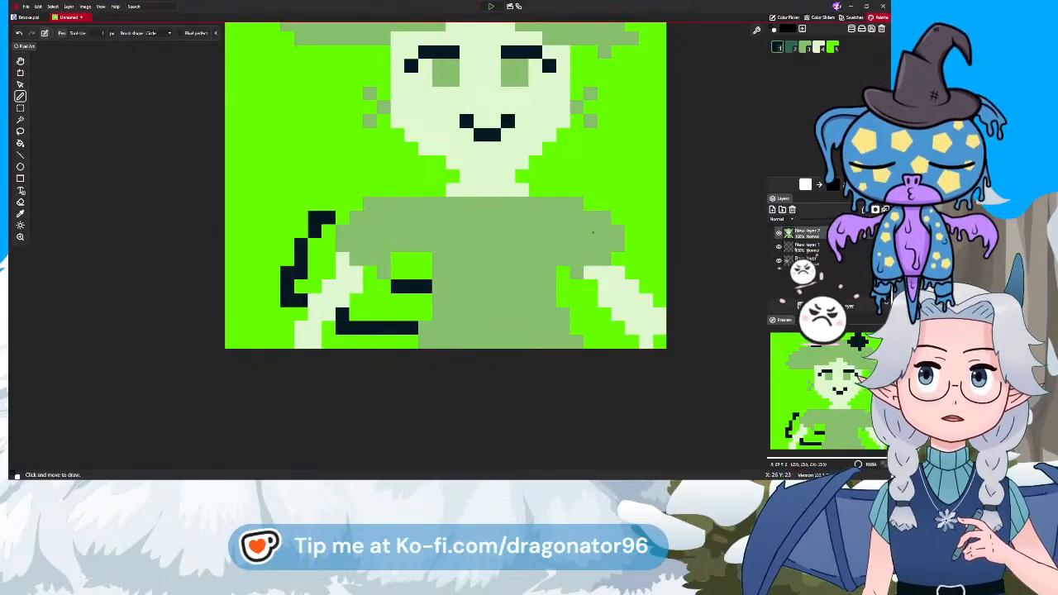
left_click_drag(364, 339, 393, 346)
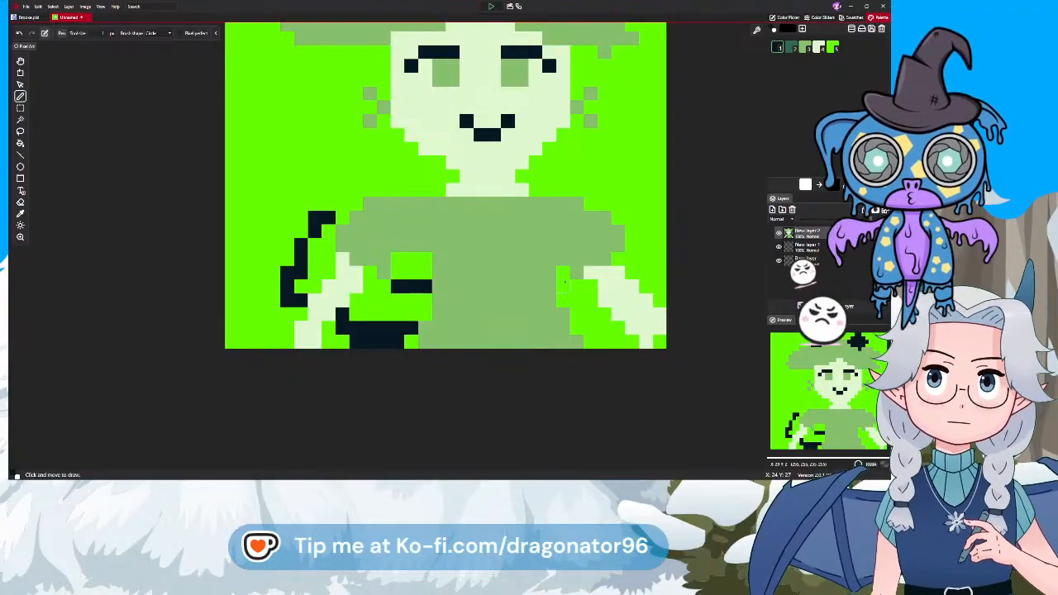
Paint near-black shapes above and below the right arm and erase the lower shape's inner corner
left_click_drag(632, 259, 660, 230)
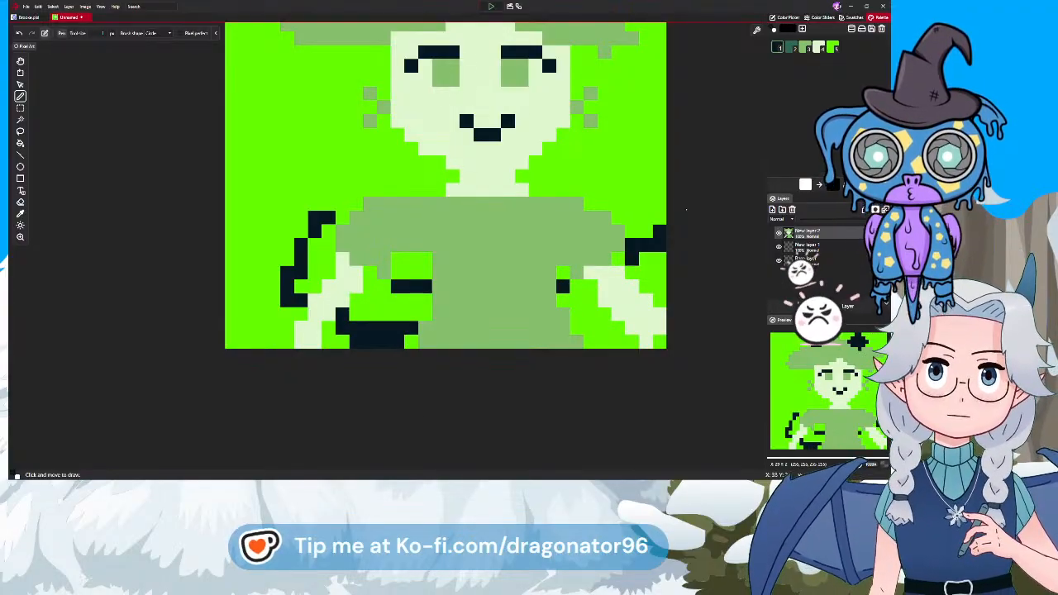
mouse_move(585, 326)
left_mouse_down()
mouse_move(593, 340)
mouse_move(620, 342)
left_mouse_up()
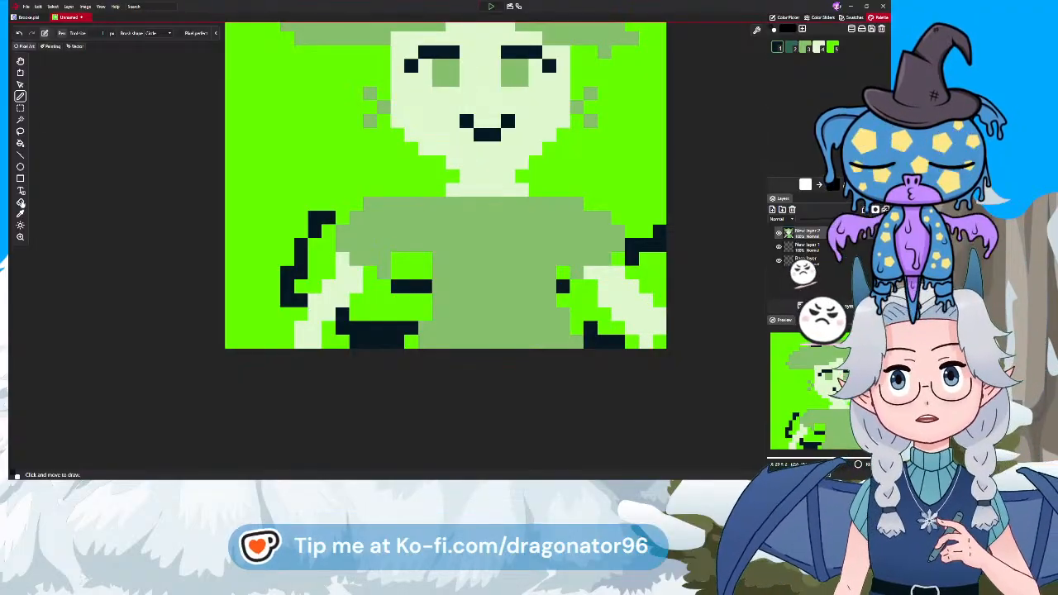
left_click(22, 200)
left_click(608, 346)
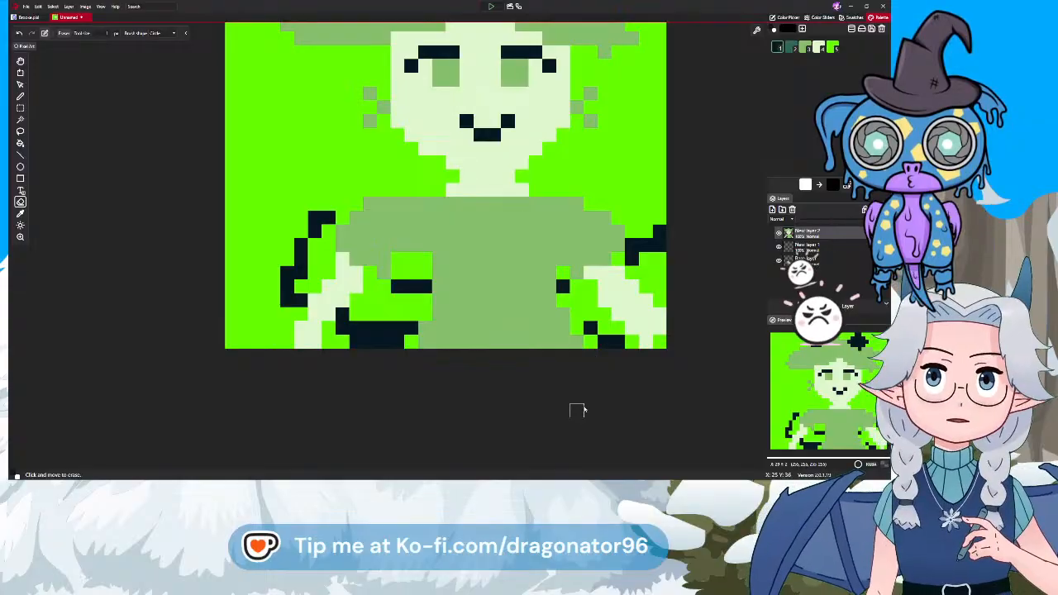
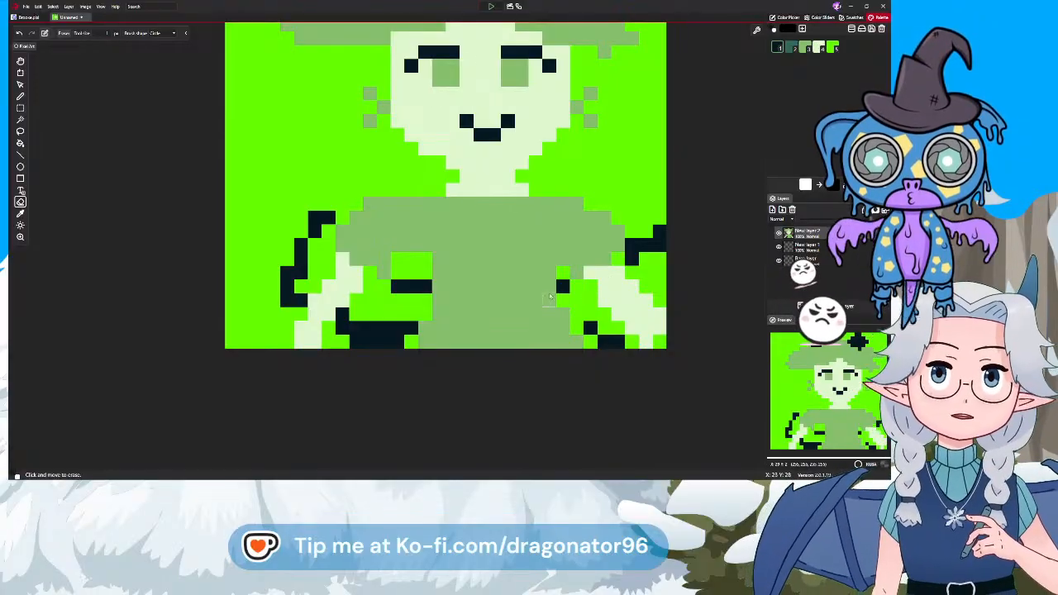
Replace the near-black pixel on the shirt's right side with a stepped near-black line running down along the waist
left_click(562, 283)
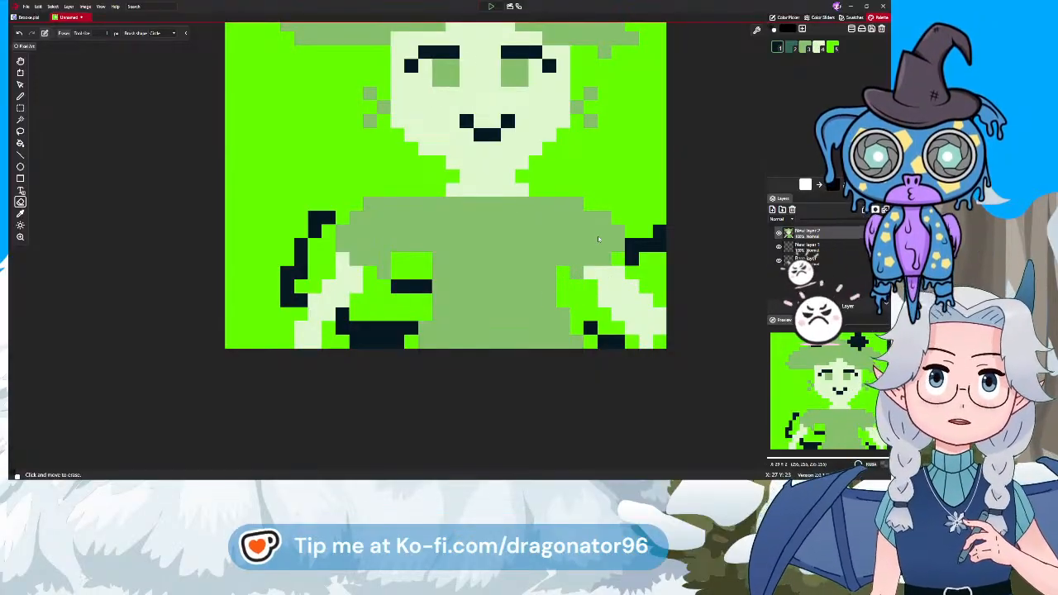
left_click(19, 96)
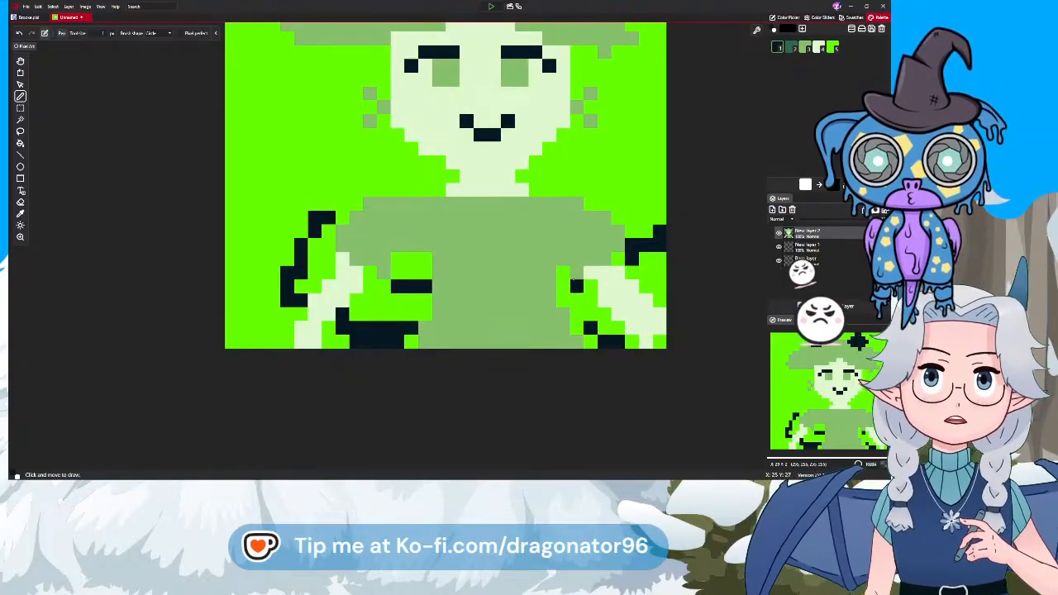
left_click(562, 273)
left_click(562, 300)
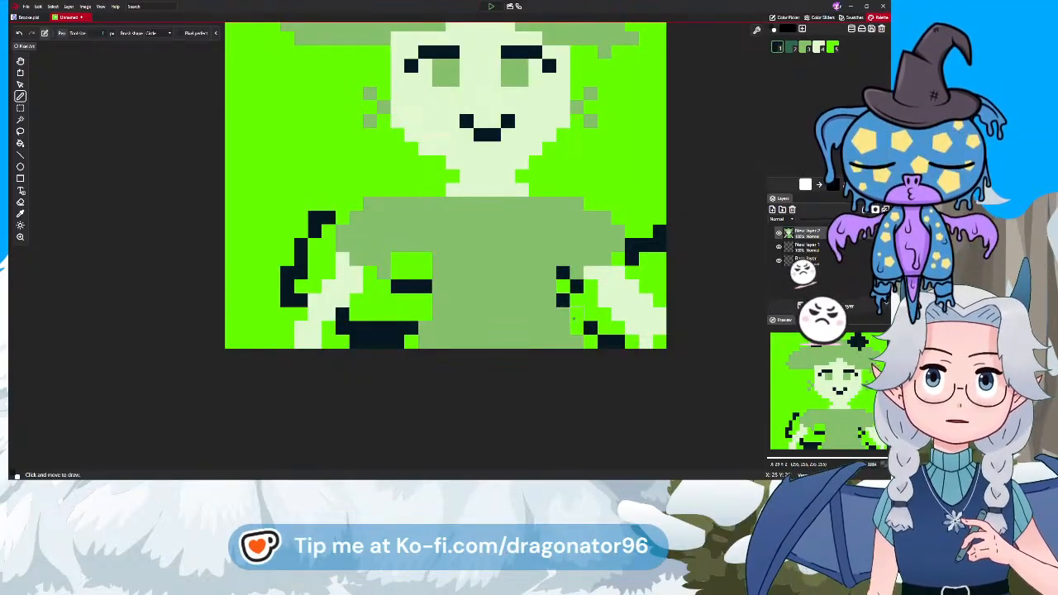
left_click(577, 314)
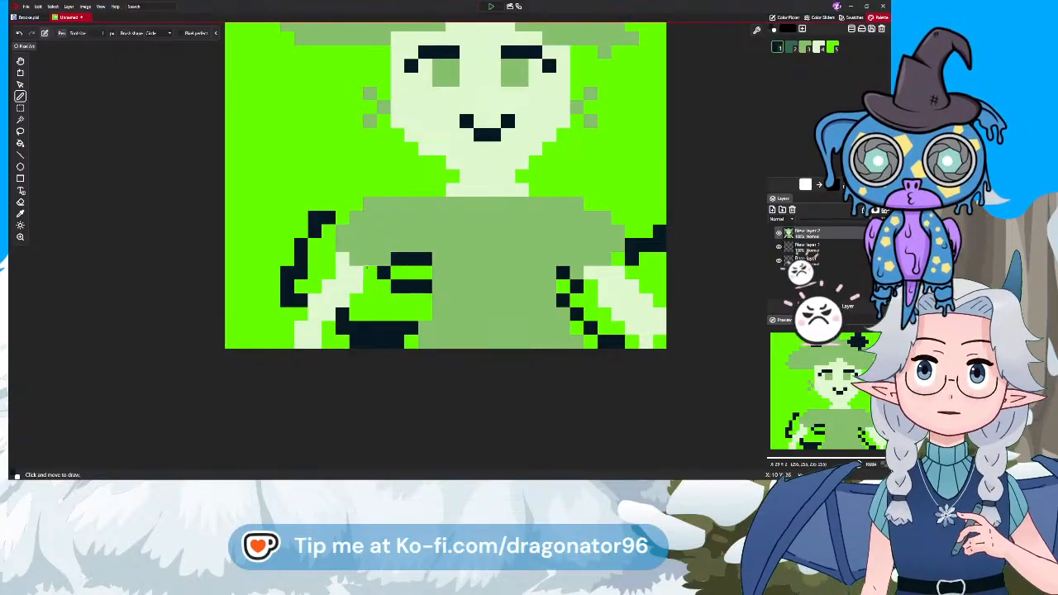
Outline the shirt's shoulders and both short sleeves in near-black, from the sides of the neck around to the sleeve hems
mouse_move(369, 258)
left_mouse_down()
mouse_move(338, 237)
mouse_move(357, 217)
left_mouse_up()
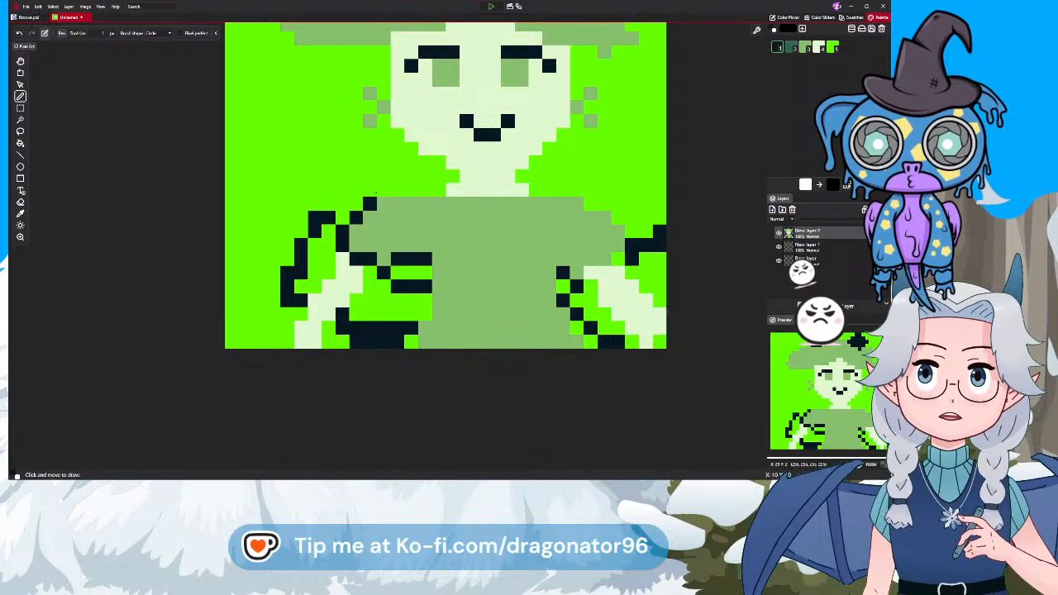
left_click_drag(383, 192, 444, 190)
mouse_move(537, 187)
left_mouse_down()
mouse_move(577, 192)
mouse_move(618, 217)
left_mouse_up()
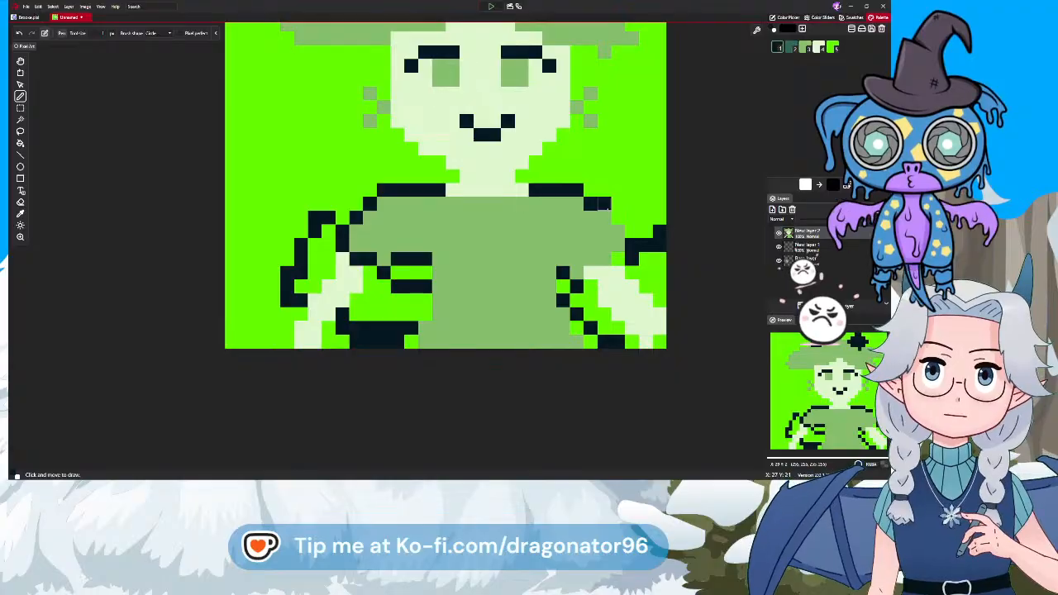
left_click(632, 231)
left_click(616, 258)
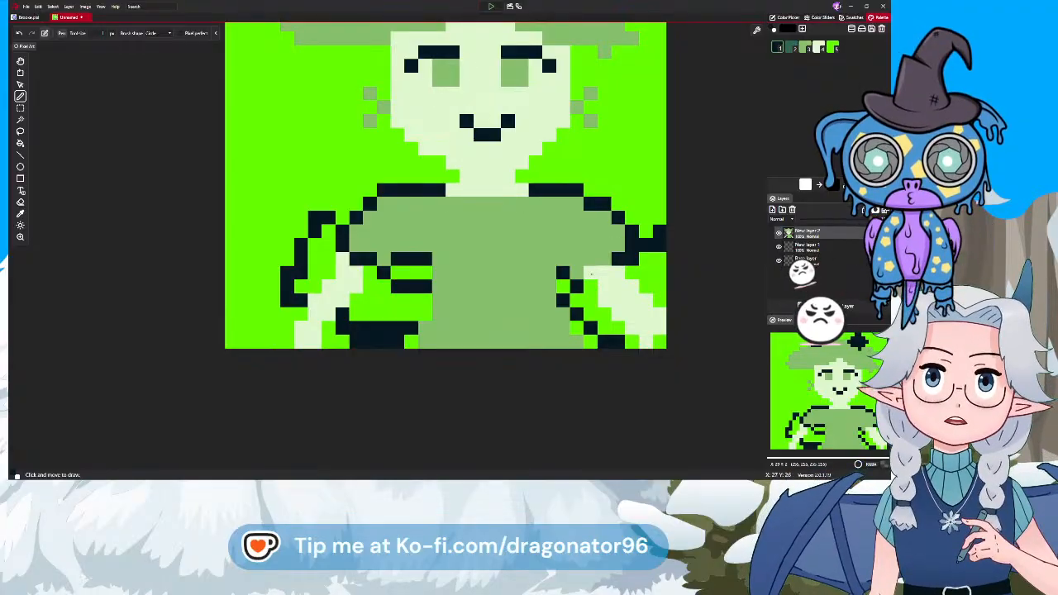
left_click_drag(604, 258, 589, 260)
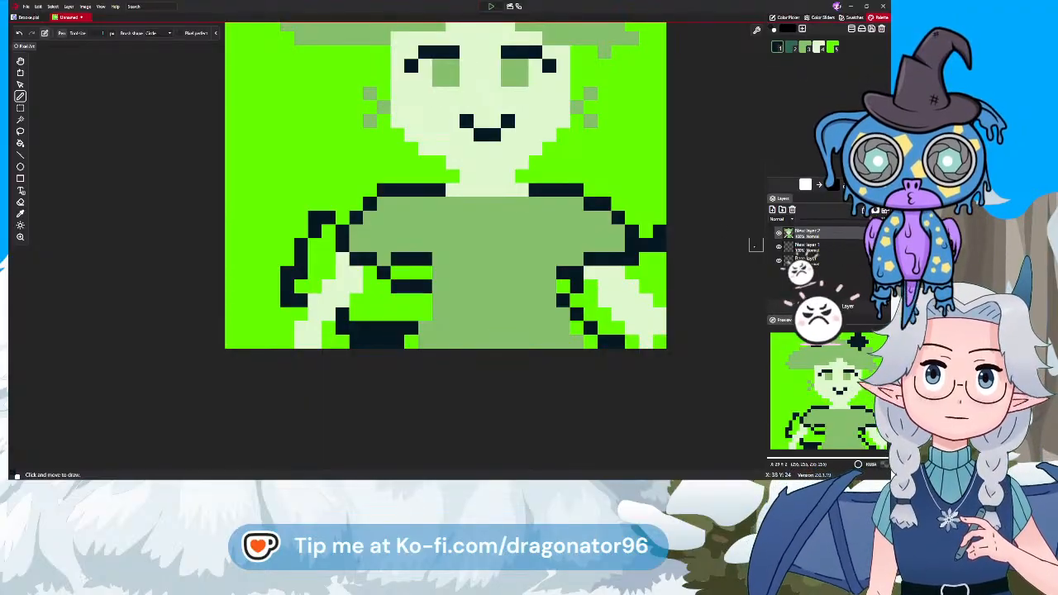
Fill the areas on both sides of each pale arm with medium green, inside the near-black contours
left_click(808, 50)
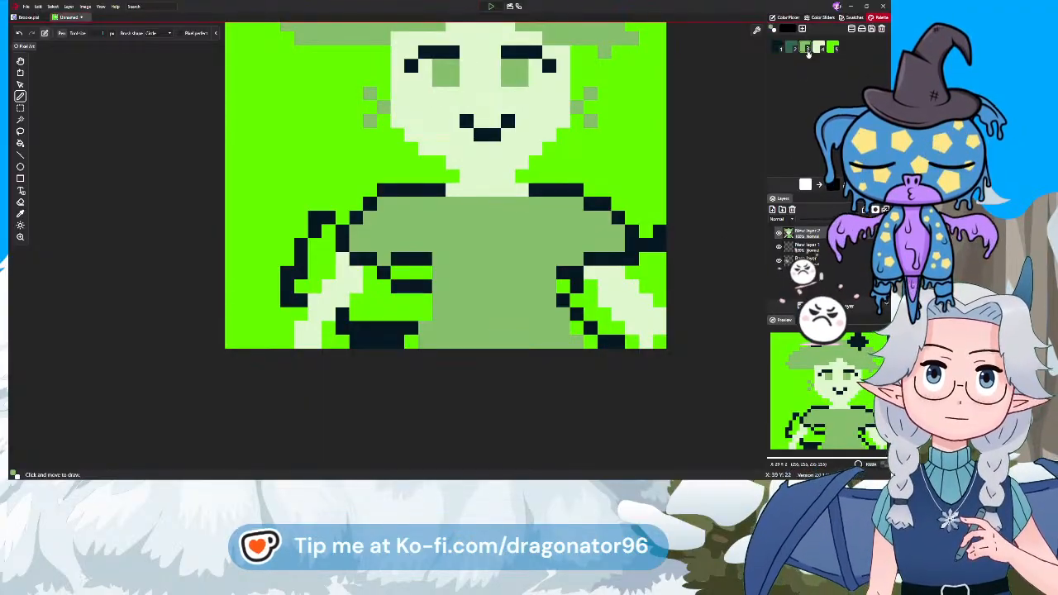
mouse_move(589, 286)
left_mouse_down()
mouse_move(577, 299)
mouse_move(618, 329)
left_mouse_up()
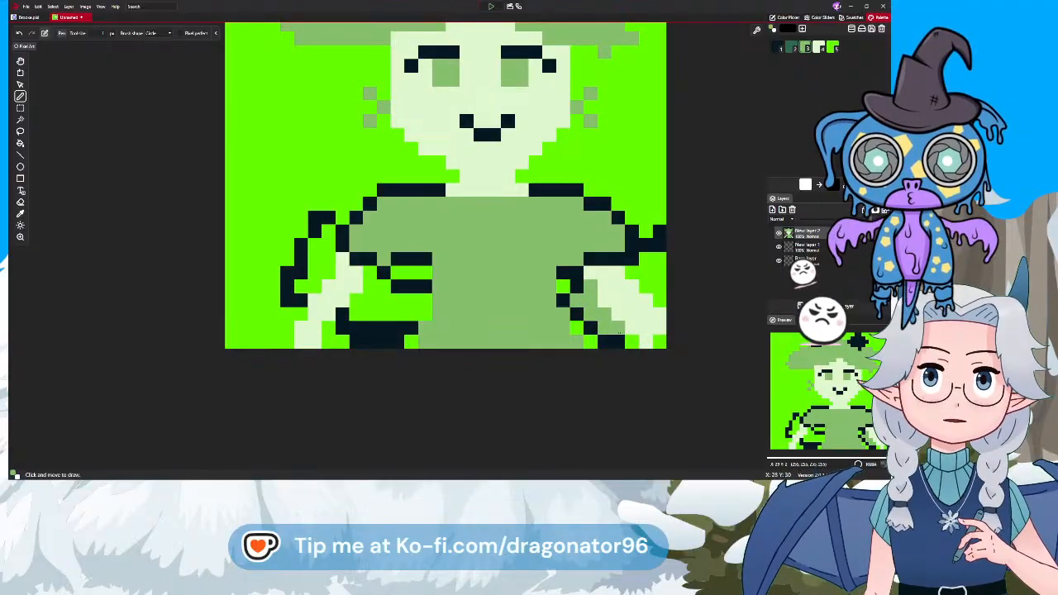
left_click(632, 341)
left_click(659, 341)
mouse_move(632, 273)
left_mouse_down()
mouse_move(659, 295)
mouse_move(642, 268)
mouse_move(662, 286)
mouse_move(645, 258)
left_mouse_up()
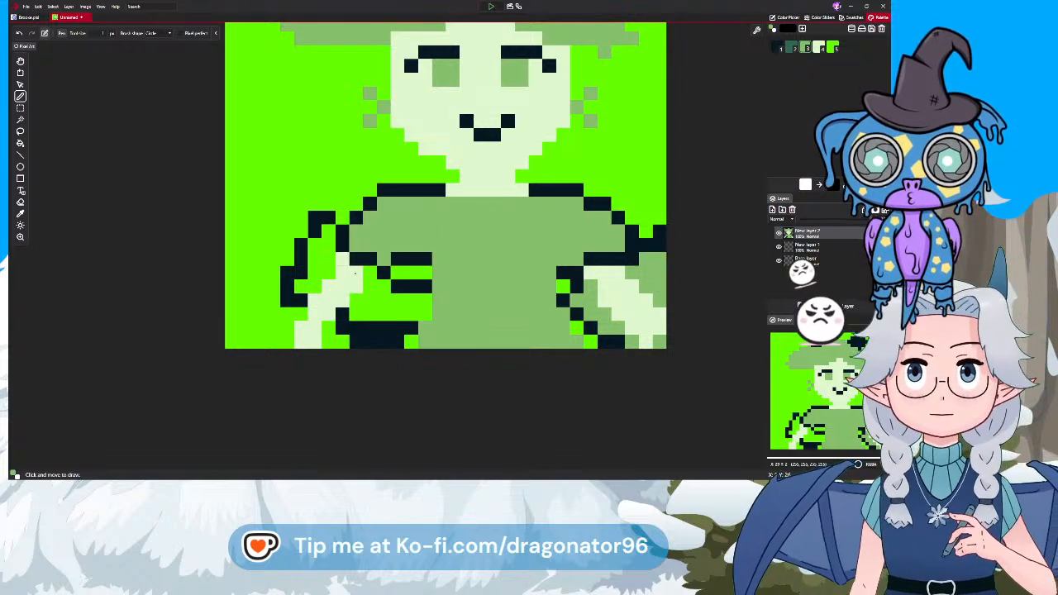
mouse_move(412, 314)
left_mouse_down()
mouse_move(384, 324)
mouse_move(397, 326)
mouse_move(358, 328)
mouse_move(381, 338)
mouse_move(386, 312)
mouse_move(356, 313)
mouse_move(370, 317)
mouse_move(372, 281)
mouse_move(378, 308)
mouse_move(423, 301)
mouse_move(392, 301)
left_mouse_up()
left_click_drag(328, 240, 315, 274)
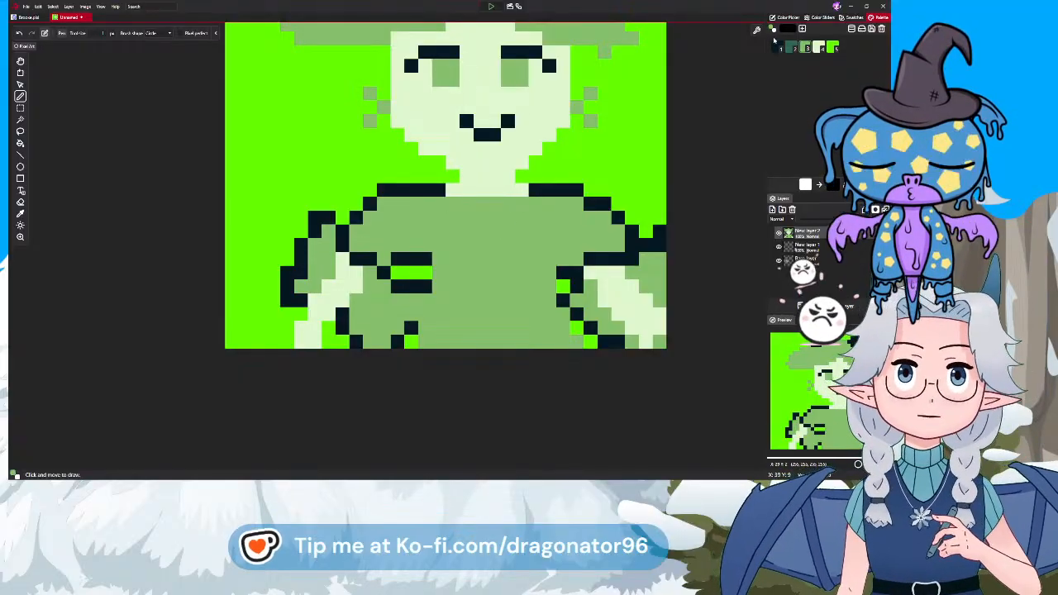
Paint near-black vertical edges along the left waist, below the right armpit and down the right waist
left_click(425, 299)
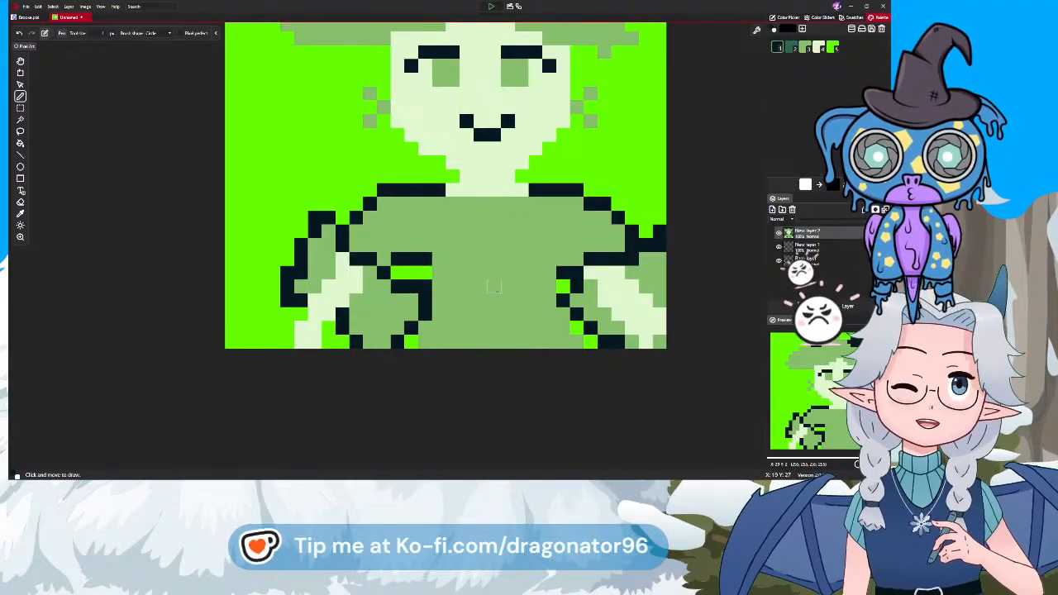
scroll(493, 290, "down", 1)
scroll(496, 291, "down", 1)
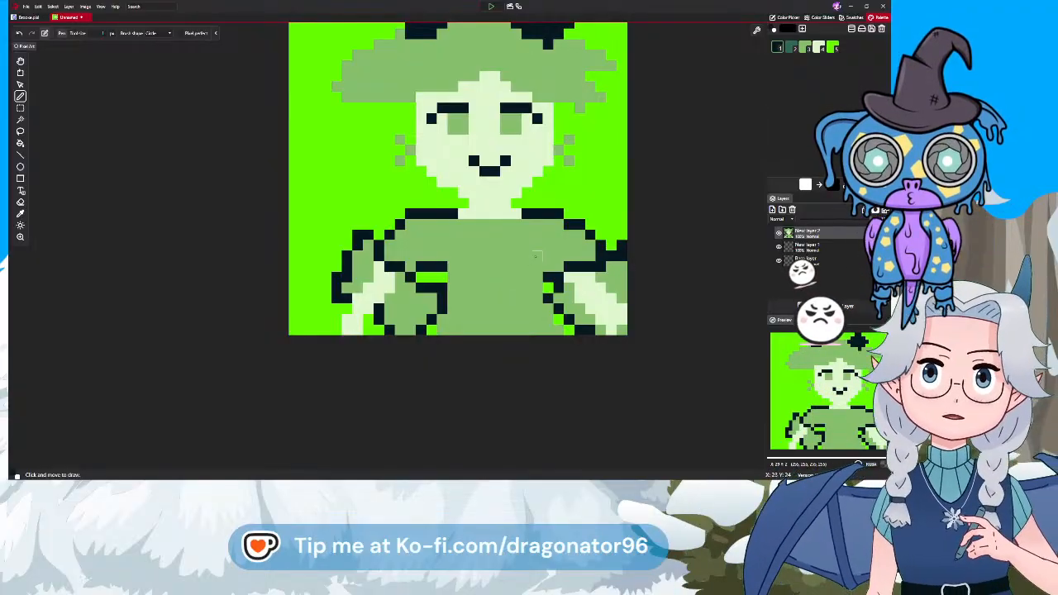
left_click_drag(536, 257, 537, 270)
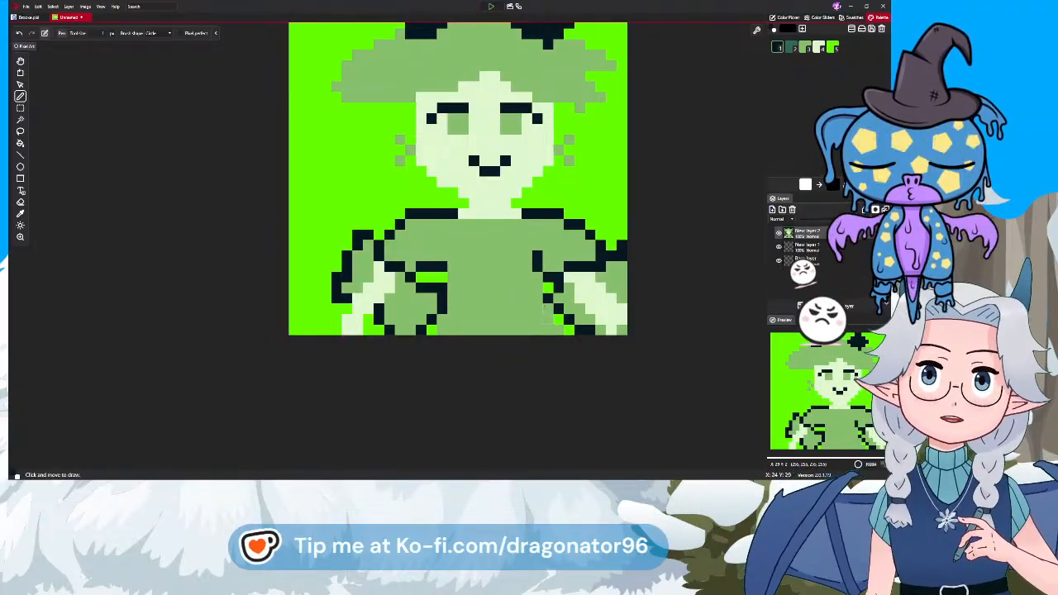
left_click(547, 308)
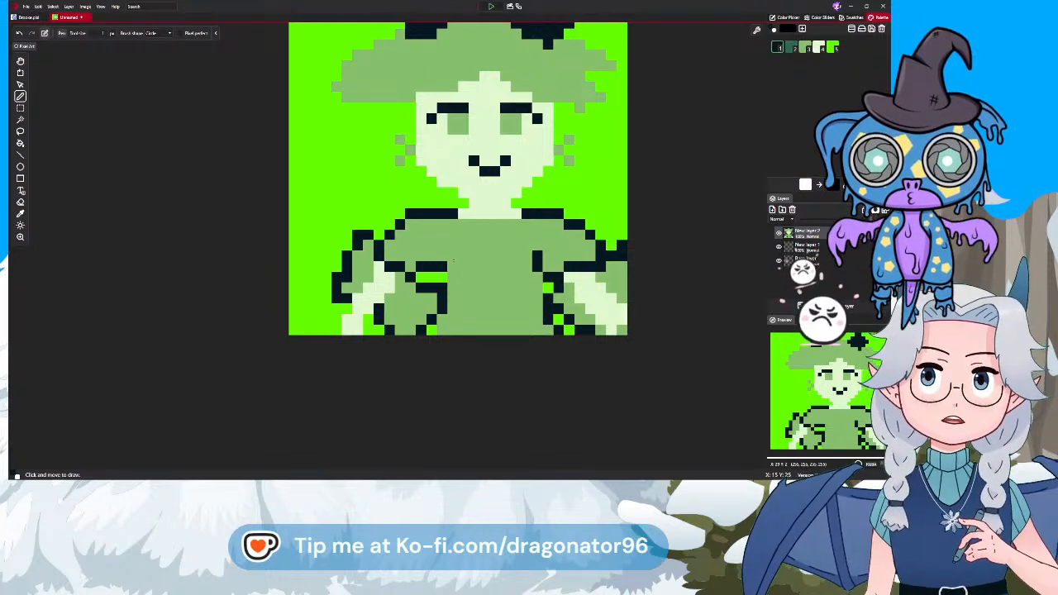
Paint a short near-black vertical line at the left armpit and extend the left waist line down to the canvas edge
left_click_drag(452, 256, 452, 281)
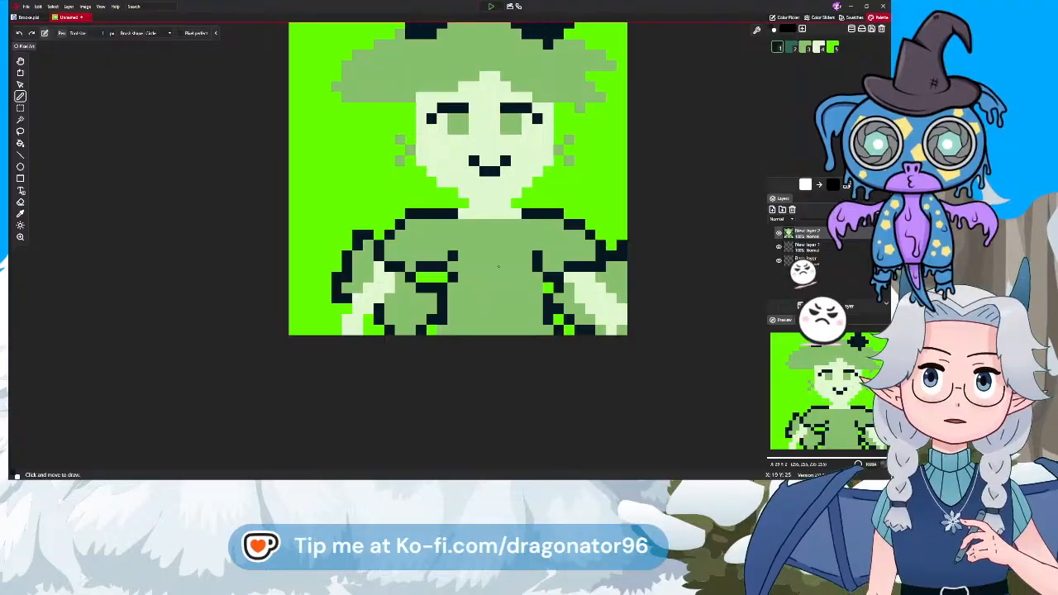
left_click(442, 331)
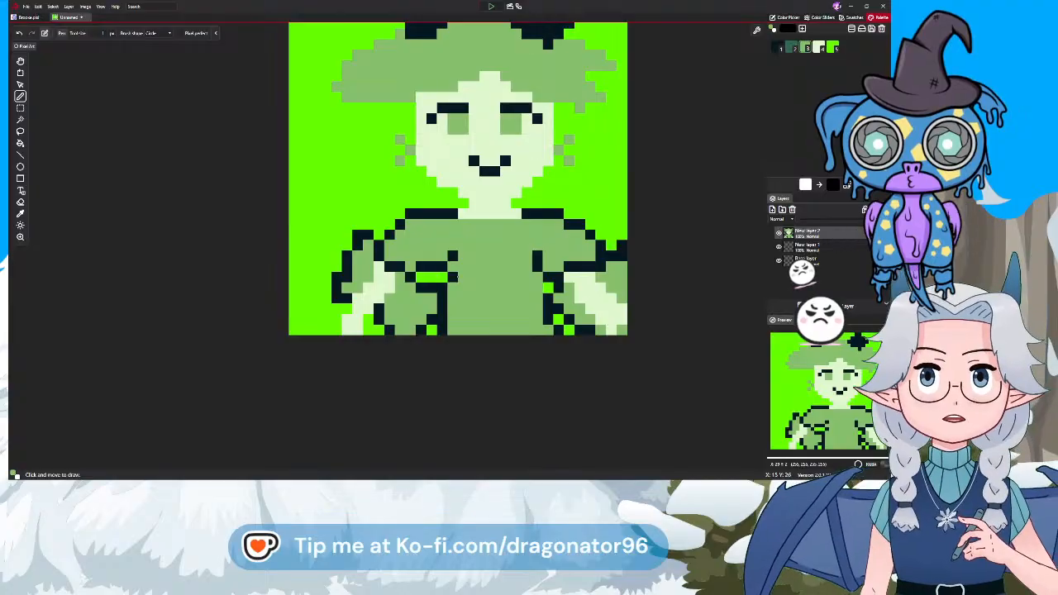
left_click(779, 48)
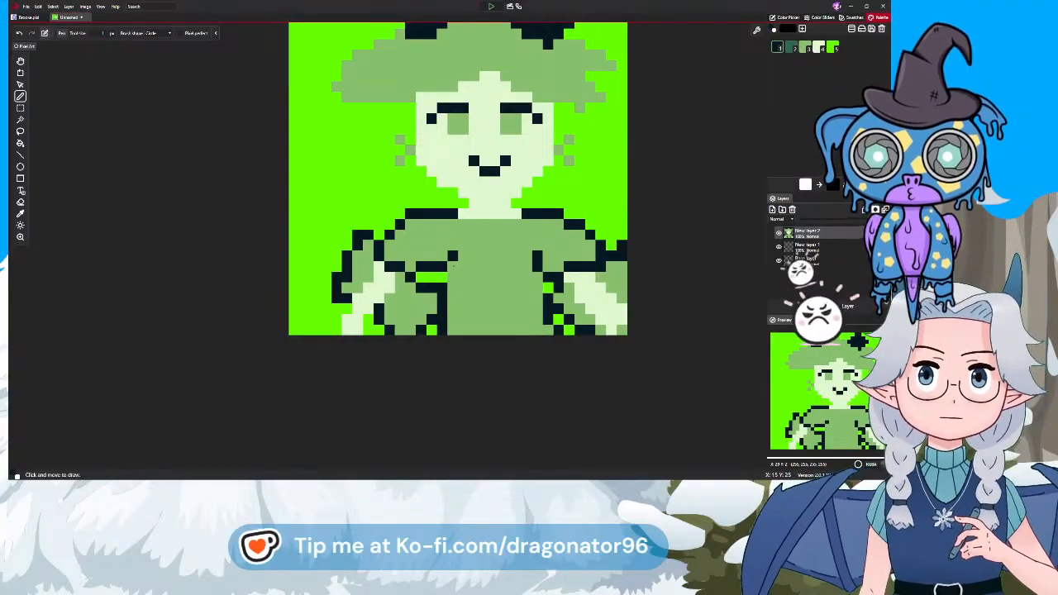
left_click_drag(453, 265, 453, 277)
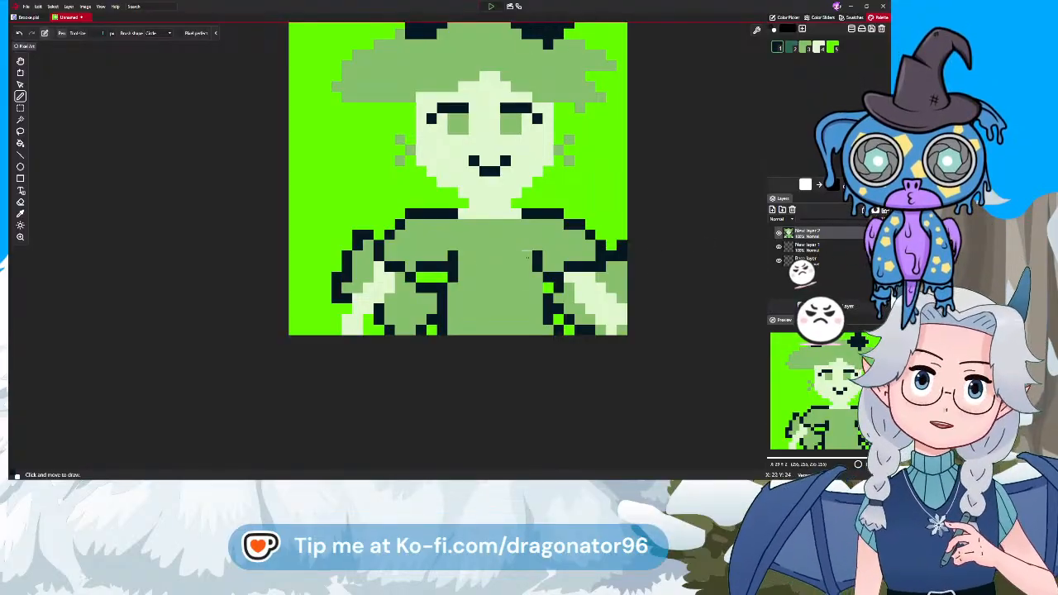
Paint a three-pixel horizontal highlight in the palest green on the right side of the hair
left_click_drag(527, 257, 569, 333)
left_click_drag(565, 244, 551, 309)
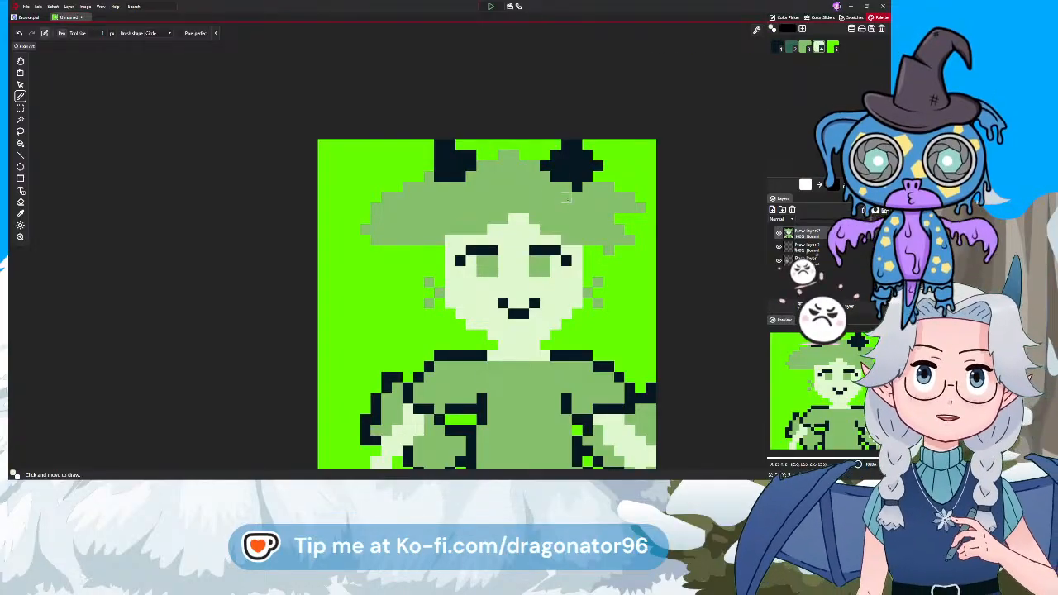
left_click(577, 207)
left_click(555, 207)
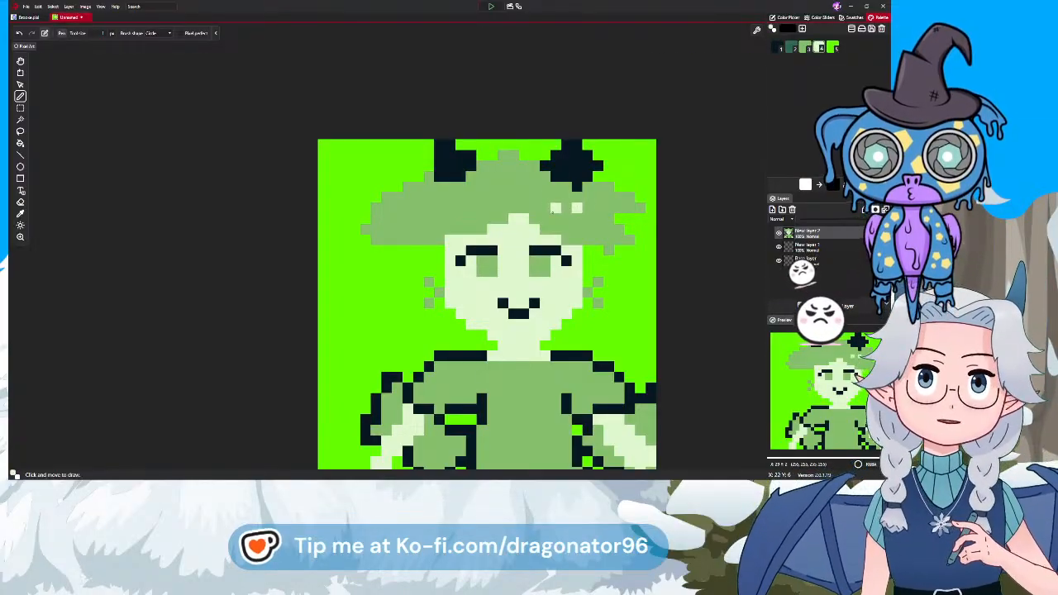
left_click(566, 207)
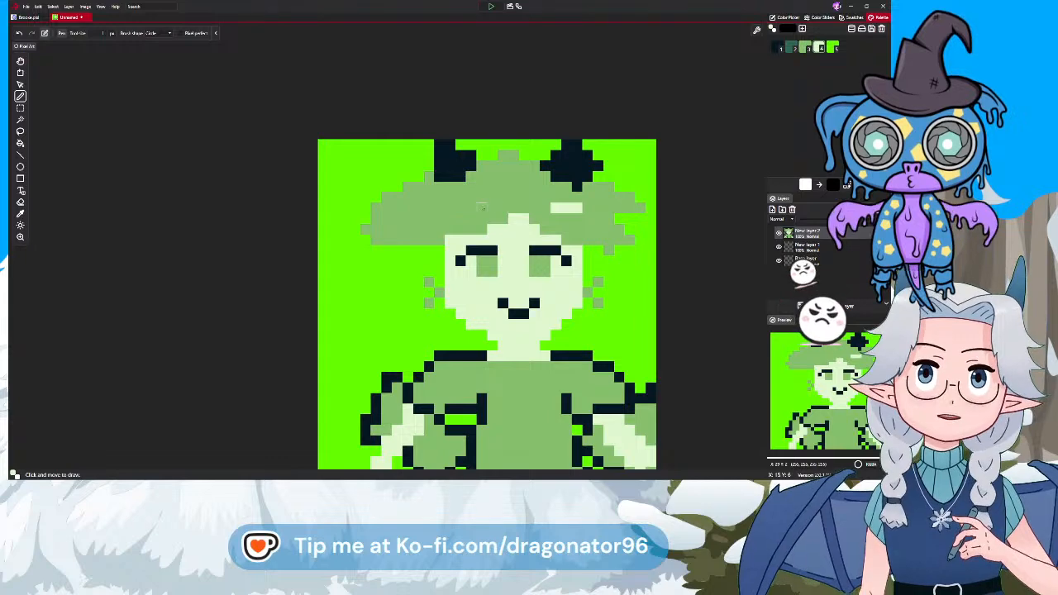
Paint a long horizontal pale green highlight on the left side of the hair, ending in one pixel diagonally up and outward
left_click(493, 207)
left_click(482, 207)
left_click(471, 207)
left_click(450, 207)
left_click(428, 207)
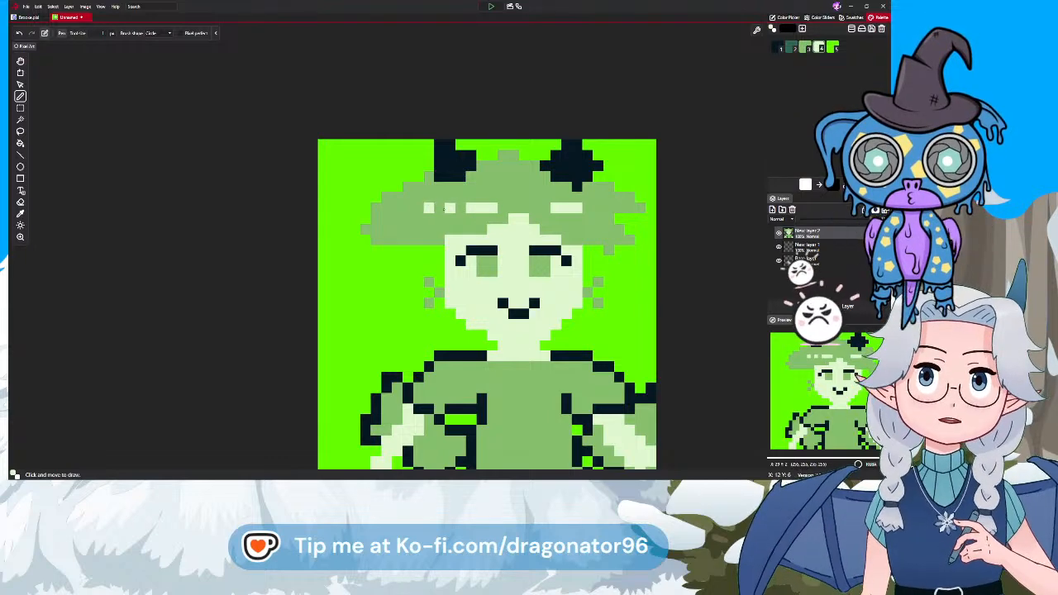
left_click(439, 207)
left_click(460, 207)
left_click(417, 197)
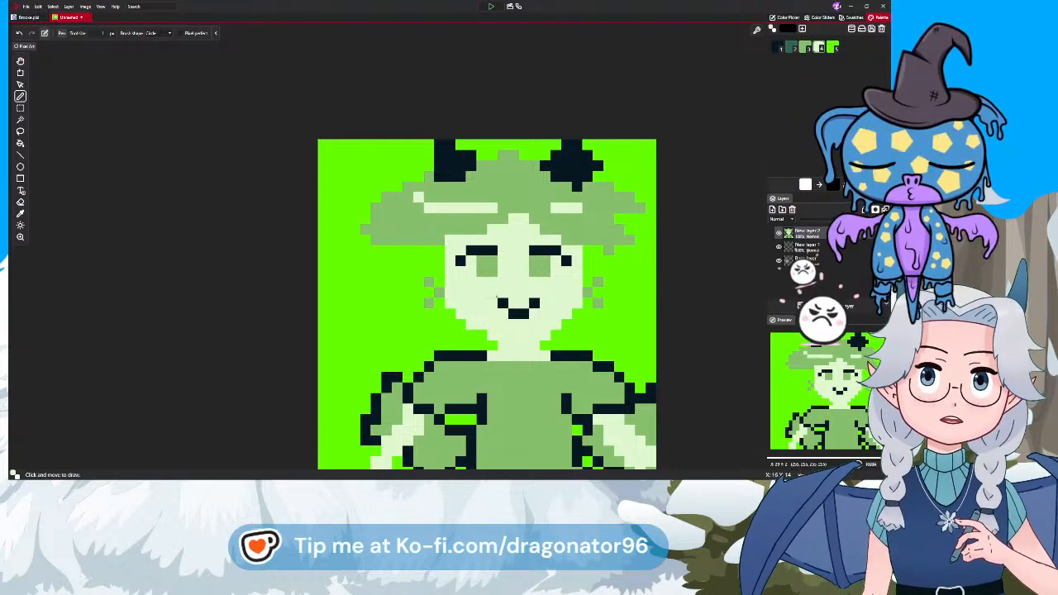
Outline the right side of the hair in near-black, from the right horn around the notched tips
left_click(778, 49)
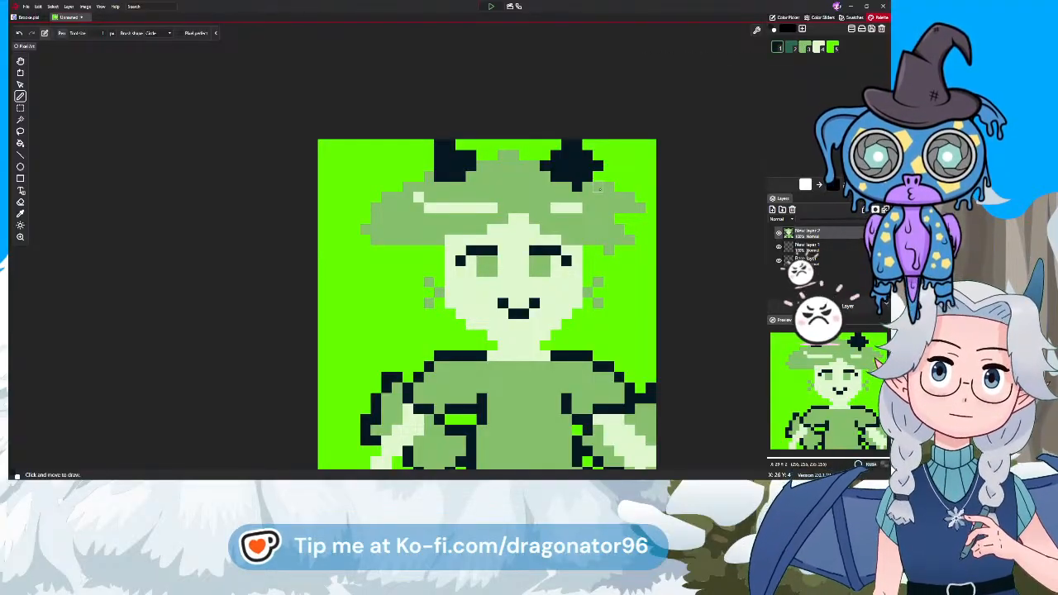
left_click(604, 187)
left_click_drag(608, 189, 641, 208)
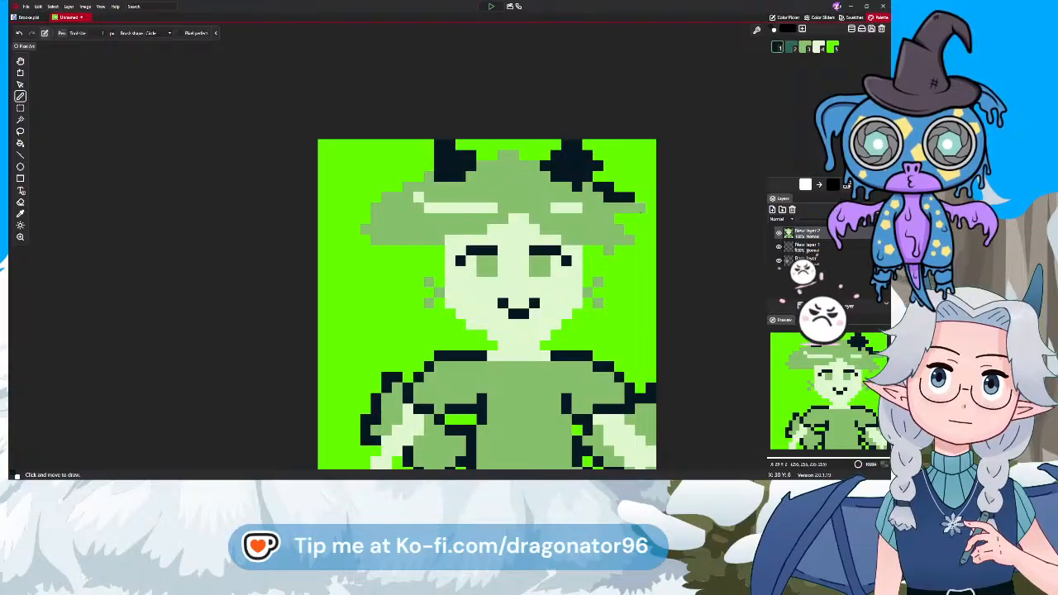
left_click(619, 218)
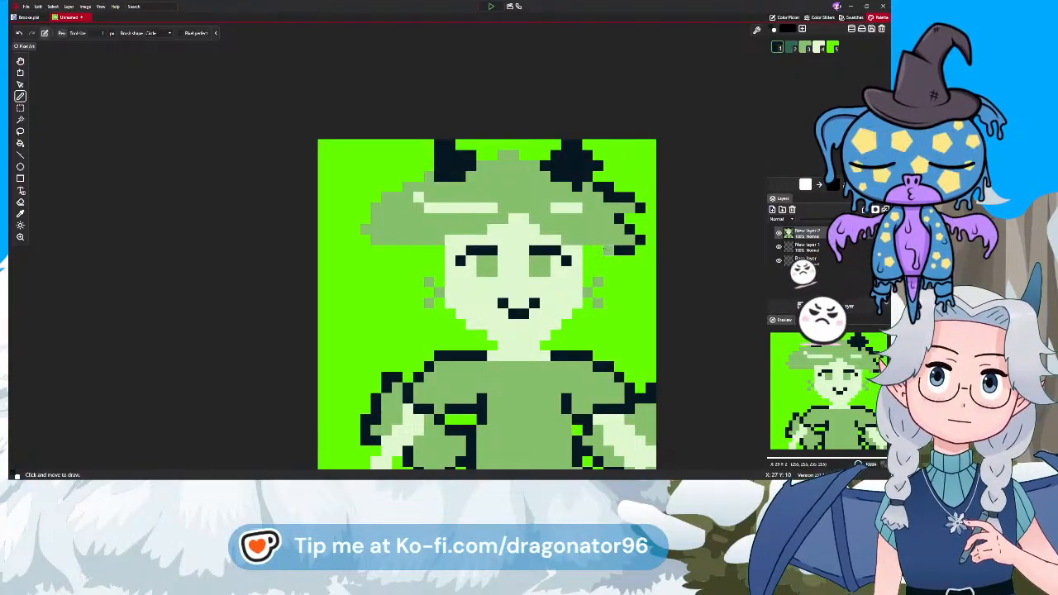
Outline the hair's lower edge along the parted fringe and around its left side up to the left horn in near-black
mouse_move(597, 241)
left_mouse_down()
mouse_move(570, 240)
mouse_move(524, 208)
left_mouse_up()
left_click(512, 206)
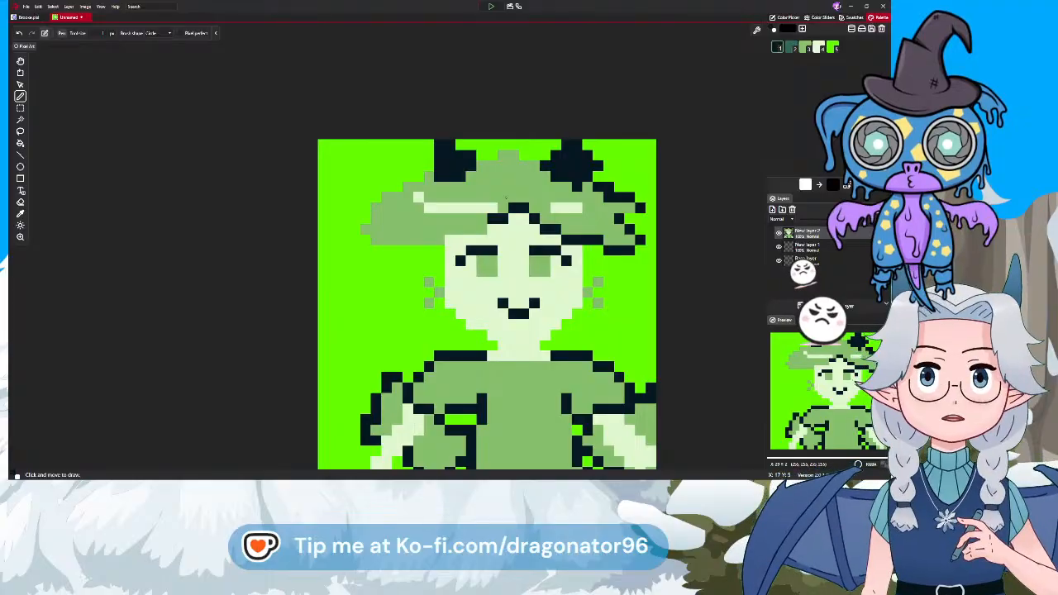
mouse_move(476, 230)
left_mouse_down()
mouse_move(374, 239)
mouse_move(366, 227)
mouse_move(375, 196)
mouse_move(430, 175)
left_mouse_up()
left_click(376, 240)
left_click(366, 227)
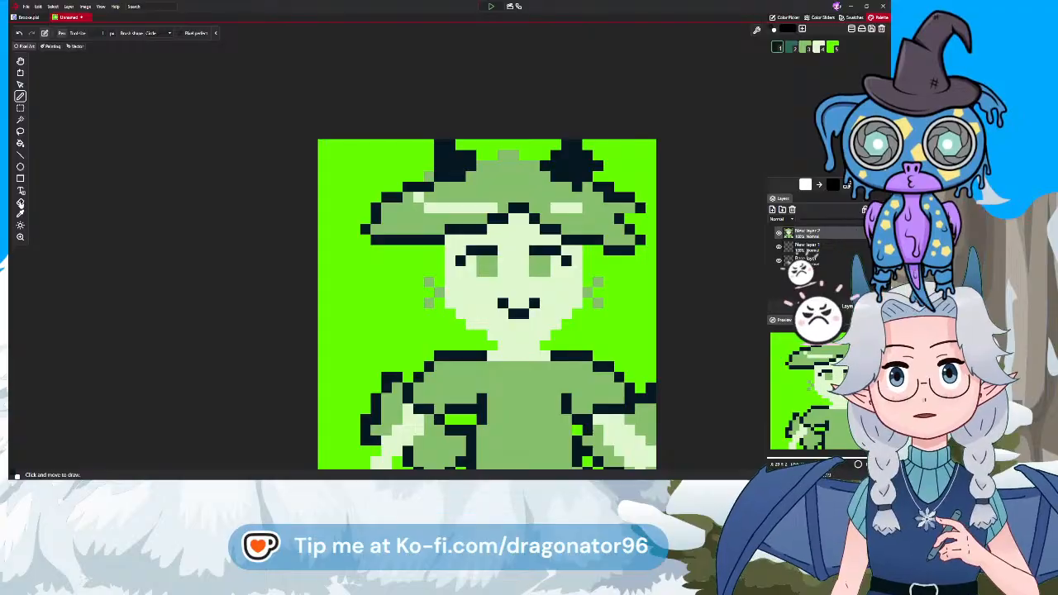
Erase the stray medium green pixel beside the left horn and outline the top of the hair between the horns in near-black
left_click(21, 202)
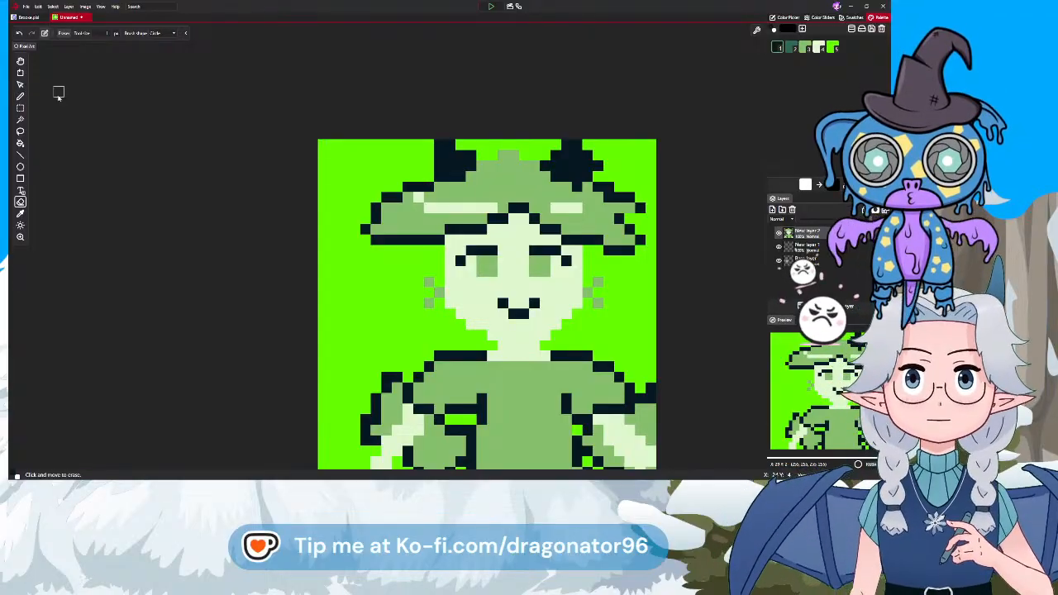
left_click(21, 95)
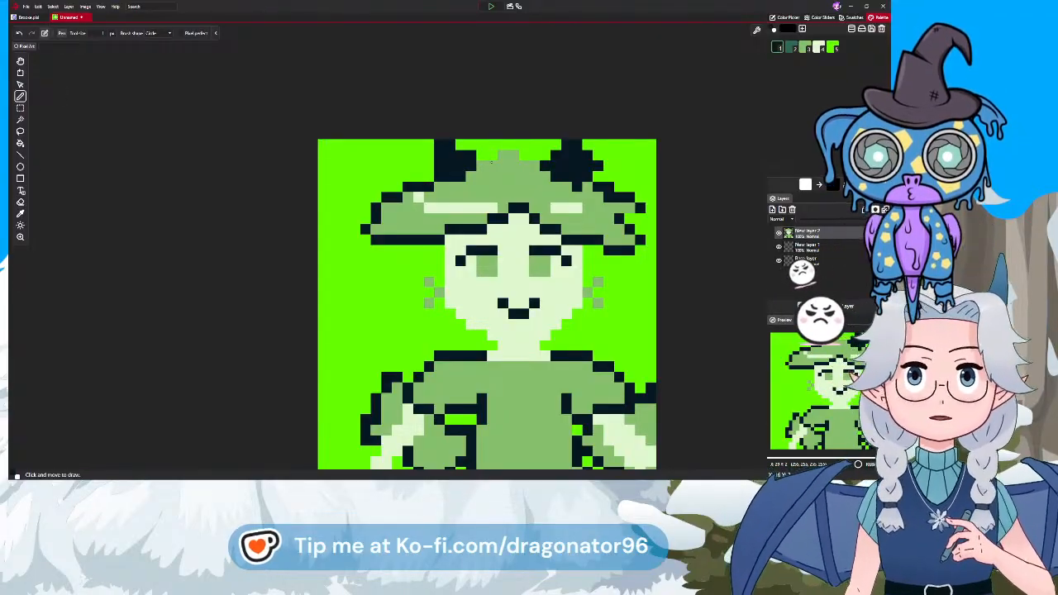
left_click(481, 166)
left_click(492, 166)
left_click(503, 156)
left_click(513, 156)
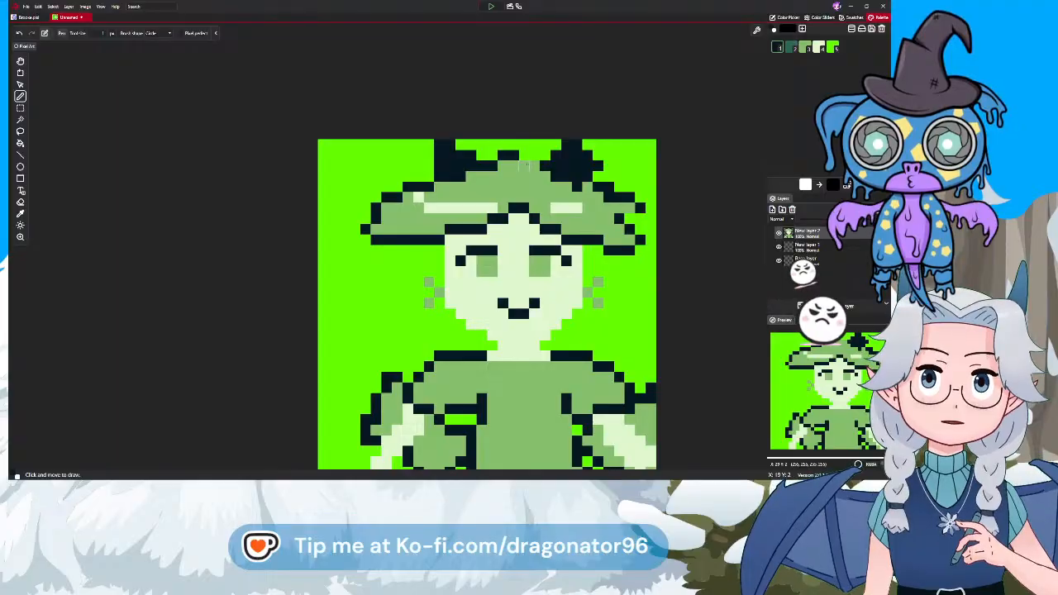
left_click(523, 167)
left_click(535, 166)
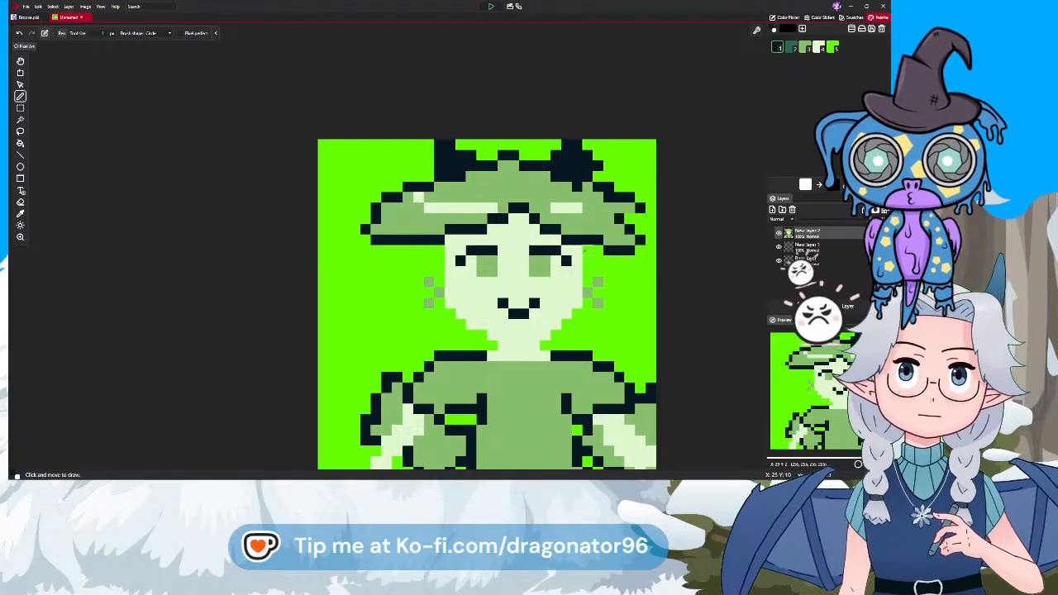
Outline the right side of the face in near-black, straight down from the hair and stepping inward along the jaw
left_click(586, 250)
left_click(587, 271)
left_click(587, 281)
left_click(587, 260)
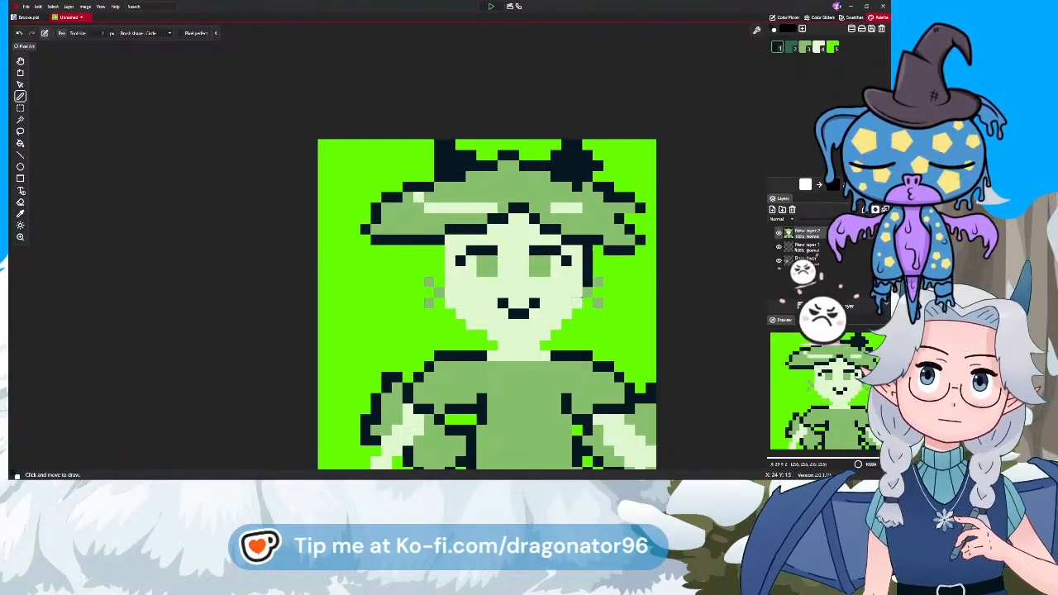
left_click(576, 293)
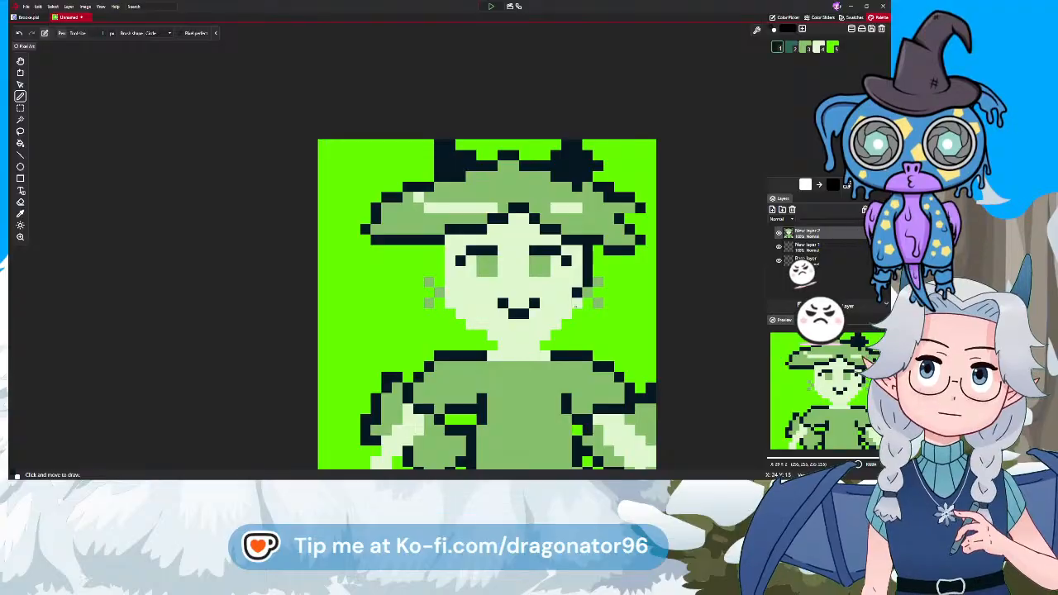
left_click(576, 302)
left_click(566, 313)
left_click(556, 324)
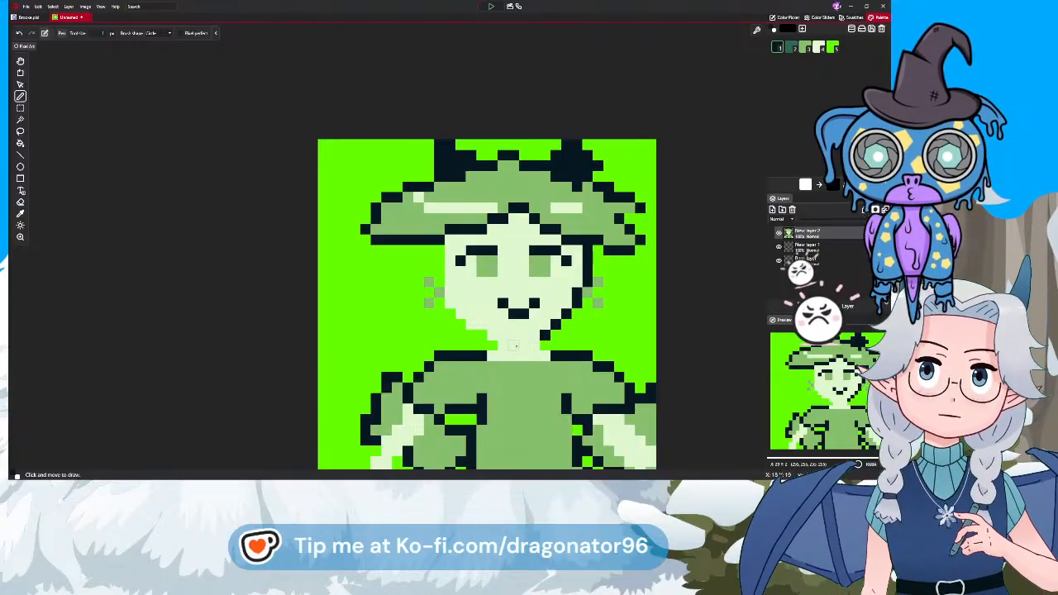
Paint a near-black line under the chin, joining it to the right jaw and stepping up at its left end
left_click_drag(523, 345, 513, 345)
left_click(530, 339)
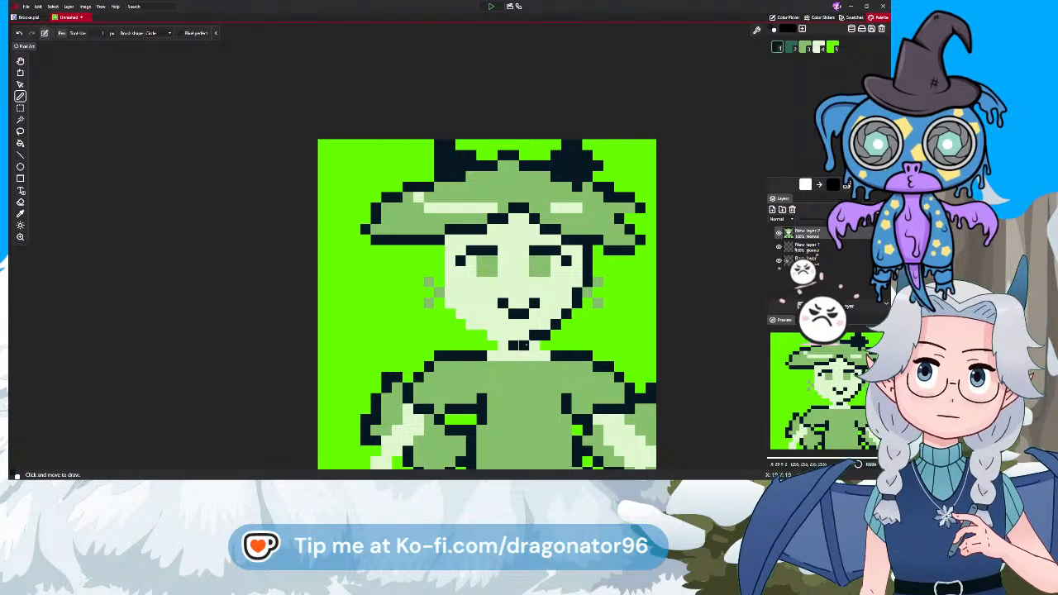
left_click(491, 336)
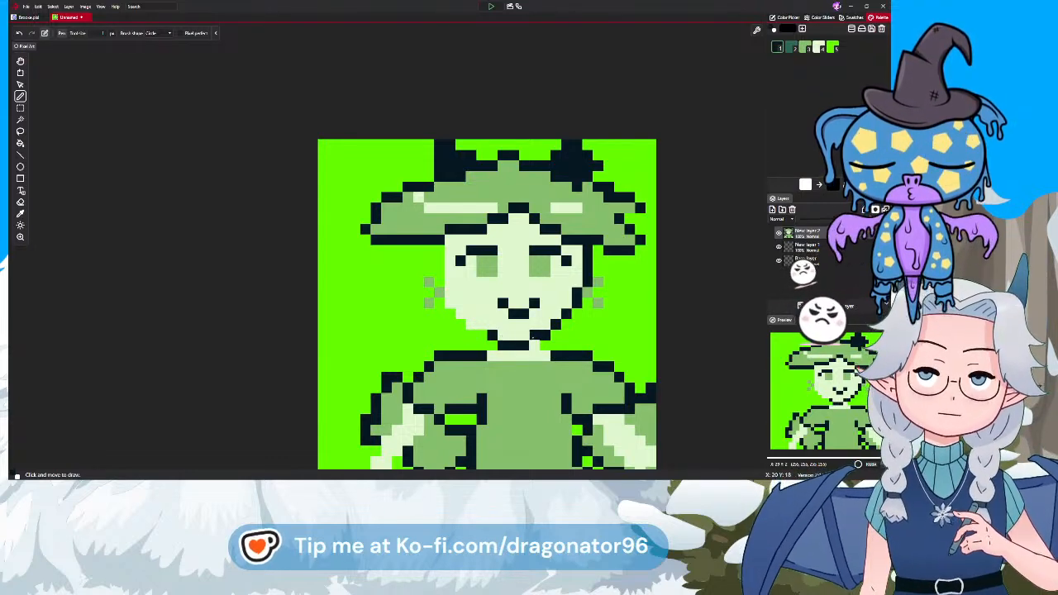
Undo the last chin strokes and repaint the near-black line under the chin, extending it one pixel at each end
key("ctrl+z")
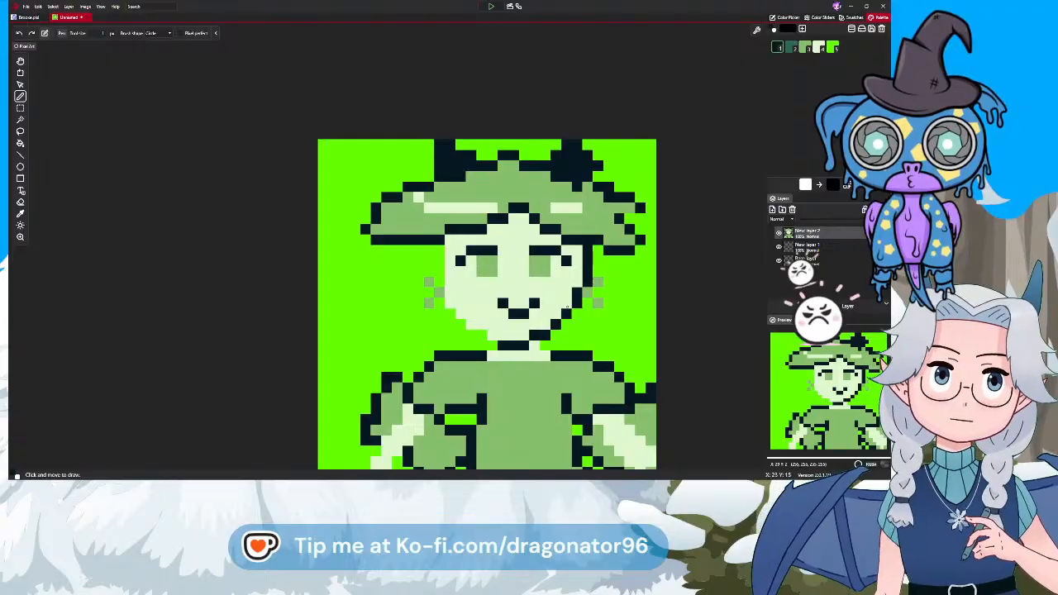
key("ctrl+z")
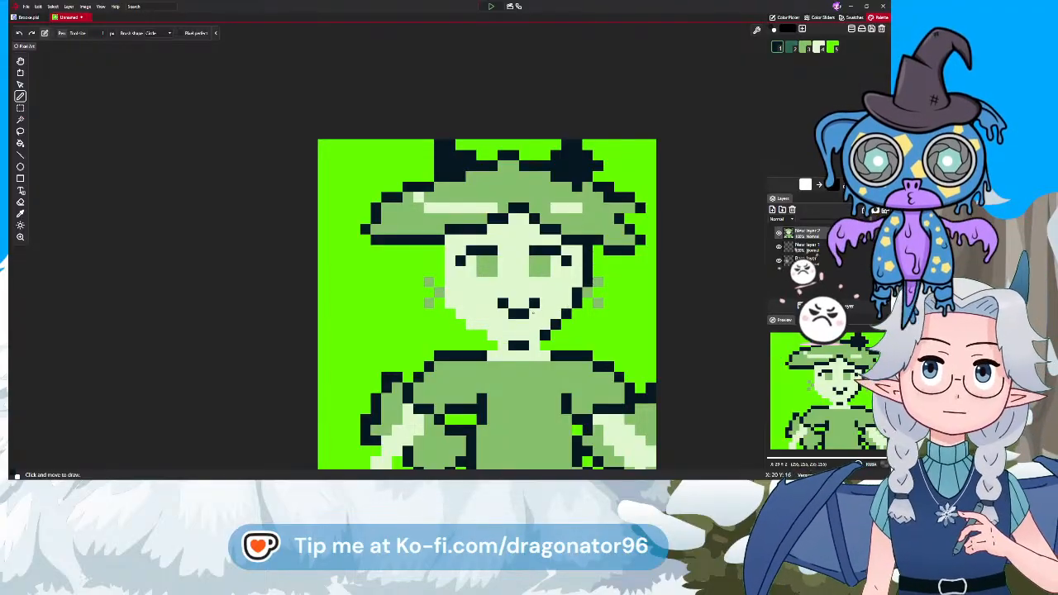
left_click(533, 344)
left_click(503, 346)
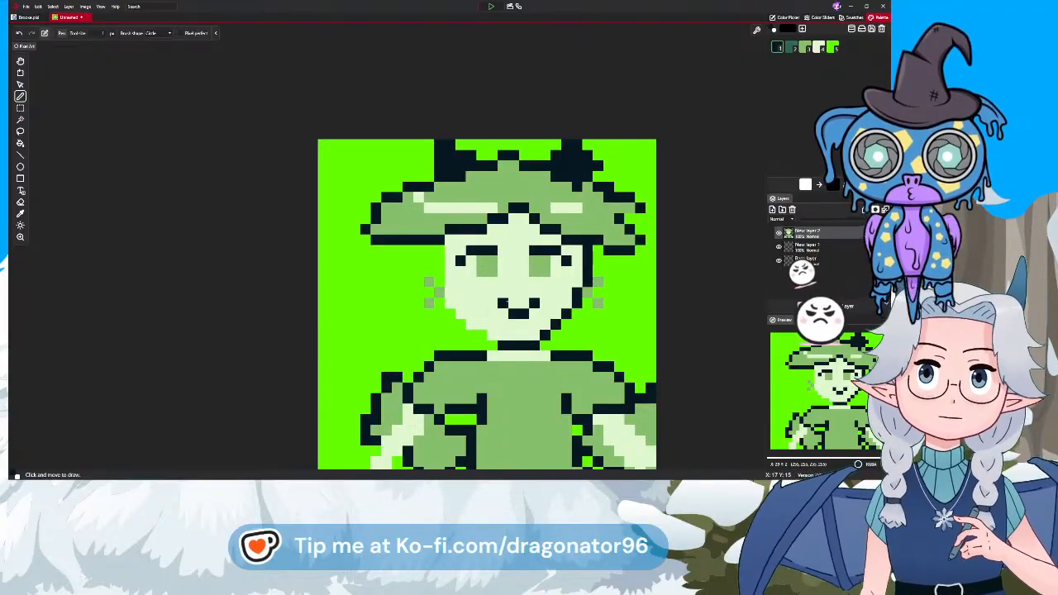
Outline the left jaw in near-black with stepped pixels, continuing straight up to the hair just outside the pale face
left_click(492, 335)
left_click(481, 325)
left_click(470, 325)
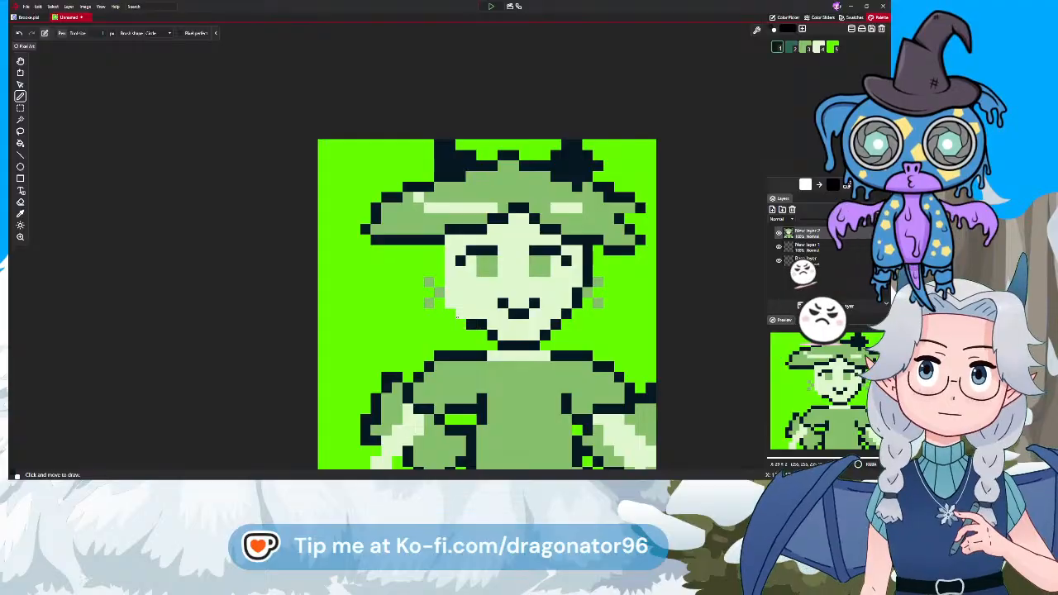
left_click(449, 304)
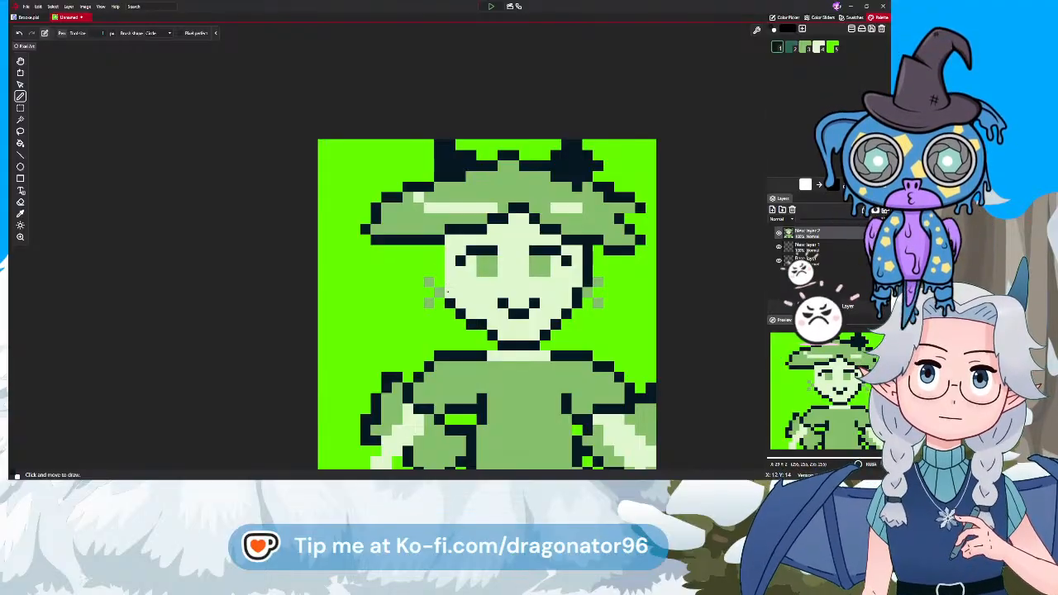
left_click_drag(447, 292, 450, 250)
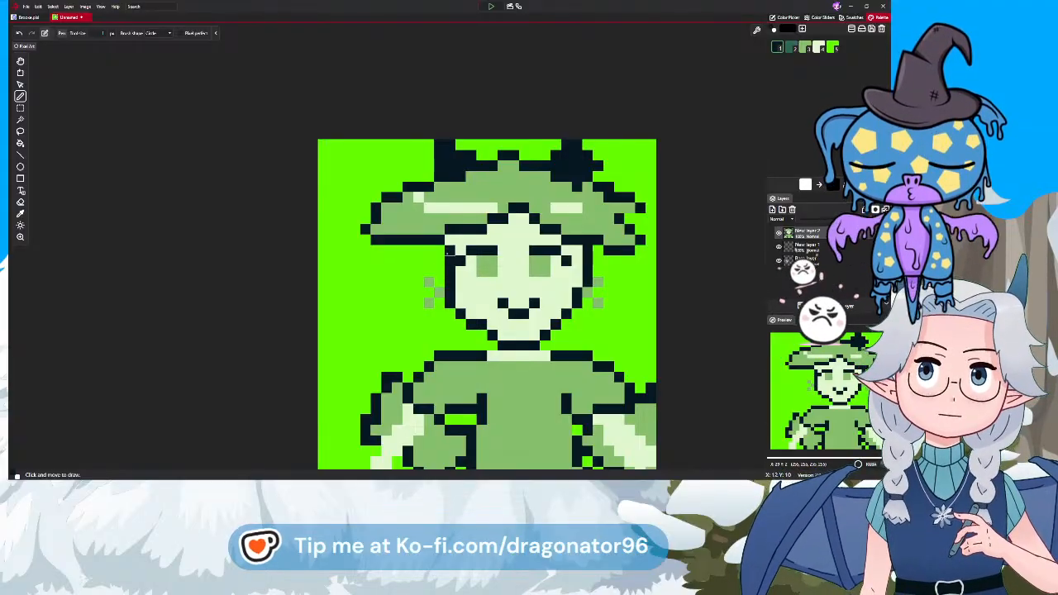
key("ctrl+z")
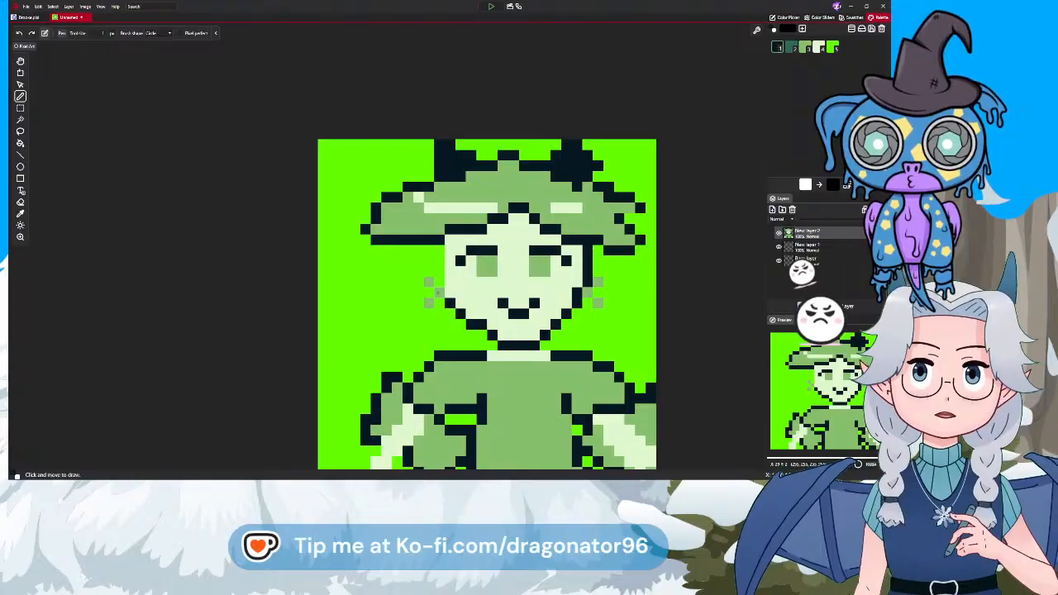
left_click_drag(437, 298, 438, 248)
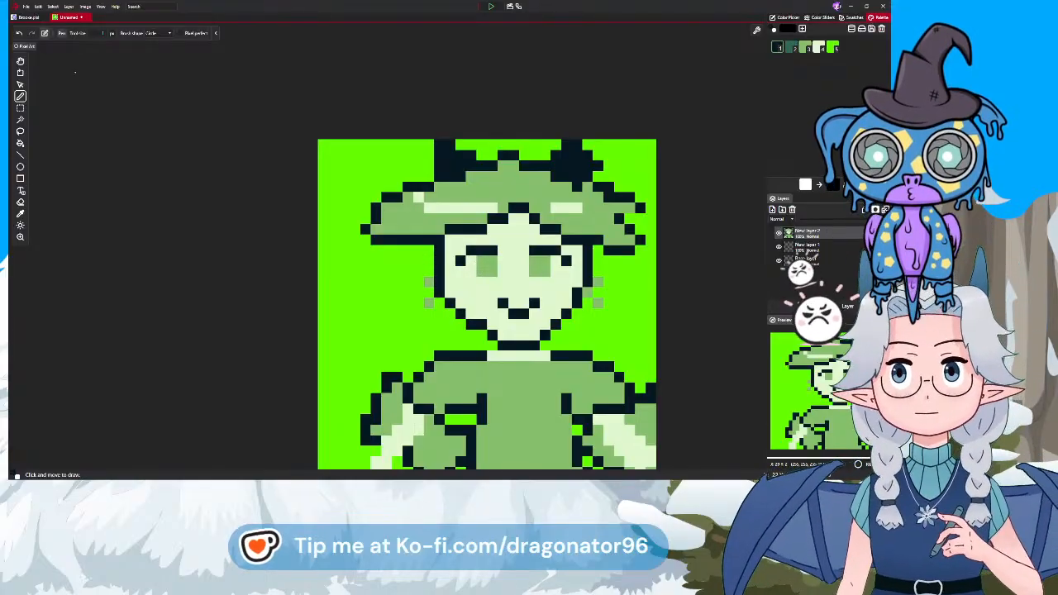
Erase the medium green pixels beside the left cheek and repaint the same small shape one pixel farther left
left_click(21, 201)
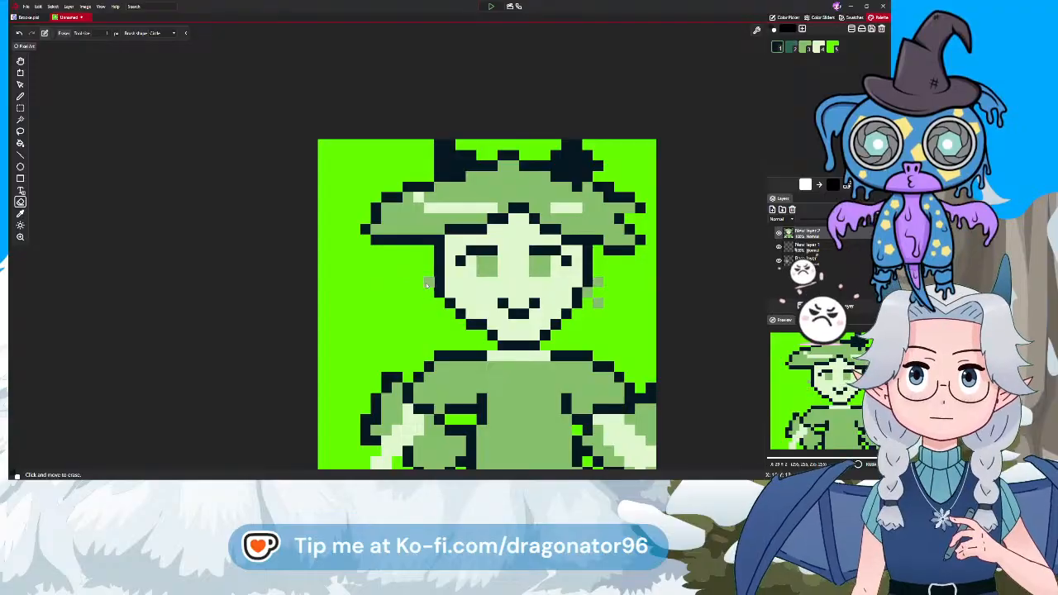
left_click(20, 96)
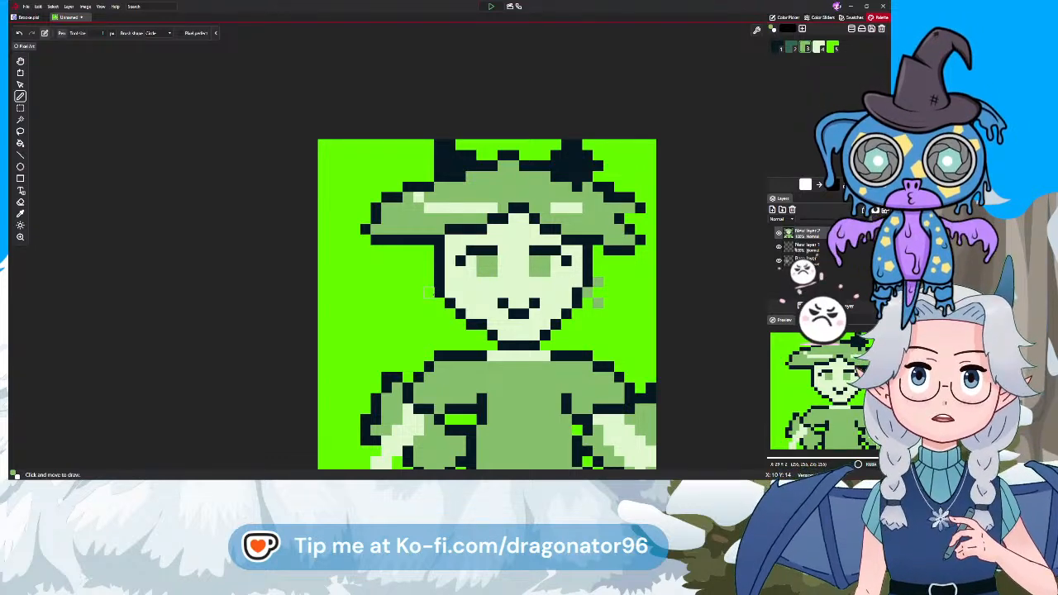
left_click(417, 282)
left_click(417, 302)
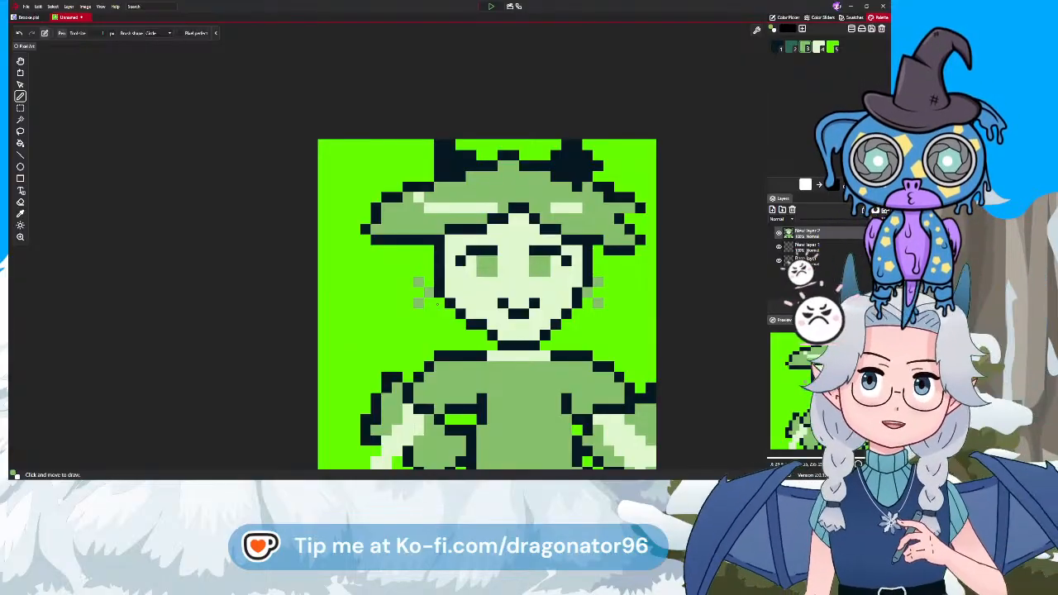
Save the portrait under the file name Dragonator
scroll(536, 272, "down", 2)
scroll(534, 273, "down", 4)
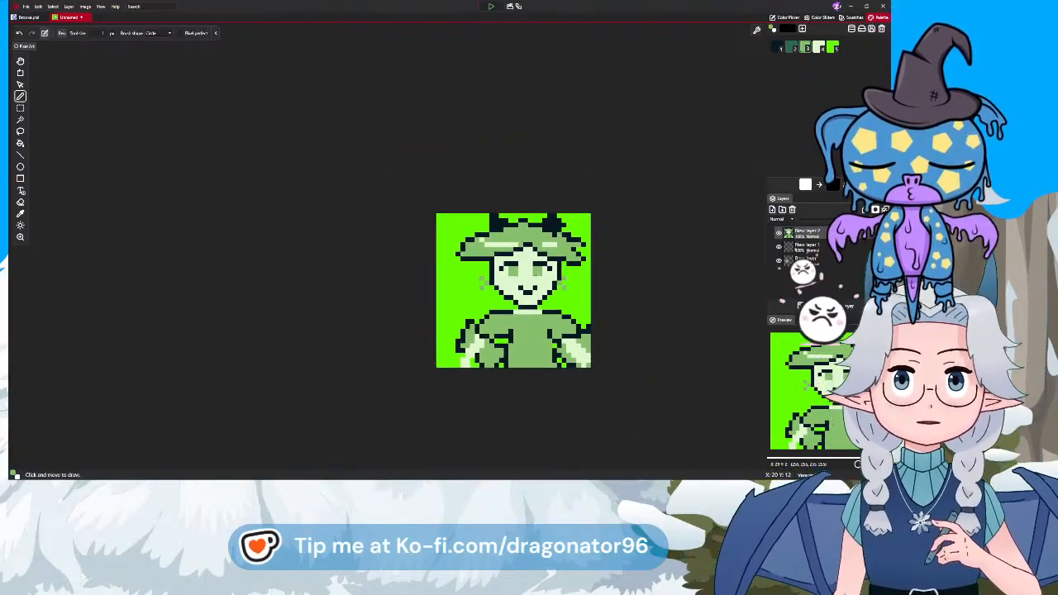
scroll(537, 321, "up", 4)
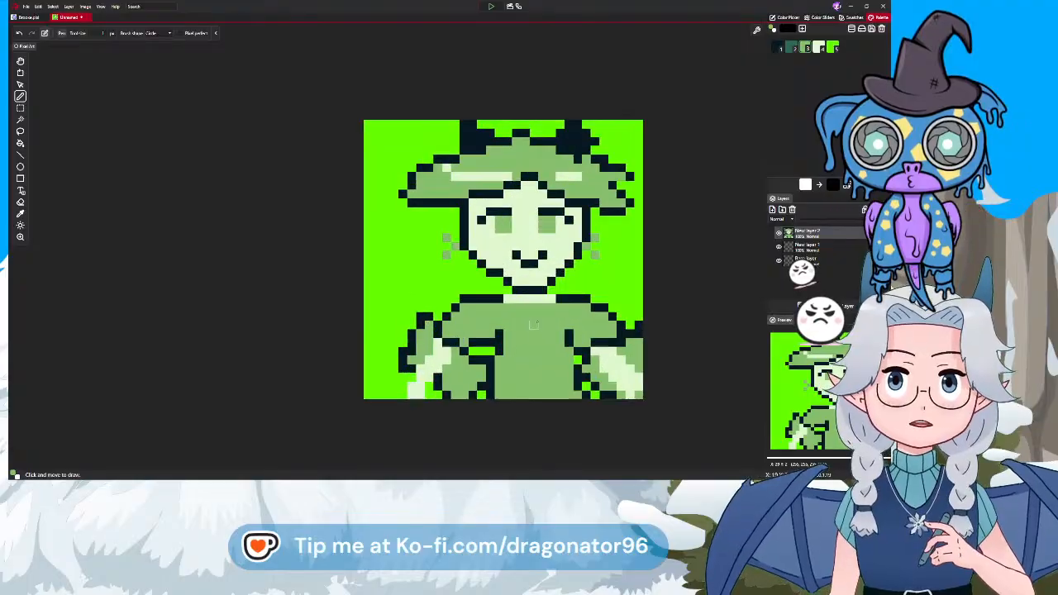
scroll(535, 323, "down", 1)
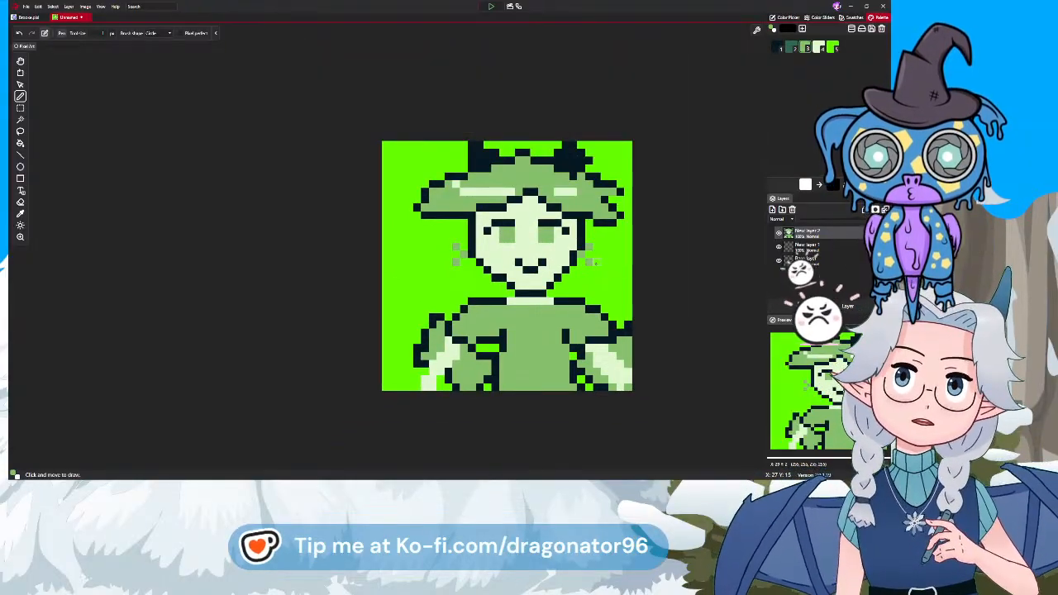
left_click_drag(595, 262, 570, 277)
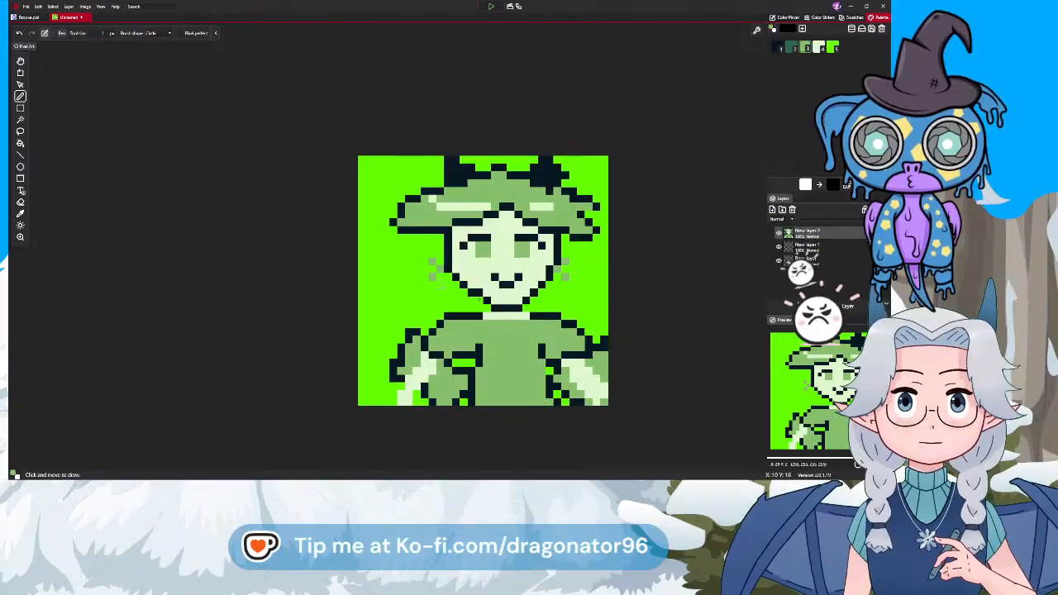
scroll(482, 272, "up", 1)
scroll(481, 272, "down", 2)
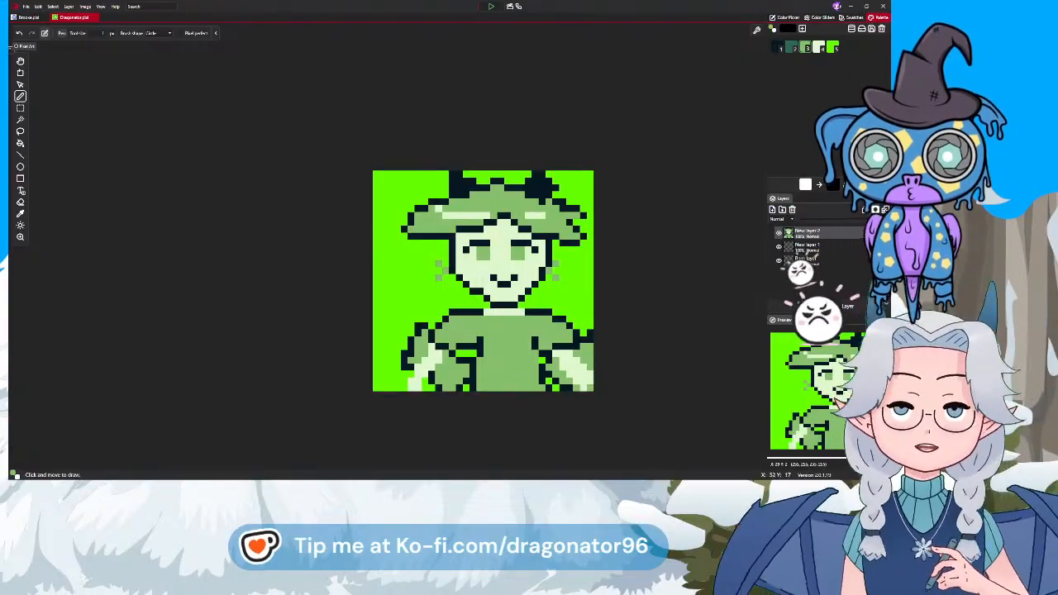
left_click(26, 7)
left_click(44, 59)
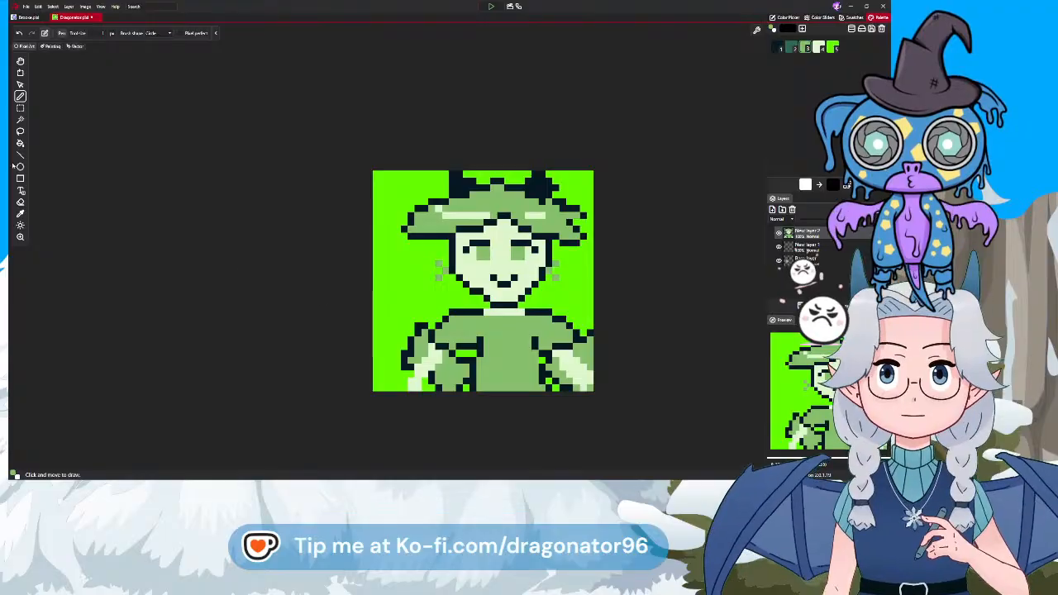
Round off the left sleeve's dark outline by erasing its outer corner pixels, and save the portrait
left_click(21, 201)
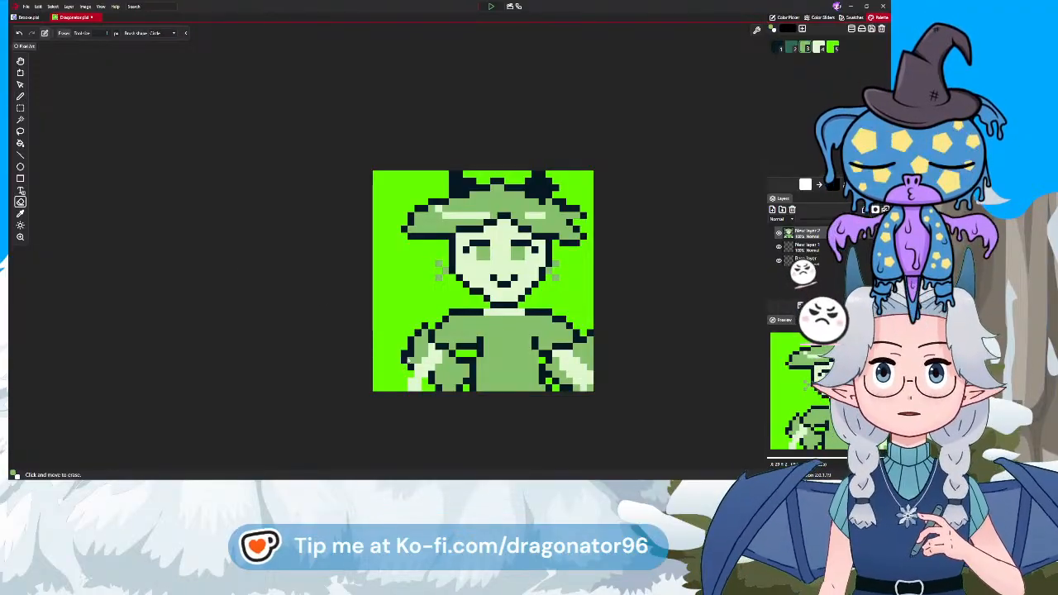
left_click(807, 48)
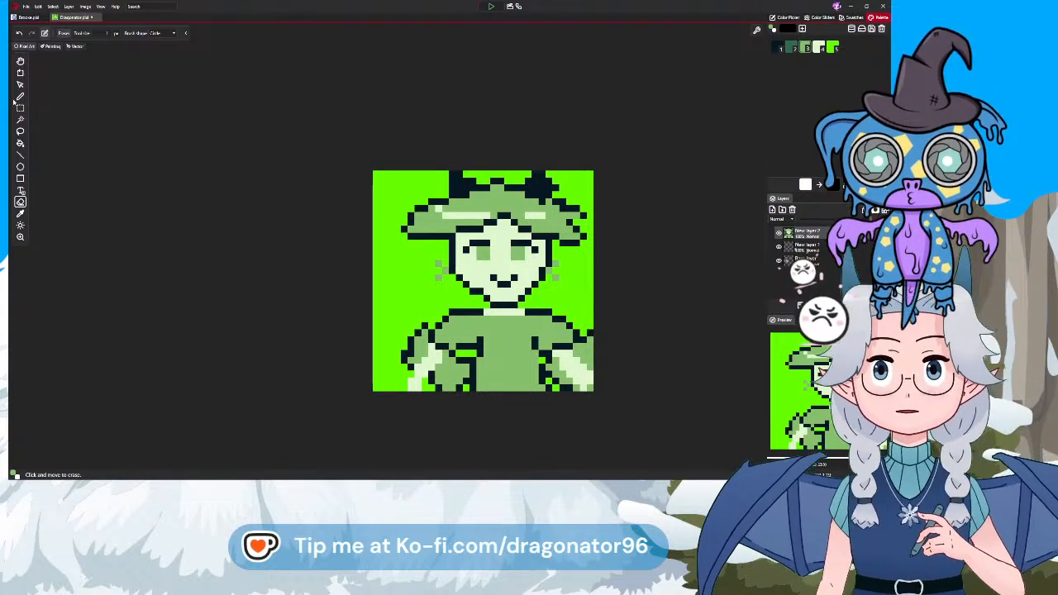
left_click(20, 97)
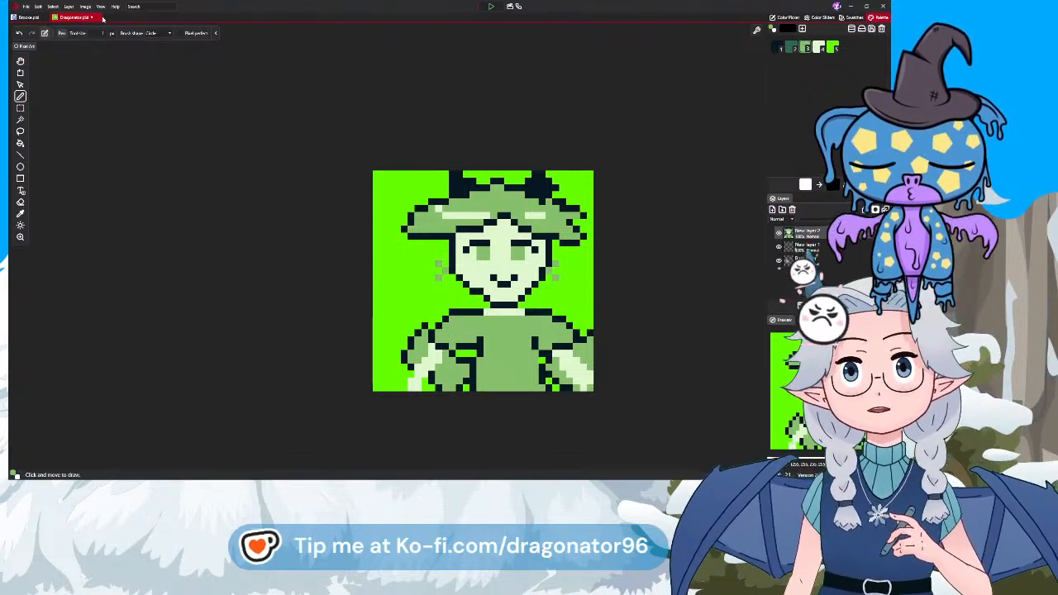
left_click(29, 7)
left_click(338, 193)
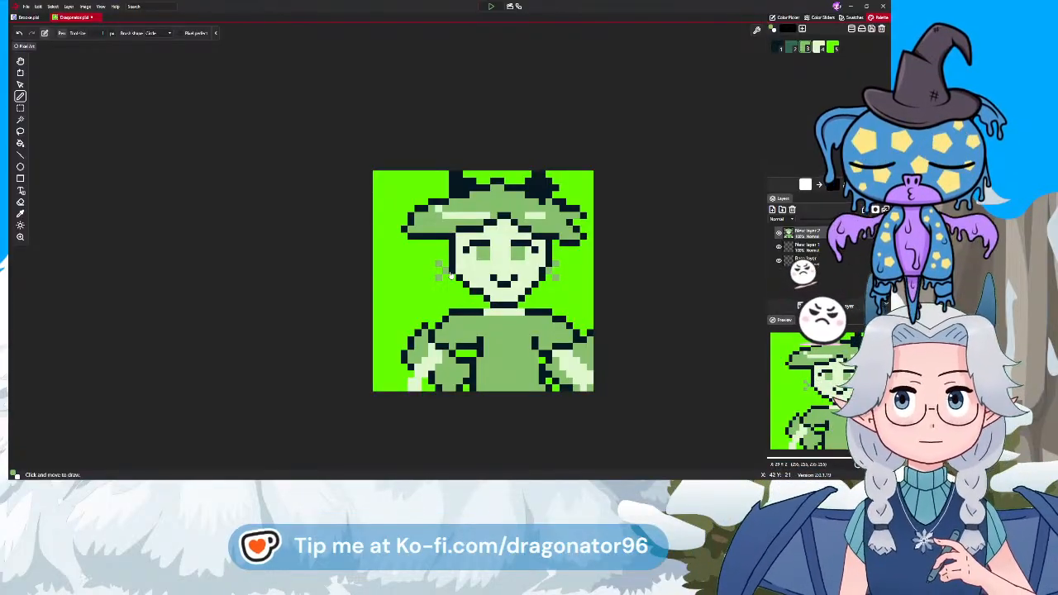
Create a new image and fill its base layer with the palette's off-white colour
key("ctrl+n")
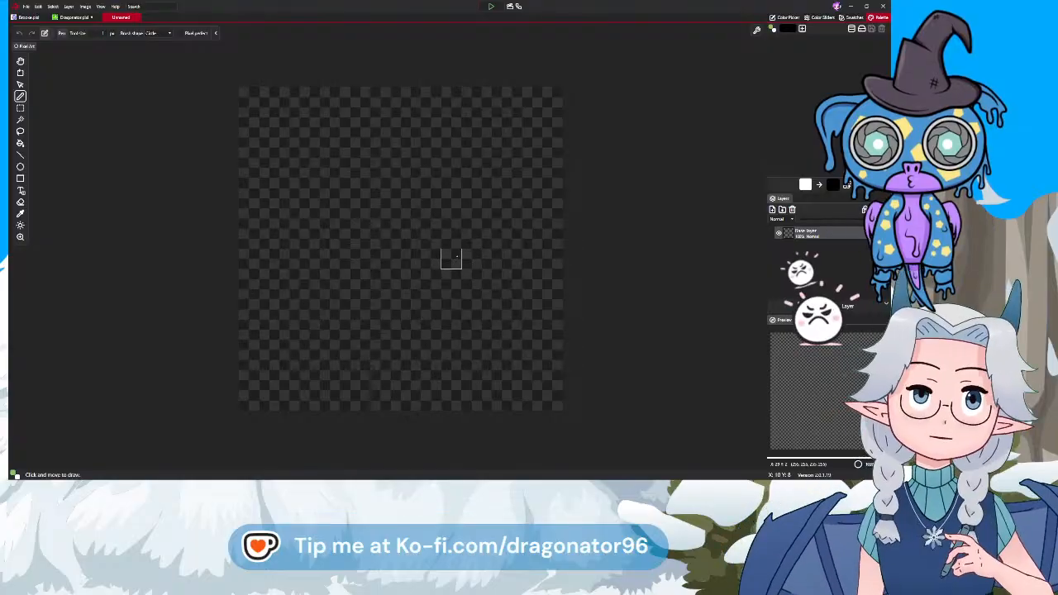
left_click(74, 17)
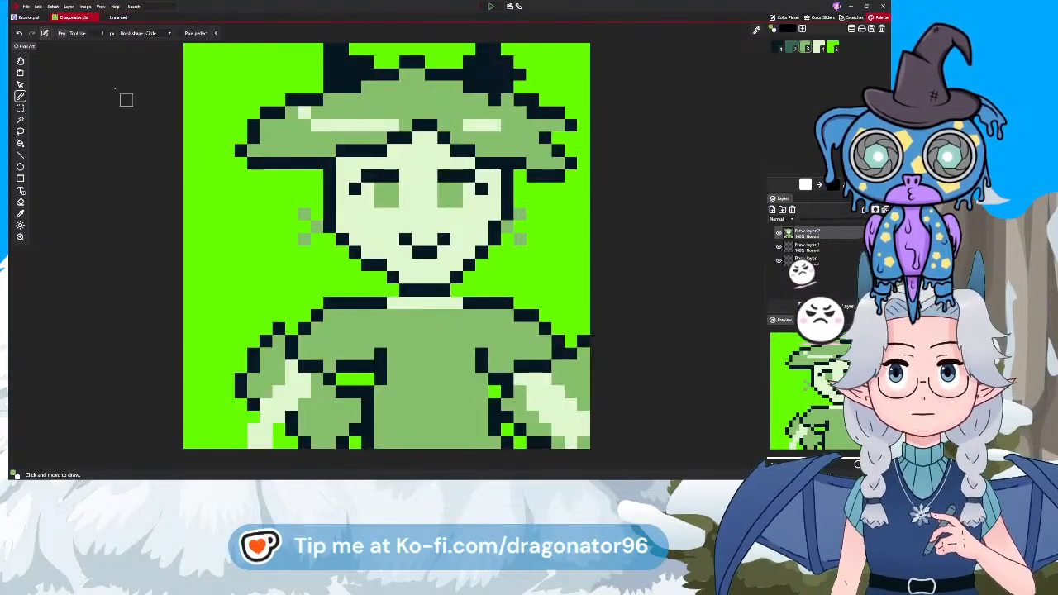
left_click(119, 18)
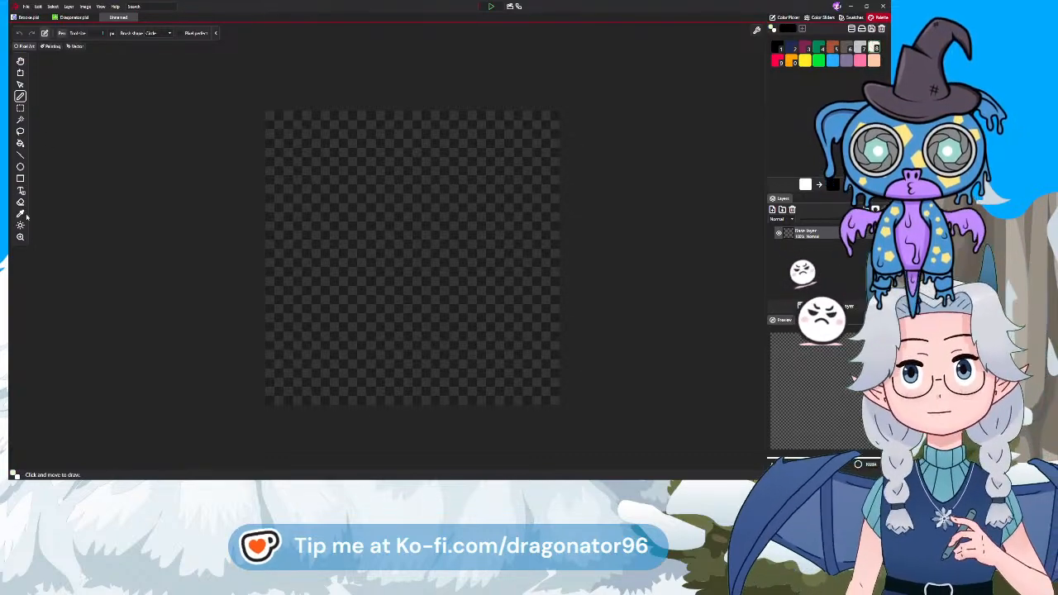
left_click(22, 144)
left_click(401, 270)
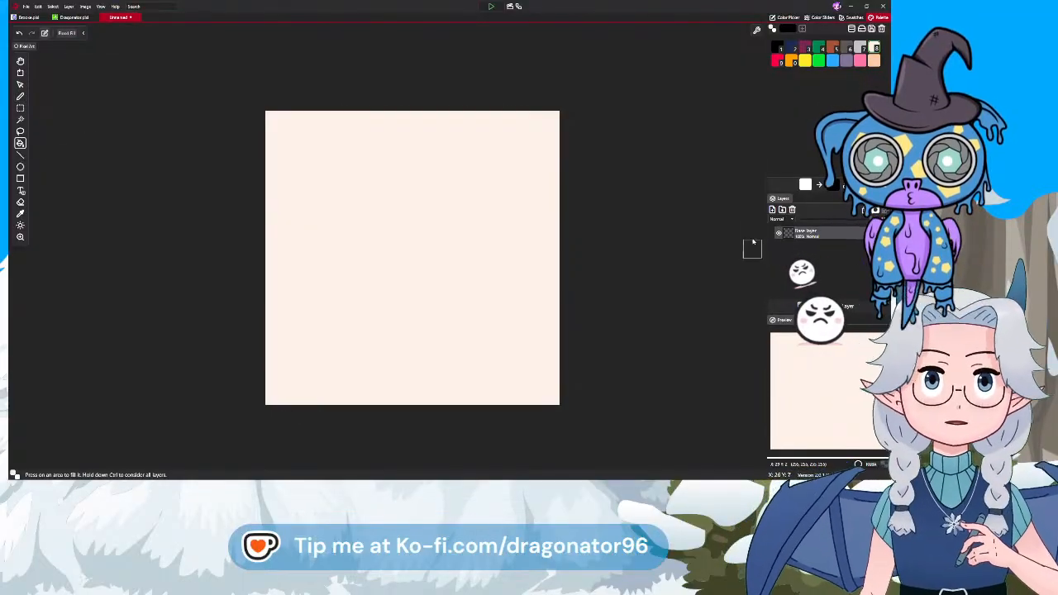
Add a layer above the off-white background and draw a narrow upright filled black rectangle in the canvas's upper middle
left_click(771, 210)
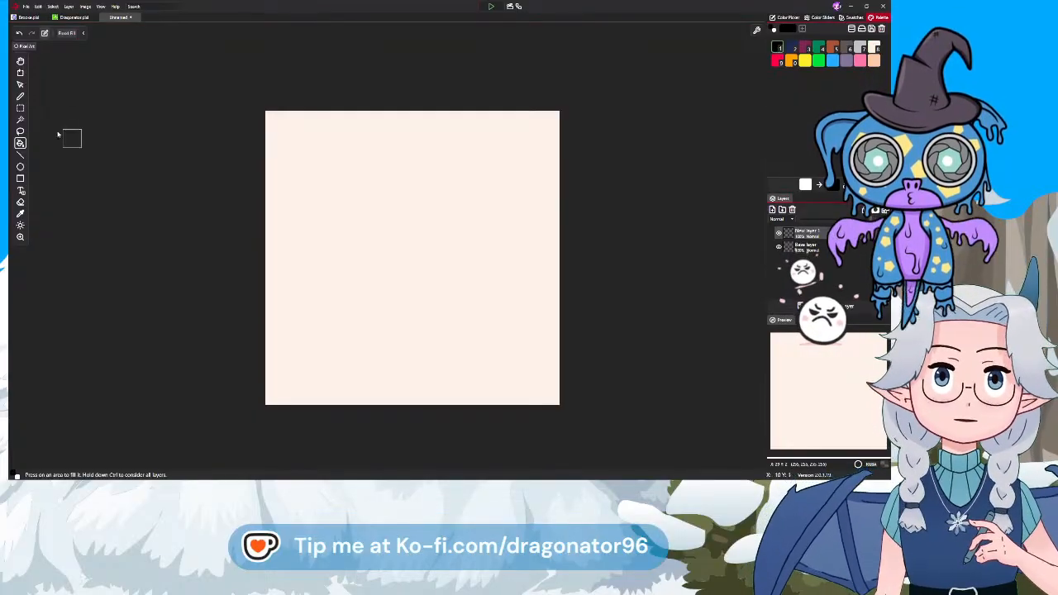
key("b")
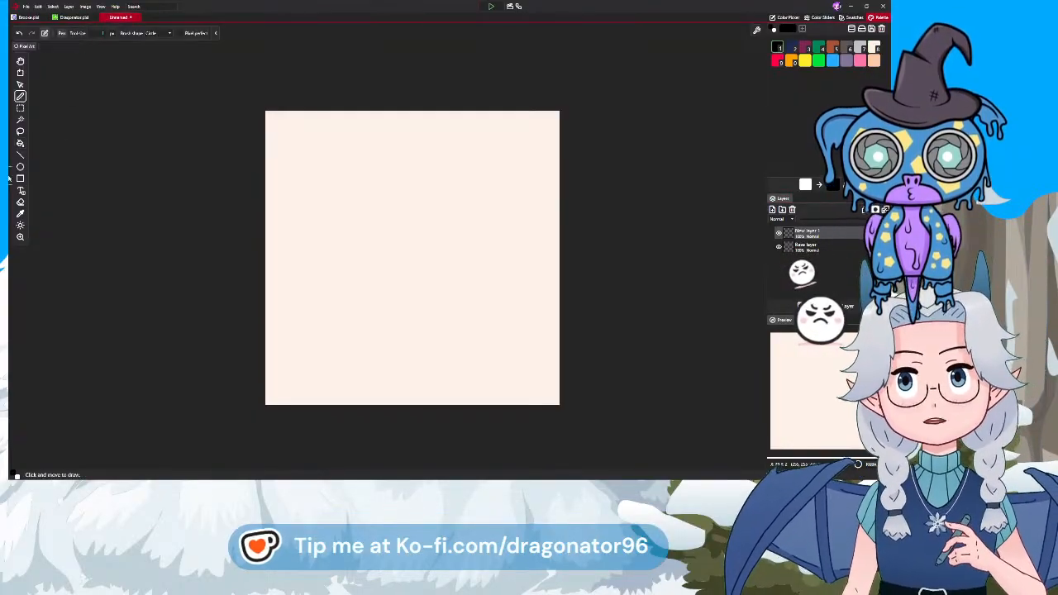
left_click(20, 178)
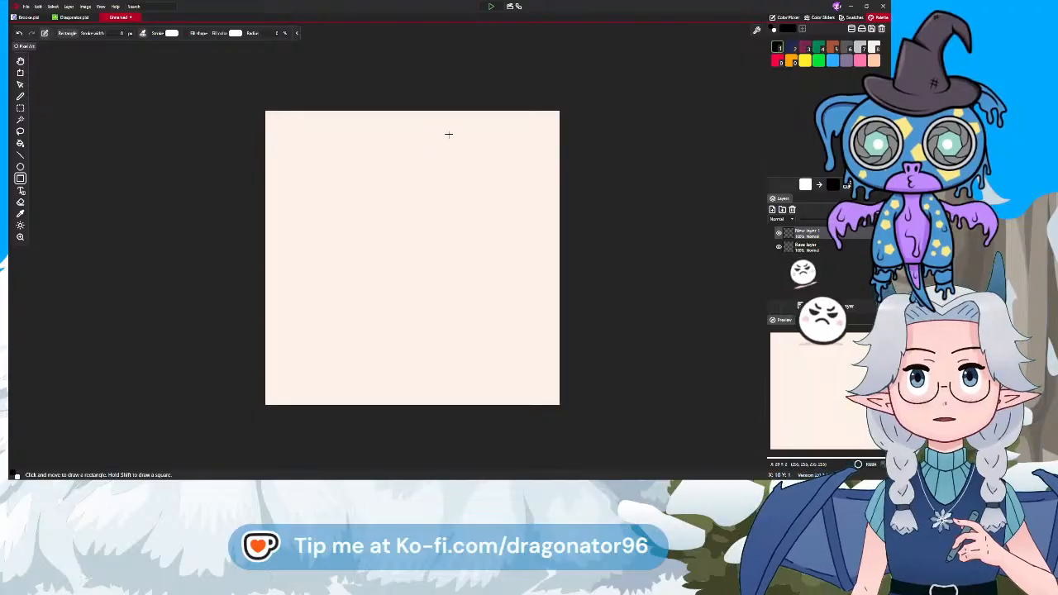
left_click_drag(376, 129, 449, 294)
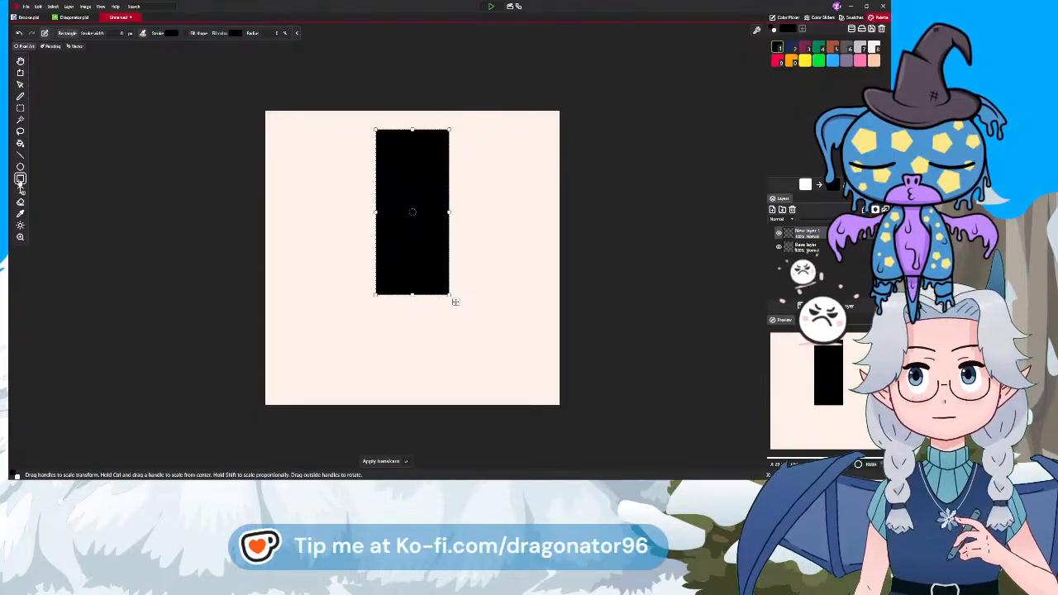
Draw a wide filled black ellipse centred over the rectangle's lower end, reaching down to the canvas's bottom edge
key("e")
left_click_drag(320, 239, 521, 410)
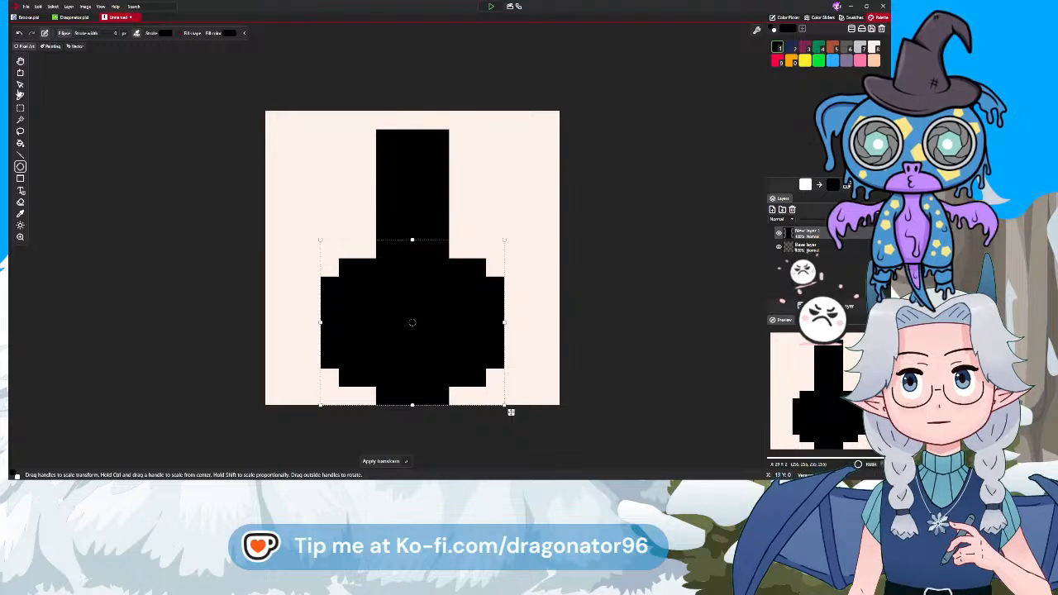
left_click(20, 85)
left_click_drag(395, 304, 417, 310)
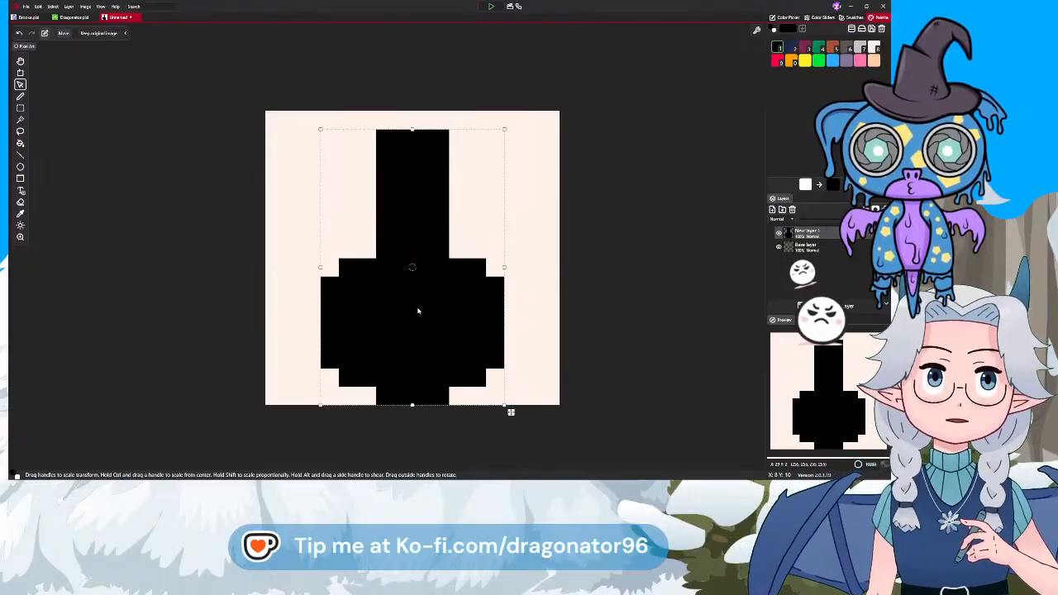
Try a wide black rim across the top of the upright bar with a block above it, and undo the strokes
left_click(20, 96)
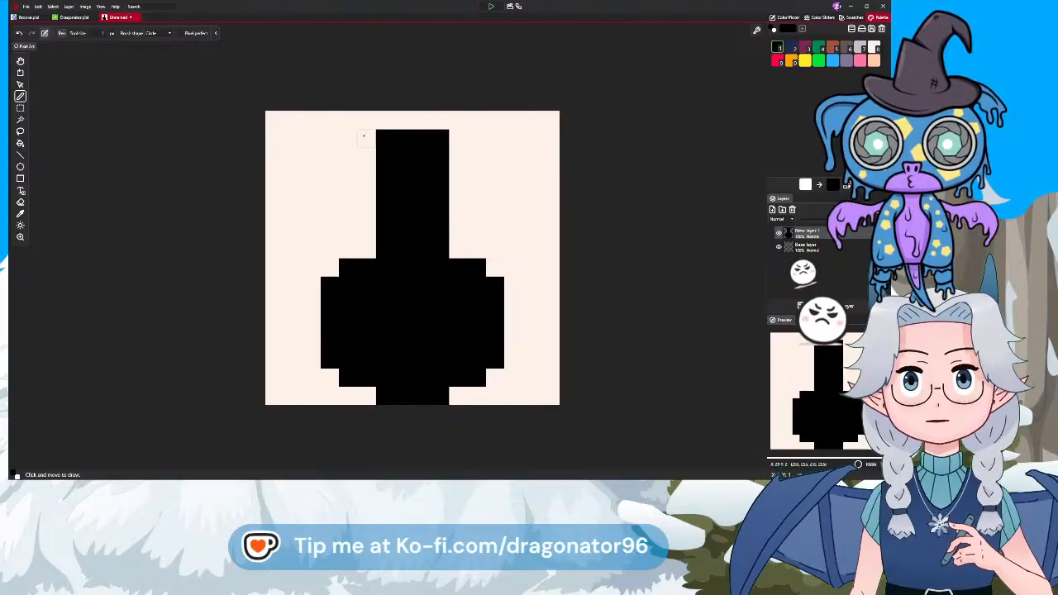
left_click_drag(338, 136, 475, 146)
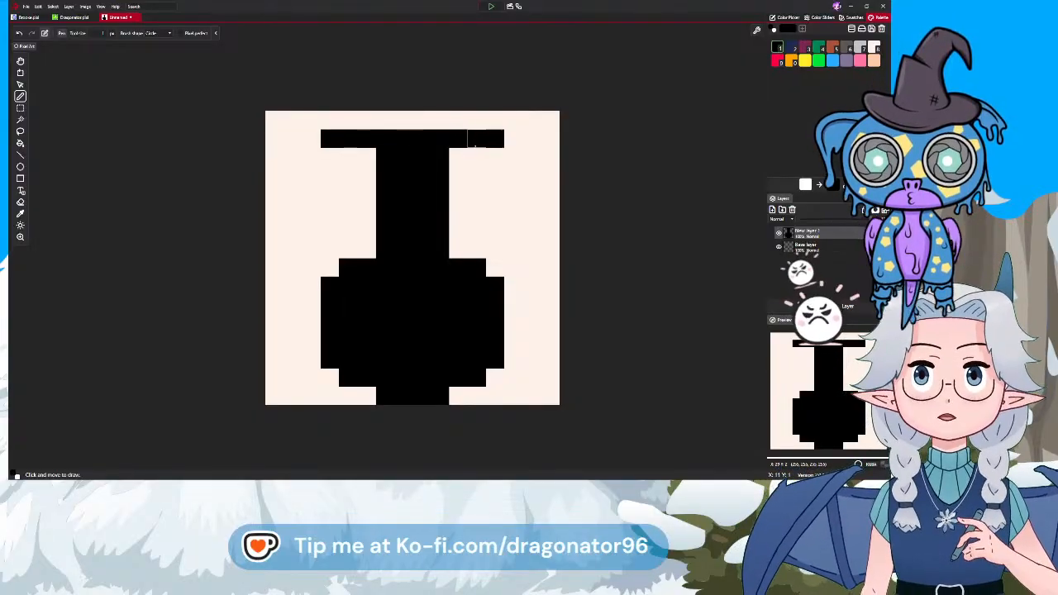
mouse_move(384, 138)
left_mouse_down()
mouse_move(385, 119)
mouse_move(427, 119)
mouse_move(440, 132)
mouse_move(440, 120)
left_mouse_up()
key("ctrl+z")
key("ctrl+z")
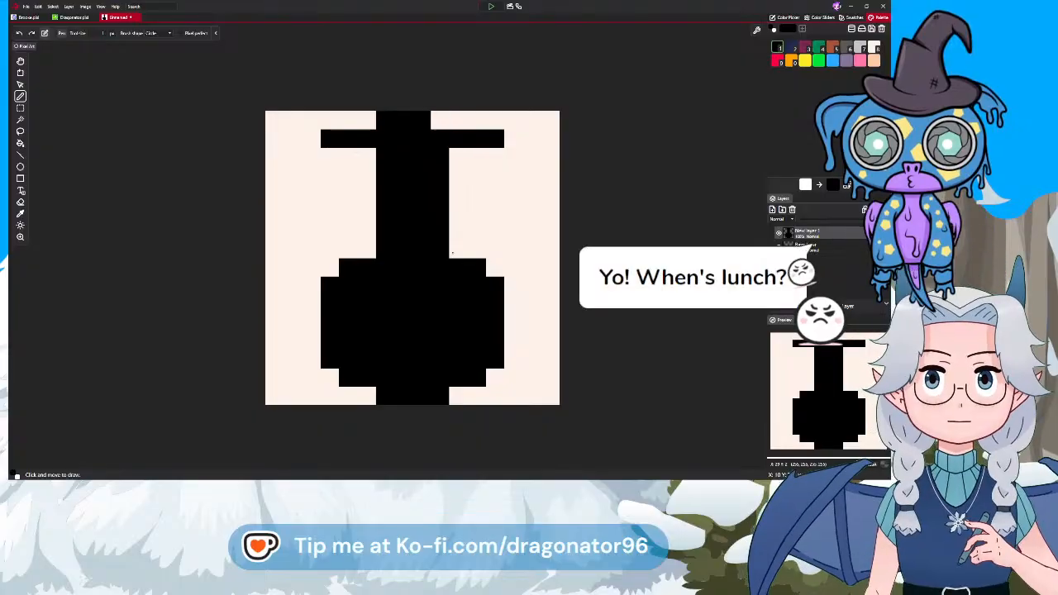
key("ctrl+z")
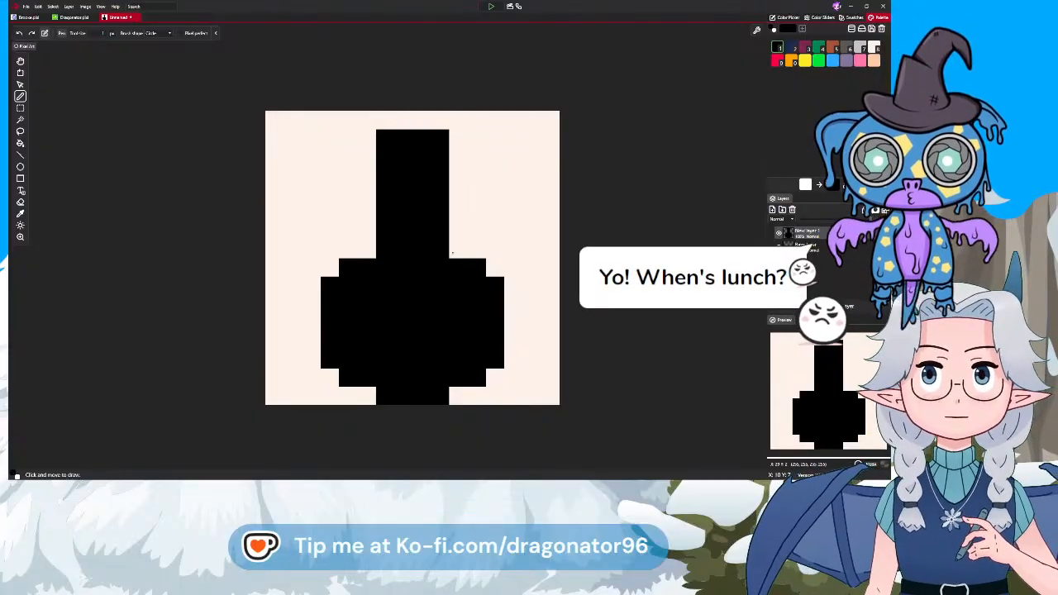
Extend the flask's top by one black pixel on each side as a rim, and fill the neck's interior light grey
left_click(458, 139)
left_click(366, 139)
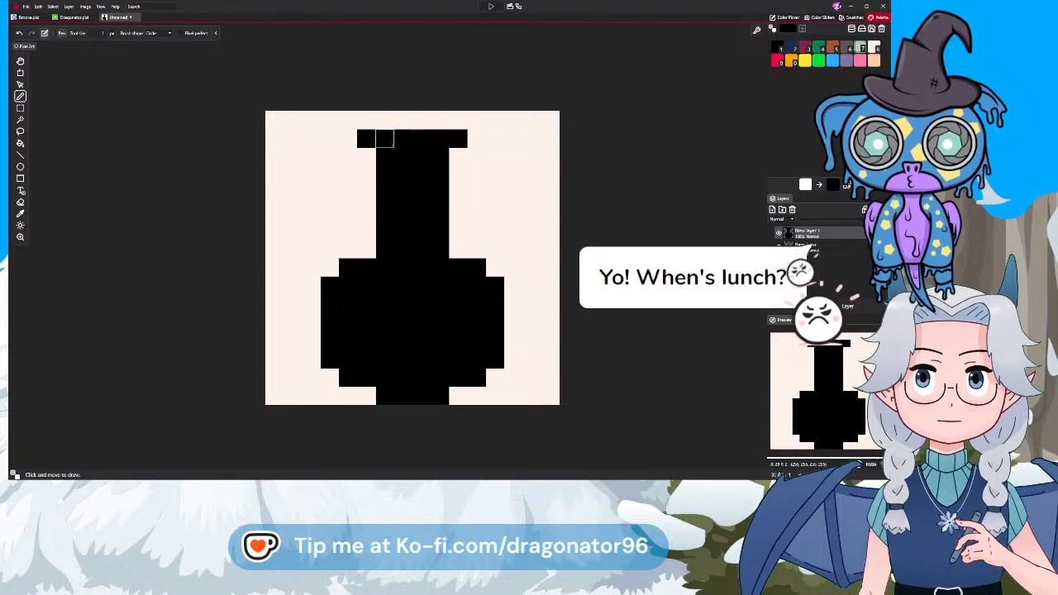
left_click_drag(403, 157, 402, 268)
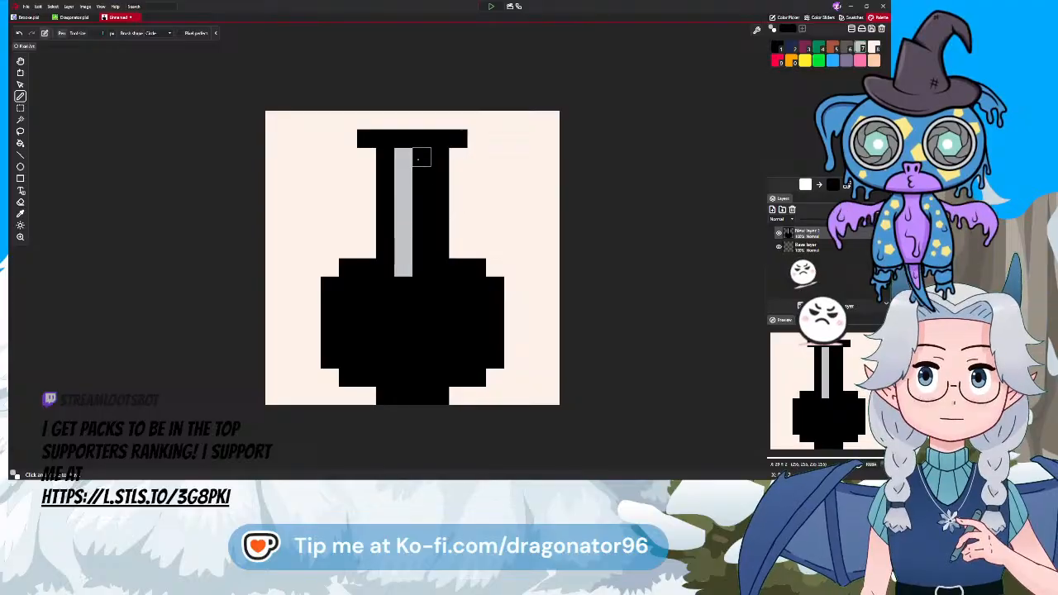
mouse_move(421, 157)
left_mouse_down()
mouse_move(420, 272)
mouse_move(438, 271)
mouse_move(385, 268)
left_mouse_up()
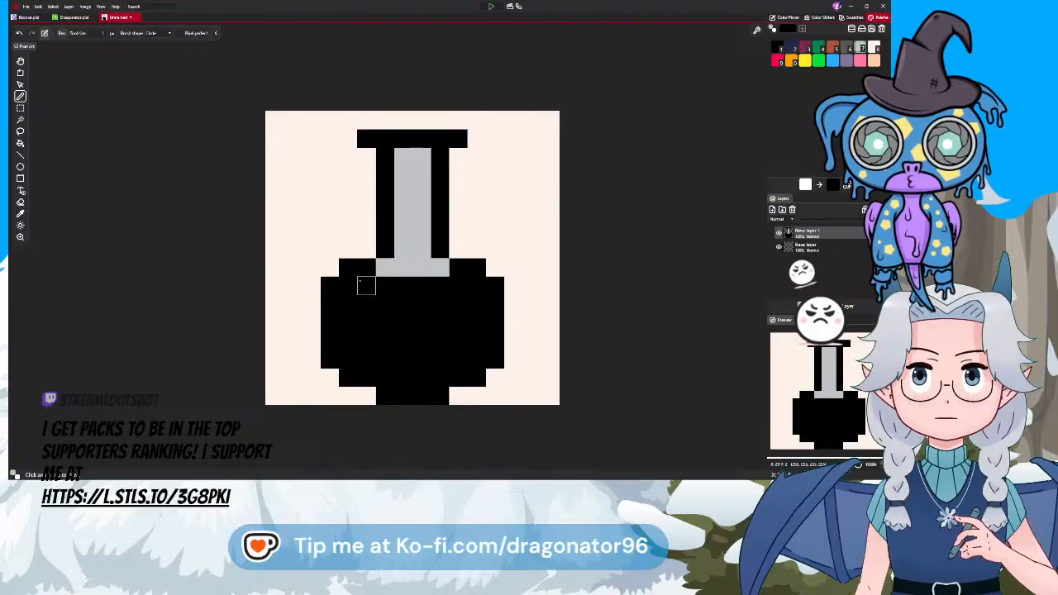
Line the inside of the flask body's left edge and bottom with light grey pixels, undoing the stray strokes at the lower-left corner
left_click(366, 285)
mouse_move(347, 286)
left_mouse_down()
mouse_move(347, 359)
mouse_move(366, 359)
mouse_move(366, 377)
mouse_move(384, 377)
left_mouse_up()
key("ctrl+z")
key("ctrl+z")
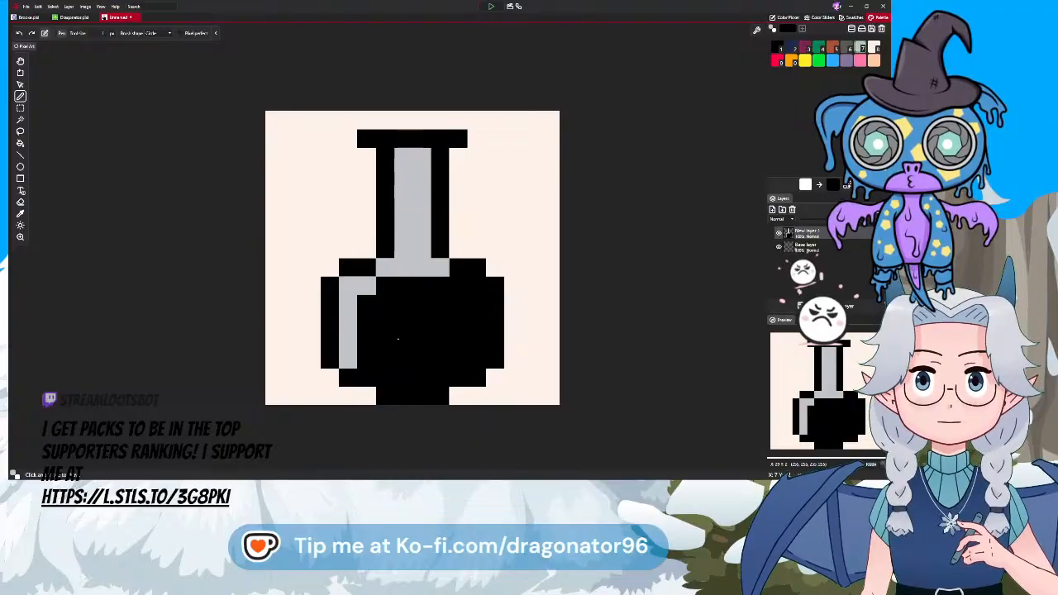
left_click(385, 378)
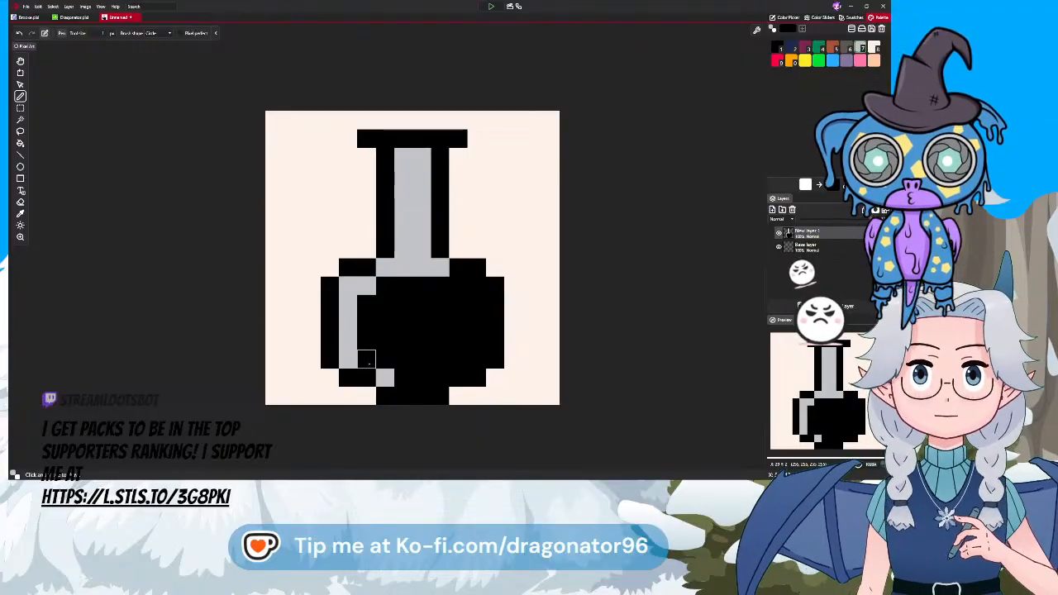
left_click(367, 360)
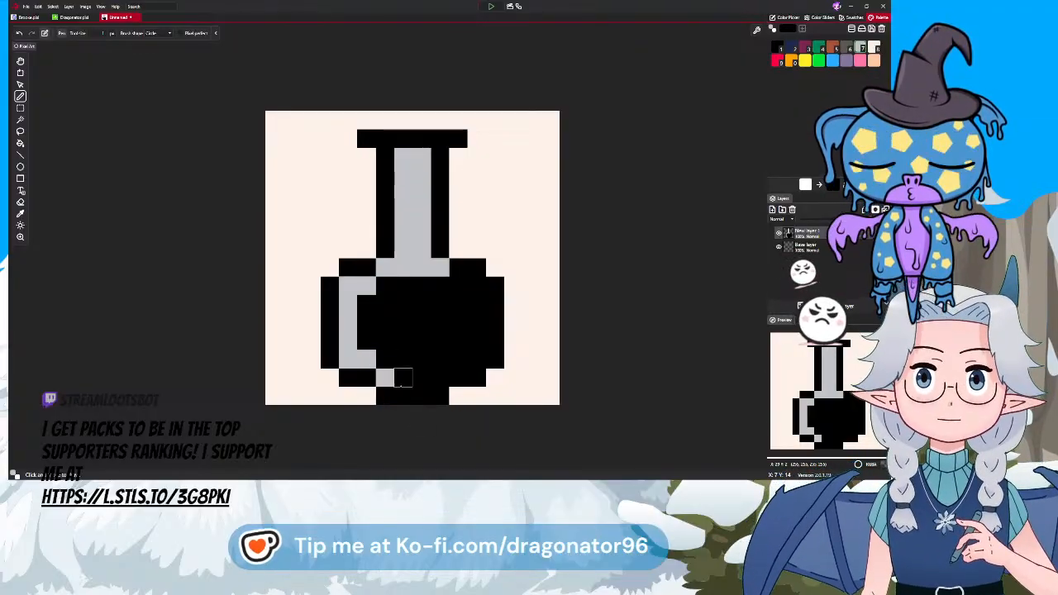
left_click_drag(403, 377, 438, 380)
Continue the light grey lining up the body's right side and fill the remaining black interior of the body light grey
left_click(458, 359)
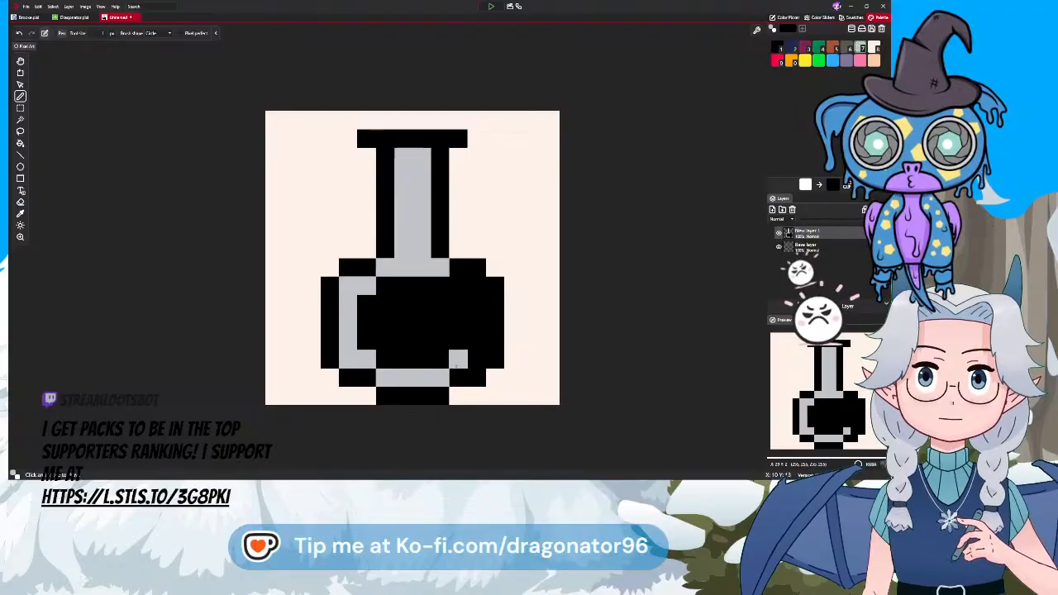
left_click(468, 361)
left_click_drag(476, 341, 475, 304)
left_click(476, 286)
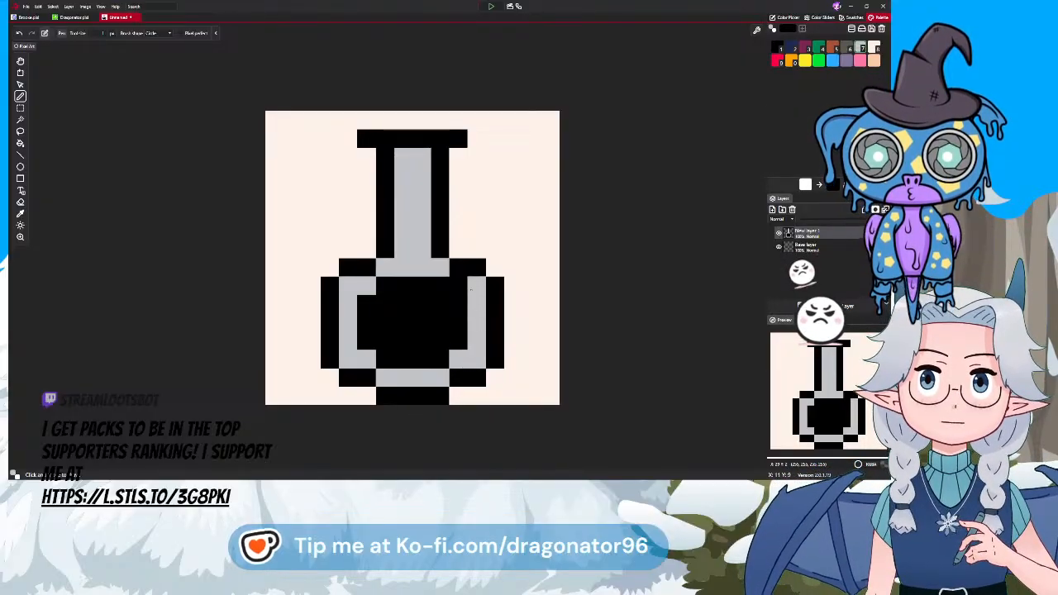
left_click(457, 285)
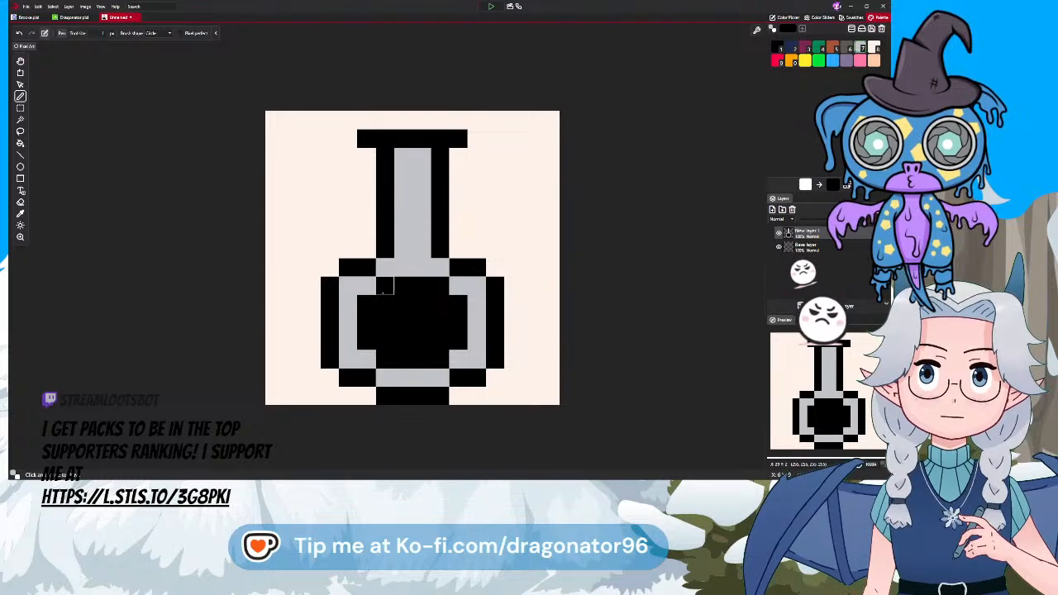
mouse_move(384, 289)
left_mouse_down()
mouse_move(377, 344)
mouse_move(397, 358)
mouse_move(442, 342)
mouse_move(441, 298)
mouse_move(414, 292)
mouse_move(408, 323)
mouse_move(418, 324)
mouse_move(398, 284)
mouse_move(385, 323)
left_mouse_up()
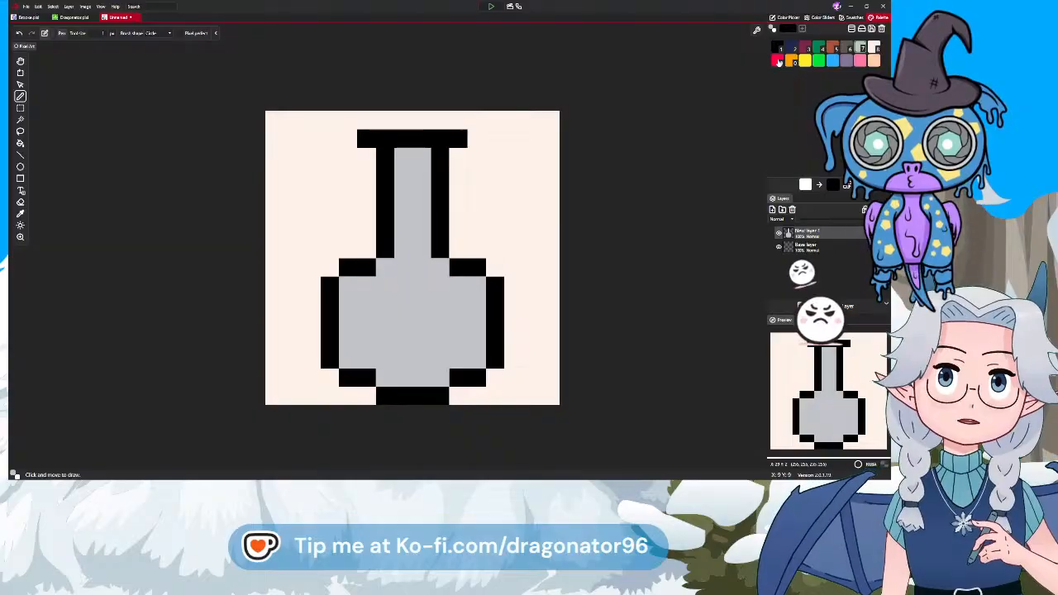
Draw a stepped, U-shaped red liquid surface across the flask body and fill the area beneath it red
left_click(777, 61)
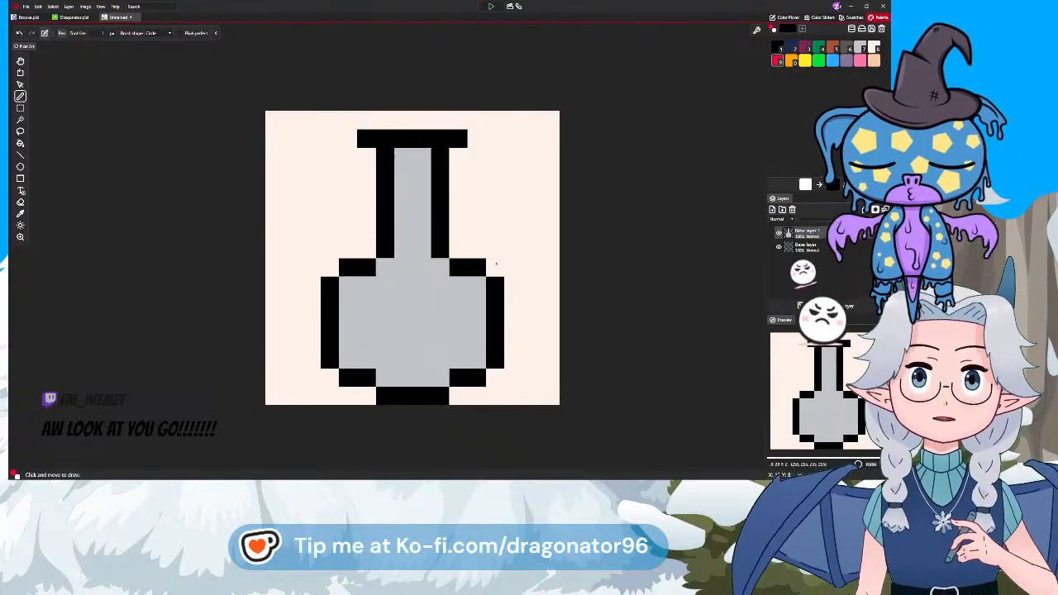
left_click(476, 322)
left_click(458, 340)
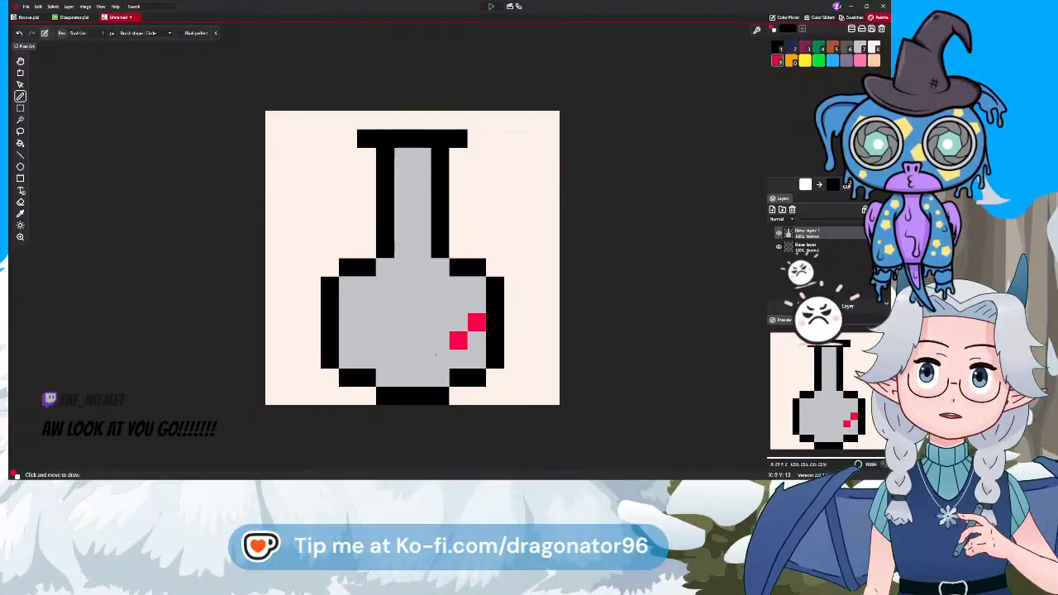
left_click(438, 357)
left_click(420, 359)
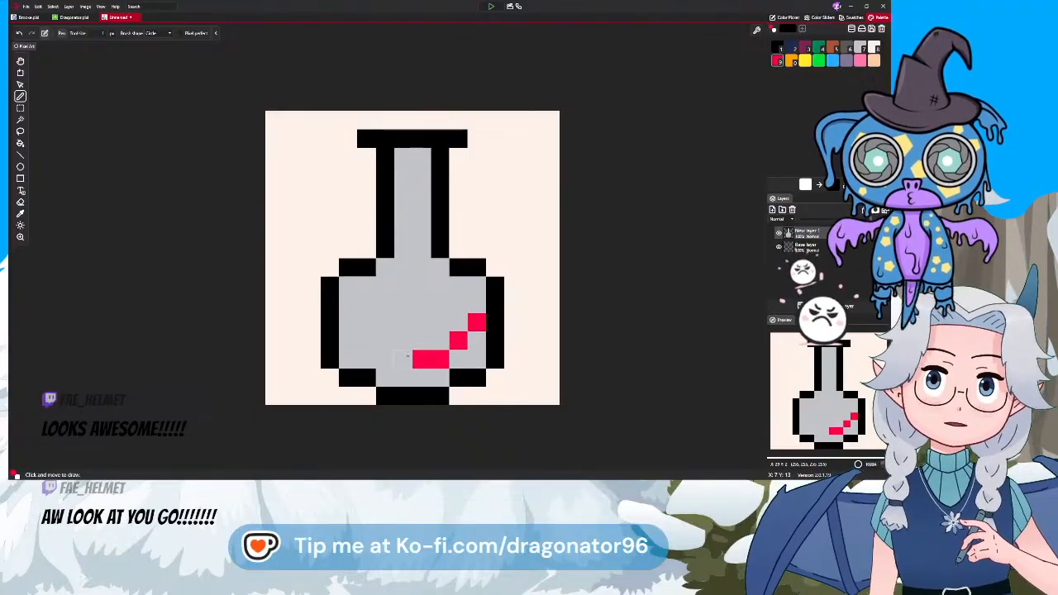
left_click(403, 358)
left_click(385, 359)
left_click(367, 340)
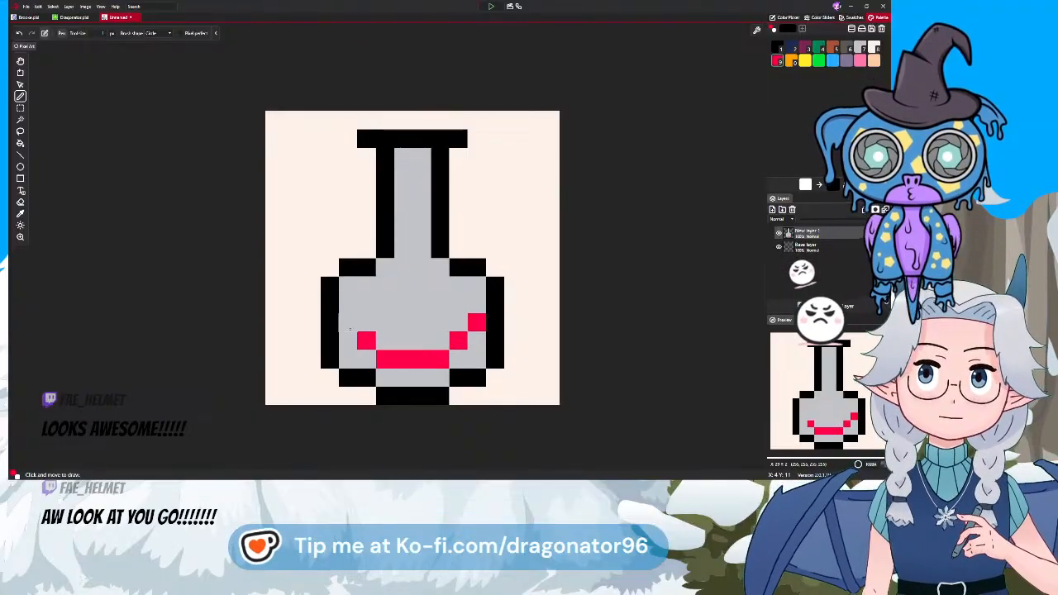
left_click(348, 321)
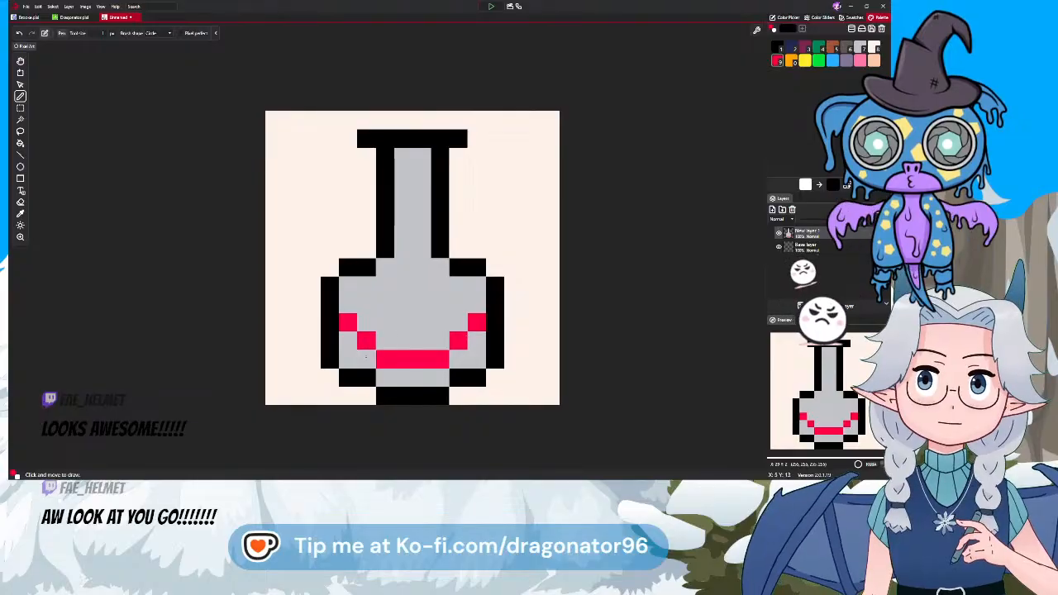
mouse_move(366, 355)
left_mouse_down()
mouse_move(347, 359)
mouse_move(347, 340)
mouse_move(385, 377)
mouse_move(438, 376)
mouse_move(477, 339)
left_mouse_up()
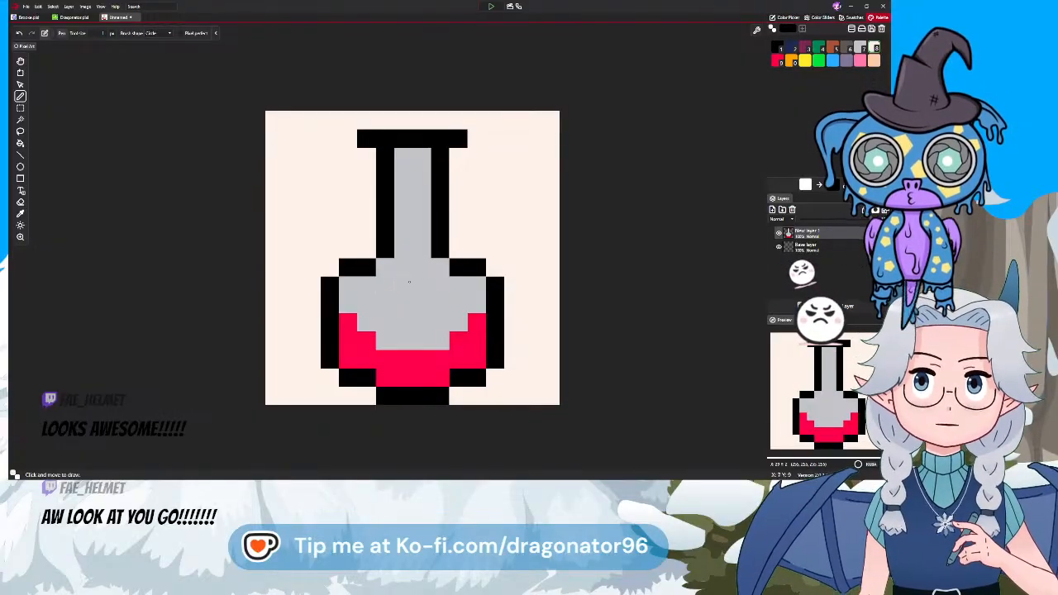
Add two diagonally adjoining off-white highlight pixels to the grey glass, just right of the body's centre
left_click(422, 285)
left_click(440, 304)
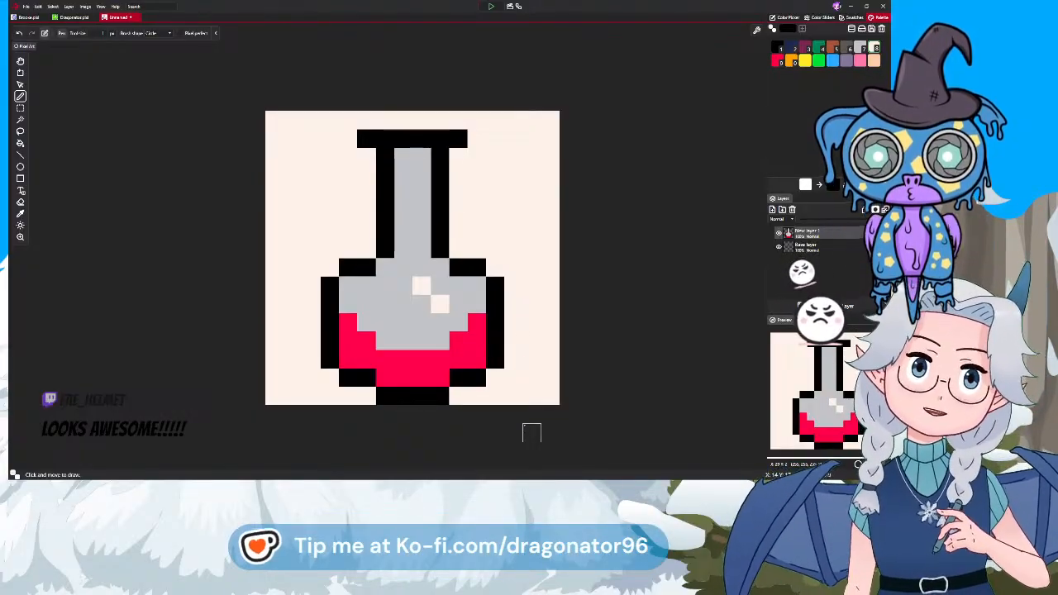
scroll(482, 347, "down", 3)
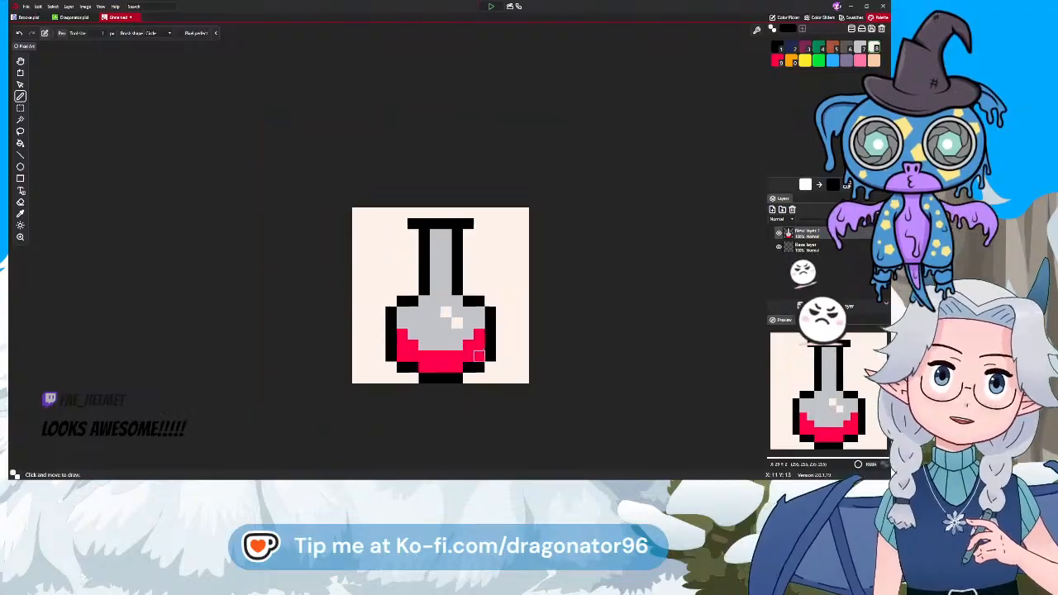
scroll(481, 344, "down", 5)
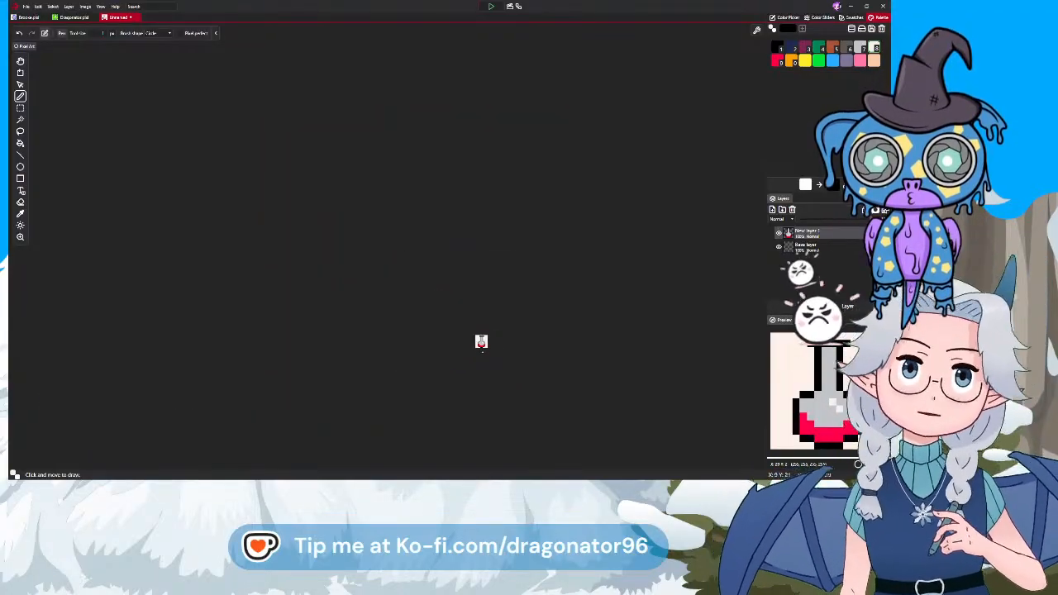
left_click_drag(482, 352, 474, 304)
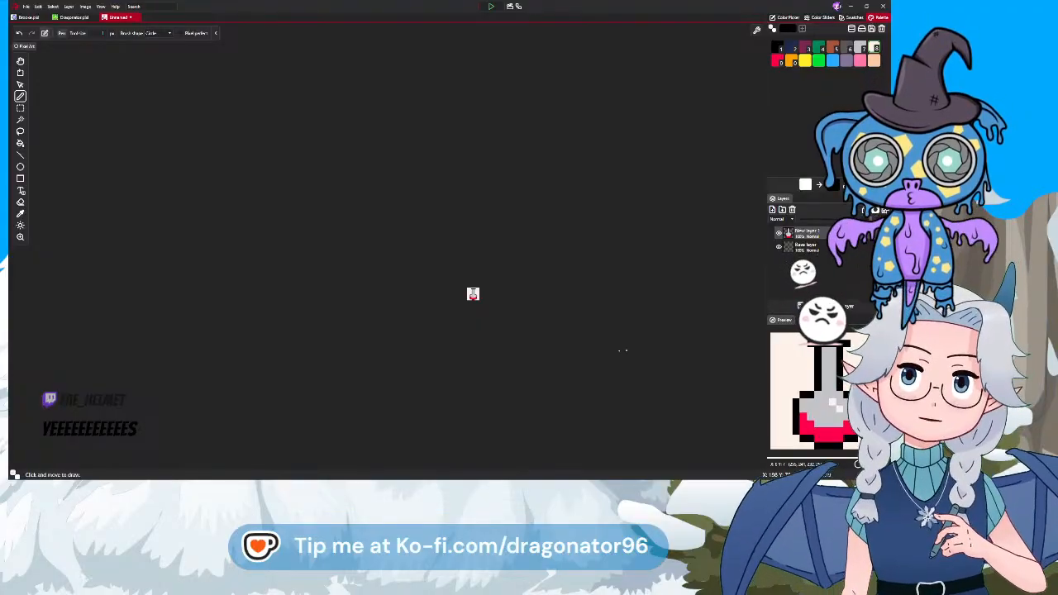
scroll(499, 327, "up", 6)
left_click_drag(441, 243, 443, 246)
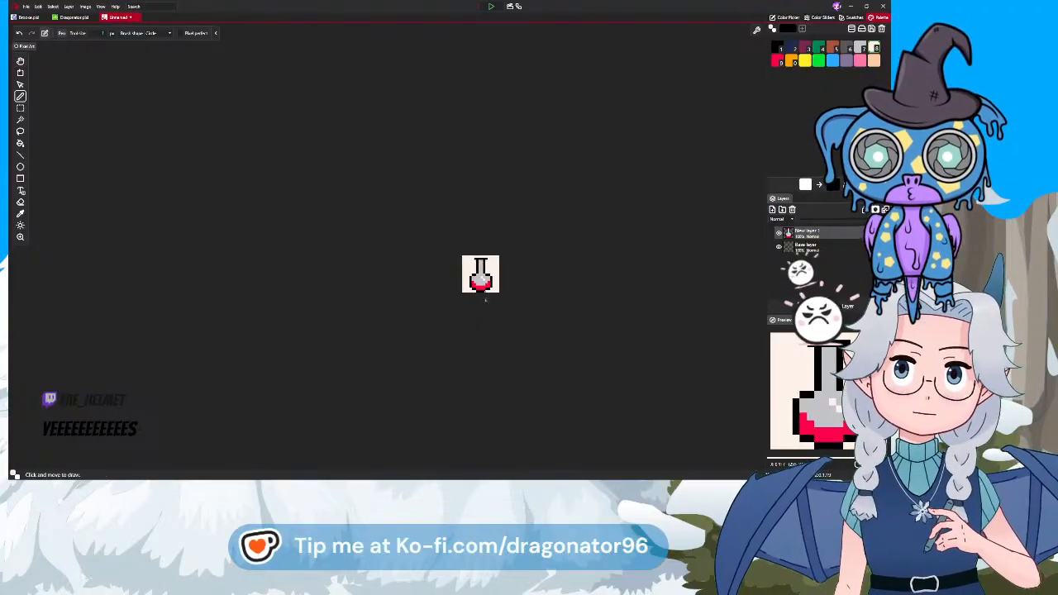
scroll(434, 259, "up", 5)
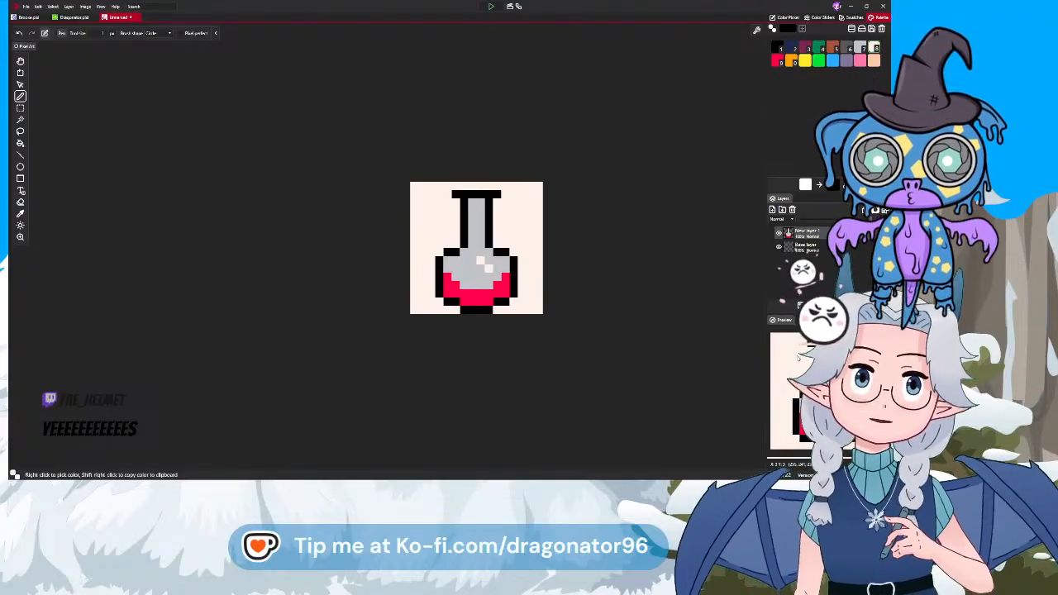
scroll(437, 281, "up", 3)
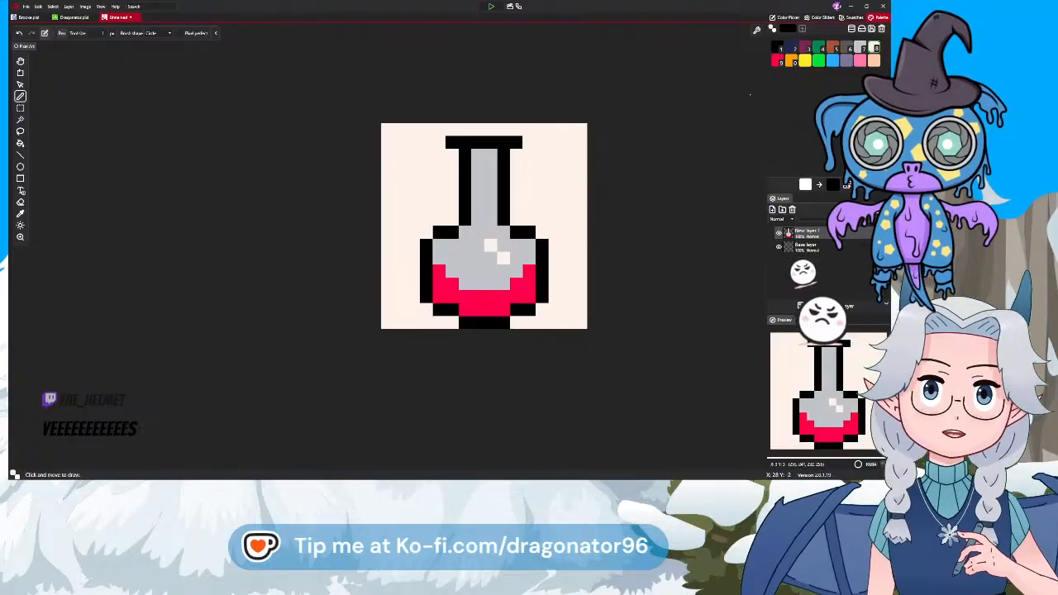
Try recolouring the flask's liquid in bright green and in light blue
left_click(817, 62)
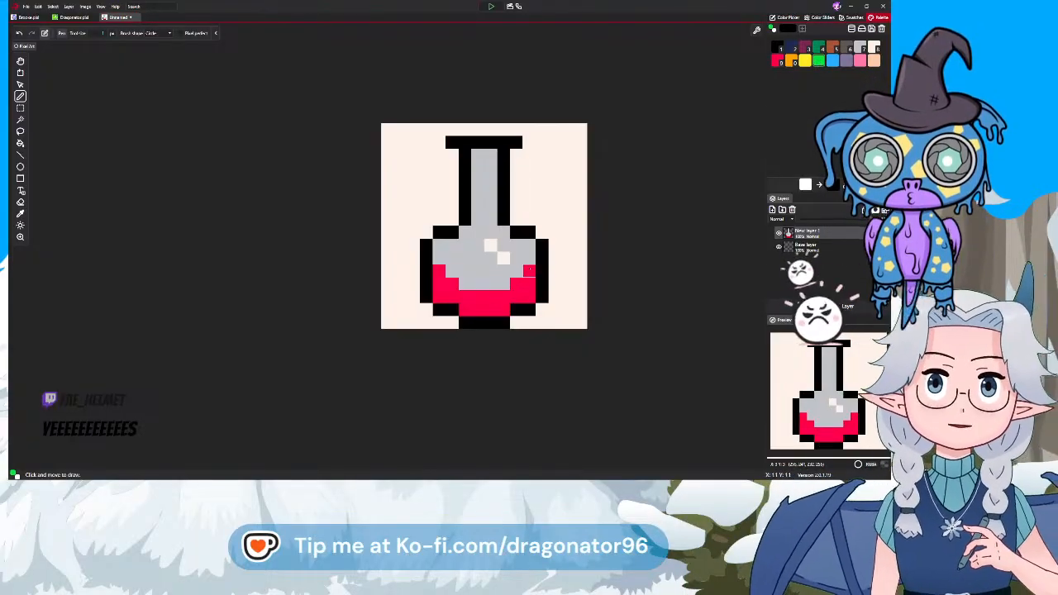
mouse_move(529, 270)
left_mouse_down()
mouse_move(516, 297)
mouse_move(489, 296)
mouse_move(502, 295)
mouse_move(503, 306)
mouse_move(465, 297)
mouse_move(465, 308)
mouse_move(452, 283)
mouse_move(439, 284)
mouse_move(438, 296)
mouse_move(439, 271)
left_mouse_up()
left_click(503, 299)
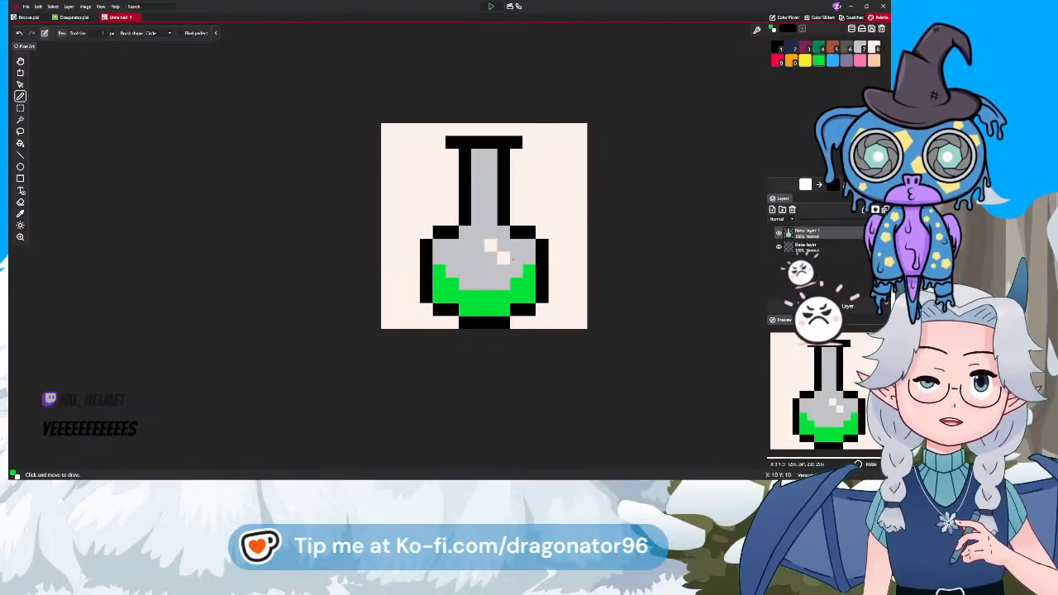
left_click(832, 63)
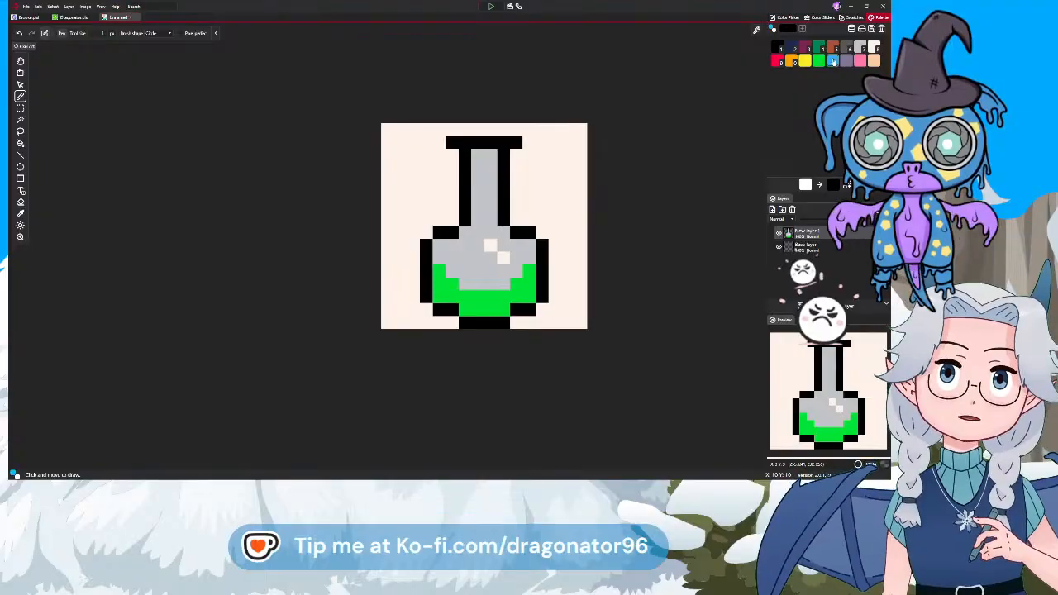
mouse_move(529, 281)
left_mouse_down()
mouse_move(502, 309)
mouse_move(490, 297)
mouse_move(490, 309)
mouse_move(477, 299)
mouse_move(460, 307)
mouse_move(439, 272)
left_mouse_up()
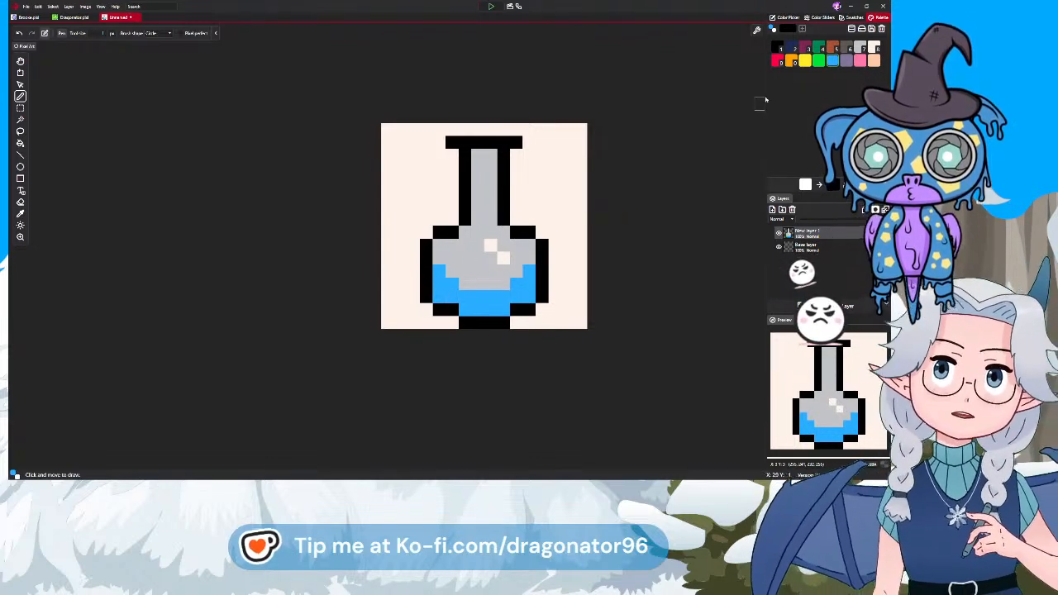
Repaint all of the flask's liquid in the palette's red
left_click(777, 62)
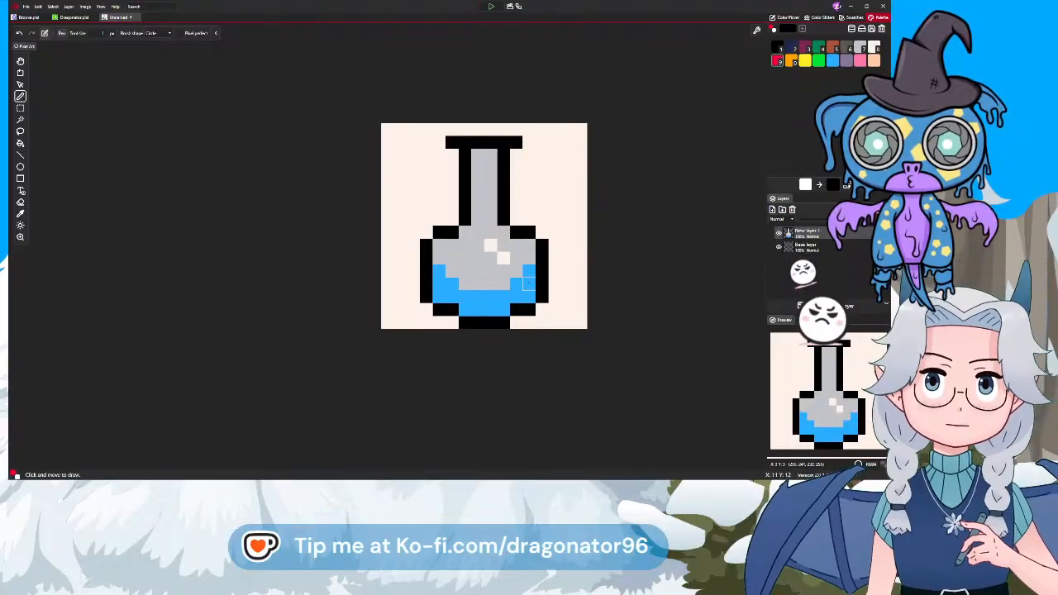
left_click(529, 270)
mouse_move(516, 285)
left_mouse_down()
mouse_move(503, 308)
mouse_move(477, 296)
mouse_move(464, 308)
mouse_move(452, 283)
mouse_move(451, 295)
mouse_move(437, 271)
left_mouse_up()
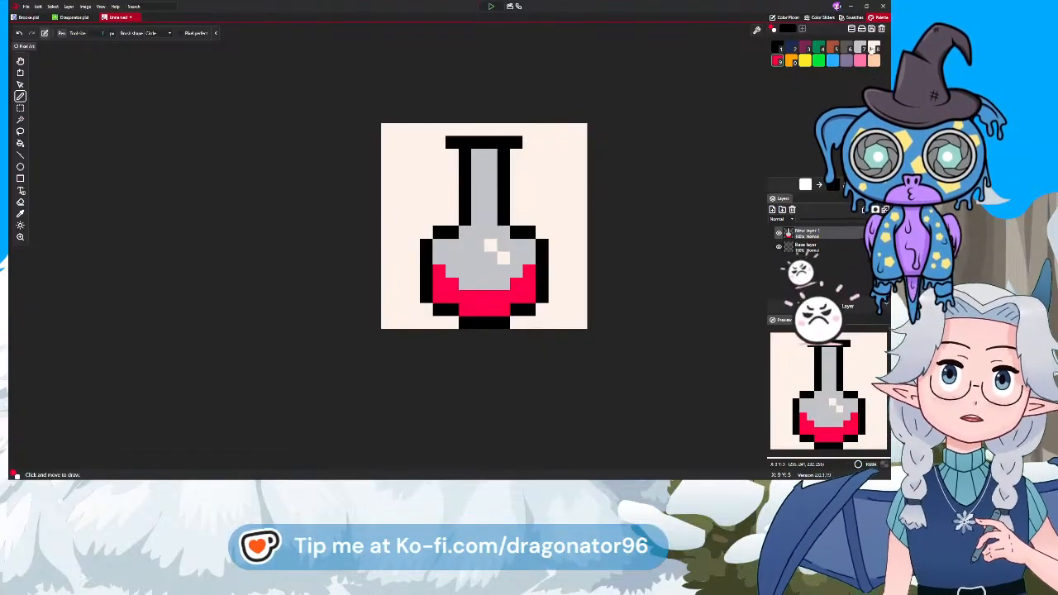
Draw a one-pixel-wide vertical off-white highlight down the right half of the flask's grey neck
left_click(874, 49)
left_click_drag(489, 152, 489, 180)
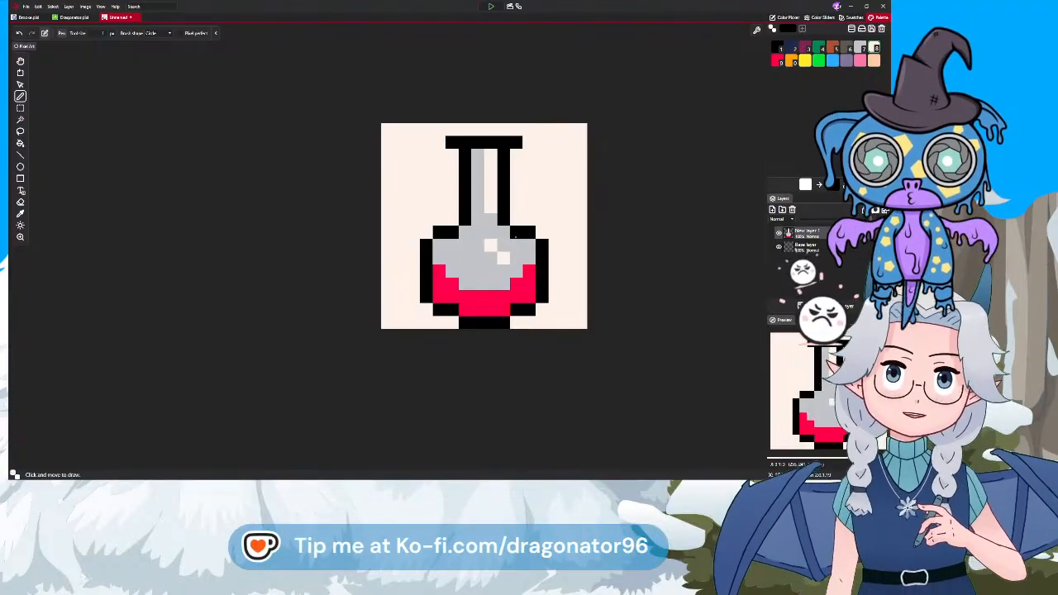
scroll(524, 227, "down", 4)
left_click_drag(519, 237, 496, 291)
scroll(486, 263, "up", 3)
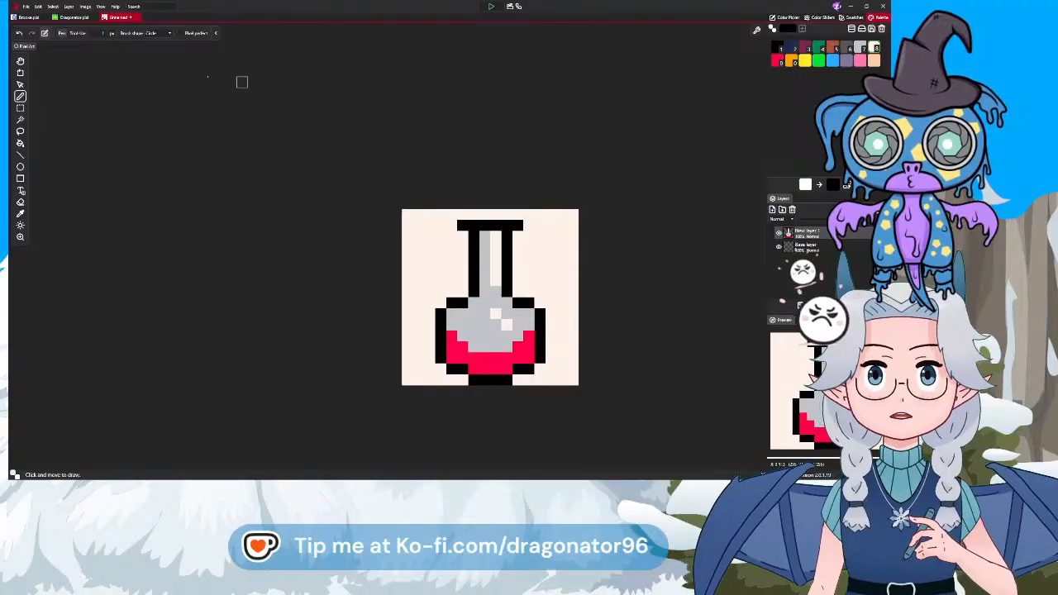
Look over the green horned-character portrait and the blue-haired character portrait at a smaller size, and return to the flask image
left_click(72, 18)
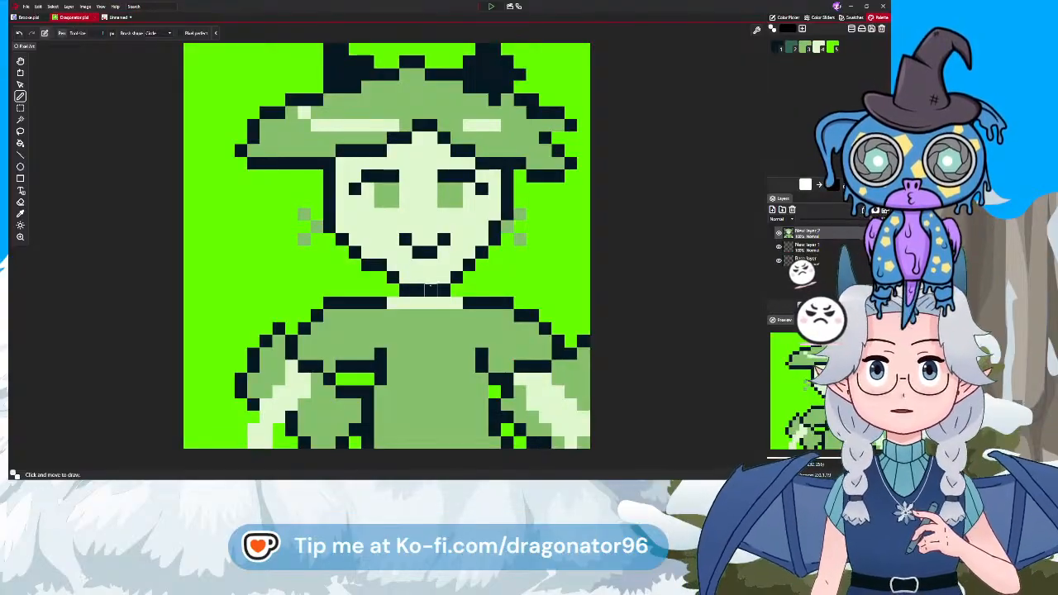
scroll(431, 286, "down", 5)
left_click(29, 18)
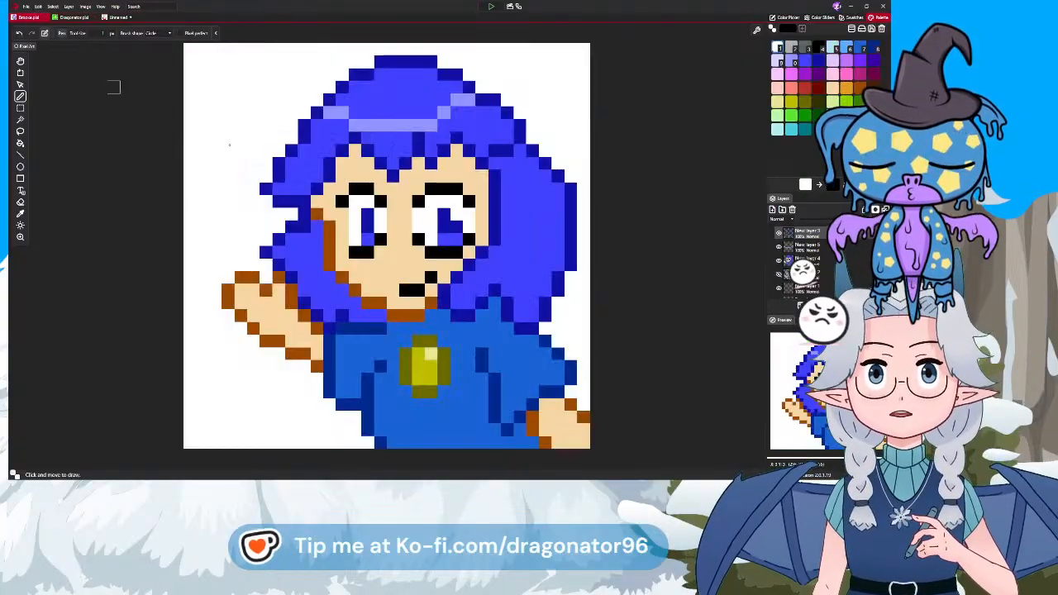
scroll(223, 142, "down", 4)
left_click(117, 17)
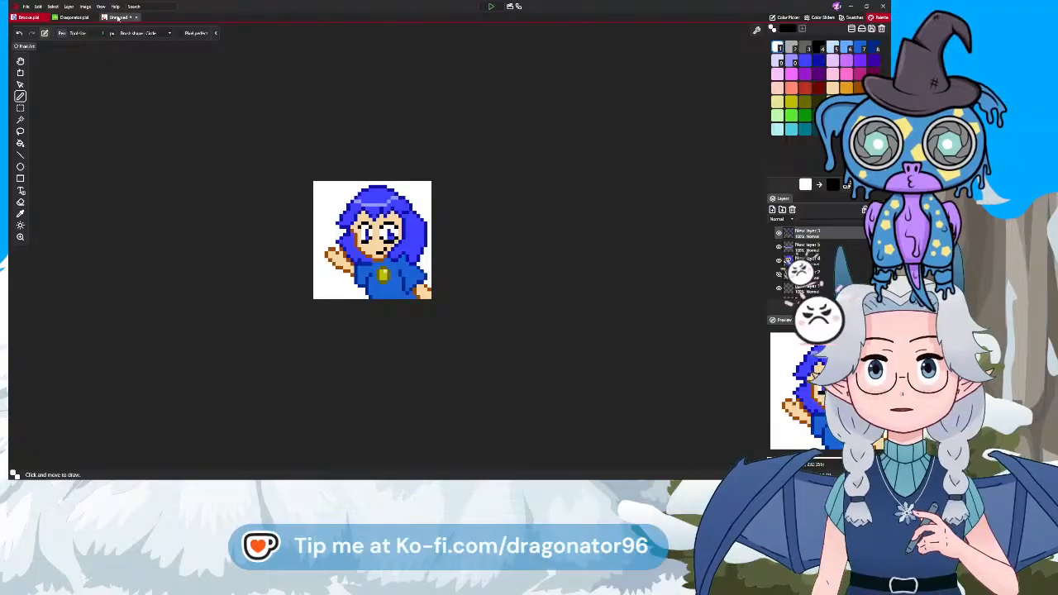
scroll(373, 261, "down", 4)
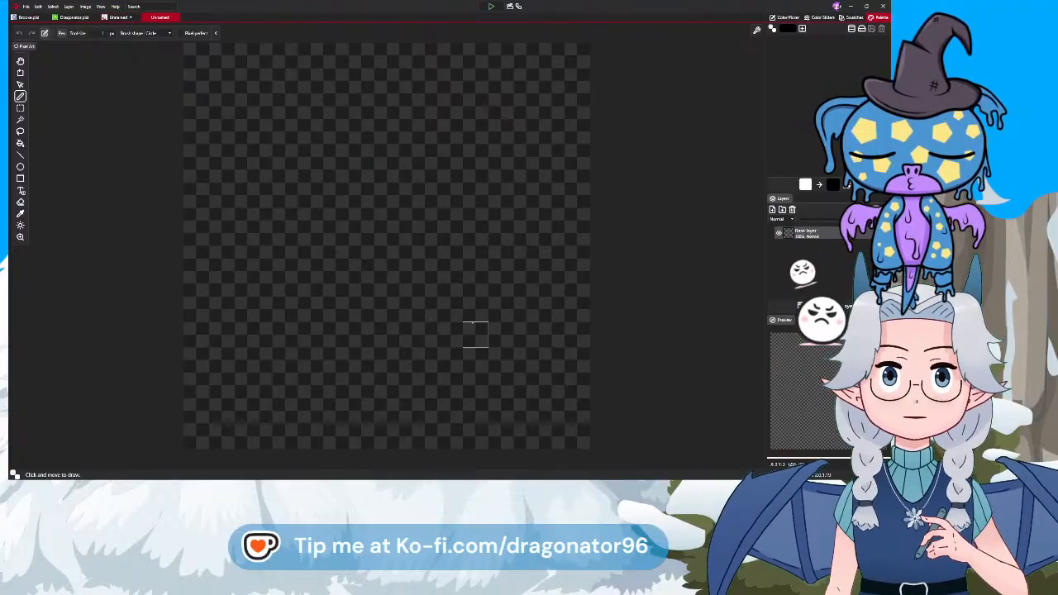
Fill the new image's entire blank canvas with the palette's light blue
scroll(475, 318, "down", 6)
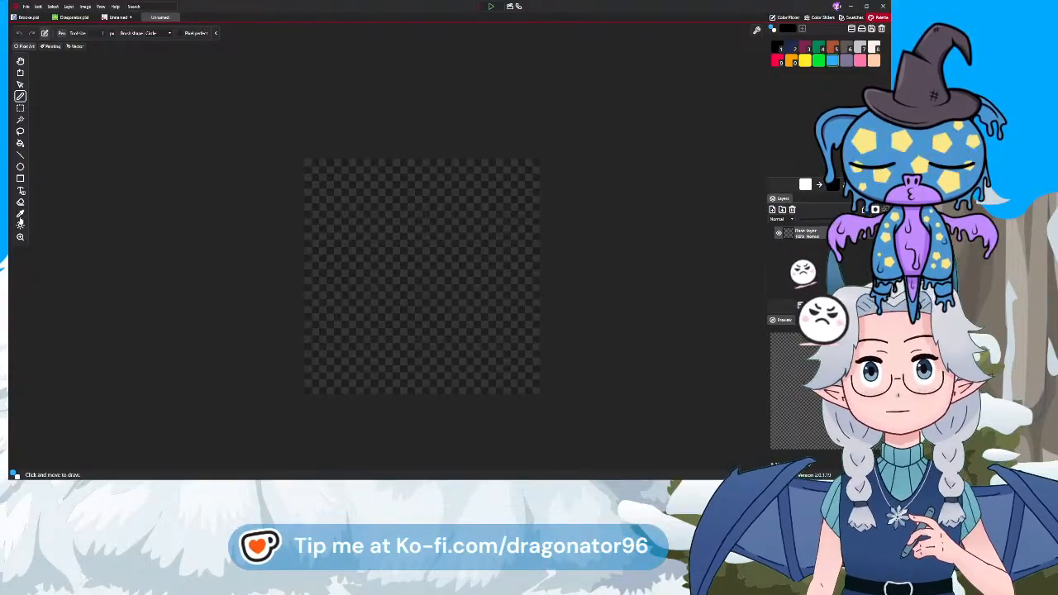
left_click(20, 143)
left_click(404, 296)
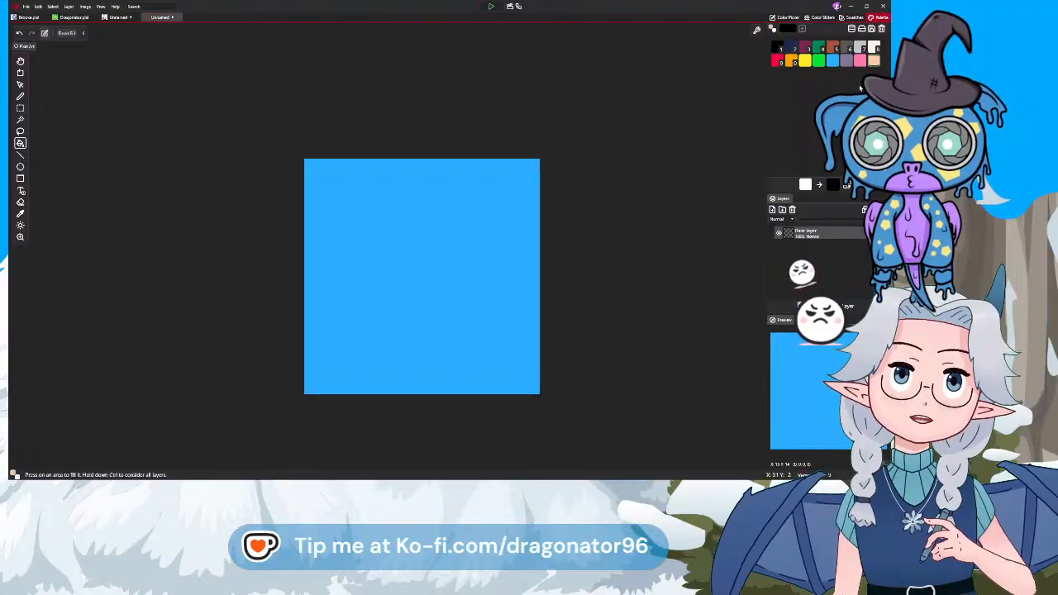
Paint a solid, symmetrical peach rounded shape about 10 pixels wide and 6 pixels high in the upper half of the blue canvas
left_click(20, 97)
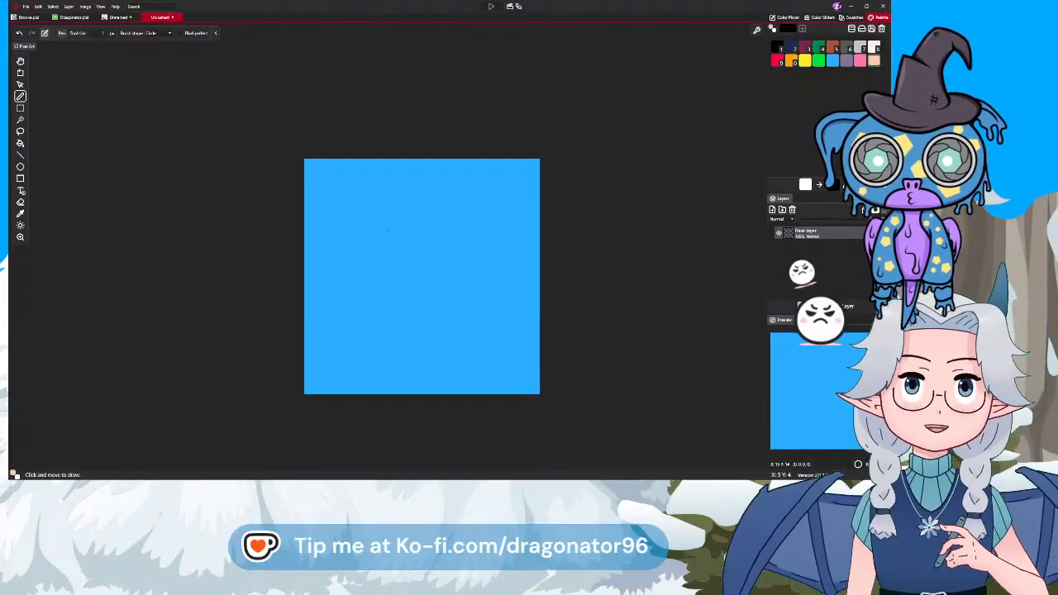
mouse_move(384, 211)
left_mouse_down()
mouse_move(434, 191)
mouse_move(461, 201)
mouse_move(476, 240)
mouse_move(481, 220)
mouse_move(463, 197)
mouse_move(494, 220)
mouse_move(488, 242)
mouse_move(440, 256)
mouse_move(410, 252)
mouse_move(392, 218)
mouse_move(446, 217)
mouse_move(429, 240)
mouse_move(457, 235)
left_mouse_up()
left_click_drag(385, 197, 435, 183)
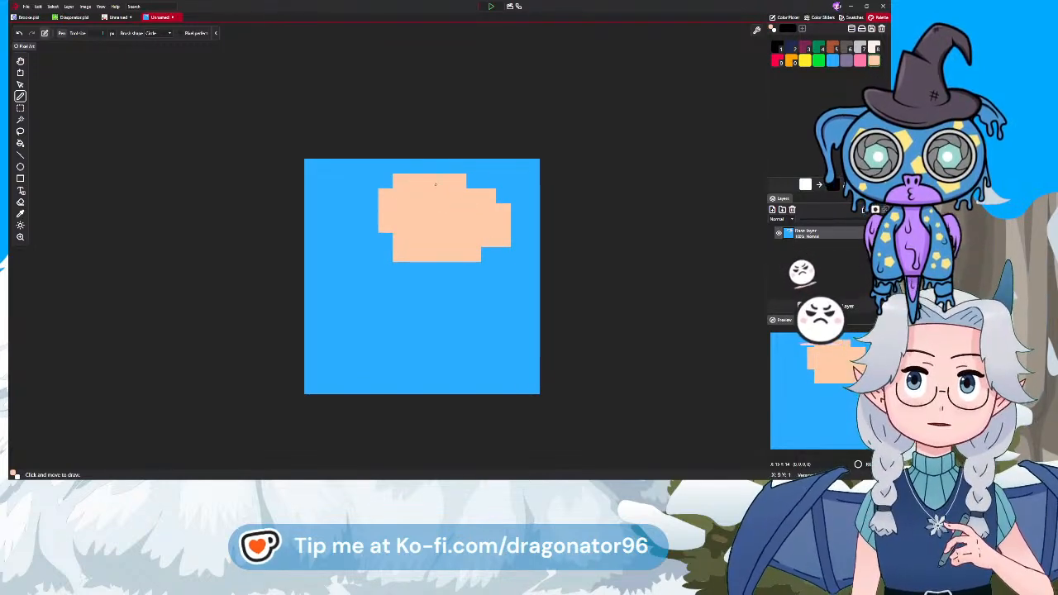
left_click(473, 181)
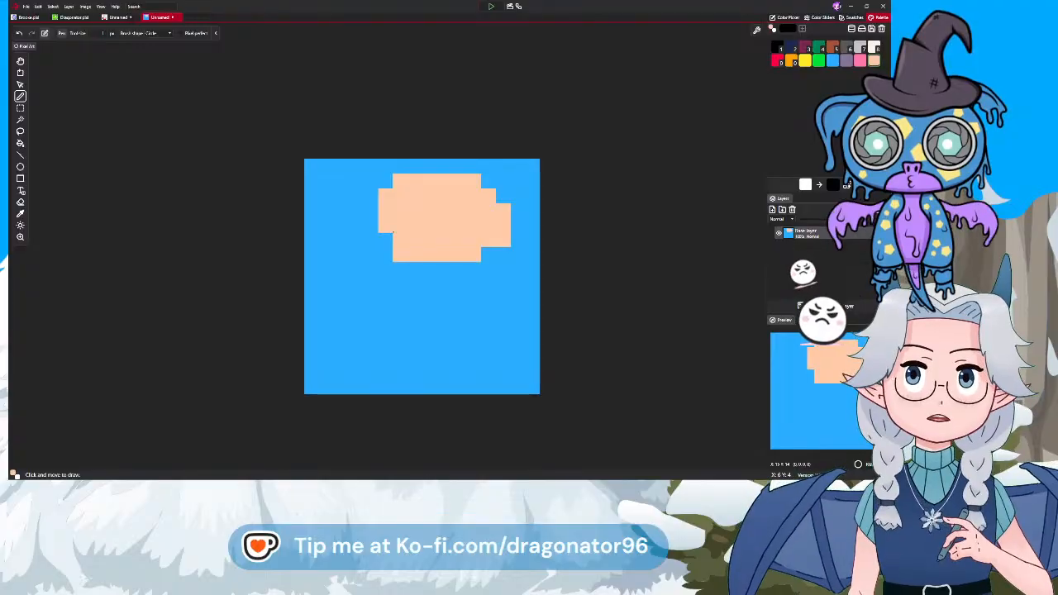
mouse_move(385, 240)
left_mouse_down()
mouse_move(371, 213)
mouse_move(370, 255)
left_mouse_up()
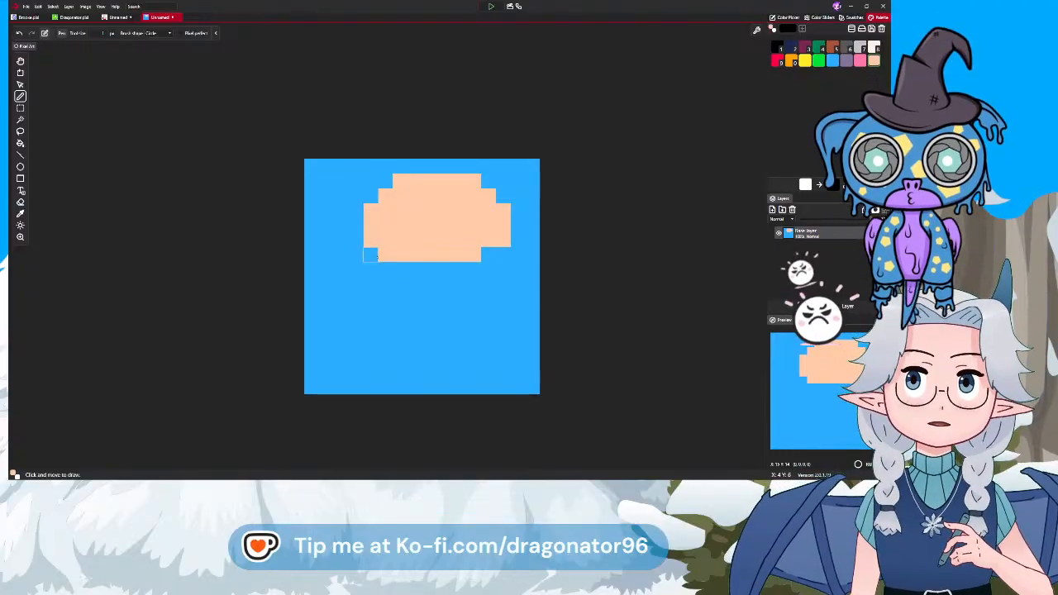
left_click(488, 254)
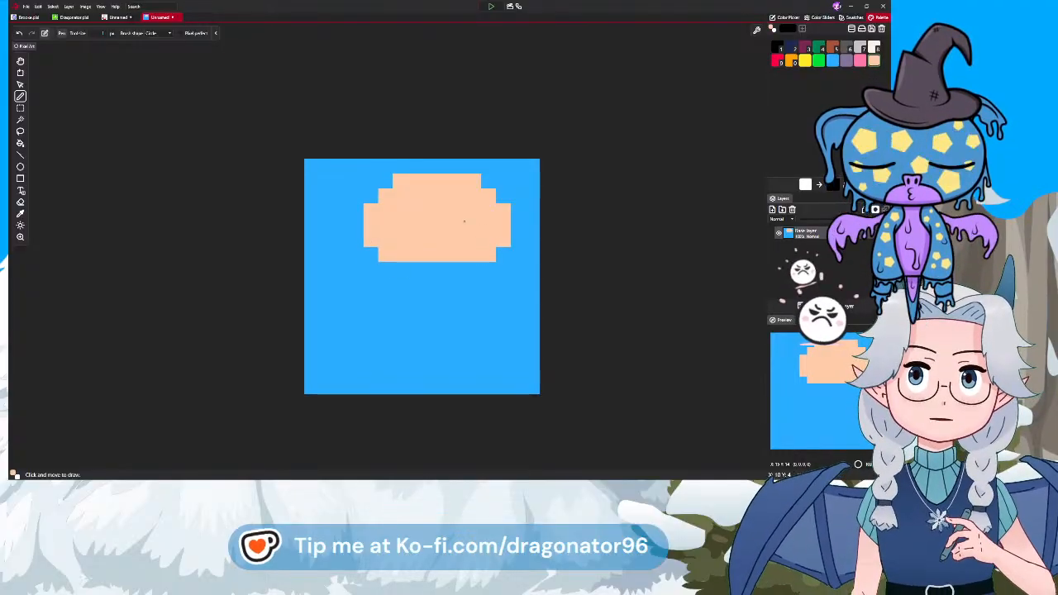
Add a skin-coloured row under the head and draw a neck four pixels wide and four pixels tall below it
left_click_drag(400, 270, 473, 269)
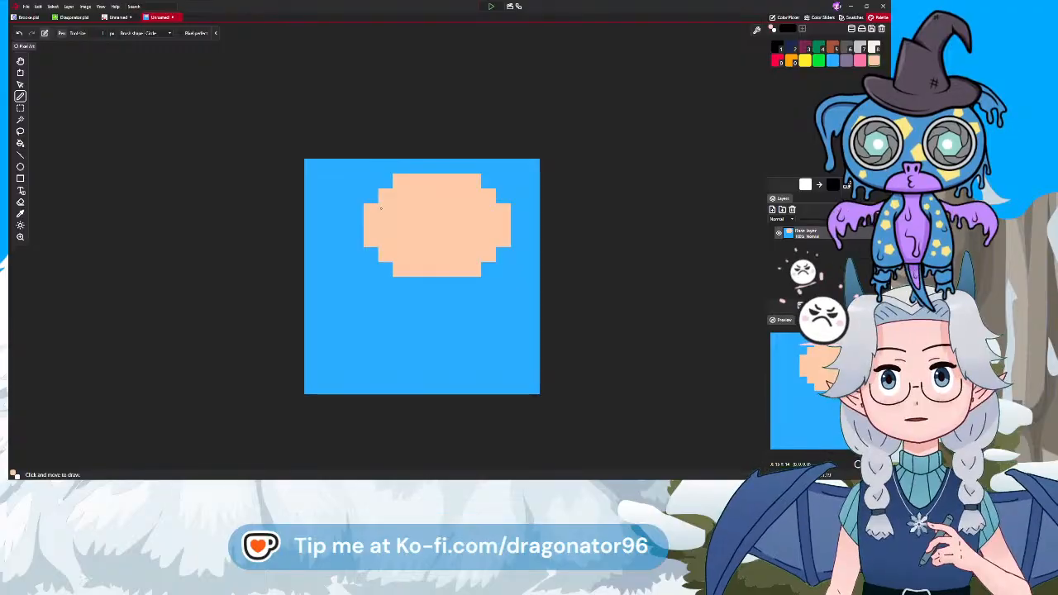
left_click(100, 6)
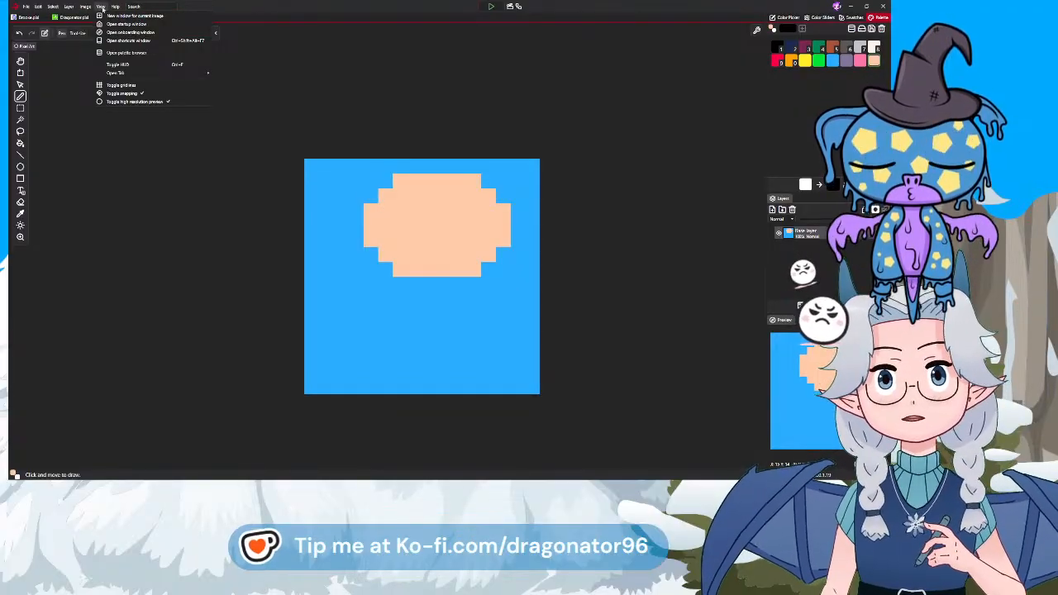
mouse_move(87, 7)
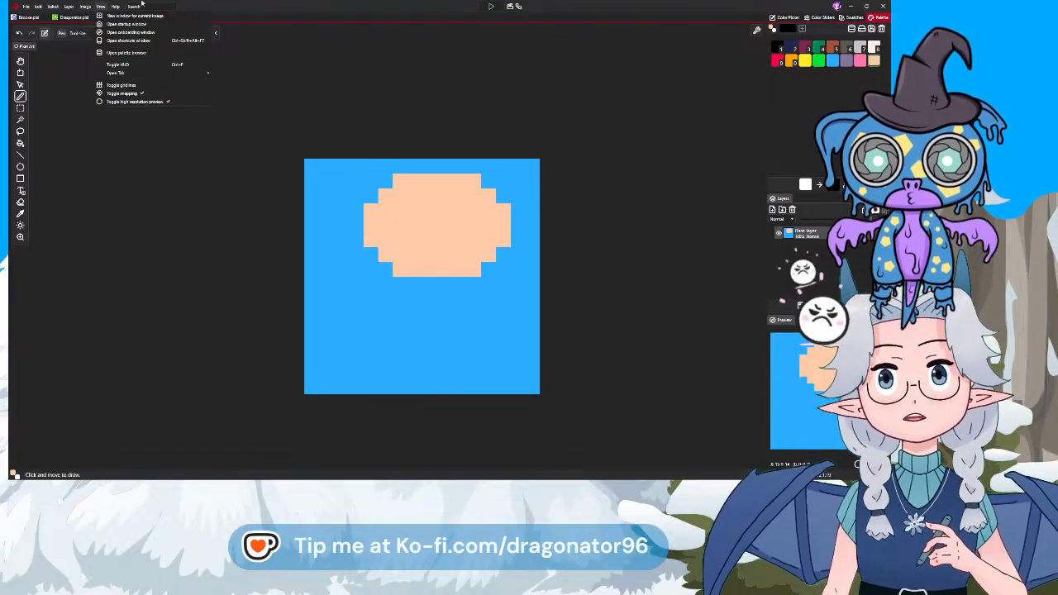
left_click(254, 5)
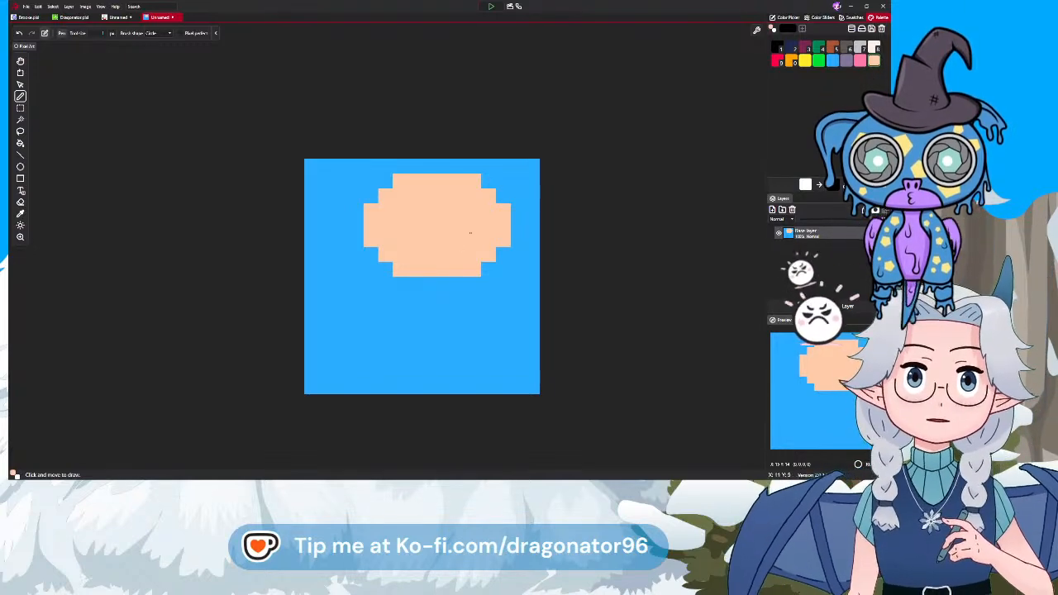
mouse_move(443, 284)
left_mouse_down()
mouse_move(443, 300)
mouse_move(429, 300)
mouse_move(452, 303)
mouse_move(452, 314)
mouse_move(430, 328)
mouse_move(416, 281)
mouse_move(415, 326)
mouse_move(442, 323)
left_mouse_up()
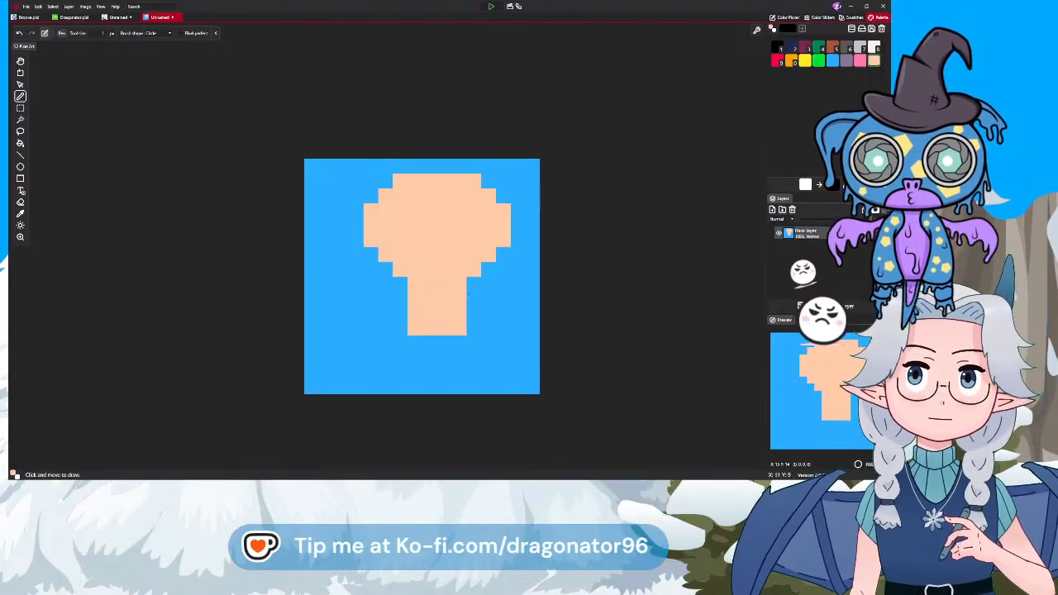
Draw a red cap with a brim one pixel wider than the head on each side, restoring the row beneath to skin colour
left_click(776, 58)
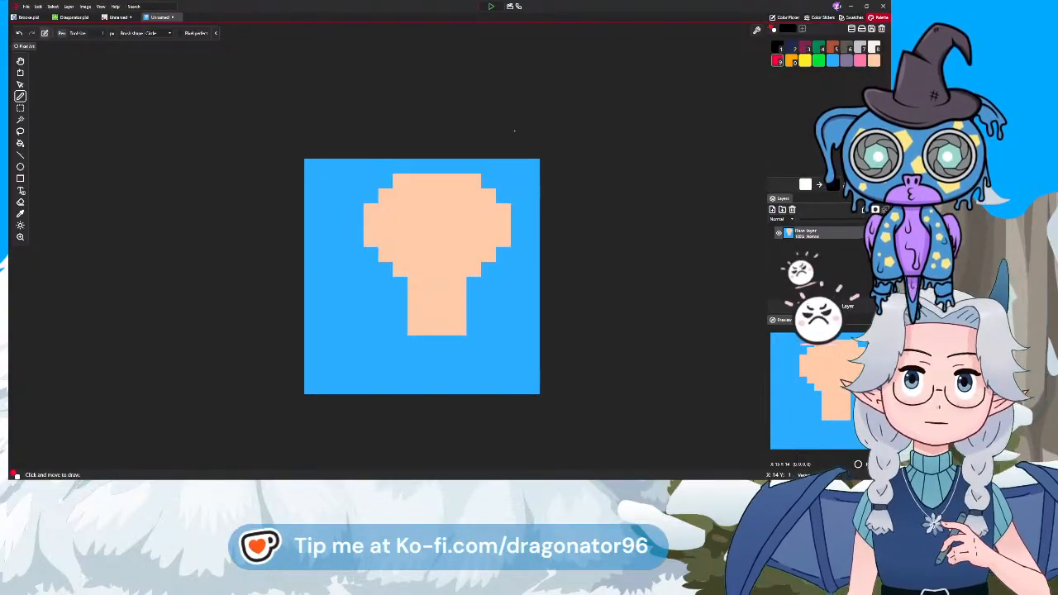
mouse_move(505, 195)
left_mouse_down()
mouse_move(459, 210)
mouse_move(372, 196)
mouse_move(409, 209)
mouse_move(393, 205)
mouse_move(414, 165)
mouse_move(484, 186)
mouse_move(447, 195)
mouse_move(424, 184)
mouse_move(455, 184)
mouse_move(412, 179)
mouse_move(487, 165)
left_mouse_up()
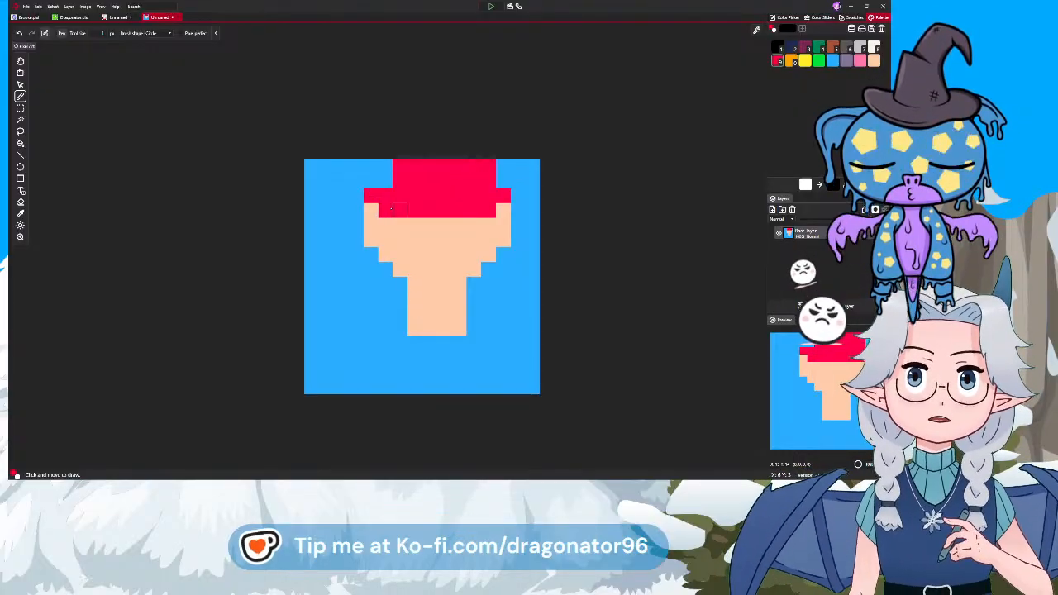
left_click_drag(385, 167, 385, 181)
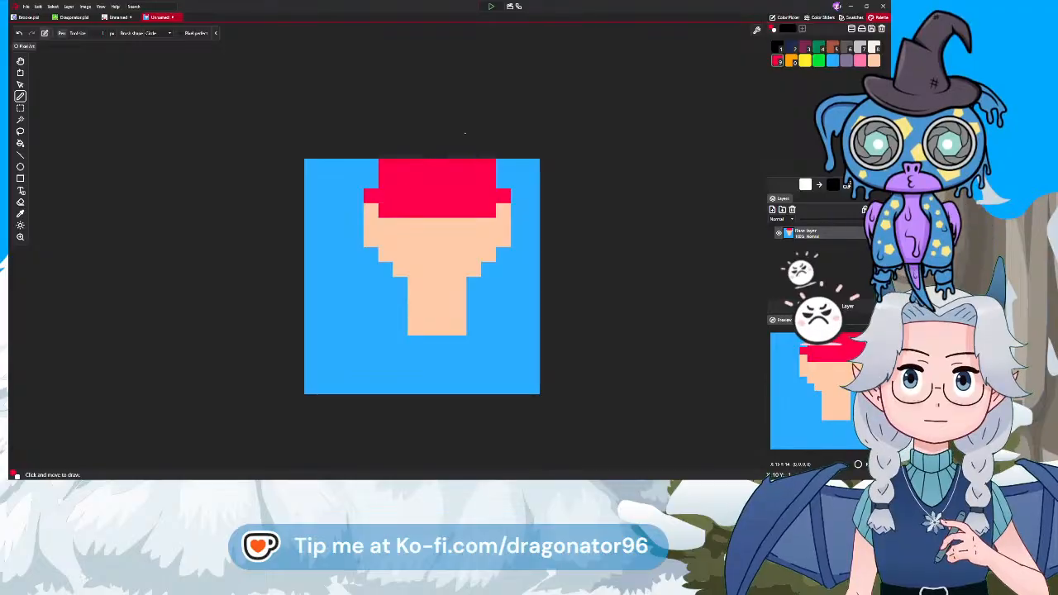
left_click(356, 196)
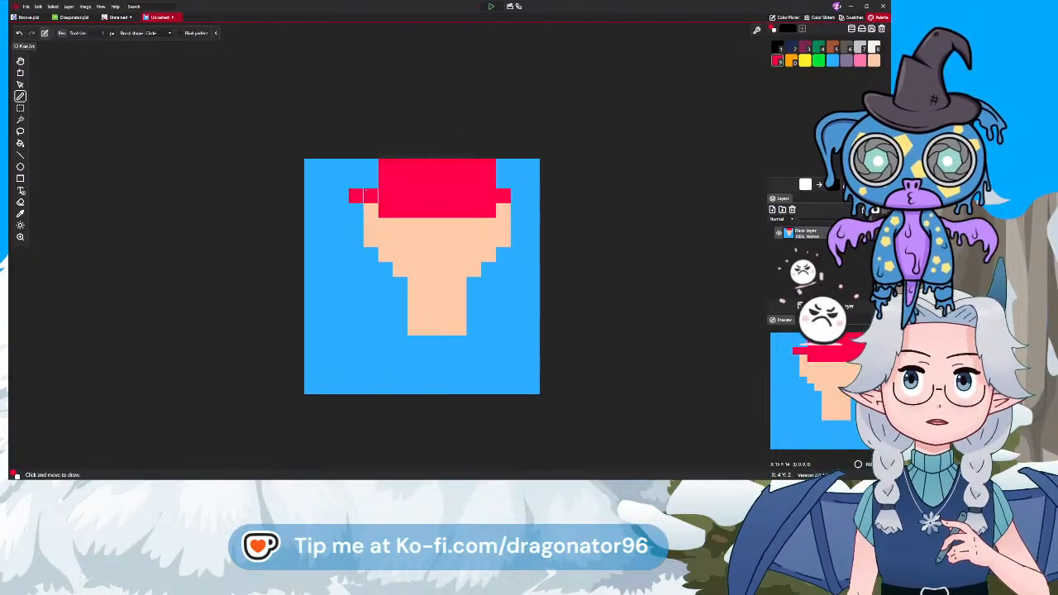
left_click(371, 181)
left_click(503, 180)
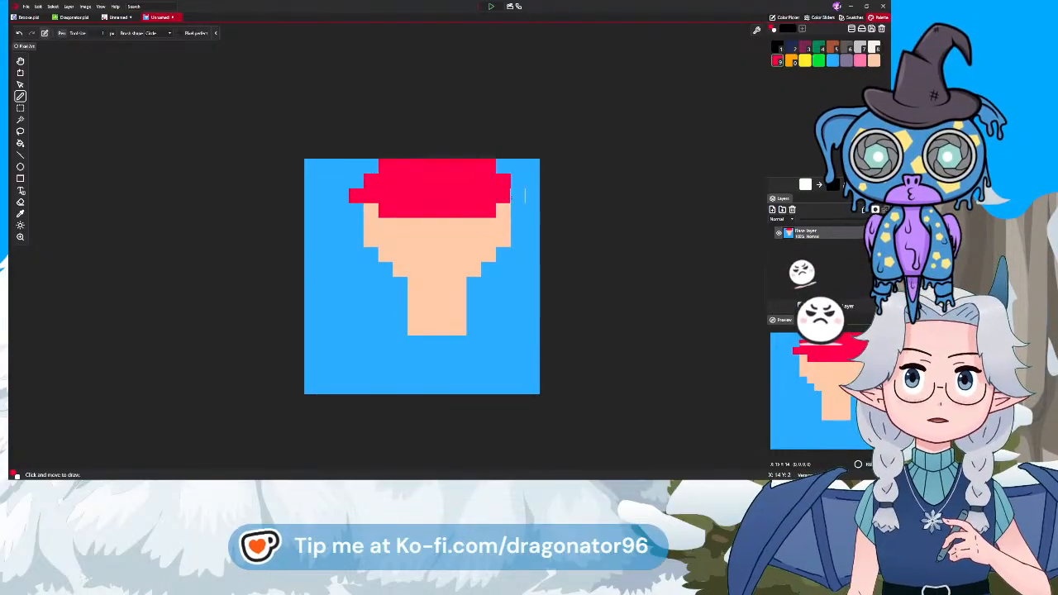
left_click(517, 196)
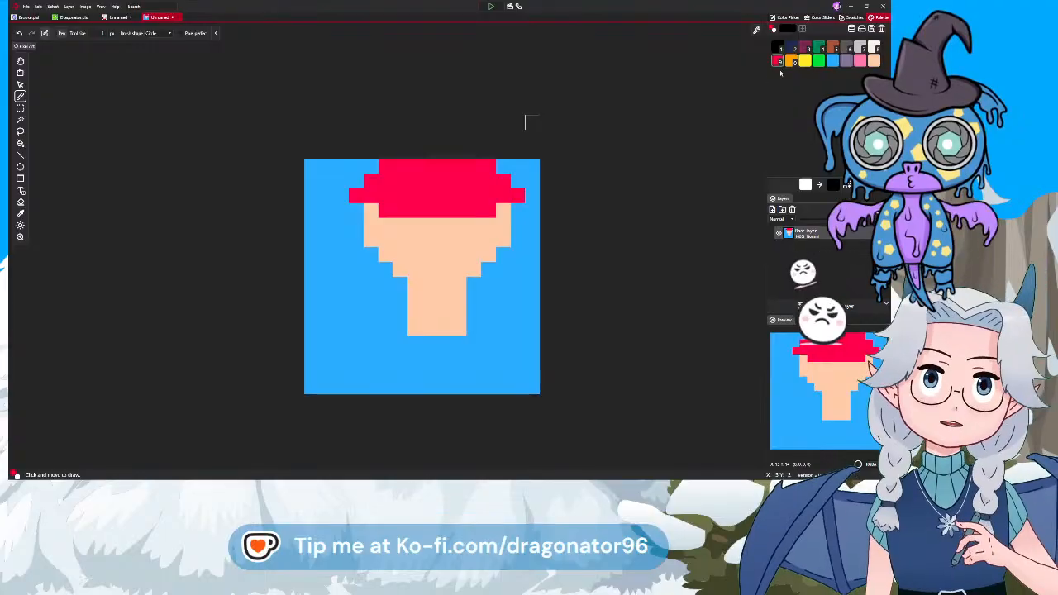
left_click(876, 55)
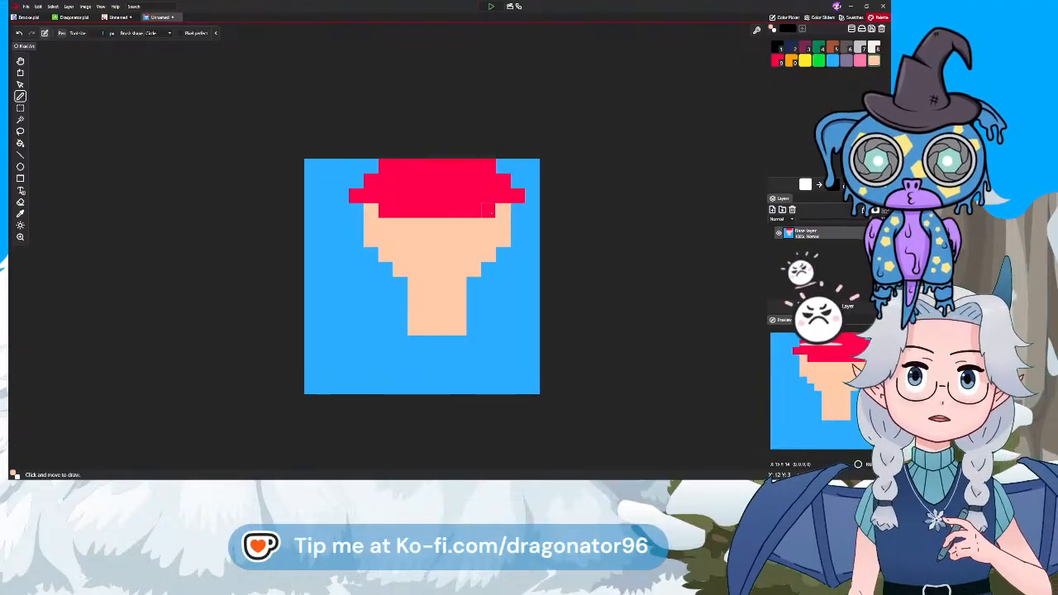
left_click_drag(491, 212, 379, 211)
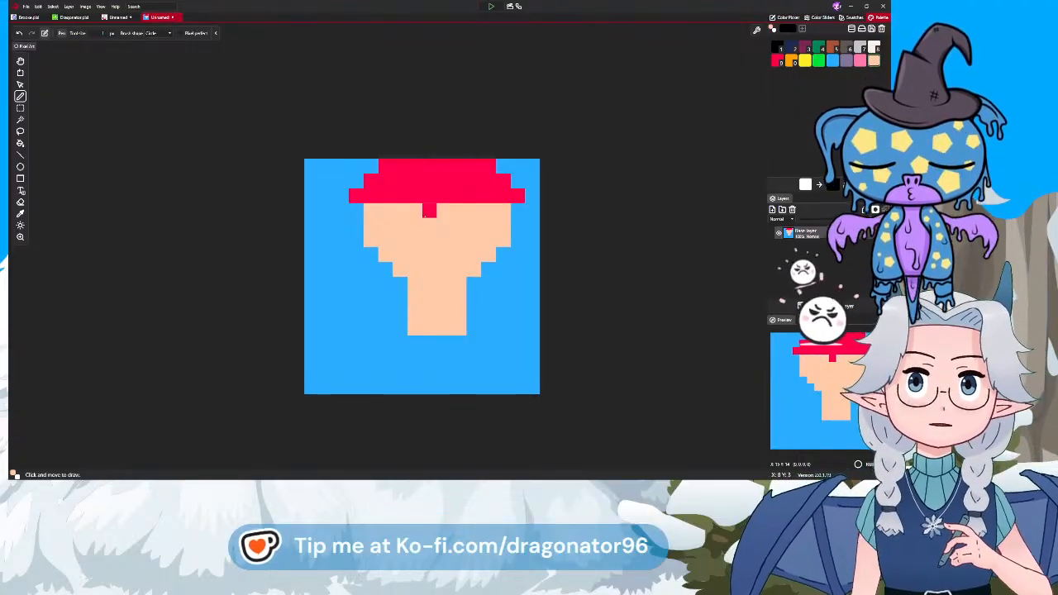
left_click(427, 212)
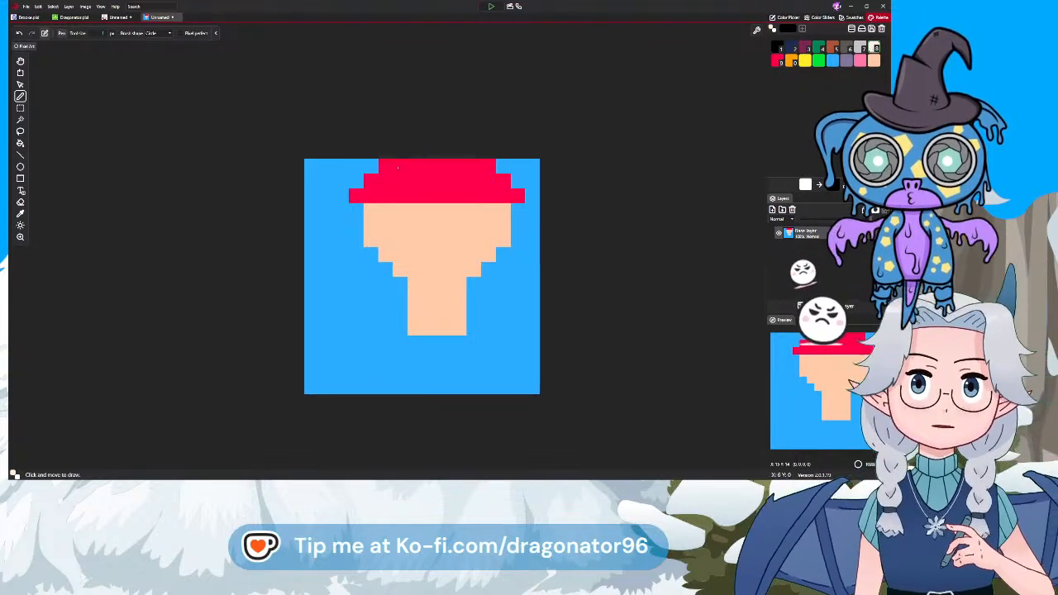
Add five white pixels in a checkered pattern on the cap's front and two mirrored three-pixel black eyes on the face
left_click(414, 195)
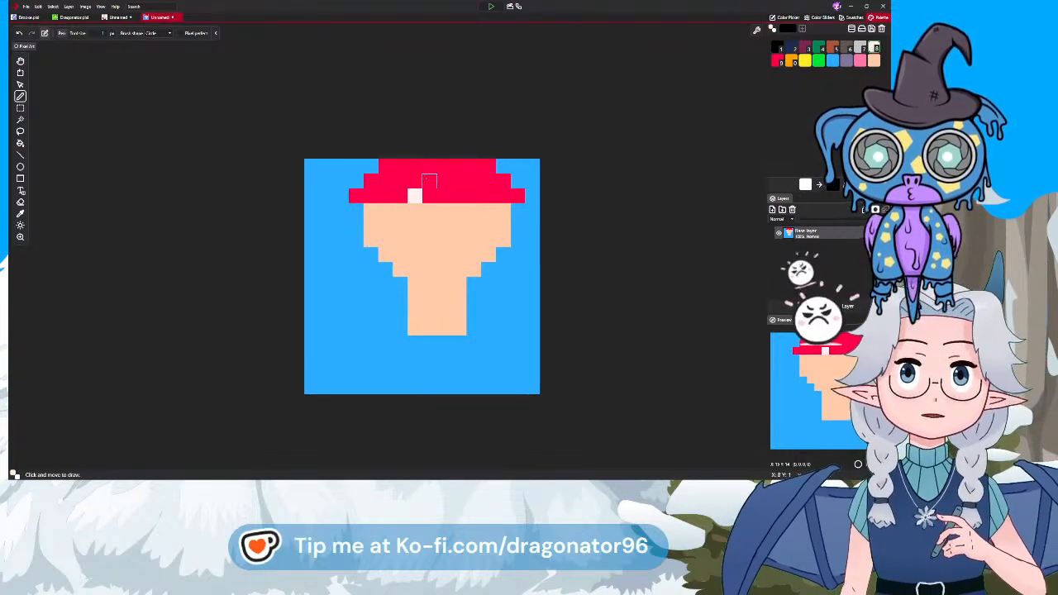
left_click(429, 181)
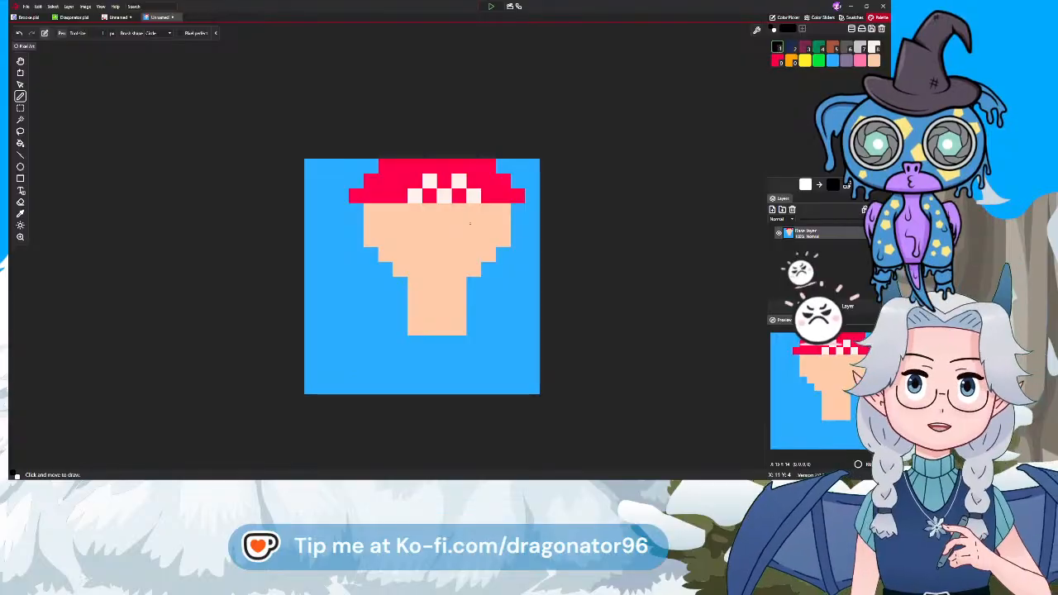
left_click(459, 226)
left_click(458, 239)
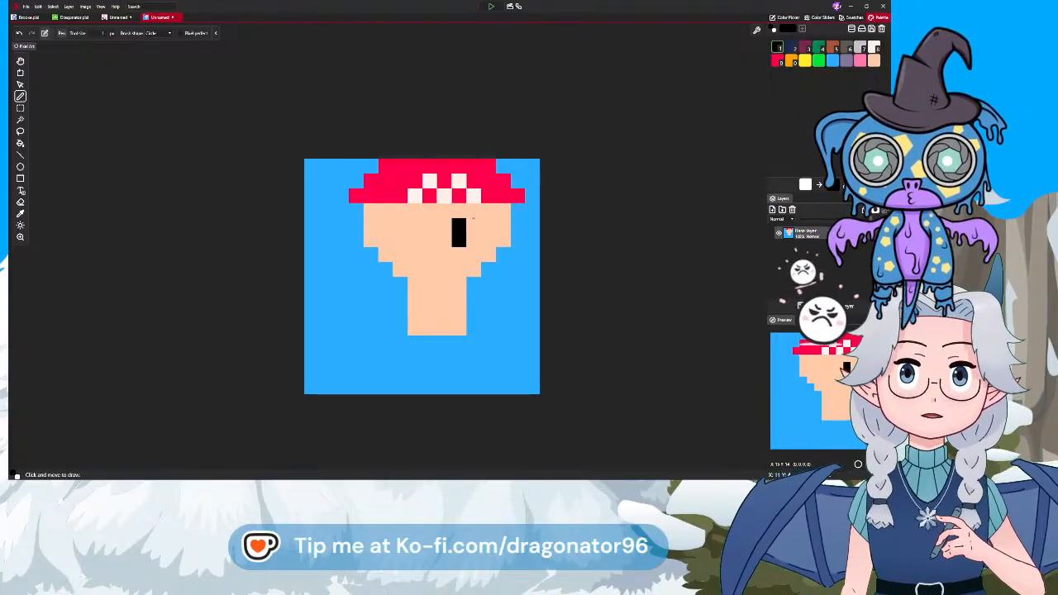
left_click(473, 226)
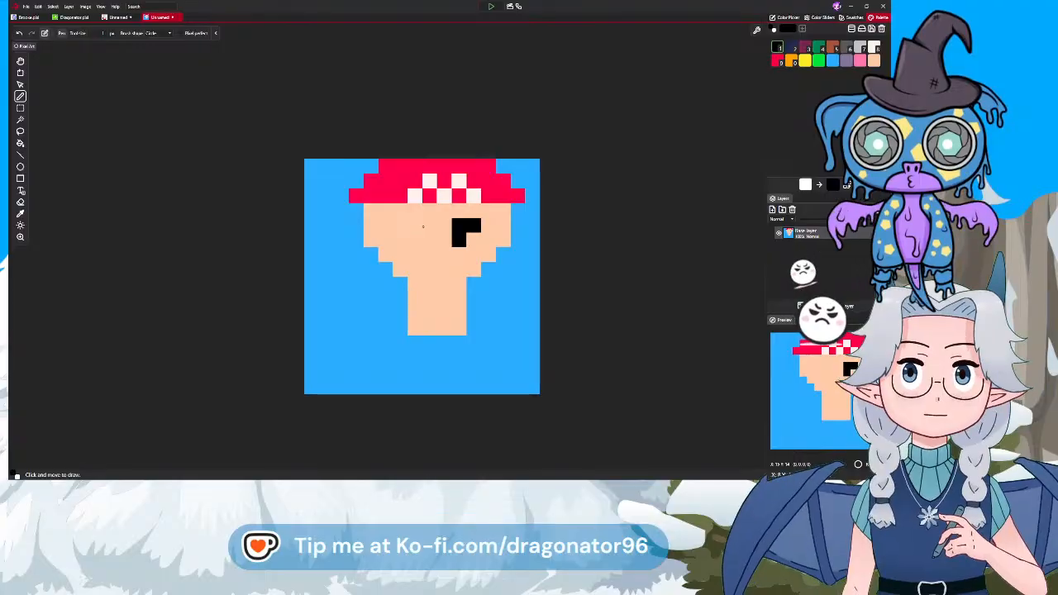
left_click(429, 239)
left_click(414, 226)
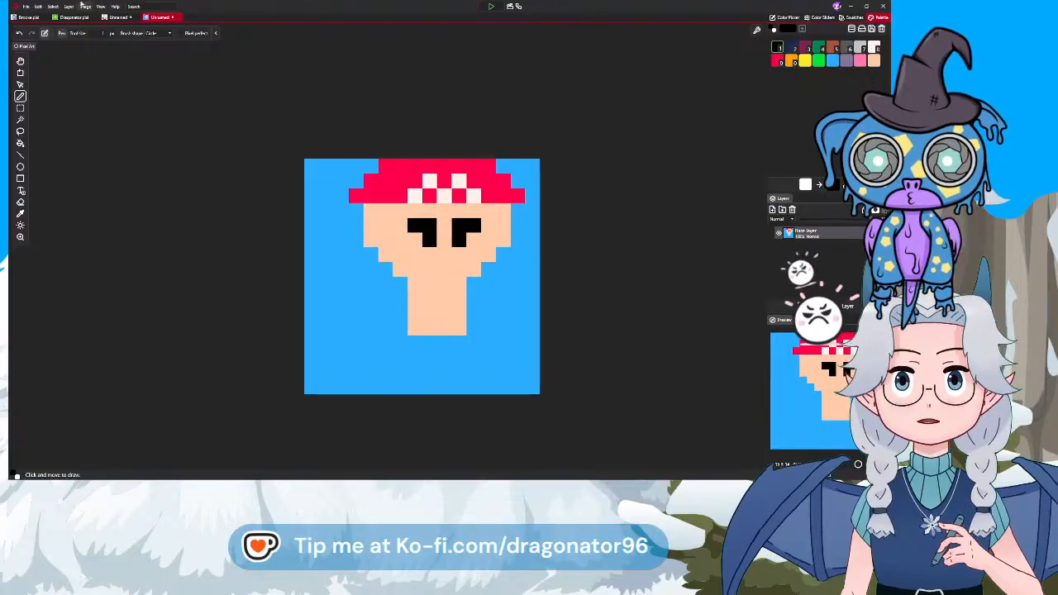
Turn on vertical line symmetry through the centre of the canvas
left_click(85, 6)
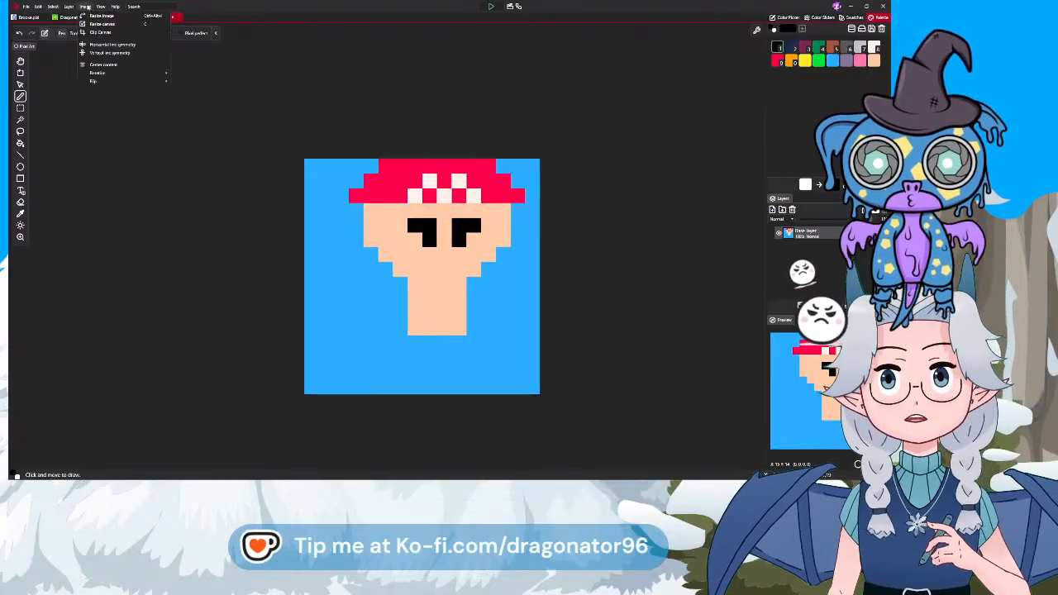
left_click(96, 52)
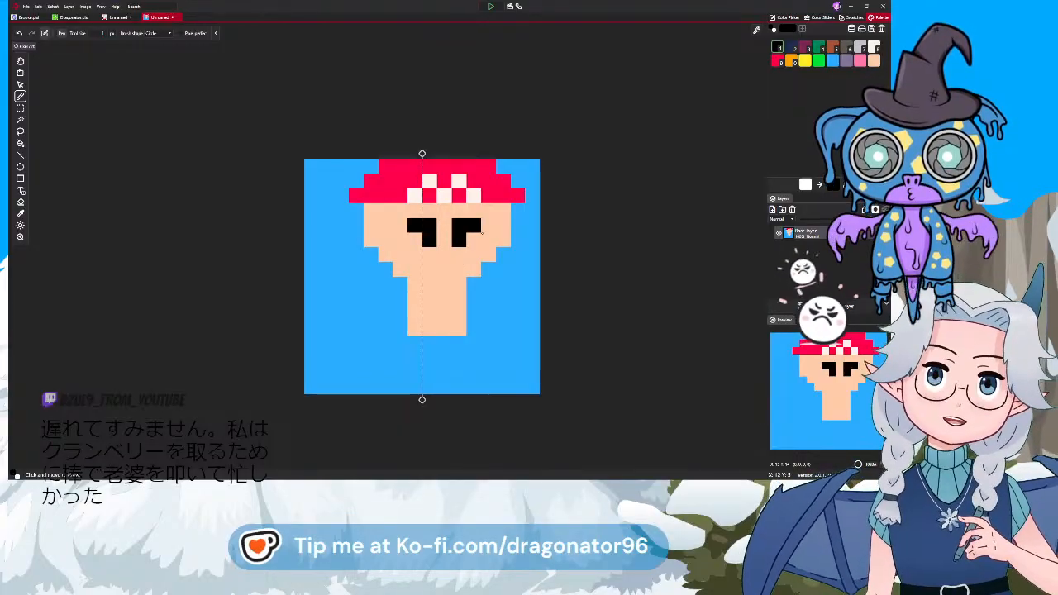
left_click(459, 238)
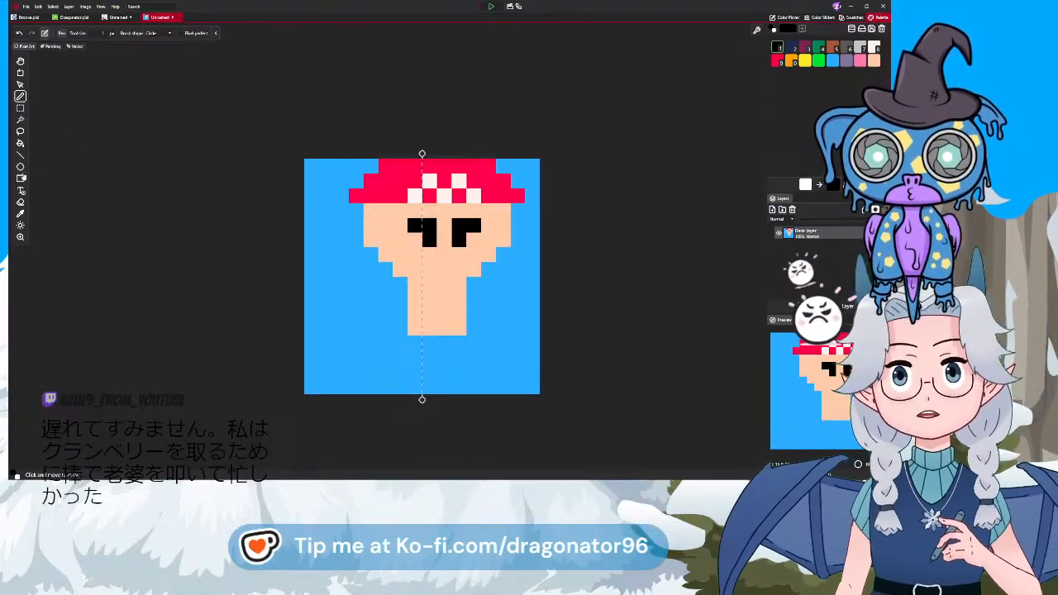
left_click(19, 202)
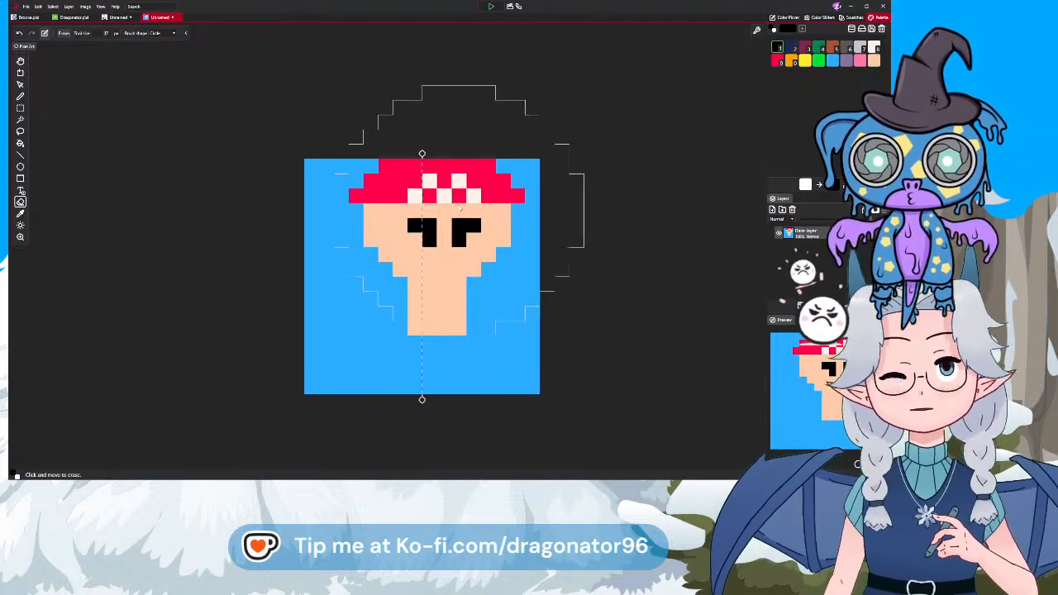
mouse_move(491, 212)
left_mouse_down()
mouse_move(491, 192)
mouse_move(409, 237)
mouse_move(418, 230)
left_mouse_up()
key("ctrl+z")
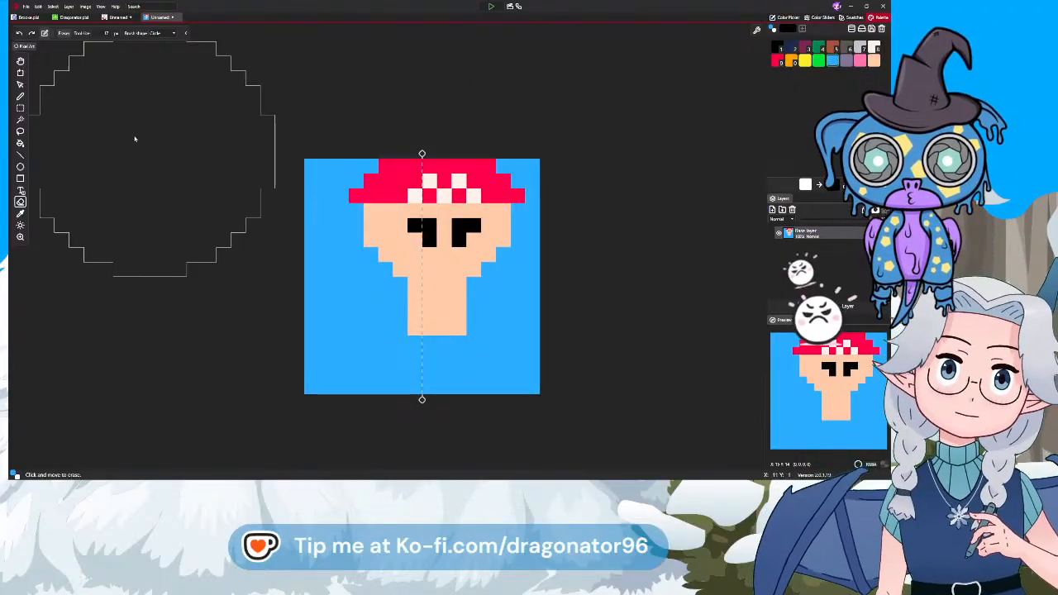
Paint over the whole figure with the light blue background colour using the Pen, and add a new layer
left_click(20, 98)
mouse_move(488, 181)
left_mouse_down()
mouse_move(473, 209)
mouse_move(505, 219)
mouse_move(485, 201)
mouse_move(511, 237)
mouse_move(482, 261)
mouse_move(438, 179)
mouse_move(444, 239)
mouse_move(429, 283)
left_mouse_up()
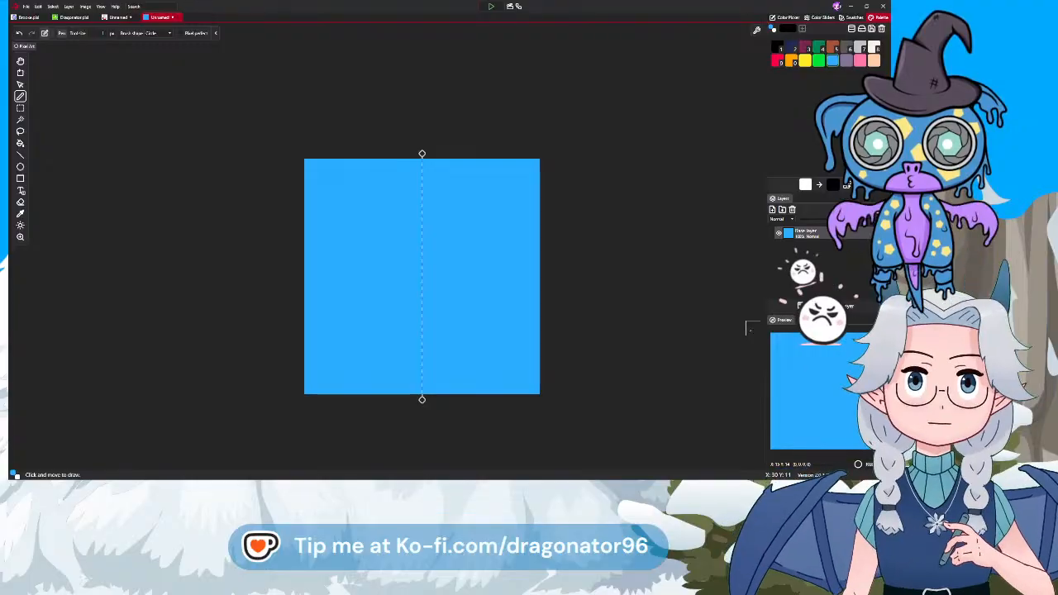
left_click(772, 210)
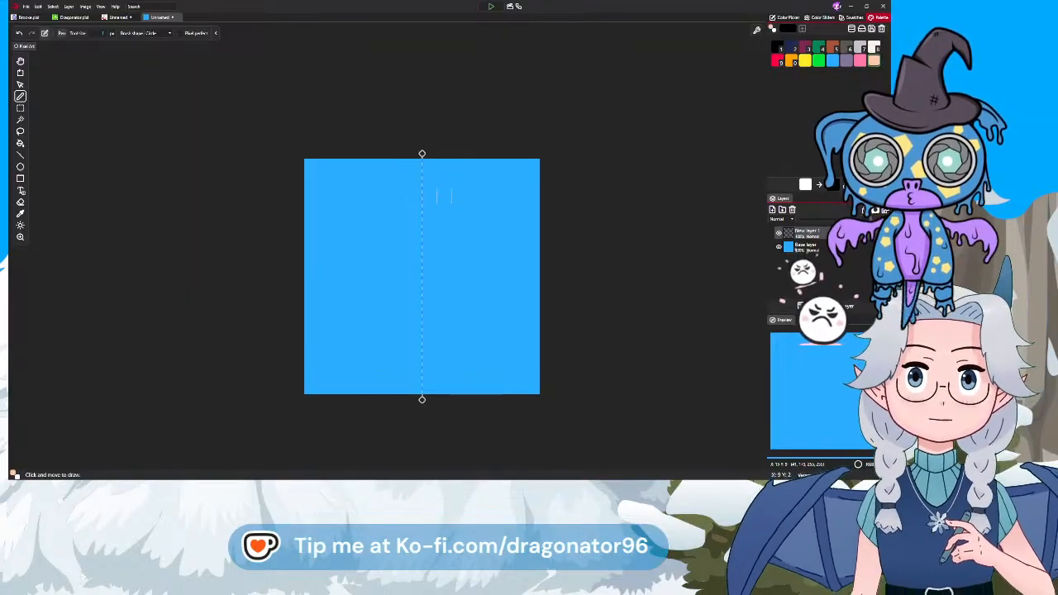
Draw the top of a head outline in skin colour: a six-pixel row with two diagonal pixels stepping down on each side
left_click_drag(436, 196, 461, 196)
left_click(474, 212)
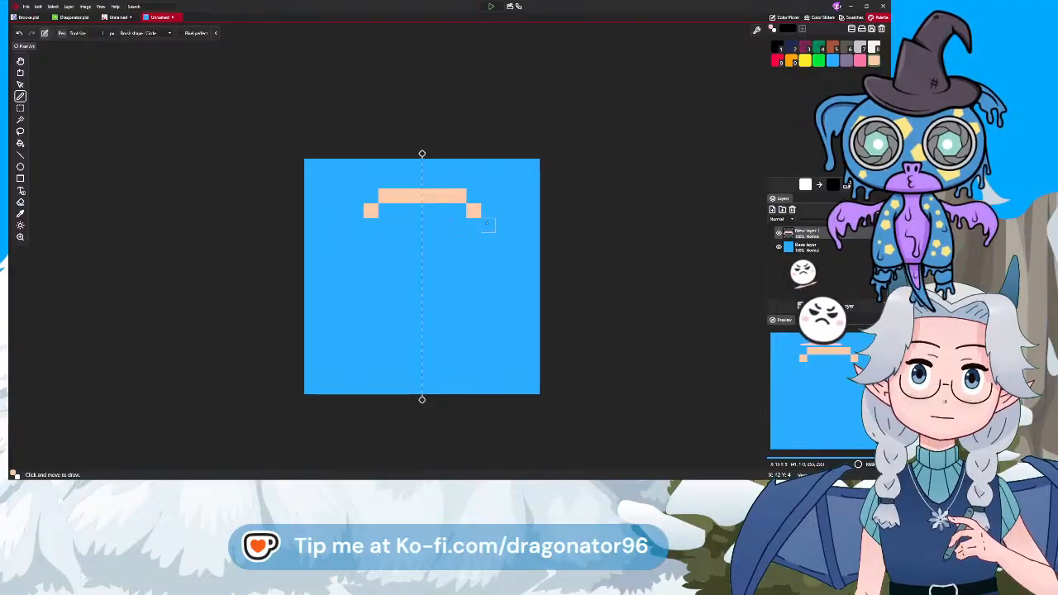
left_click(488, 225)
left_click(503, 240)
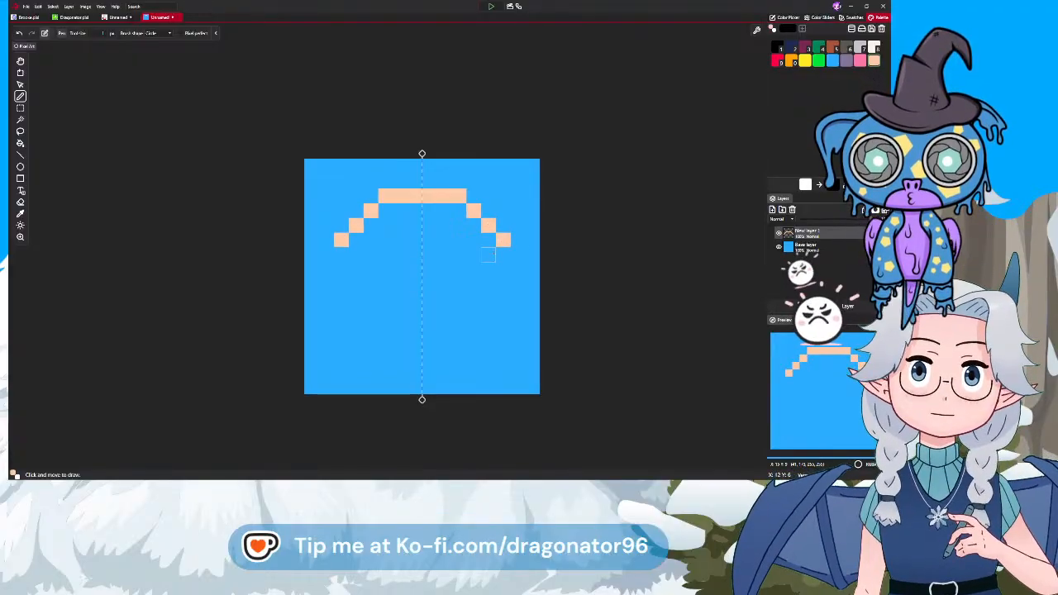
left_click(504, 254)
left_click(488, 269)
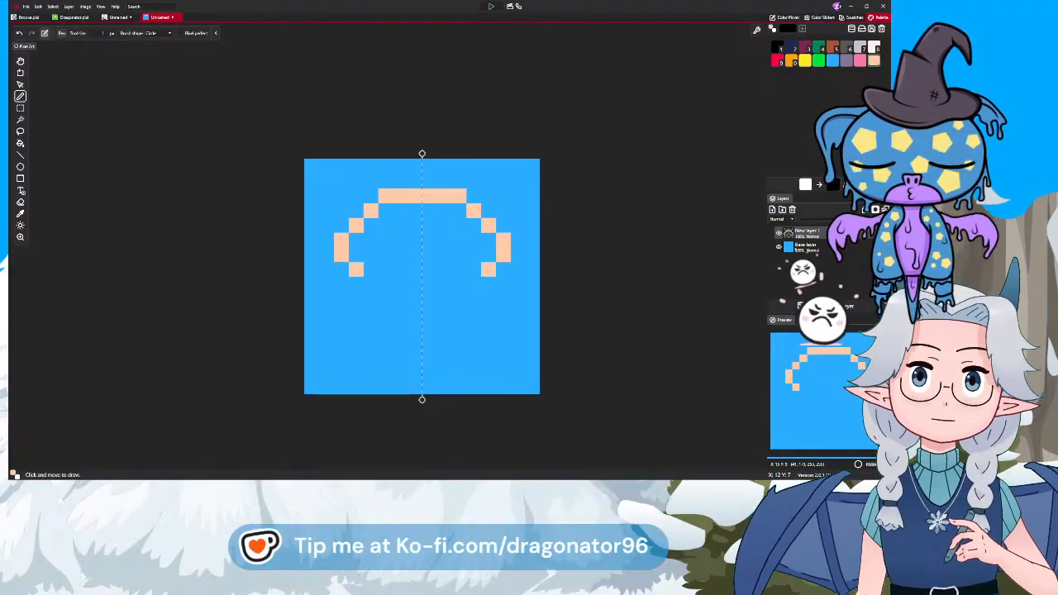
key("ctrl+z")
key("ctrl+z")
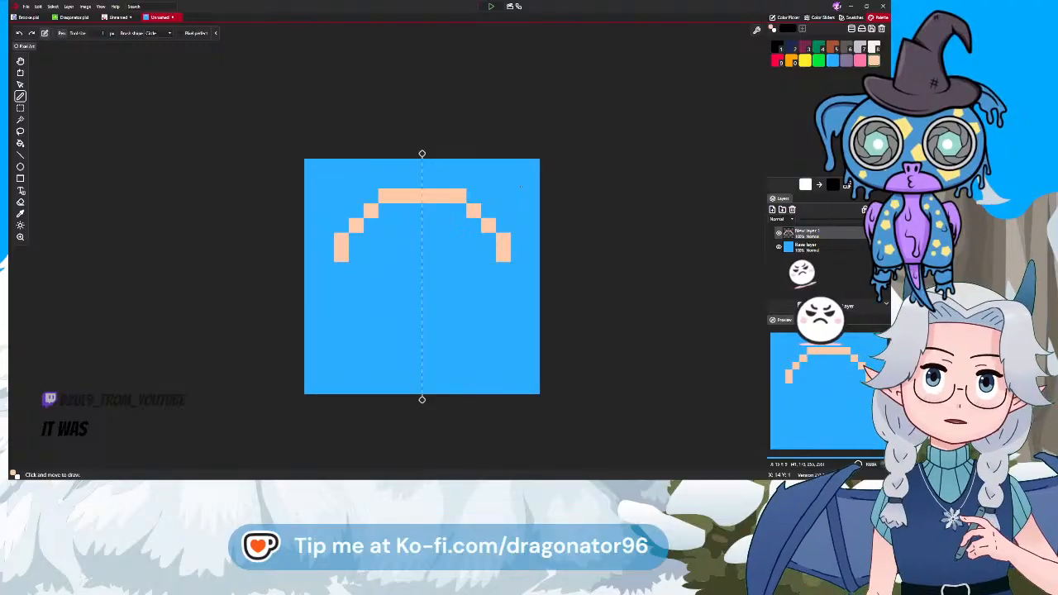
key("ctrl+z")
Complete the head outline with three-pixel-tall sides, diagonal lower corners and a six-pixel bottom row, and fill it with skin colour
left_click(489, 240)
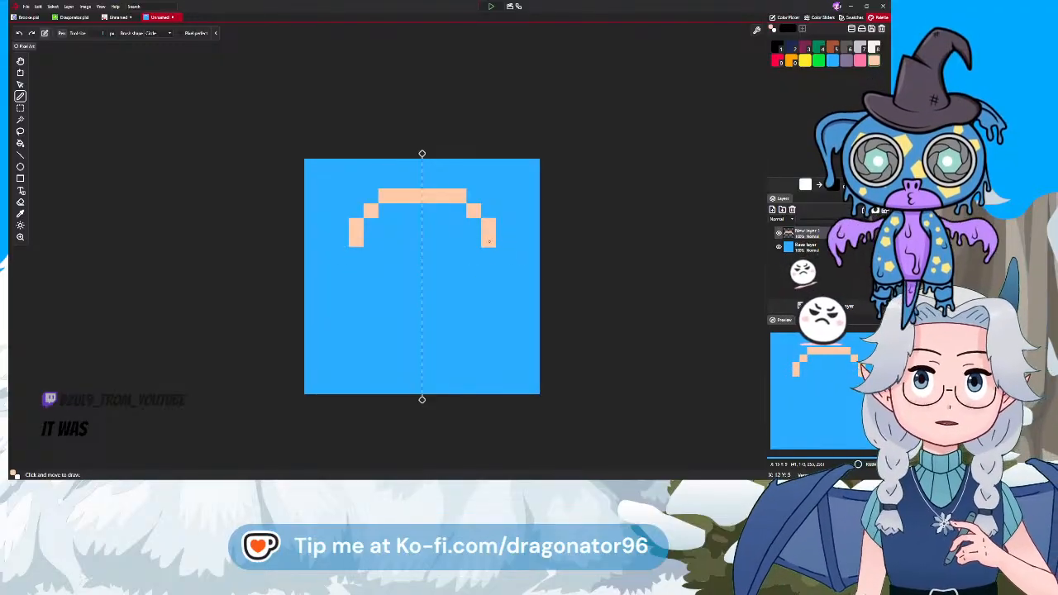
left_click(488, 254)
left_click(473, 269)
left_click(458, 284)
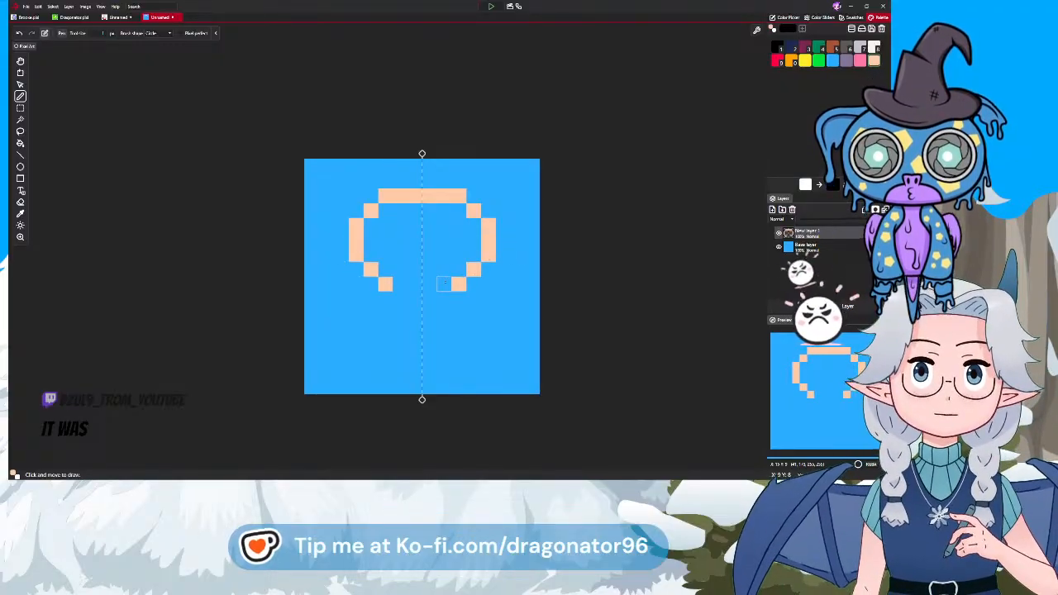
left_click(444, 284)
left_click(429, 285)
mouse_move(459, 223)
left_mouse_down()
mouse_move(432, 213)
mouse_move(429, 270)
mouse_move(456, 268)
mouse_move(441, 216)
mouse_move(448, 269)
mouse_move(457, 213)
mouse_move(469, 264)
mouse_move(474, 224)
left_mouse_up()
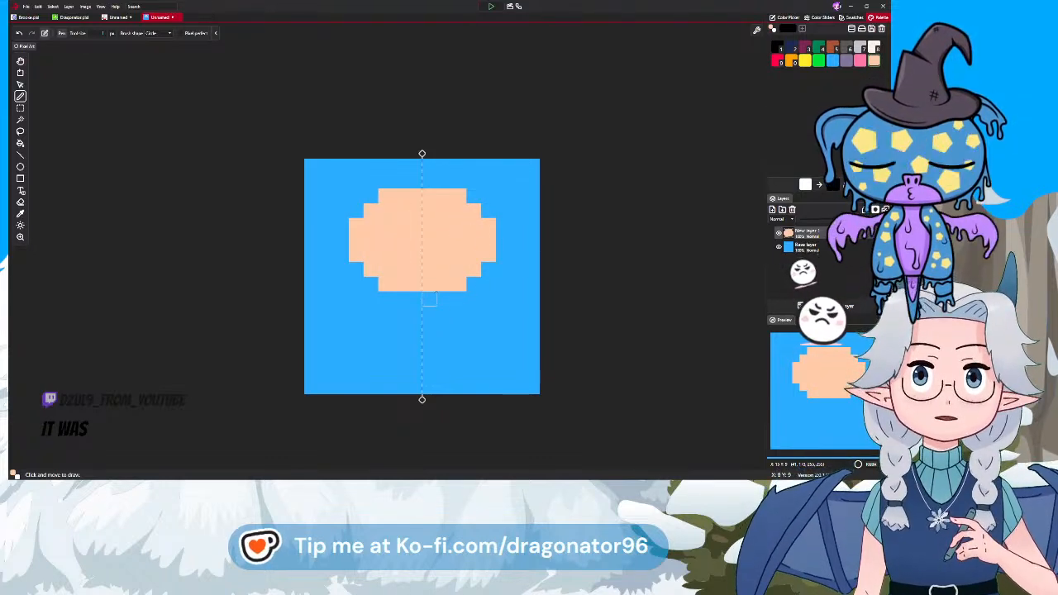
Add a four-pixel-wide chin row below the head and paint a skin-coloured shoulder block twelve pixels wide at the canvas's lower edge
left_click(429, 298)
left_click(442, 299)
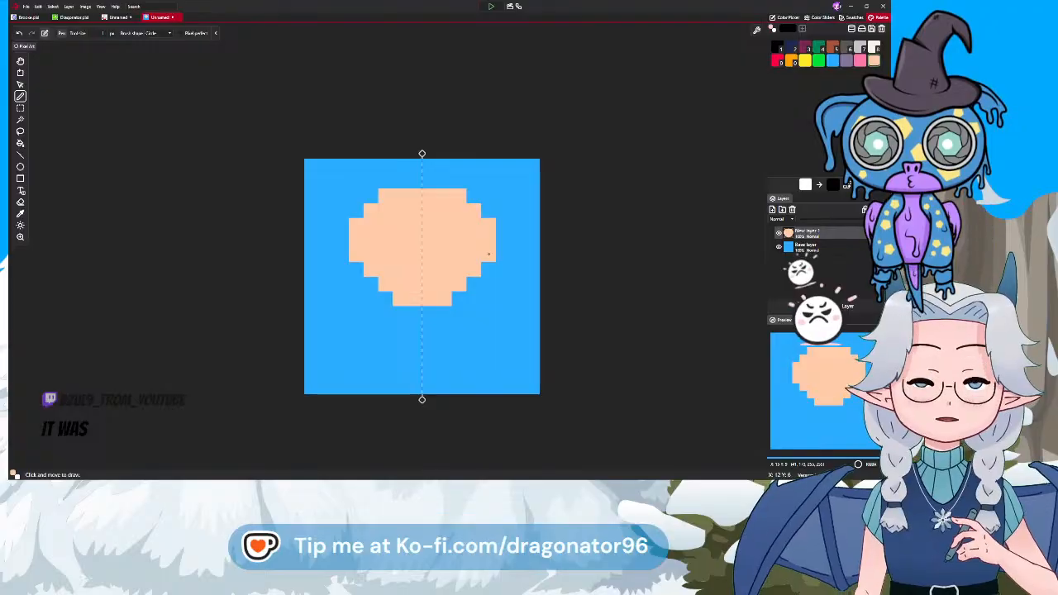
mouse_move(429, 328)
left_mouse_down()
mouse_move(487, 336)
mouse_move(503, 360)
mouse_move(505, 325)
mouse_move(511, 384)
mouse_move(503, 349)
mouse_move(469, 370)
mouse_move(425, 363)
left_mouse_up()
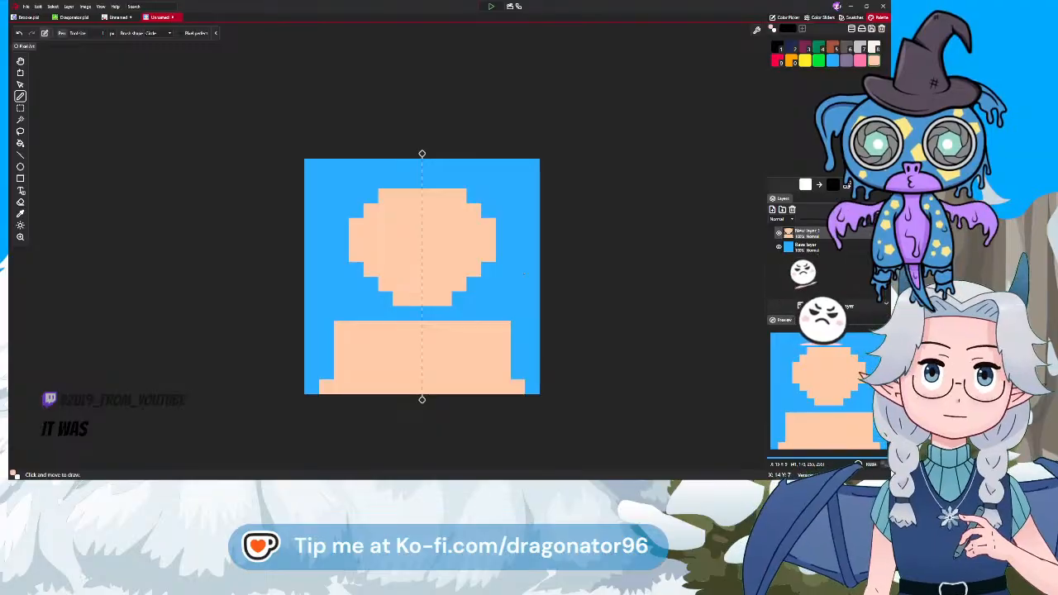
Paint a red hat over the top of the head with stacked rows six, eight, twelve and ten pixels wide
left_click(777, 62)
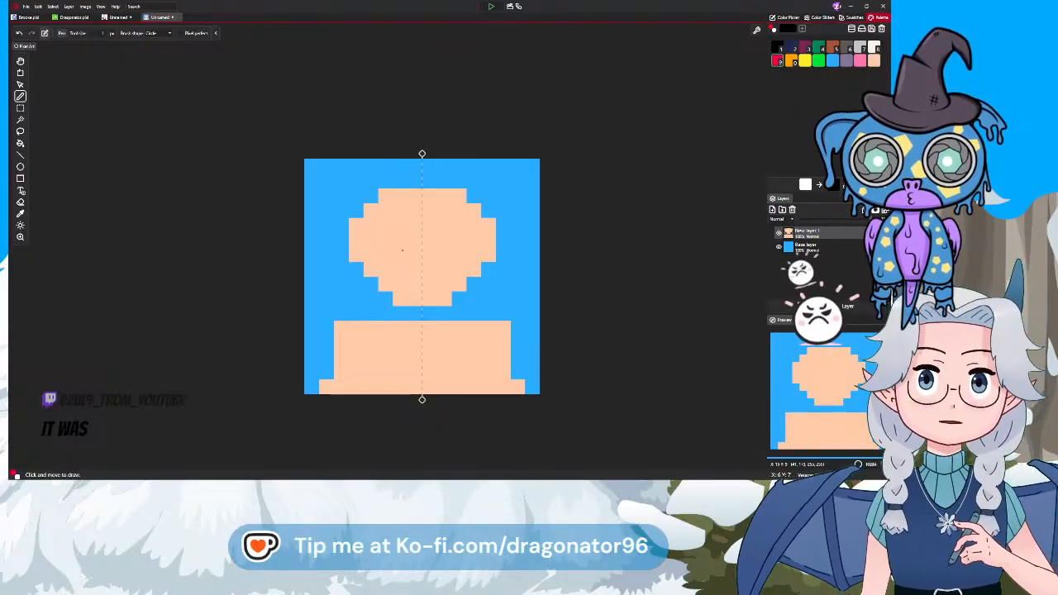
mouse_move(423, 180)
left_mouse_down()
mouse_move(429, 169)
mouse_move(474, 180)
mouse_move(454, 166)
mouse_move(465, 167)
left_mouse_up()
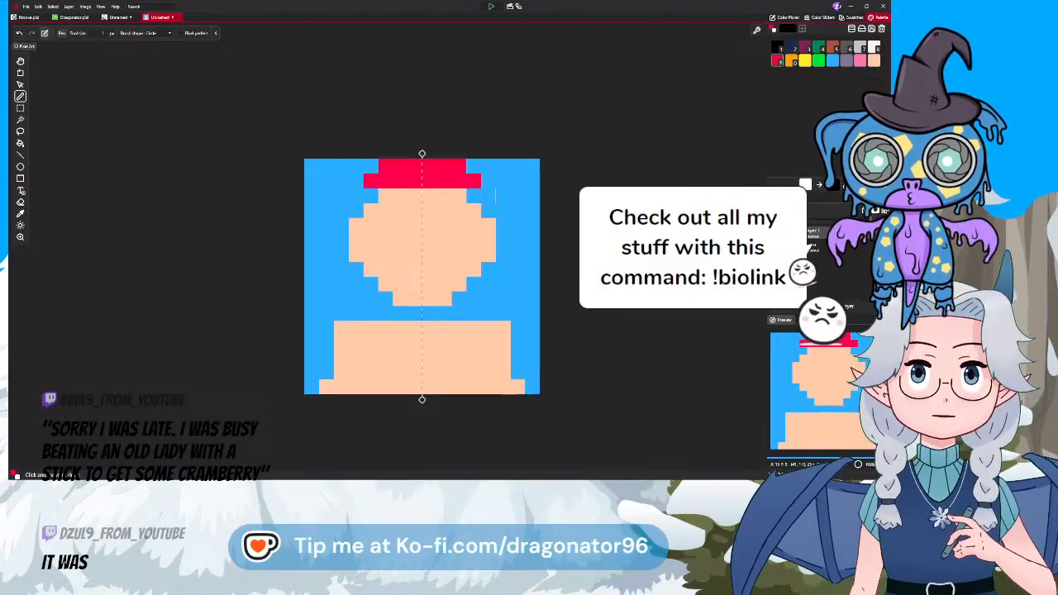
left_click(493, 196)
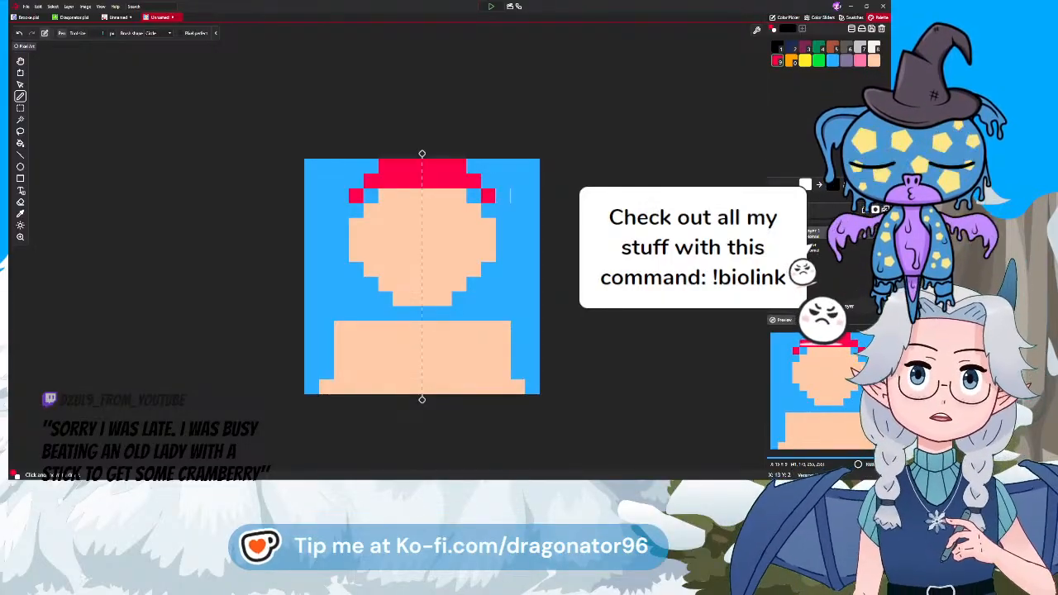
left_click(503, 196)
mouse_move(488, 210)
left_mouse_down()
mouse_move(429, 210)
mouse_move(444, 195)
left_mouse_up()
left_click(429, 196)
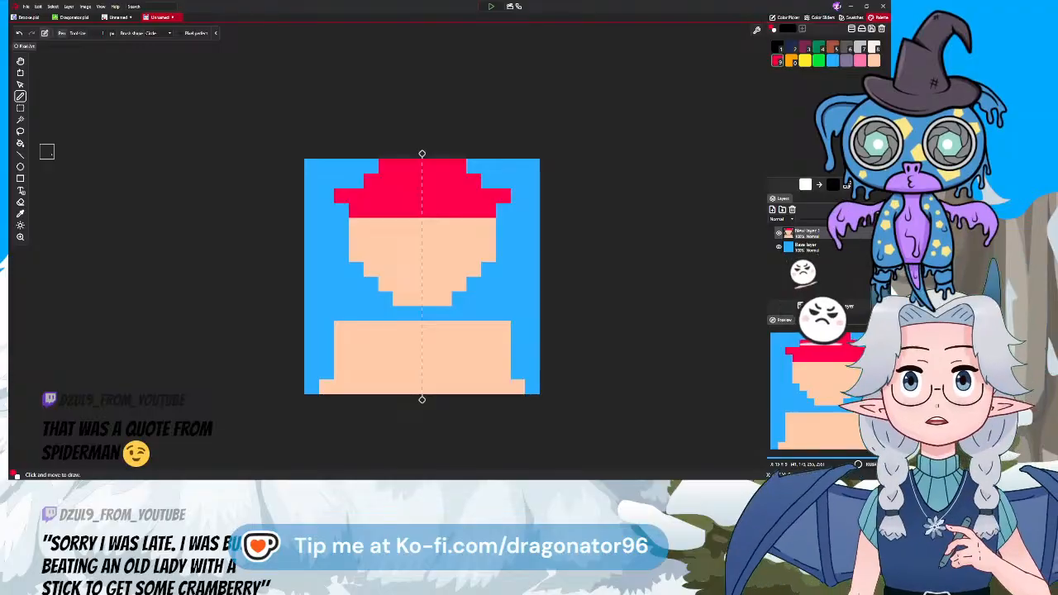
Set the Eraser size to 1 px and erase the face's outermost three-pixel-tall column on both sides below the hat
left_click(21, 203)
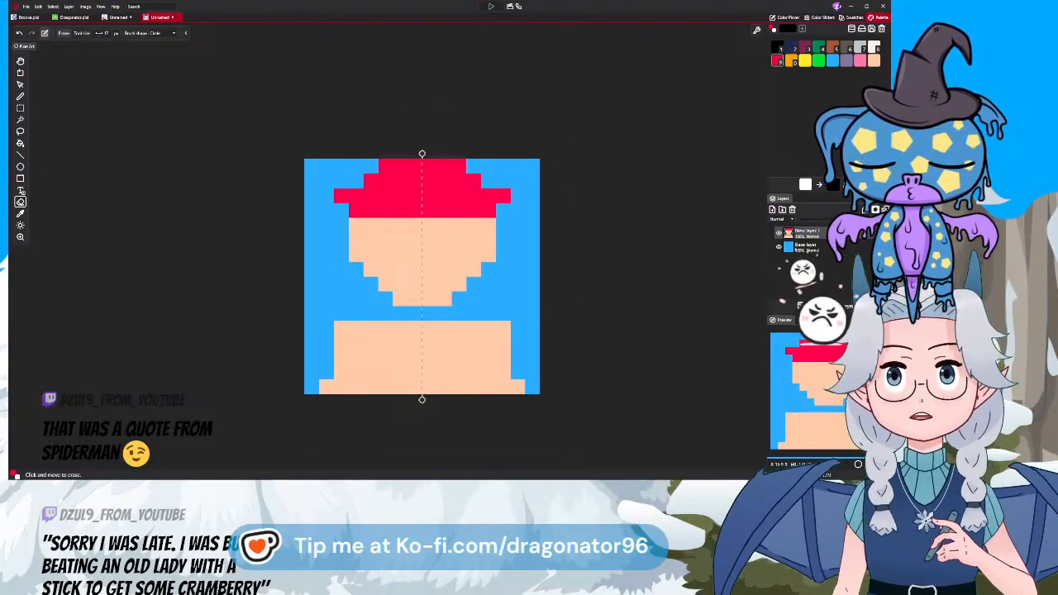
left_click(104, 33)
key("BackSpace")
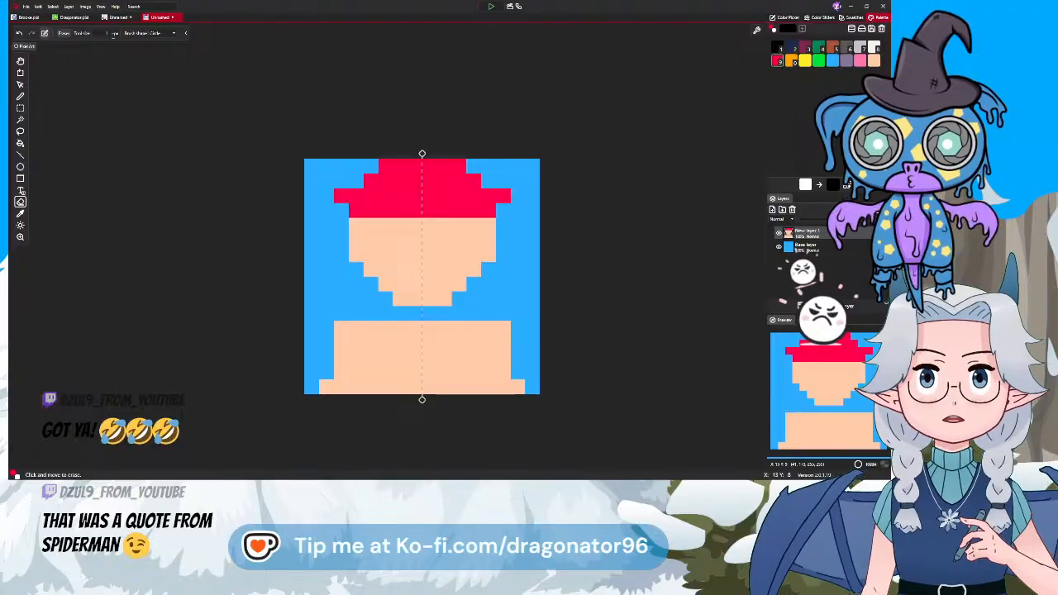
left_click(489, 225)
left_click(488, 240)
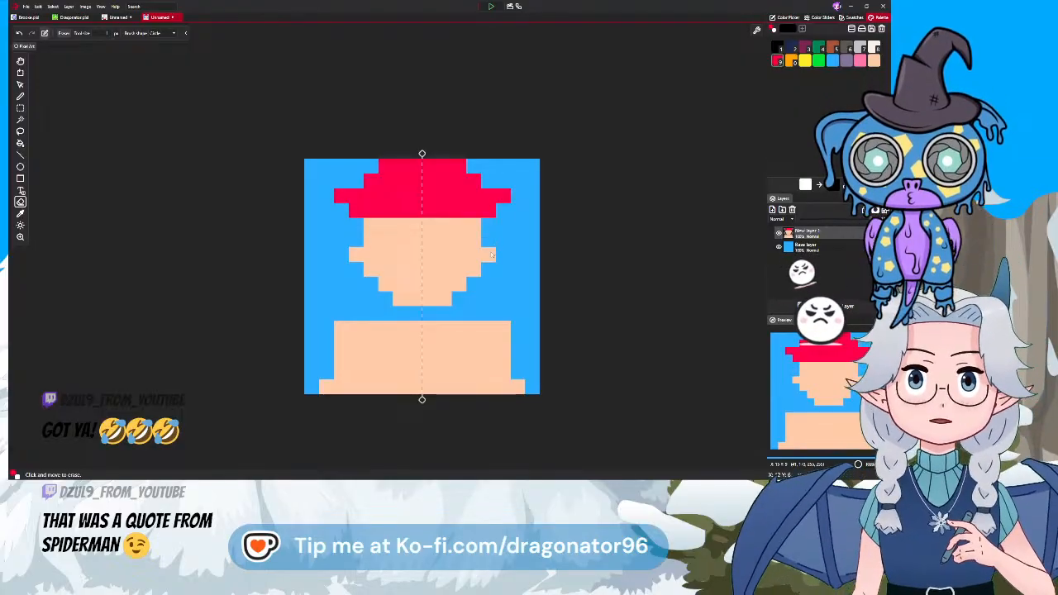
left_click(488, 254)
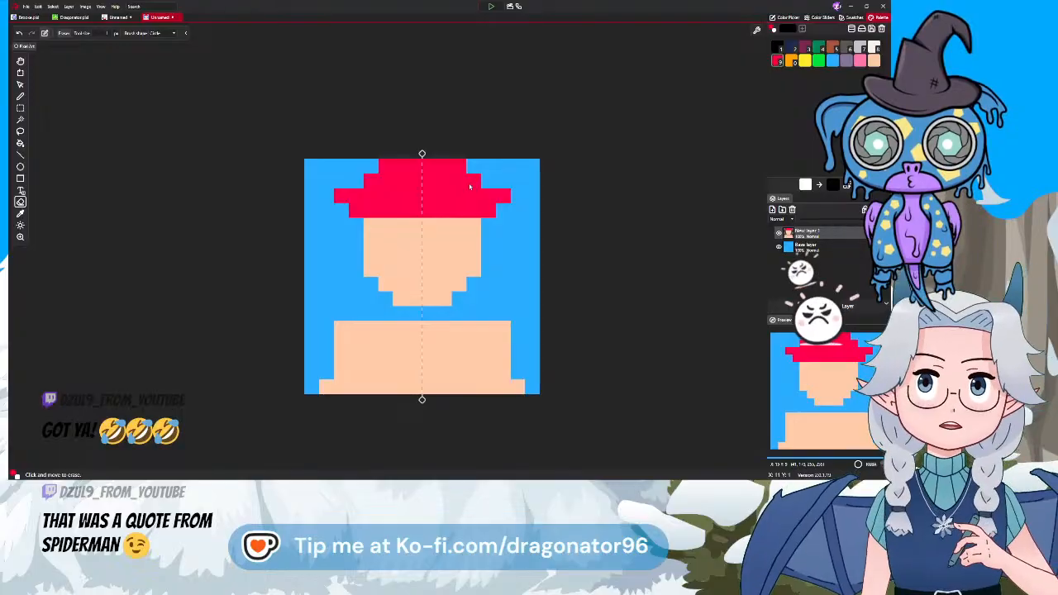
Try a white checker pattern along the hat's lower two rows with the Pen, and undo it
left_click(778, 48)
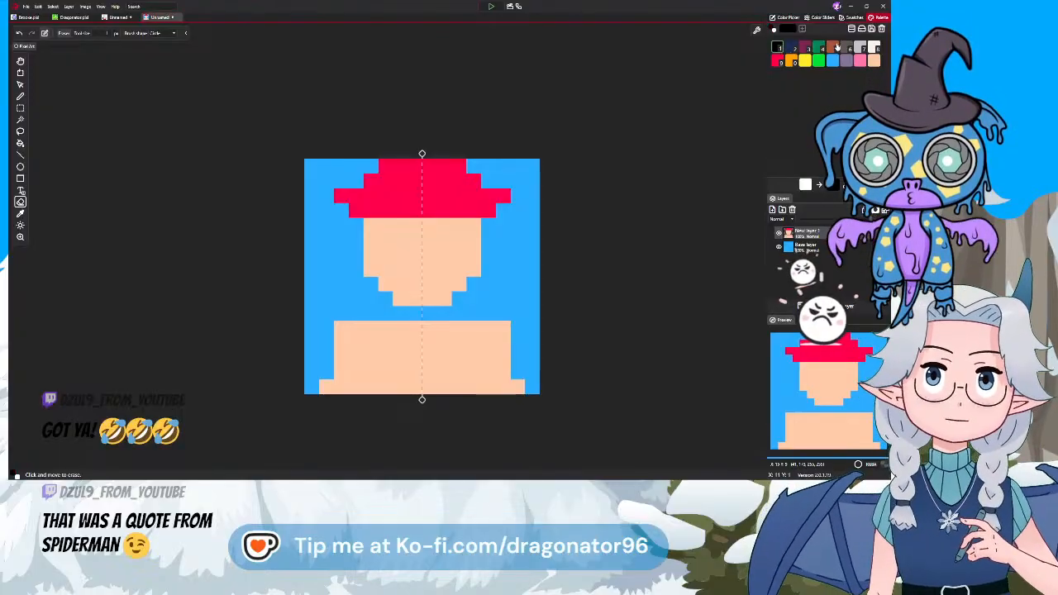
left_click(398, 212)
key("ctrl+z")
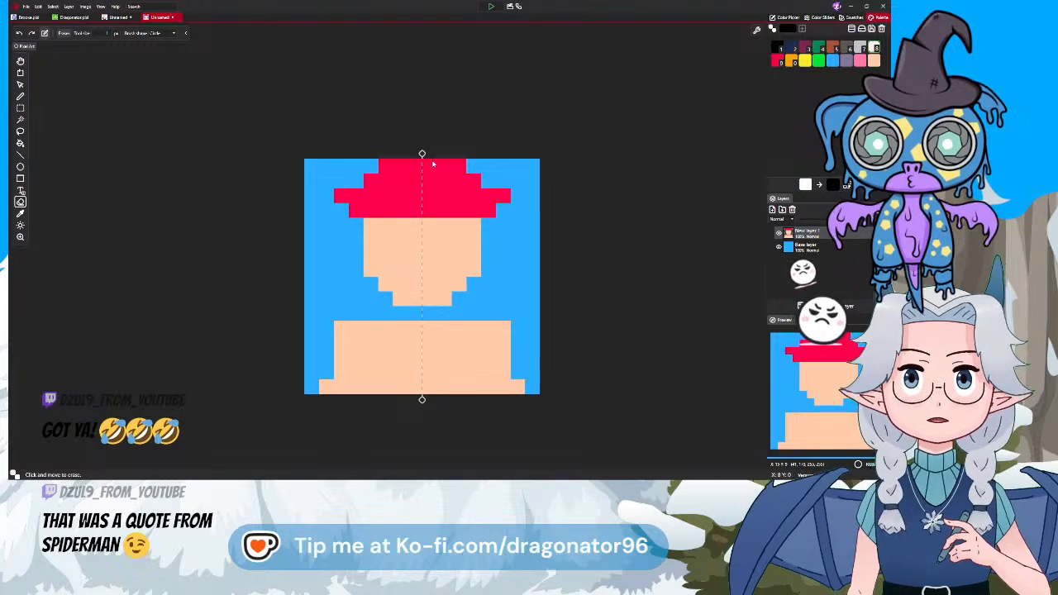
left_click(21, 96)
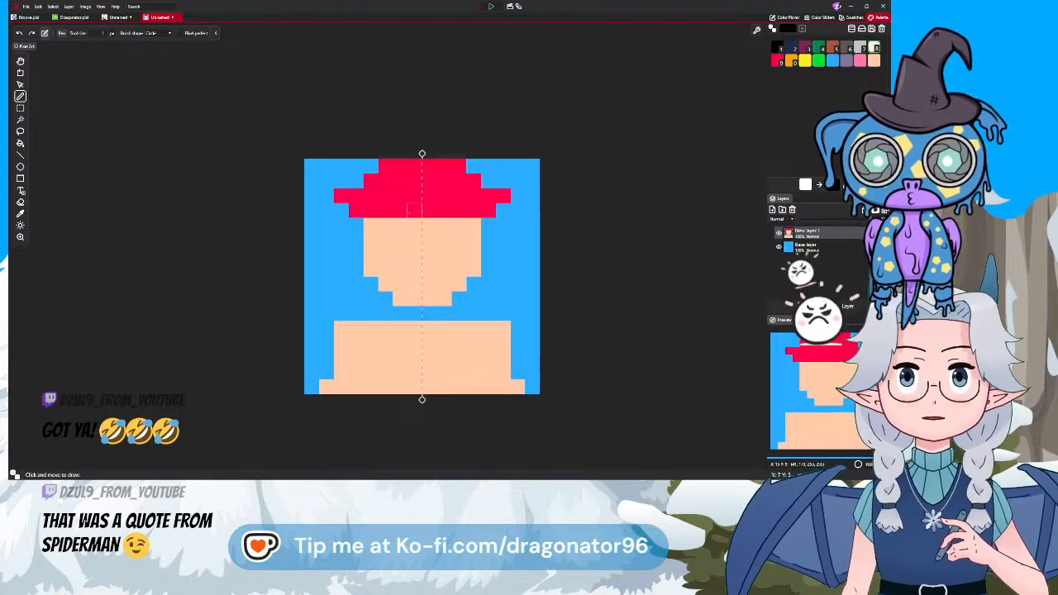
left_click(399, 210)
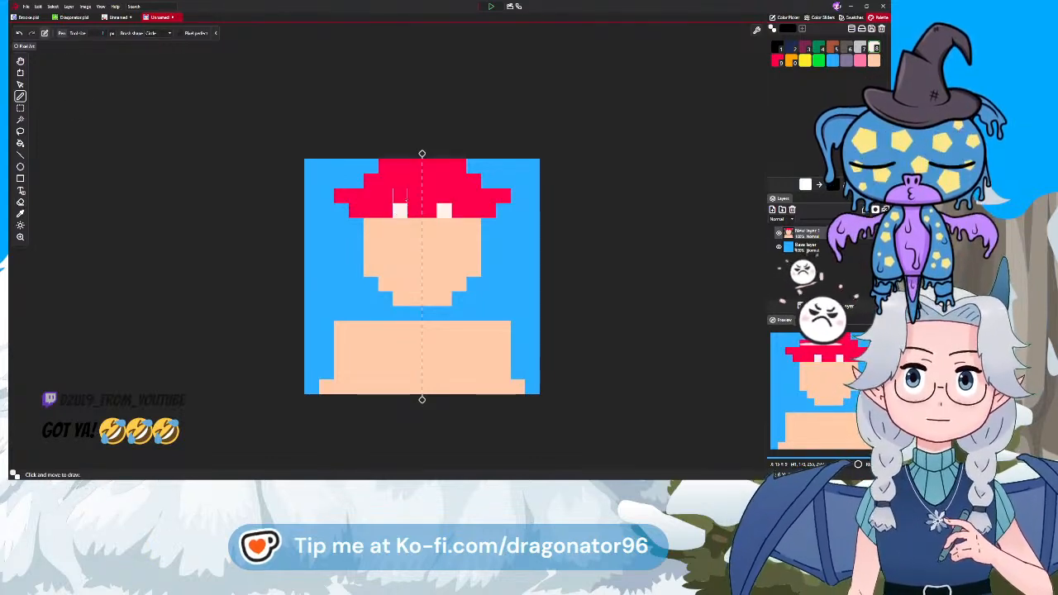
key("ctrl+z")
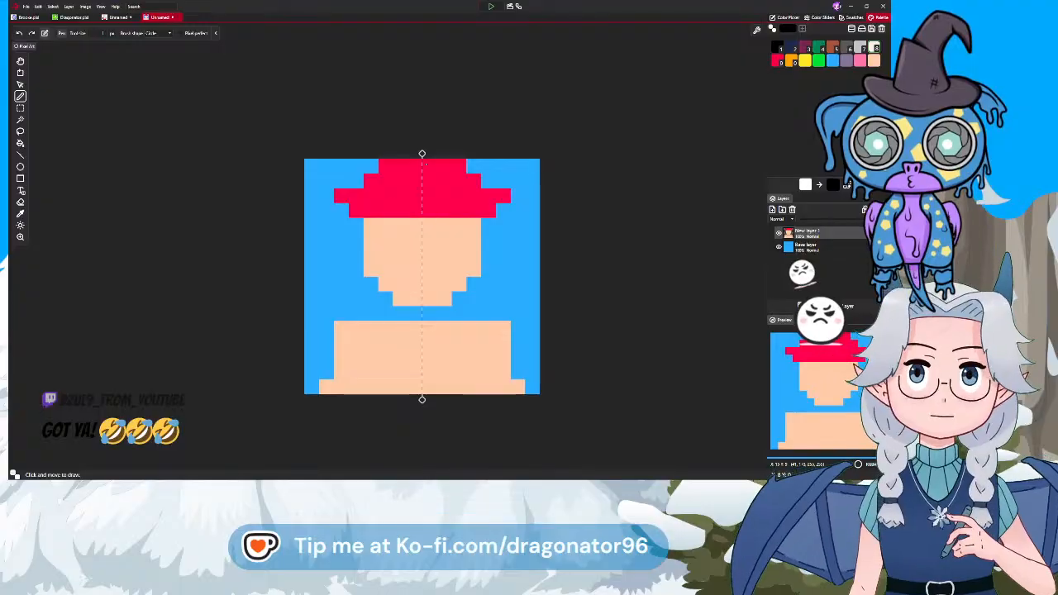
left_click(413, 210)
left_click(399, 196)
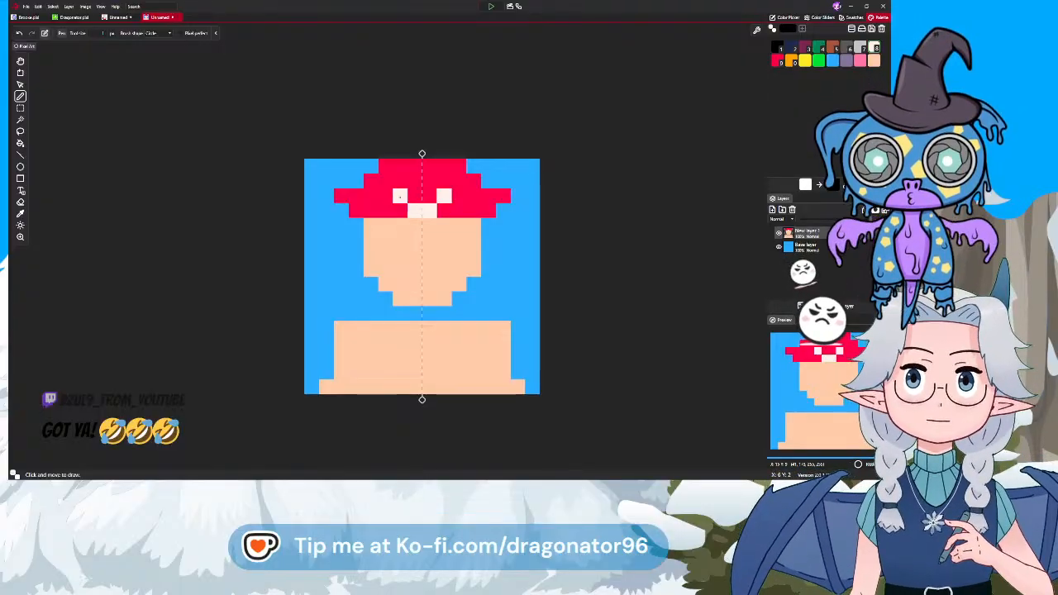
left_click(385, 210)
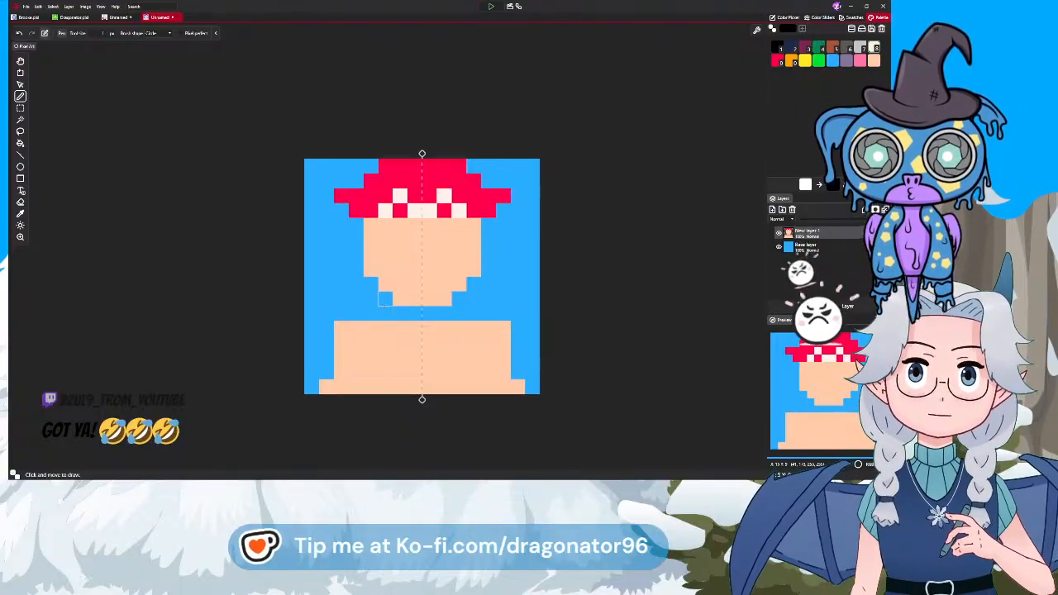
key("ctrl+z")
key("ctrl+z")
key("ctrl+z")
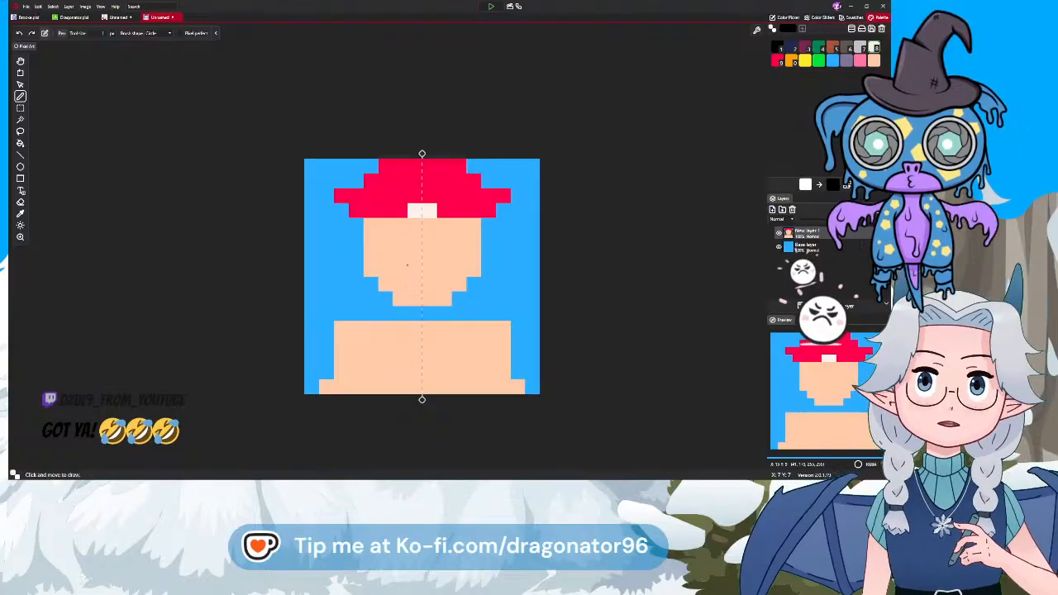
Paint white hat spots: two centre pixels in the third row, one diagonally above each side, and one further out in the third row
left_click(413, 195)
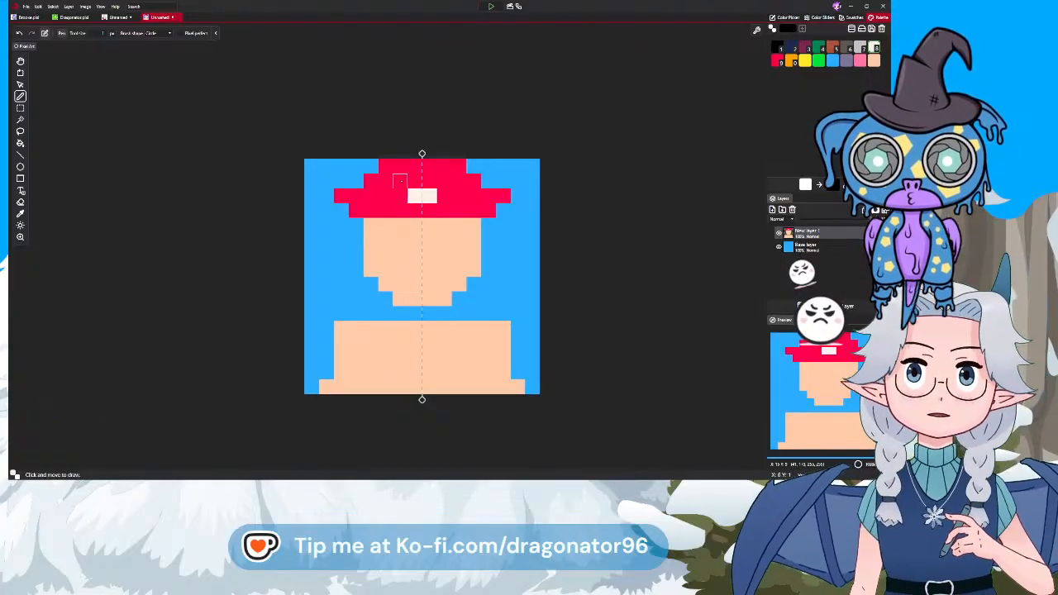
left_click(399, 181)
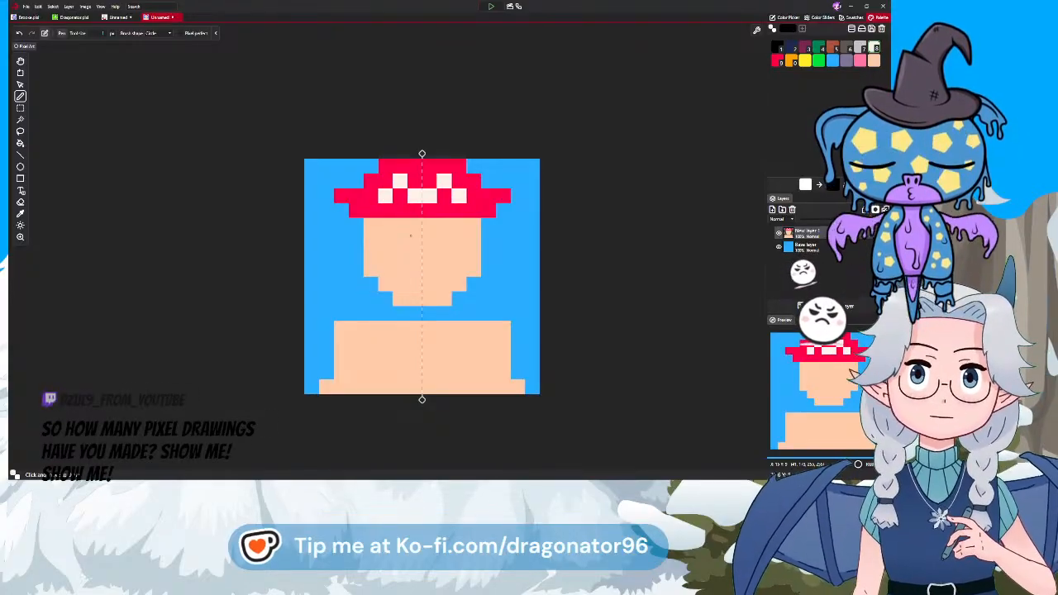
left_click(385, 195)
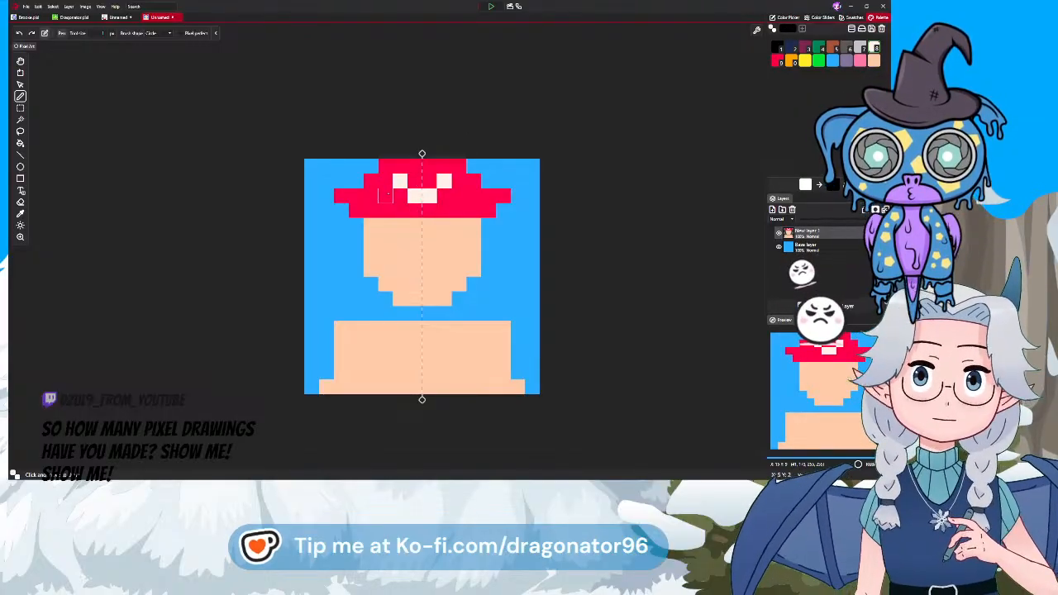
left_click(459, 196)
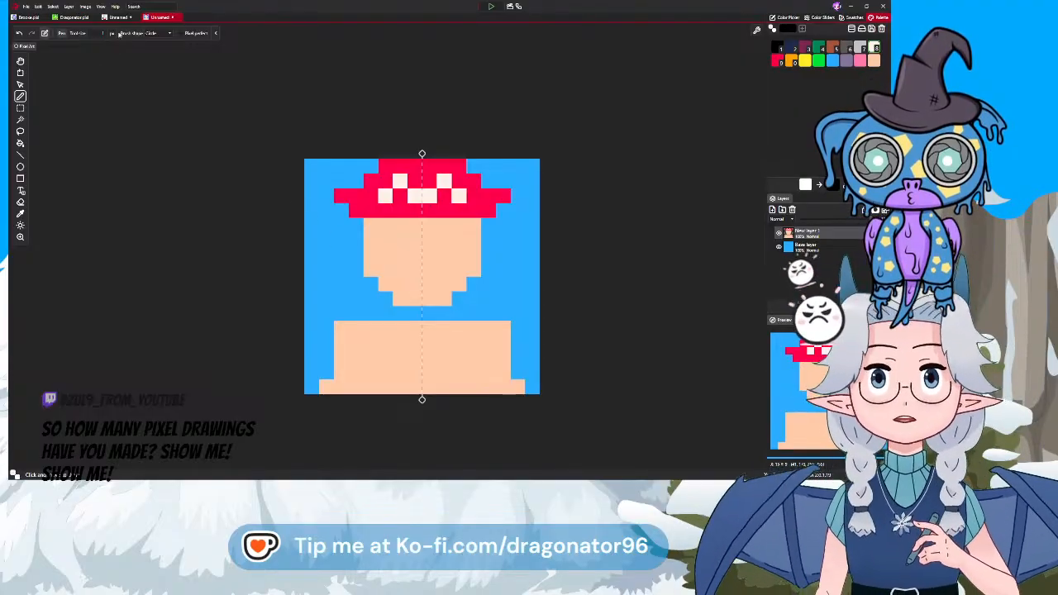
Look through the other open drawings: the potion flask, the green-toned hat character and the blue-haired character
left_click(119, 16)
scroll(406, 273, "down", 2)
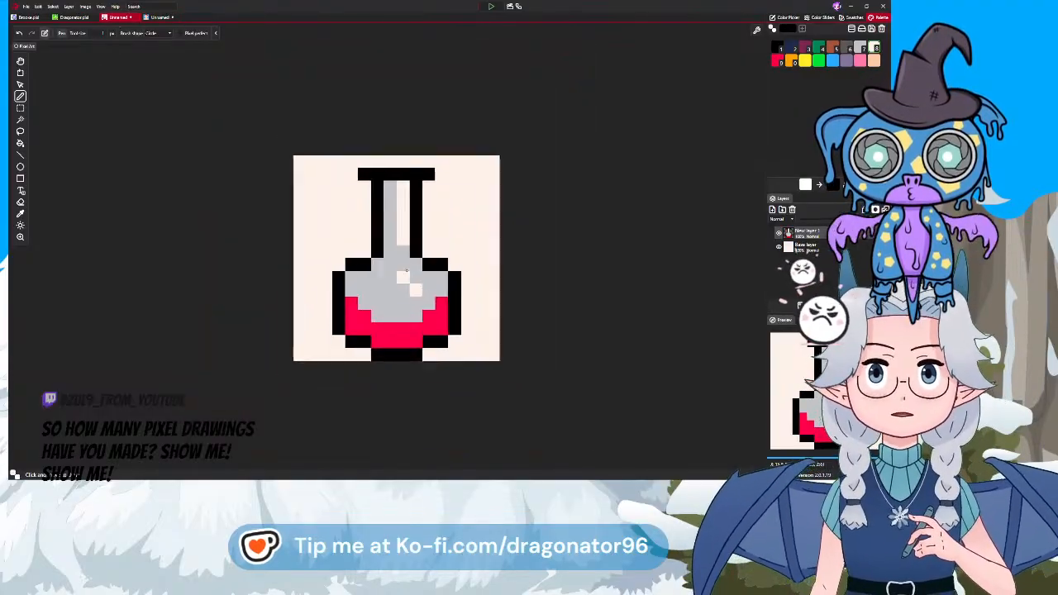
scroll(406, 272, "down", 1)
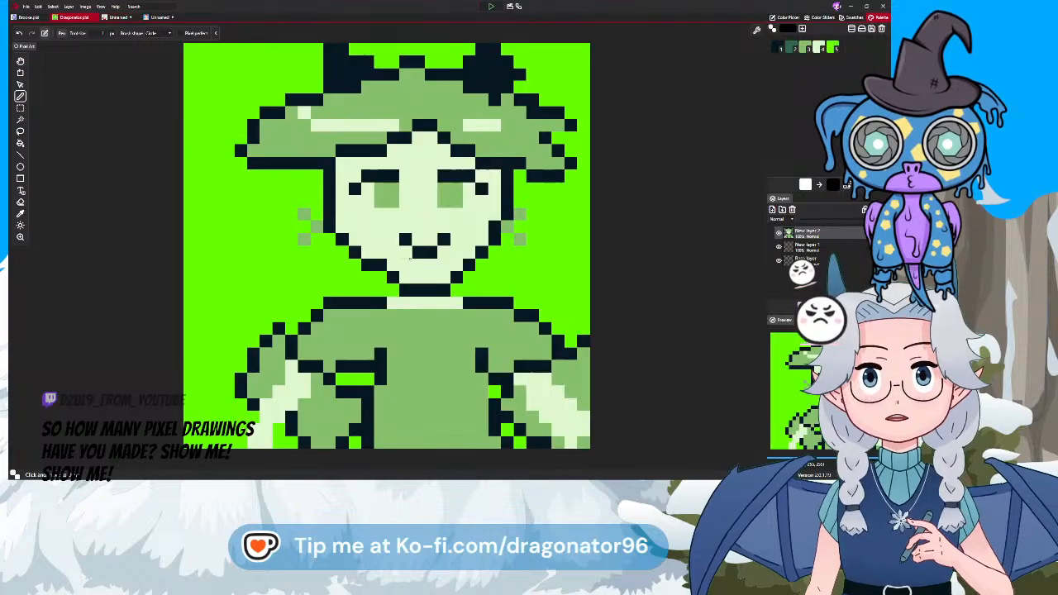
left_click(74, 17)
left_click_drag(321, 285, 358, 280)
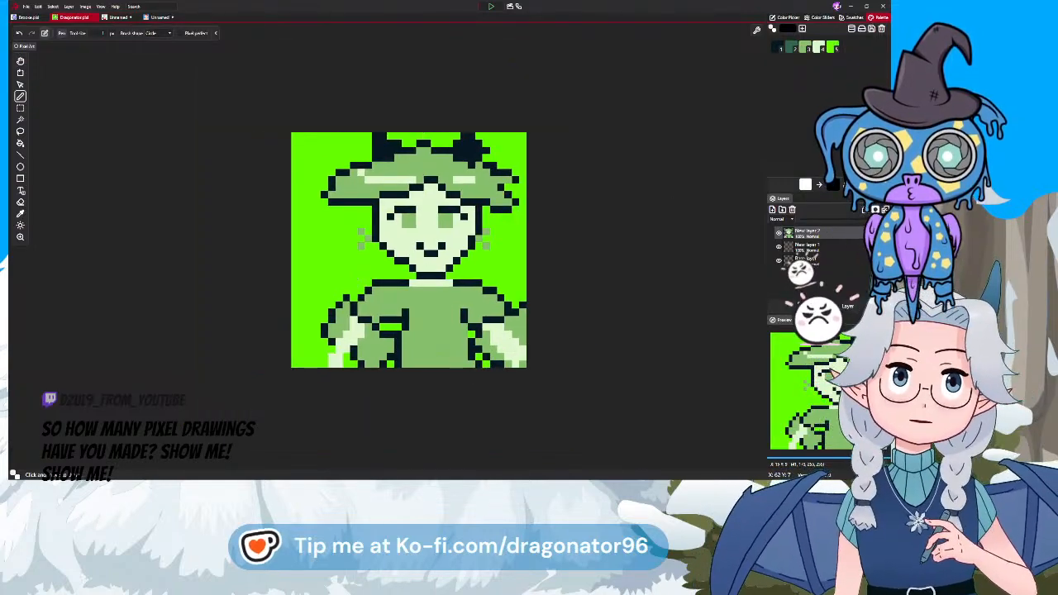
left_click(29, 17)
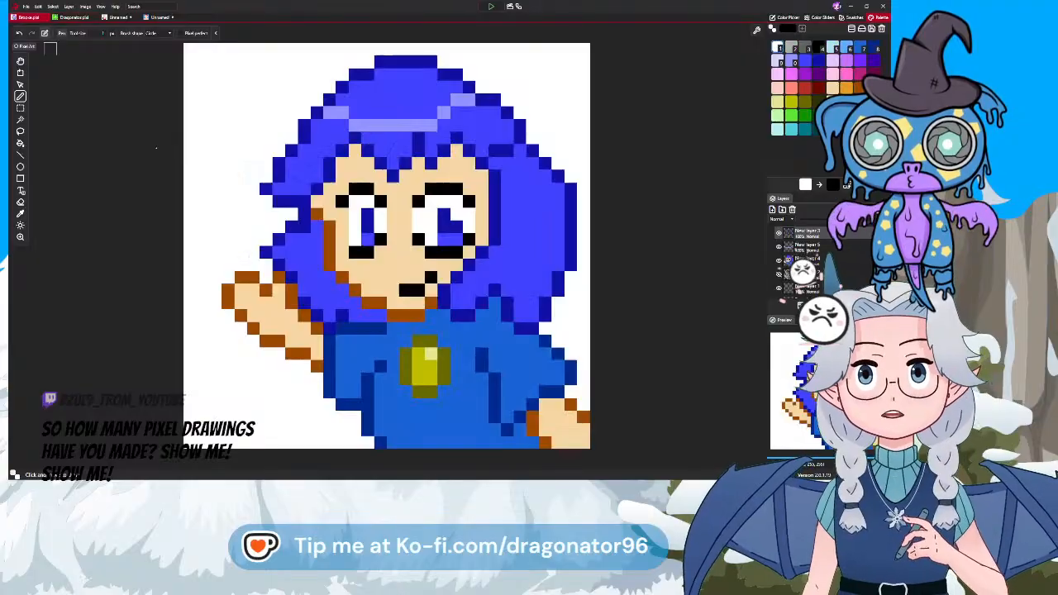
scroll(392, 260, "down", 2)
scroll(362, 287, "up", 2)
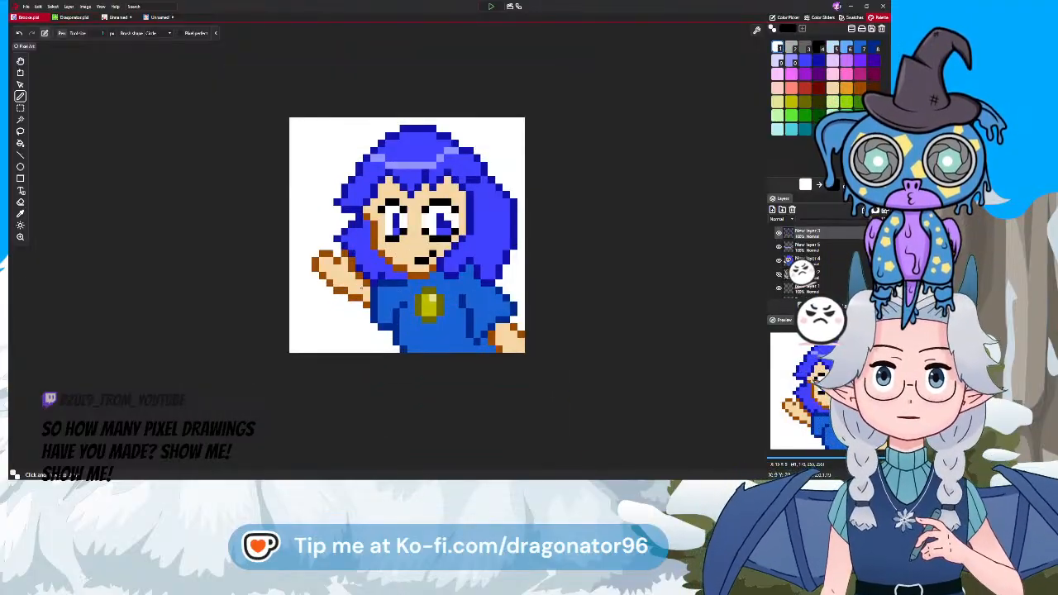
scroll(362, 286, "up", 1)
scroll(362, 287, "down", 4)
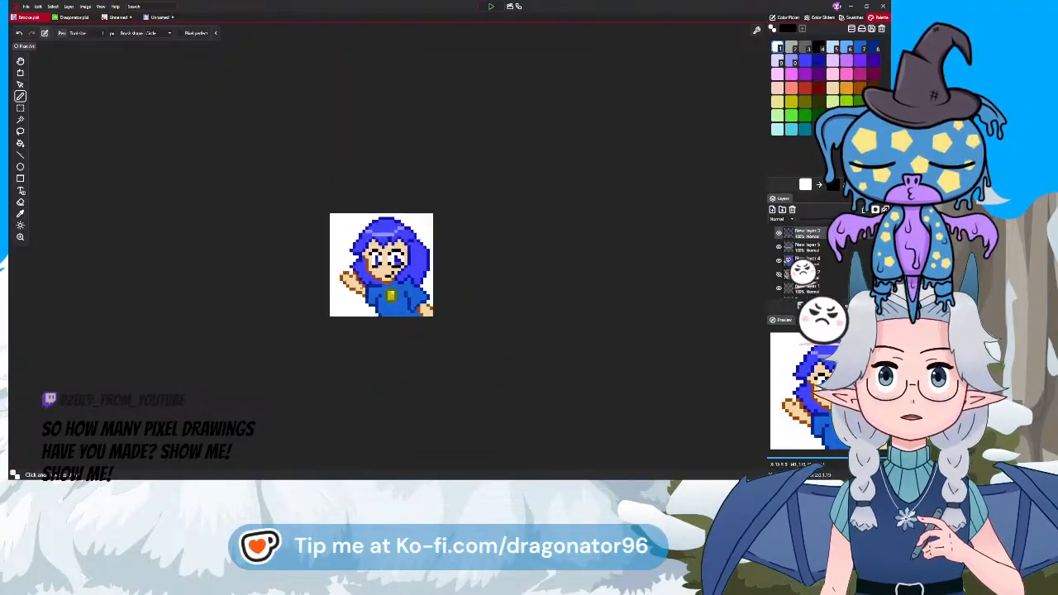
scroll(362, 287, "up", 3)
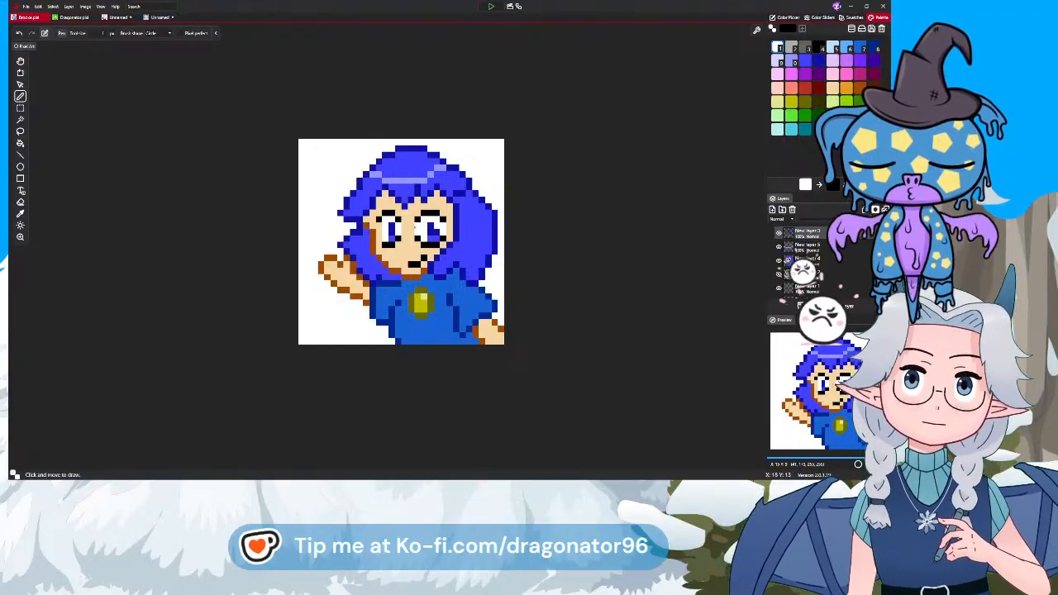
left_click_drag(390, 236, 421, 220)
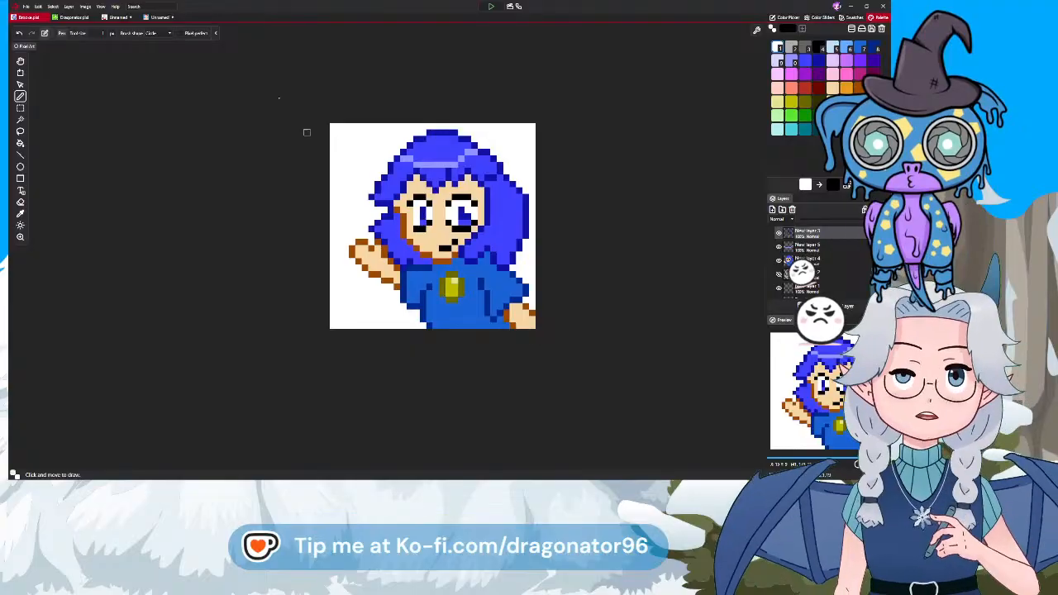
Return to the bust drawing and paint a four-pixel-wide skin-coloured neck joining the chin to the shoulders
left_click(156, 18)
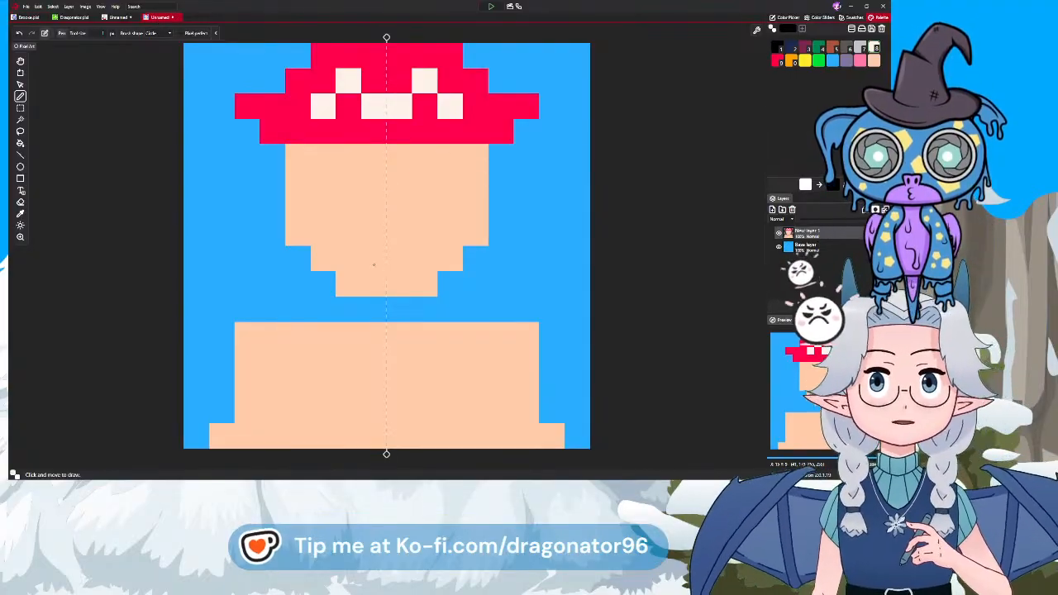
scroll(412, 170, "down", 2)
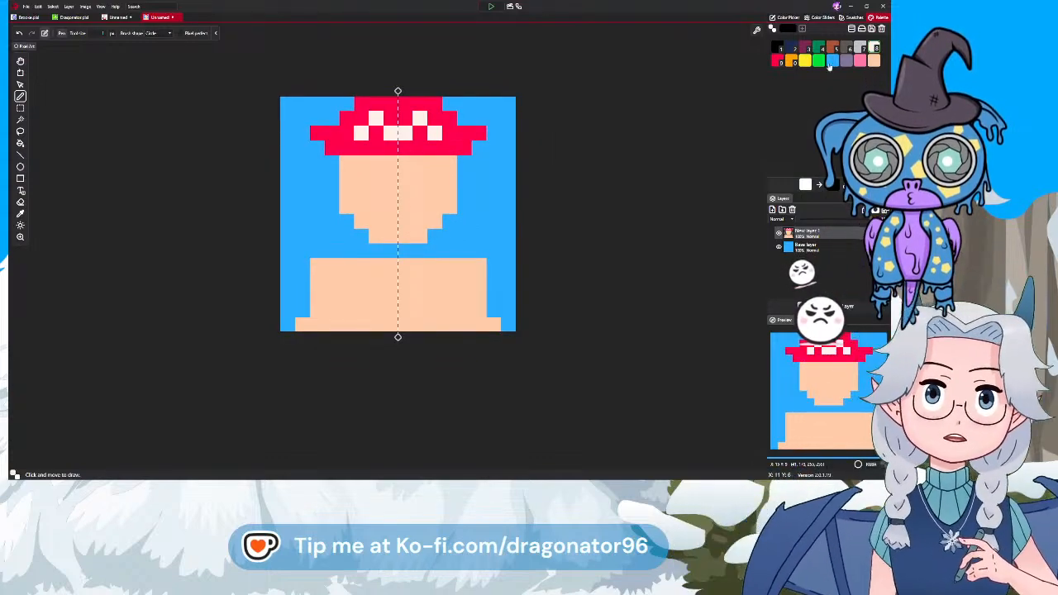
left_click(874, 64)
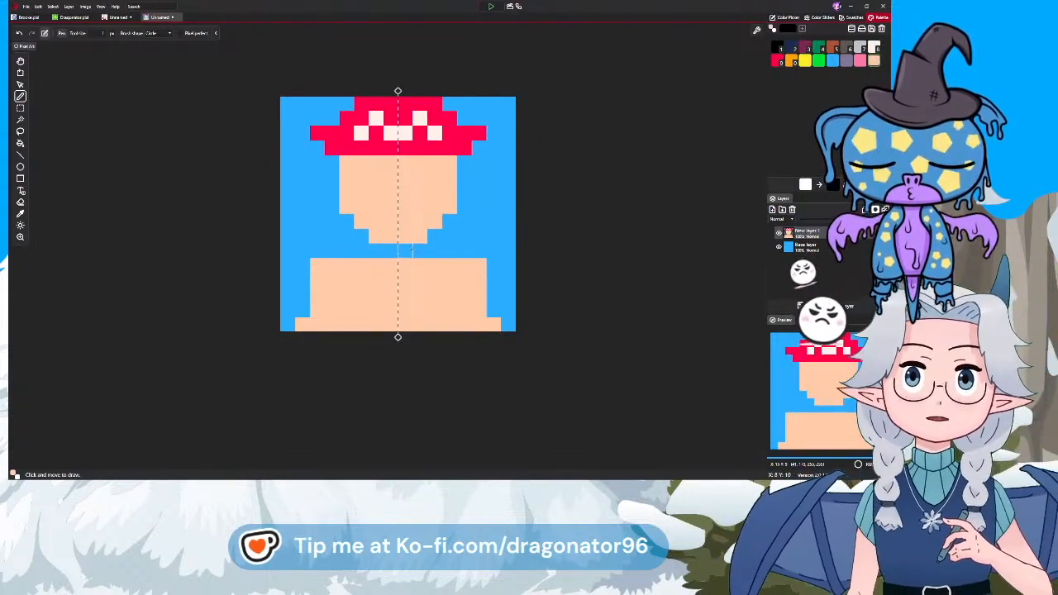
left_click_drag(418, 249, 391, 251)
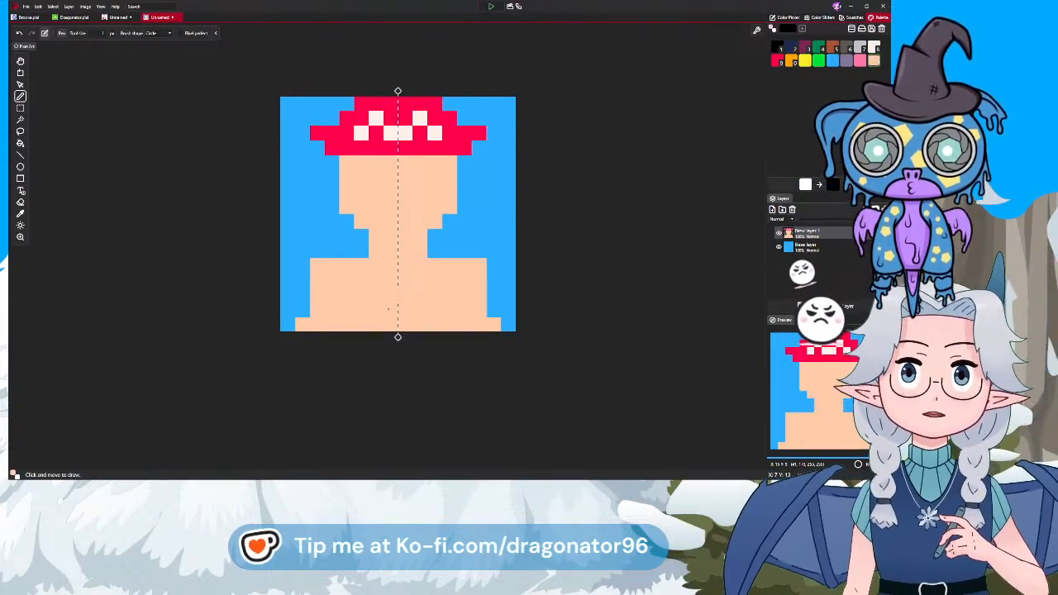
Paint a red shoulder line four pixels wide on each side of the neck, with two diagonal pixels stepping down to the canvas edges
left_click(777, 62)
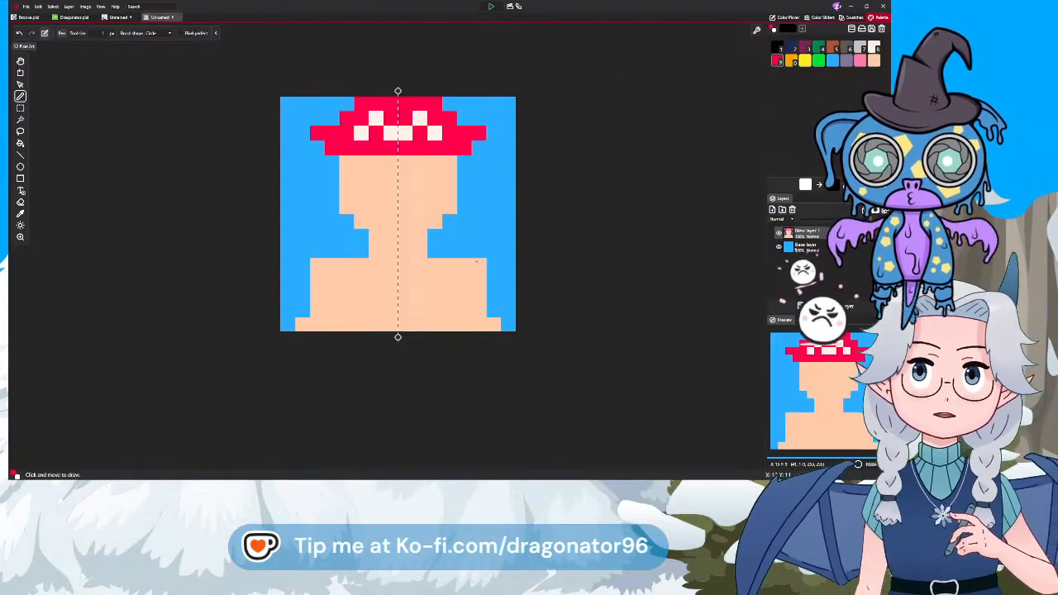
mouse_move(466, 262)
left_mouse_down()
mouse_move(432, 264)
mouse_move(478, 265)
left_mouse_up()
left_click(493, 280)
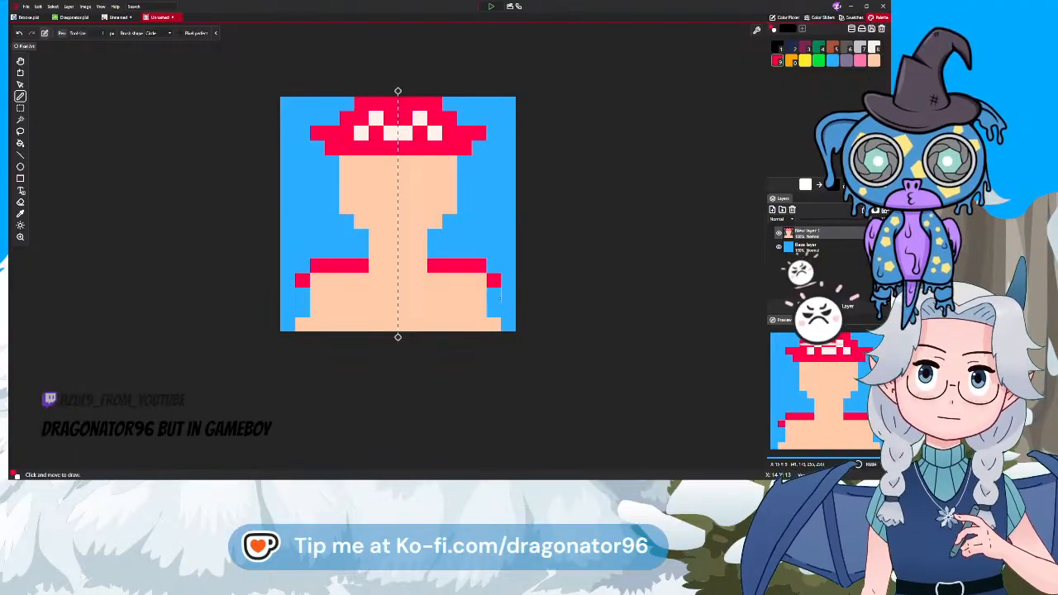
left_click(508, 295)
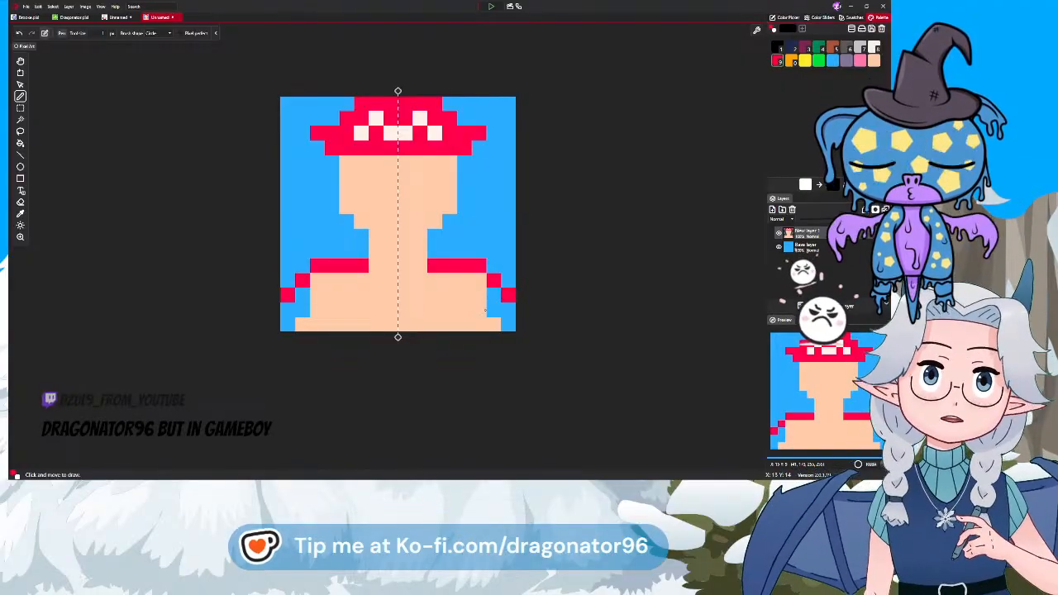
Fill the whole torso red between and below the shoulders, and paint a two-by-two-pixel skin-coloured arm below each sleeve
mouse_move(496, 299)
left_mouse_down()
mouse_move(408, 295)
mouse_move(399, 265)
left_mouse_up()
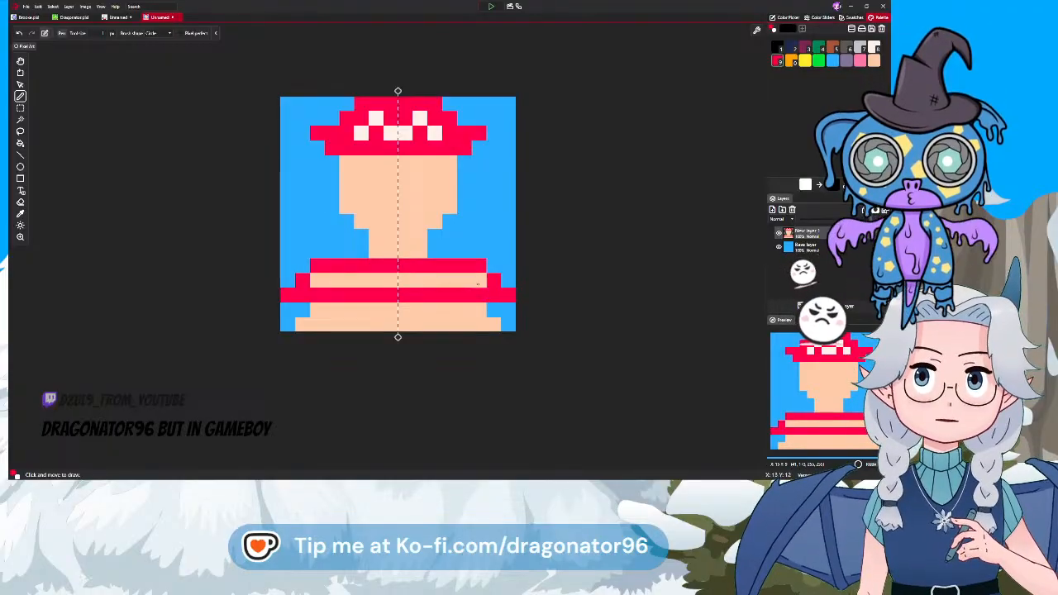
left_click_drag(477, 284, 399, 282)
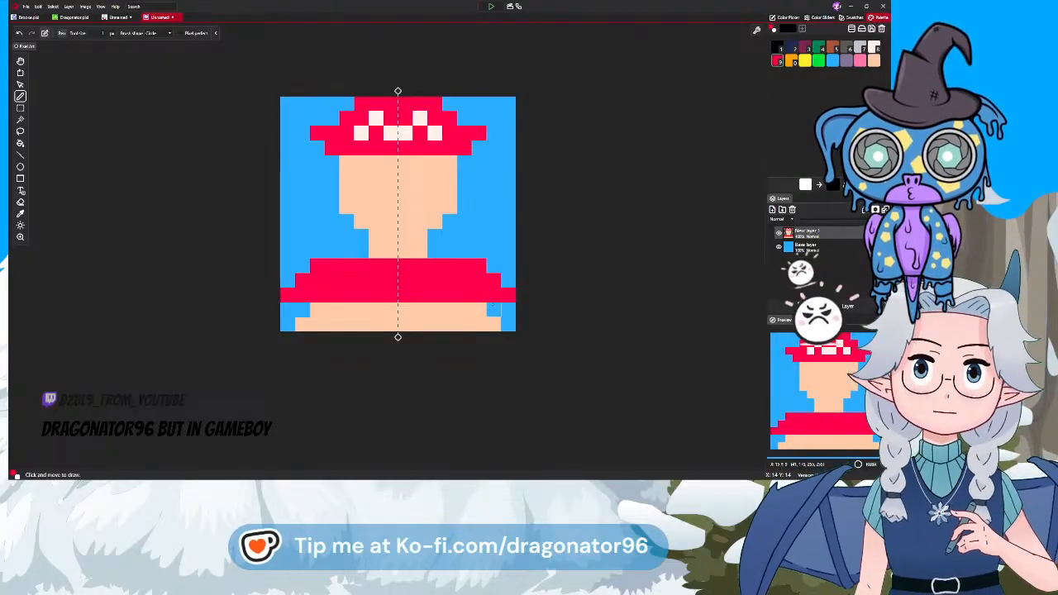
left_click_drag(494, 309, 398, 310)
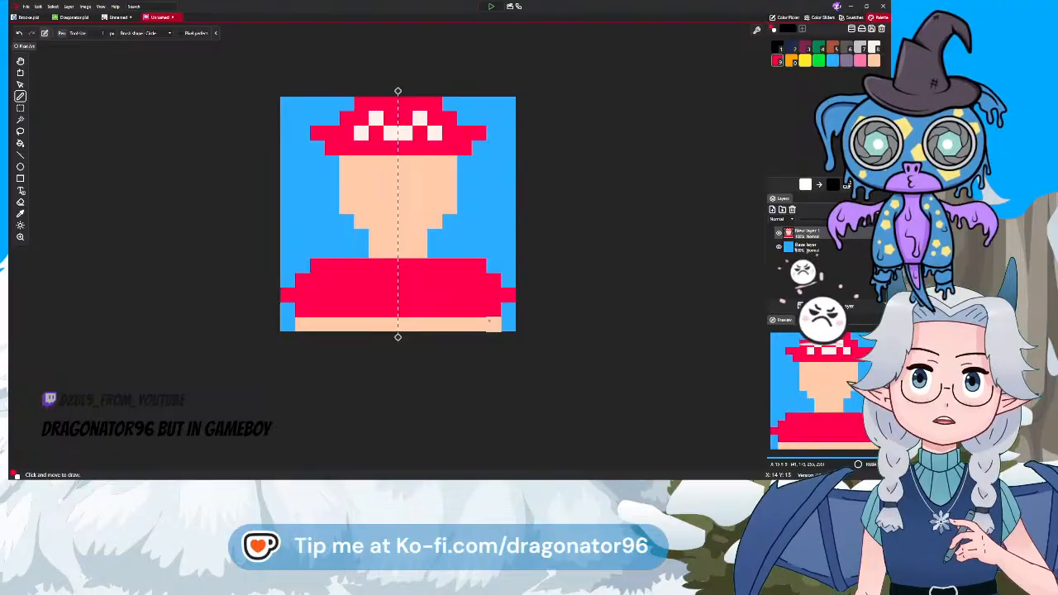
left_click_drag(488, 322, 403, 323)
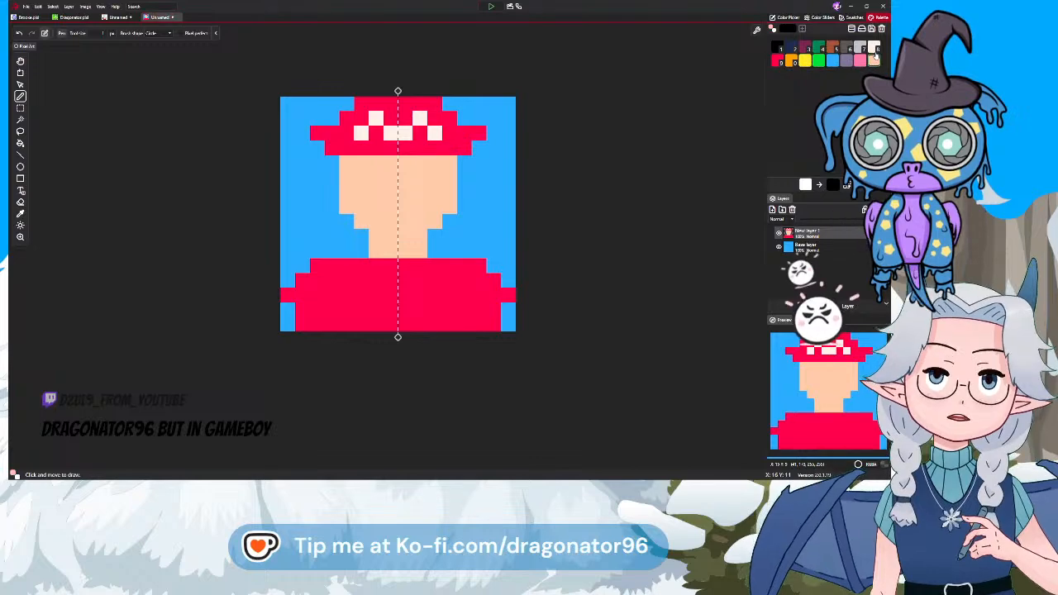
left_click_drag(493, 310, 478, 339)
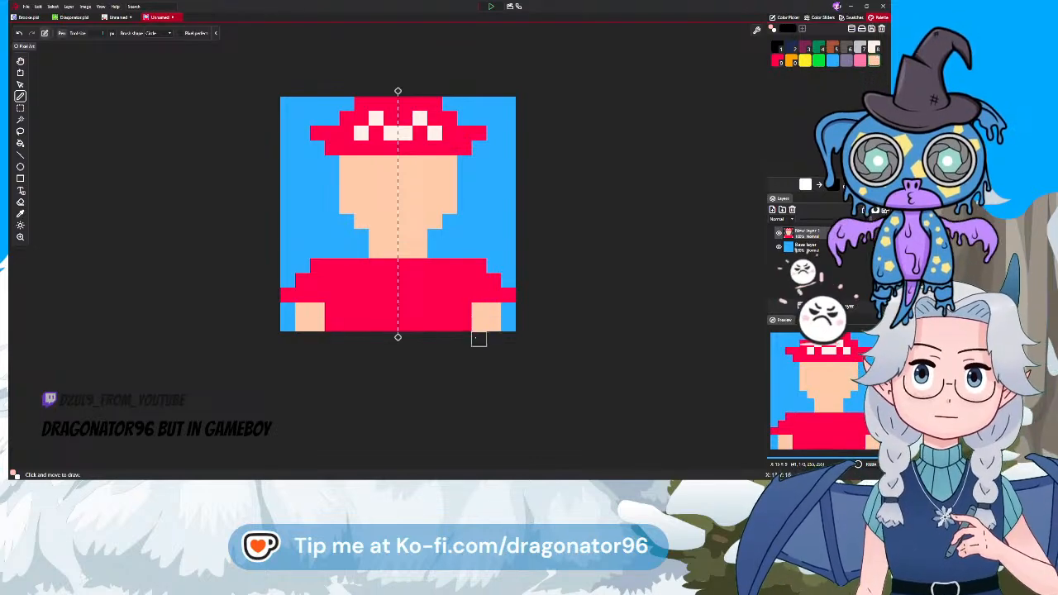
Paint dark navy overalls: a two-pixel-wide strap beside each side of the neck and an eight-pixel-wide bib across the bottom two rows
left_click(791, 48)
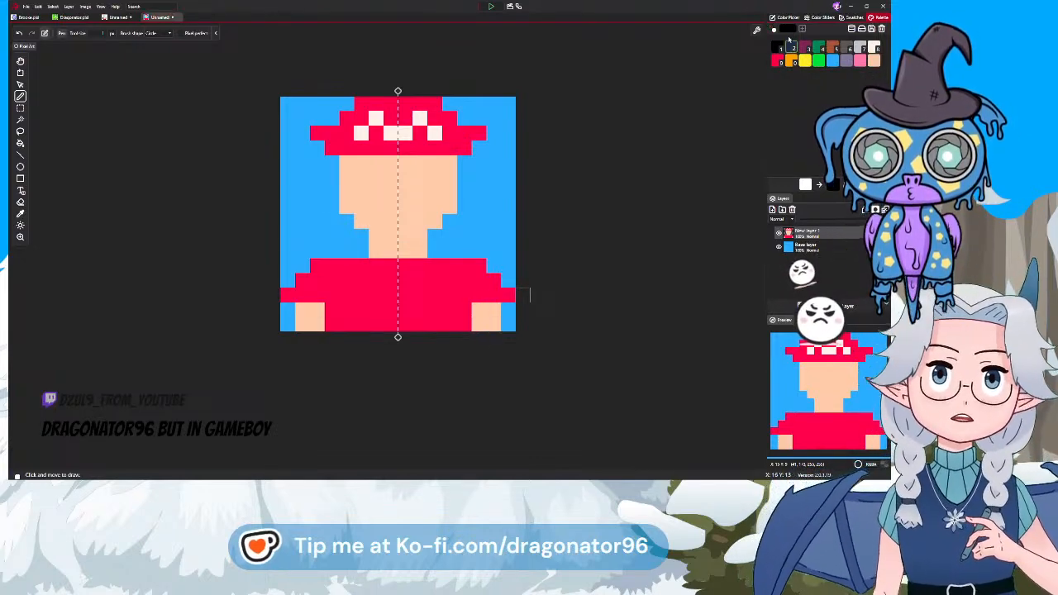
mouse_move(451, 266)
left_mouse_down()
mouse_move(438, 266)
mouse_move(450, 282)
left_mouse_up()
left_click(433, 296)
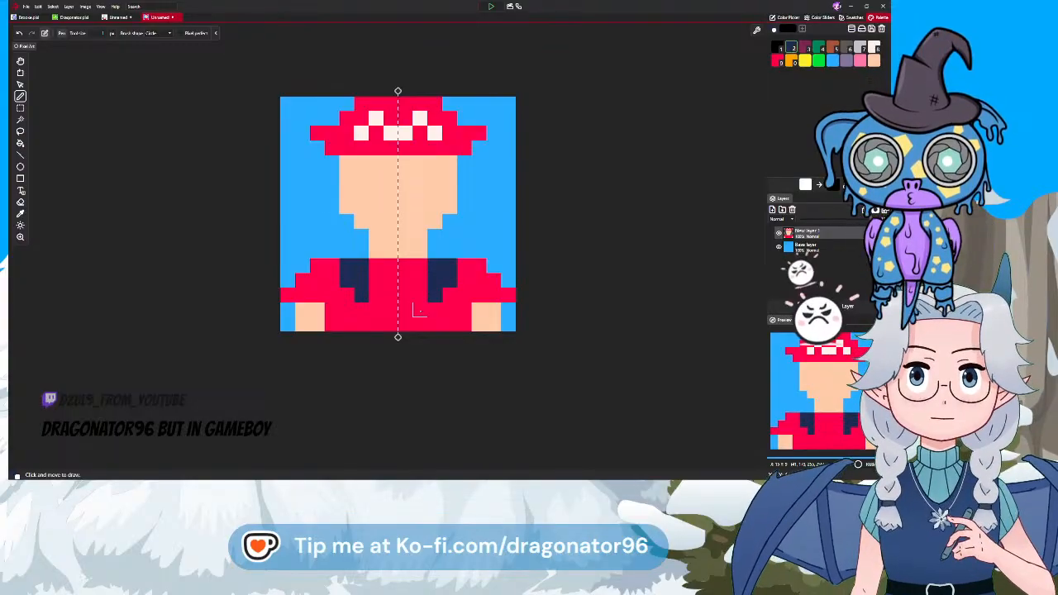
left_click(419, 310)
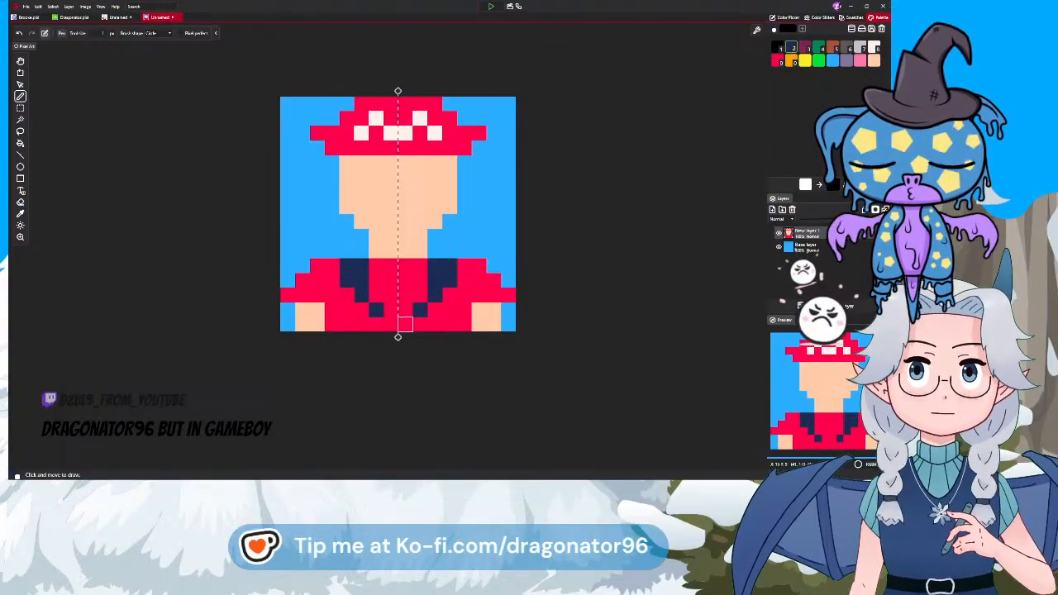
left_click(391, 310)
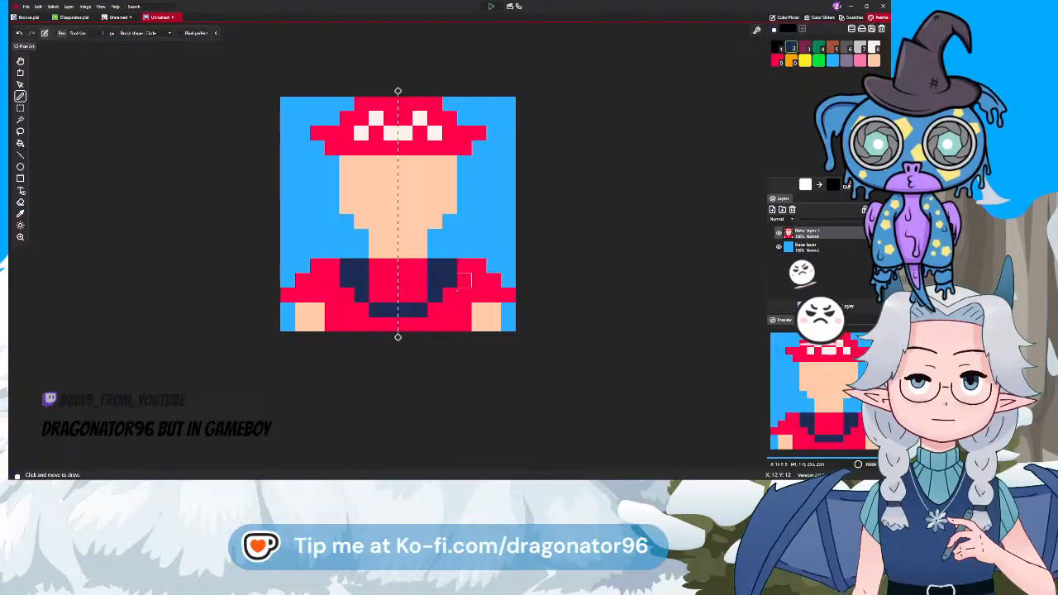
mouse_move(449, 295)
left_mouse_down()
mouse_move(448, 323)
mouse_move(435, 310)
mouse_move(435, 323)
mouse_move(406, 323)
left_mouse_up()
left_click(434, 309)
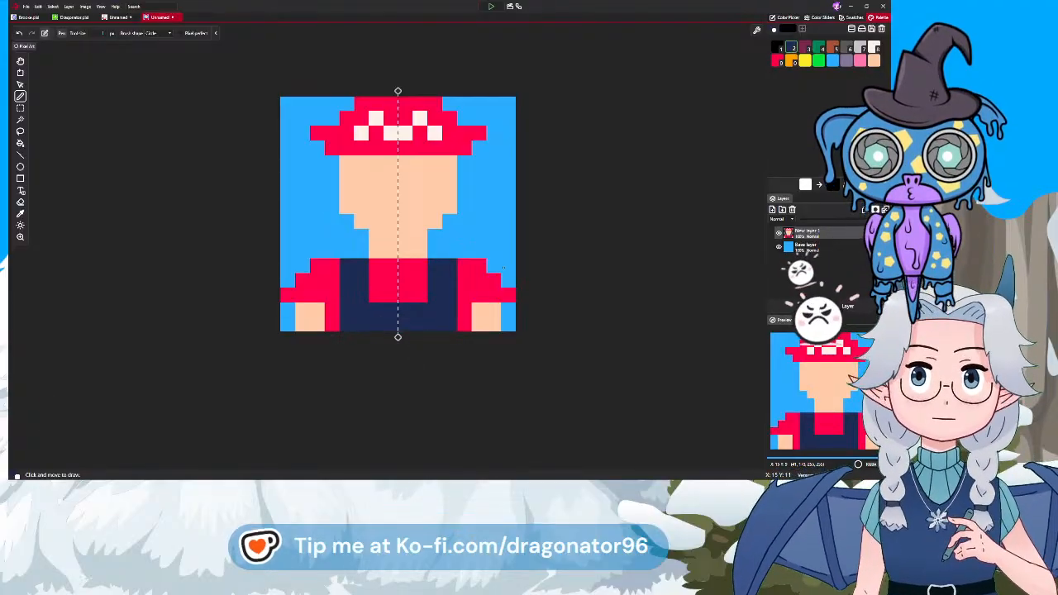
Paint a one-pixel skin-coloured ear on each side of the face and make black the drawing colour
left_click(867, 62)
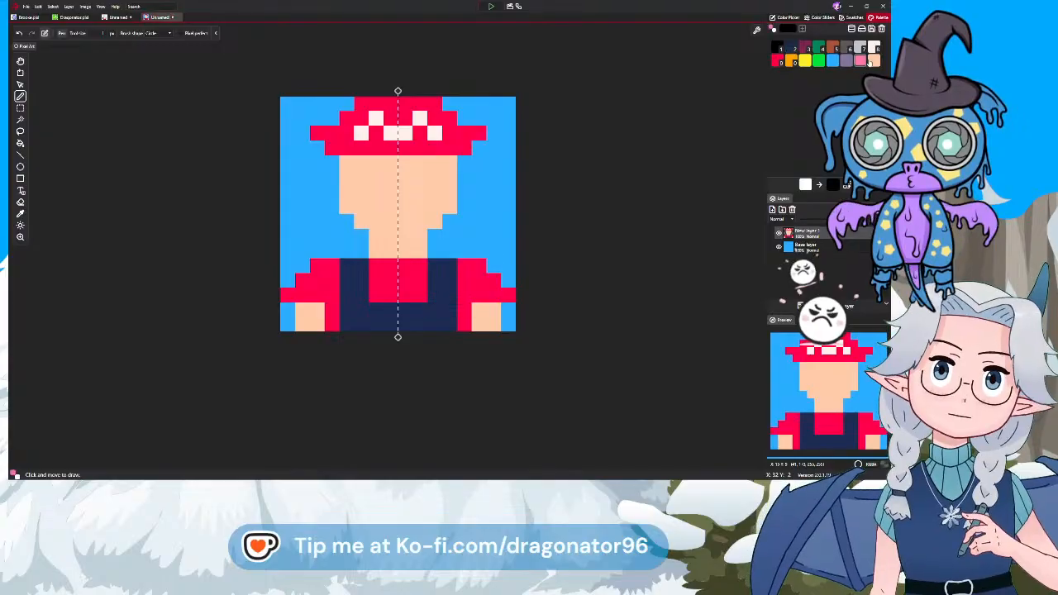
left_click(464, 191)
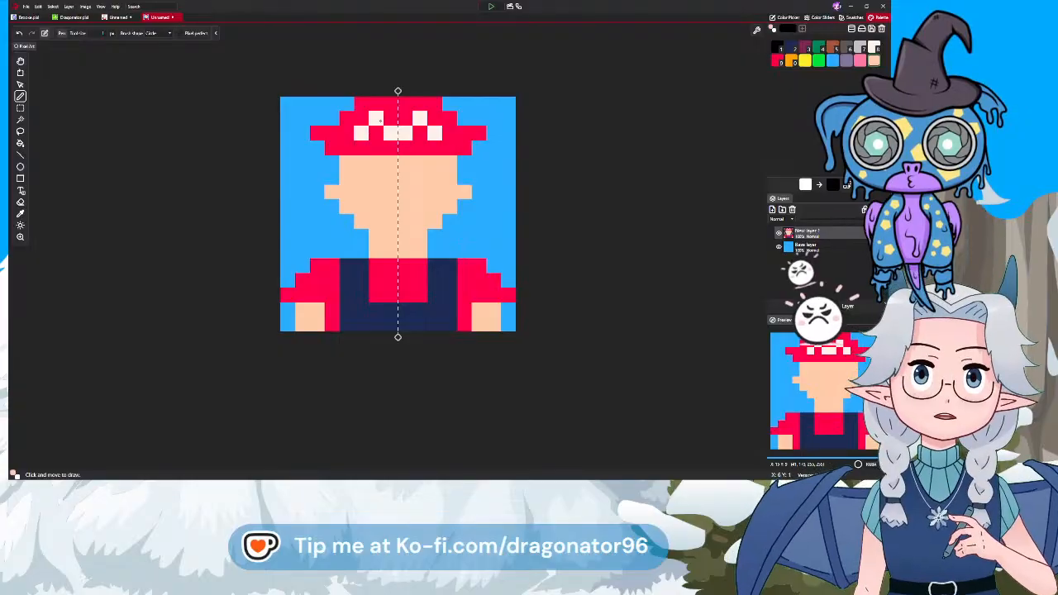
left_click(777, 46)
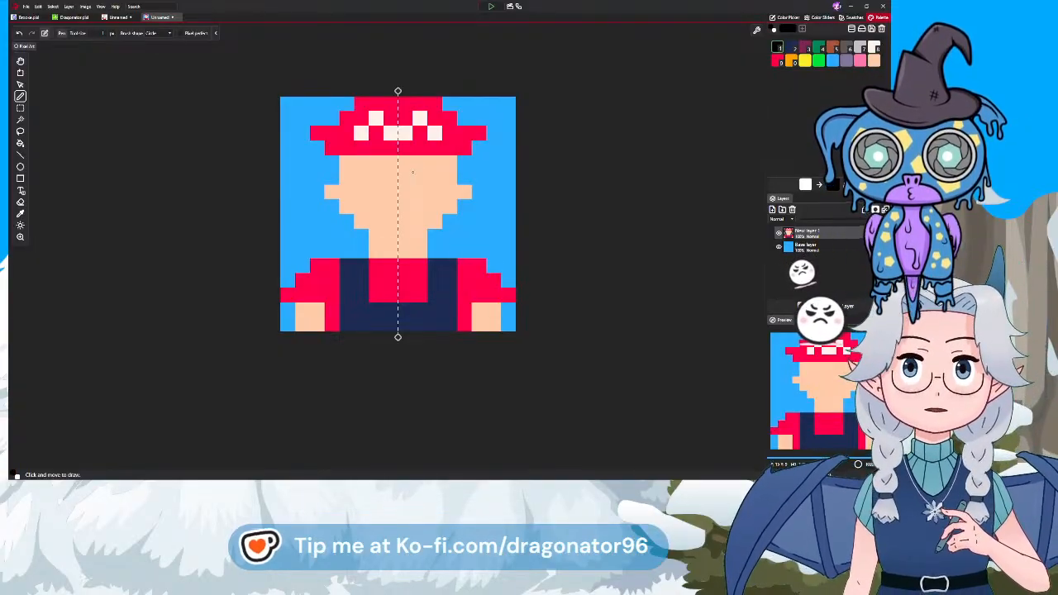
mouse_move(417, 175)
left_mouse_down()
mouse_move(419, 192)
mouse_move(435, 176)
left_mouse_up()
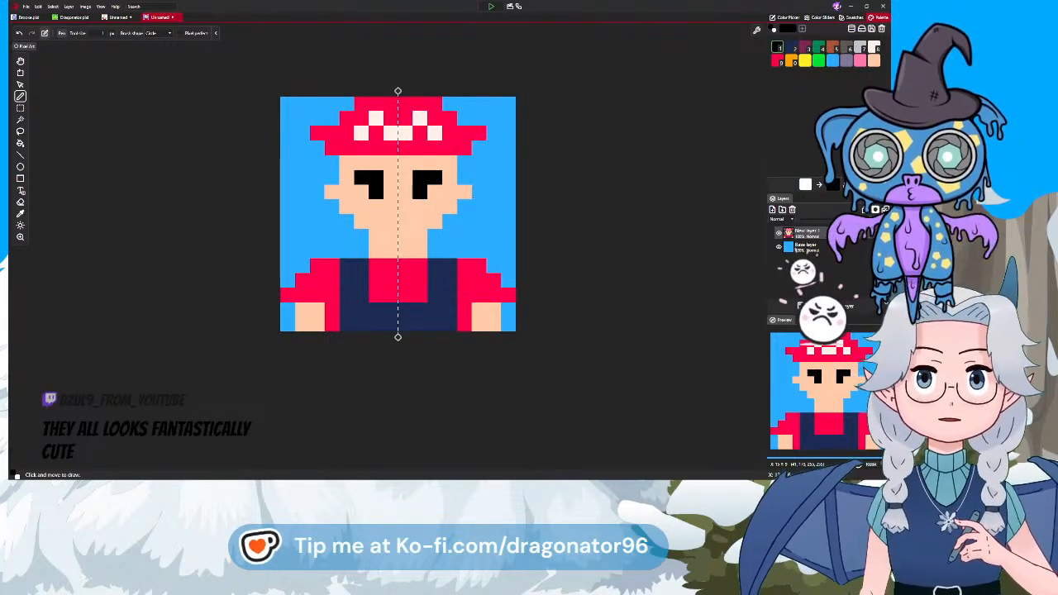
key("ctrl+z")
key("ctrl+z")
key("ctrl+z")
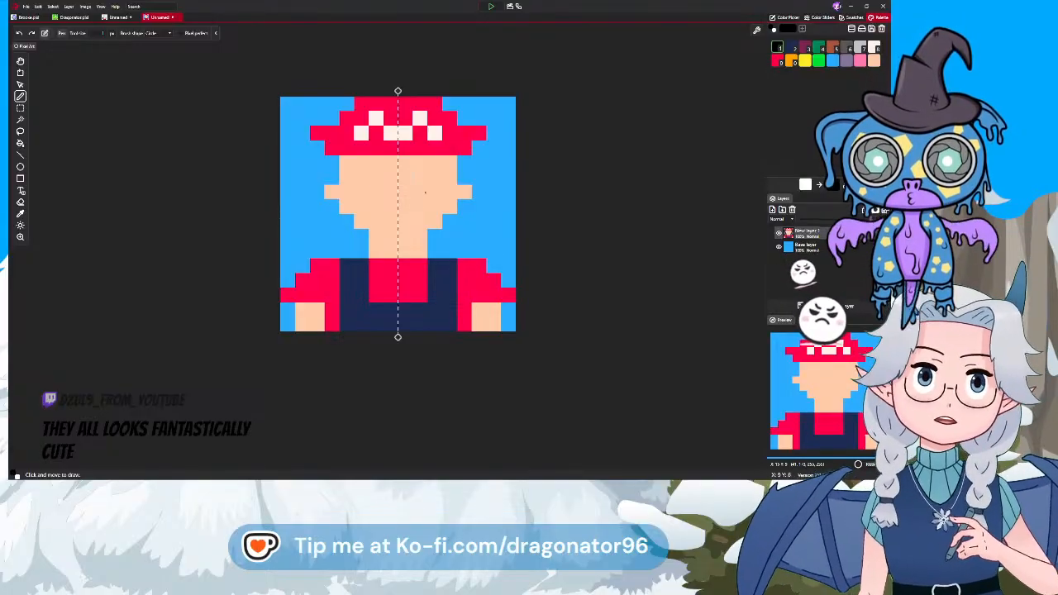
Paint mirrored black eyes of three pixels each: two pixels across with one more below the inner pixel
left_click(431, 177)
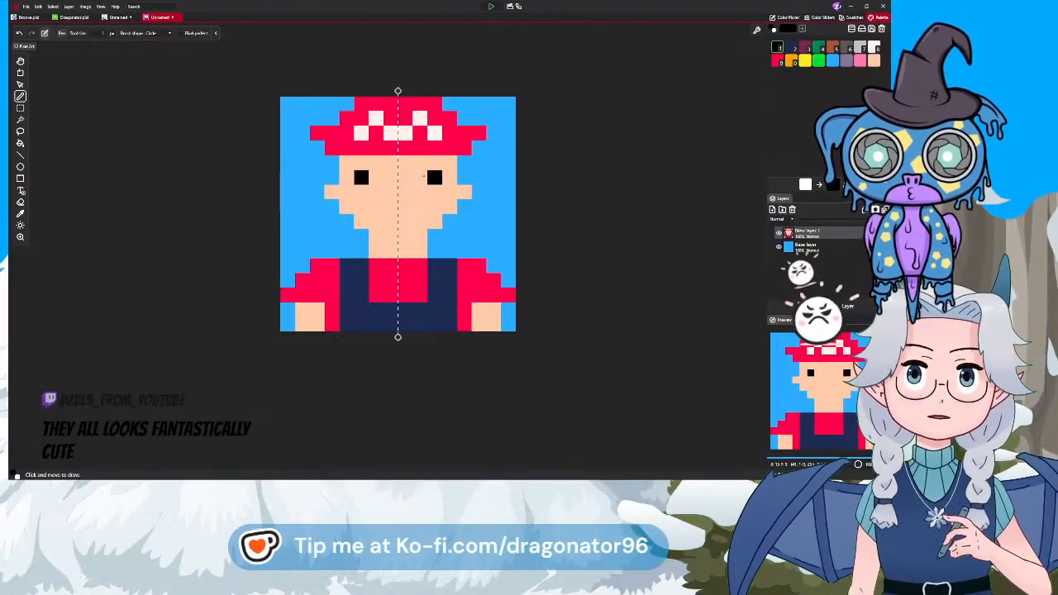
left_click(419, 178)
left_click(420, 192)
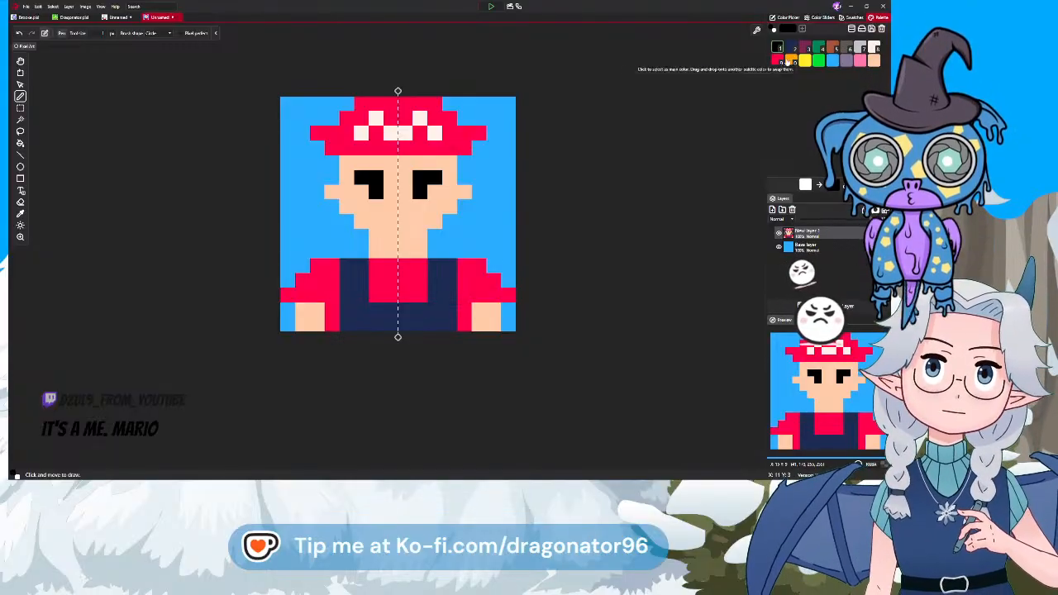
Choose the skin colour and turn off the vertical line symmetry on the bust drawing
left_click(778, 60)
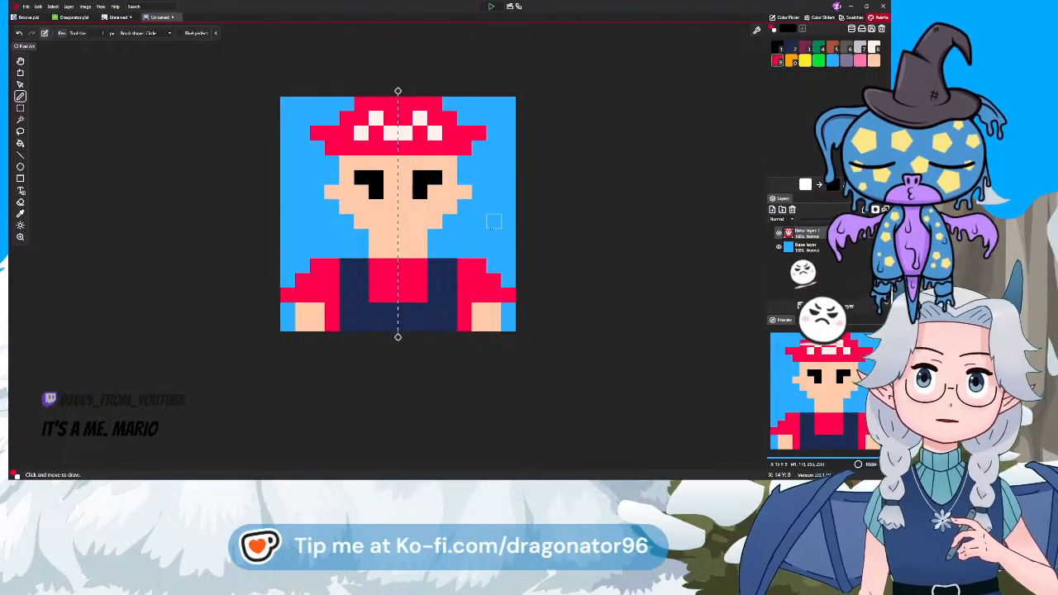
left_click(873, 61)
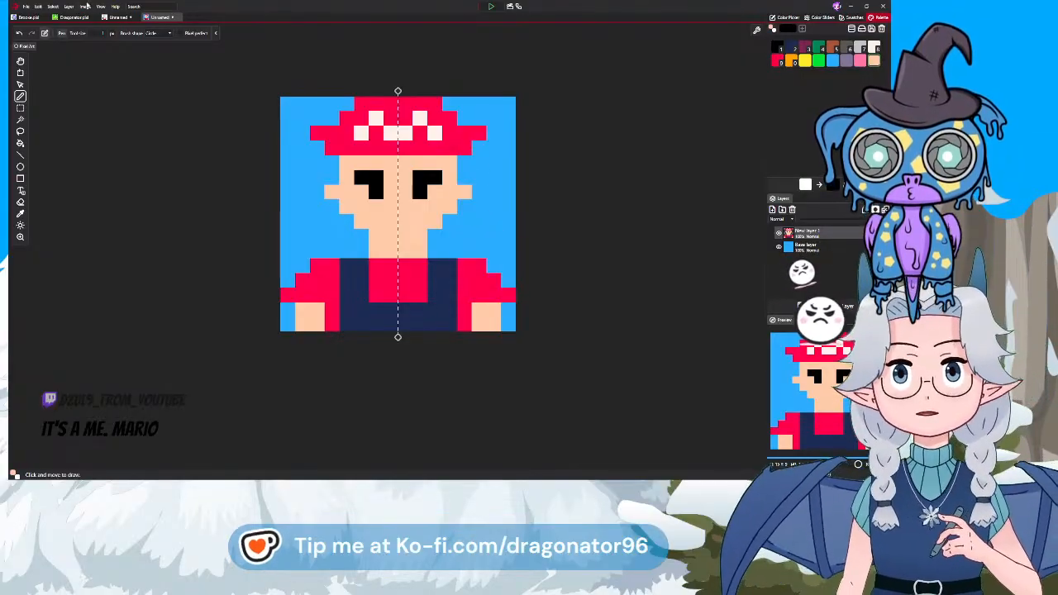
left_click(86, 7)
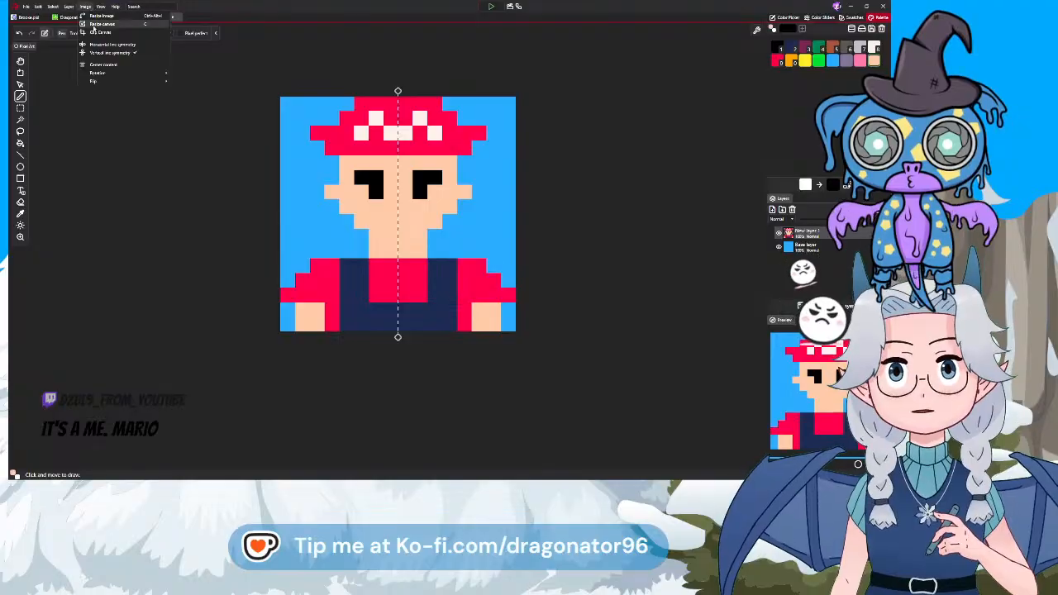
left_click(110, 52)
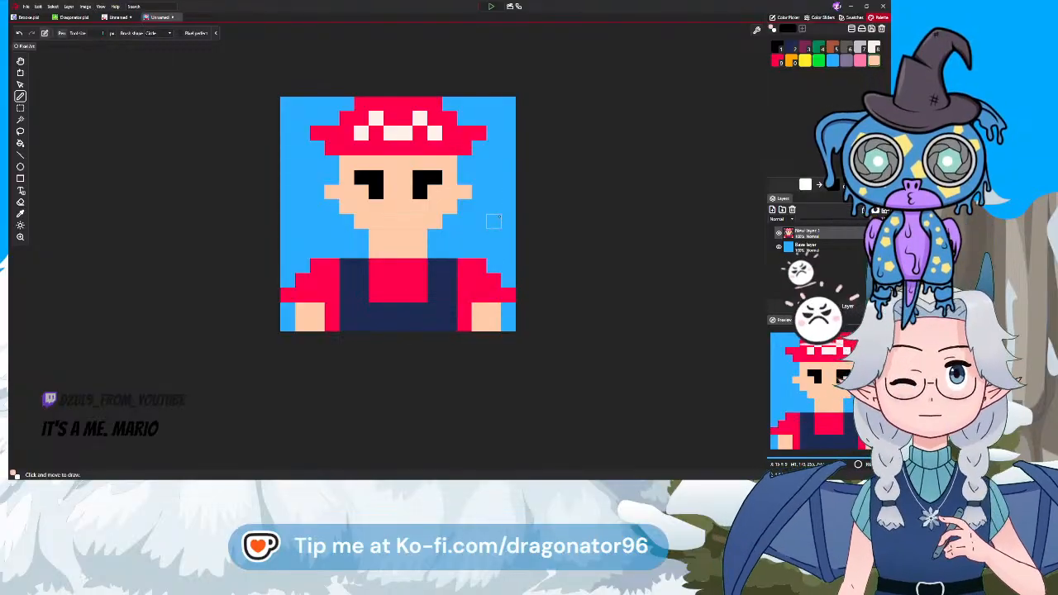
Try a two-by-two-pixel skin-coloured hand above one shoulder at the canvas edge, and undo it
left_click_drag(494, 222, 493, 236)
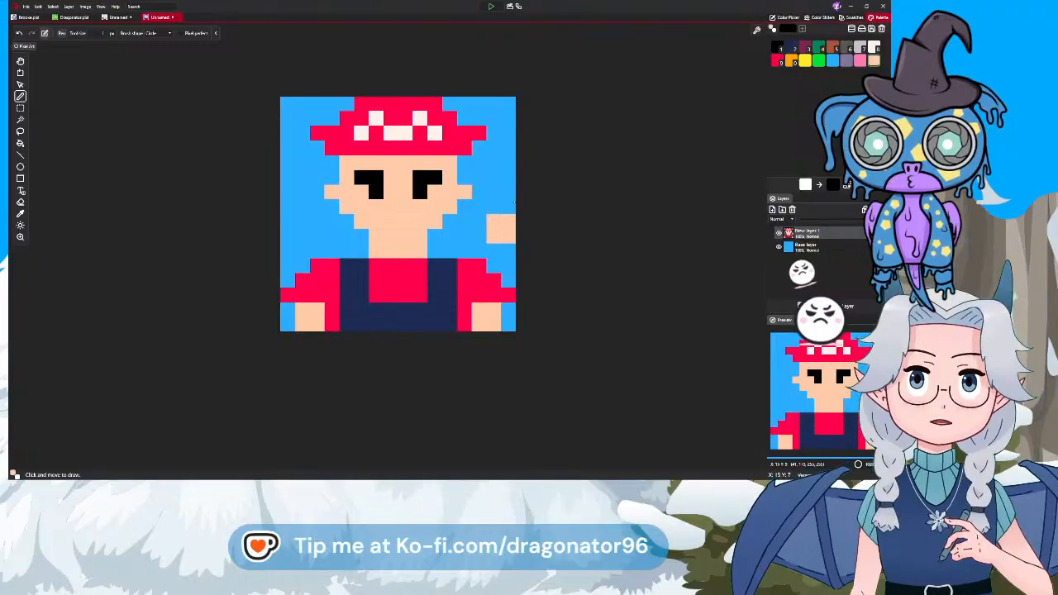
key("ctrl+z")
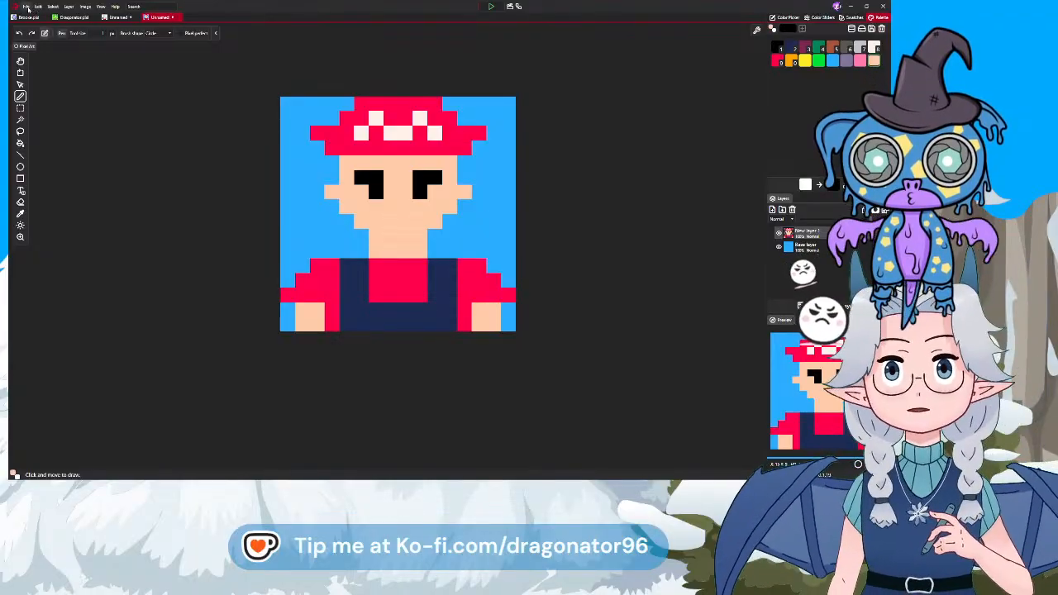
Create a new blank drawing and fill its entire base layer with dark green
left_click(28, 8)
left_click(33, 17)
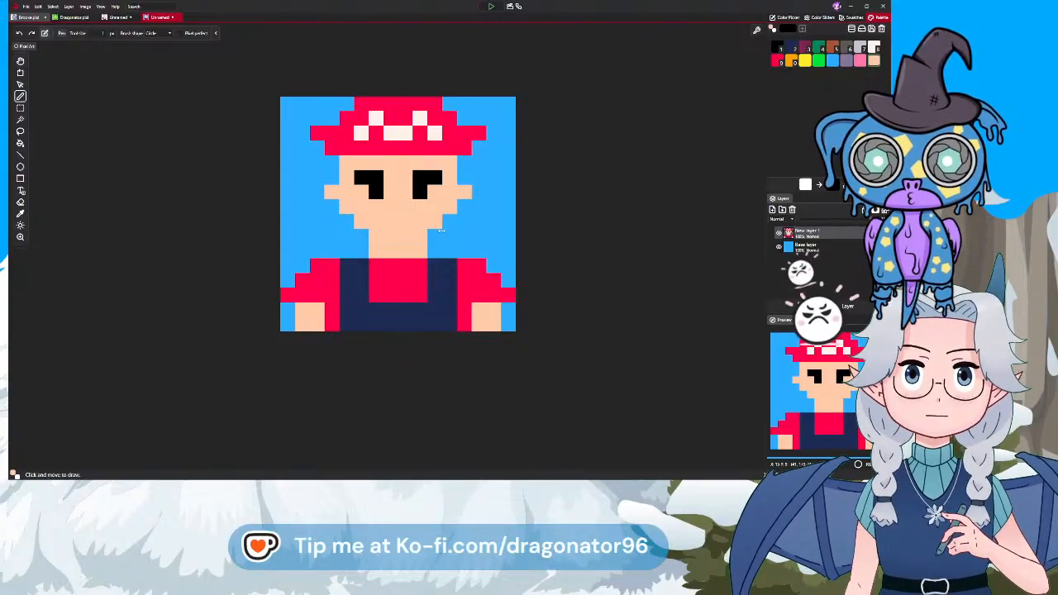
left_click(453, 279)
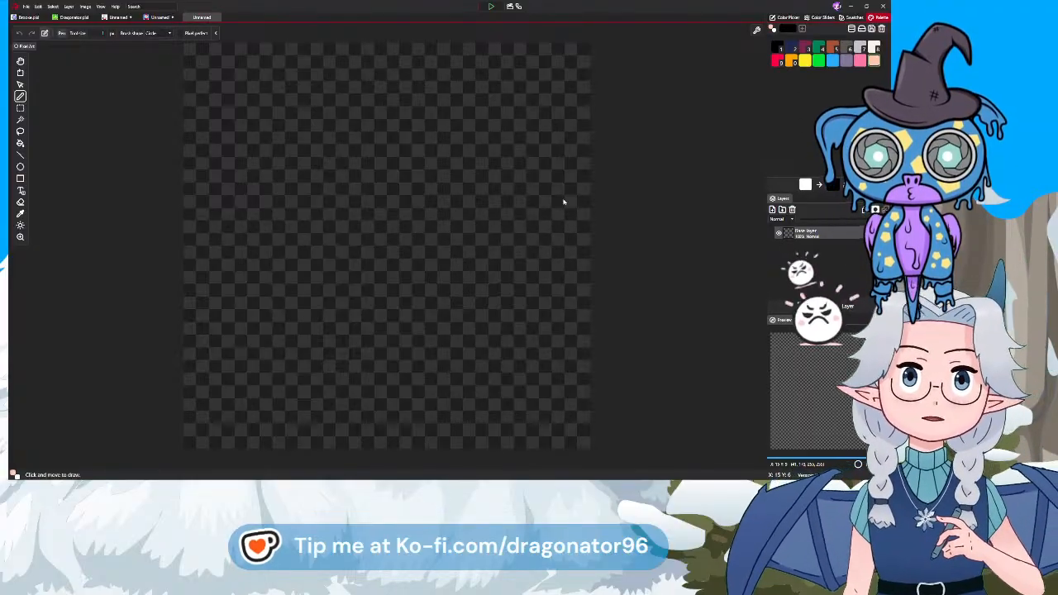
scroll(423, 256, "down", 3)
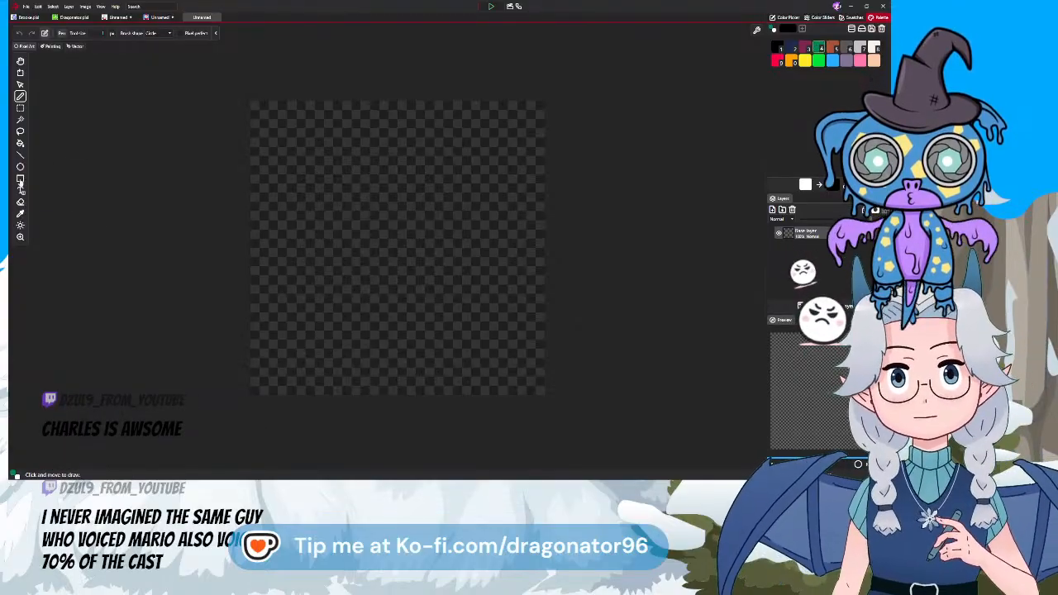
left_click(21, 143)
left_click(424, 266)
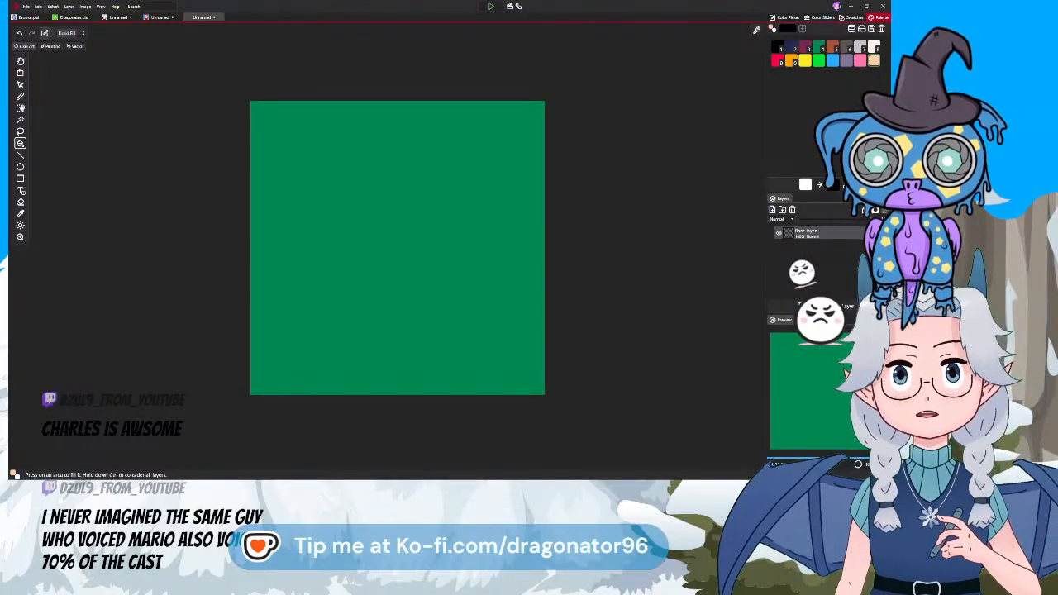
key("b")
mouse_move(351, 194)
left_mouse_down()
mouse_move(352, 315)
mouse_move(373, 342)
mouse_move(428, 341)
mouse_move(453, 299)
left_mouse_up()
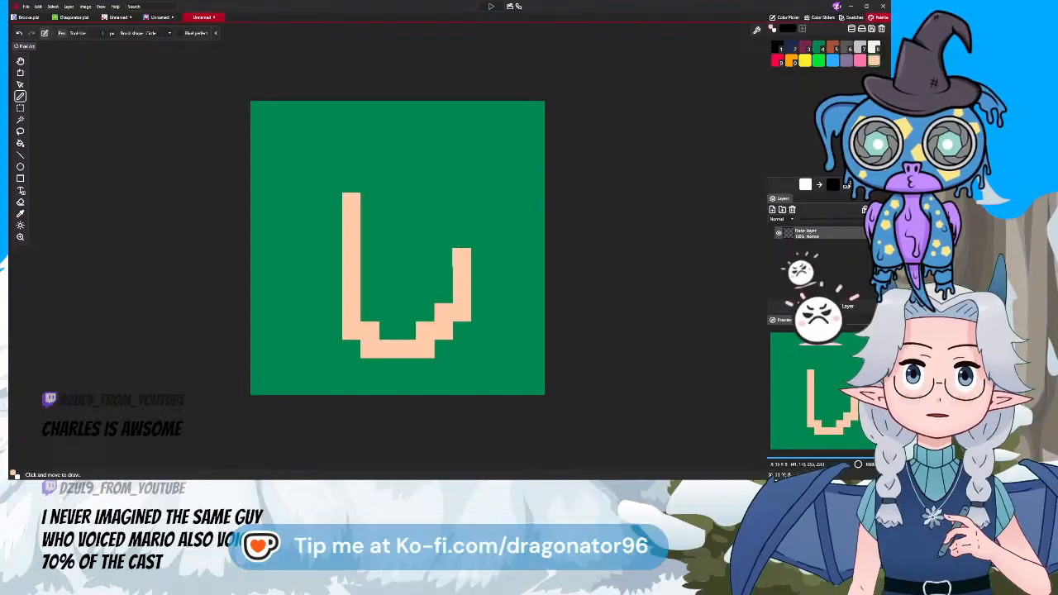
left_click_drag(455, 250, 456, 201)
mouse_move(460, 312)
left_mouse_down()
mouse_move(424, 347)
mouse_move(365, 340)
mouse_move(351, 327)
mouse_move(361, 350)
mouse_move(351, 338)
mouse_move(357, 320)
mouse_move(386, 344)
mouse_move(366, 275)
mouse_move(366, 199)
mouse_move(445, 219)
mouse_move(433, 304)
mouse_move(419, 317)
mouse_move(390, 237)
mouse_move(437, 248)
mouse_move(406, 267)
mouse_move(415, 308)
mouse_move(402, 333)
left_mouse_up()
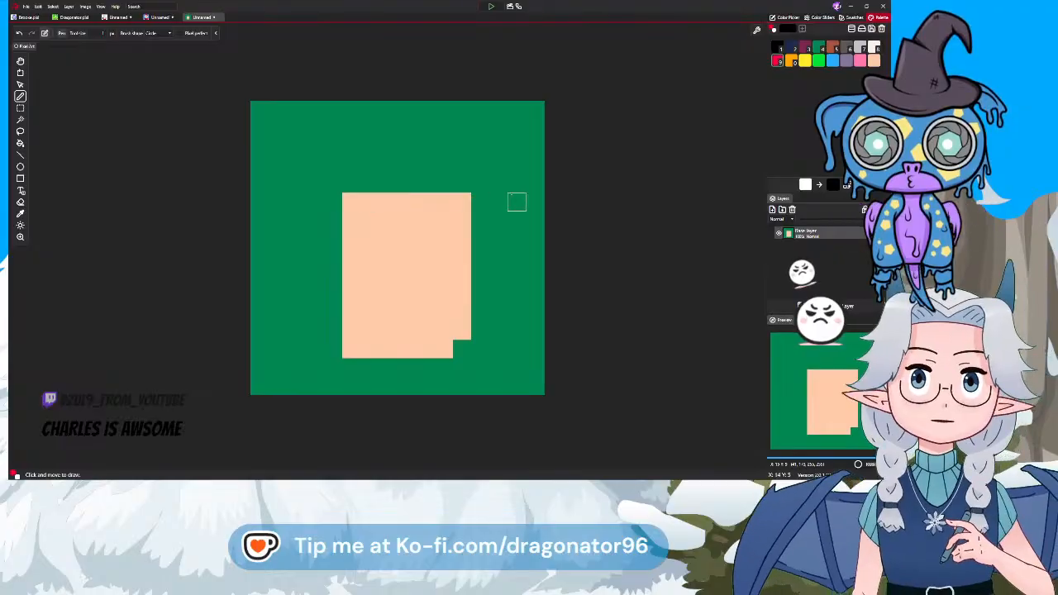
left_click_drag(535, 202, 288, 201)
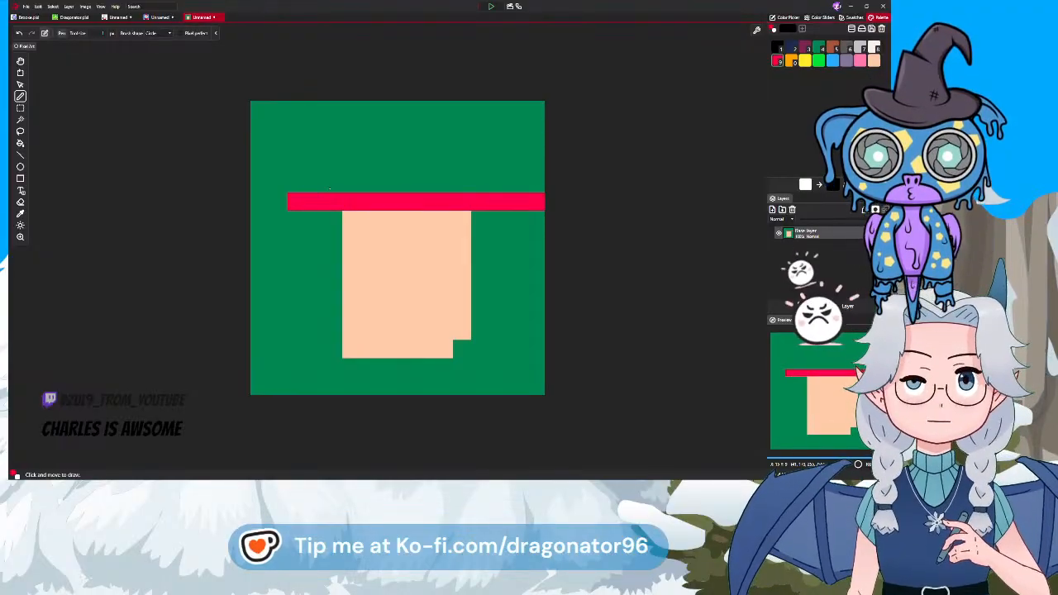
key("ctrl+z")
key("ctrl+z")
key("ctrl+z")
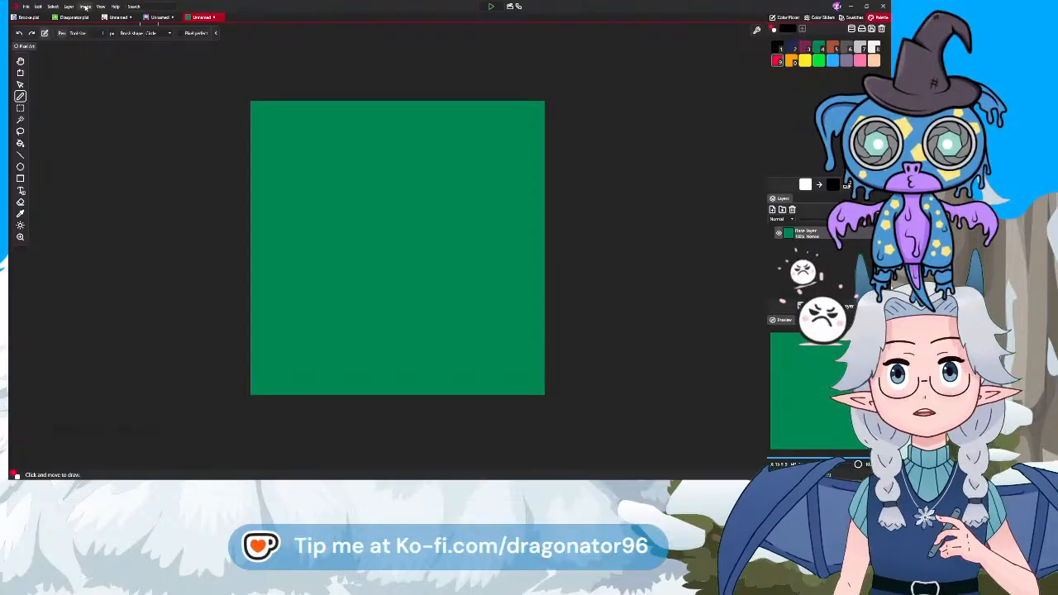
Turn on vertical line symmetry for the green drawing, keeping horizontal line symmetry off
left_click(85, 7)
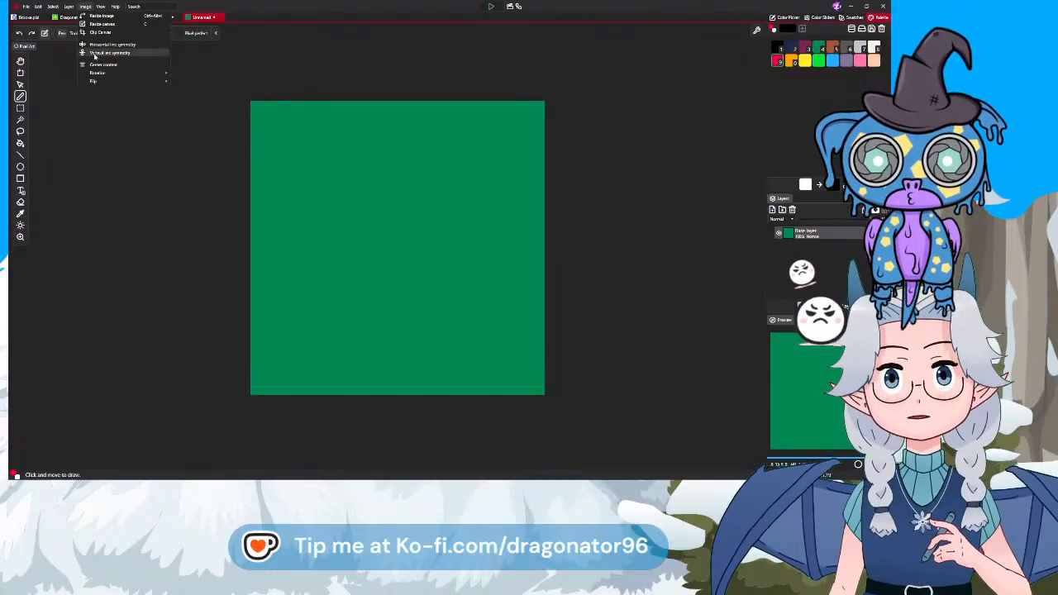
left_click(108, 43)
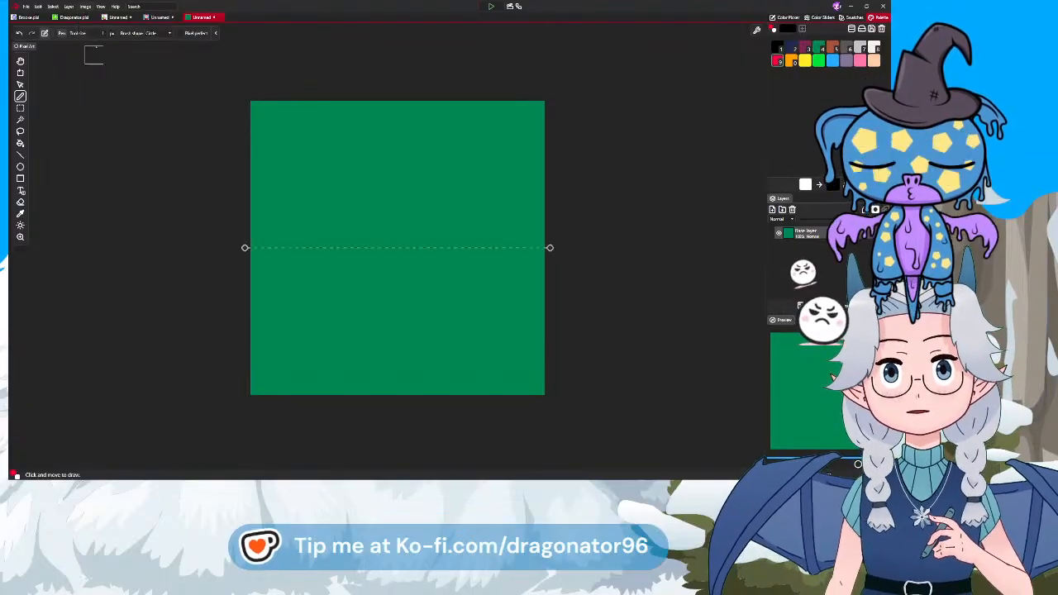
left_click(85, 6)
left_click(95, 53)
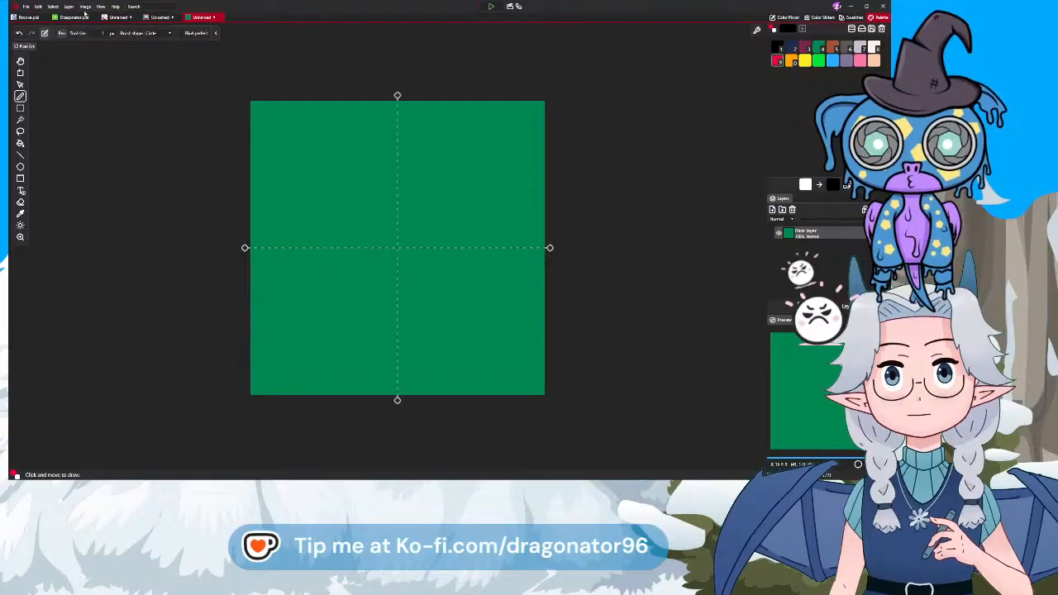
left_click(85, 6)
left_click(107, 43)
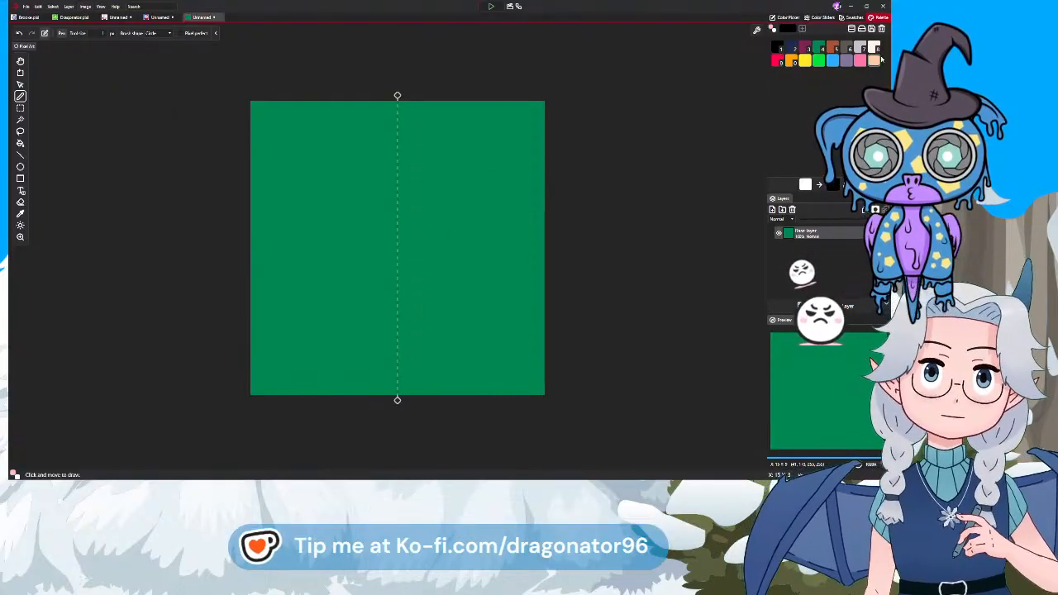
Outline a tall rounded stem eight pixels wide down the centre in skin colour, fill it, and return to the Pen tool
mouse_move(461, 220)
left_mouse_down()
mouse_move(468, 315)
mouse_move(450, 334)
mouse_move(459, 352)
mouse_move(390, 385)
left_mouse_up()
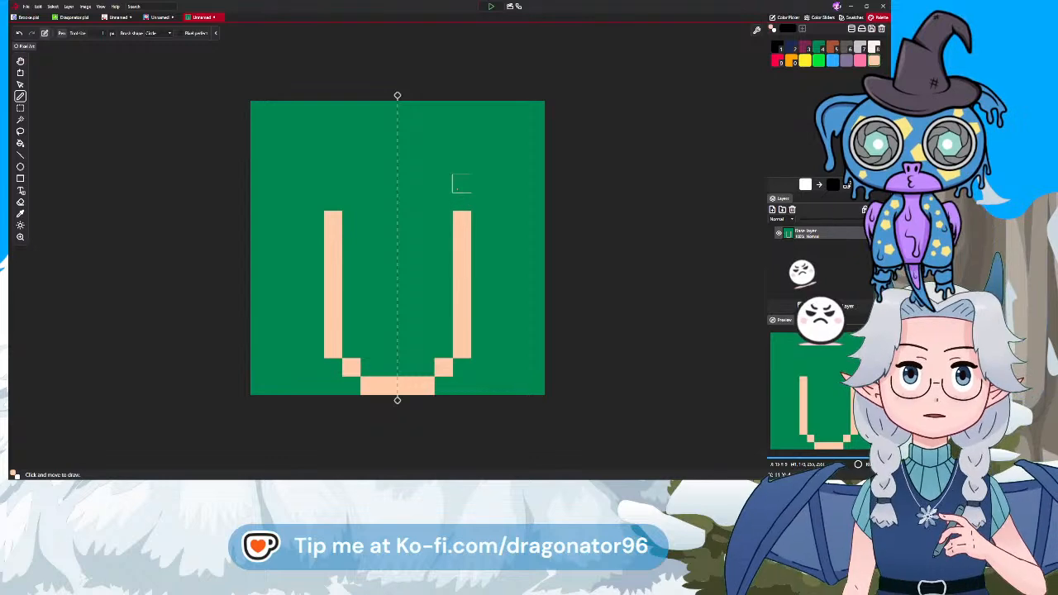
mouse_move(465, 211)
left_mouse_down()
mouse_move(463, 147)
mouse_move(424, 110)
left_mouse_up()
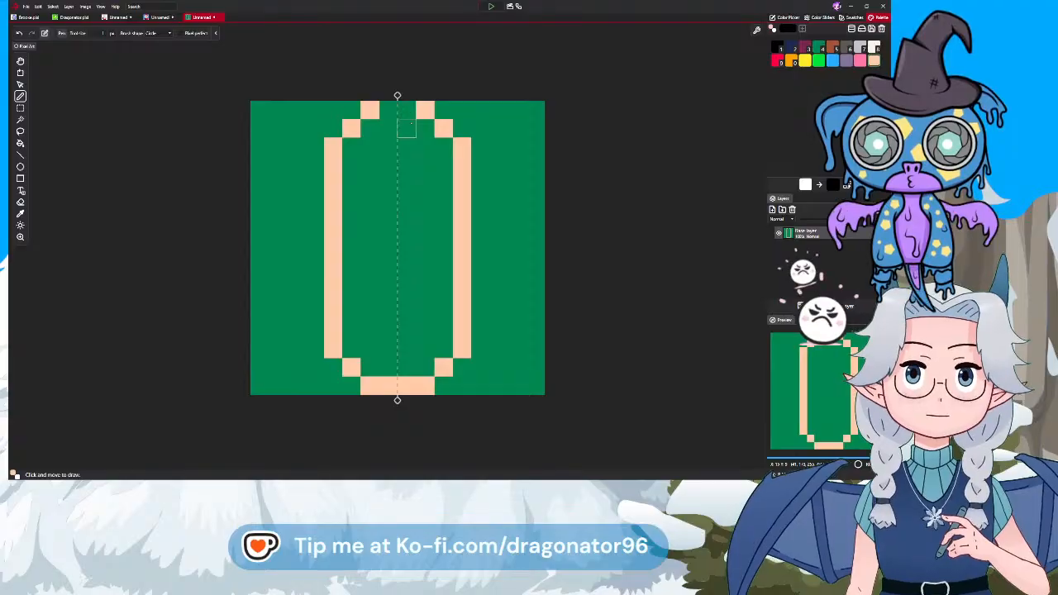
left_click(405, 128)
left_click(407, 110)
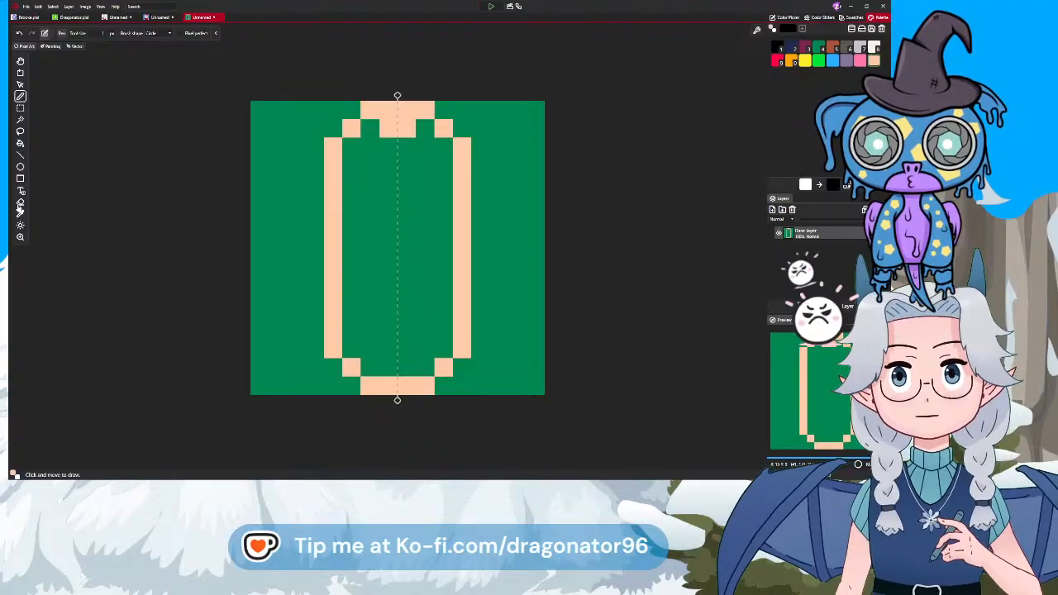
left_click(21, 143)
left_click(356, 256)
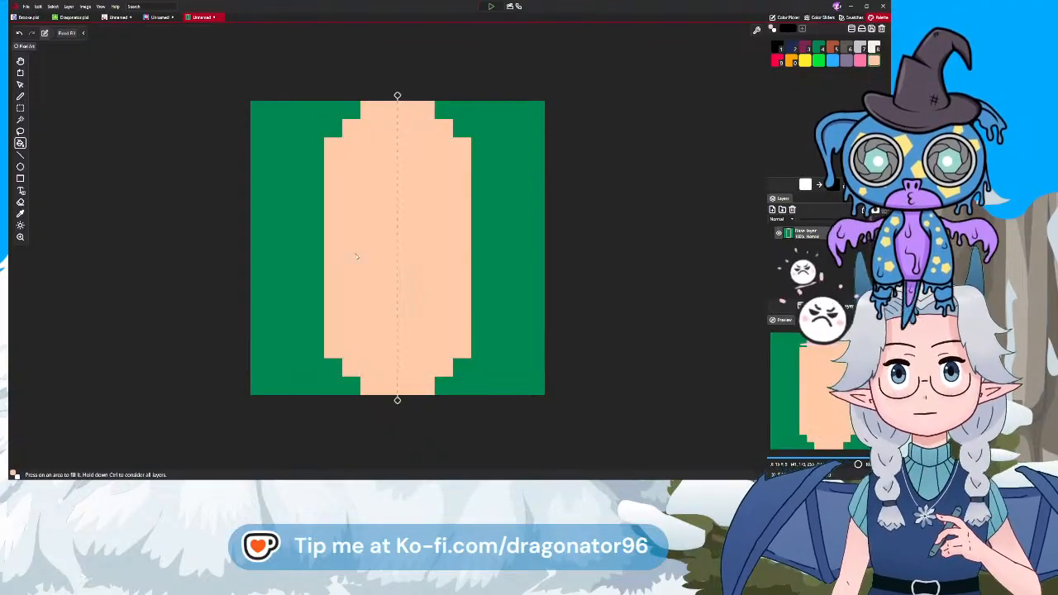
left_click(20, 96)
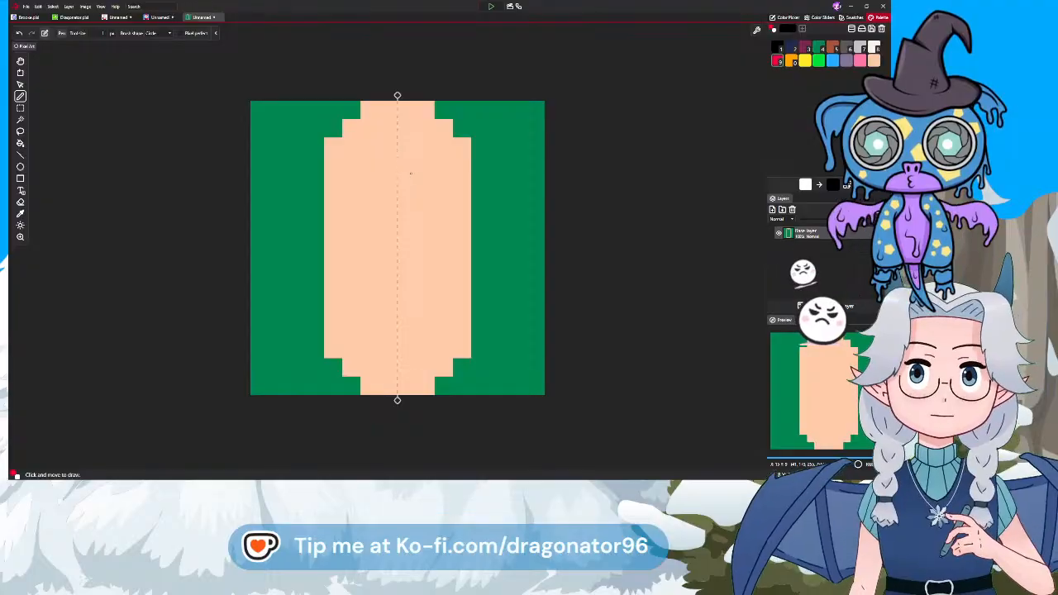
Try a red hat band and cap outline across the upper part of the stem, and undo it
mouse_move(406, 183)
left_mouse_down()
mouse_move(436, 177)
mouse_move(443, 165)
mouse_move(484, 166)
mouse_move(461, 179)
mouse_move(516, 183)
left_mouse_up()
mouse_move(516, 146)
left_mouse_down()
mouse_move(535, 147)
mouse_move(535, 128)
mouse_move(426, 110)
left_mouse_up()
left_click(516, 110)
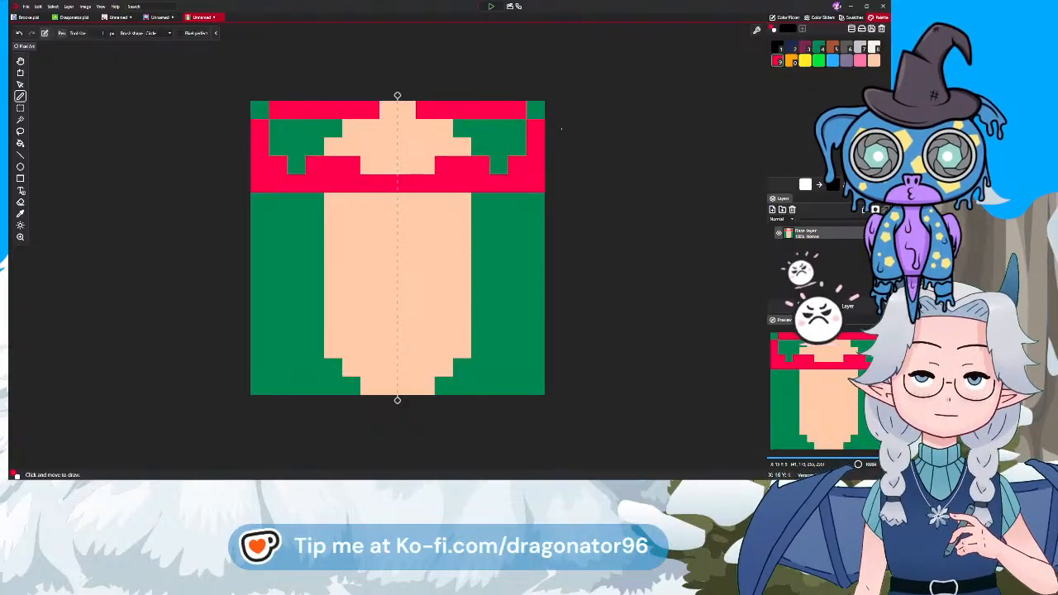
key("ctrl+z")
key("ctrl+z")
key("ctrl+z")
key("ctrl+z")
key("ctrl+z")
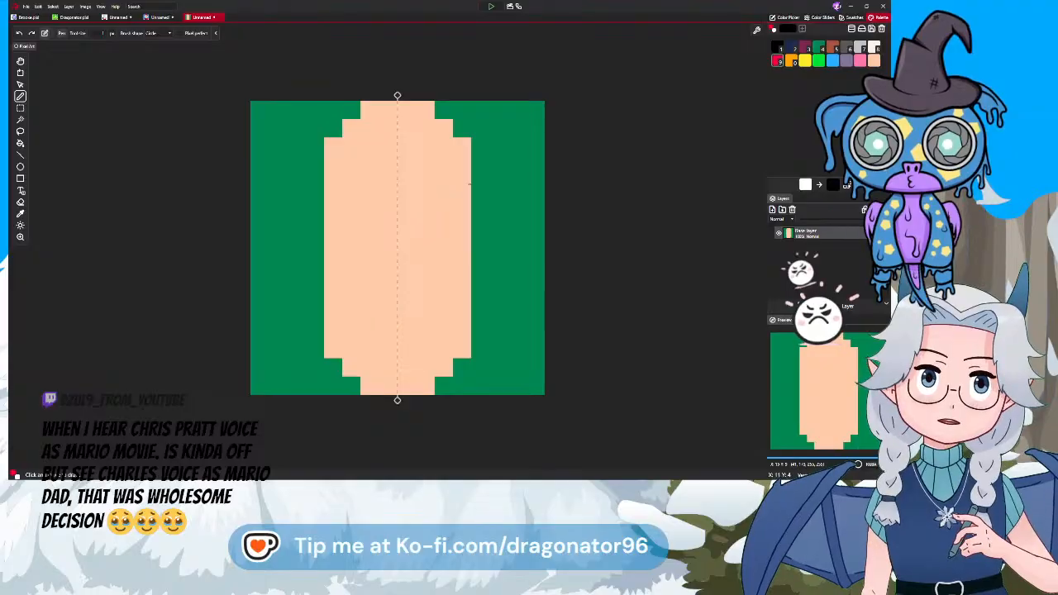
Paint a solid red mushroom cap with stepped corners over the stem's upper part, and add two black eyes two pixels tall below it
mouse_move(402, 213)
left_mouse_down()
mouse_move(514, 219)
mouse_move(529, 202)
mouse_move(518, 160)
mouse_move(546, 138)
mouse_move(534, 172)
mouse_move(532, 142)
mouse_move(501, 117)
mouse_move(400, 110)
left_mouse_up()
mouse_move(517, 201)
left_mouse_down()
mouse_move(425, 202)
mouse_move(388, 184)
mouse_move(406, 128)
mouse_move(498, 128)
mouse_move(499, 146)
mouse_move(516, 146)
mouse_move(498, 201)
mouse_move(479, 146)
mouse_move(480, 184)
mouse_move(461, 146)
mouse_move(443, 184)
left_mouse_up()
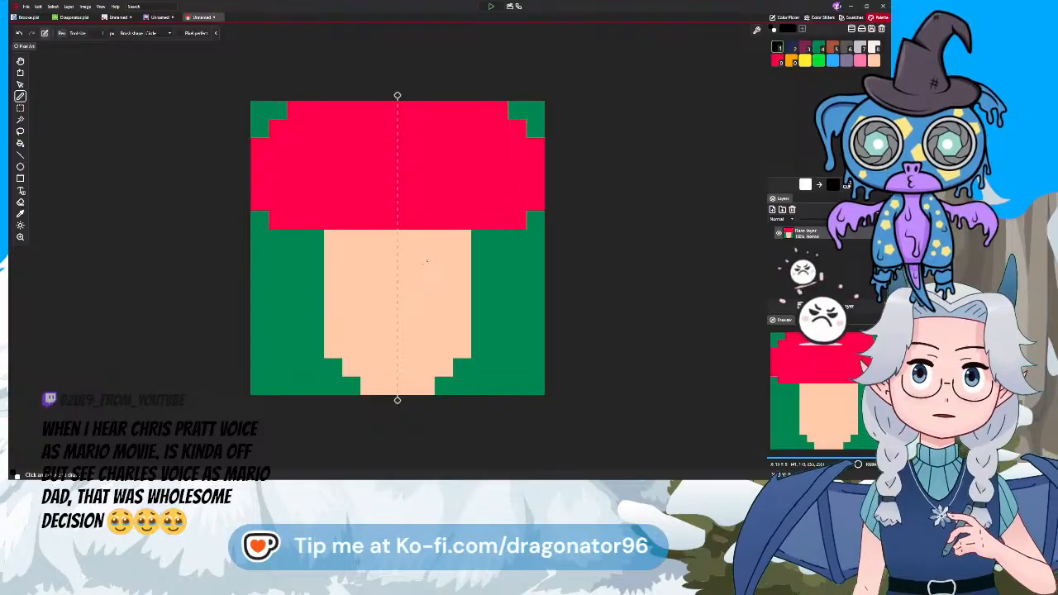
left_click(425, 257)
left_click(425, 275)
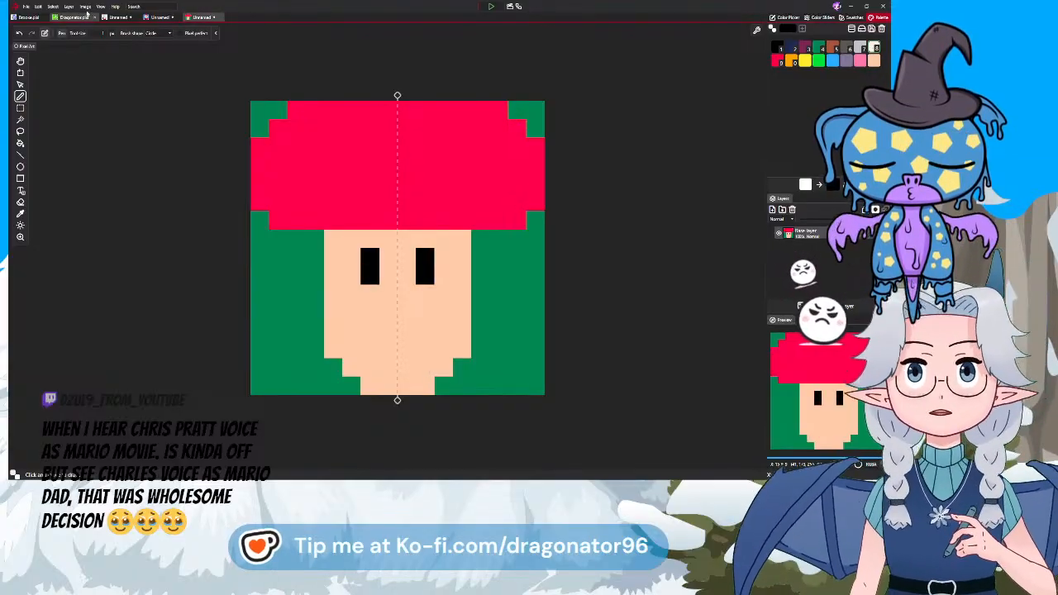
Turn off the vertical line symmetry on the mushroom drawing
left_click(85, 7)
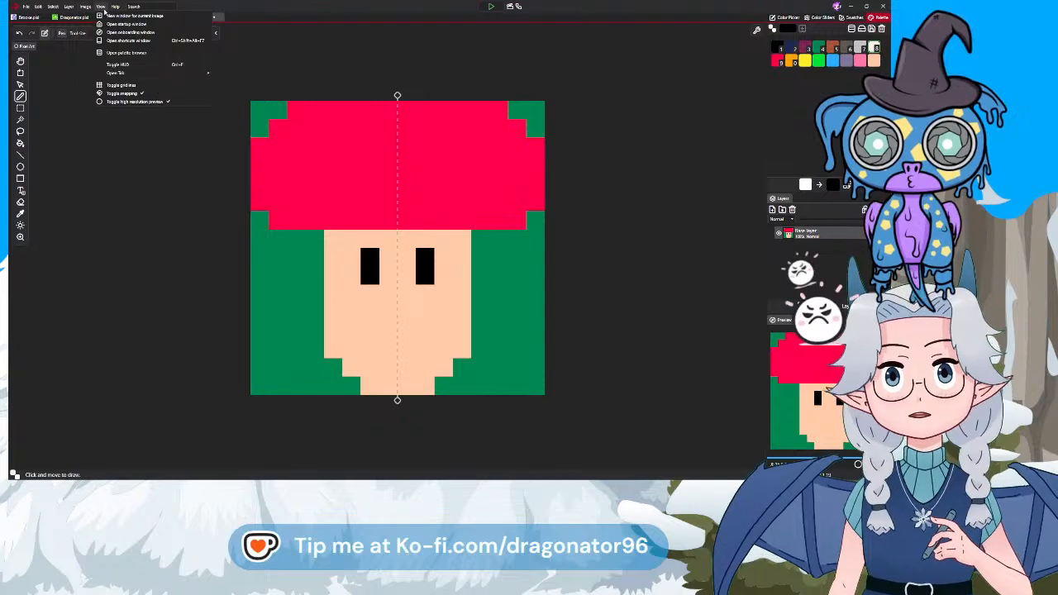
mouse_move(85, 7)
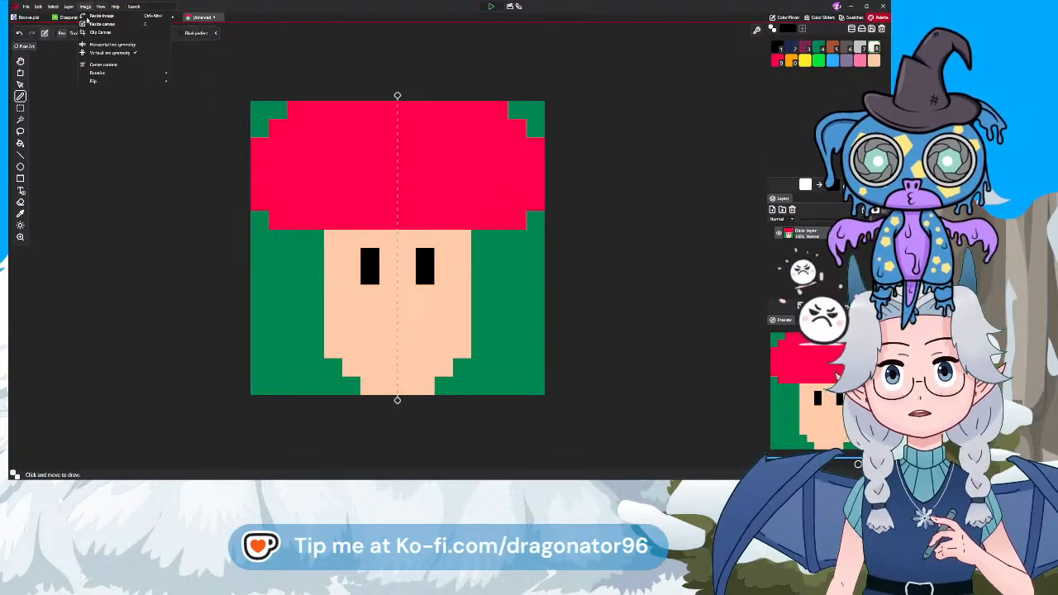
left_click(101, 53)
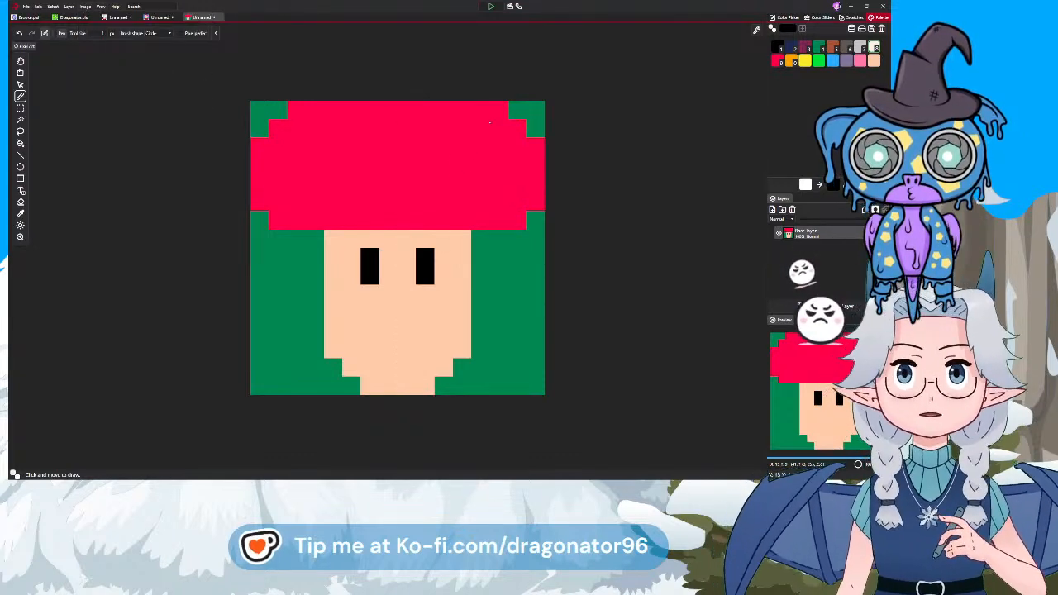
Scatter single-pixel white spots irregularly over the whole red mushroom cap, including its edges
left_click(498, 165)
left_click(443, 110)
left_click(333, 183)
left_click(462, 202)
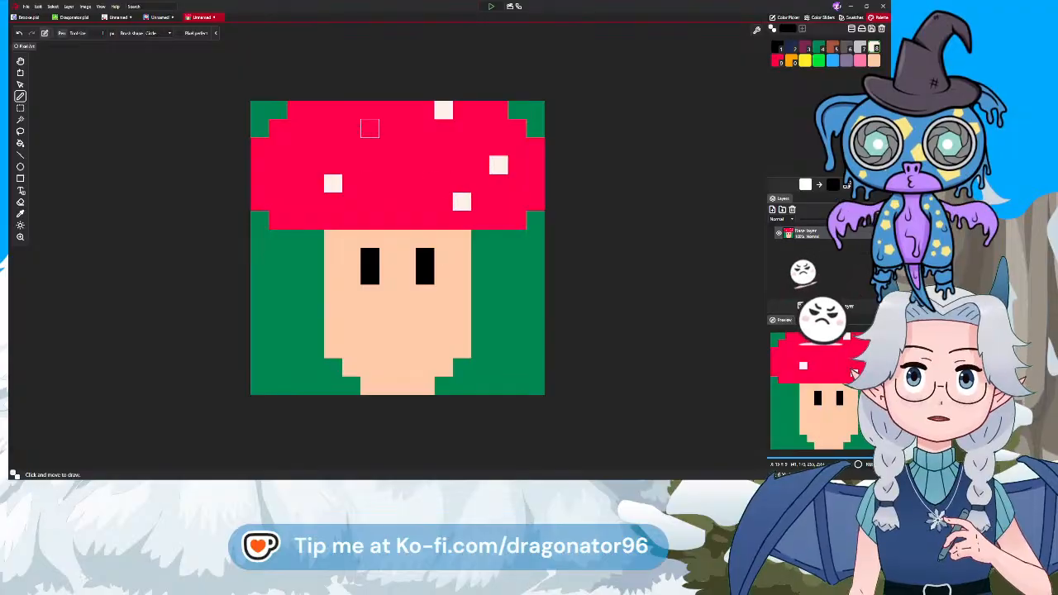
left_click(351, 128)
left_click(405, 202)
left_click(425, 147)
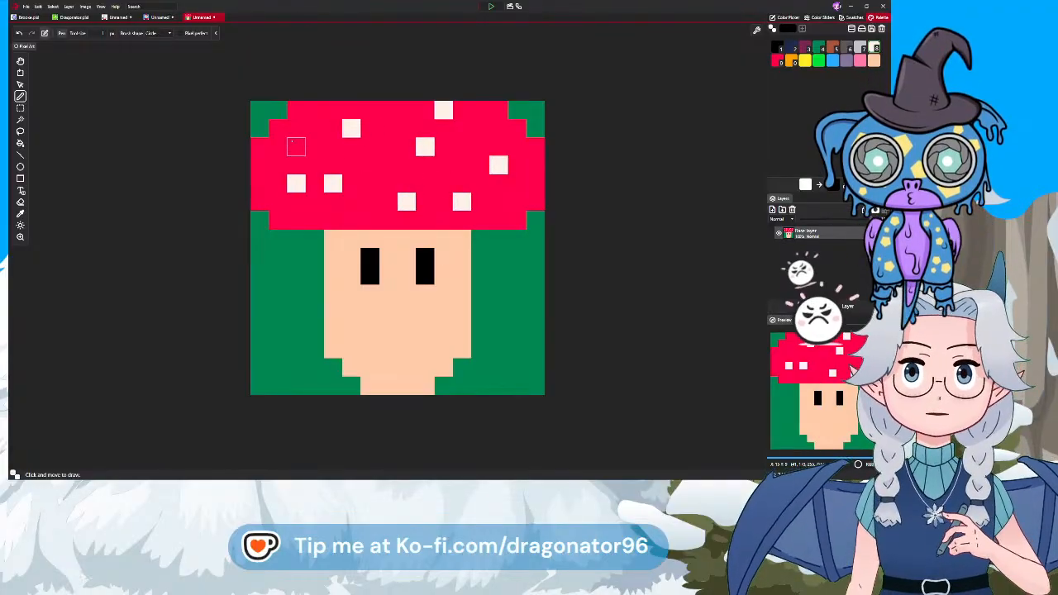
left_click(388, 110)
left_click(369, 201)
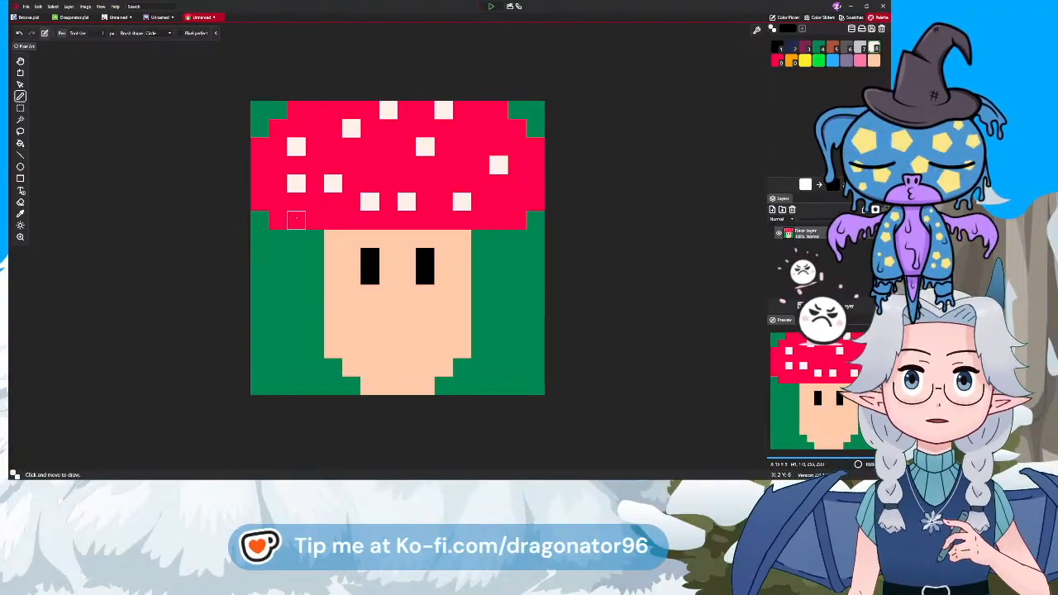
left_click(296, 220)
left_click(498, 202)
left_click(480, 128)
left_click(462, 165)
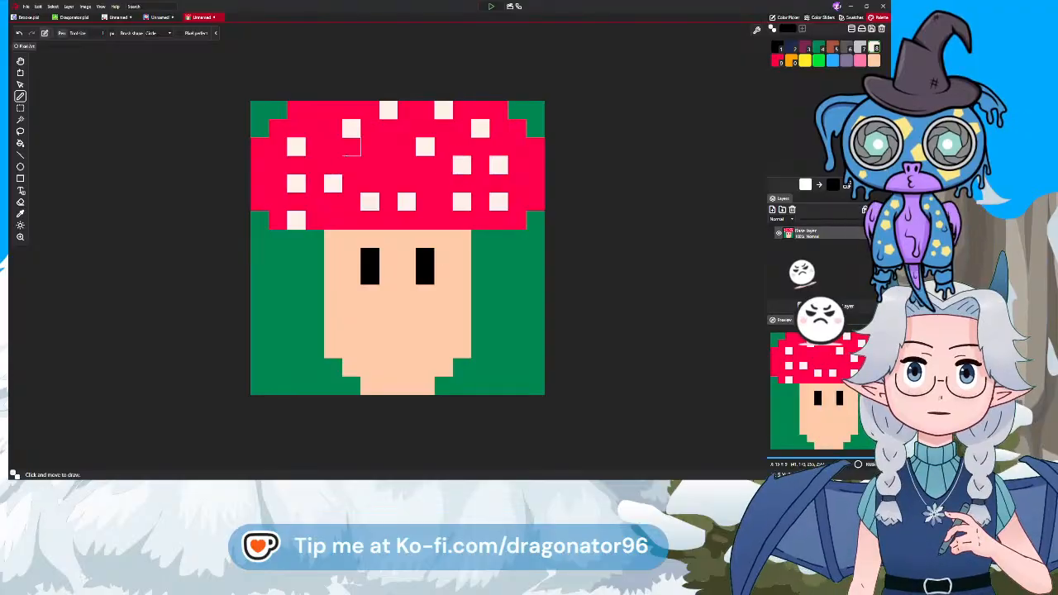
left_click(388, 165)
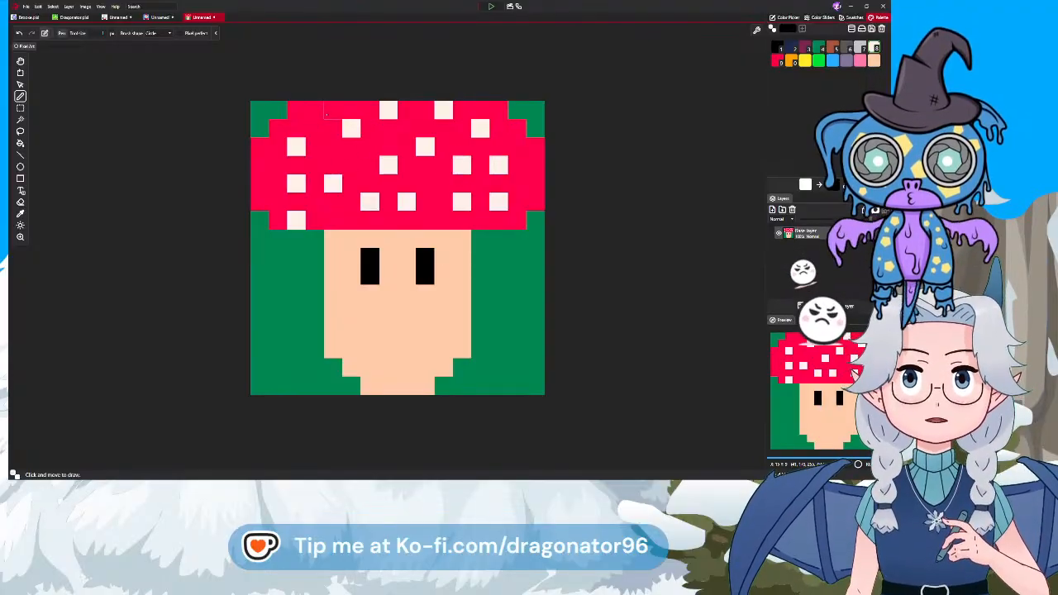
key("ctrl+z")
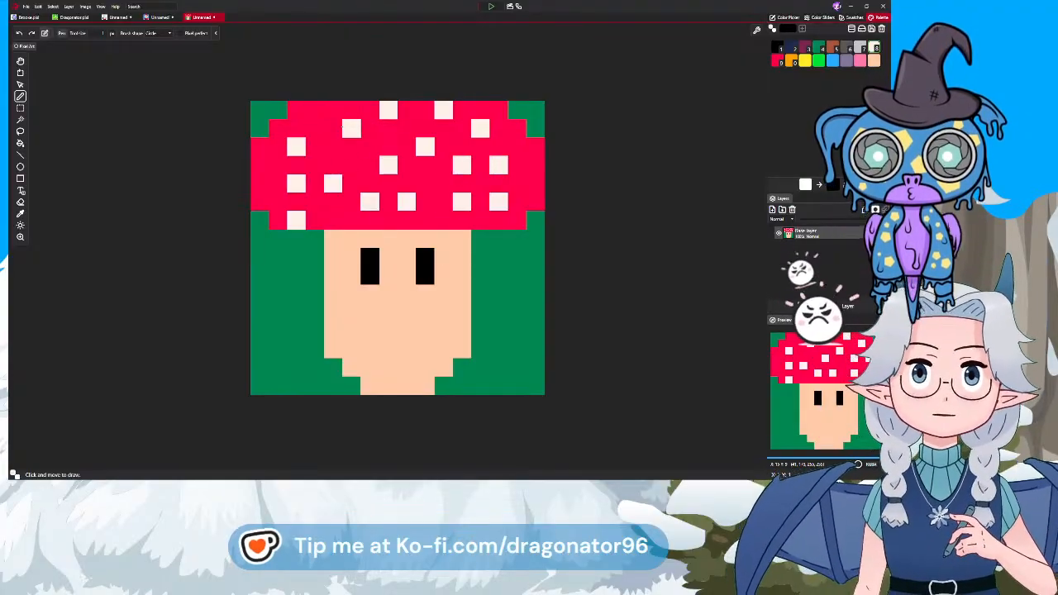
left_click(315, 110)
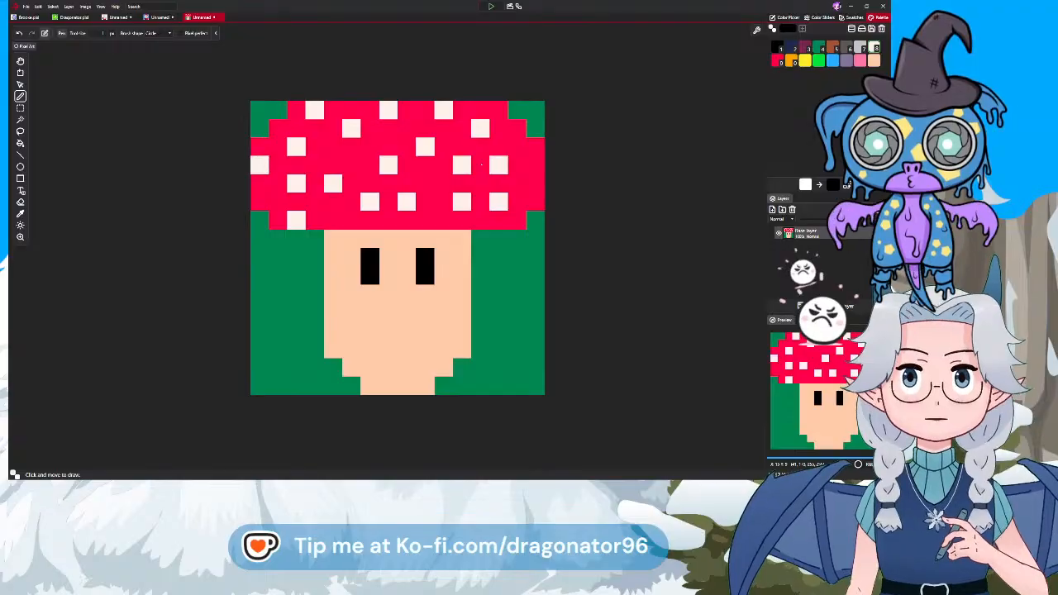
left_click(535, 183)
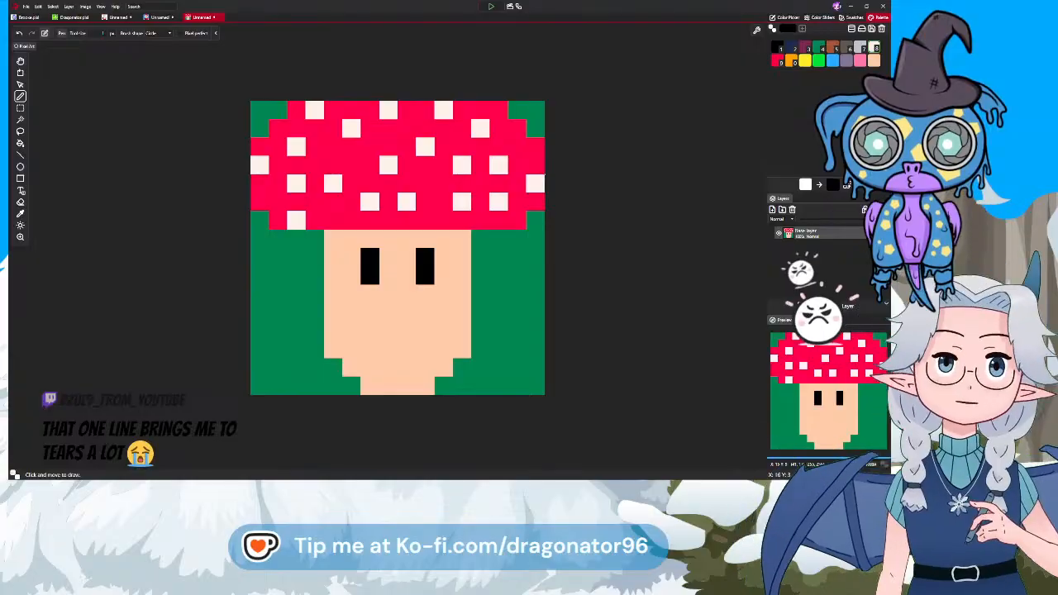
Lengthen both mushroom eyes downward by one black pixel each
left_click(775, 50)
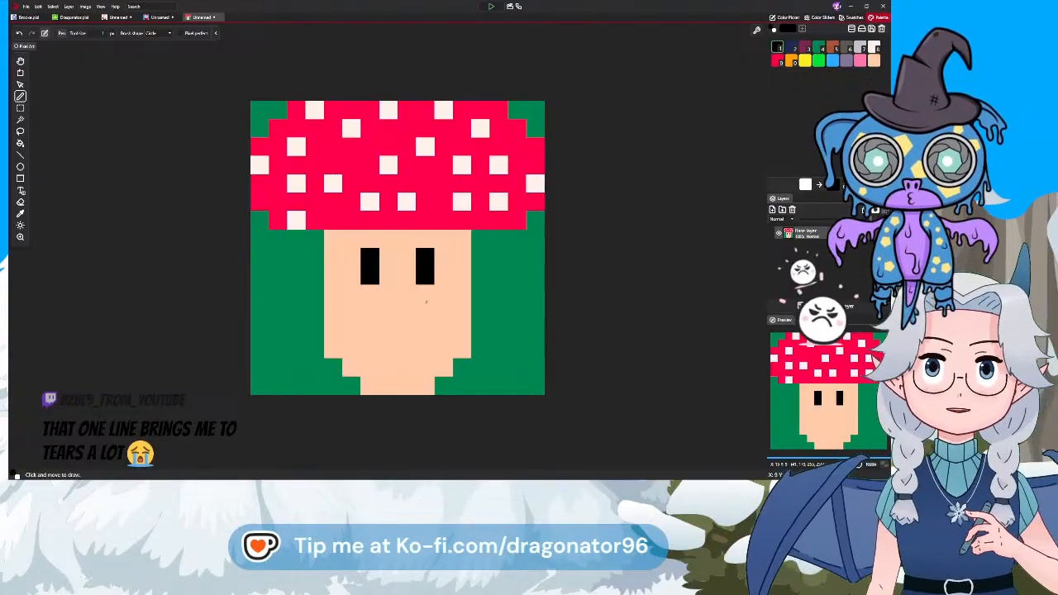
left_click(425, 295)
left_click(370, 294)
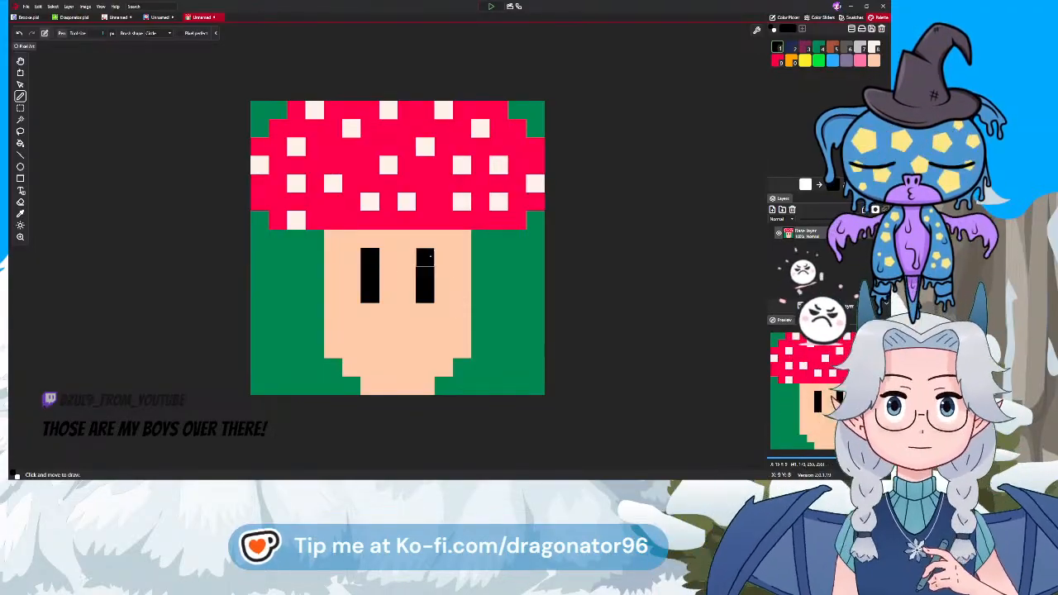
Switch to the red-hatted bust drawing and paint a brown mustache two pixels wide just below and between the eyes
scroll(430, 257, "down", 4)
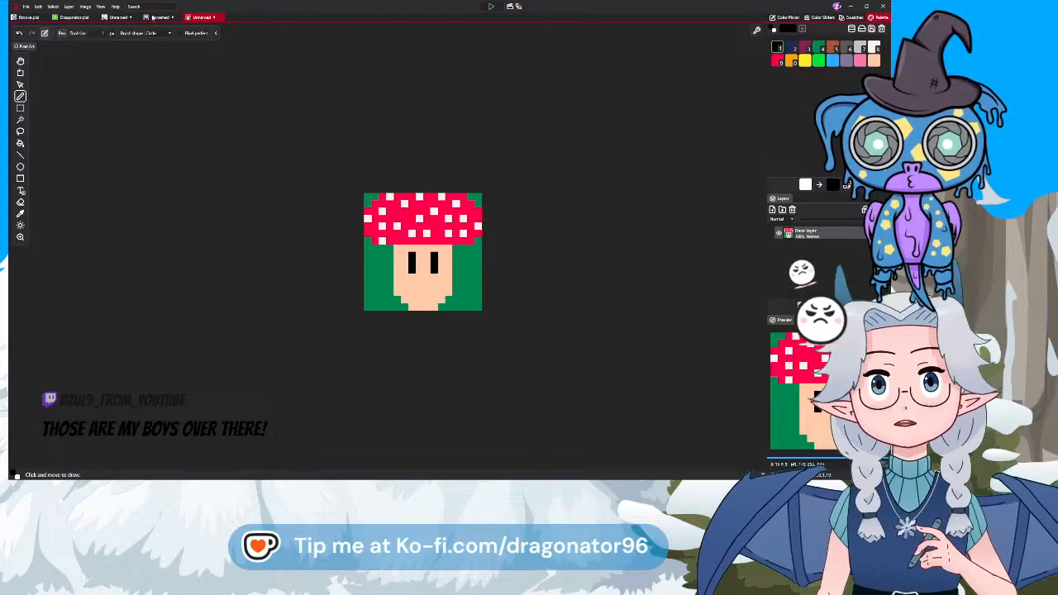
left_click(157, 17)
scroll(395, 331, "down", 5)
scroll(395, 331, "up", 1)
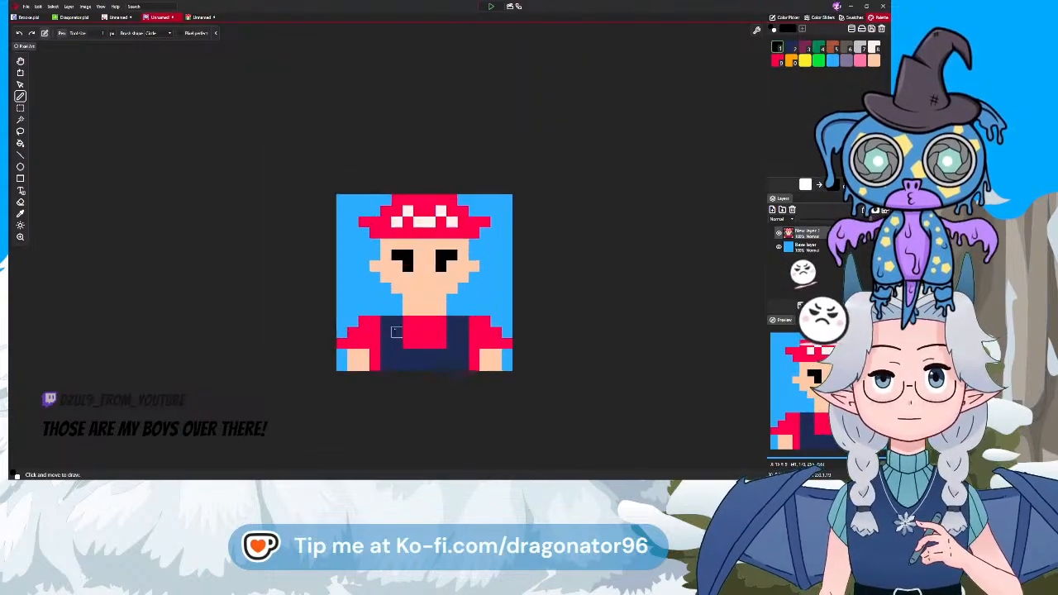
scroll(396, 331, "up", 4)
scroll(435, 290, "down", 2)
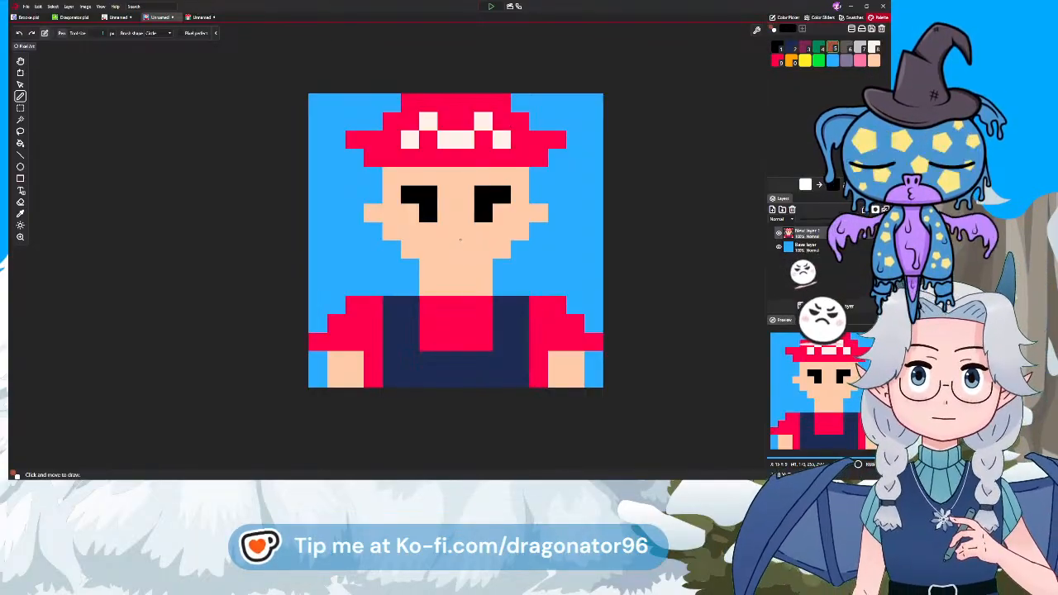
left_click_drag(454, 240, 465, 234)
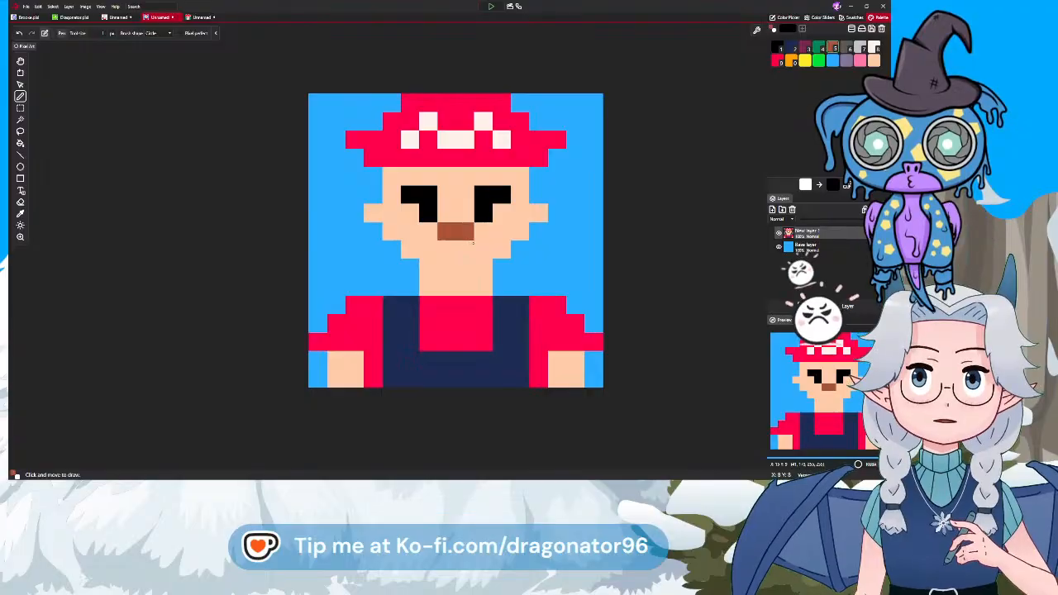
key("ctrl+z")
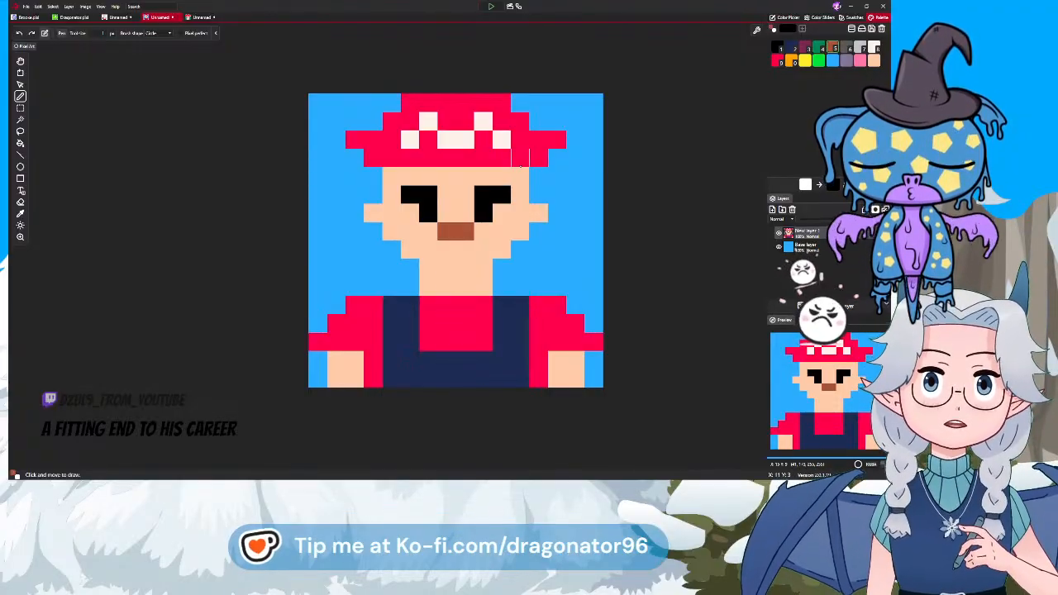
Paint a one-pixel-high brown hair band, eight pixels wide, directly under the hat, and clean up the excess brown below with skin colour
mouse_move(521, 157)
left_mouse_down()
mouse_move(486, 174)
mouse_move(499, 159)
mouse_move(447, 174)
mouse_move(410, 163)
left_mouse_up()
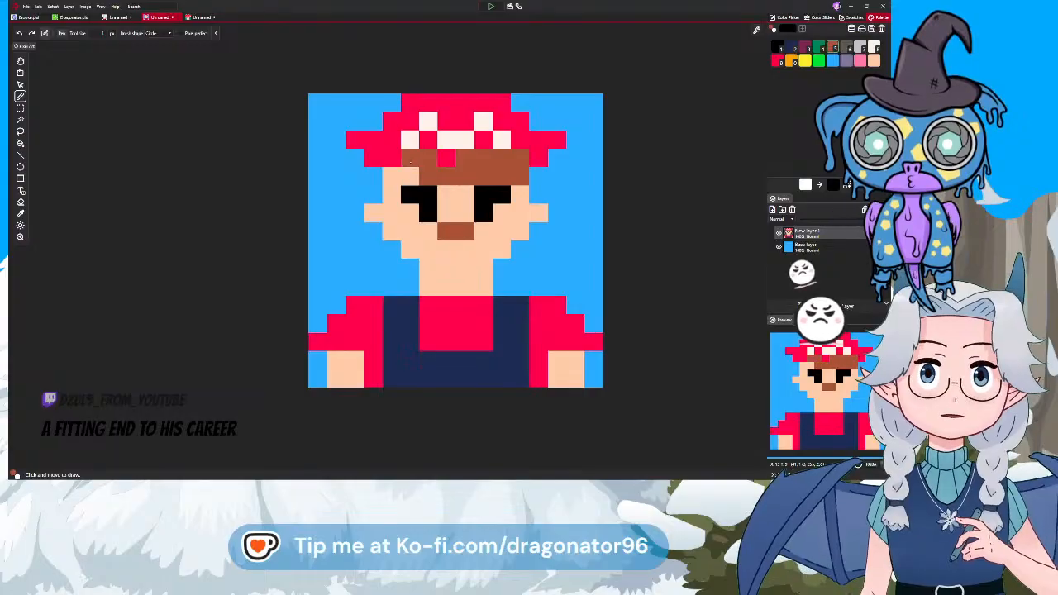
left_click(835, 50)
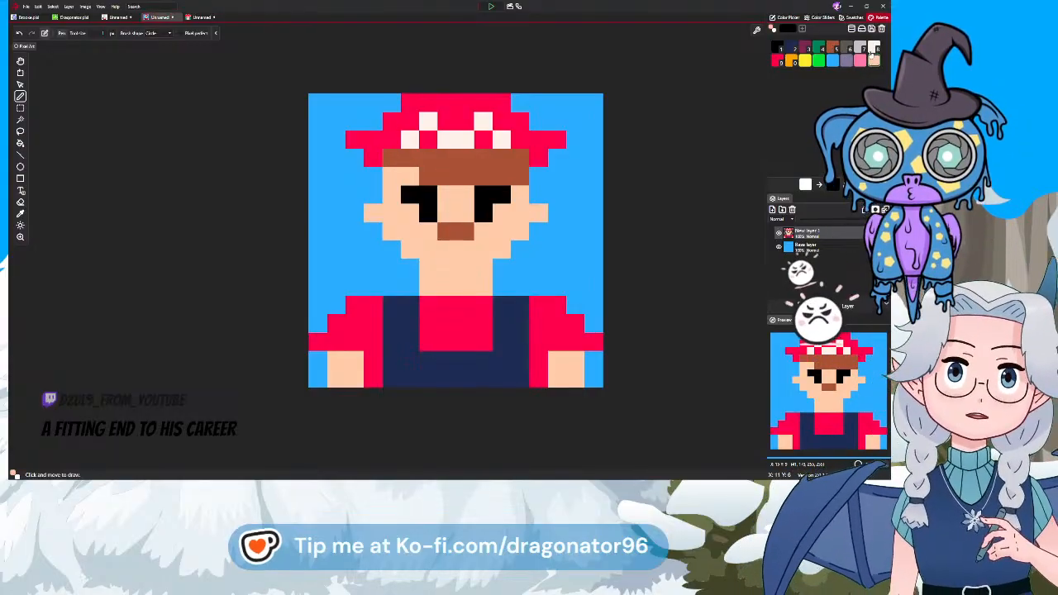
mouse_move(503, 176)
left_mouse_down()
mouse_move(522, 176)
mouse_move(433, 177)
left_mouse_up()
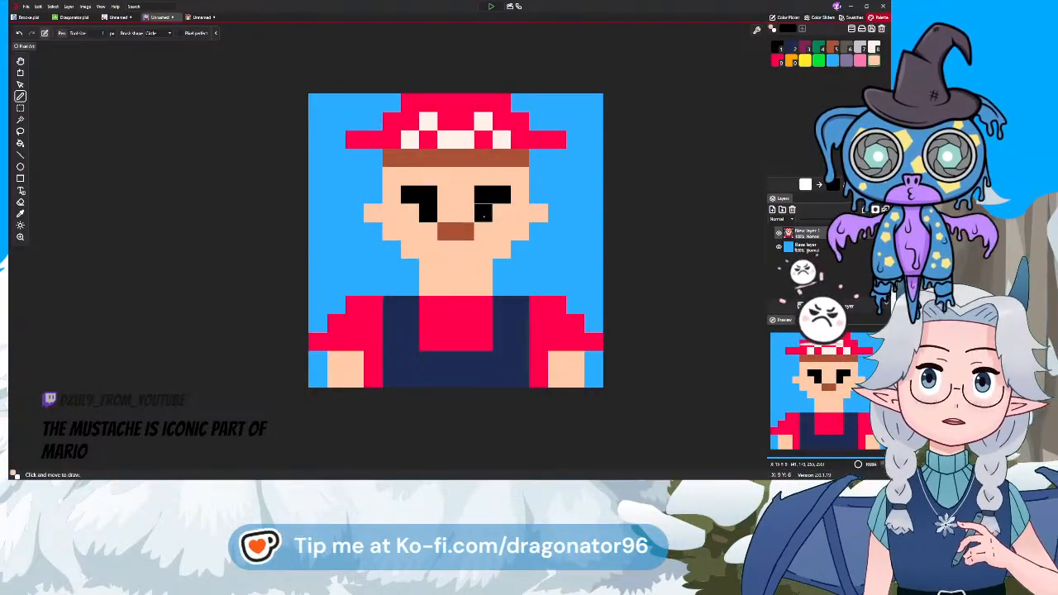
Paint over both black eyes of the bust with the skin colour
left_click_drag(483, 213, 502, 195)
scroll(484, 204, "down", 2)
mouse_move(436, 196)
left_mouse_down()
mouse_move(437, 211)
mouse_move(422, 202)
left_mouse_up()
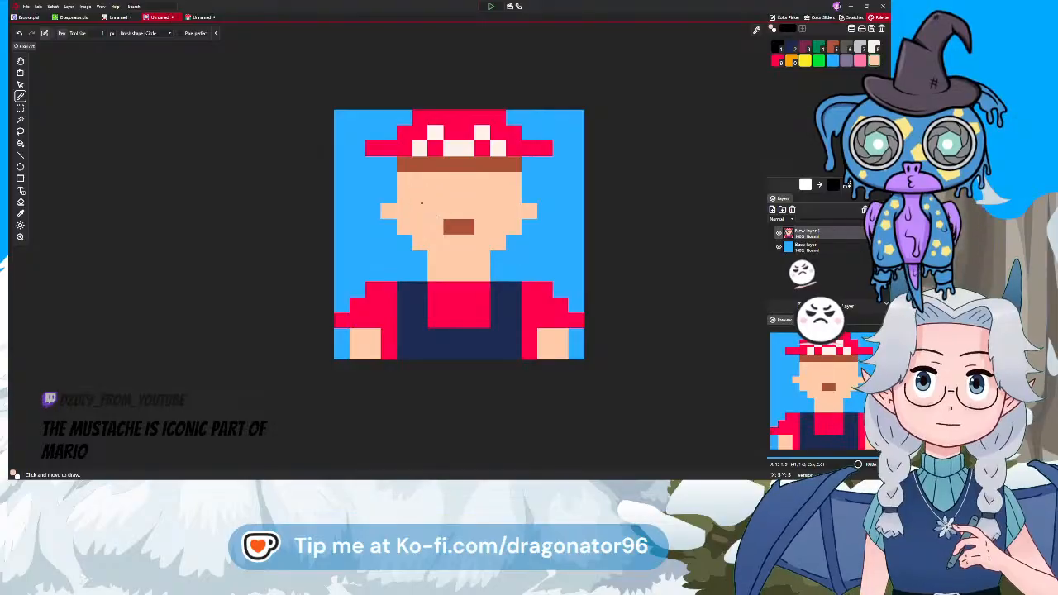
Try a three-pixel L-shaped black eye directly below the brown hair band, and undo it
left_click(773, 48)
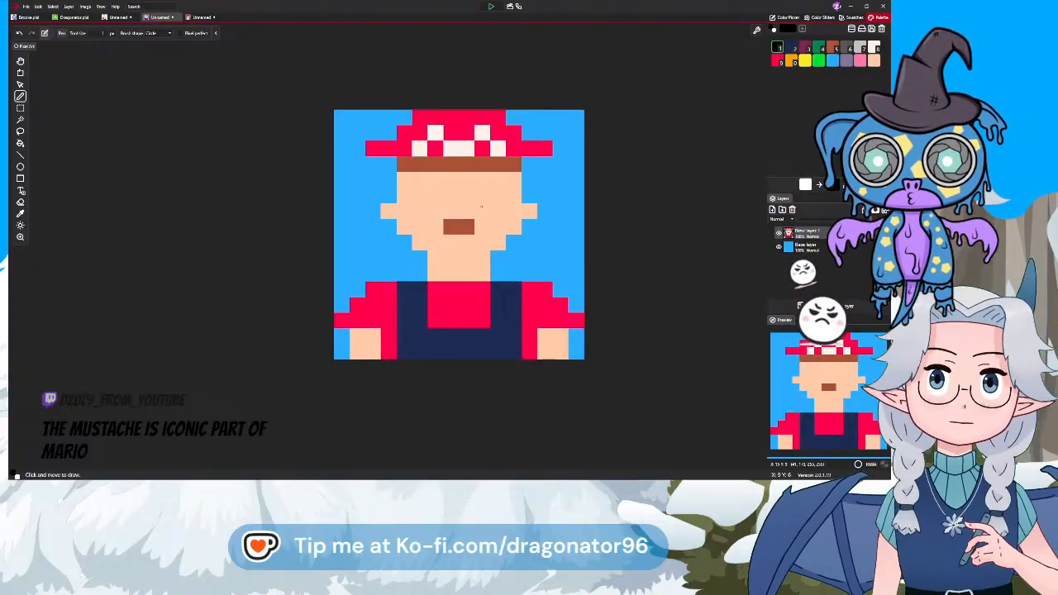
left_click(482, 195)
left_click(482, 180)
left_click(498, 180)
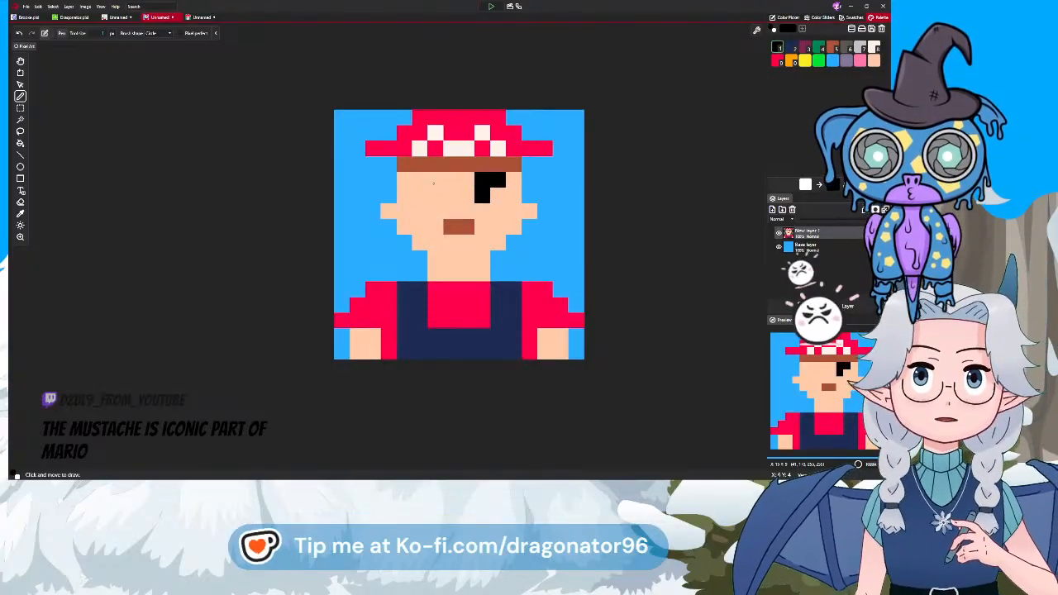
key("ctrl+z")
key("ctrl+z")
key("ctrl+z")
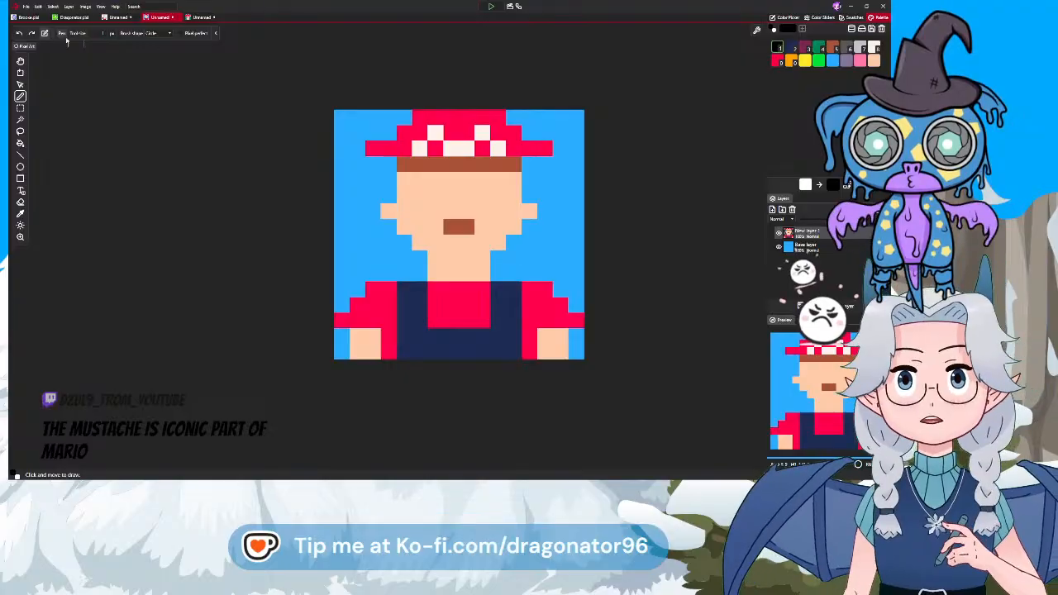
Turn on vertical line symmetry for the bust drawing, leaving horizontal line symmetry switched off
left_click(85, 5)
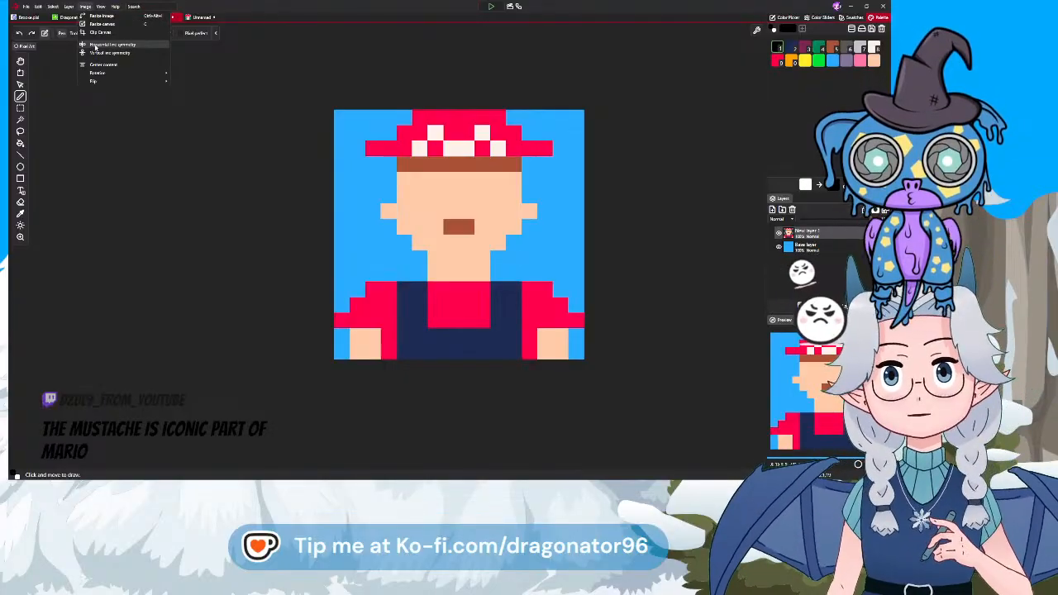
left_click(95, 45)
left_click(85, 6)
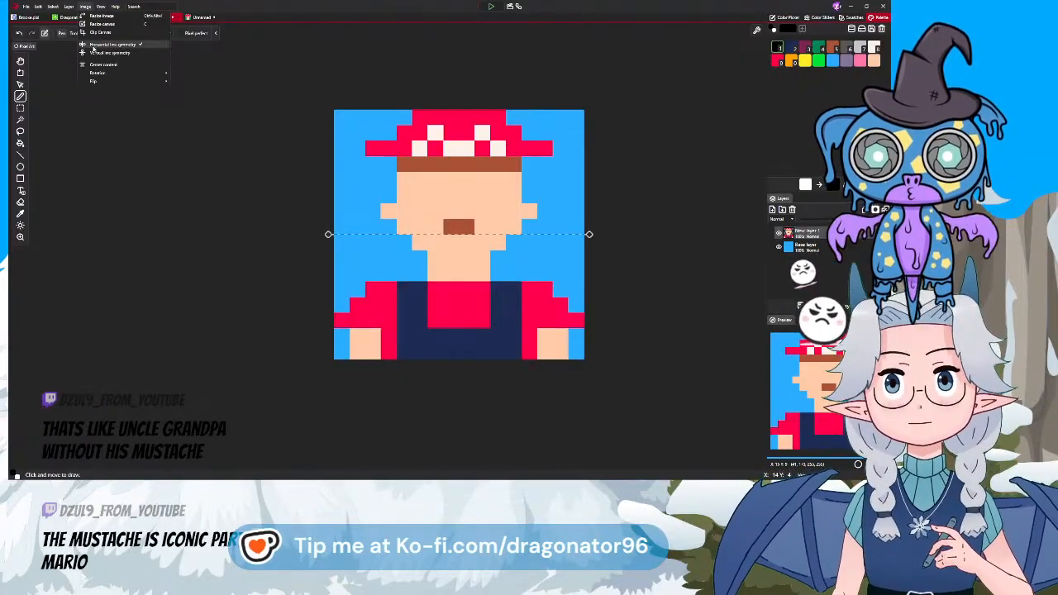
left_click(94, 44)
left_click(85, 6)
left_click(114, 52)
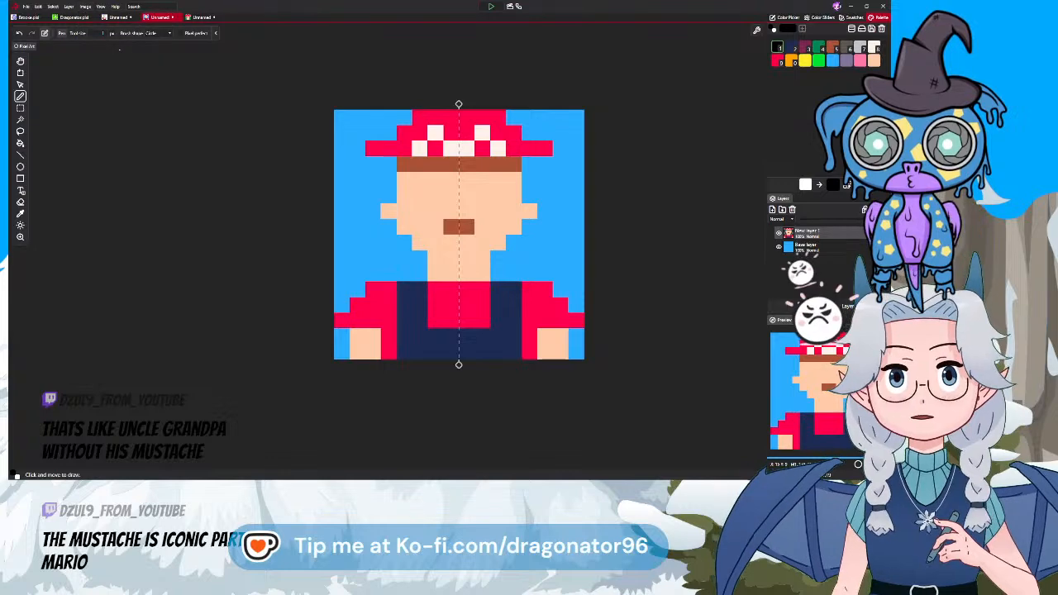
Paint mirrored L-shaped black eyes of three pixels each directly below the brown hair band, one pixel away from the centre line
left_click_drag(442, 181, 451, 180)
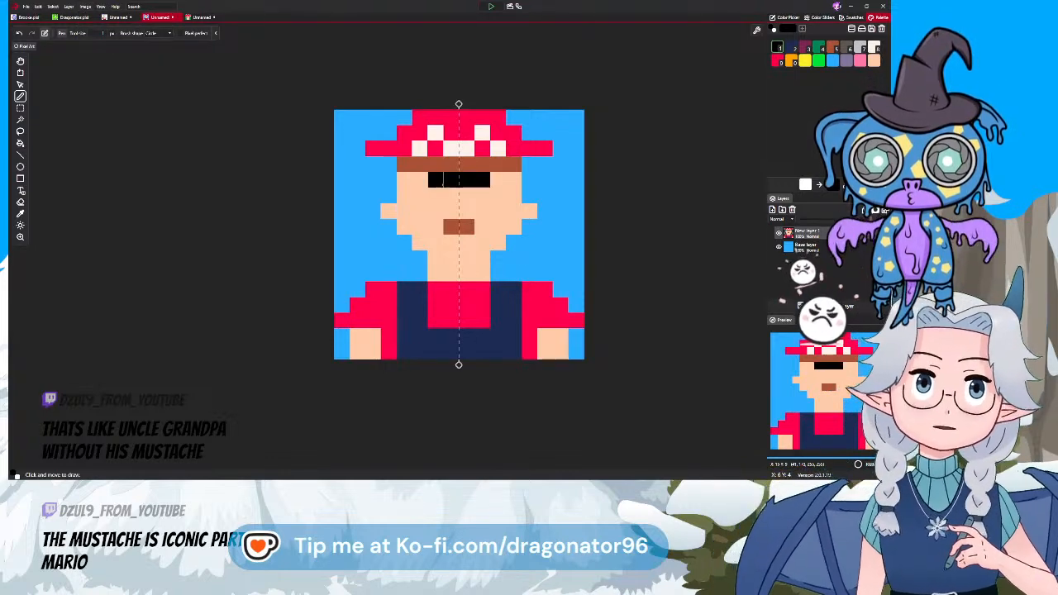
key("ctrl+z")
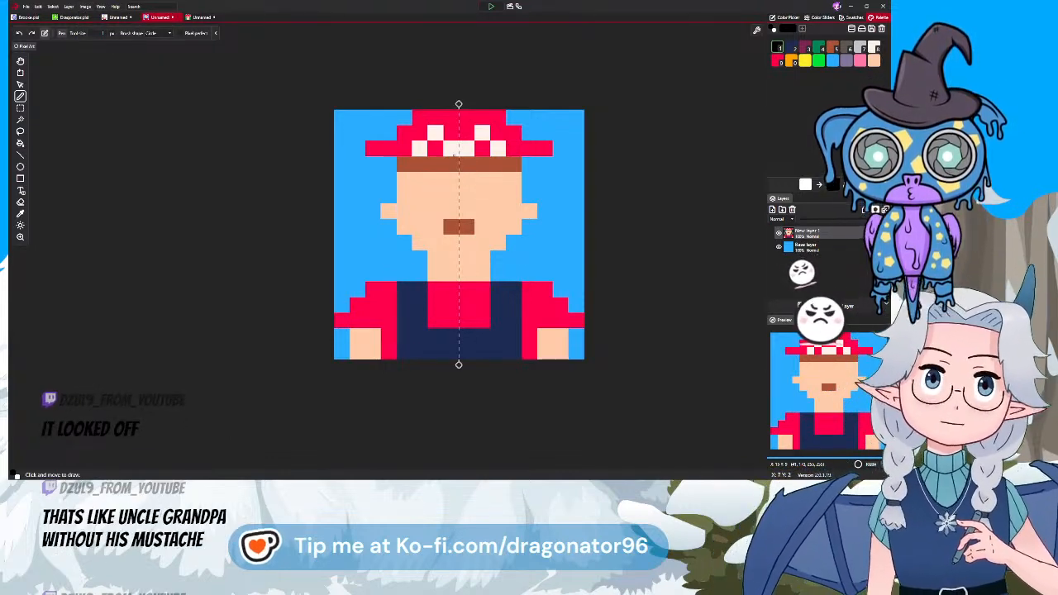
left_click(435, 180)
left_click(436, 195)
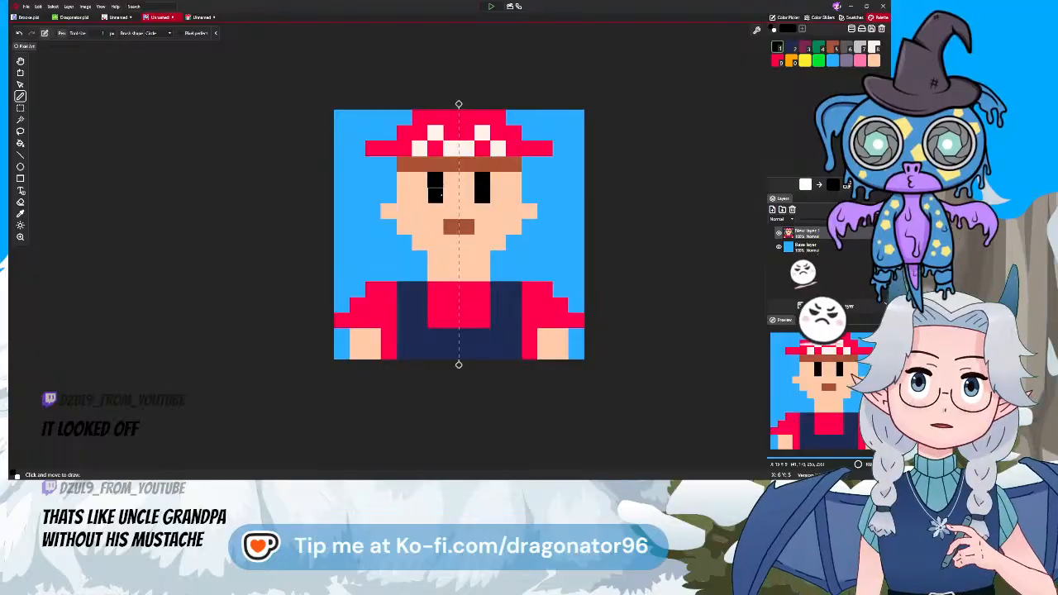
left_click(419, 181)
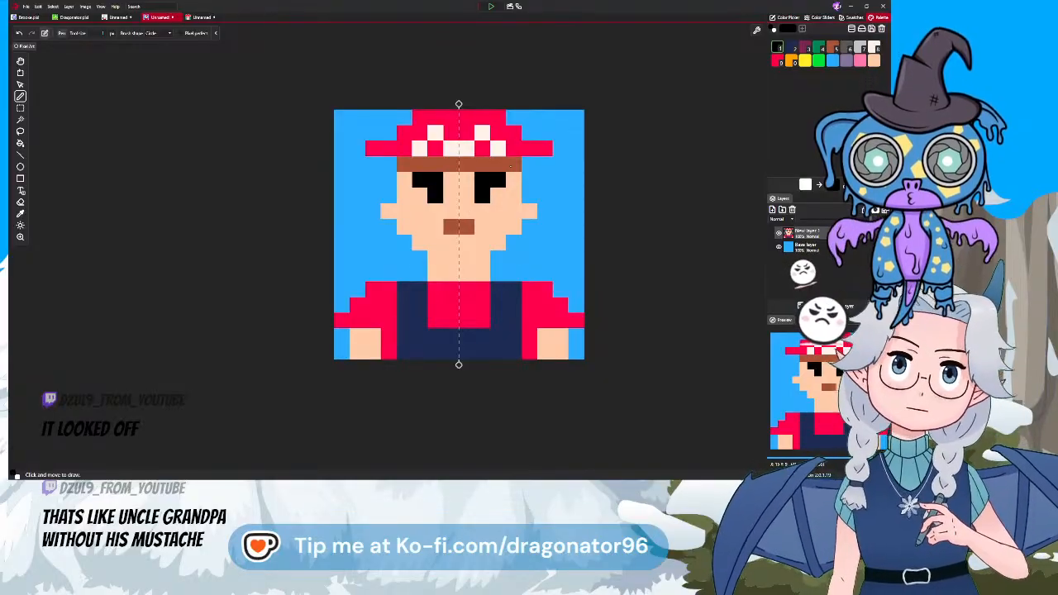
Try moving the two-pixel brown mustache up by one pixel, covering its old position with skin colour, and undo it
left_click(833, 47)
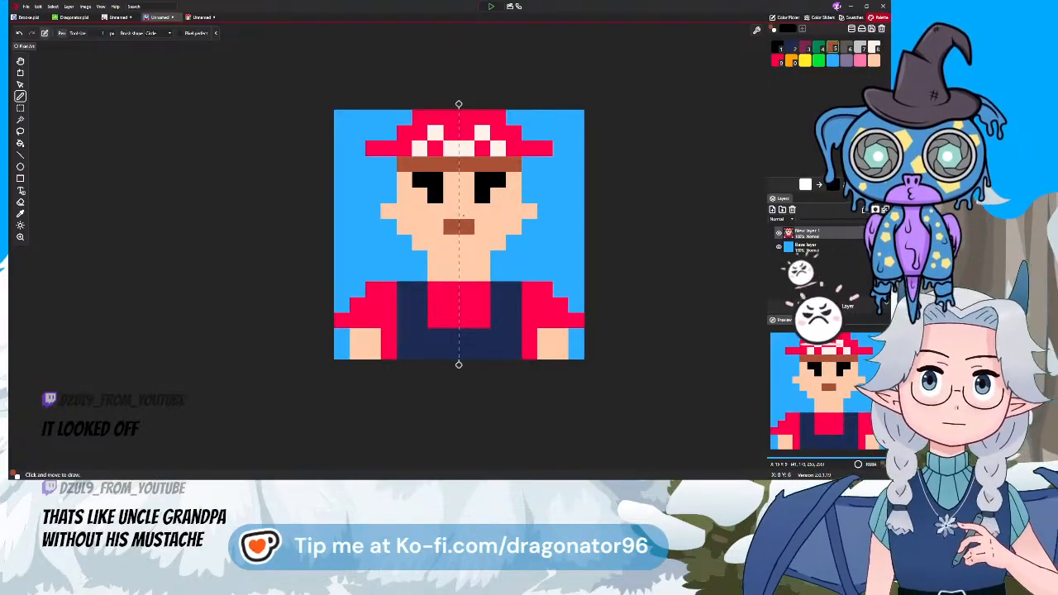
left_click(463, 213)
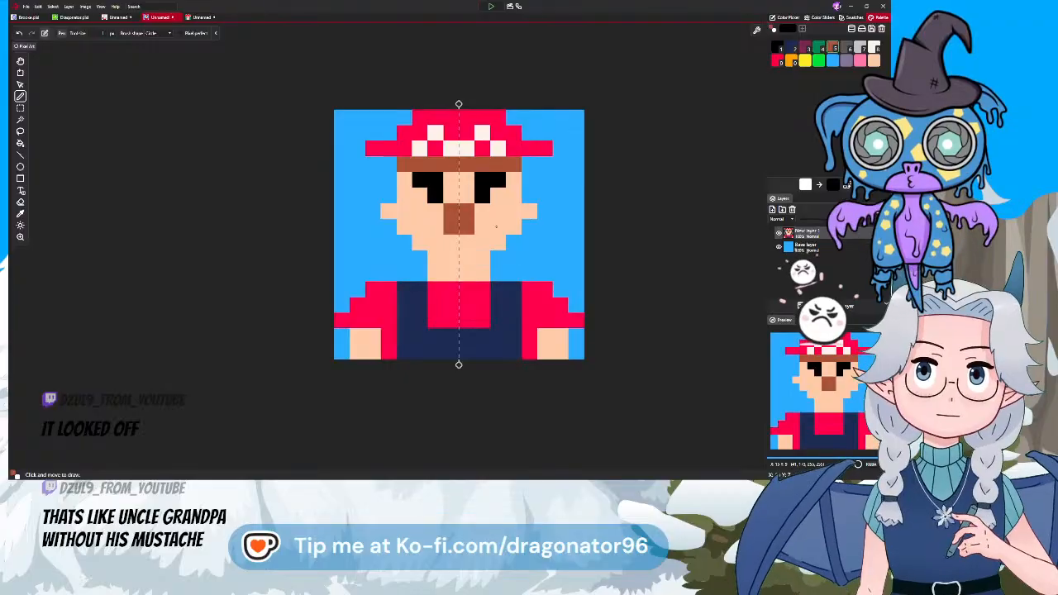
left_click(874, 59)
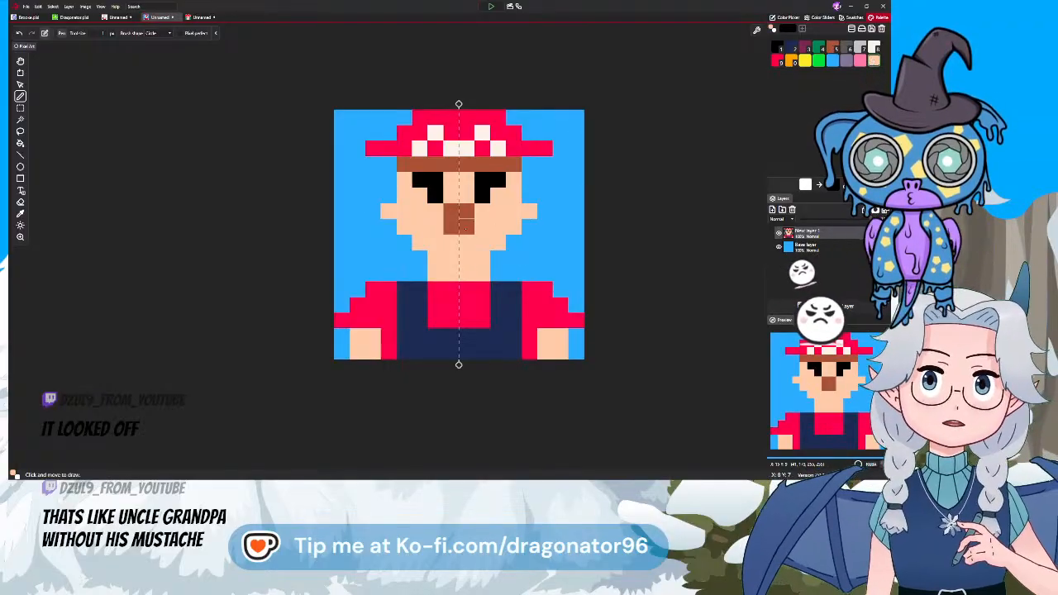
left_click(465, 229)
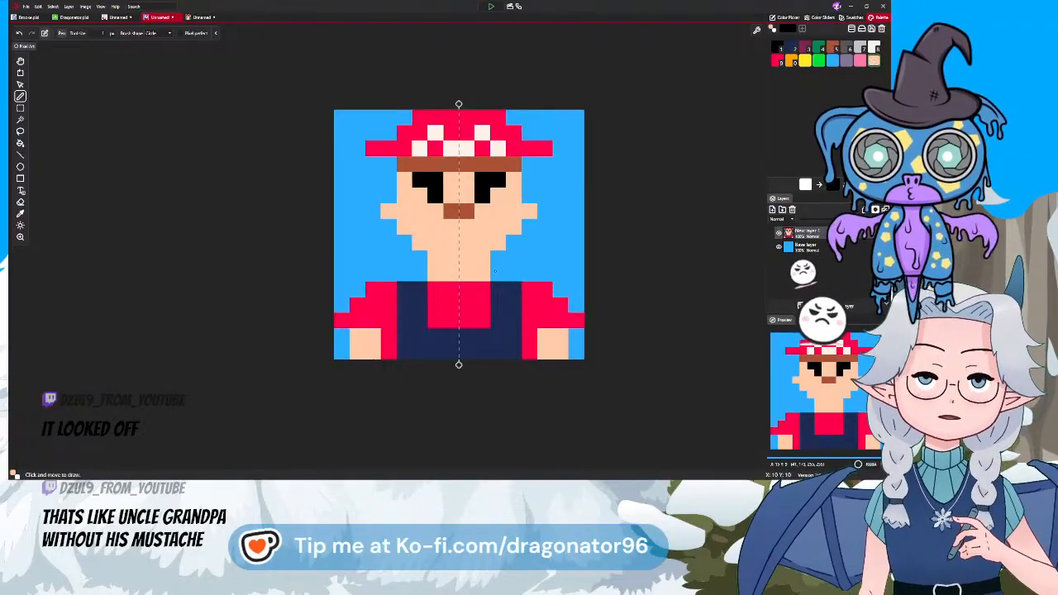
key("ctrl+z")
key("ctrl+z")
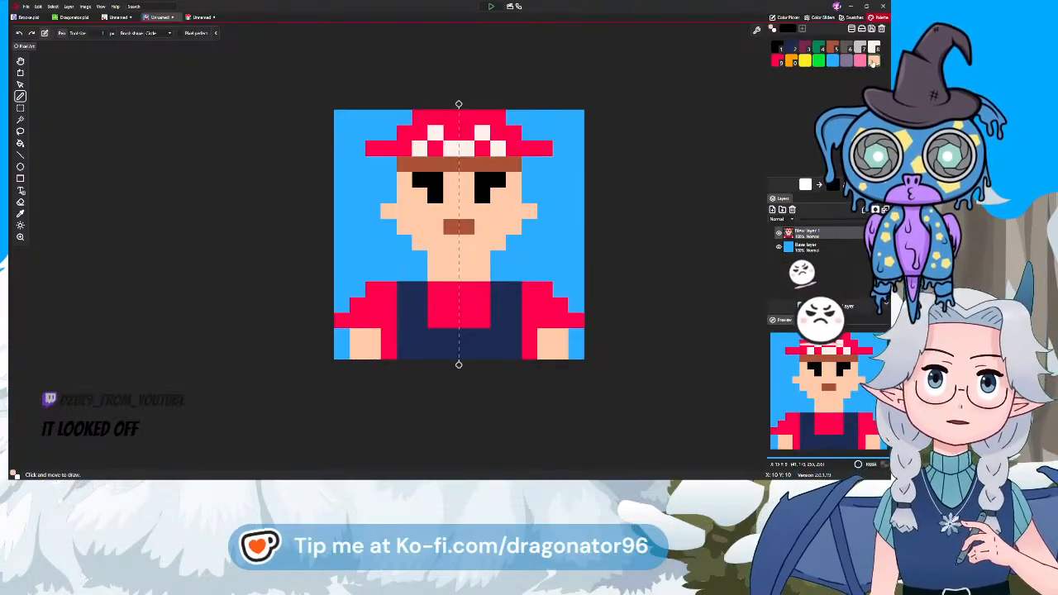
Try covering the mustache with skin colour and adding a two-pixel black mouth one row higher, and try the black mouth directly under the mustache
left_click(468, 226)
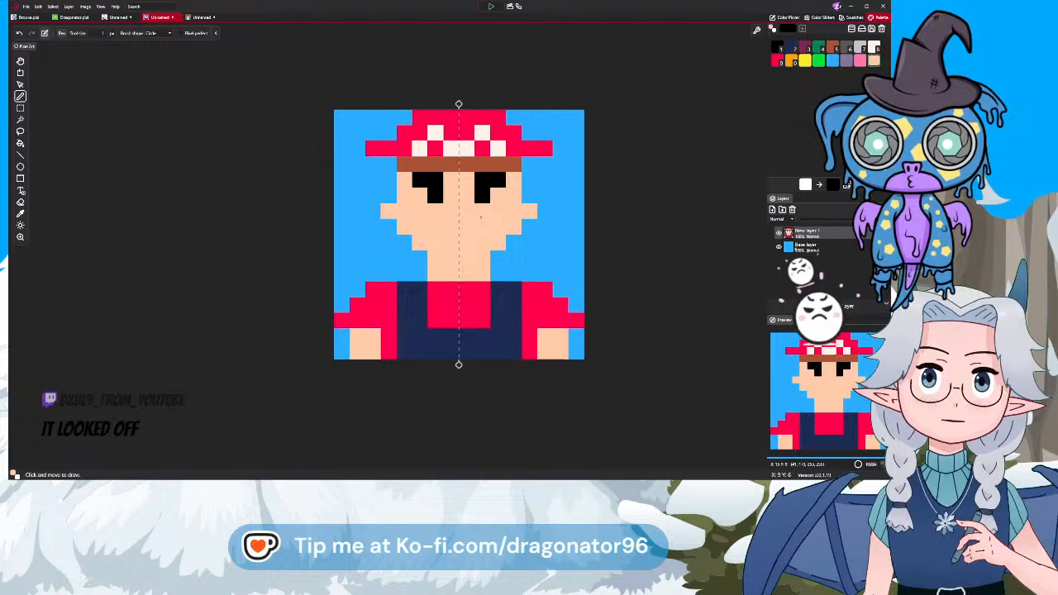
left_click(776, 48)
left_click(467, 212)
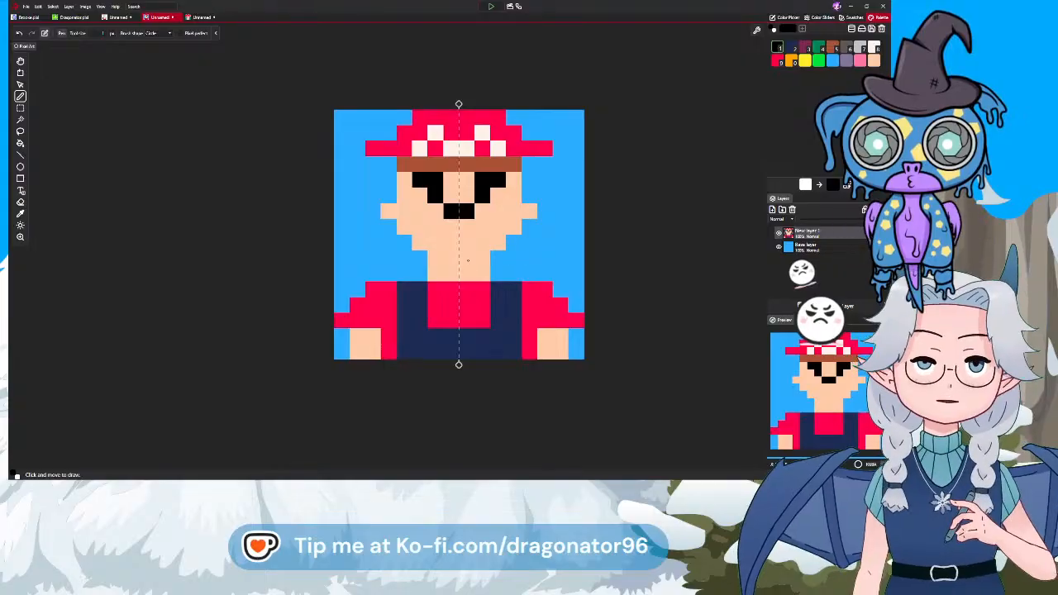
key("ctrl+z")
left_click(467, 226)
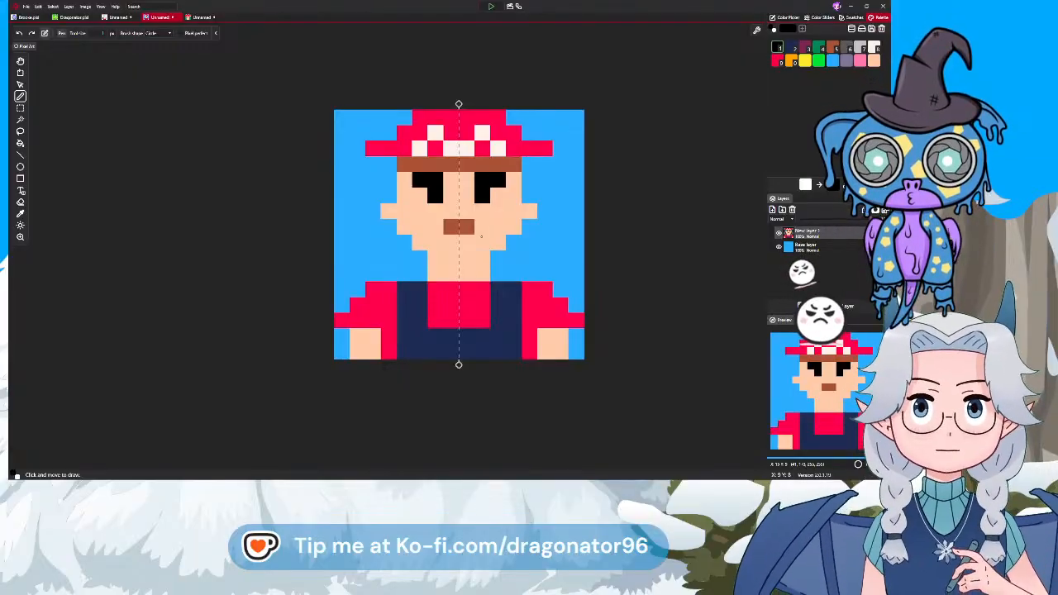
left_click(467, 241)
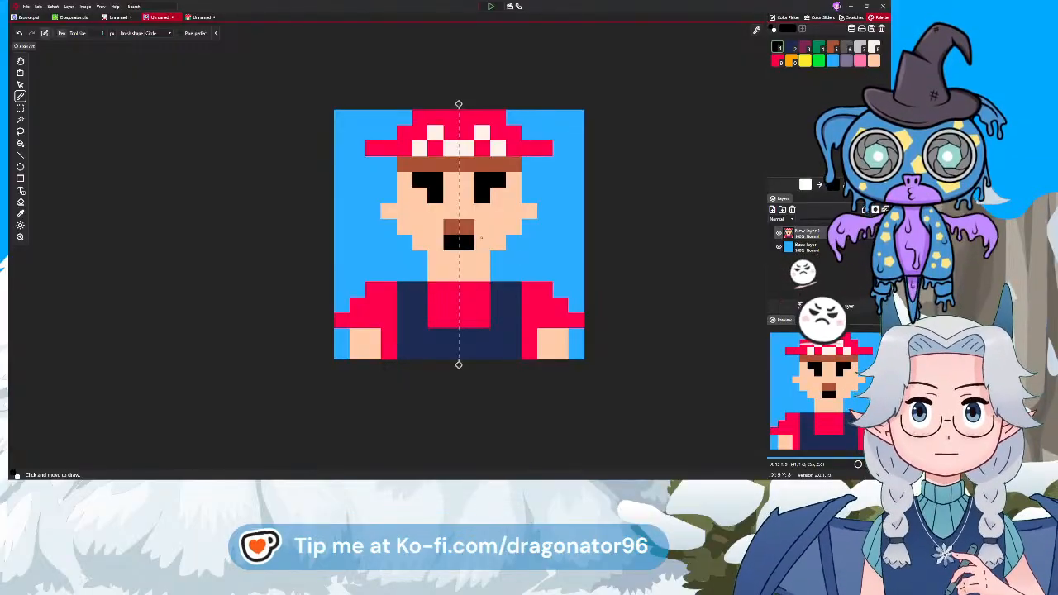
Try widening the brown mustache to six pixels with a single mirrored pixel hanging below each side, and undo it
left_click(482, 229)
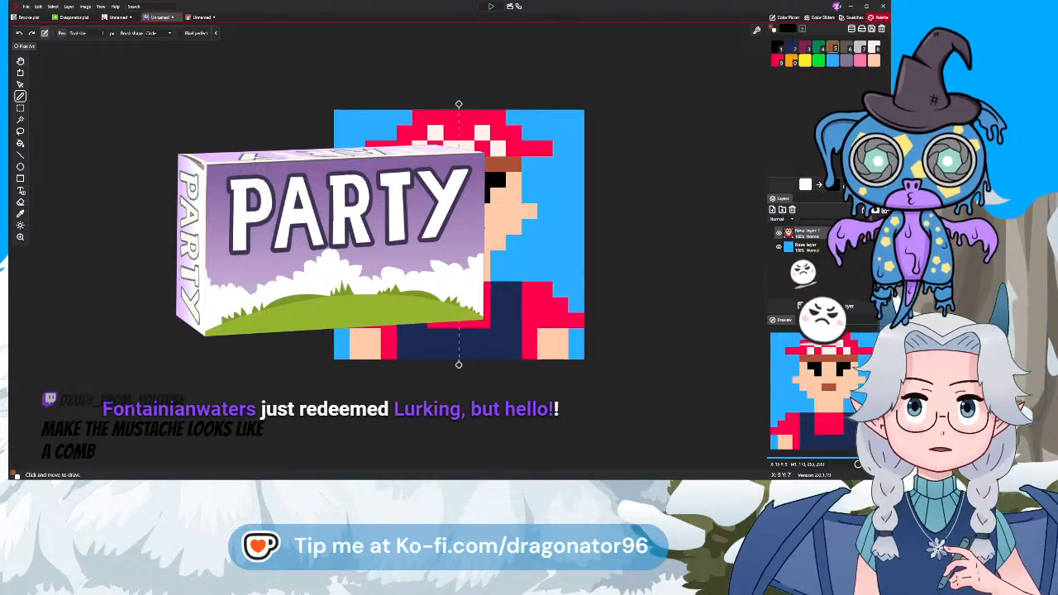
left_click(482, 227)
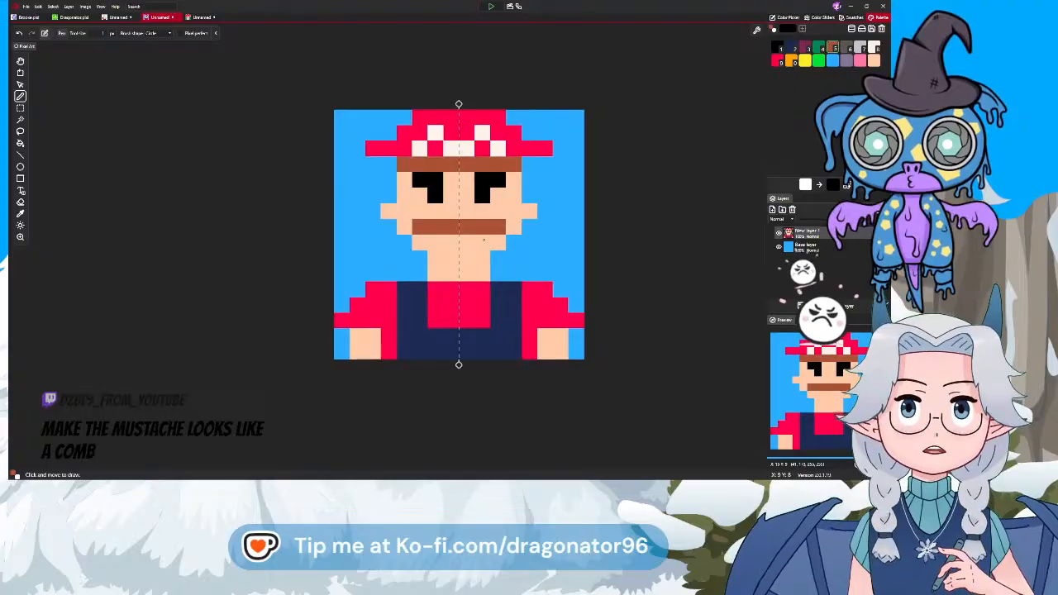
left_click(483, 241)
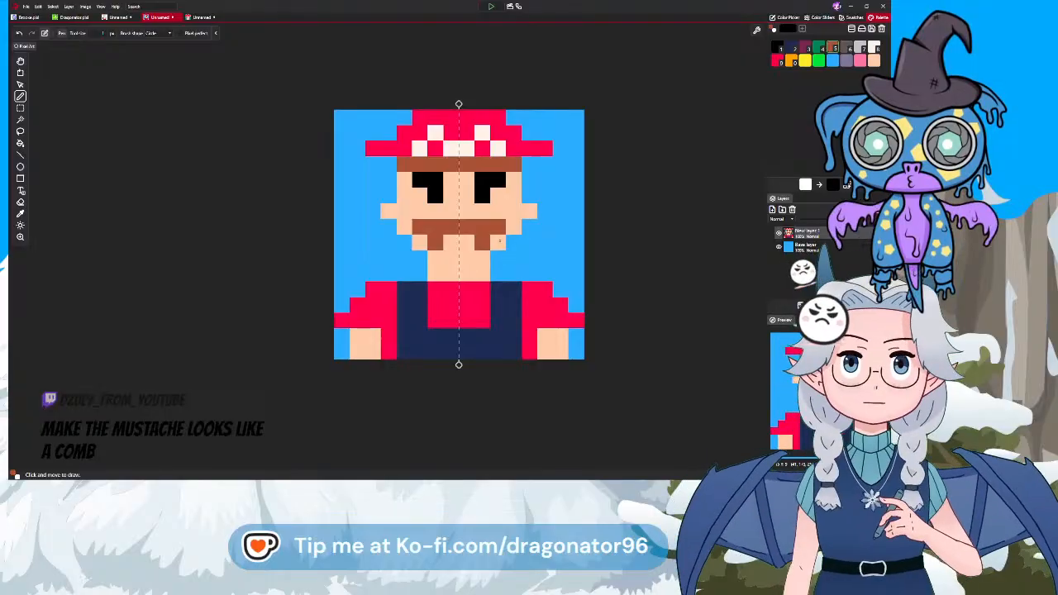
key("ctrl+z")
key("ctrl+z")
key("ctrl+z")
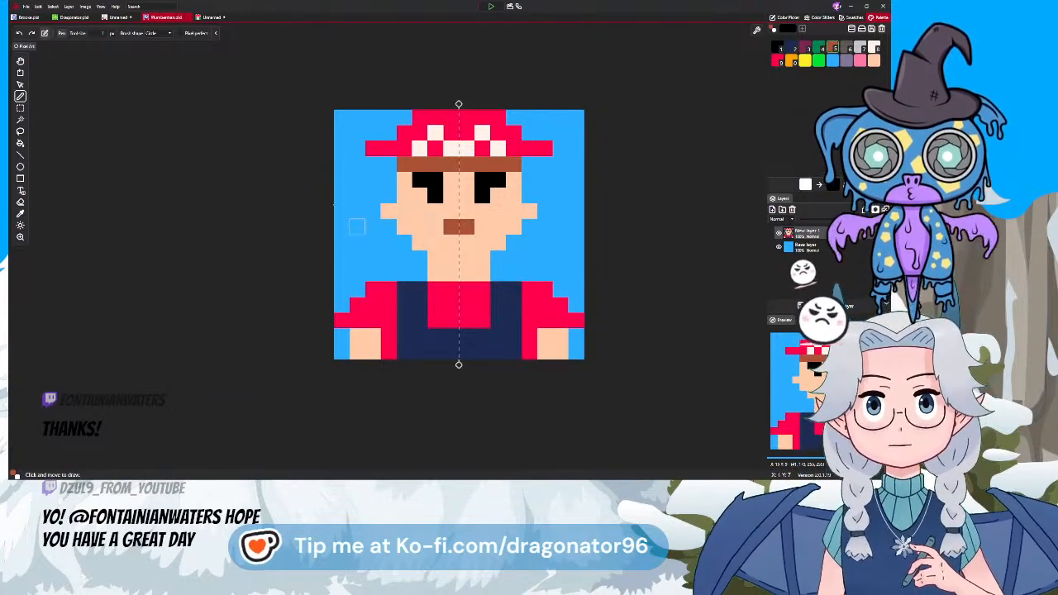
Save the mushroom drawing as "mushroom mushroom" and the red potion flask drawing as "bottle"
left_click(211, 16)
scroll(372, 221, "down", 3)
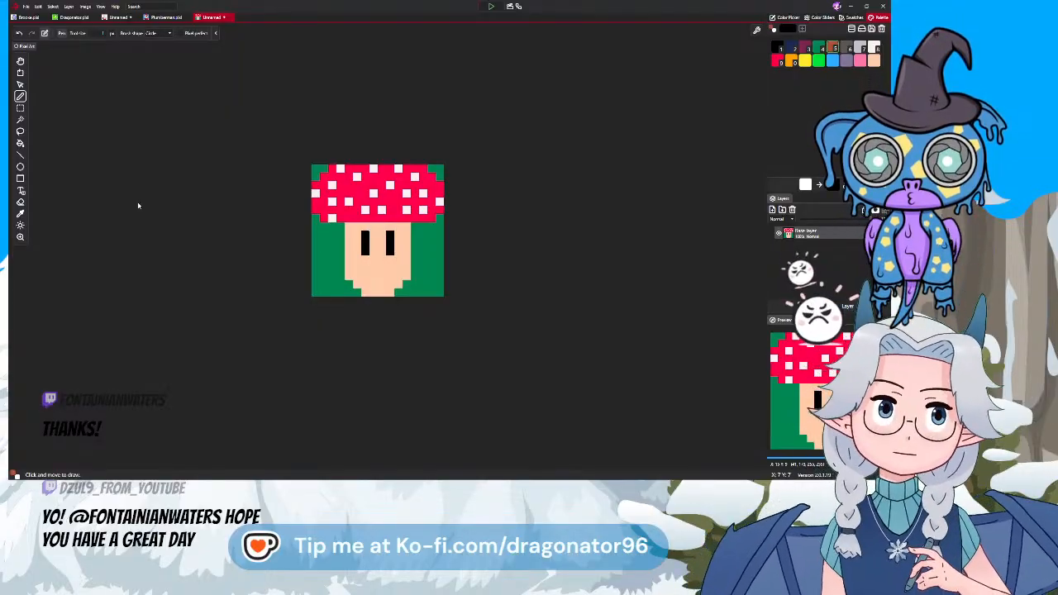
left_click(117, 19)
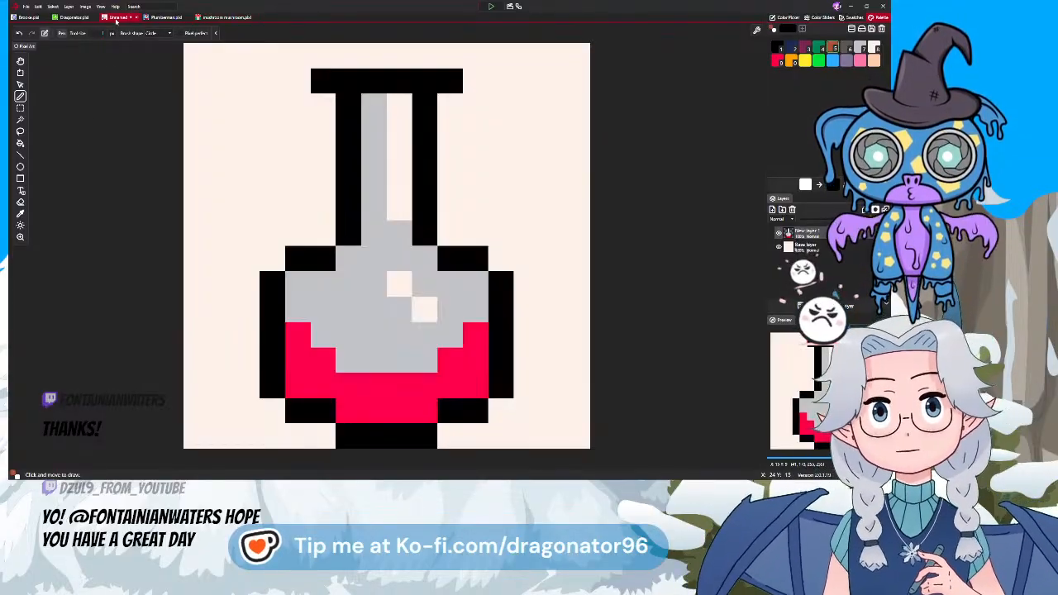
left_click(26, 7)
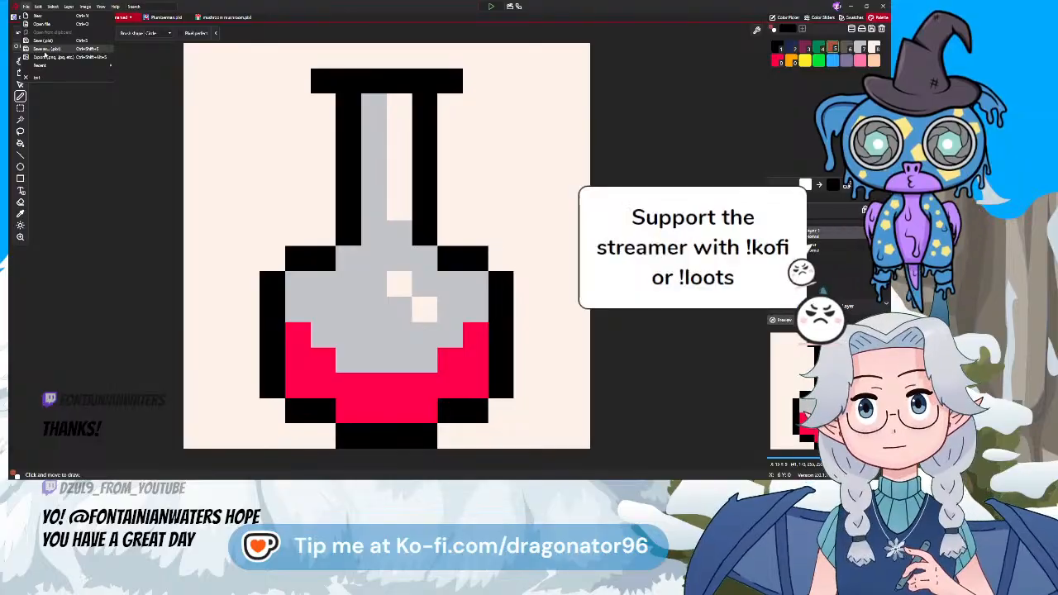
left_click(45, 41)
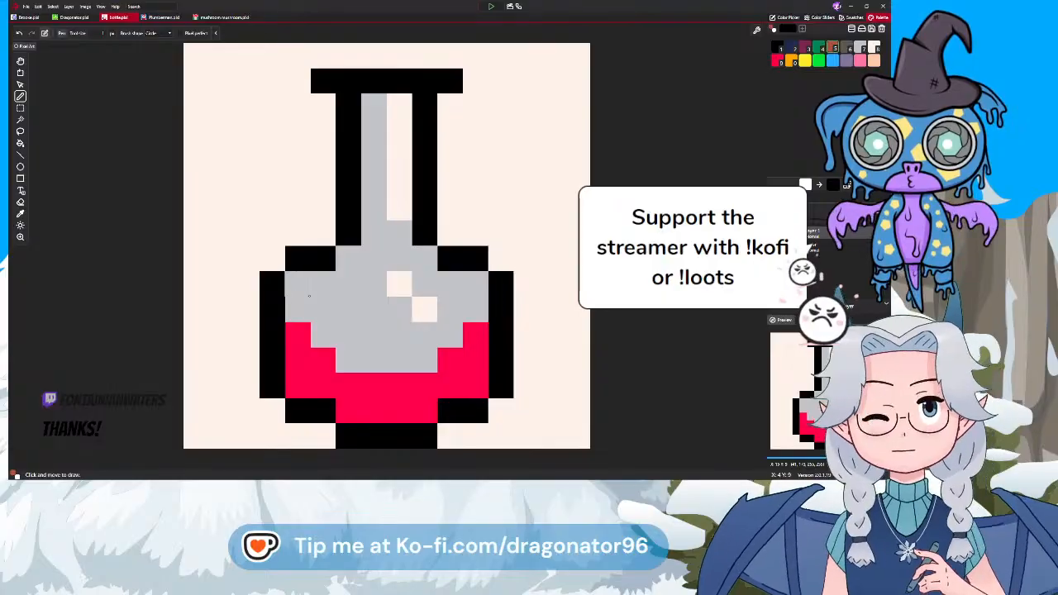
scroll(309, 295, "down", 3)
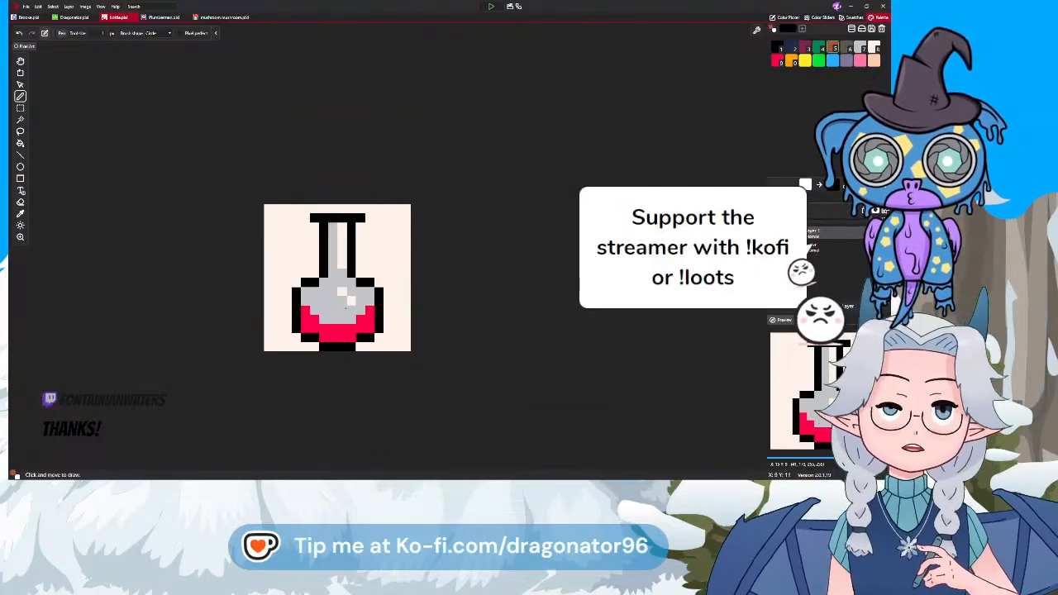
left_click_drag(332, 310, 373, 272)
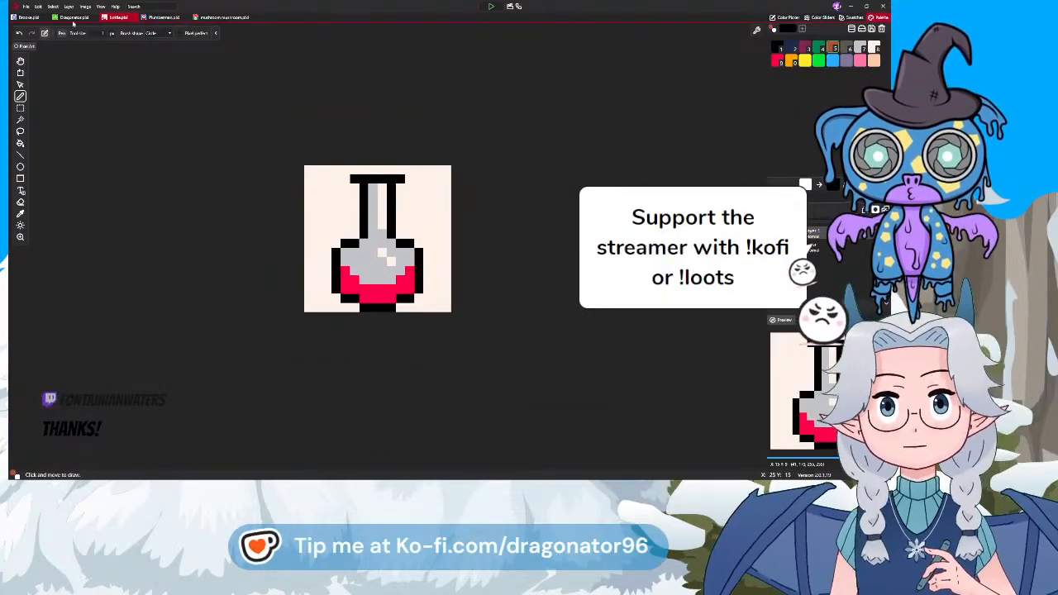
Switch to the green Dragonator drawing and open its image export
left_click(71, 18)
left_click(27, 7)
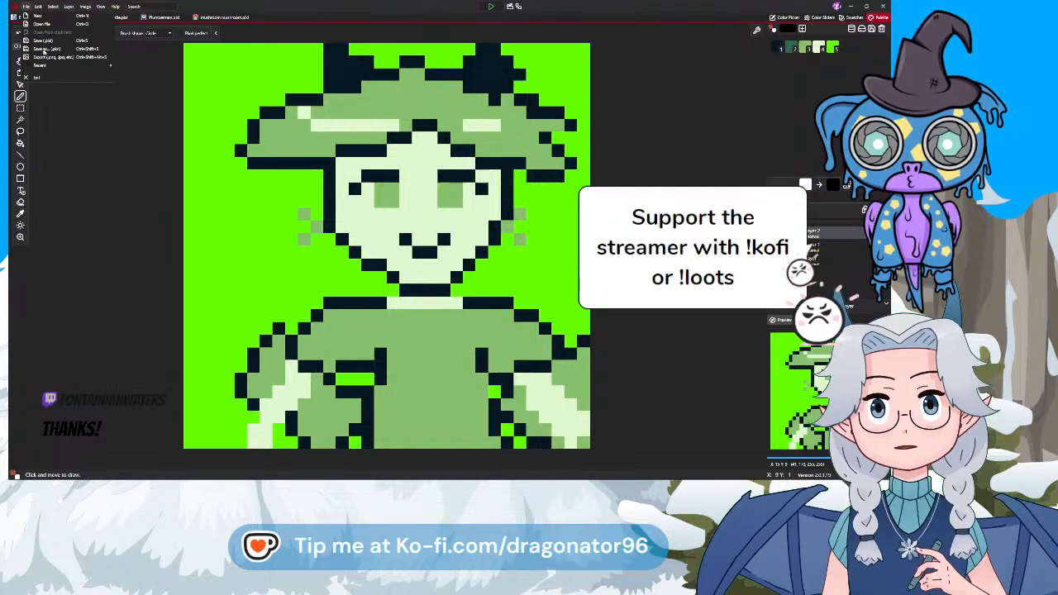
left_click(40, 57)
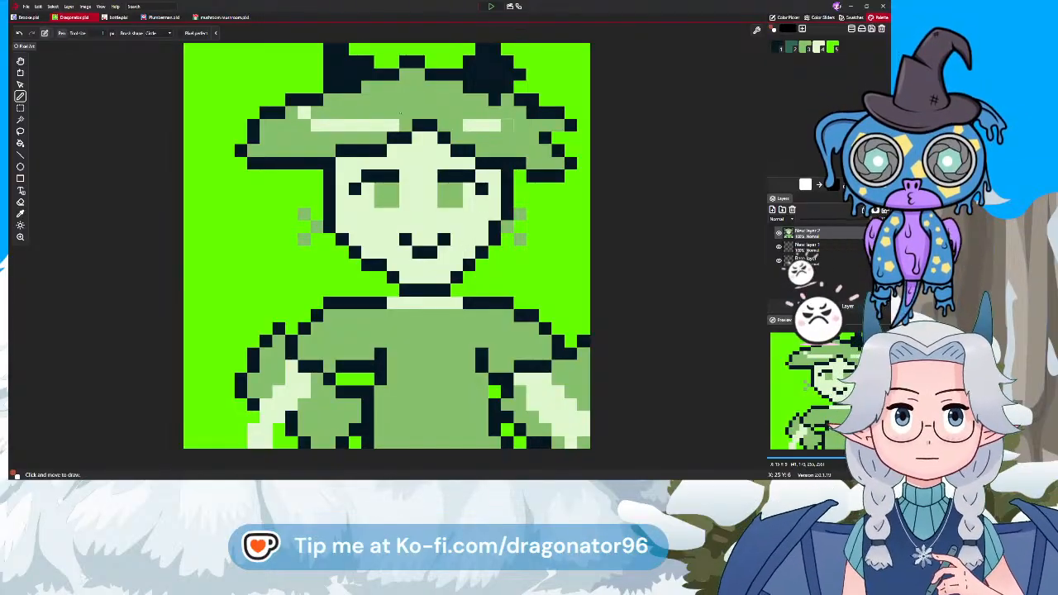
Look at the blue-haired character drawing and return to the red-hatted Plumberman bust
left_click(24, 17)
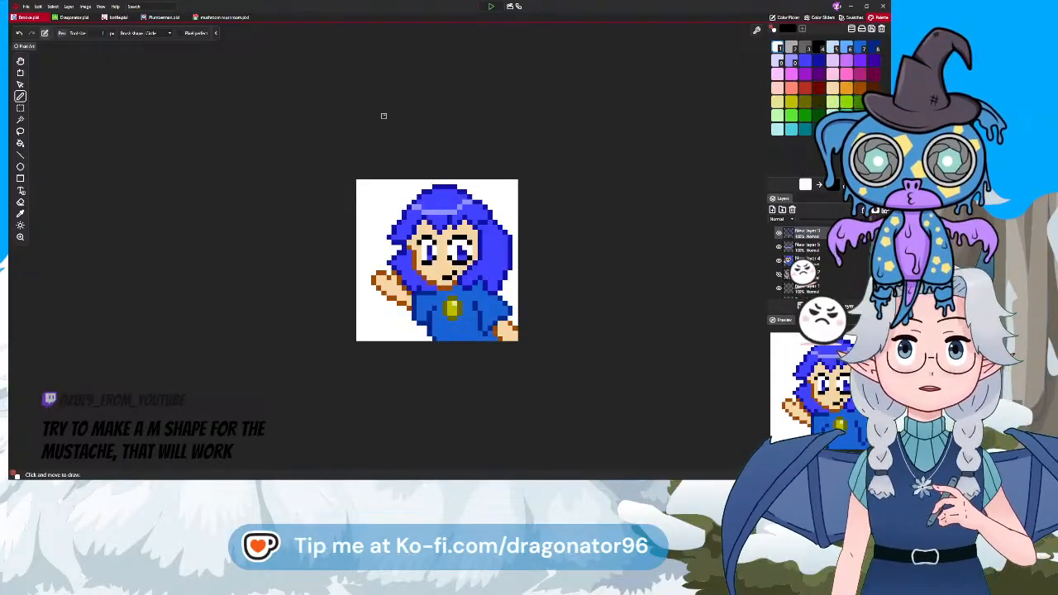
left_click(219, 18)
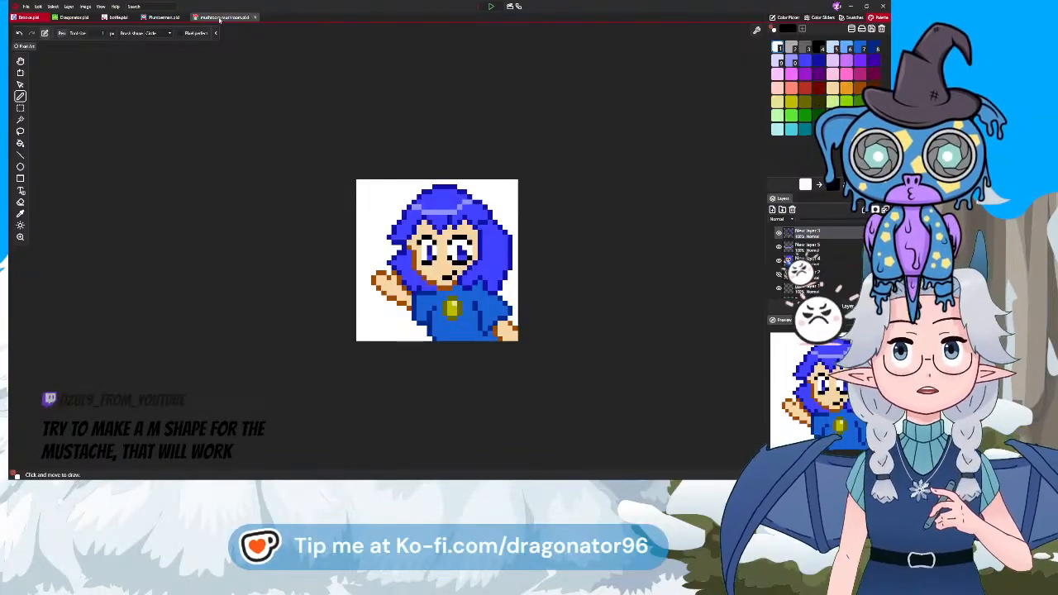
left_click(168, 20)
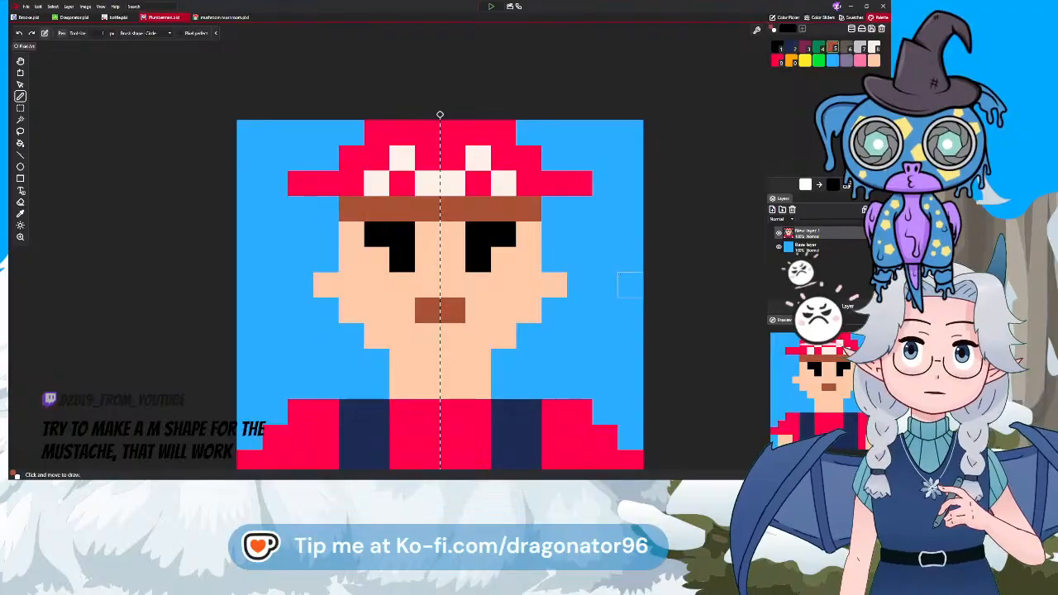
left_click_drag(301, 336, 344, 260)
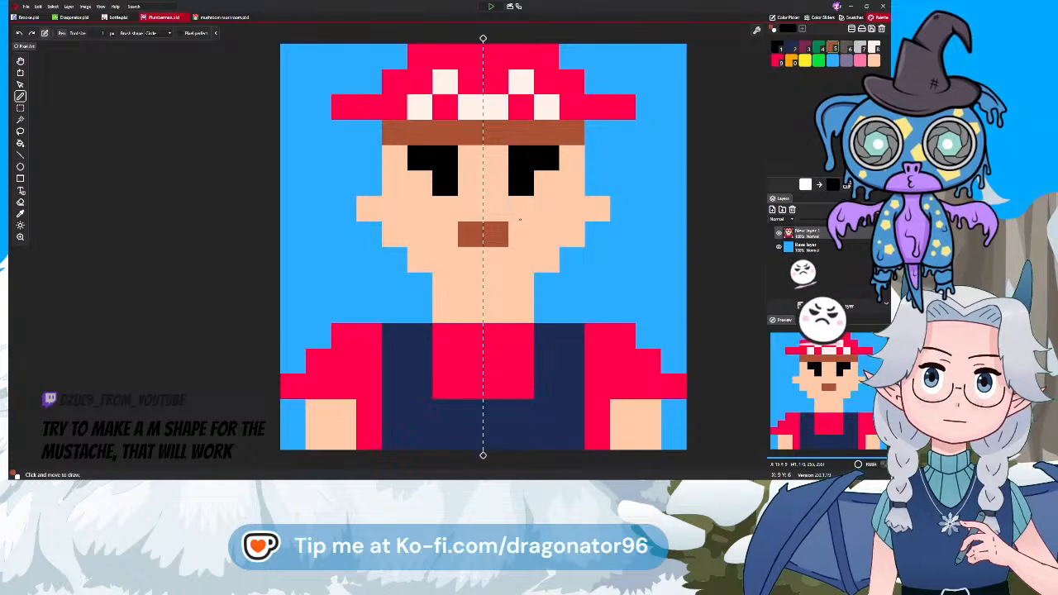
Try adding mirrored brown pixels directly under the eyes and one pixel further out in the mustache row, and undo them
left_click(521, 209)
left_click(547, 235)
key("ctrl+z")
key("ctrl+z")
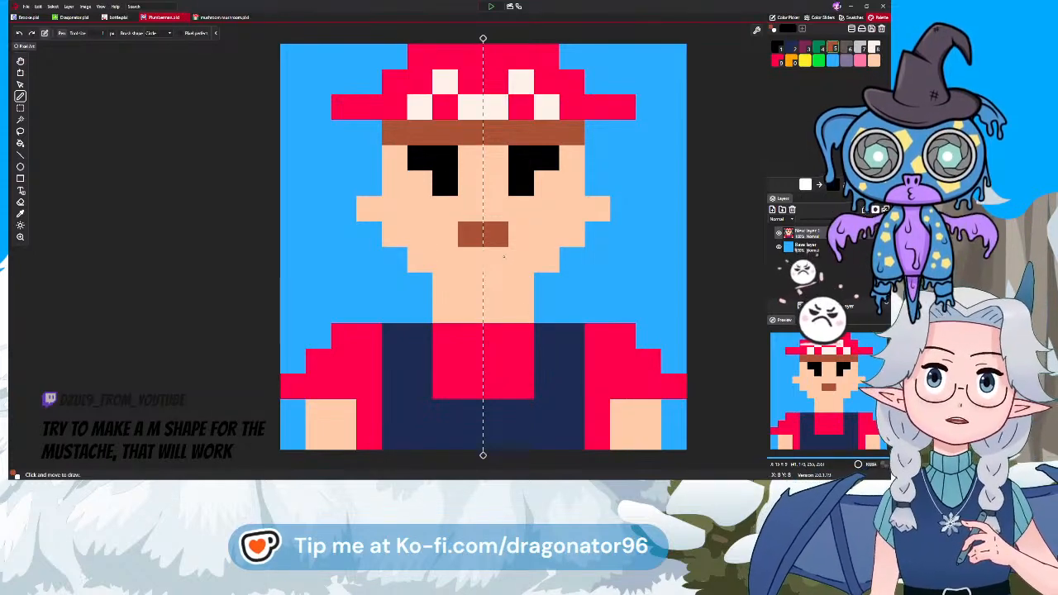
Reshape the mustache into a brown M six pixels wide and two pixels high, filling the two pixels above its centre with skin colour
left_click(496, 259)
left_click(522, 234)
left_click(537, 258)
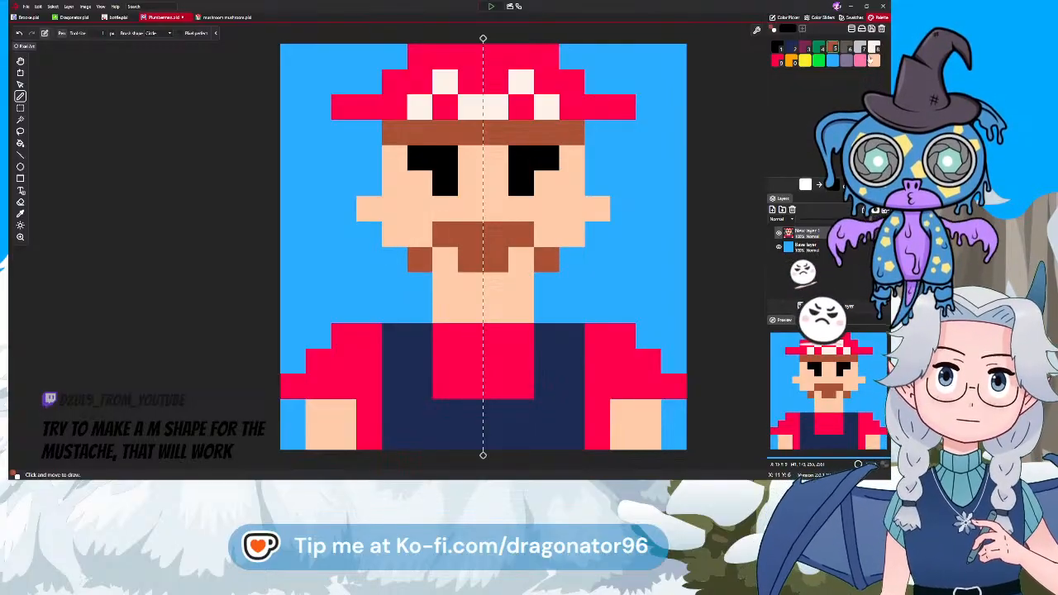
left_click(495, 235)
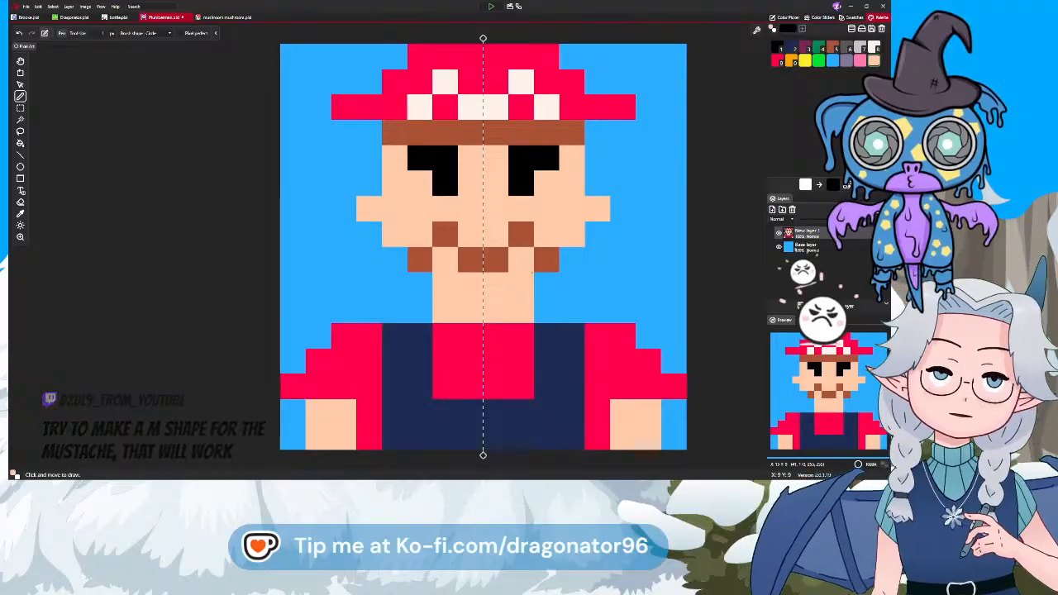
Undo the M-shaped mustache edits on the Plumberman bust, going back to the brown mark two pixels wide and one pixel high
key("ctrl+z")
key("ctrl+z")
key("ctrl+z")
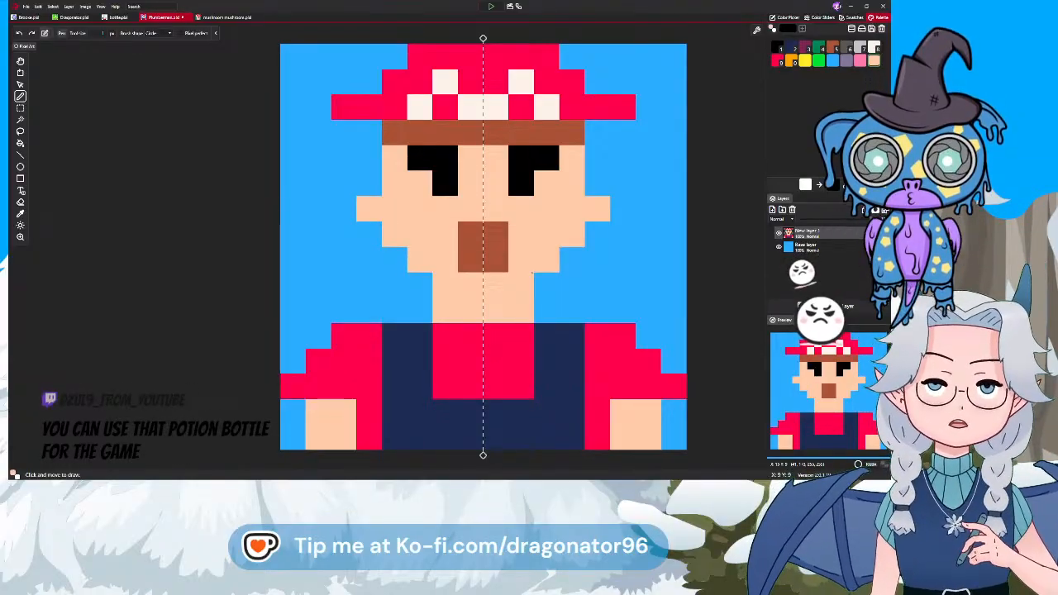
key("ctrl+z")
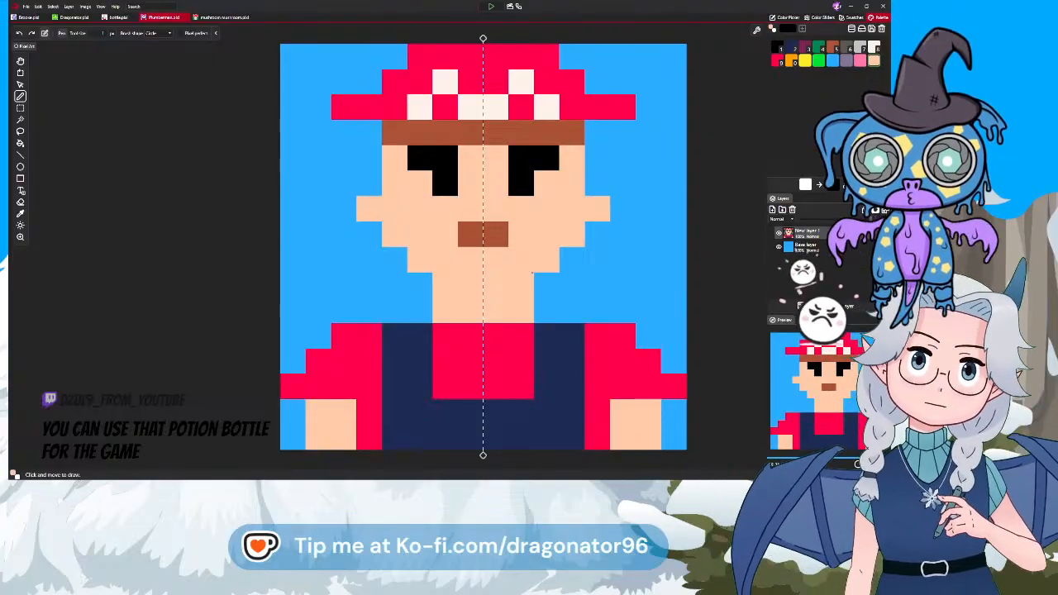
scroll(529, 285, "down", 5)
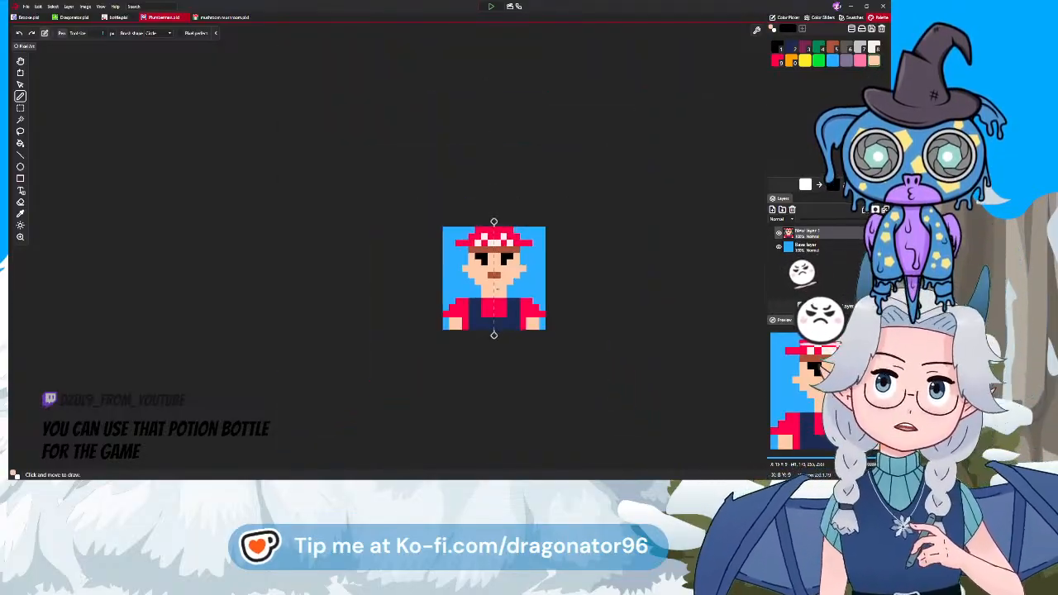
scroll(487, 307, "up", 5)
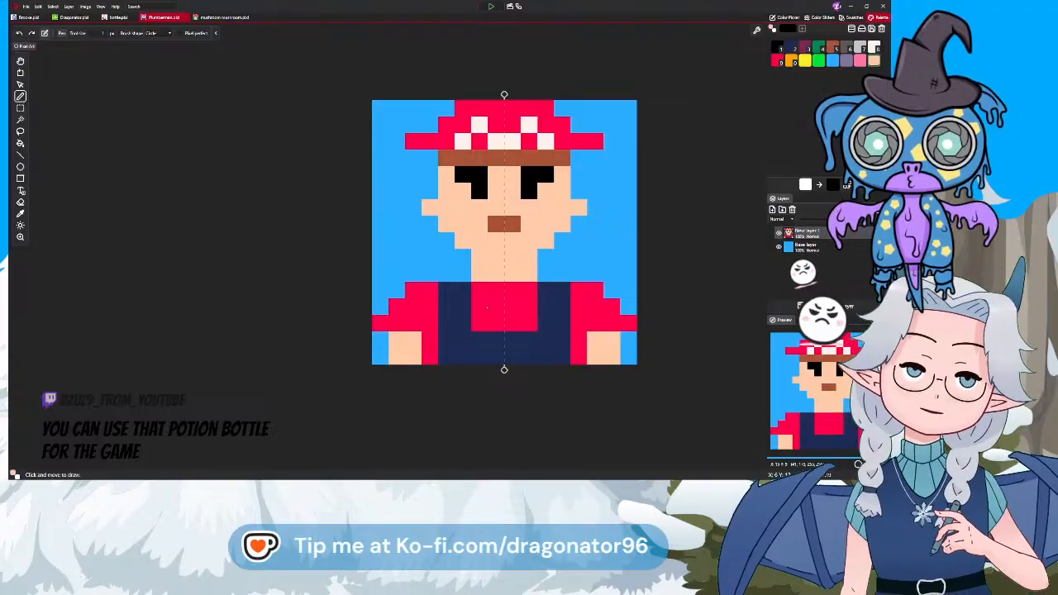
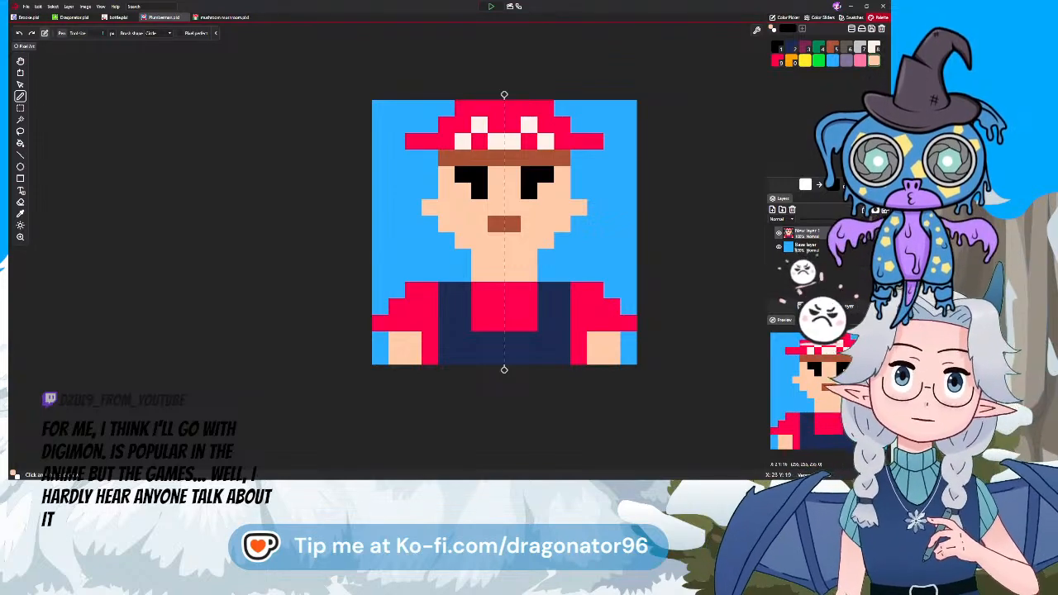
scroll(530, 289, "down", 2)
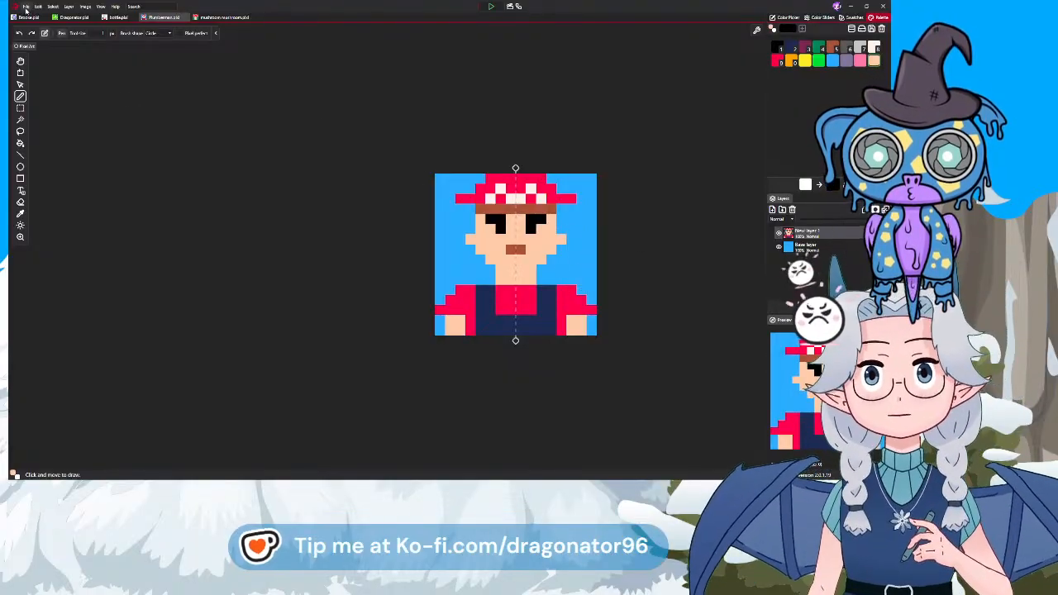
Create a new blank square drawing
left_click(26, 7)
left_click(37, 23)
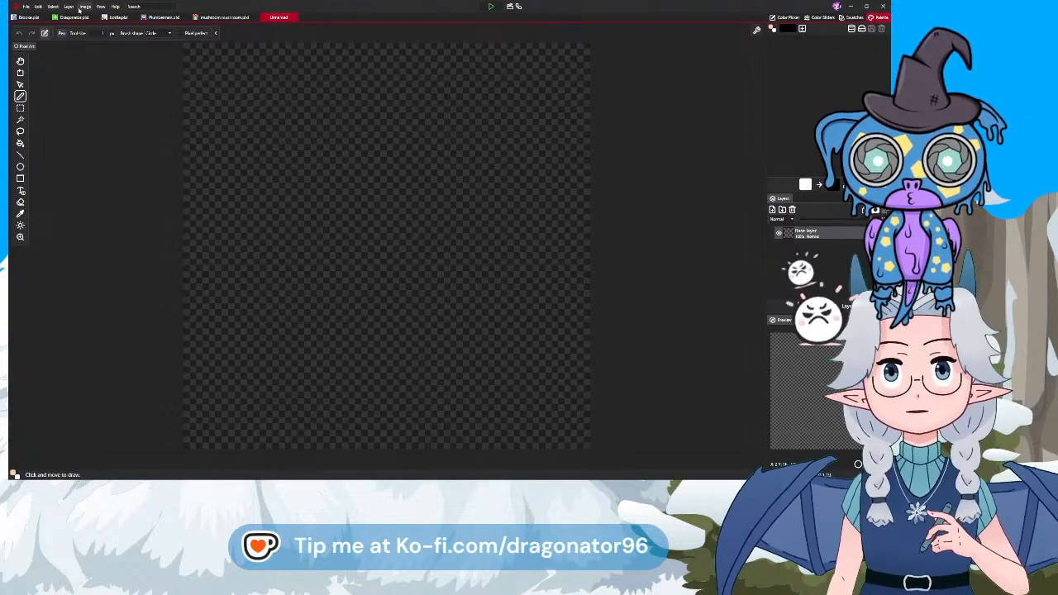
left_click(85, 5)
left_click(94, 26)
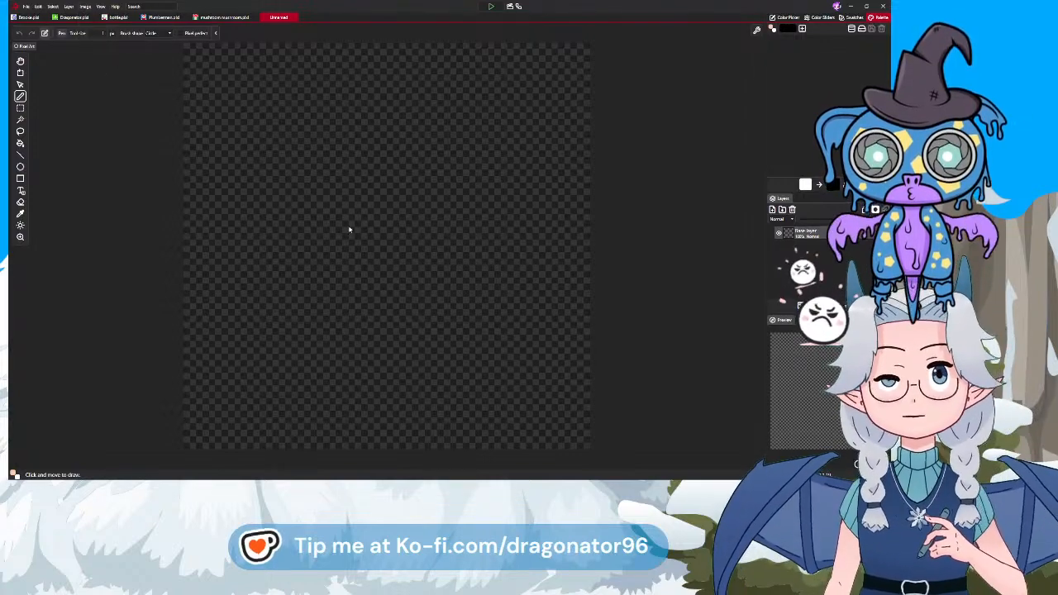
scroll(456, 263, "down", 3)
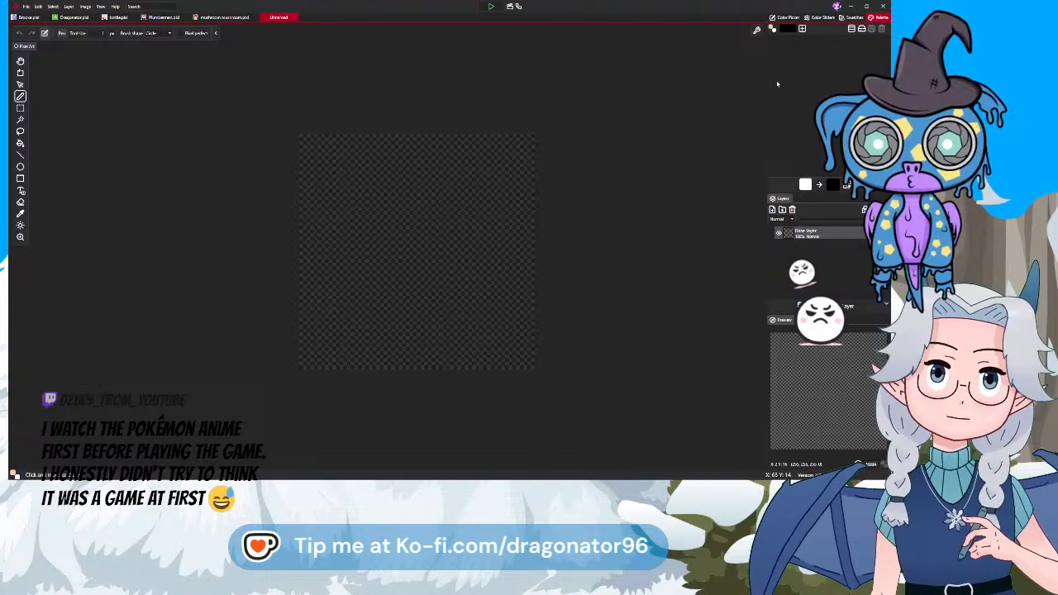
Load a multi-colour palette into the new drawing and fill its base layer with white
left_click(803, 29)
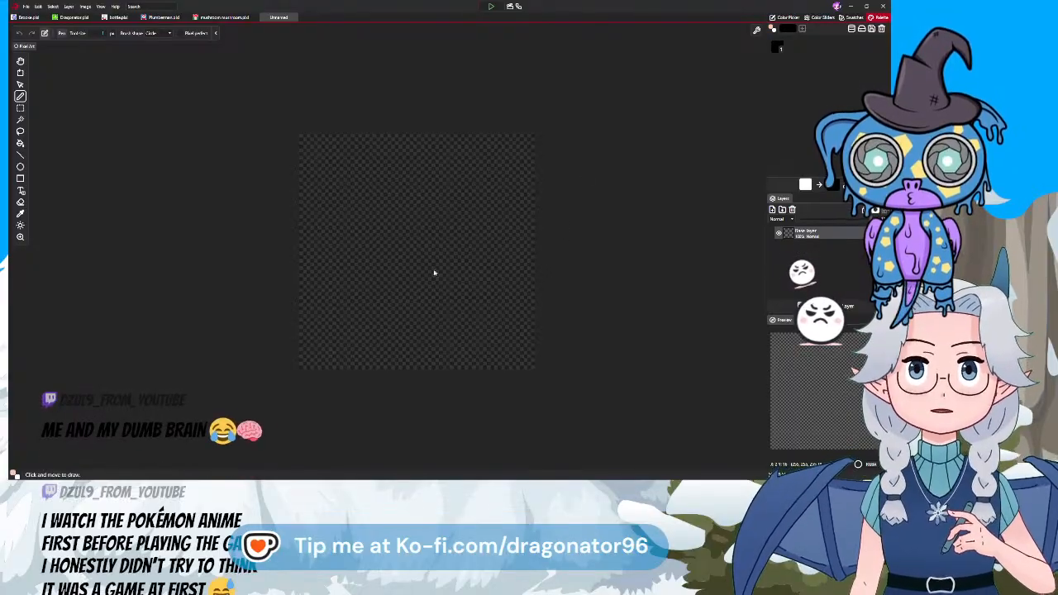
left_click(422, 269)
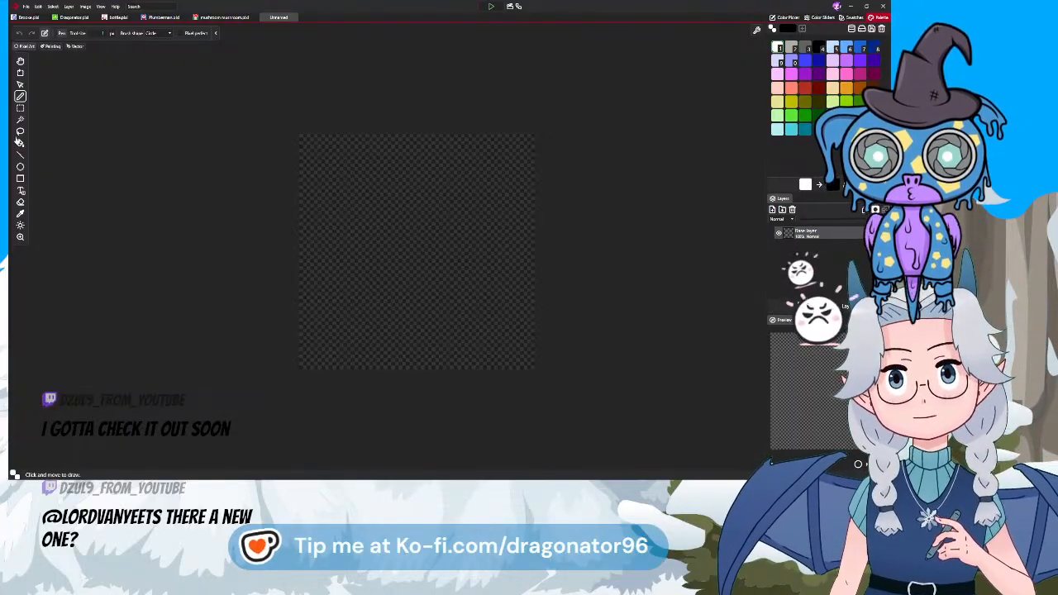
left_click(20, 143)
left_click(383, 269)
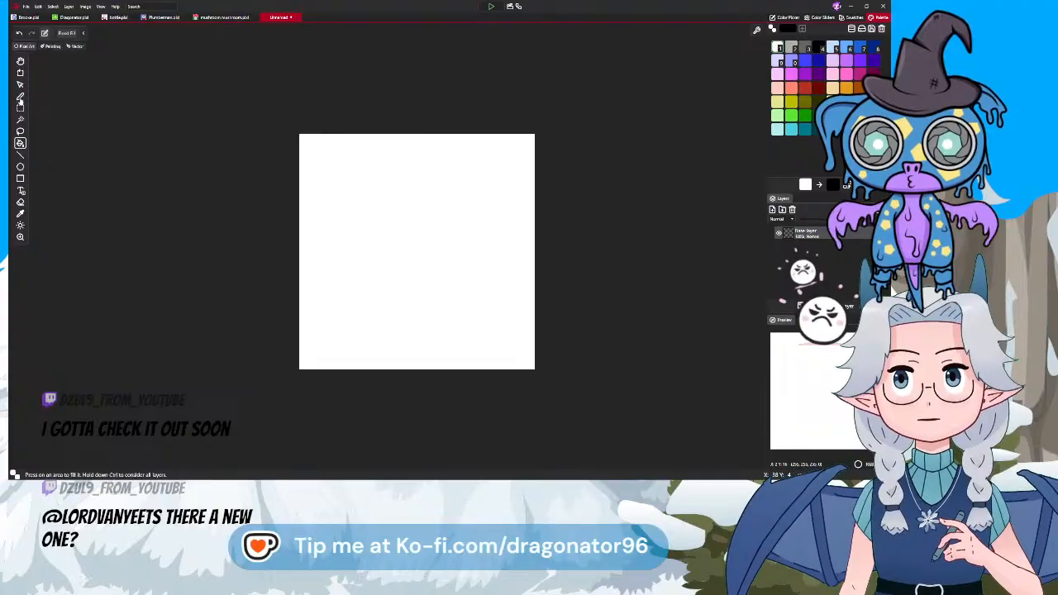
Draw a rounded purple shape near the top of the white canvas and paint it over completely in light blue
left_click(22, 97)
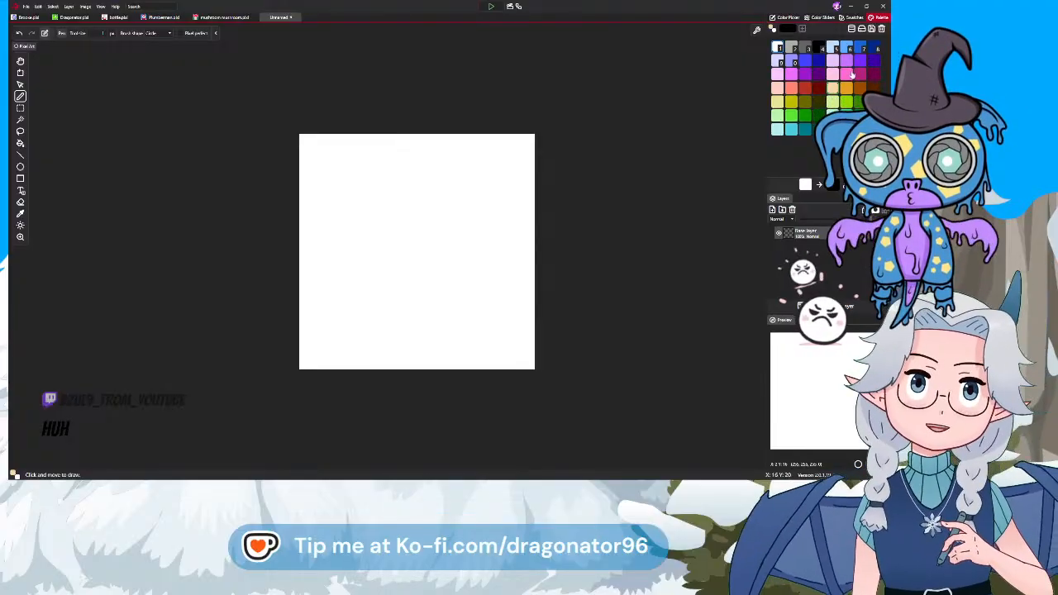
left_click(861, 63)
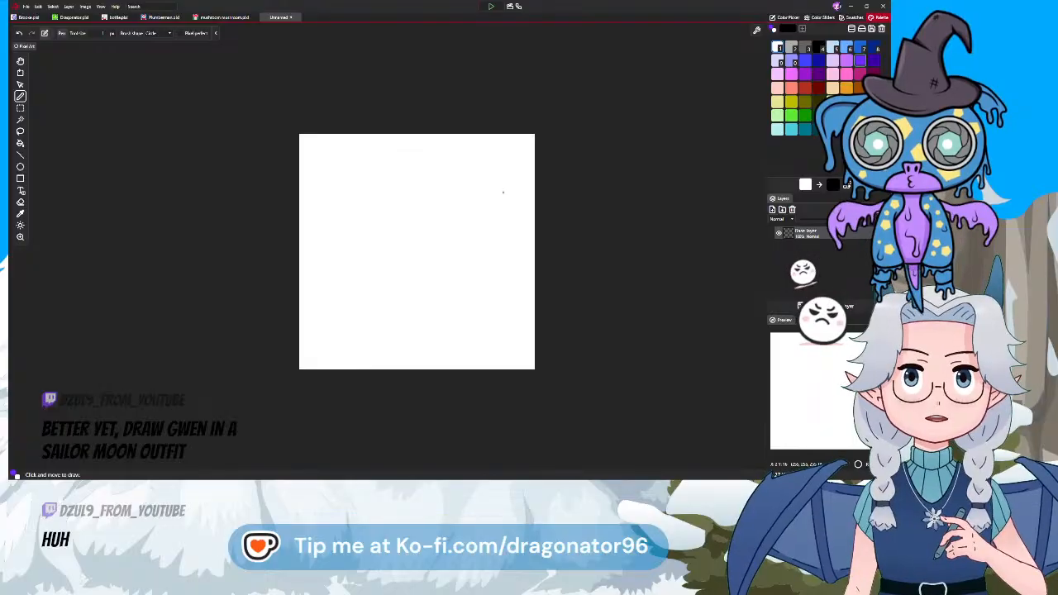
mouse_move(405, 153)
left_mouse_down()
mouse_move(458, 182)
mouse_move(451, 231)
mouse_move(406, 231)
mouse_move(383, 186)
mouse_move(451, 161)
mouse_move(469, 197)
mouse_move(419, 239)
mouse_move(389, 181)
mouse_move(427, 166)
mouse_move(406, 196)
mouse_move(427, 233)
mouse_move(417, 210)
left_mouse_up()
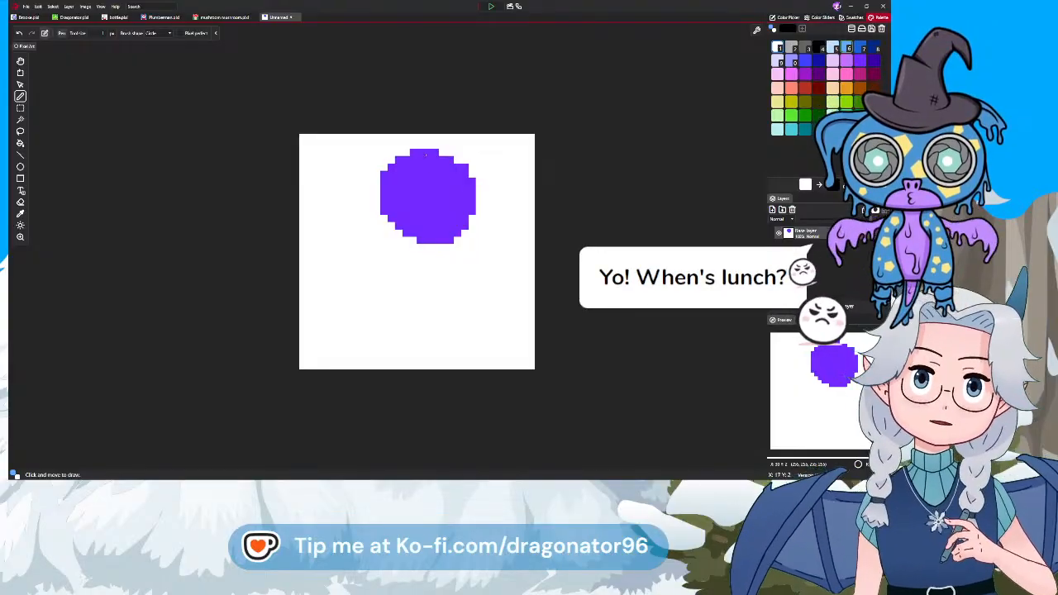
mouse_move(419, 157)
left_mouse_down()
mouse_move(471, 177)
mouse_move(459, 235)
mouse_move(406, 235)
mouse_move(377, 217)
mouse_move(386, 217)
mouse_move(386, 162)
mouse_move(411, 159)
mouse_move(388, 205)
left_mouse_up()
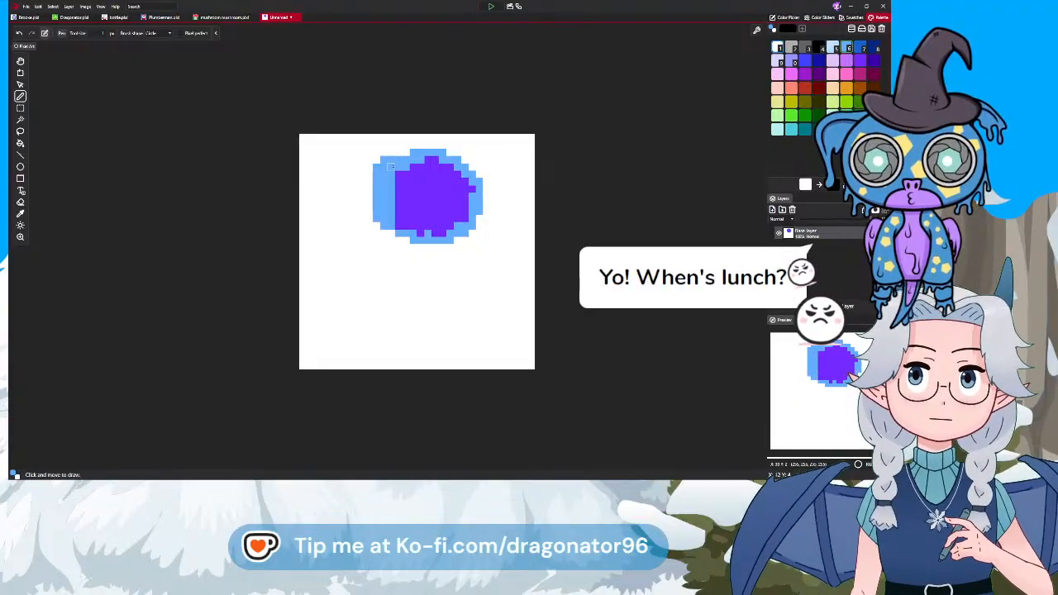
mouse_move(392, 166)
left_mouse_down()
mouse_move(412, 232)
mouse_move(431, 169)
mouse_move(445, 210)
mouse_move(467, 212)
mouse_move(462, 219)
mouse_move(456, 172)
left_mouse_up()
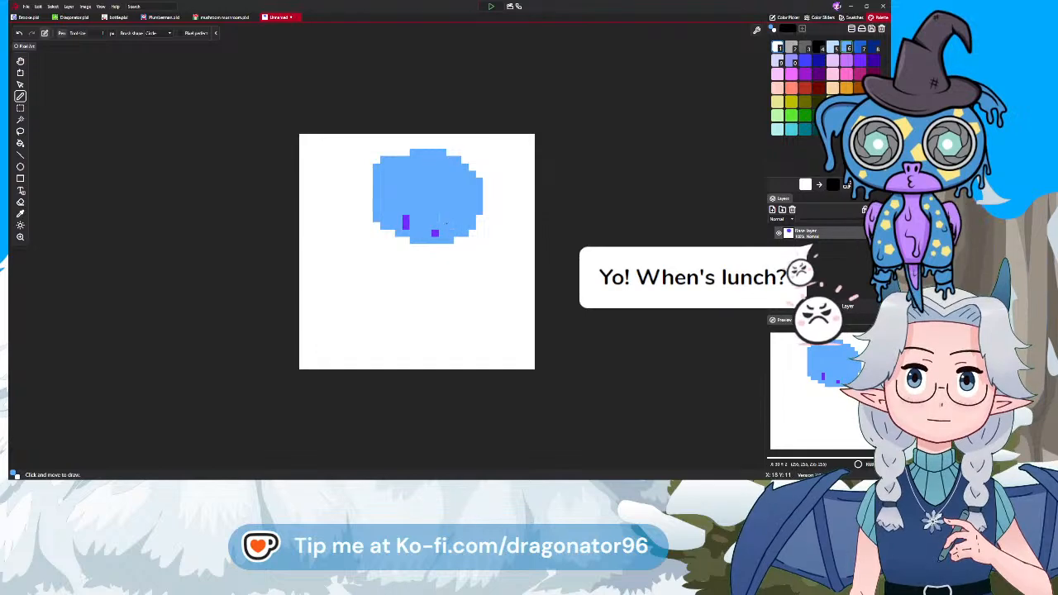
left_click_drag(445, 222, 423, 228)
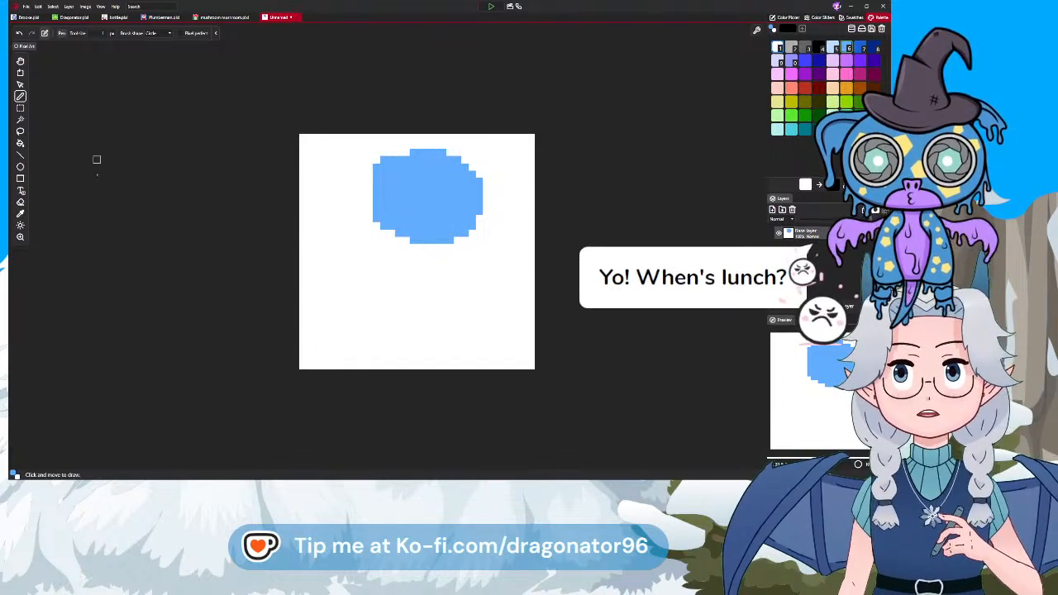
Try erasing along the blue shape's upper edge, and undo everything back to the plain white canvas
key("e")
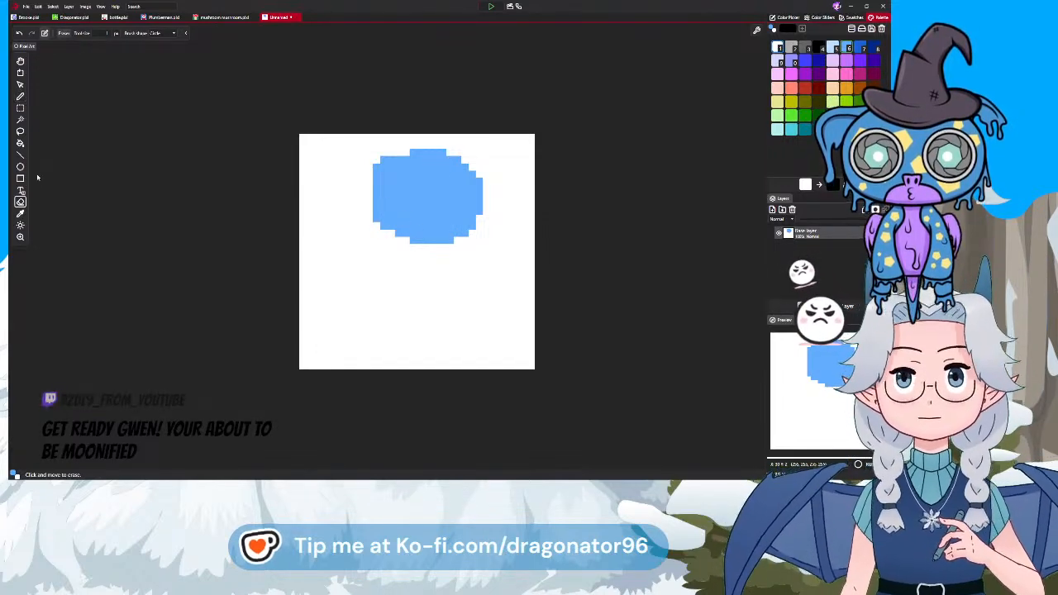
mouse_move(413, 146)
left_mouse_down()
mouse_move(466, 187)
mouse_move(457, 172)
left_mouse_up()
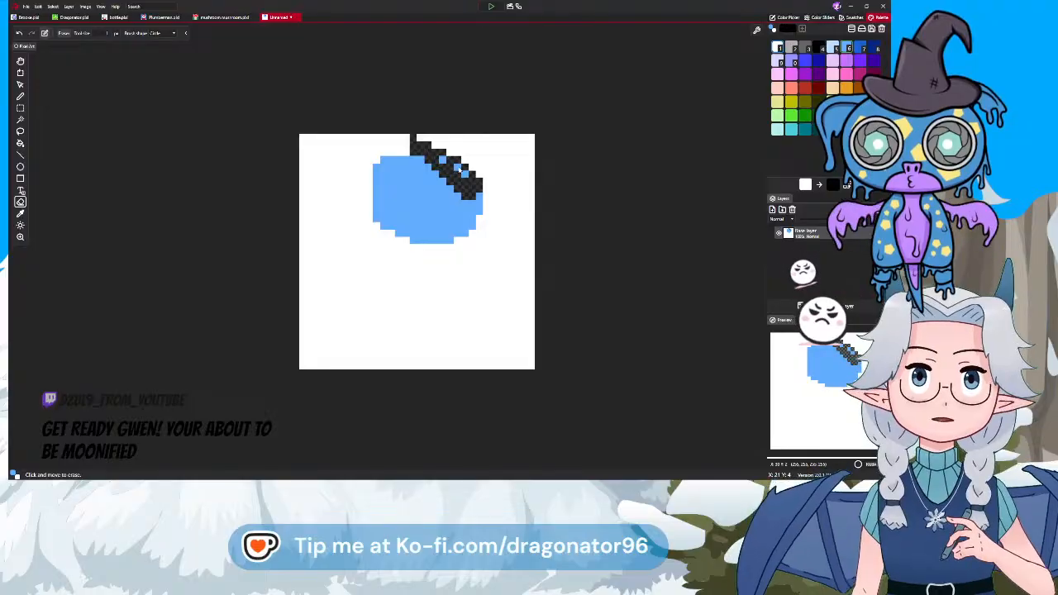
key("ctrl+z")
key("ctrl+z")
key("ctrl+z")
key("ctrl+z")
key("ctrl+z")
key("ctrl+z")
key("ctrl+z")
key("ctrl+z")
key("ctrl+z")
key("ctrl+z")
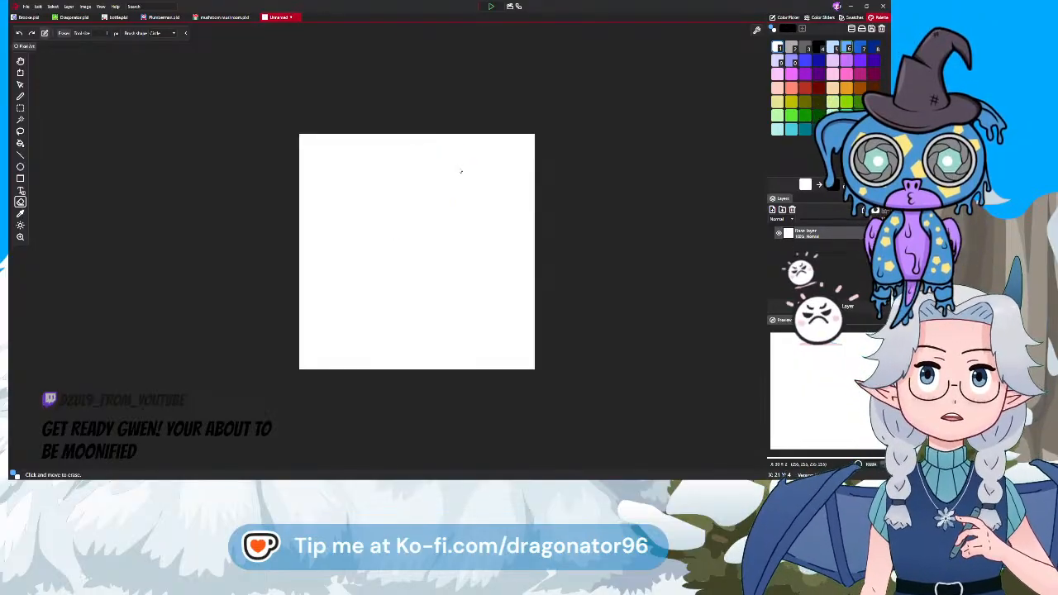
Add a new layer above the white base layer and turn on vertical line symmetry
left_click(772, 212)
left_click(773, 211)
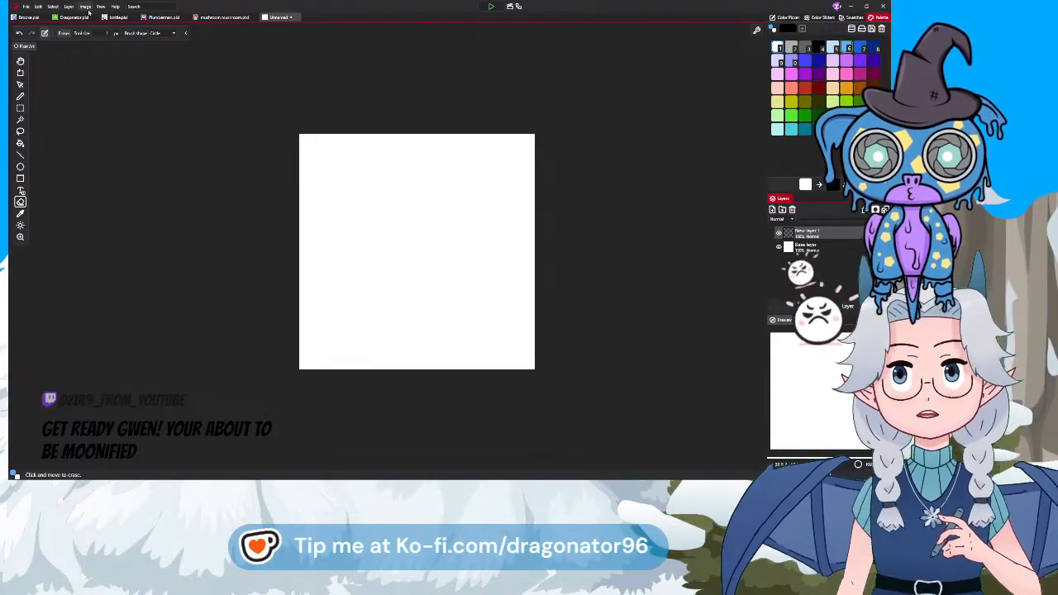
left_click(85, 7)
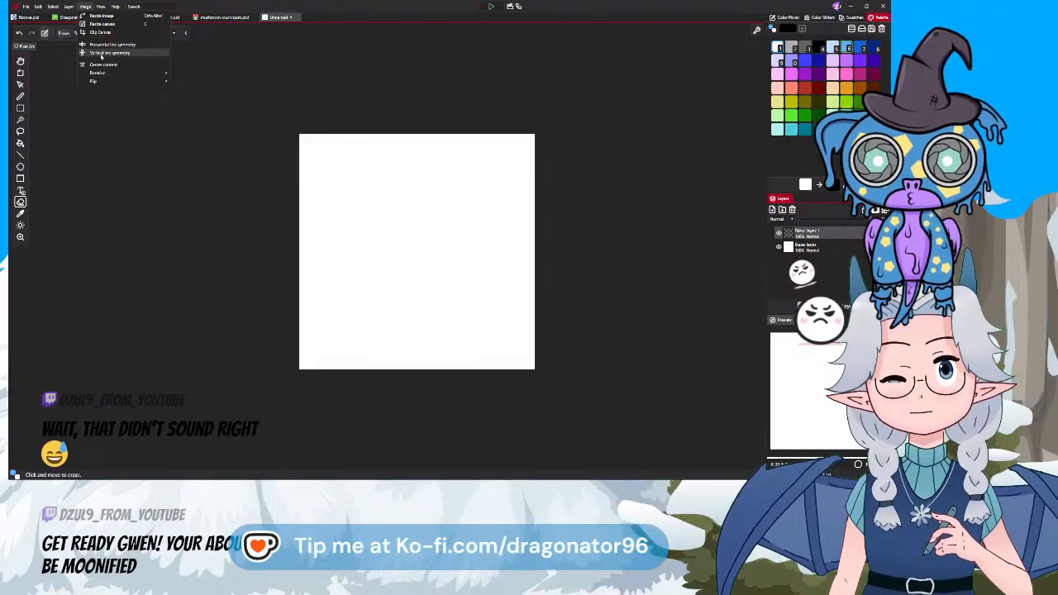
left_click(101, 54)
Try placing mirrored black pixels diagonally outward from the top centre with the Pen, and undo them
left_click(21, 97)
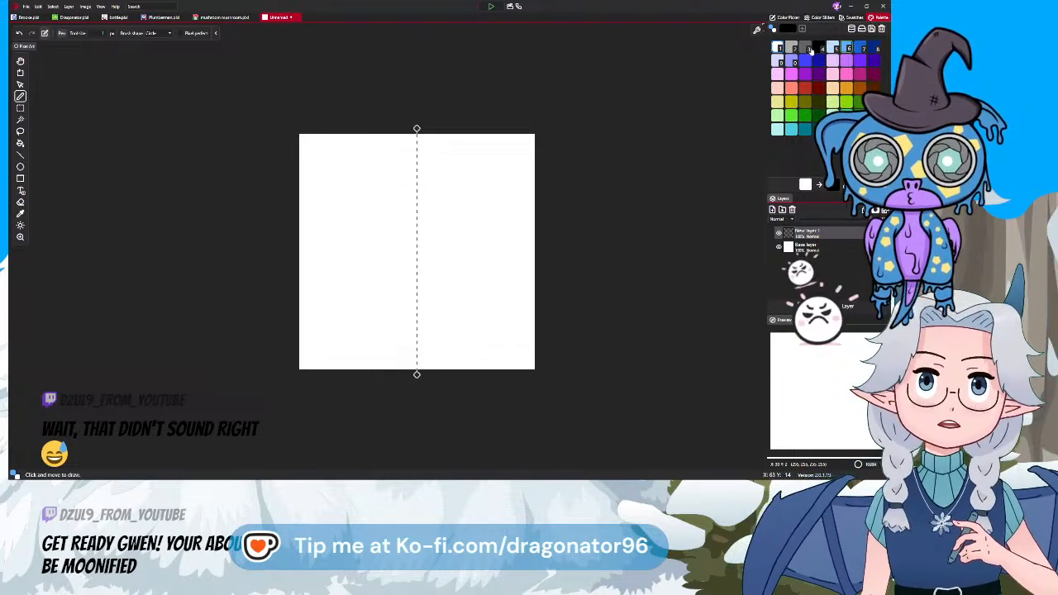
left_click(814, 48)
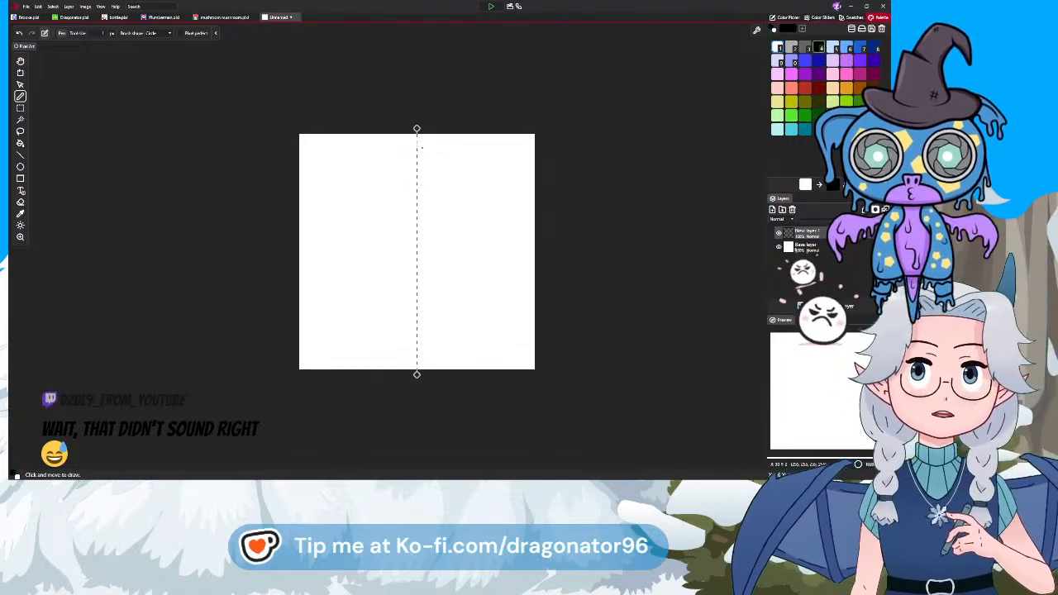
left_click_drag(421, 147, 436, 168)
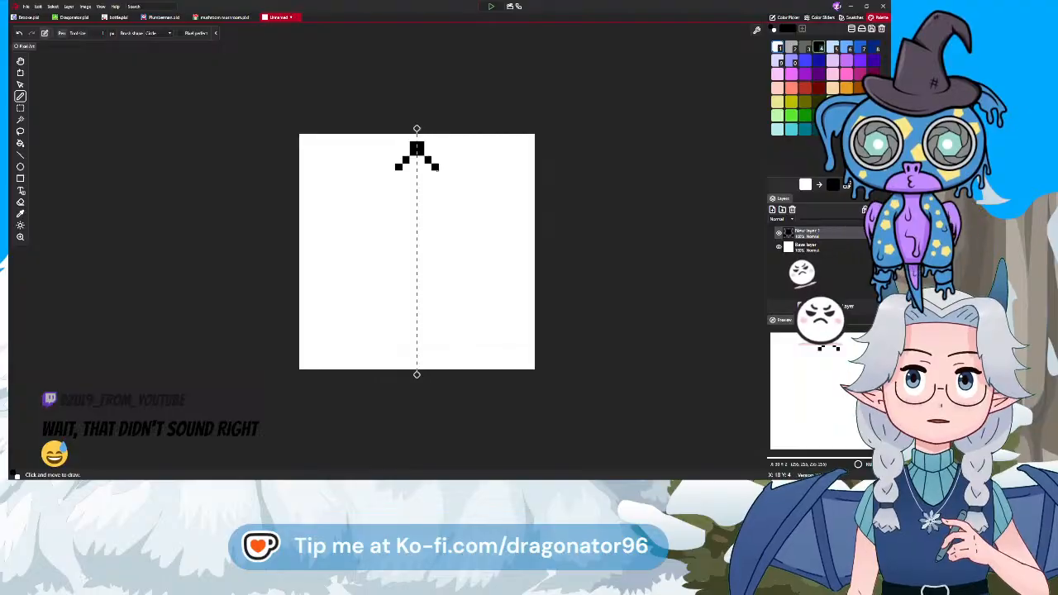
left_click(450, 174)
key("ctrl+z")
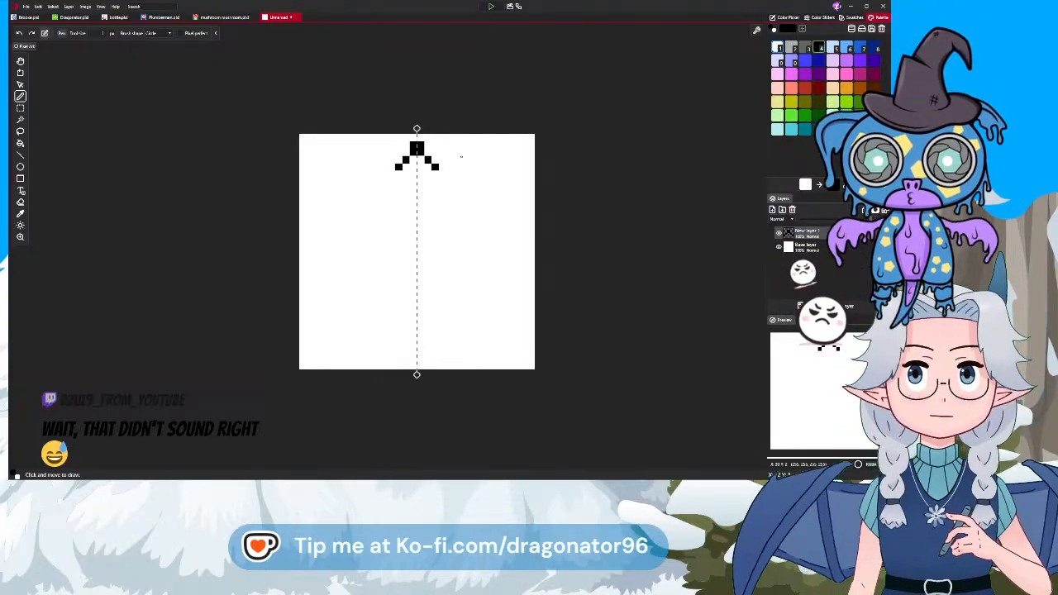
left_click(442, 173)
left_click(449, 181)
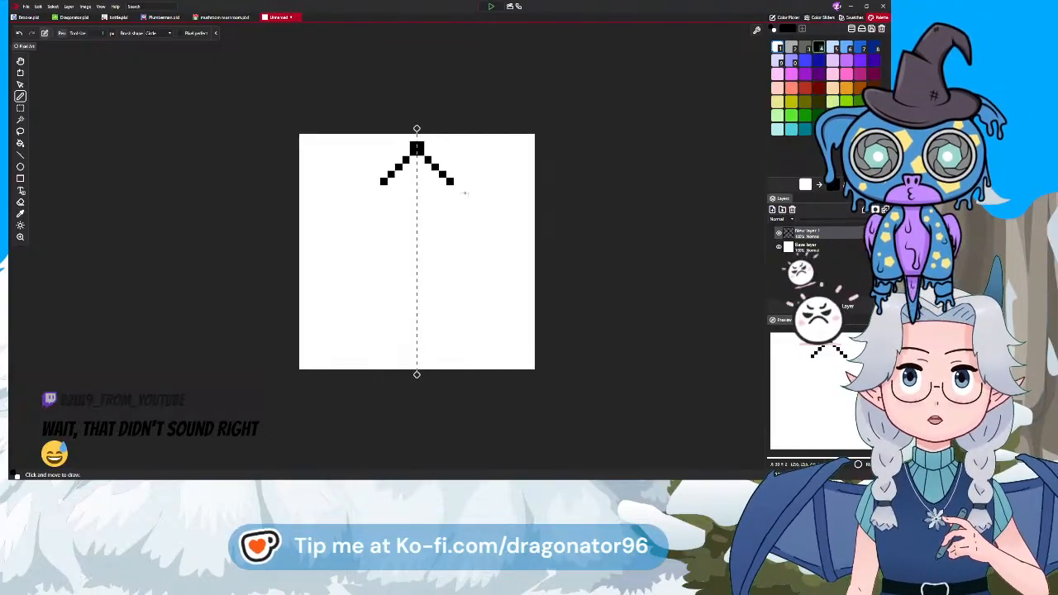
key("l")
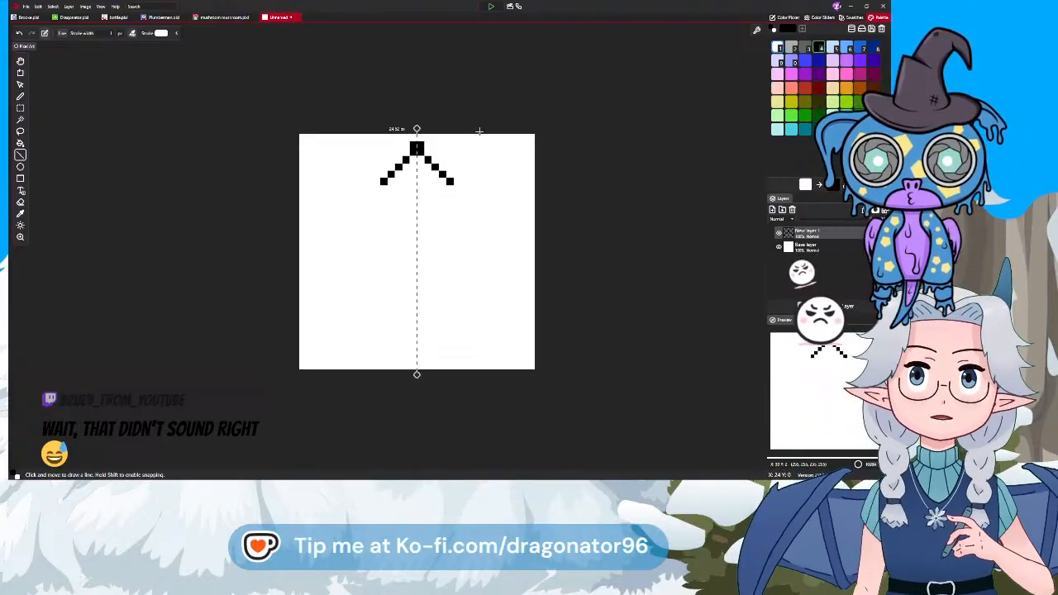
key("ctrl+z")
key("ctrl+z")
key("ctrl+z")
key("ctrl+z")
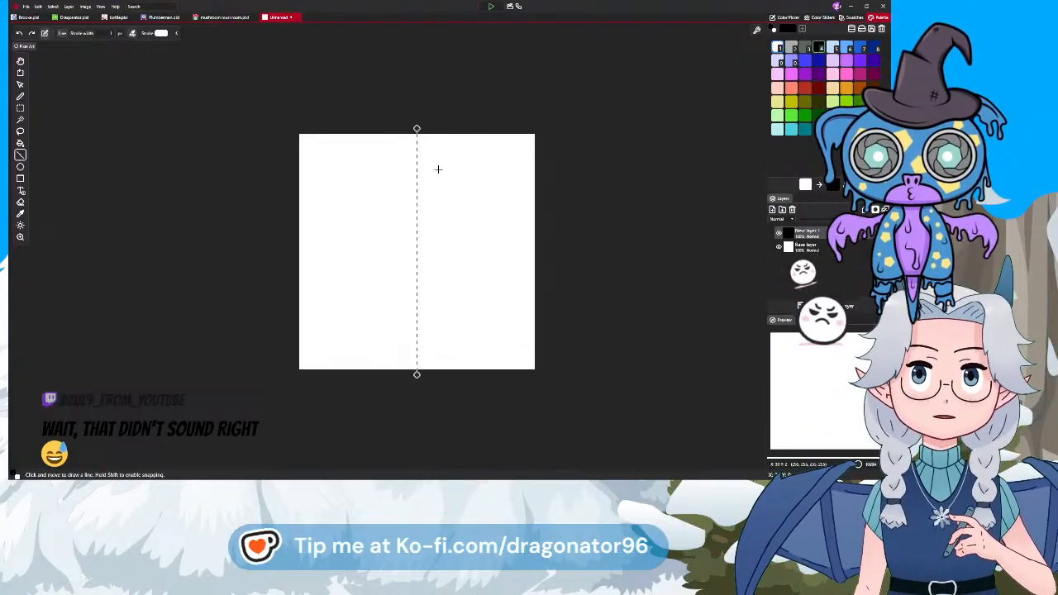
Draw a mirrored black triangular hat outline with the Line tool and paint a light-blue face block 14 by 8 pixels beneath it
mouse_move(417, 146)
left_mouse_down()
mouse_move(471, 201)
mouse_move(440, 208)
mouse_move(469, 209)
left_mouse_up()
left_click(21, 96)
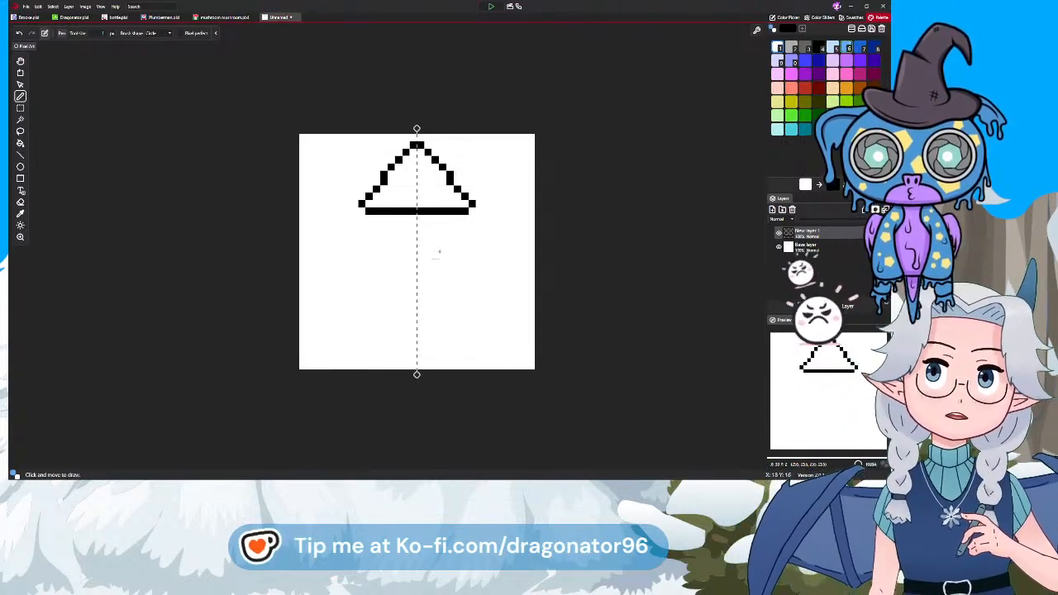
mouse_move(454, 217)
left_mouse_down()
mouse_move(466, 249)
mouse_move(455, 266)
mouse_move(417, 270)
left_mouse_up()
mouse_move(446, 220)
left_mouse_down()
mouse_move(411, 220)
mouse_move(453, 236)
mouse_move(450, 260)
mouse_move(431, 244)
left_mouse_up()
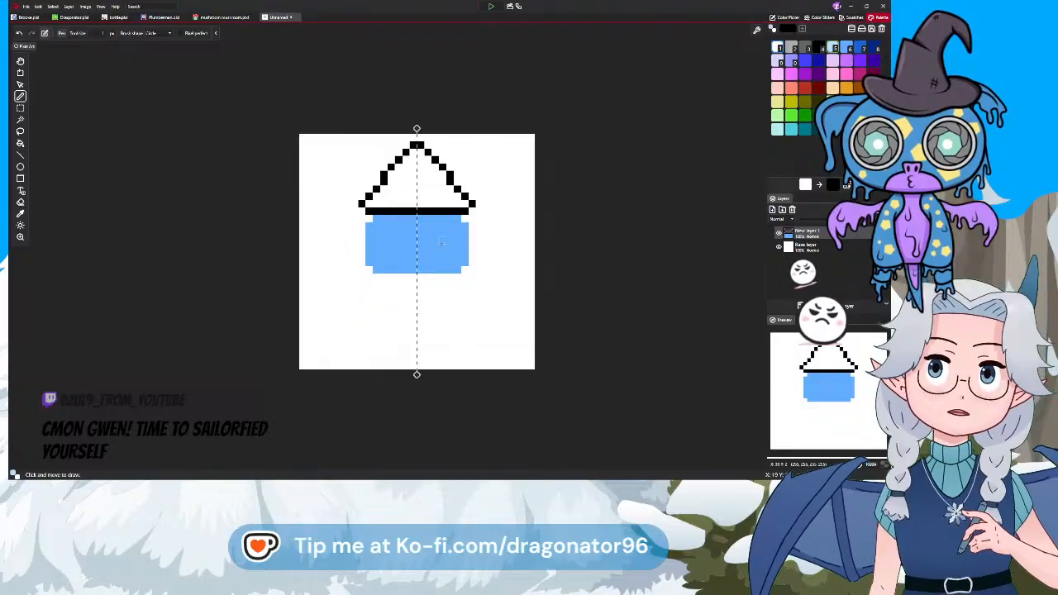
Try painting mirrored pale-blue plus-shaped eyes, 3 by 3 pixels each, on the blue face
left_click(434, 234)
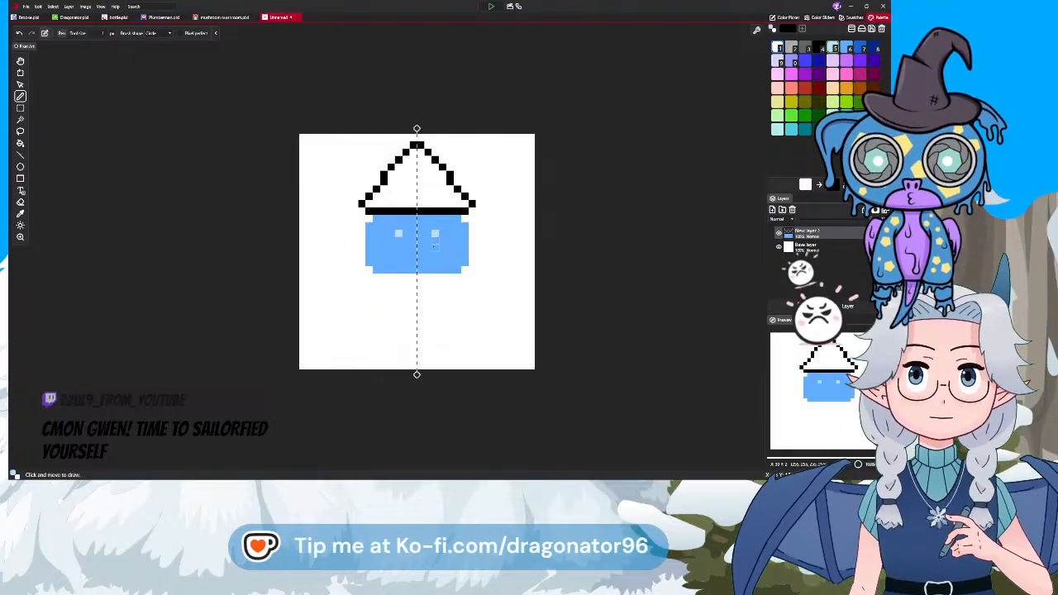
left_click(435, 242)
left_click(428, 241)
left_click(442, 241)
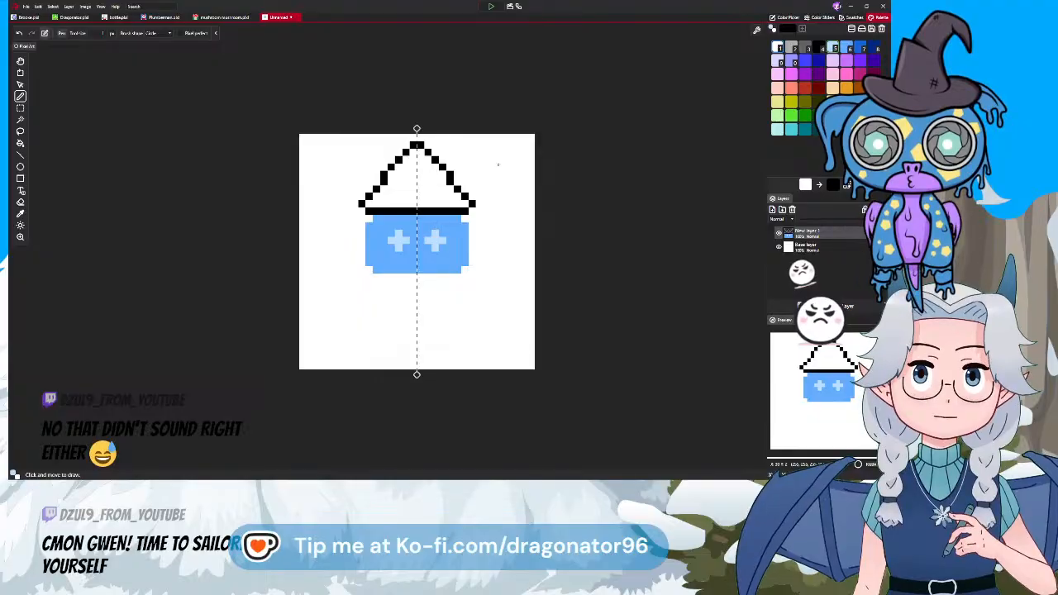
Try outlining the plus-shaped eyes with dark-grey pixels, and undo the eyes back to the plain blue face
left_click(801, 46)
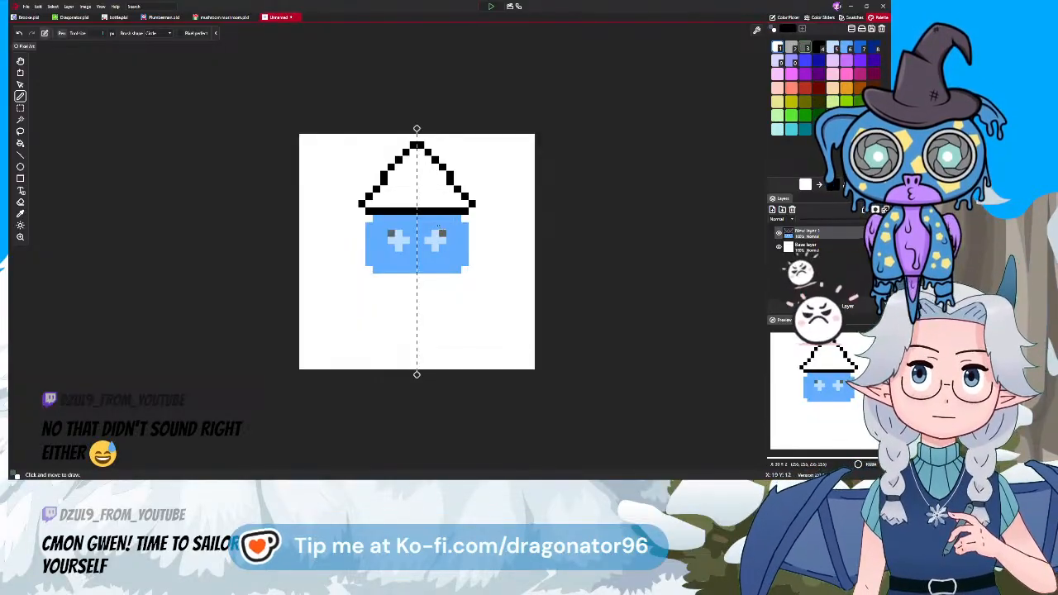
left_click(434, 226)
left_click(427, 233)
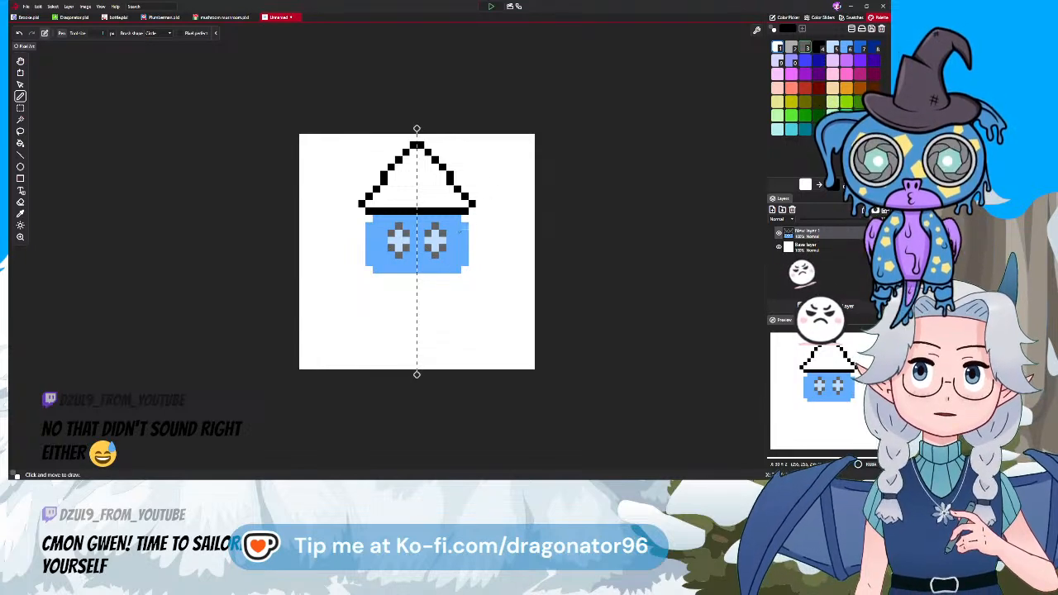
left_click(450, 241)
left_click(424, 240)
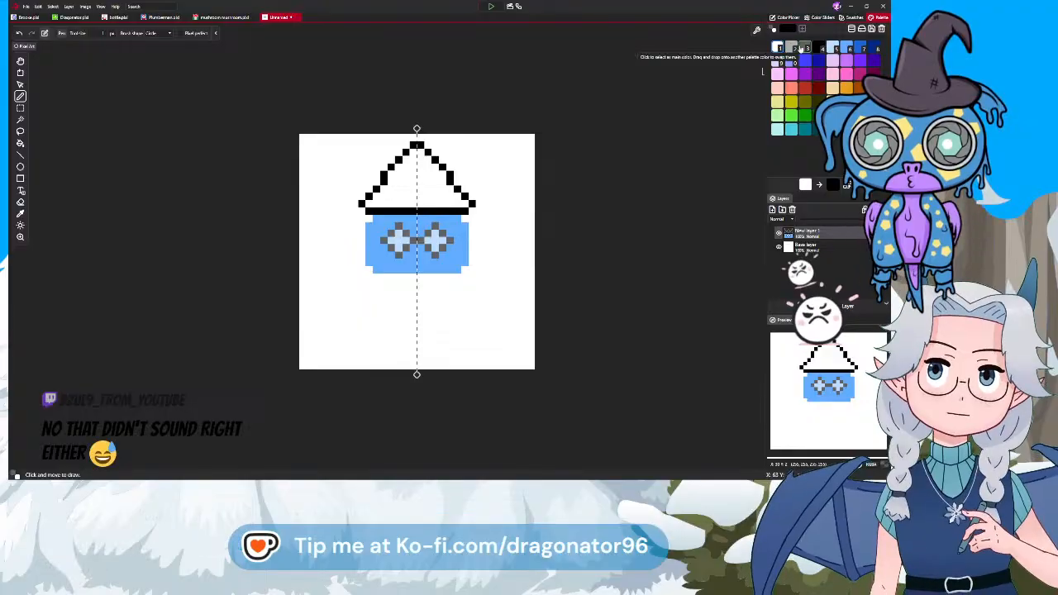
left_click(844, 47)
left_click_drag(421, 240, 435, 226)
scroll(429, 219, "down", 2)
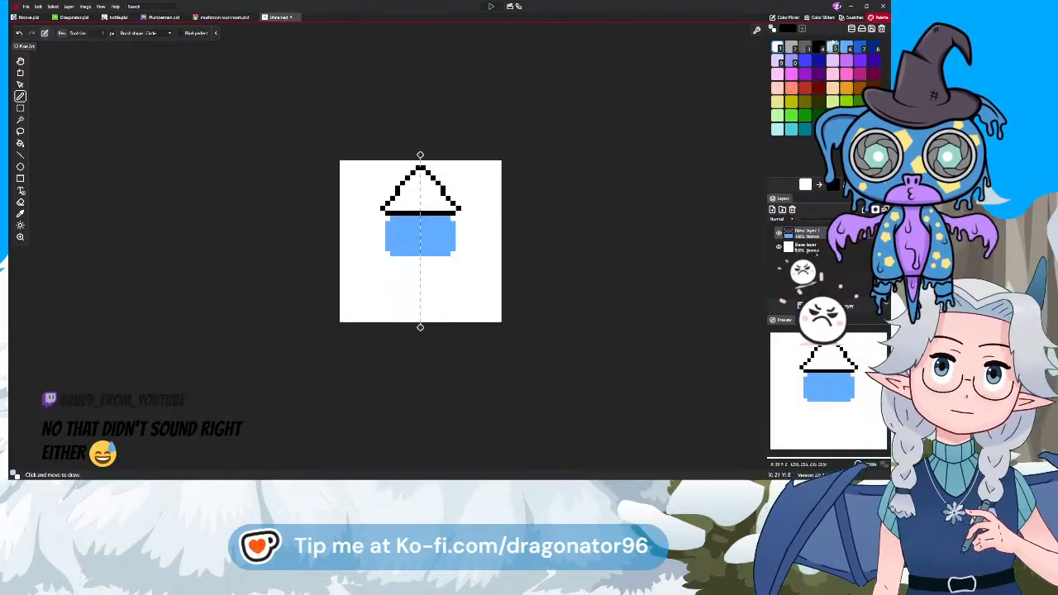
Paint mirrored pale-blue plus-shaped eyes farther from the symmetry line and widen them inward
scroll(435, 236, "up", 2)
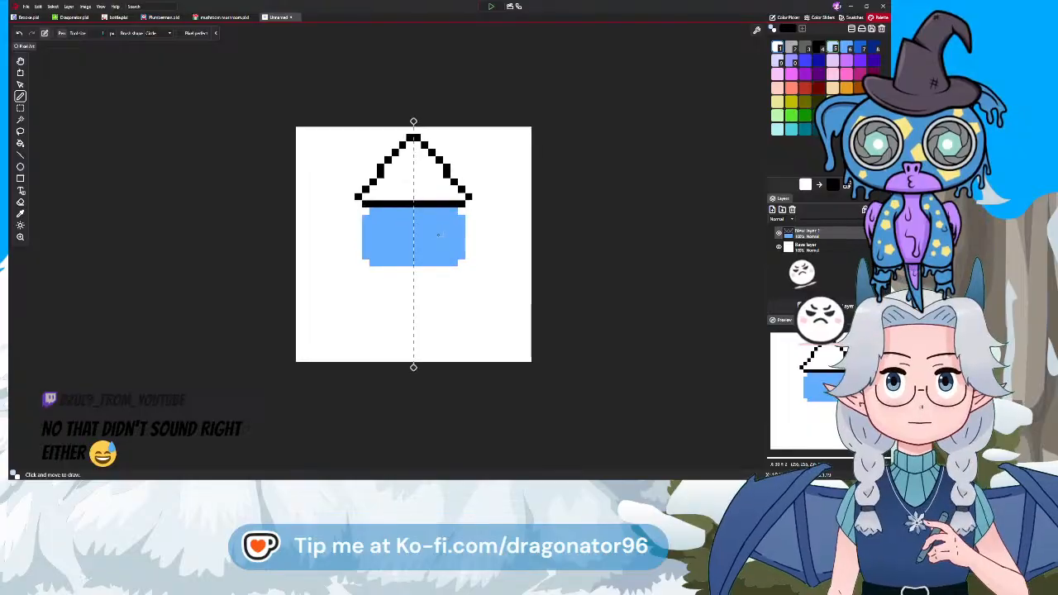
scroll(437, 234, "up", 1)
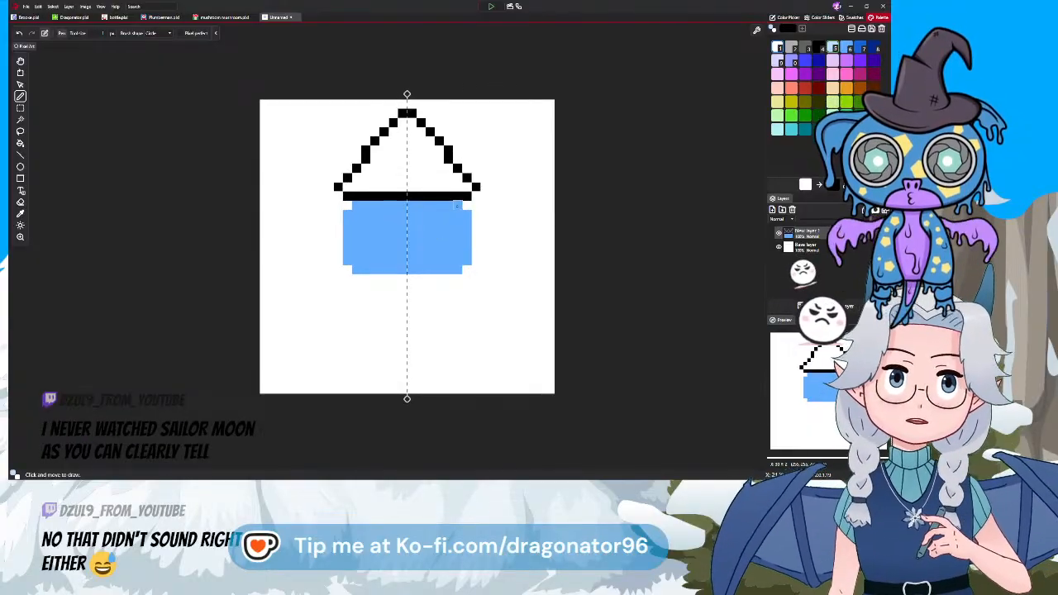
left_click(448, 223)
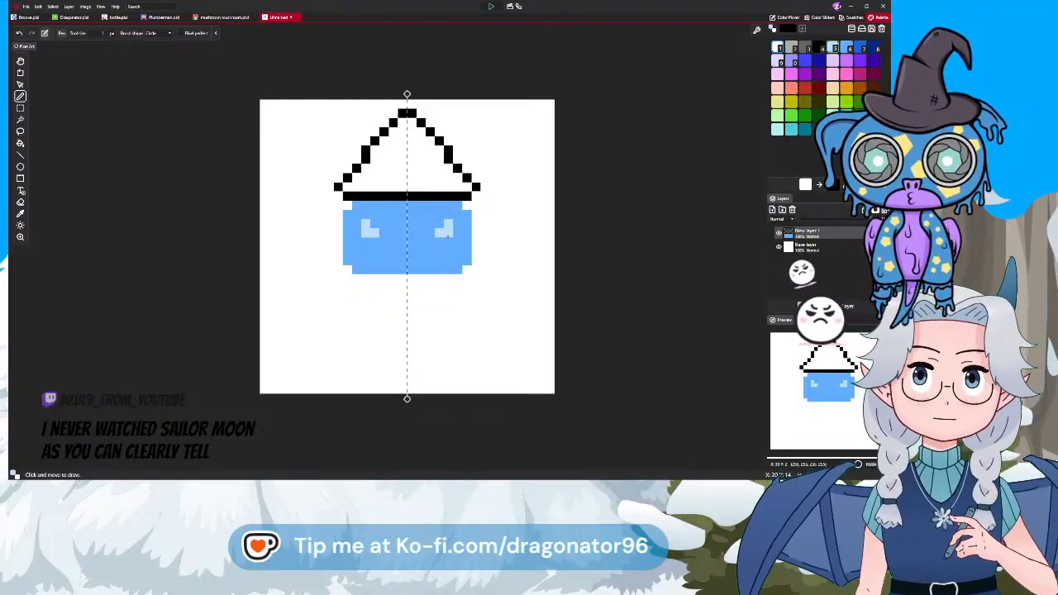
left_click_drag(448, 240, 459, 233)
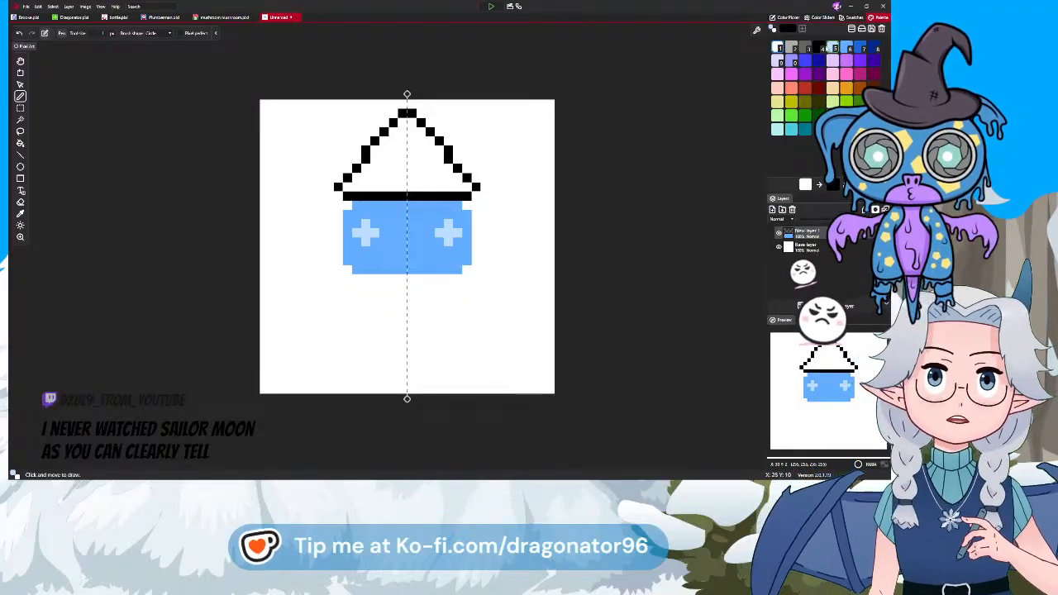
left_click(803, 47)
left_click(373, 223)
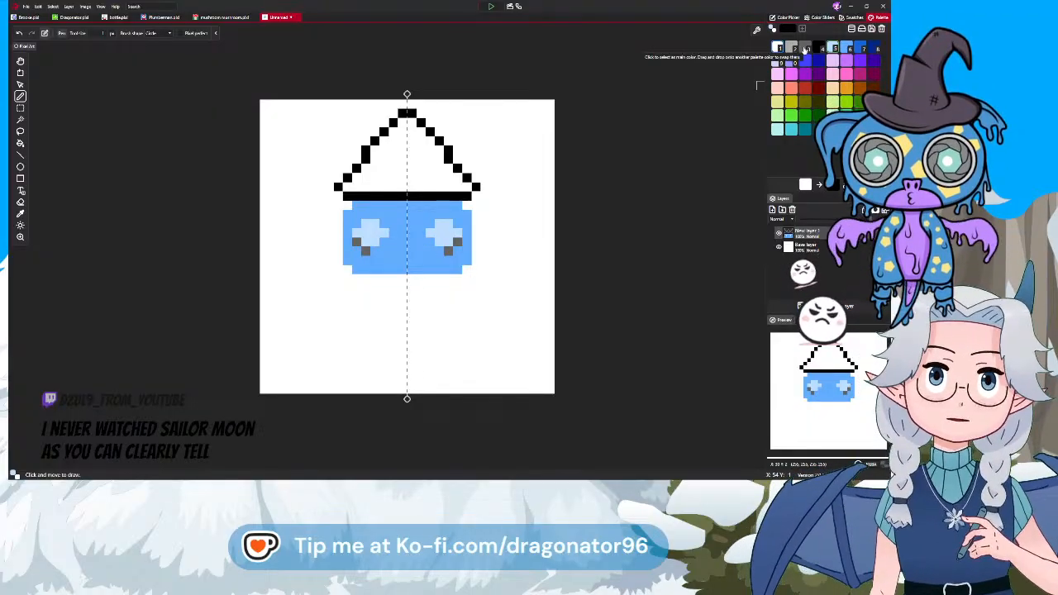
Outline both pale-blue eyes with dark-grey pixels in a diamond shape
left_click(438, 215)
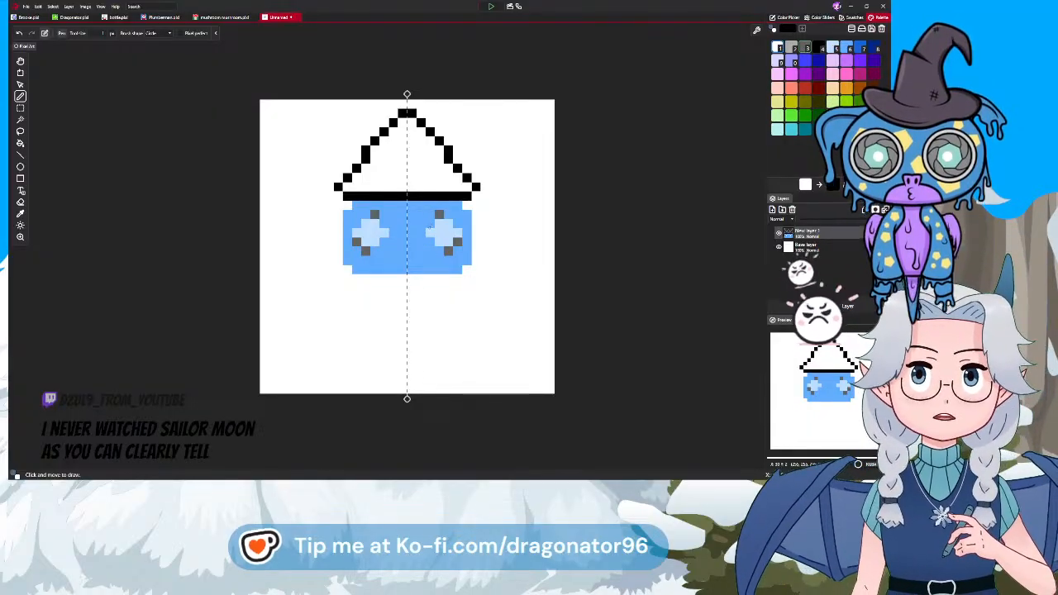
left_click(430, 223)
left_click(421, 233)
left_click(438, 251)
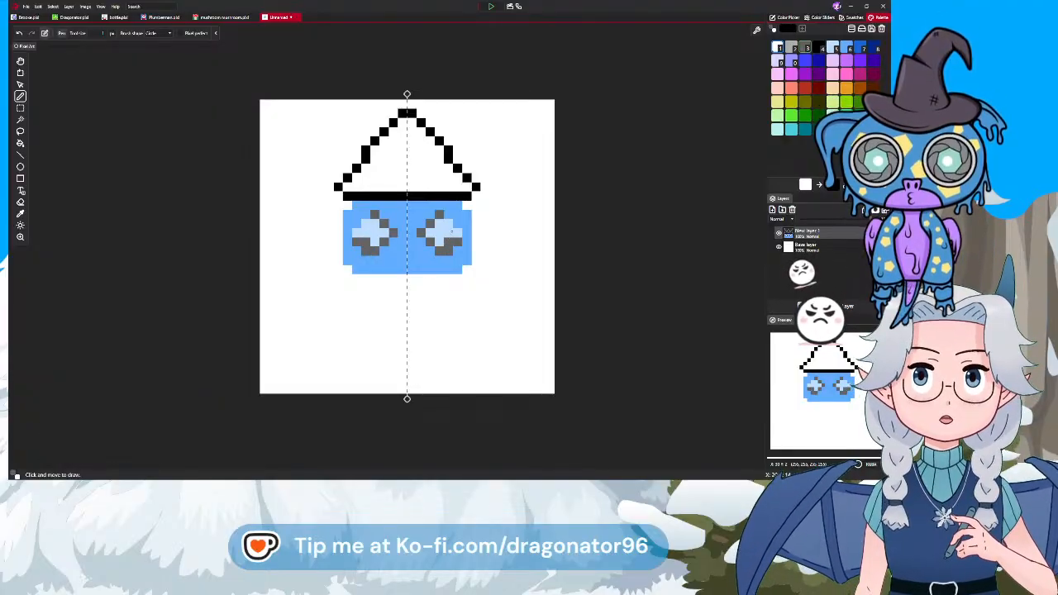
left_click(457, 233)
left_click(448, 224)
left_click(448, 251)
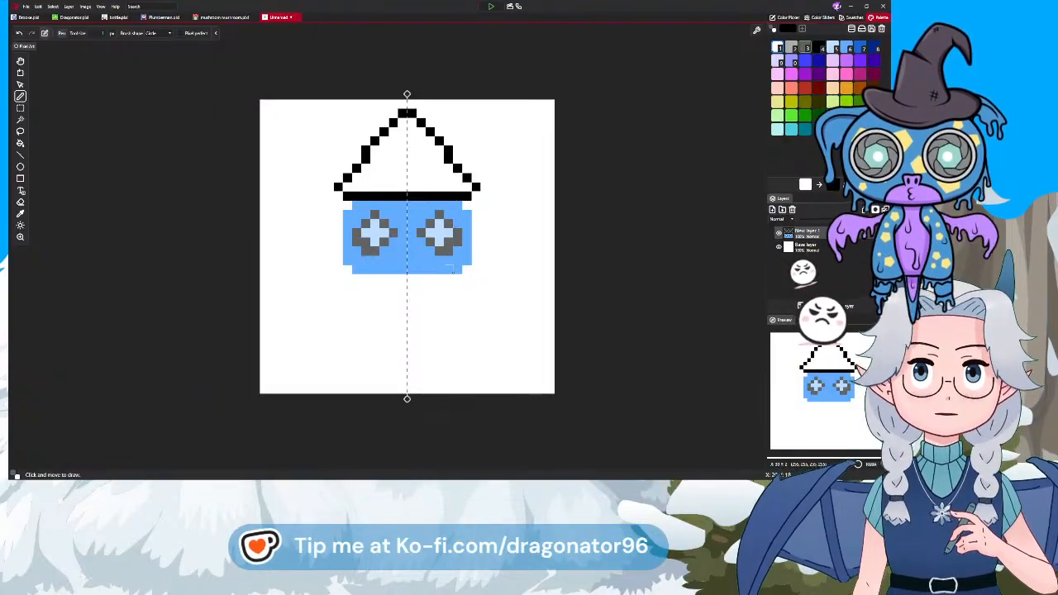
Frame the grey eye outlines with mirrored diagonal rows of white pixels that meet at the face's centre
left_click(779, 47)
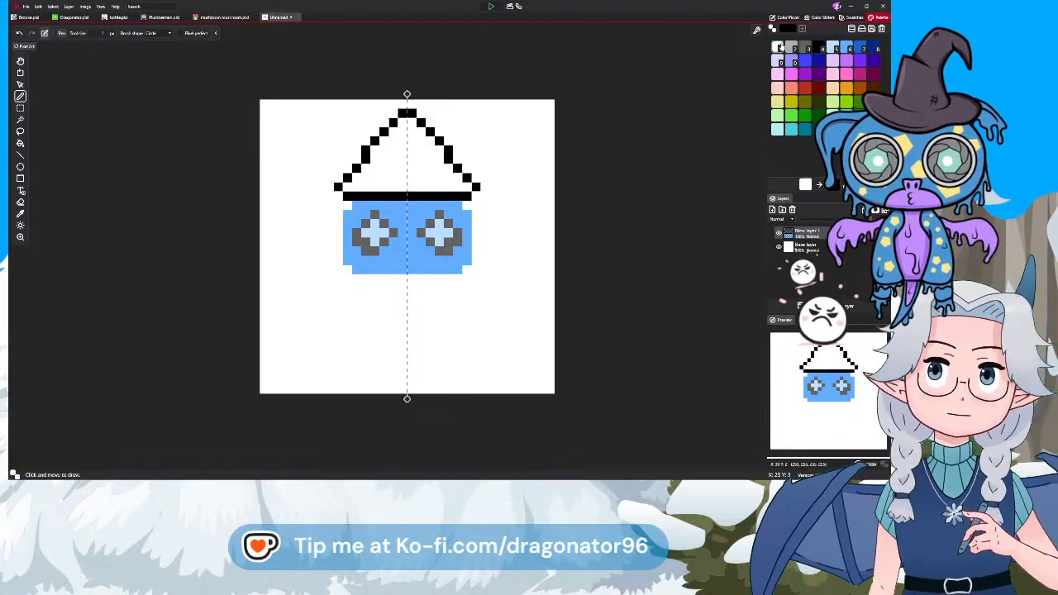
left_click(449, 250)
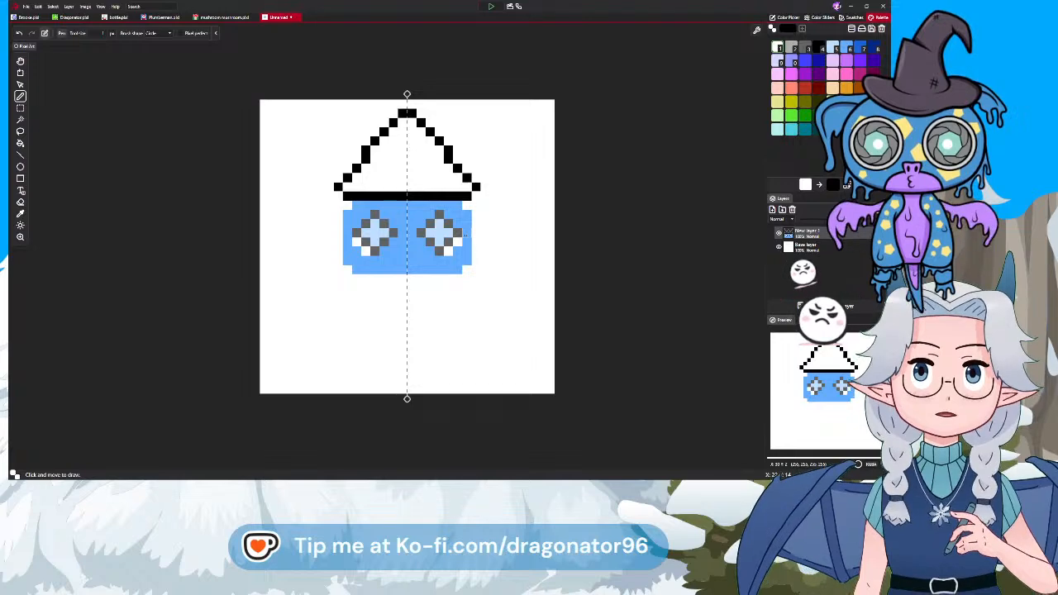
left_click(448, 213)
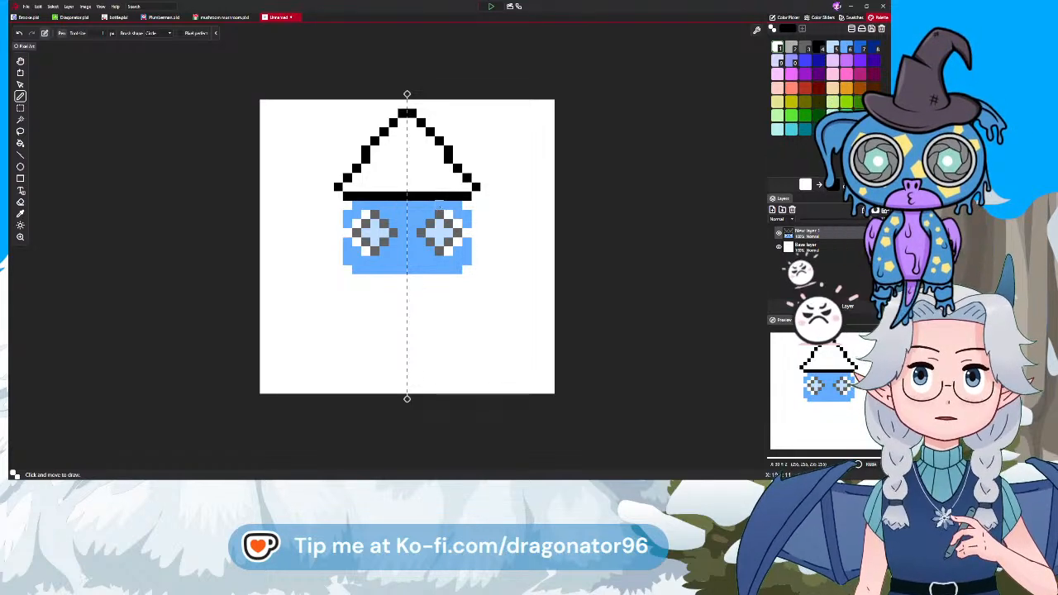
left_click(430, 214)
left_click(421, 223)
left_click(411, 233)
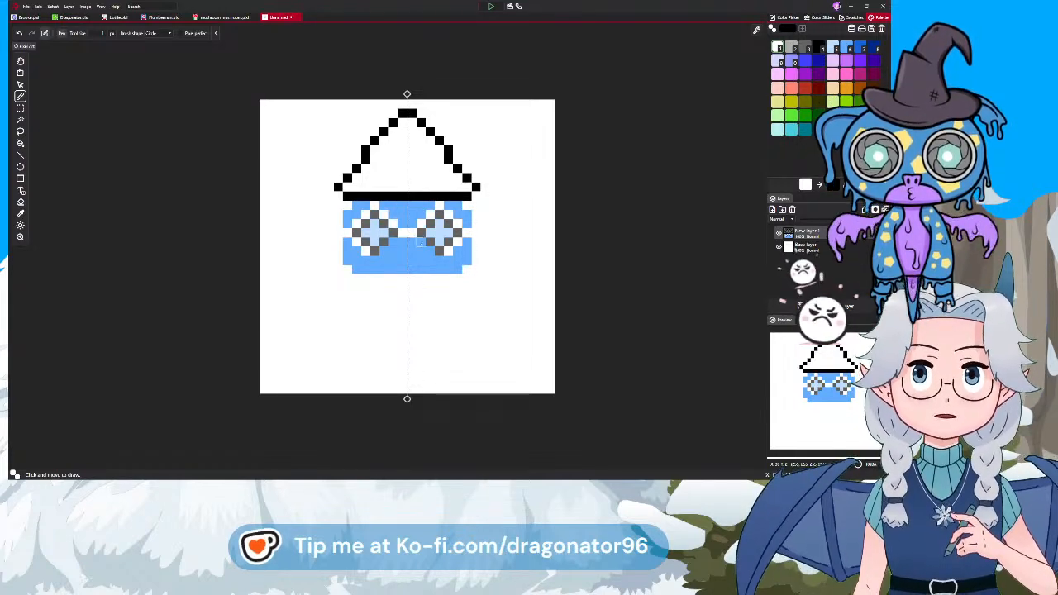
left_click(420, 244)
left_click(430, 252)
left_click(439, 260)
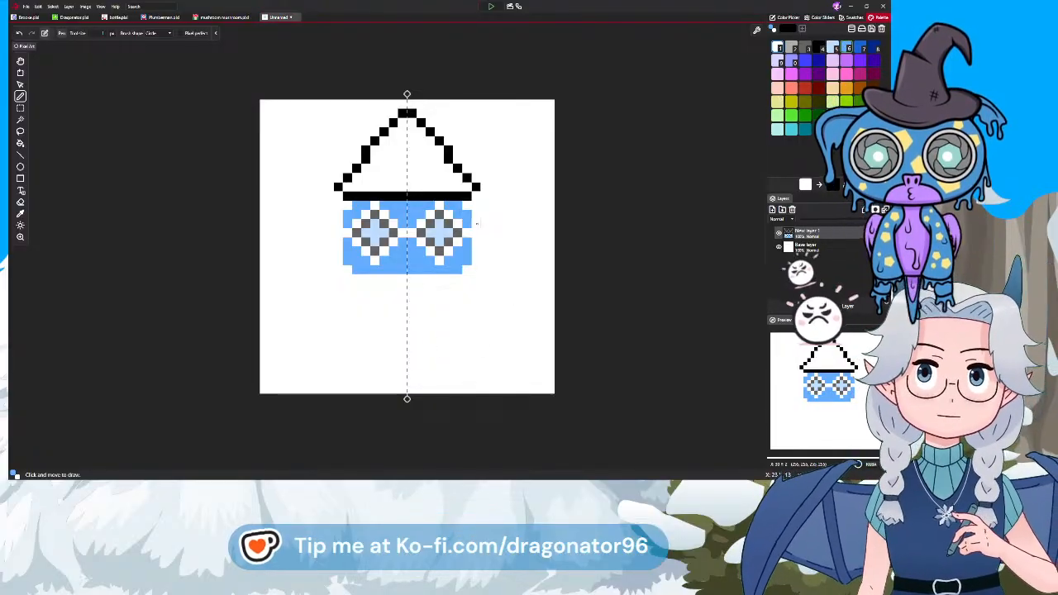
Draw mirrored light-blue drooping ears extending diagonally outward and down from the sides of the face
left_click(476, 228)
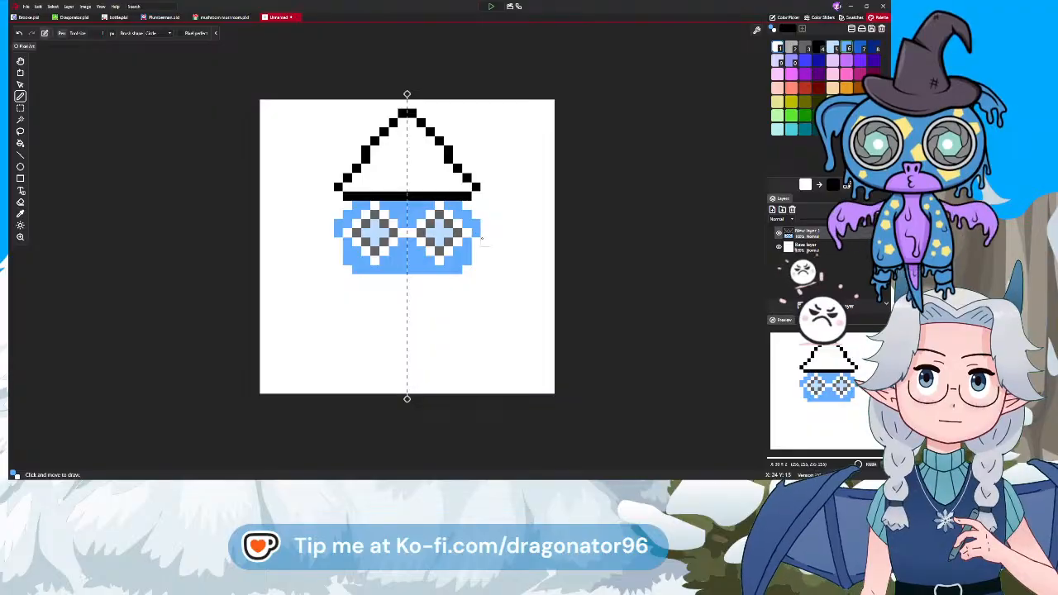
left_click(485, 238)
left_click_drag(493, 244, 496, 250)
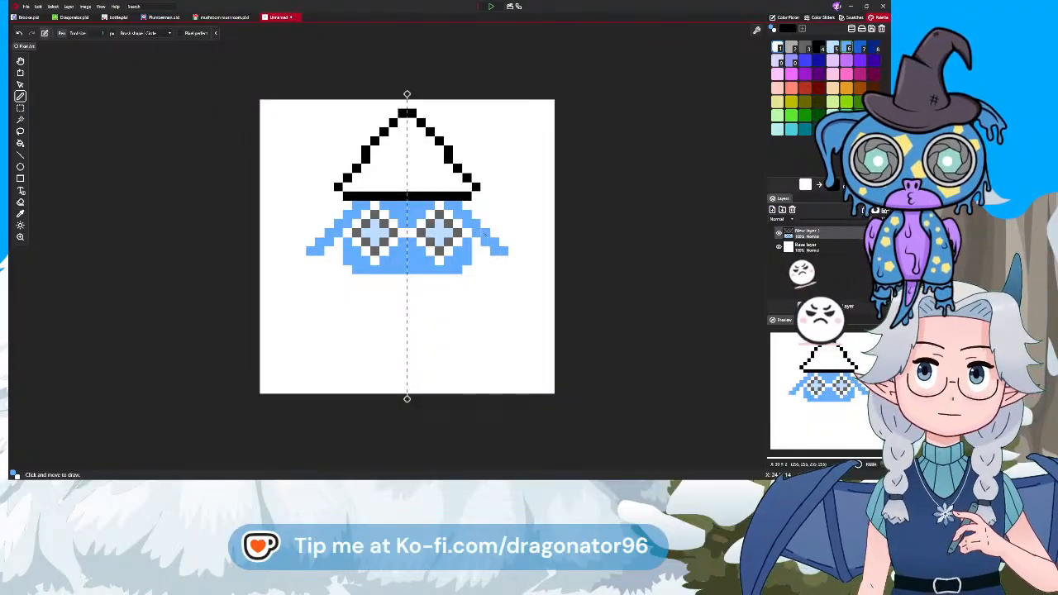
left_click(502, 242)
left_click(485, 224)
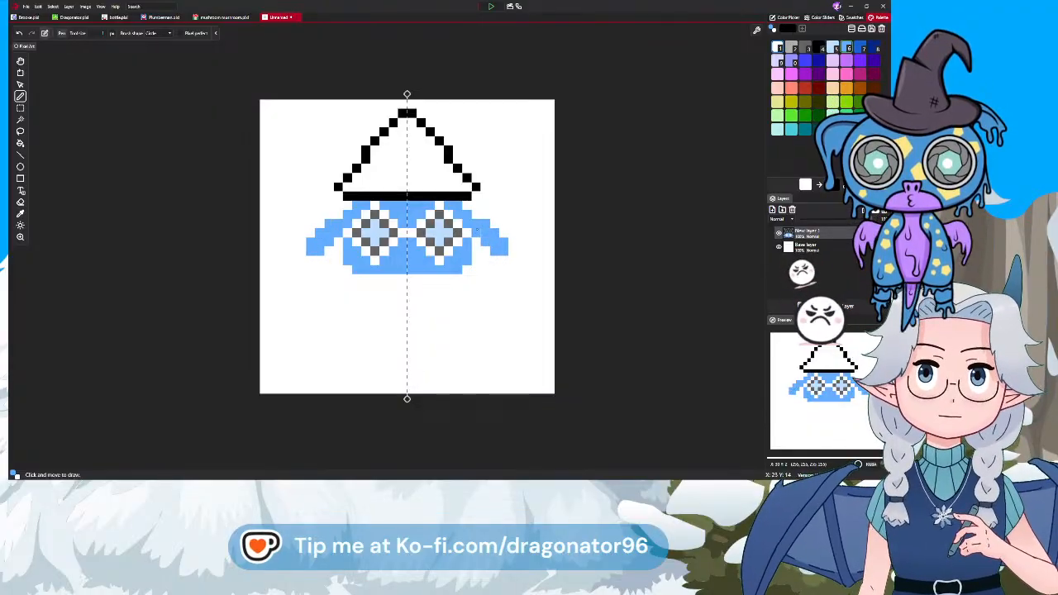
Fill the inside of the triangular hat with black
left_click(817, 48)
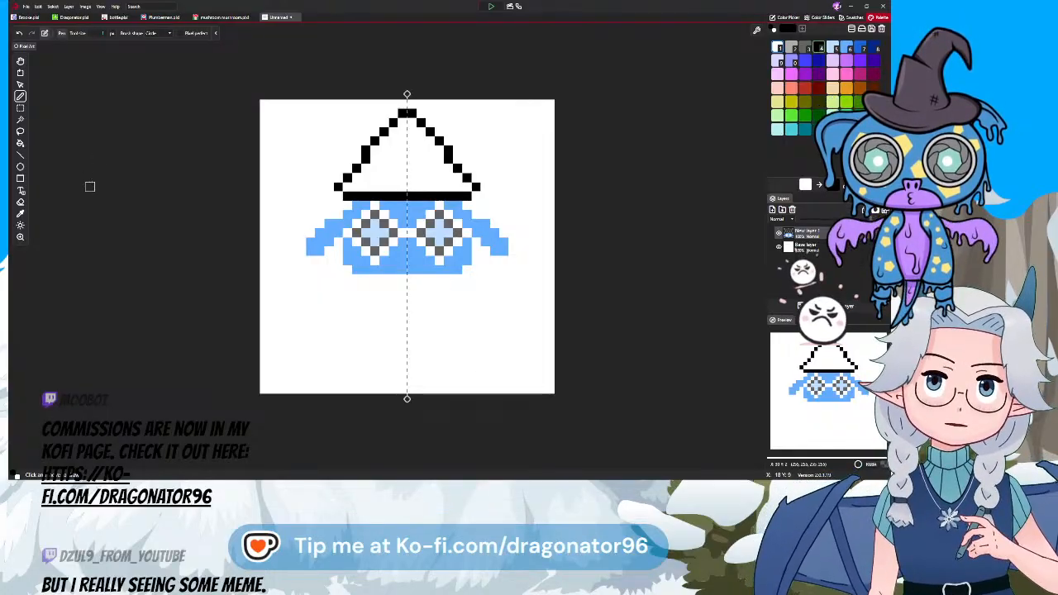
left_click(20, 143)
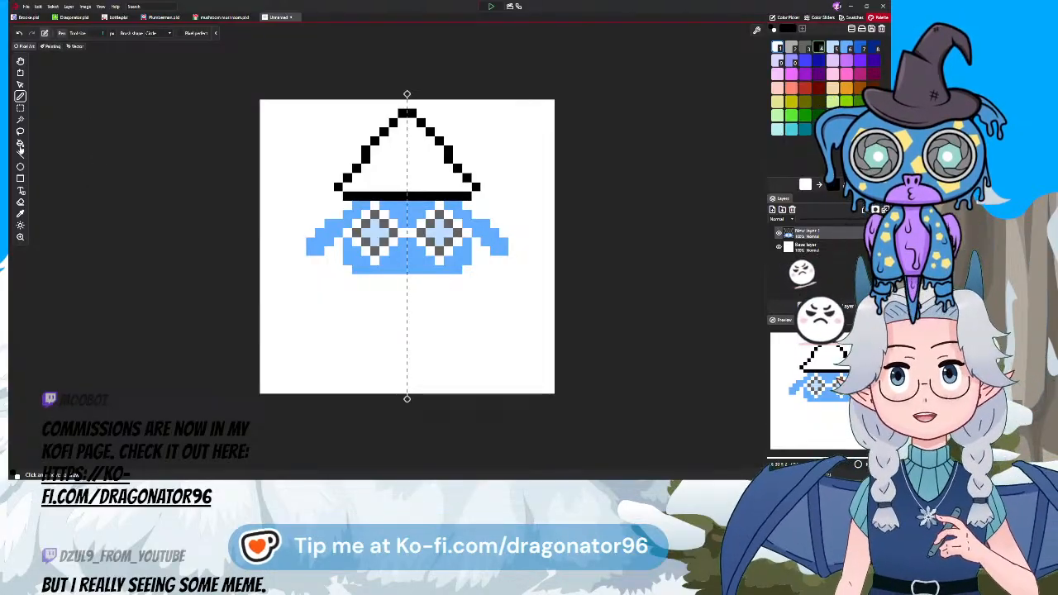
left_click(375, 172)
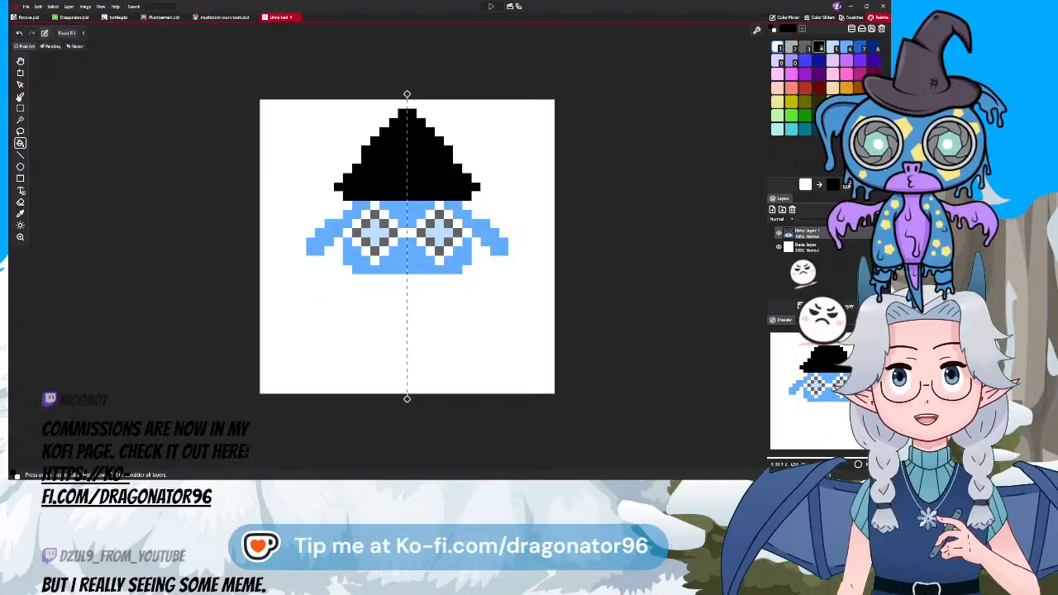
Extend the light-blue face downward with the Pen, adding a 10-pixel row and an 8-pixel row as a tapered chin
left_click(20, 95)
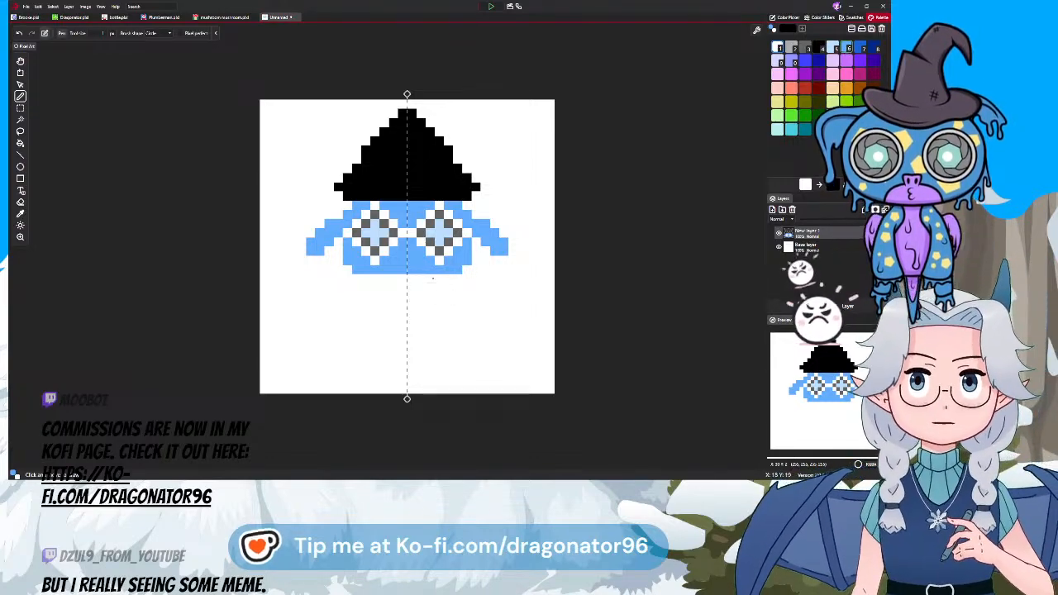
left_click(447, 277)
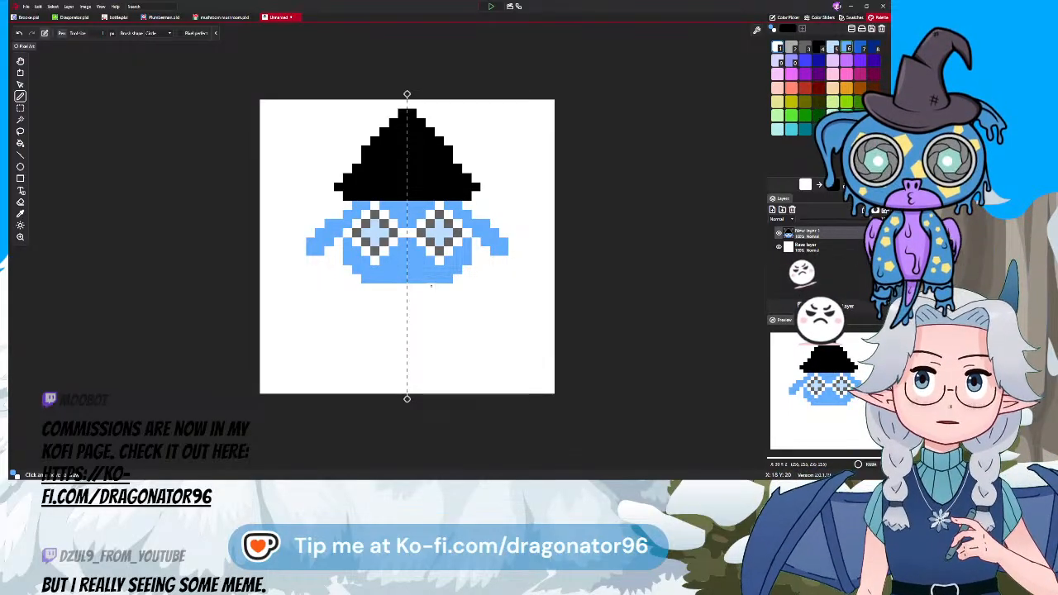
left_click_drag(438, 286, 411, 288)
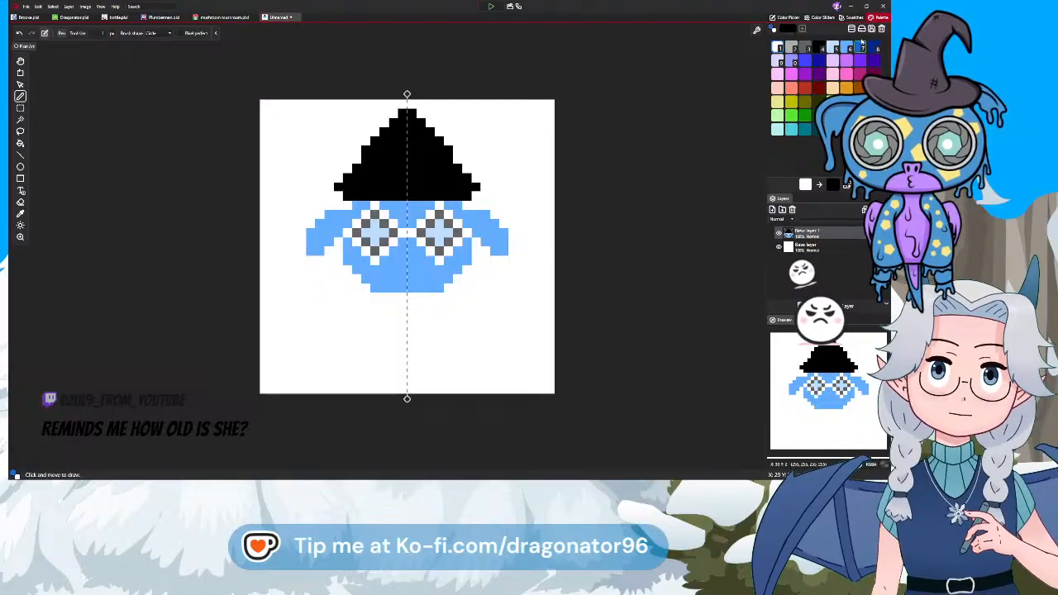
Shade the undersides of both ears in darker blue and try two short dark-blue marks beneath the chin
left_click(485, 241)
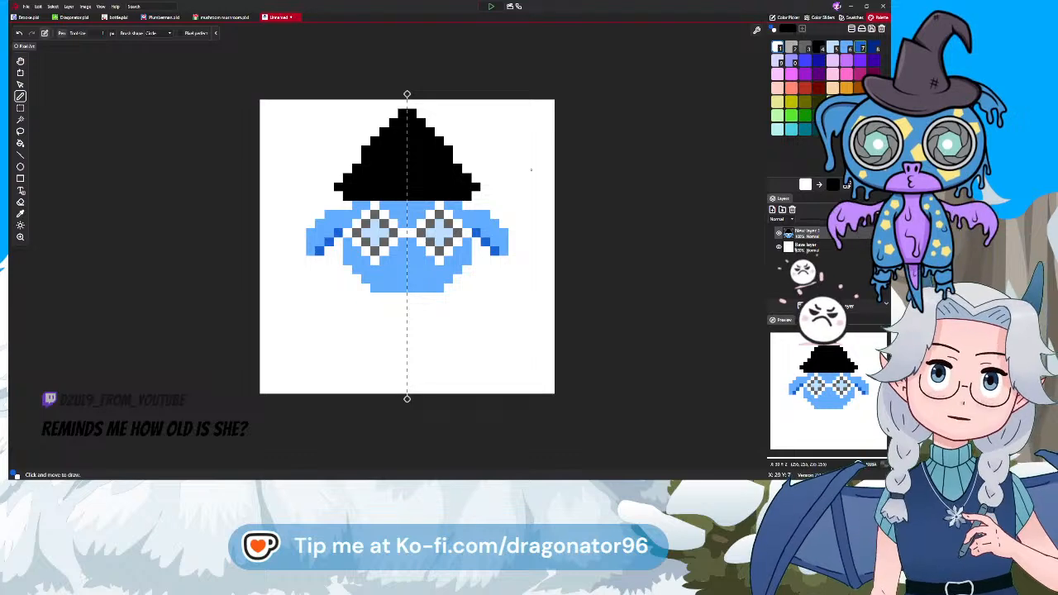
left_click(819, 47)
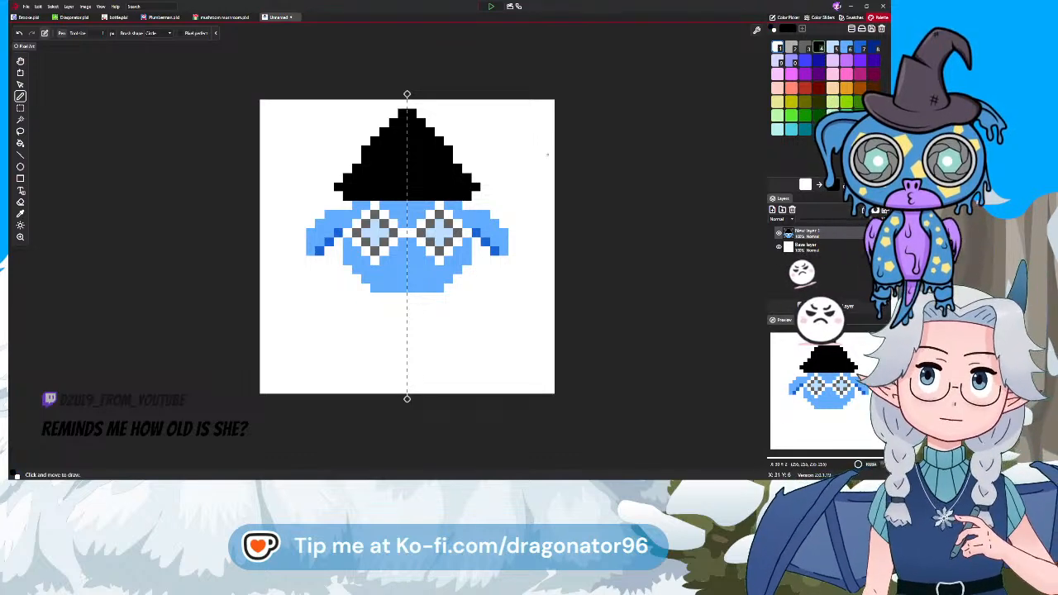
left_click(860, 48)
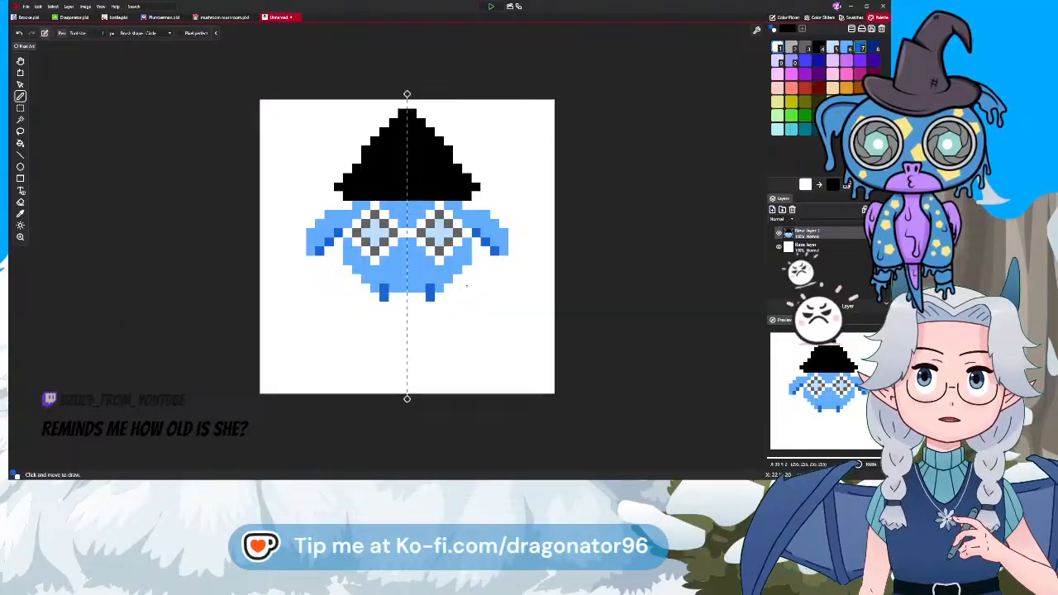
Paint a light-blue body 8 pixels wide below the chin, with mirrored feet flaring outward at the canvas's lower edge
left_click(846, 48)
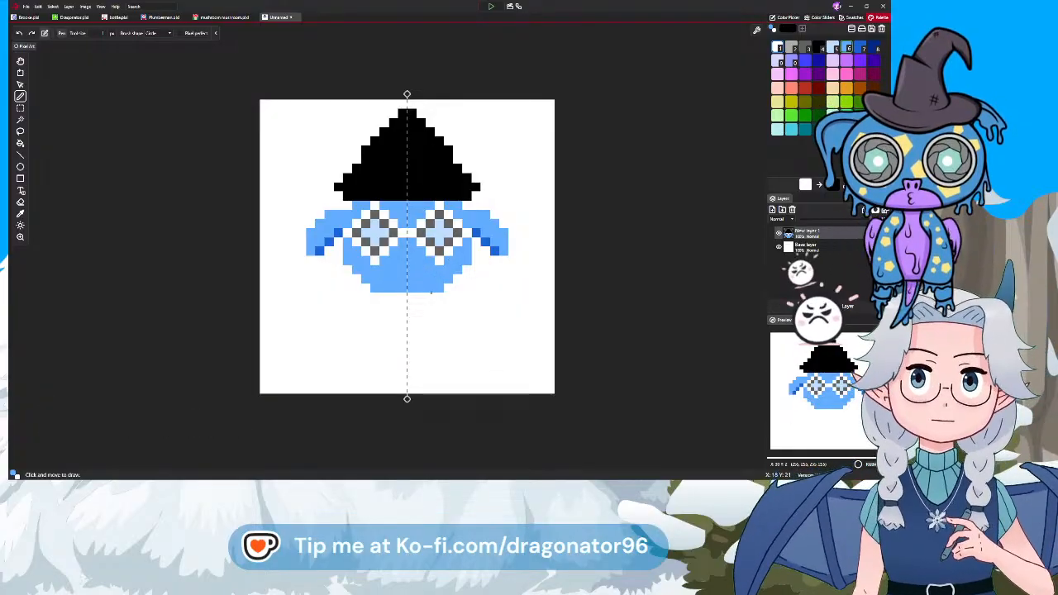
mouse_move(438, 296)
left_mouse_down()
mouse_move(438, 332)
mouse_move(402, 324)
mouse_move(435, 335)
mouse_move(427, 369)
mouse_move(426, 295)
mouse_move(431, 335)
mouse_move(421, 367)
mouse_move(413, 363)
mouse_move(439, 322)
mouse_move(428, 363)
mouse_move(465, 398)
left_mouse_up()
left_click_drag(441, 363, 466, 384)
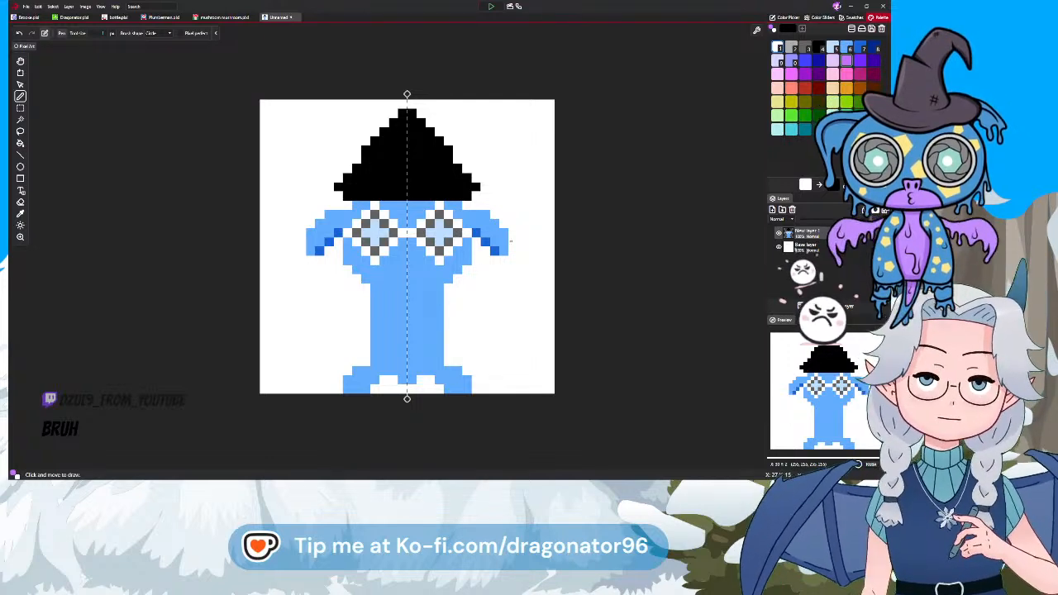
Paint a purple mouth block 4 by 2 pixels, centred below the eyes
left_click(410, 269)
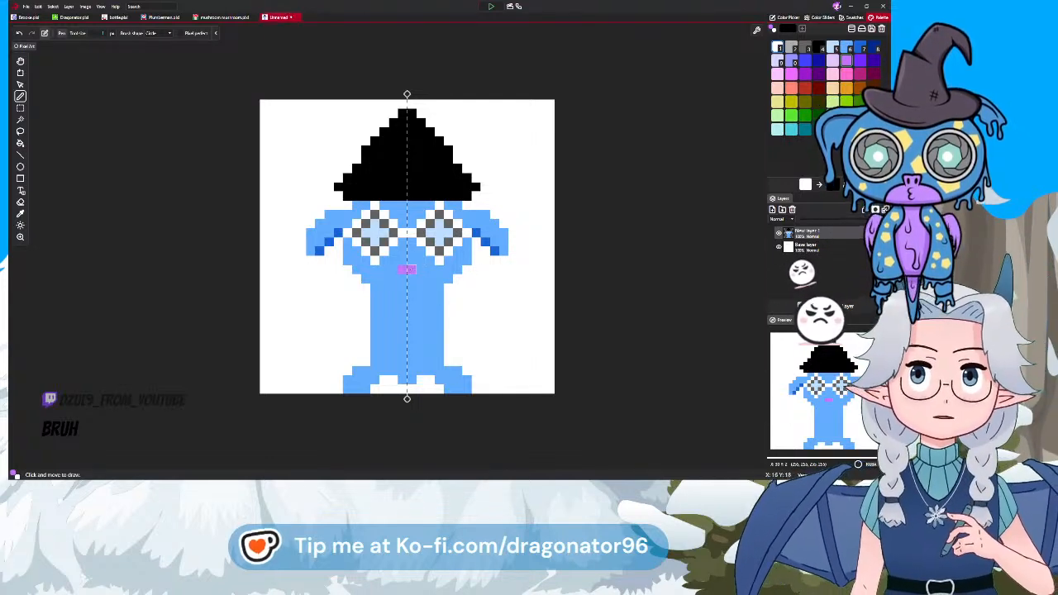
left_click_drag(419, 270, 424, 270)
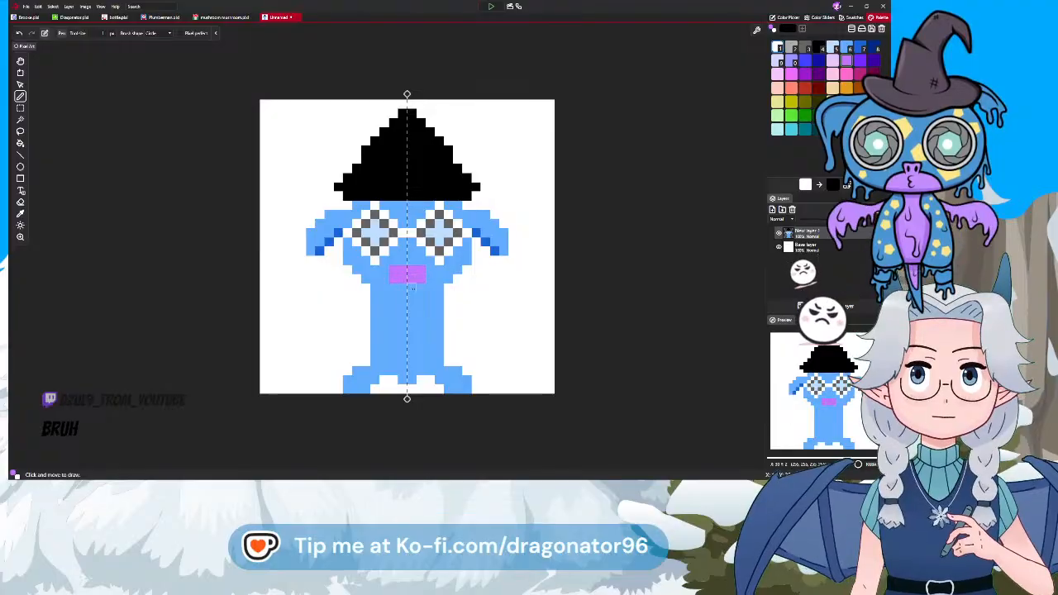
Paint a purple belly 6 pixels wide from the mouth down to a tapered point, with two black nostrils in the snout
mouse_move(419, 289)
left_mouse_down()
mouse_move(427, 329)
mouse_move(411, 361)
left_mouse_up()
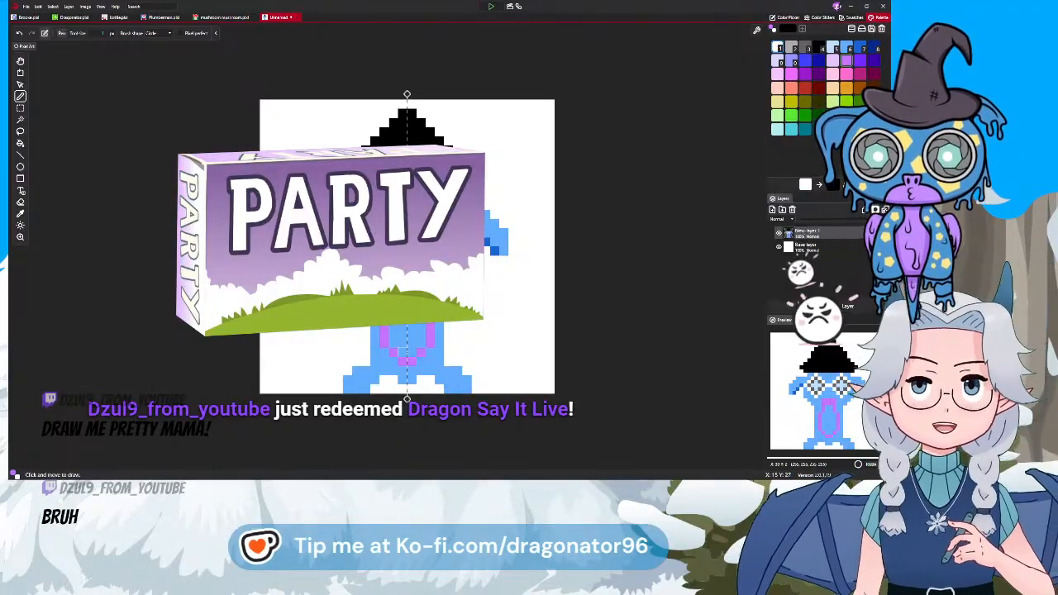
left_click_drag(412, 353, 417, 338)
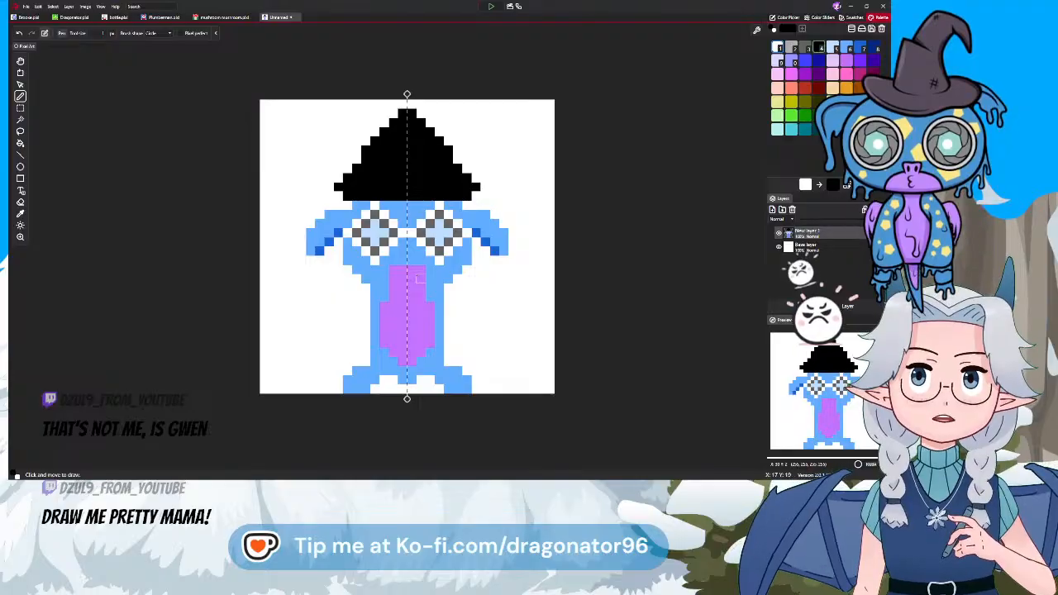
left_click(421, 278)
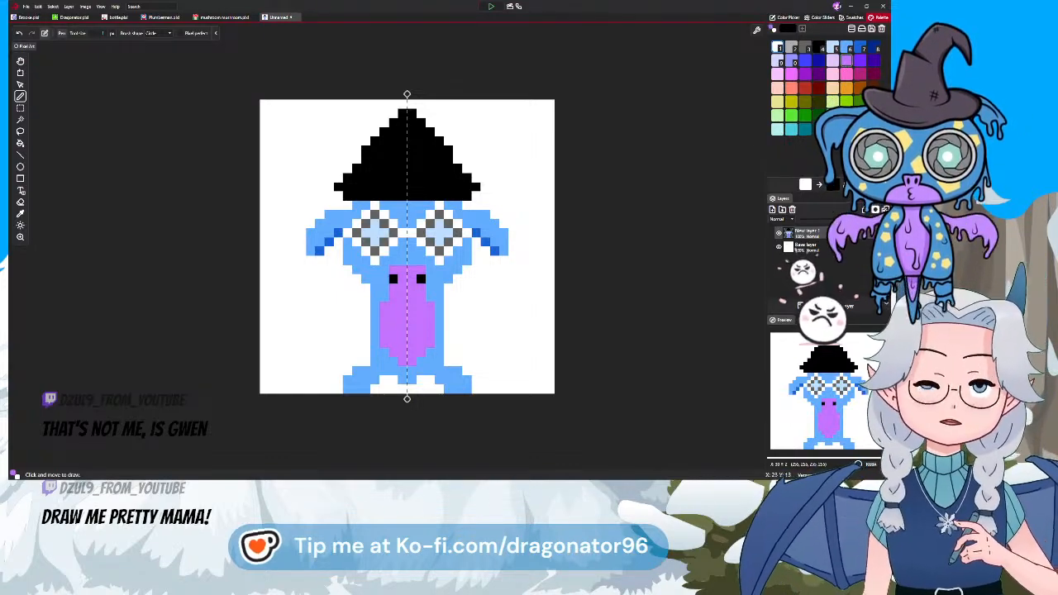
left_click(429, 273)
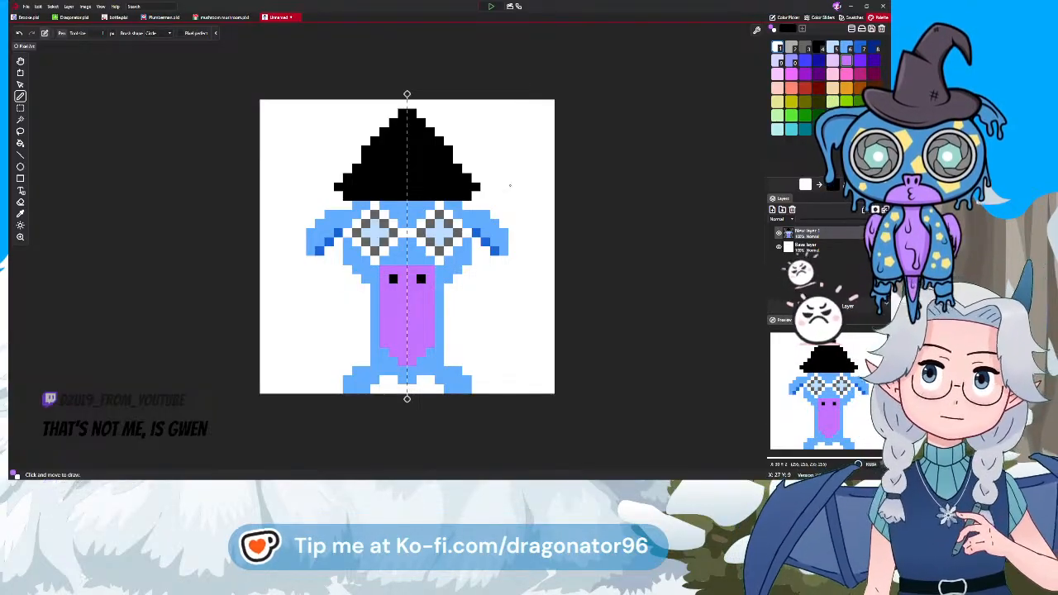
left_click_drag(438, 315, 439, 307)
key("ctrl+z")
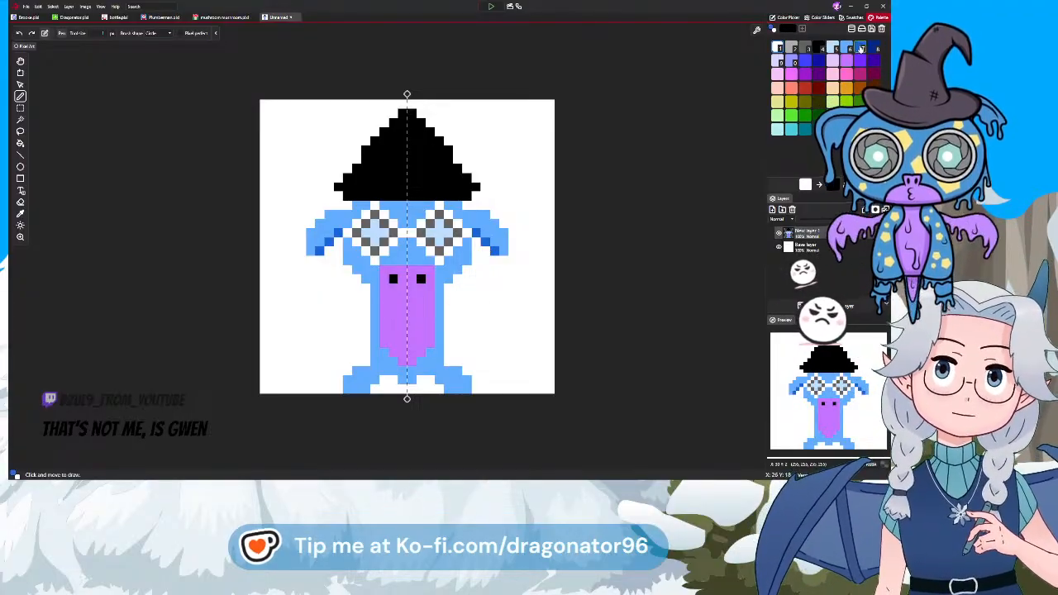
Draw mirrored dark-blue arms slanting outward from the body and outline large light-purple wings around them, filling the wings in
mouse_move(448, 287)
left_mouse_down()
mouse_move(456, 314)
mouse_move(467, 324)
mouse_move(456, 297)
mouse_move(476, 324)
mouse_move(457, 296)
mouse_move(476, 337)
left_mouse_up()
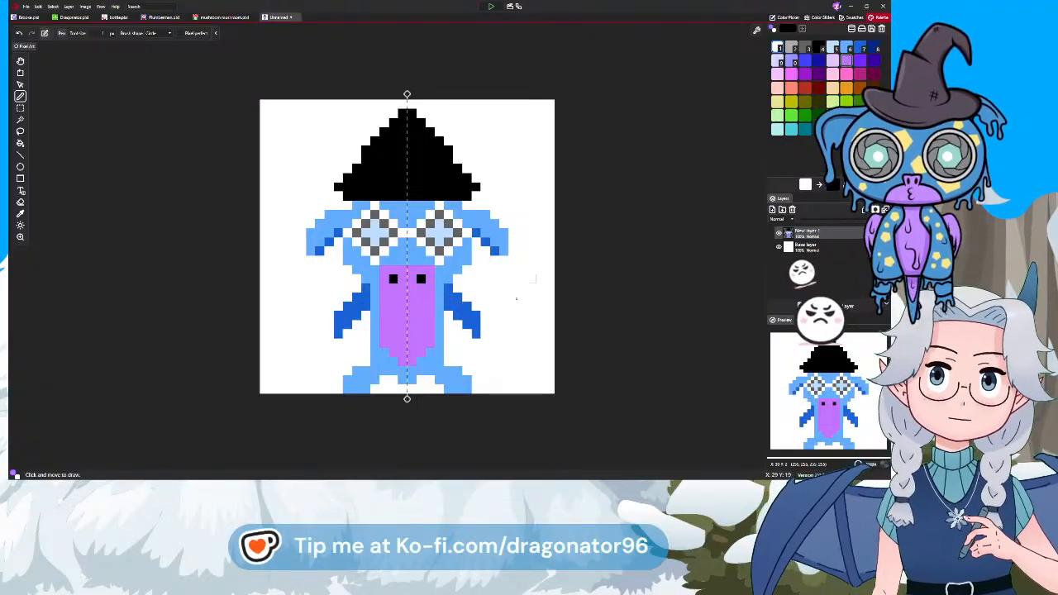
mouse_move(472, 294)
left_mouse_down()
mouse_move(505, 286)
mouse_move(496, 345)
mouse_move(457, 343)
mouse_move(447, 316)
mouse_move(466, 334)
mouse_move(484, 307)
mouse_move(485, 333)
left_mouse_up()
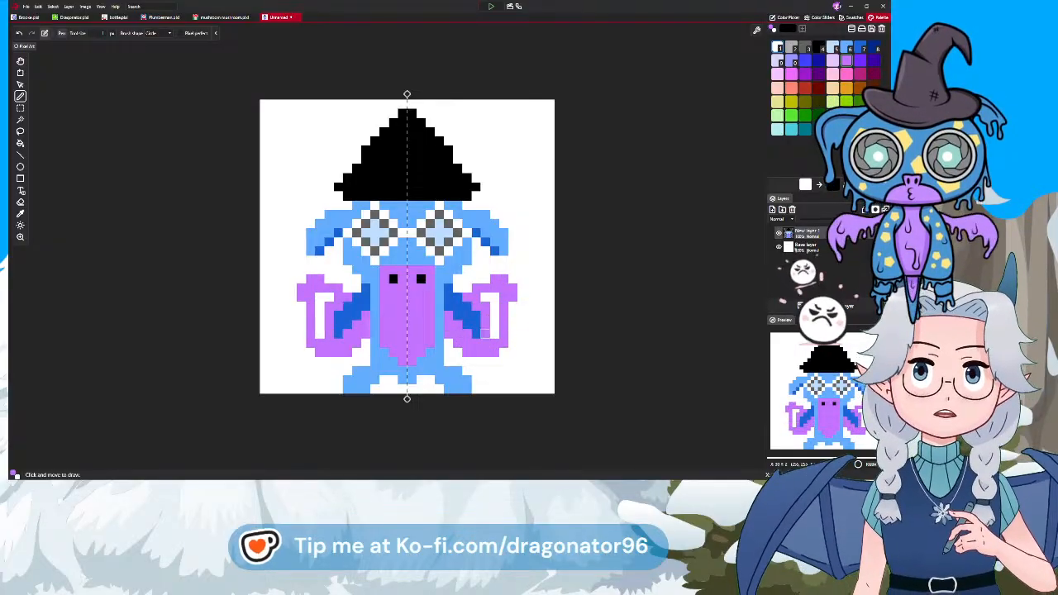
Mark three violet pixels in a V pattern on the upper part of each wing
scroll(496, 303, "down", 1)
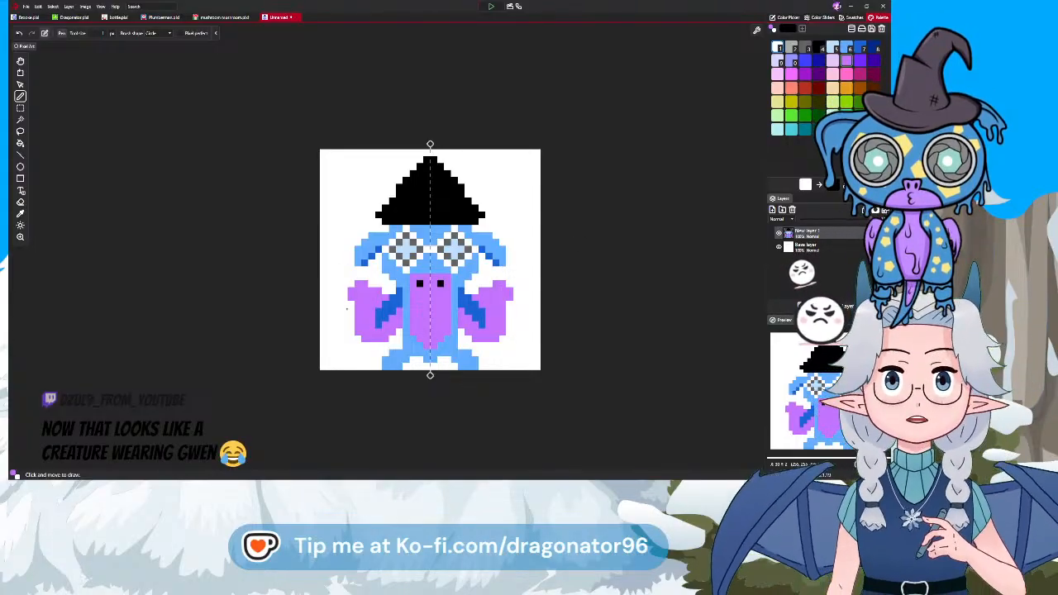
scroll(346, 309, "up", 2)
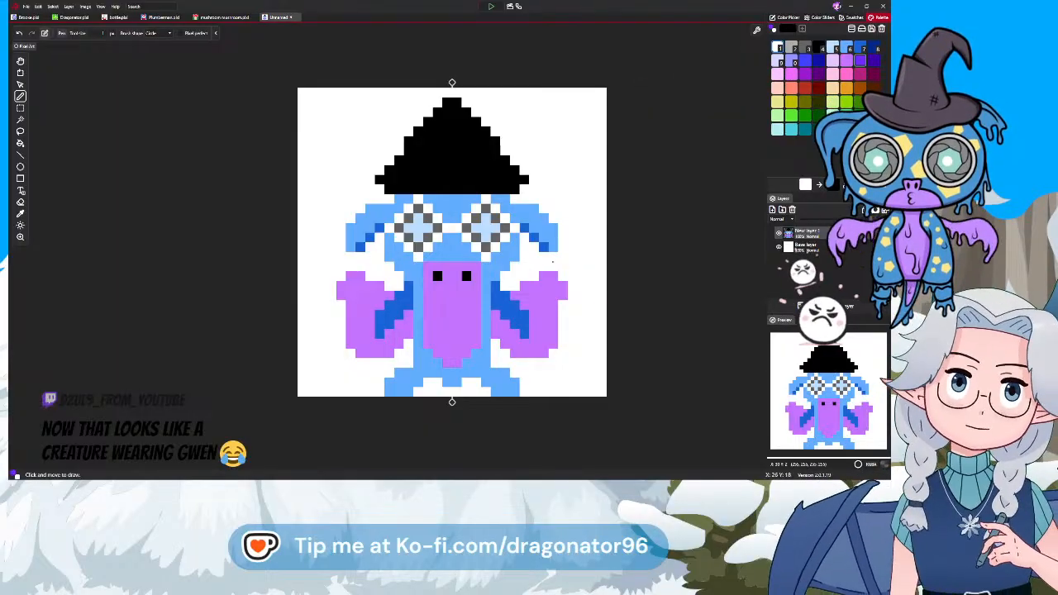
left_click(533, 295)
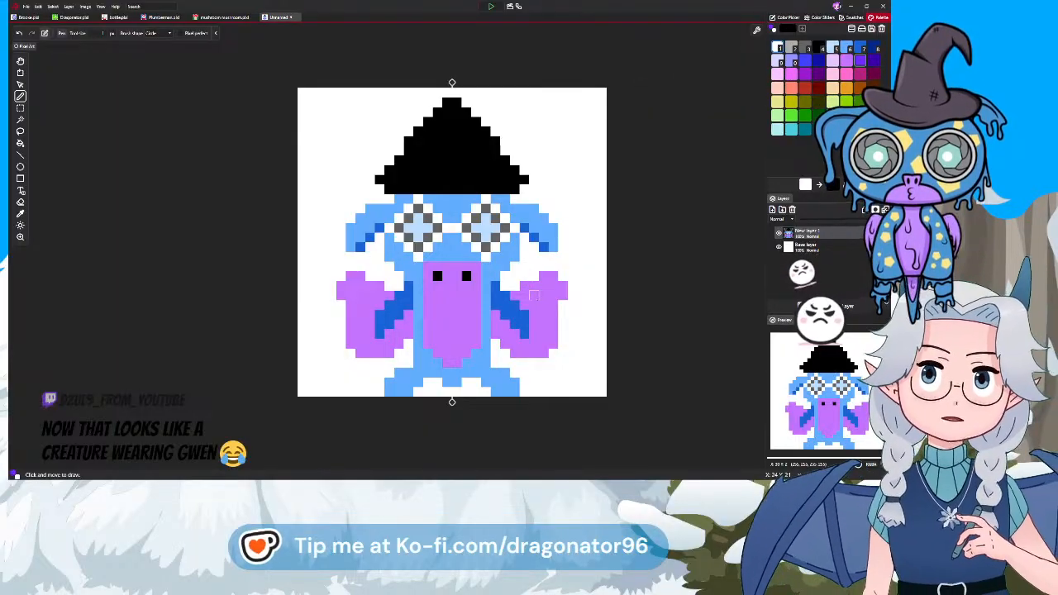
left_click(543, 304)
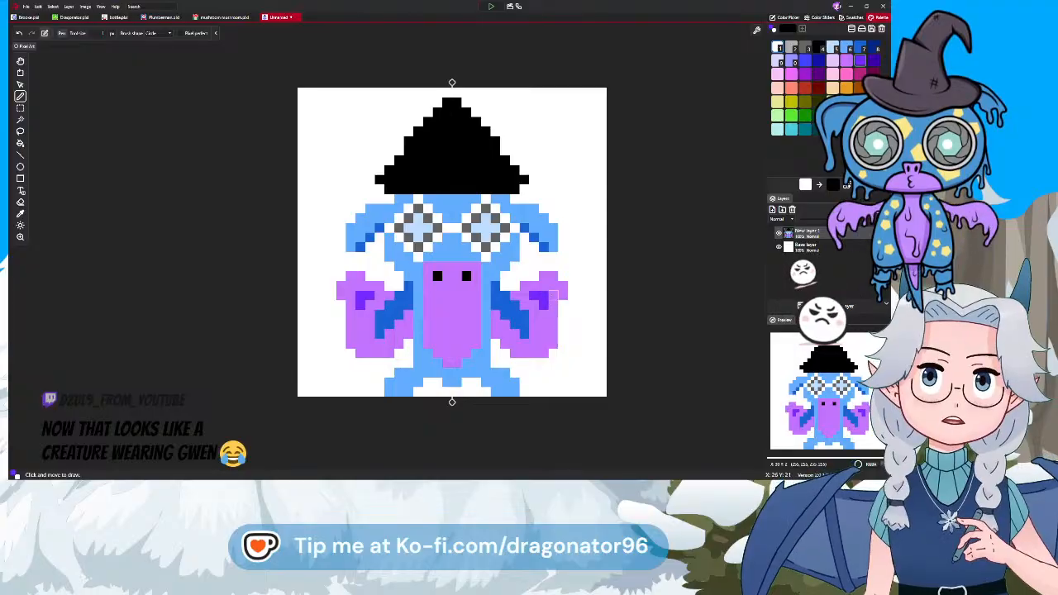
left_click(846, 61)
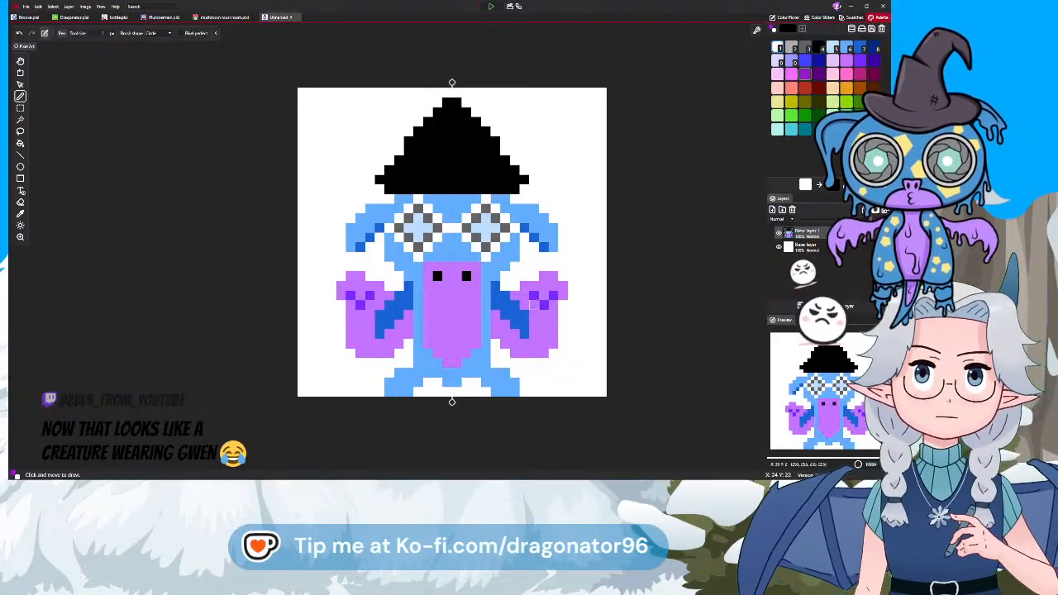
Repaint both wings in a deeper purple and mark three very dark purple spots in a V on each
left_click(533, 305)
left_click(524, 305)
left_click(524, 295)
left_click(515, 294)
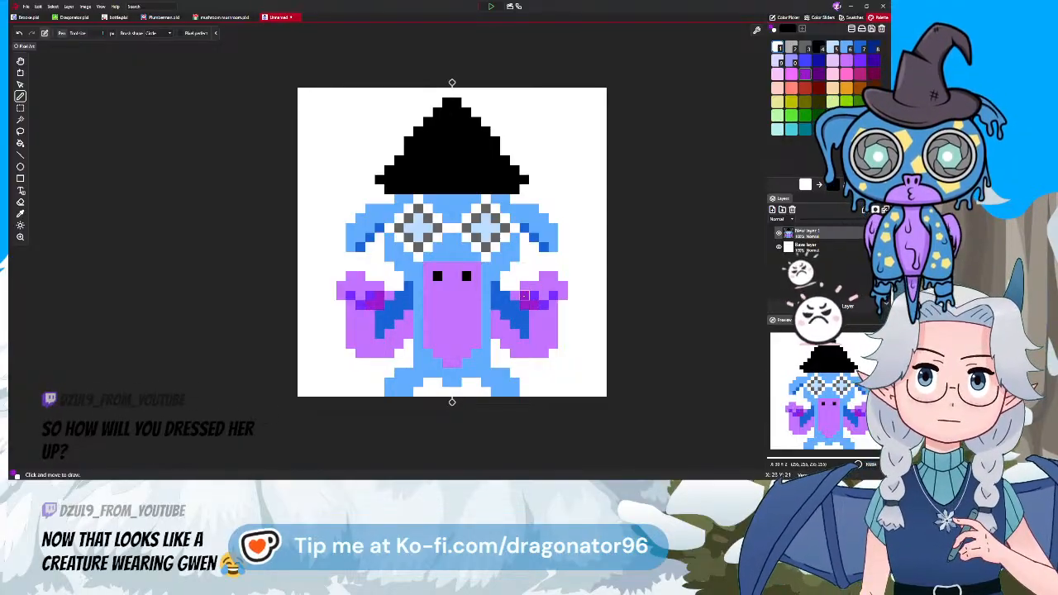
left_click(524, 286)
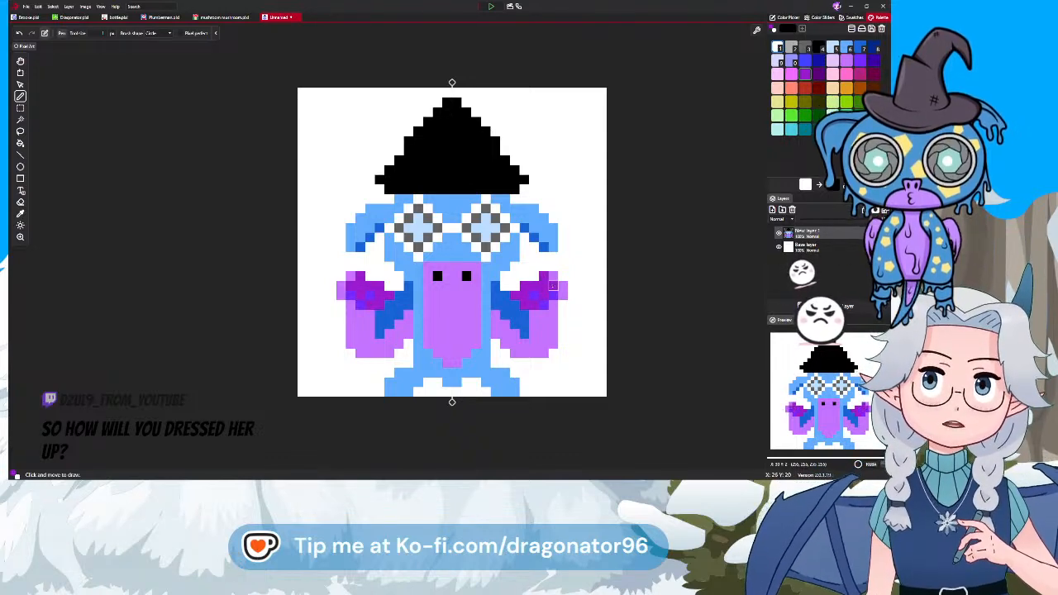
mouse_move(562, 286)
left_mouse_down()
mouse_move(544, 316)
mouse_move(553, 305)
mouse_move(544, 353)
left_mouse_up()
mouse_move(534, 314)
left_mouse_down()
mouse_move(534, 353)
mouse_move(514, 334)
mouse_move(514, 353)
mouse_move(524, 343)
mouse_move(504, 334)
mouse_move(504, 343)
mouse_move(494, 319)
left_mouse_up()
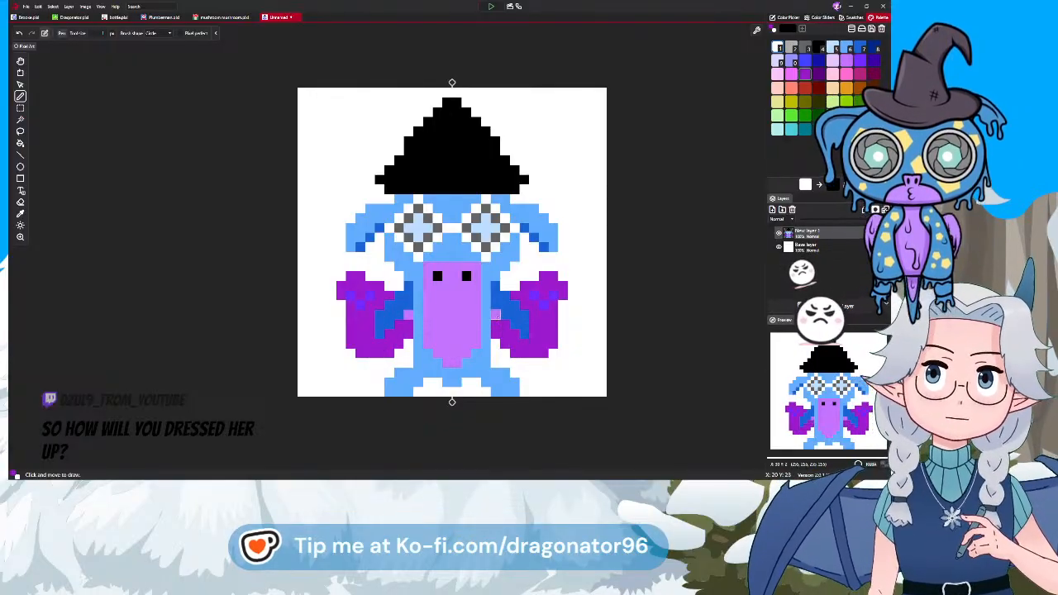
left_click(818, 76)
left_click_drag(534, 295, 543, 304)
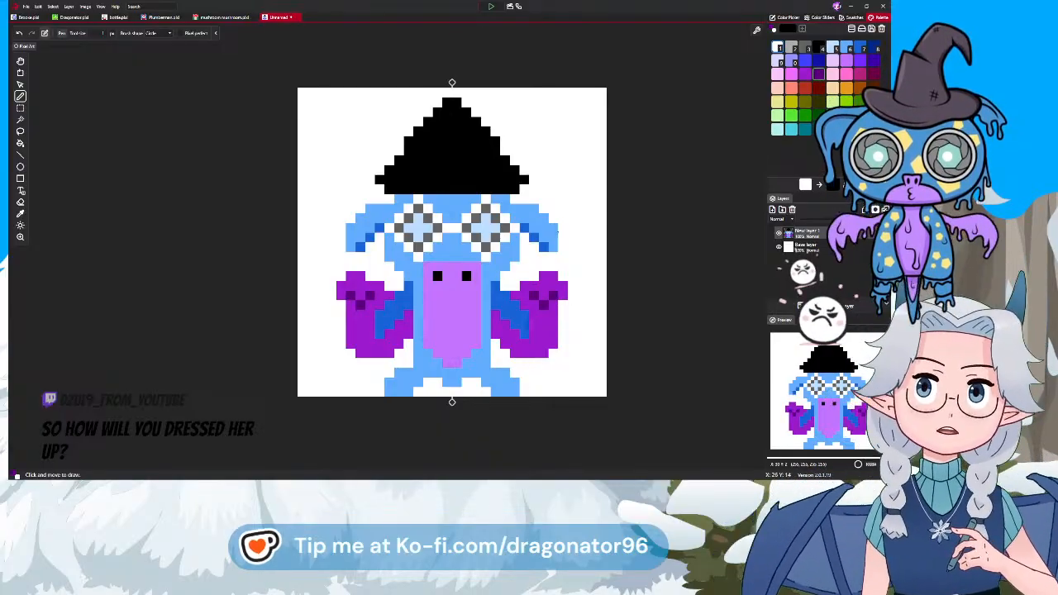
Fill the snout and belly with the same deeper purple as the wings
left_click(806, 73)
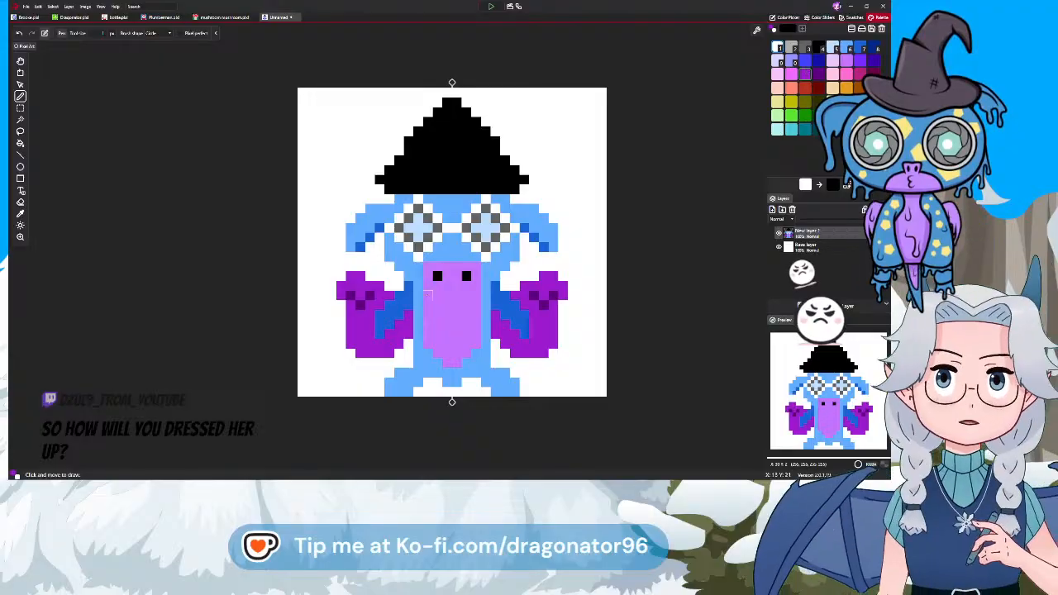
key("g")
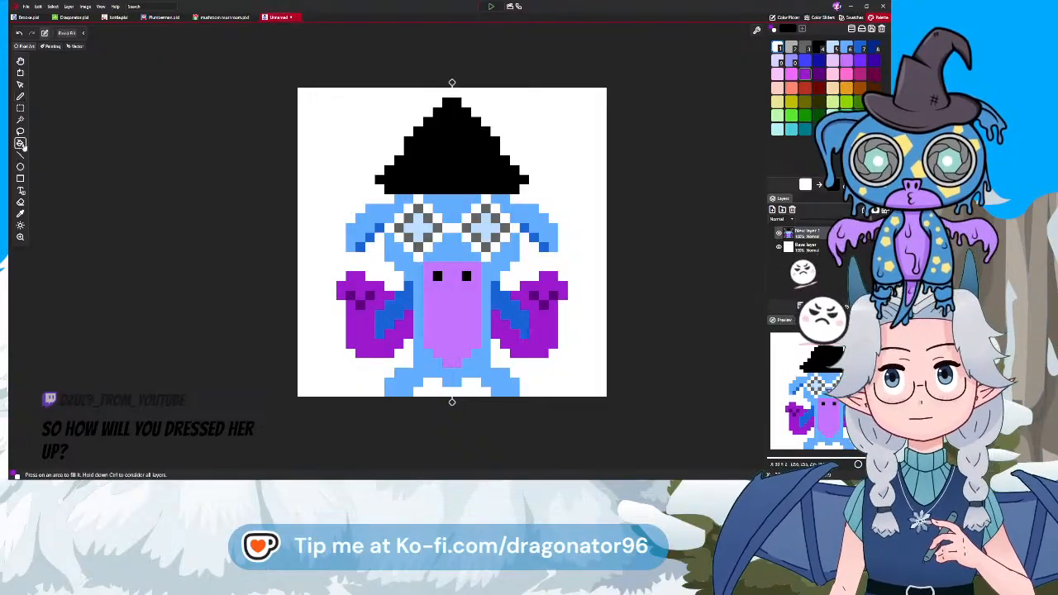
left_click(423, 317)
left_click(20, 96)
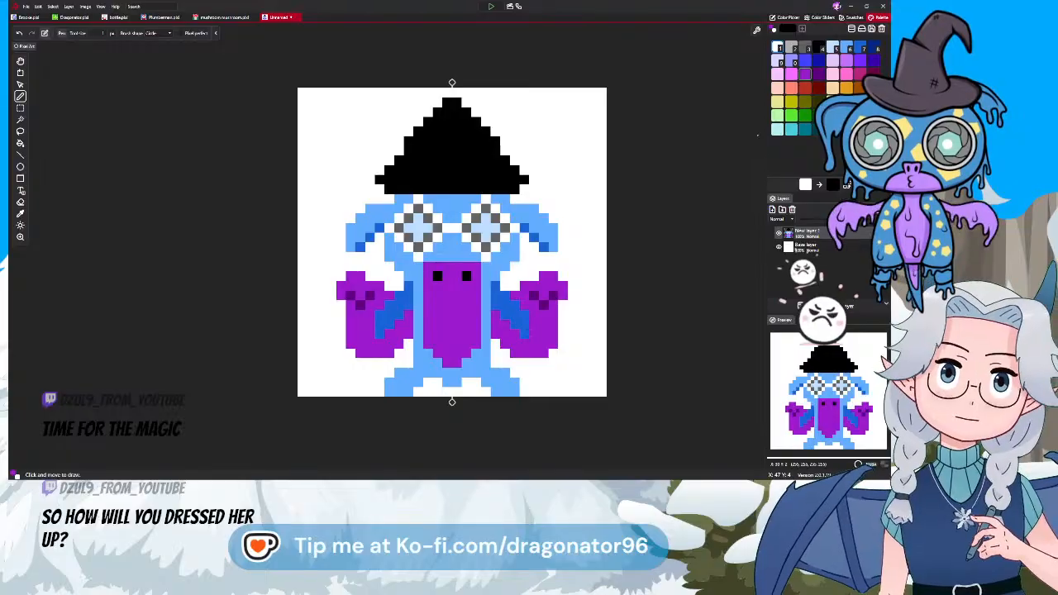
Add a new layer above the character and try a grey collar band across the body just below the nostrils
left_click(773, 211)
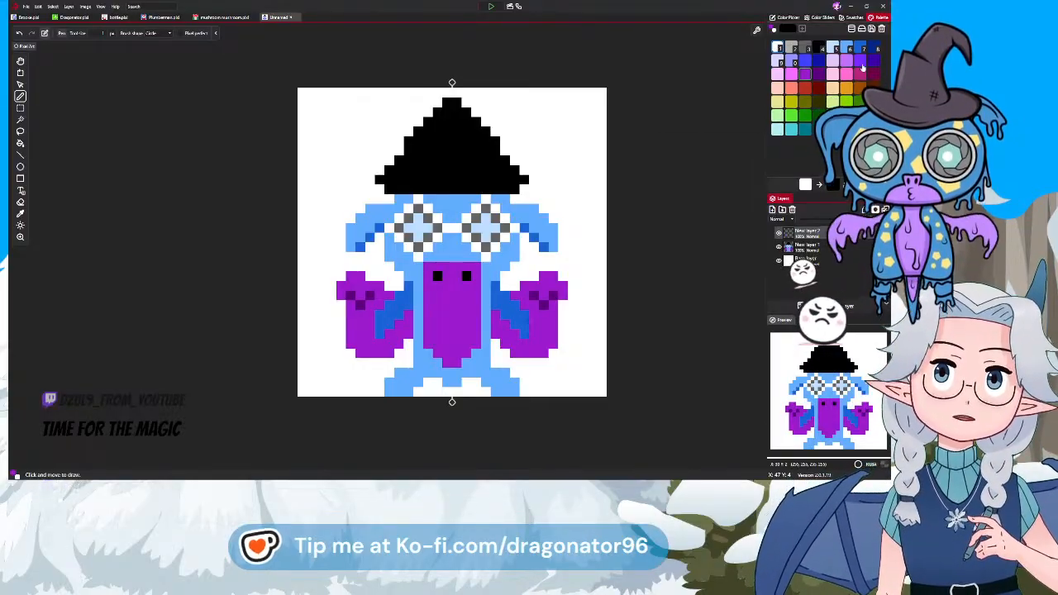
left_click(816, 50)
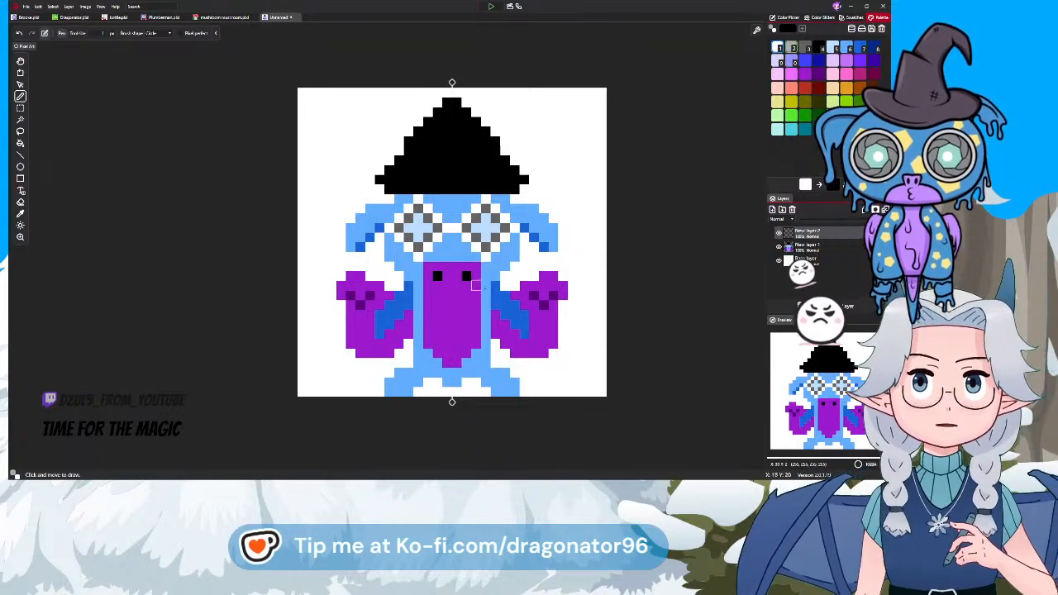
mouse_move(487, 286)
left_mouse_down()
mouse_move(426, 286)
mouse_move(467, 293)
left_mouse_up()
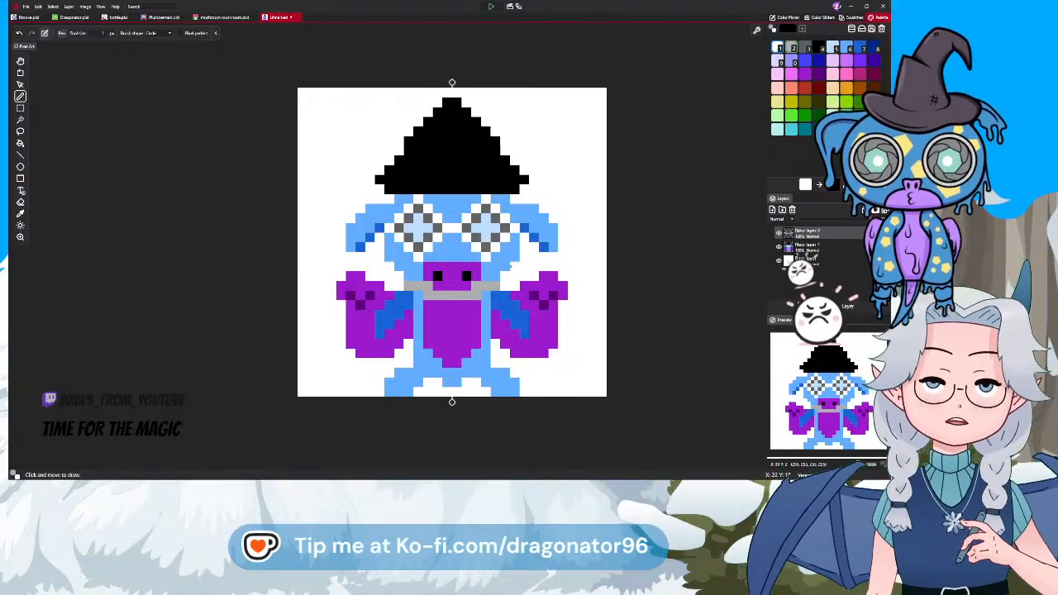
key("ctrl+z")
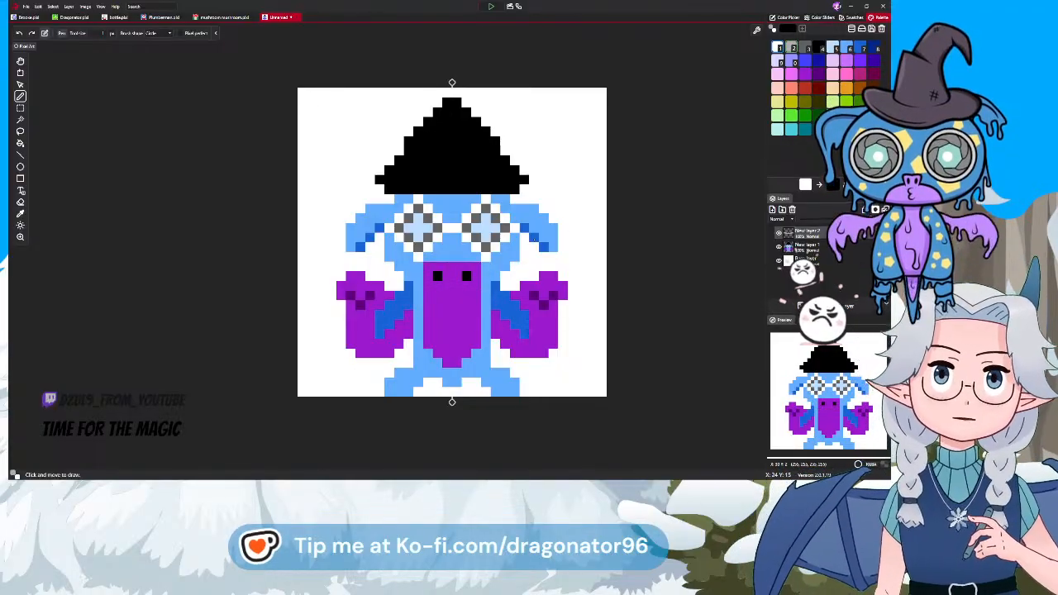
Hide the two upper layers, fill the base layer with dark teal as the background, and show the layers again
left_click(775, 252)
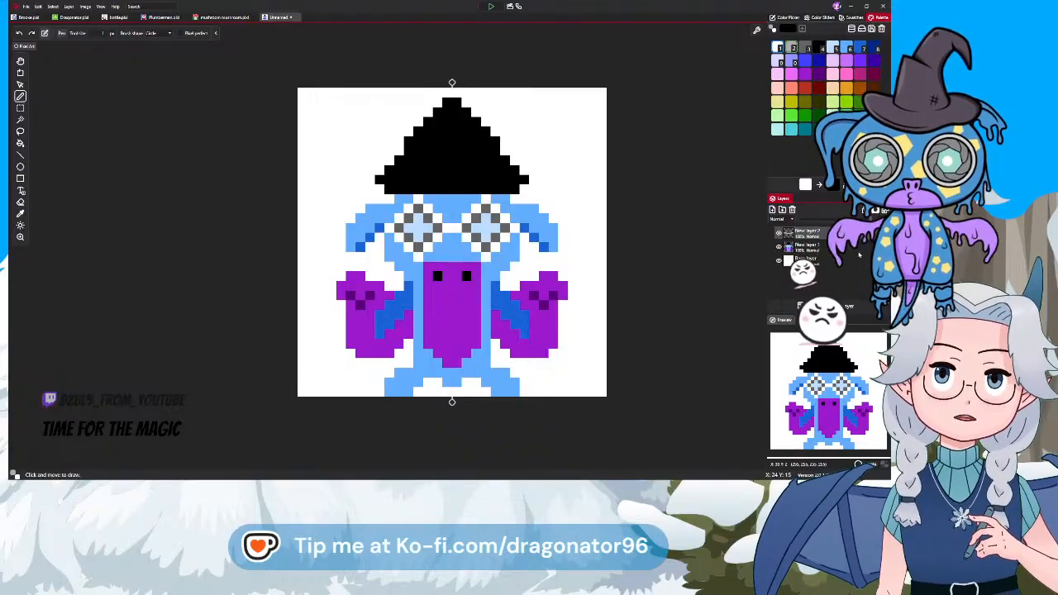
left_click_drag(778, 233, 779, 247)
left_click(822, 265)
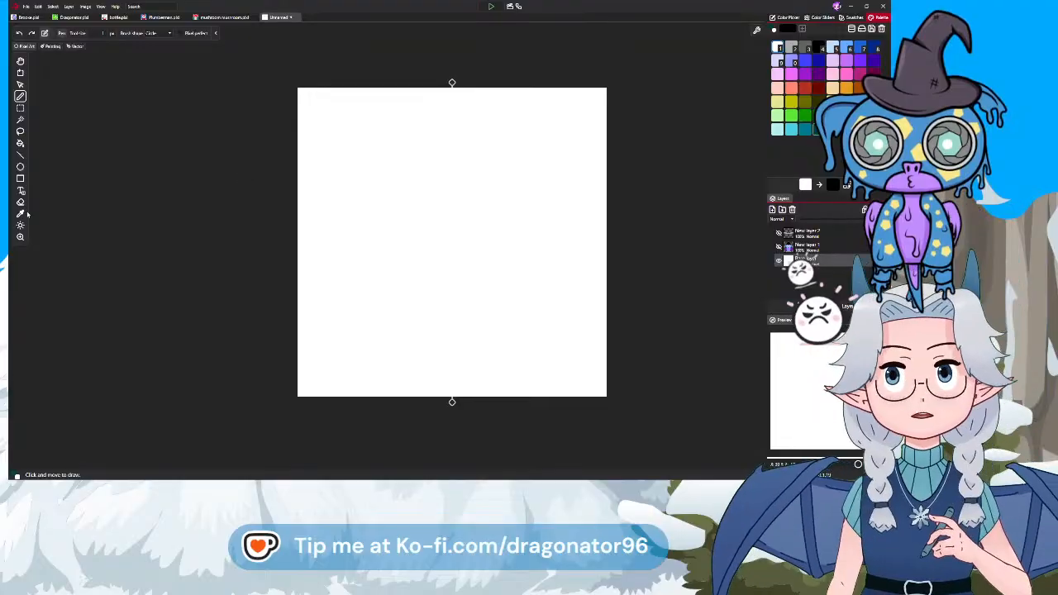
left_click(21, 143)
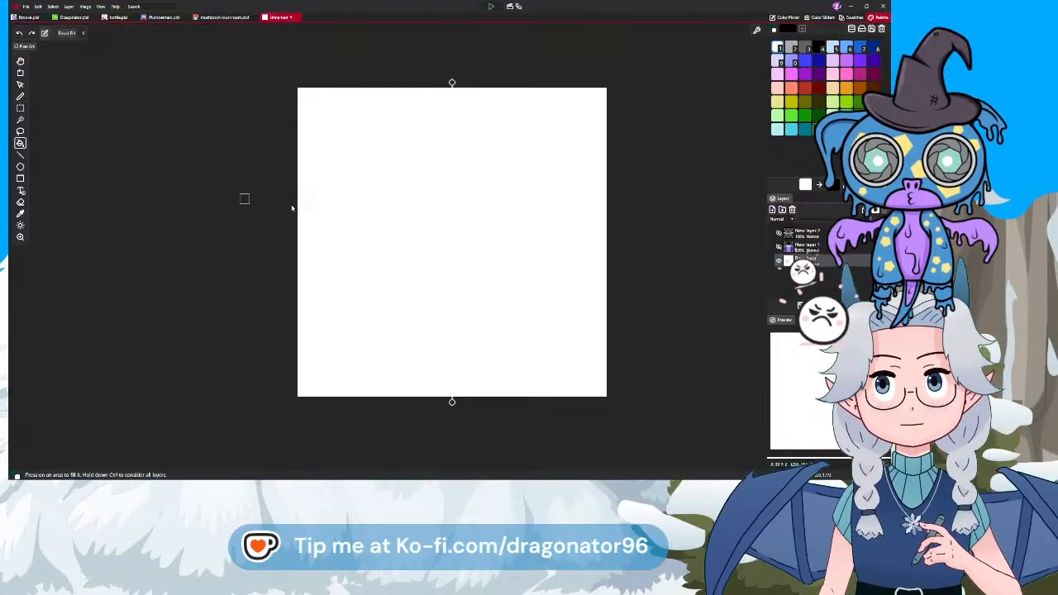
left_click(338, 219)
left_click(21, 98)
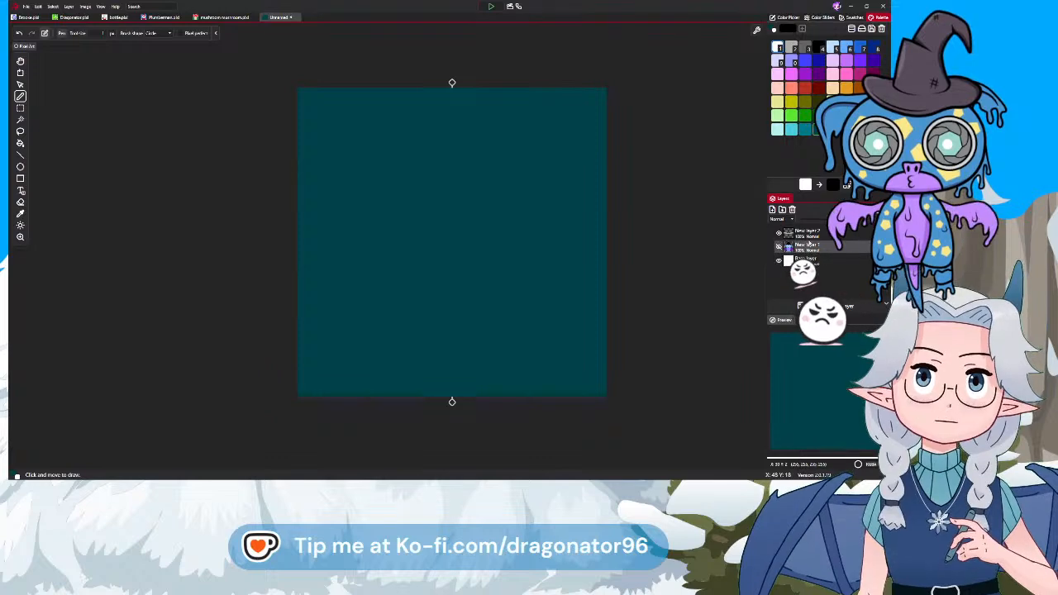
left_click(778, 246)
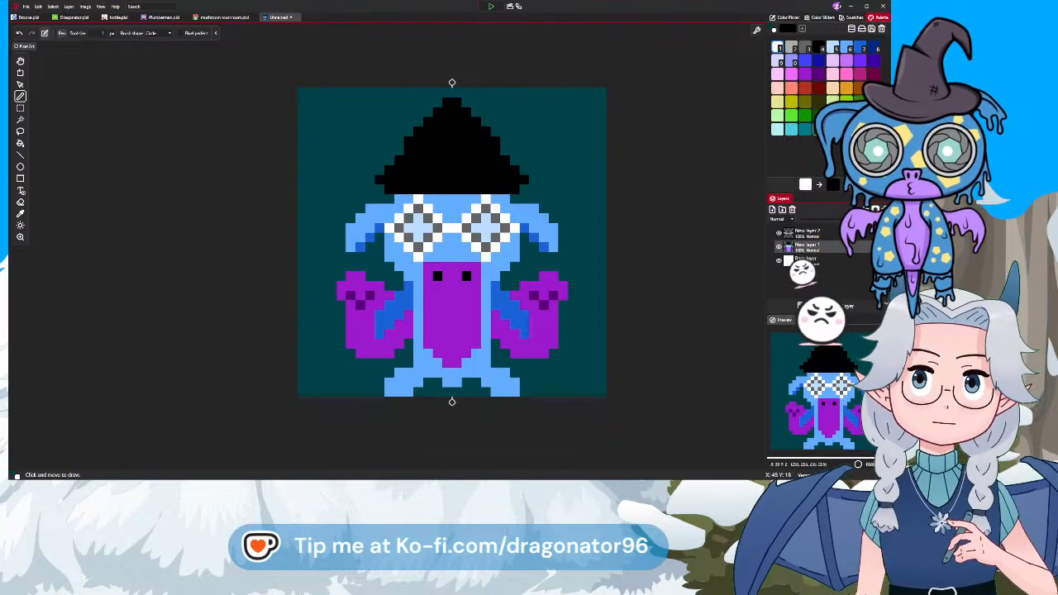
Paint a white shirt over the torso on the top layer, 8 pixels wide with a 10-pixel hem and small shoulder tips
left_click(831, 235)
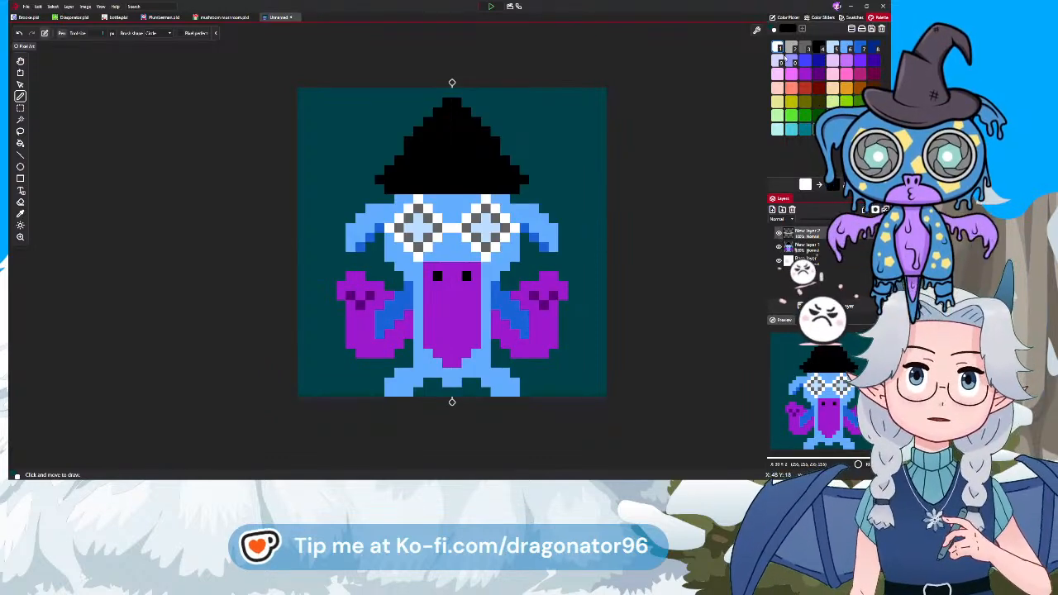
left_click(778, 48)
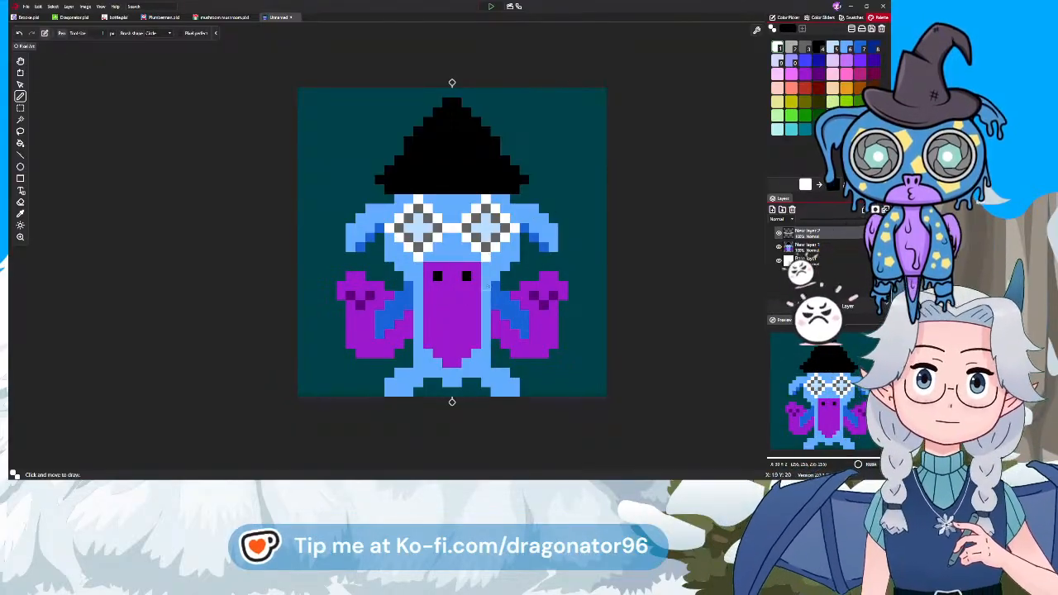
left_click(494, 285)
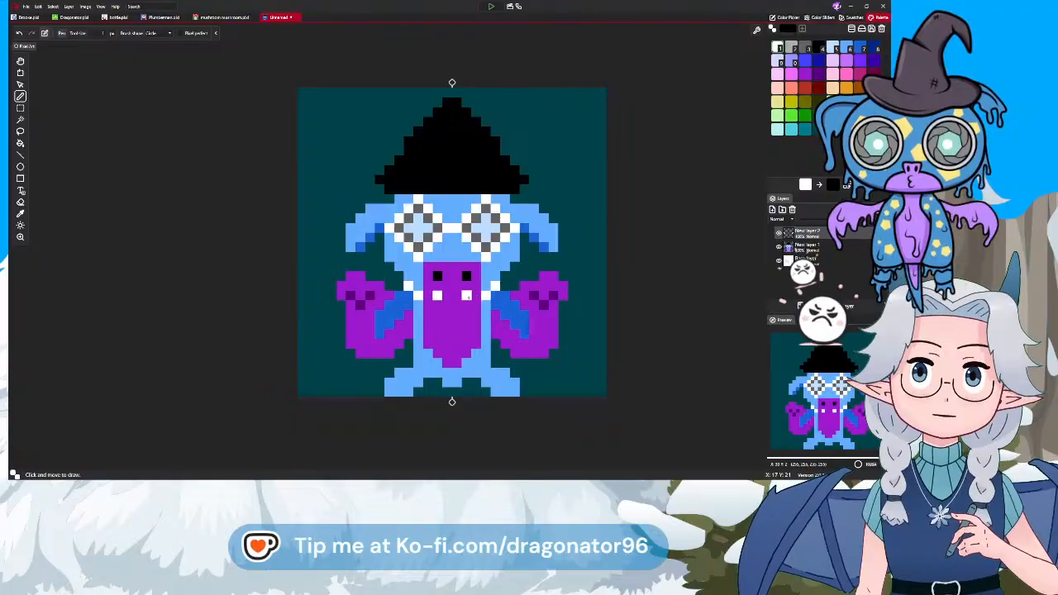
mouse_move(468, 298)
left_mouse_down()
mouse_move(447, 314)
mouse_move(466, 304)
mouse_move(485, 315)
mouse_move(486, 304)
mouse_move(487, 352)
mouse_move(495, 344)
mouse_move(456, 343)
mouse_move(437, 315)
left_mouse_up()
Paint dark-blue shorts below the shirt, 12 pixels wide and 4 pixels tall, leaving the feet uncovered
left_click(817, 61)
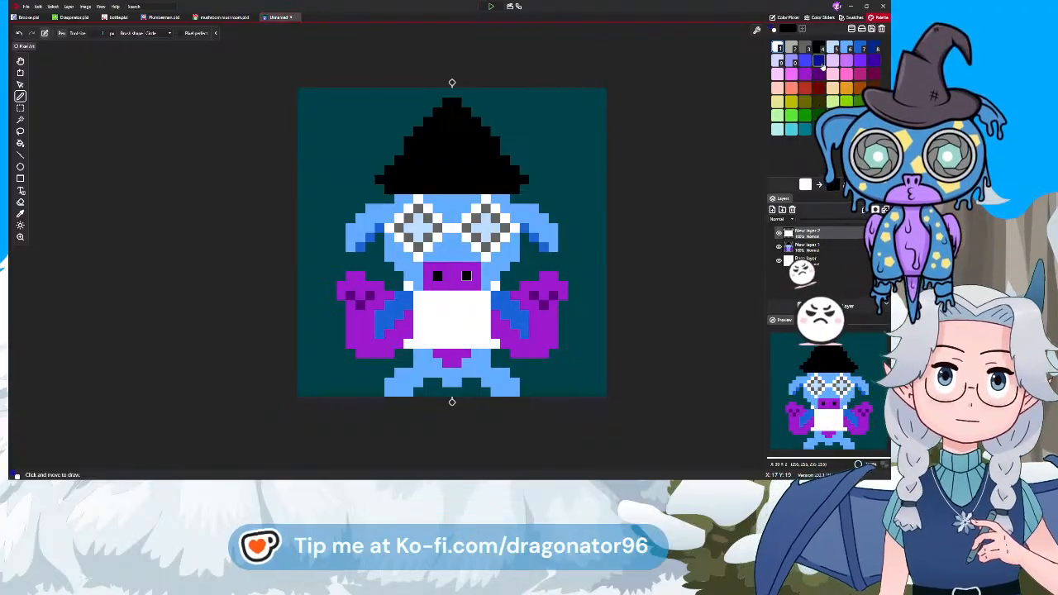
left_click(494, 354)
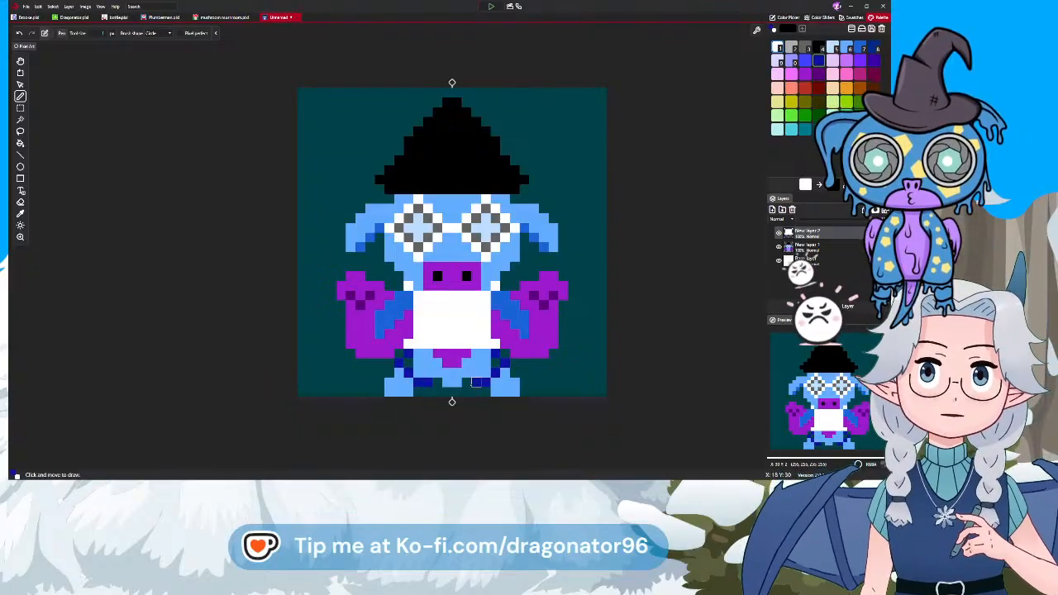
mouse_move(453, 382)
left_mouse_down()
mouse_move(467, 376)
mouse_move(446, 354)
mouse_move(465, 371)
mouse_move(476, 354)
mouse_move(486, 373)
mouse_move(496, 363)
mouse_move(486, 353)
left_mouse_up()
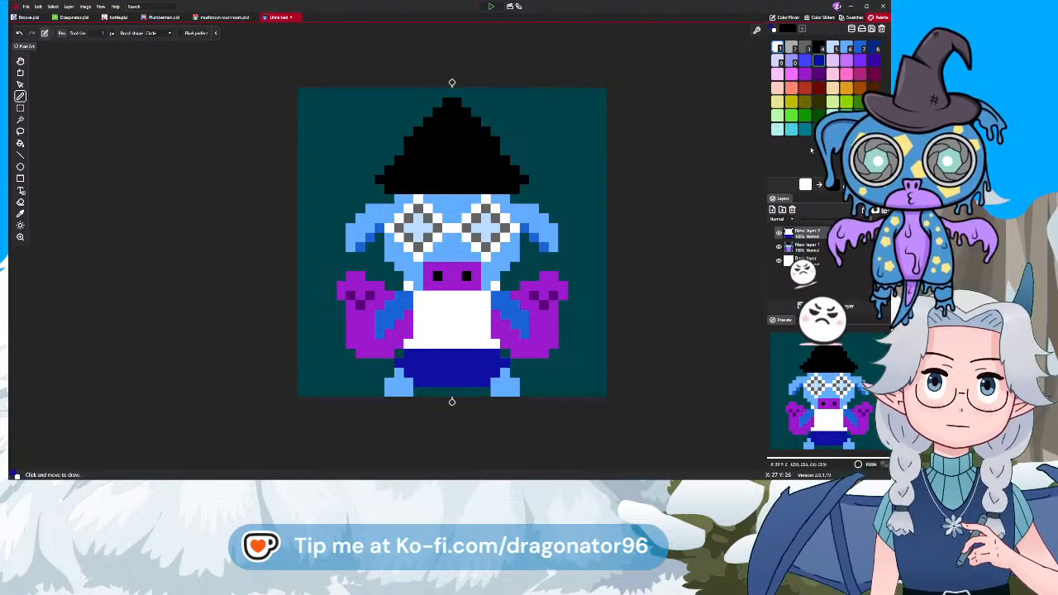
Paint dark-red shoes over both feet on the clothing layer, extending them one pixel outward and leaving the shorts uncovered
left_click(817, 87)
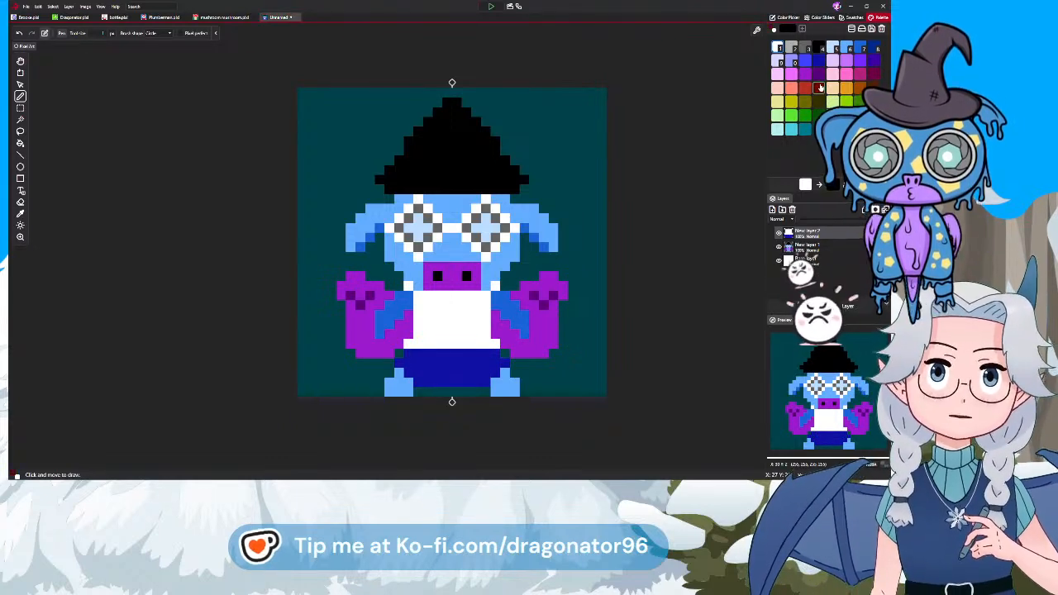
left_click(514, 391)
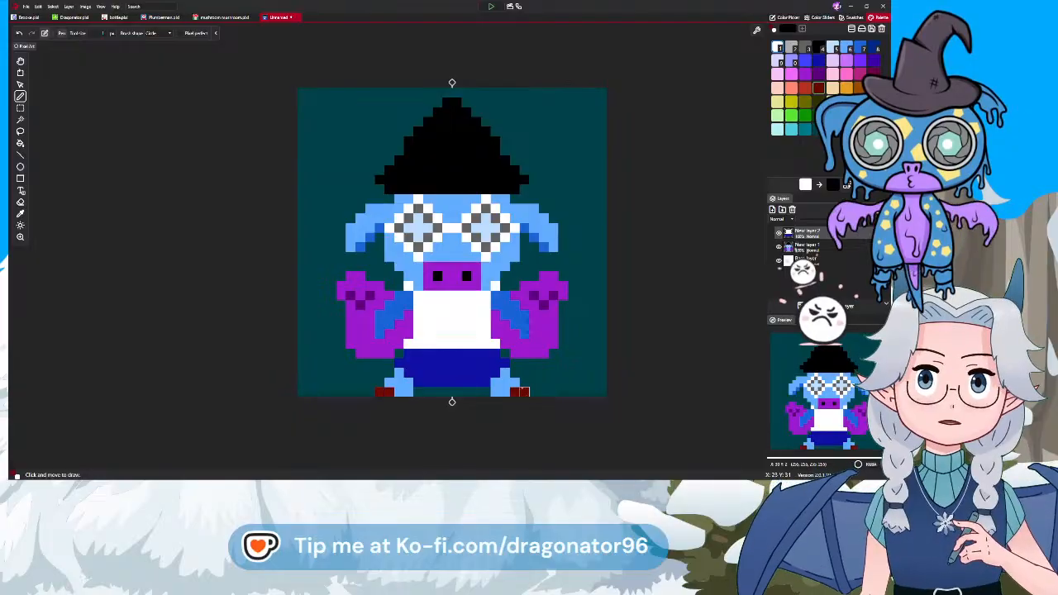
left_click_drag(515, 387, 502, 388)
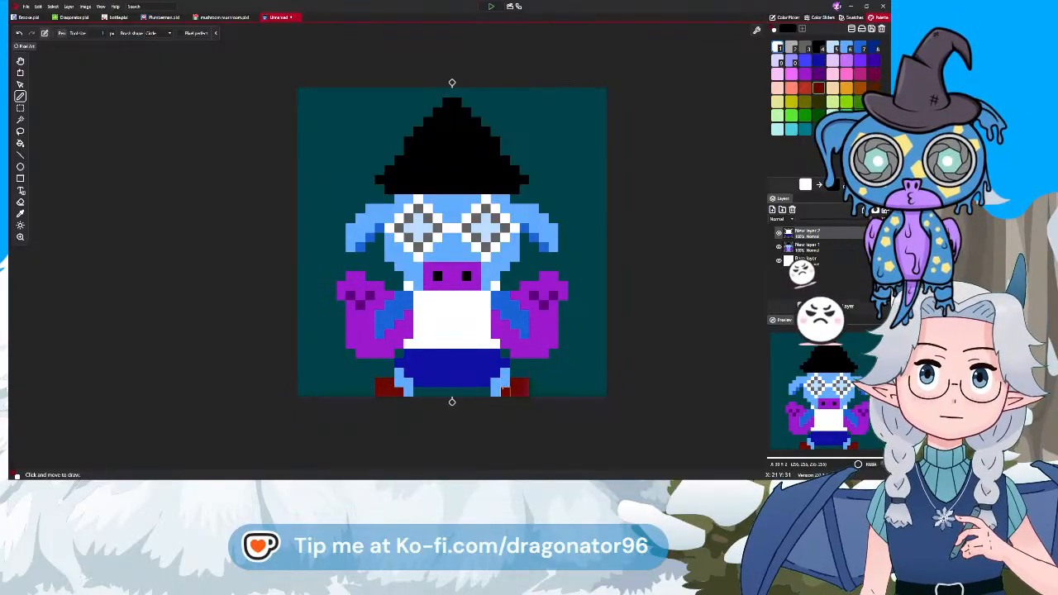
left_click(495, 384)
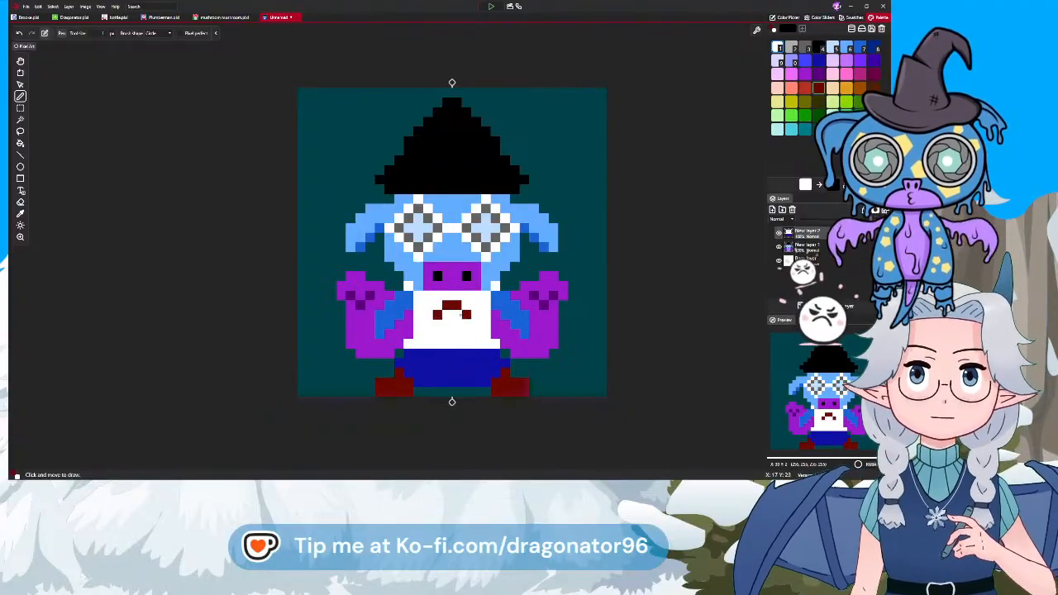
Paint a dark-red bow with two short tails, 6 pixels wide, on the chest of the white shirt
left_click(455, 323)
left_click(455, 314)
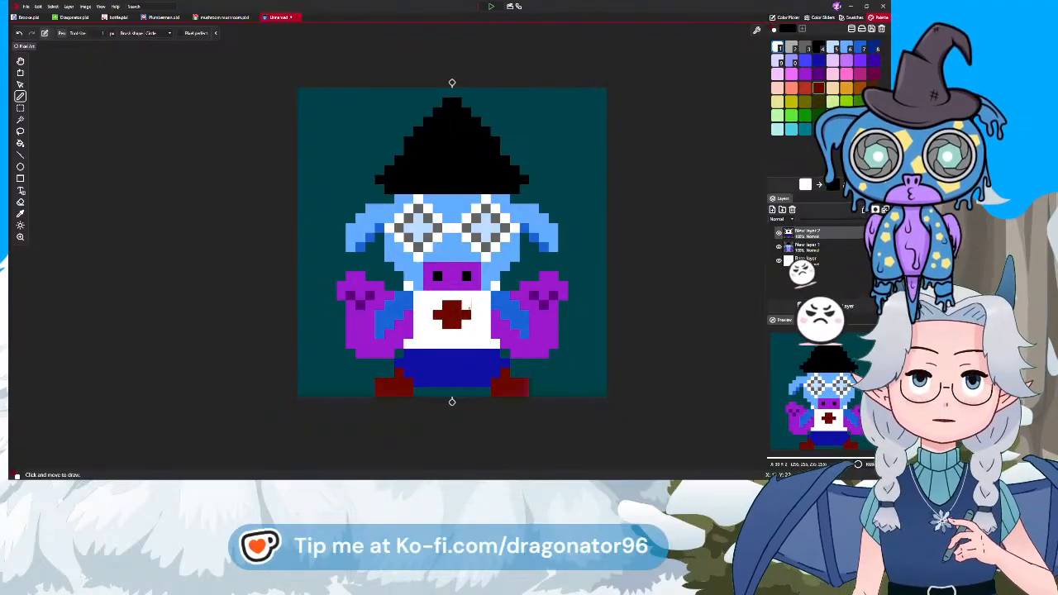
left_click(467, 304)
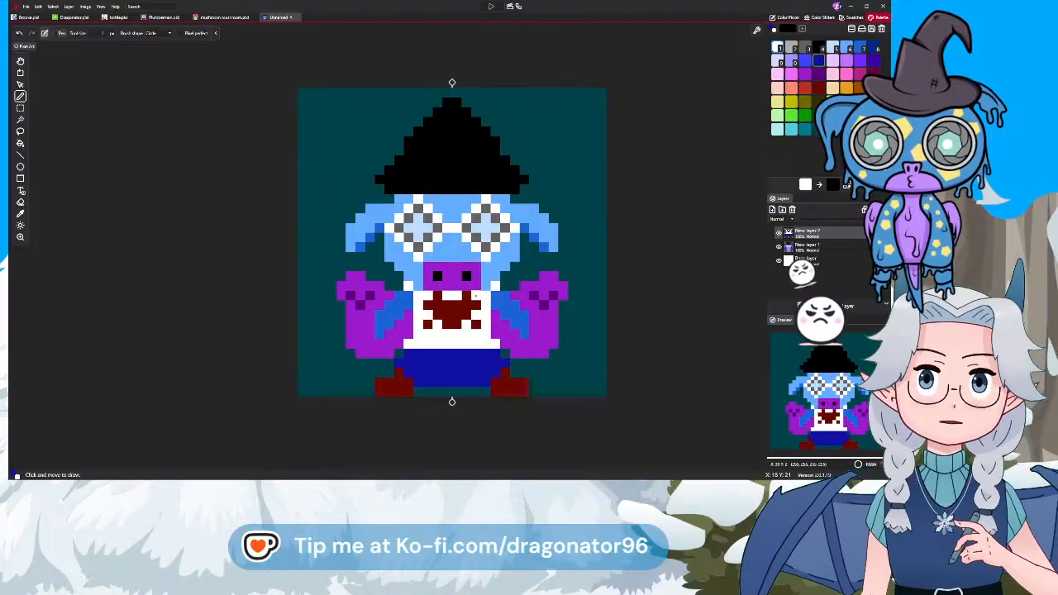
Add dark-blue collar stripes across both shoulders of the white shirt, on either side of the bow
left_click_drag(476, 295, 487, 295)
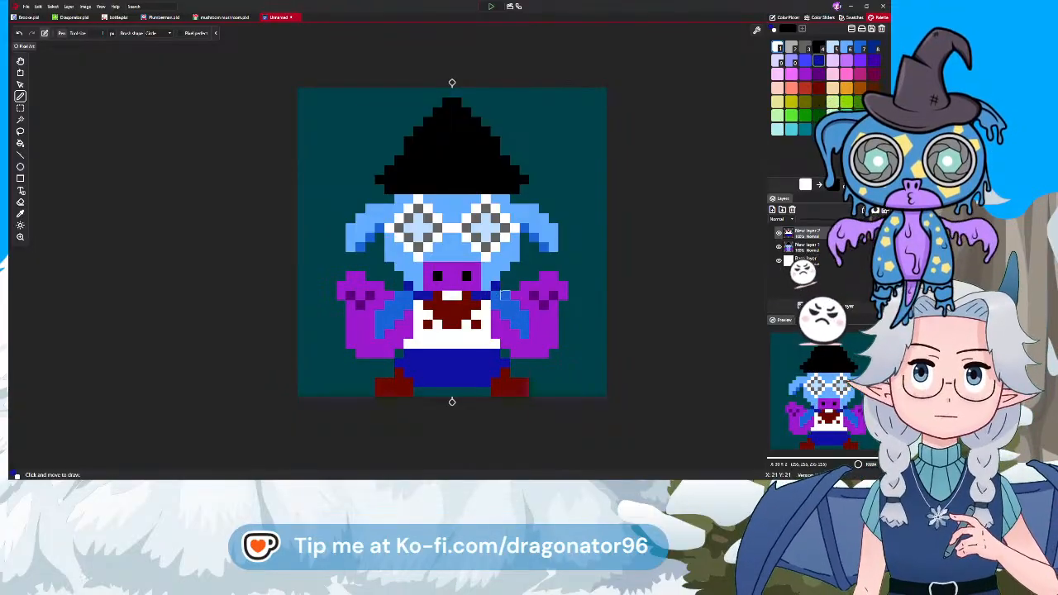
left_click(399, 295)
left_click(408, 305)
left_click(495, 307)
left_click(418, 314)
left_click(479, 314)
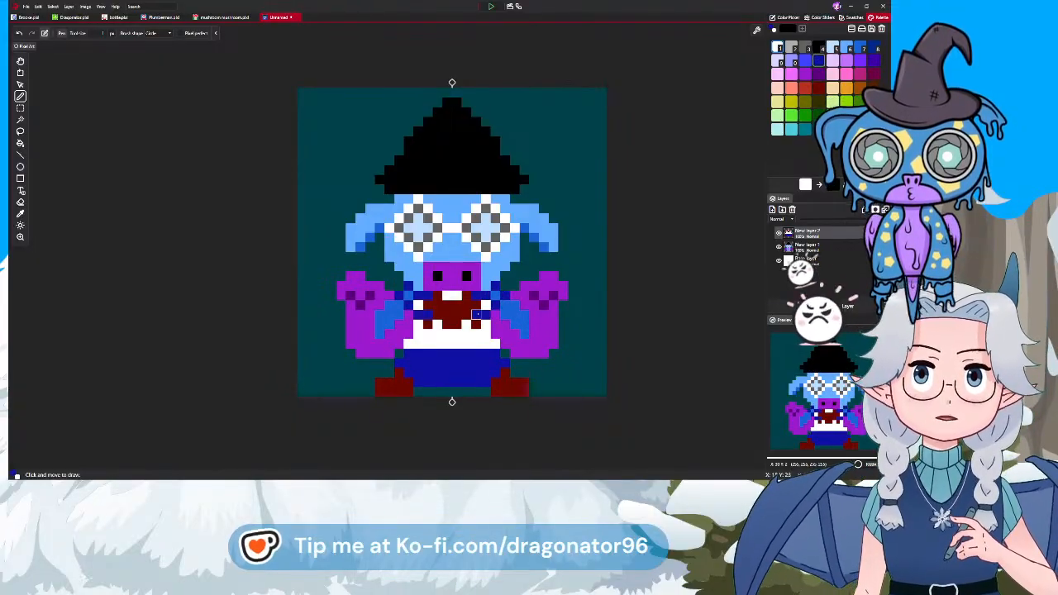
left_click(486, 305)
left_click(496, 296)
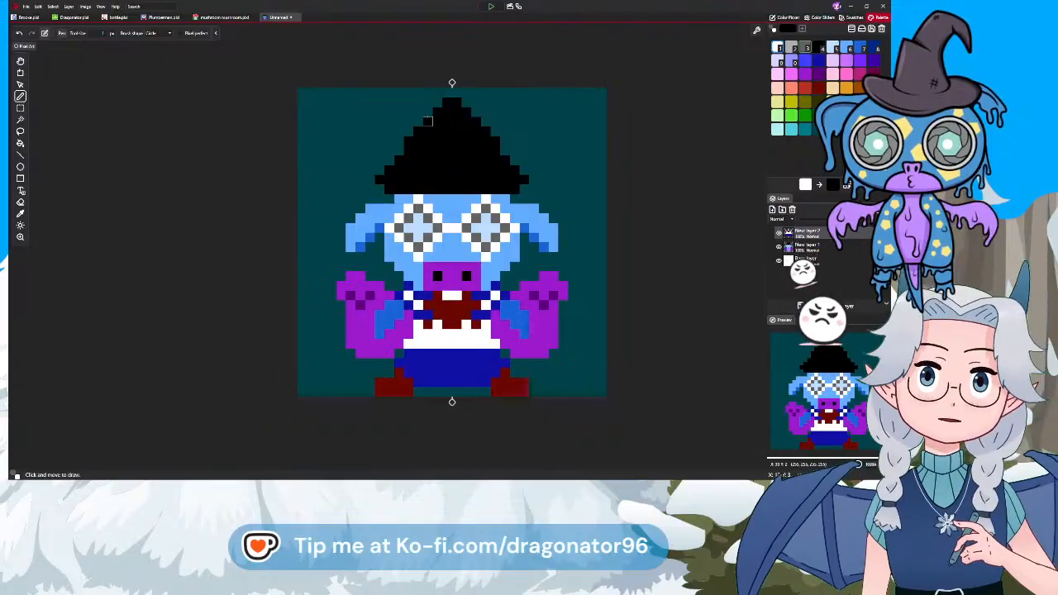
Turn off vertical line symmetry and paint a 7-pixel diagonal grey highlight just inside the black hat's left slope
left_click(100, 6)
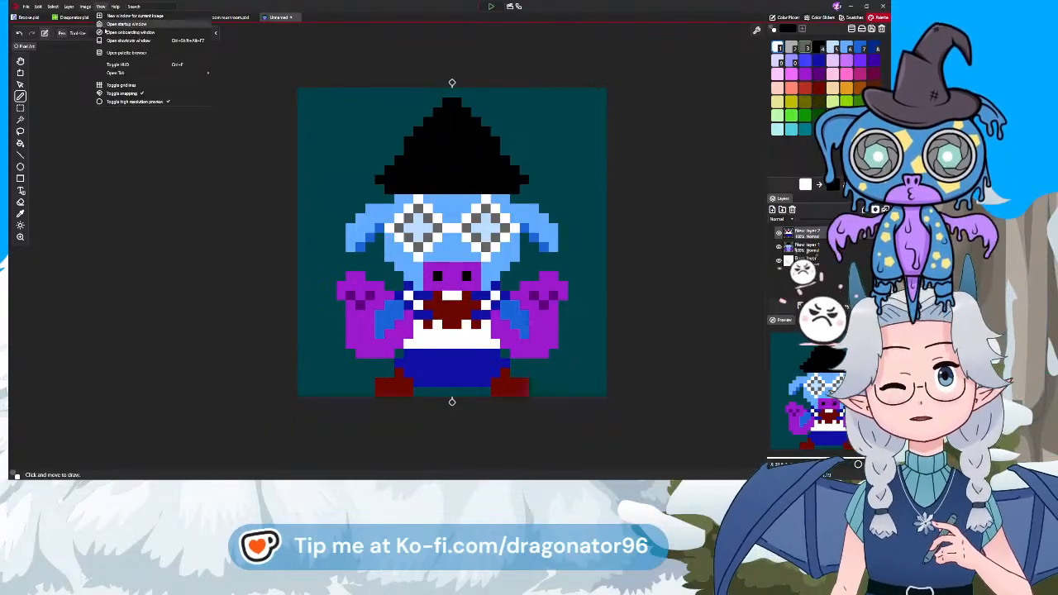
left_click(85, 6)
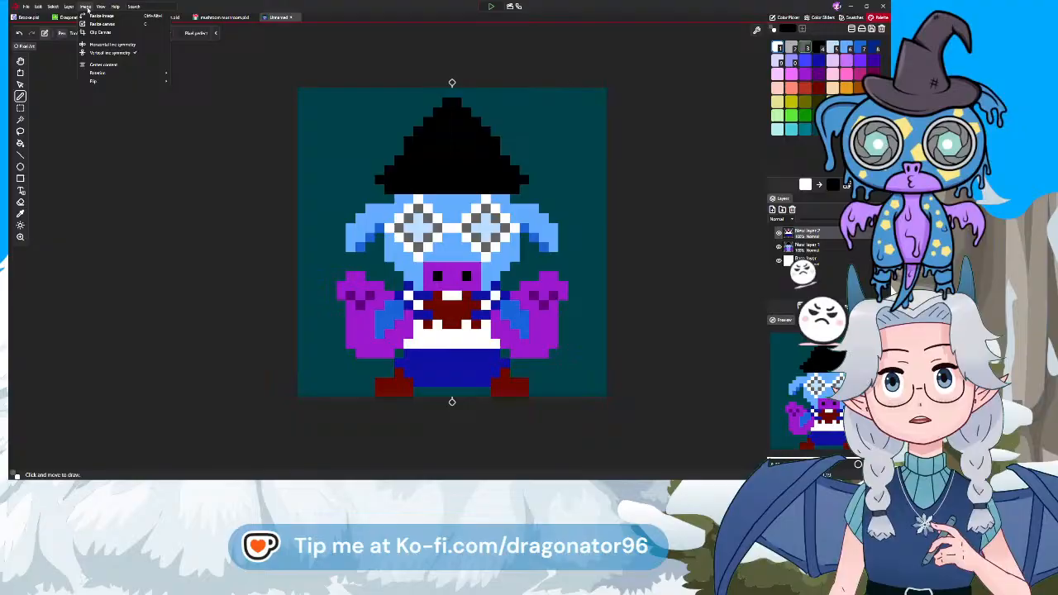
left_click(109, 52)
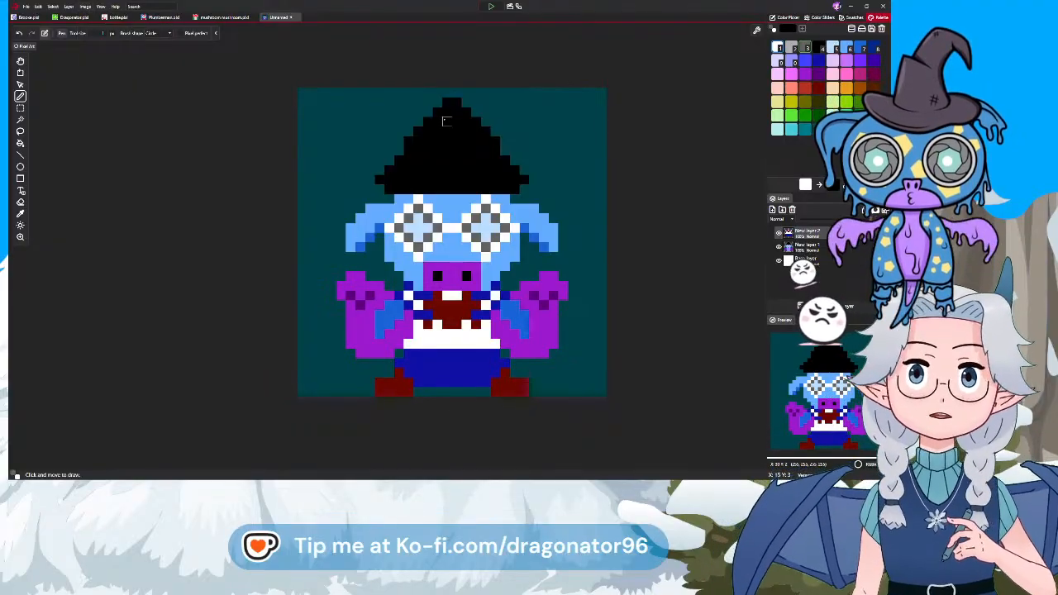
left_click_drag(444, 120, 420, 147)
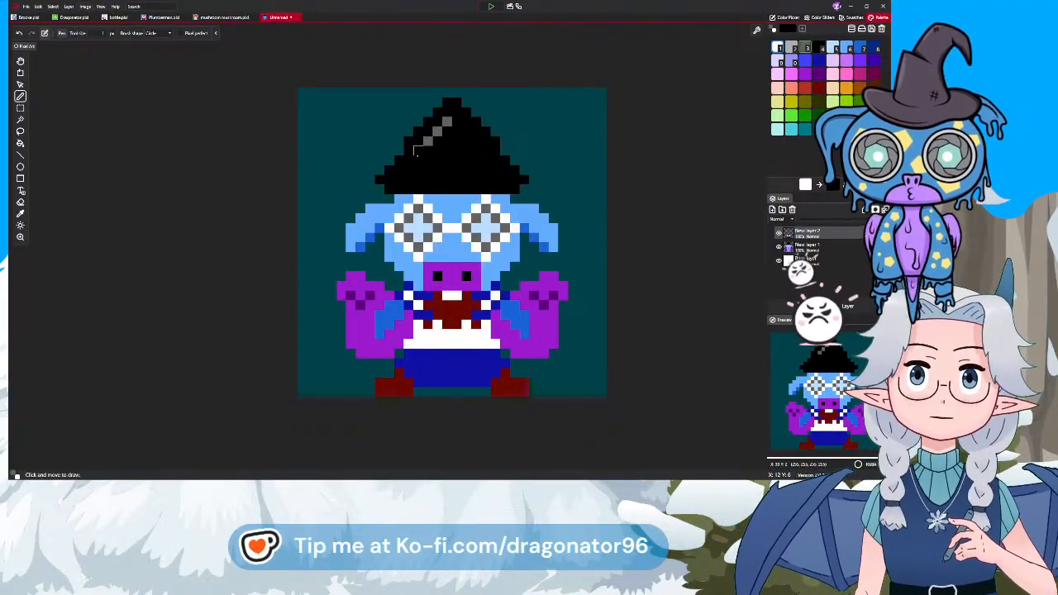
left_click(417, 150)
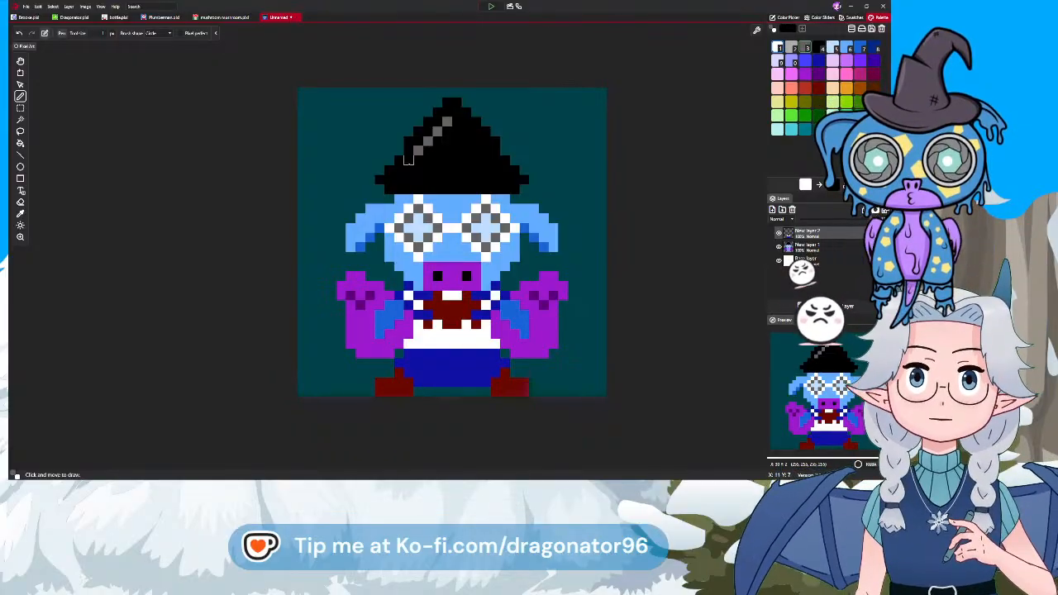
left_click(408, 159)
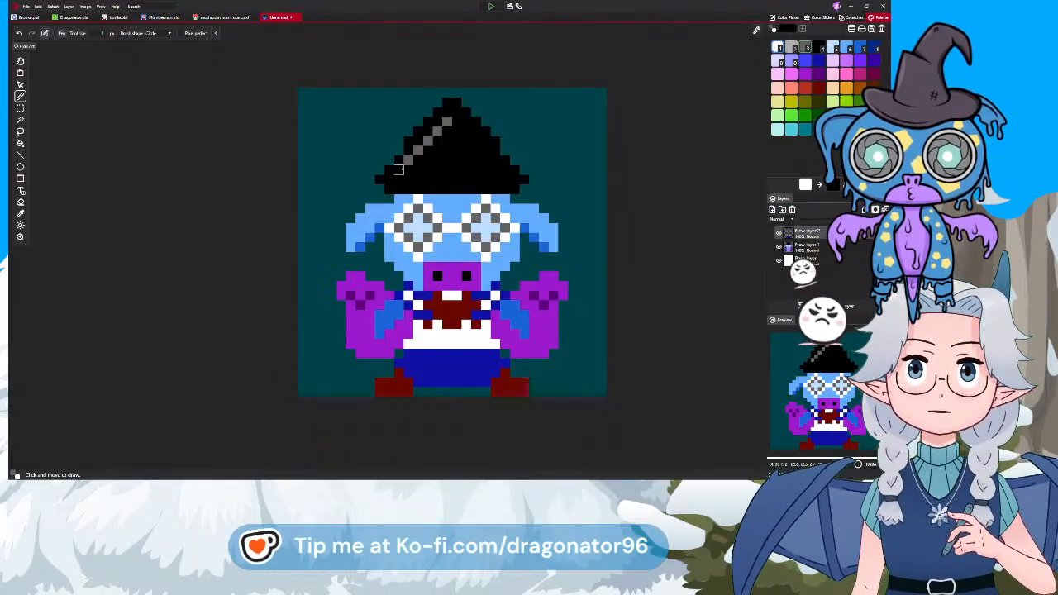
left_click(398, 169)
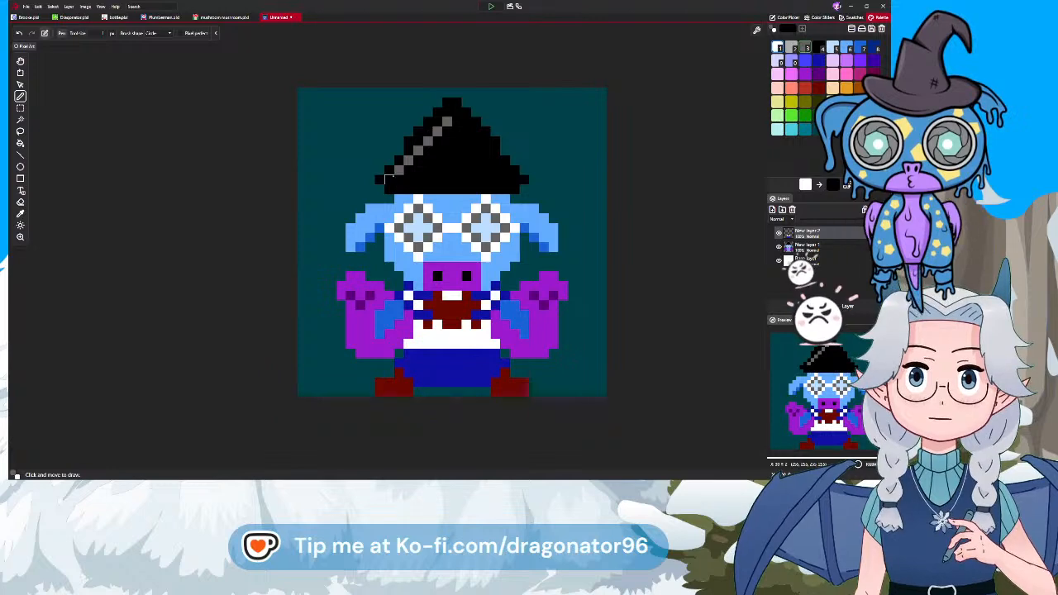
left_click(388, 179)
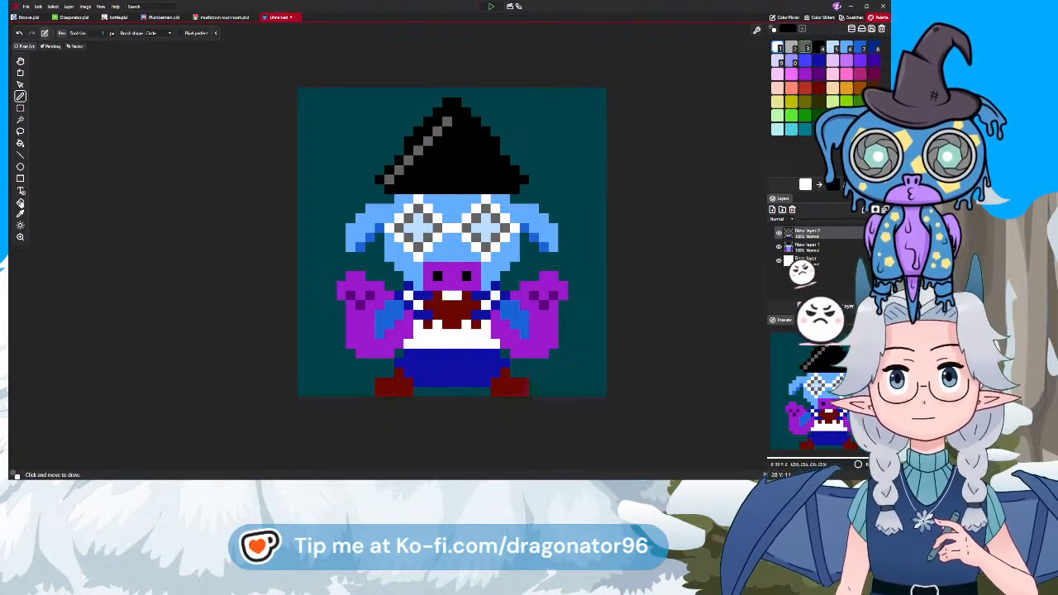
Erase the hat's tip and surplus pixels along both slopes on the character layer to make the hat slimmer and lower
left_click(21, 201)
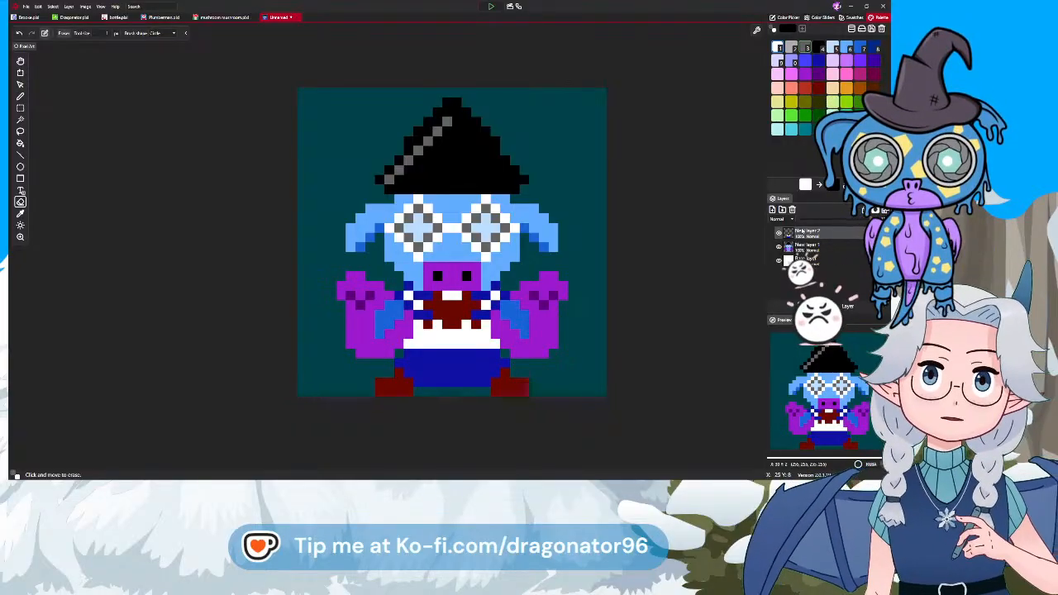
left_click(803, 247)
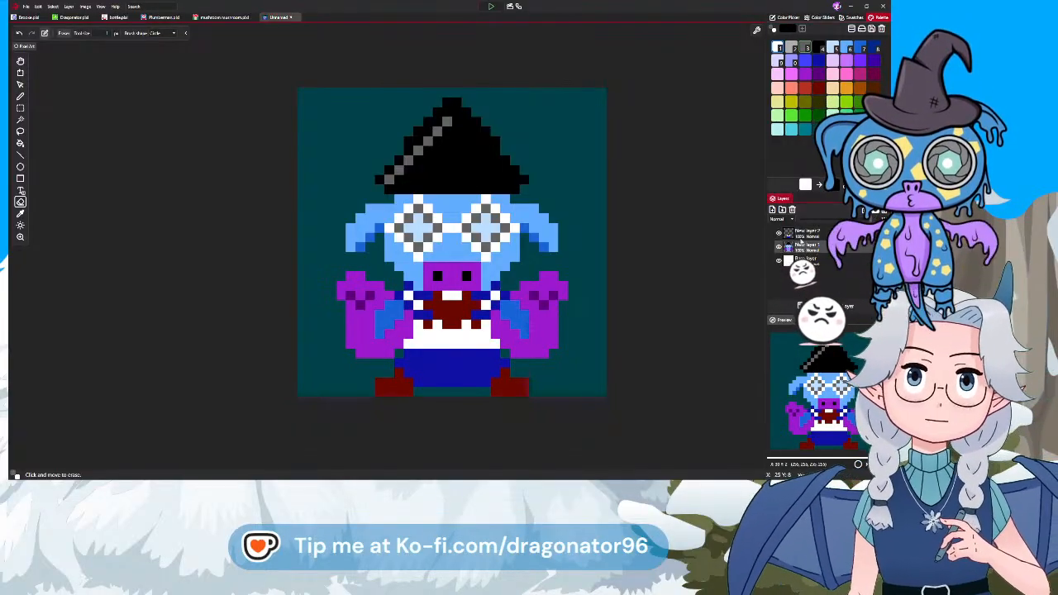
left_click(496, 141)
left_click(409, 141)
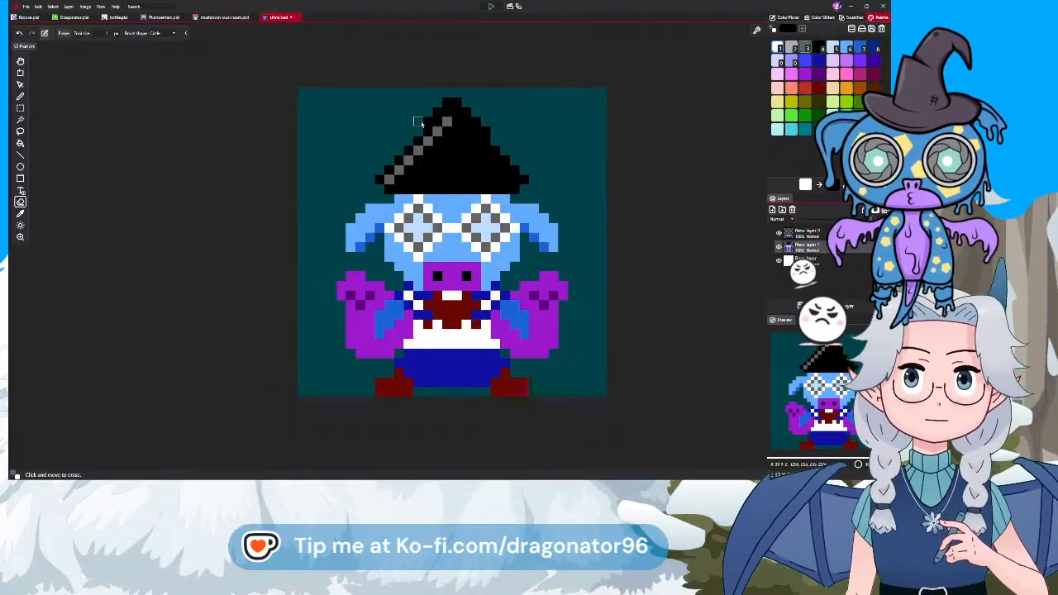
left_click(438, 112)
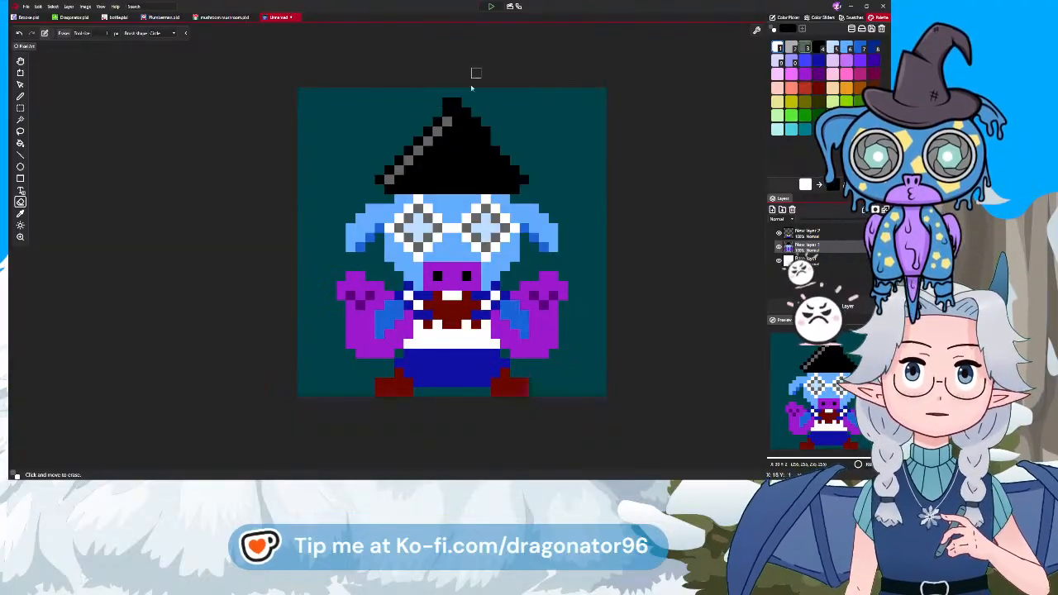
left_click(448, 102)
left_click(459, 103)
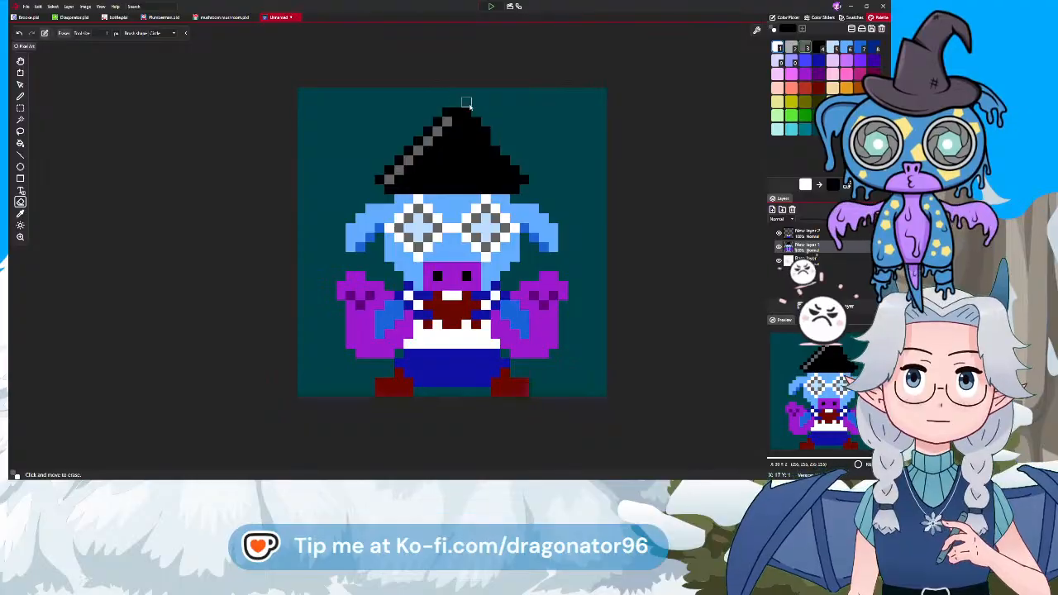
left_click(468, 112)
left_click(477, 123)
left_click(486, 132)
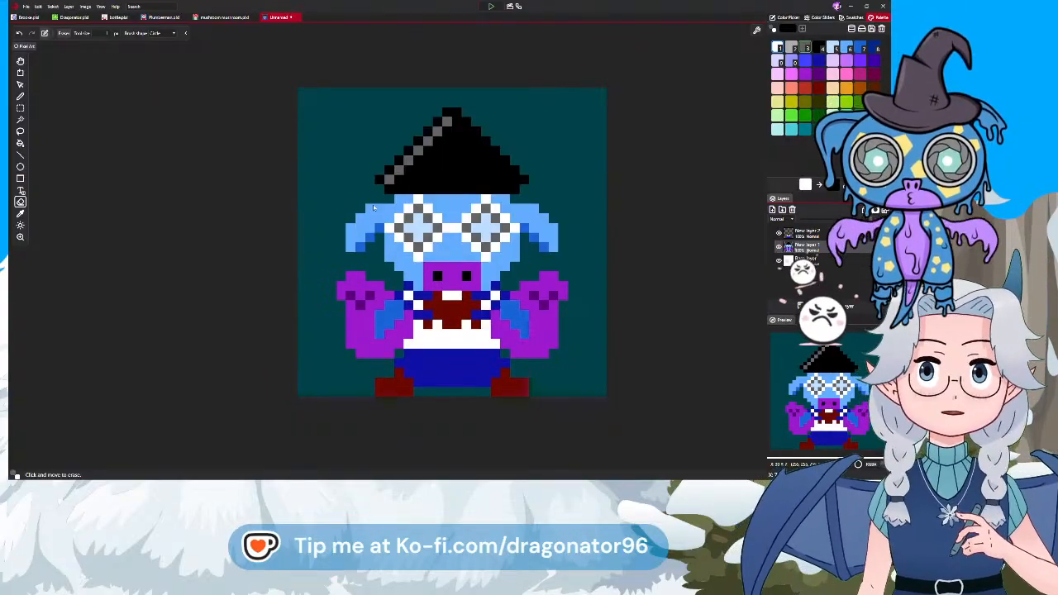
Paint a red highlight 1 pixel wide and 2 pixels tall in the middle of the bow on the top layer
left_click(804, 88)
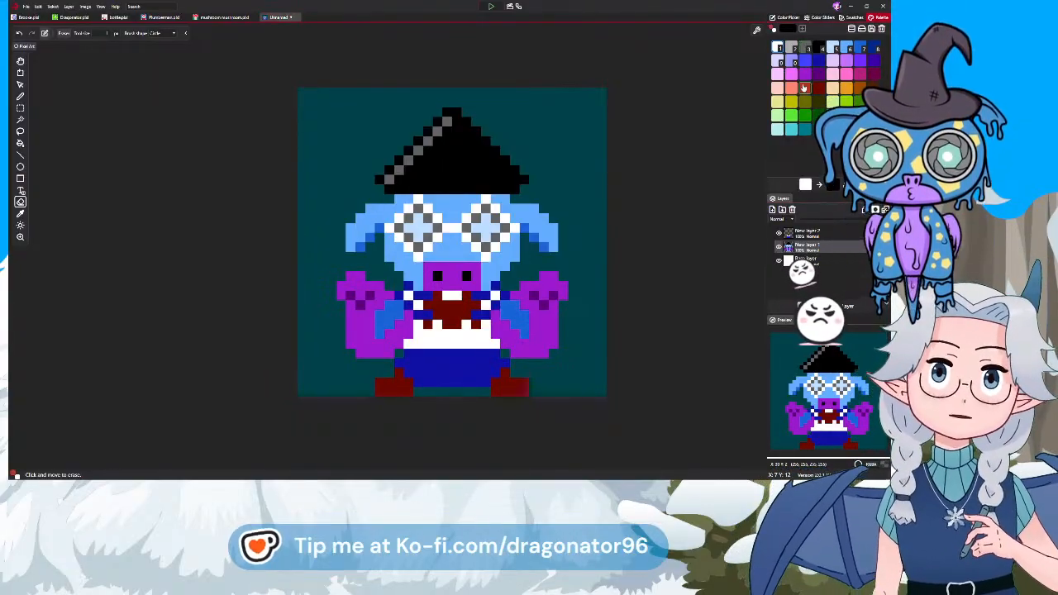
left_click(805, 234)
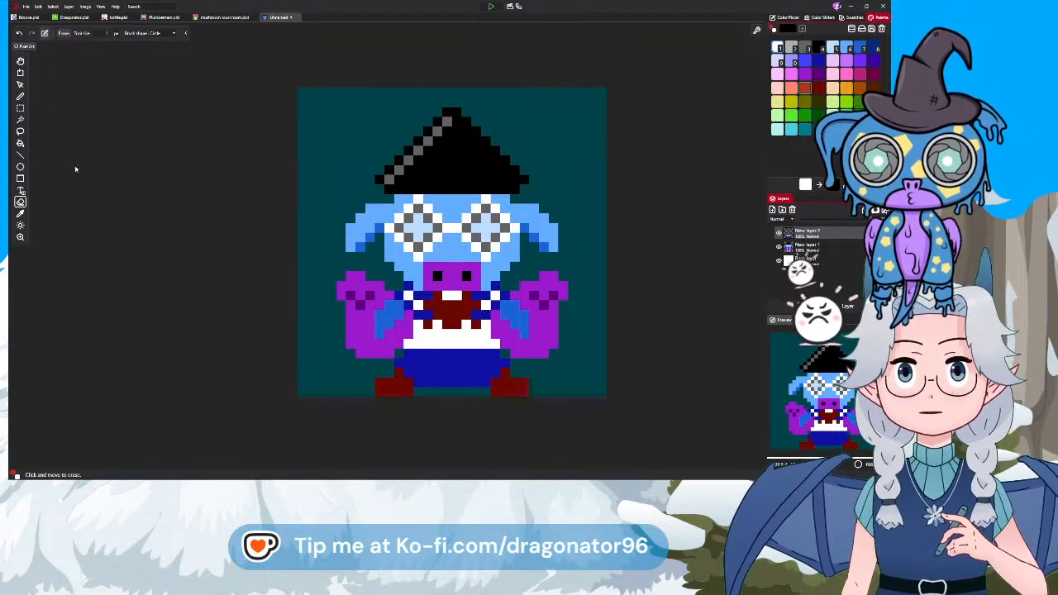
key("b")
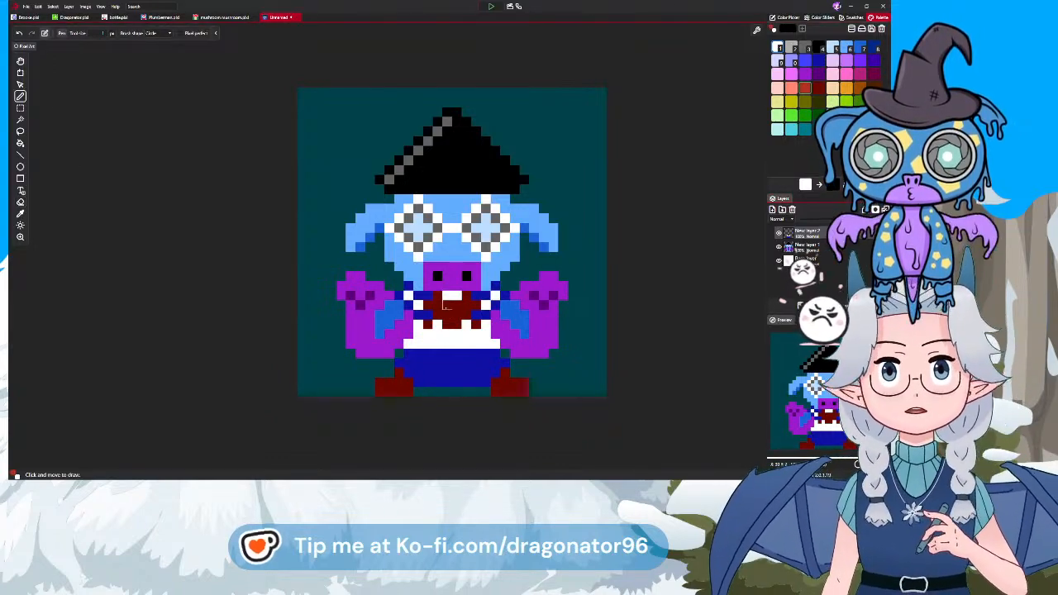
left_click(447, 305)
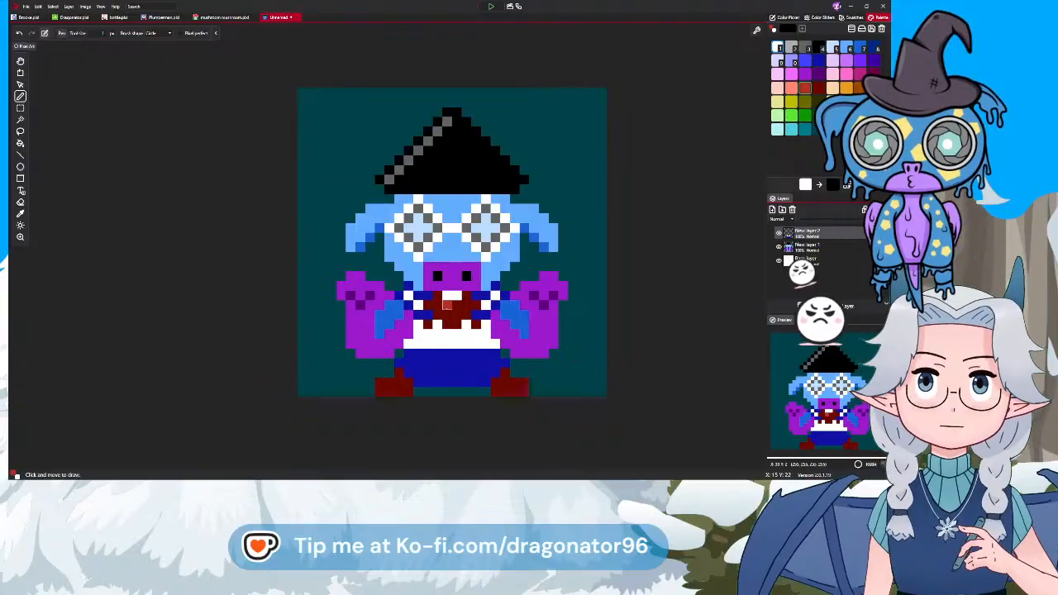
left_click(447, 315)
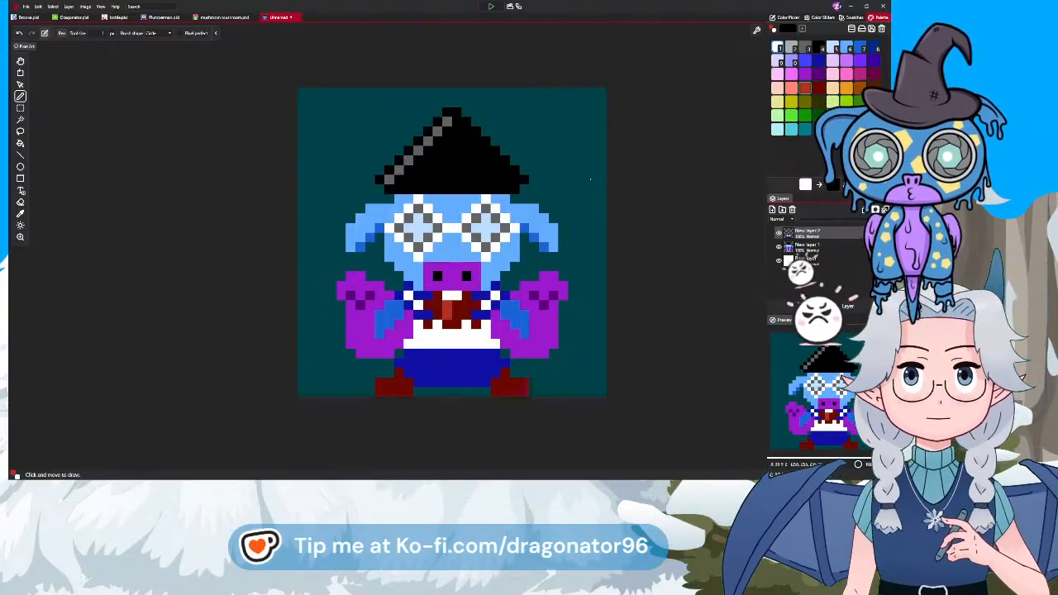
Paint a pale-yellow strip 4 pixels wide on the forehead, directly below the centre of the hat's brim
left_click(781, 104)
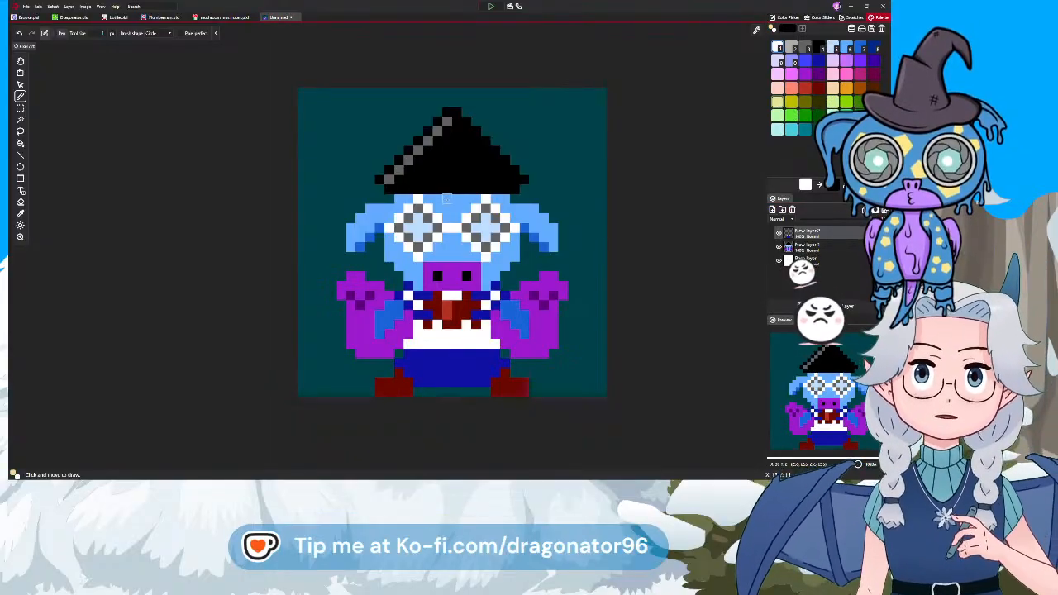
left_click(447, 198)
mouse_move(447, 198)
left_mouse_down()
mouse_move(468, 199)
mouse_move(435, 199)
left_mouse_up()
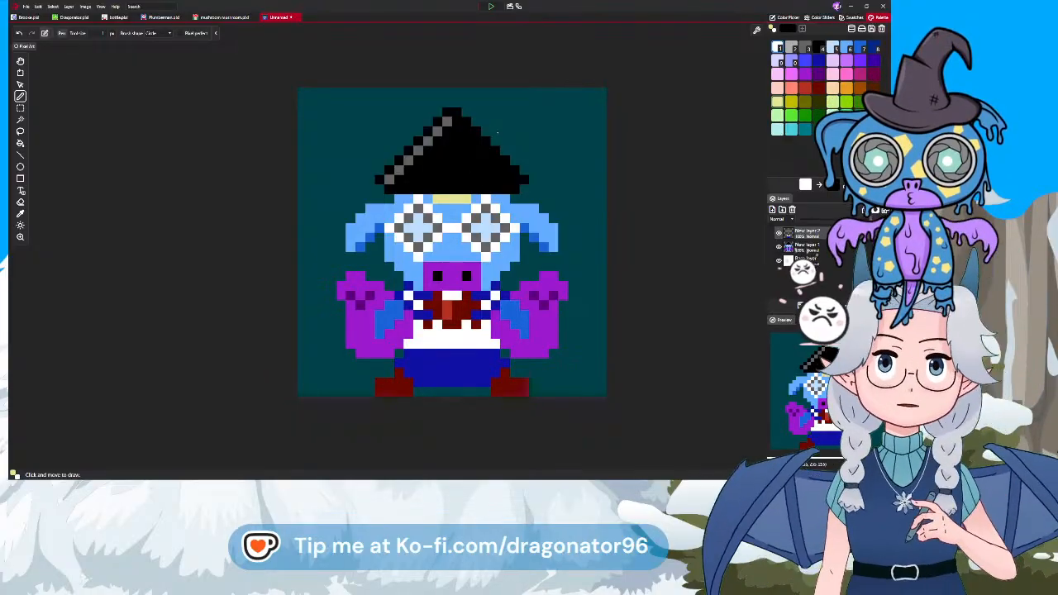
Turn on vertical line symmetry and paint mirrored dark-purple spots on the lower part of both wings on the top layer
scroll(377, 237, "down", 3)
scroll(422, 334, "up", 1)
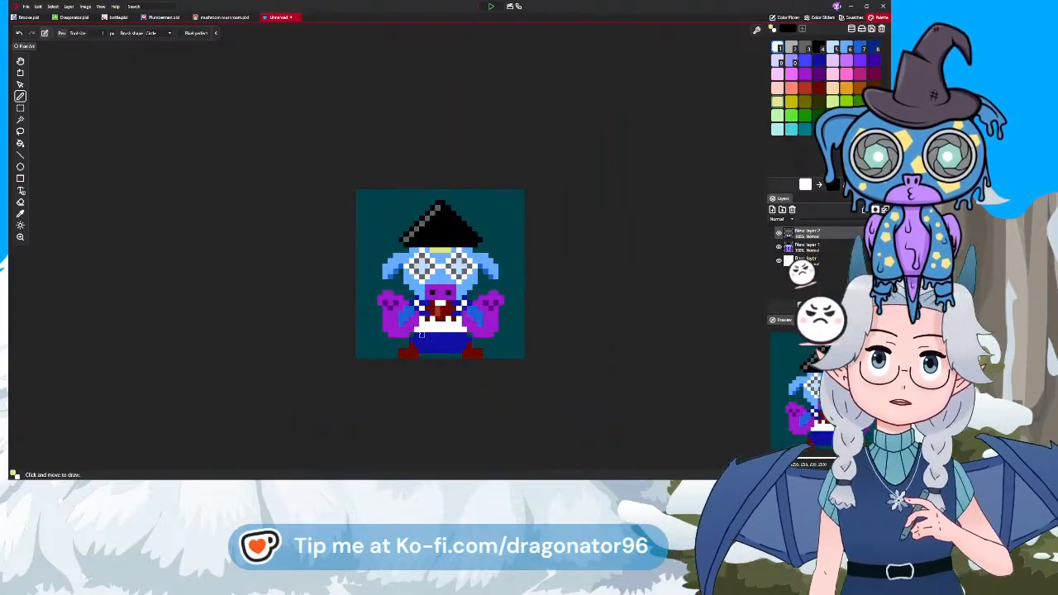
scroll(421, 334, "up", 1)
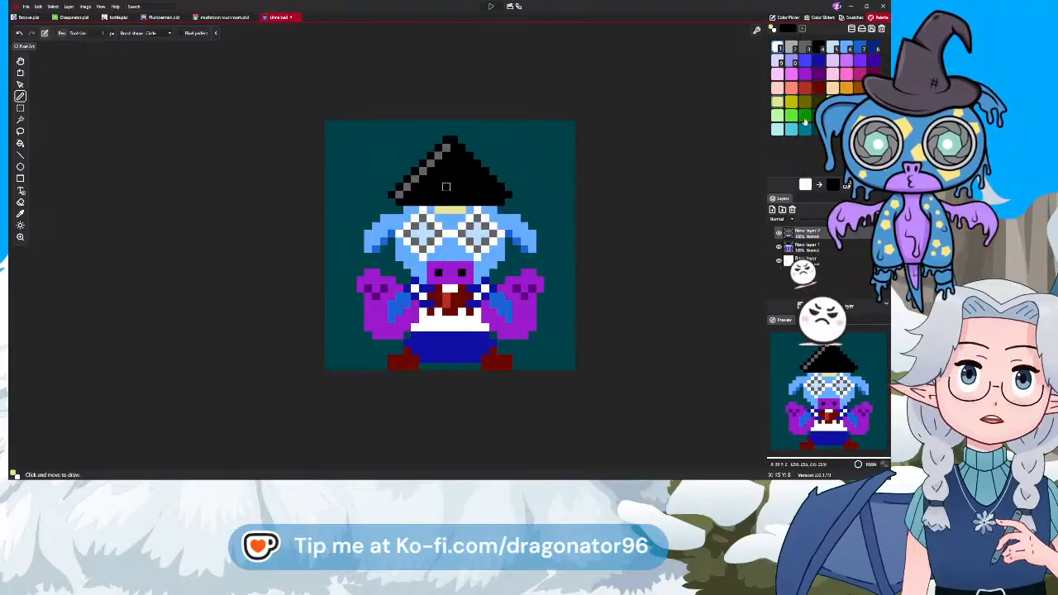
left_click(817, 74)
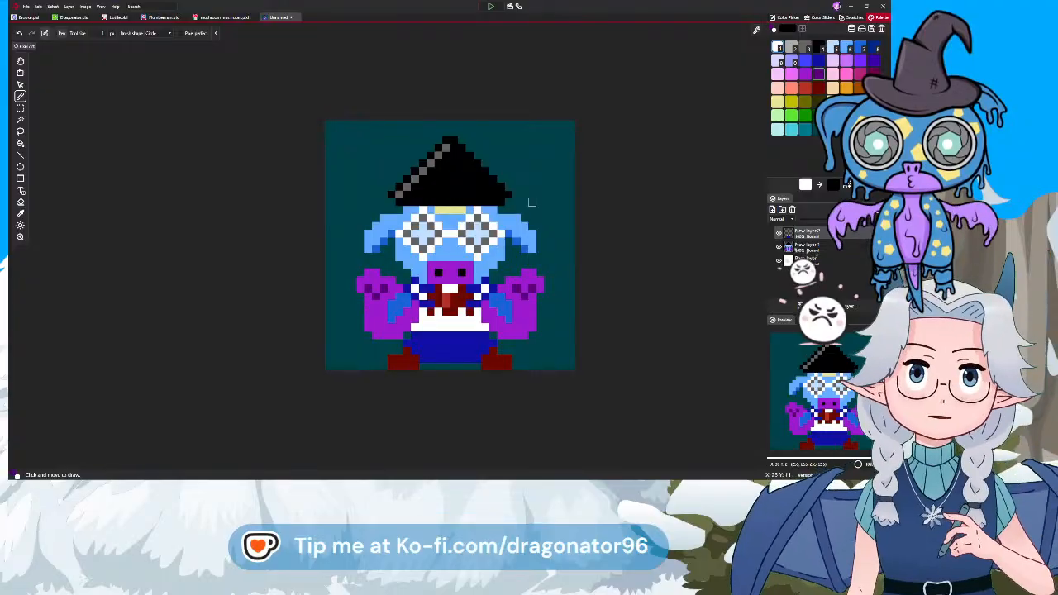
left_click(516, 334)
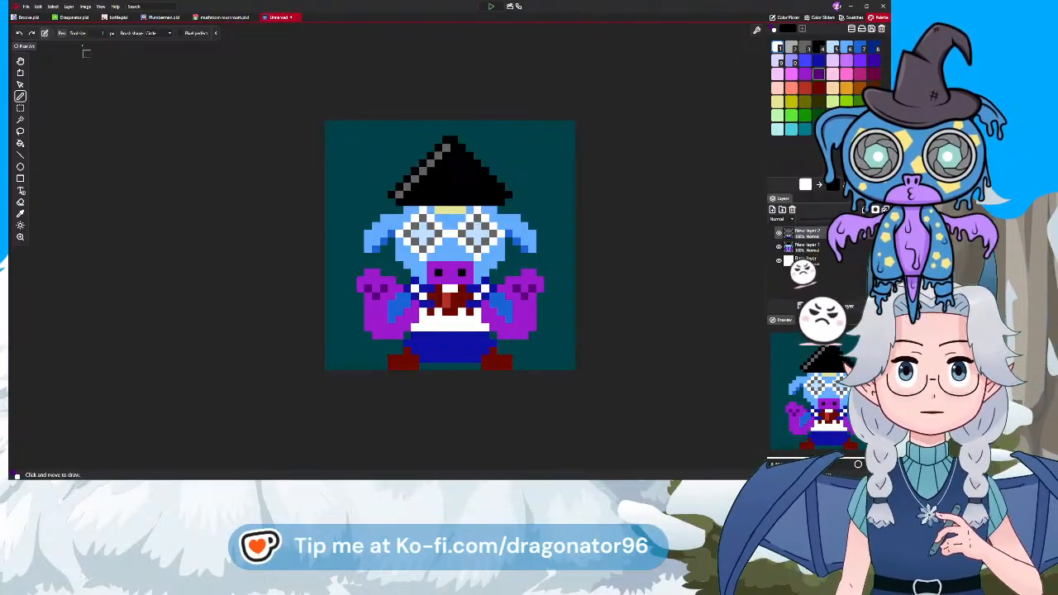
left_click(86, 7)
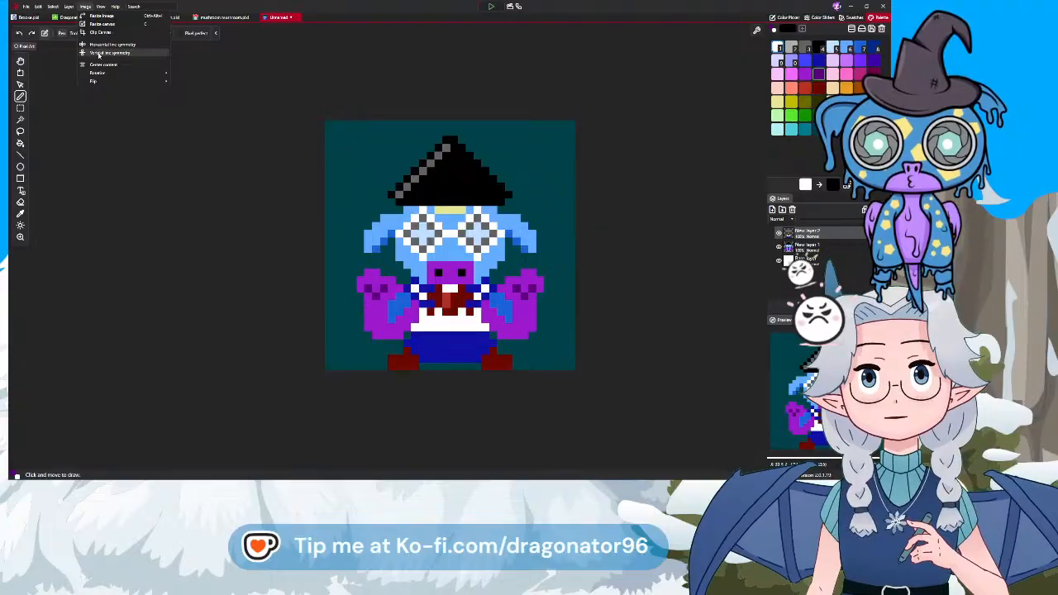
left_click(97, 52)
left_click(515, 335)
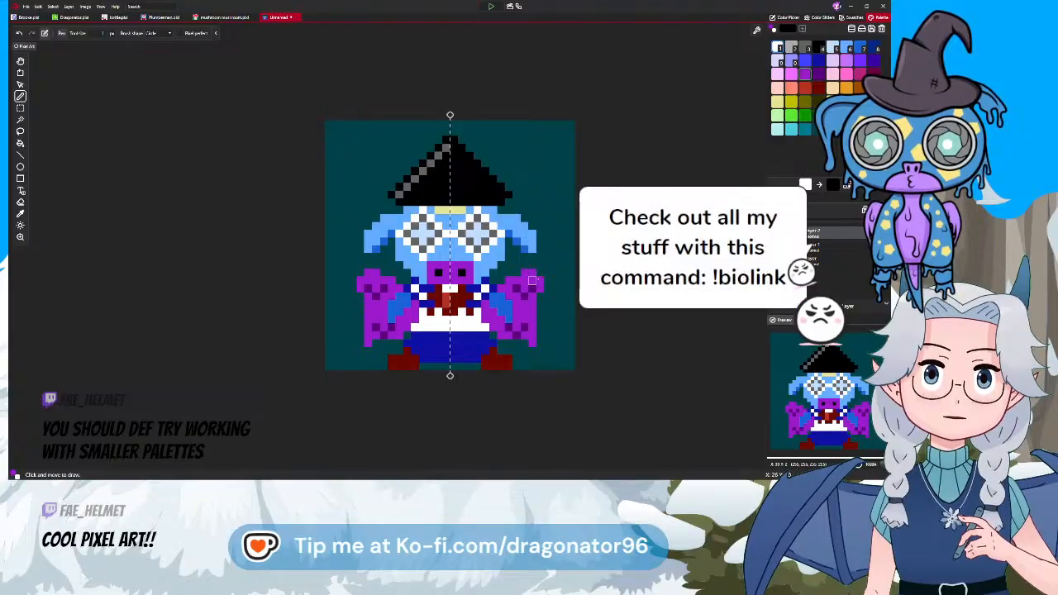
Extend both wings outward by one pixel and further down in purple, and repaint both arms light blue
mouse_move(533, 281)
left_mouse_down()
mouse_move(547, 327)
mouse_move(532, 359)
mouse_move(524, 342)
mouse_move(501, 336)
mouse_move(538, 326)
mouse_move(540, 296)
left_mouse_up()
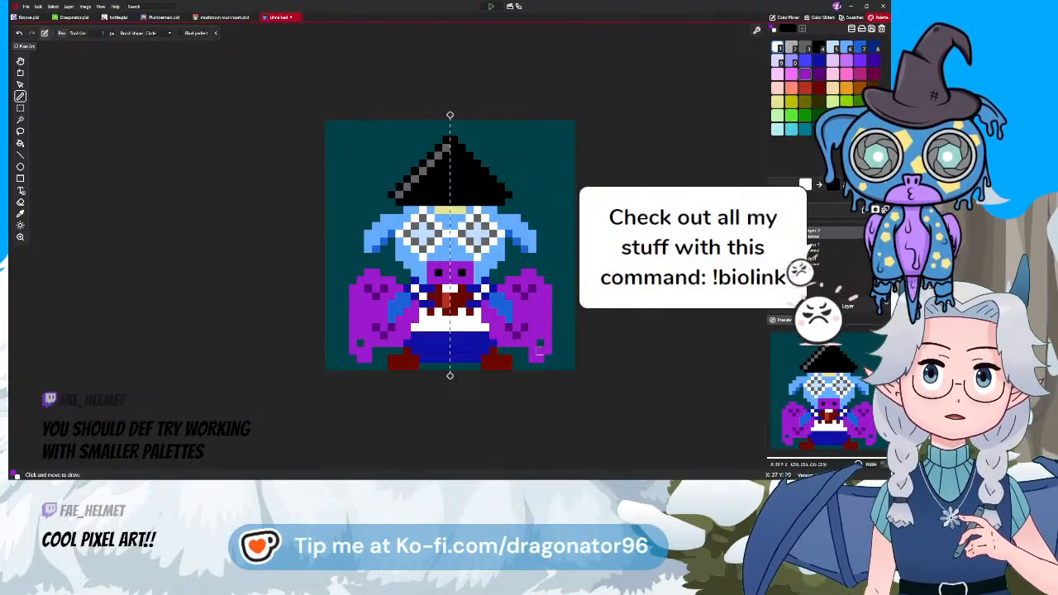
left_click_drag(539, 349, 543, 340)
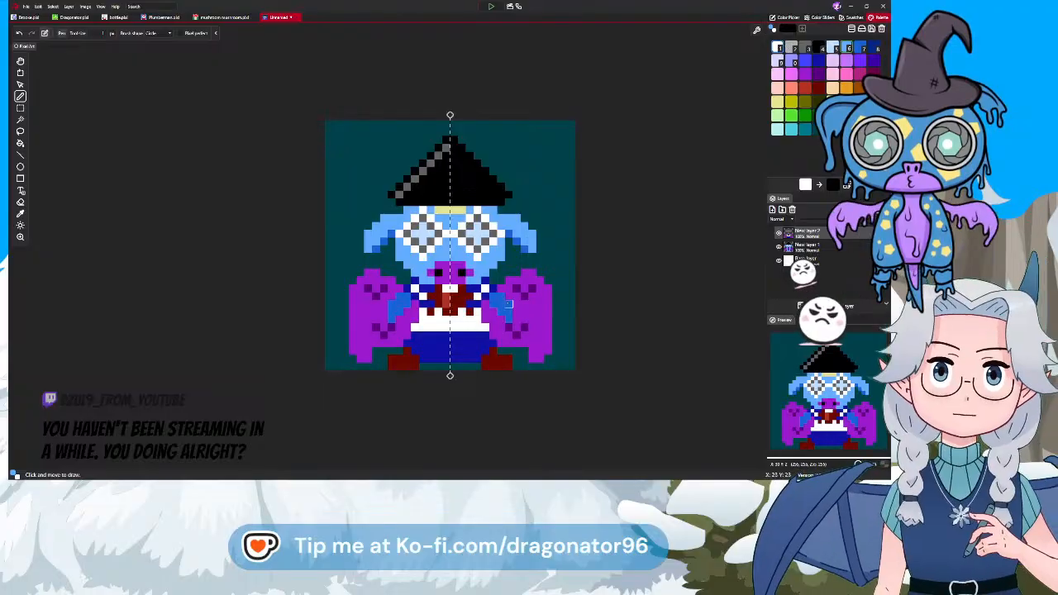
left_click_drag(500, 304, 509, 316)
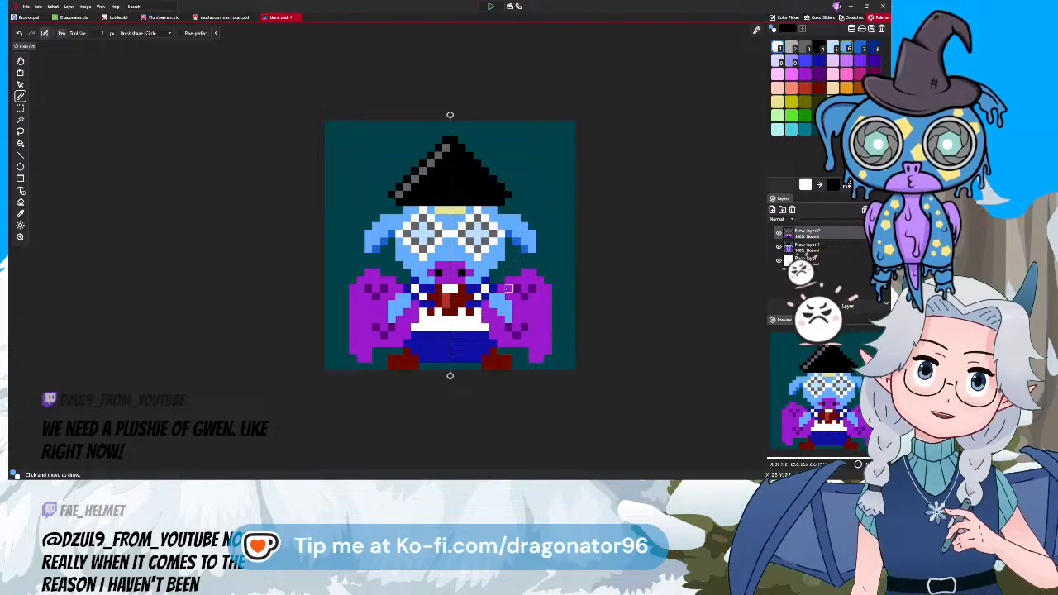
Save the unnamed drawing of the creature in the editor's own project format
scroll(507, 288, "down", 2)
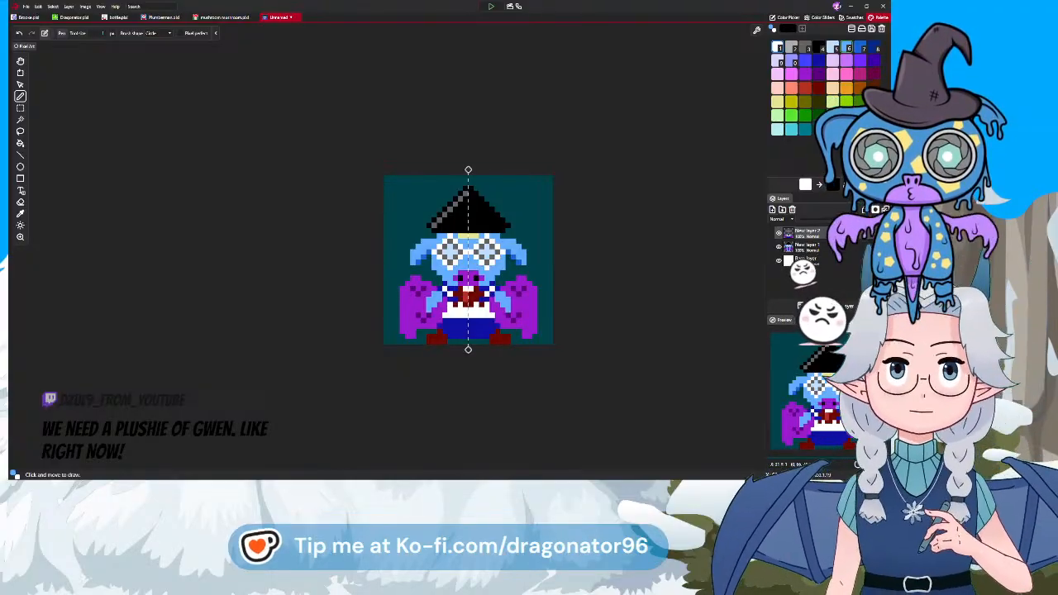
left_click(26, 7)
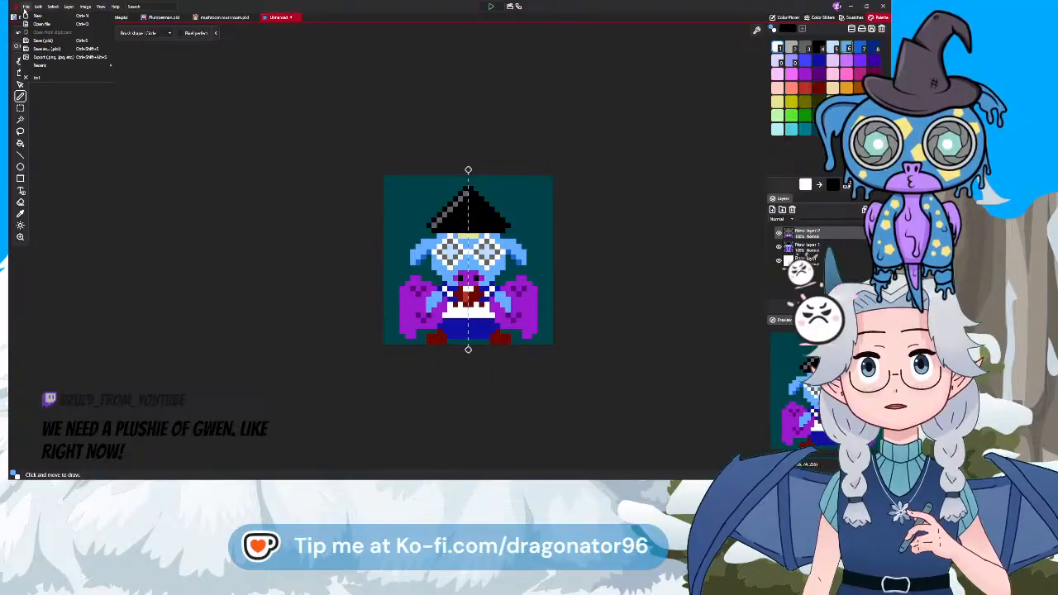
left_click(43, 41)
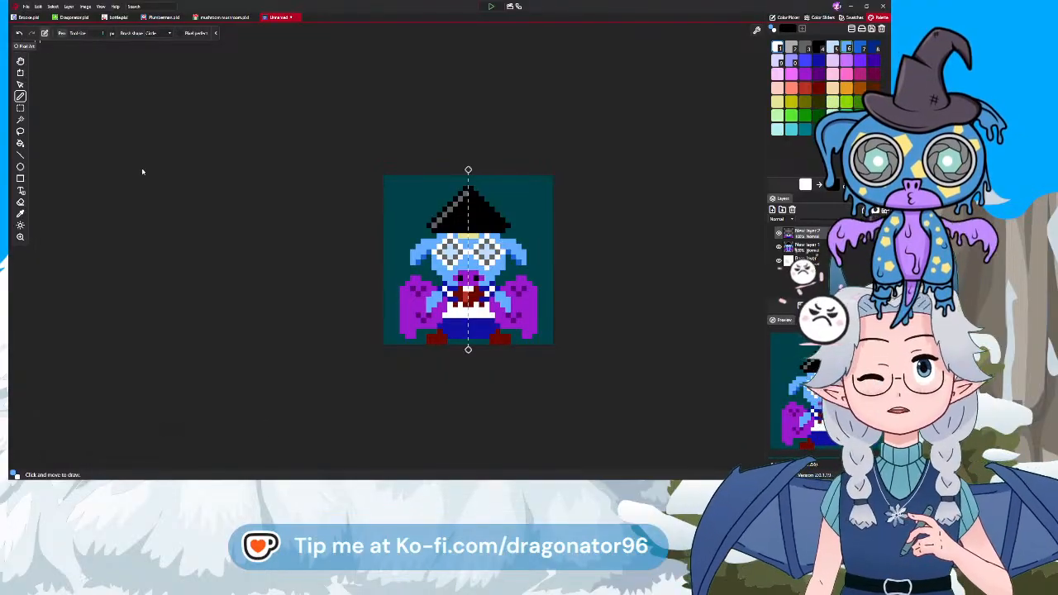